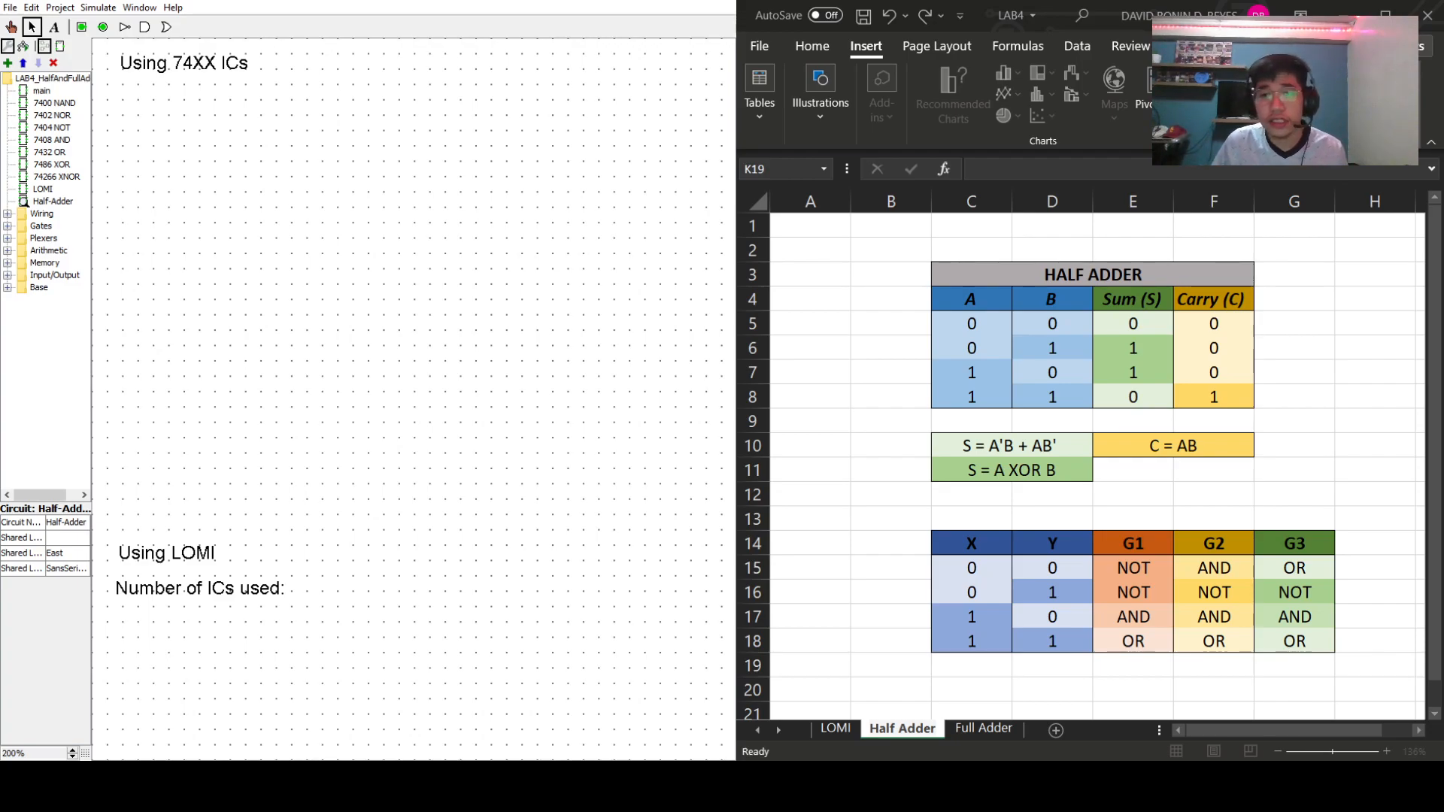
- Review the half adder truth table row by row, reading inputs A and B against Sum and Carry in rows 6 to 8
left_click(1002, 353)
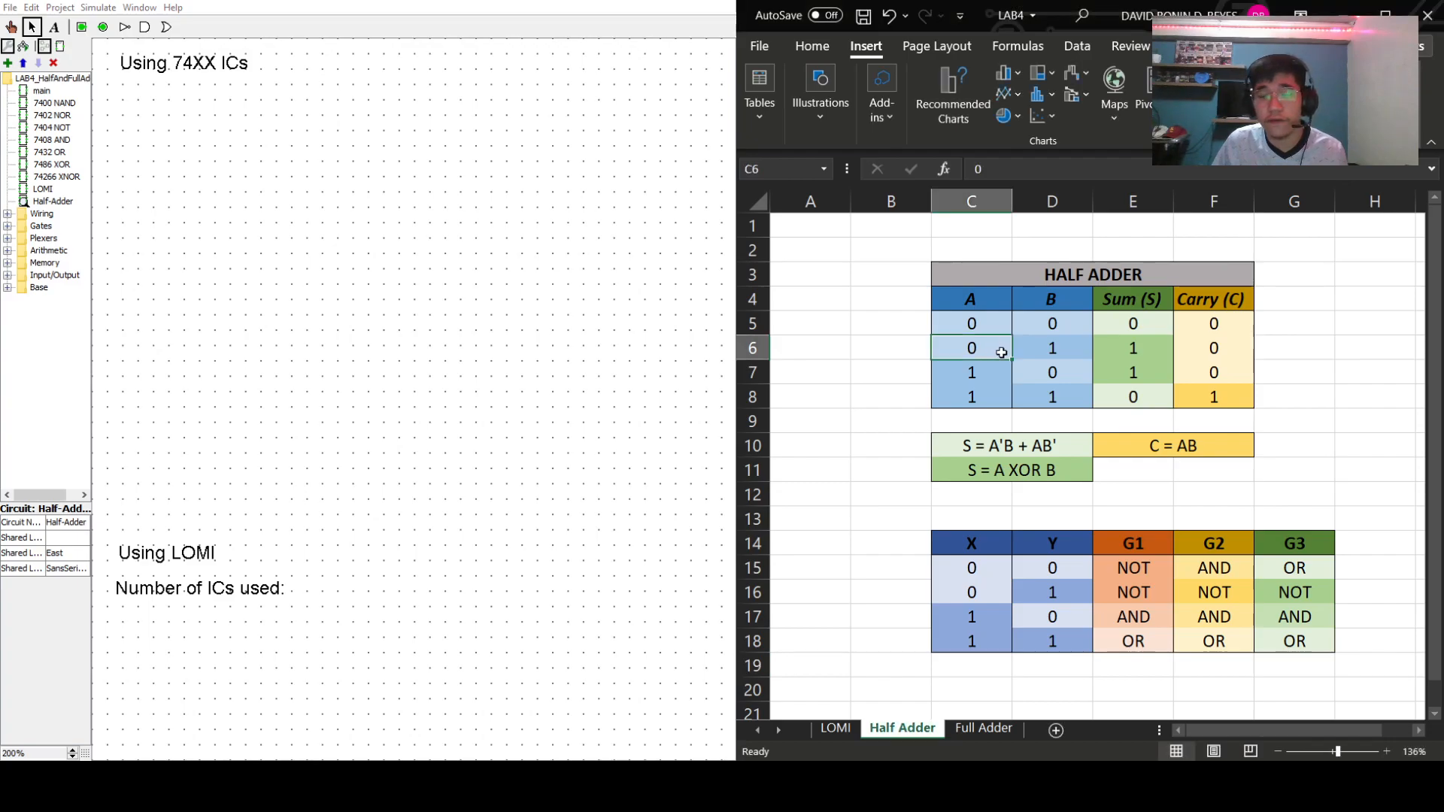
left_click(1055, 347)
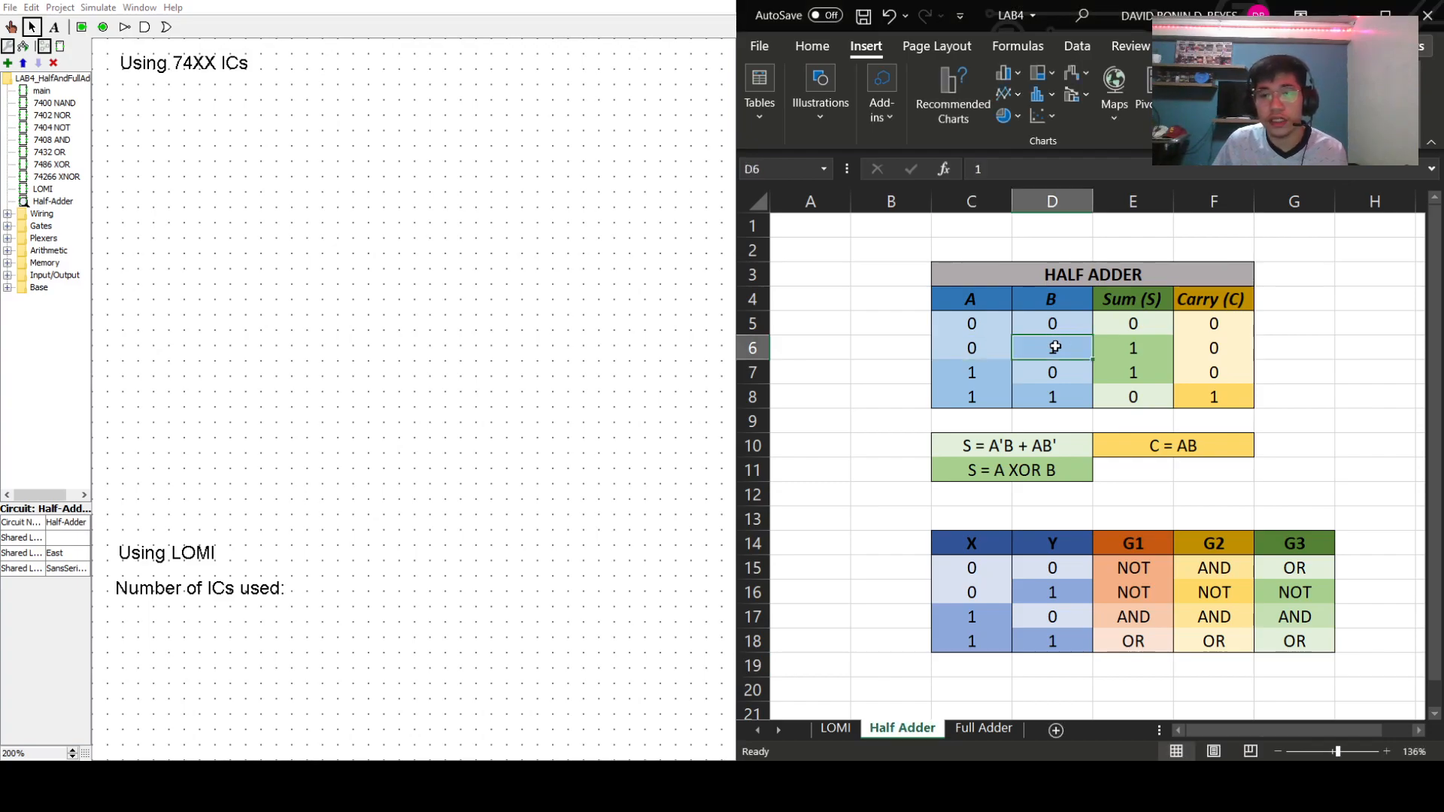
left_click(1128, 354)
left_click(1216, 348)
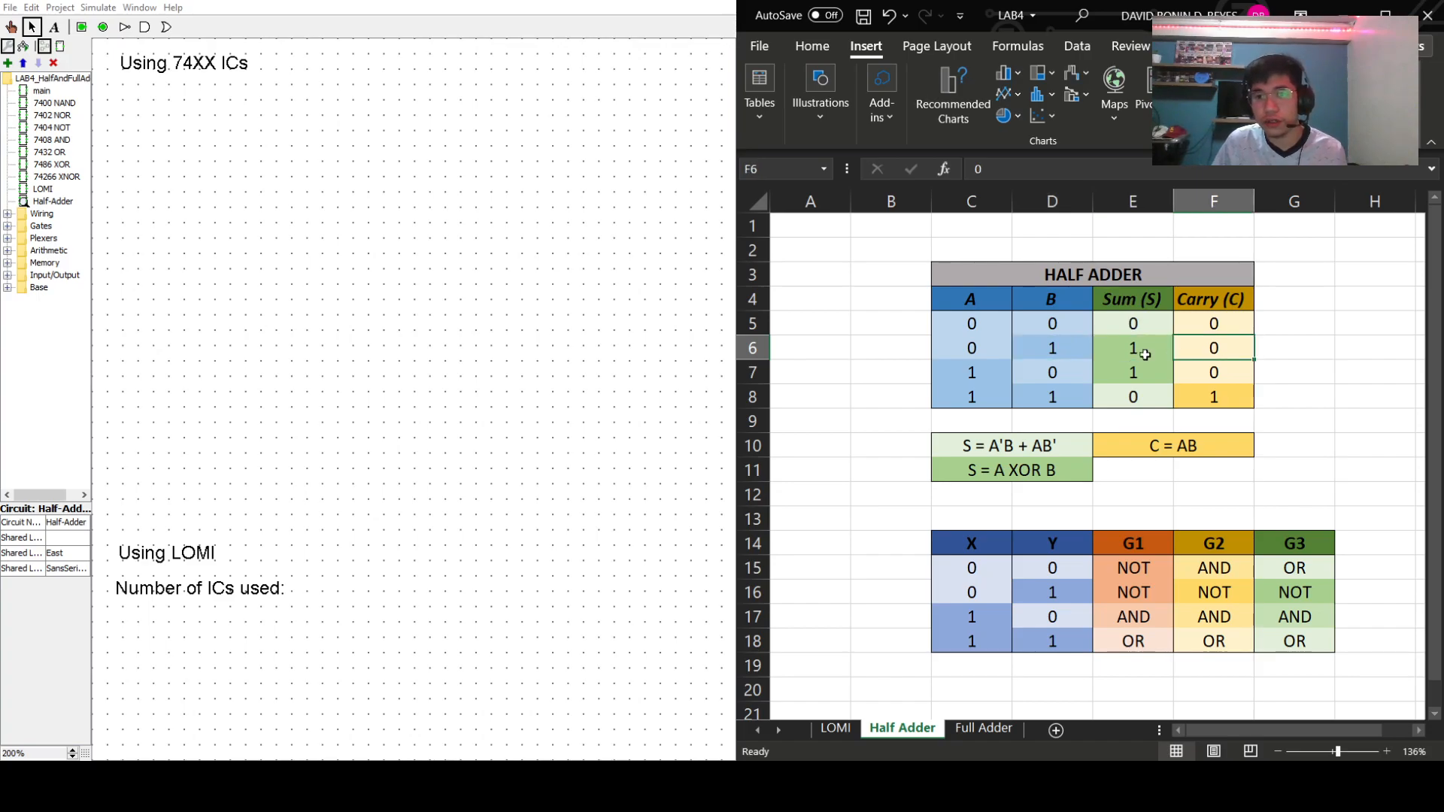
left_click(982, 373)
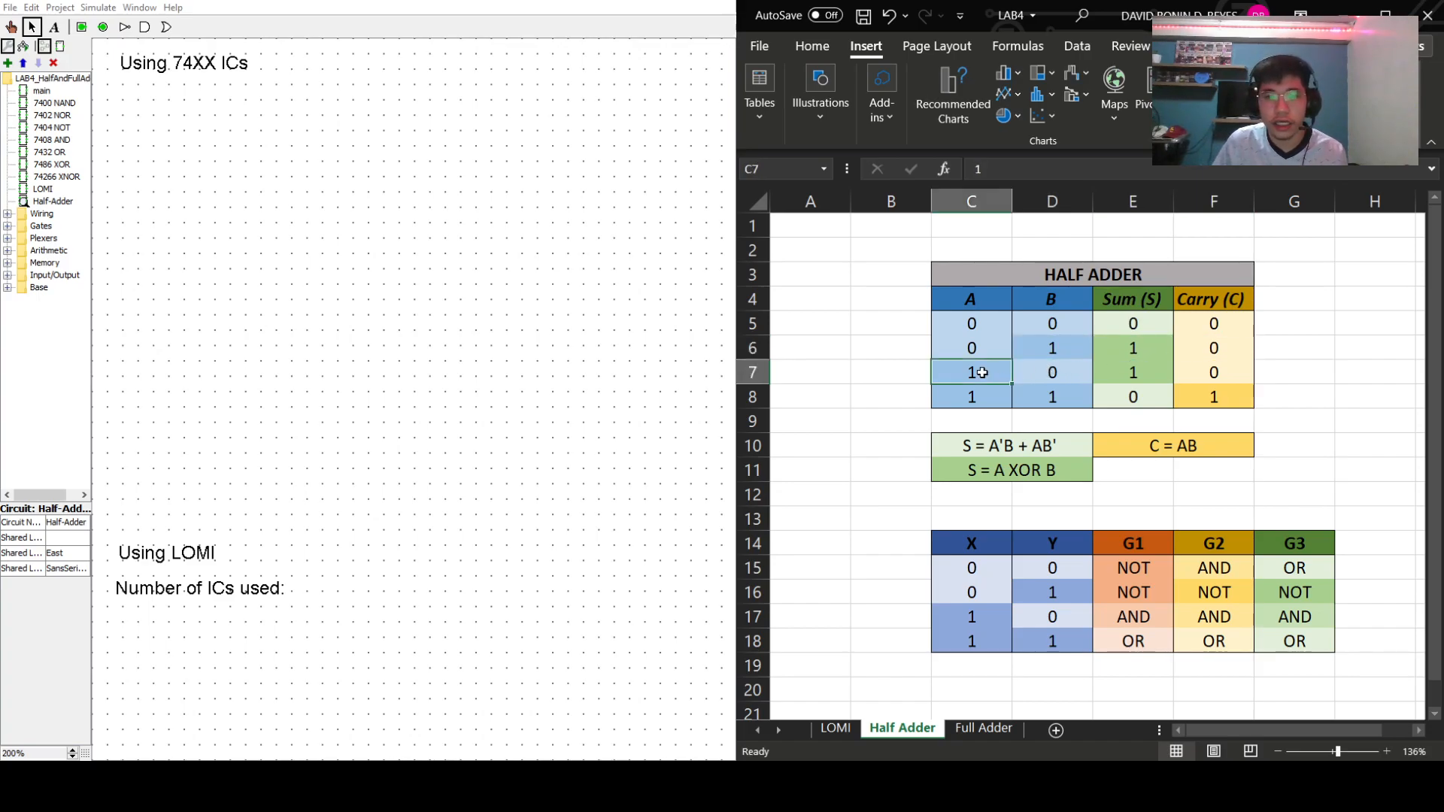
left_click(1054, 373)
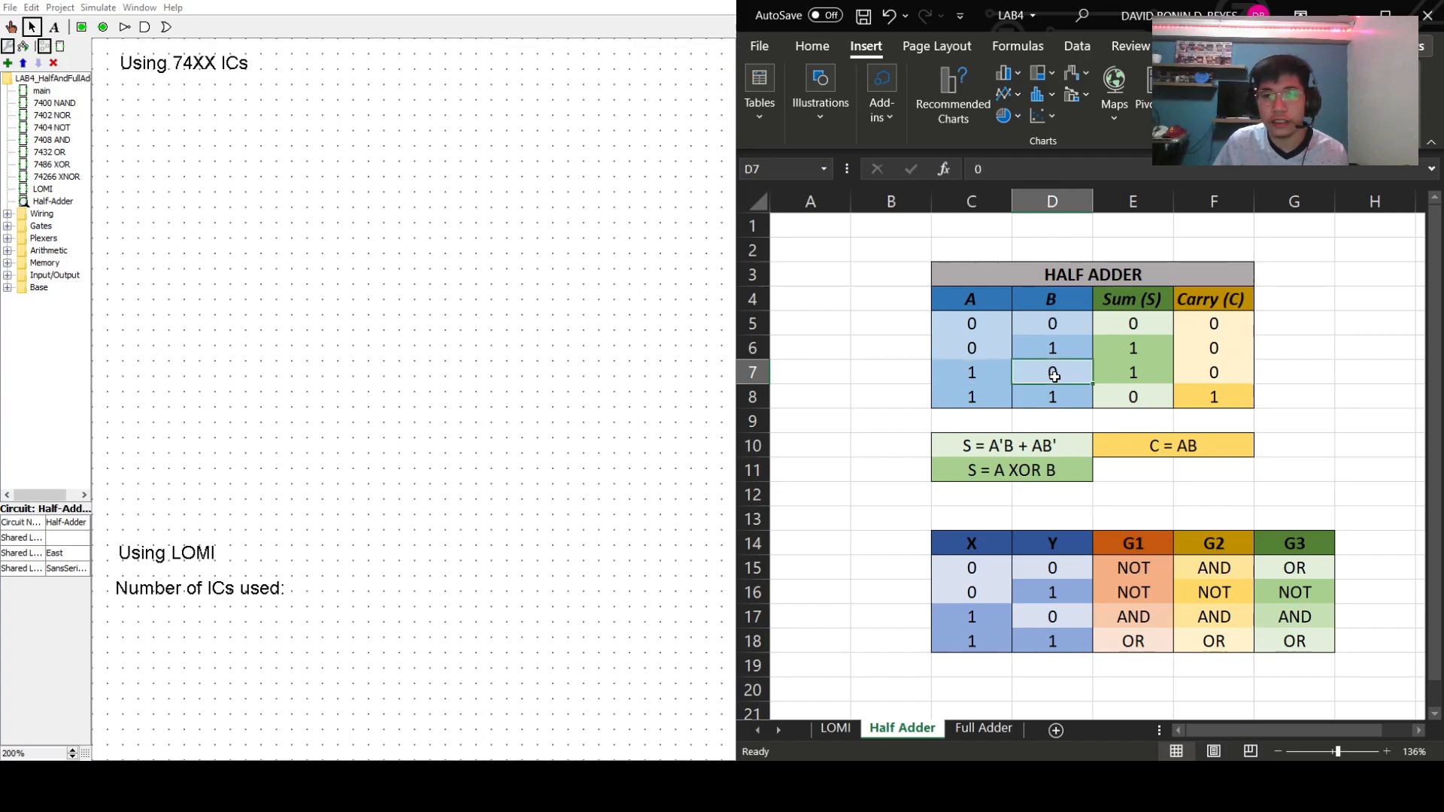
left_click(1157, 373)
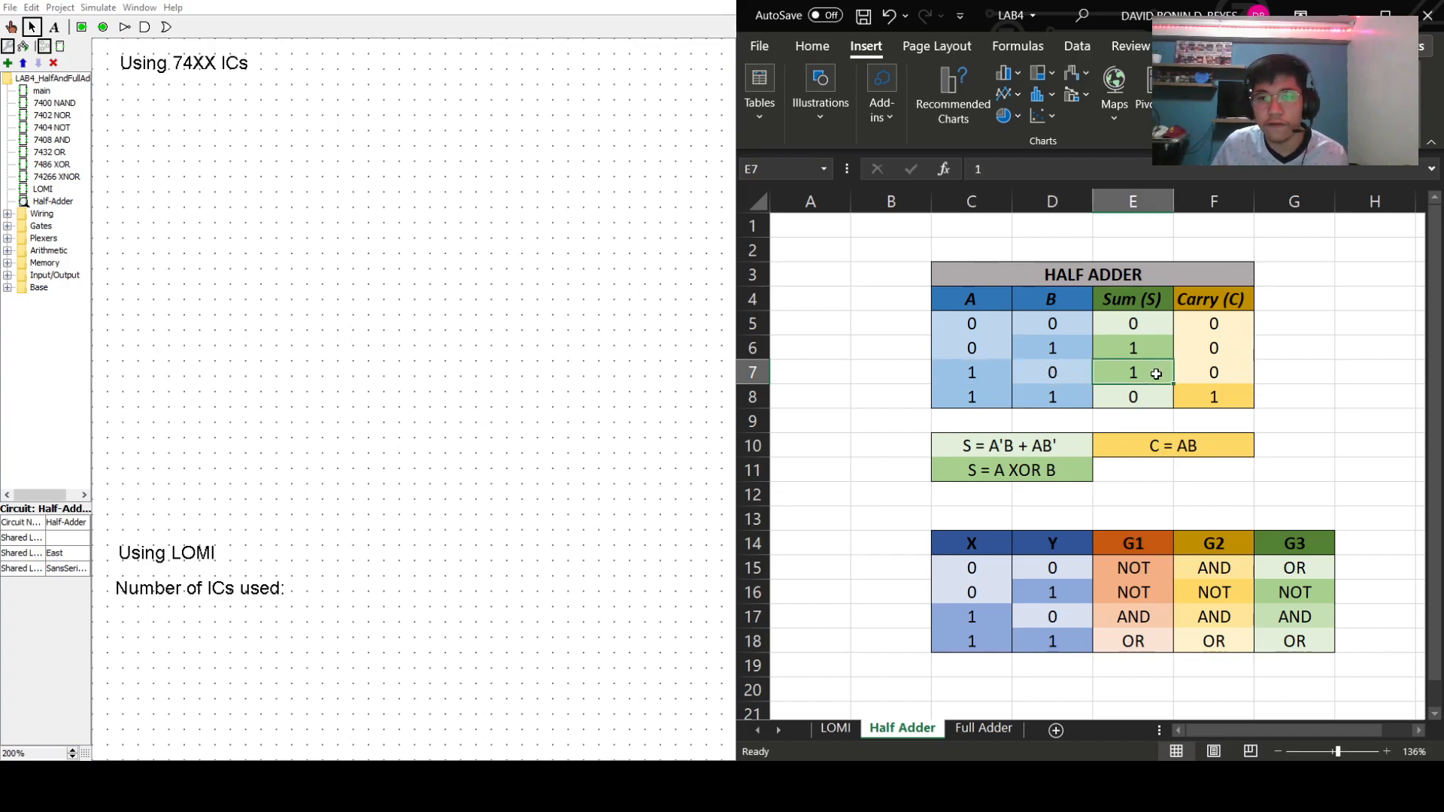
left_click(1241, 375)
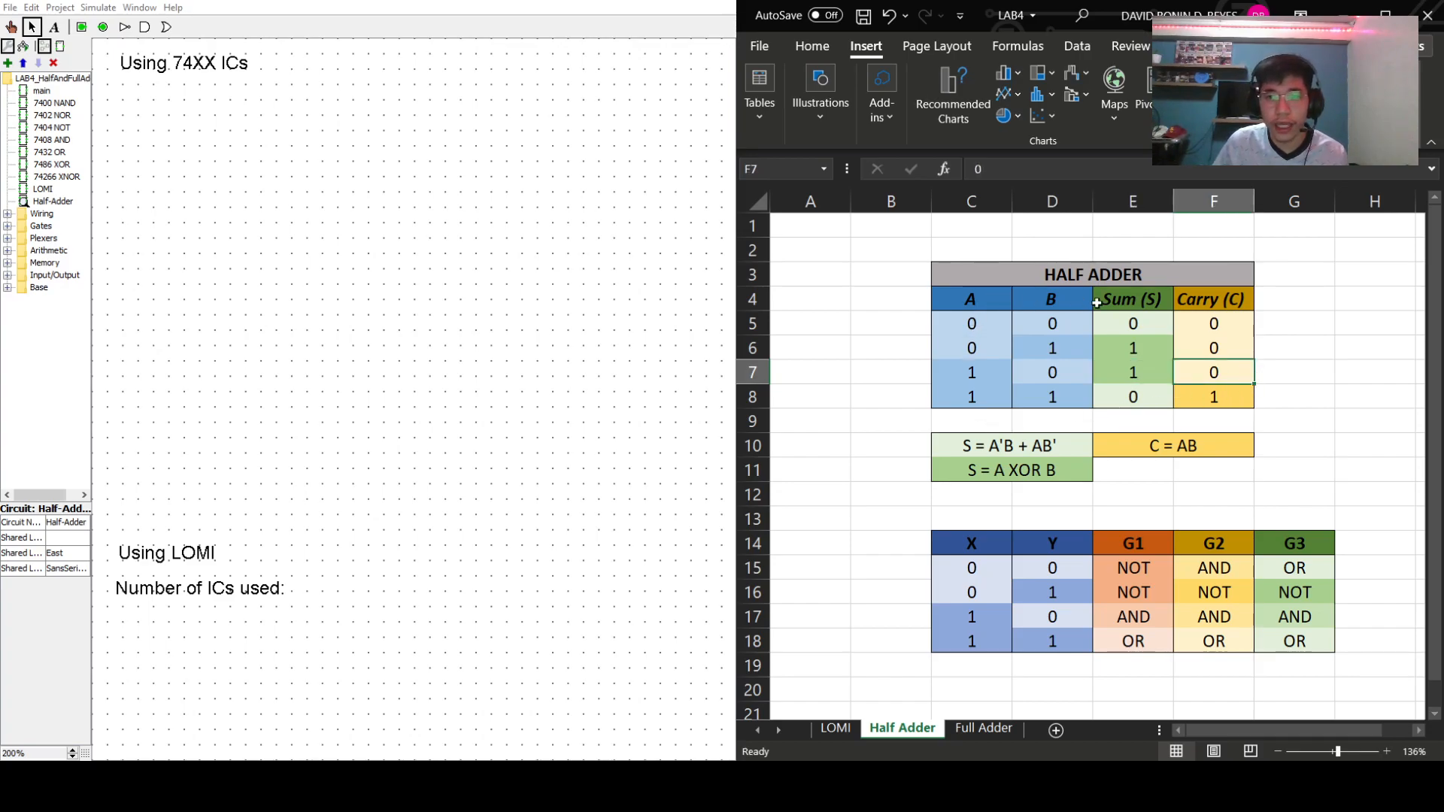
left_click(971, 405)
left_click(1043, 404)
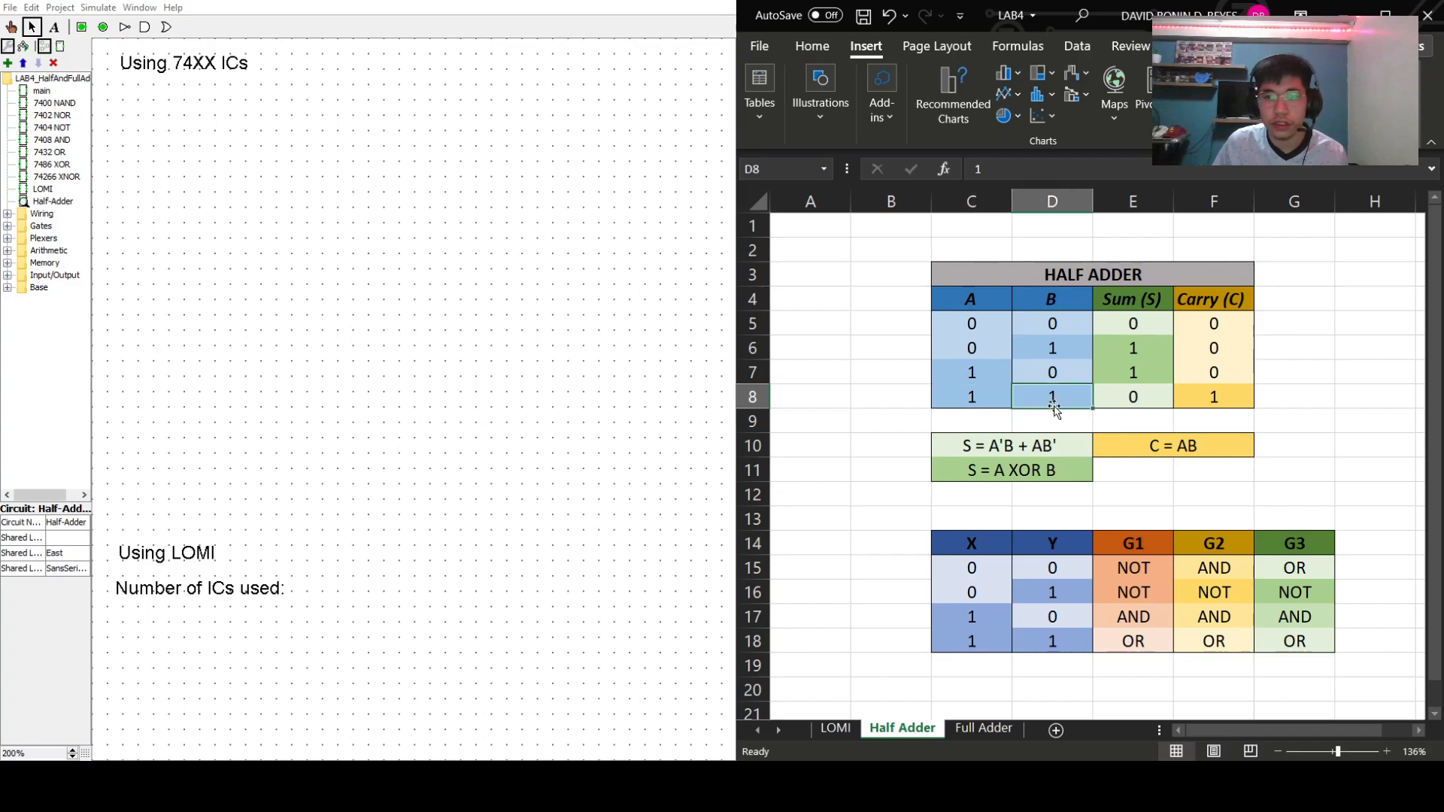
left_click(1117, 403)
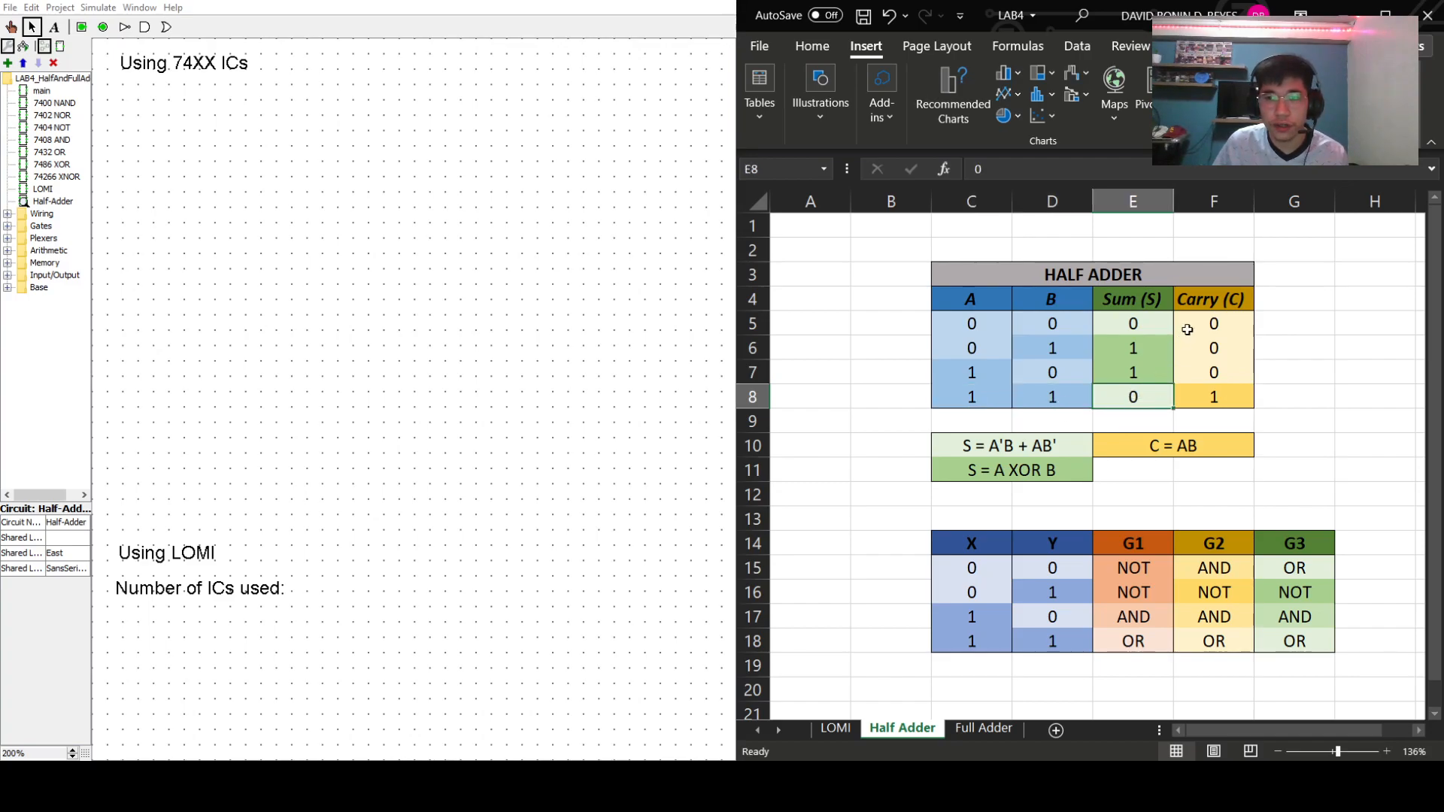
left_click(1220, 398)
left_click_drag(1338, 371, 1336, 353)
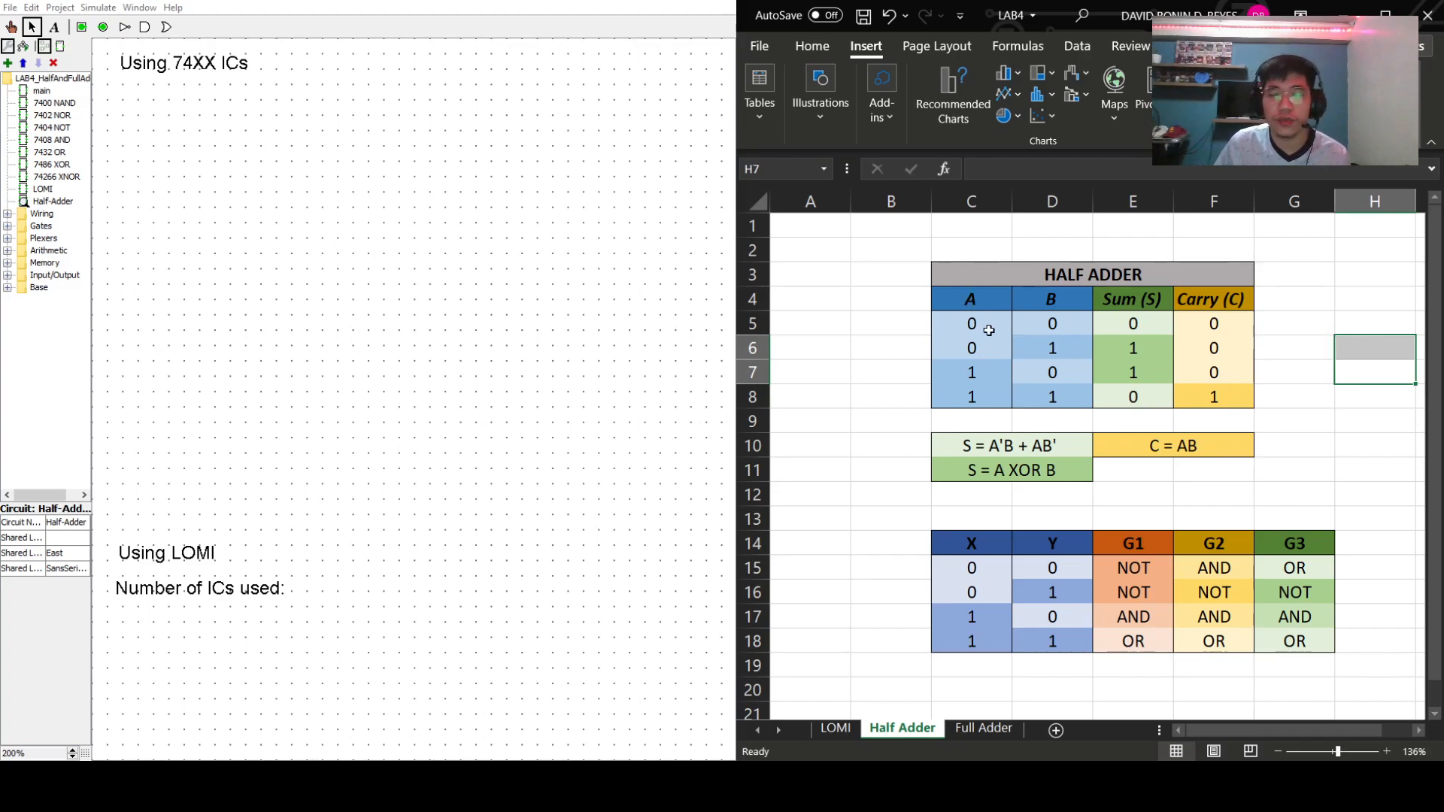
- Compare the equal and differing A and B input combinations with the outputs in the Sum and Carry columns
left_click_drag(978, 354, 1045, 373)
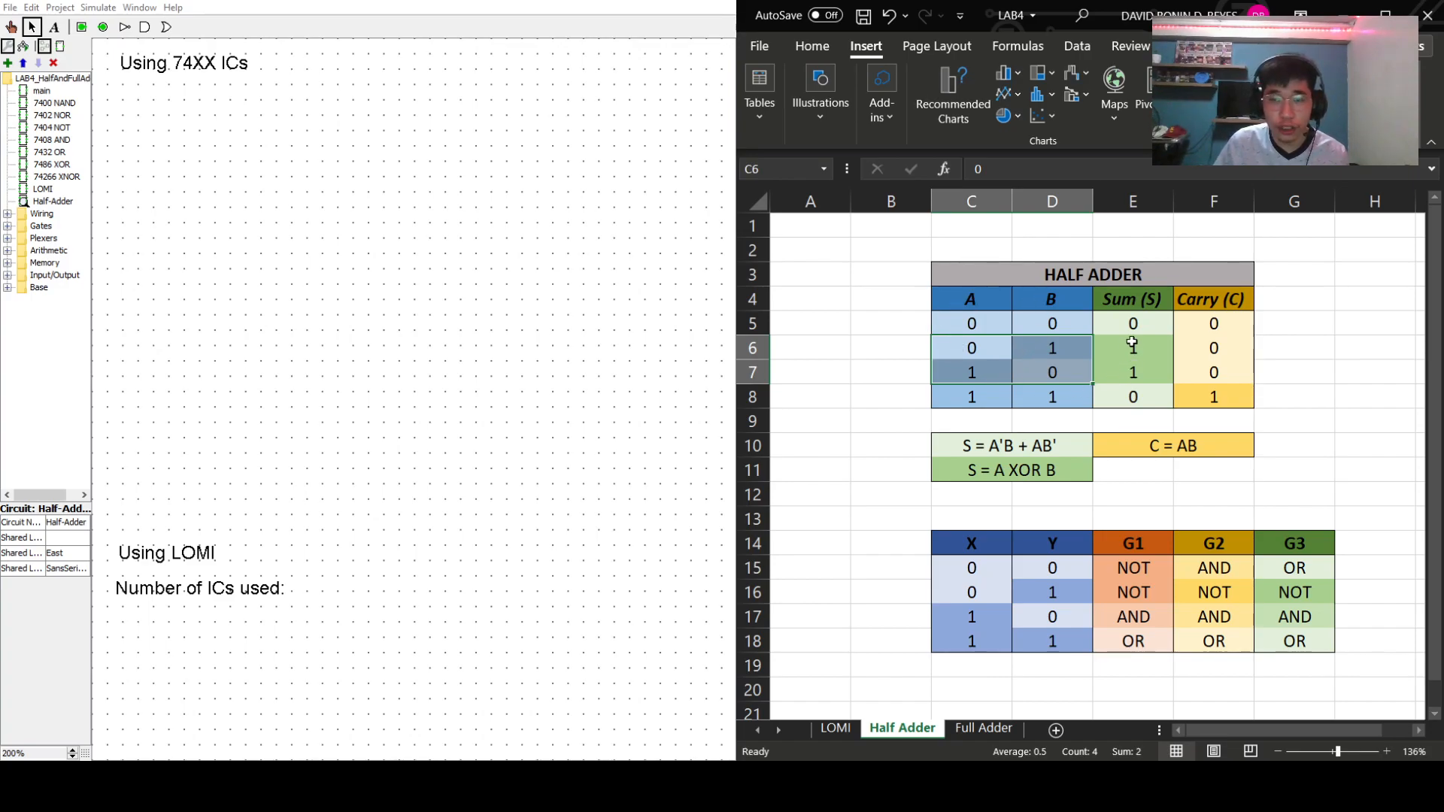
left_click_drag(1133, 351, 1138, 377)
left_click(1340, 329)
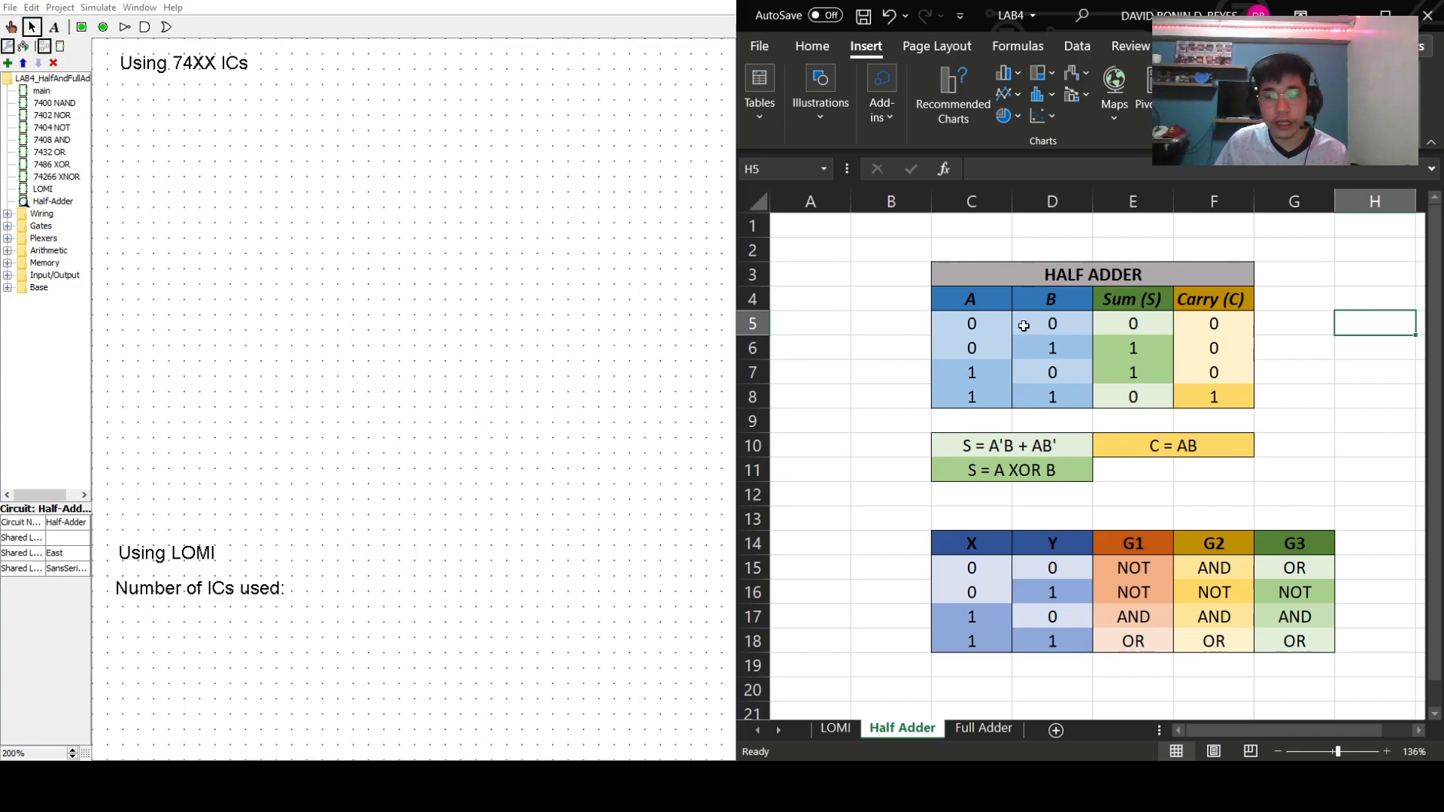
left_click_drag(1007, 330, 1054, 324)
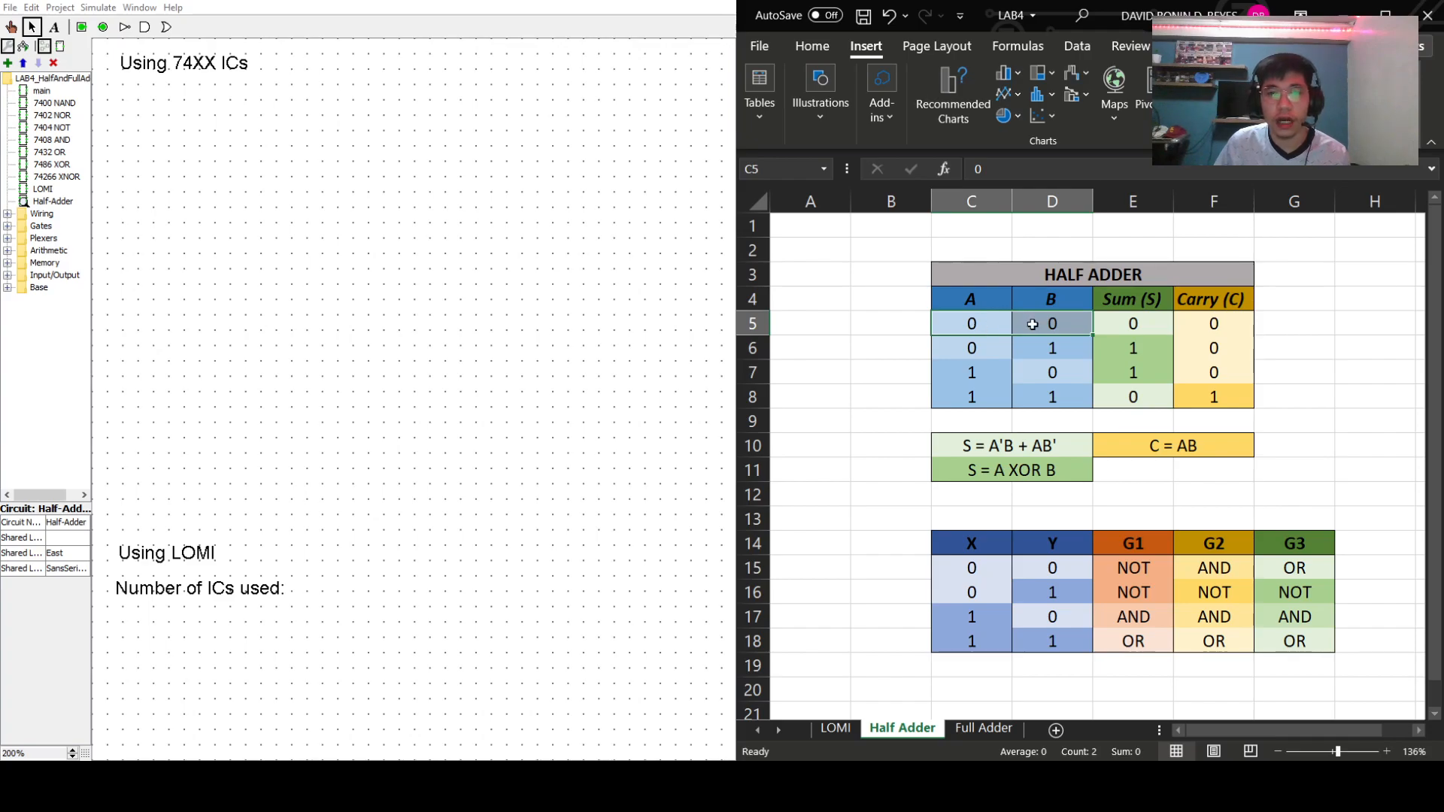
left_click(976, 408)
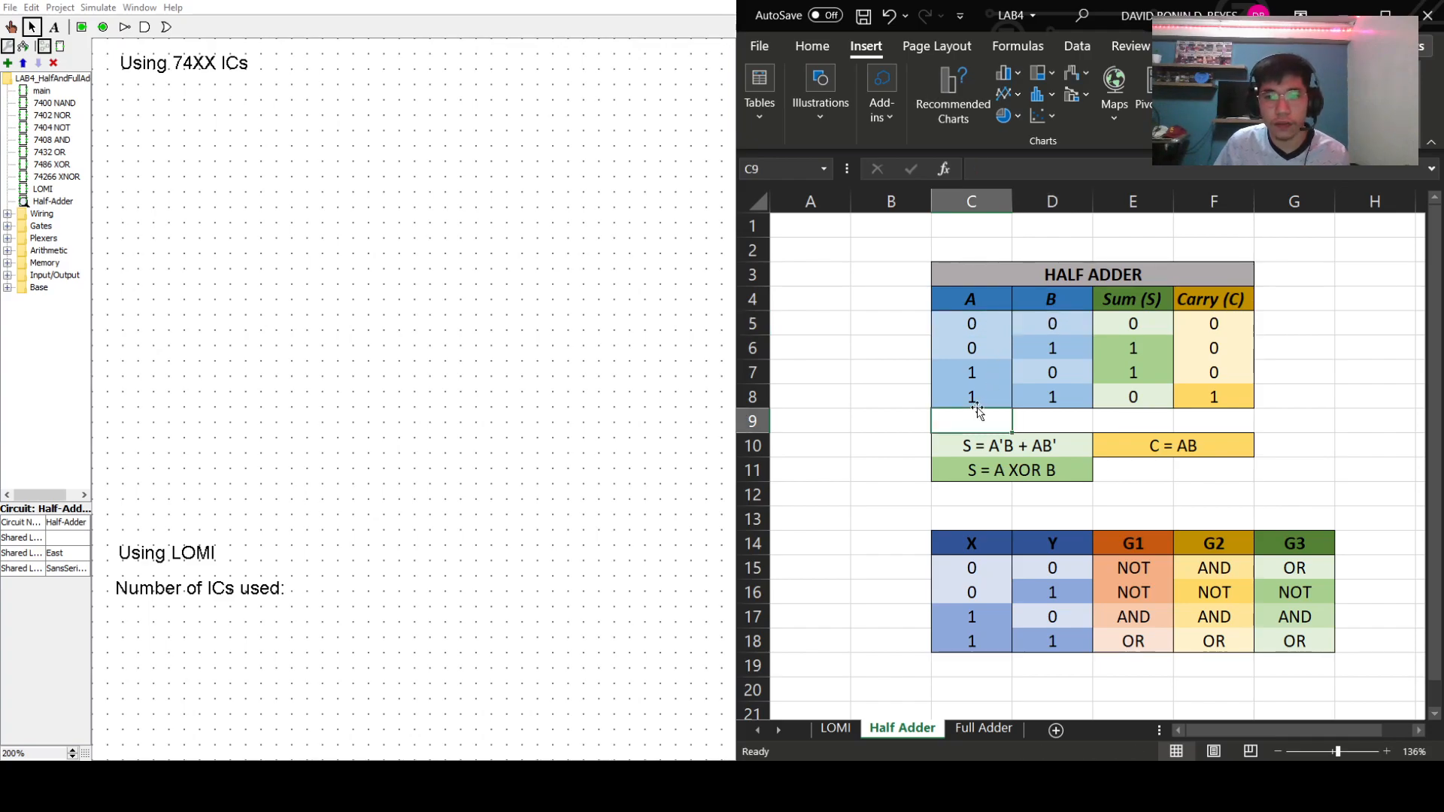
left_click(1040, 395)
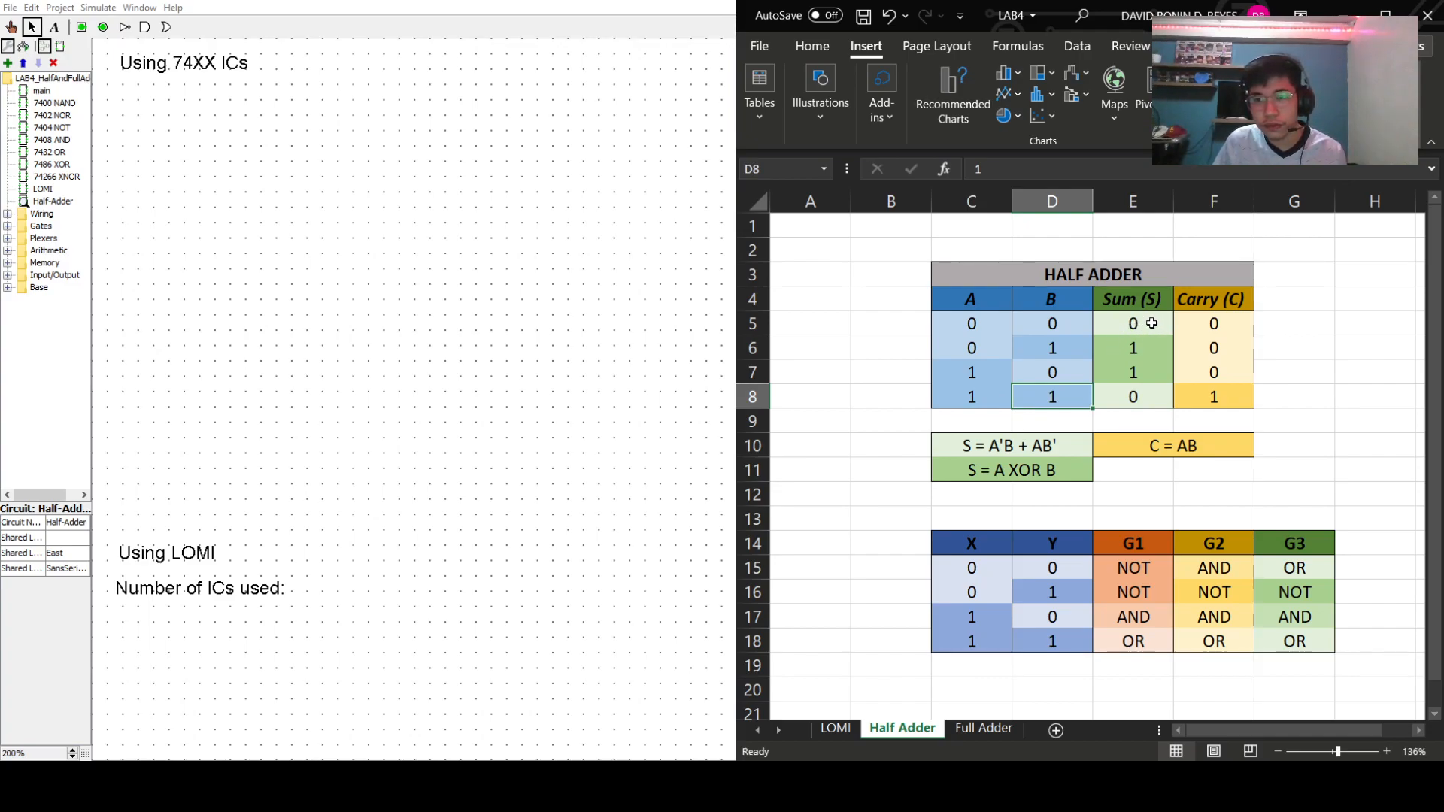
left_click(974, 328)
left_click_drag(974, 328, 1052, 389)
left_click(986, 301)
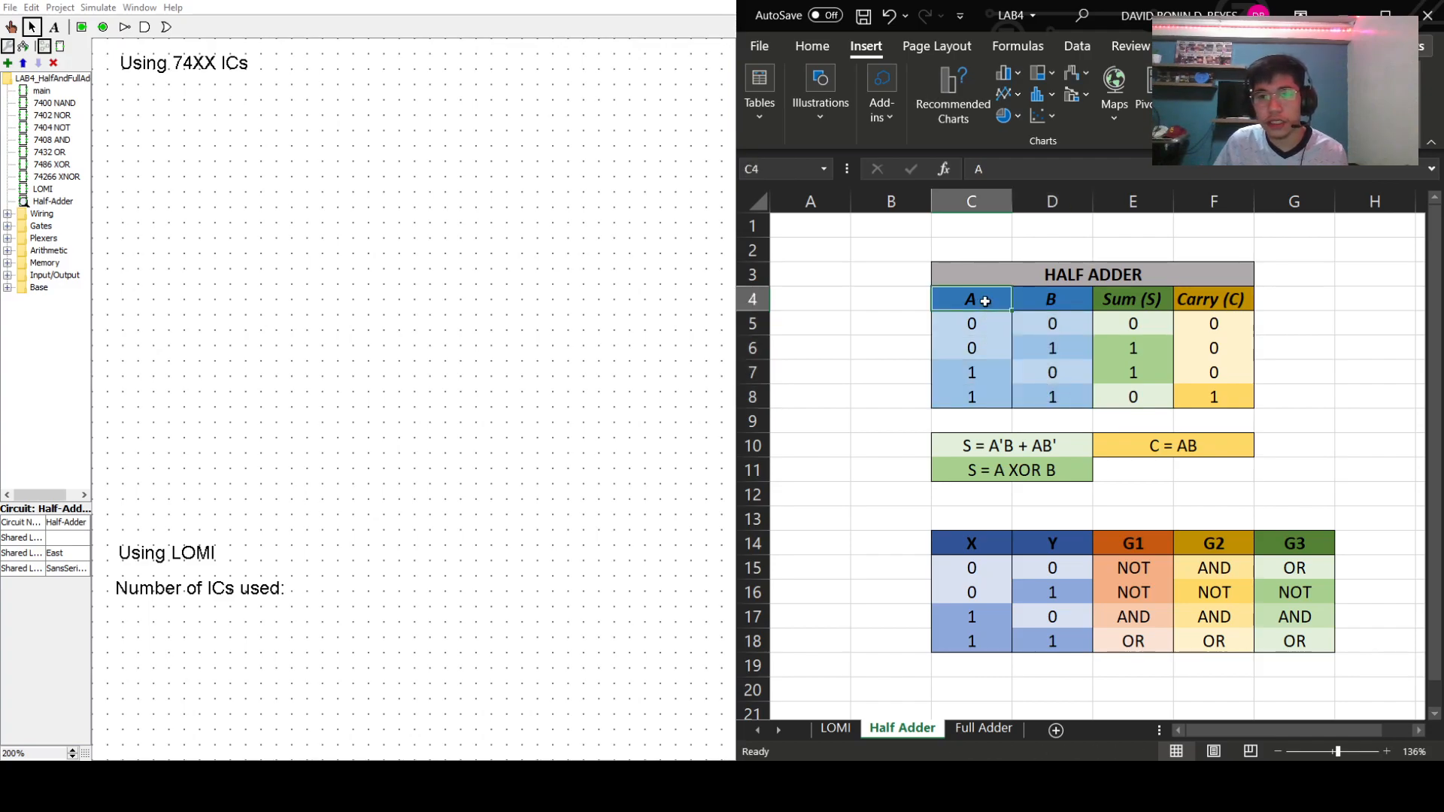
left_click_drag(981, 301, 1063, 393)
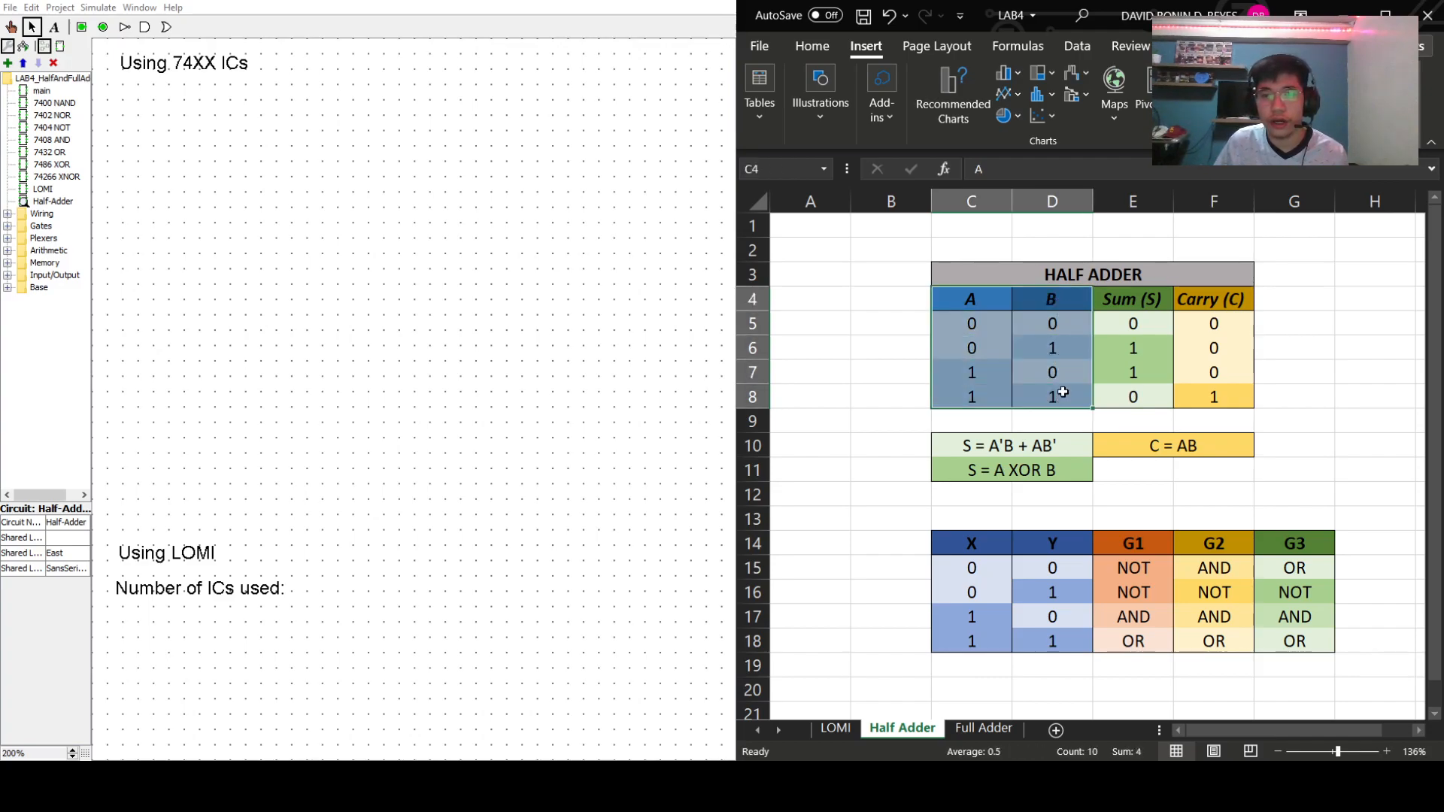
left_click(856, 330)
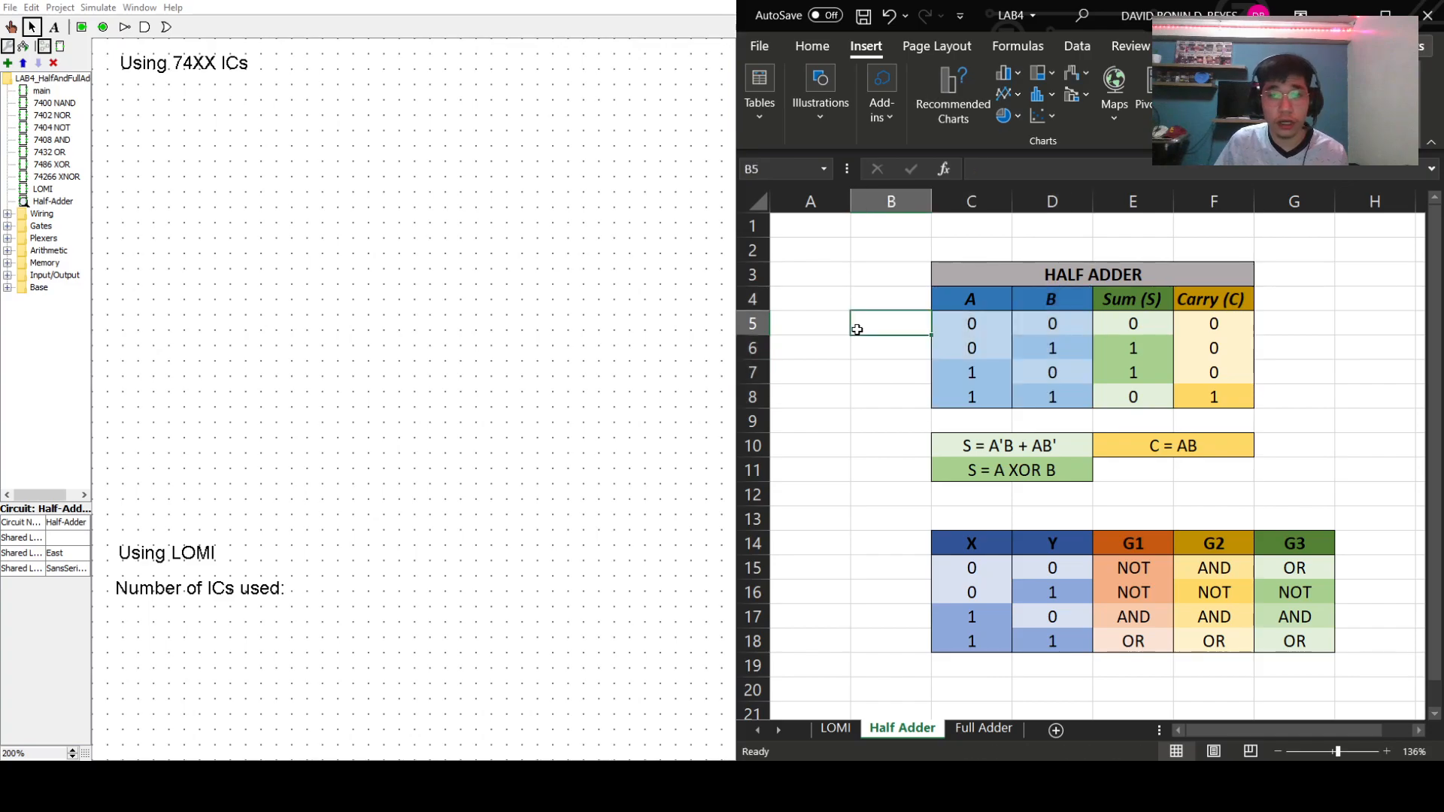
left_click(1371, 348)
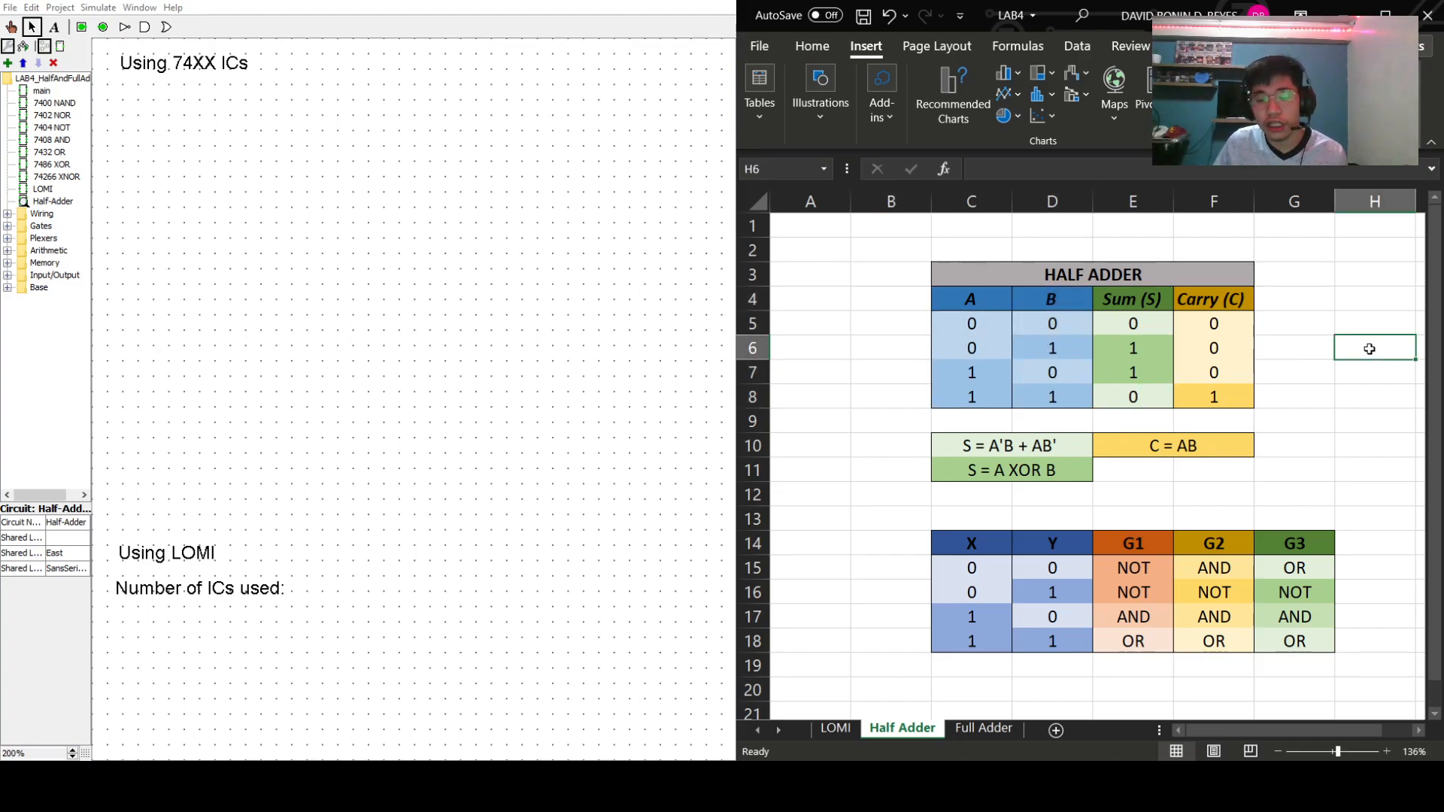
left_click_drag(1200, 334, 1202, 372)
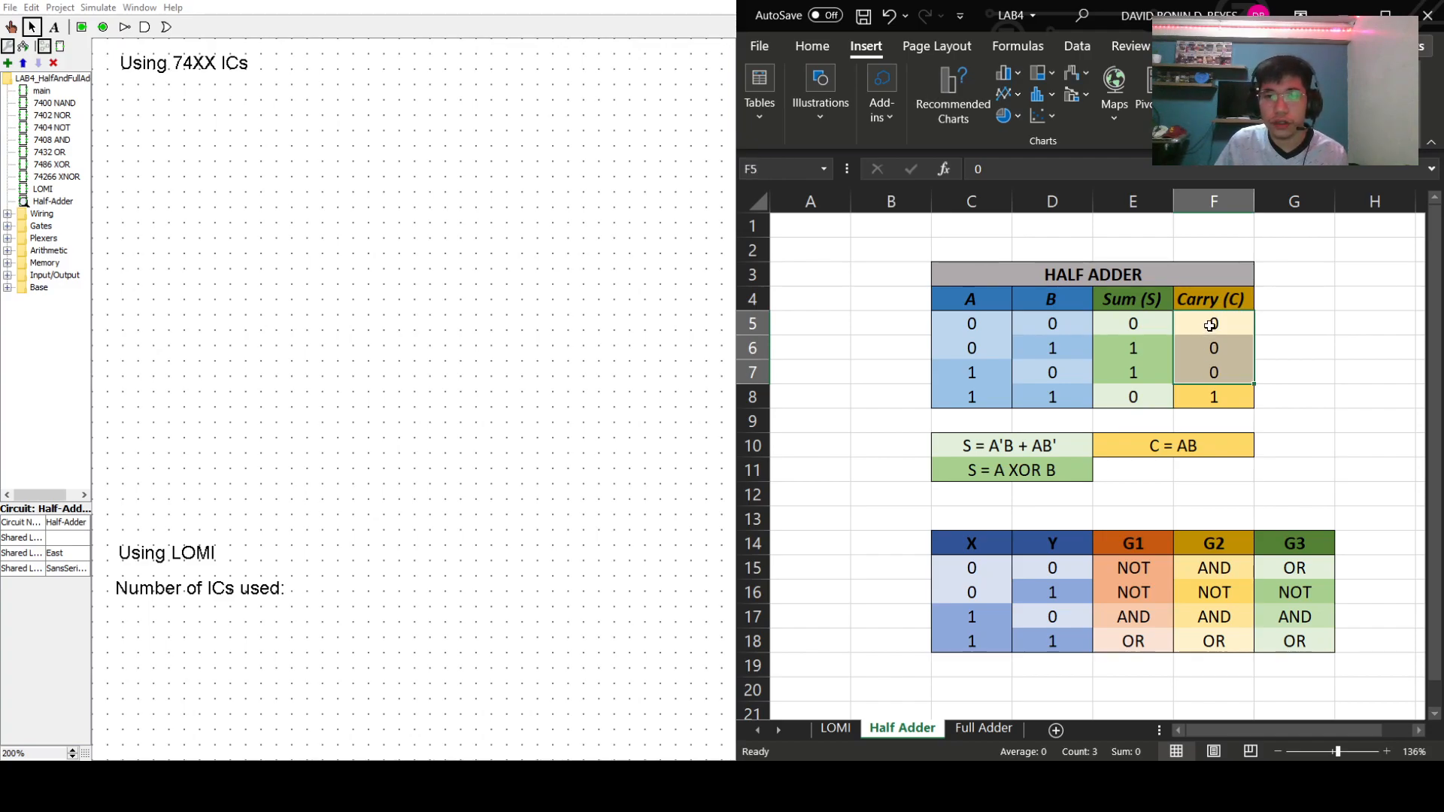
left_click(1220, 396)
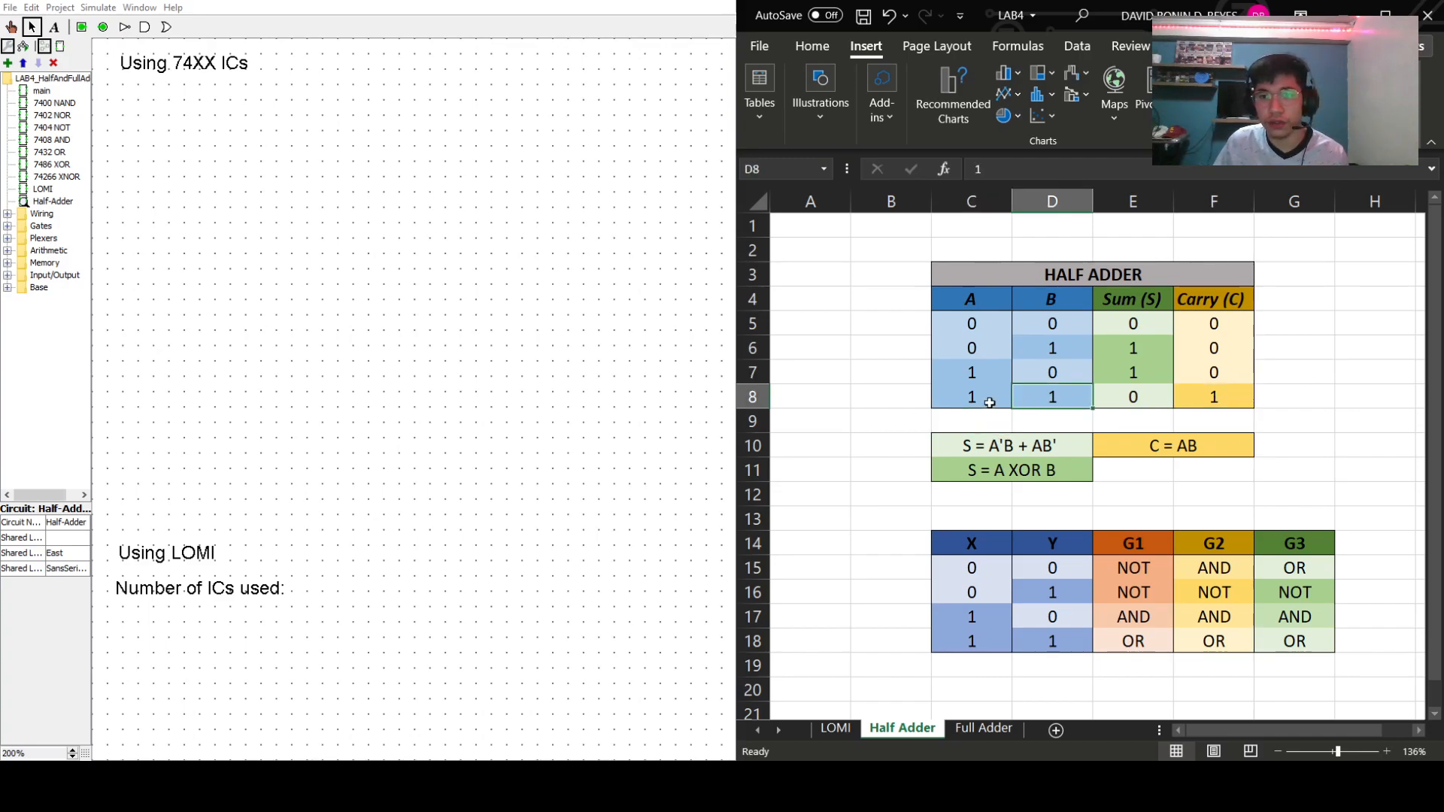
left_click(1300, 378)
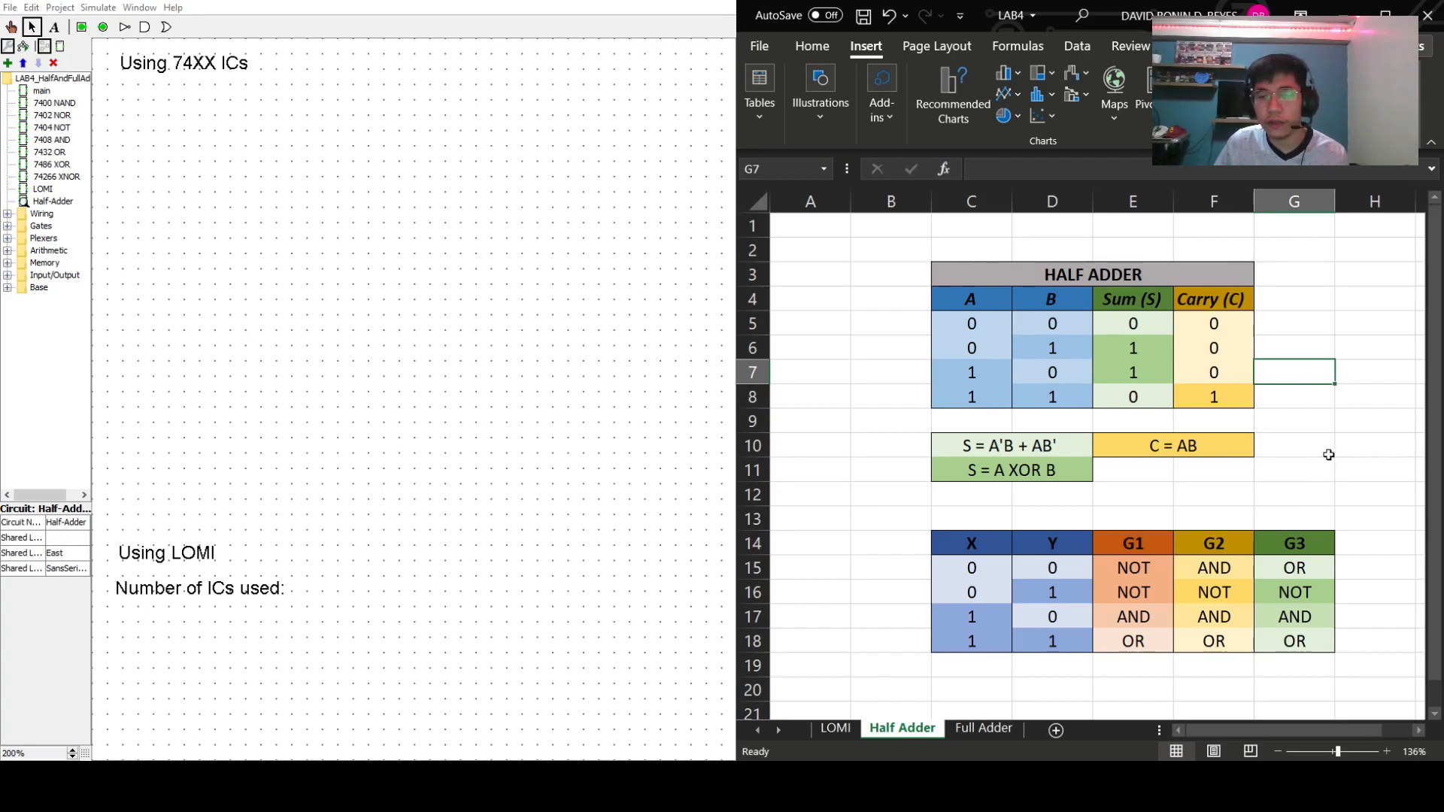
left_click(1134, 496)
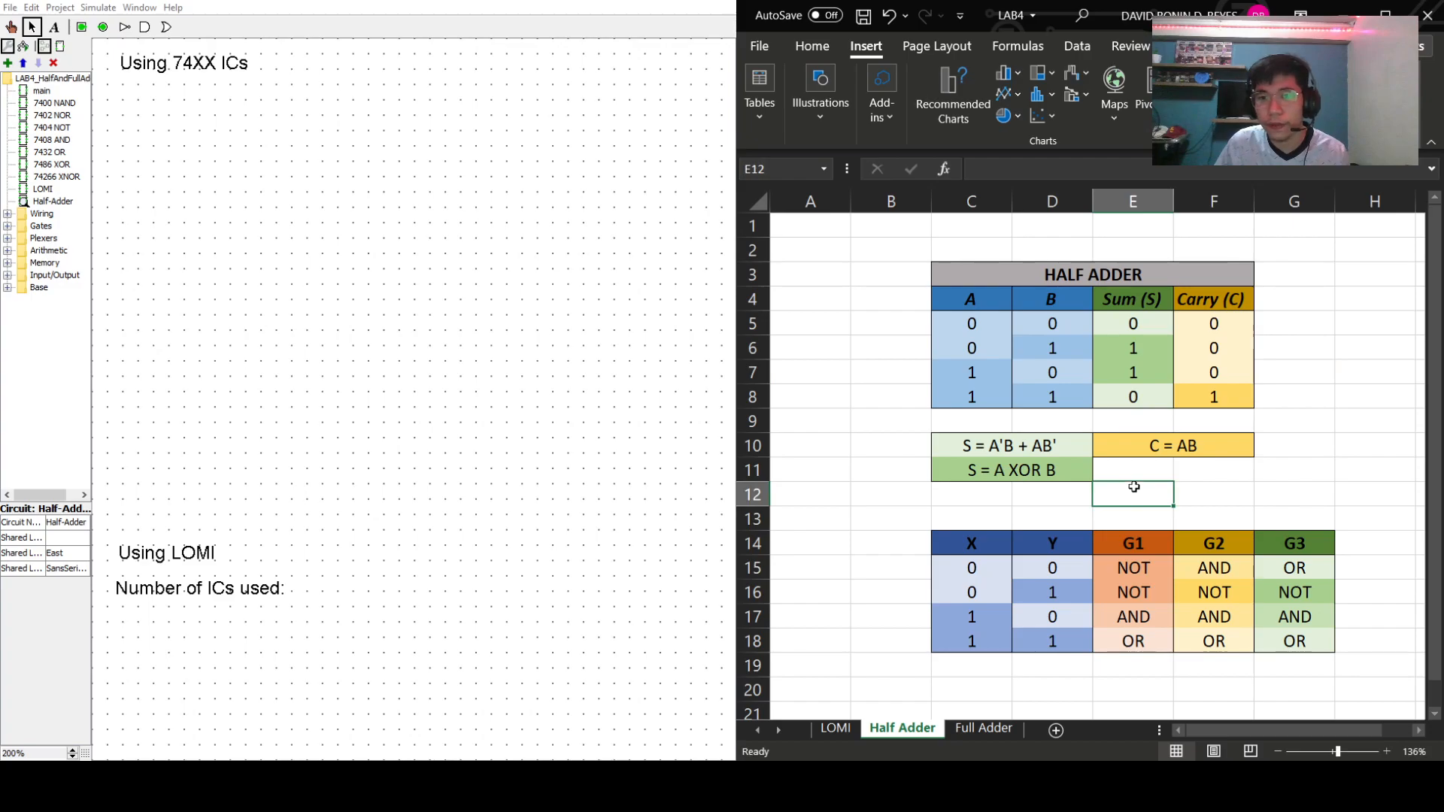
- Trace truth table rows 6 and 7 to the Sum equations S = A'B + AB' and S = A XOR B
left_click(983, 351)
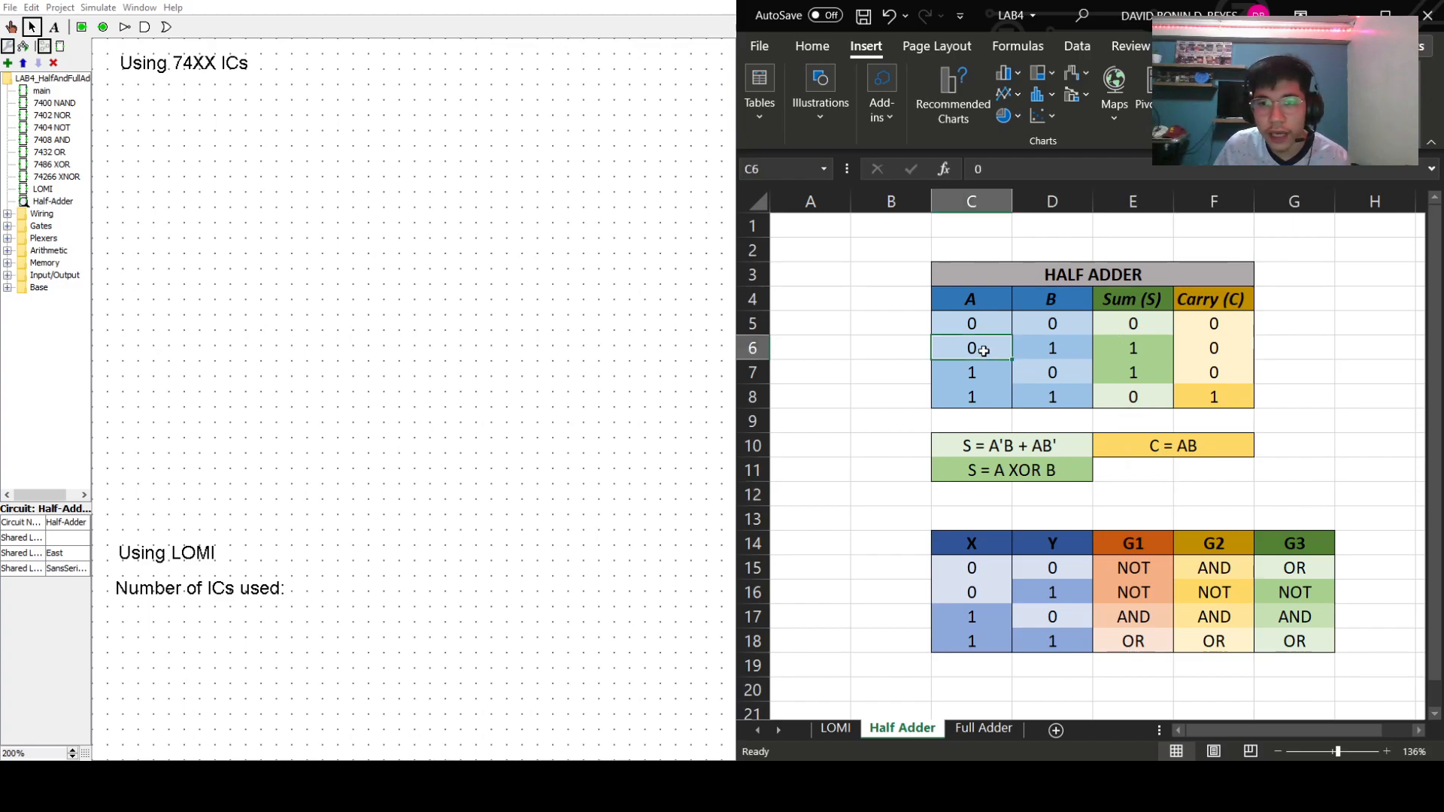
left_click(1037, 347)
left_click(973, 348)
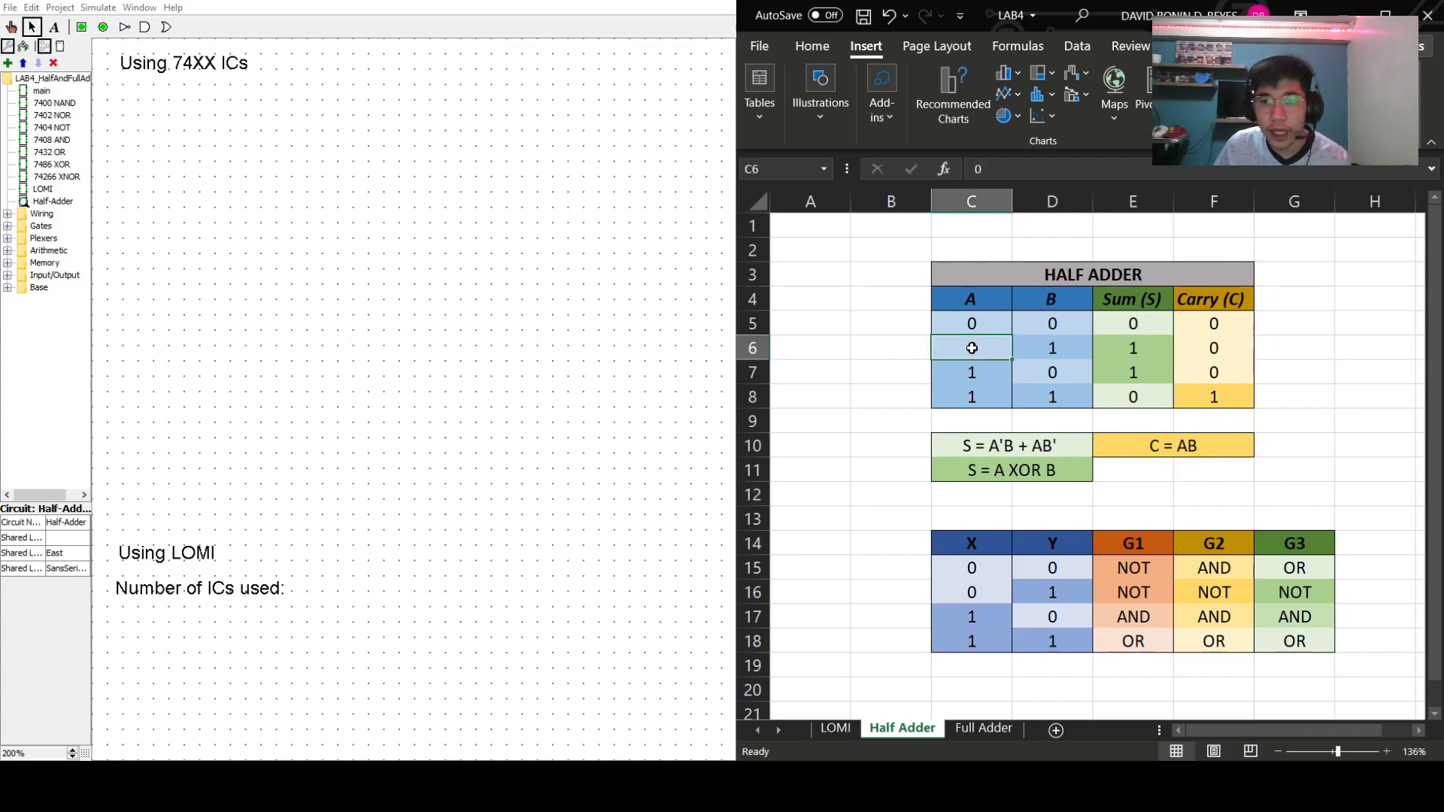
left_click(1020, 349)
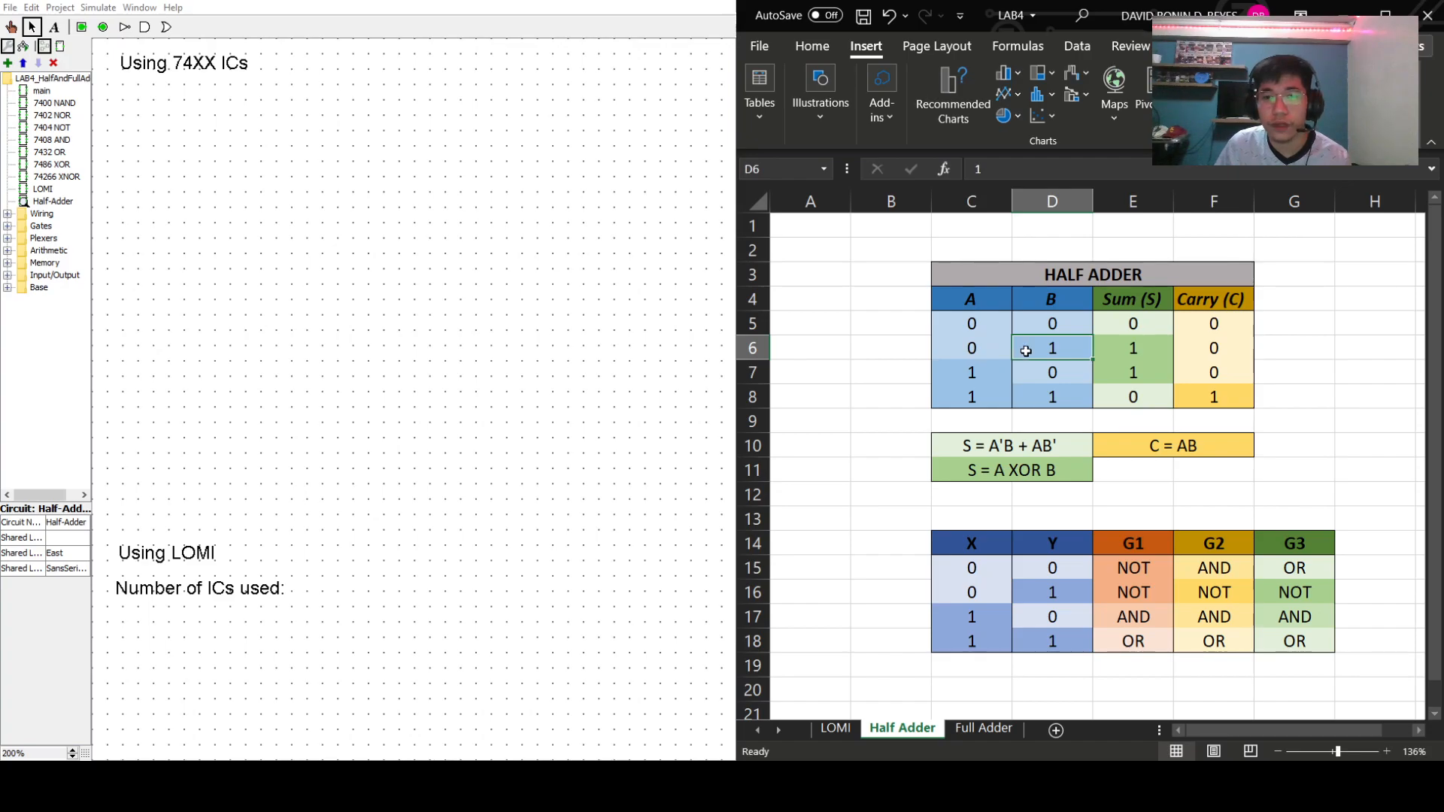
left_click(1122, 351)
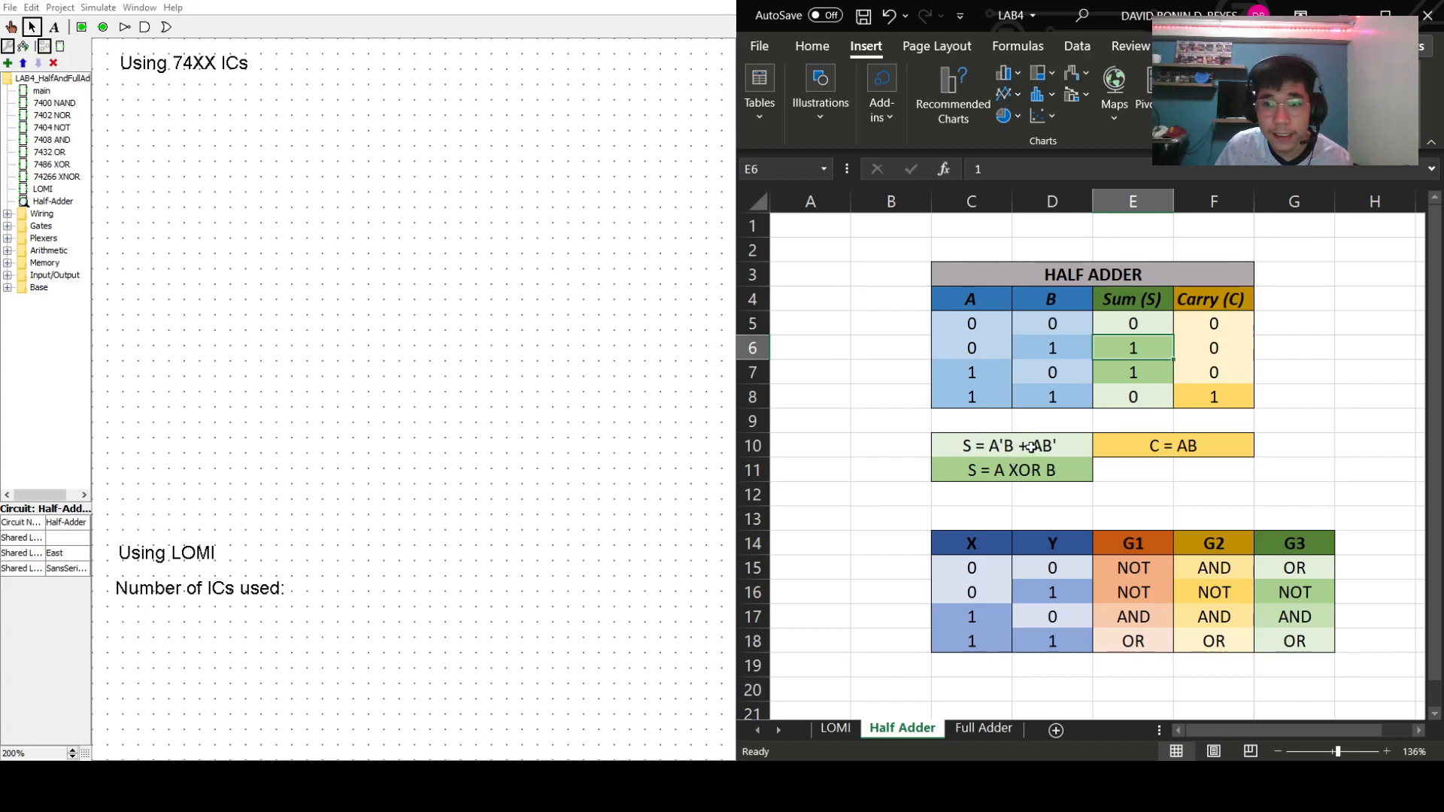
left_click(987, 373)
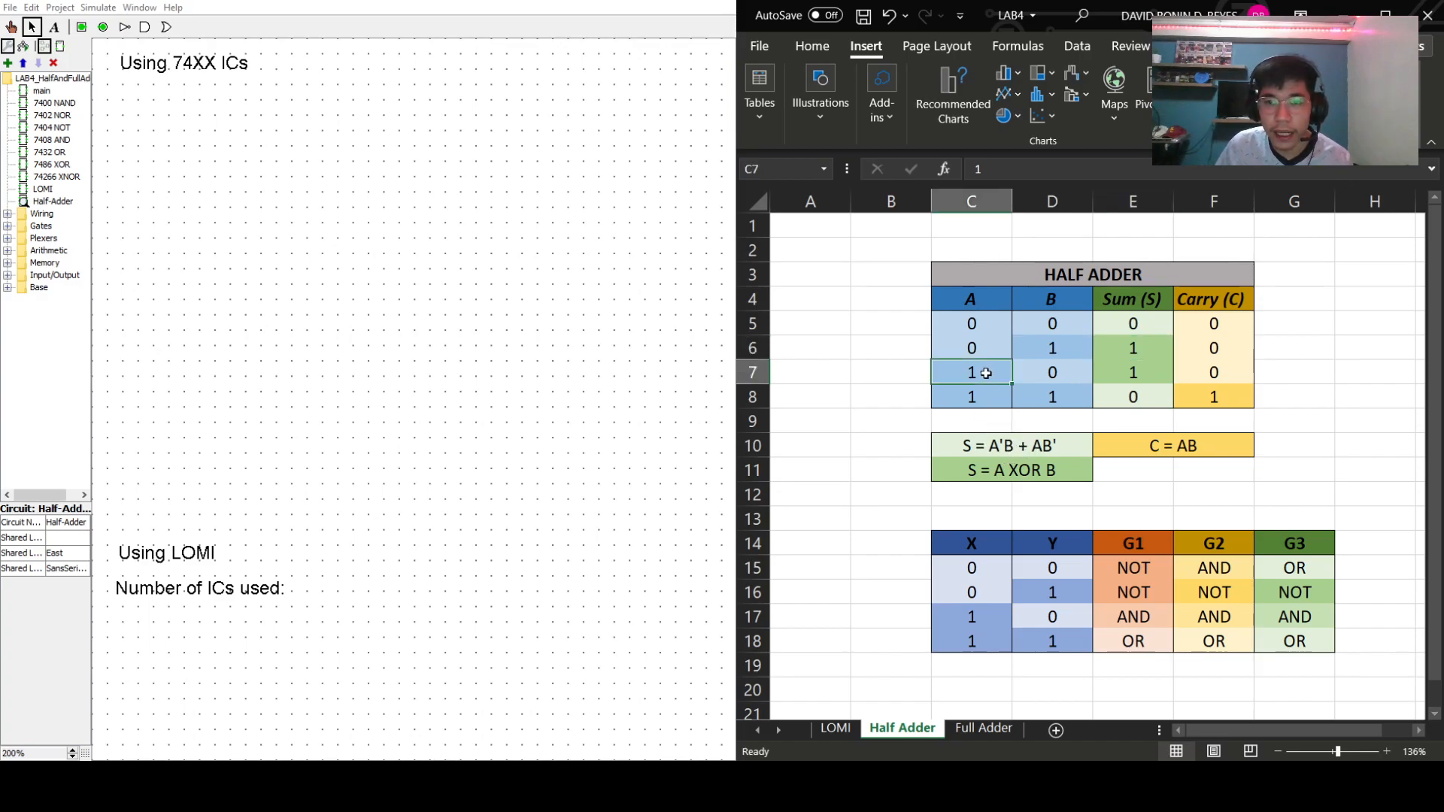
left_click(1032, 373)
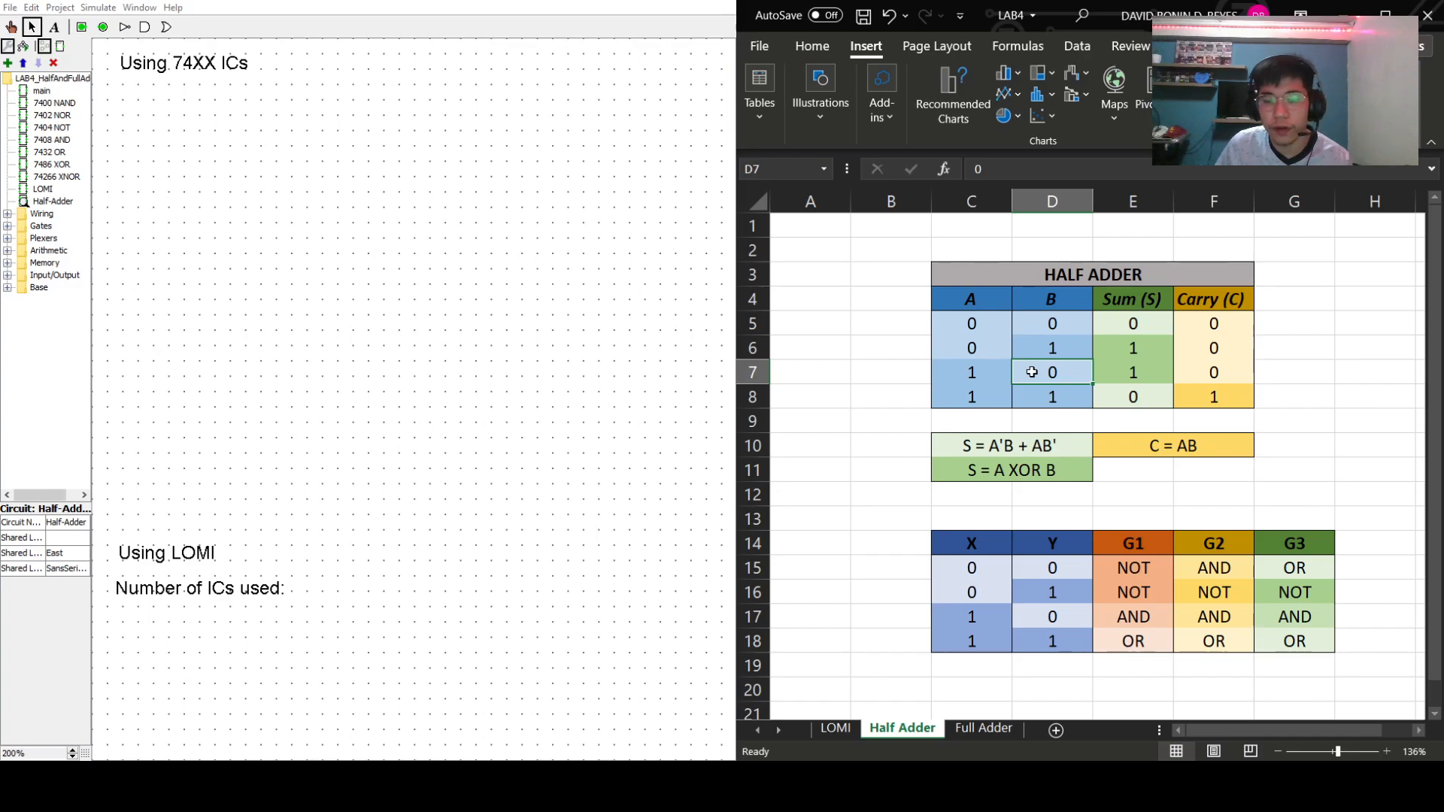
left_click(1153, 372)
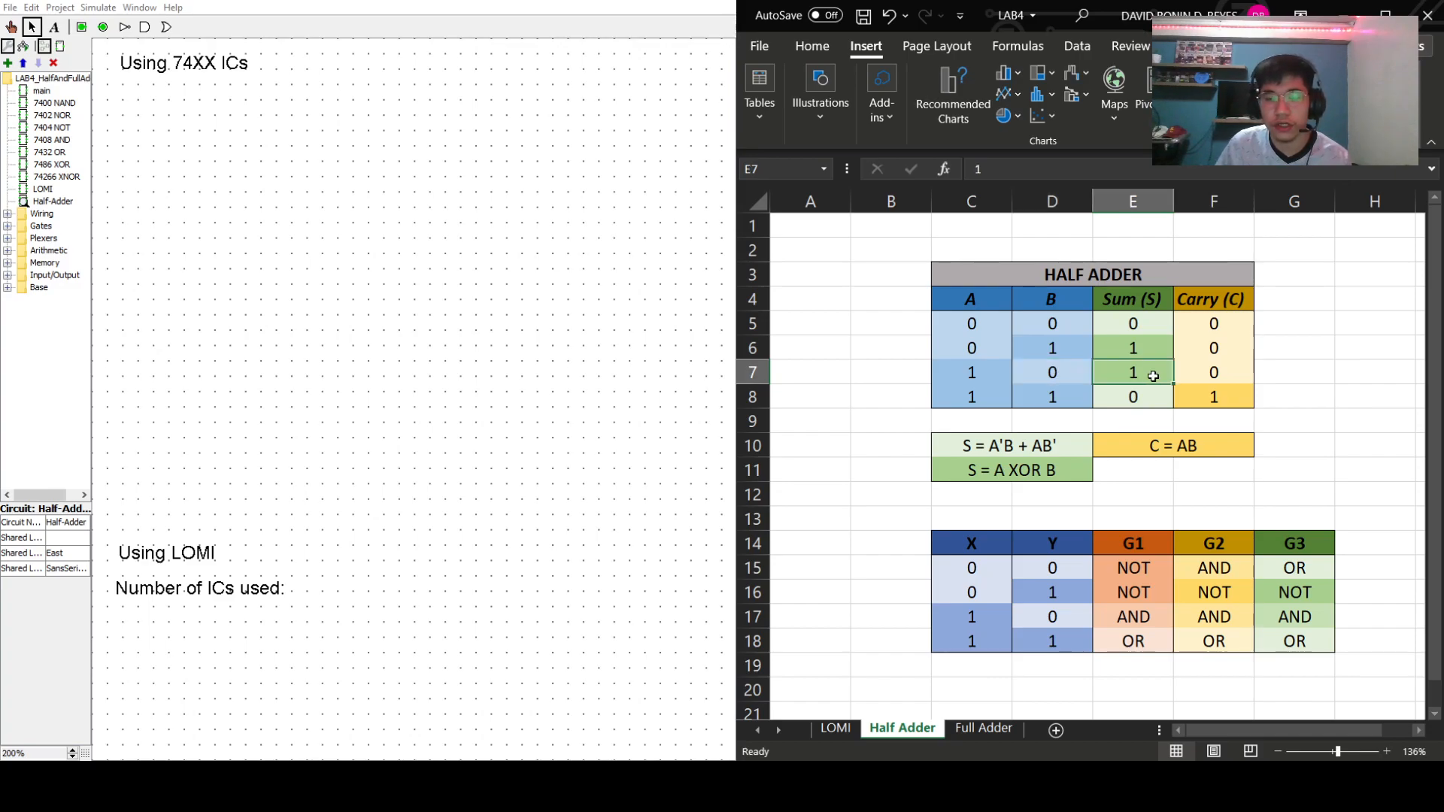
double_click(1032, 449)
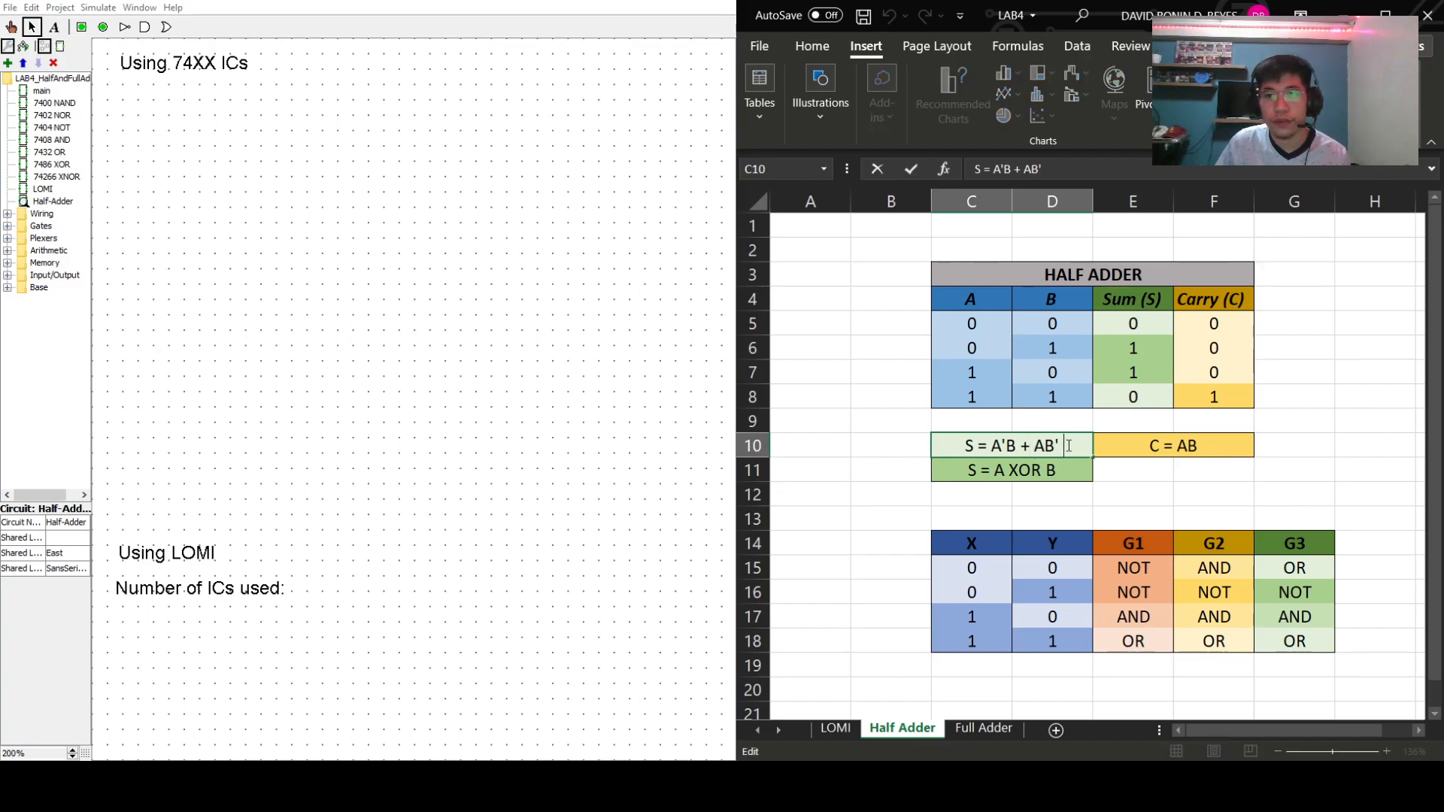
left_click(1030, 461)
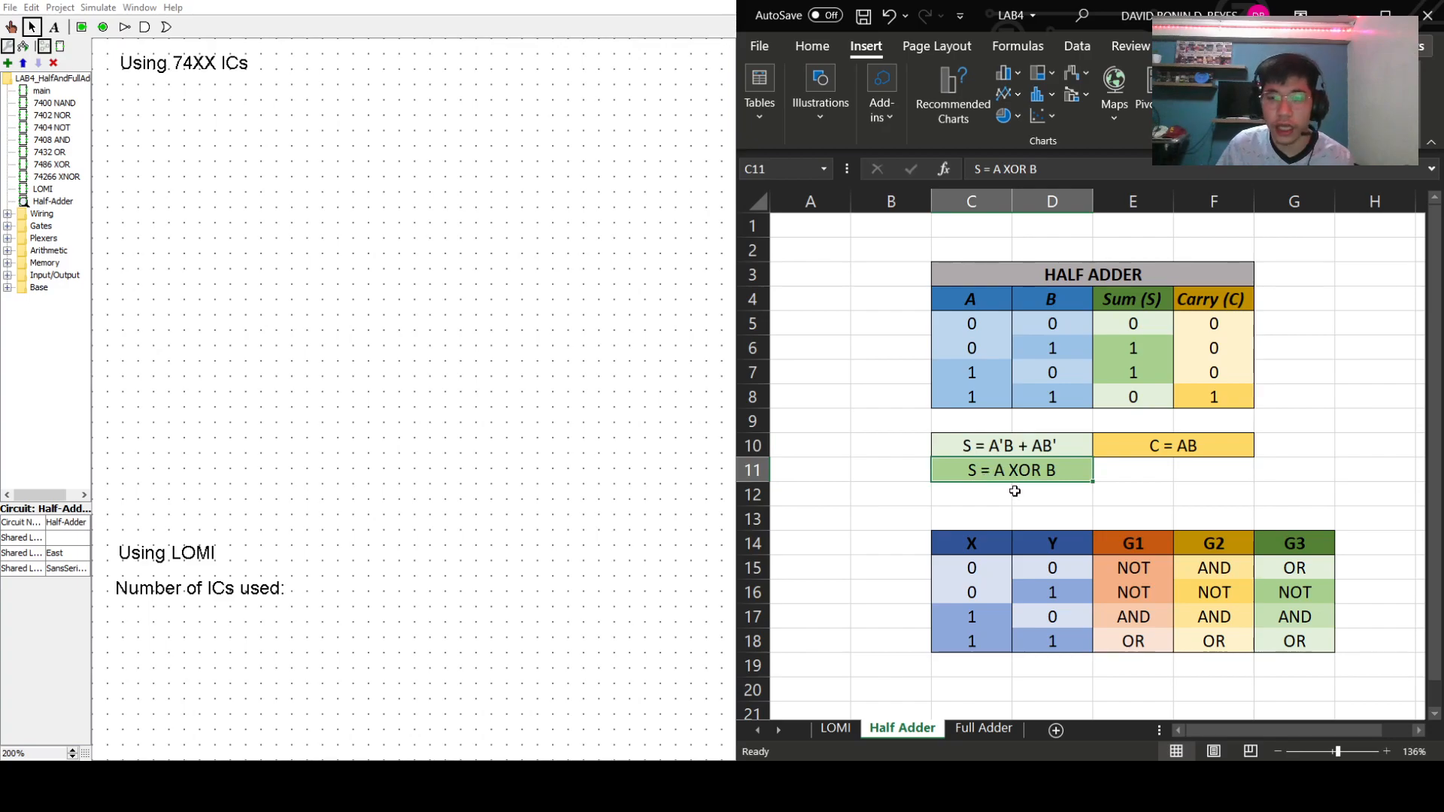
left_click(1167, 471)
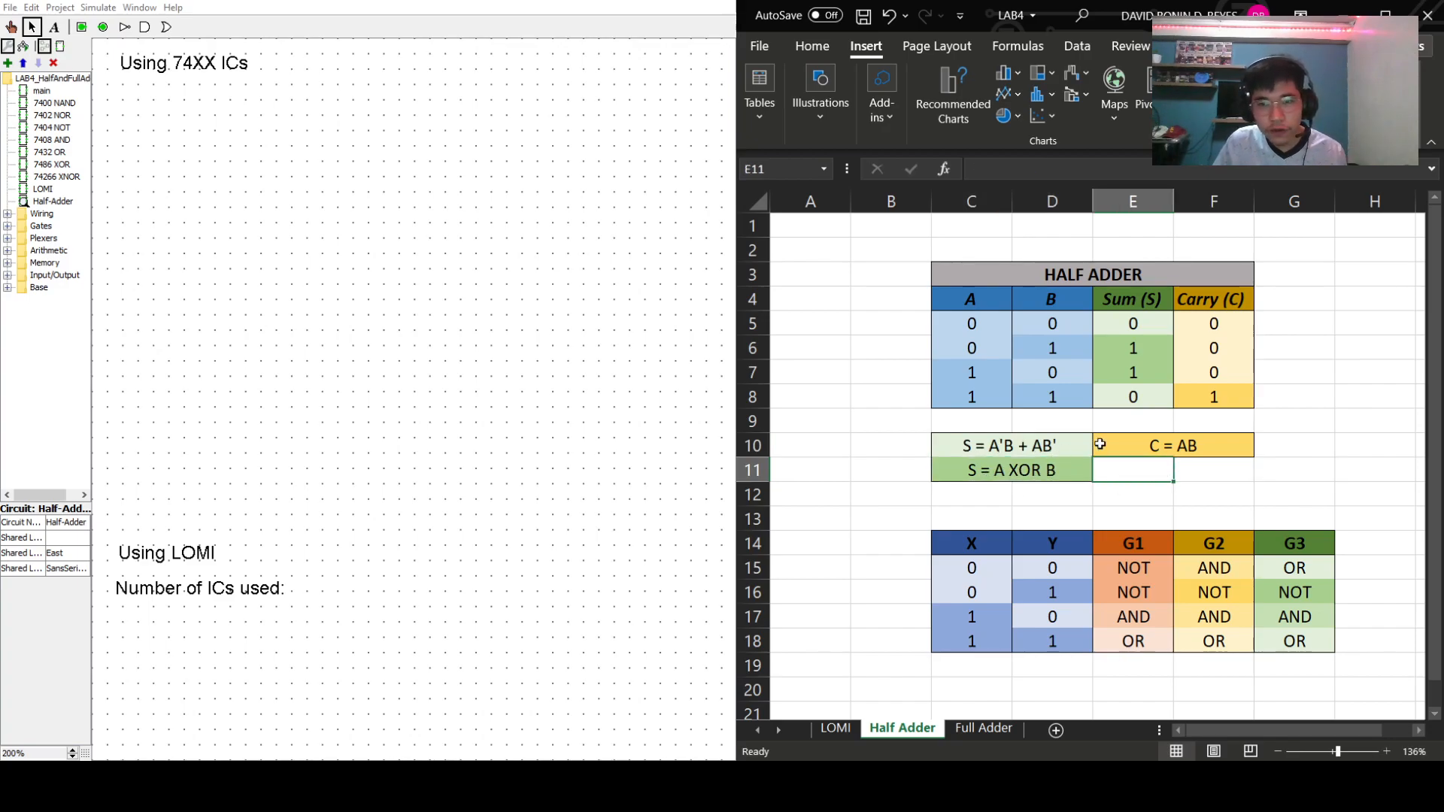
left_click(1293, 319)
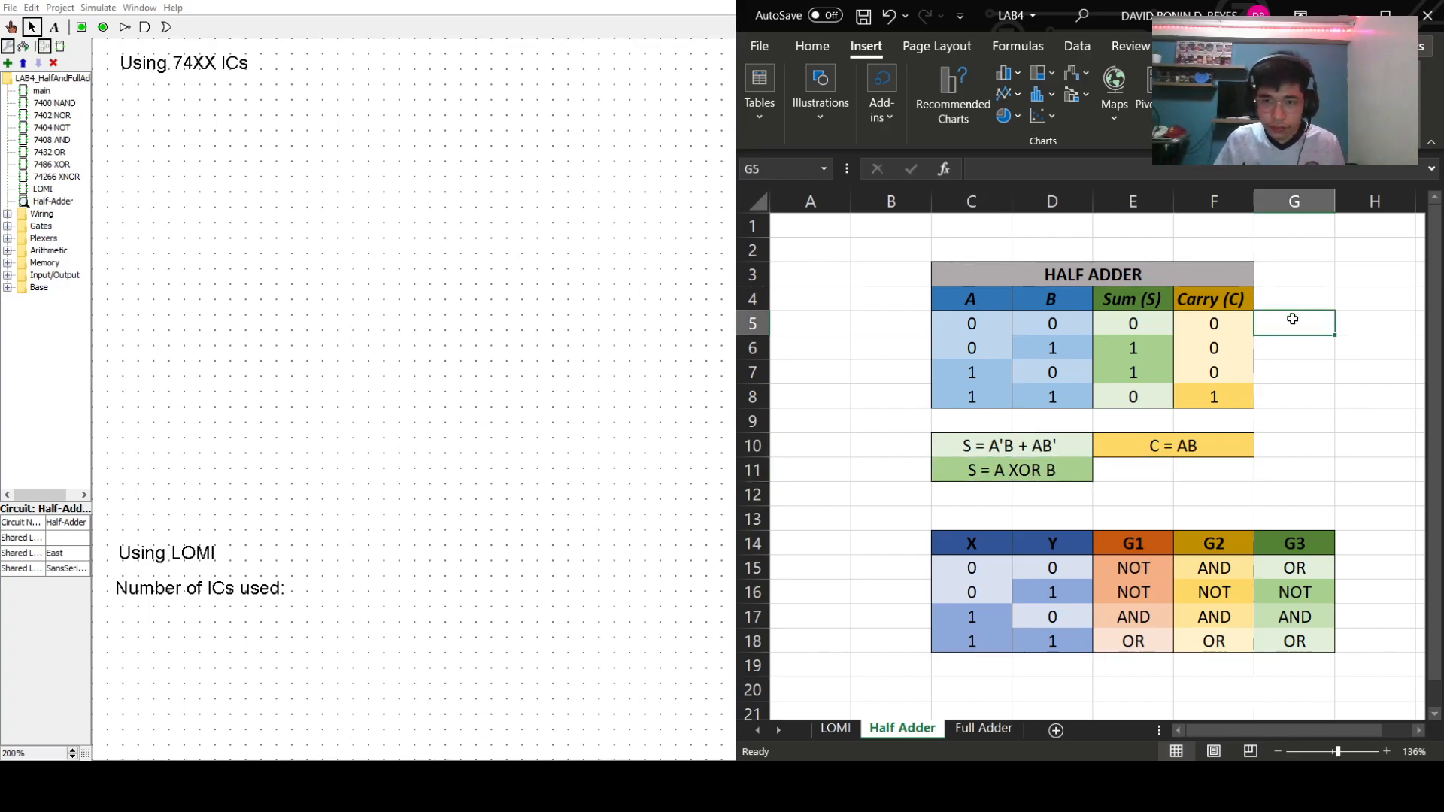
left_click(1328, 423)
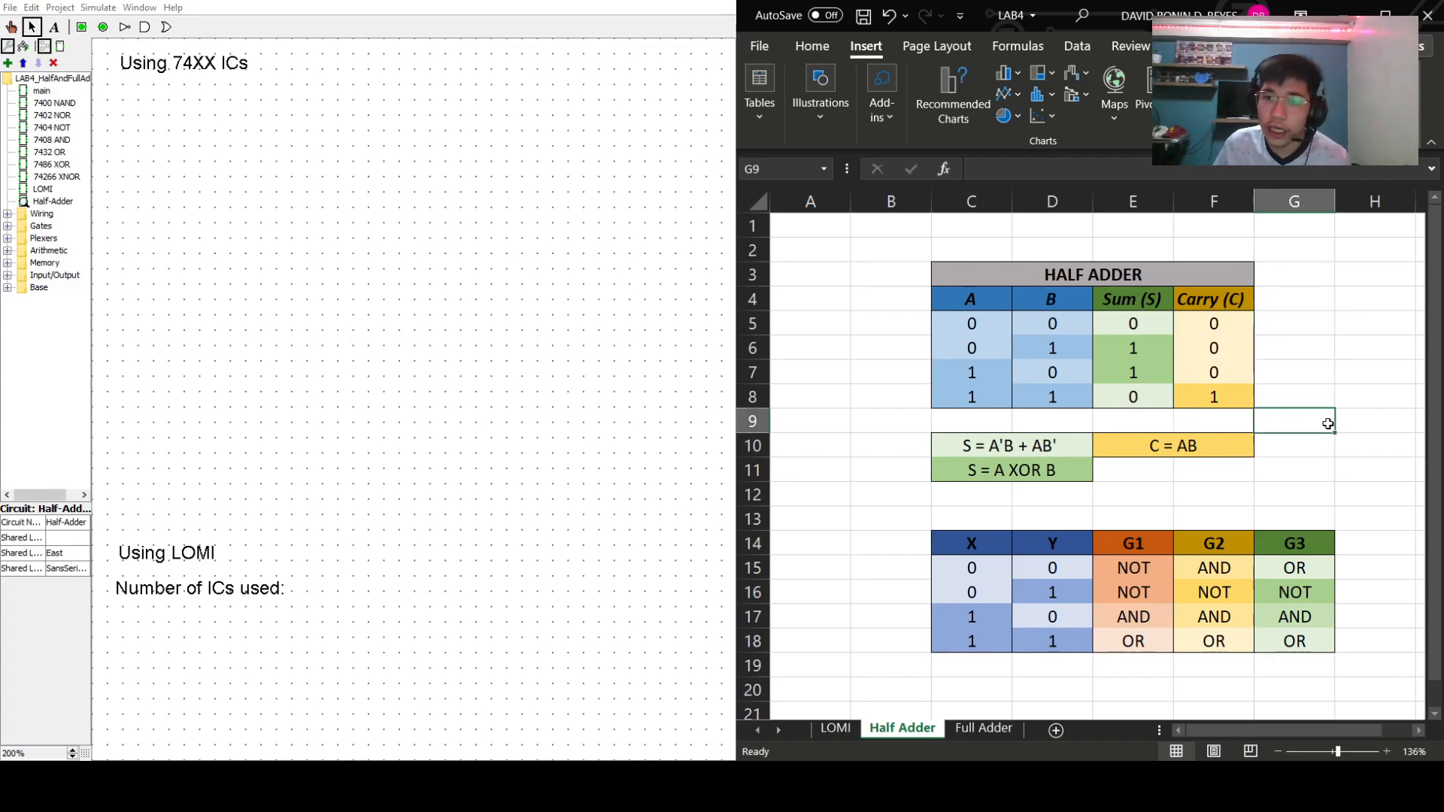
- Trace truth table row 8, where A and B are both 1, to the Carry equation C = AB
left_click(1223, 396)
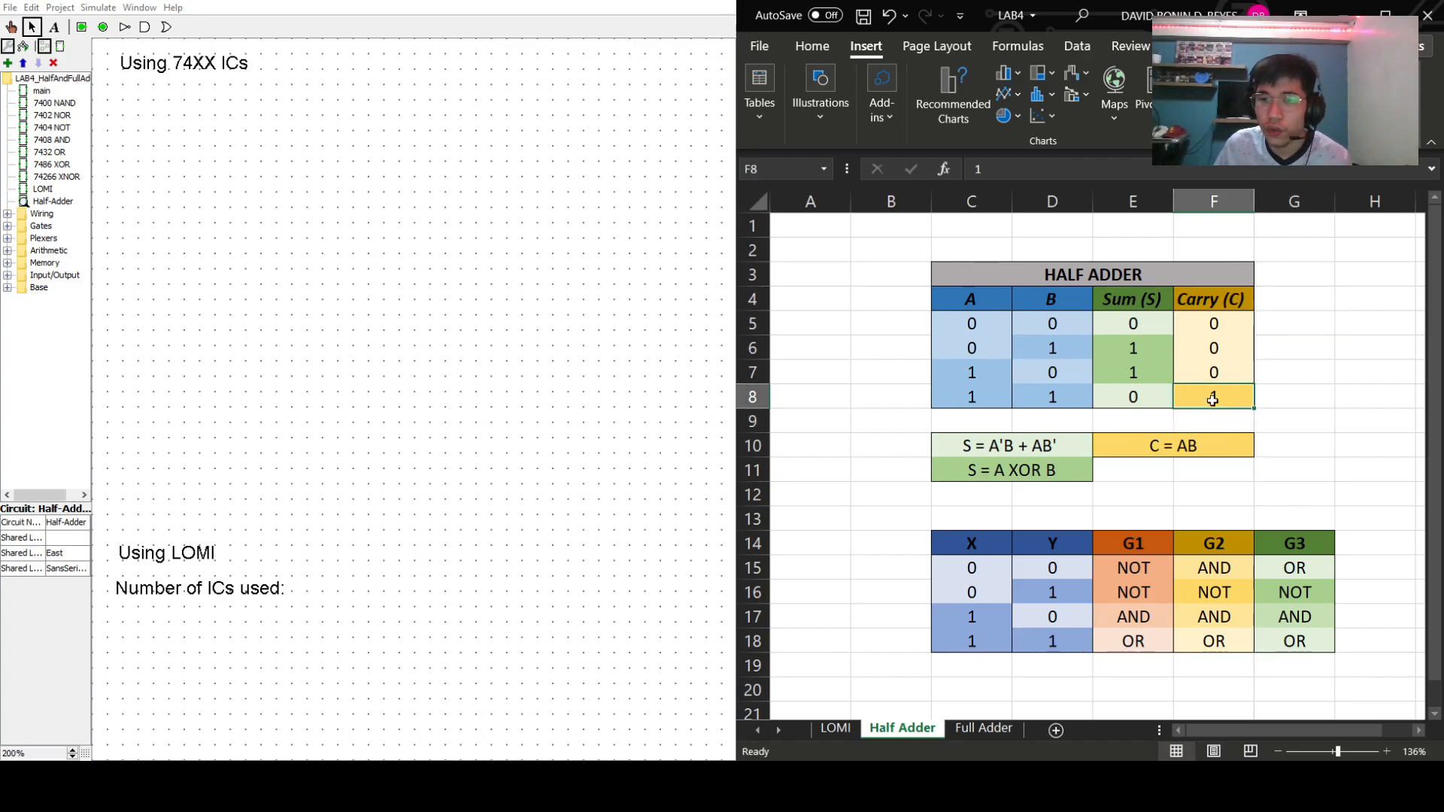
left_click(978, 403)
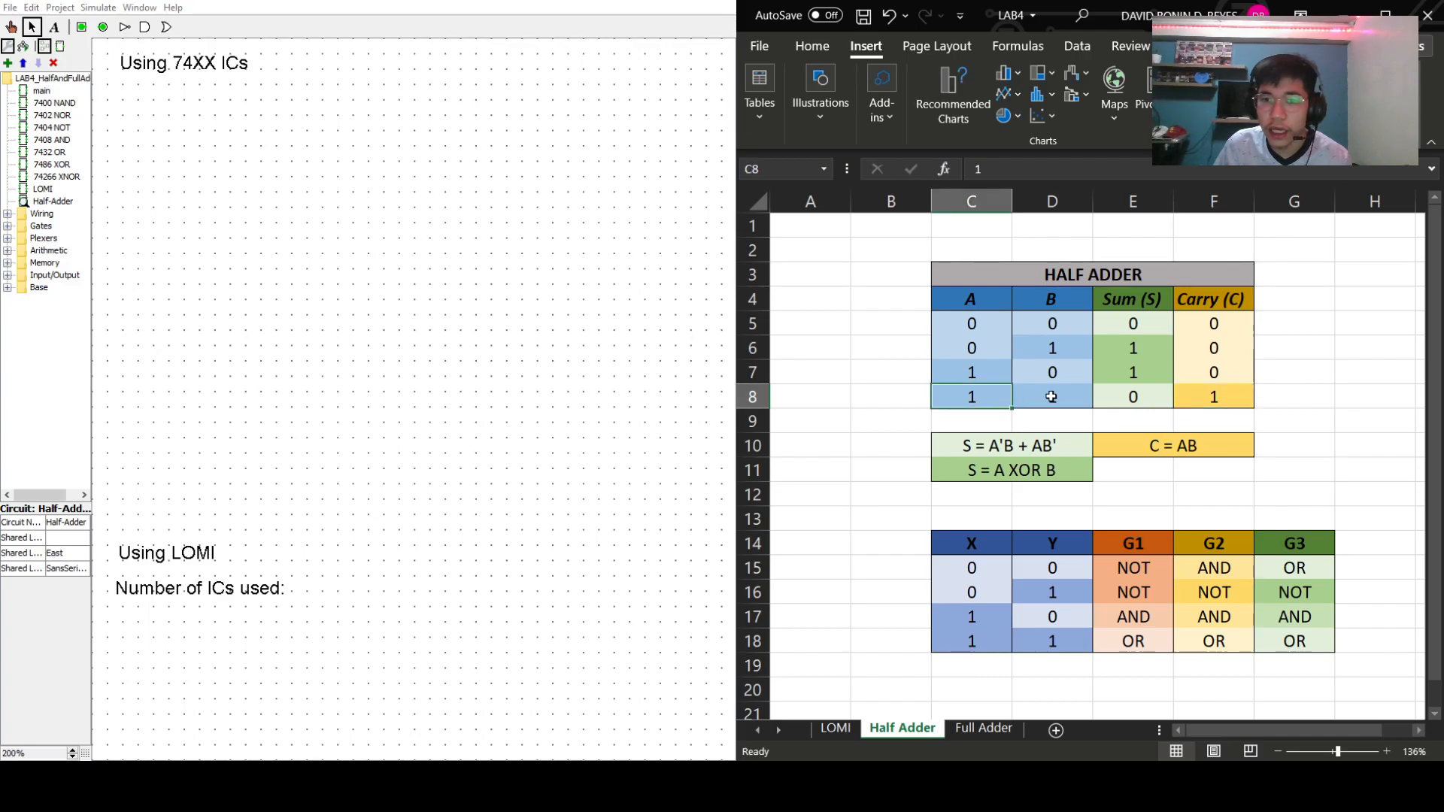
left_click(1052, 396)
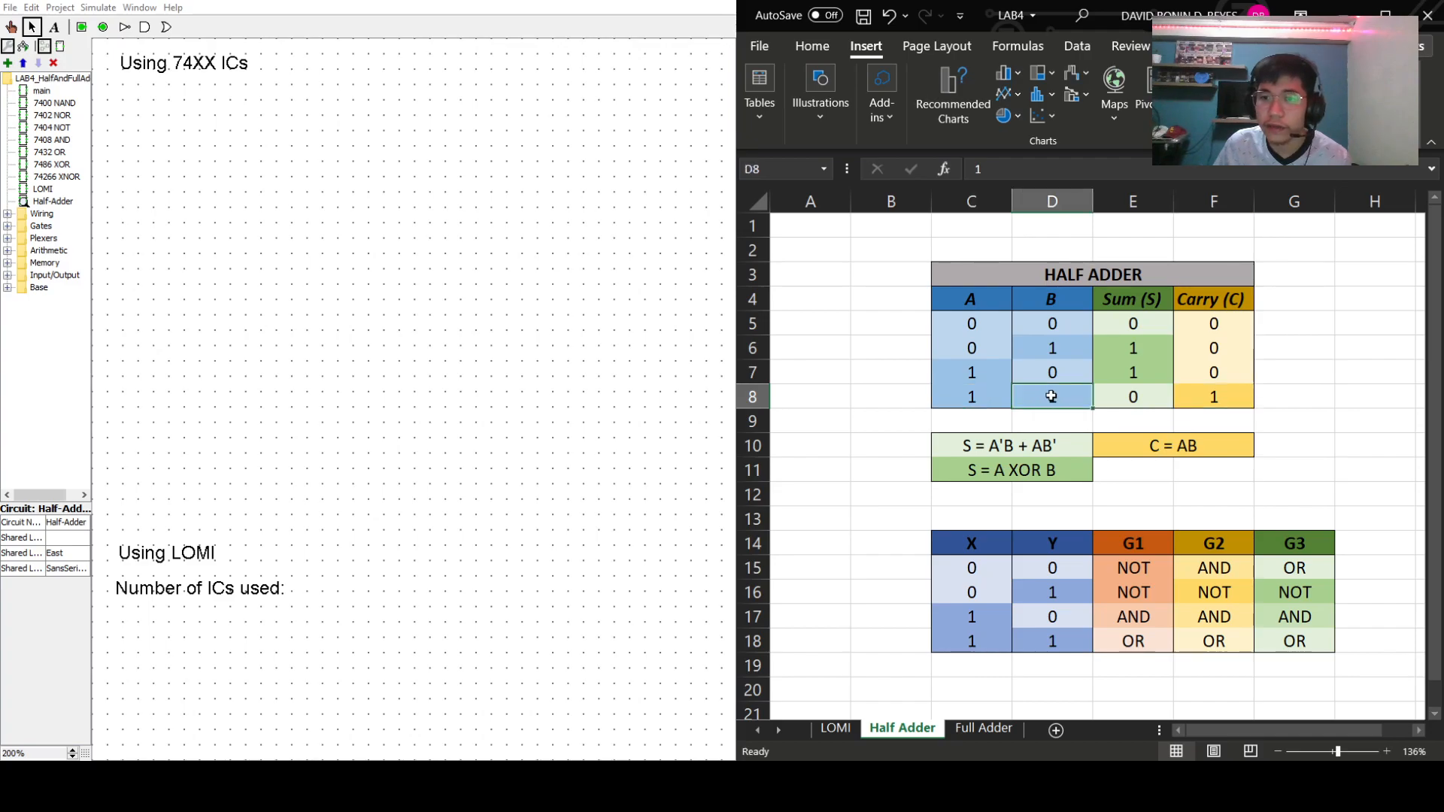
left_click(1375, 429)
left_click(1204, 471)
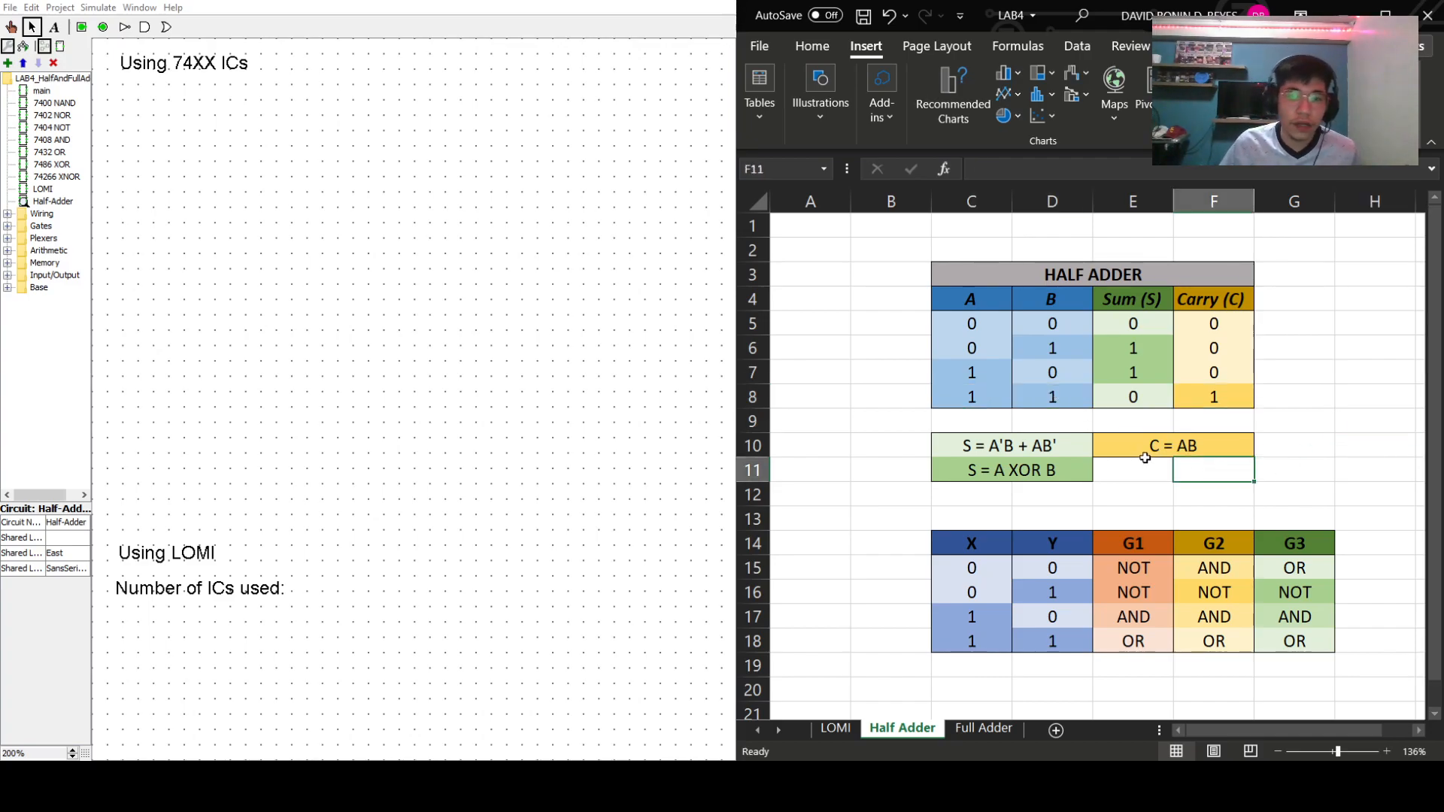
- Switch to Logisim and place a 7486 XOR IC with a 7408 AND IC below it in the 74XX area
left_click(497, 285)
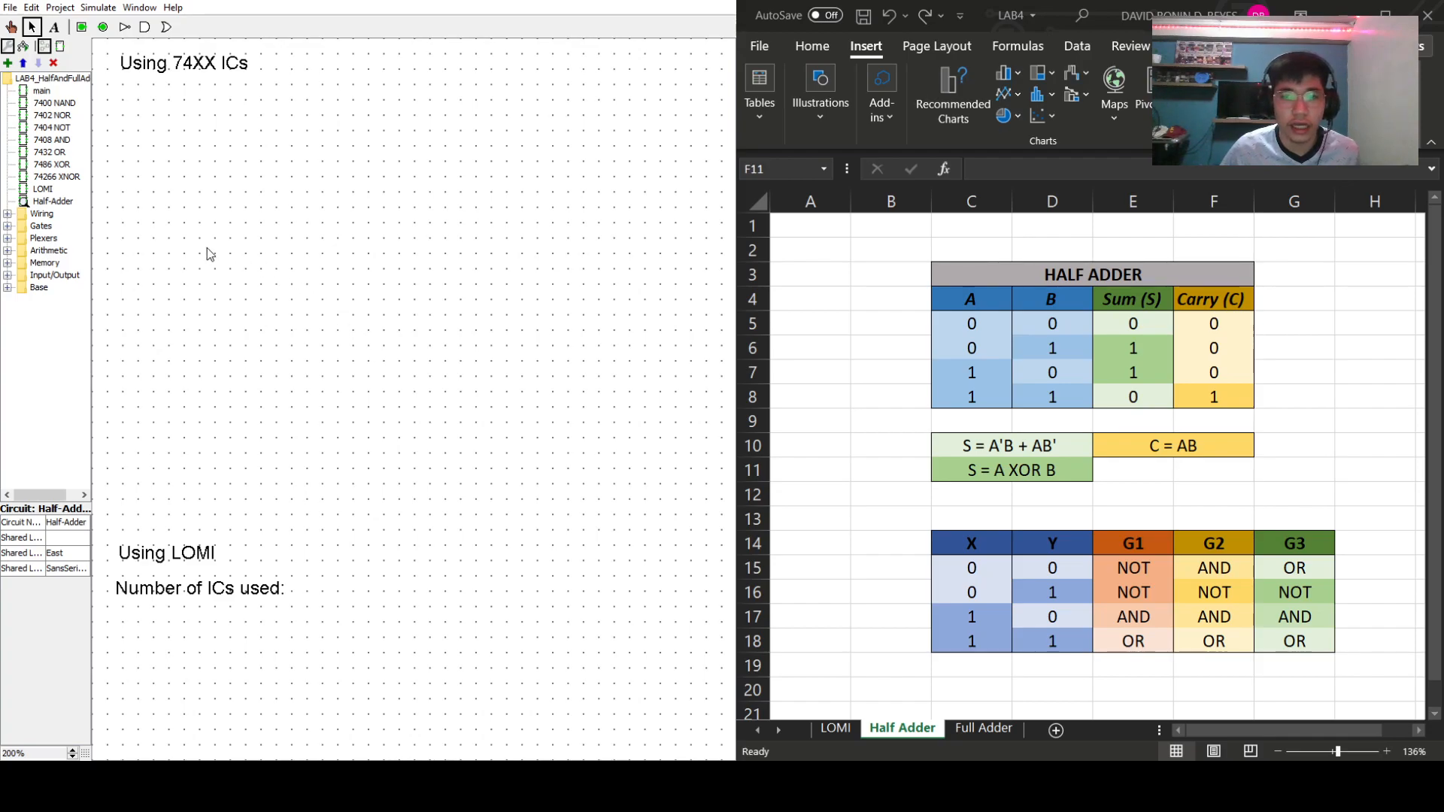
left_click(51, 164)
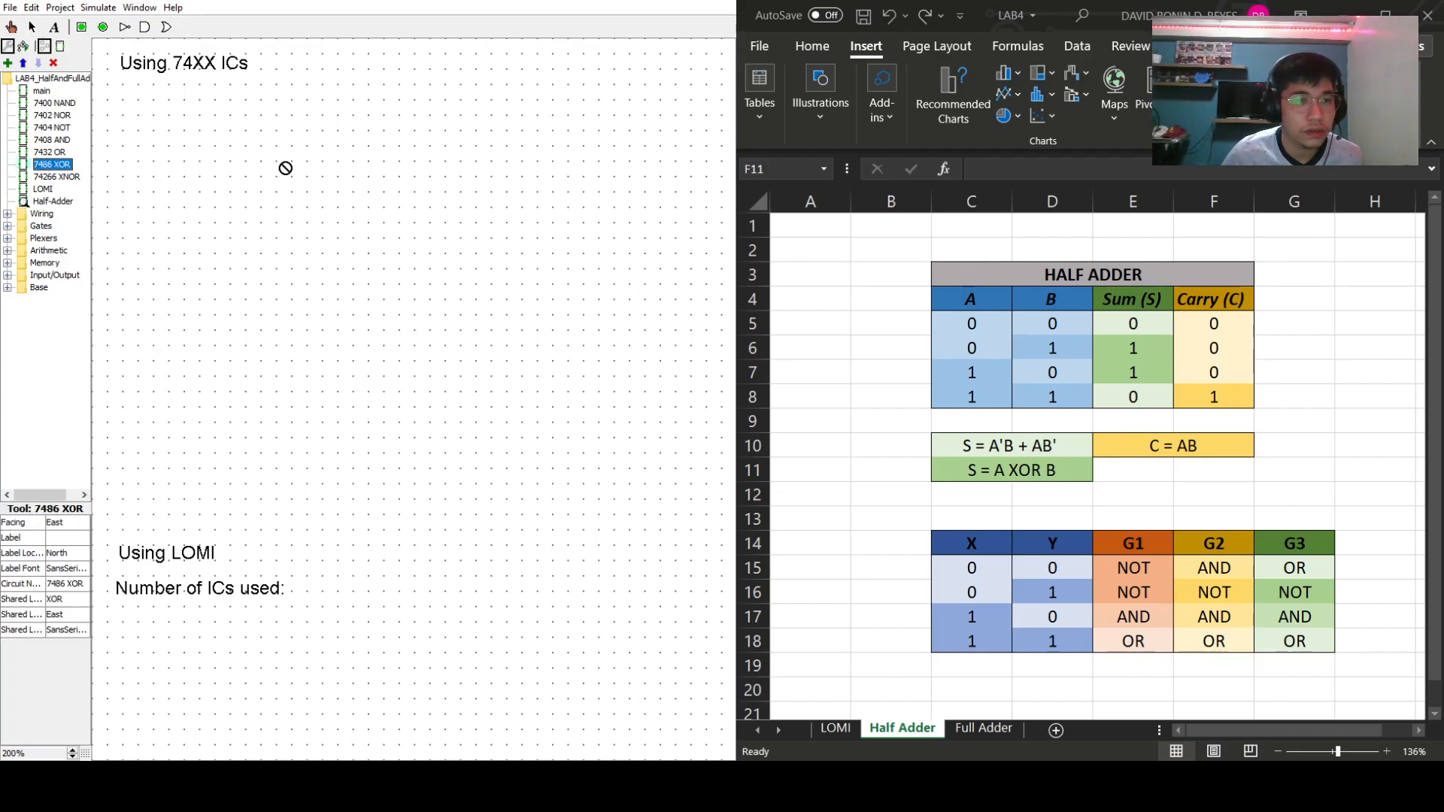
left_click(386, 130)
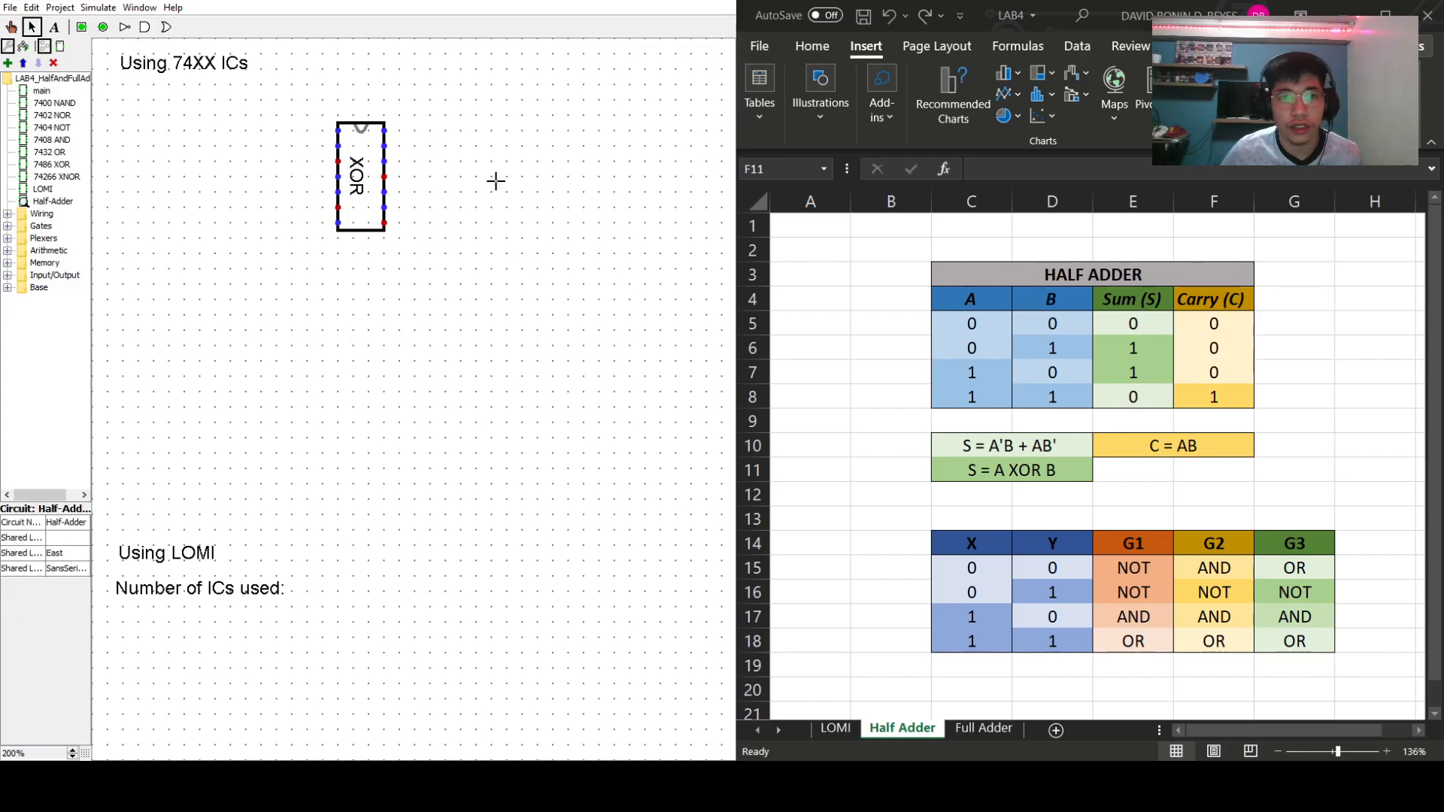
left_click(54, 140)
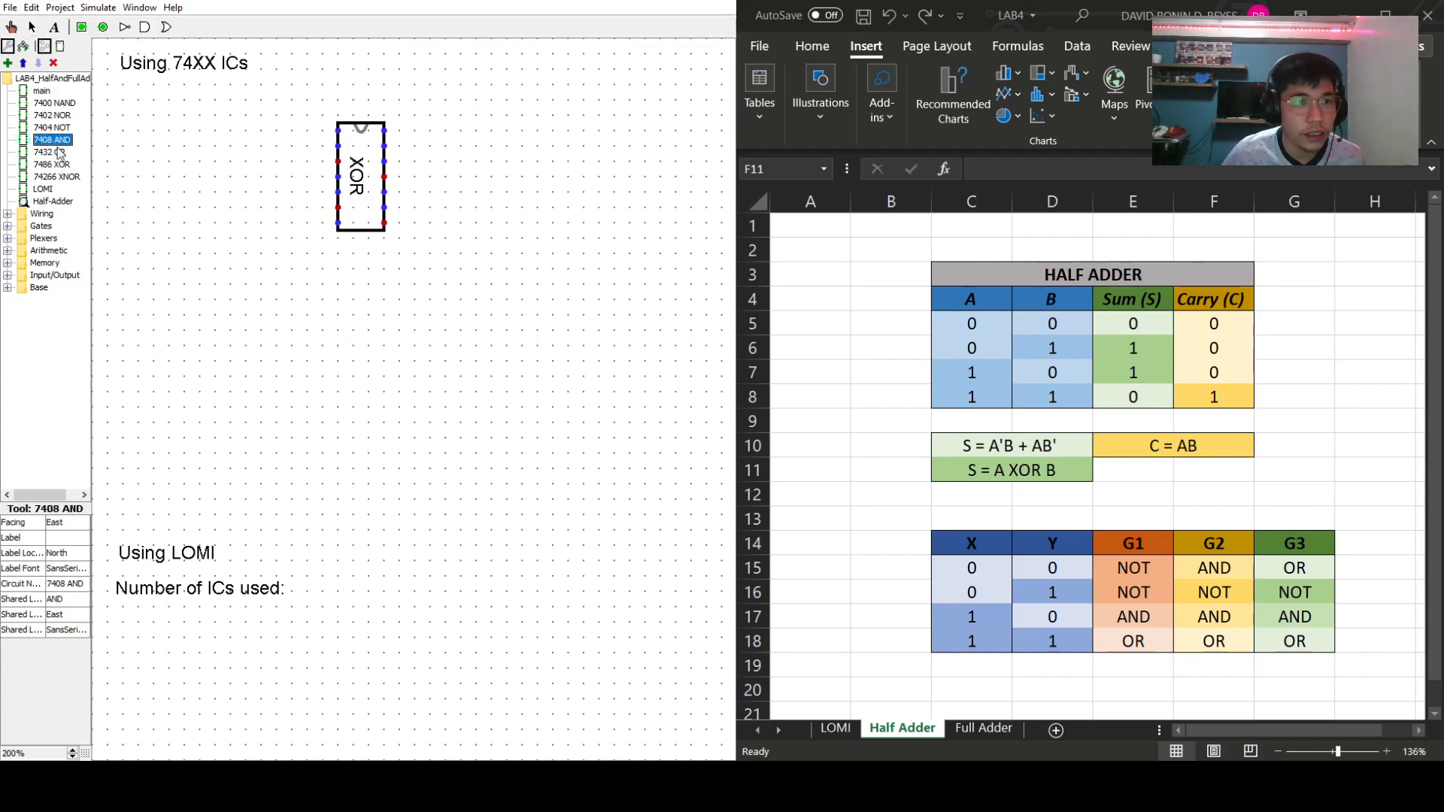
left_click(382, 299)
left_click(436, 250)
- Place two input pins one above the other, on the input side of the XOR IC
left_click(81, 28)
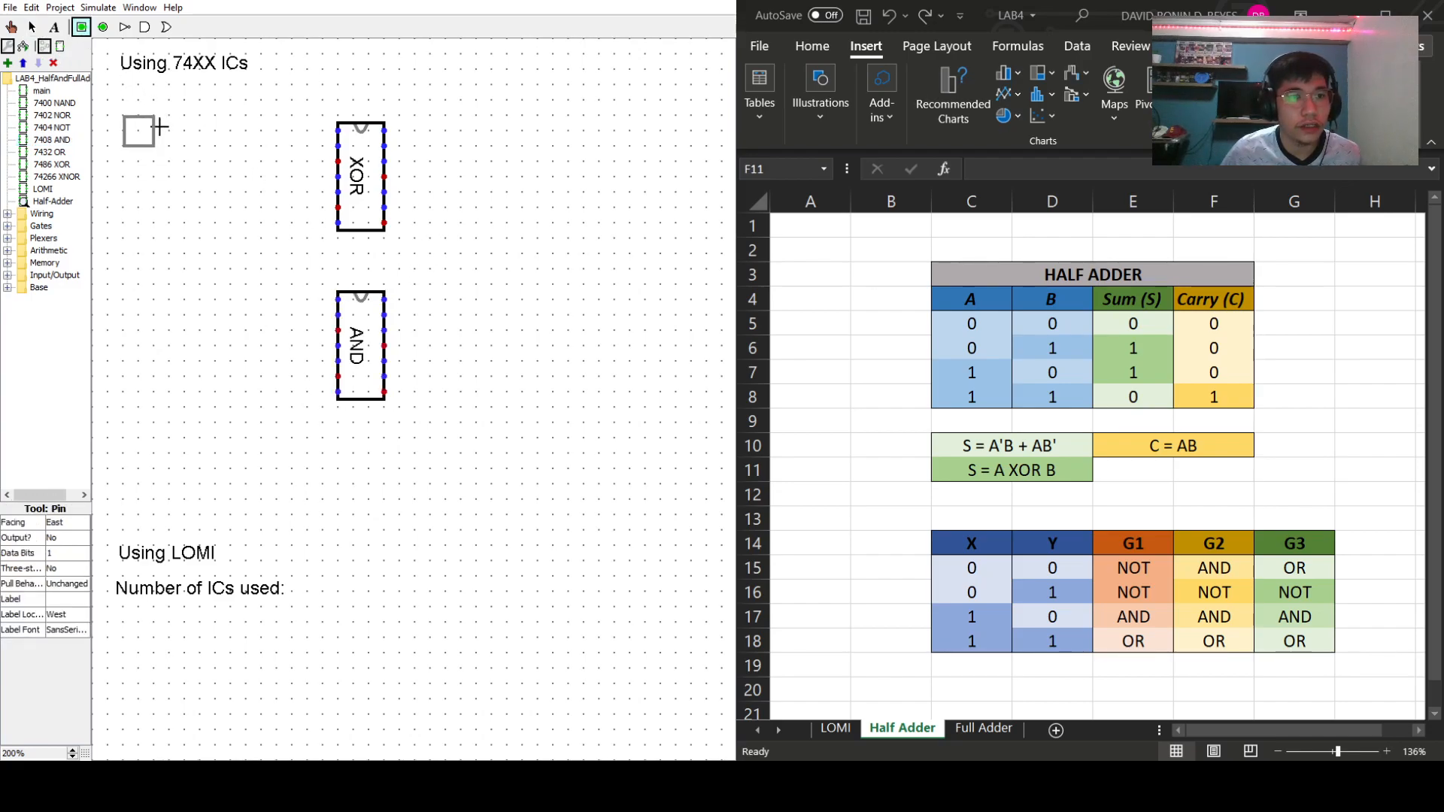
left_click(155, 133)
left_click(219, 137)
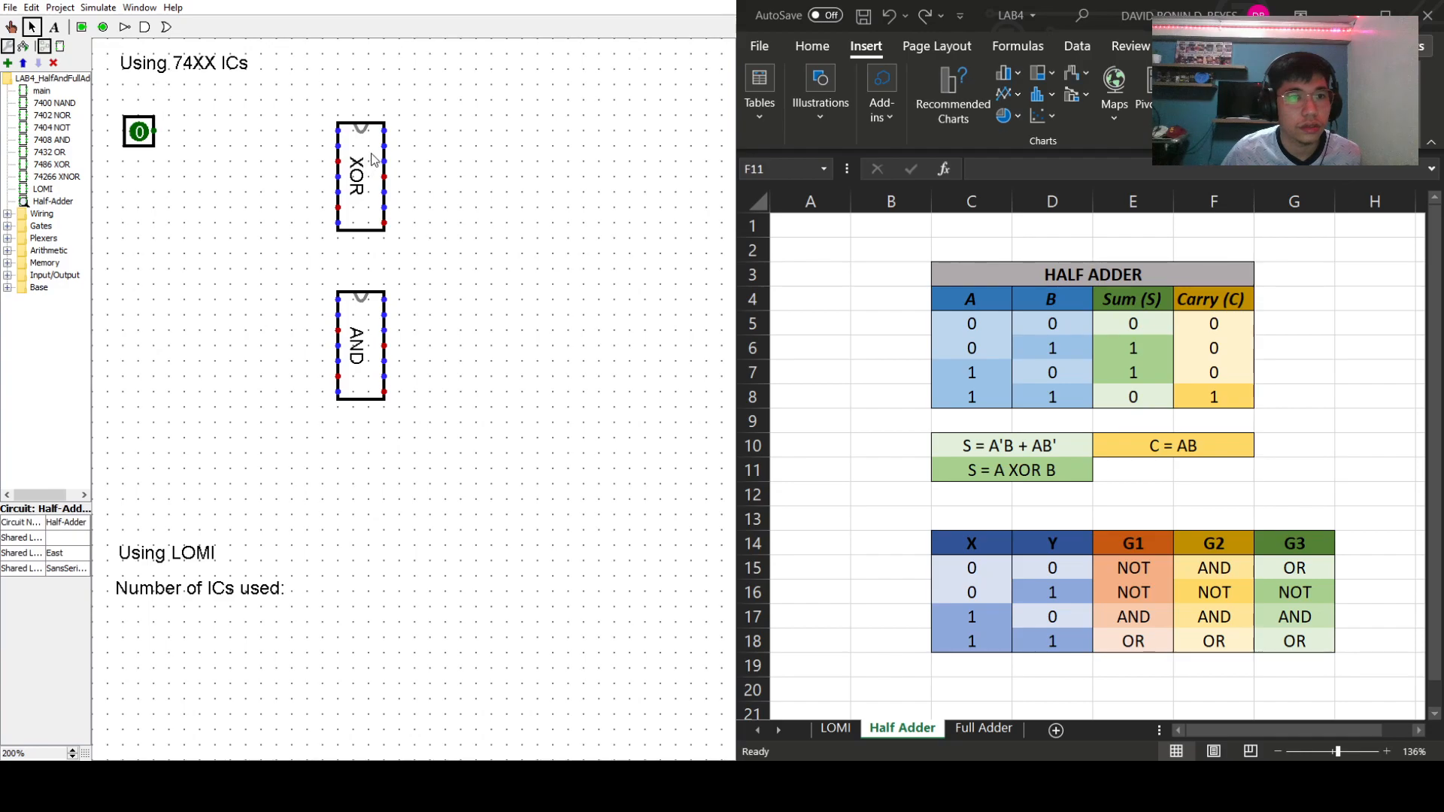
left_click(81, 27)
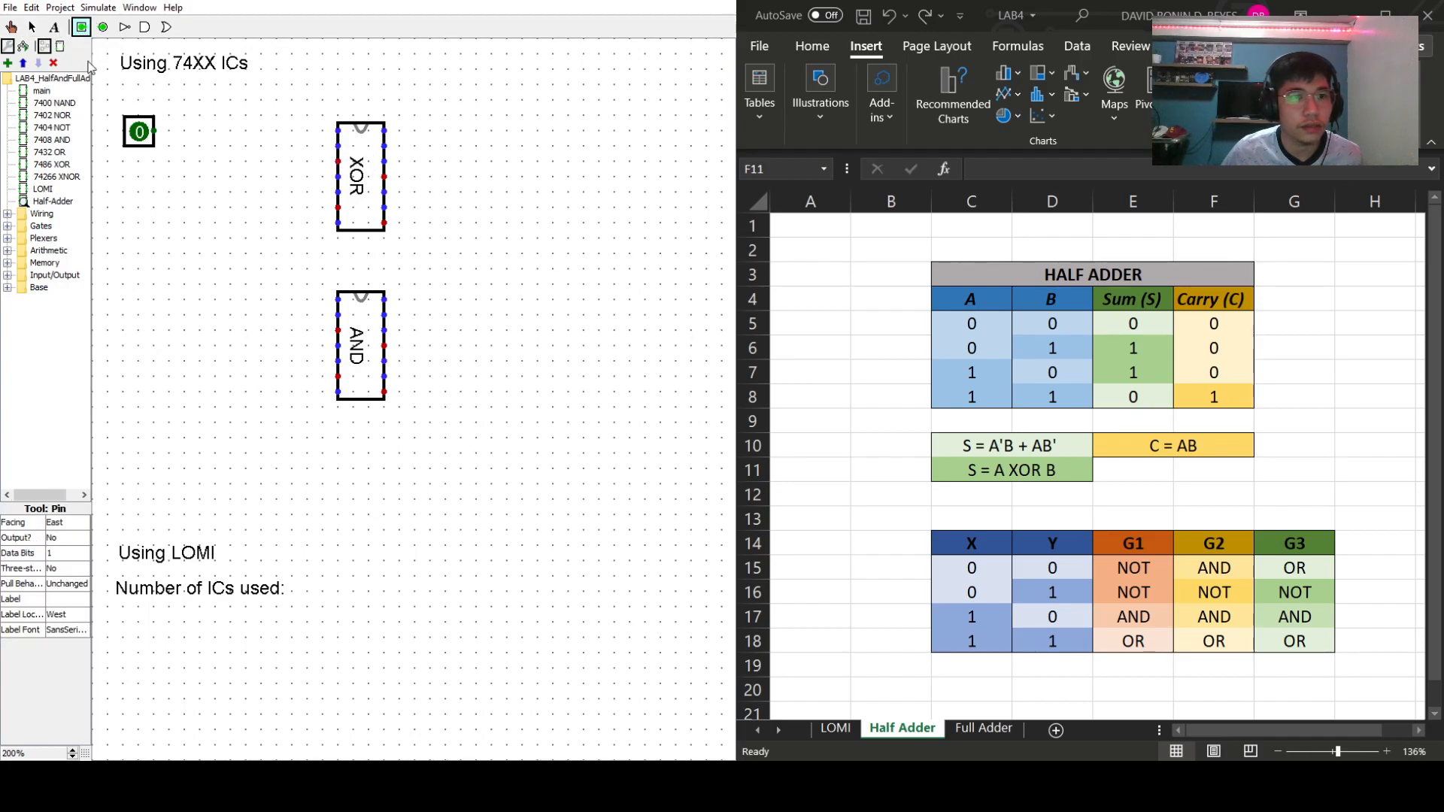
left_click(148, 194)
- Label the upper input pin A and the lower input pin B
left_click(139, 132)
left_click(58, 600)
type("A")
key("Return")
left_click(187, 433)
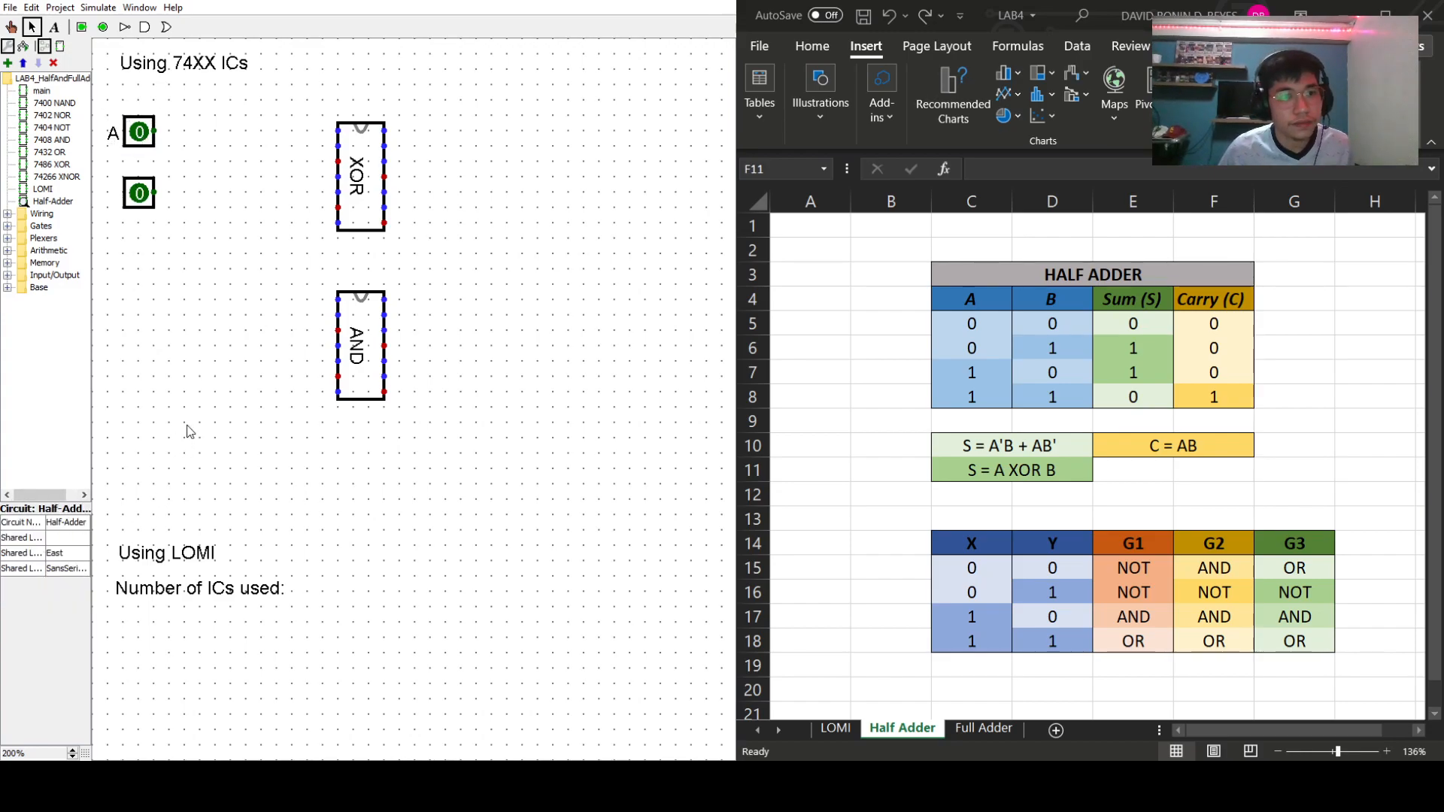
left_click(135, 205)
left_click(66, 599)
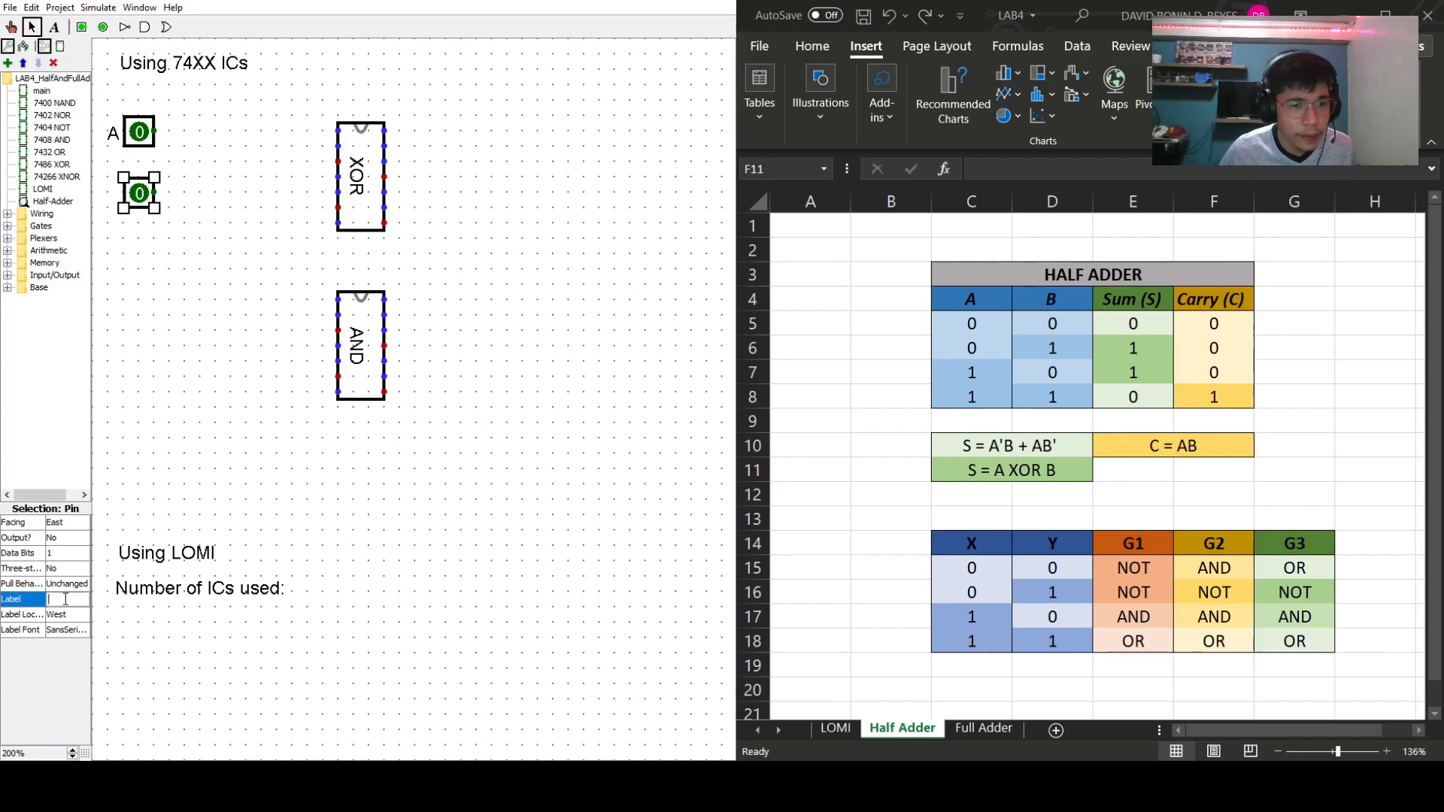
type("B")
key("Return")
left_click(153, 377)
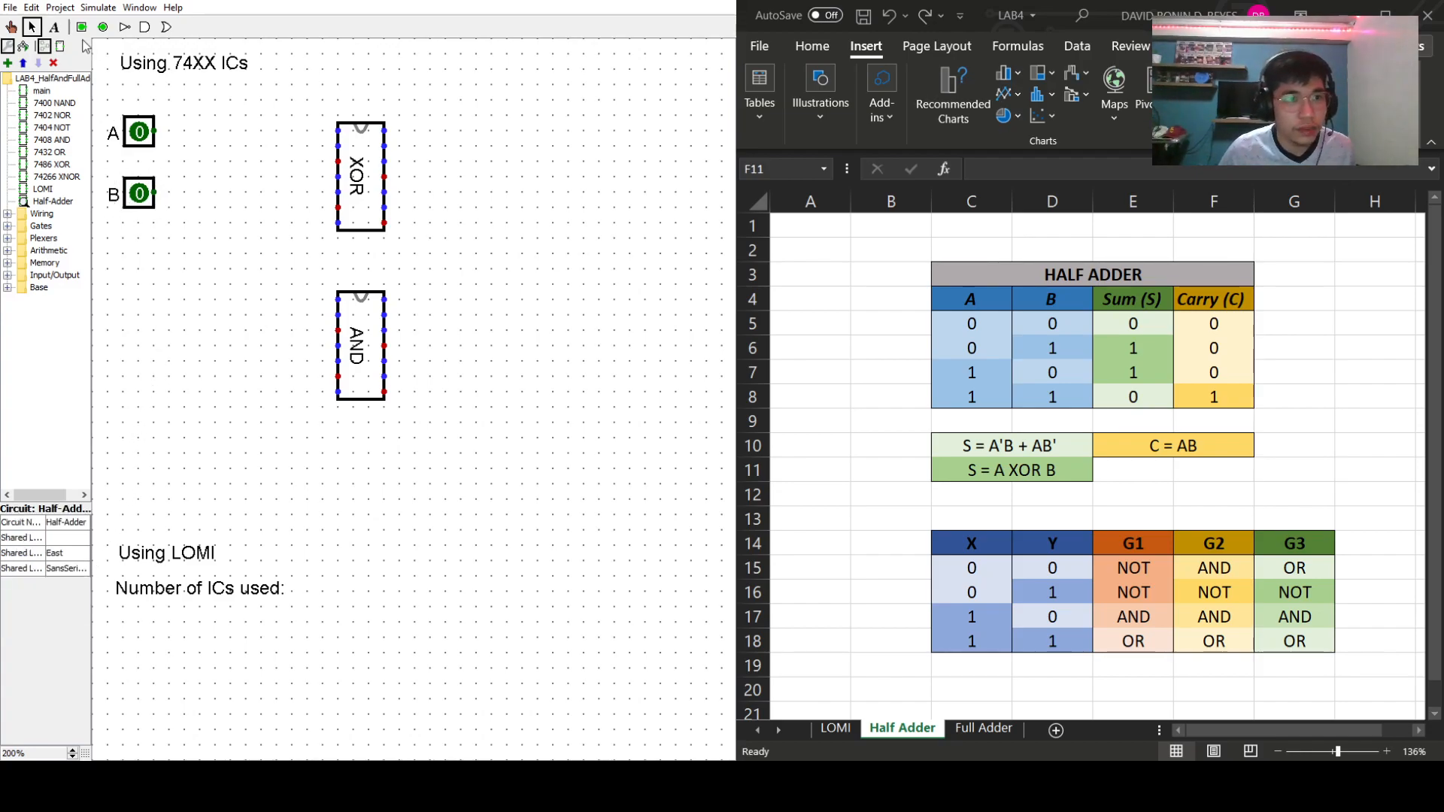
- Add an output pin across from the XOR IC and label it S
left_click(102, 28)
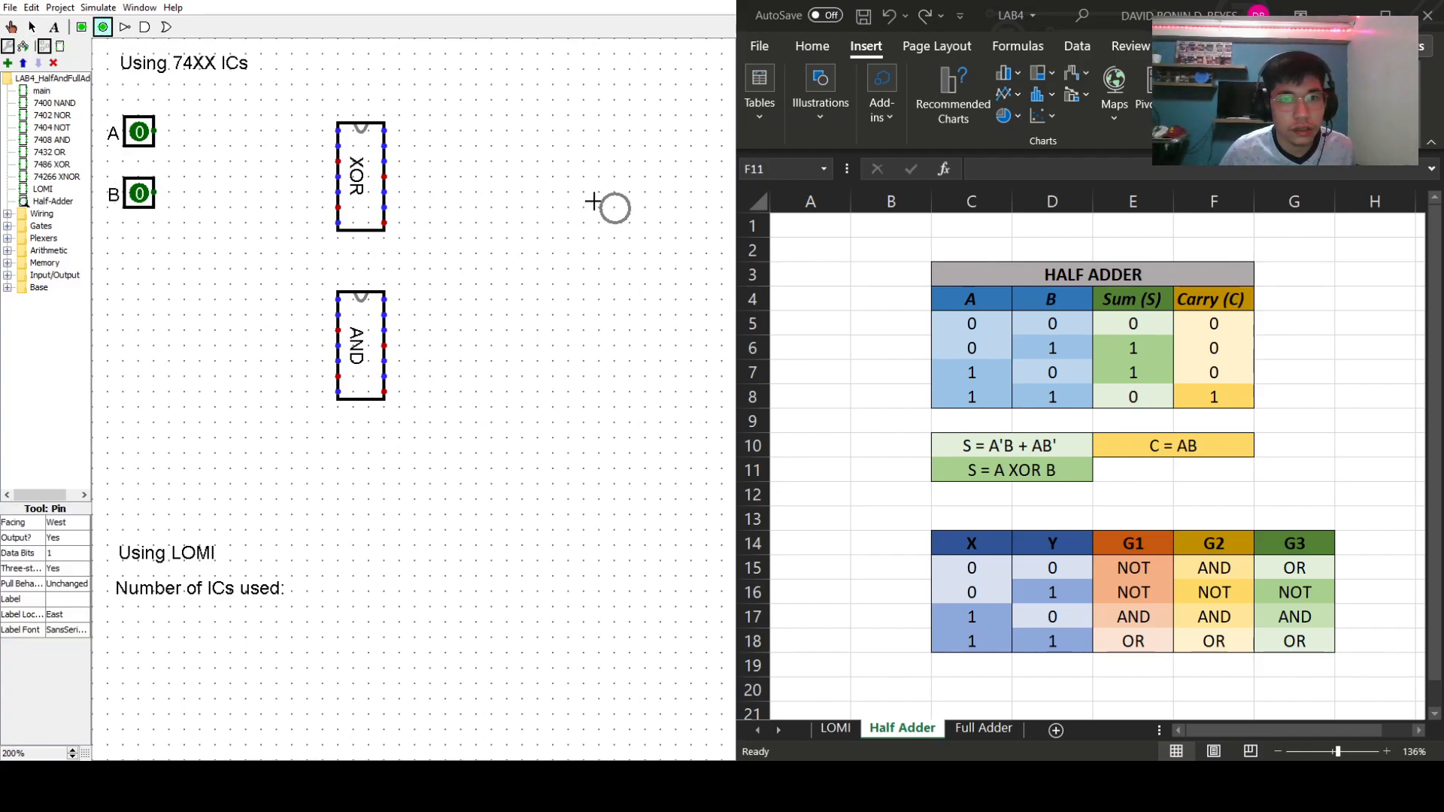
left_click(615, 178)
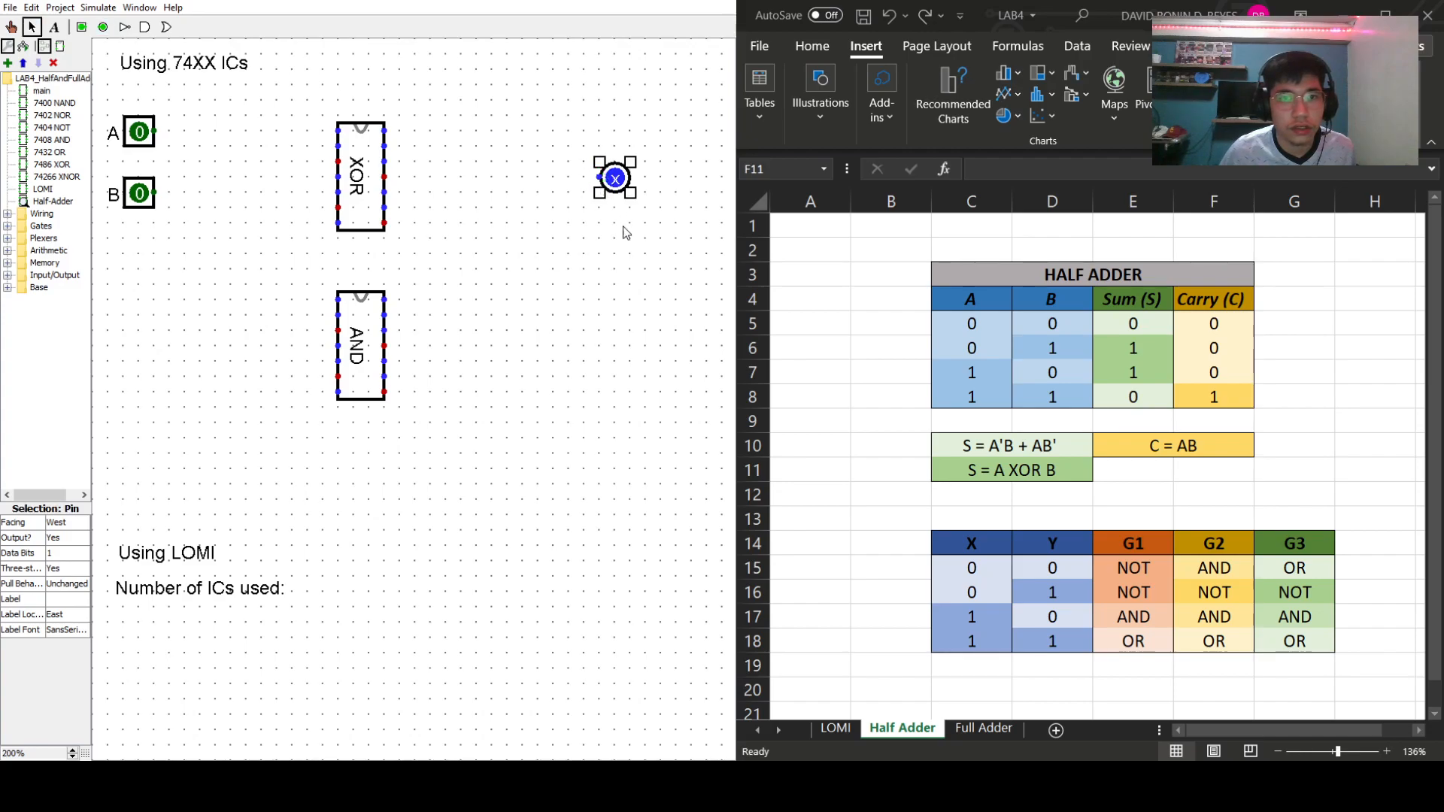
left_click(78, 600)
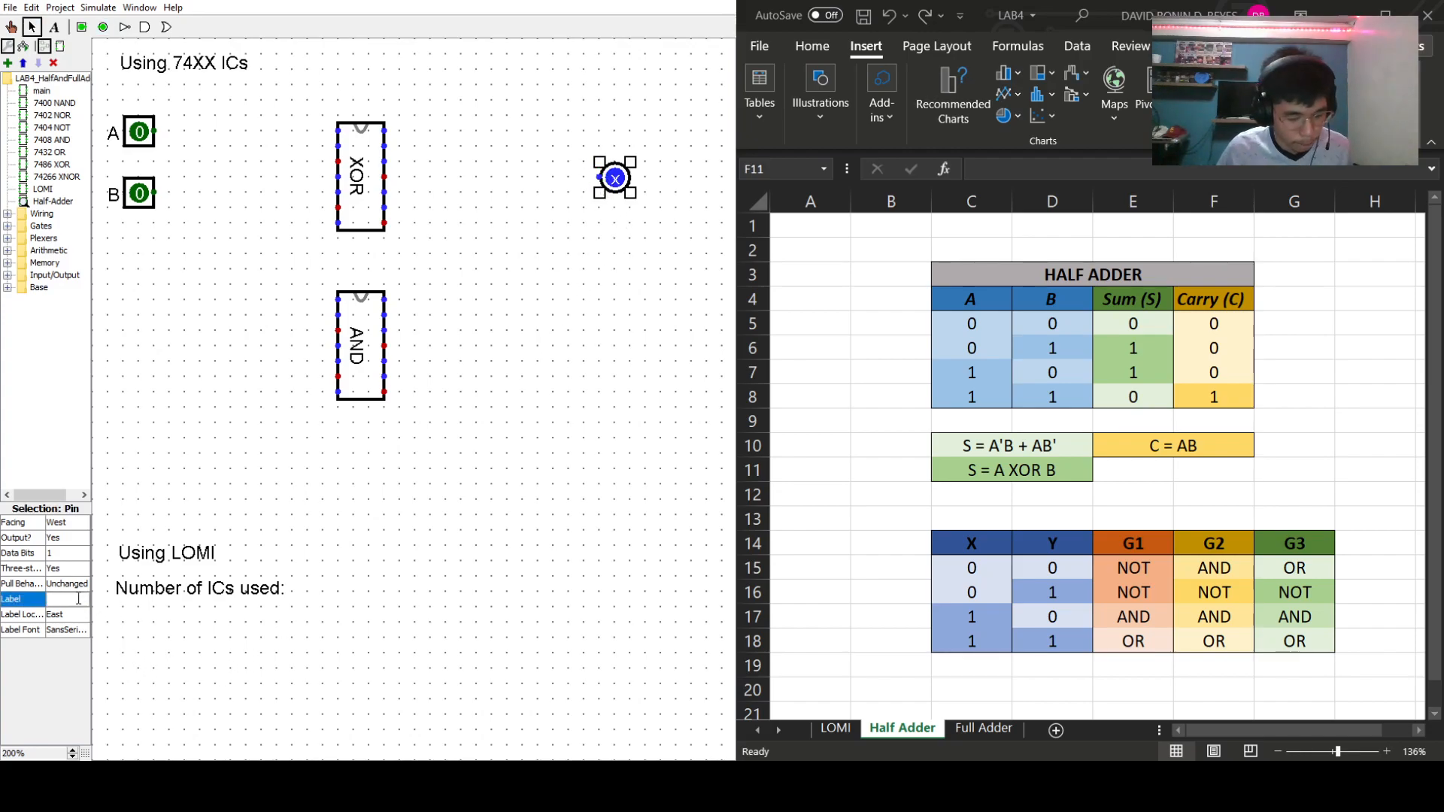
type("S")
key("Return")
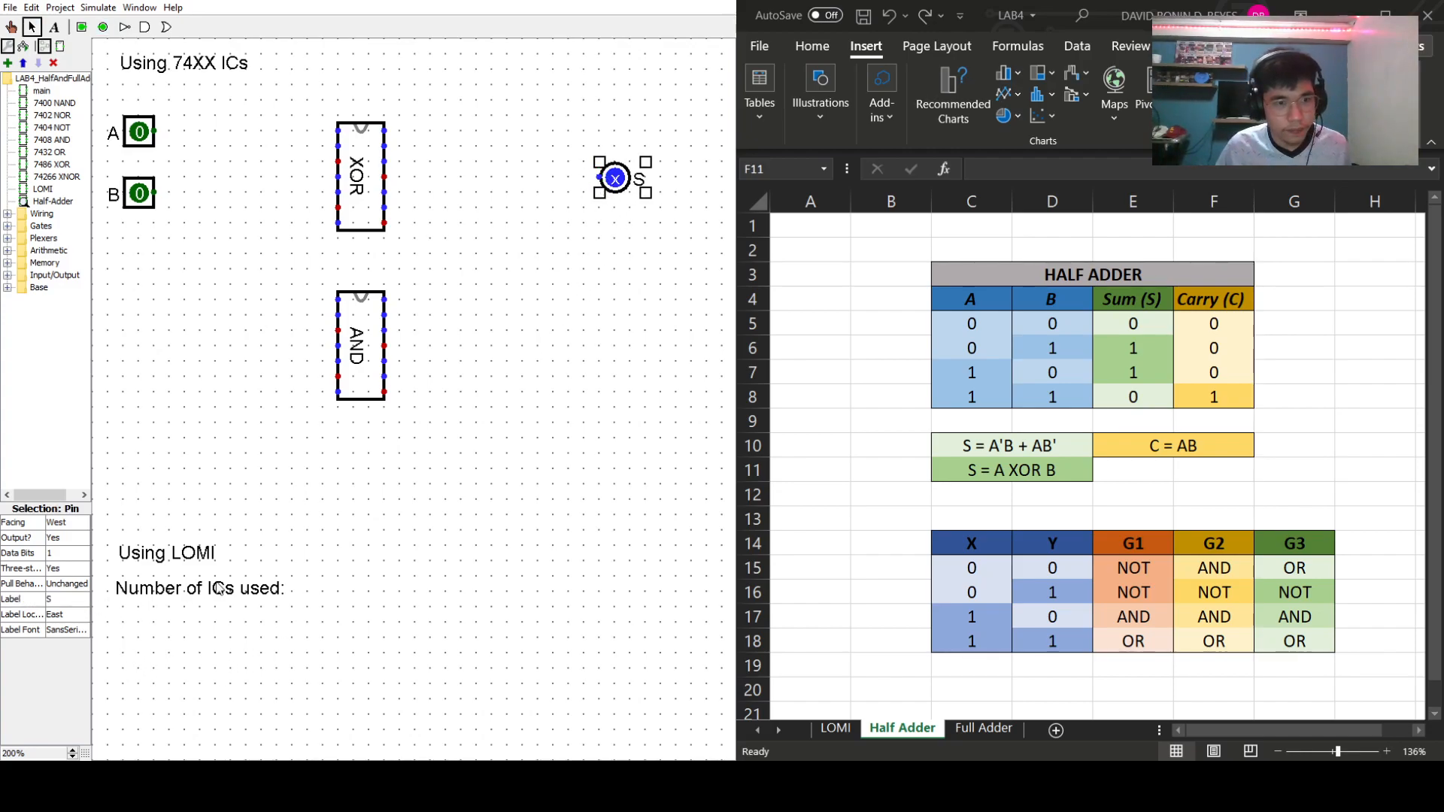
left_click(542, 404)
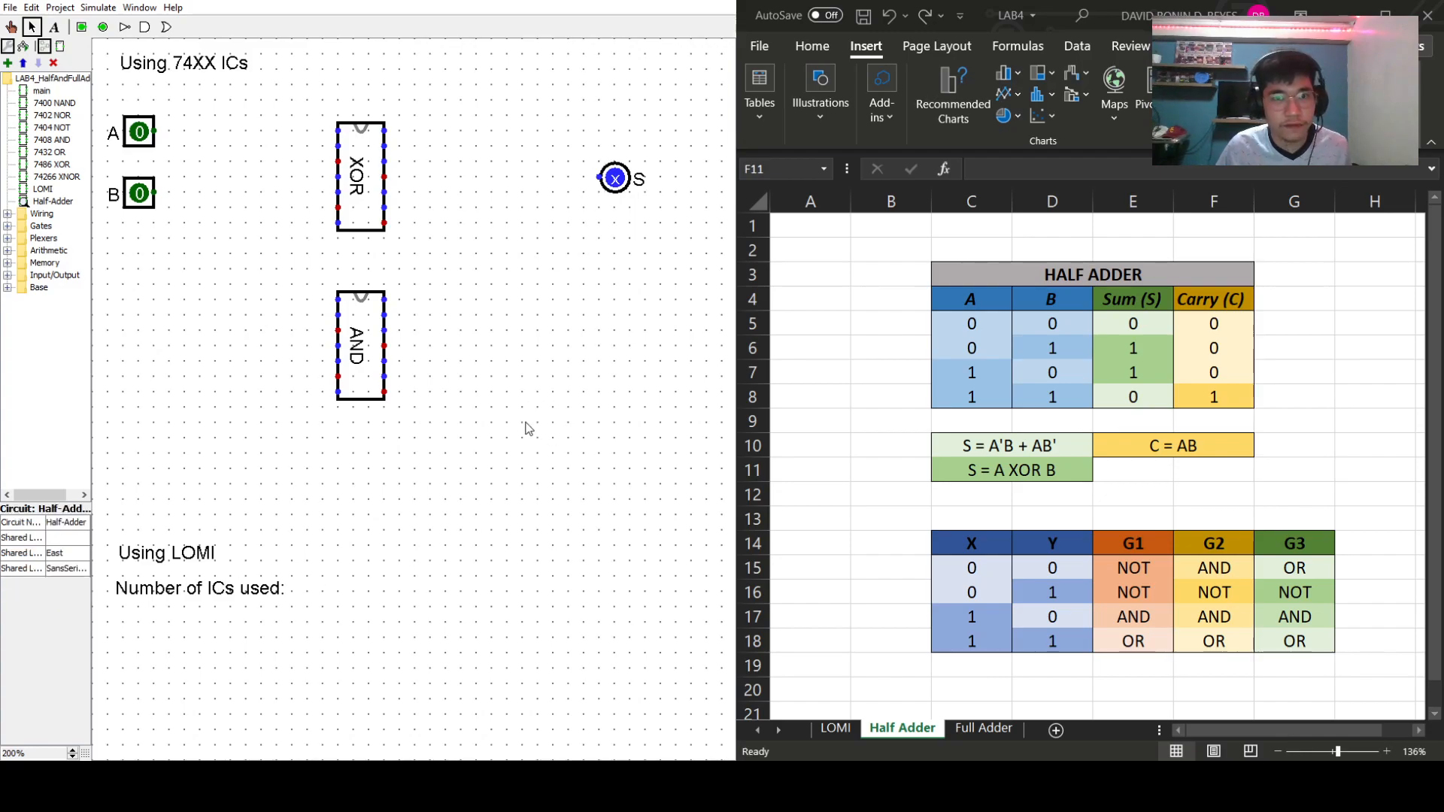
- Add a second output pin across from the AND IC and label it C
left_click(103, 27)
left_click(598, 348)
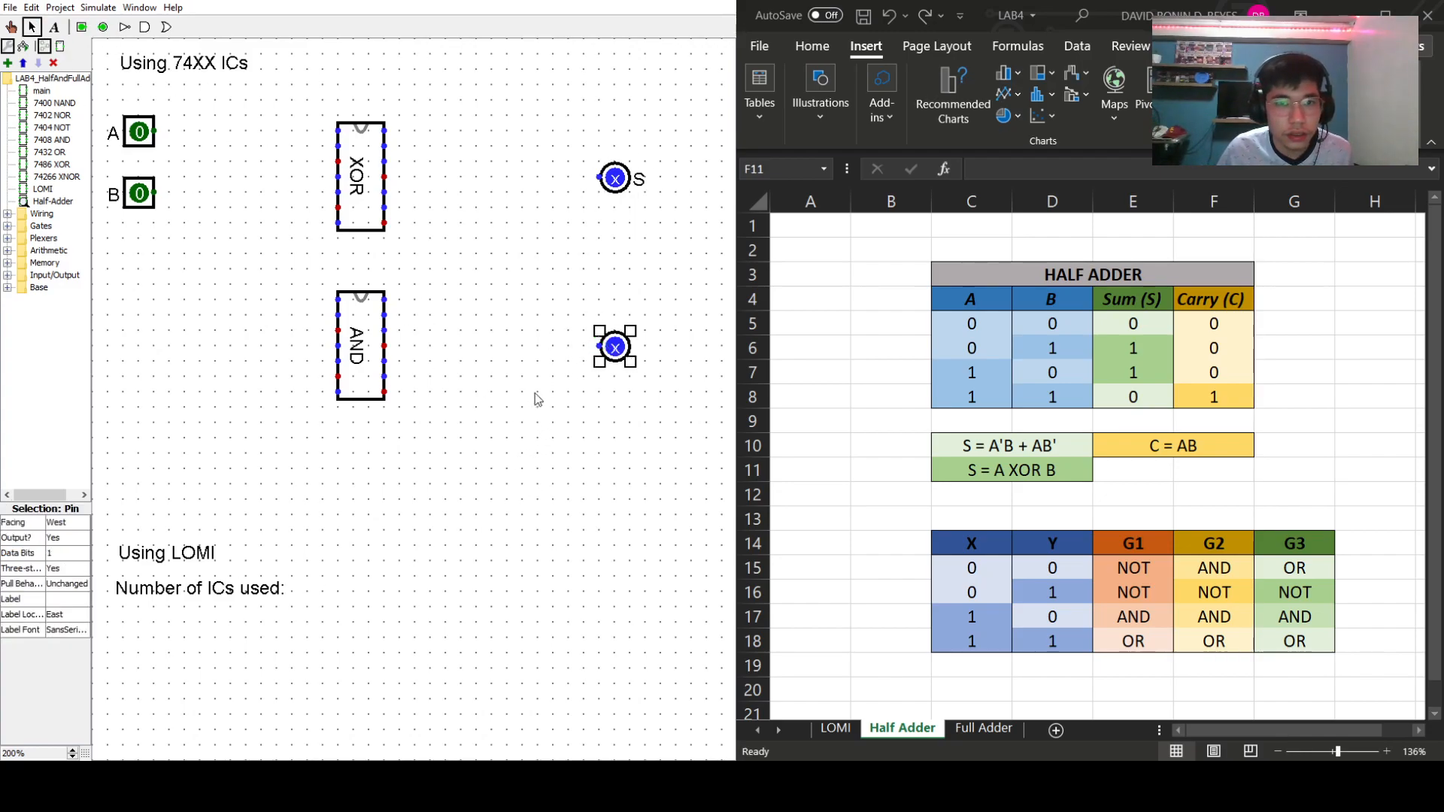
left_click(61, 598)
type("C")
key("Return")
left_click(566, 487)
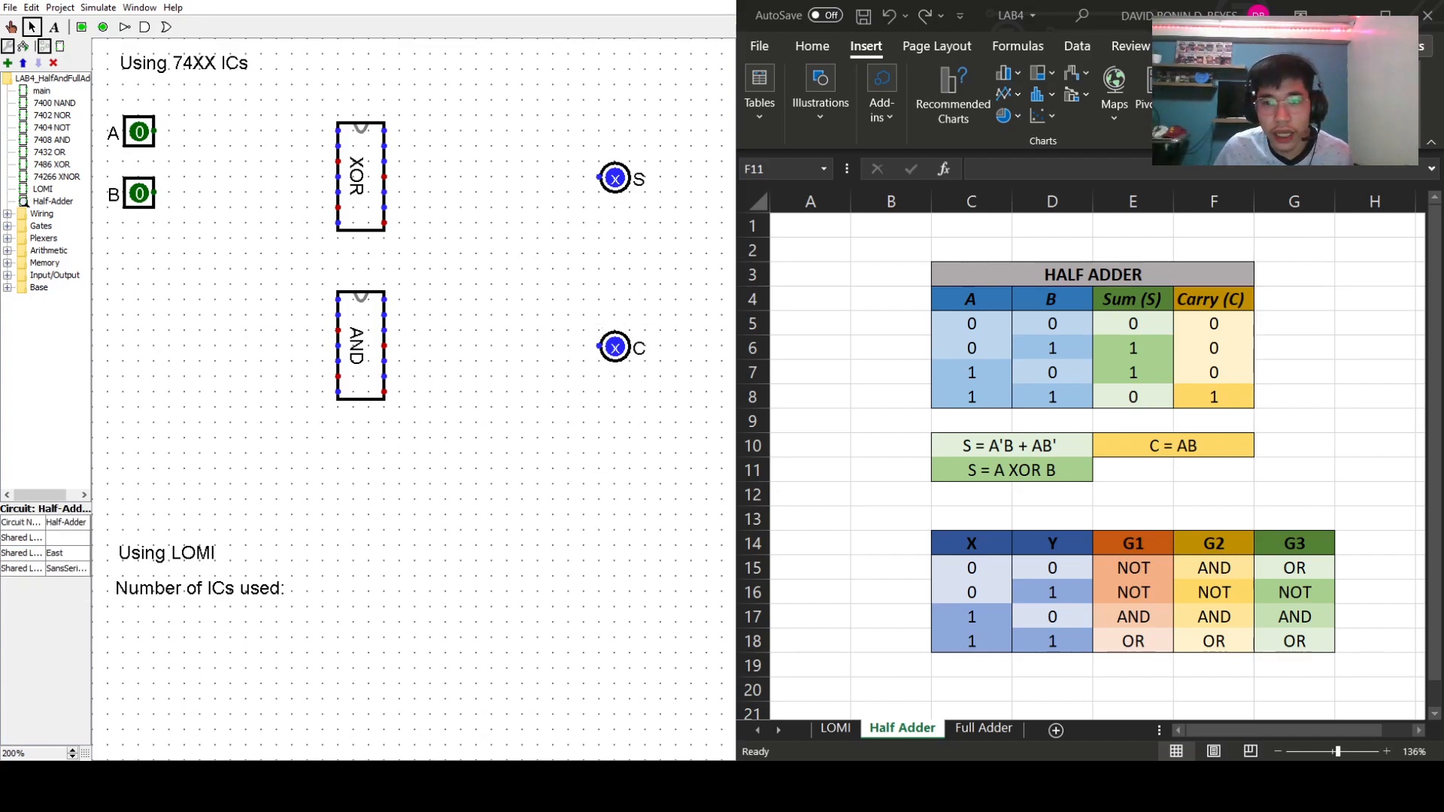
- Wire A and B to the first gate inputs of both ICs, the XOR output to S and the AND output to C
left_click_drag(154, 132, 339, 130)
mouse_move(154, 193)
left_mouse_down()
mouse_move(184, 194)
mouse_move(185, 149)
mouse_move(338, 145)
mouse_move(322, 158)
mouse_move(322, 252)
mouse_move(516, 264)
mouse_move(532, 254)
mouse_move(413, 249)
mouse_move(525, 253)
mouse_move(526, 178)
mouse_move(605, 179)
left_mouse_up()
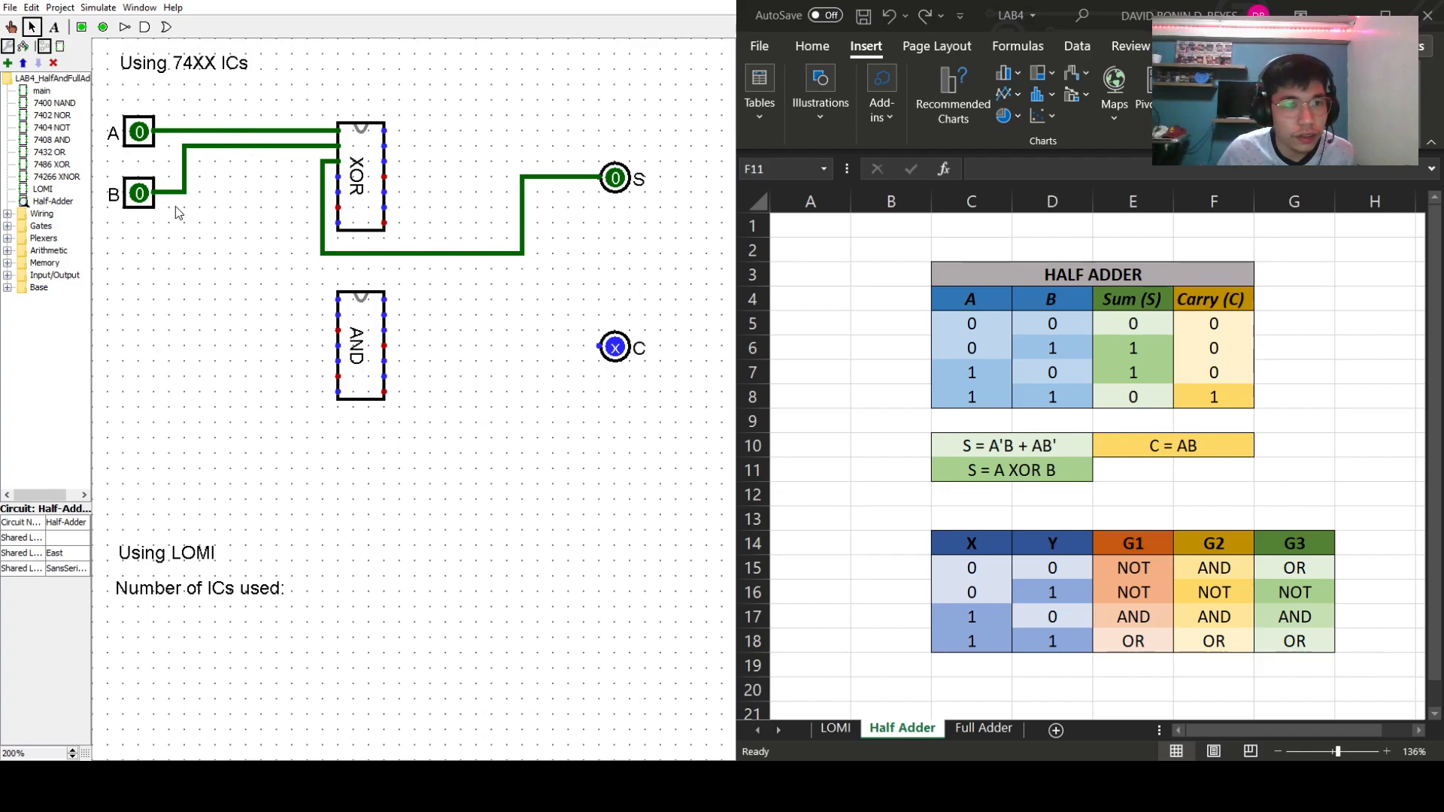
left_click_drag(184, 193, 336, 300)
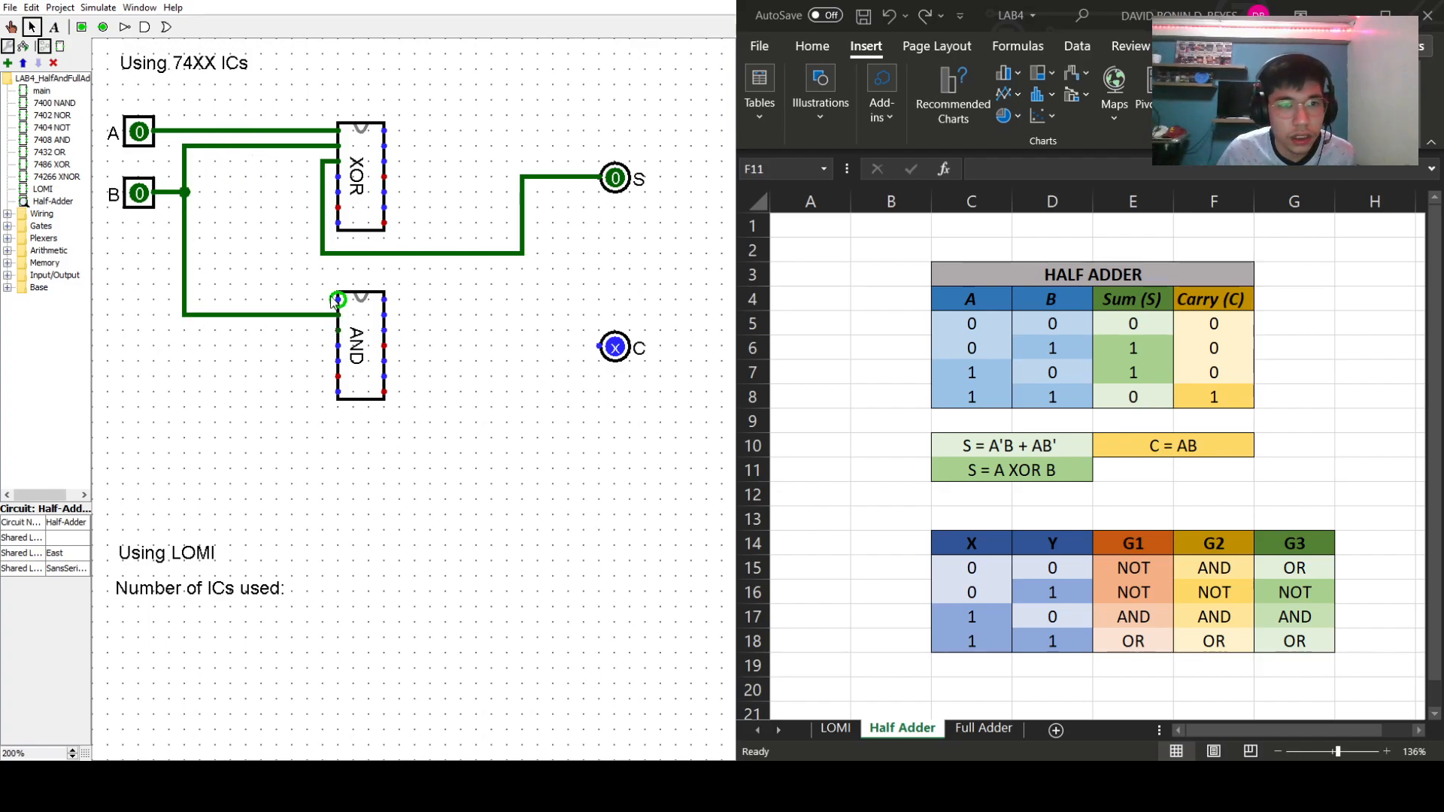
mouse_move(170, 132)
left_mouse_down()
mouse_move(172, 298)
mouse_move(339, 300)
mouse_move(323, 325)
mouse_move(322, 284)
mouse_move(523, 285)
mouse_move(521, 345)
mouse_move(602, 348)
left_mouse_up()
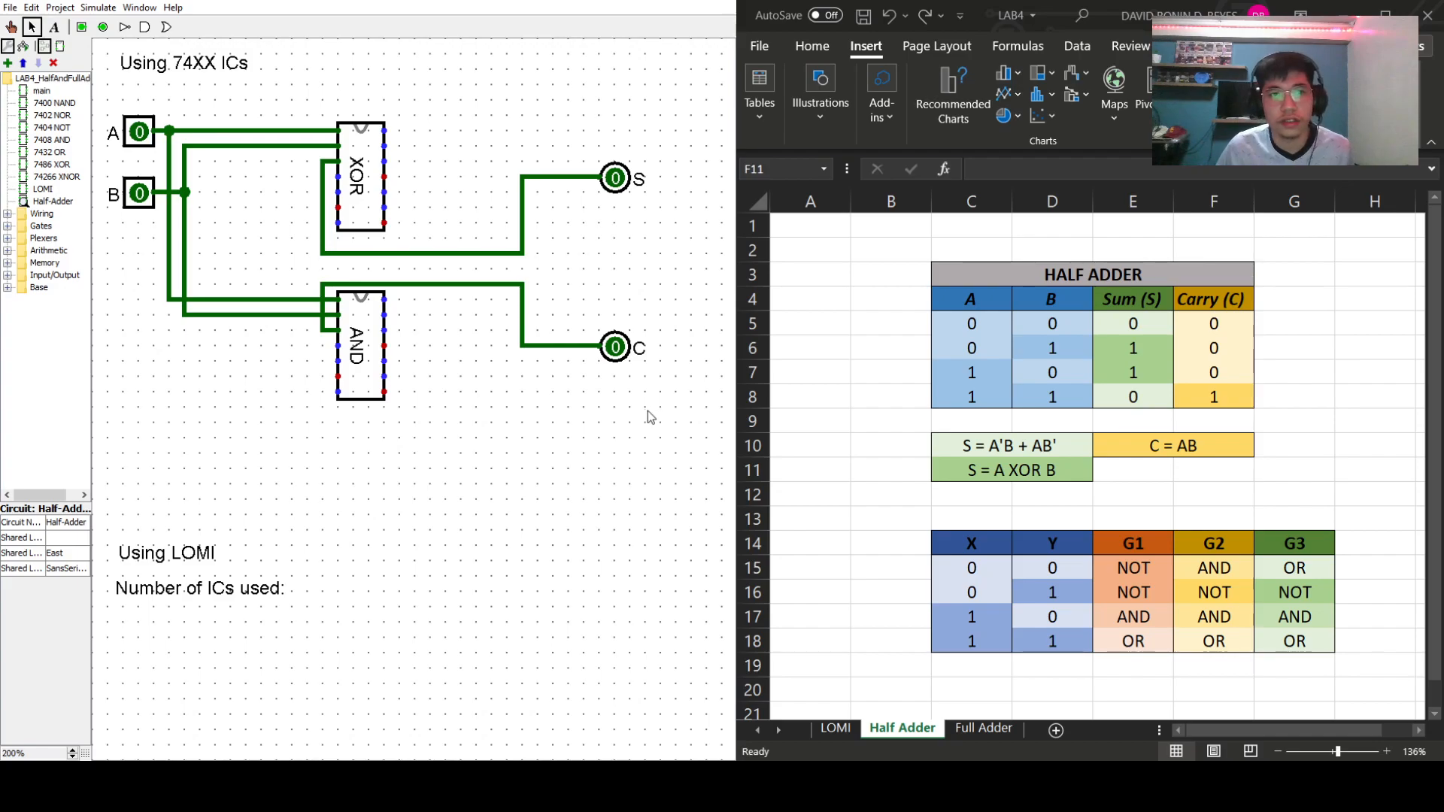
- Test the half adder by toggling A and B through the combinations 01, 10 and 11 and checking S and C
left_click(13, 28)
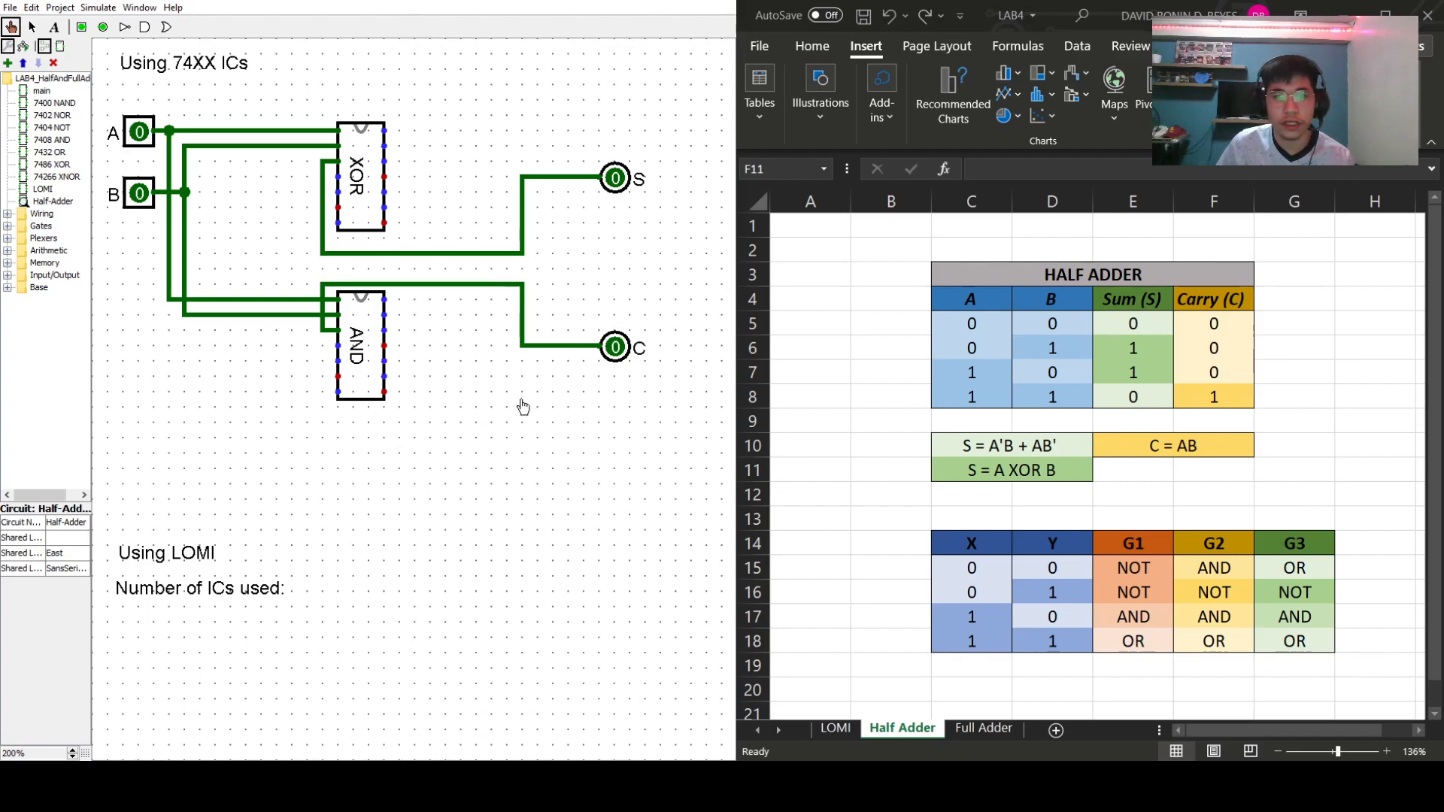
left_click(139, 195)
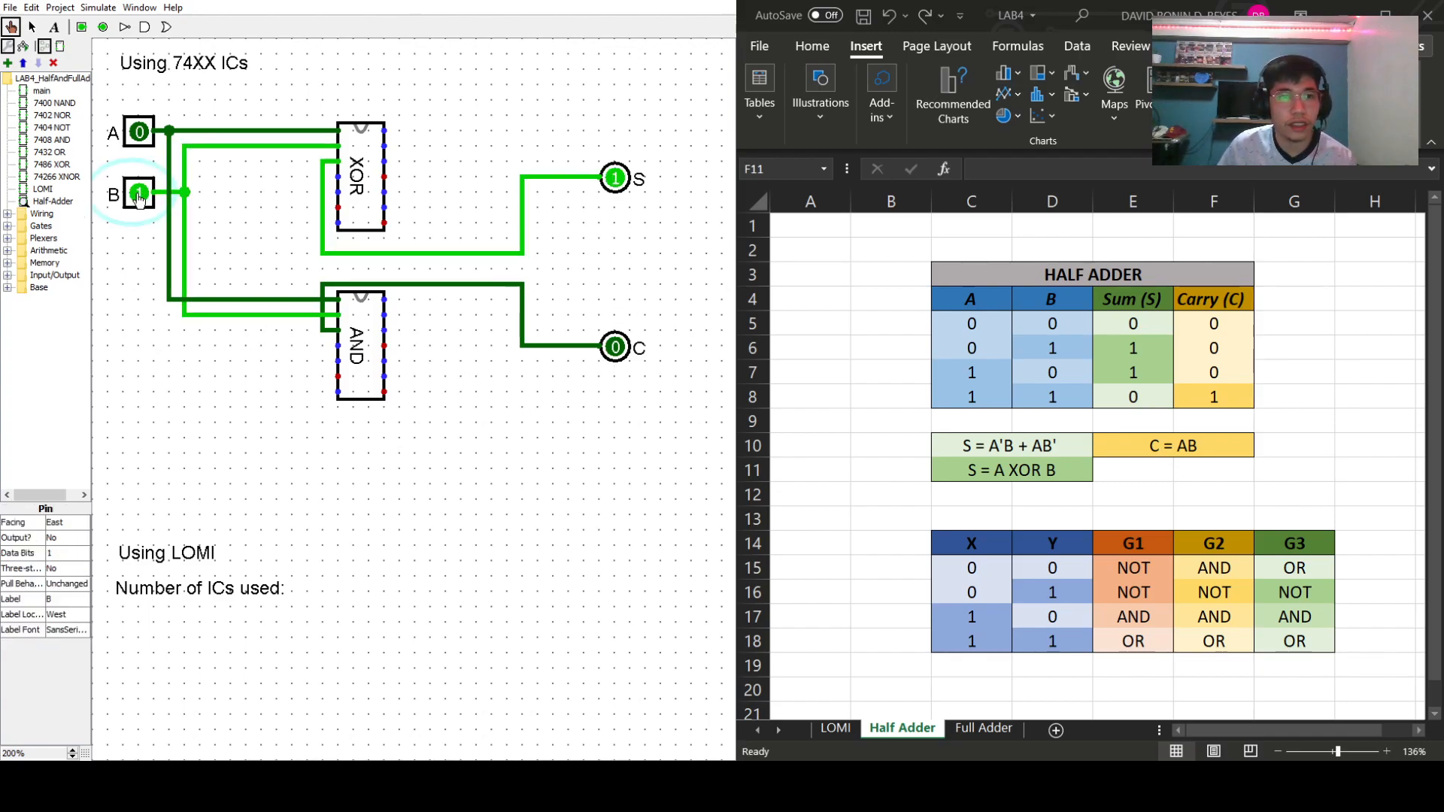
left_click(139, 134)
left_click(139, 189)
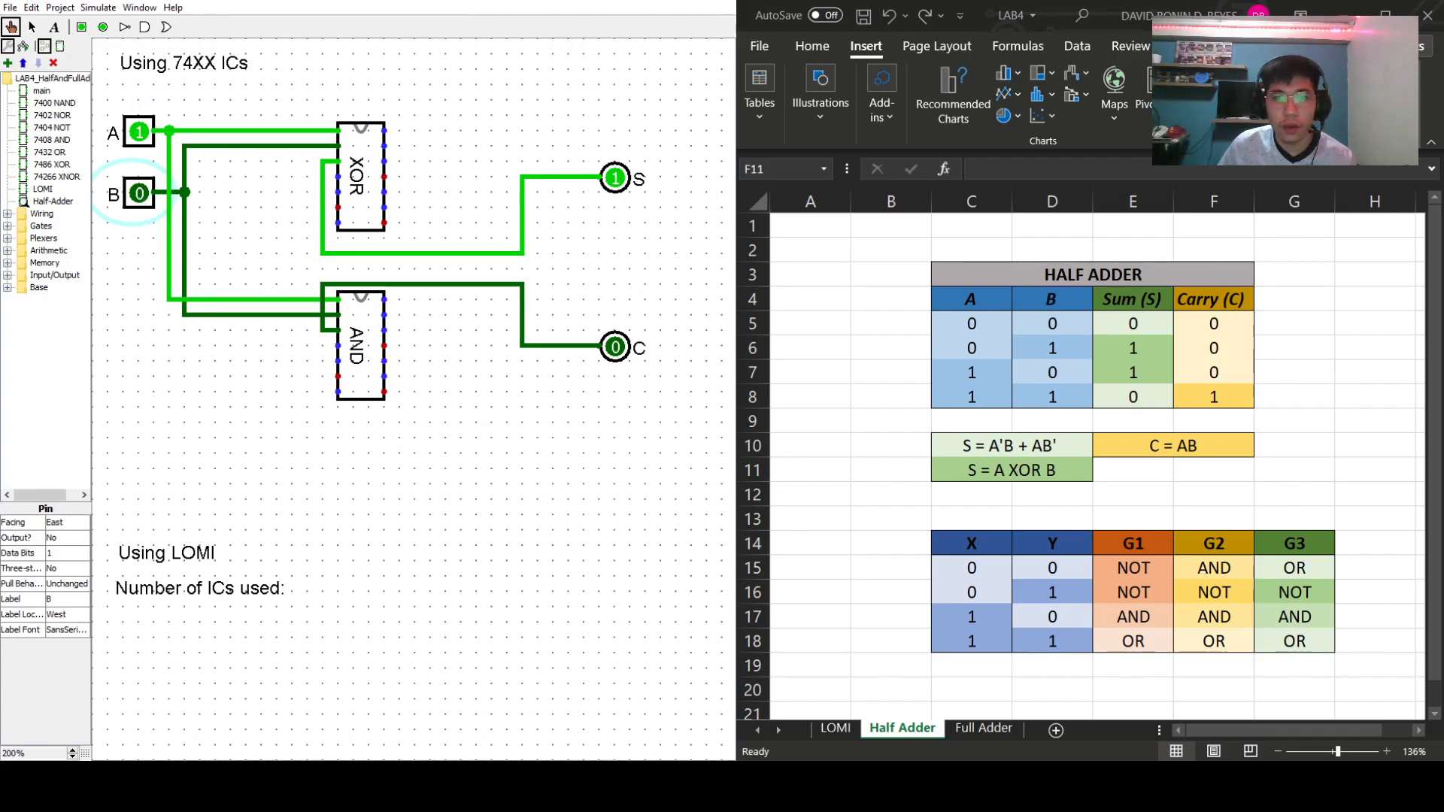
left_click(137, 197)
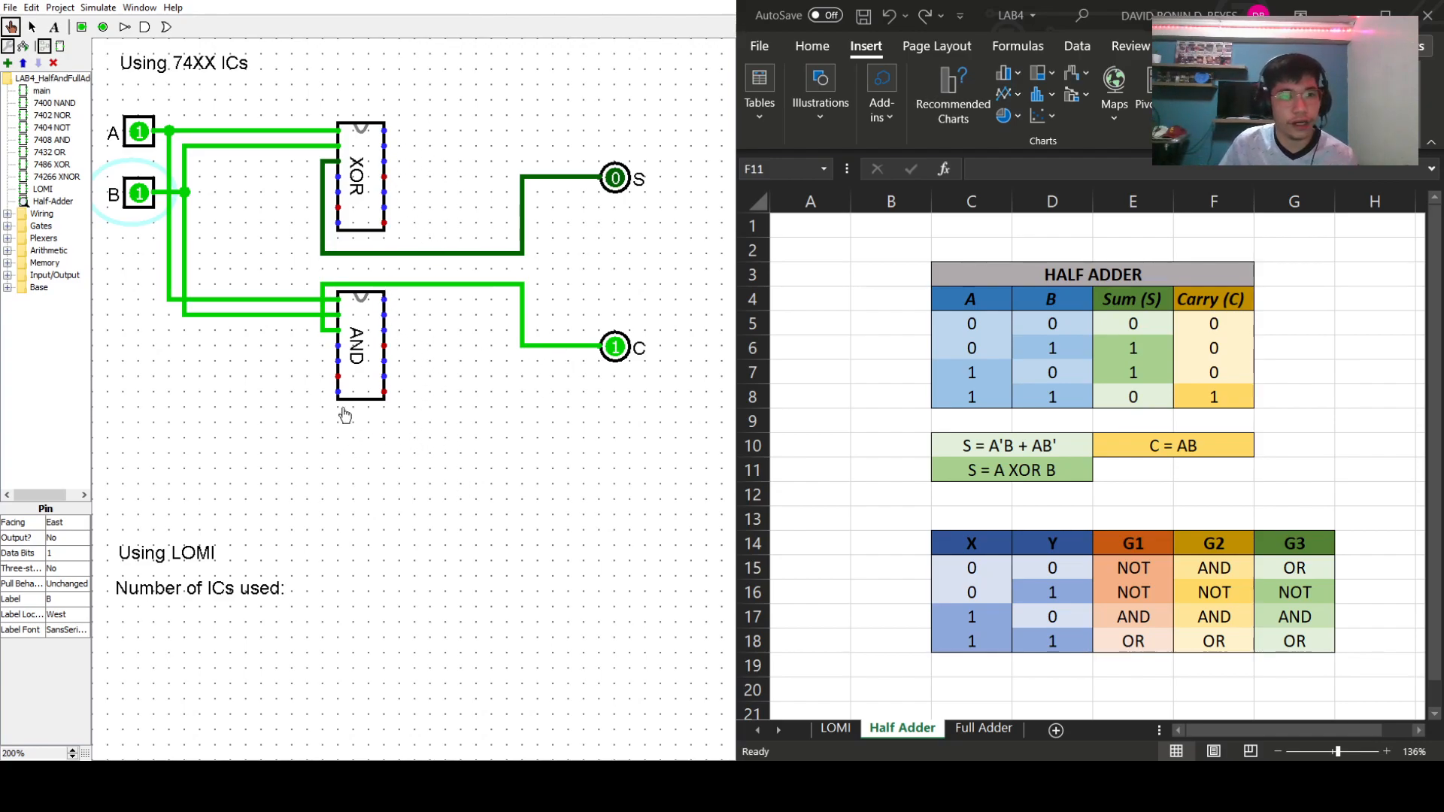
- Move the XOR and AND ICs together with outputs S and C closer to the input pins
left_click(32, 26)
left_click_drag(290, 93, 720, 463)
left_click_drag(361, 197, 244, 186)
left_click(378, 410)
- Move output pins S and C in beside the gap between the XOR and AND ICs, with S above C
left_click_drag(364, 121, 592, 440)
left_click(570, 265)
left_click_drag(408, 133, 575, 405)
left_click_drag(487, 165, 473, 242)
left_click(543, 384)
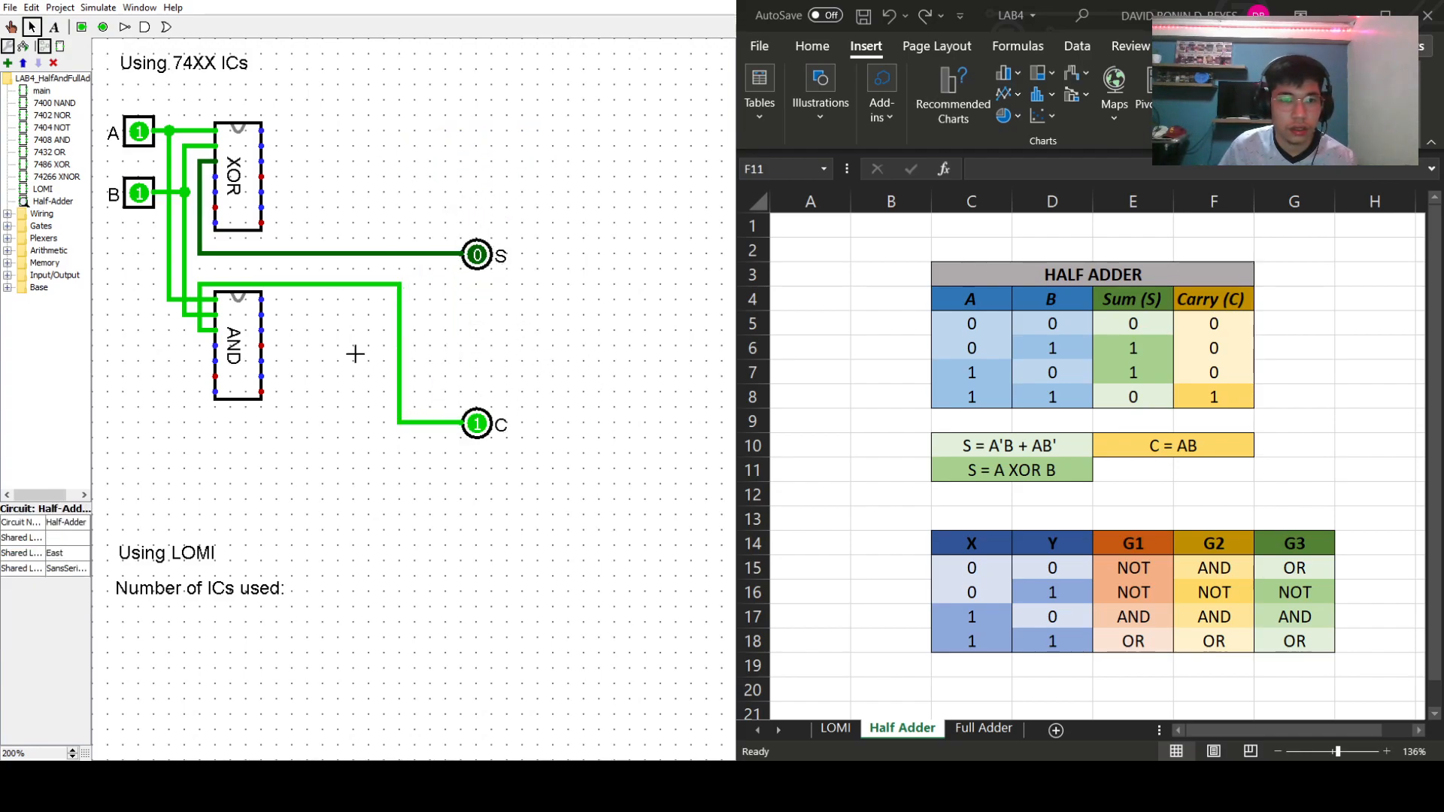
left_click_drag(359, 361, 544, 472)
left_click_drag(479, 437, 317, 295)
left_click_drag(476, 256, 308, 239)
left_click(527, 269)
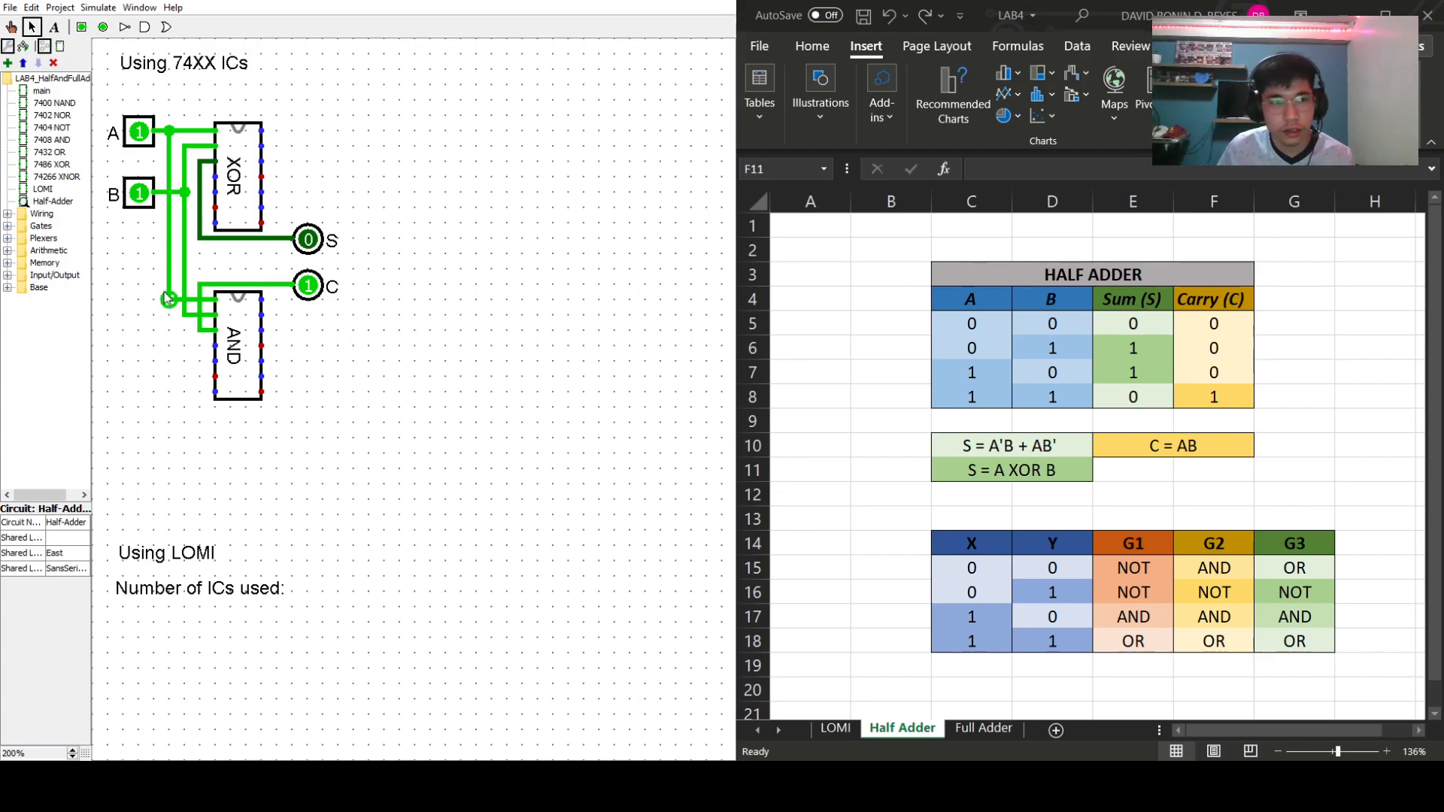
- Place a 7404 NOT, a 7408 AND and a 7432 OR IC in a column to the right of the finished XOR circuit
left_click(47, 128)
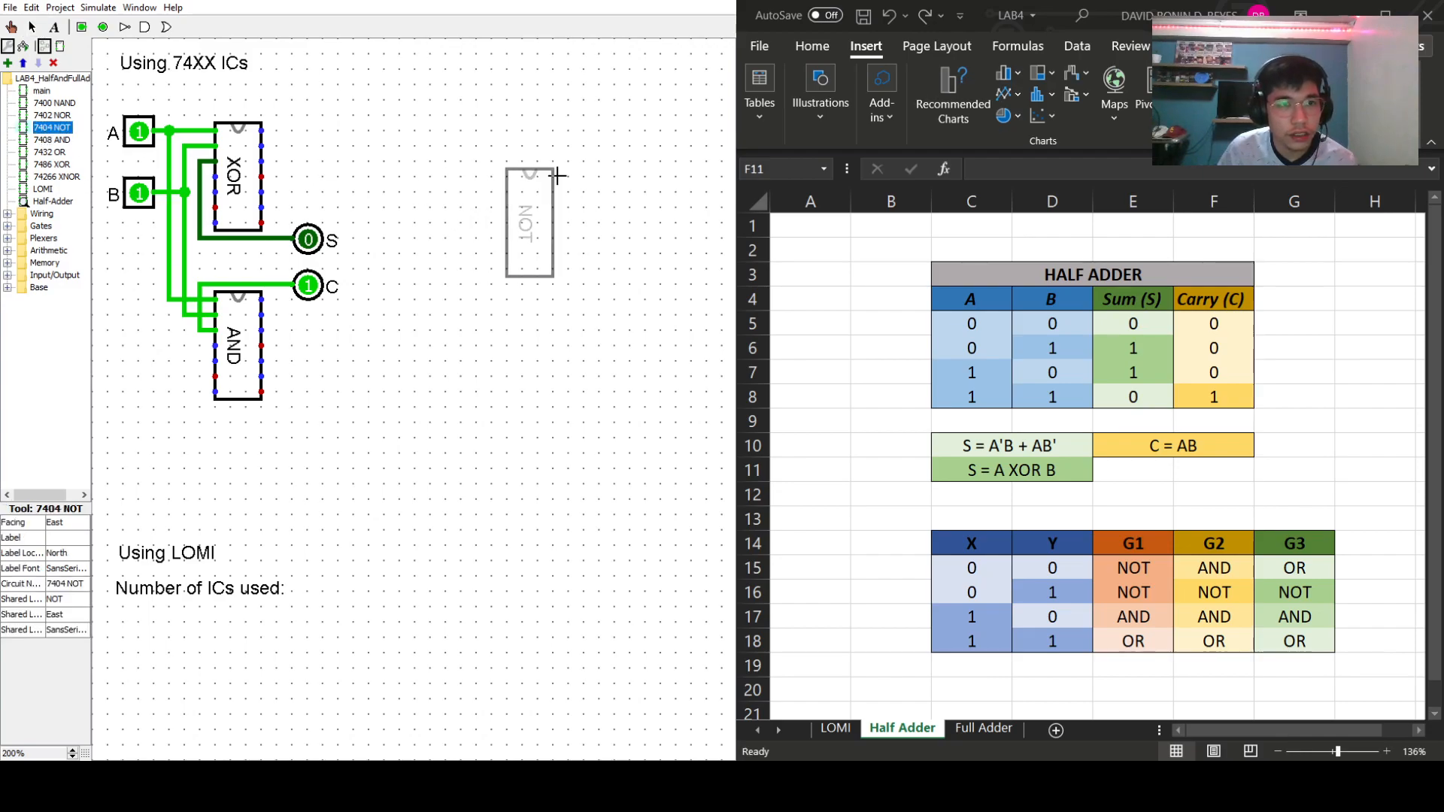
left_click(539, 127)
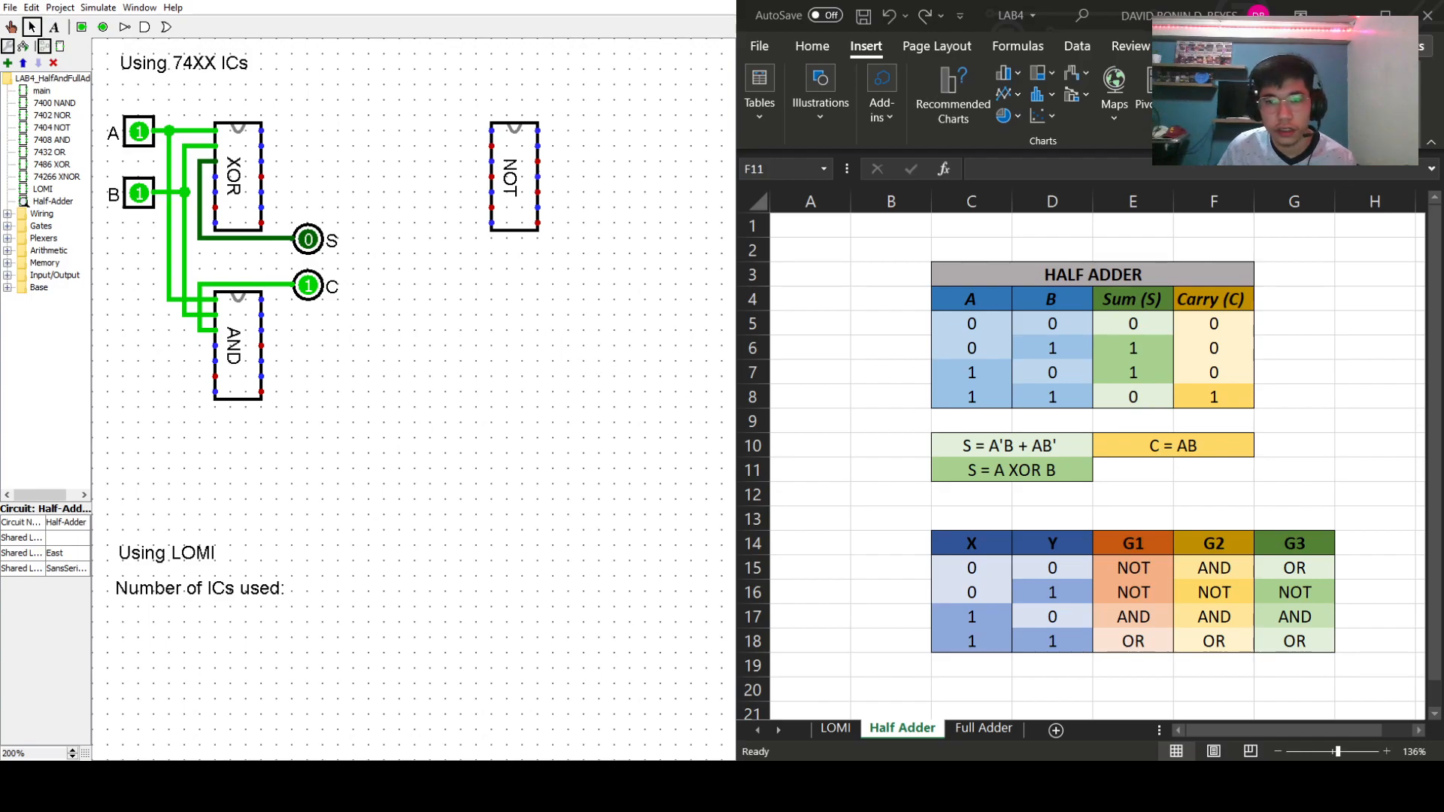
left_click(52, 140)
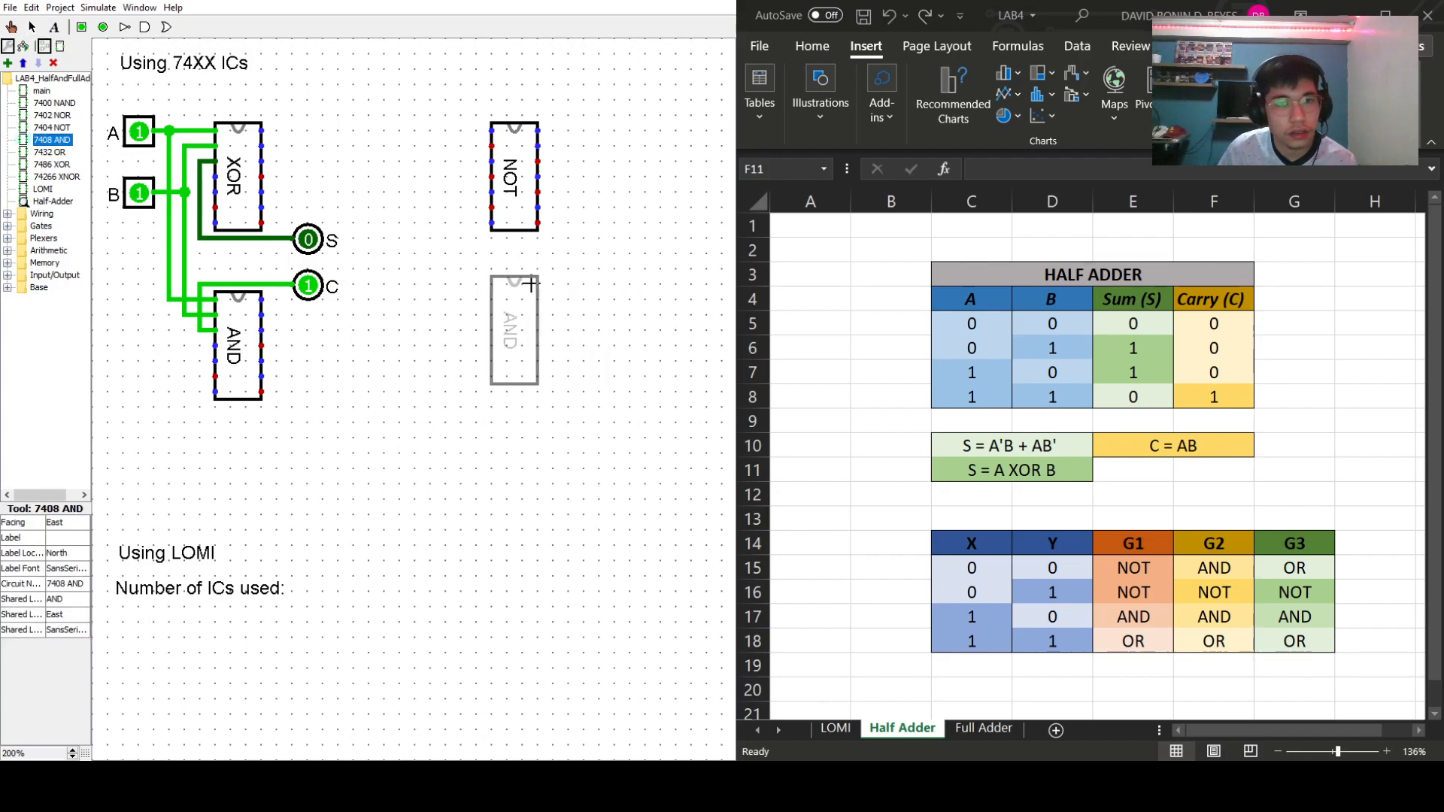
left_click(537, 279)
left_click(50, 152)
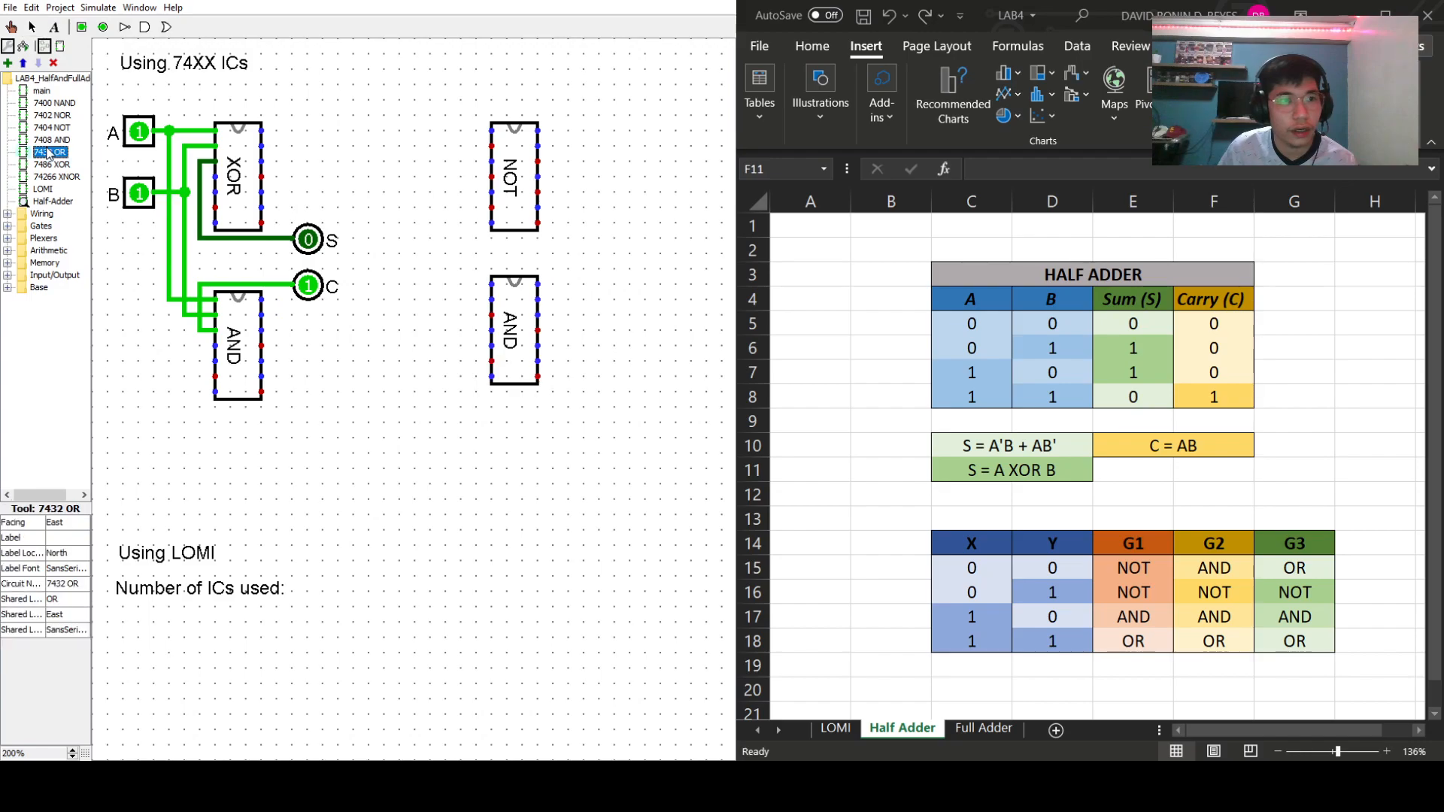
left_click(524, 415)
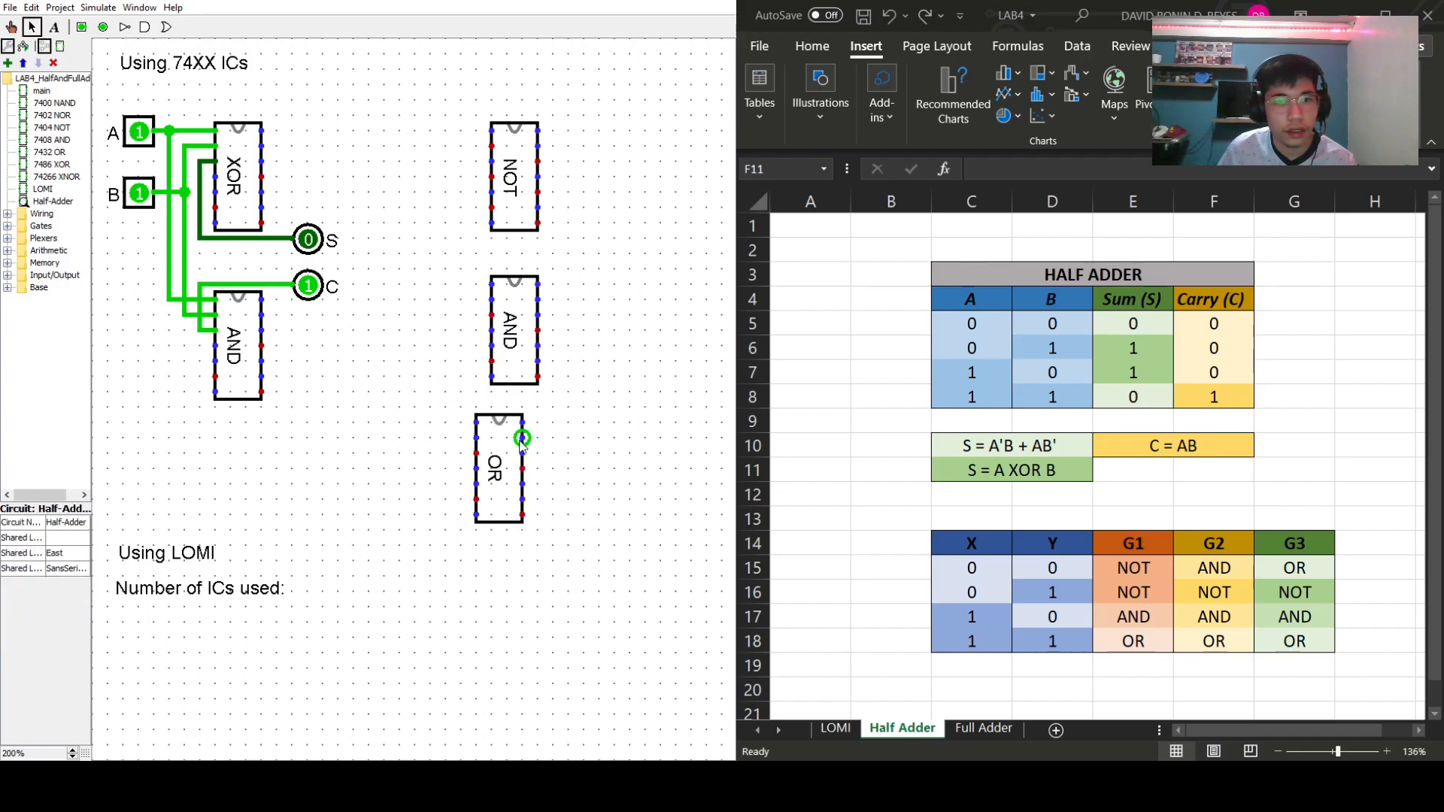
- Align the OR IC directly below the second circuit's AND IC and shift outputs S and C slightly away from the XOR circuit
left_click_drag(498, 468, 514, 468)
left_click_drag(307, 242, 339, 284)
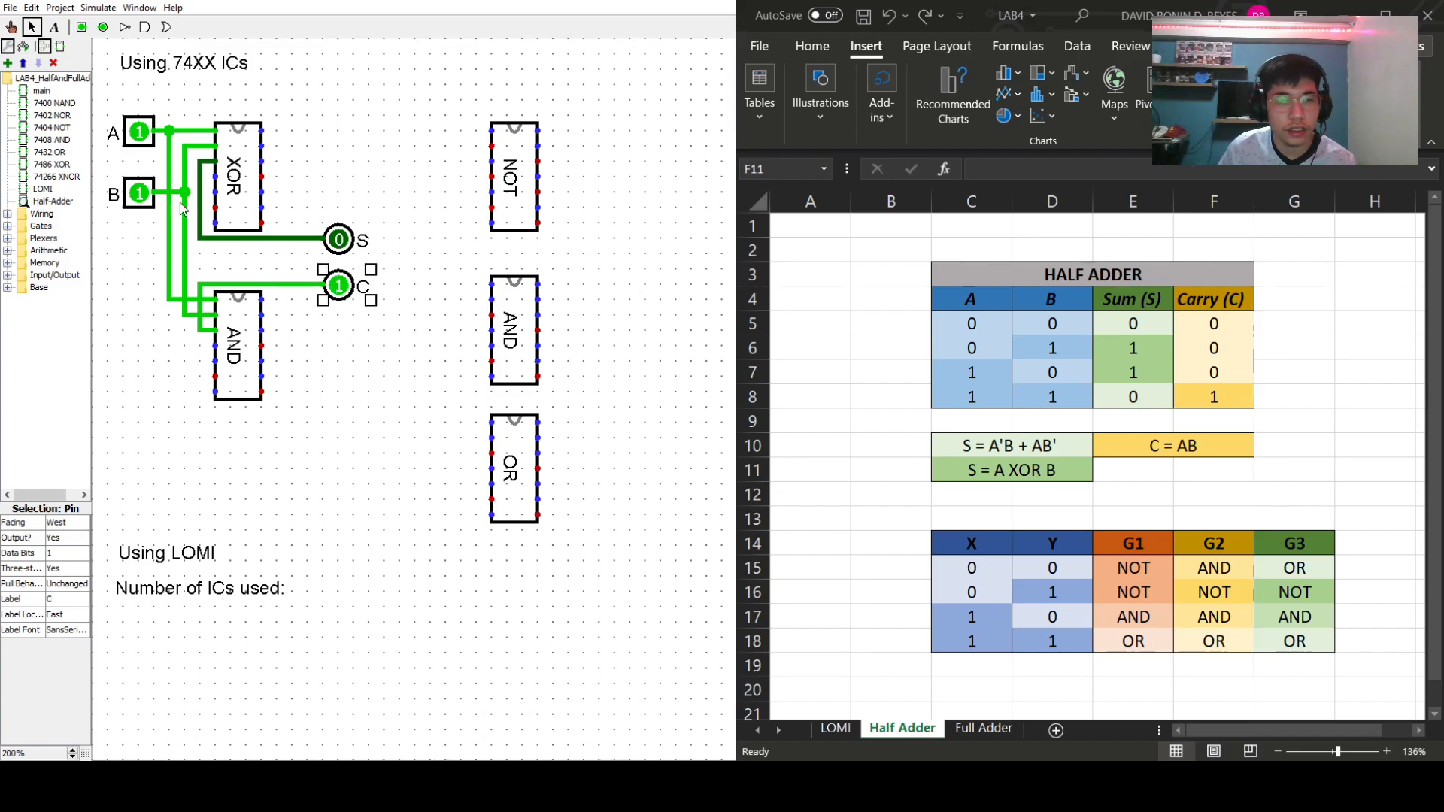
- Reset inputs A and B of the XOR circuit to 0
left_click(11, 28)
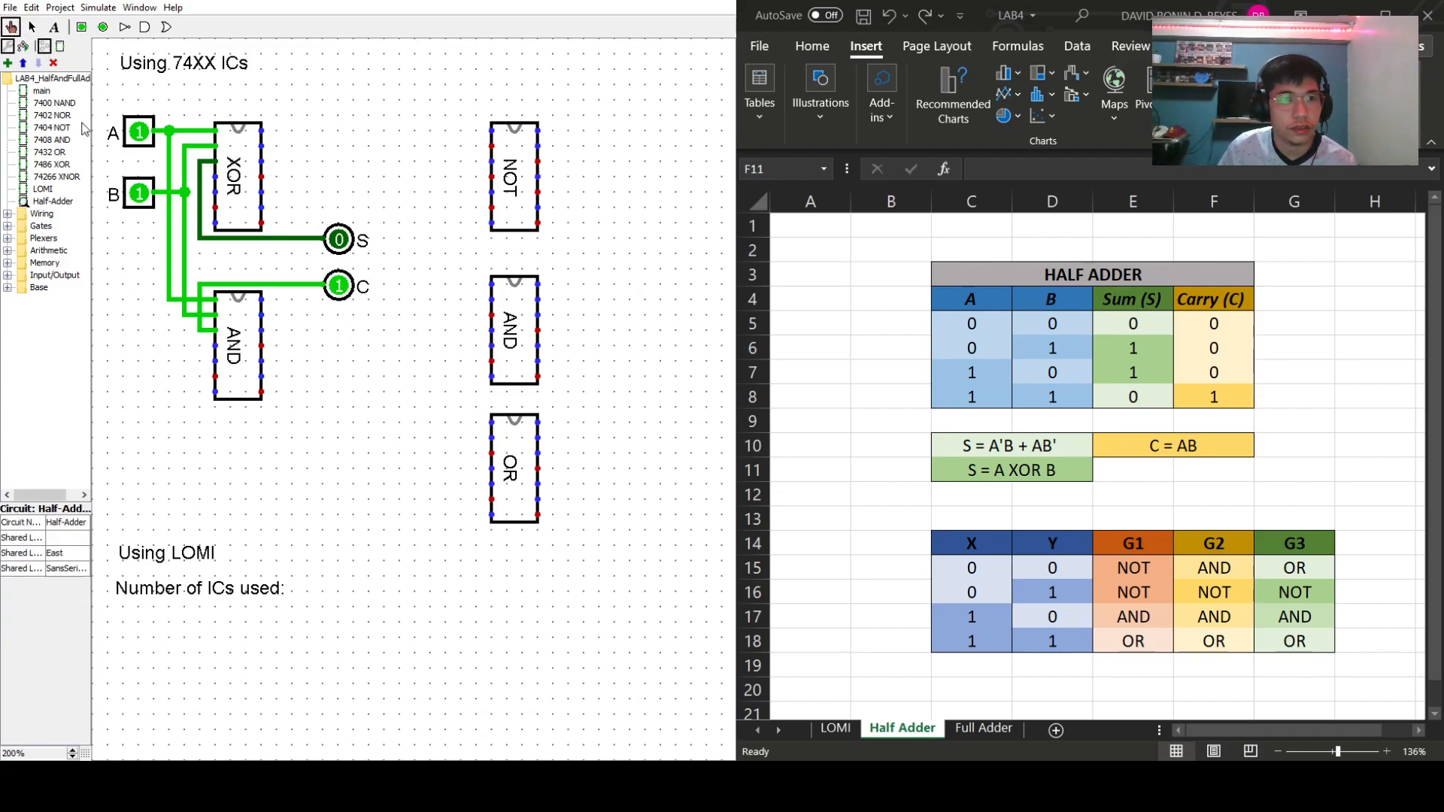
left_click(140, 136)
left_click(141, 200)
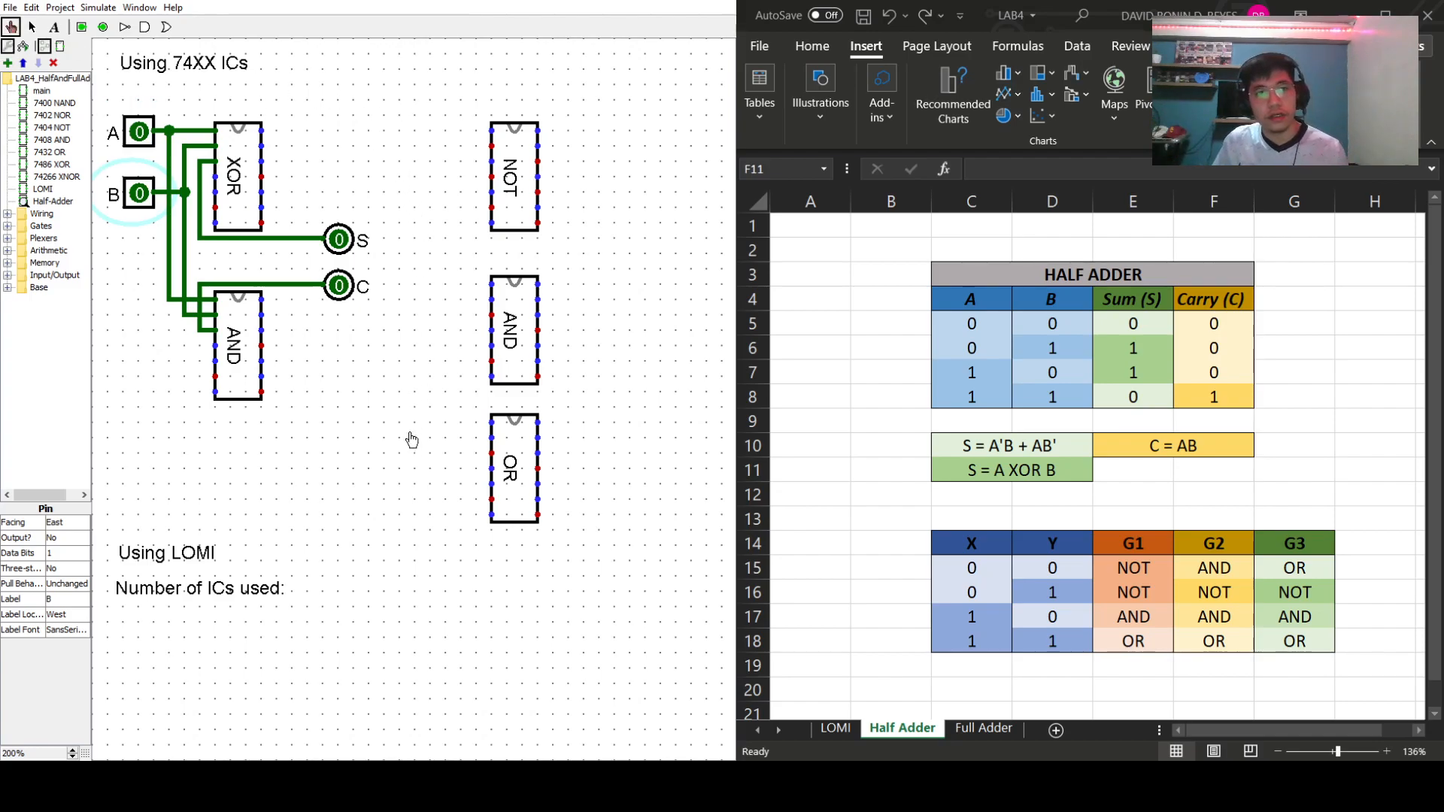
- Place an input pin between the XOR circuit and the NOT IC, level with A, and label it C
left_click(83, 28)
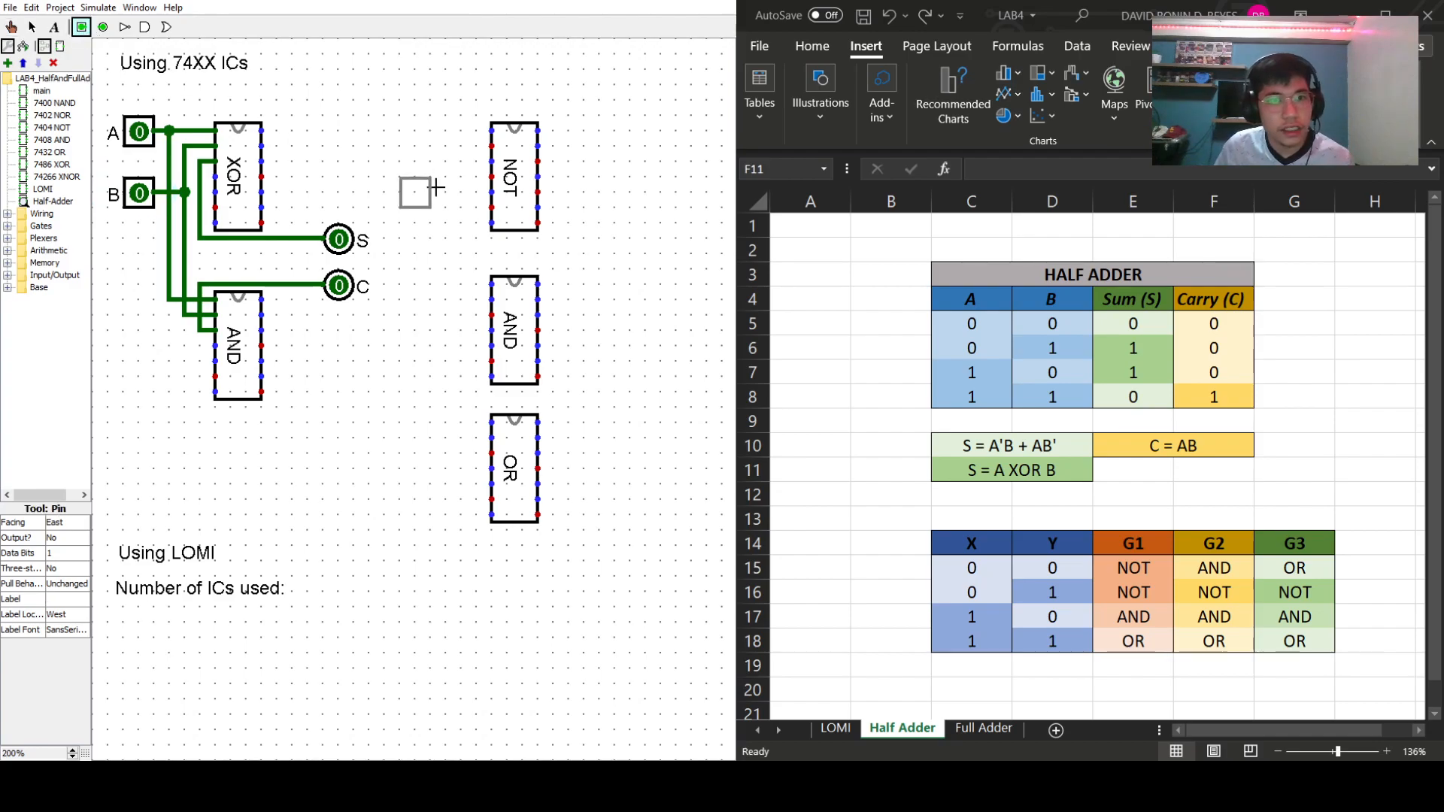
left_click(401, 133)
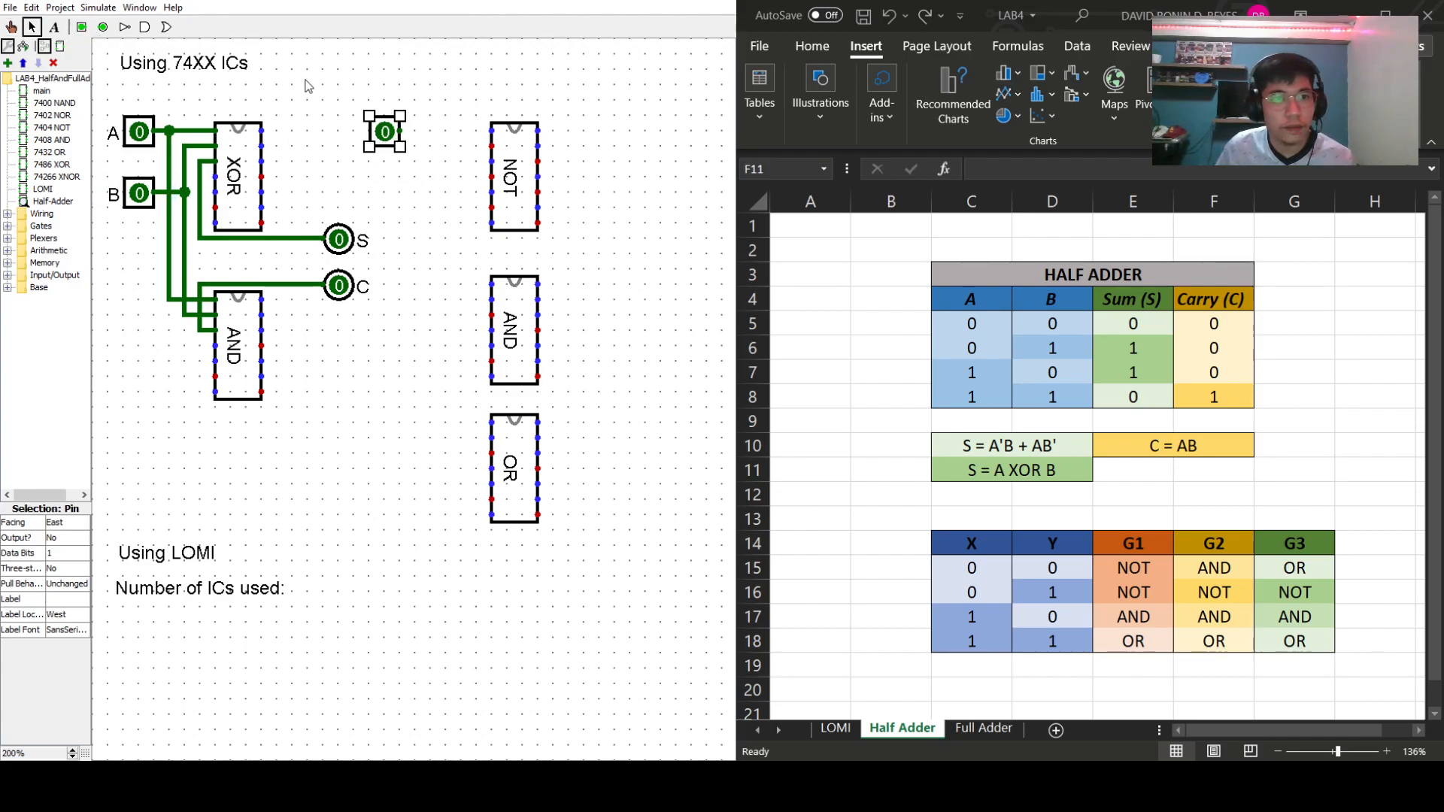
left_click(63, 599)
type("C")
key("Return")
left_click(407, 196)
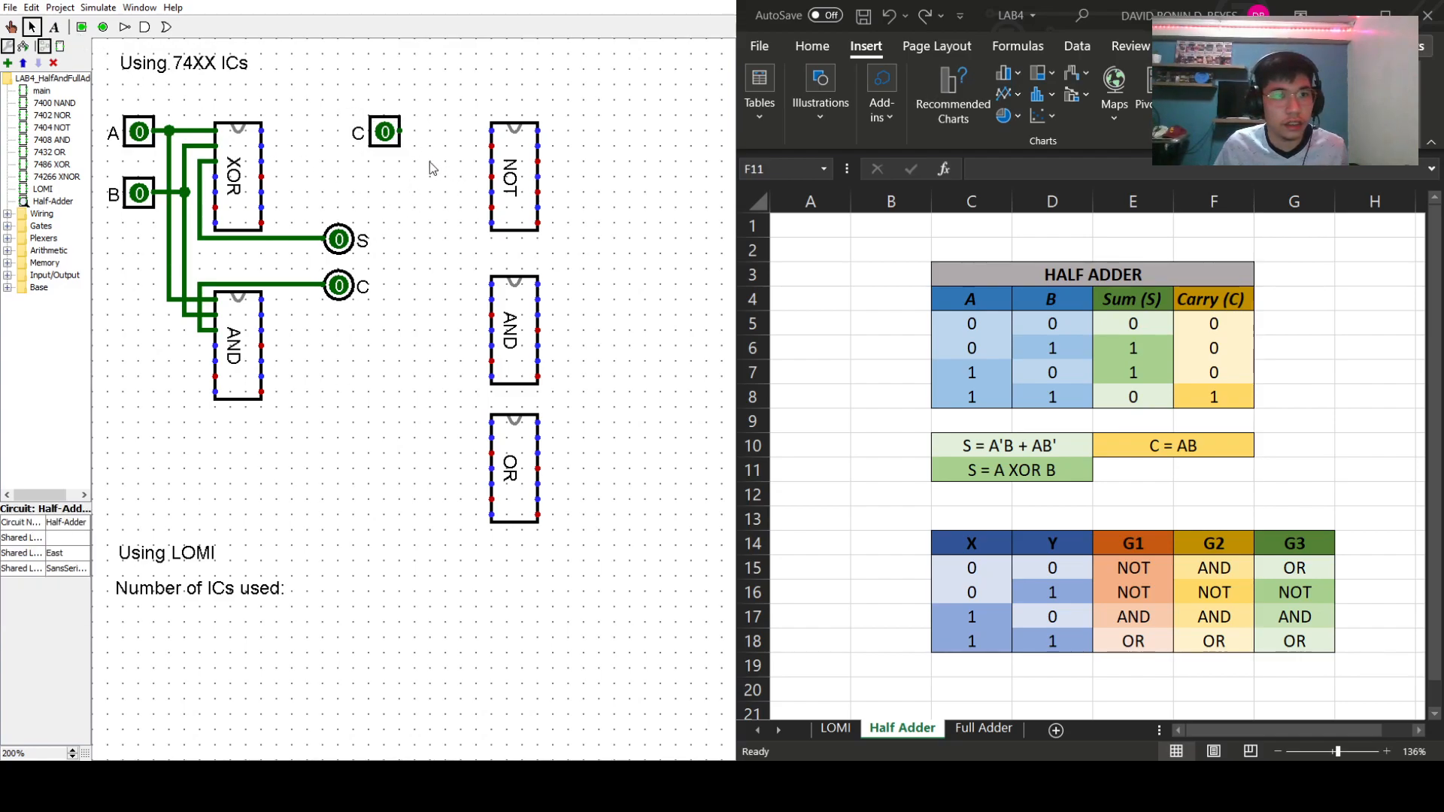
- Relabel the new input pin as X and shift it slightly closer to the NOT IC
left_click(393, 146)
left_click(51, 599)
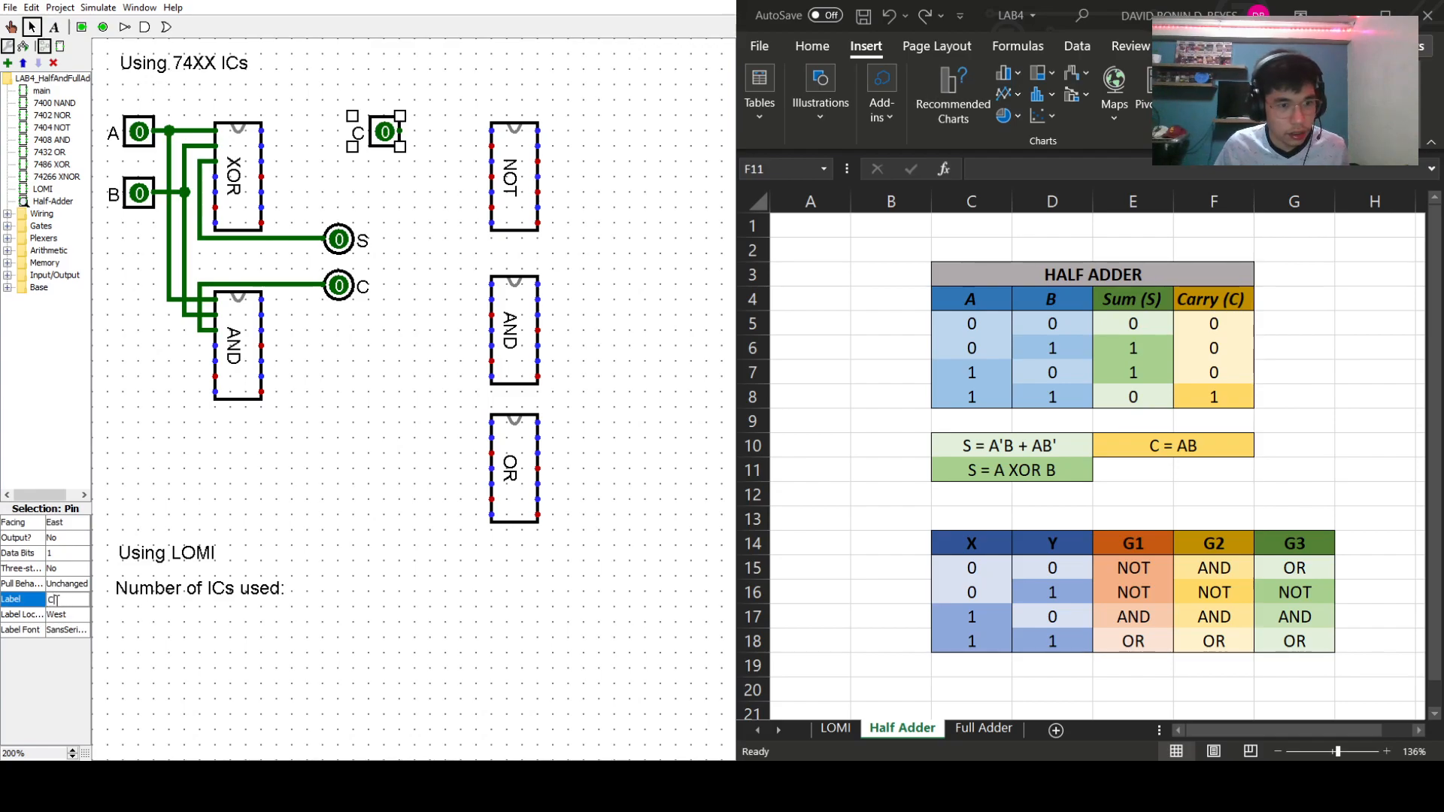
type("X")
key("Return")
left_click(410, 278)
left_click(397, 148)
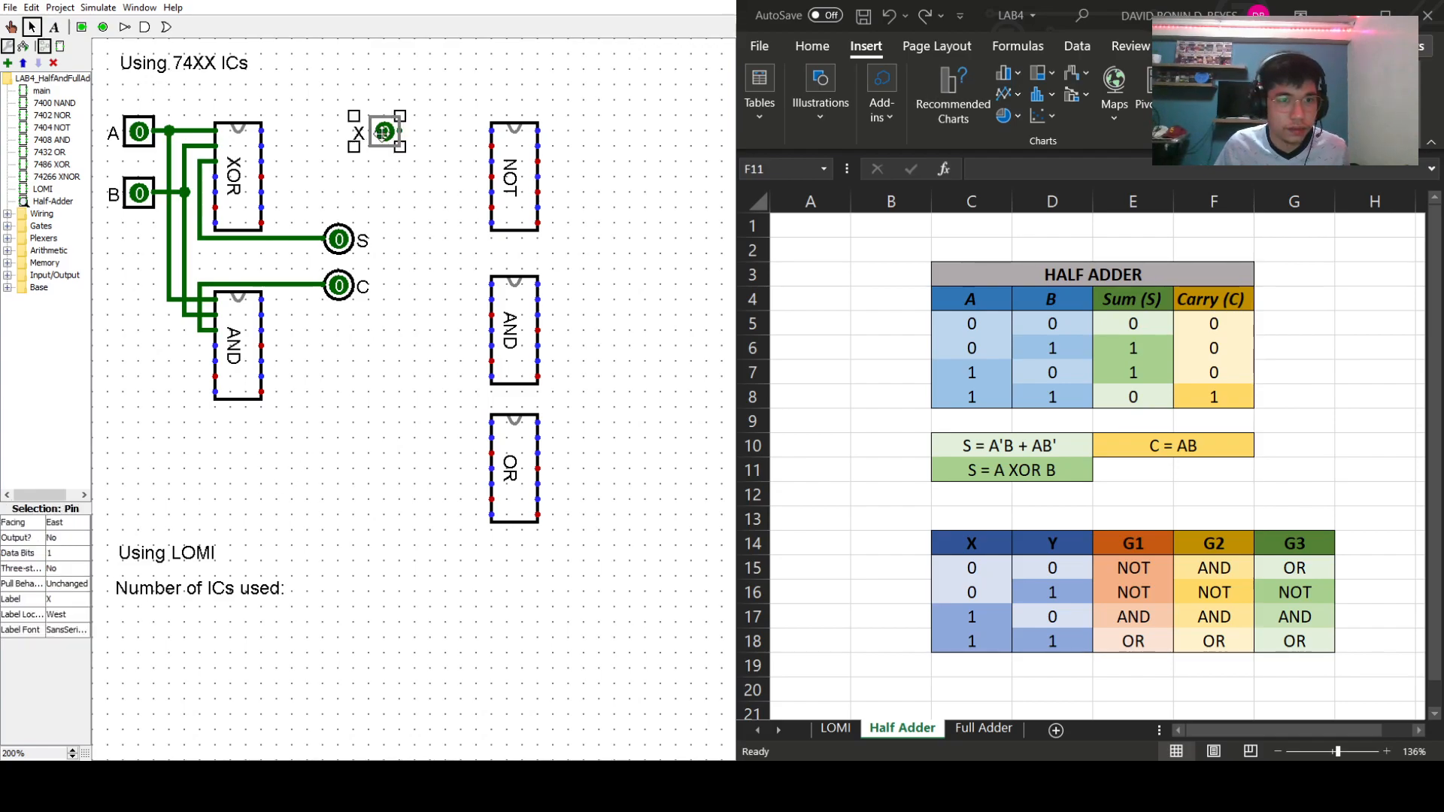
left_click(343, 216)
- Place a second input pin directly below X, level with B, and label it Y
left_click(82, 27)
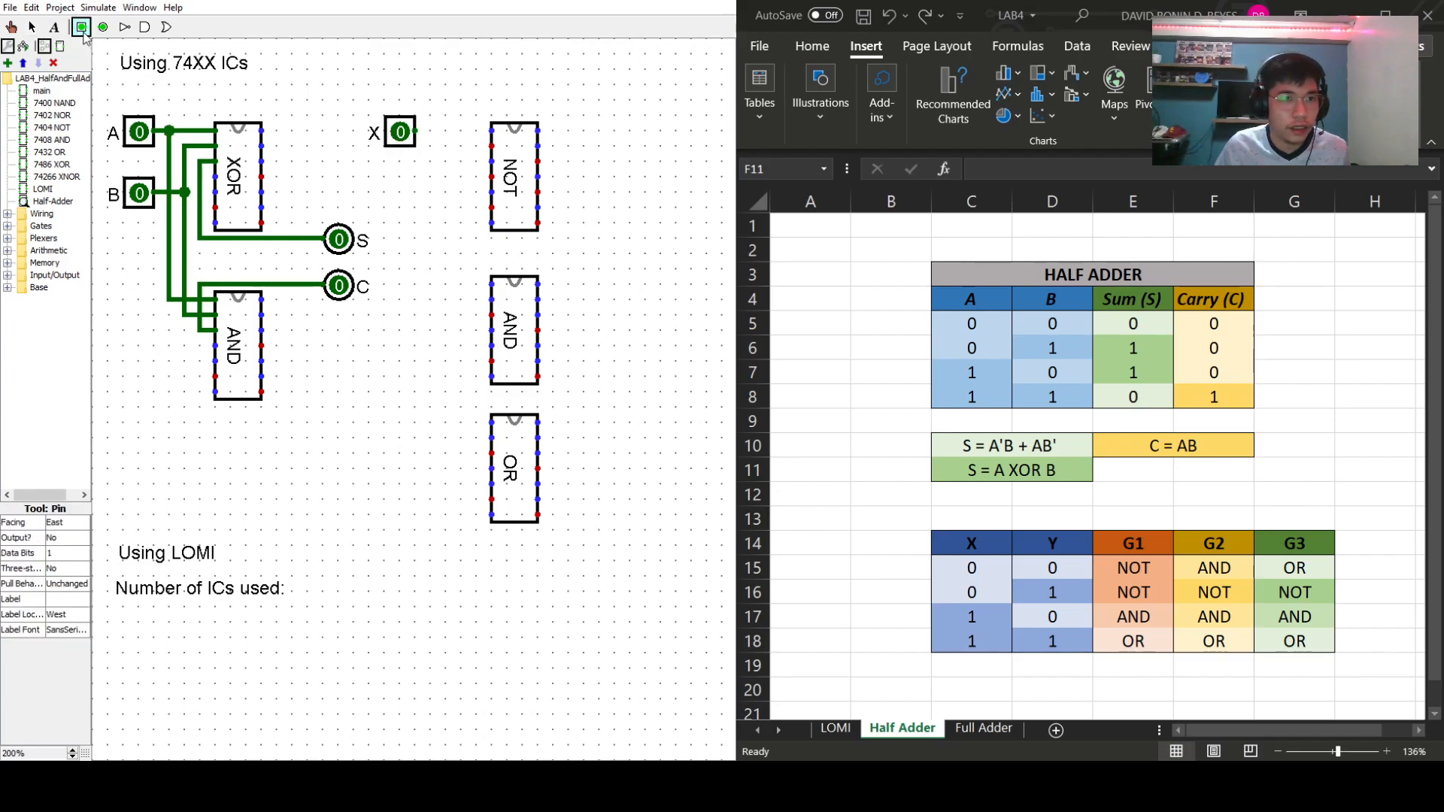
left_click(400, 193)
left_click(56, 600)
type("Y")
key("Return")
left_click(431, 333)
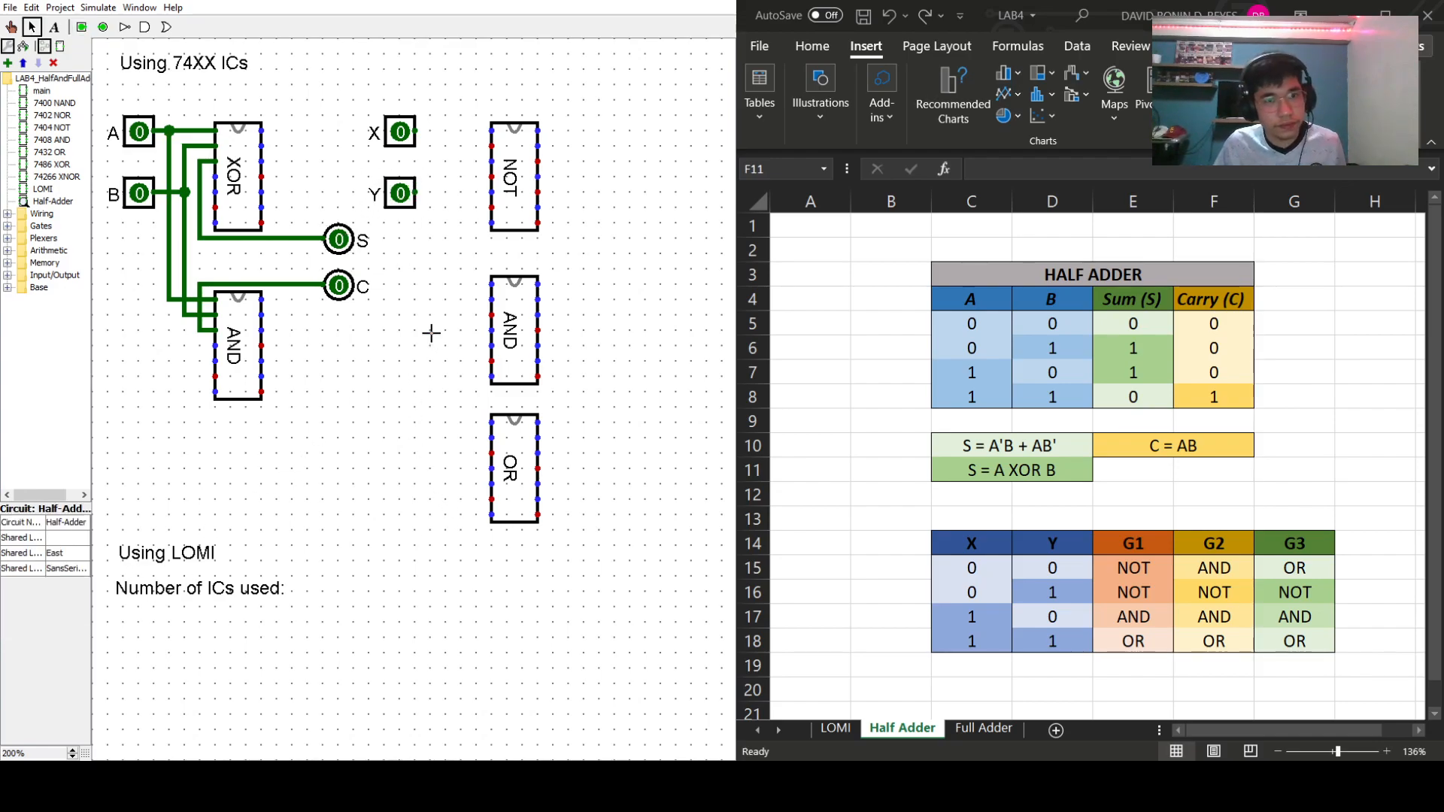
- Wire X and Y to the NOT IC's first two inputs and route inverted X to the AND IC's first input
left_click_drag(416, 131, 491, 131)
mouse_move(416, 194)
left_mouse_down()
mouse_move(487, 175)
mouse_move(461, 155)
mouse_move(491, 161)
left_mouse_up()
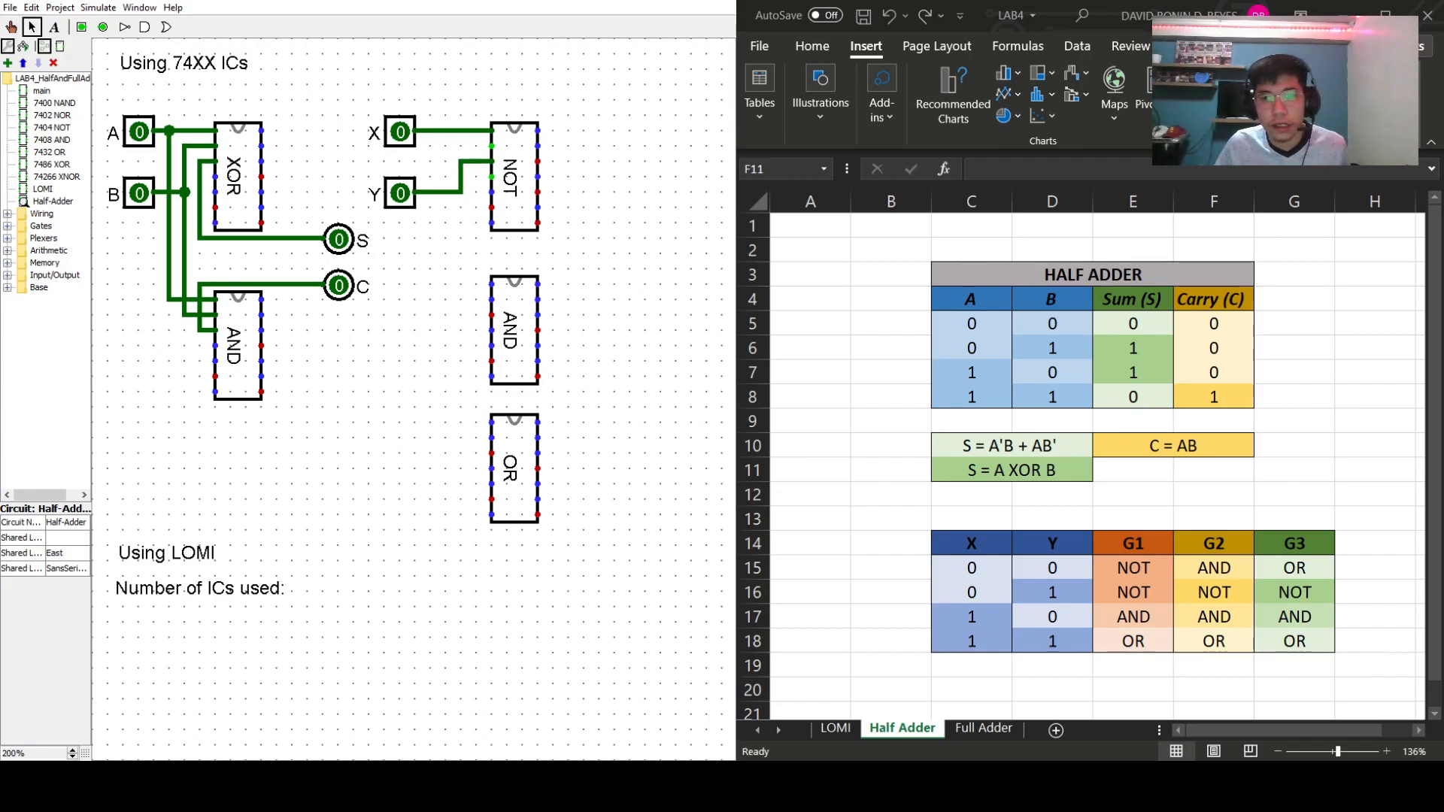
left_click_drag(490, 147, 491, 283)
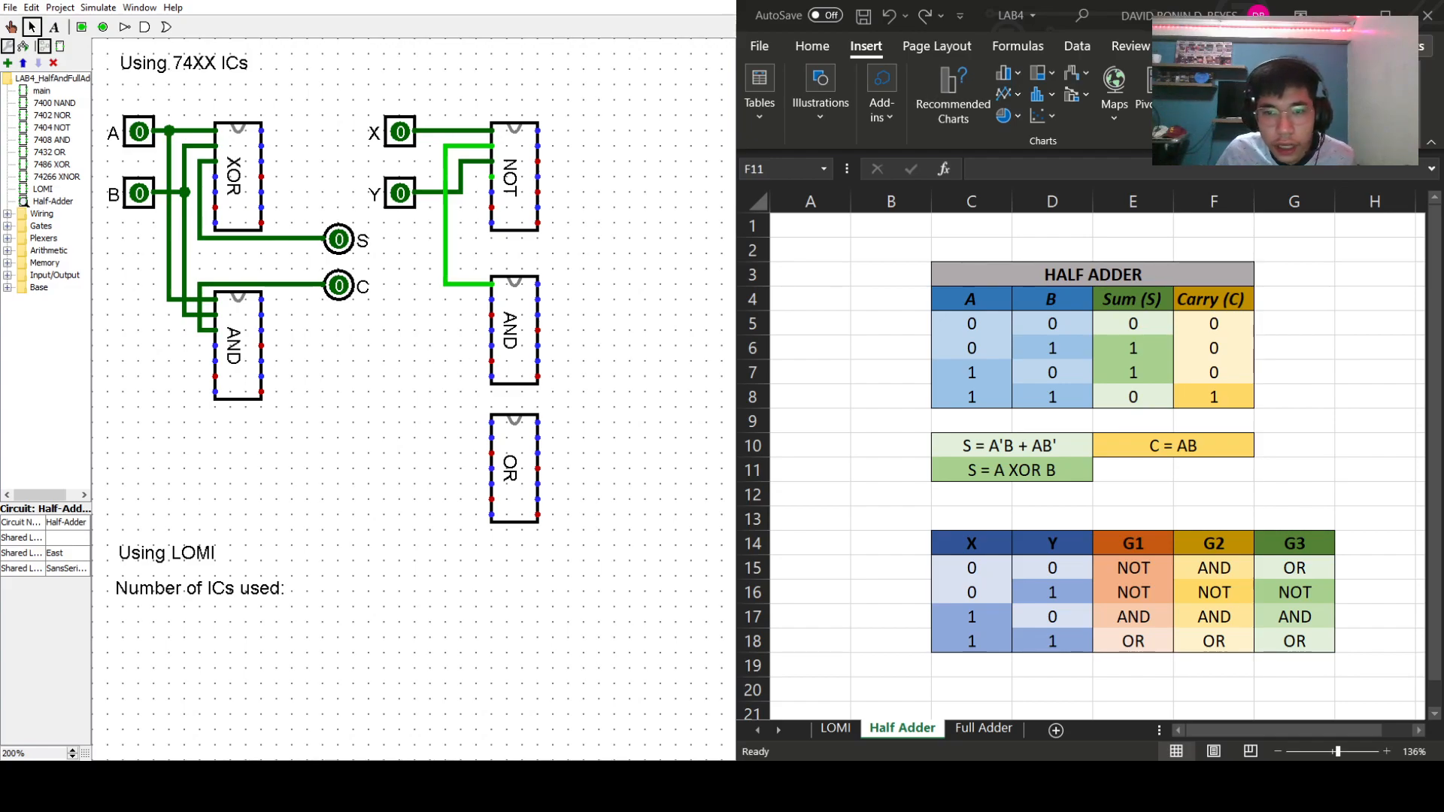
- Wire Y into the first AND gate, X and inverted Y into the second, and both outputs through an OR gate to an output wire
left_click_drag(460, 194, 491, 423)
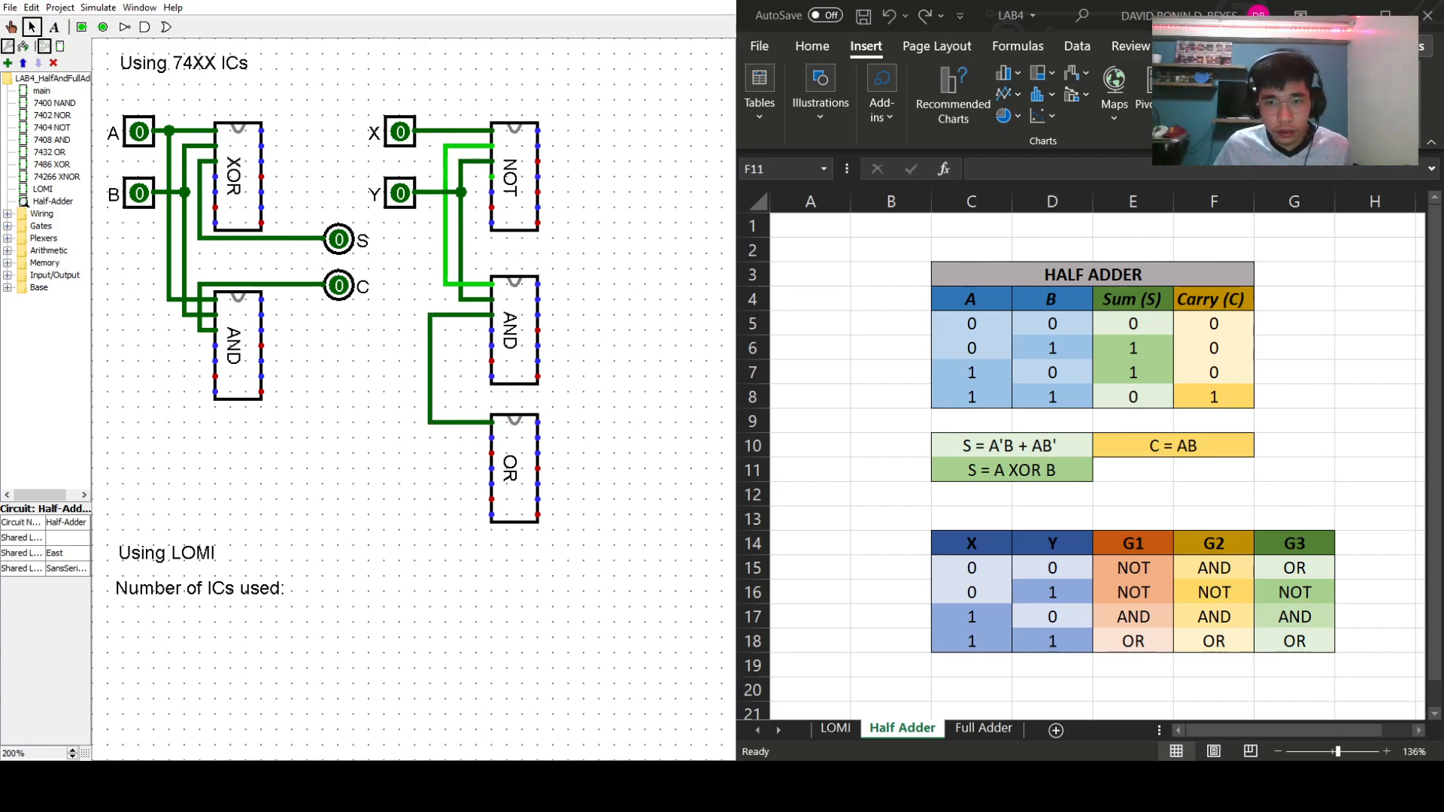
left_click_drag(431, 132, 491, 329)
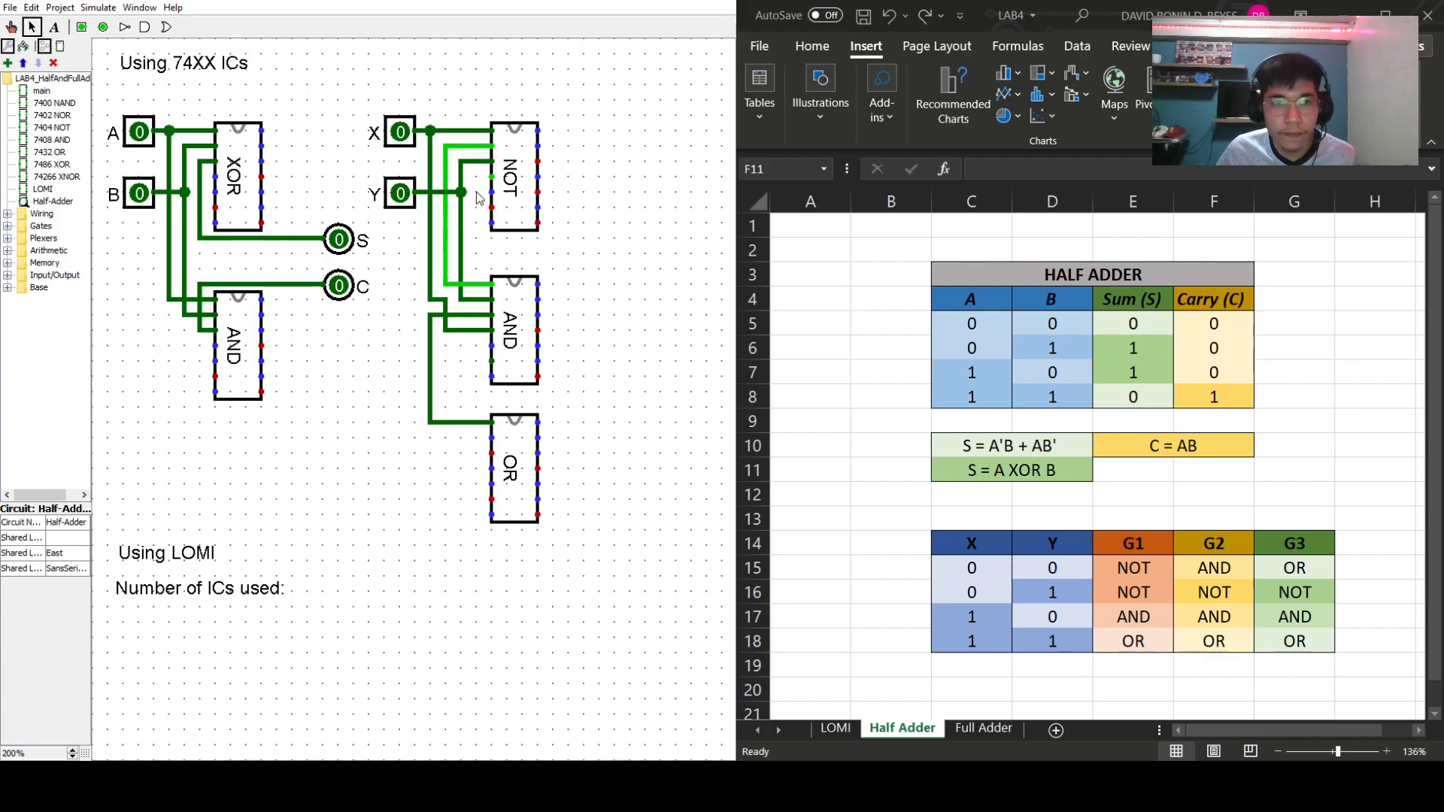
mouse_move(476, 178)
left_mouse_down()
mouse_move(490, 346)
mouse_move(473, 439)
mouse_move(491, 439)
mouse_move(463, 458)
mouse_move(460, 407)
mouse_move(570, 407)
left_mouse_up()
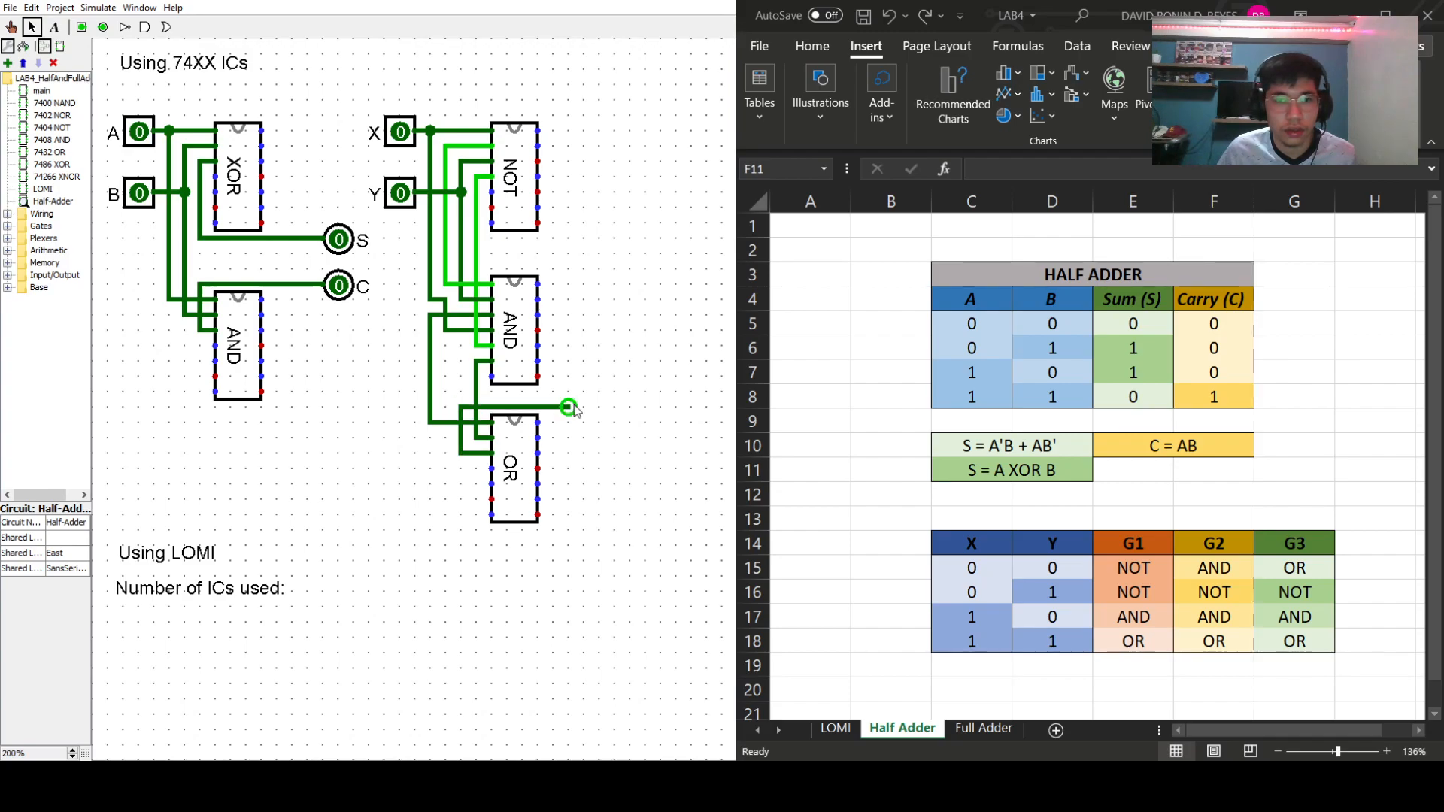
- Place an output pin at the end of the OR gate's output wire and label it Sum
left_click(83, 28)
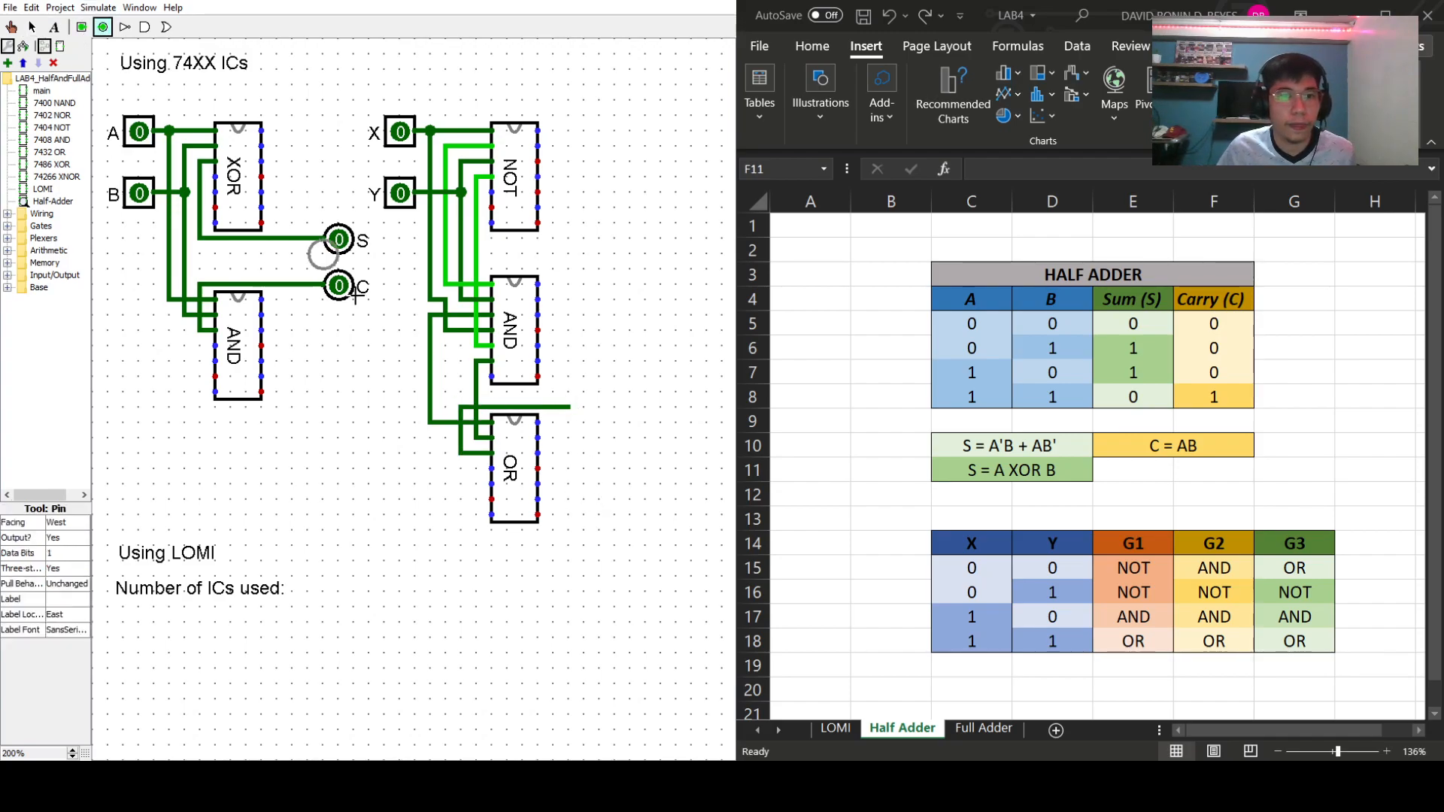
left_click(585, 407)
left_click(62, 598)
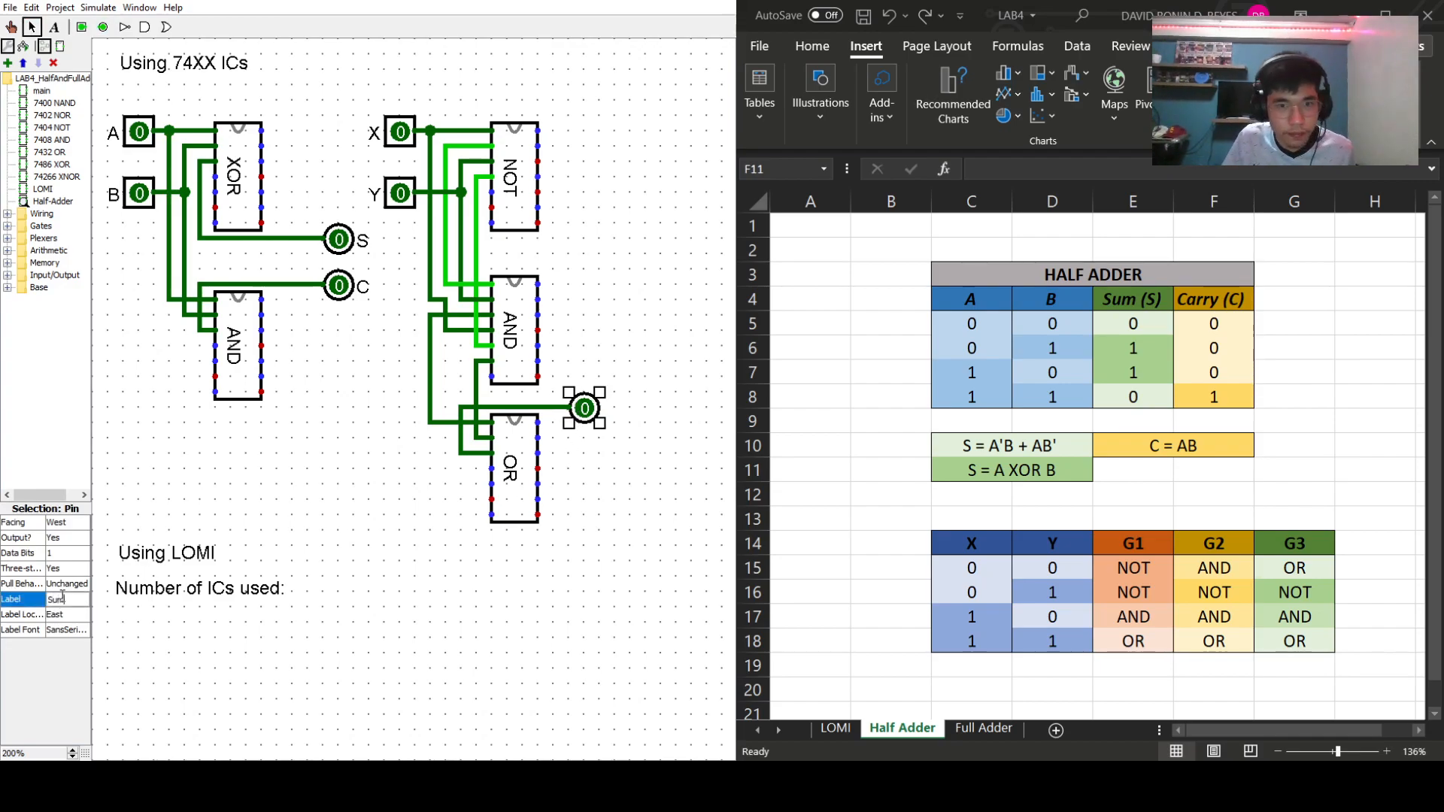
type("Sum")
key("Return")
left_click(594, 579)
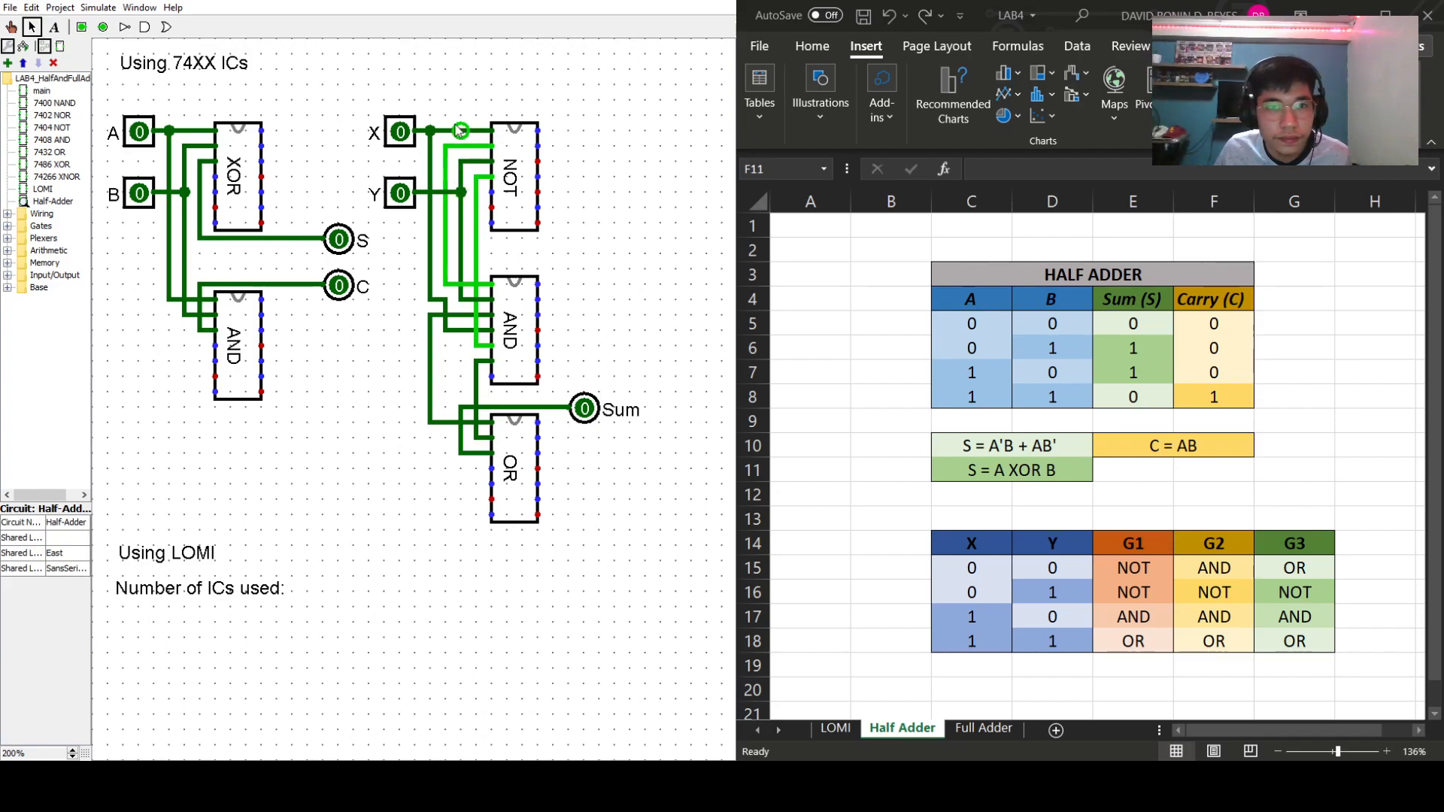
- Wire X and Y into a third AND gate on the right side of the AND IC and extend its output wire
left_click_drag(430, 131, 540, 299)
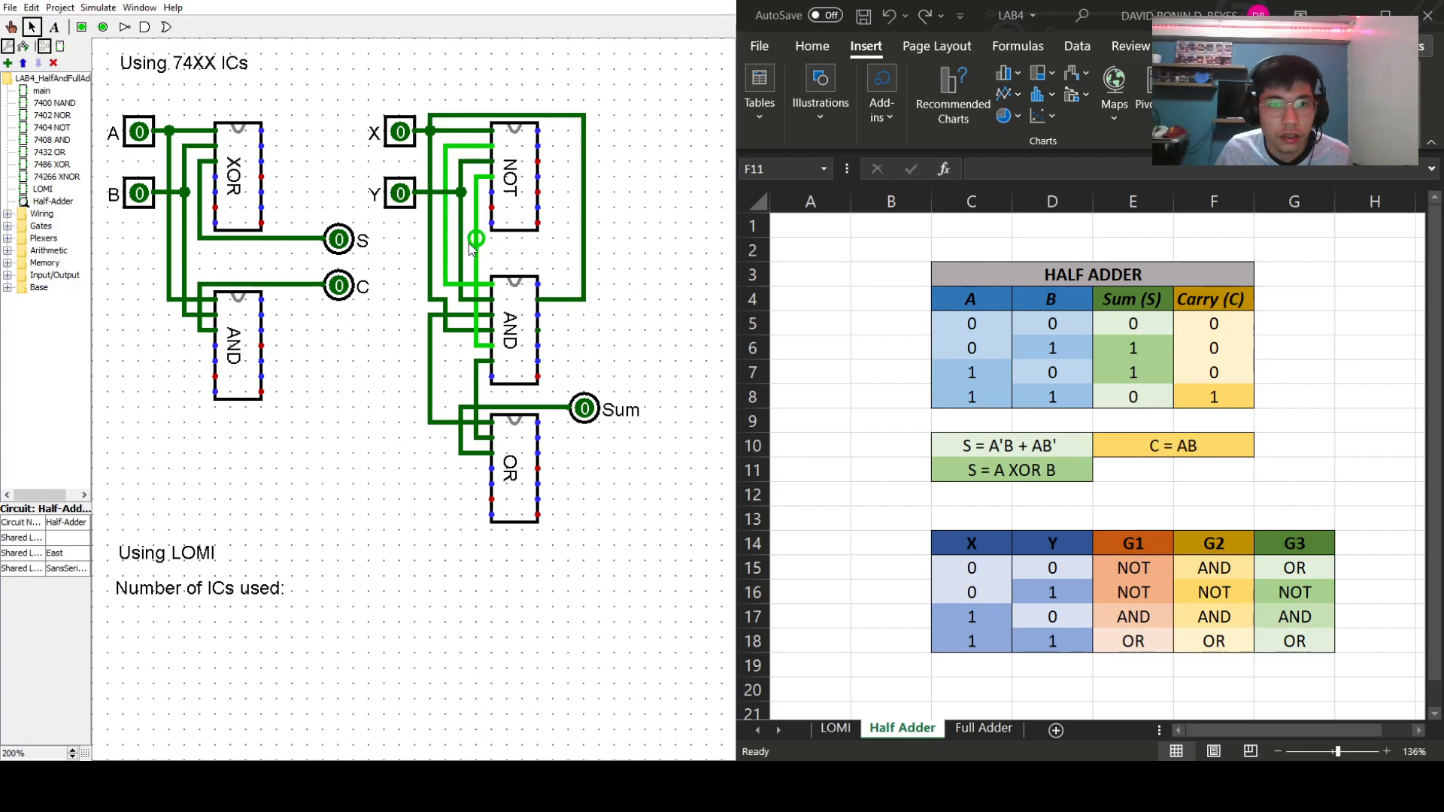
left_click_drag(462, 269, 542, 284)
left_click(552, 287)
key("Delete")
mouse_move(570, 285)
left_mouse_down()
mouse_move(570, 321)
mouse_move(539, 315)
mouse_move(583, 331)
mouse_move(569, 331)
left_mouse_up()
key("ctrl+z")
- Place an output pin at the end of the third AND gate's output wire and label it Carry
left_click(104, 26)
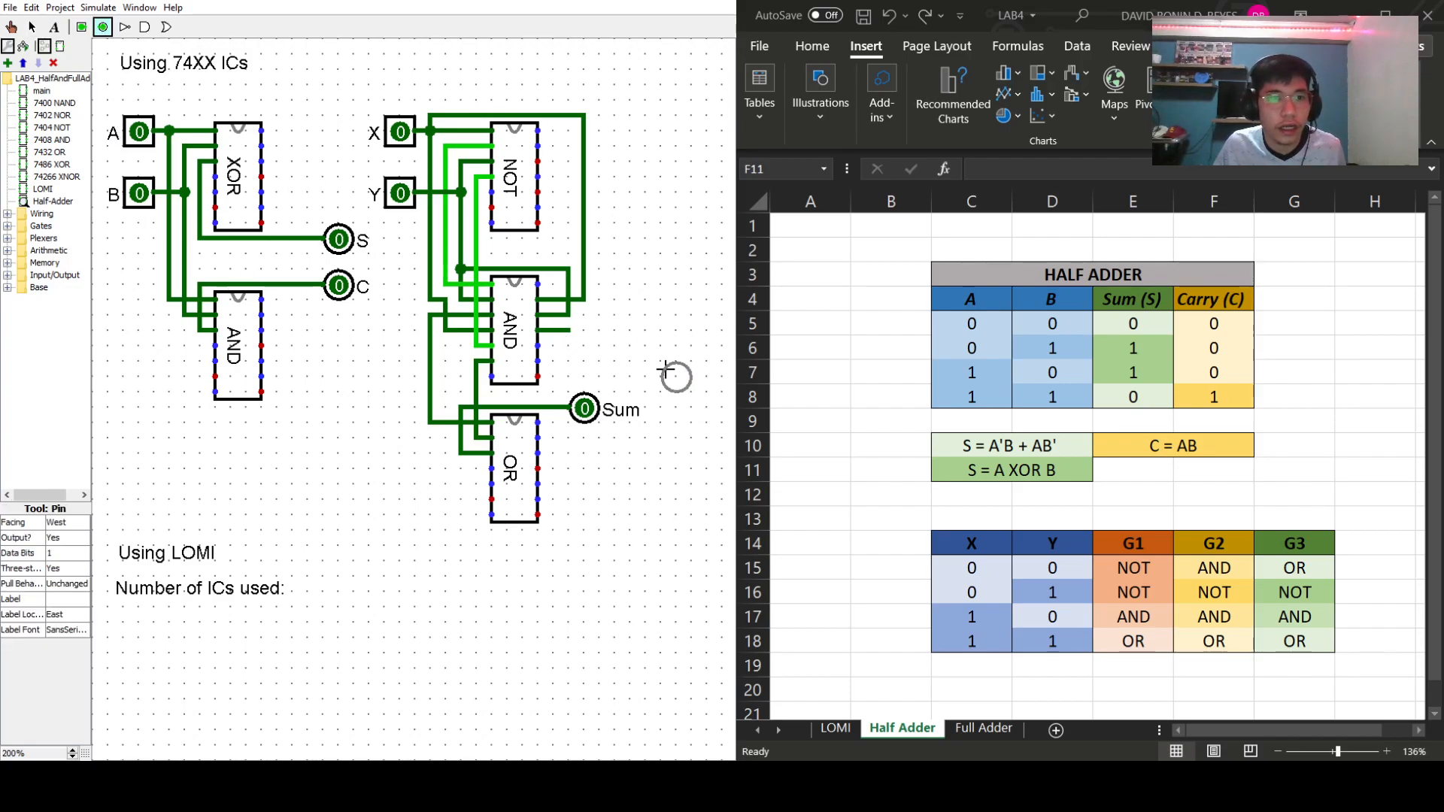
left_click(585, 332)
left_click(66, 599)
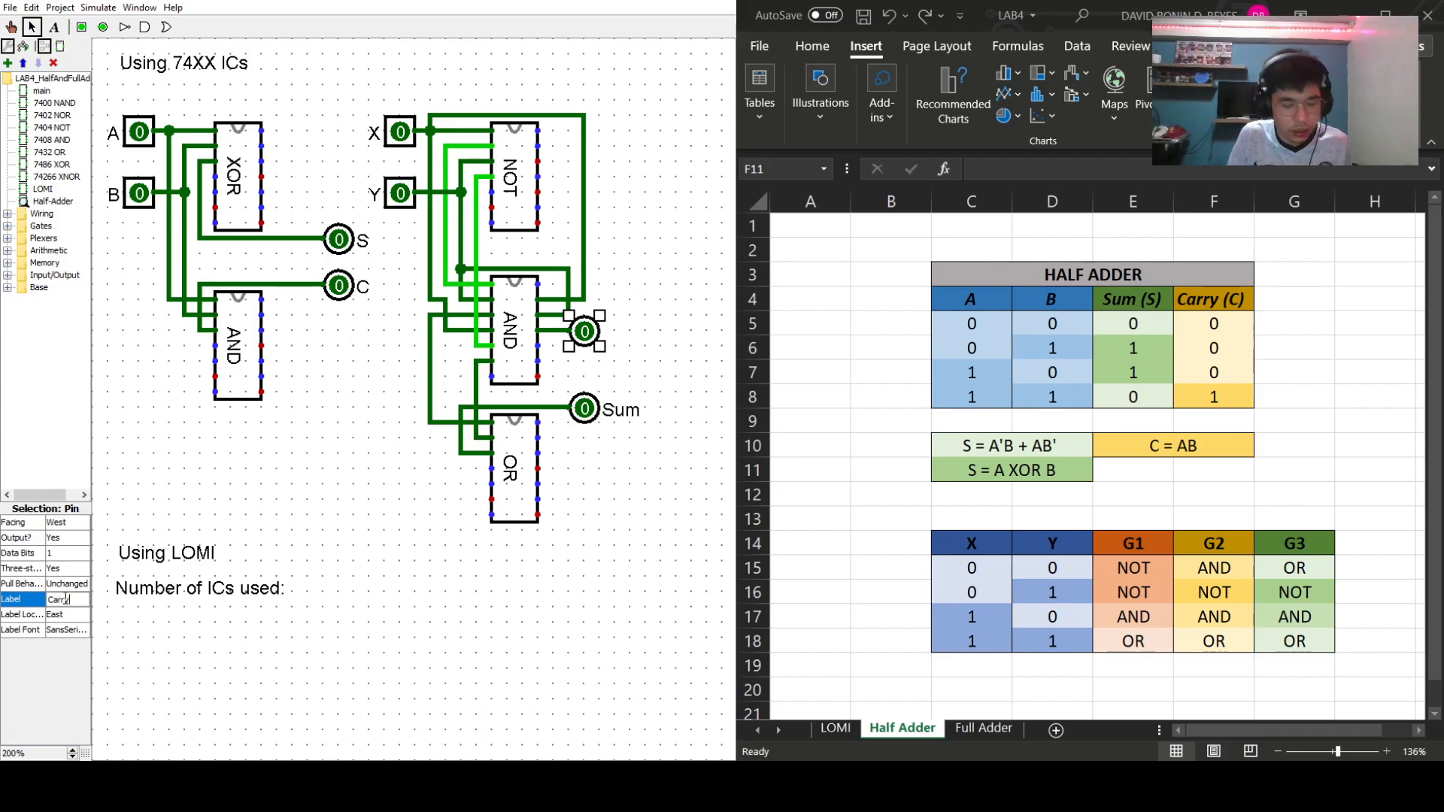
type("Carry")
key("Return")
left_click(555, 596)
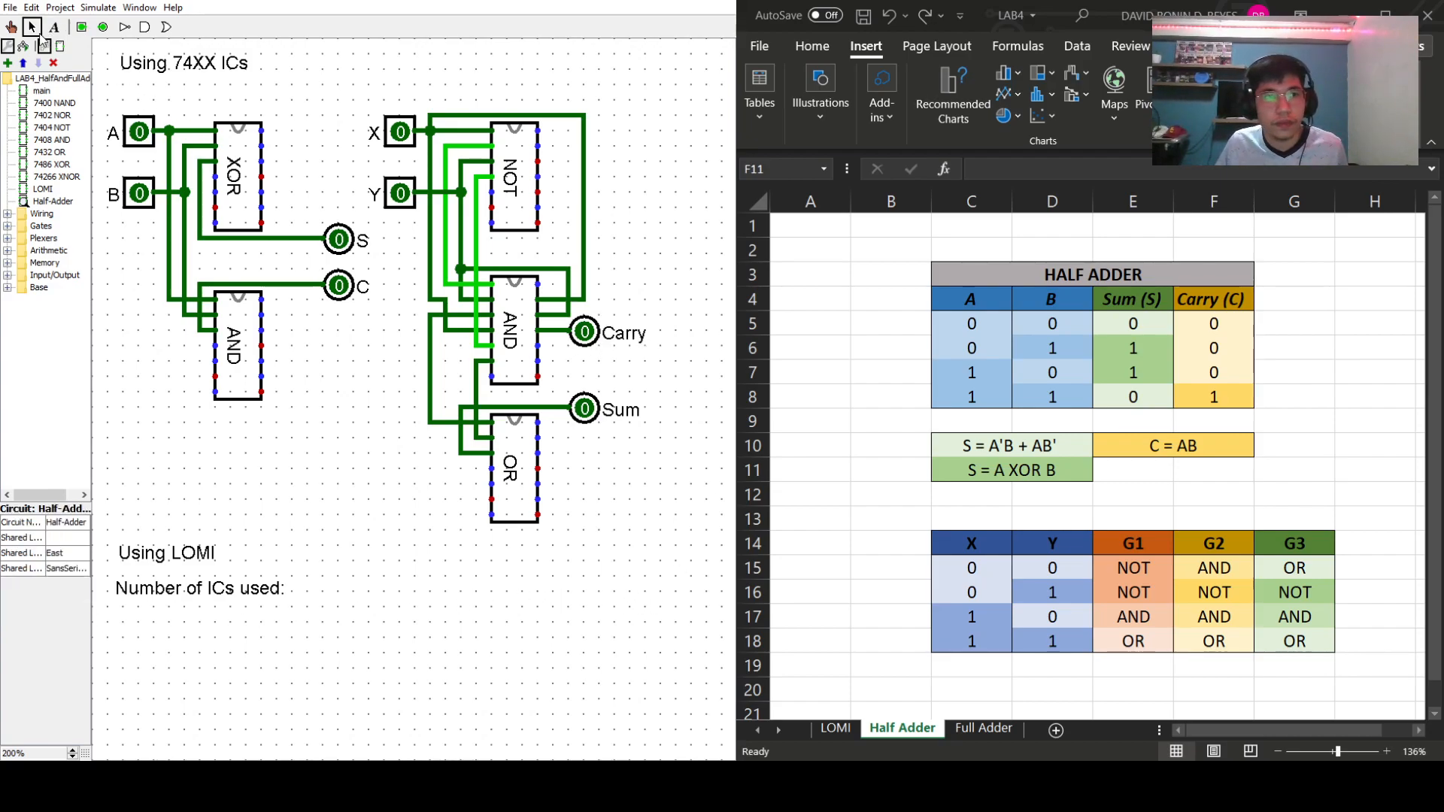
- Test the NOT, AND and OR half adder by toggling X and Y through 01, 10 and 11, then return both to 0
left_click(12, 27)
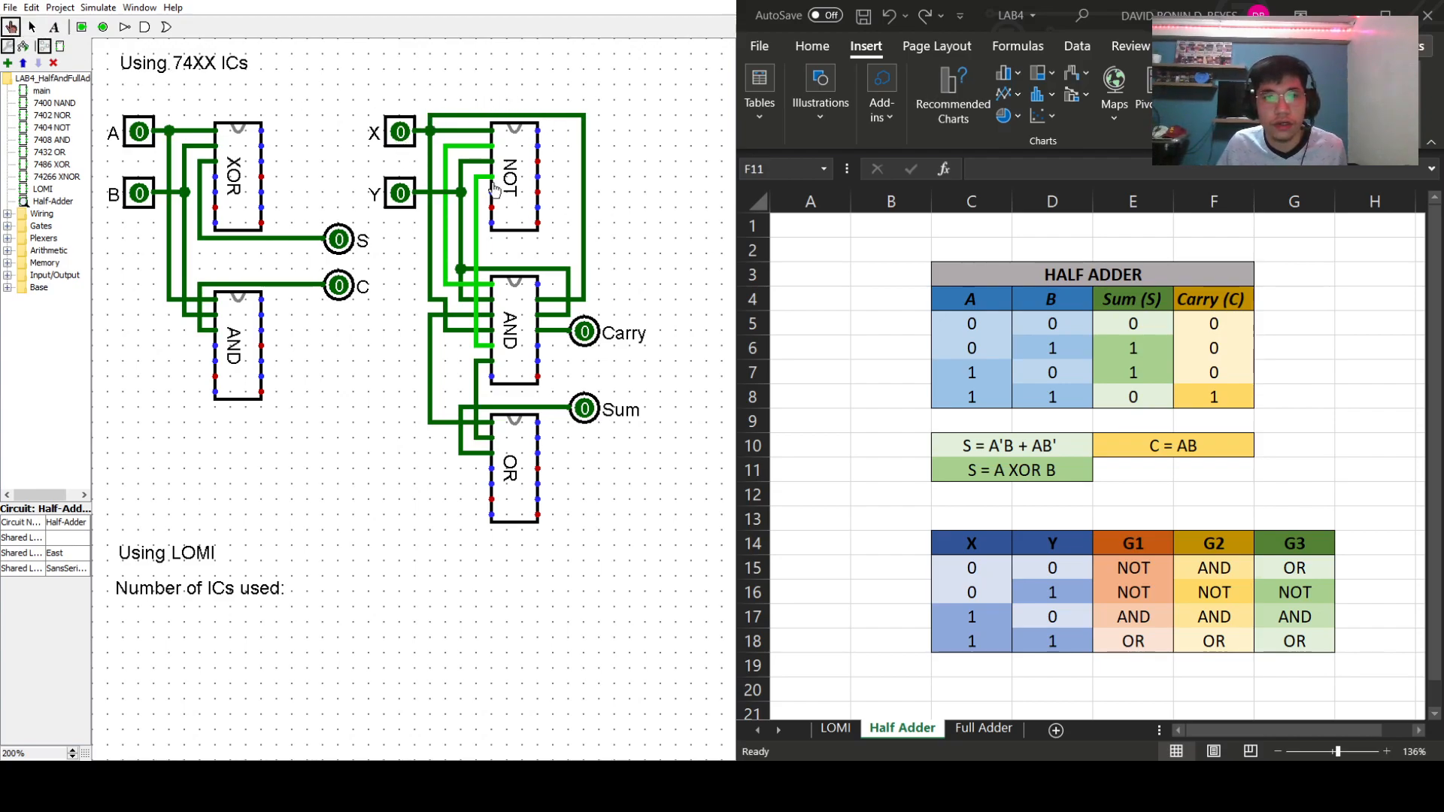
left_click(398, 194)
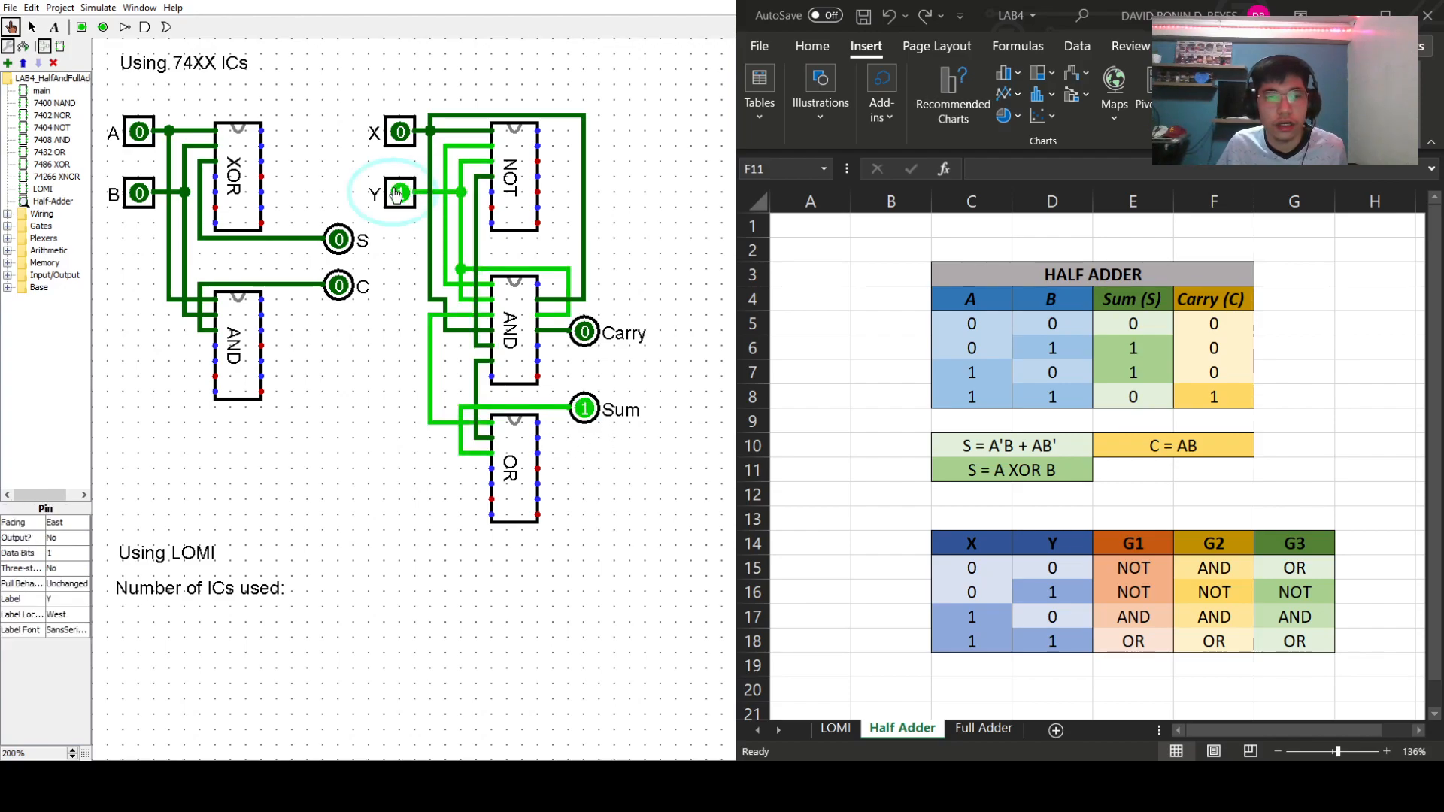
left_click(398, 193)
left_click(401, 133)
left_click(401, 133)
left_click(401, 133)
left_click(398, 193)
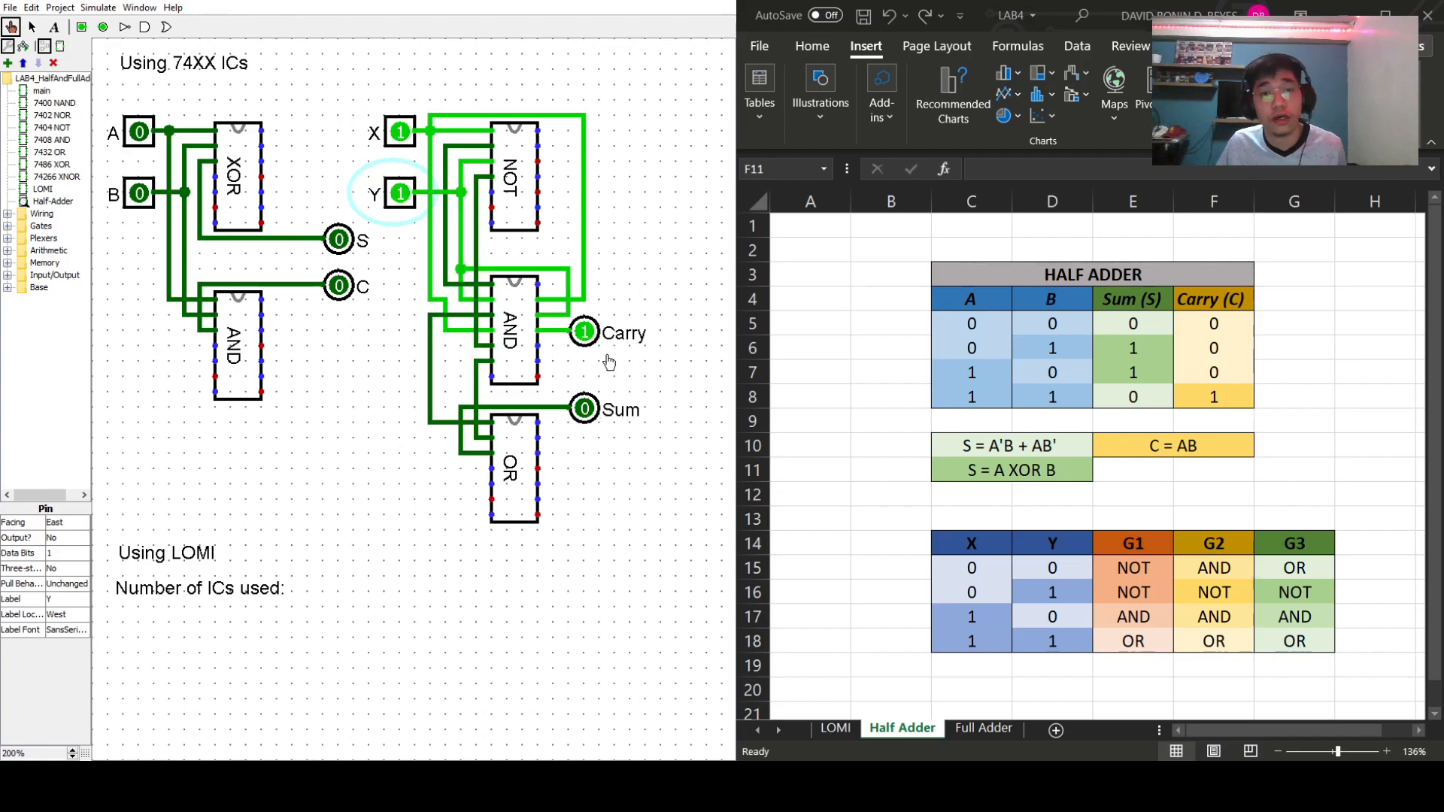
left_click(413, 191)
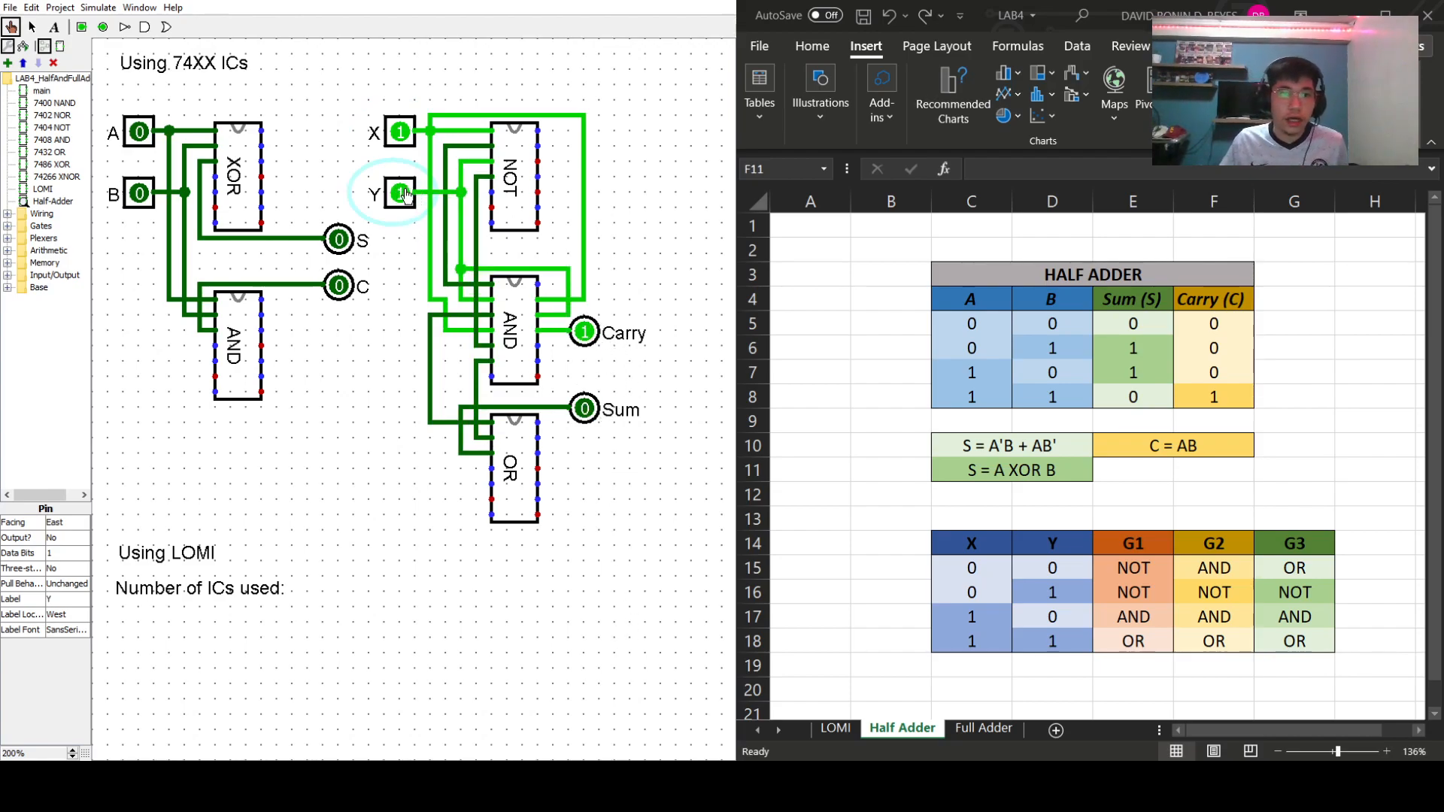
left_click(400, 133)
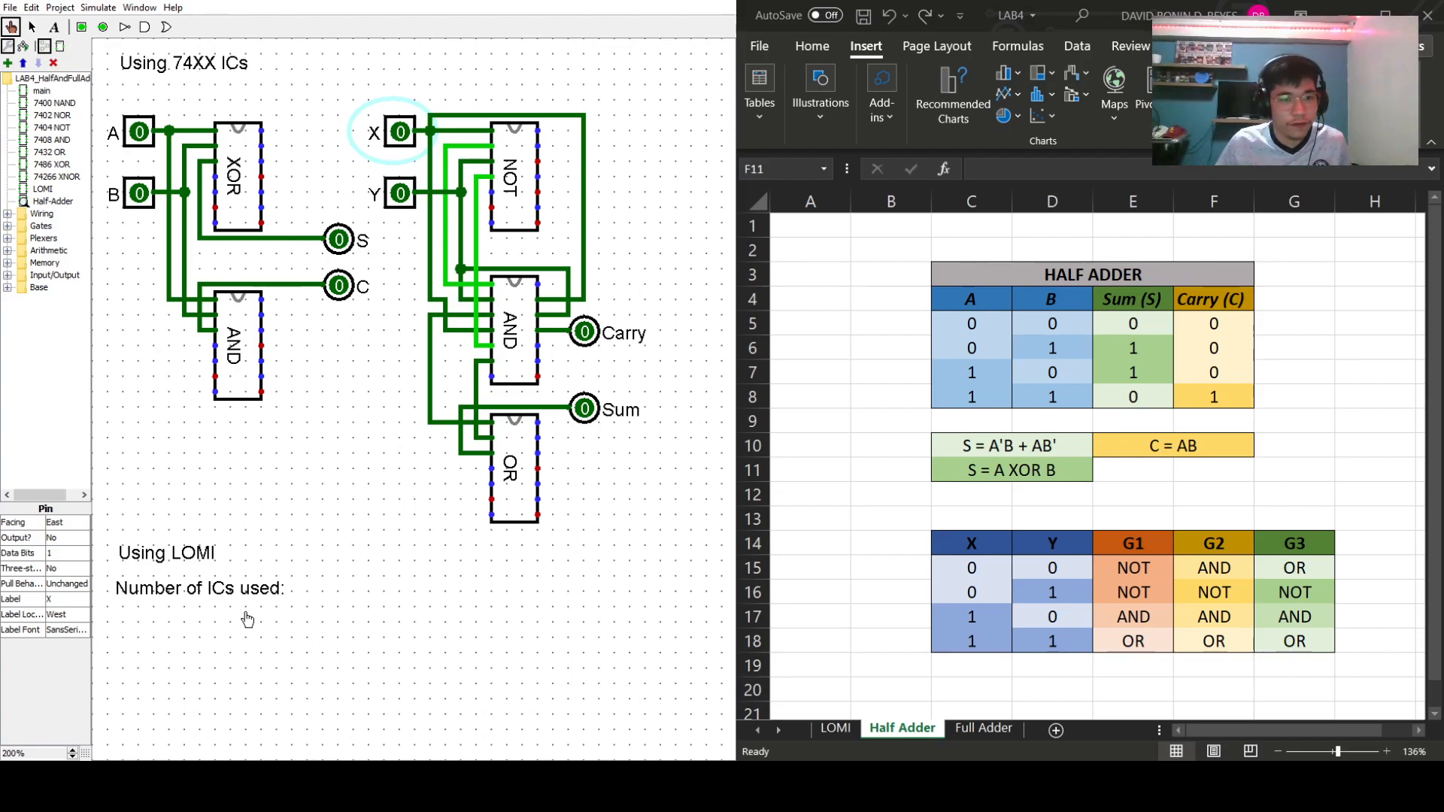
- Move the "Number of ICs used:" text beside the "Using 74XX ICs" heading and add the text "1x XOR GATE" below it
left_click(31, 27)
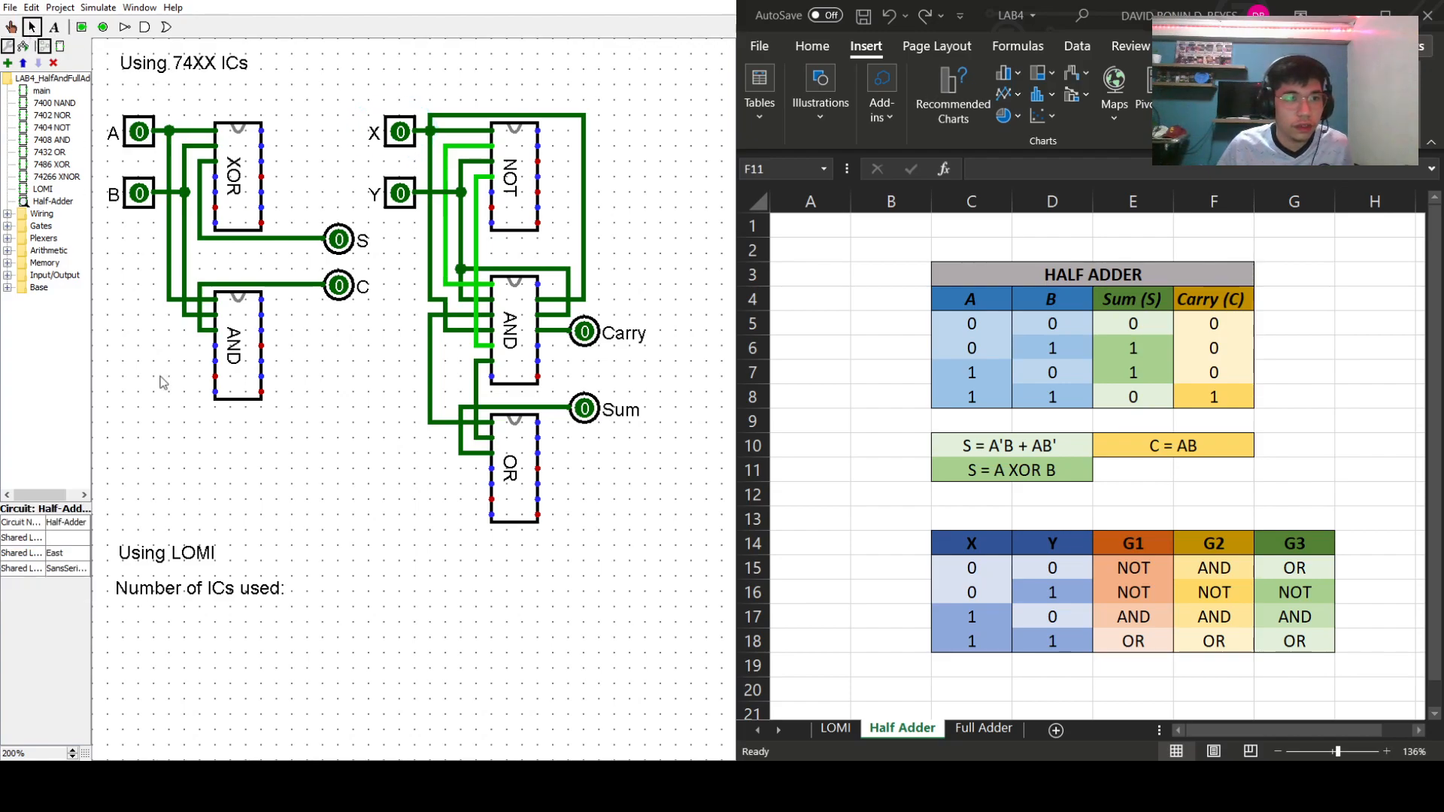
left_click_drag(218, 589, 385, 62)
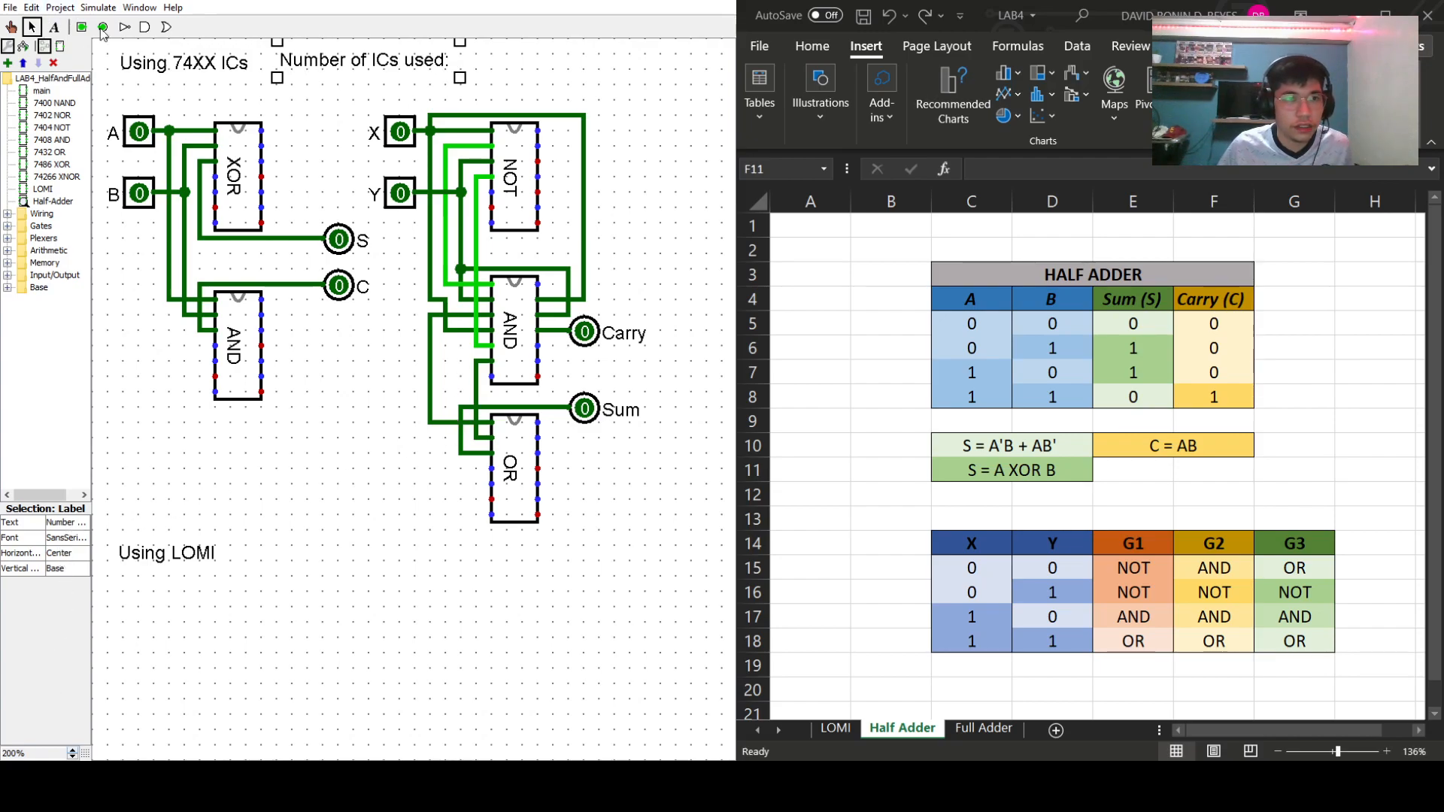
left_click(54, 28)
left_click(300, 73)
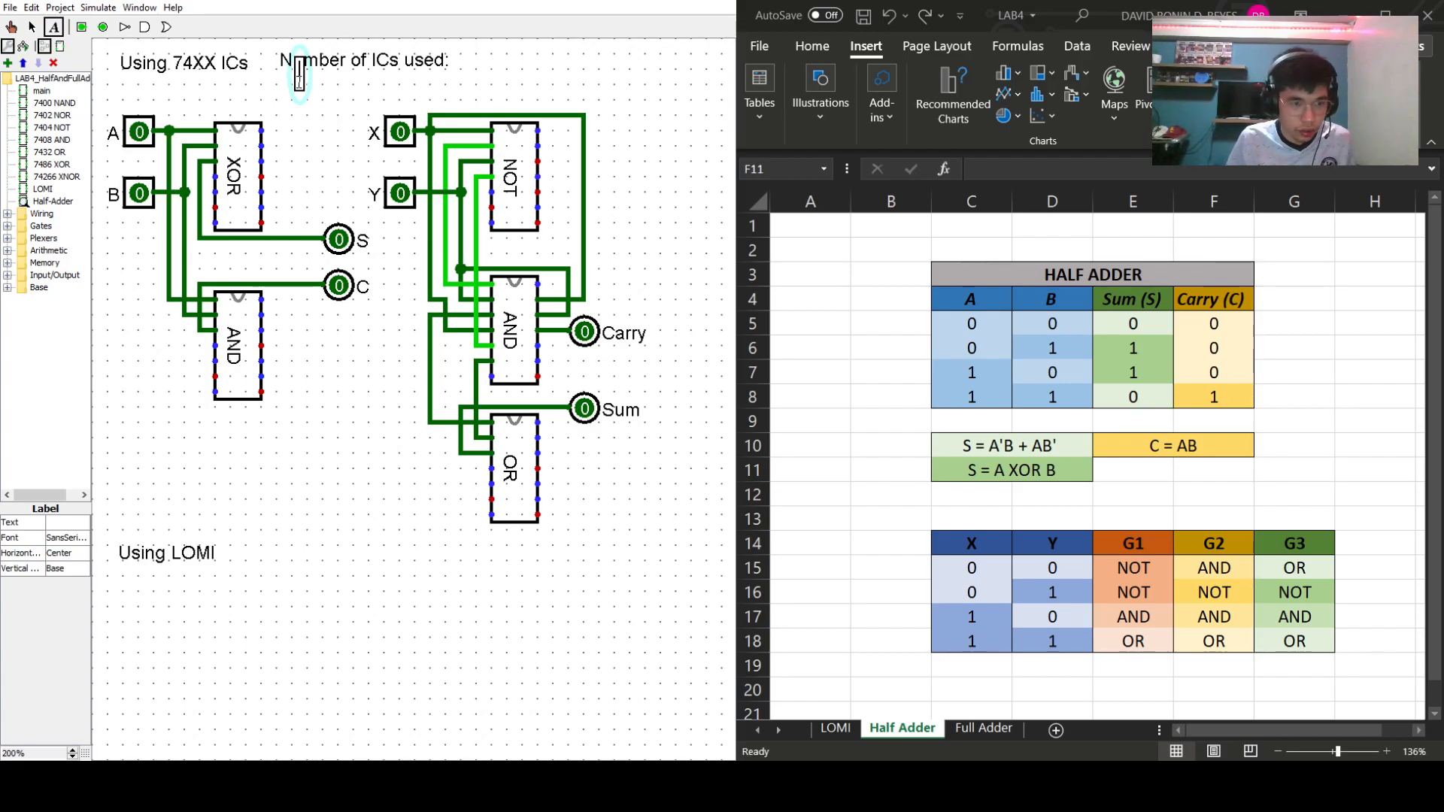
type("1x XOR GATE")
key("Return")
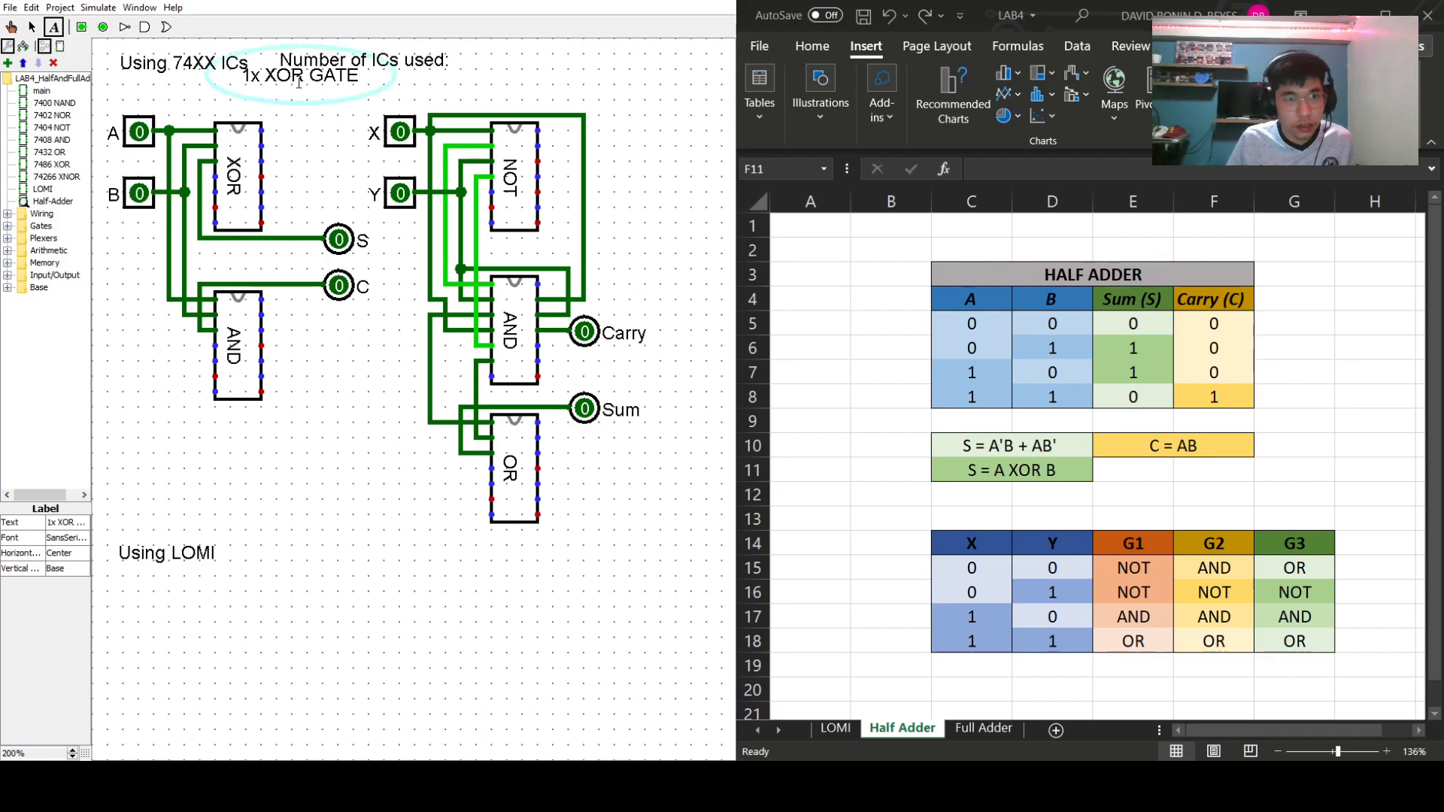
- Add the text "1x AND GATE" to the right of the "1x XOR GATE" text
left_click(424, 66)
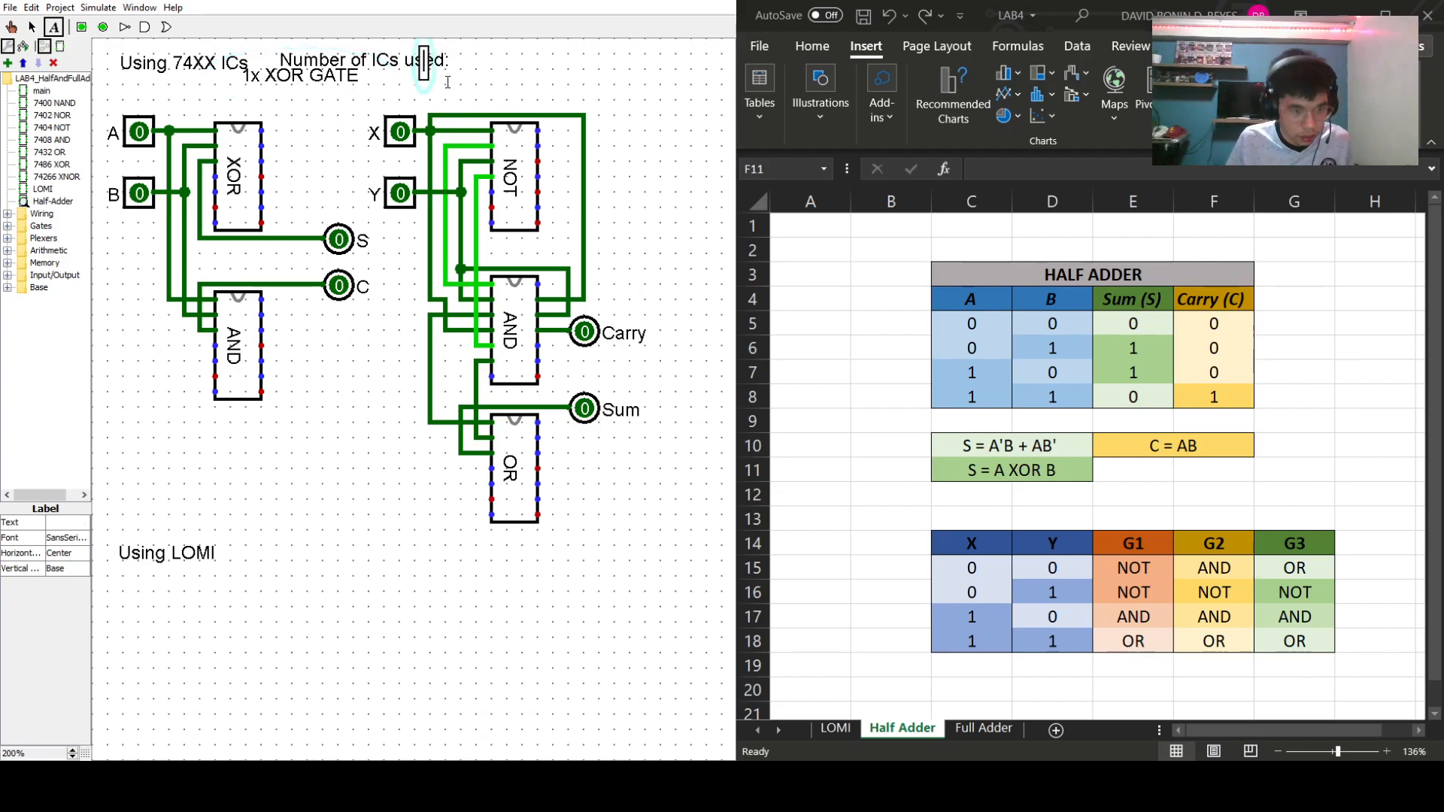
type("1x AN")
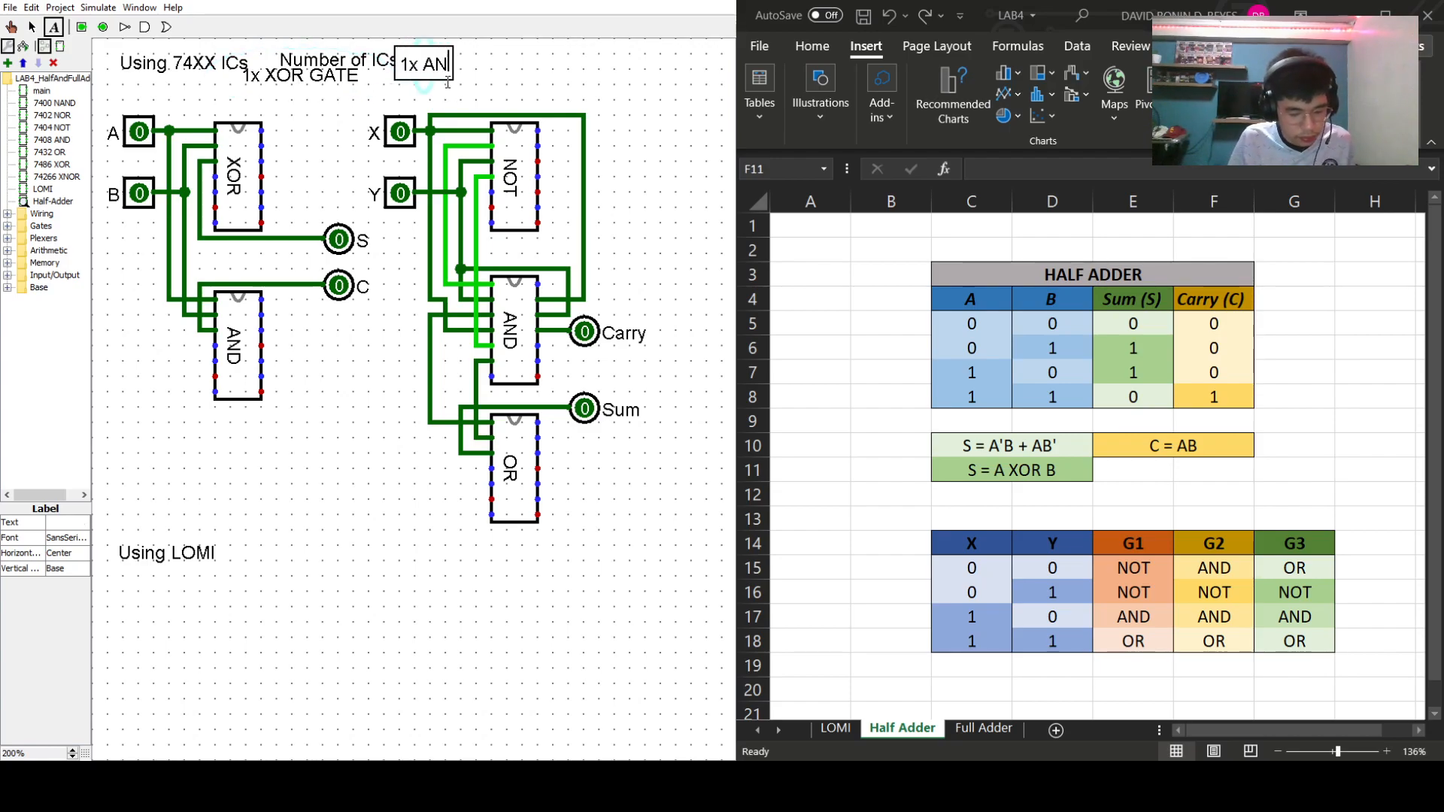
type("D GATE")
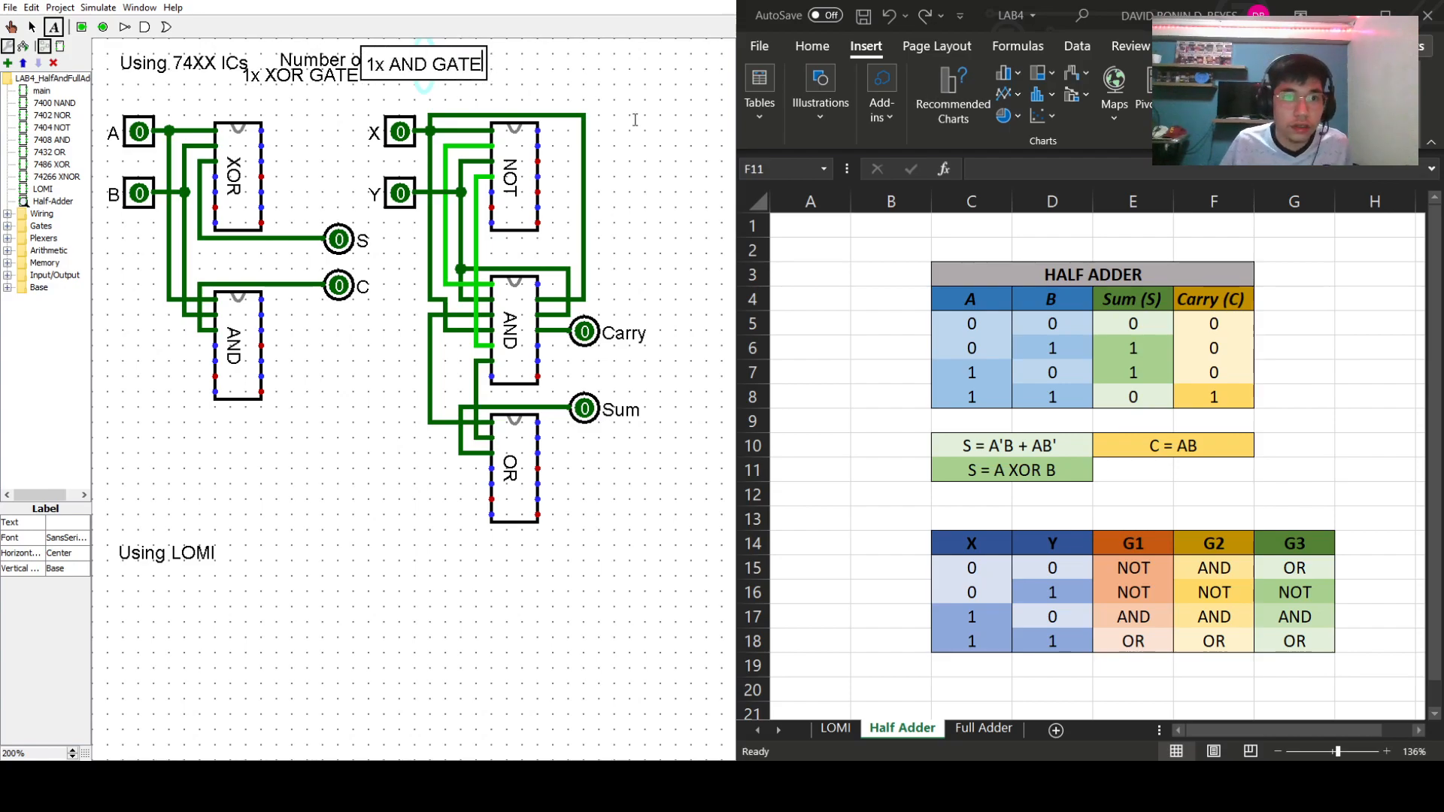
left_click(584, 48)
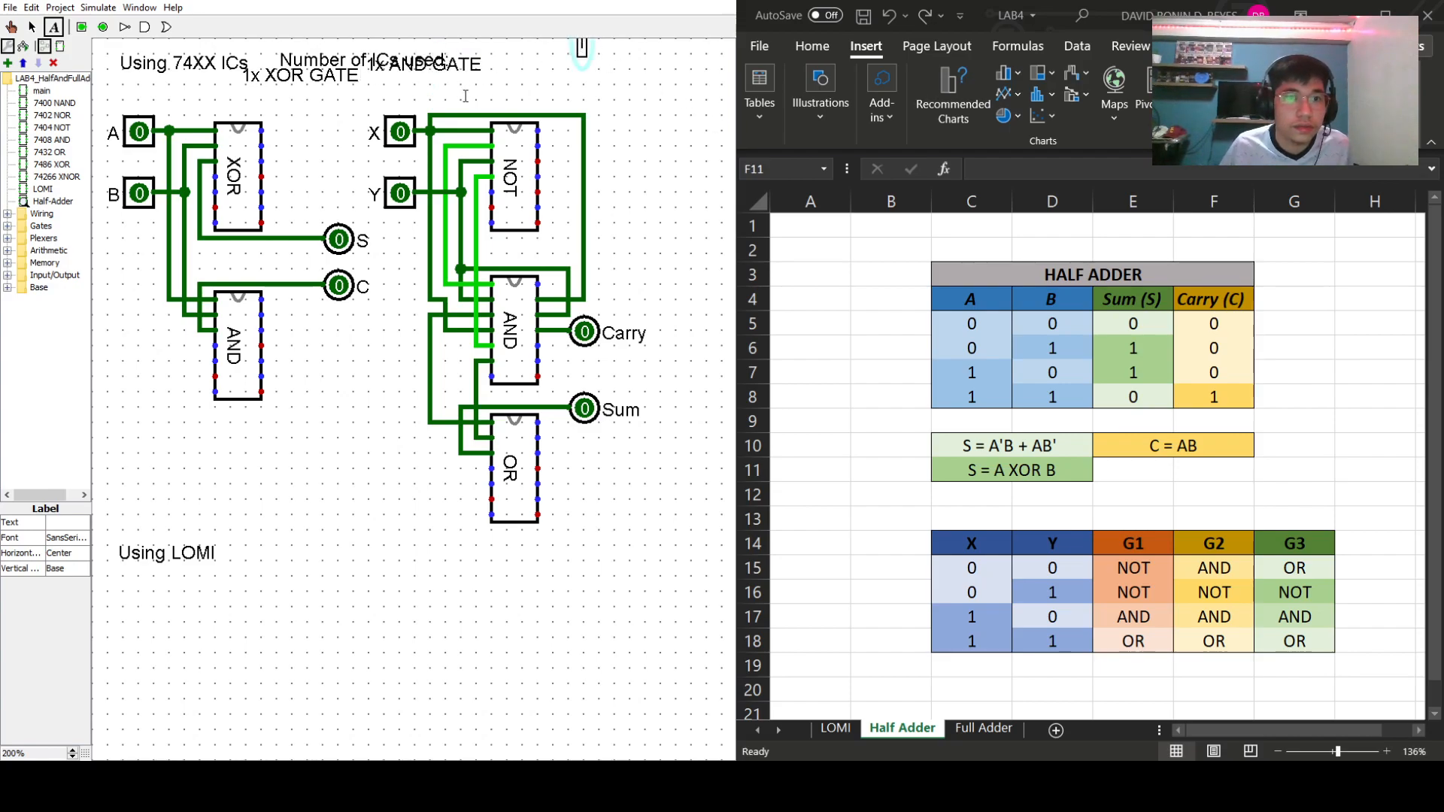
- Arrange the text in the heading row, stacking "1x XOR GATE" above "1x AND GATE" to the right of "Number of ICs used:"
left_click(598, 69)
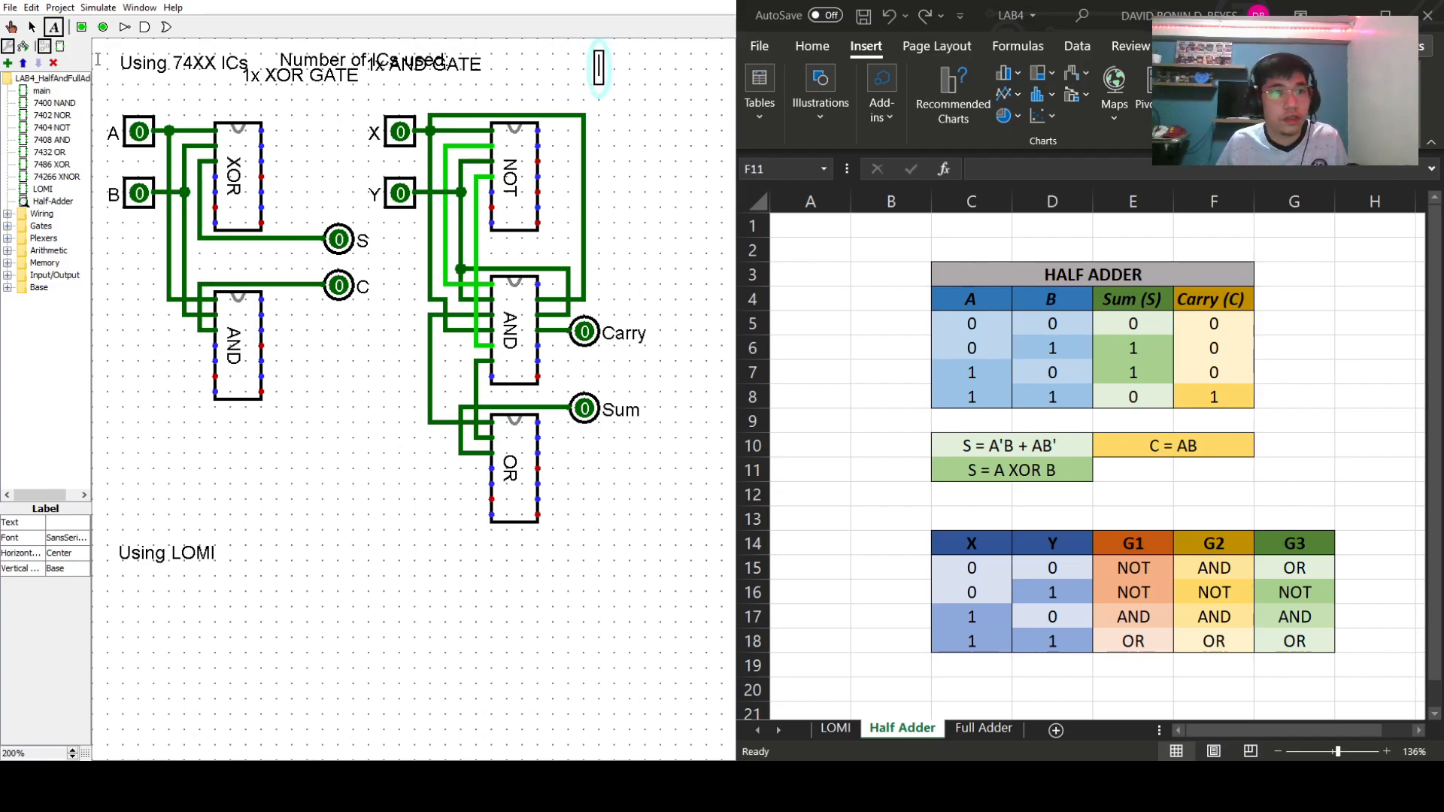
left_click(30, 29)
left_click_drag(283, 82, 531, 68)
left_click_drag(438, 64, 506, 88)
left_click(464, 81)
left_click_drag(592, 84, 553, 58)
left_click_drag(416, 82, 492, 82)
left_click(396, 70)
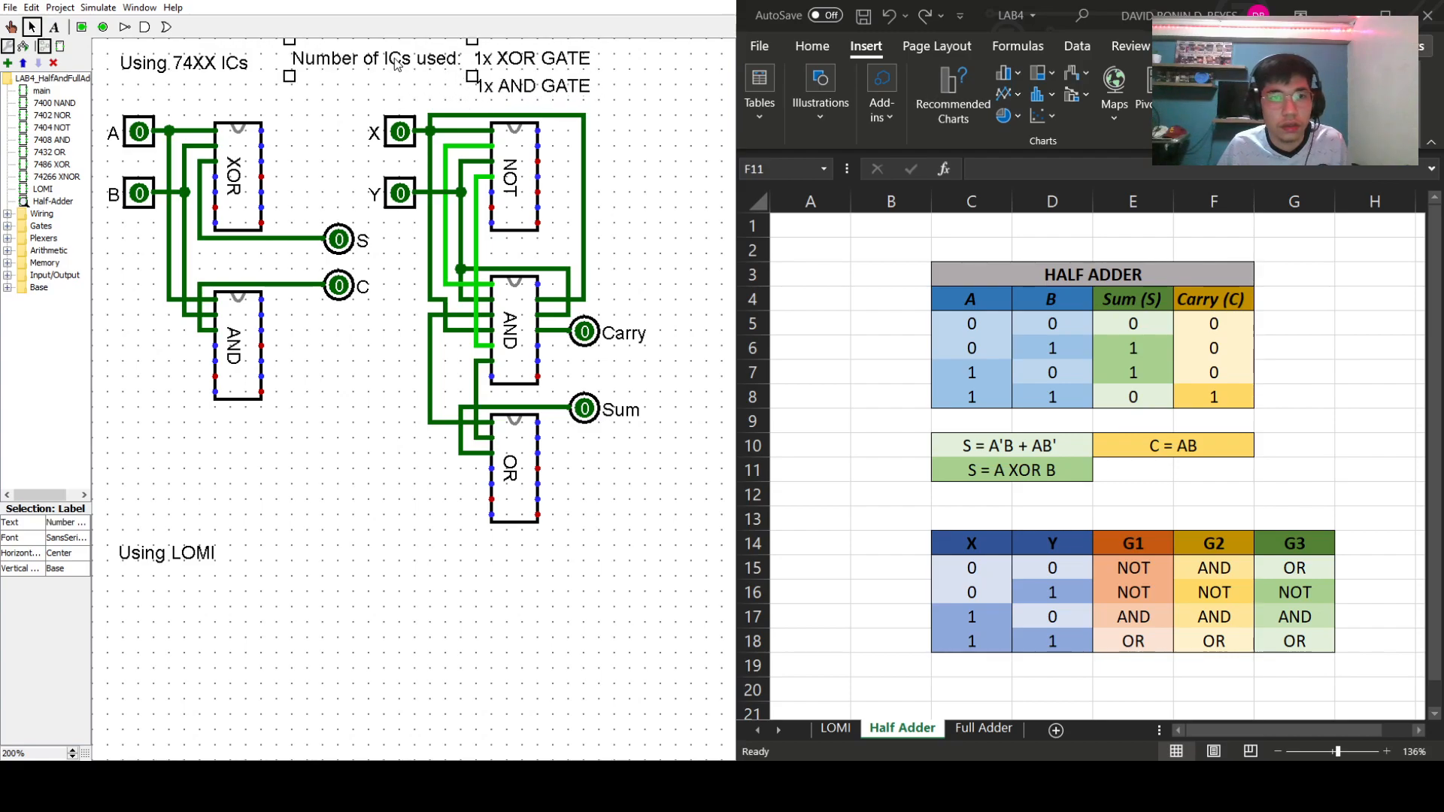
- Widen the explorer and attributes pane slightly so the attribute names and values have more room
left_click(72, 525)
double_click(71, 524)
left_click(80, 524)
left_click_drag(90, 489, 198, 489)
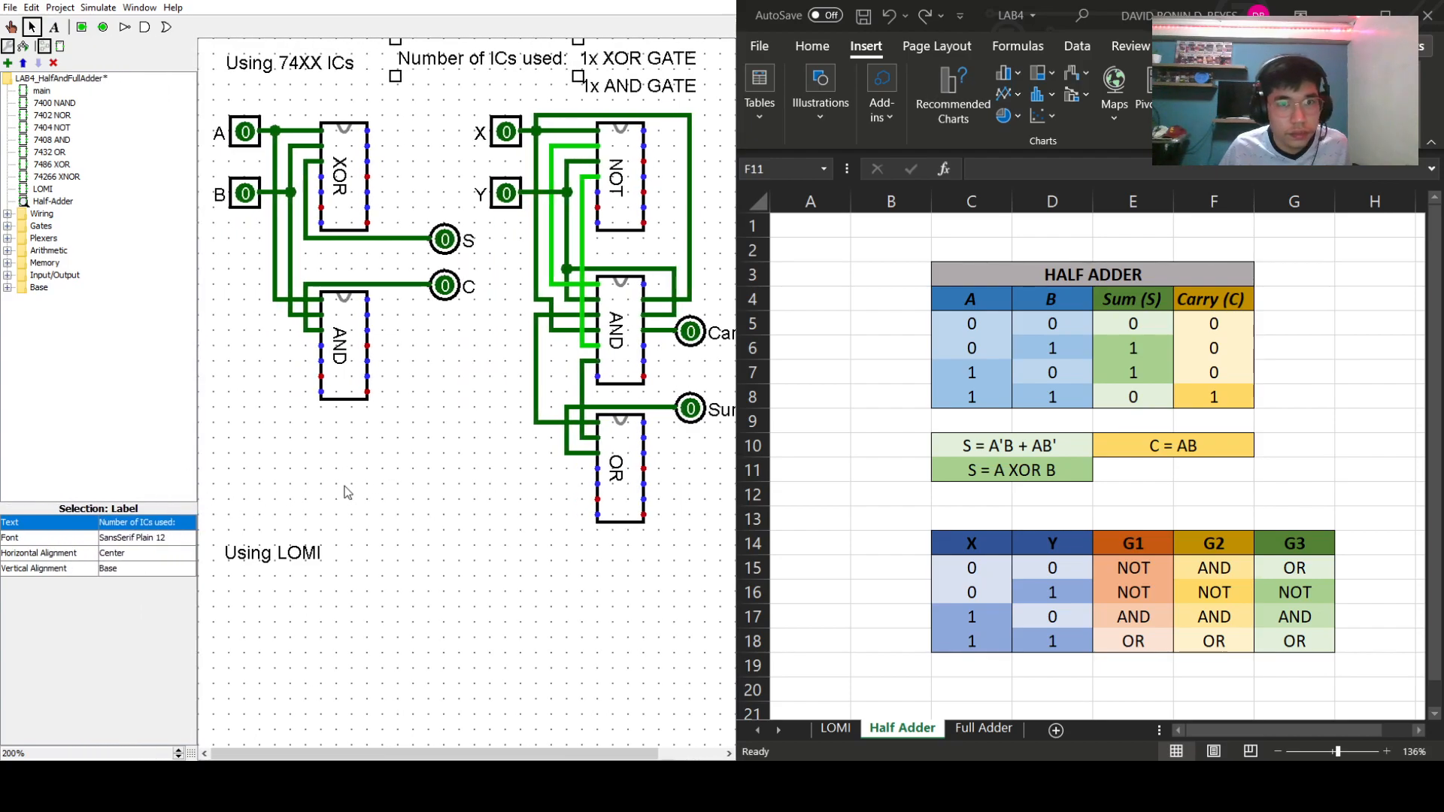
left_click(200, 441)
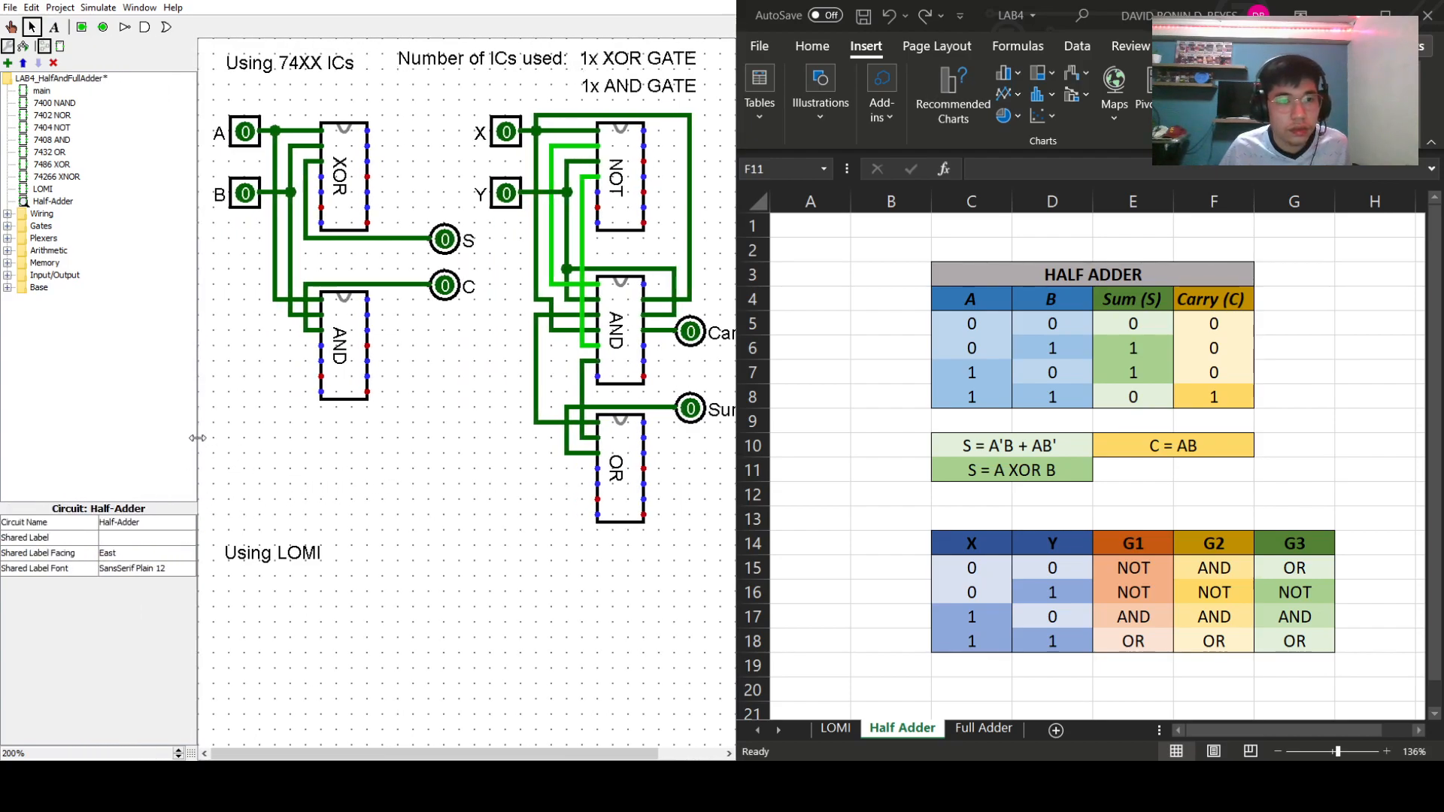
left_click_drag(197, 438, 139, 437)
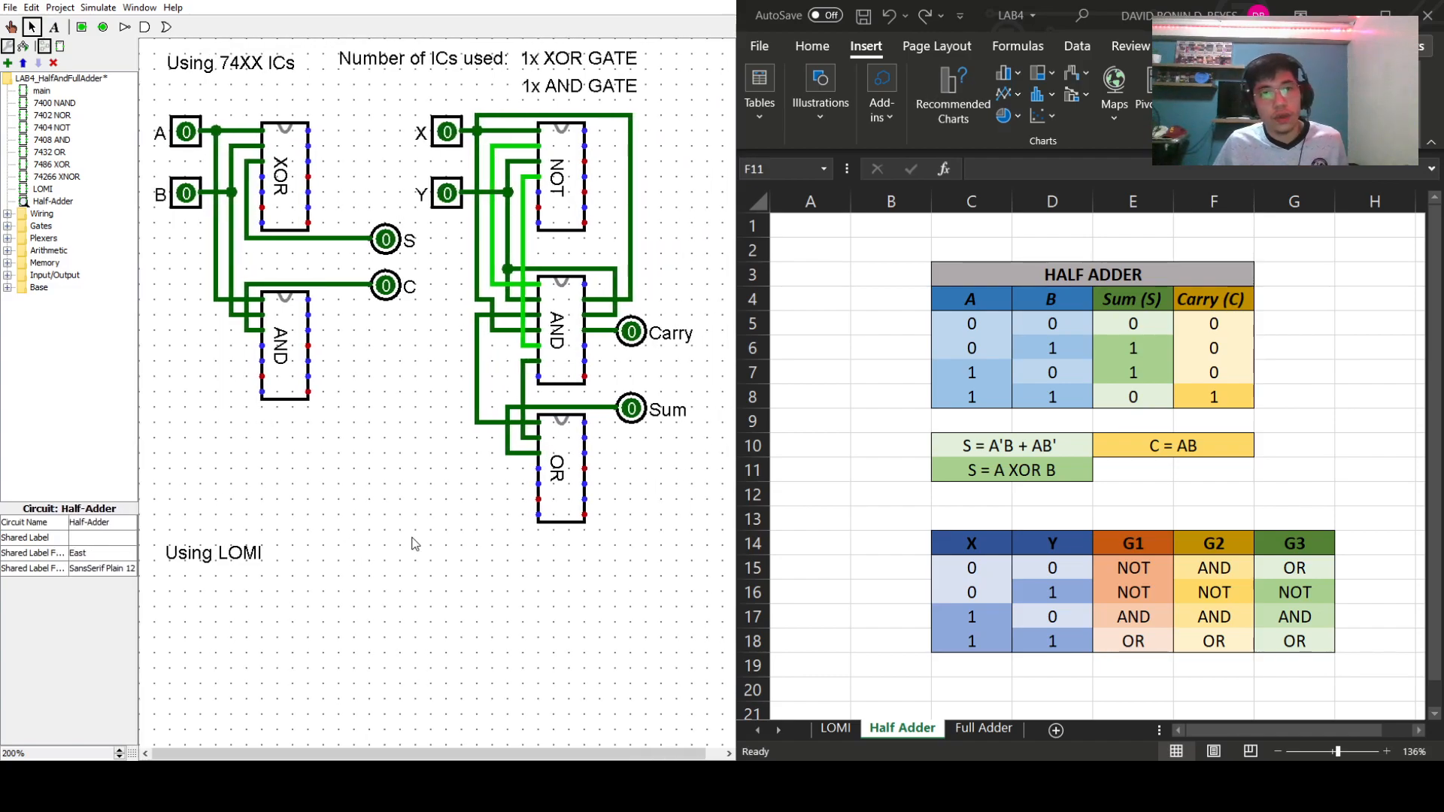
left_click_drag(150, 100, 421, 445)
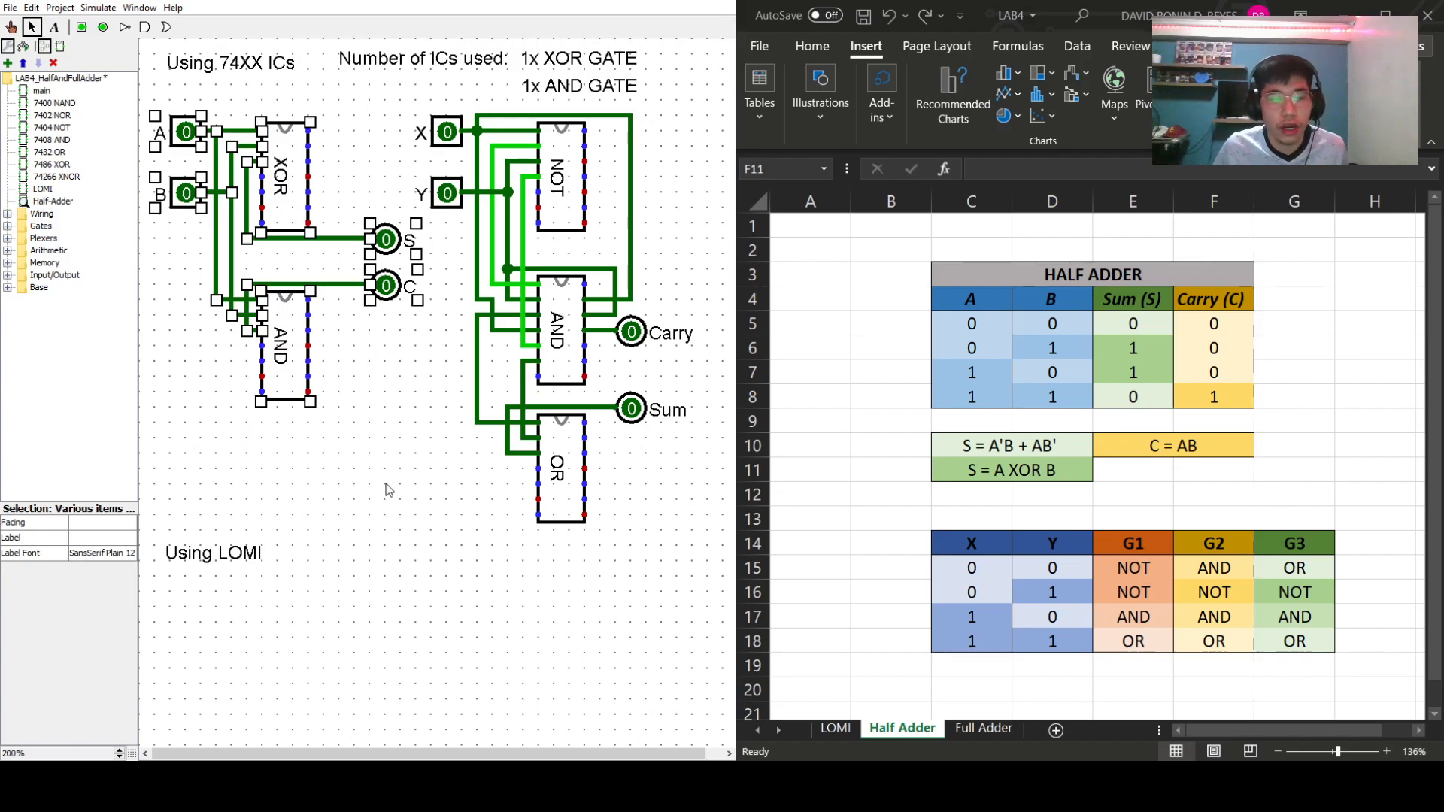
left_click(389, 419)
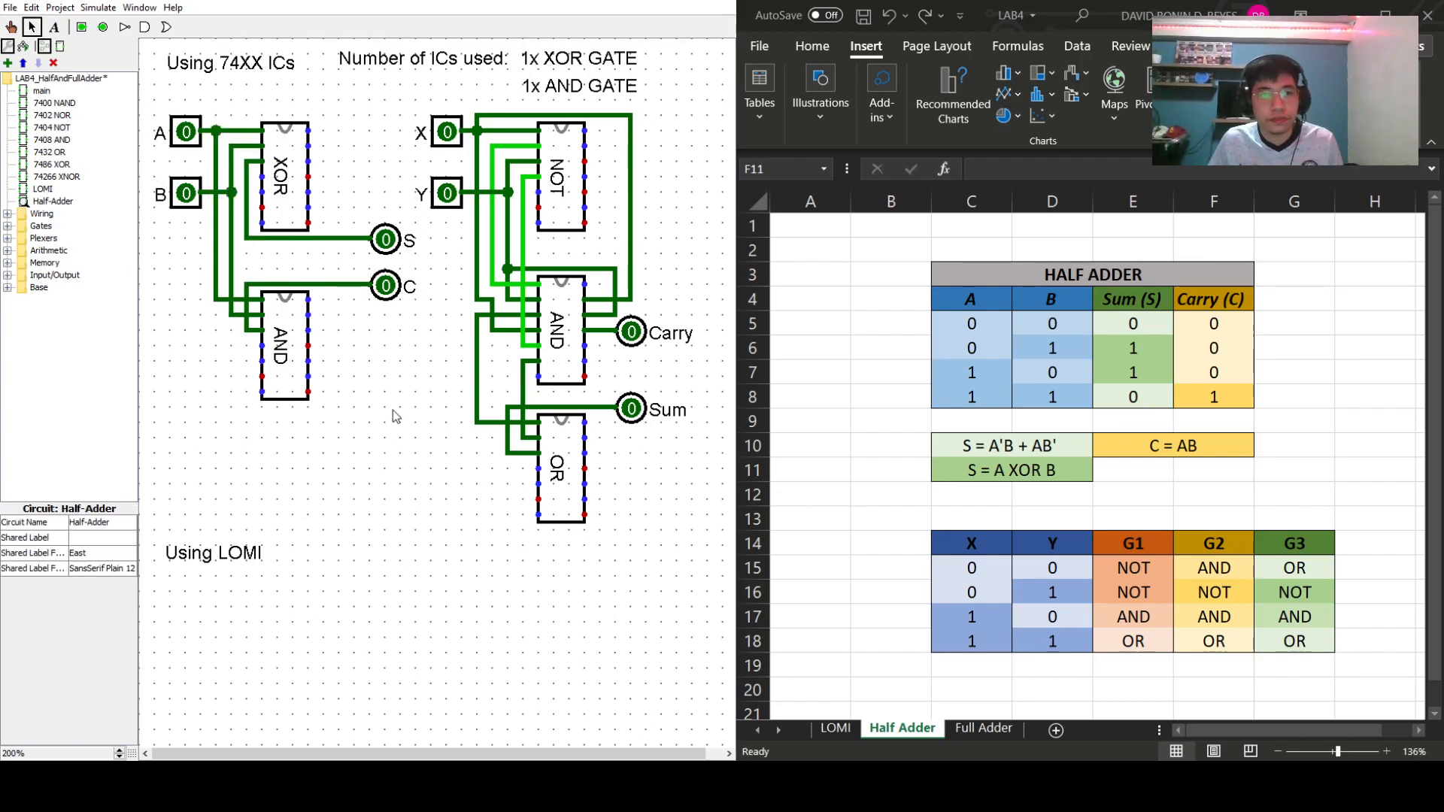
left_click_drag(416, 457, 133, 77)
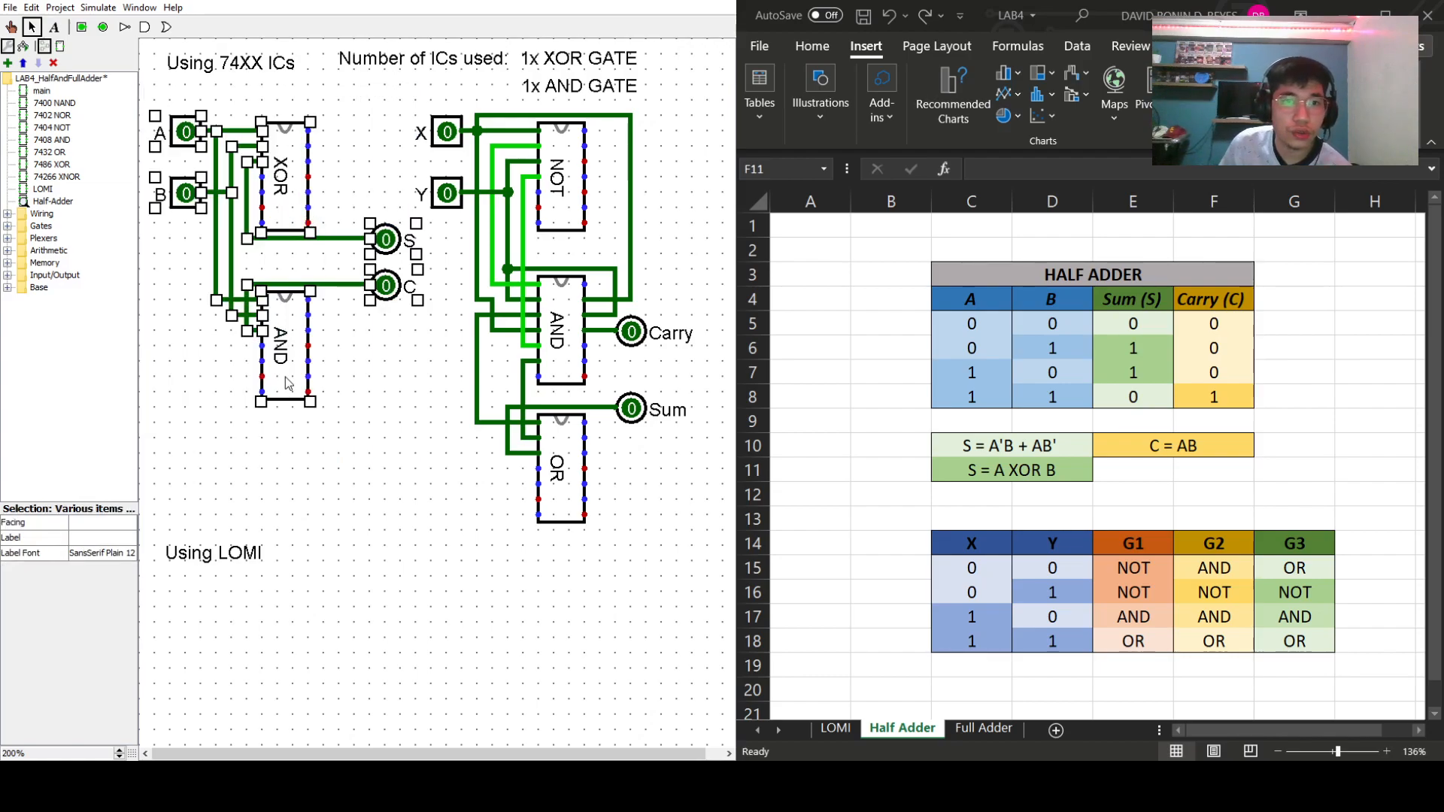
left_click(366, 512)
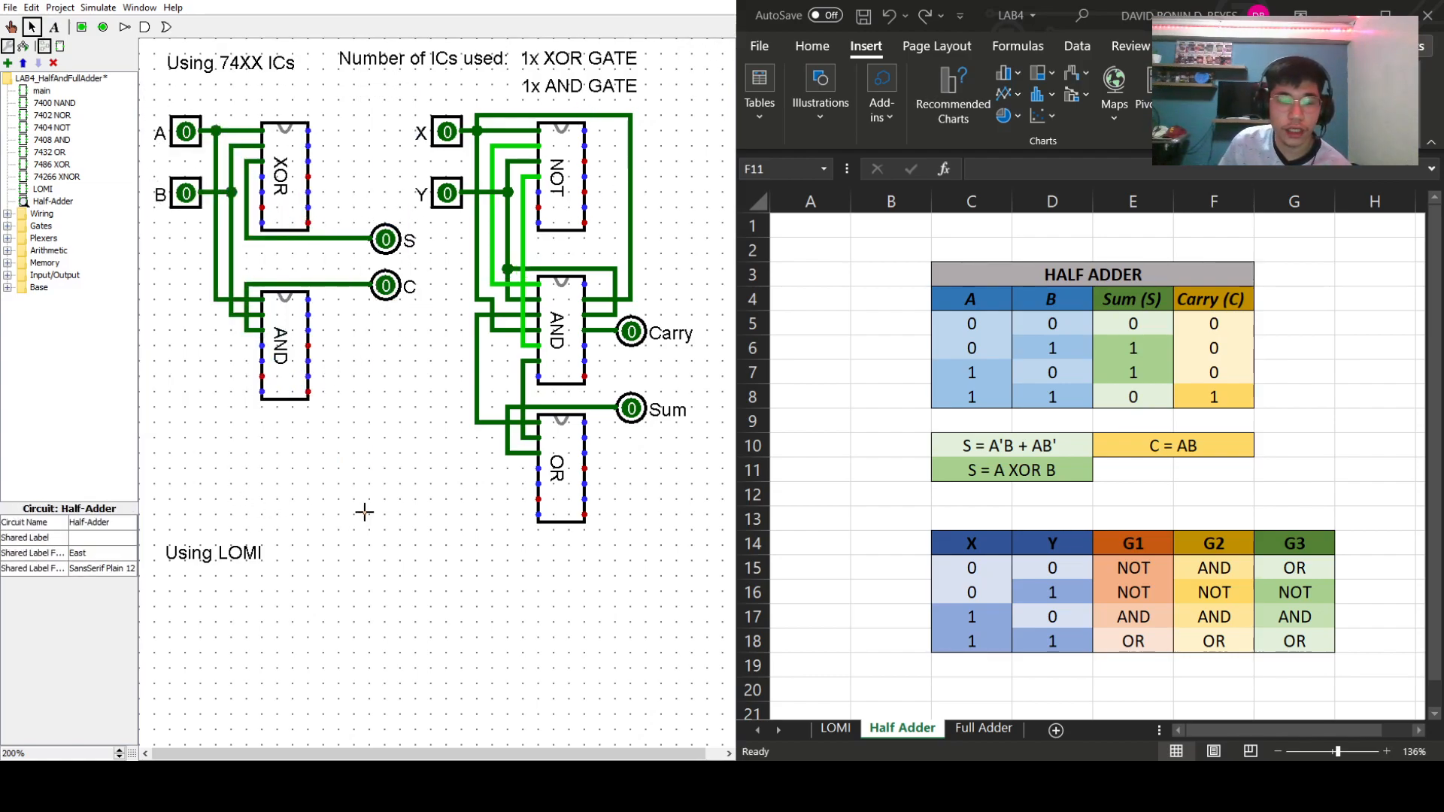
scroll(428, 586, "left", 1)
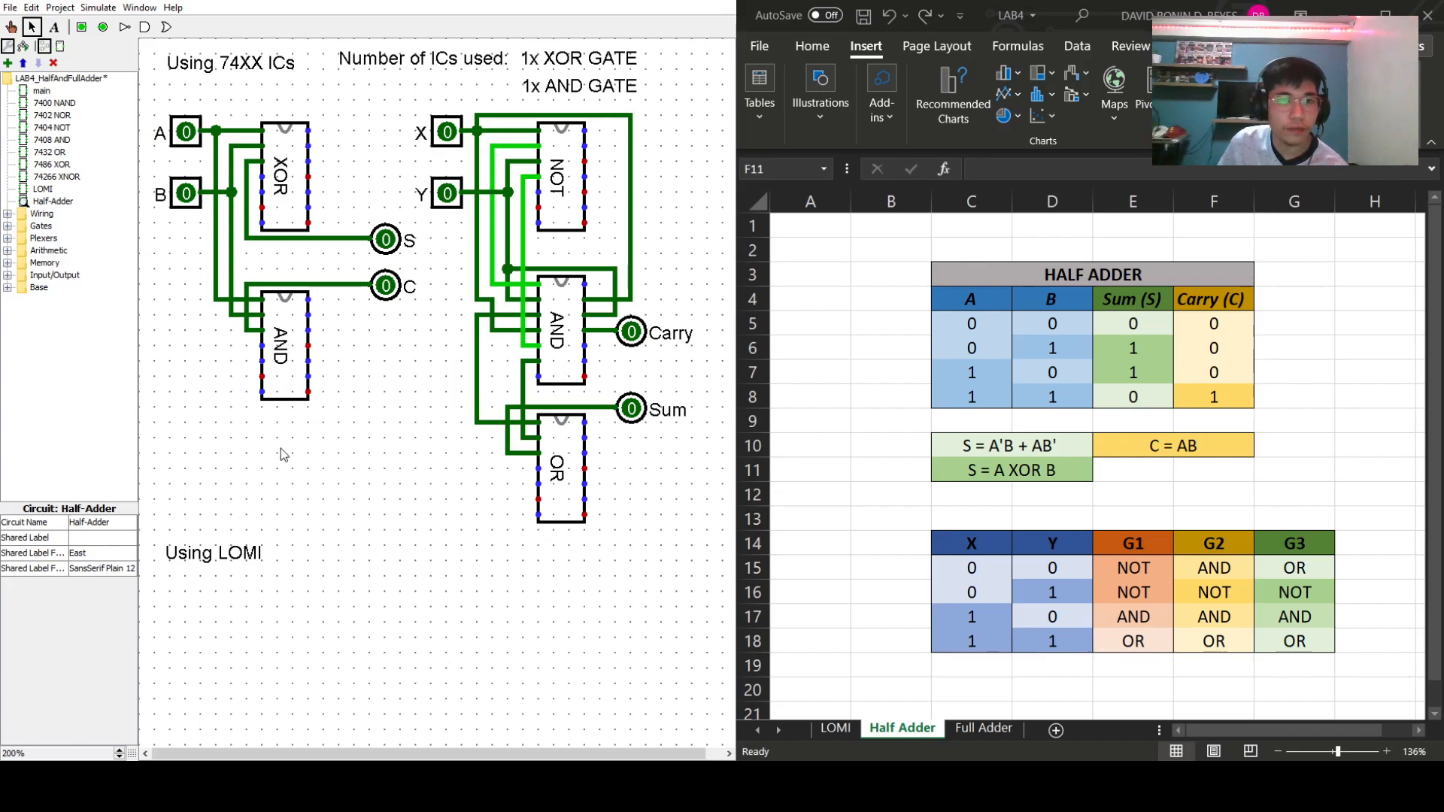
- Delete the whole NOT, AND and OR half adder and move the "Using LOMI" heading up closer to the remaining circuit
left_click_drag(706, 551, 405, 113)
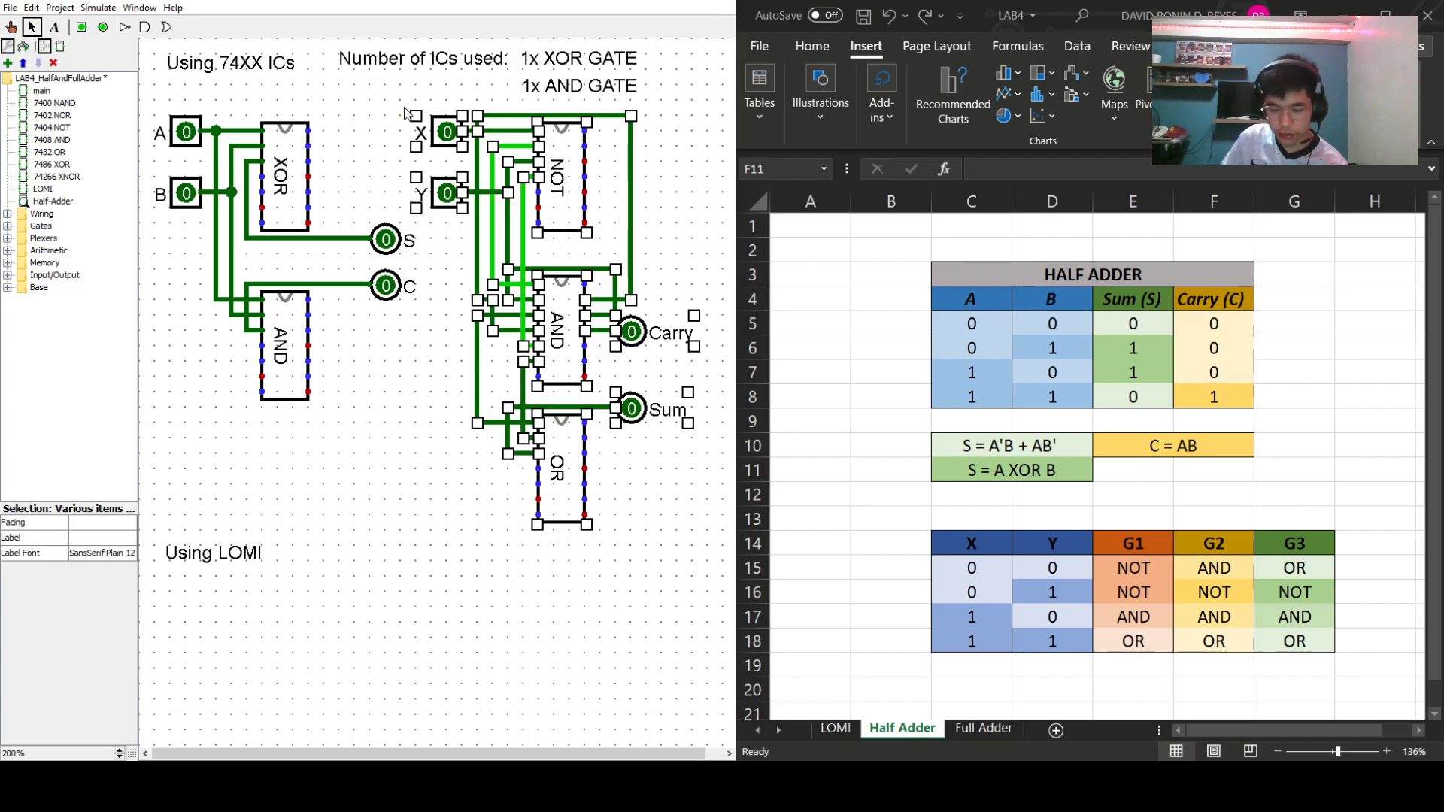
key("Delete")
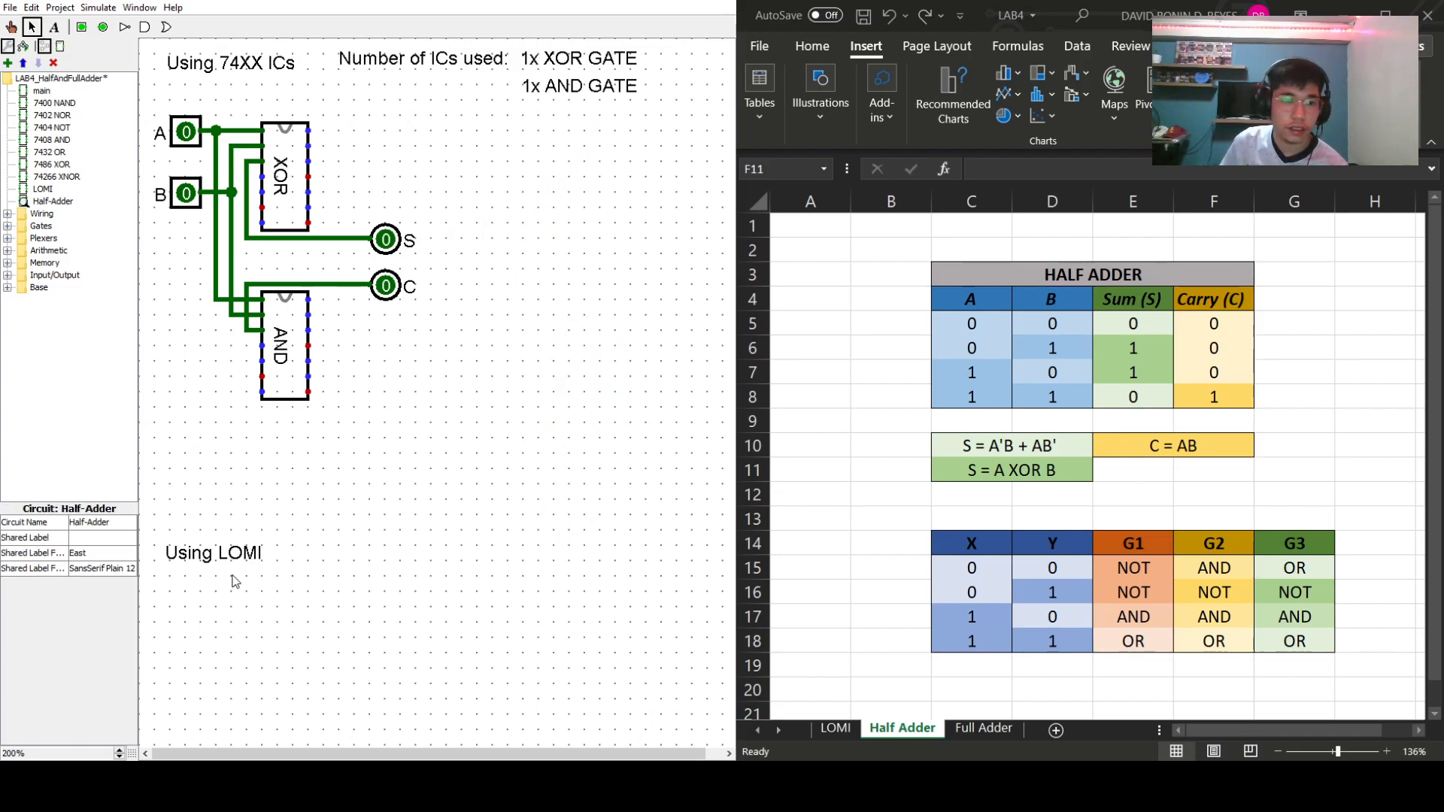
left_click(196, 539)
left_click_drag(197, 539, 197, 437)
left_click(403, 504)
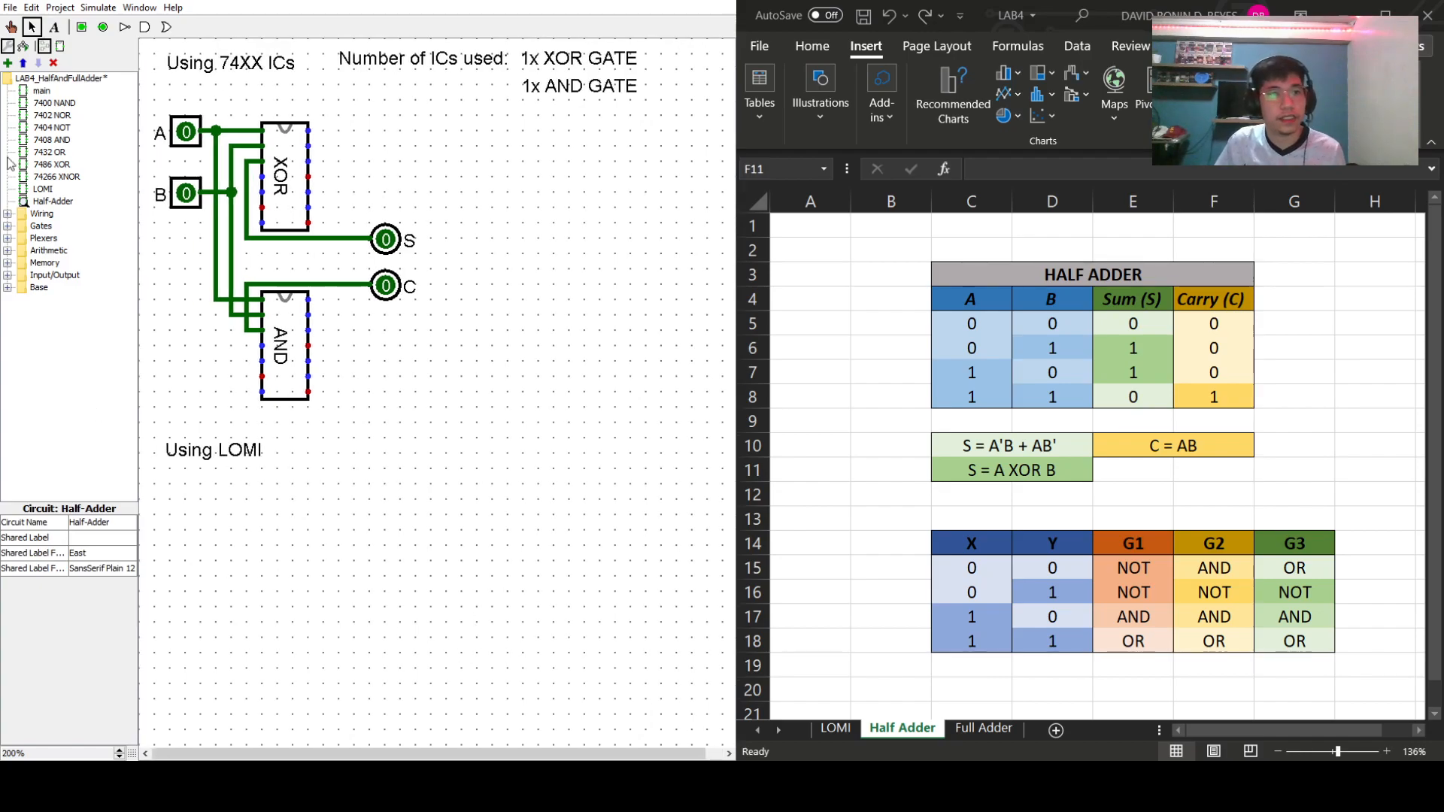
- Place an input pin below the "Using LOMI" heading, label it A1 and align it with the A and B pins above
left_click(82, 27)
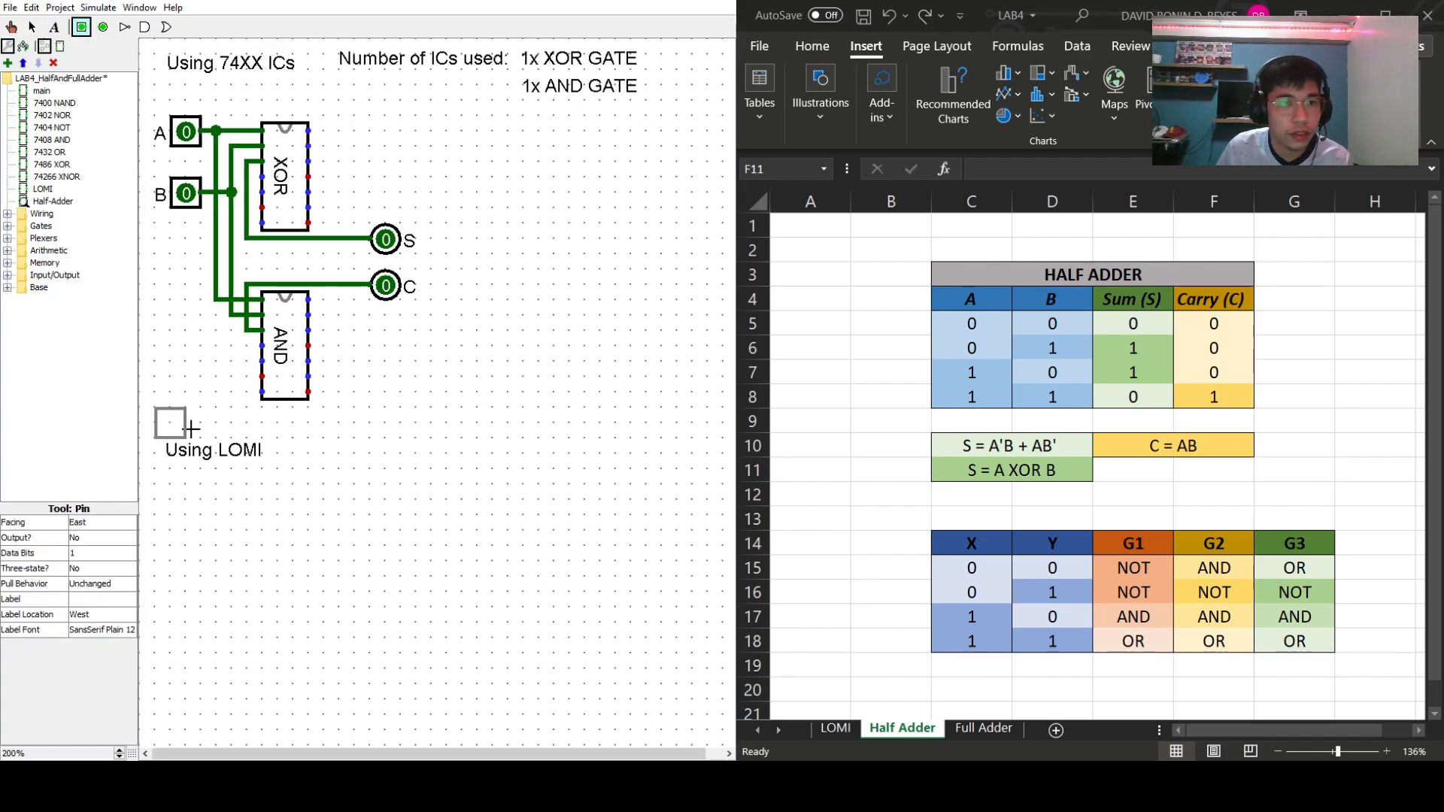
left_click(191, 500)
left_click(84, 596)
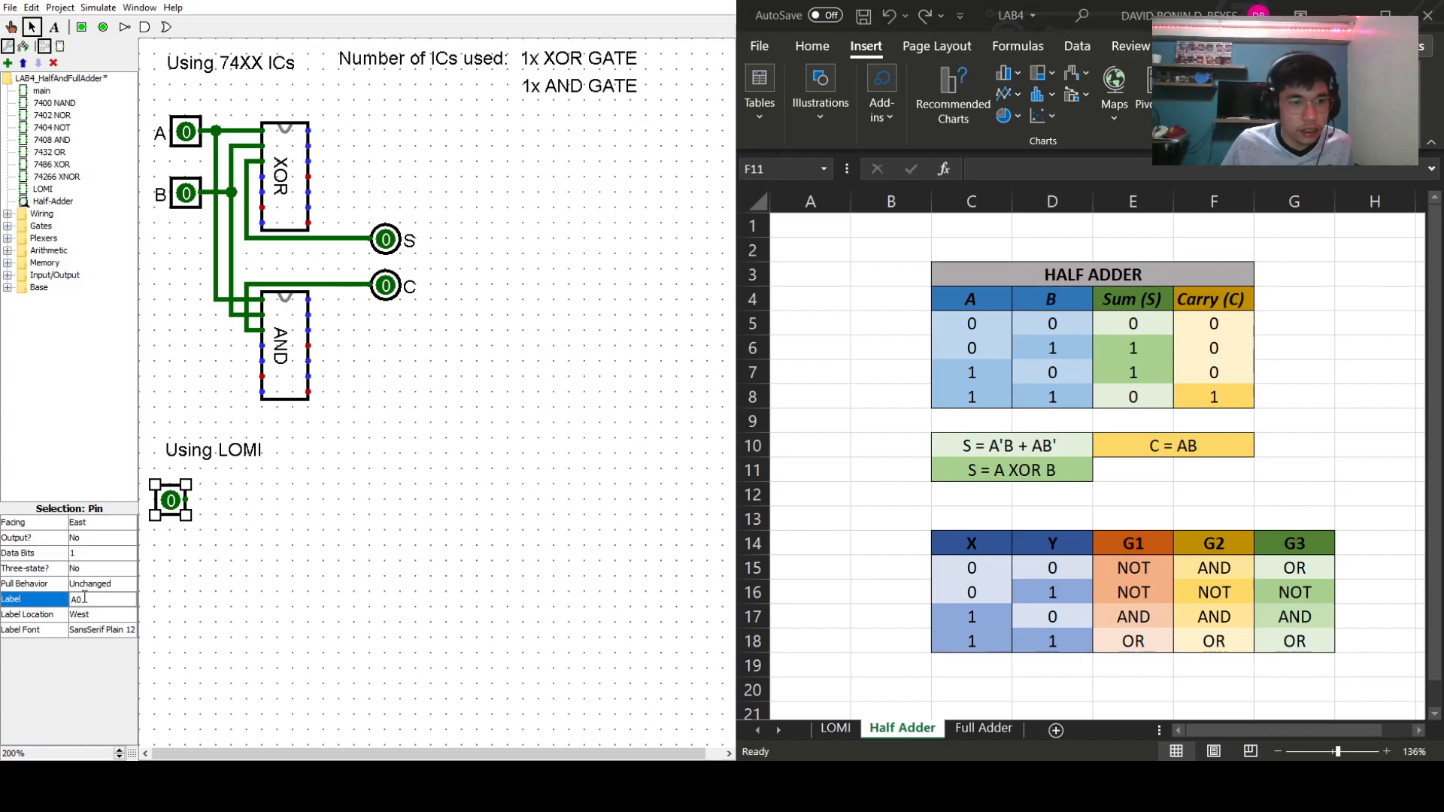
type("A1")
key("Return")
left_click(422, 493)
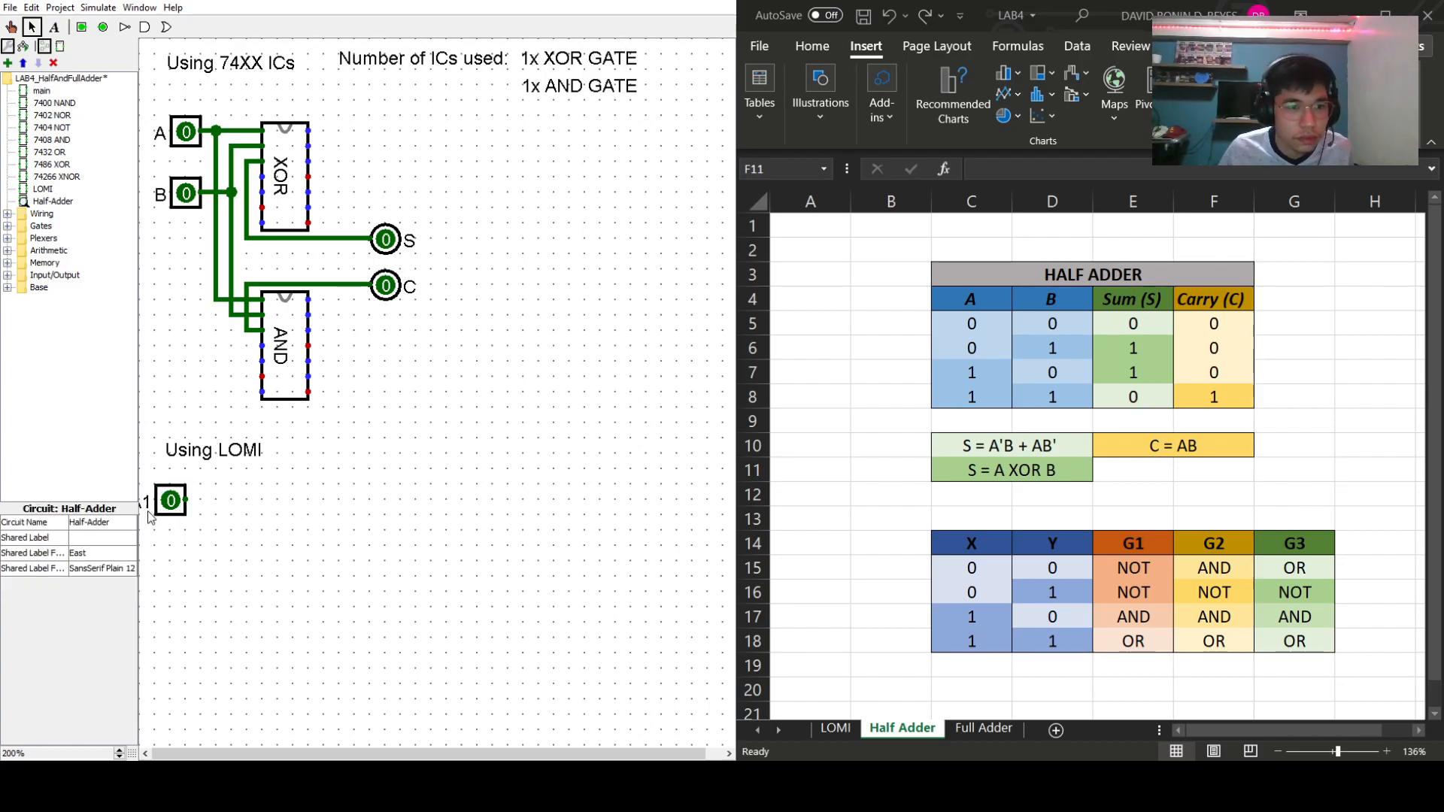
left_click_drag(170, 501, 186, 502)
left_click(399, 450)
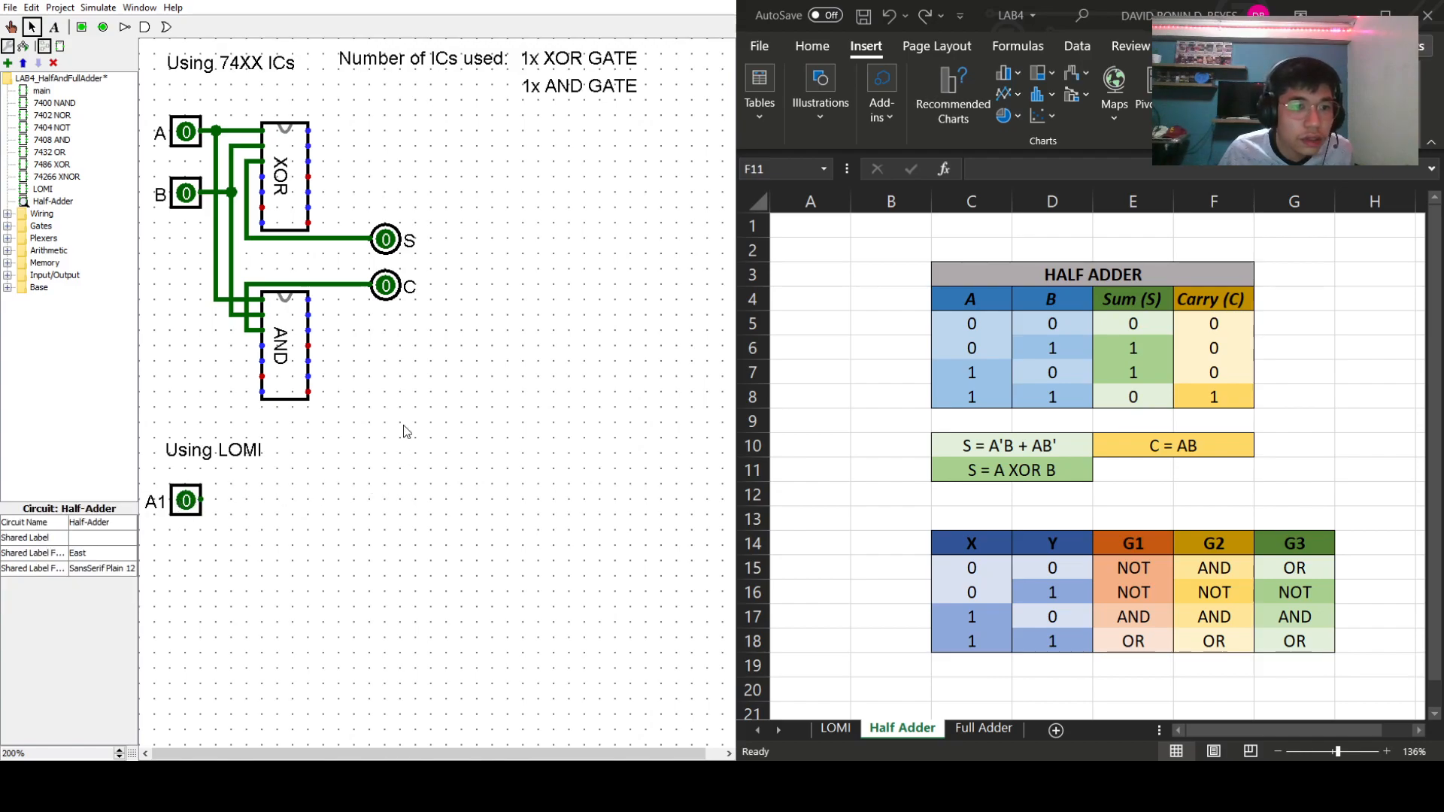
- Place a second input pin directly below A1 and label it B1
left_click(82, 27)
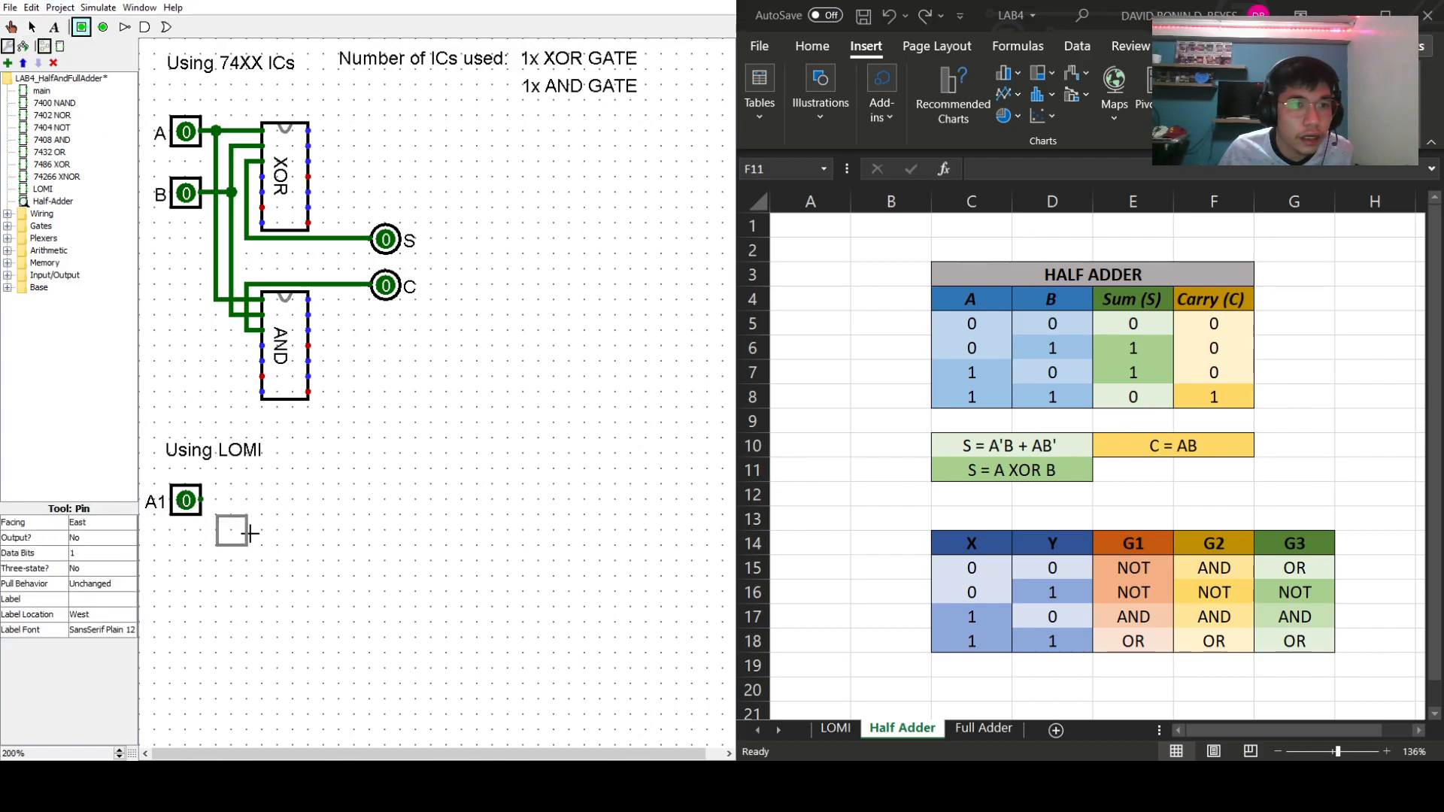
left_click(195, 565)
left_click(89, 599)
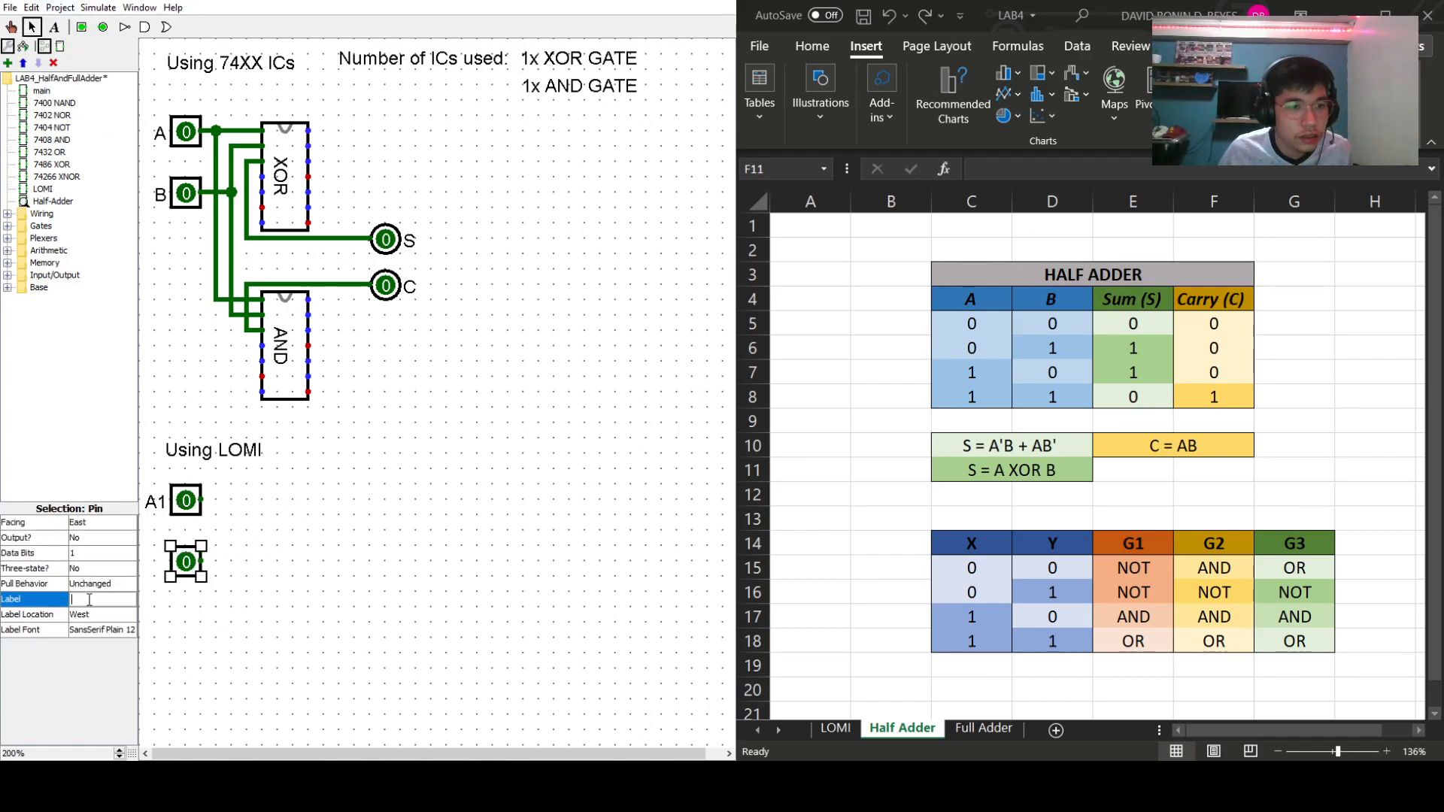
key("Return")
left_click(440, 557)
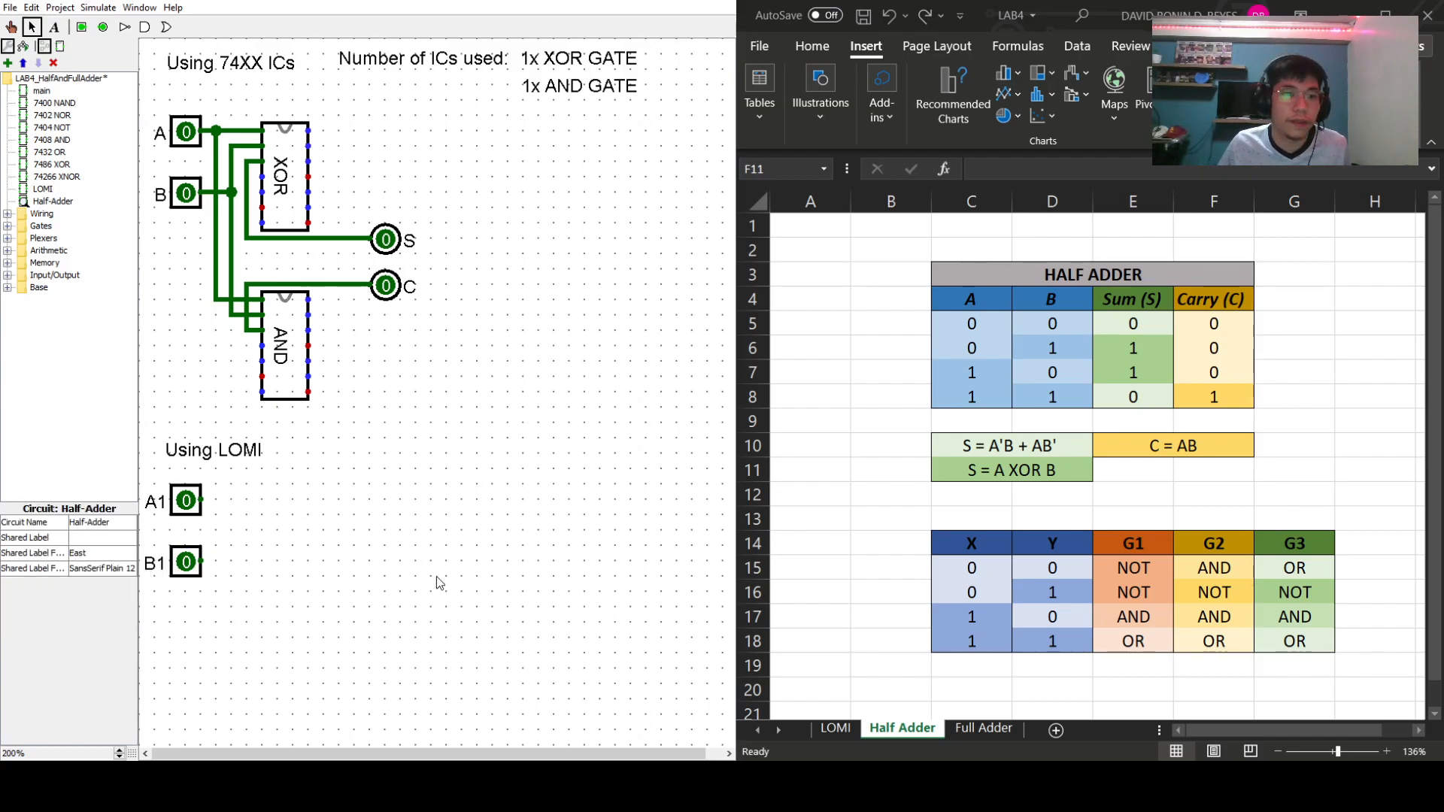
- Place a LOMI IC beside the A1 and B1 pins and shift all three down to leave space under the heading
left_click(34, 189)
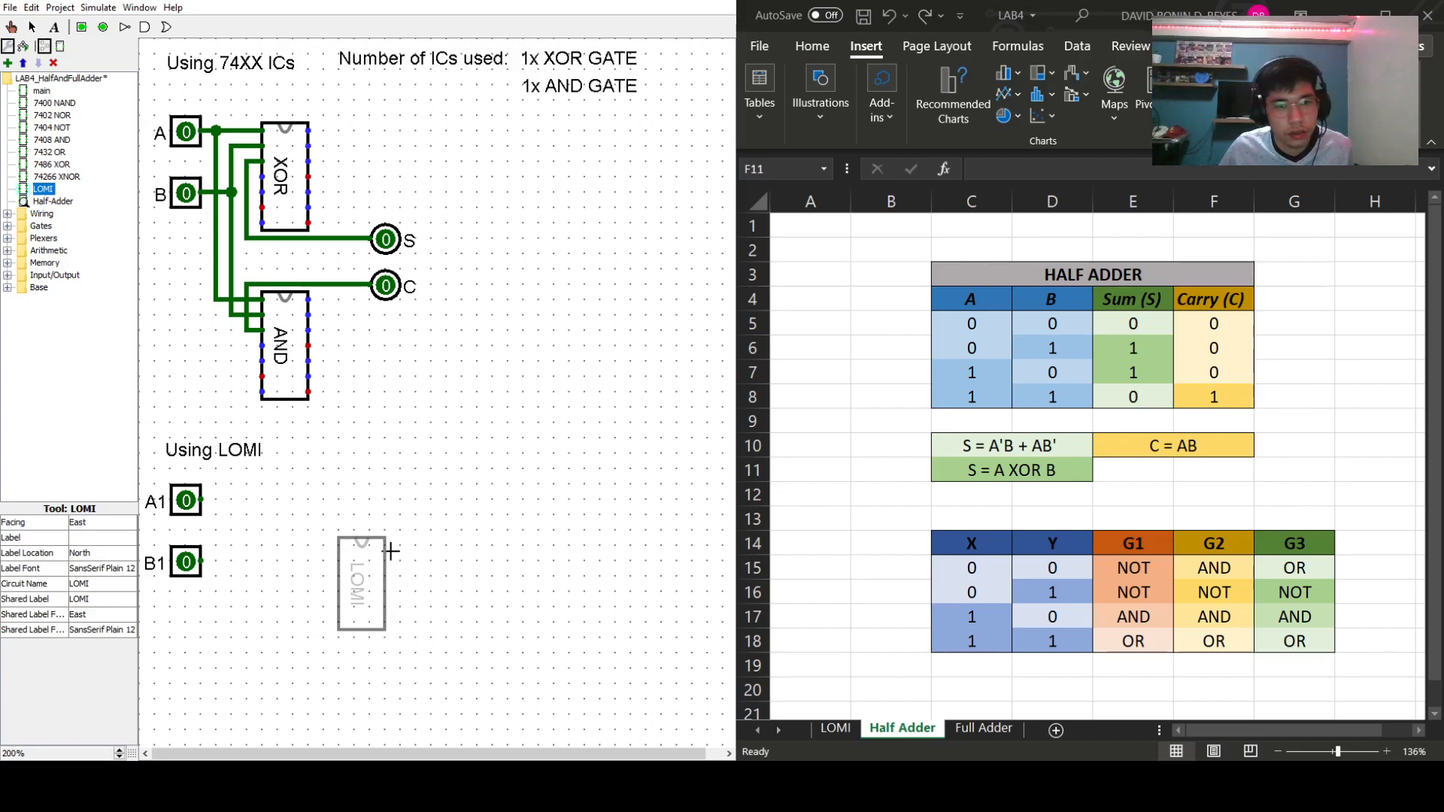
left_click(395, 493)
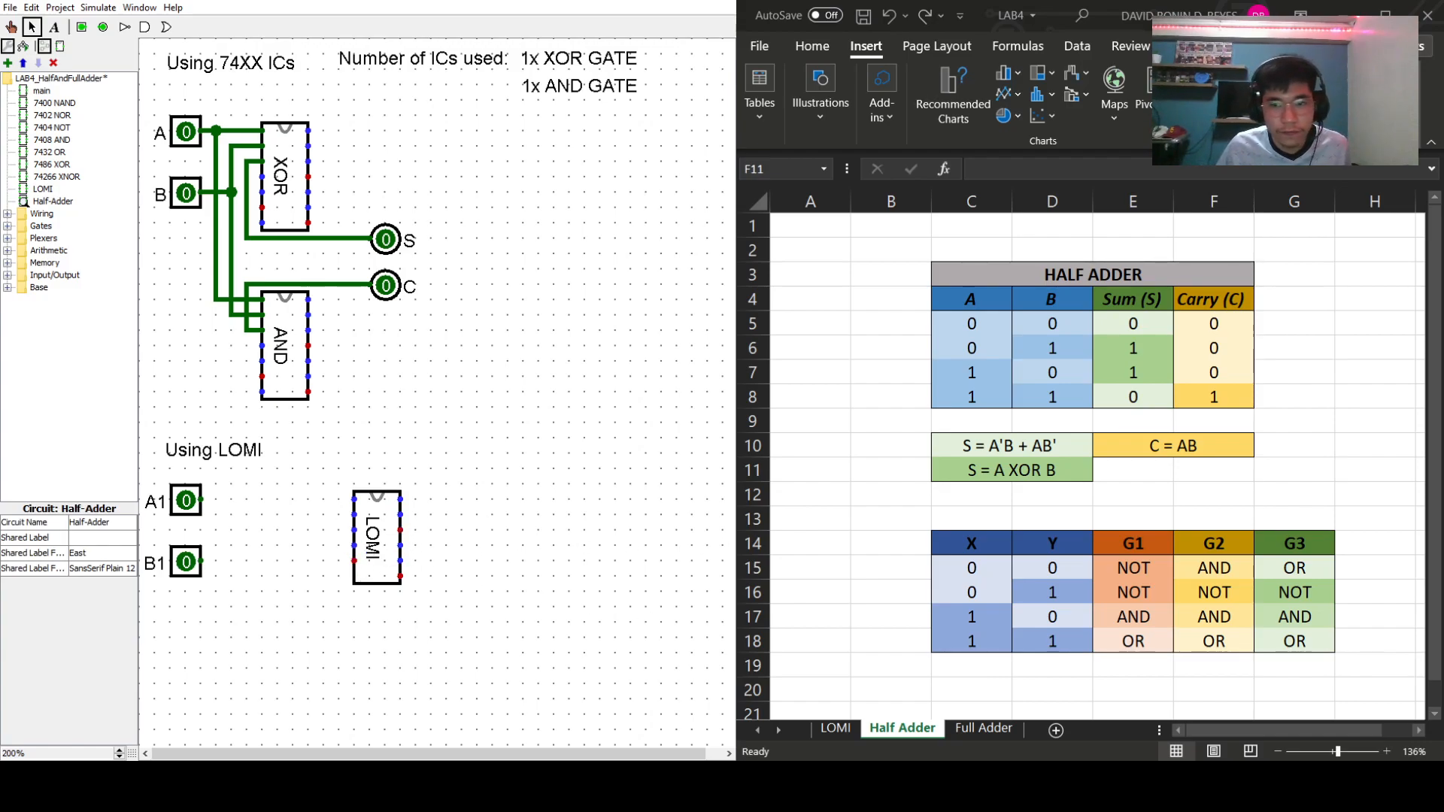
left_click_drag(186, 571, 186, 634)
left_click_drag(182, 508, 184, 562)
left_click(229, 494)
left_click_drag(391, 515, 389, 566)
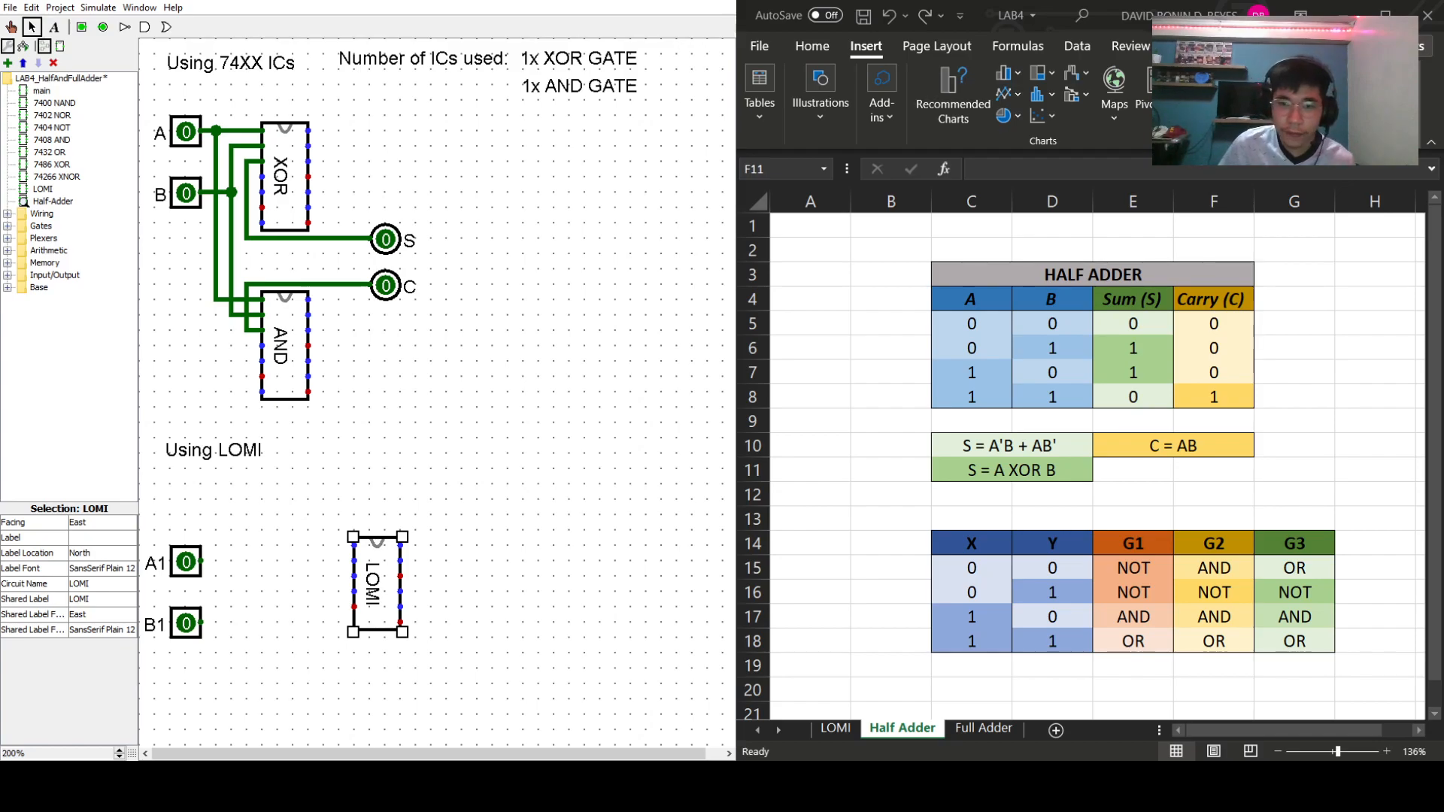
- Switch to the LOMI worksheet in Excel and examine the operation modes listed for each XY combination
left_click(834, 729)
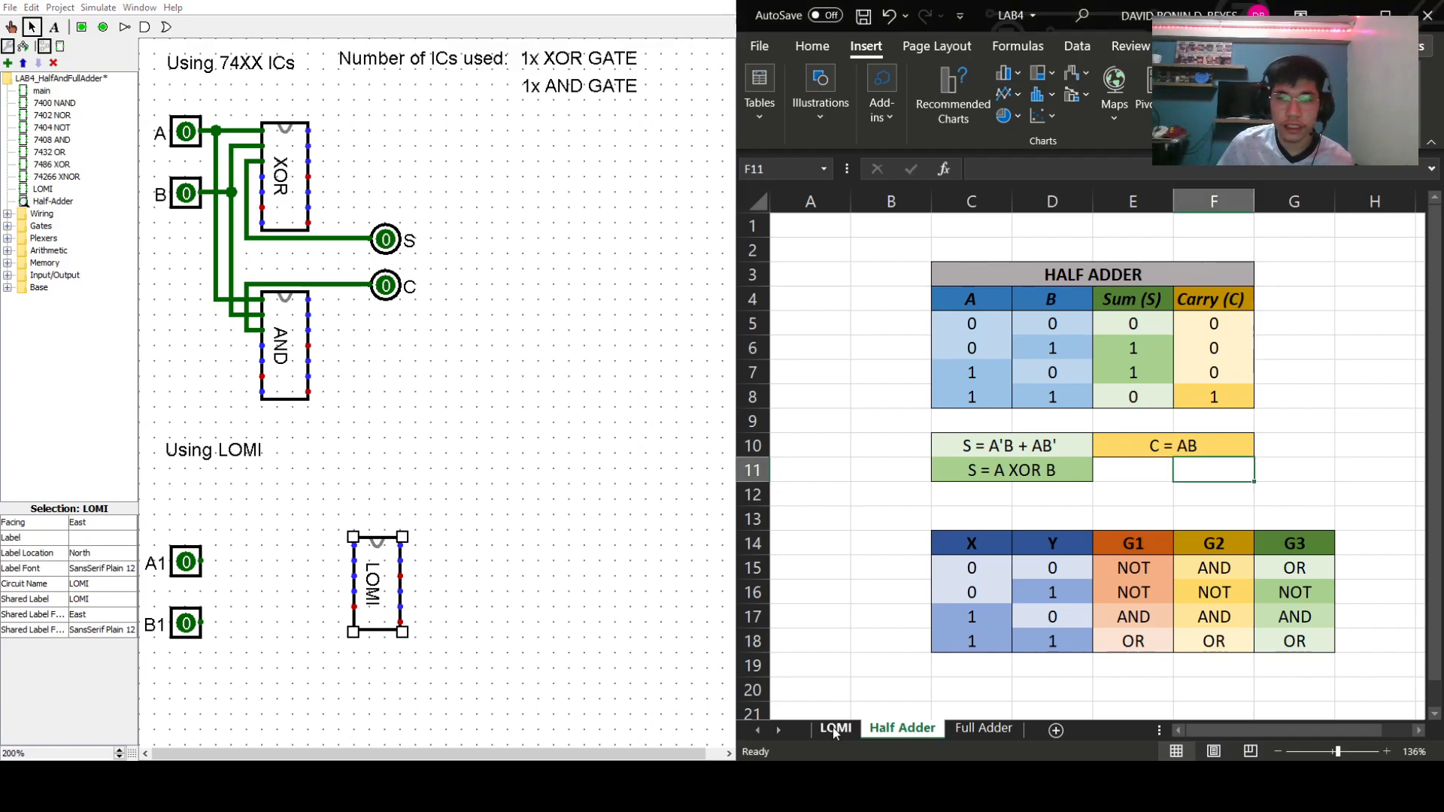
left_click(836, 730)
mouse_move(1329, 731)
left_mouse_down()
mouse_move(1204, 730)
mouse_move(1329, 736)
mouse_move(1304, 737)
left_mouse_up()
left_click(805, 329)
scroll(1286, 739, "down", 2)
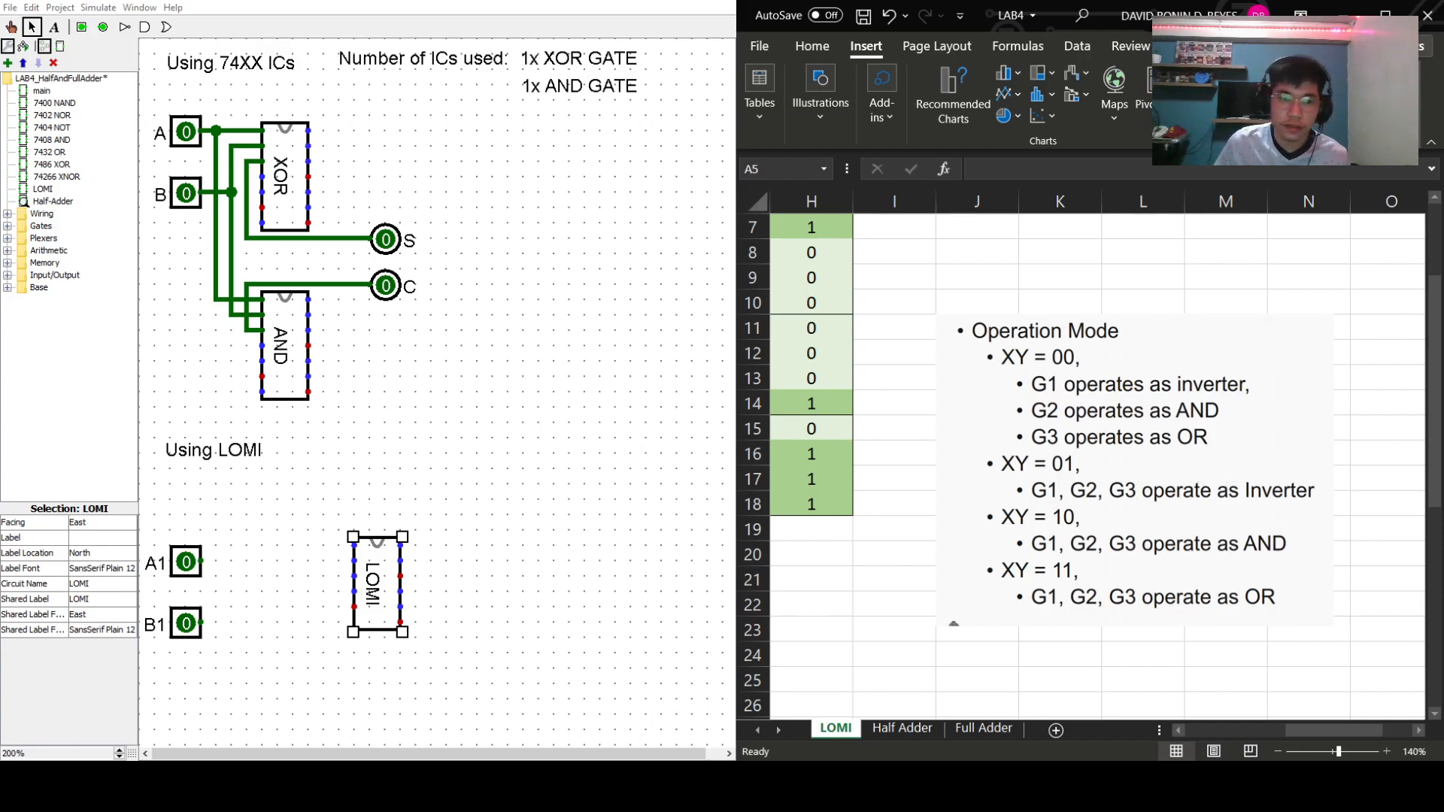
- Back in Logisim, place a Ground component between the "Using LOMI" heading and the LOMI IC and set its facing to North
left_click(509, 518)
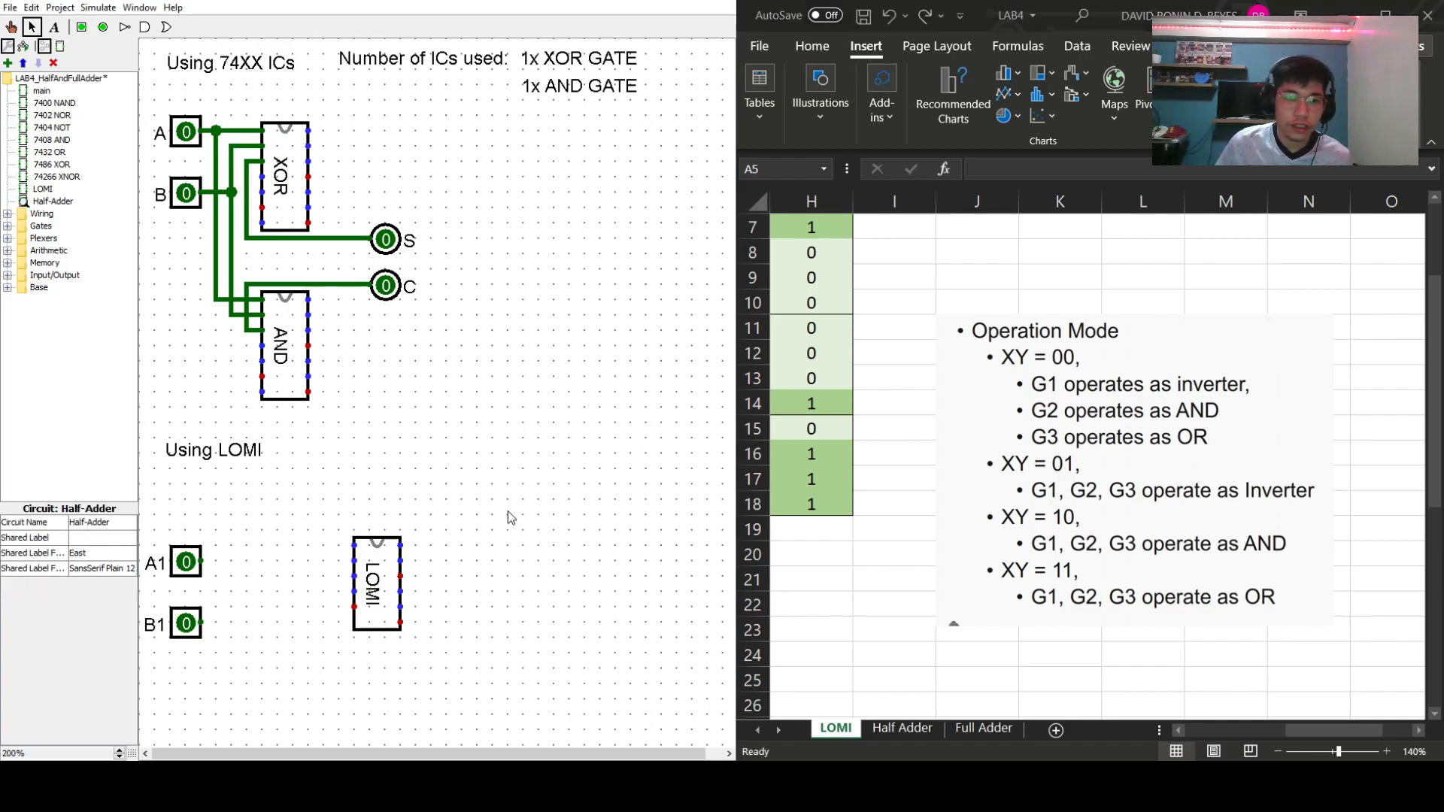
left_click(8, 215)
left_click(42, 324)
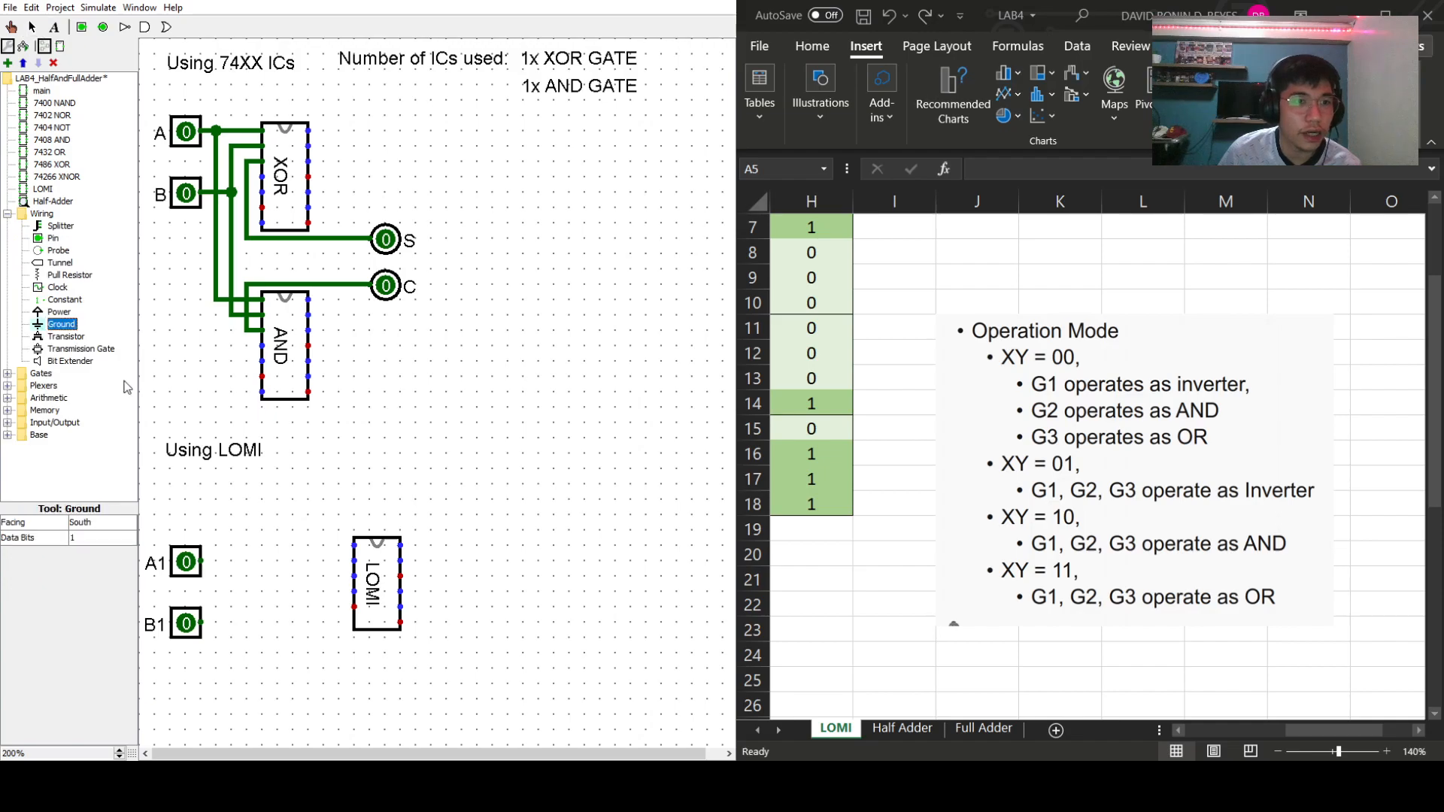
left_click(292, 486)
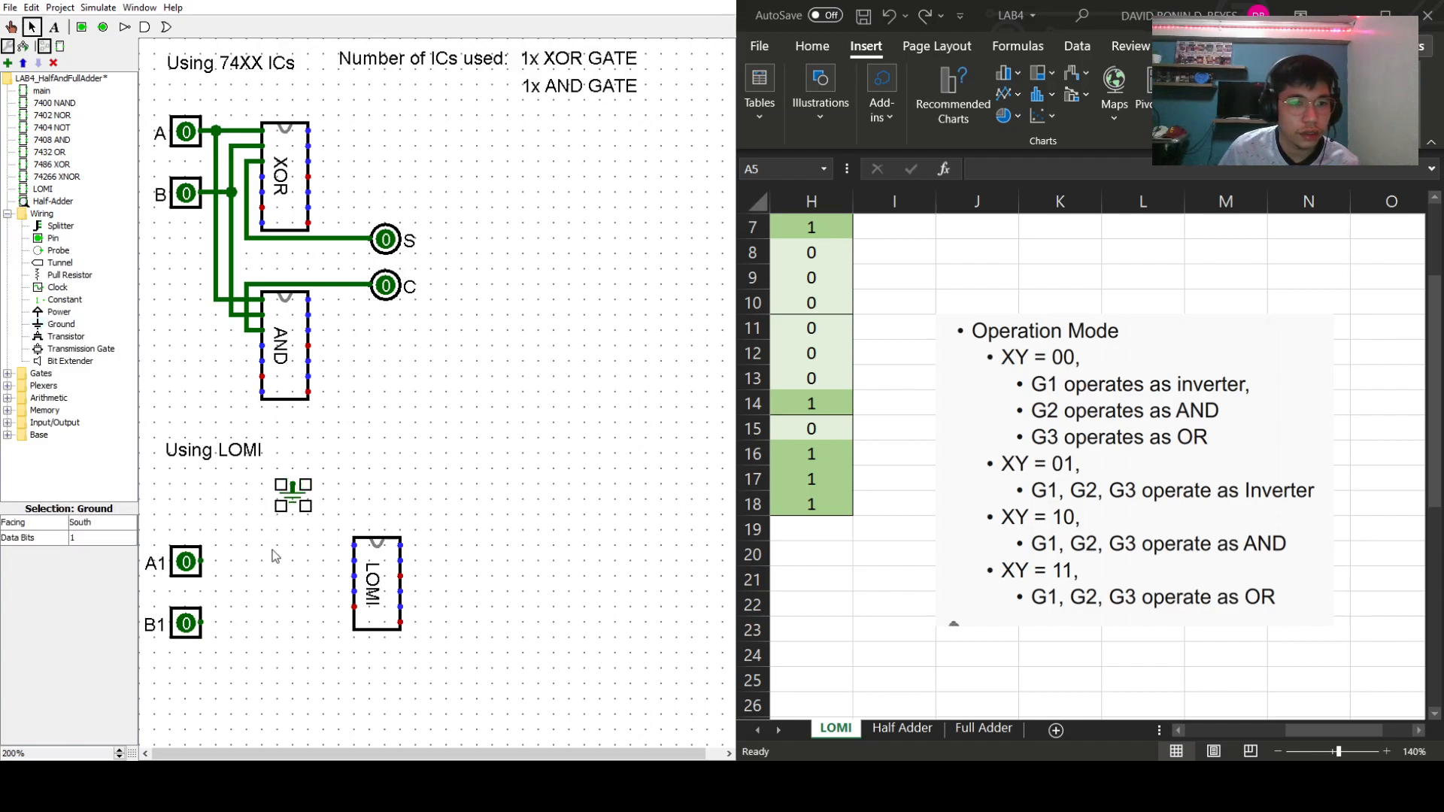
left_click(101, 524)
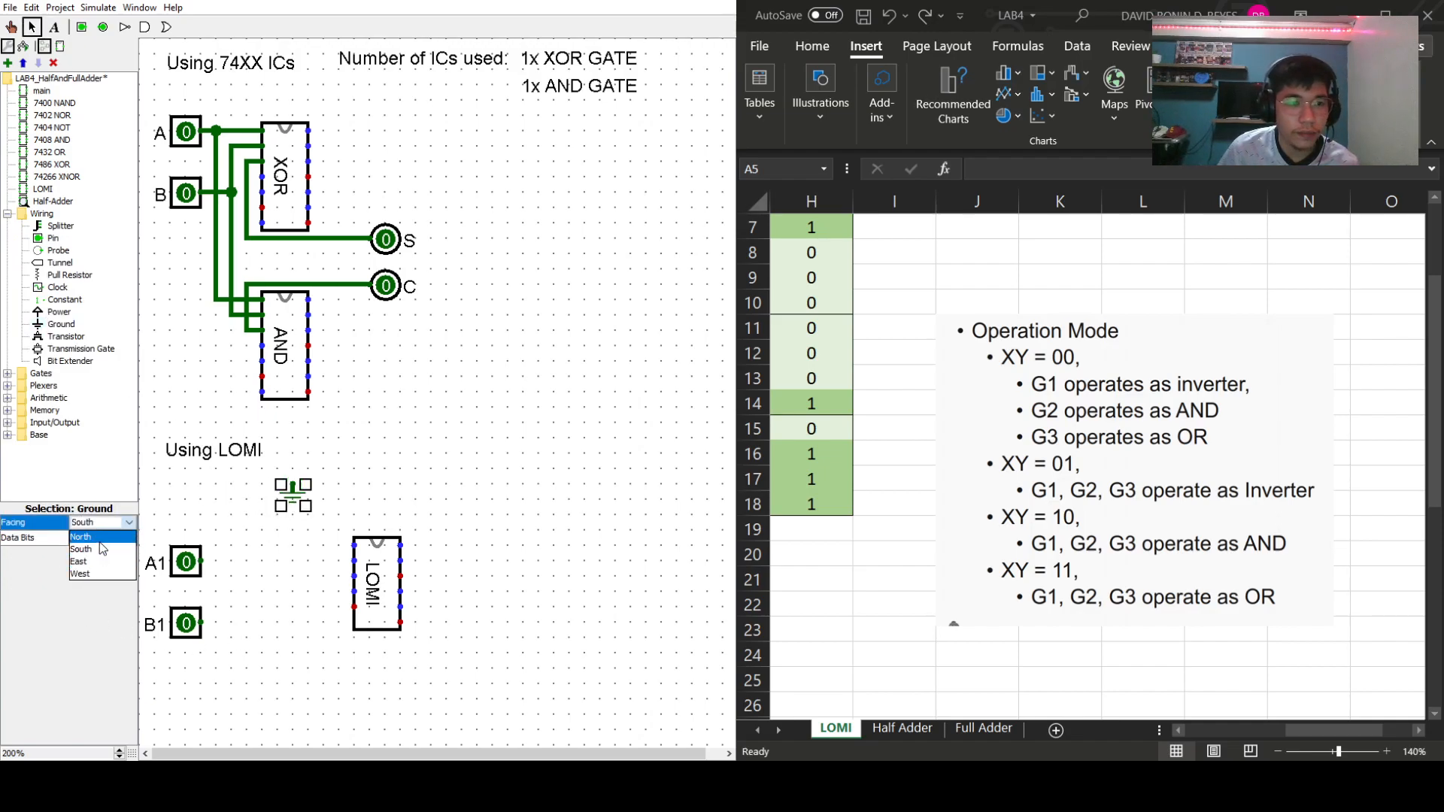
left_click(102, 539)
left_click(510, 498)
- Shift the ground and the LOMI IC slightly up and to the left, and wire the ground to the IC's first two left-side pins
mouse_move(293, 476)
left_mouse_down()
mouse_move(279, 473)
mouse_move(278, 490)
left_mouse_up()
left_click_drag(394, 563, 378, 533)
left_click(502, 484)
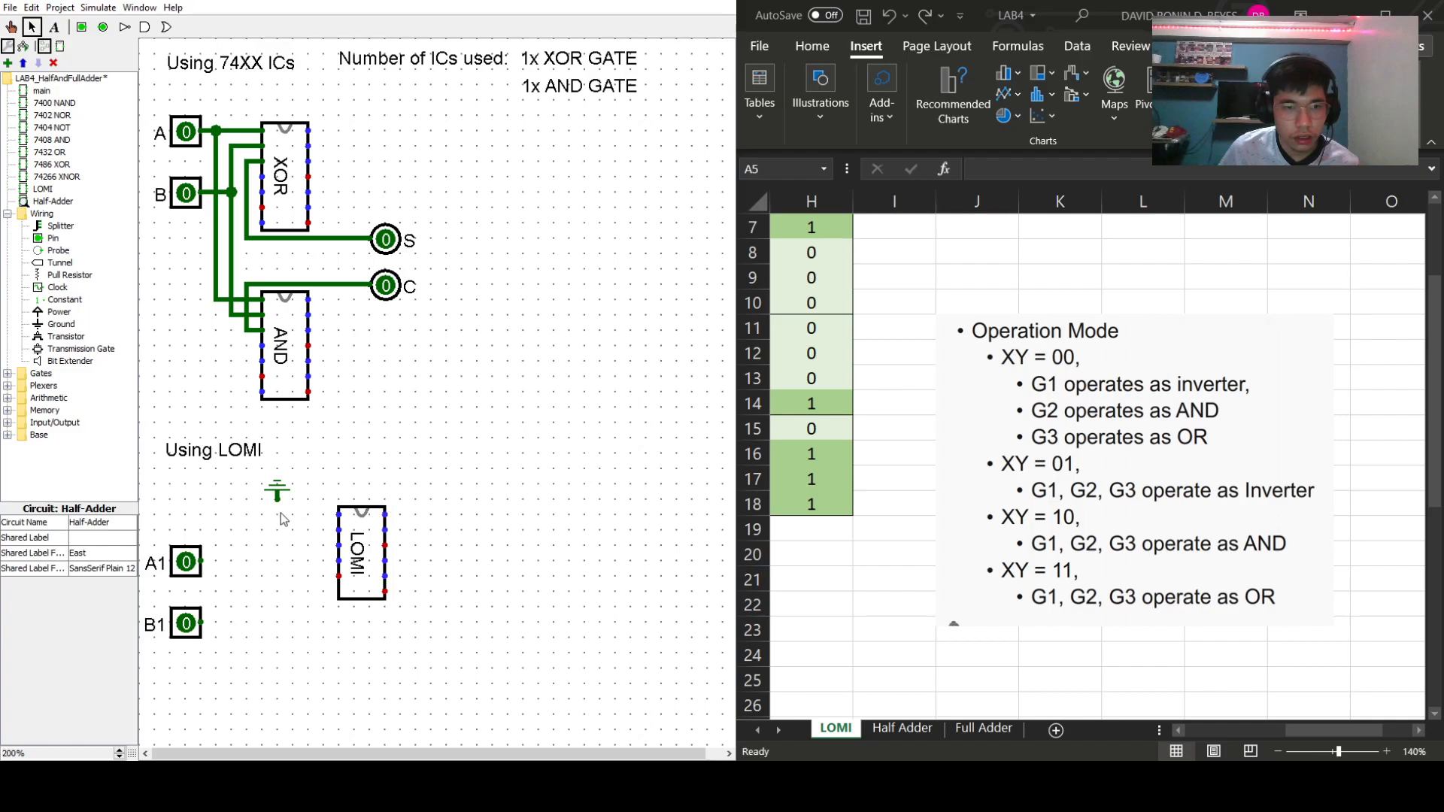
mouse_move(277, 496)
left_mouse_down()
mouse_move(277, 518)
mouse_move(339, 516)
mouse_move(322, 536)
mouse_move(343, 516)
left_mouse_up()
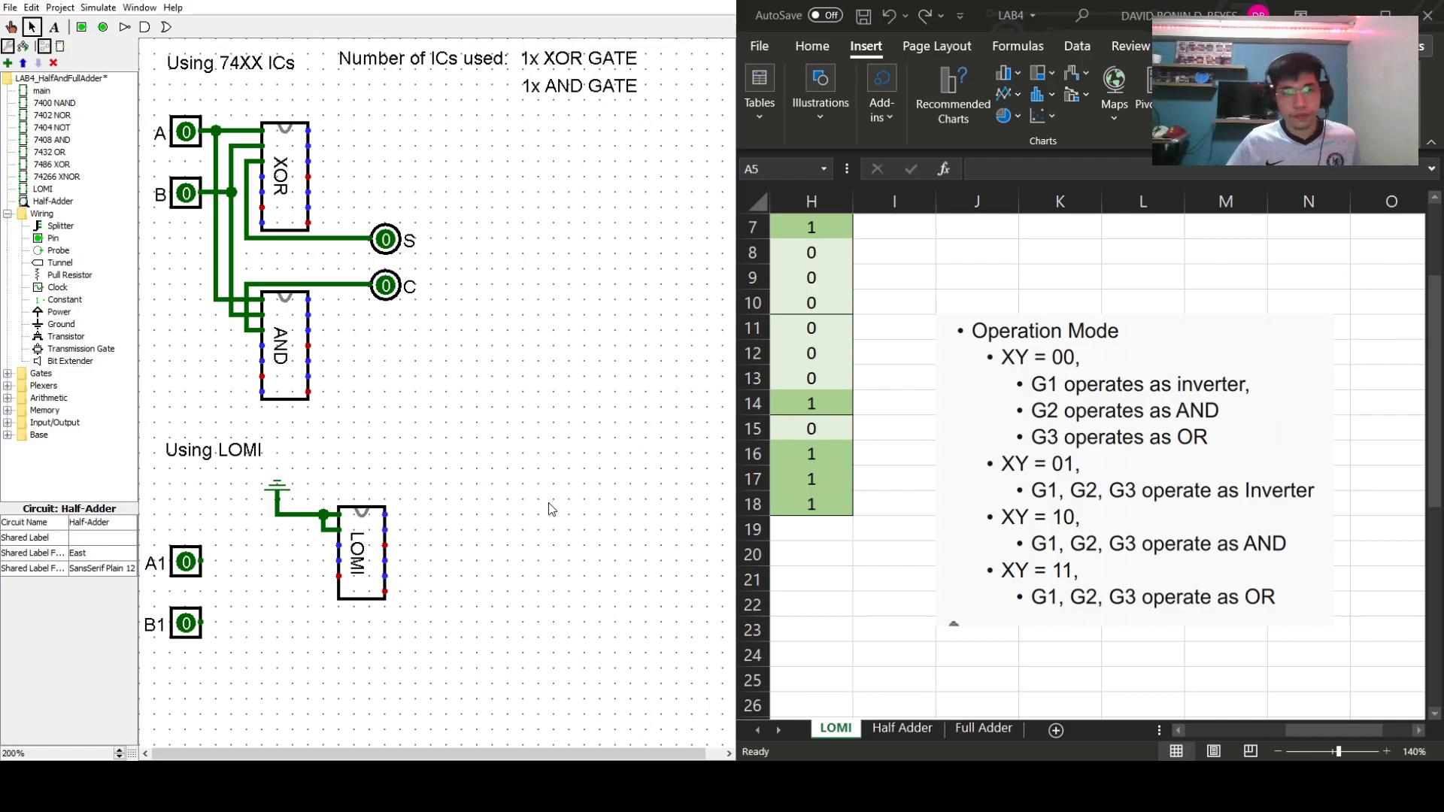
- Bring the Half Adder worksheet back for reference and wire the A1 pin to the LOMI IC's third and fourth left-side pins
left_click(900, 728)
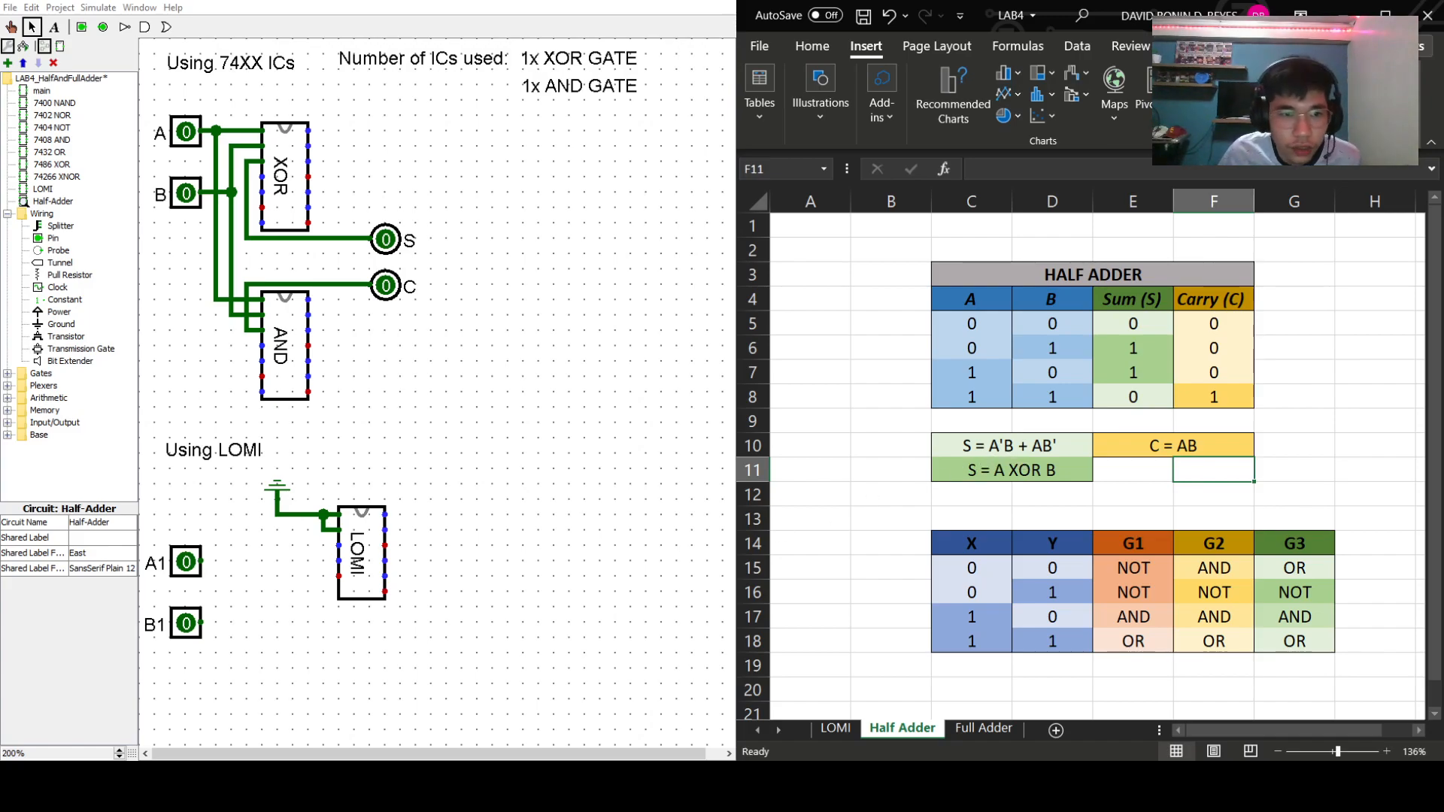
left_click(251, 607)
left_click_drag(198, 562, 338, 560)
left_click(583, 526)
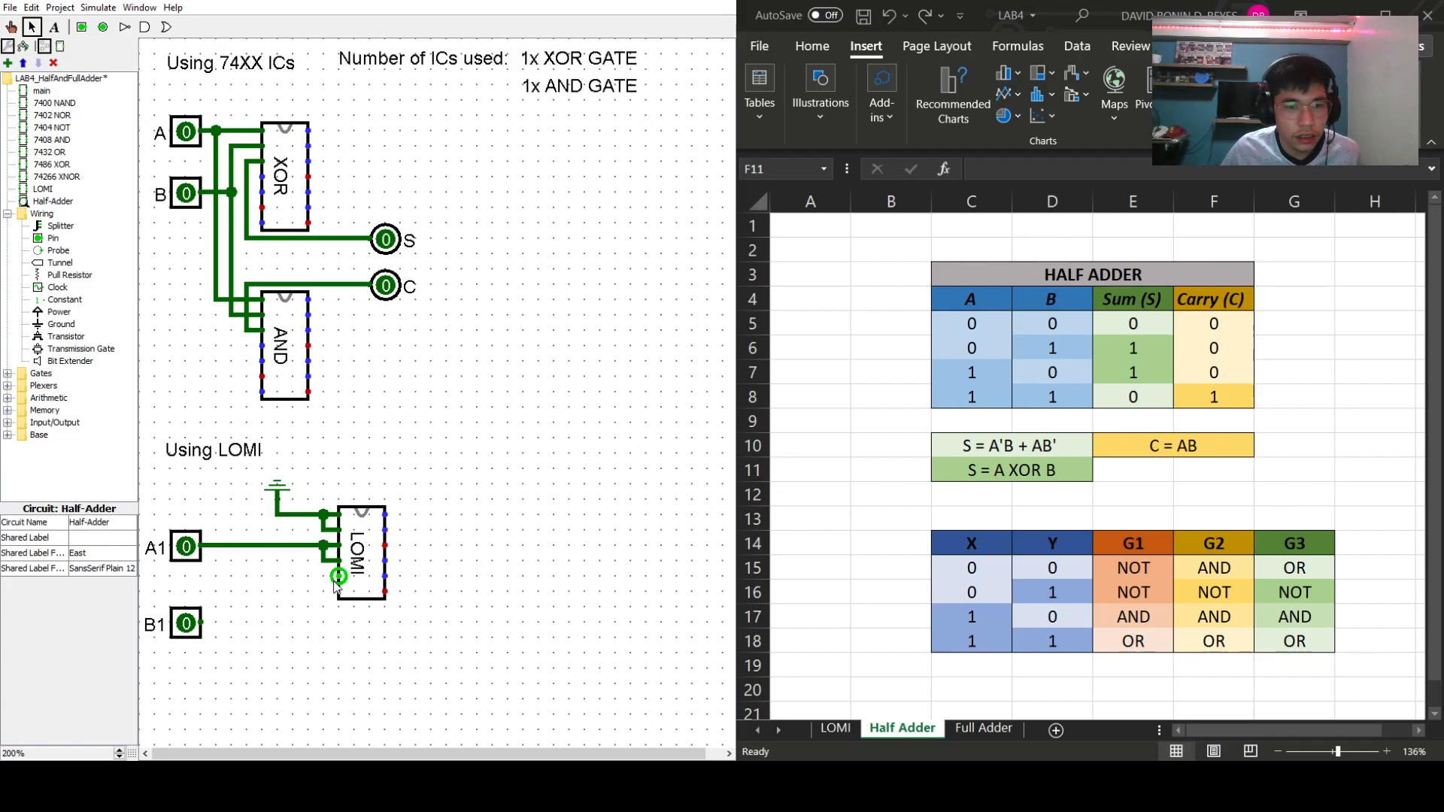
- Move the B1 input pin slightly further down, away from A1
left_click_drag(185, 624, 185, 640)
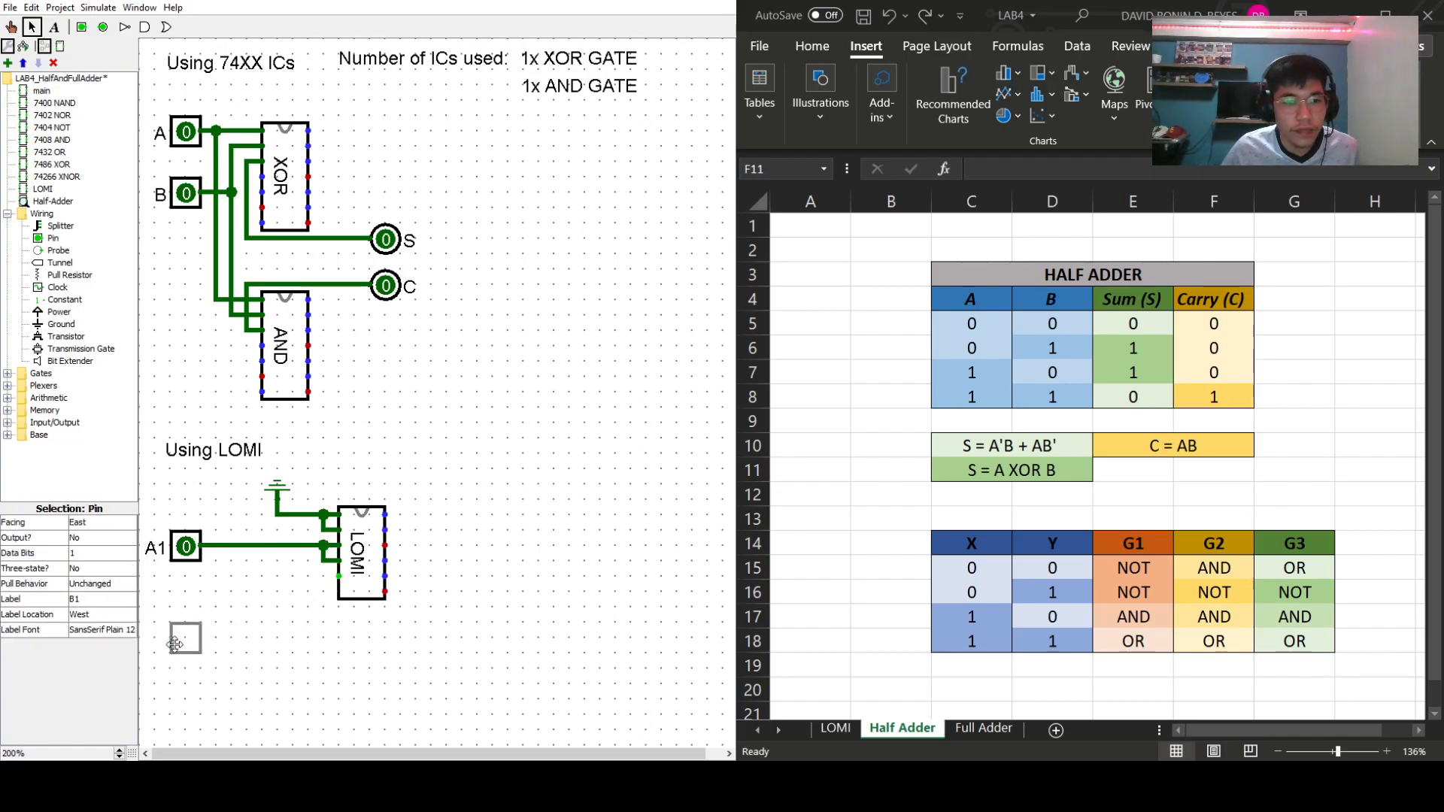
left_click(506, 677)
scroll(482, 704, "down", 1)
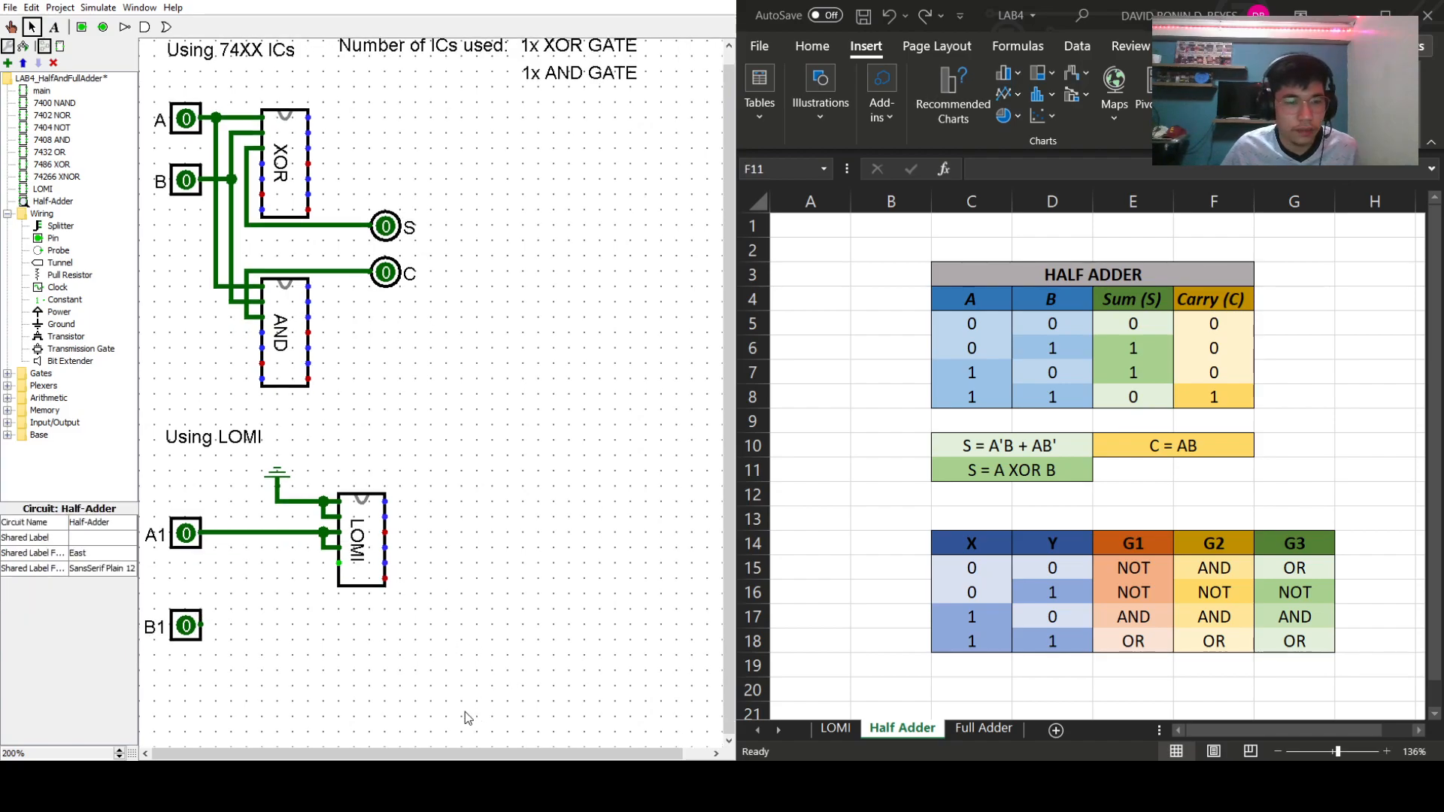
- Place a second LOMI IC below the first, align B1 with it and wire B1 across to the IC
left_click(43, 189)
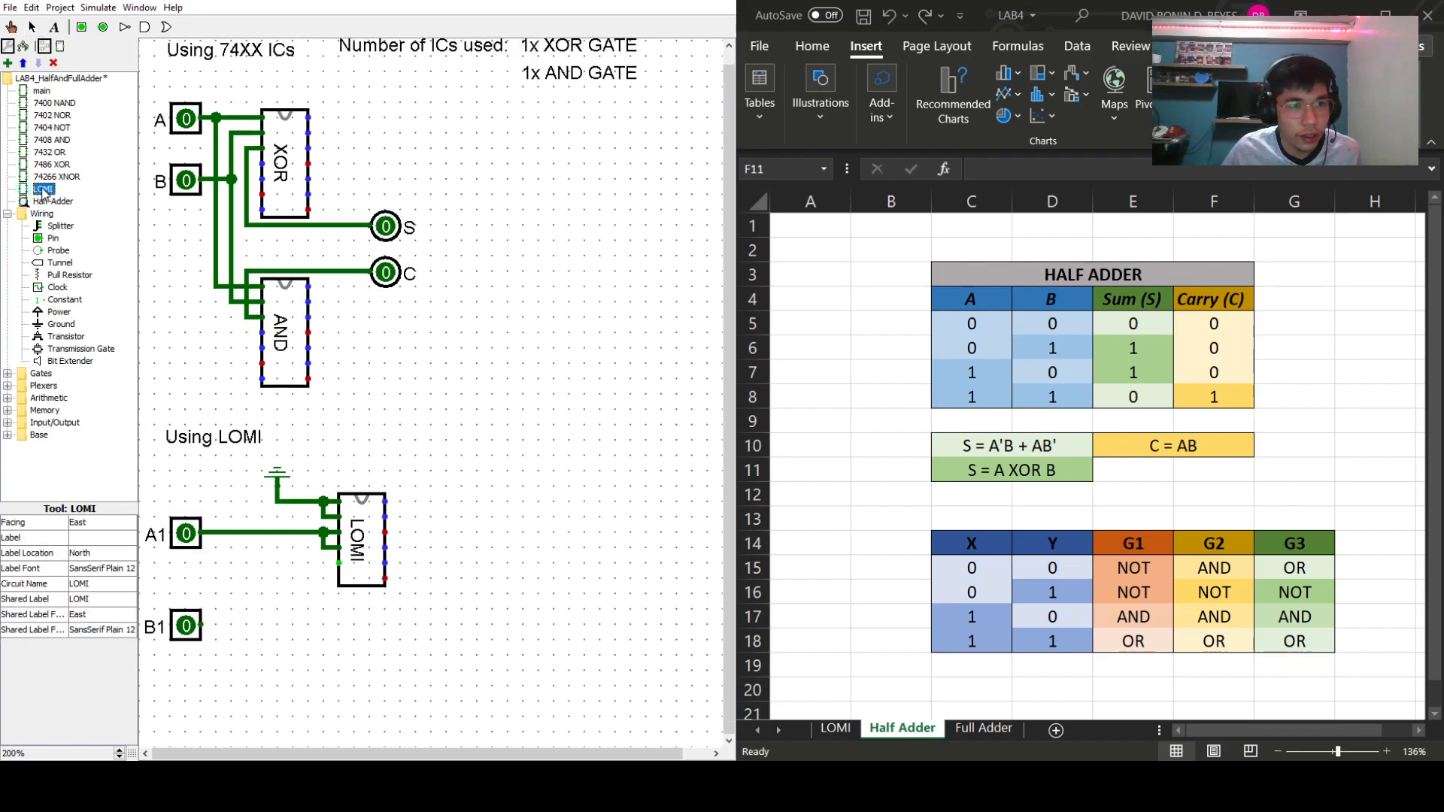
left_click(379, 646)
left_click(183, 625)
left_click_drag(183, 624, 338, 671)
left_click(494, 638)
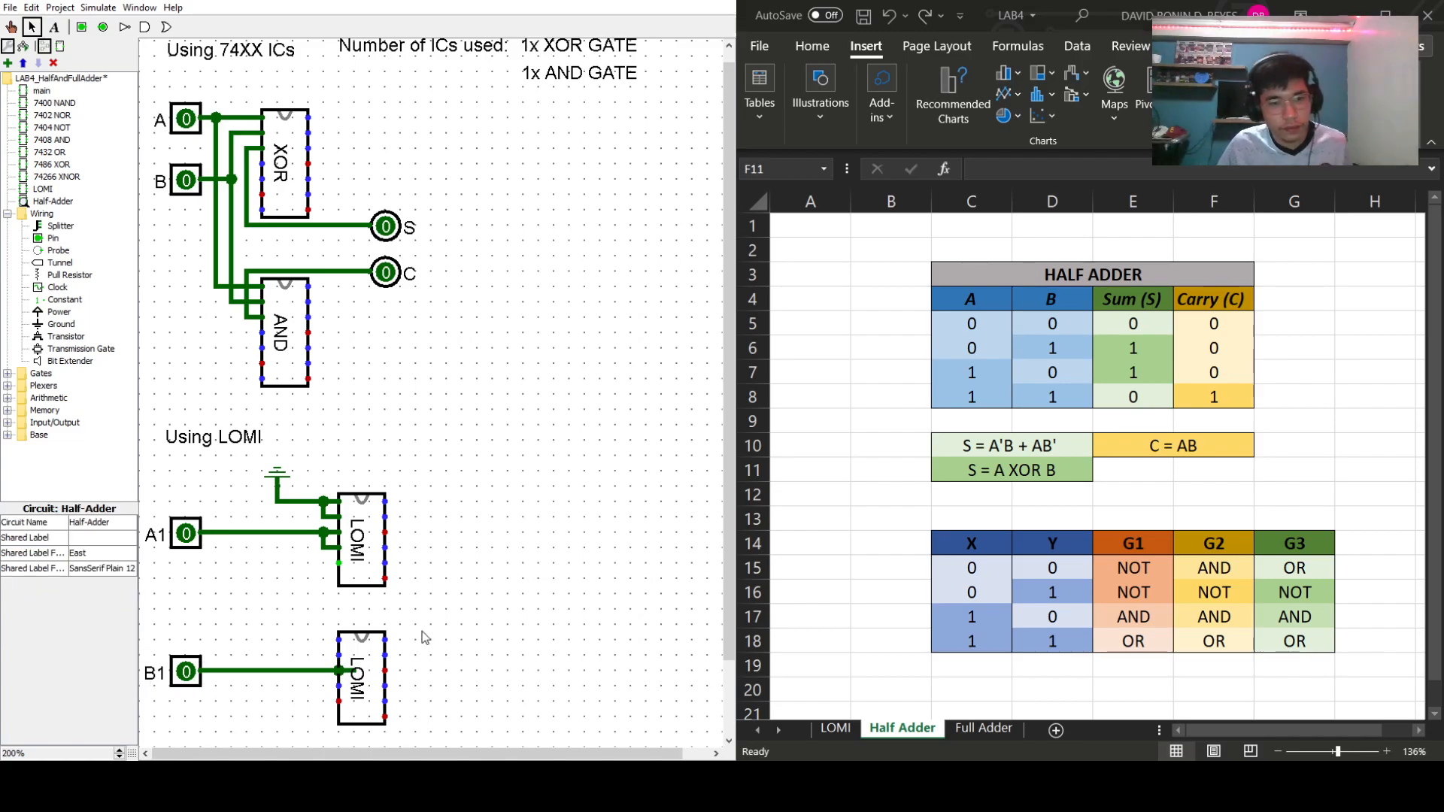
- Replace the lower LOMI IC with a fresh one and connect the B1 wire to its third and fourth left-side pins
left_click(354, 674)
key("Delete")
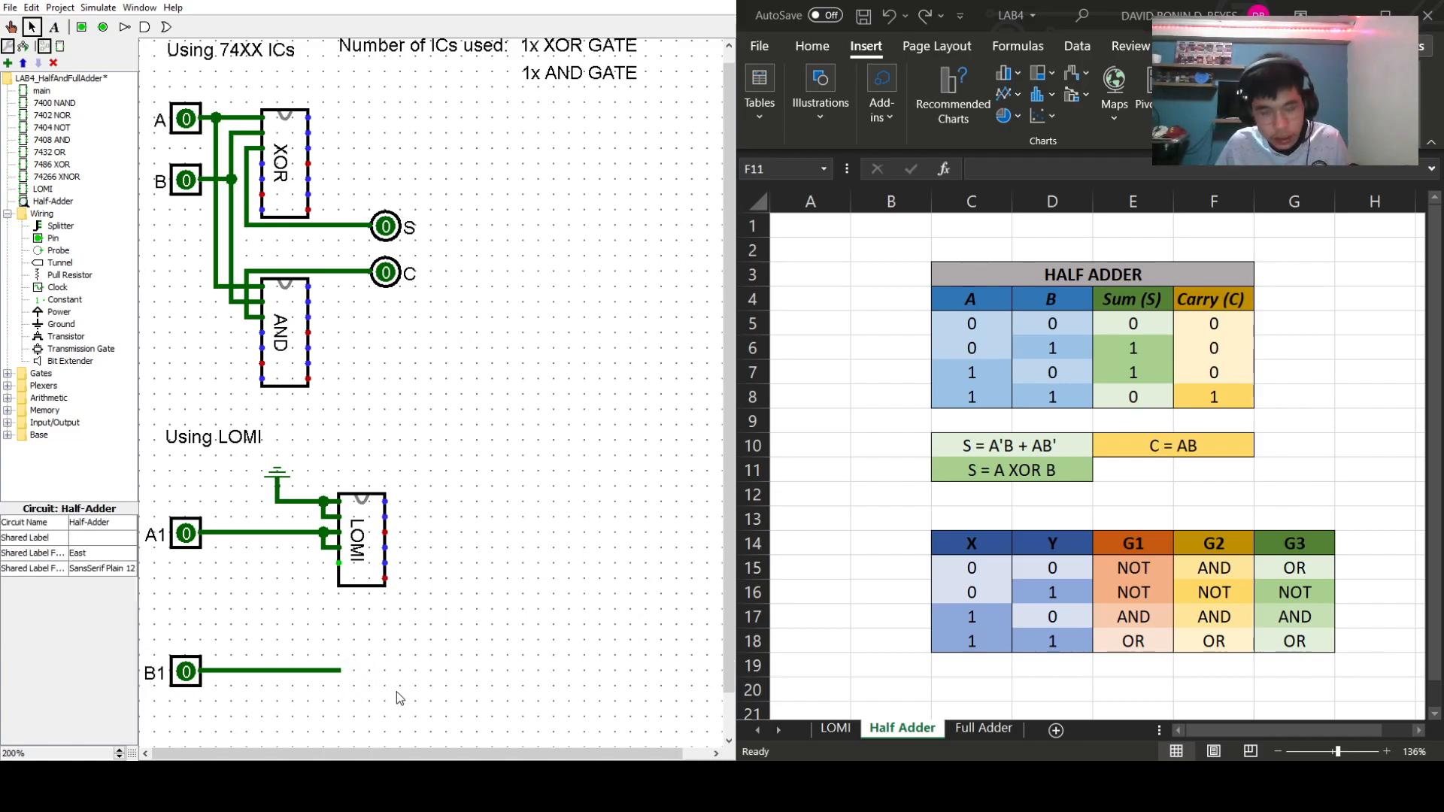
left_click(46, 188)
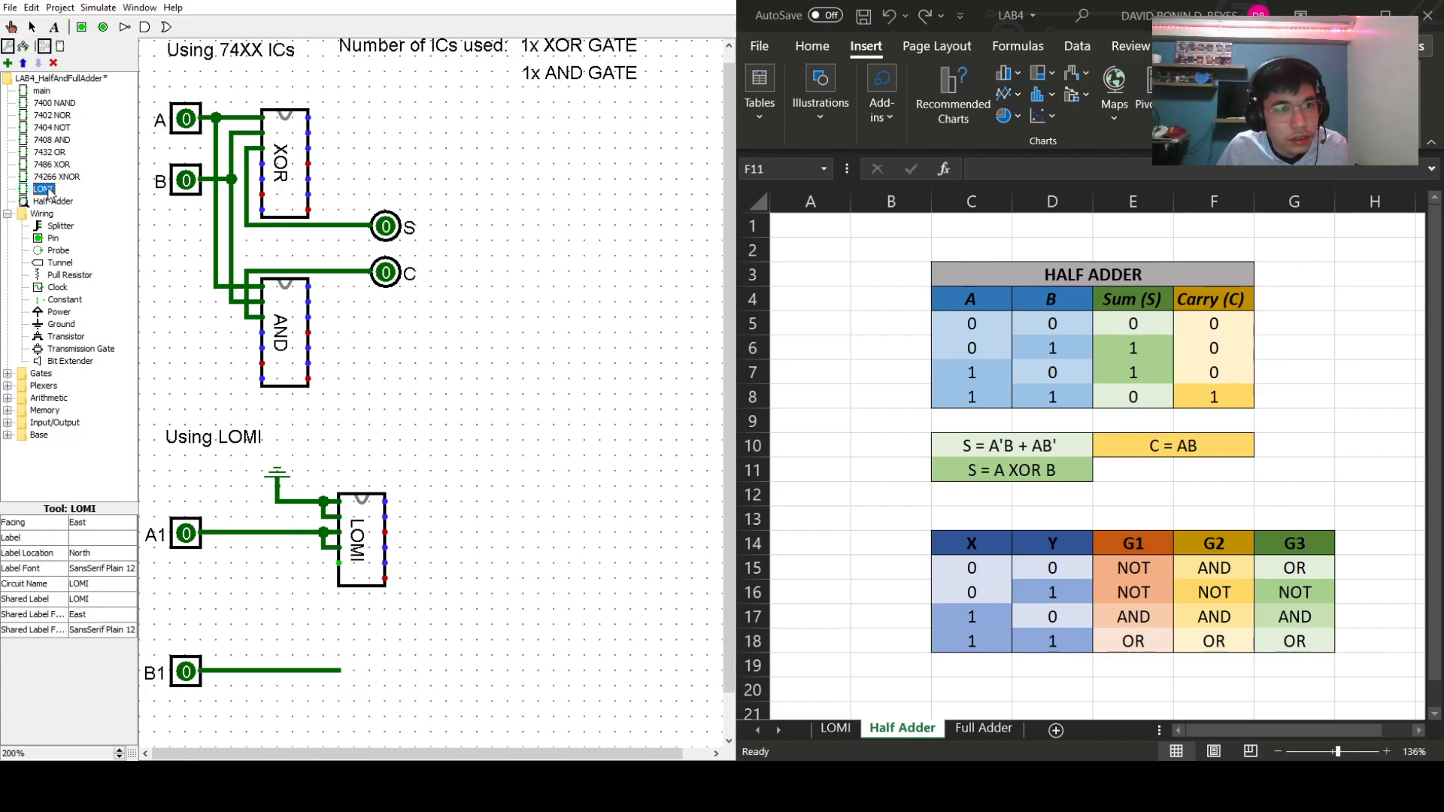
left_click(376, 645)
left_click(500, 636)
left_click_drag(322, 673, 338, 684)
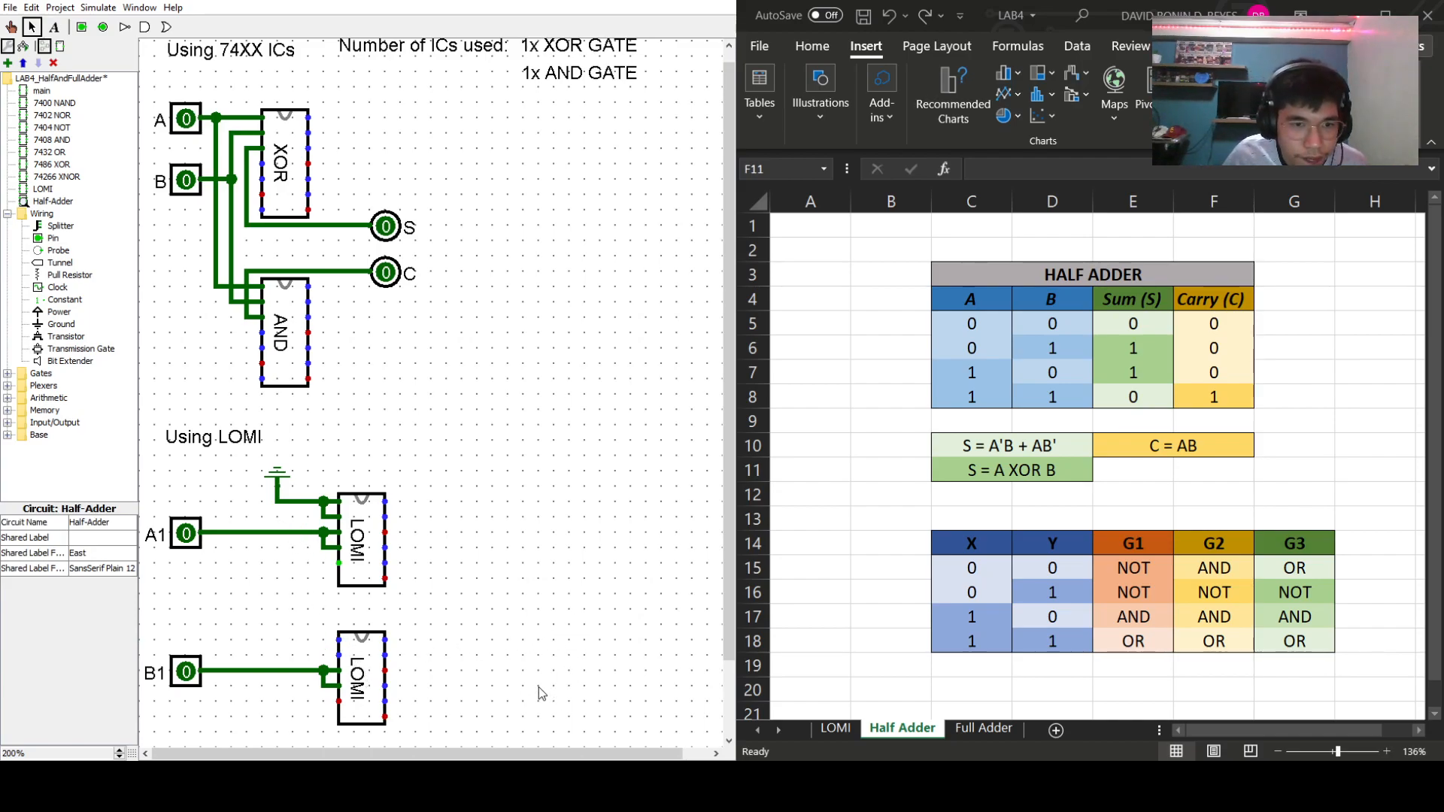
- Wire the ground to the lower LOMI IC's first two left-side pins and run both ICs' fifth left-side pins beneath their bodies
left_click_drag(309, 500, 337, 642)
left_click_drag(339, 701, 342, 731)
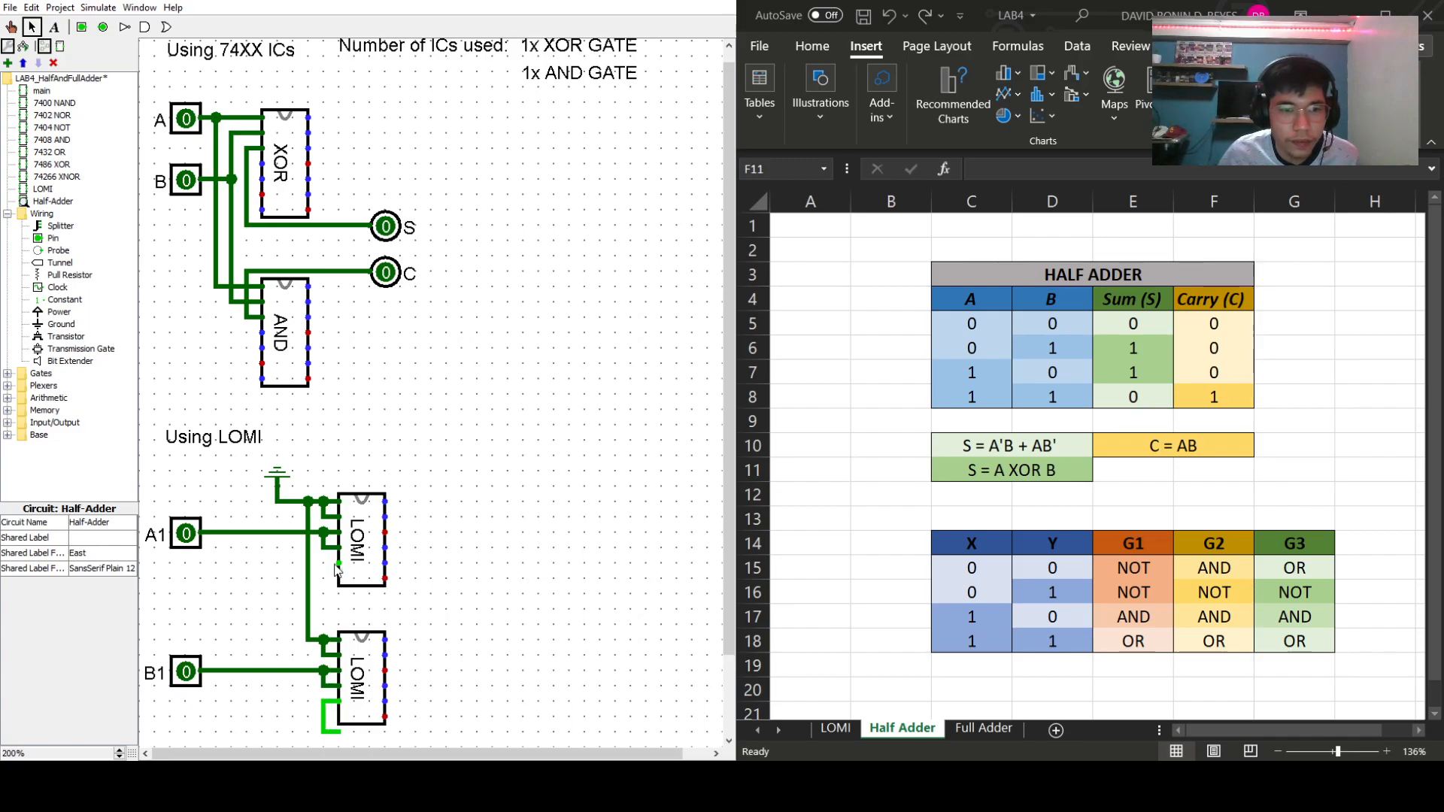
left_click_drag(325, 565, 386, 595)
left_click_drag(339, 732, 386, 731)
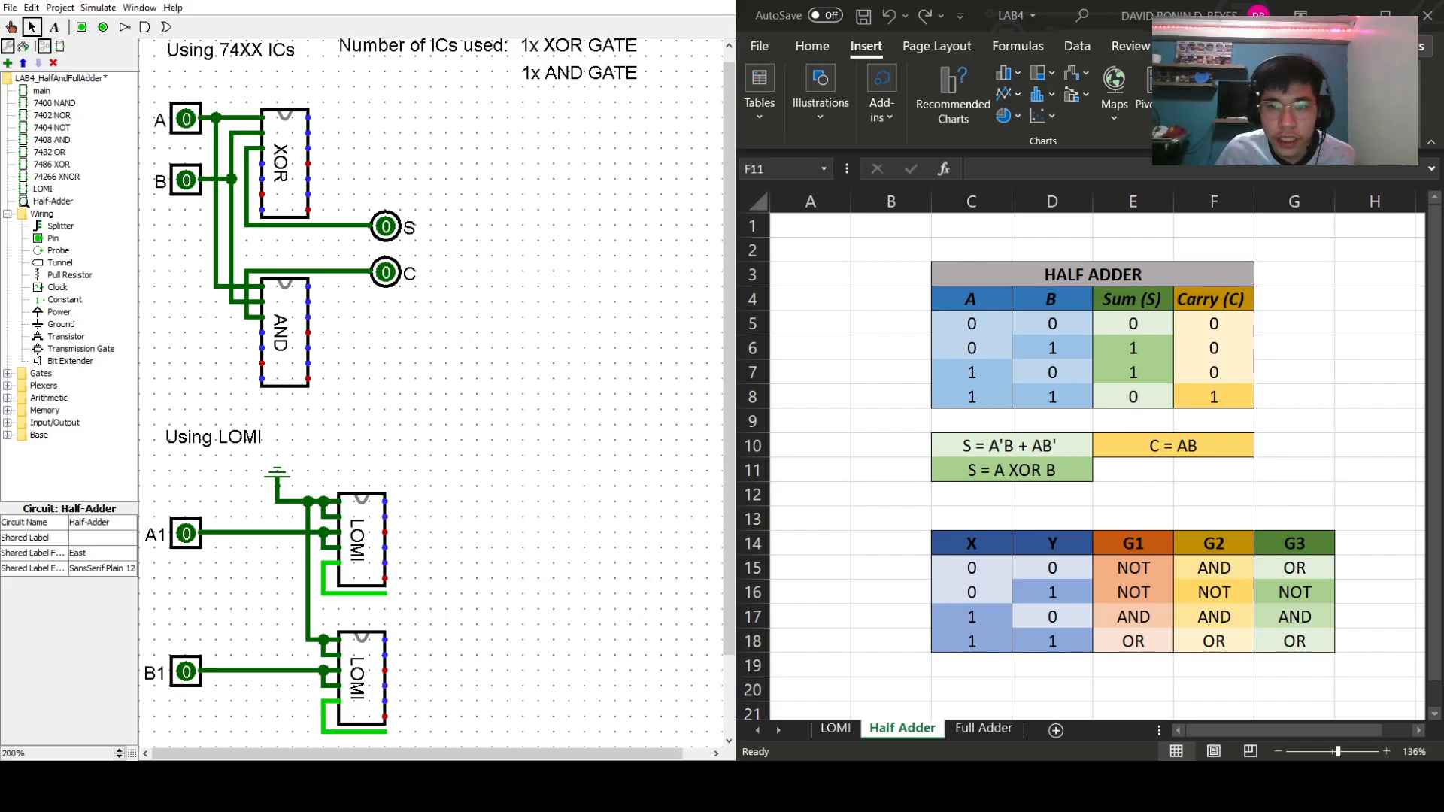
- Reroute the upper LOMI IC's fifth left-side pin over the IC to its first right-side pin, and raise the ground and "Using LOMI" heading
left_click(1017, 451)
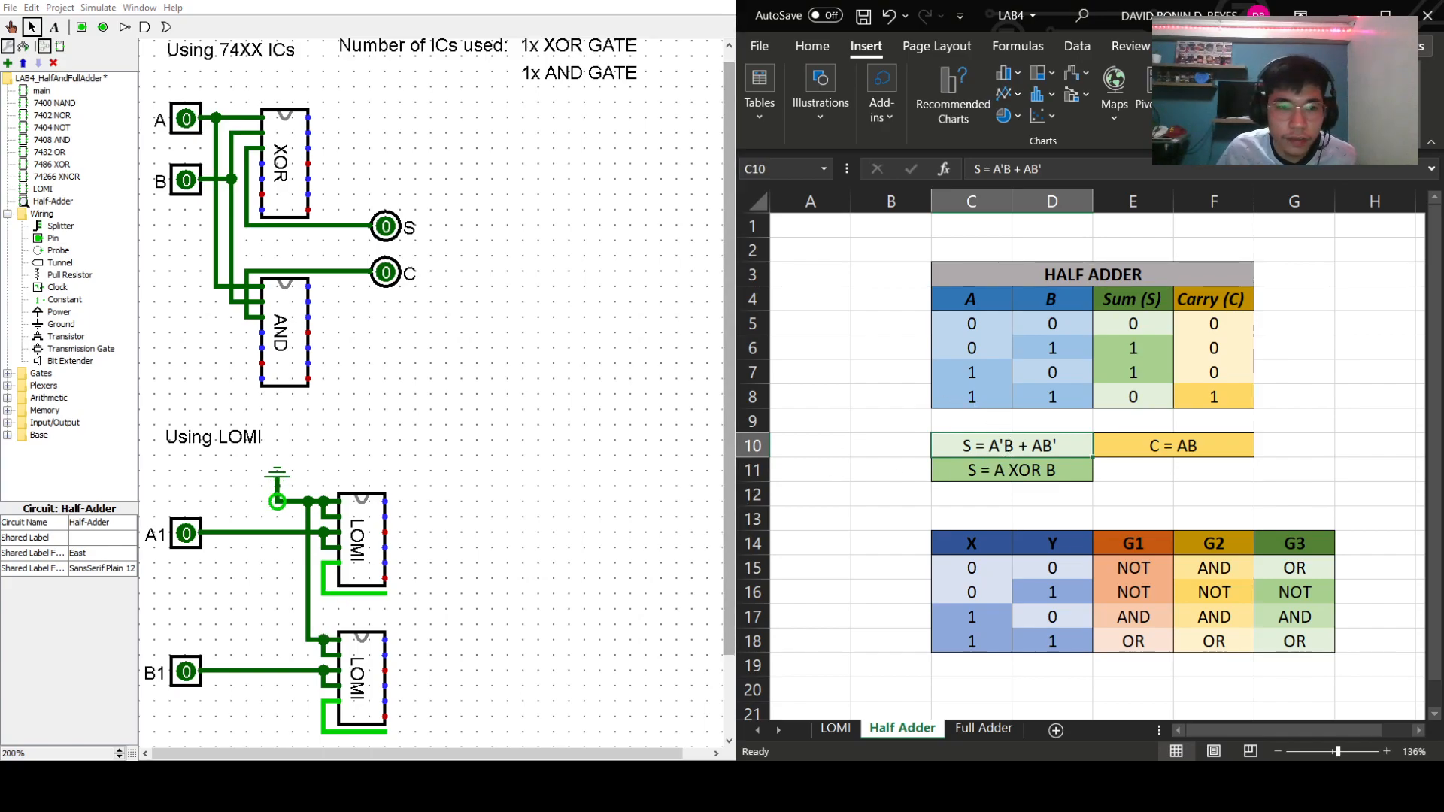
mouse_move(385, 594)
left_mouse_down()
mouse_move(406, 599)
mouse_move(325, 595)
mouse_move(324, 565)
mouse_move(294, 569)
mouse_move(293, 501)
mouse_move(297, 488)
mouse_move(403, 493)
mouse_move(386, 502)
left_mouse_up()
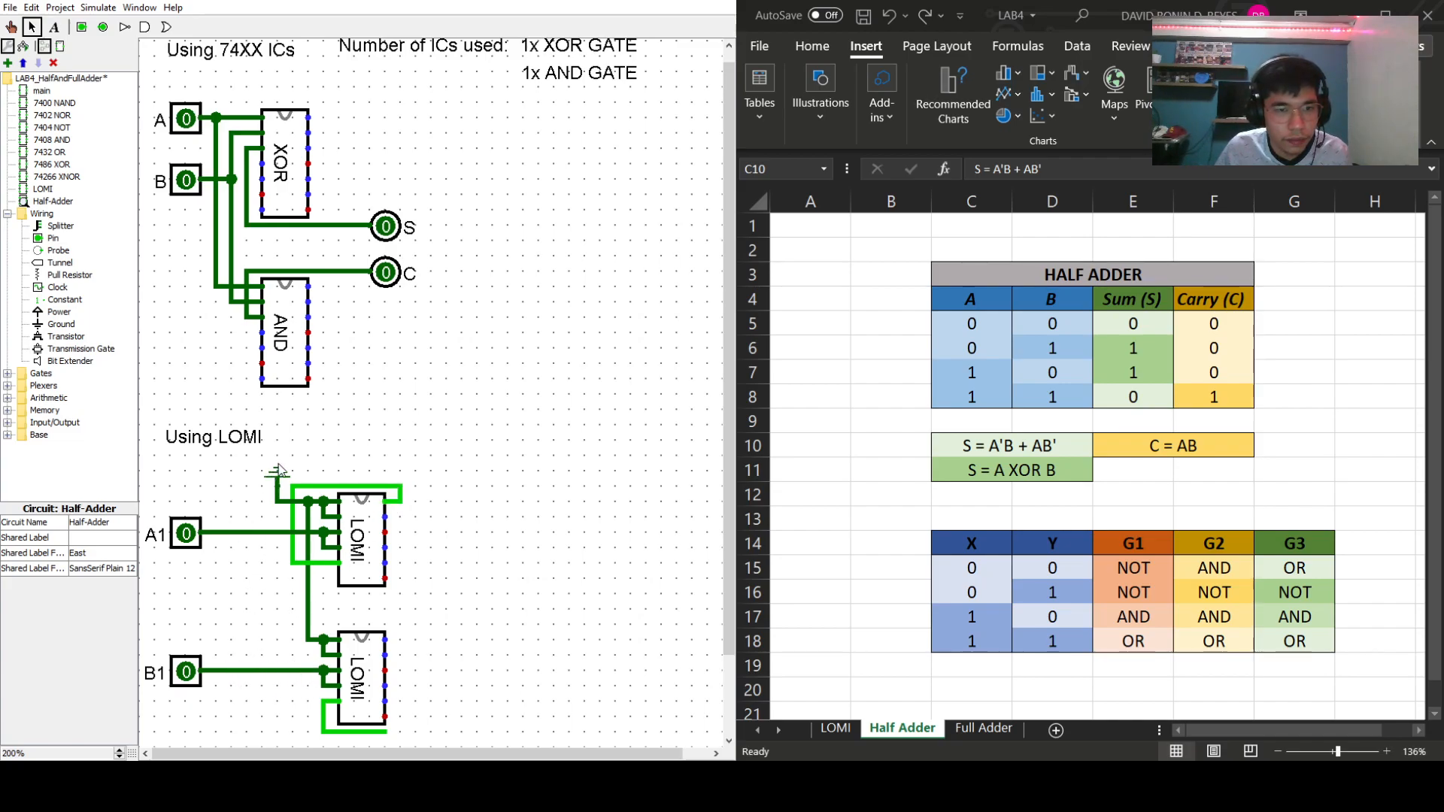
left_click_drag(278, 474, 227, 425)
left_click(387, 411)
left_click(462, 438)
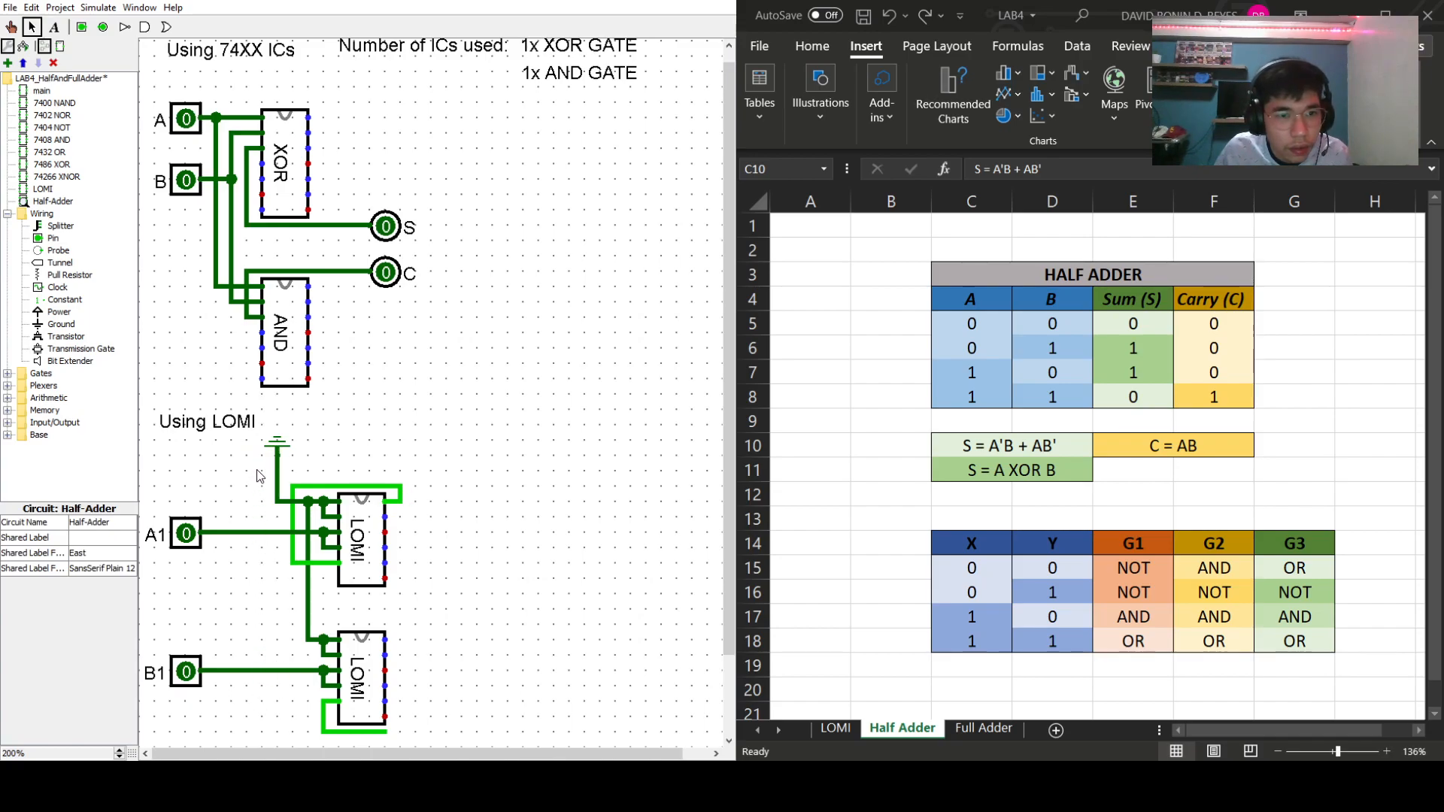
- Wire B1 to the upper LOMI IC's second right-side pin and bridge that IC's third and fourth right-side pins
left_click_drag(262, 671, 434, 534)
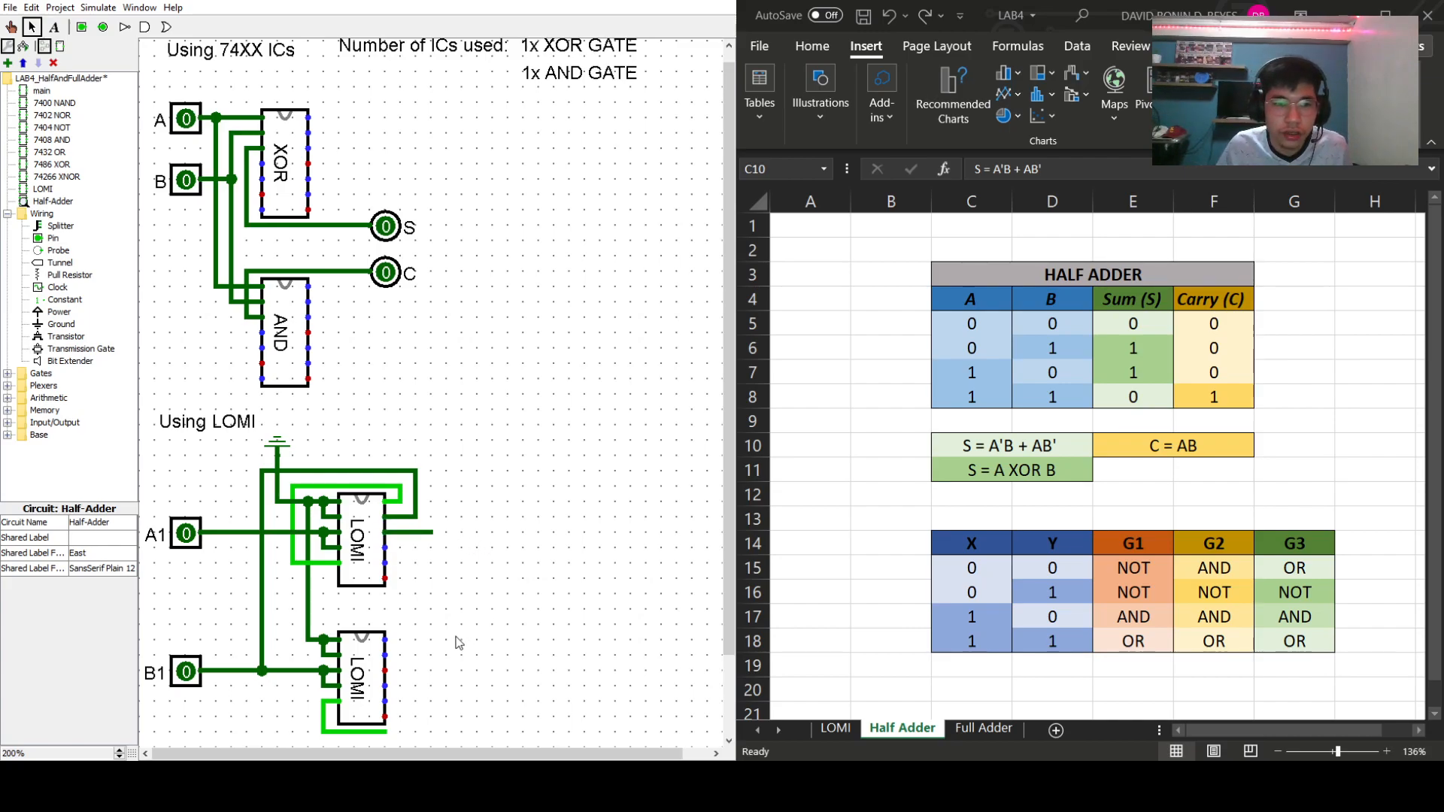
mouse_move(425, 536)
left_mouse_down()
mouse_move(399, 536)
mouse_move(406, 555)
mouse_move(395, 552)
left_mouse_up()
left_click(460, 548)
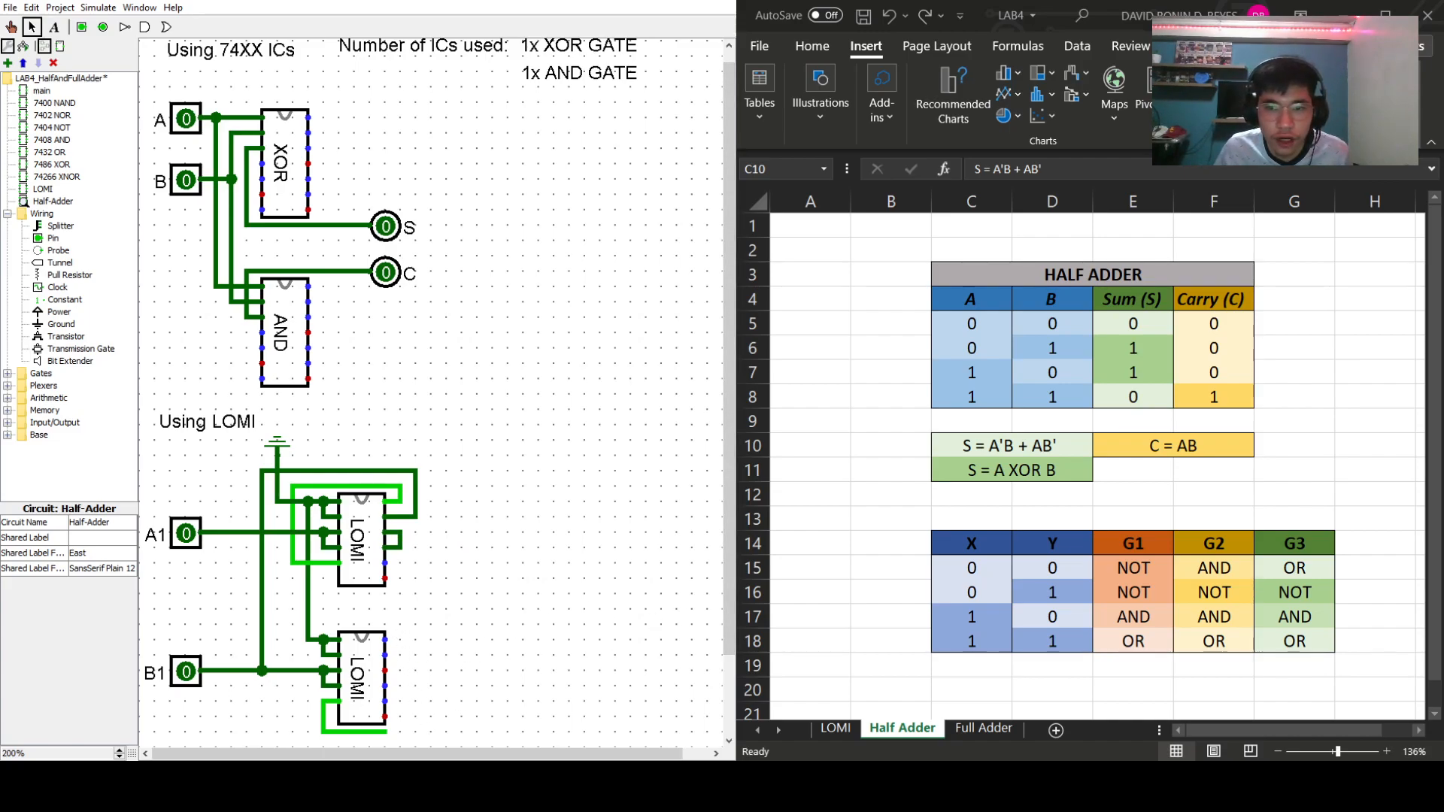
- Wire A1 to the lower LOMI IC's first right-side pin and reroute its fifth left-side pin over the IC to the second right-side pin
double_click(1044, 446)
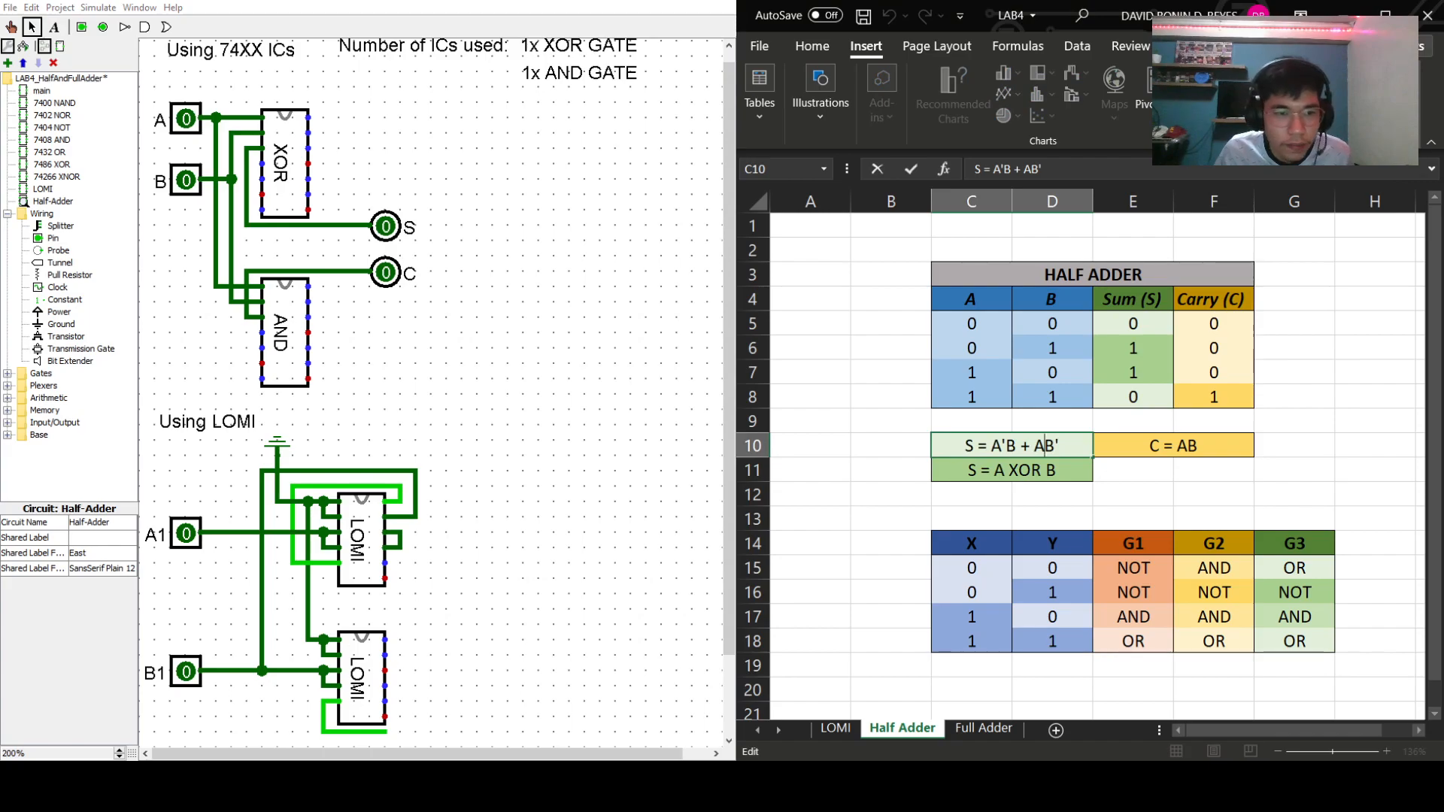
left_click_drag(276, 531, 403, 625)
left_click_drag(401, 625, 385, 640)
left_click(325, 732)
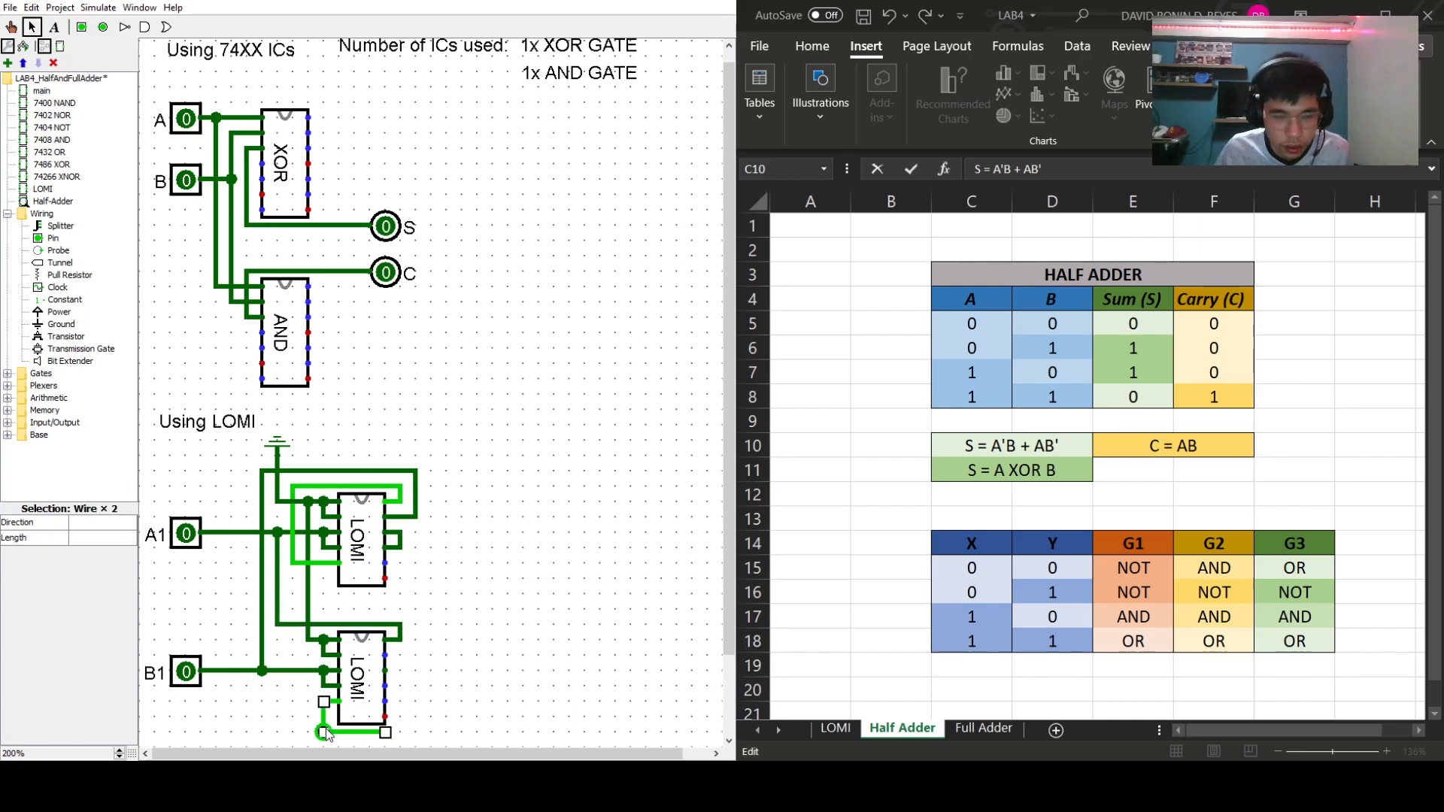
key("Delete")
left_click_drag(324, 702, 294, 702)
left_click_drag(293, 702, 385, 654)
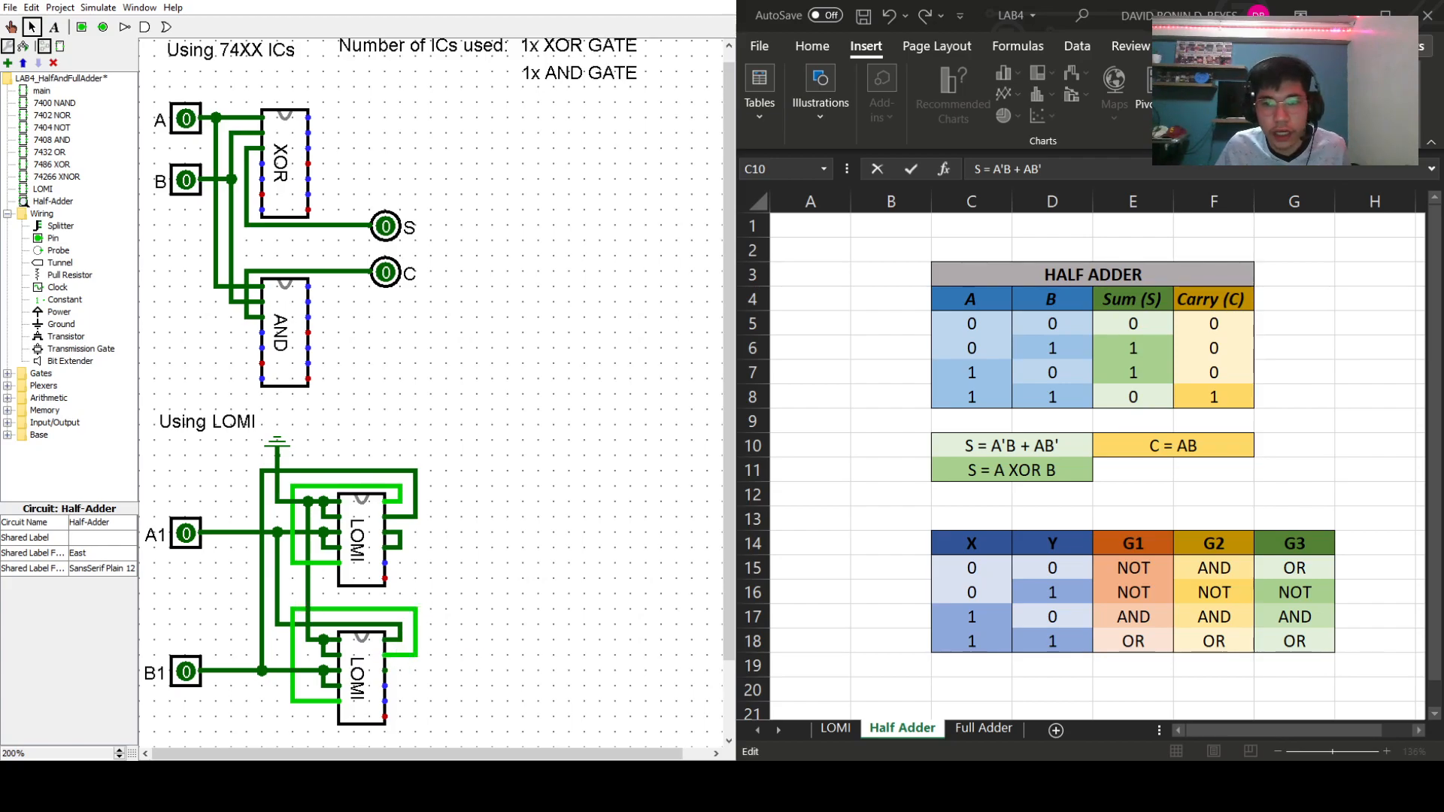
- Wire the lower LOMI IC's third right-side pin to the upper IC's fifth, and add an output pin wired to the upper IC's sixth
left_click_drag(385, 670, 494, 579)
left_click(564, 572)
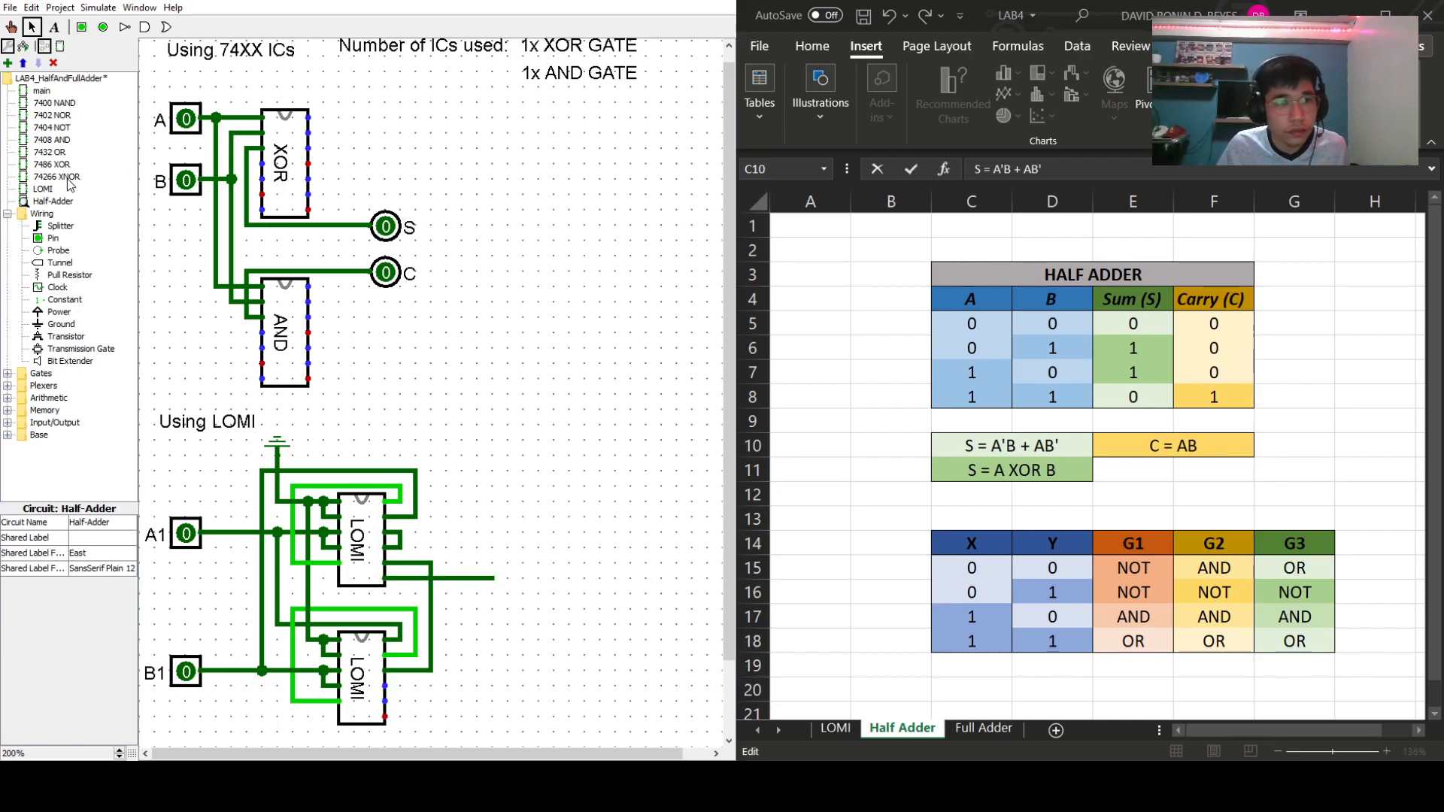
left_click(495, 579)
- Label the new output pin "Sum"
left_click(91, 600)
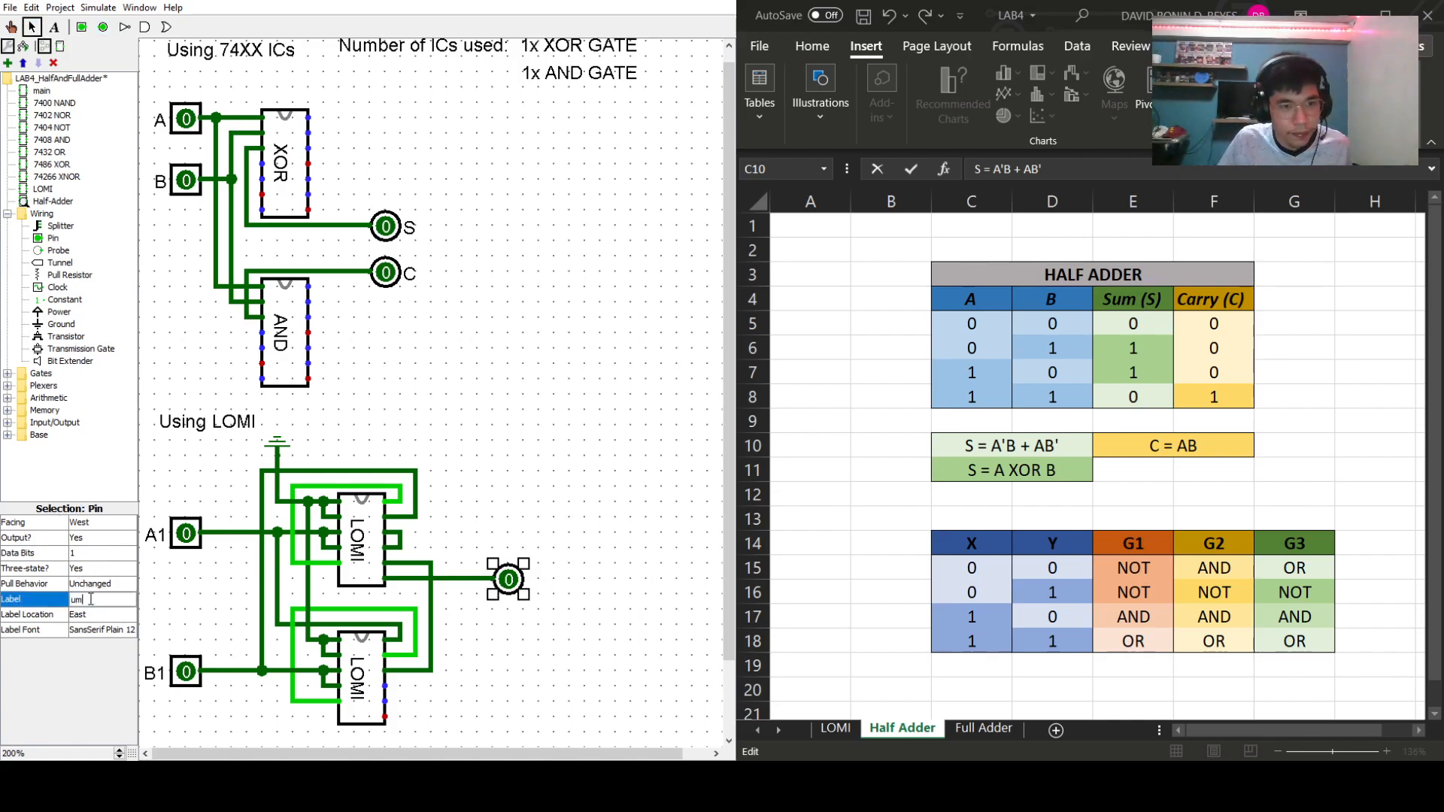
type("um")
key("Return")
left_click(84, 600)
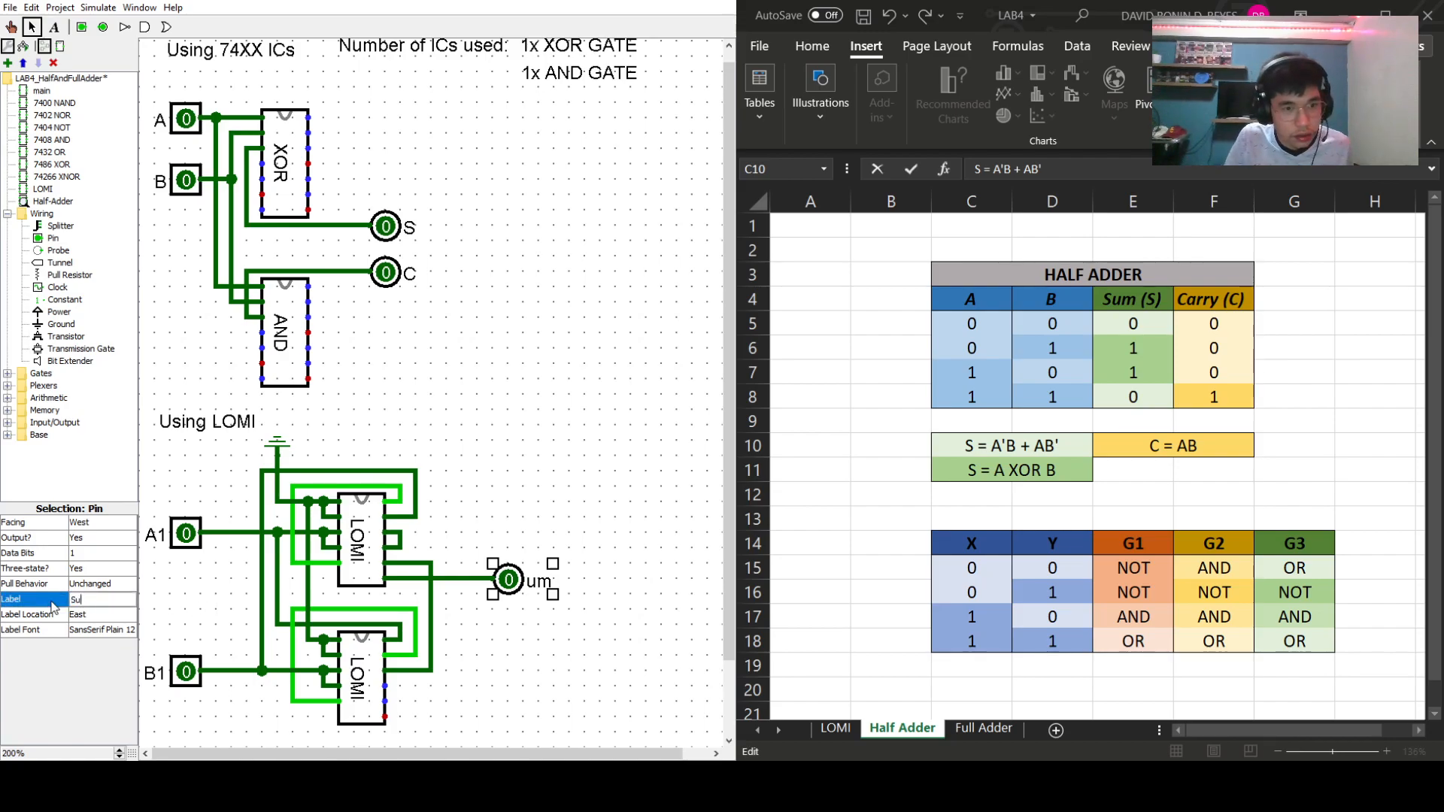
type("S")
key("Return")
left_click(623, 465)
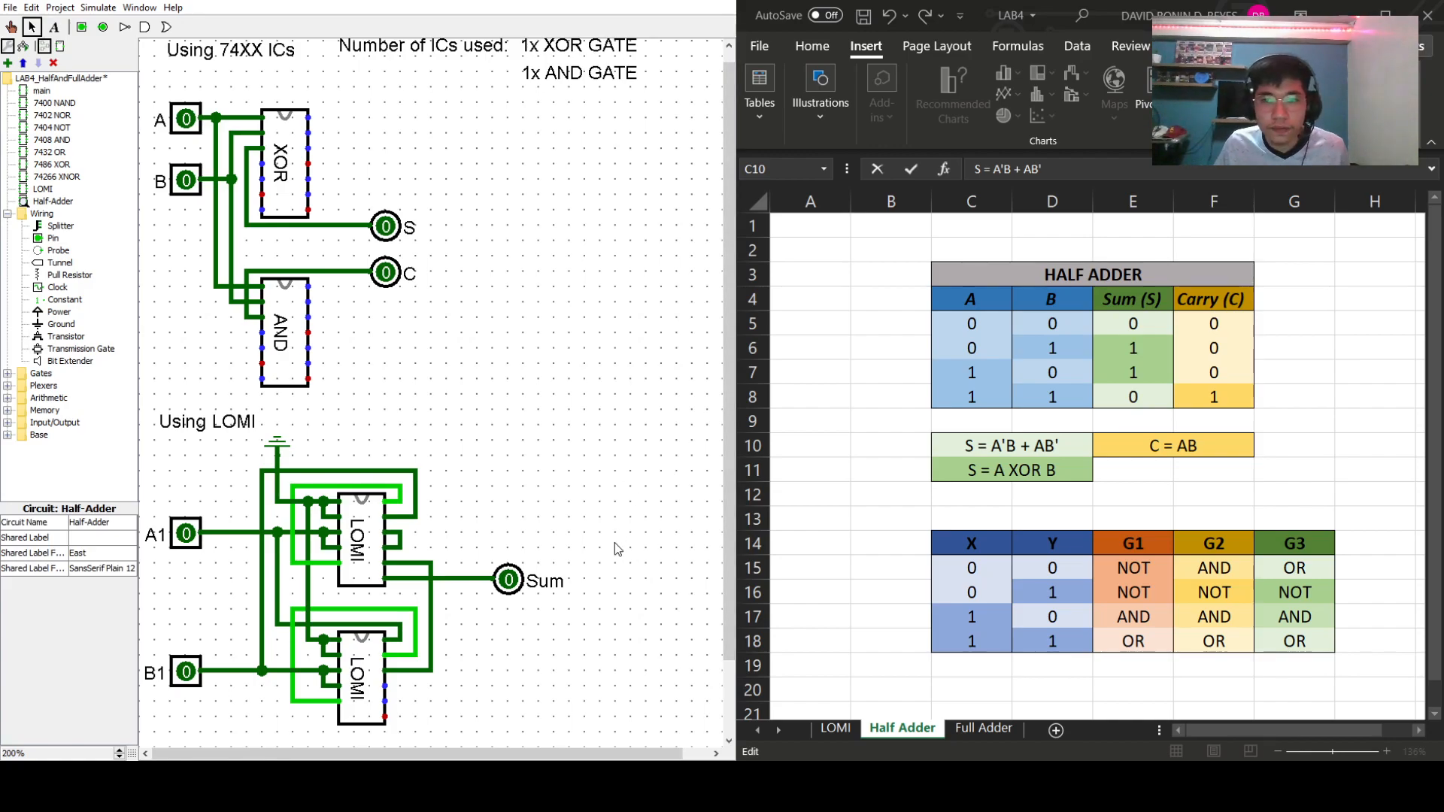
- Place a third LOMI IC beside the lower one, wire A1 and B1 to its first two left-side pins, and route its third pin out underneath
scroll(403, 714, "down", 2)
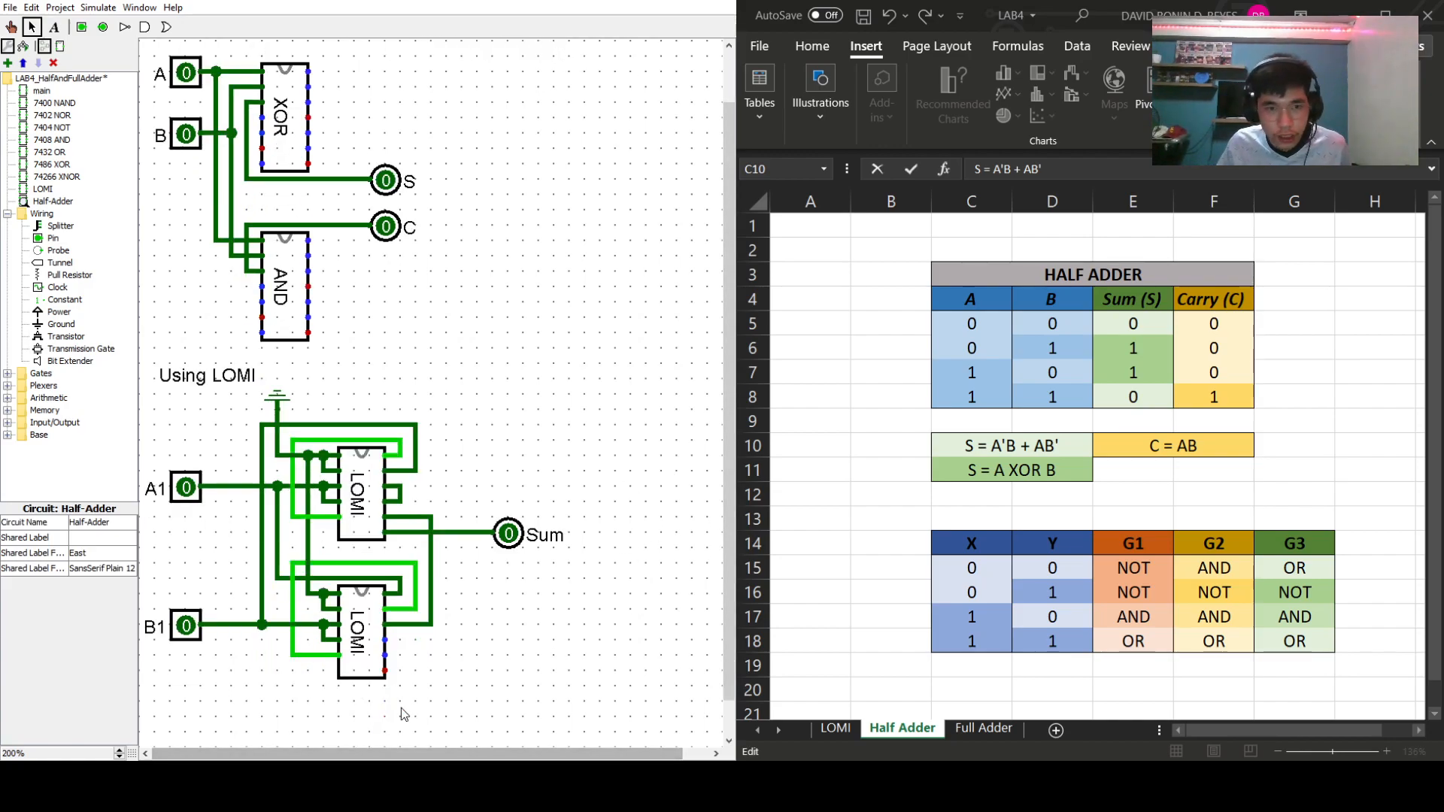
scroll(446, 665, "up", 2)
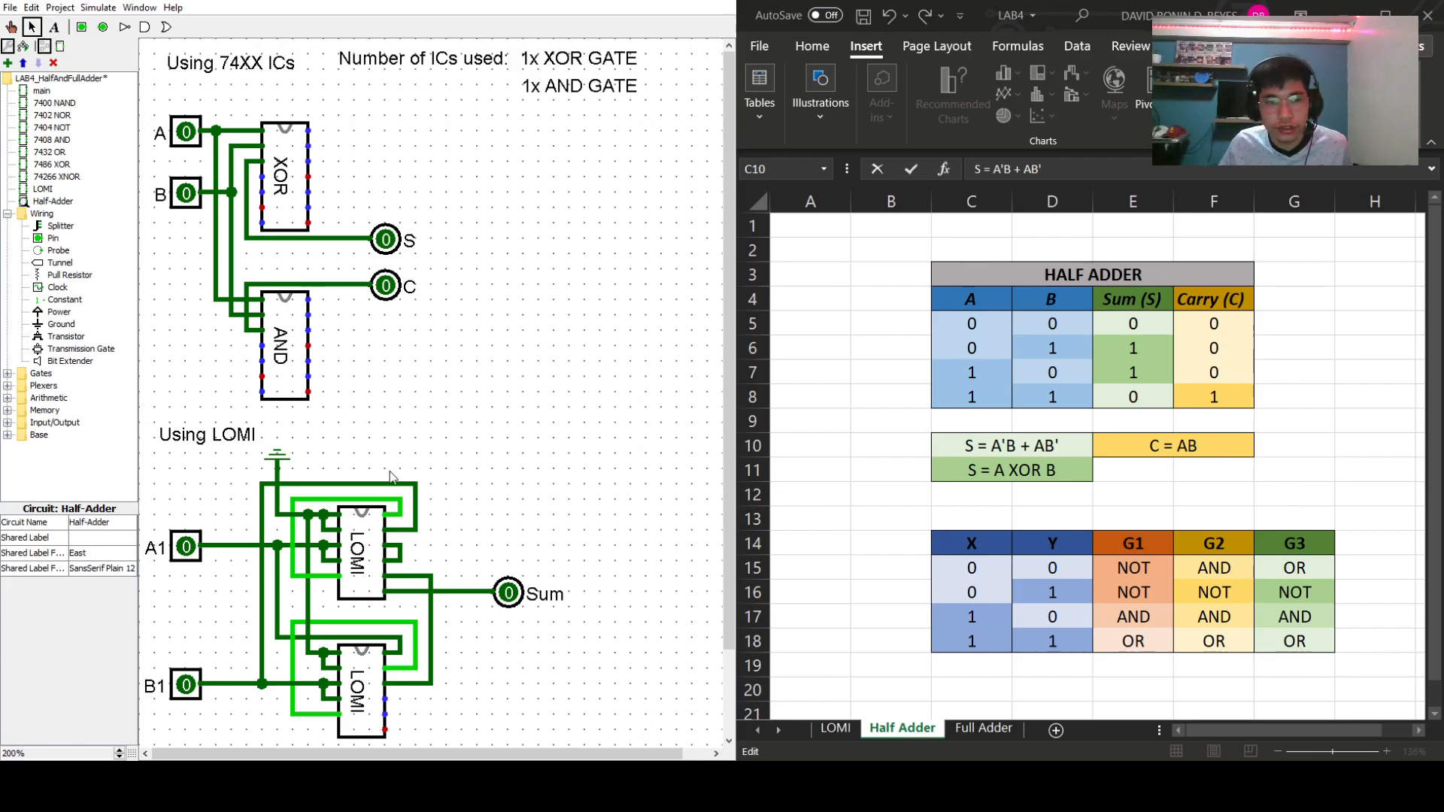
left_click(43, 188)
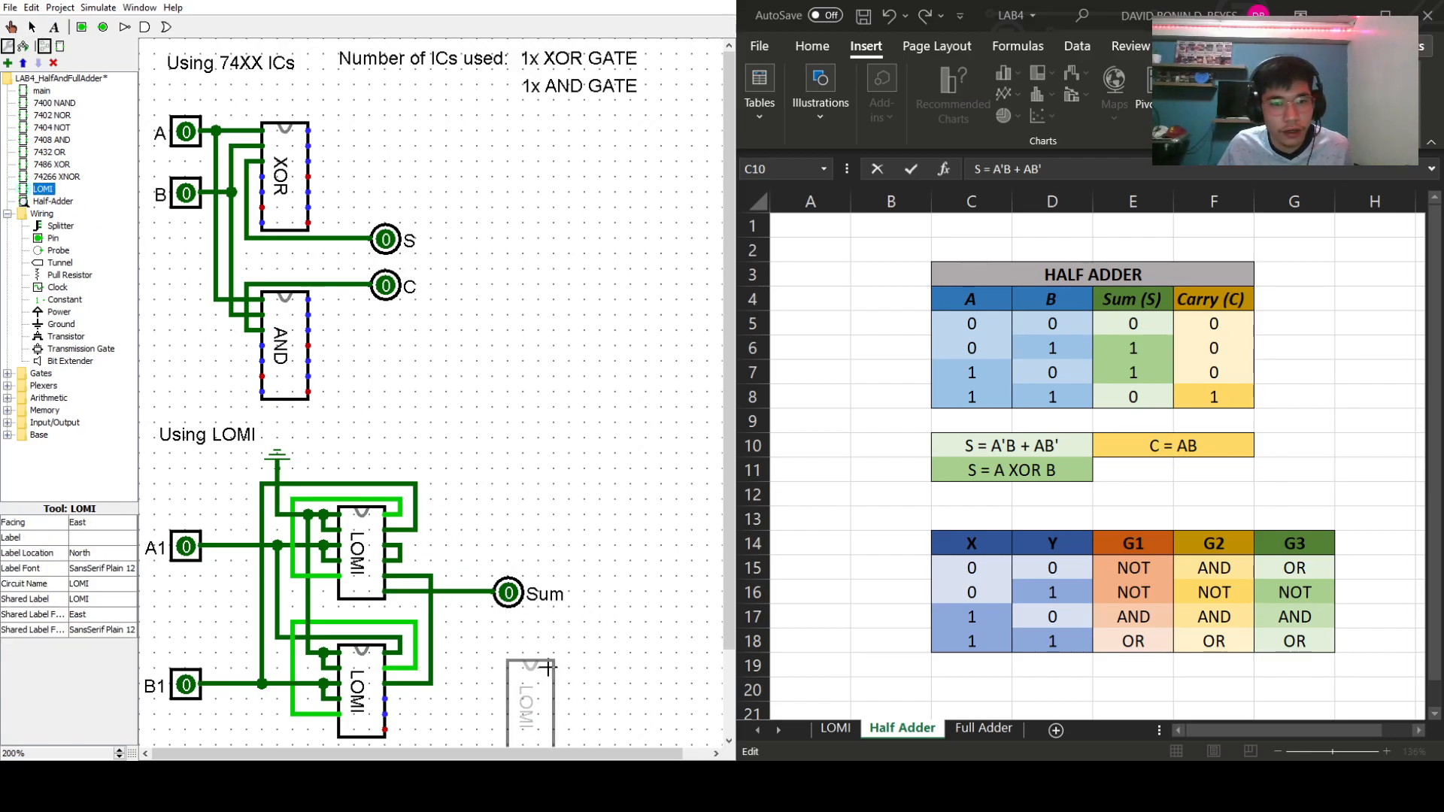
left_click(523, 656)
left_click(521, 656)
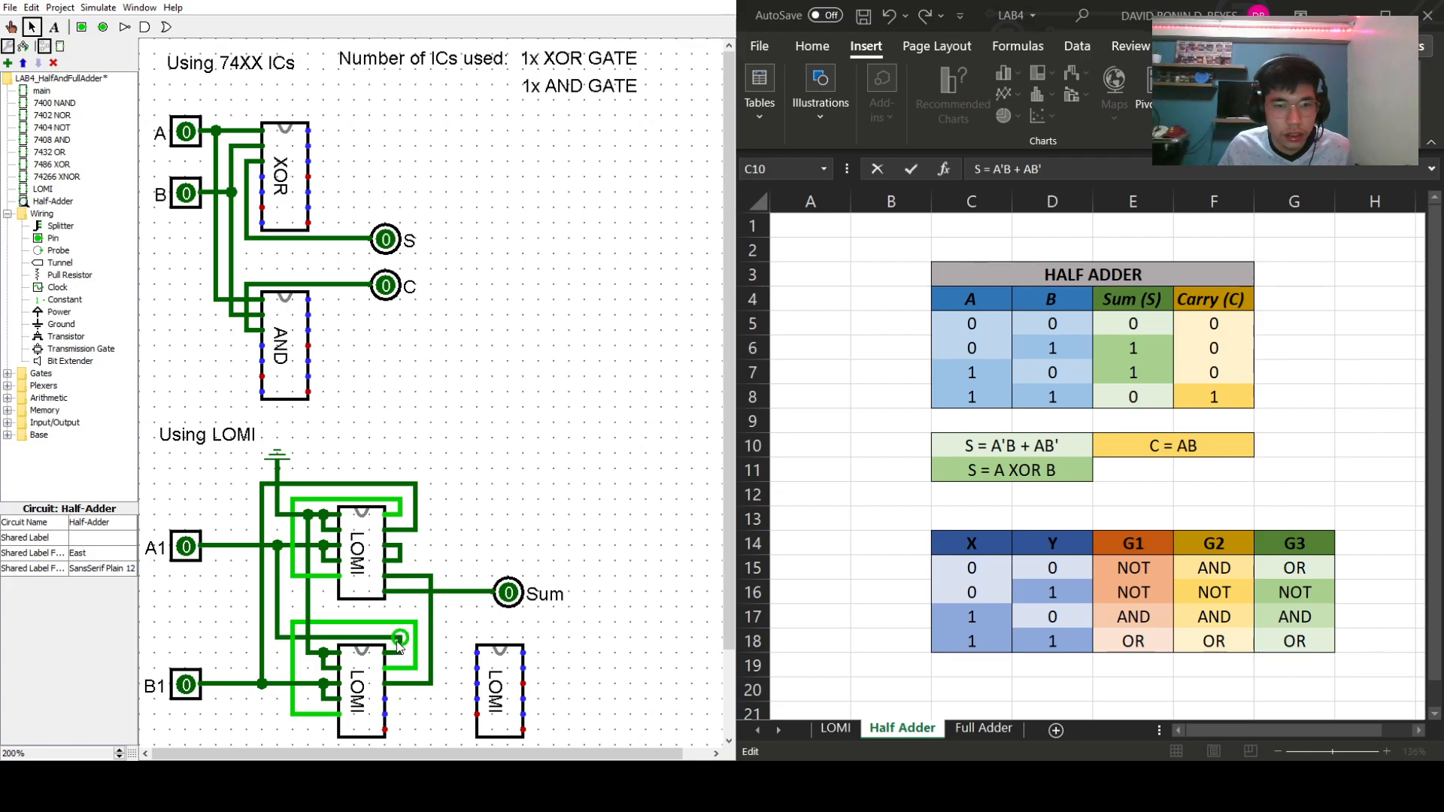
mouse_move(498, 678)
left_mouse_down()
mouse_move(501, 663)
mouse_move(488, 667)
left_mouse_up()
left_click_drag(399, 637, 460, 638)
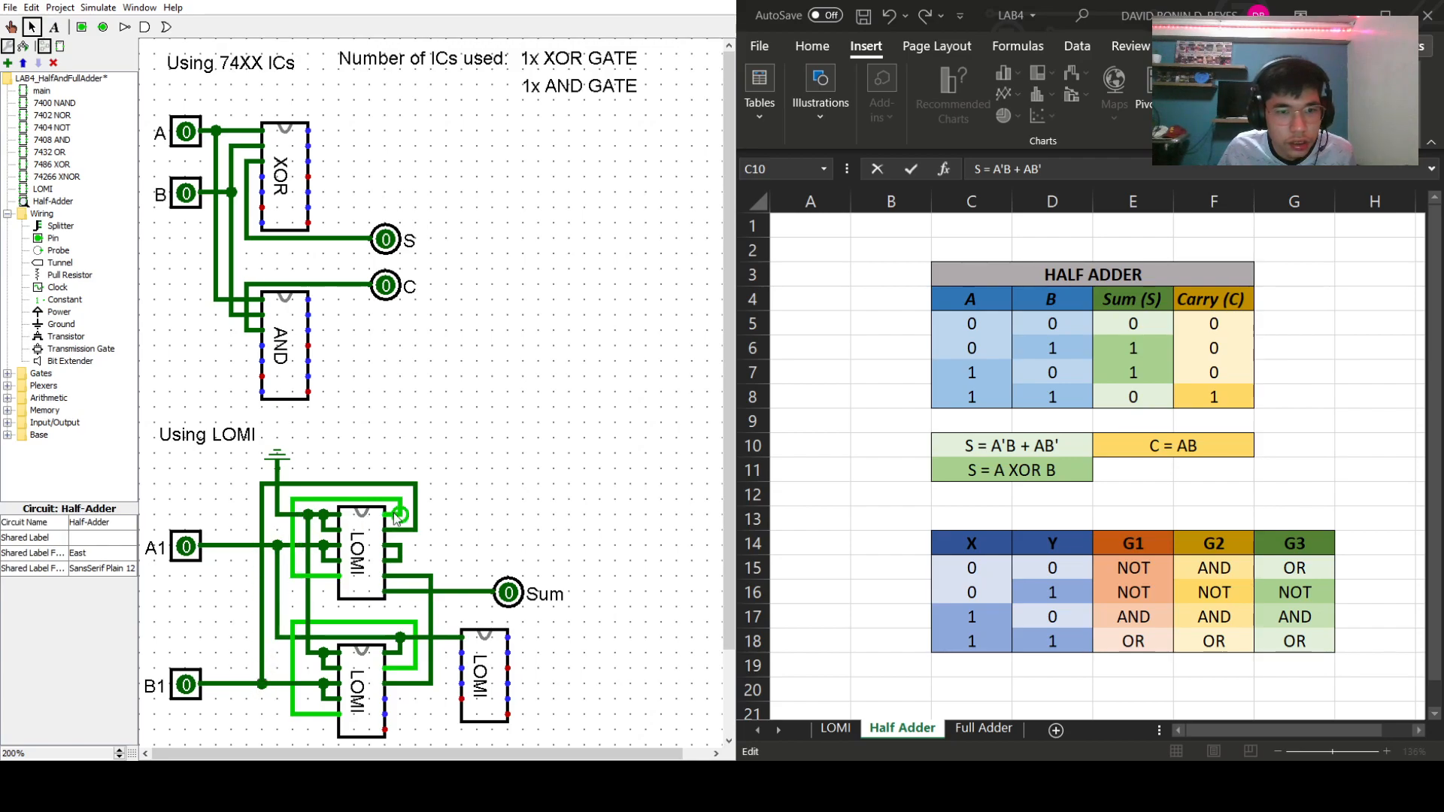
mouse_move(415, 533)
left_mouse_down()
mouse_move(451, 535)
mouse_move(442, 648)
mouse_move(464, 653)
mouse_move(447, 735)
mouse_move(525, 731)
mouse_move(524, 653)
mouse_move(557, 653)
left_mouse_up()
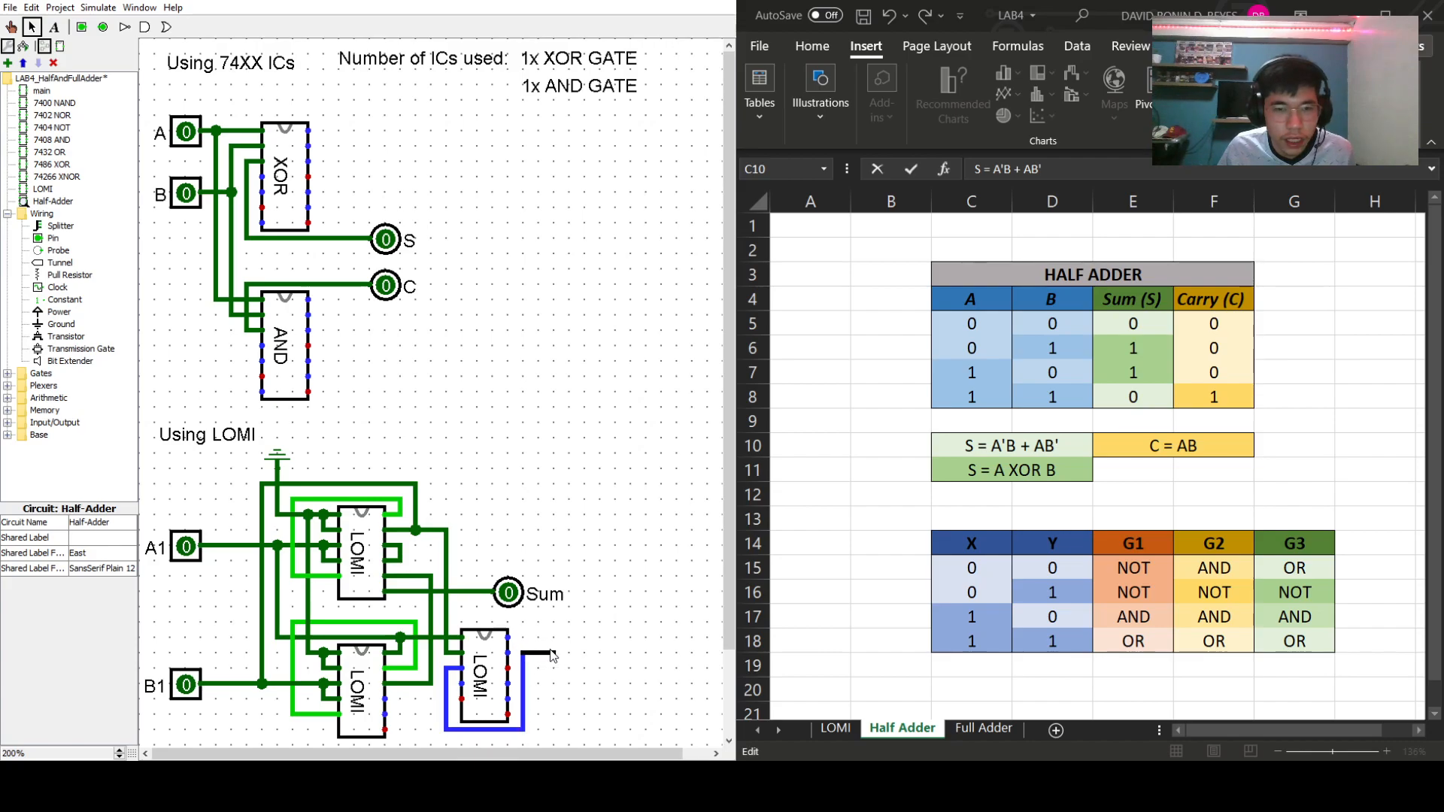
- Move the Sum pin further right and connect a second output pin below it to the third LOMI IC's output wire
left_click_drag(516, 594, 592, 593)
left_click(512, 506)
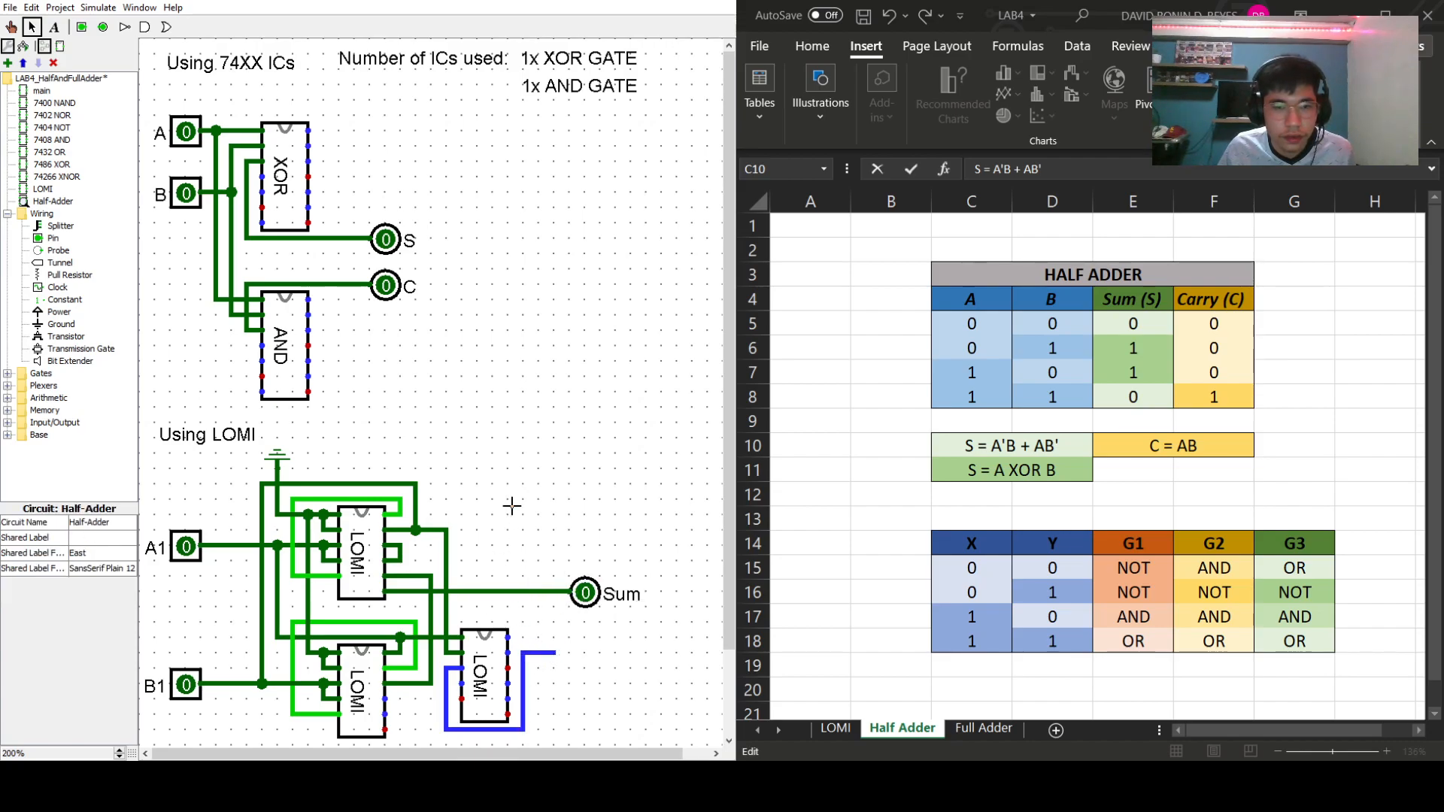
left_click(103, 27)
left_click(569, 655)
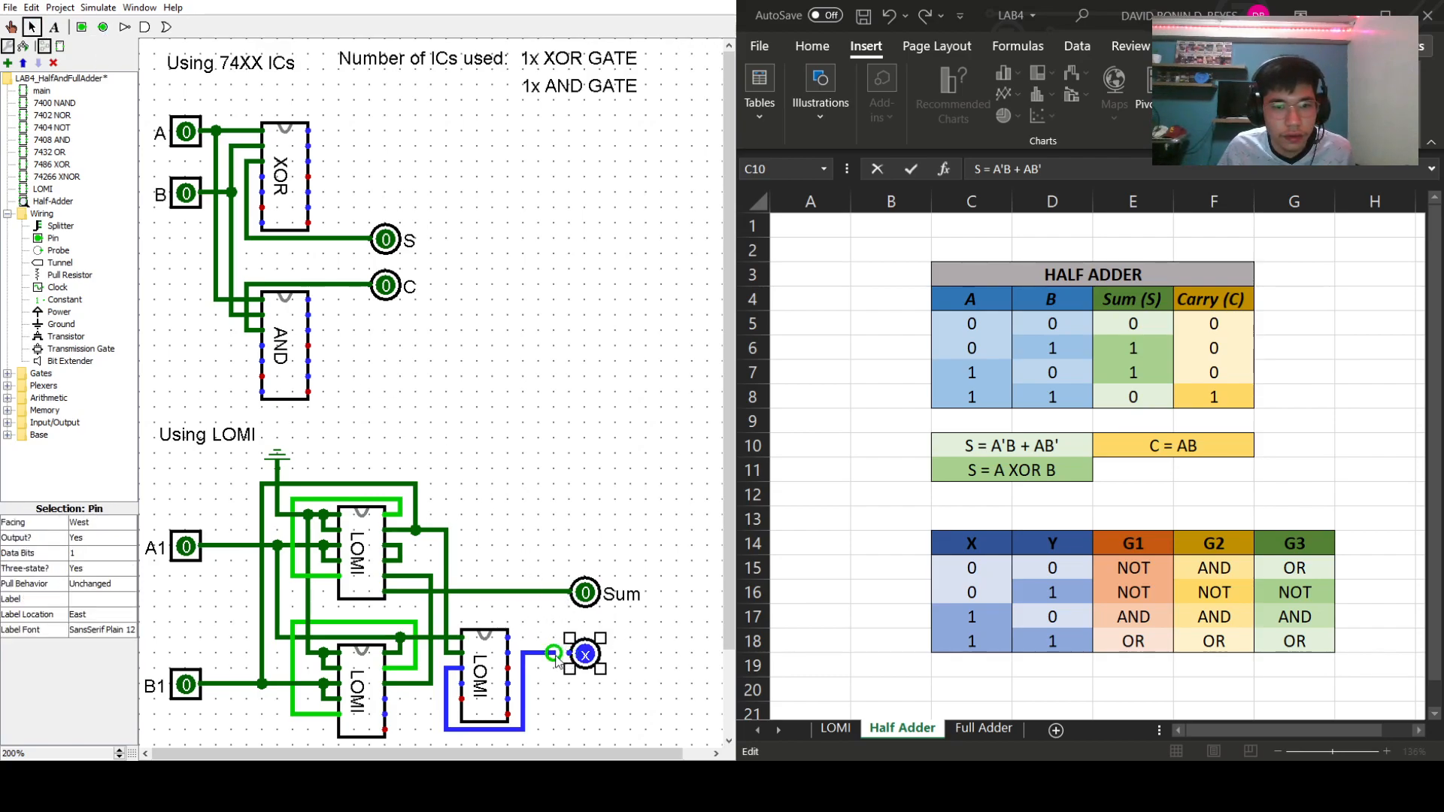
key("ctrl+2")
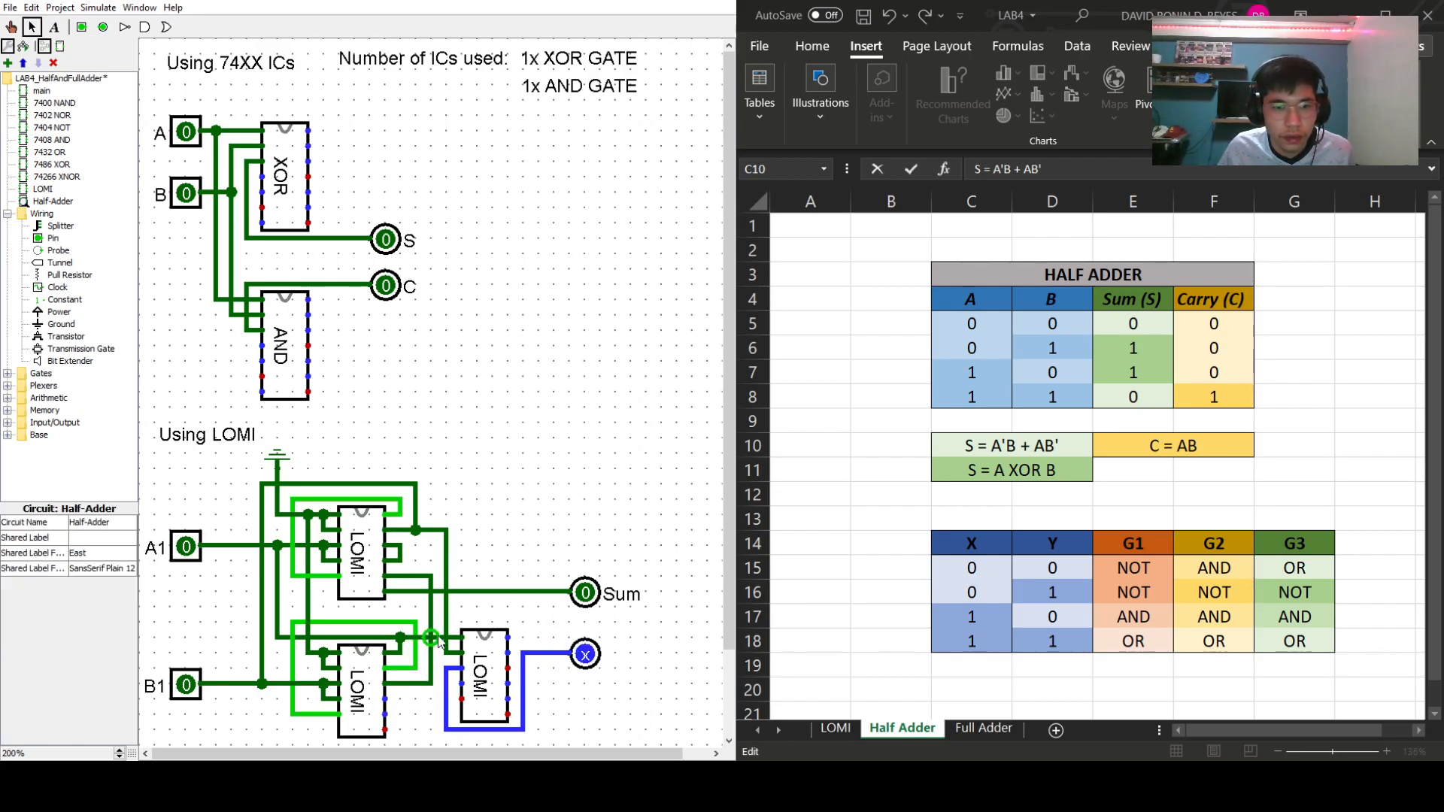
- Replace the third LOMI IC with one placed a grid step higher, so the existing wires meet its second to fourth left-side pins
left_click(489, 686)
key("Delete")
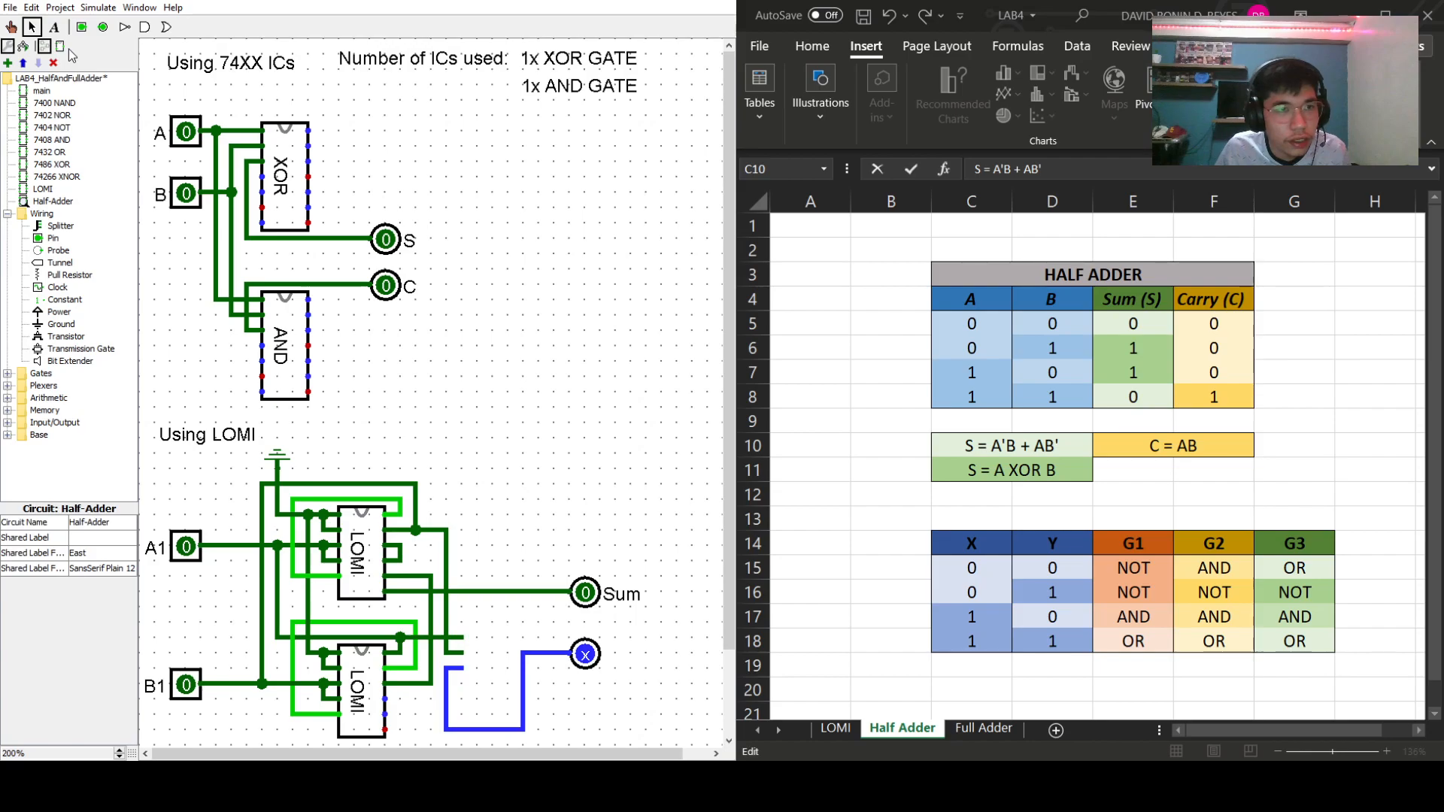
left_click(43, 189)
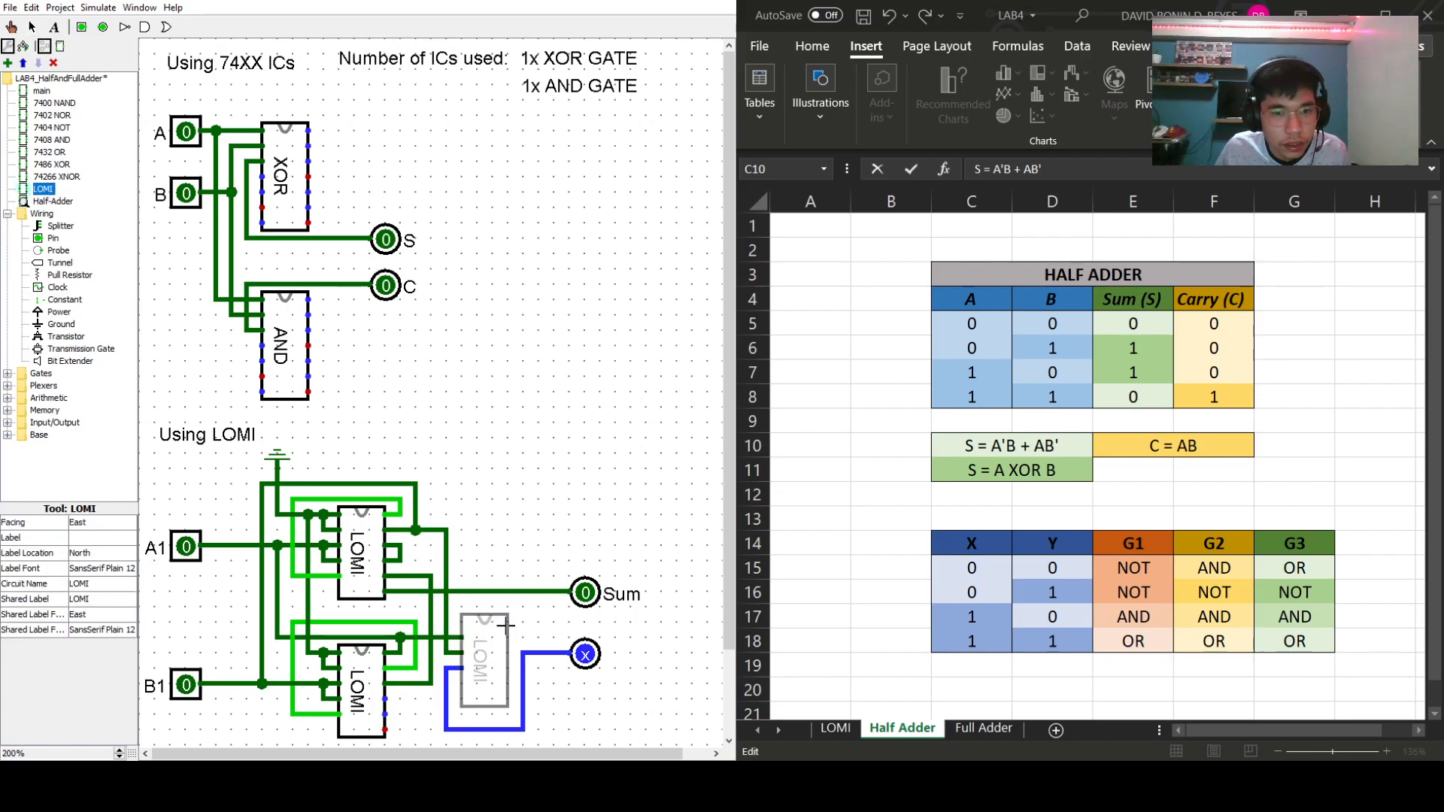
left_click(505, 625)
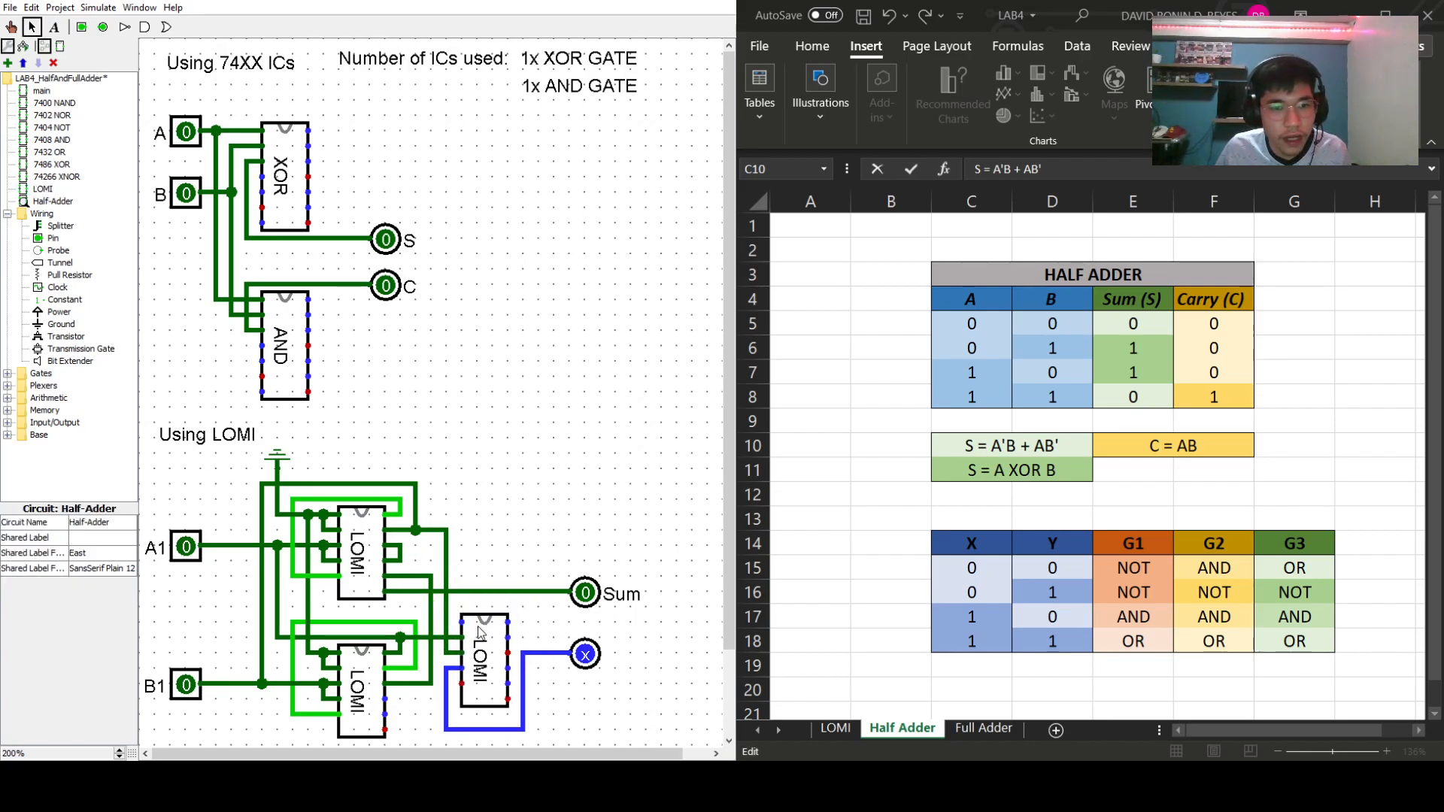
- Shift the third LOMI IC and the vertical section of its output wire one grid step to the right
left_click(523, 695)
key("Delete")
left_click(490, 672)
left_click(528, 654)
mouse_move(524, 656)
left_mouse_down()
mouse_move(538, 657)
mouse_move(494, 661)
mouse_move(537, 729)
mouse_move(522, 730)
left_mouse_up()
left_click(376, 614)
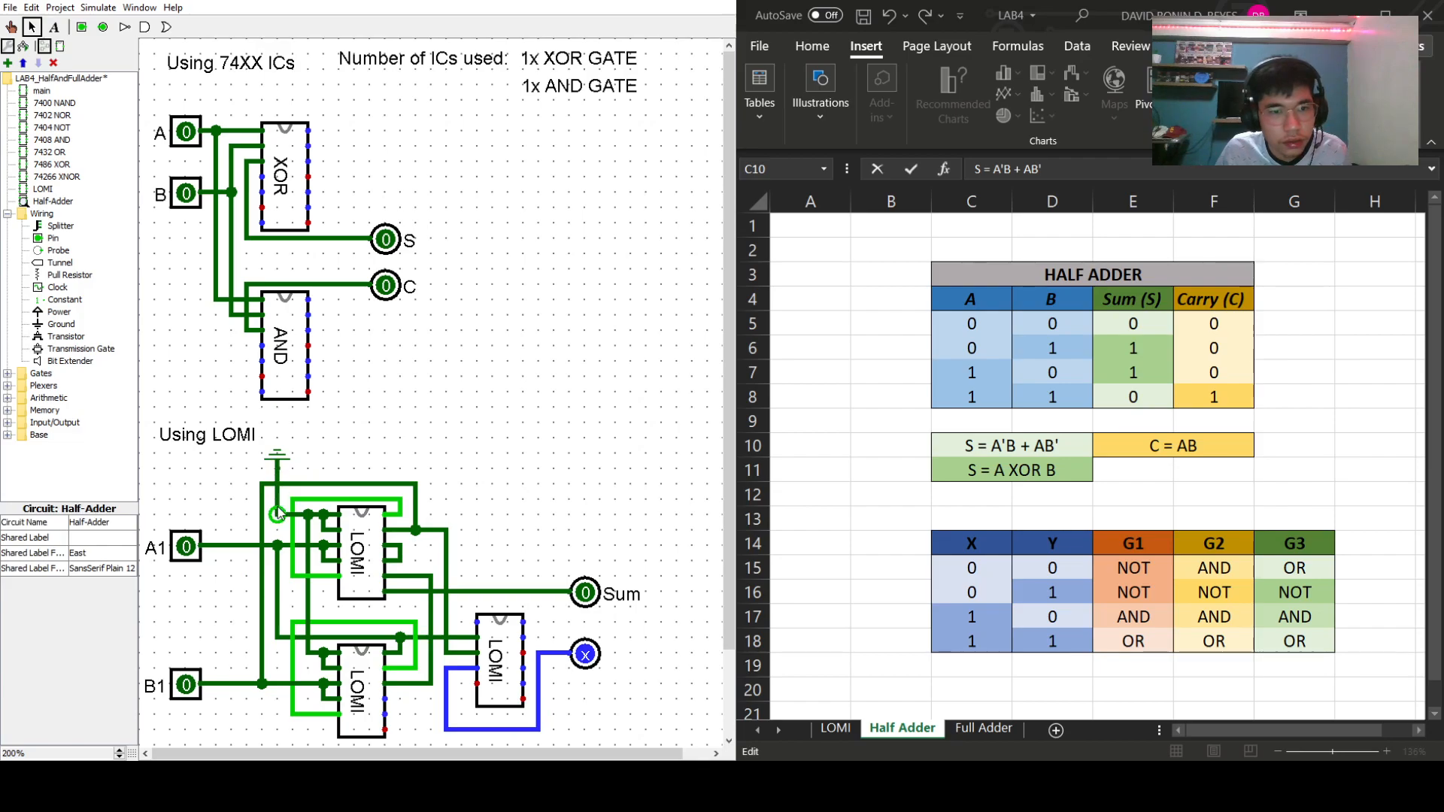
- Raise the ground slightly and wire it to the third LOMI IC's first left-side pin
left_click(278, 459)
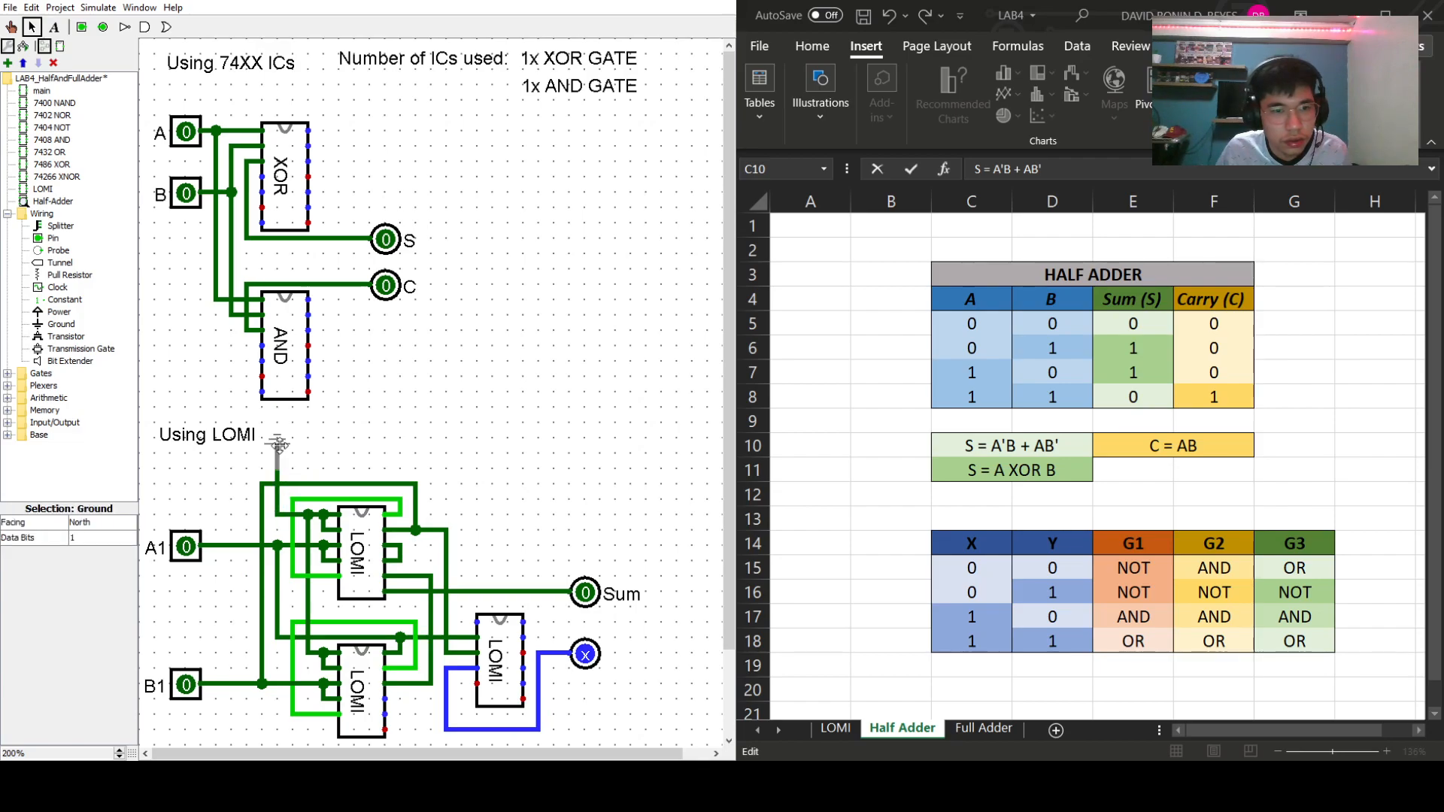
left_click_drag(279, 471, 462, 622)
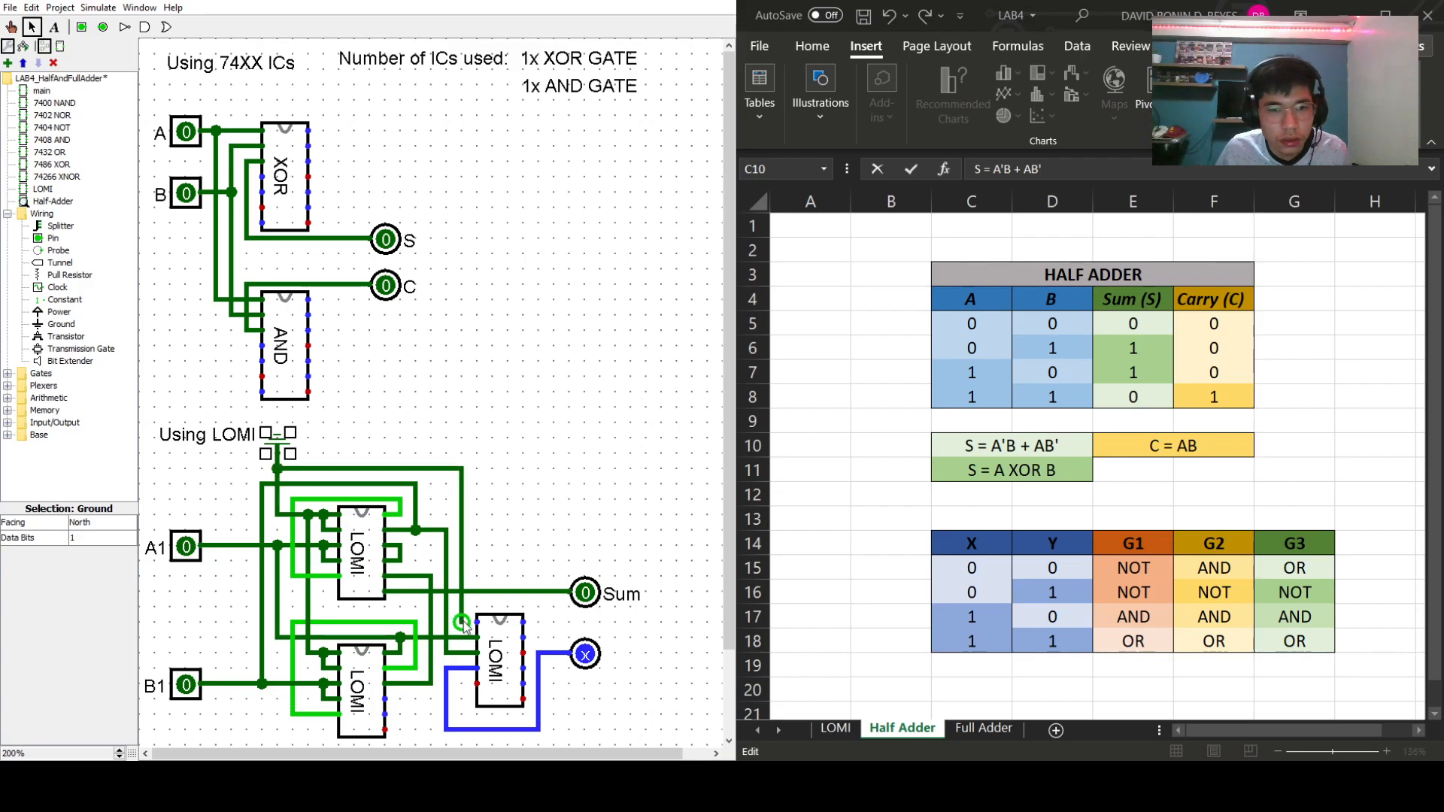
left_click(638, 711)
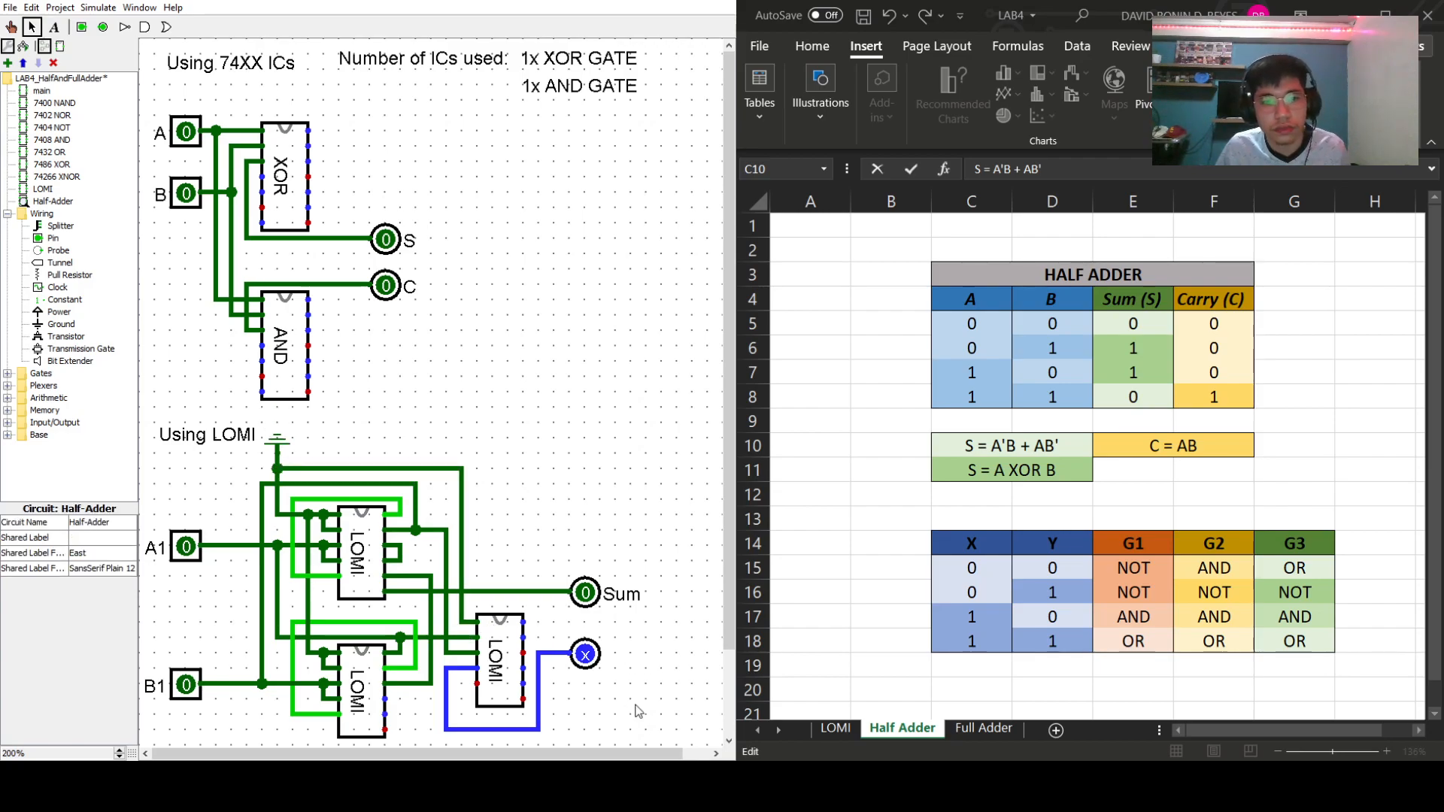
- Replace the third LOMI IC with a new one a grid step to the right and move the unlabelled output pin down and right
left_click(462, 670)
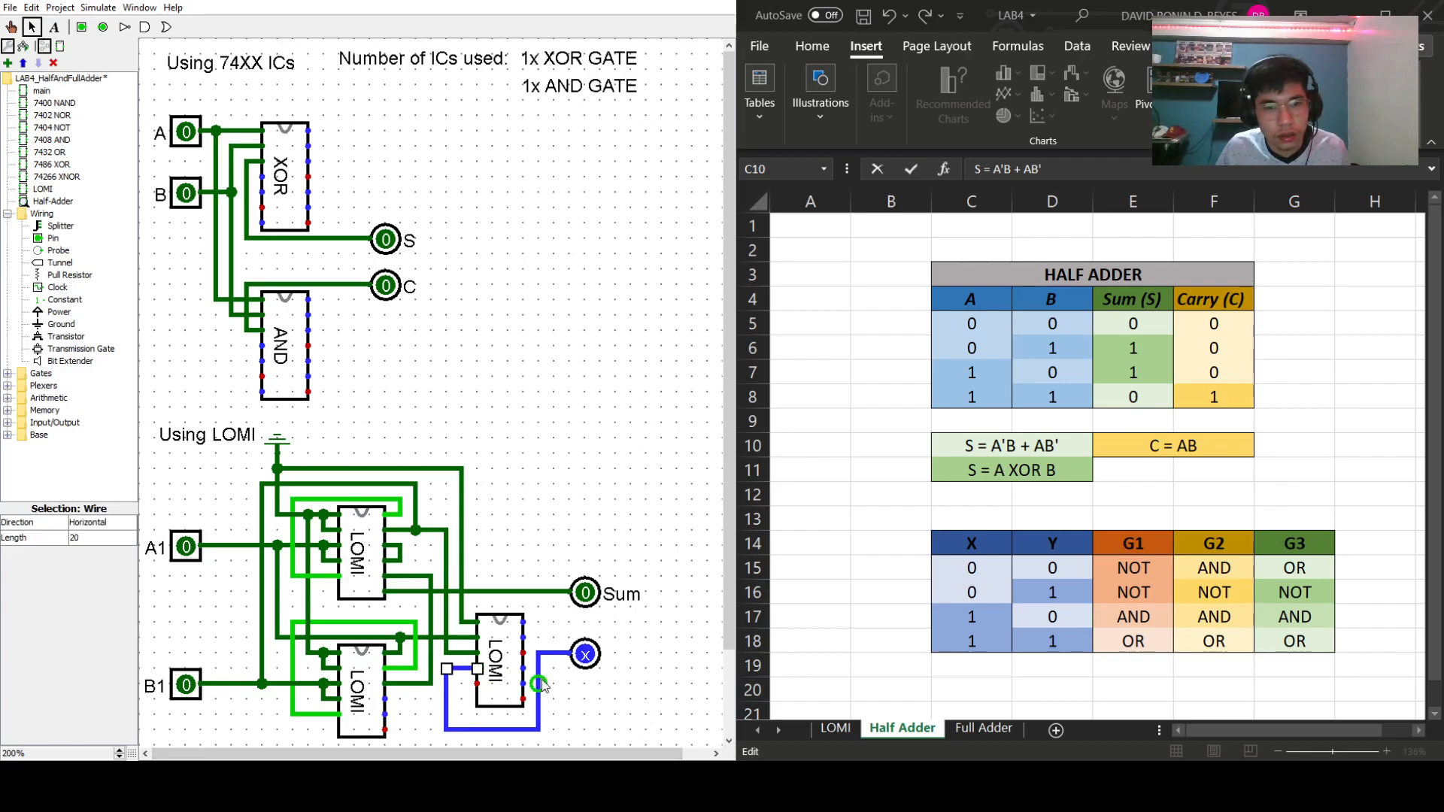
left_click(638, 704)
left_click(493, 662)
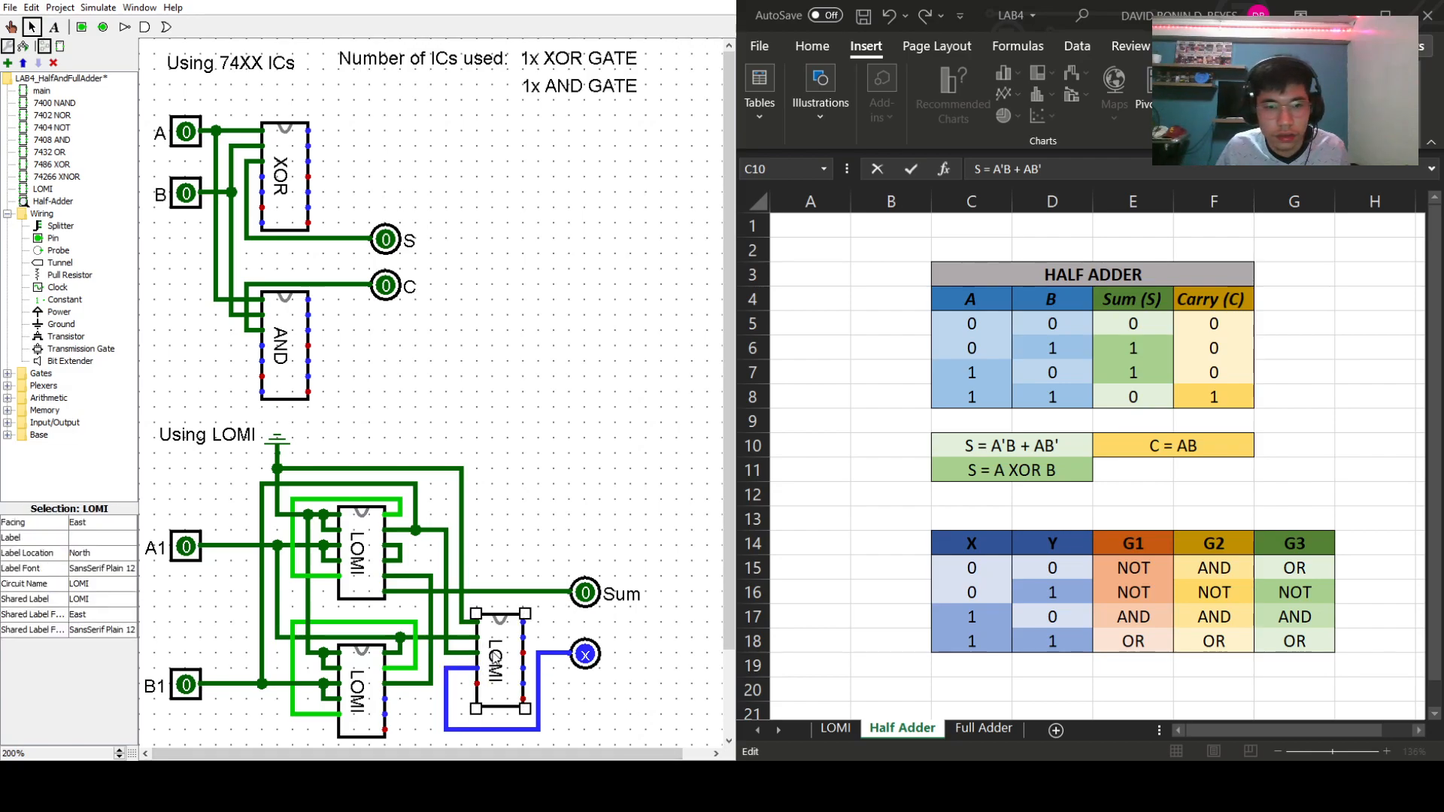
key("Delete")
left_click_drag(586, 656, 601, 732)
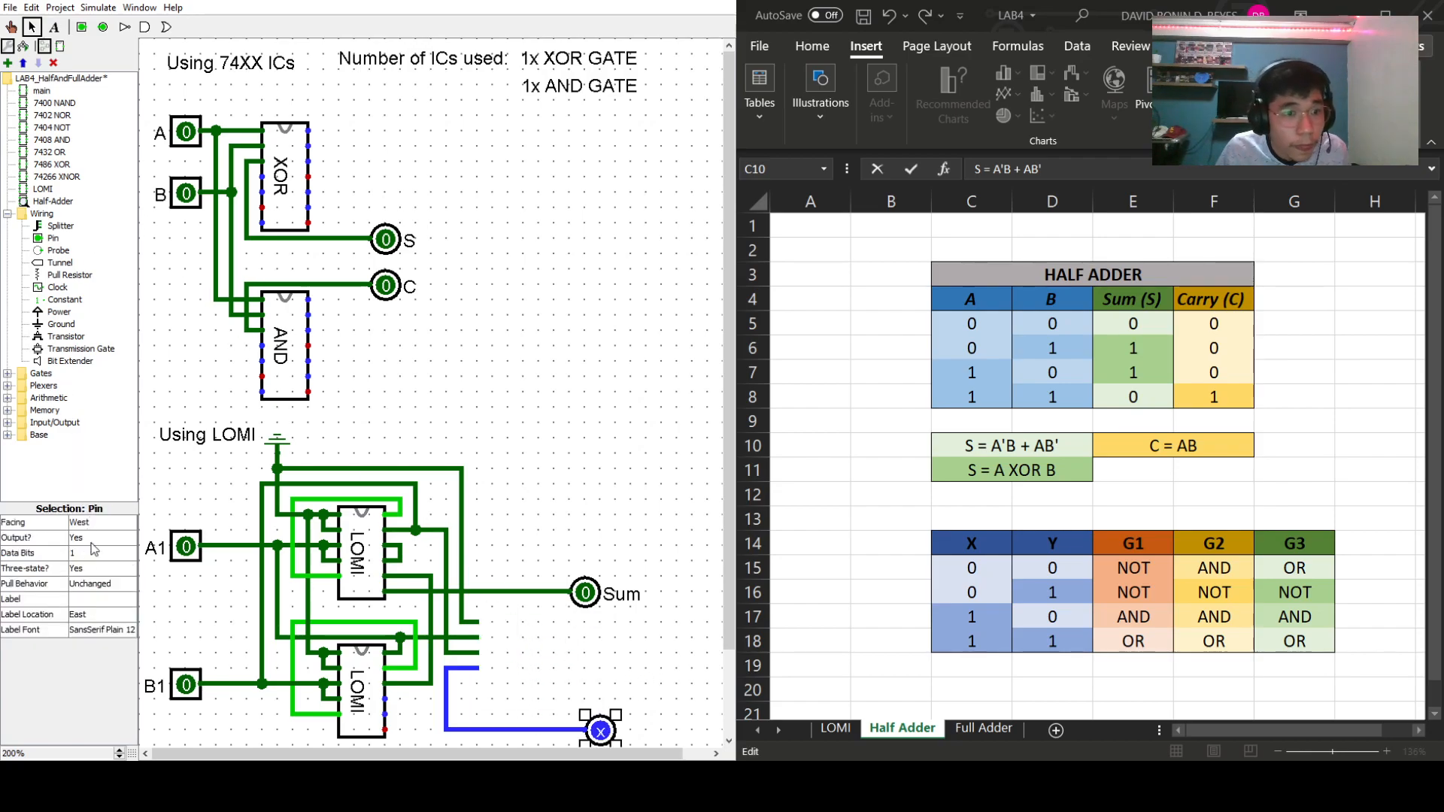
left_click(43, 189)
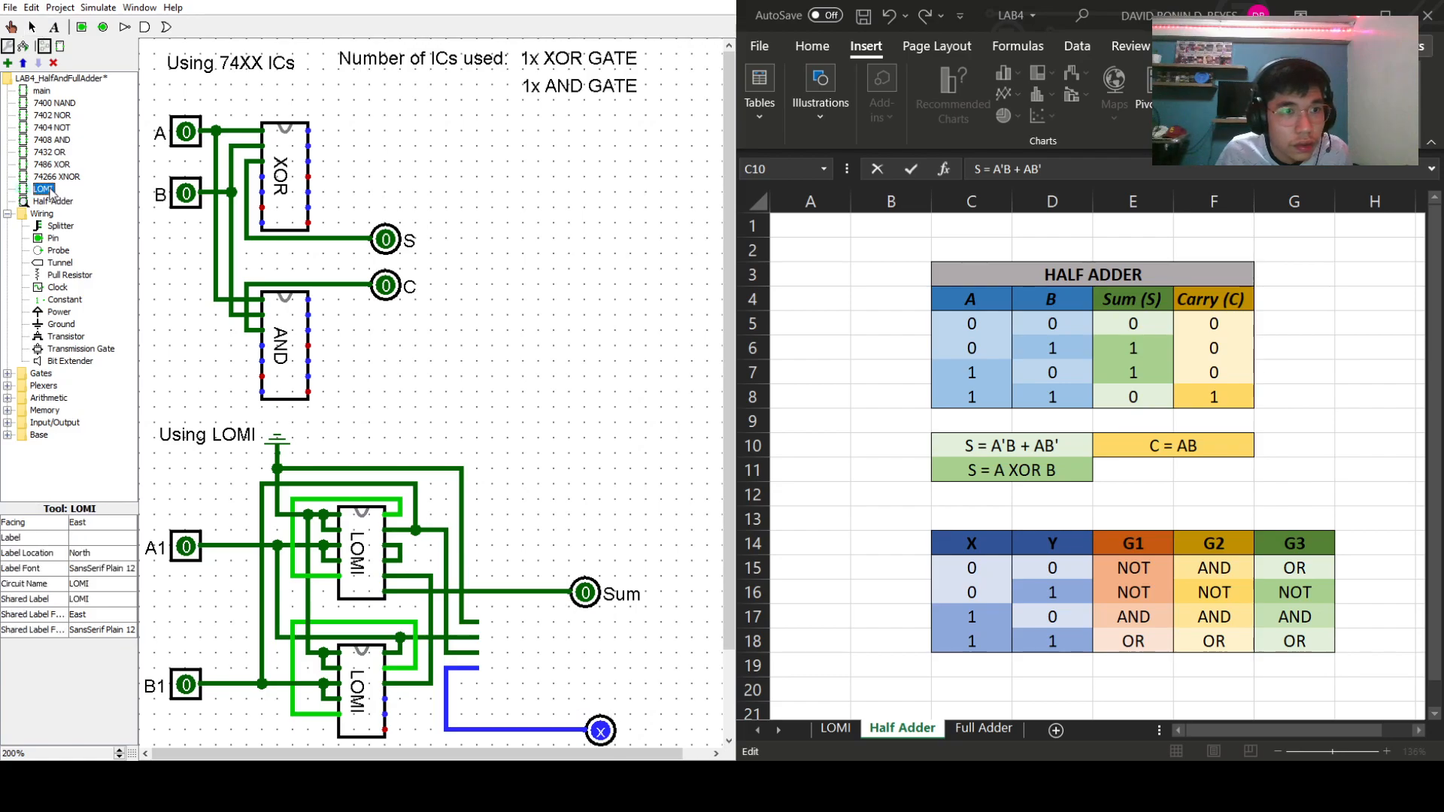
left_click(531, 619)
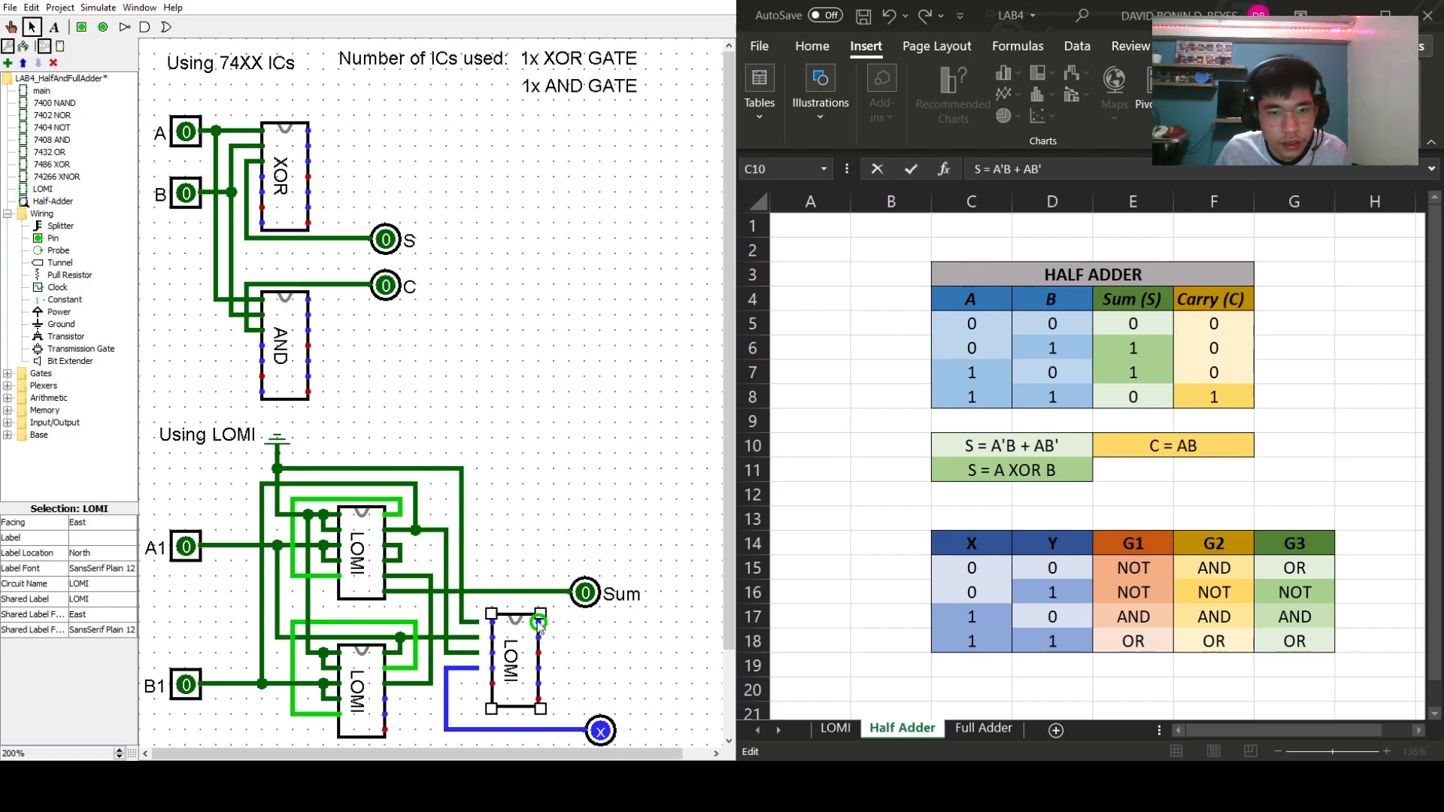
- Move the Sum pin further right and rewire the unlabelled output pin straight to the third LOMI IC's third right-side pin, removing the old wire
left_click_drag(611, 596, 657, 596)
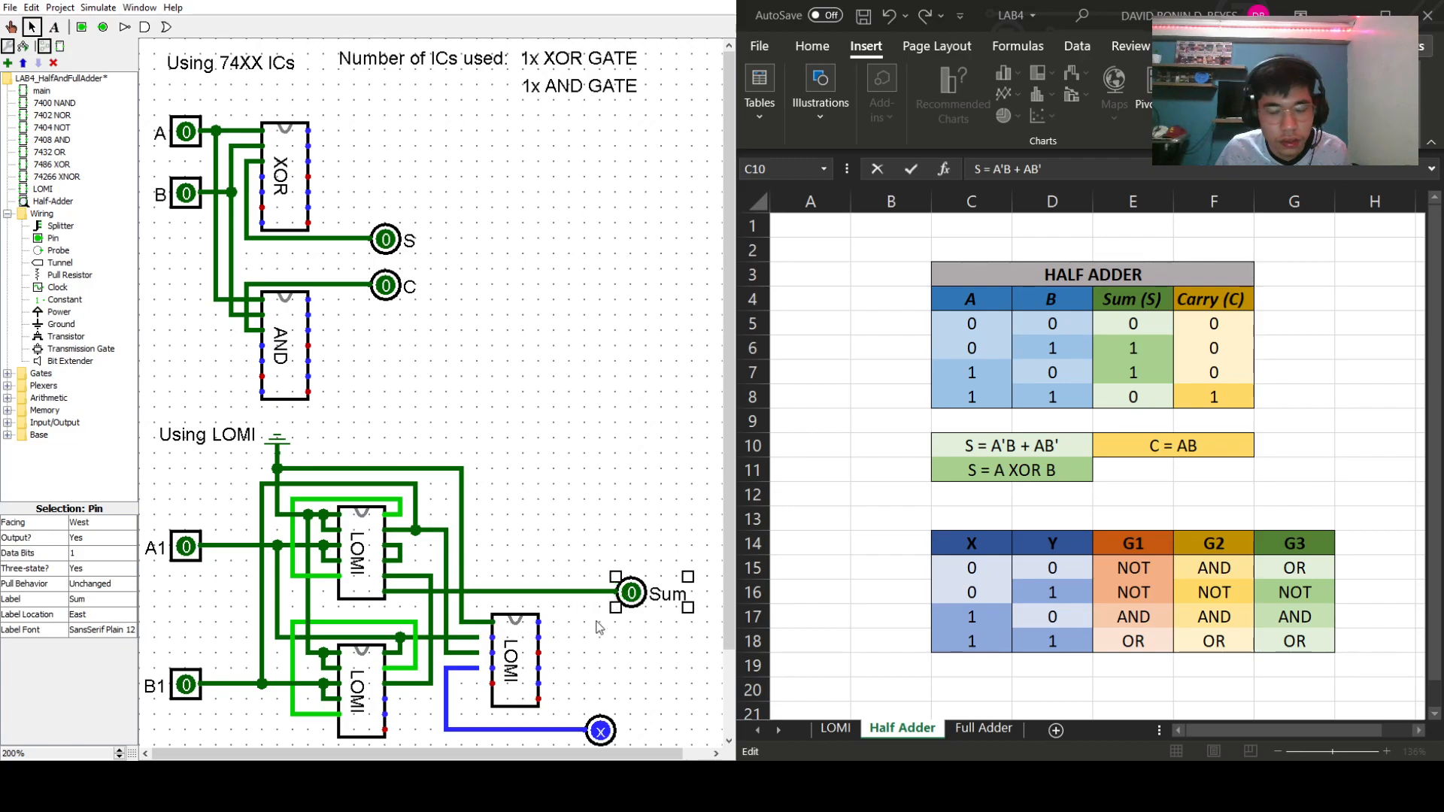
left_click(584, 669)
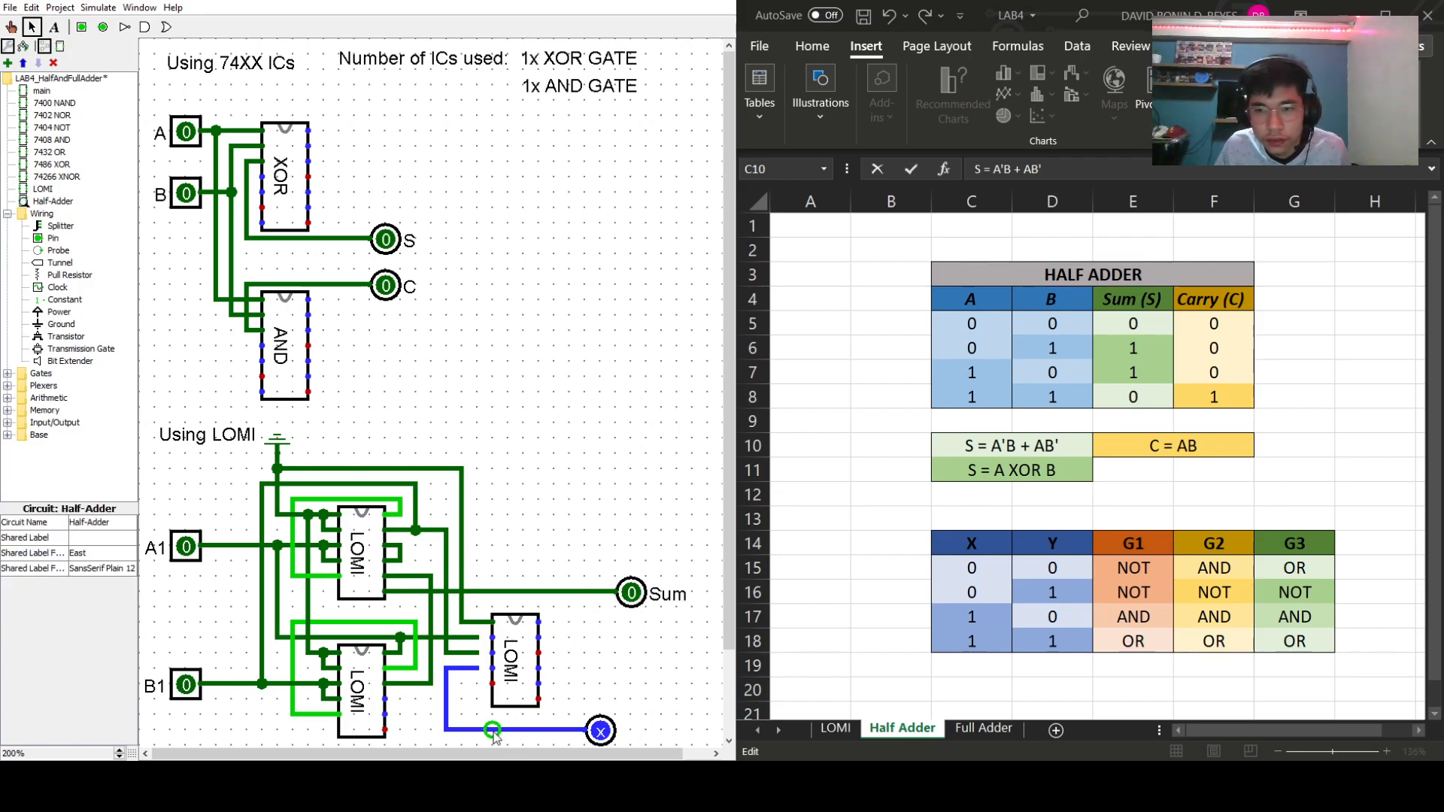
left_click(468, 669)
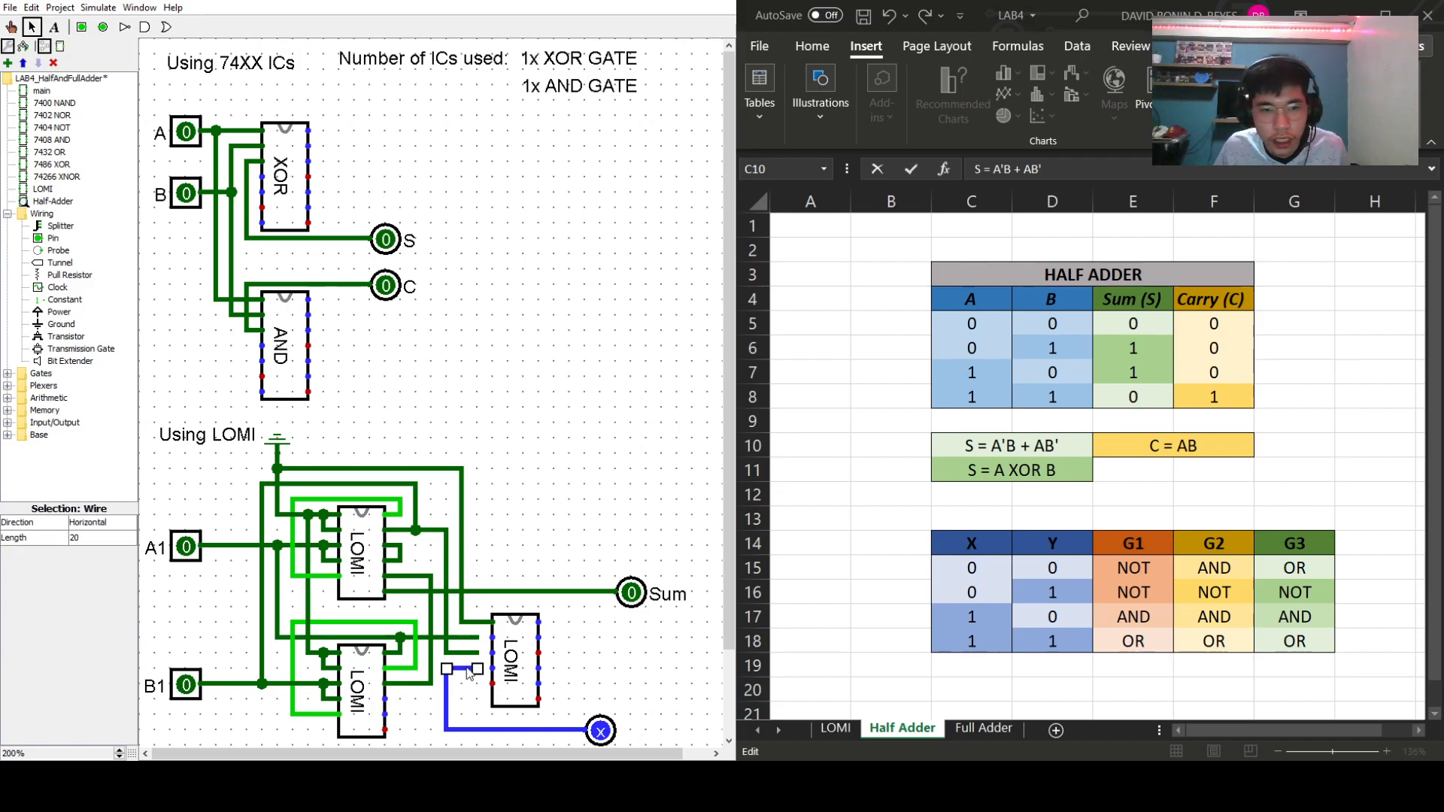
key("Delete")
left_click_drag(539, 653, 570, 730)
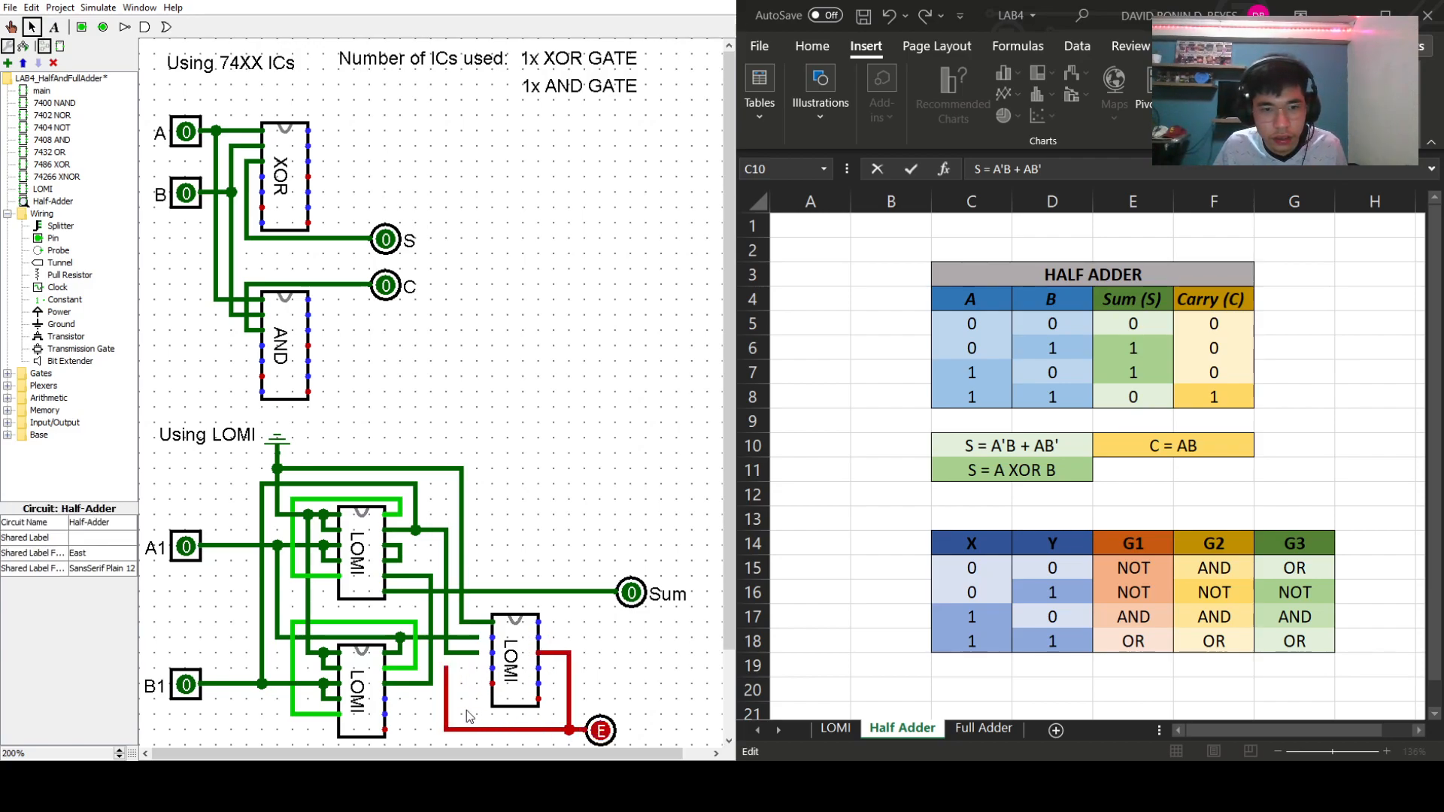
left_click(444, 713)
key("Delete")
left_click(490, 728)
key("Delete")
left_click_drag(606, 736, 631, 659)
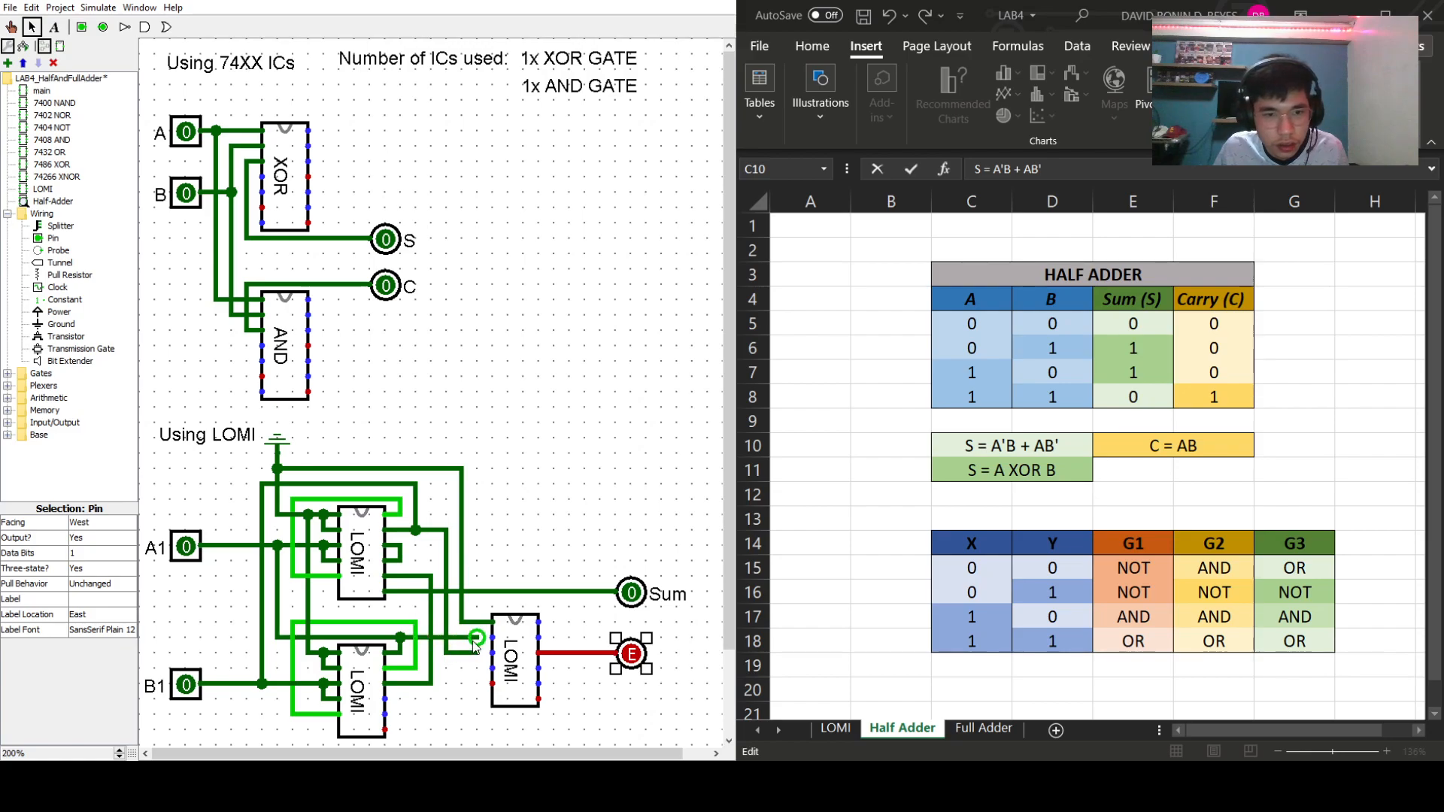
- Shift the third LOMI IC a grid step right and route the A1 and B1 wires over it to its first two right-side pins
left_click(463, 517)
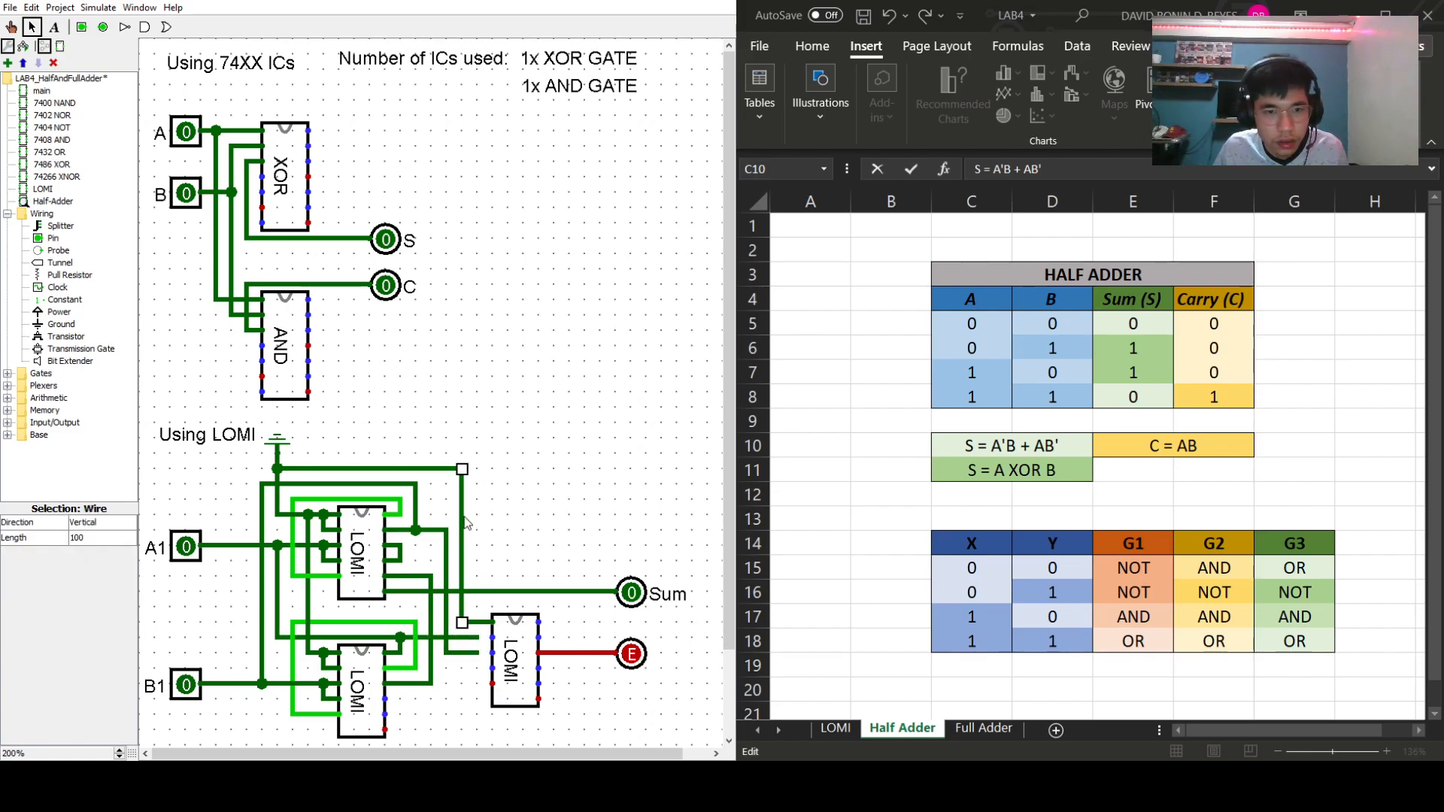
left_click_drag(515, 652, 572, 609)
left_click_drag(570, 608, 557, 623)
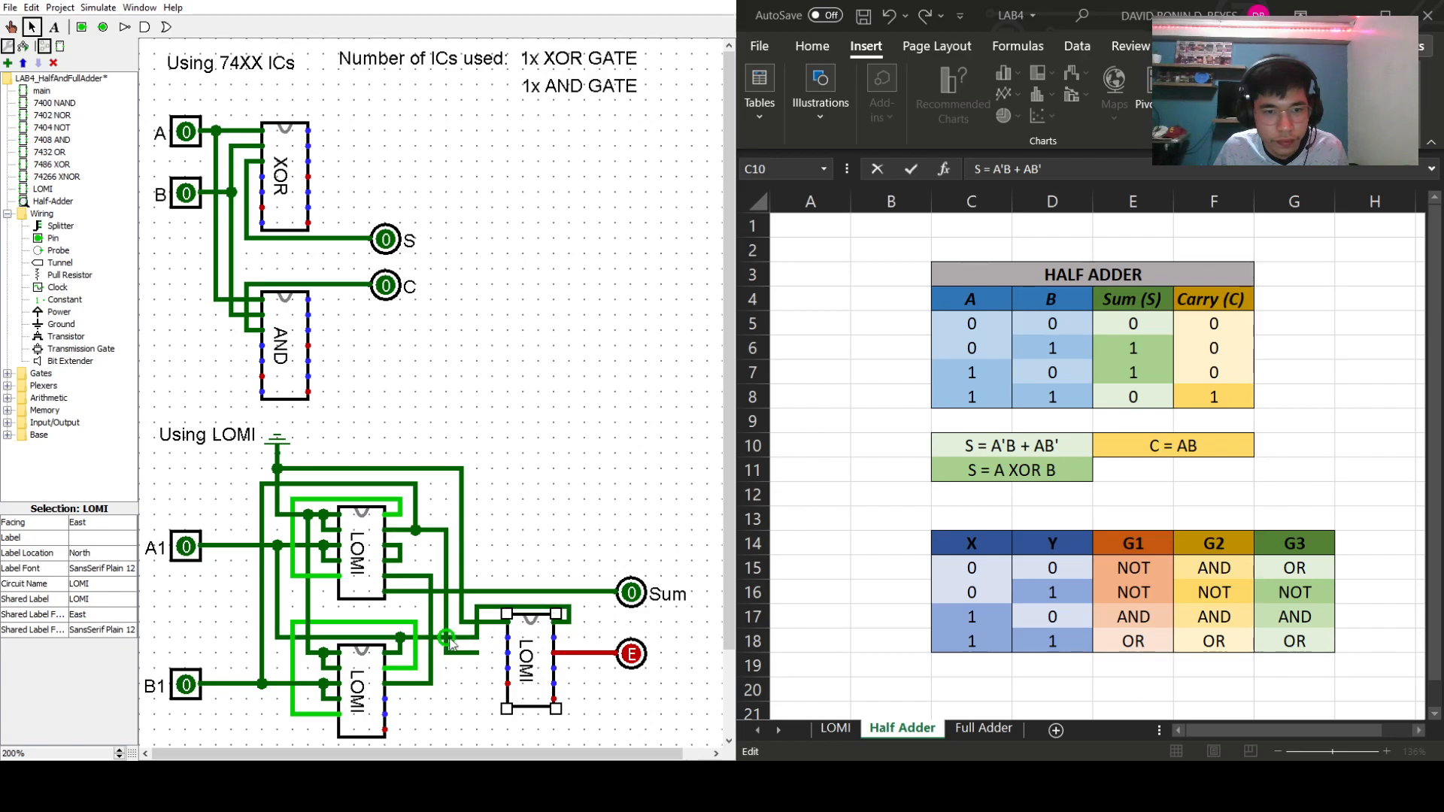
left_click_drag(490, 655, 565, 628)
left_click(610, 693)
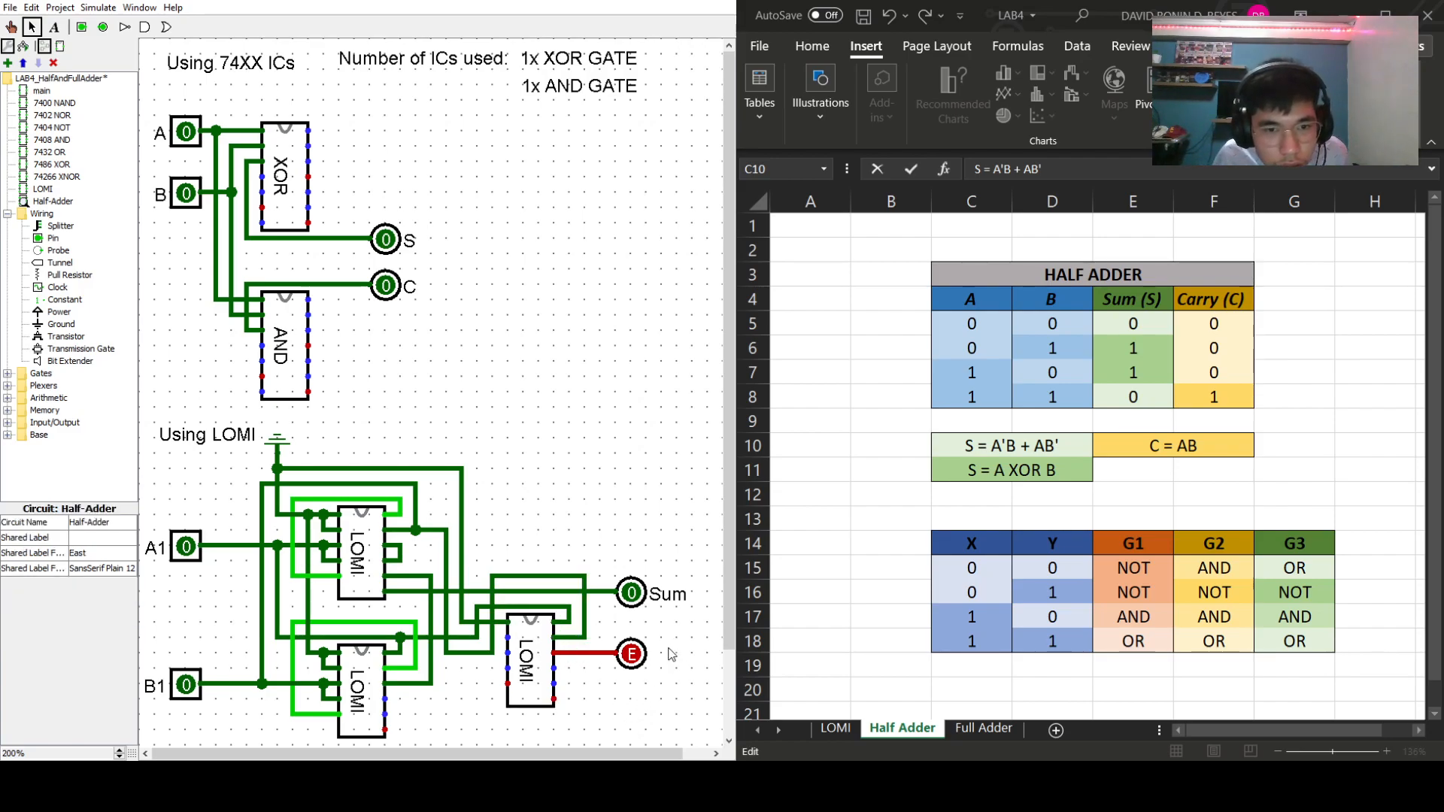
- Delete the unlabelled output pin with its wire and replace the third LOMI IC with a fresh one in the same position
left_click(628, 659)
key("Delete")
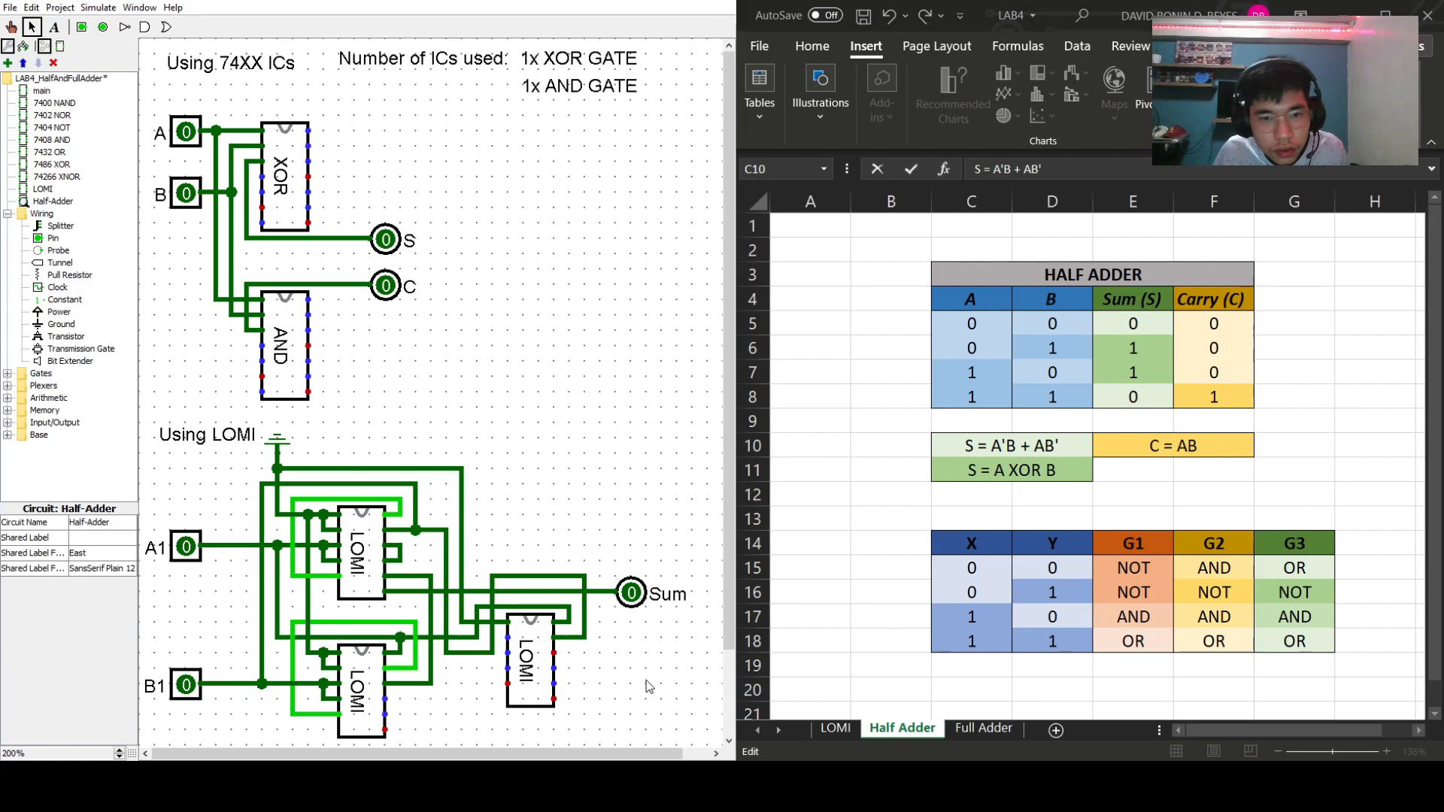
mouse_move(540, 655)
left_mouse_down()
mouse_move(539, 667)
mouse_move(555, 638)
left_mouse_up()
left_click(651, 667)
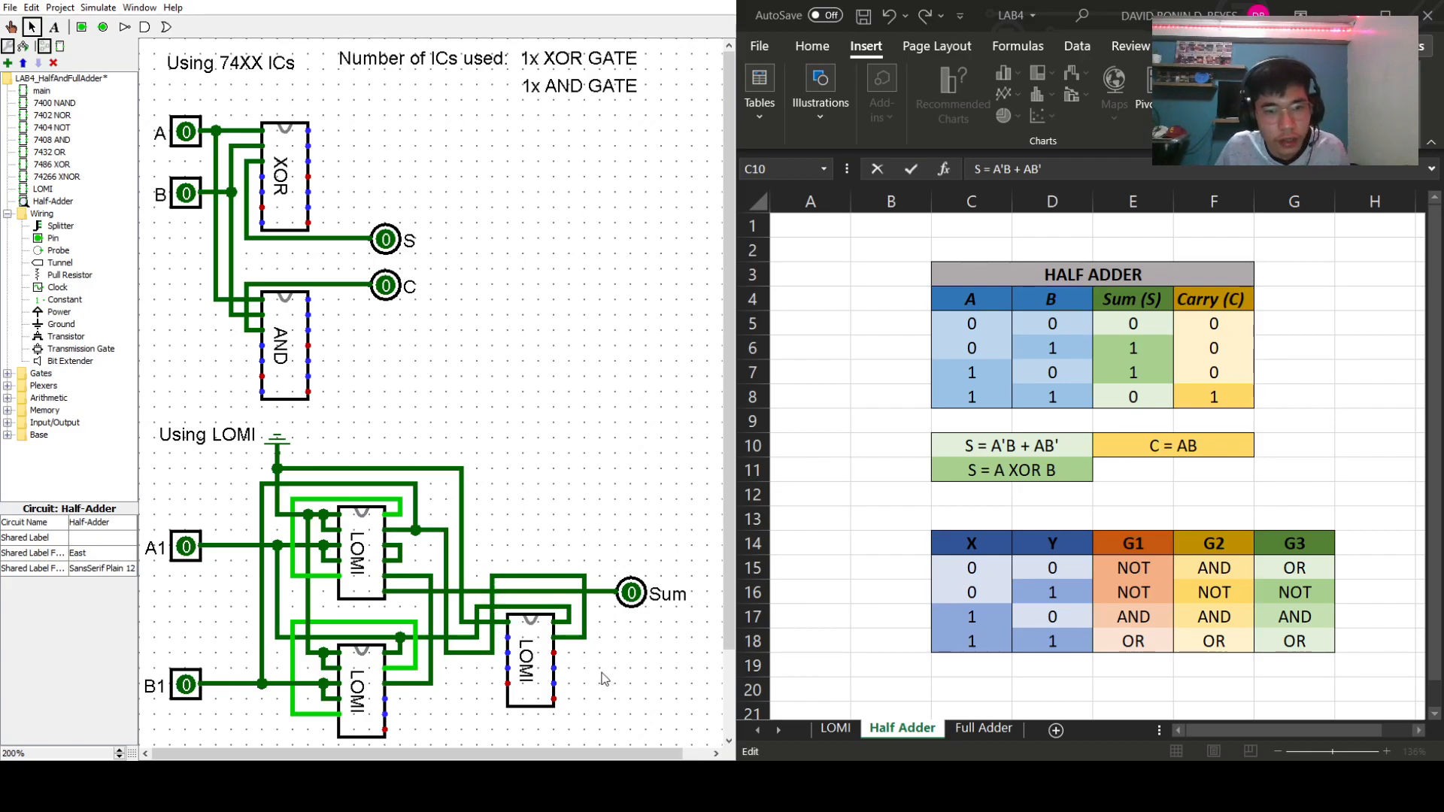
left_click(511, 670)
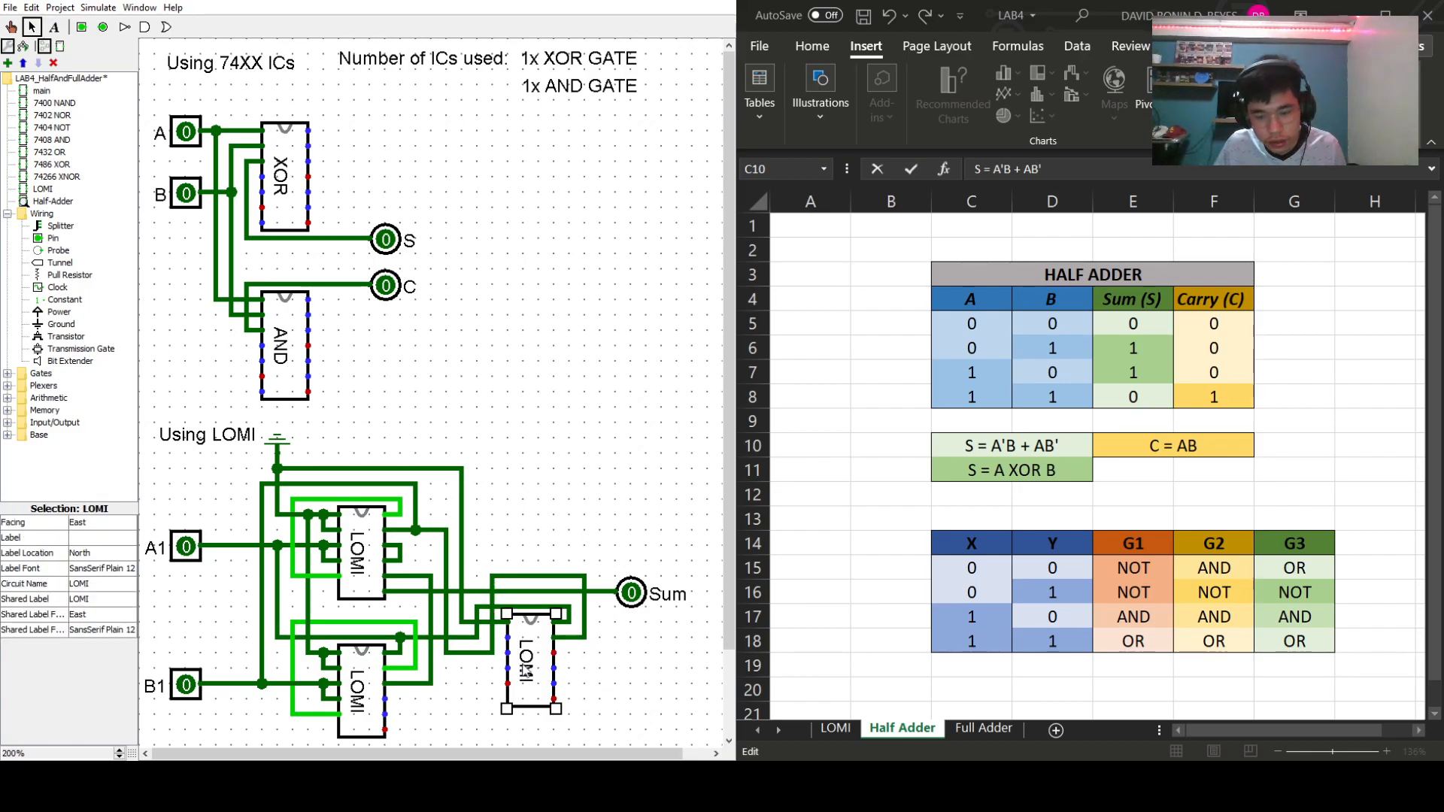
key("Delete")
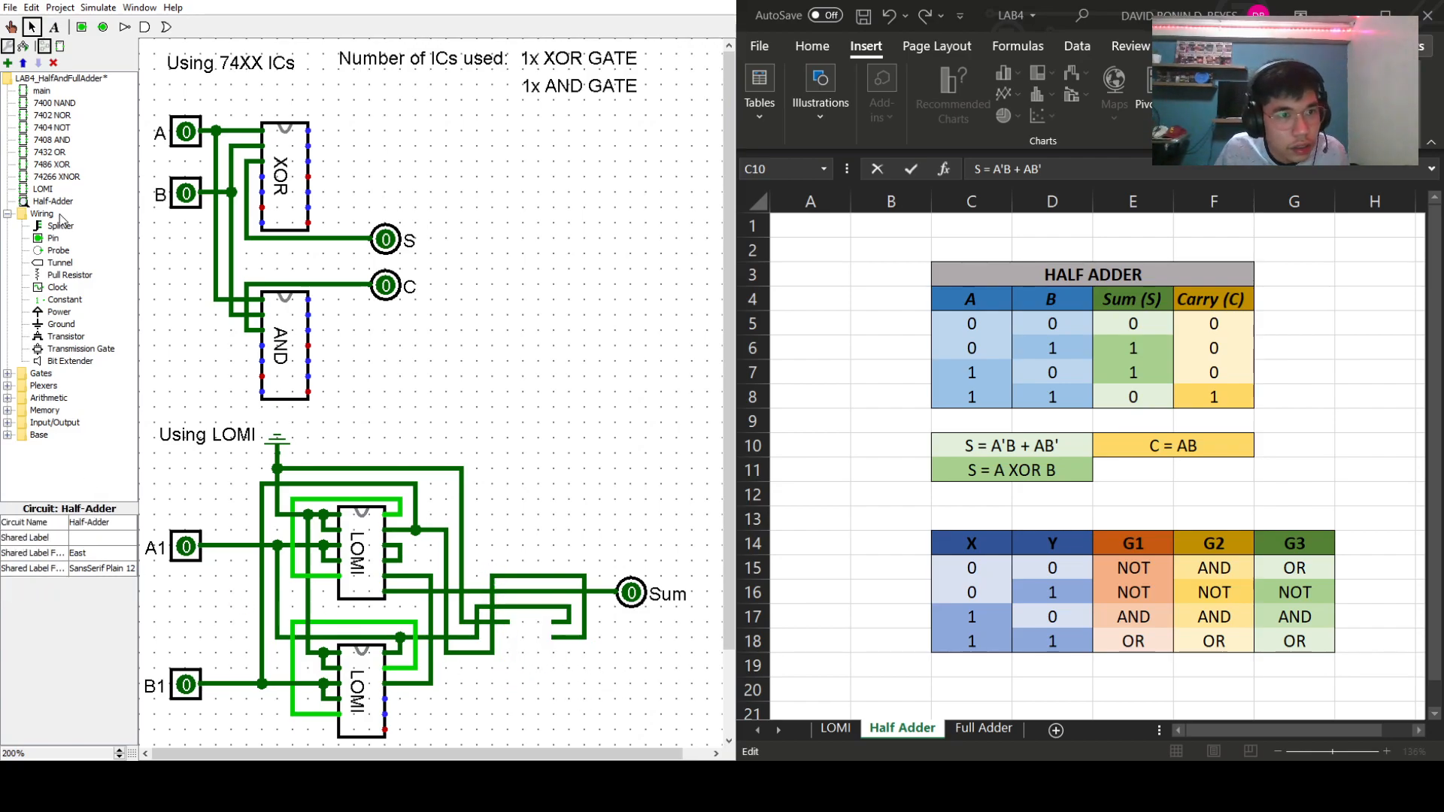
left_click(43, 188)
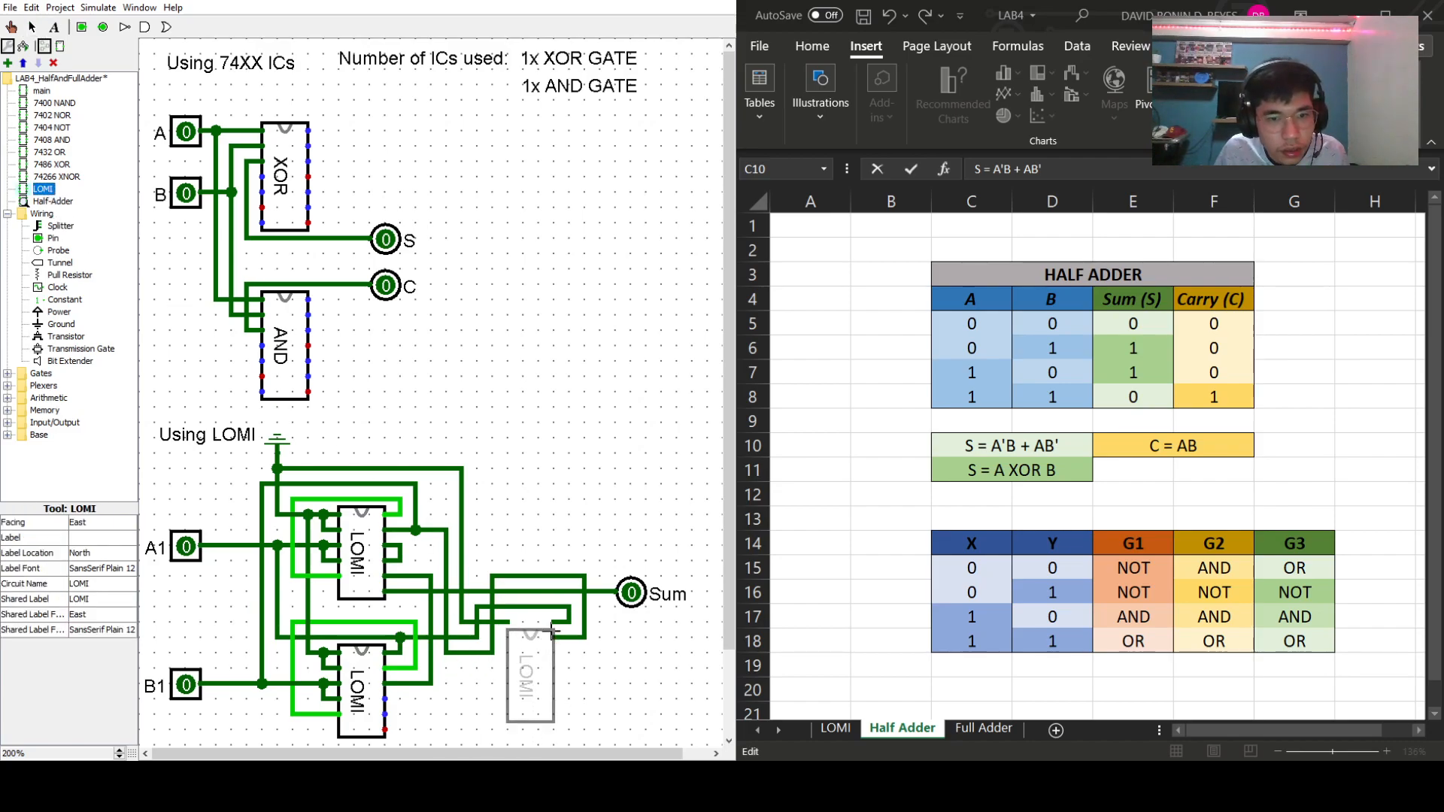
left_click(553, 616)
left_click(672, 699)
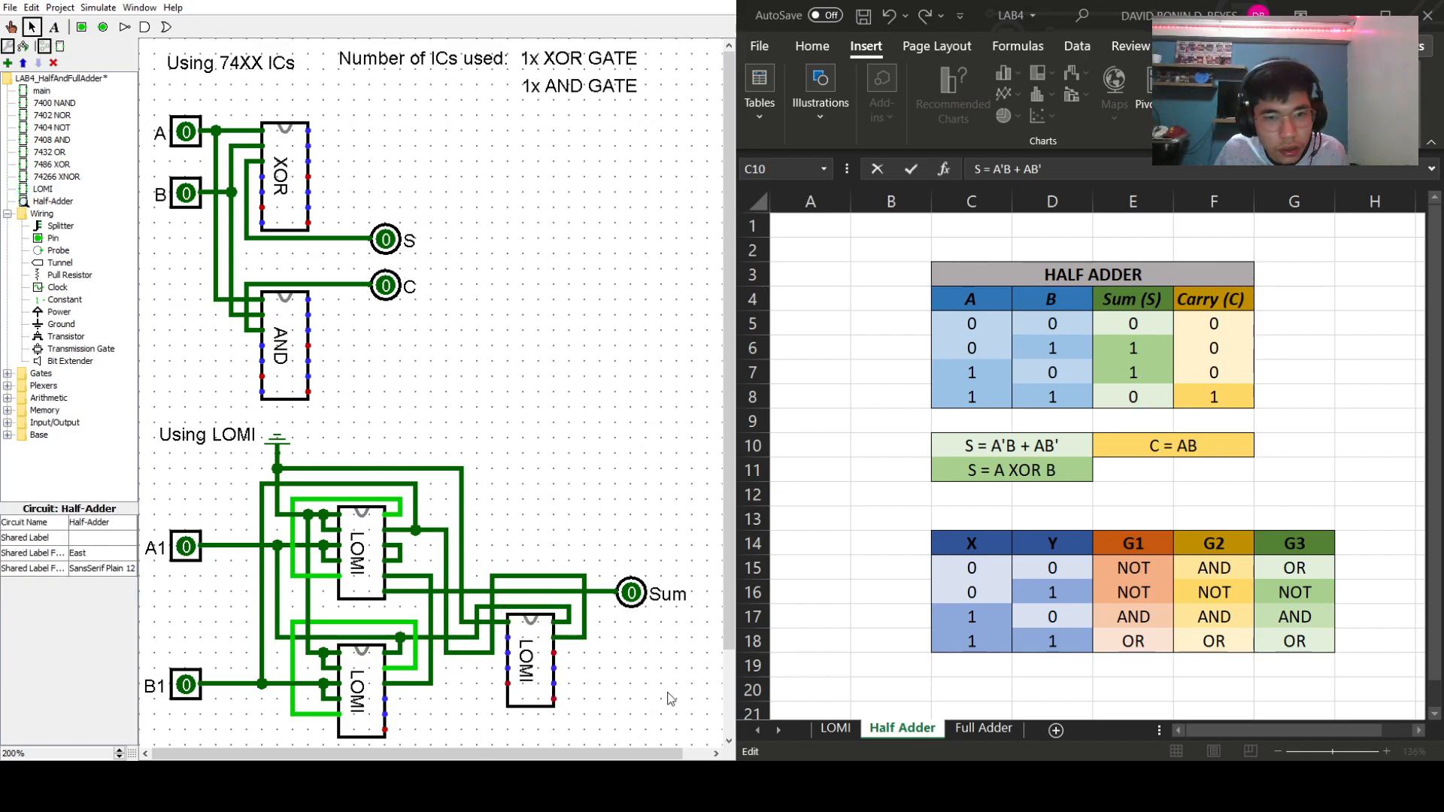
- Delete the B1 wire's loop over the third LOMI IC and the end sections of the A1 wire leading to its right-side pins
left_click(585, 638)
key("Delete")
left_click(570, 617)
key("Delete")
left_click(539, 578)
key("Delete")
left_click(478, 638)
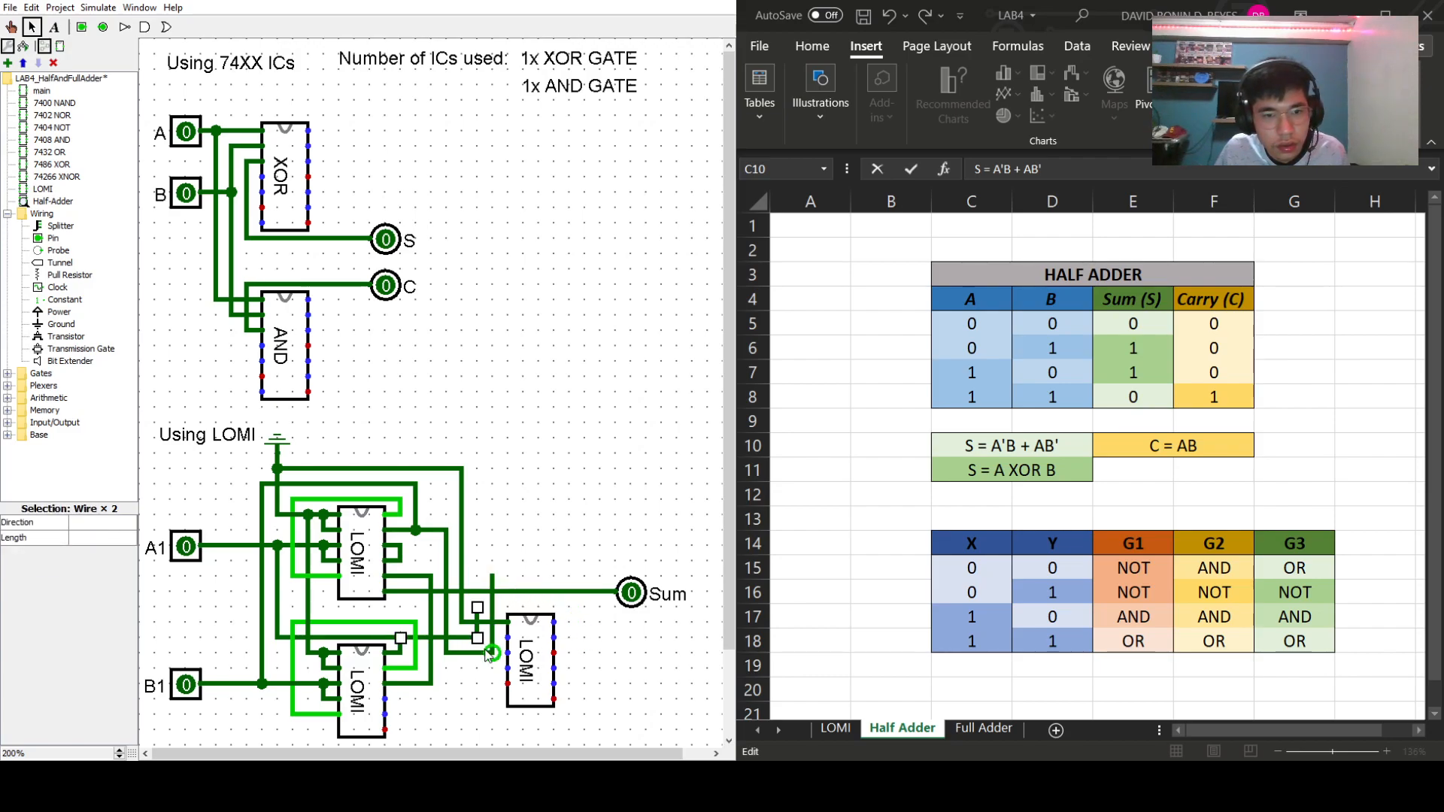
left_click(615, 652)
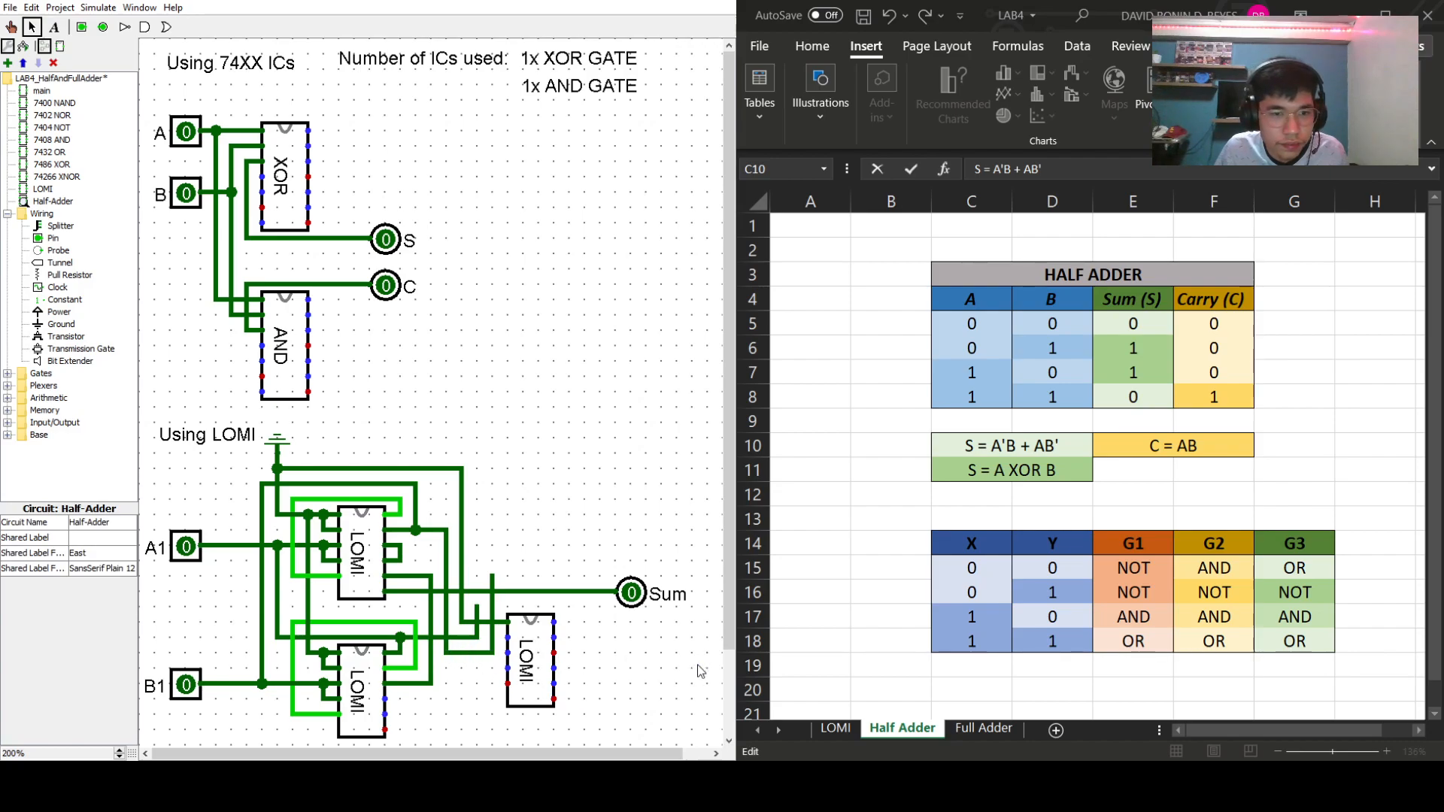
left_click(477, 653)
key("Delete")
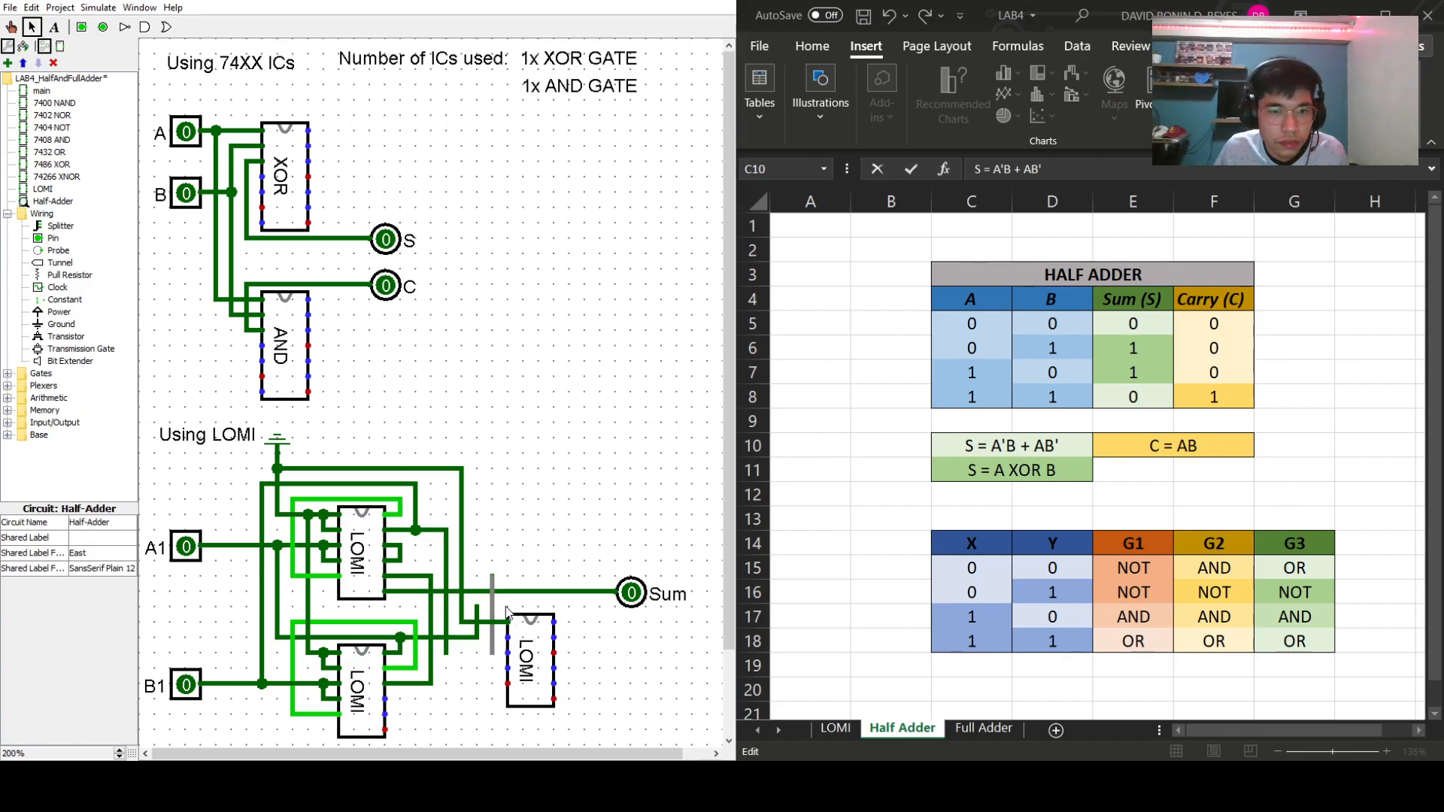
left_click(492, 605)
key("Delete")
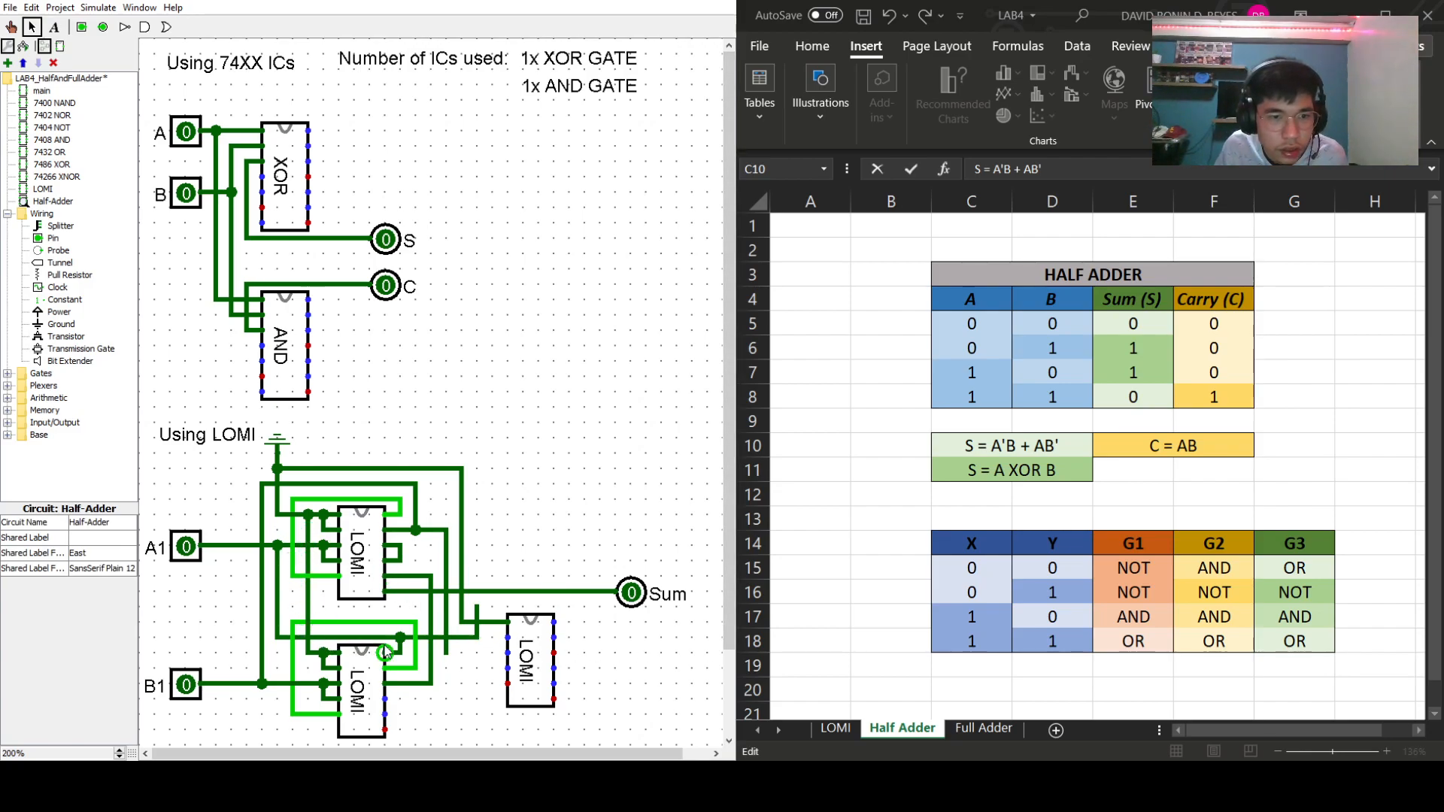
- Wire the A1 and B1 lines to the third LOMI IC's first and second right-side pins and draw an output wire from the third
mouse_move(477, 607)
left_mouse_down()
mouse_move(569, 632)
mouse_move(555, 628)
left_mouse_up()
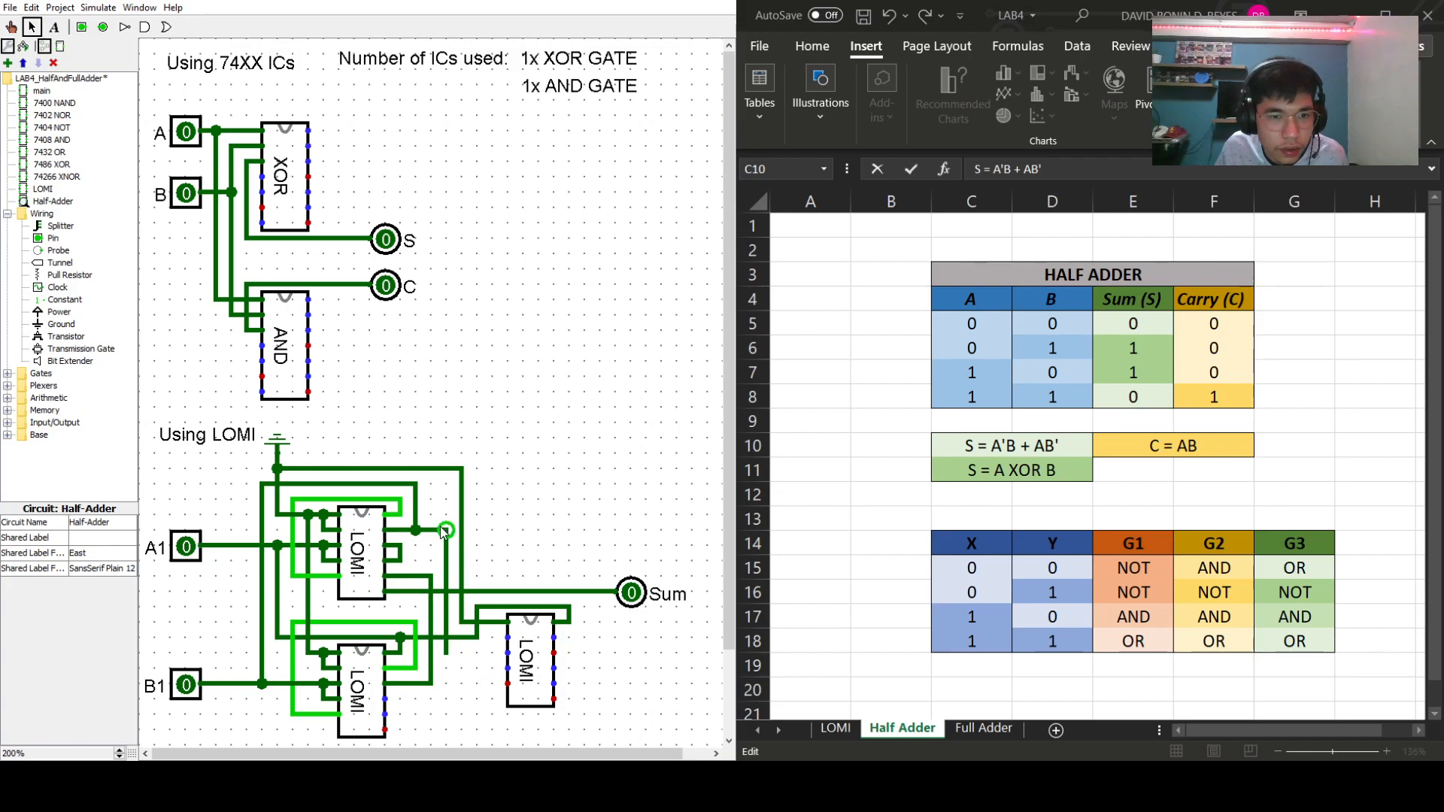
left_click(446, 545)
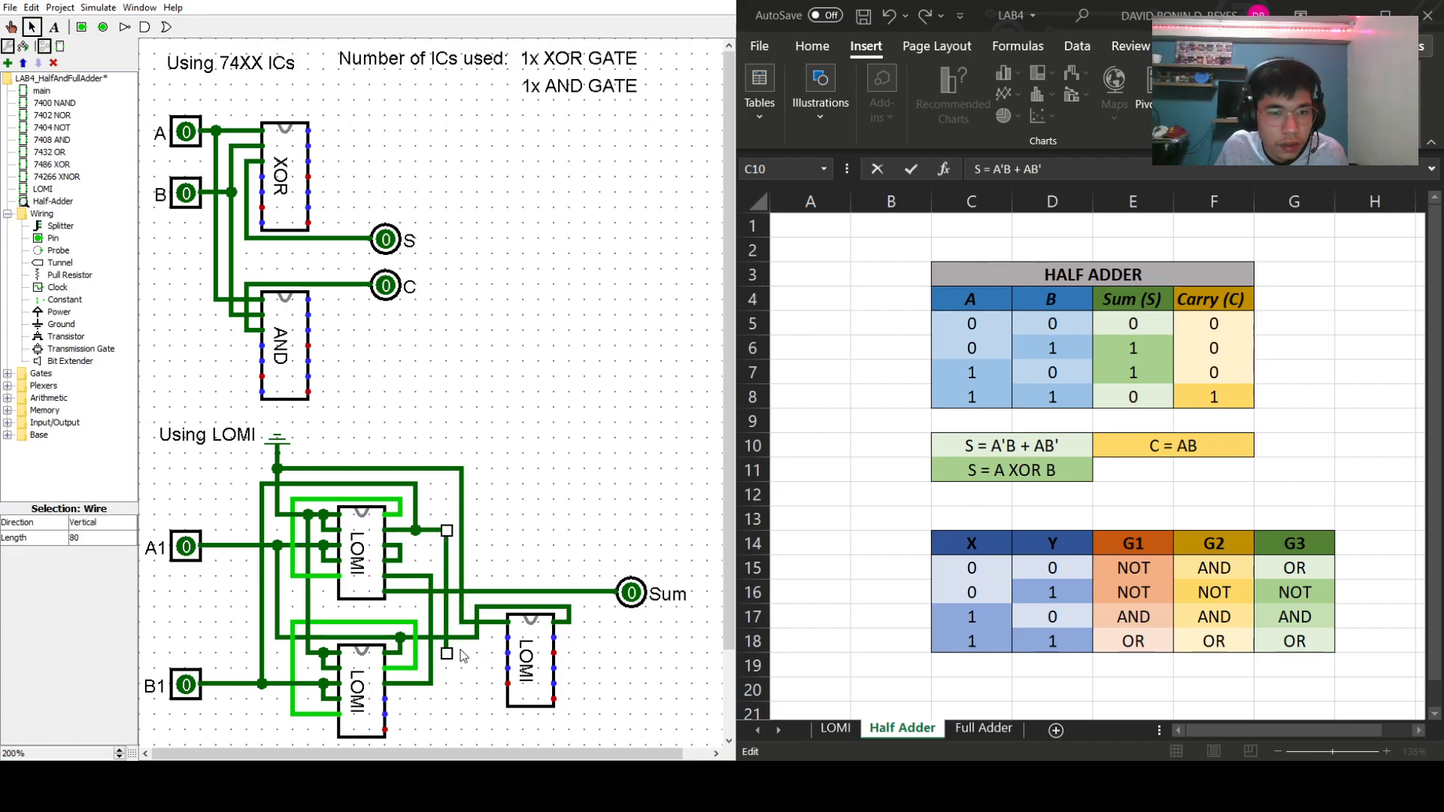
key("Delete")
mouse_move(447, 530)
left_mouse_down()
mouse_move(585, 543)
mouse_move(586, 647)
mouse_move(555, 637)
mouse_move(617, 653)
left_mouse_up()
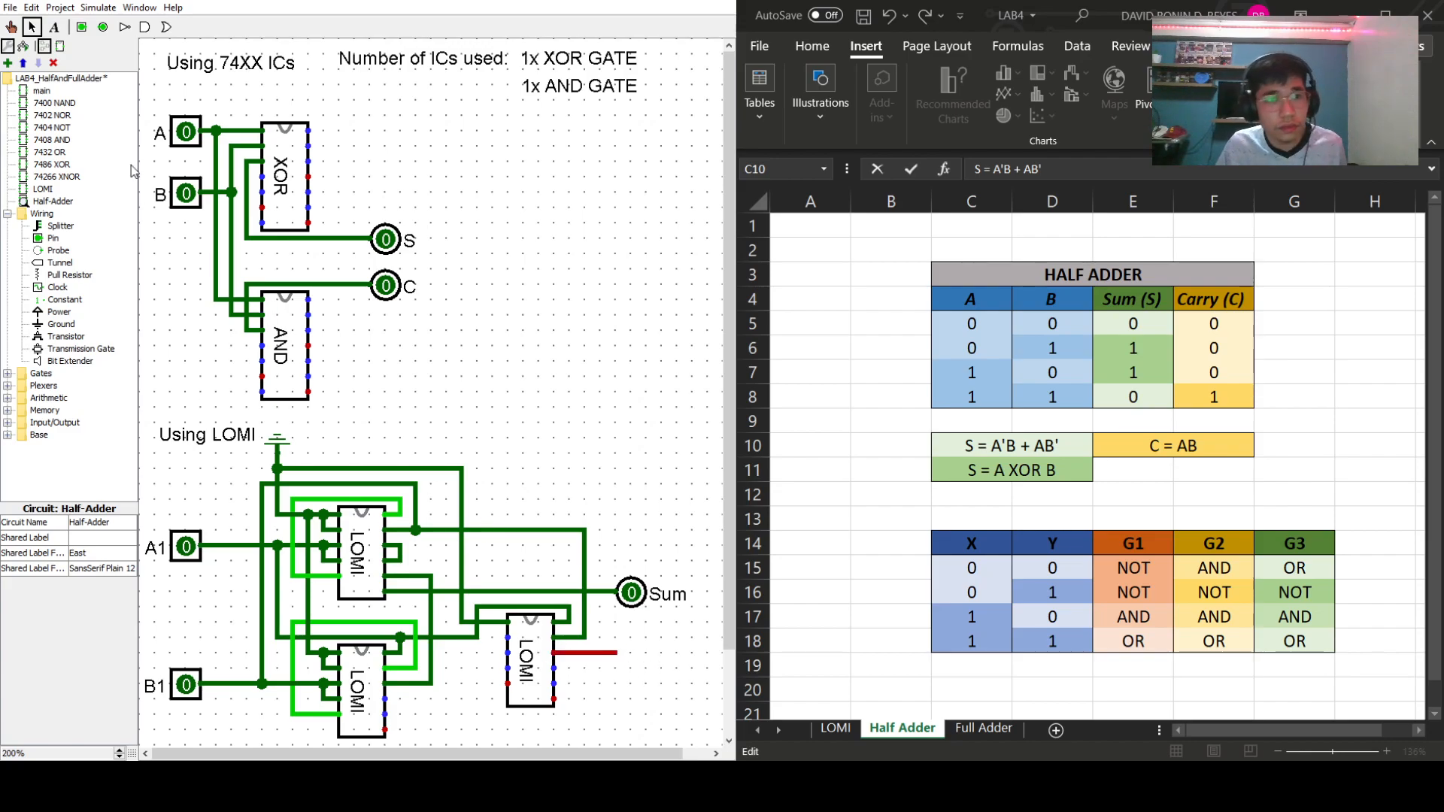
- Place an output pin at the end of the third LOMI IC's output wire and label it Carry
left_click(103, 27)
left_click(632, 653)
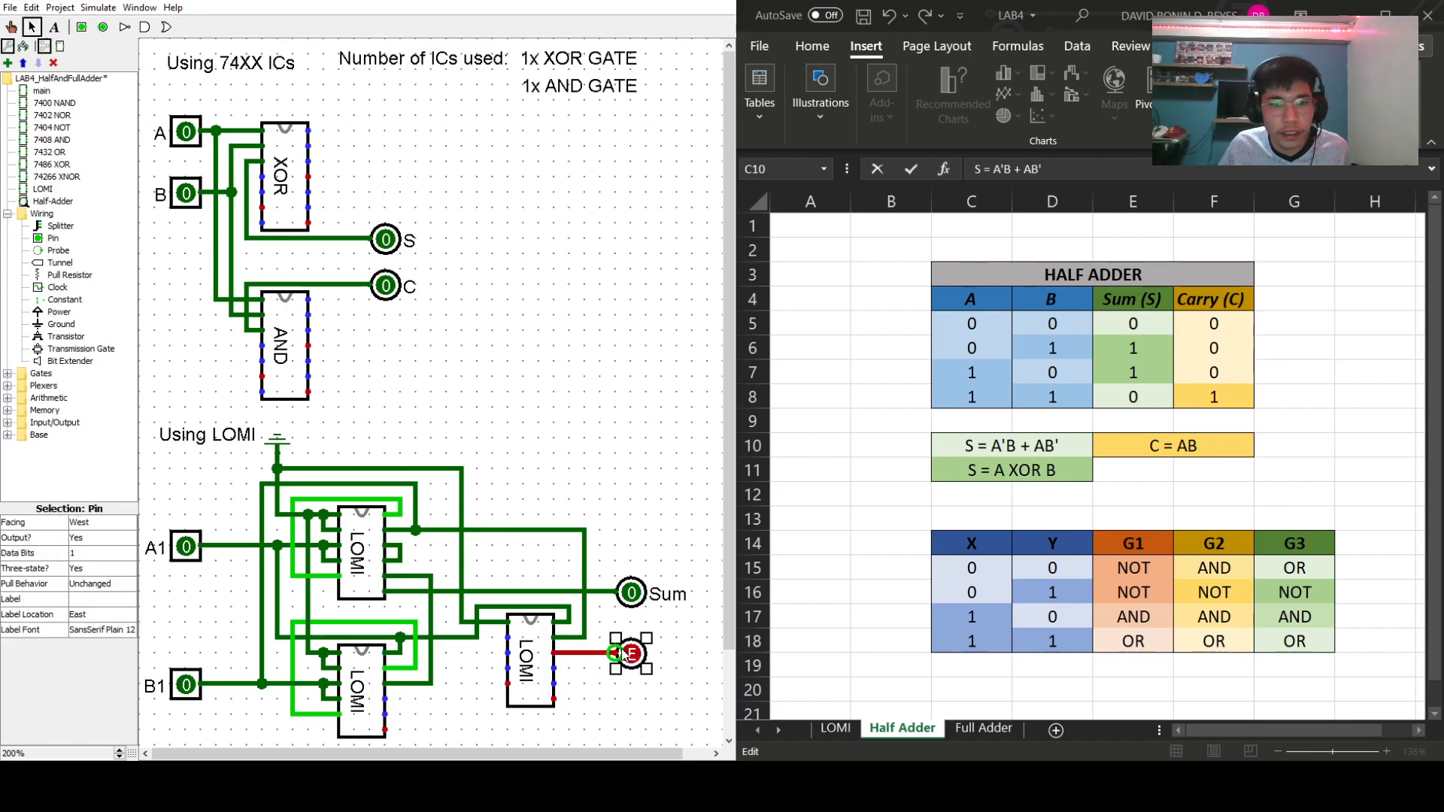
left_click(79, 599)
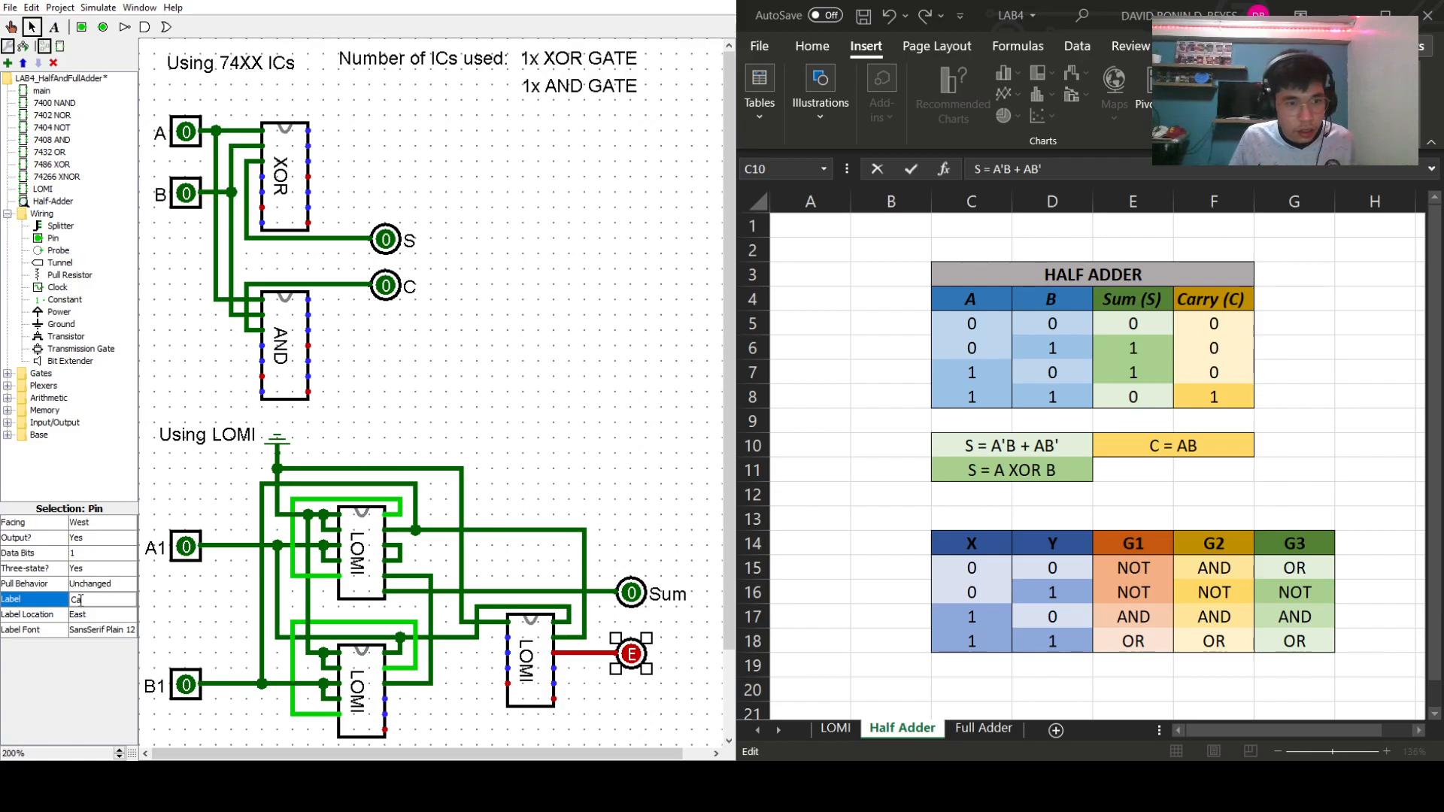
key("Return")
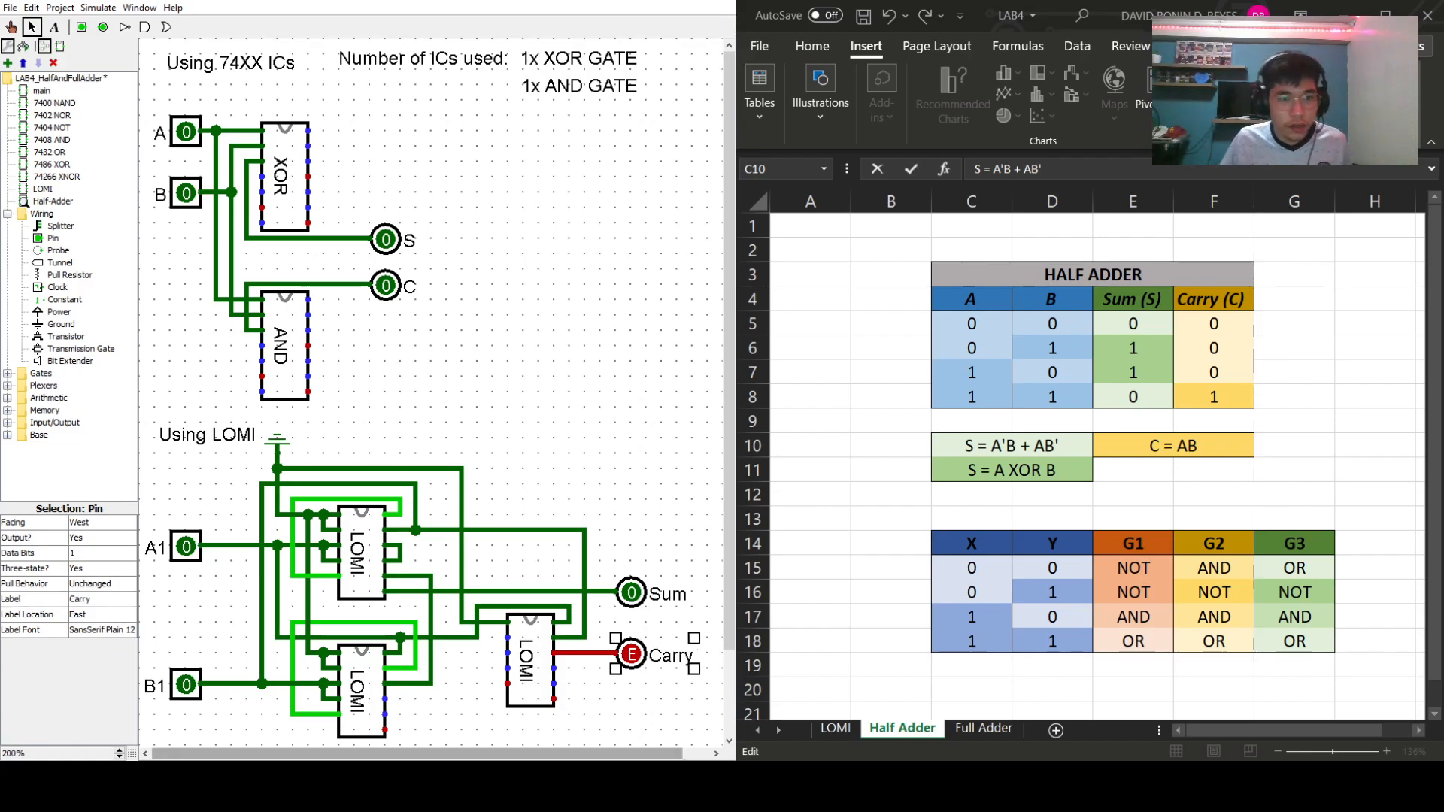
left_click(629, 701)
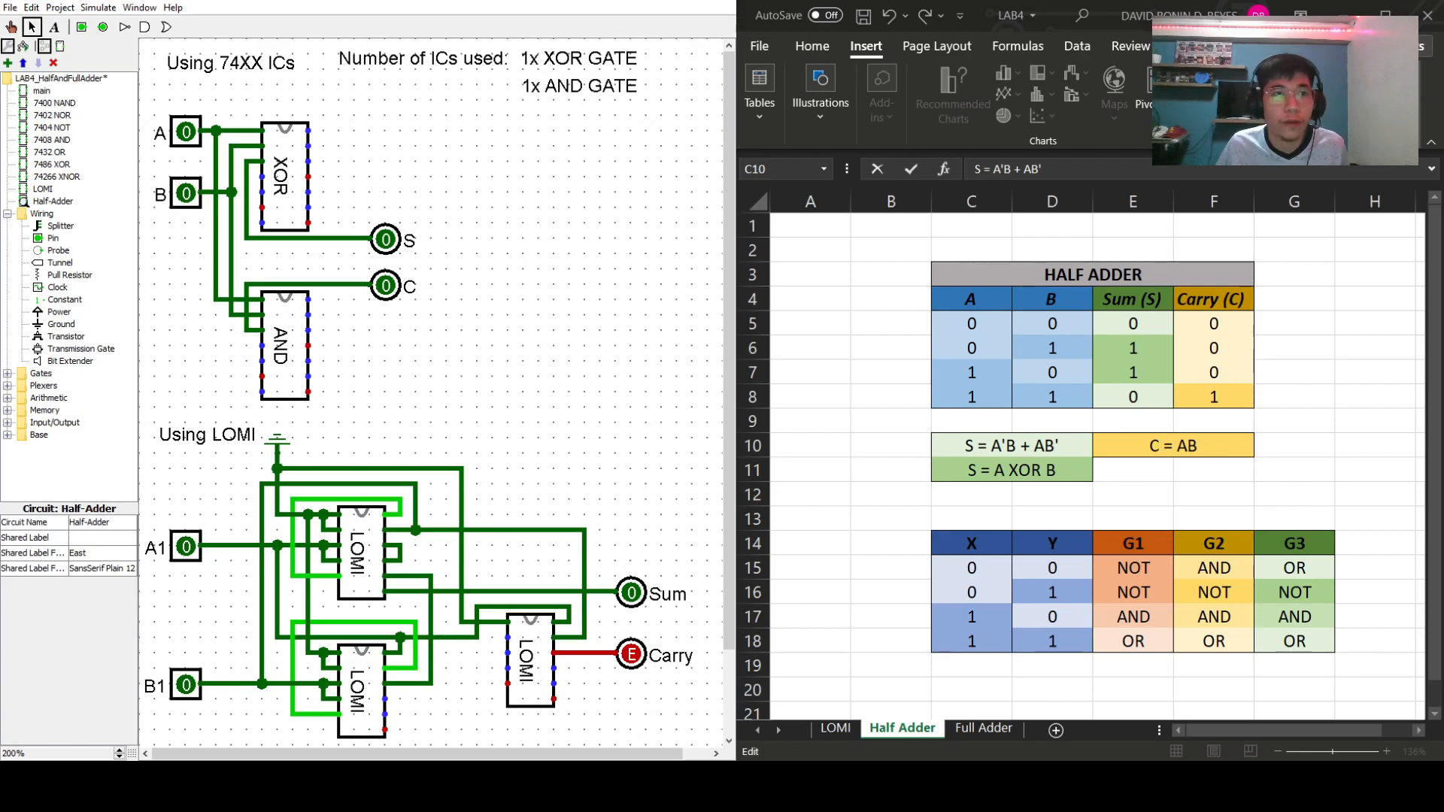
- Save the half adder project and close its window
left_click(11, 7)
left_click(38, 107)
key("alt+F4")
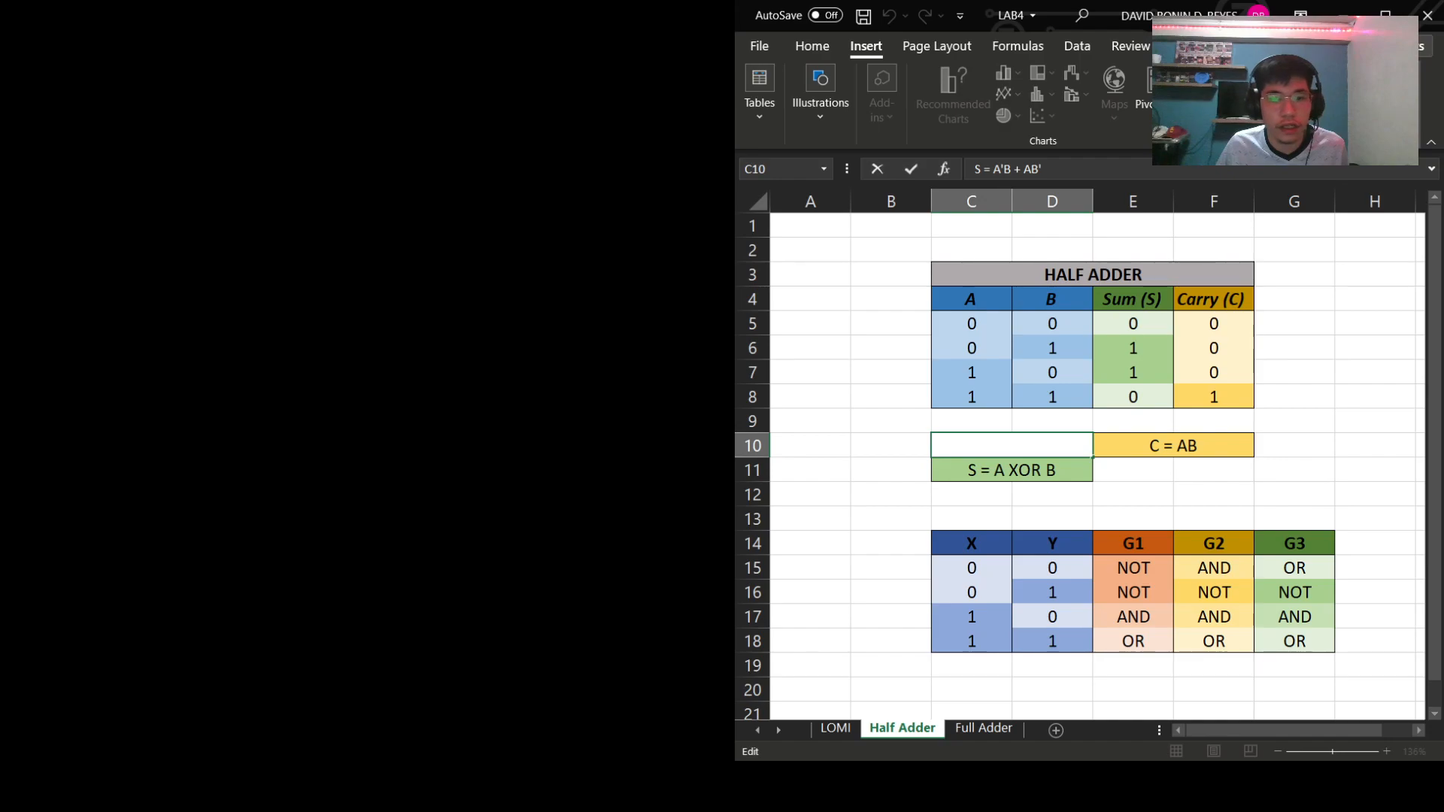
- Switch to the reopened LAB4_HalfAndFullAdder project in Logisim and shrink its window to sit beside the spreadsheet
key("alt+Tab")
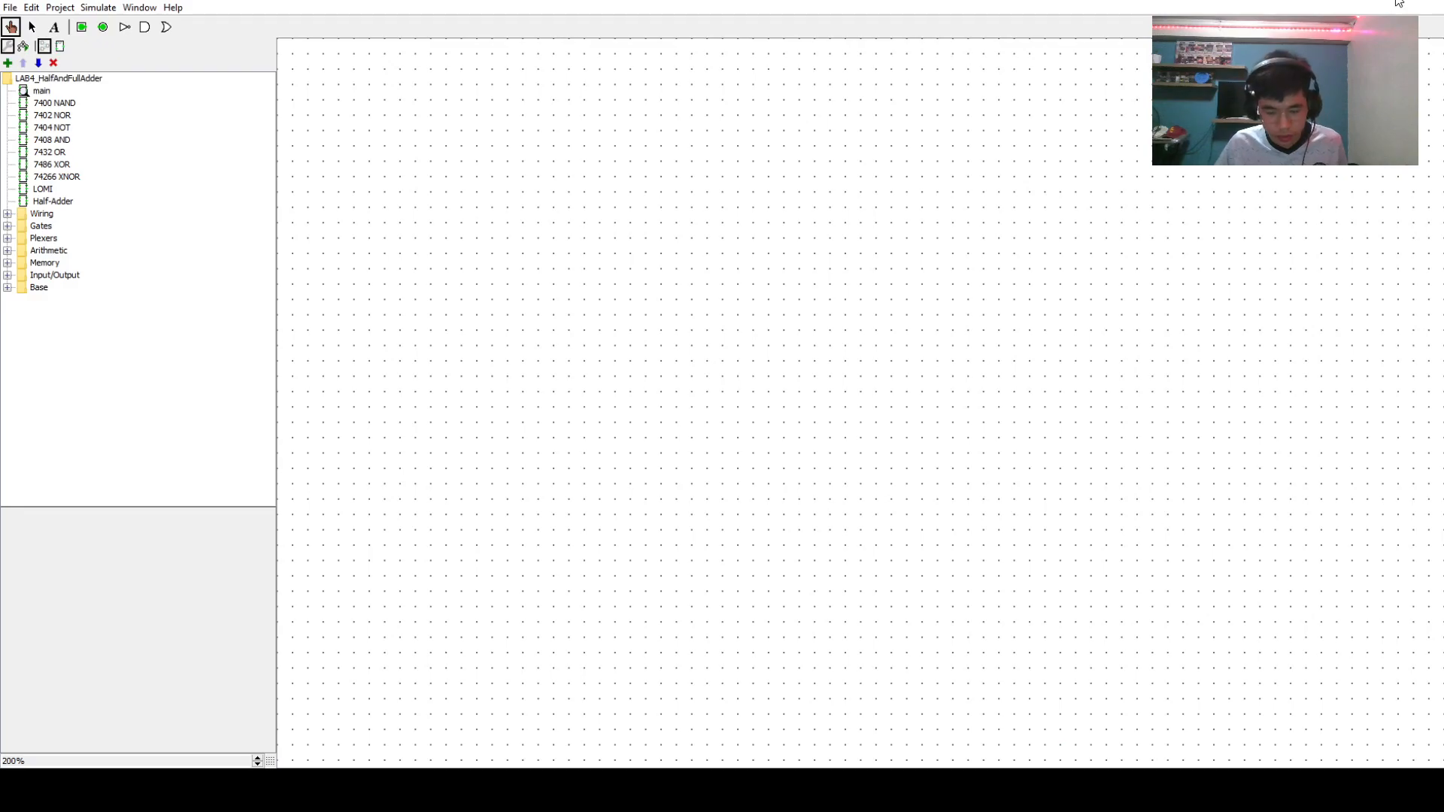
left_click(1397, 1)
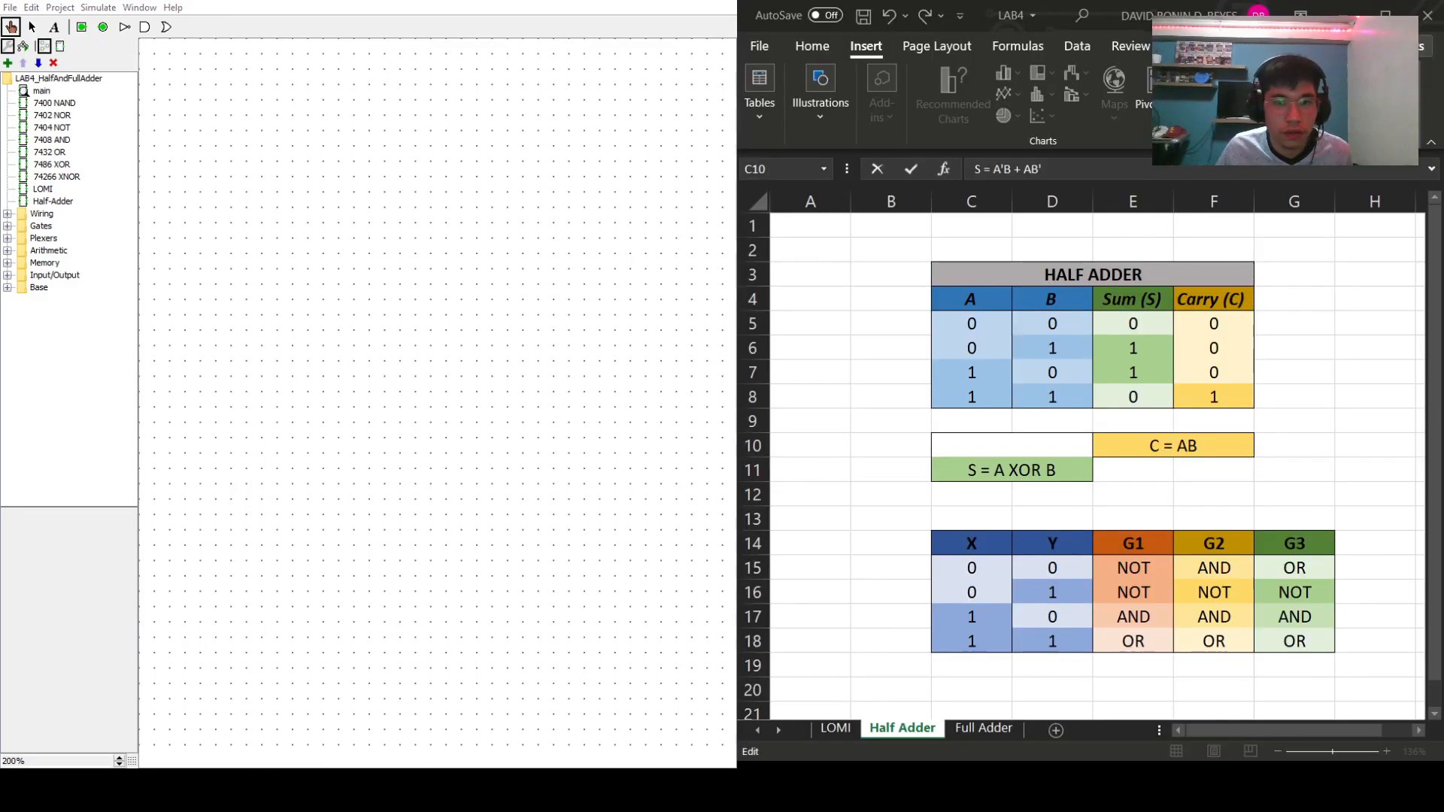
left_click(1045, 446)
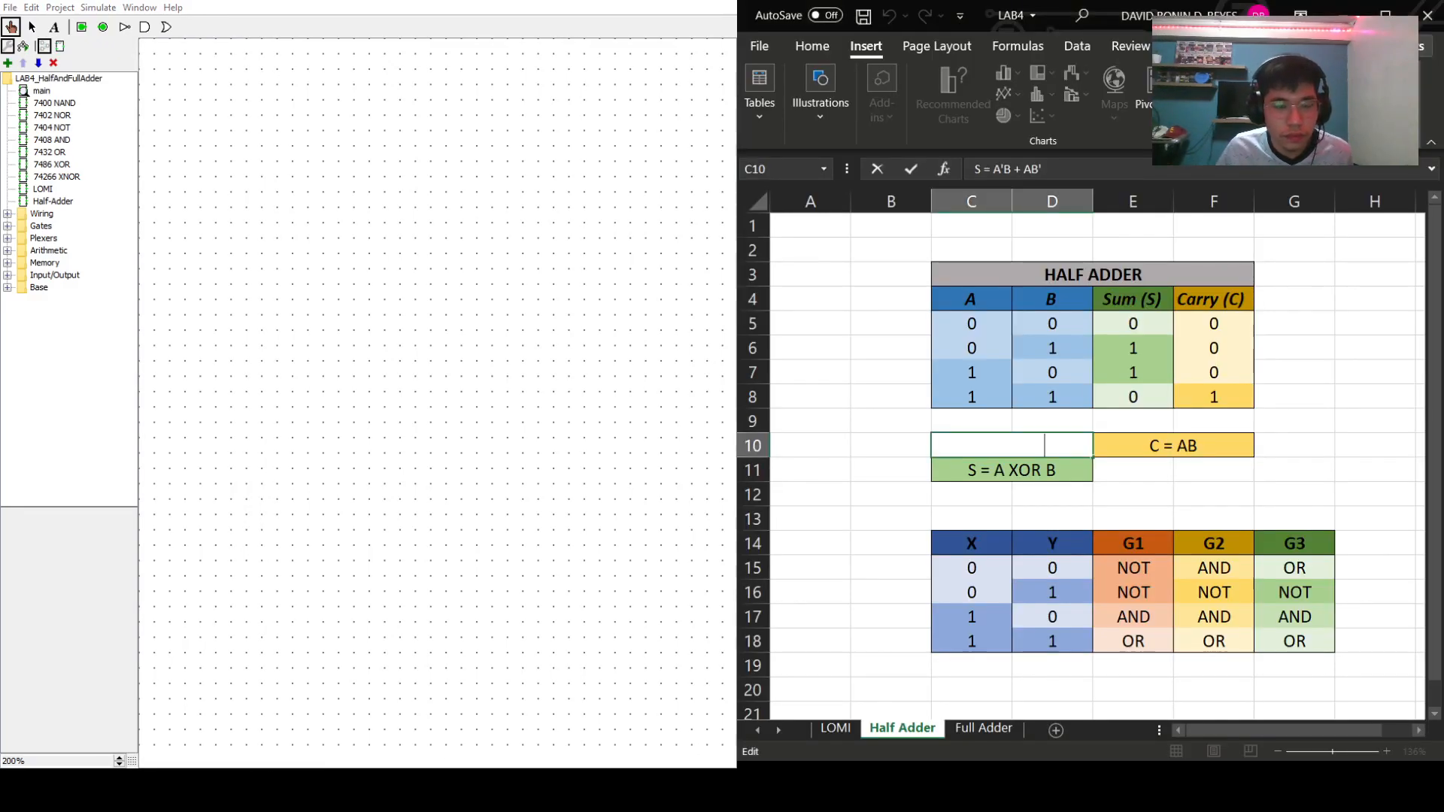
key("alt+Tab")
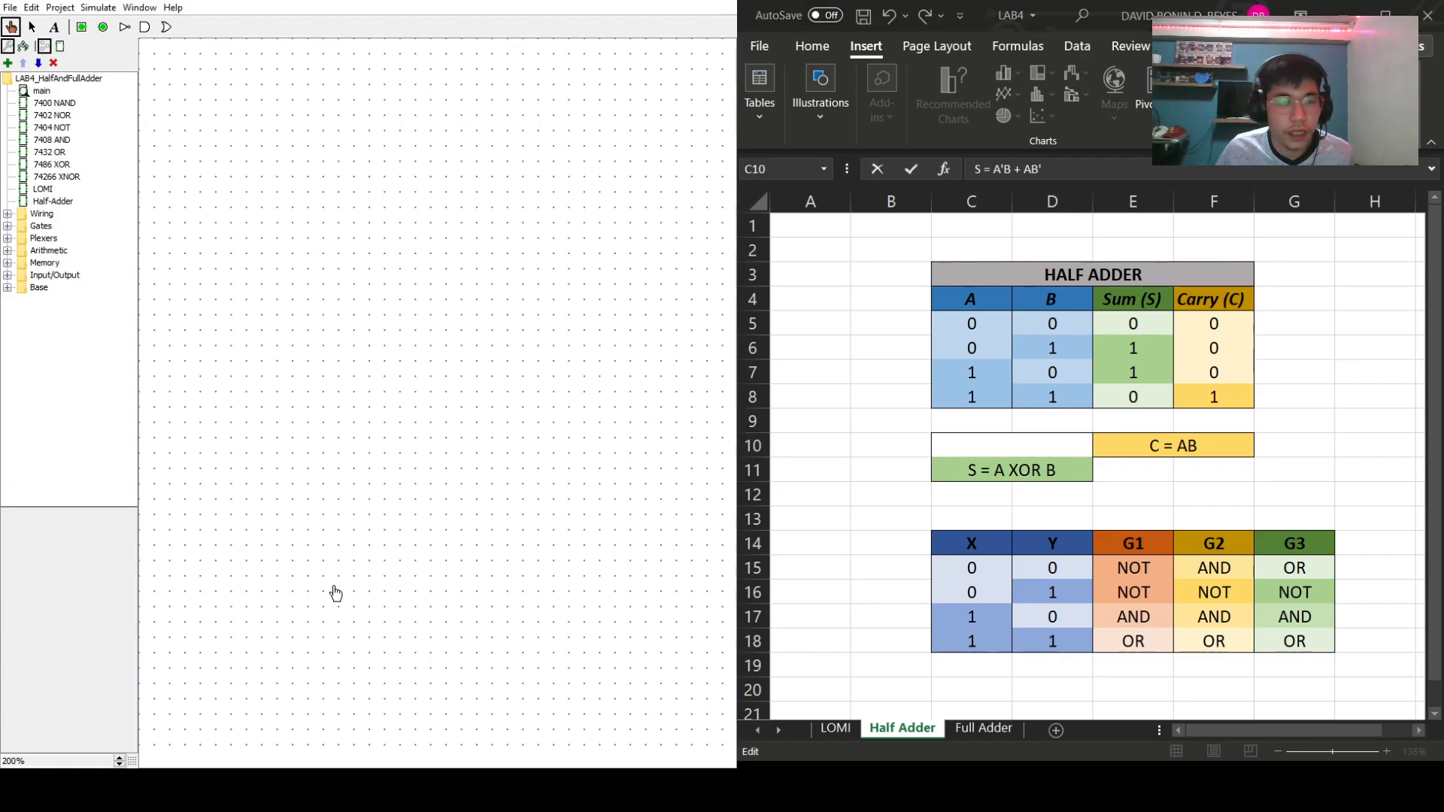
- Open the Half-Adder circuit and probe the ground wire feeding the third LOMI IC
double_click(53, 202)
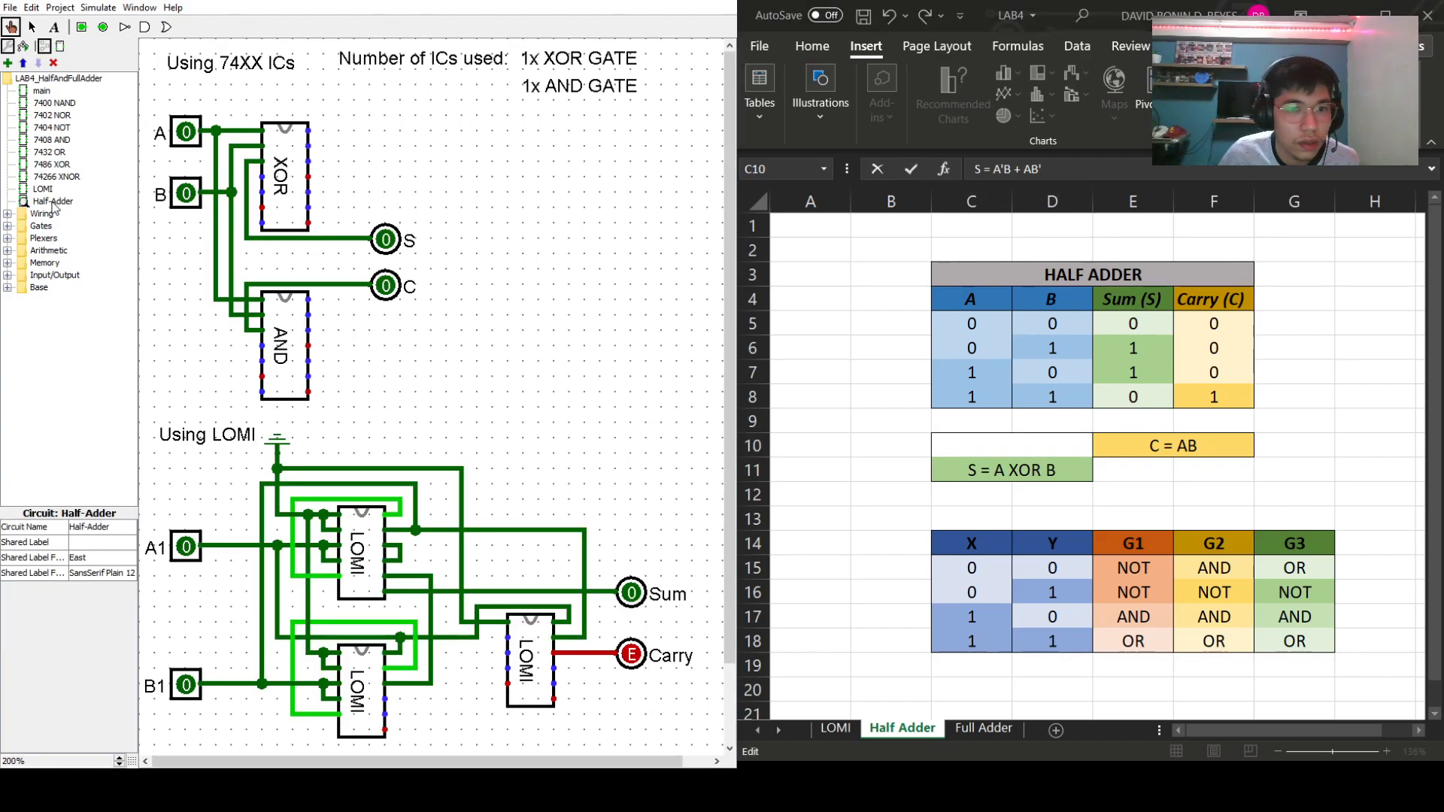
scroll(567, 442, "down", 2)
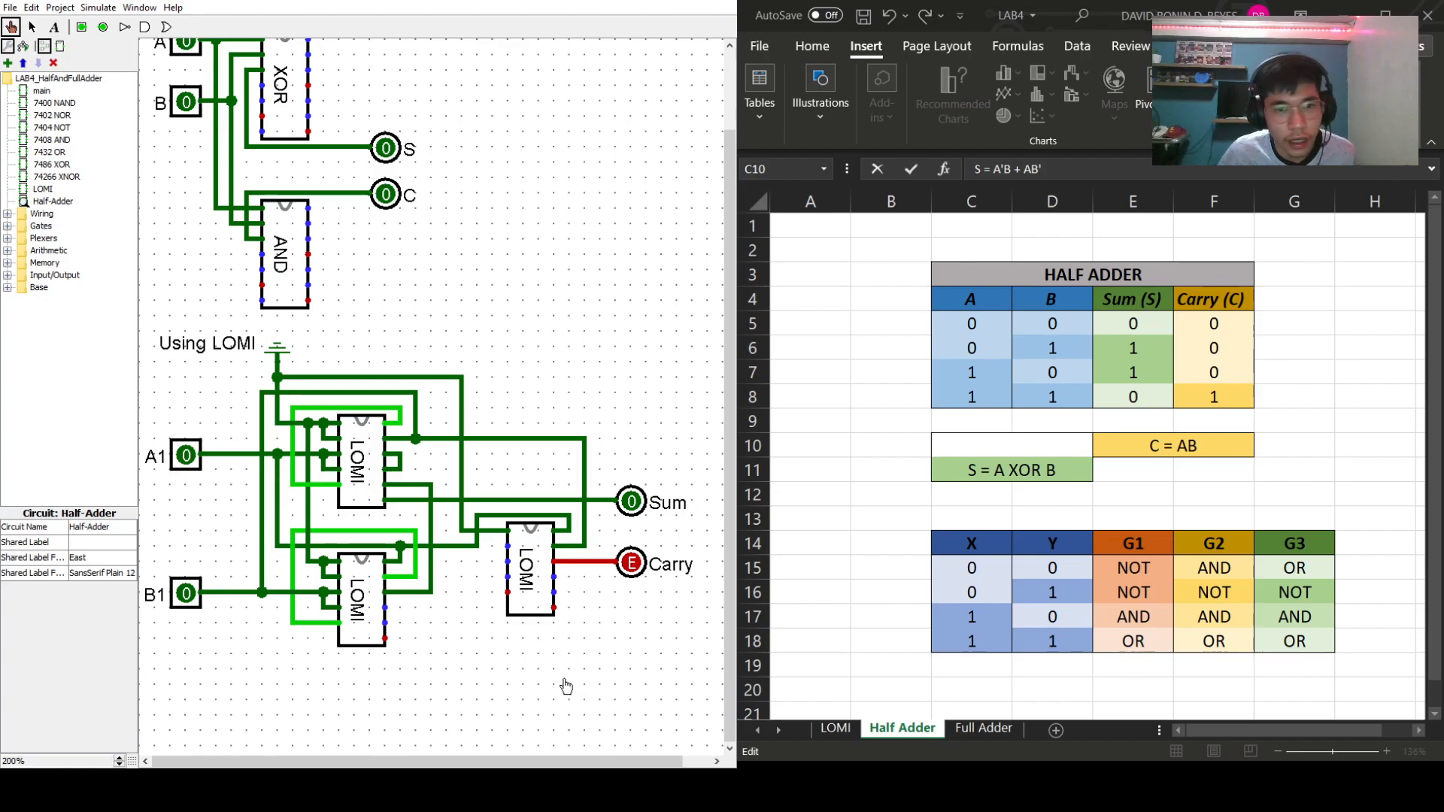
left_click(464, 385)
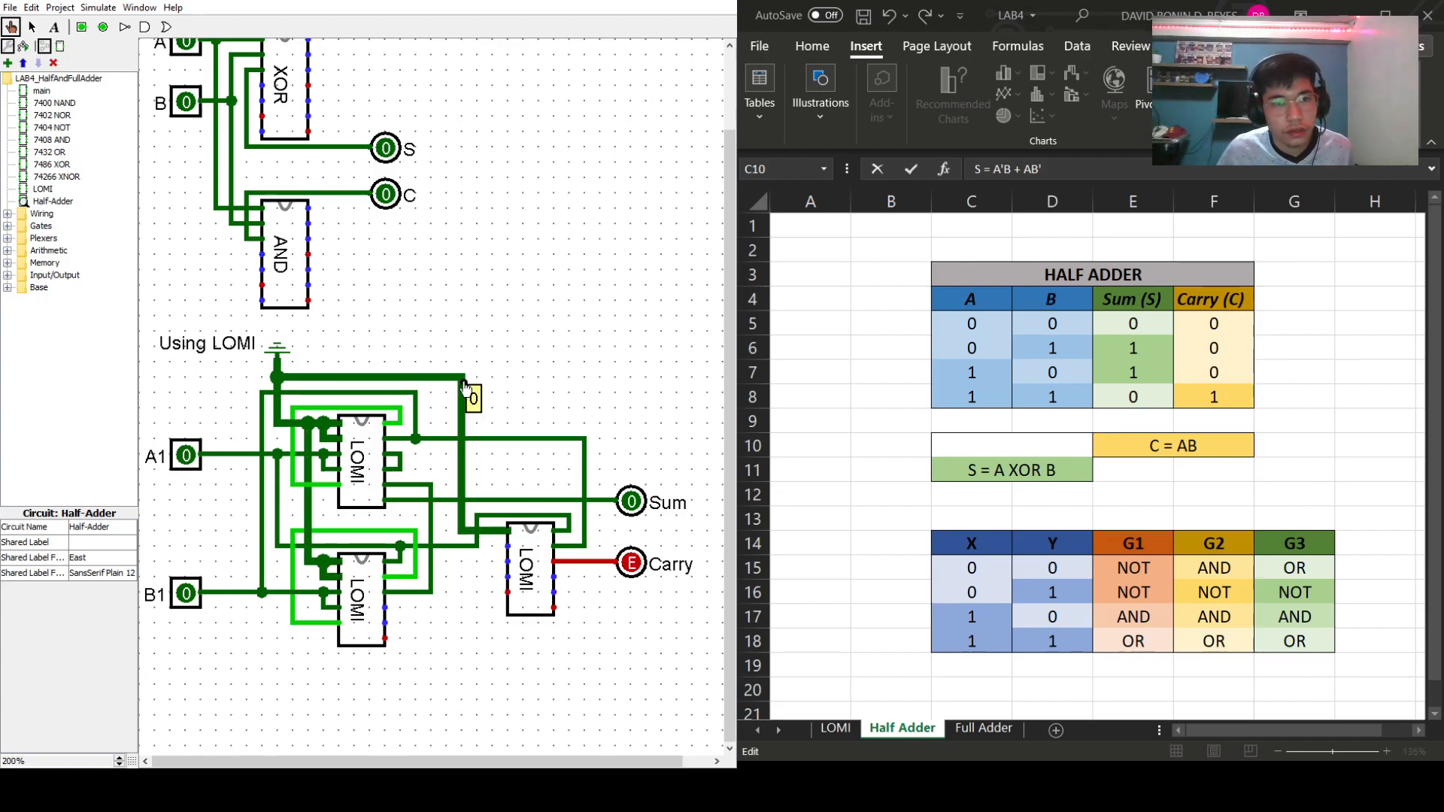
left_click(591, 359)
key("ctrl+2")
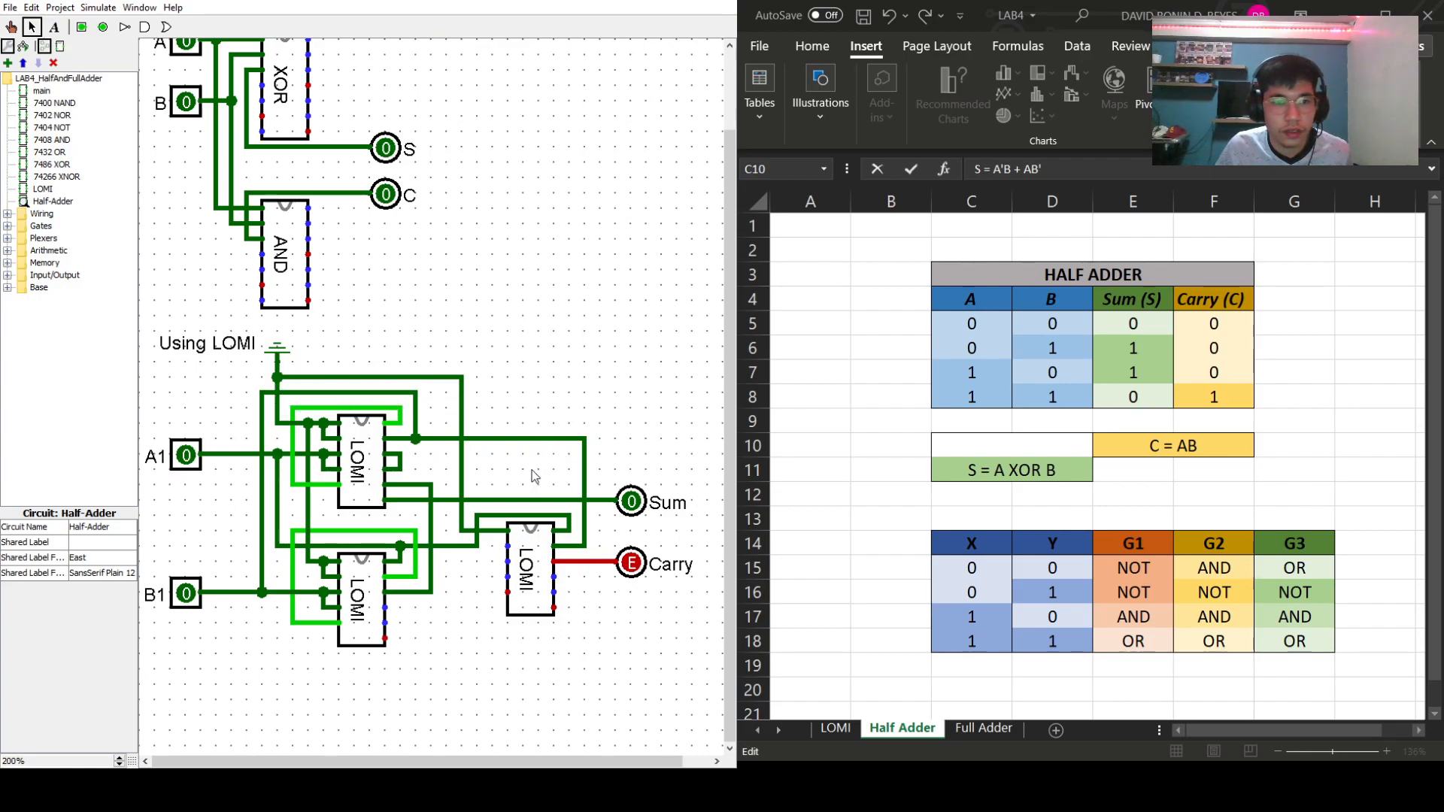
- Delete the Carry output wire, the Carry pin and the third LOMI IC
left_click(629, 569)
left_click(569, 565)
key("Delete")
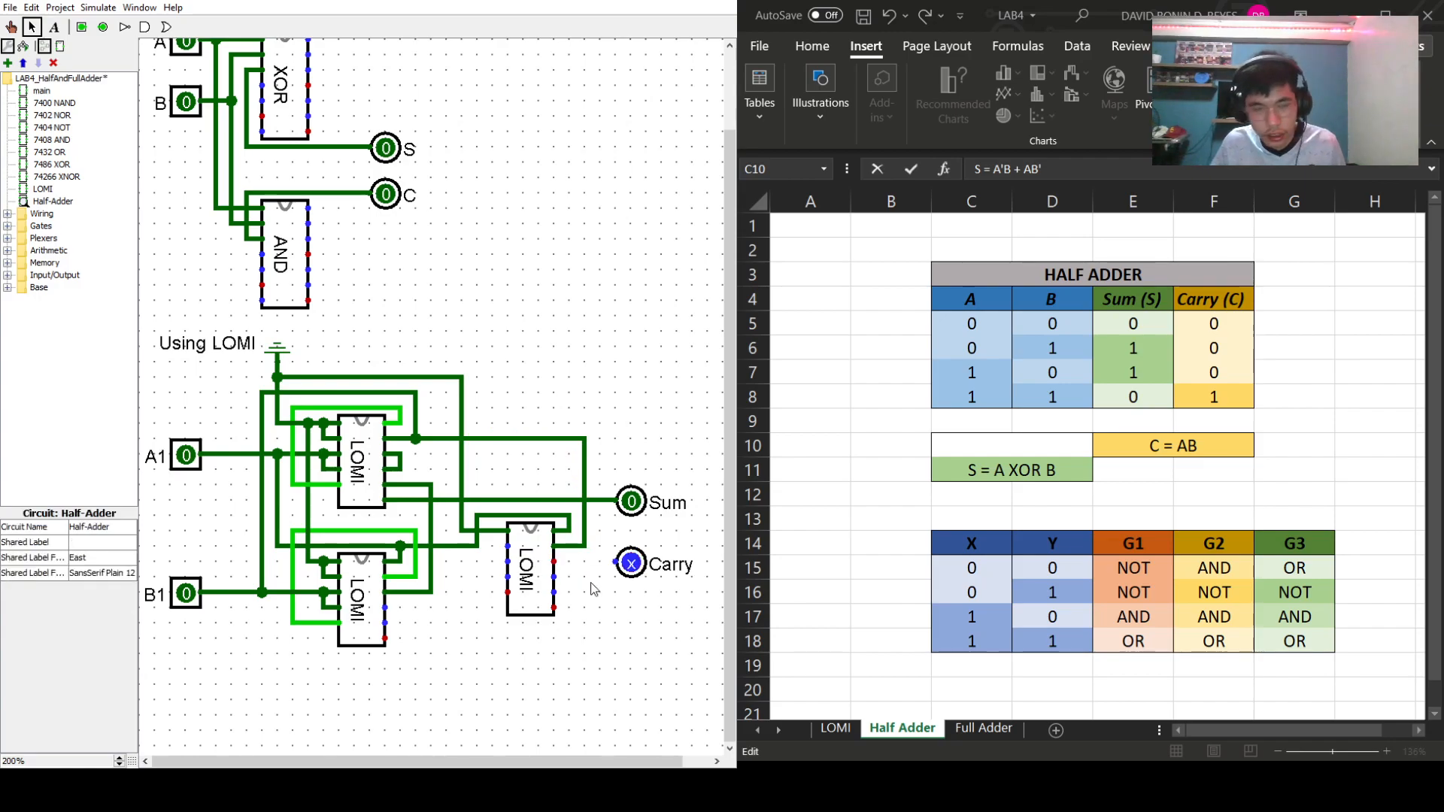
left_click(631, 564)
key("Delete")
left_click(535, 578)
key("Delete")
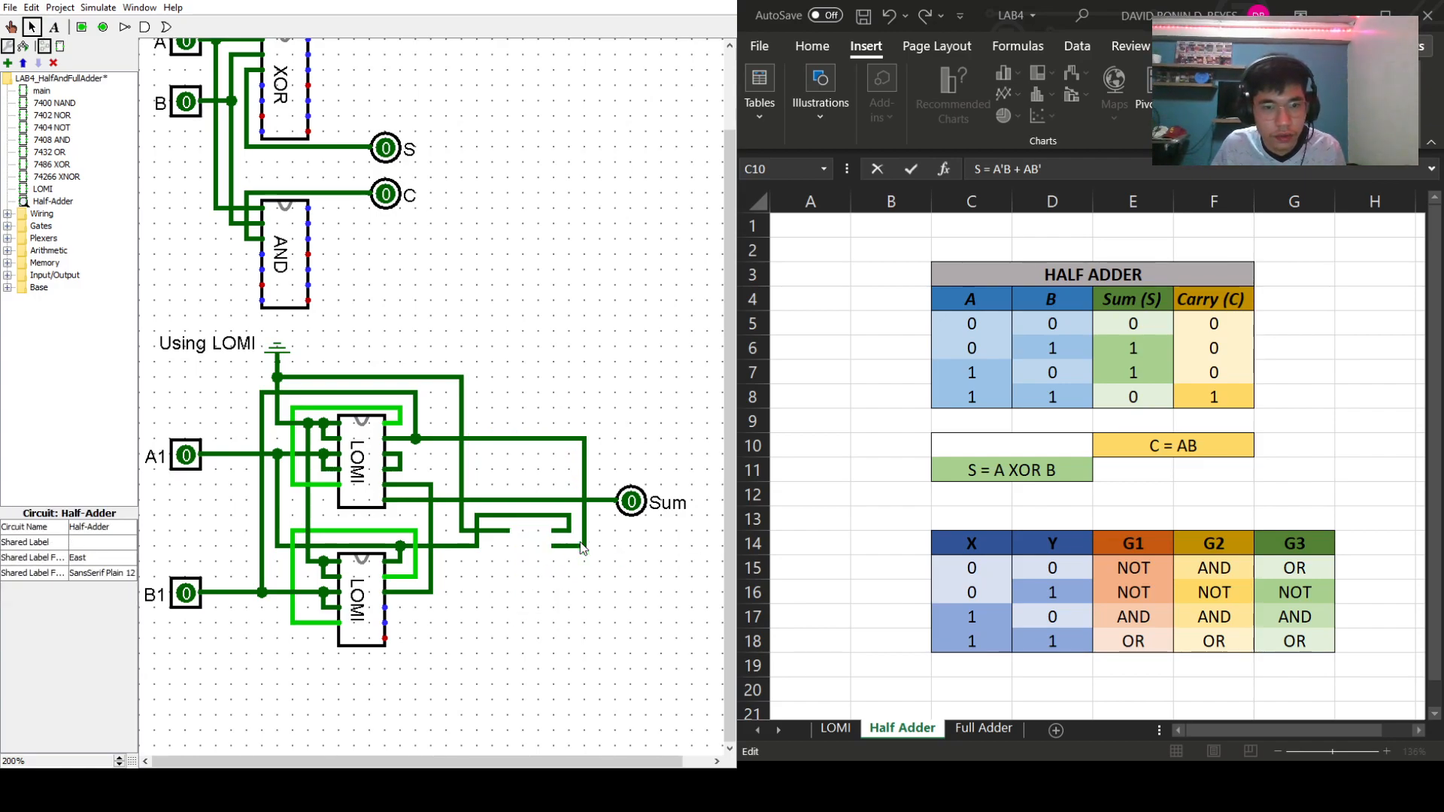
- Delete all leftover ground, A1 and B1 wire segments that led to the removed third LOMI IC
left_click(586, 547)
key("Delete")
left_click(570, 532)
key("Delete")
left_click(556, 517)
key("Delete")
left_click(479, 535)
key("Delete")
left_click(489, 532)
key("Delete")
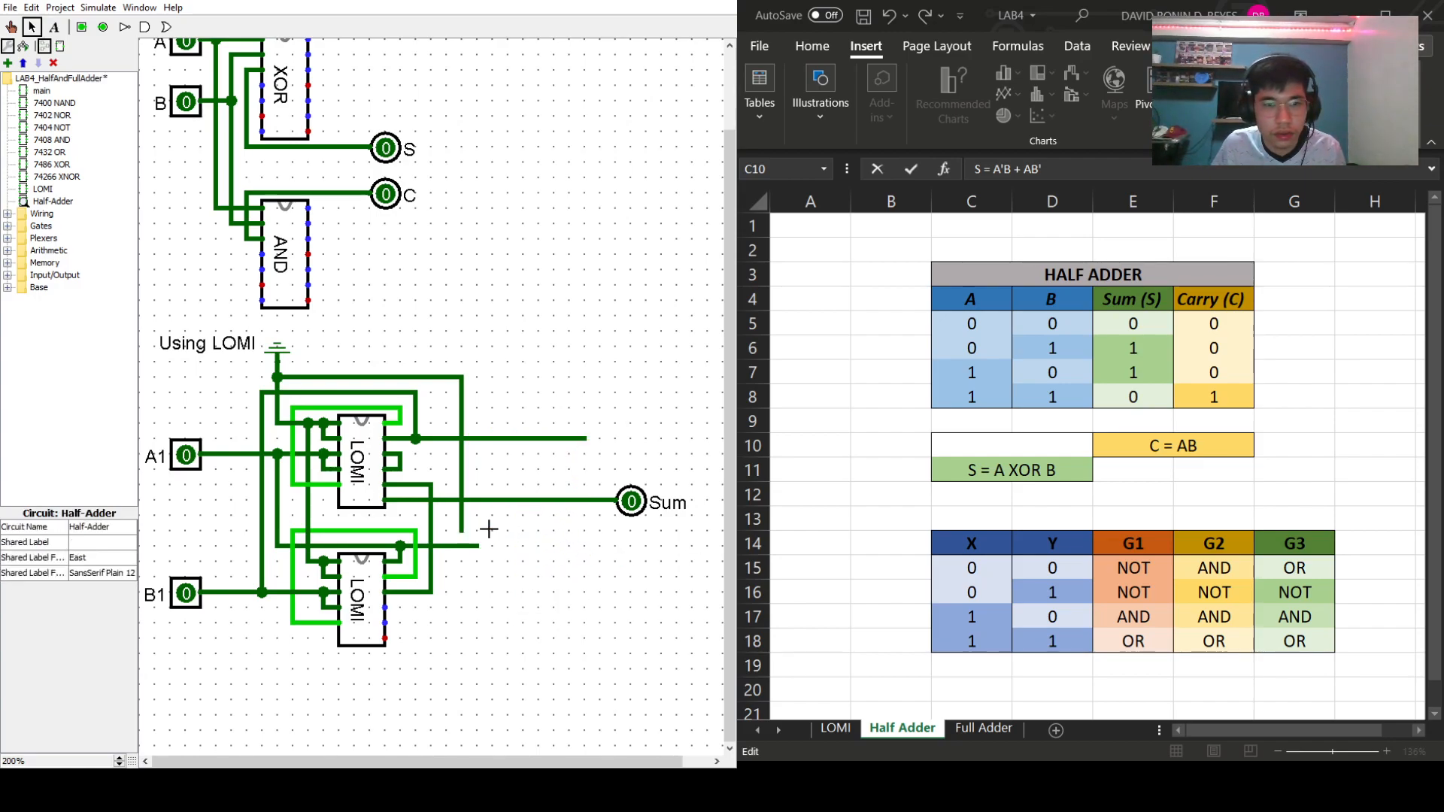
left_click(462, 517)
key("Delete")
left_click(490, 439)
key("Delete")
left_click(475, 546)
key("Delete")
left_click(462, 377)
key("Delete")
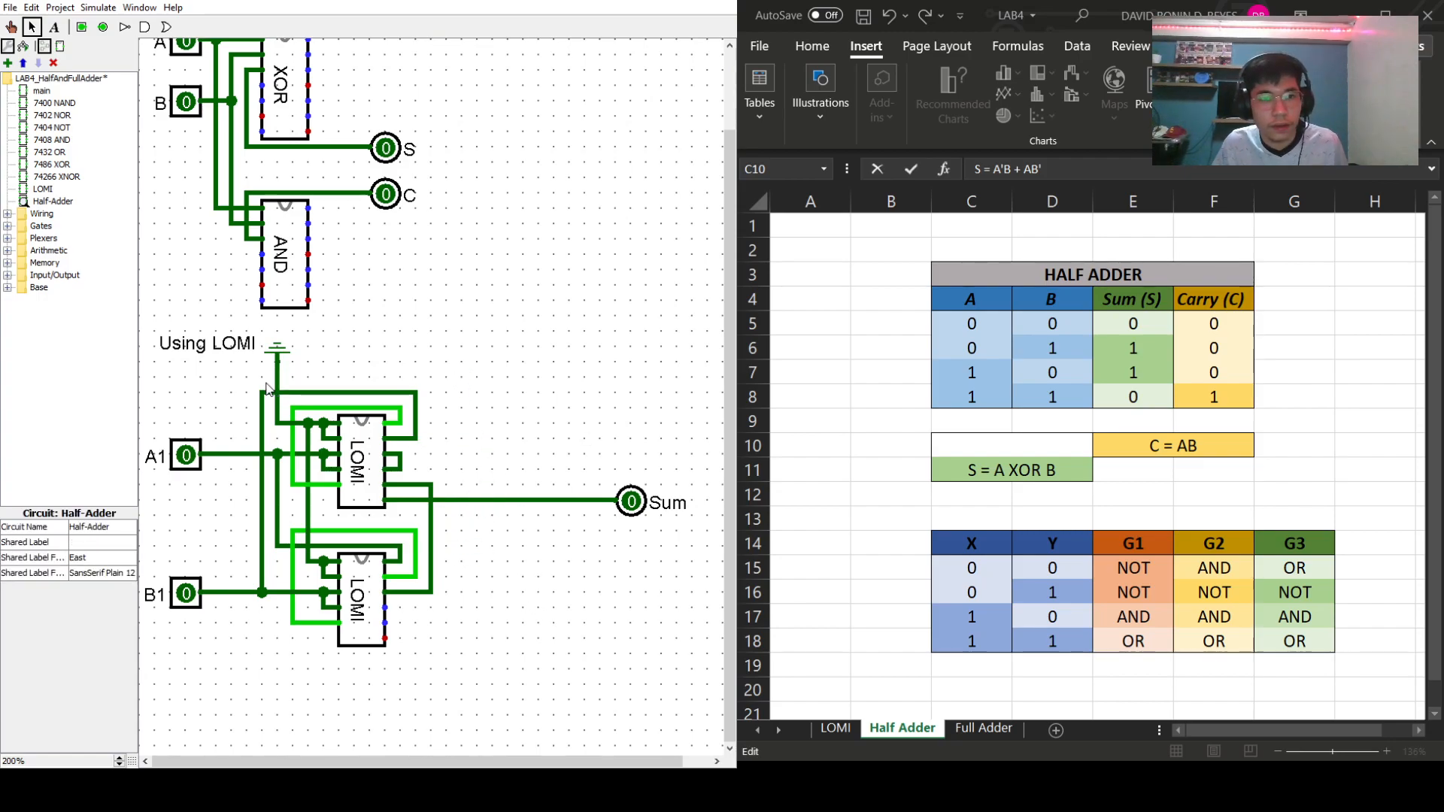
- Branch the ground line between the two LOMI ICs, place a third LOMI there and ground its first two left-side pins
left_click_drag(308, 518, 476, 526)
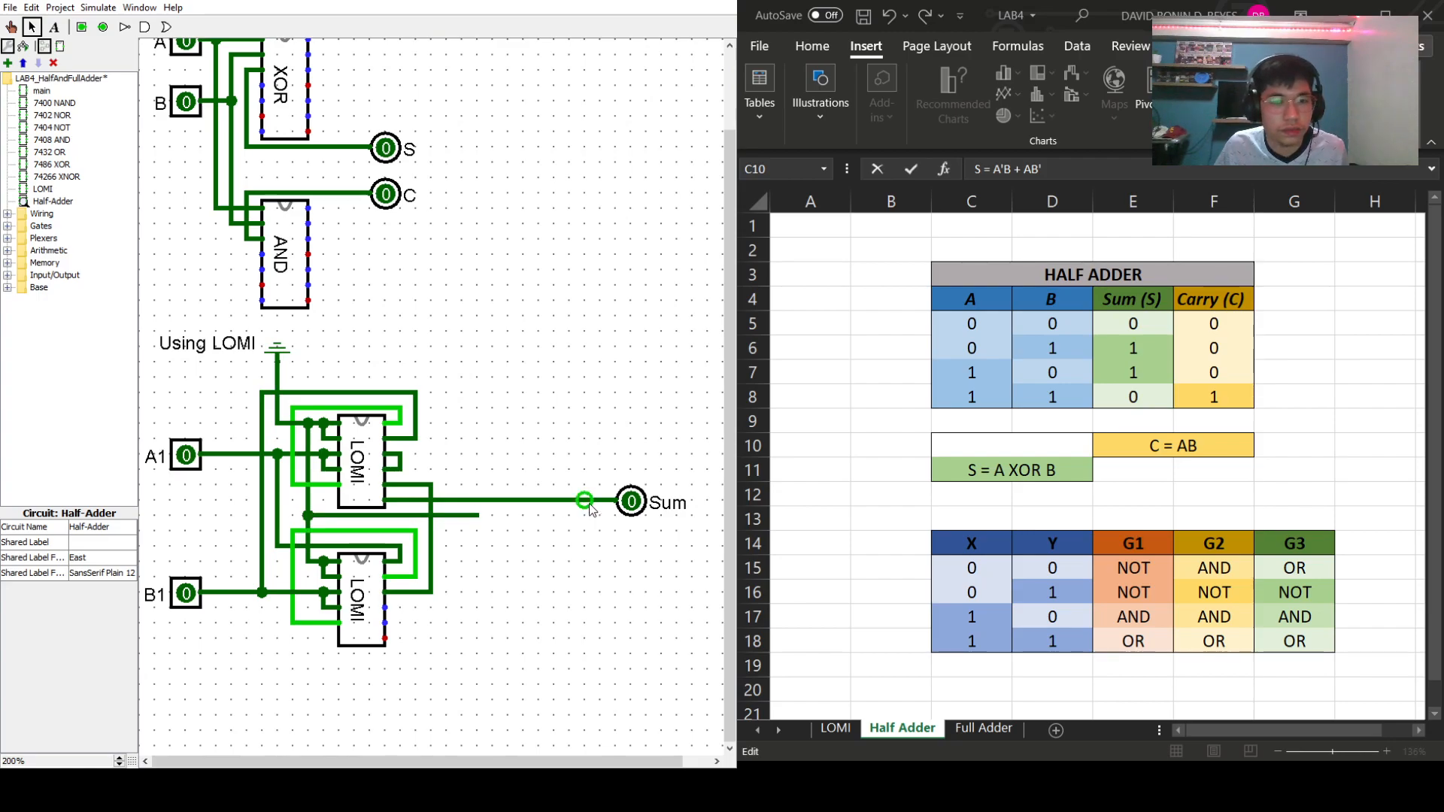
left_click(41, 190)
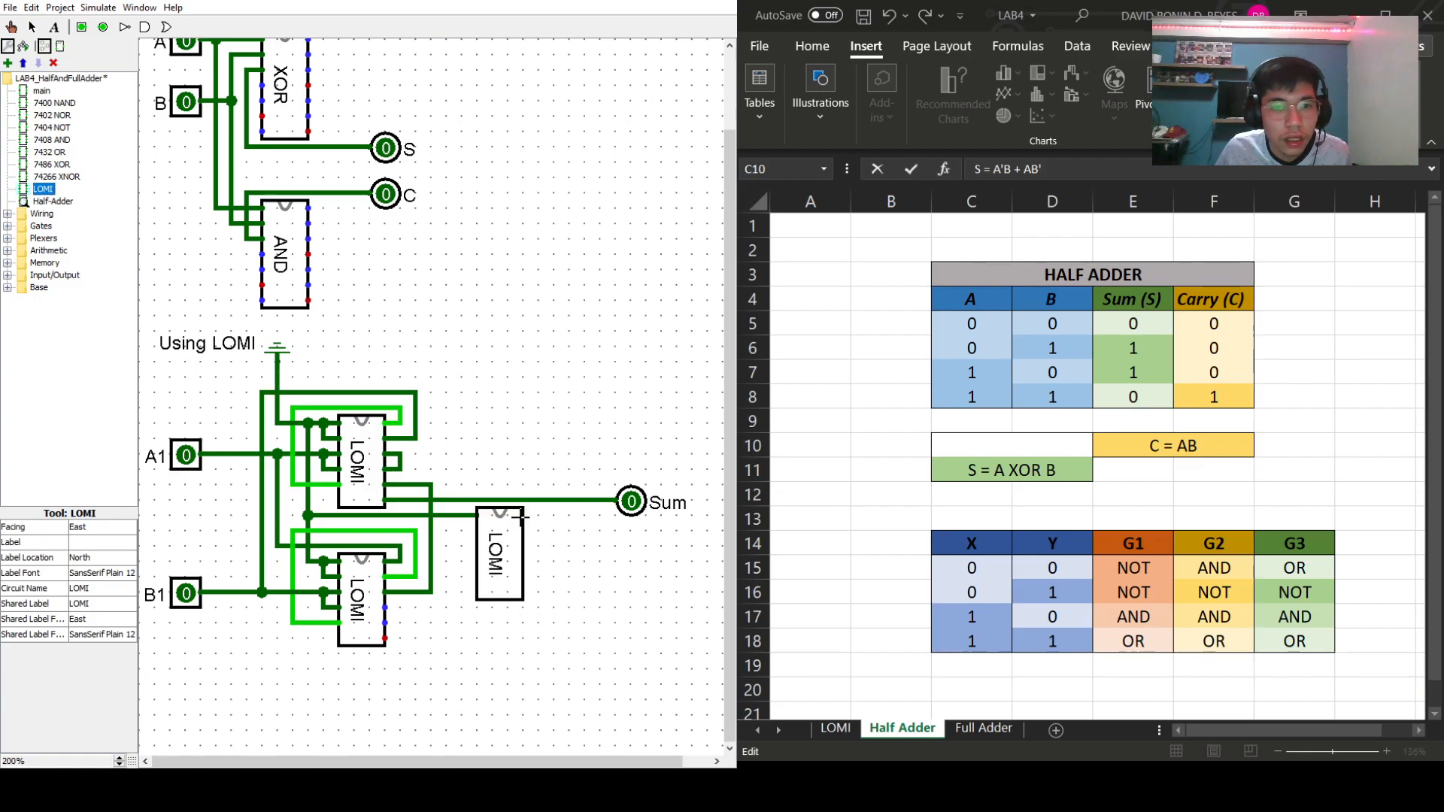
left_click(522, 516)
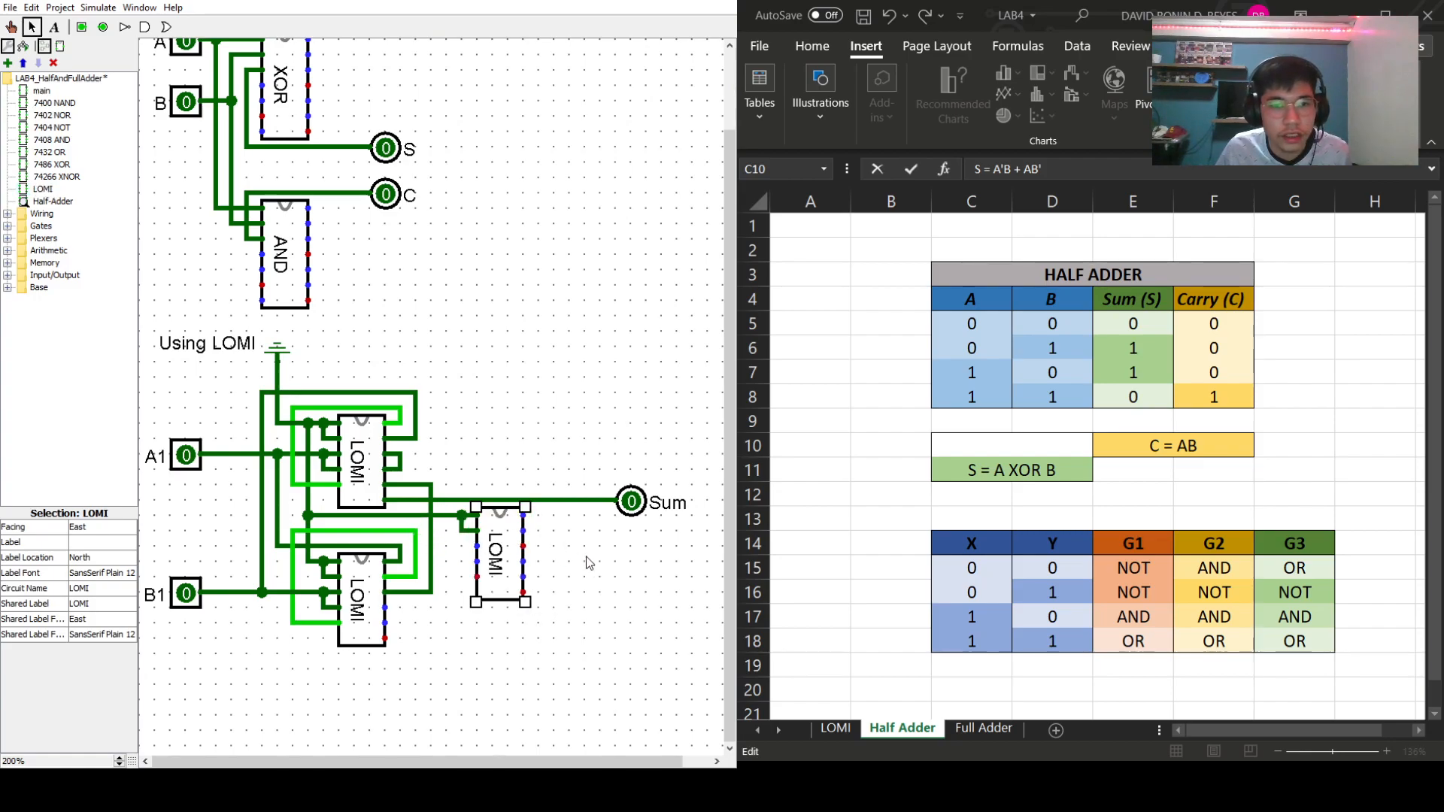
left_click(589, 563)
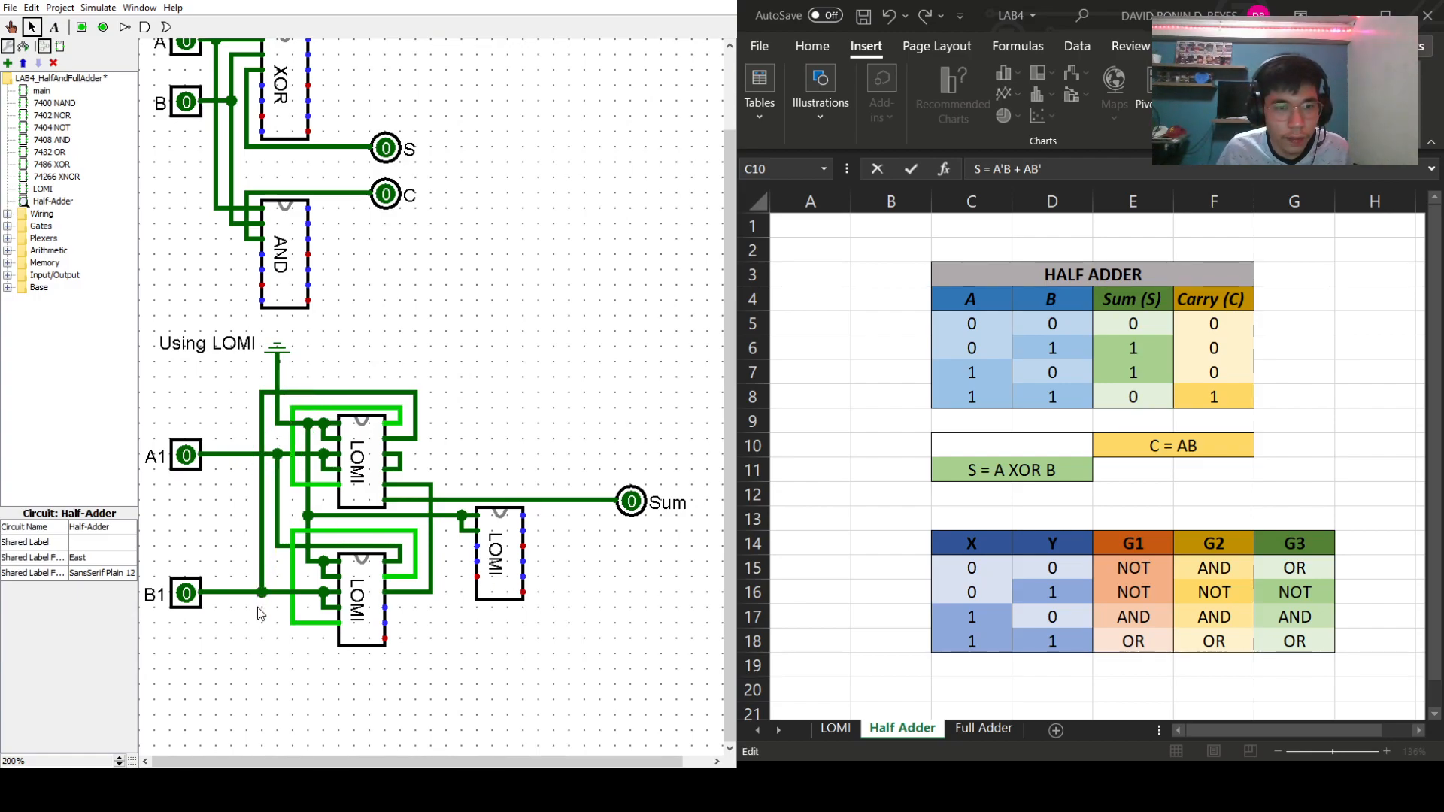
- Wire A1 and B1 around the circuit to the new LOMI's first and second right-side pins and extend an output wire from the third
mouse_move(247, 454)
left_mouse_down()
mouse_move(242, 383)
mouse_move(540, 382)
mouse_move(540, 530)
mouse_move(538, 517)
left_mouse_up()
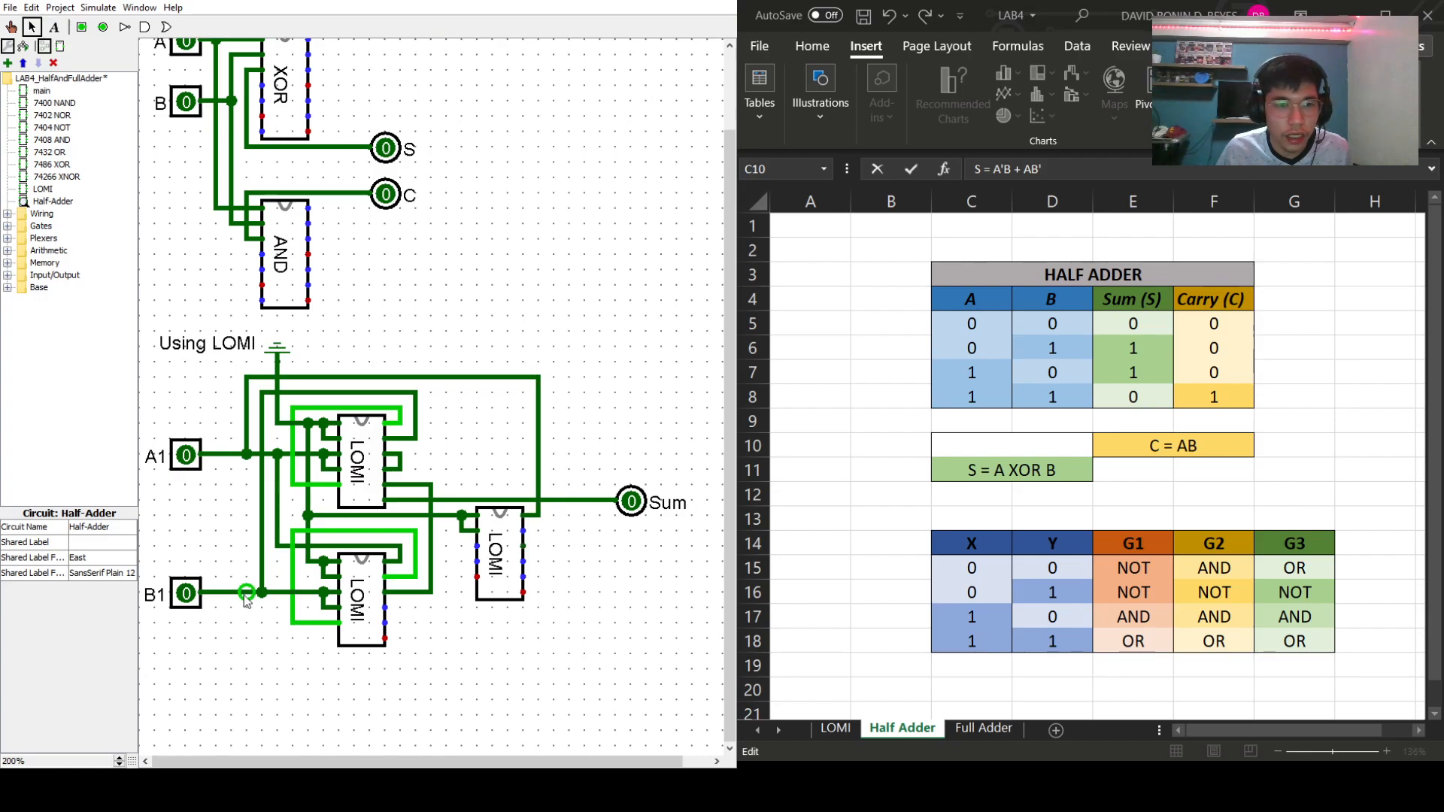
mouse_move(240, 602)
left_mouse_down()
mouse_move(267, 683)
mouse_move(540, 681)
mouse_move(554, 669)
mouse_move(555, 532)
mouse_move(524, 531)
mouse_move(617, 546)
left_mouse_up()
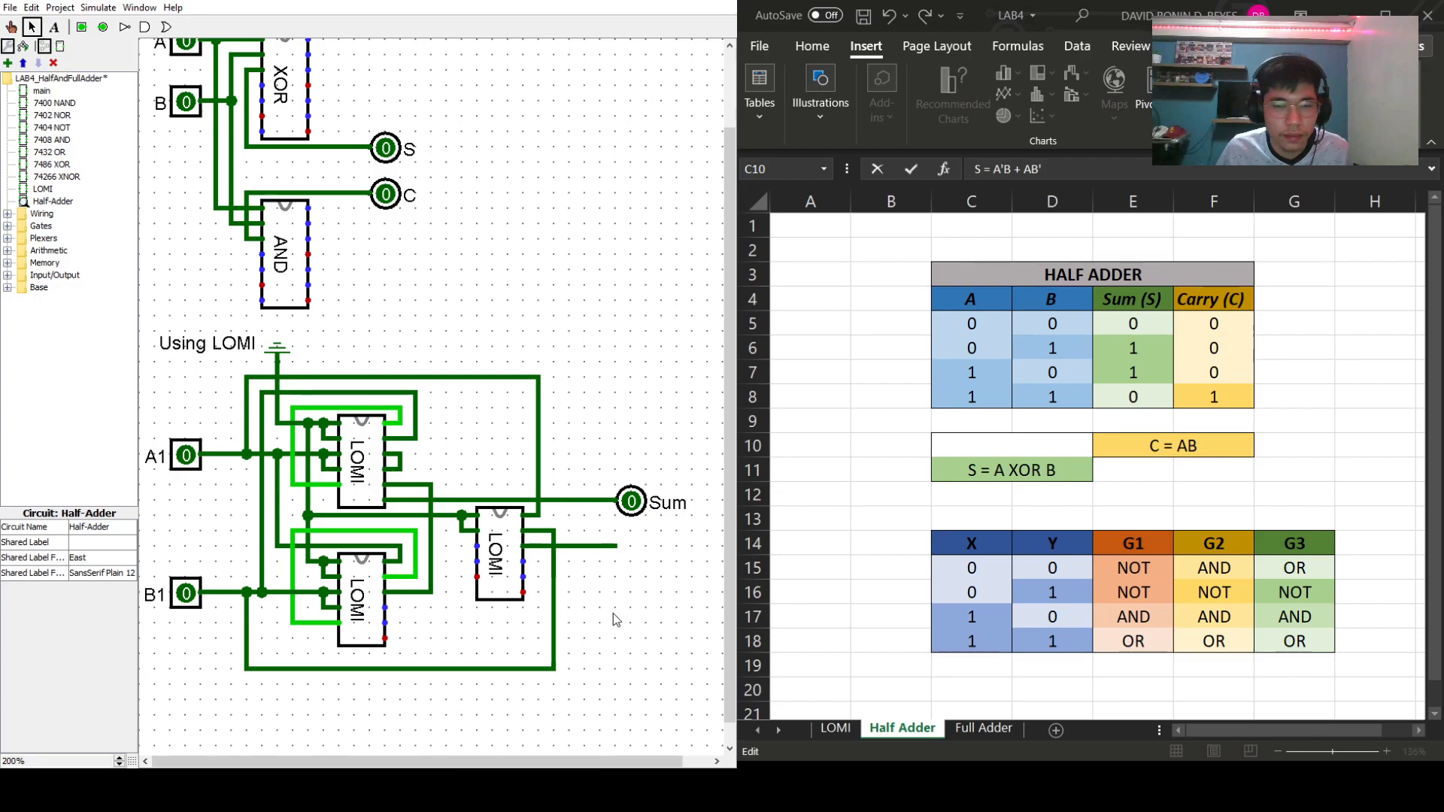
- Place an output pin at the end of the new LOMI's output wire and label it Carry
left_click(103, 27)
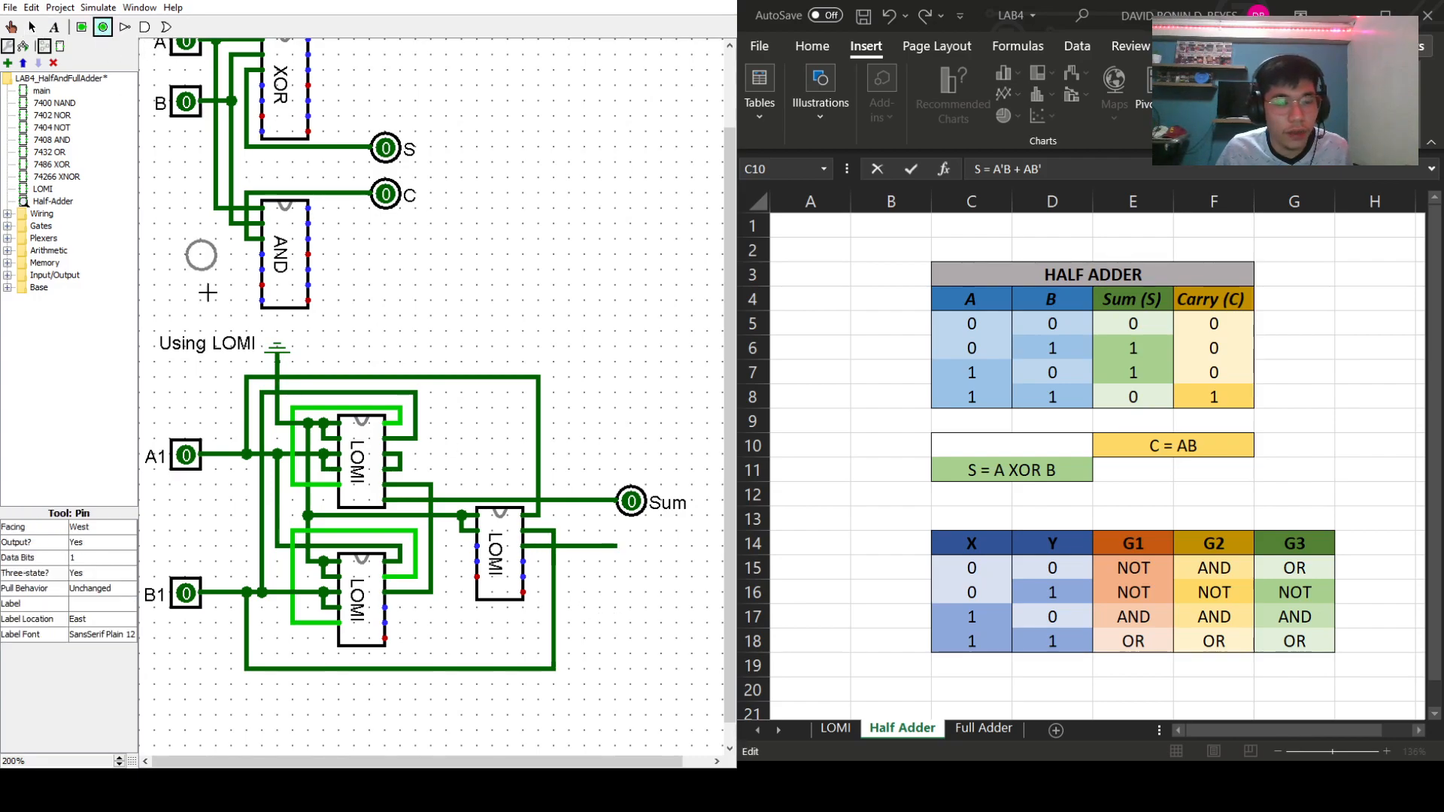
left_click(617, 546)
left_click(575, 635)
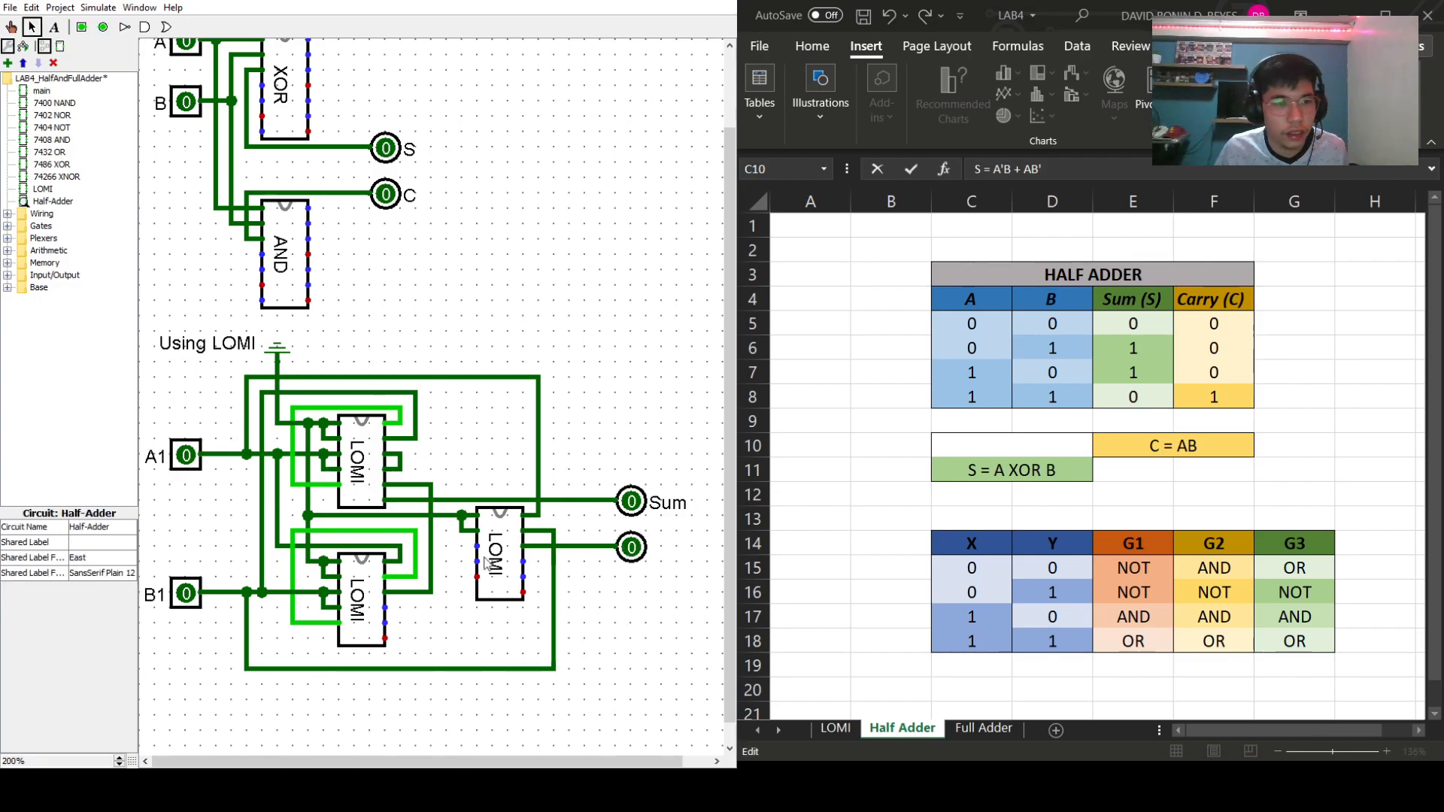
left_click(627, 547)
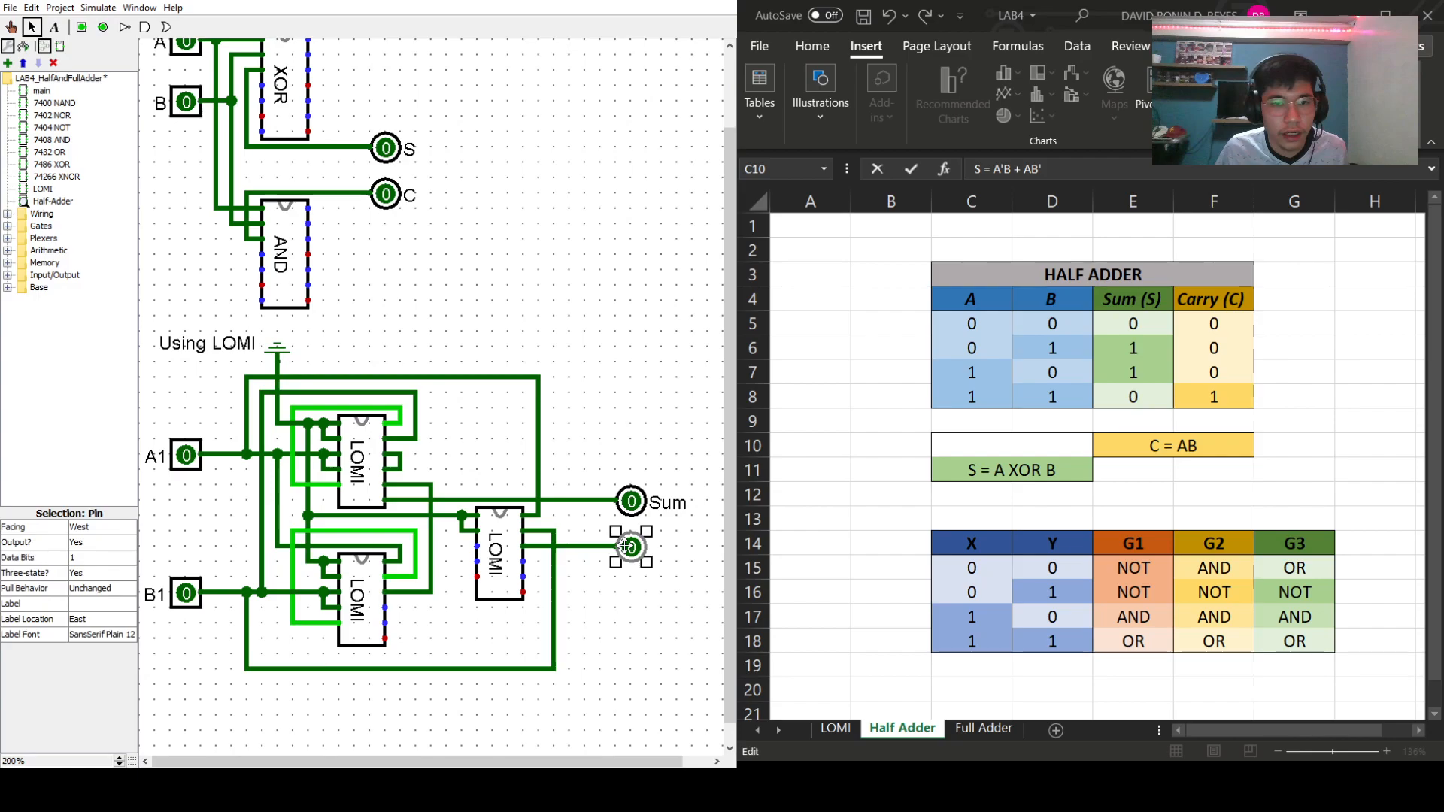
left_click(100, 604)
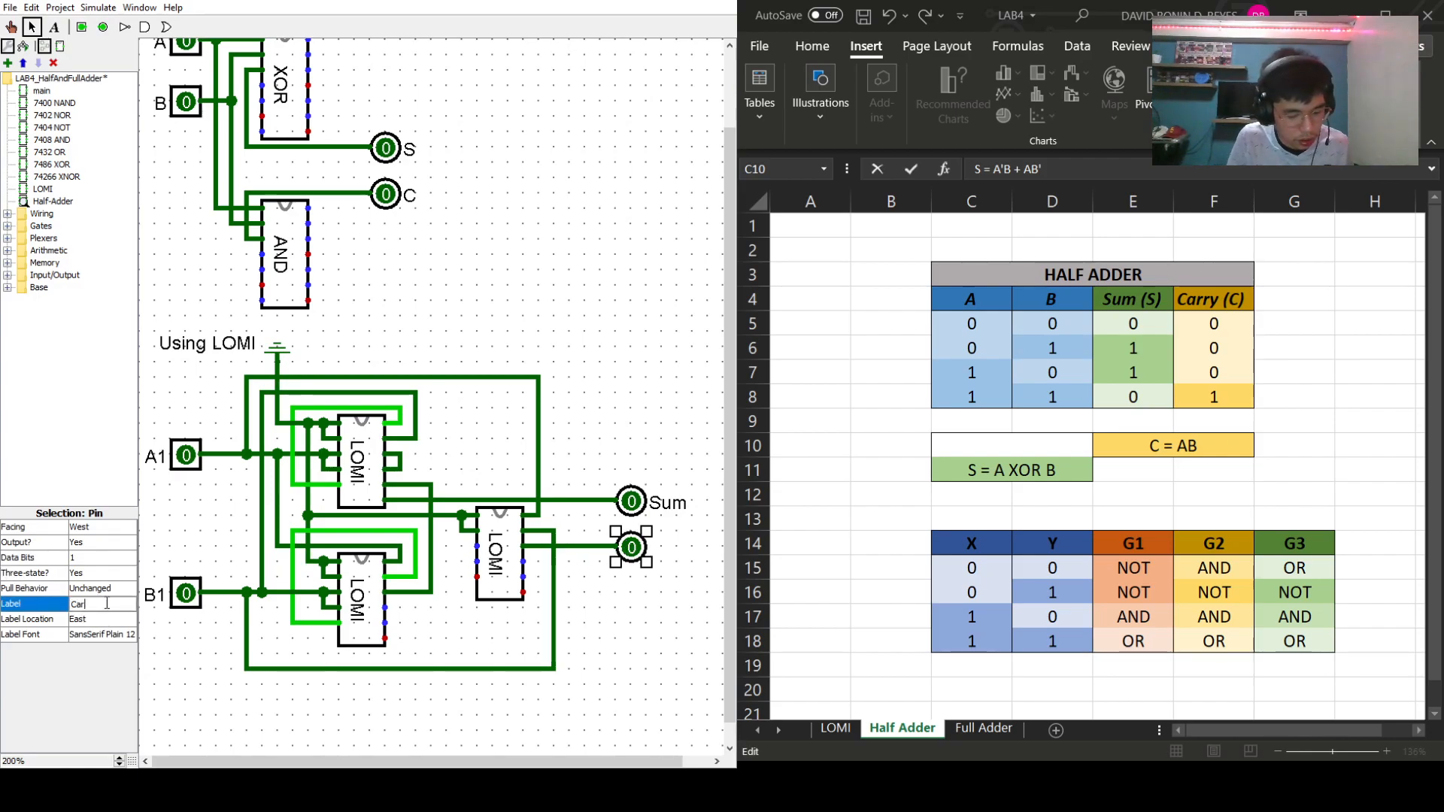
key("Return")
left_click(599, 662)
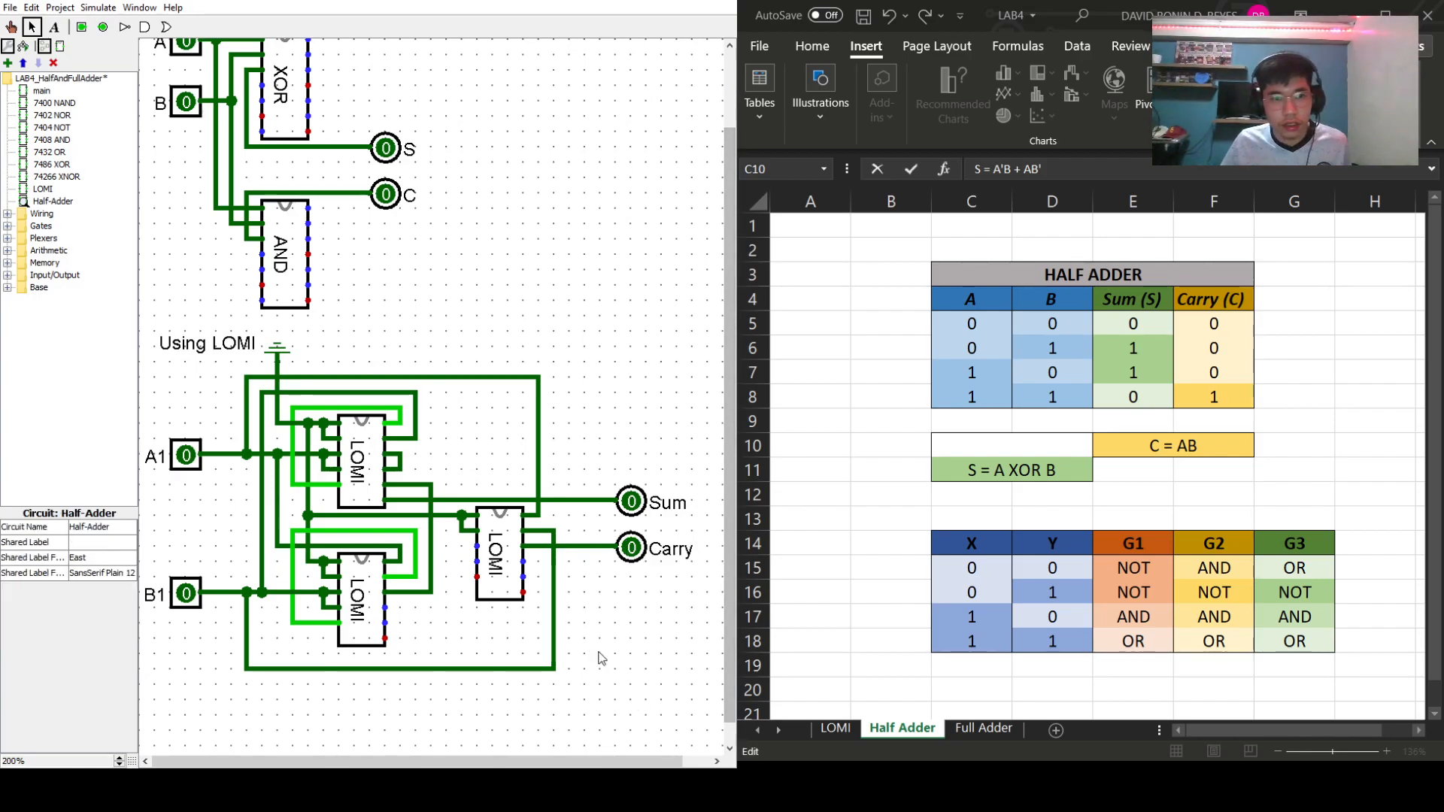
- Test the LOMI half adder by toggling A1 and B1 through all four input combinations
left_click(12, 27)
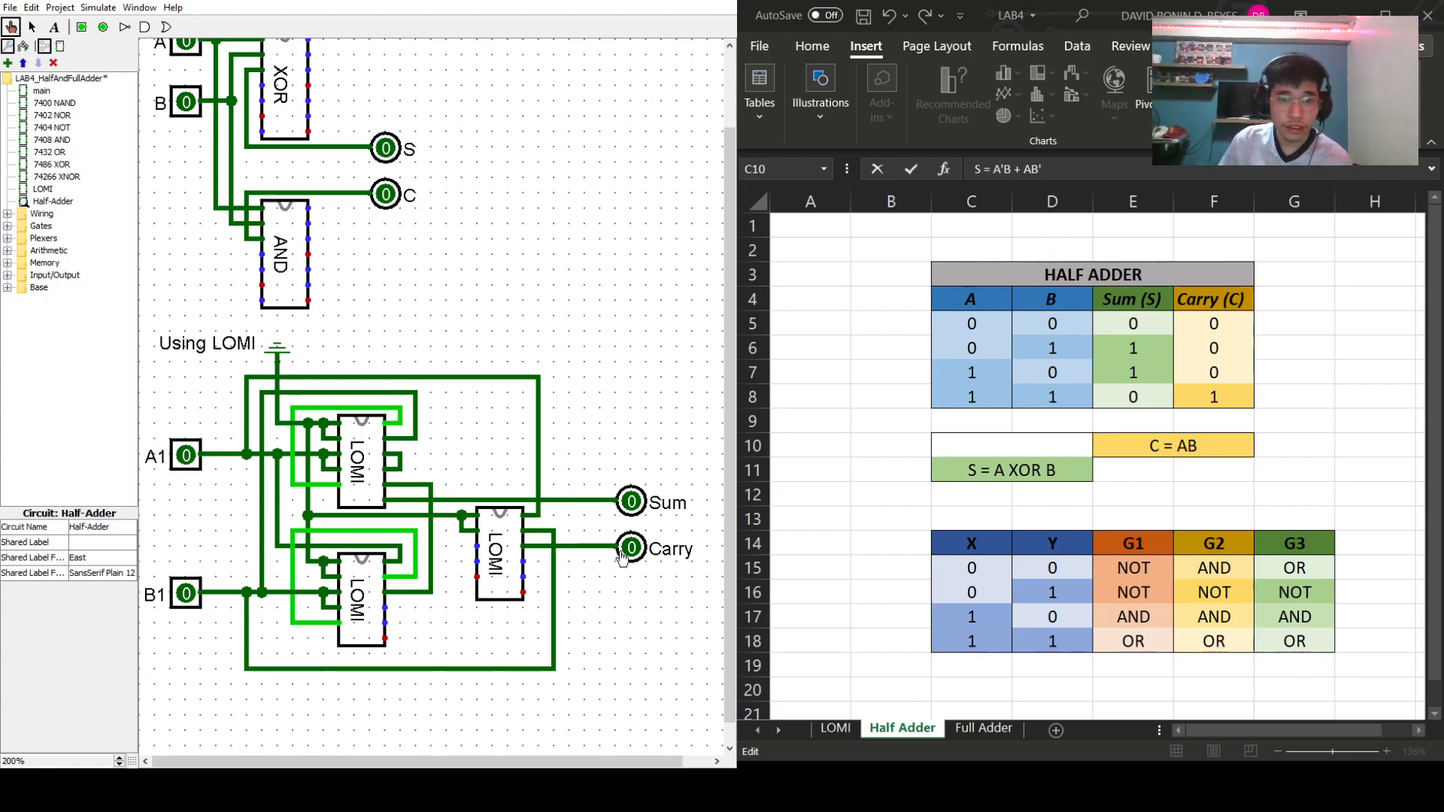
left_click(188, 595)
left_click(187, 595)
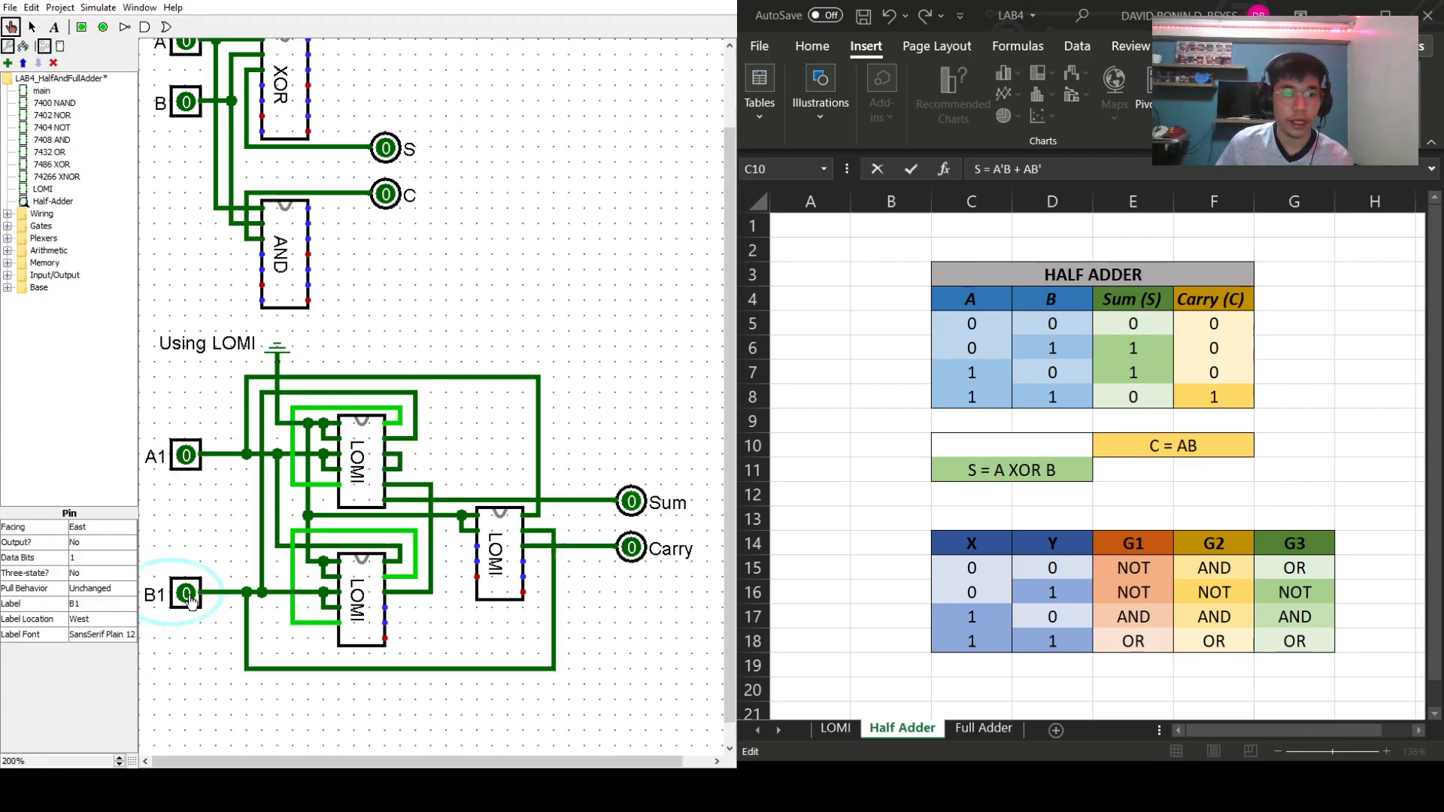
left_click(187, 456)
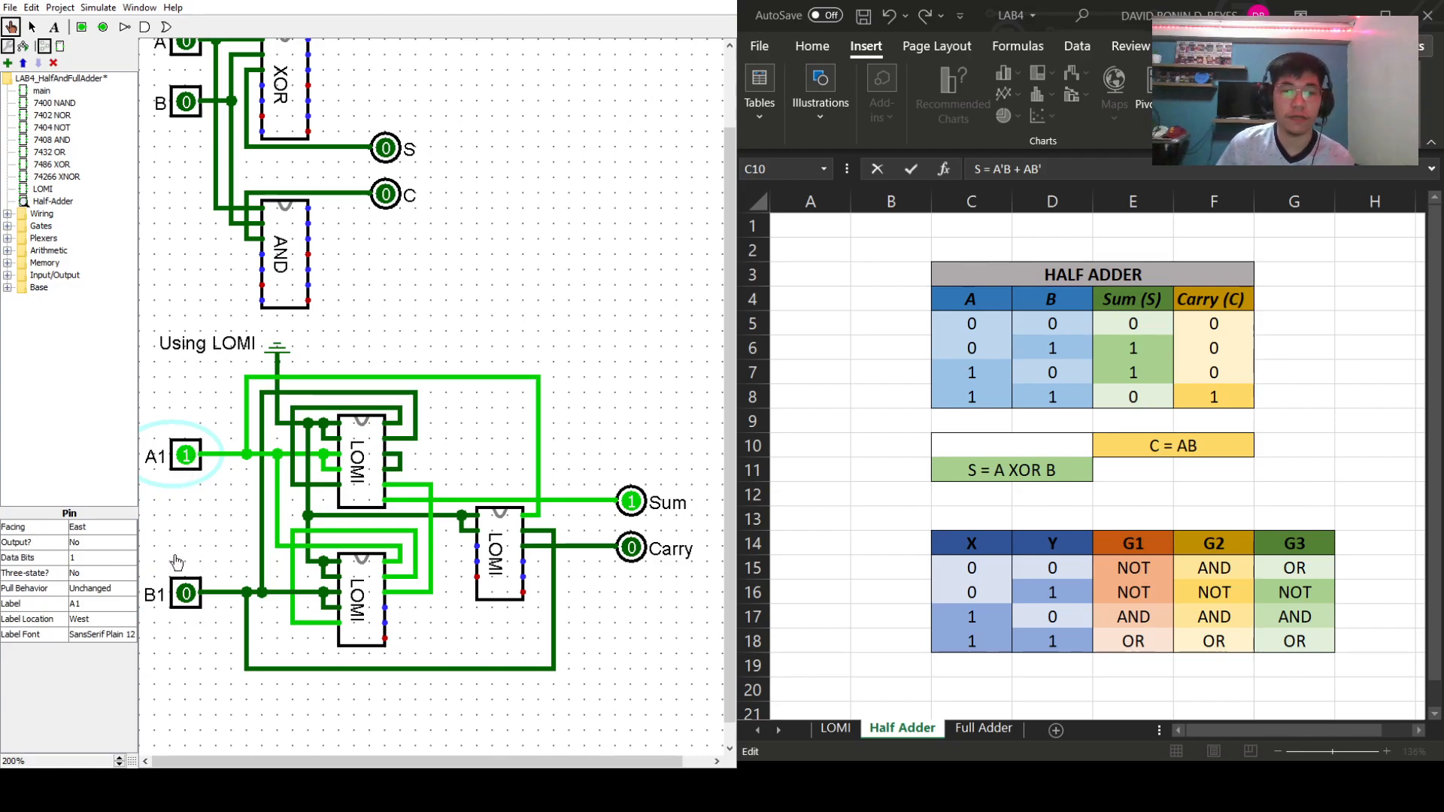
left_click(188, 594)
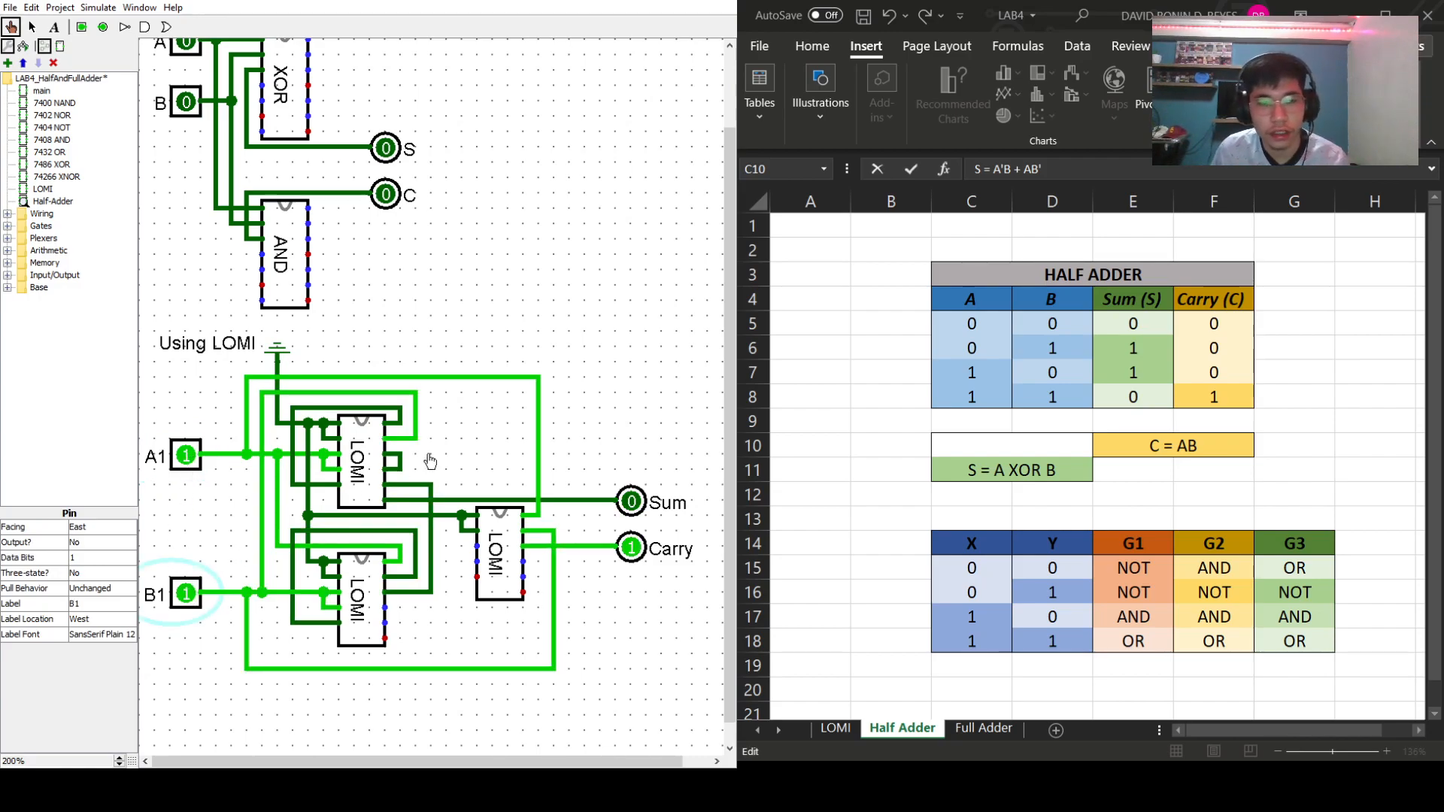
left_click(186, 455)
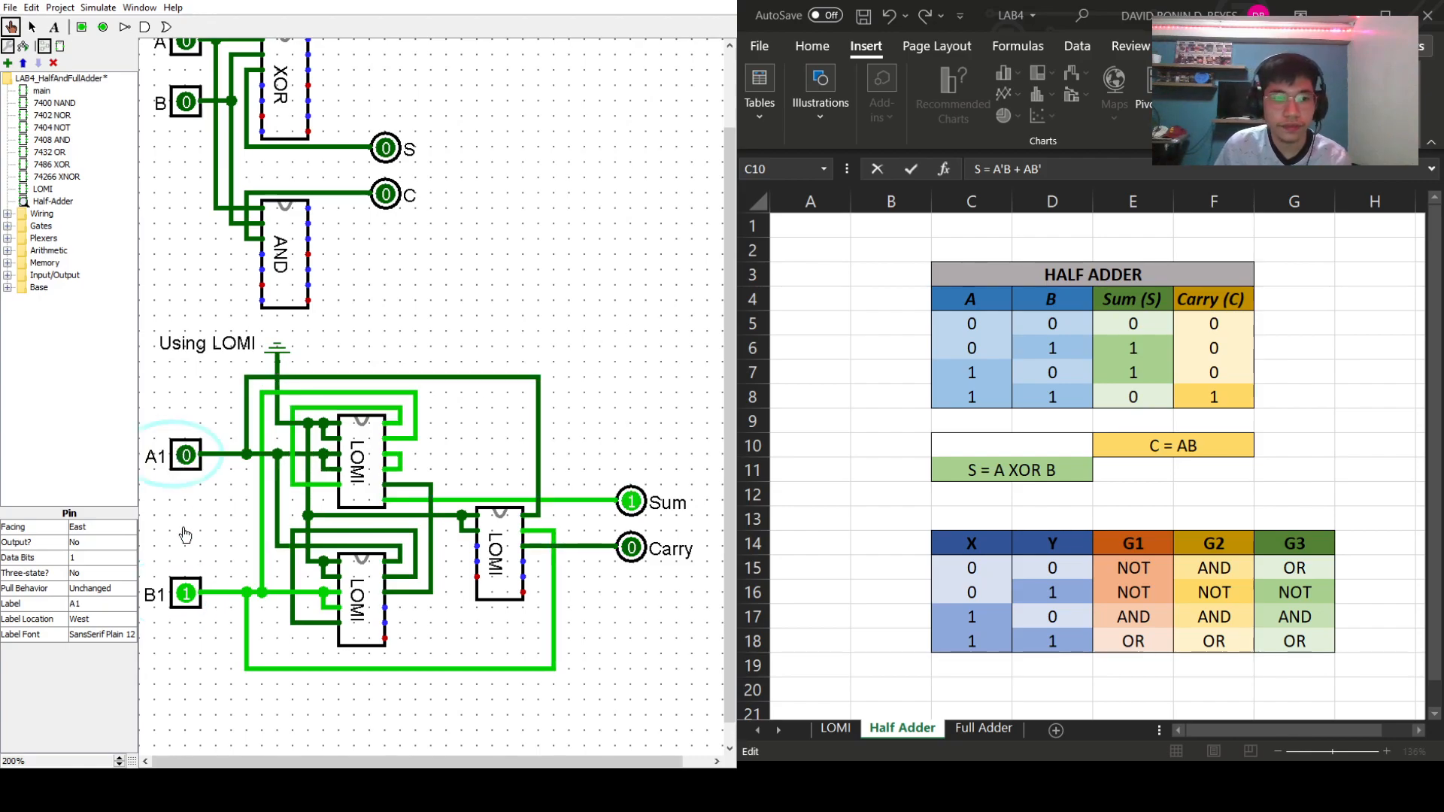
left_click(188, 593)
- Duplicate the "Number of ICs used:" label and place the copy above the LOMI circuit
scroll(500, 339, "up", 3)
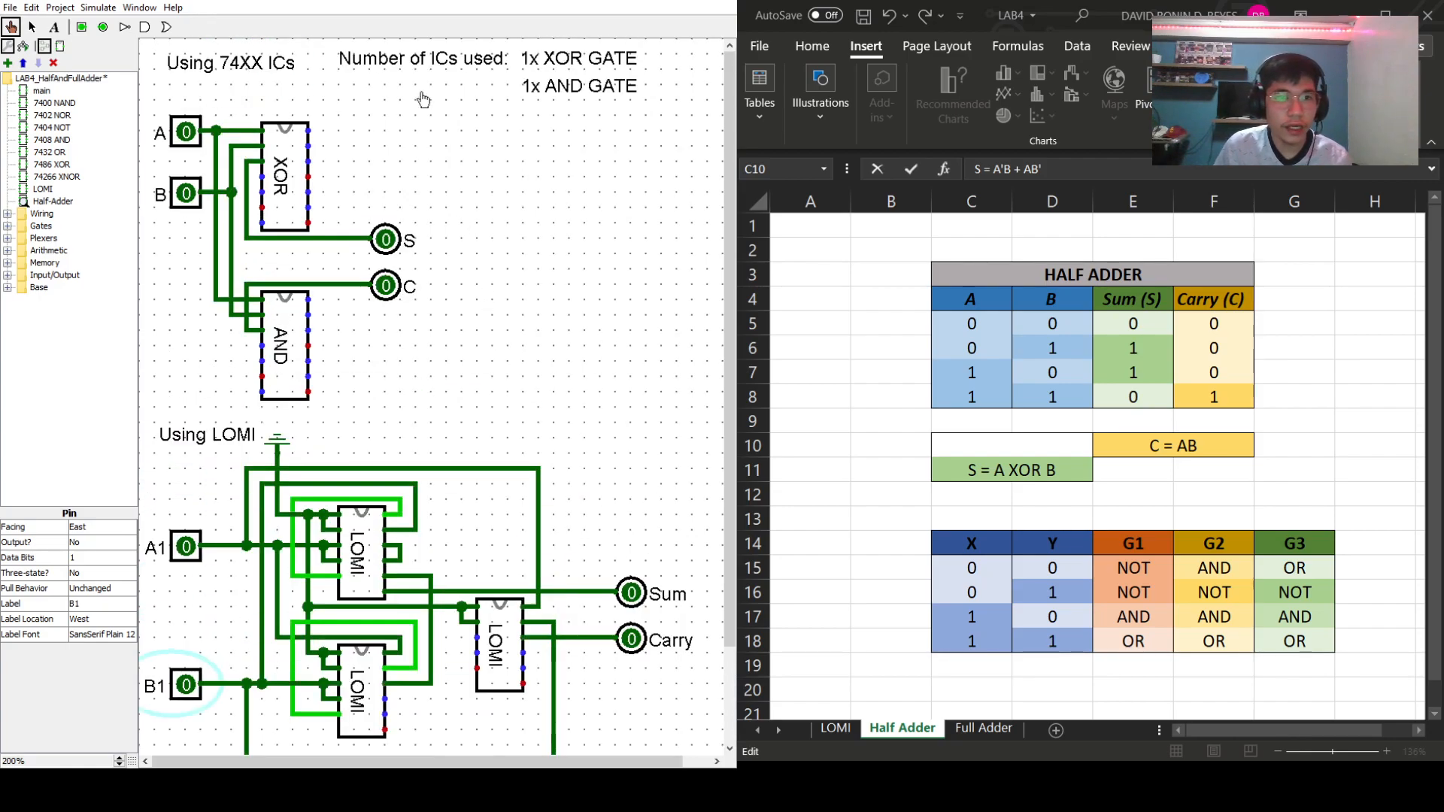
left_click(31, 28)
left_click(404, 69)
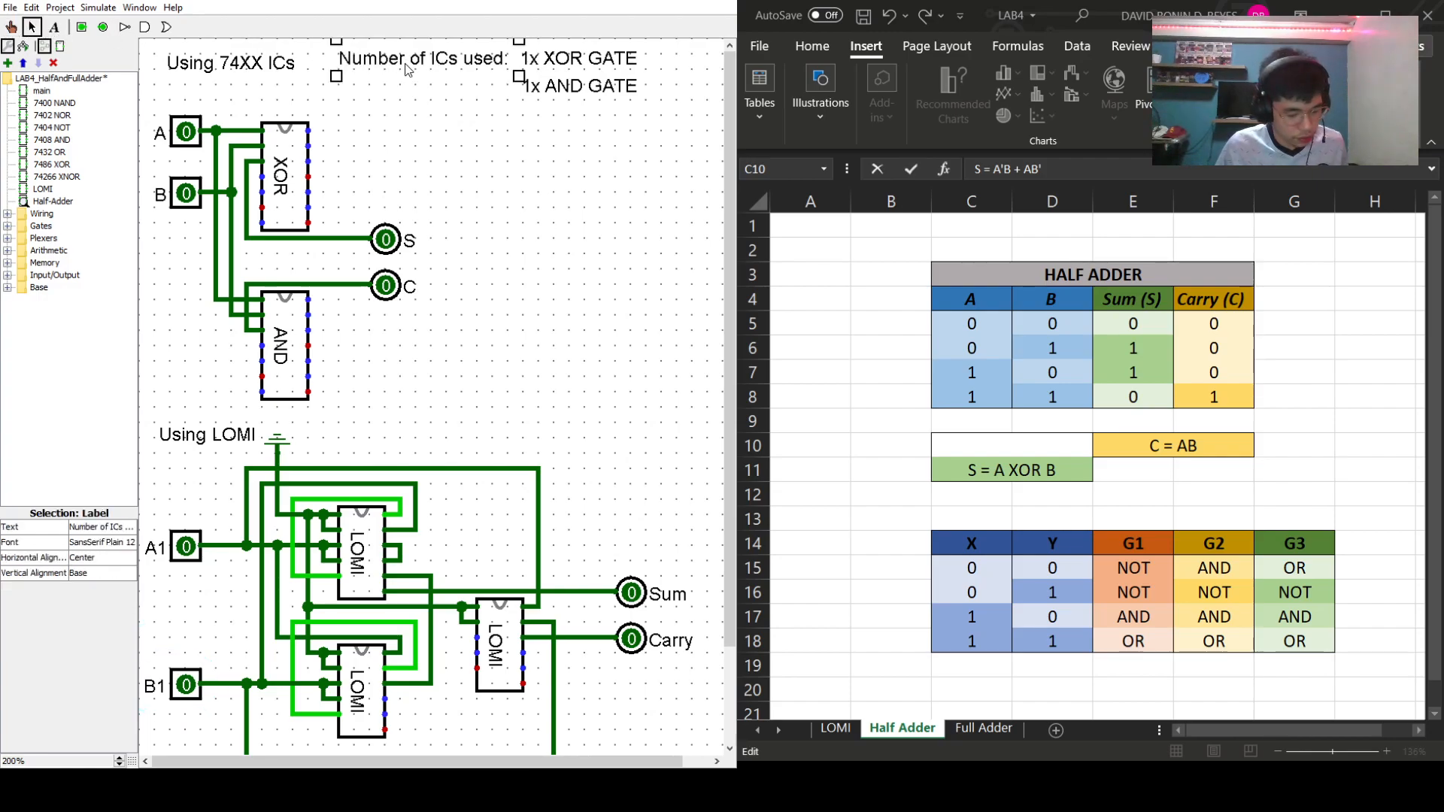
key("ctrl+v")
left_click_drag(452, 70, 457, 362)
left_click(570, 260)
left_click(498, 415)
- Add the text label "3x LOMI" below the copied "Number of ICs used:" label
left_click(57, 28)
left_click(455, 398)
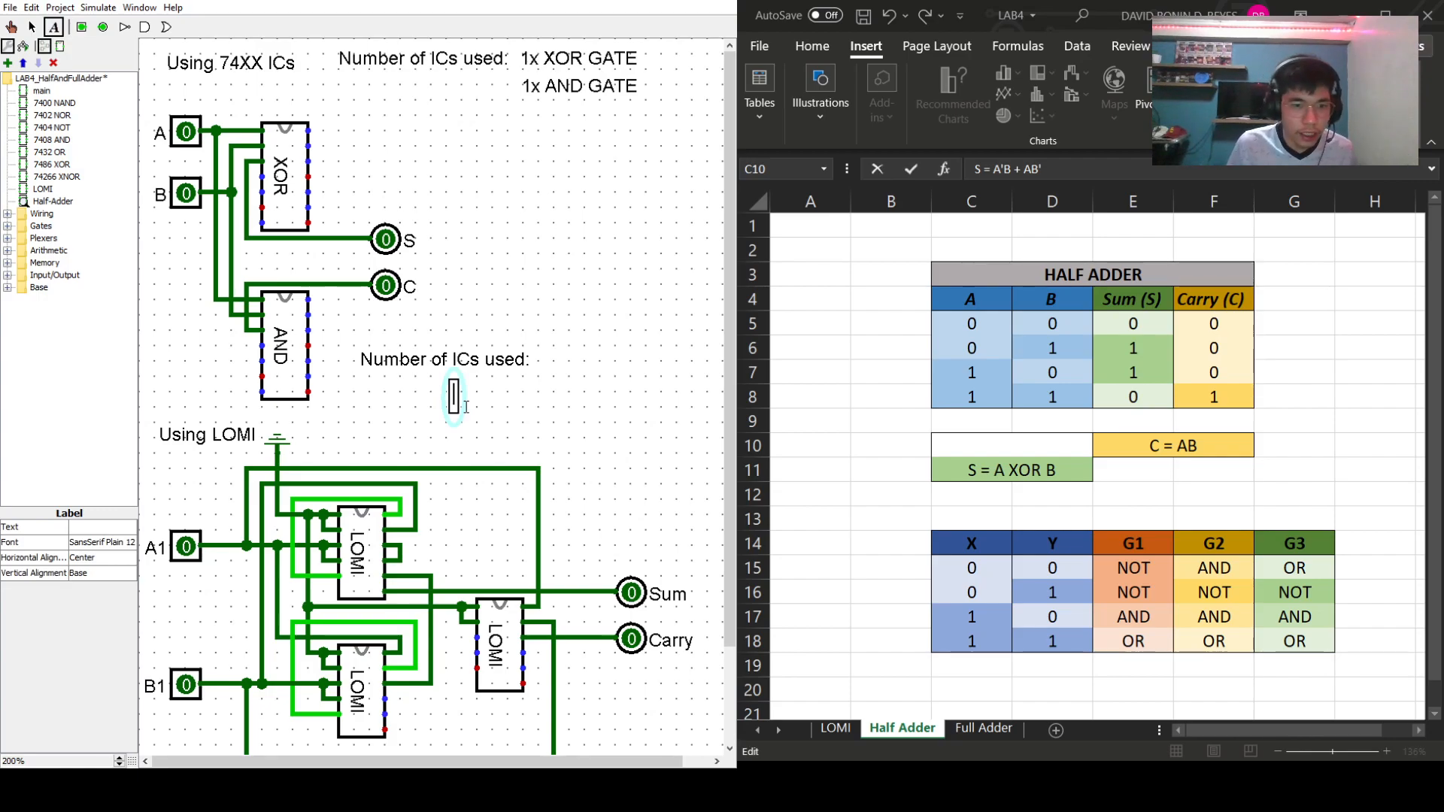
type("3x ")
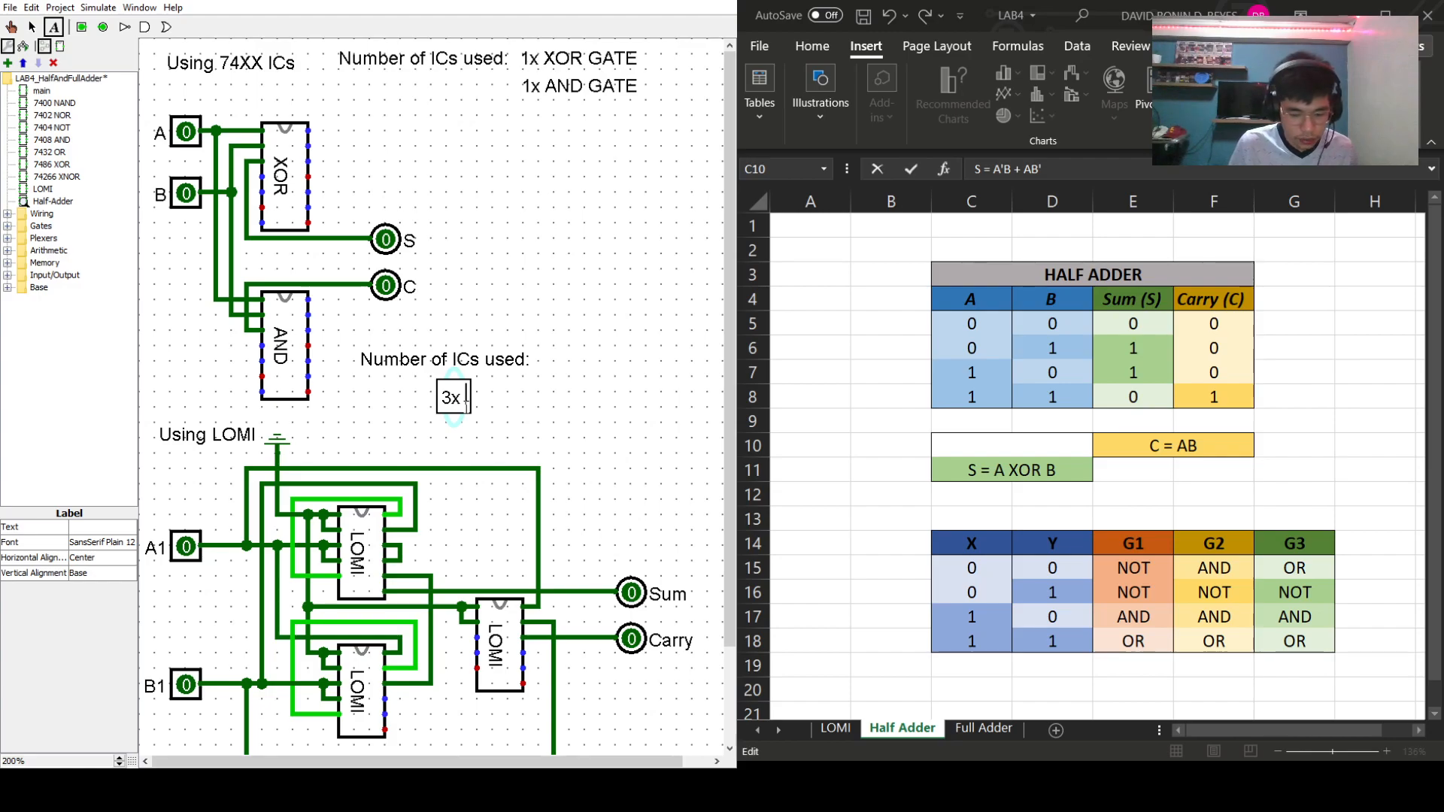
type("LOMI")
left_click(524, 307)
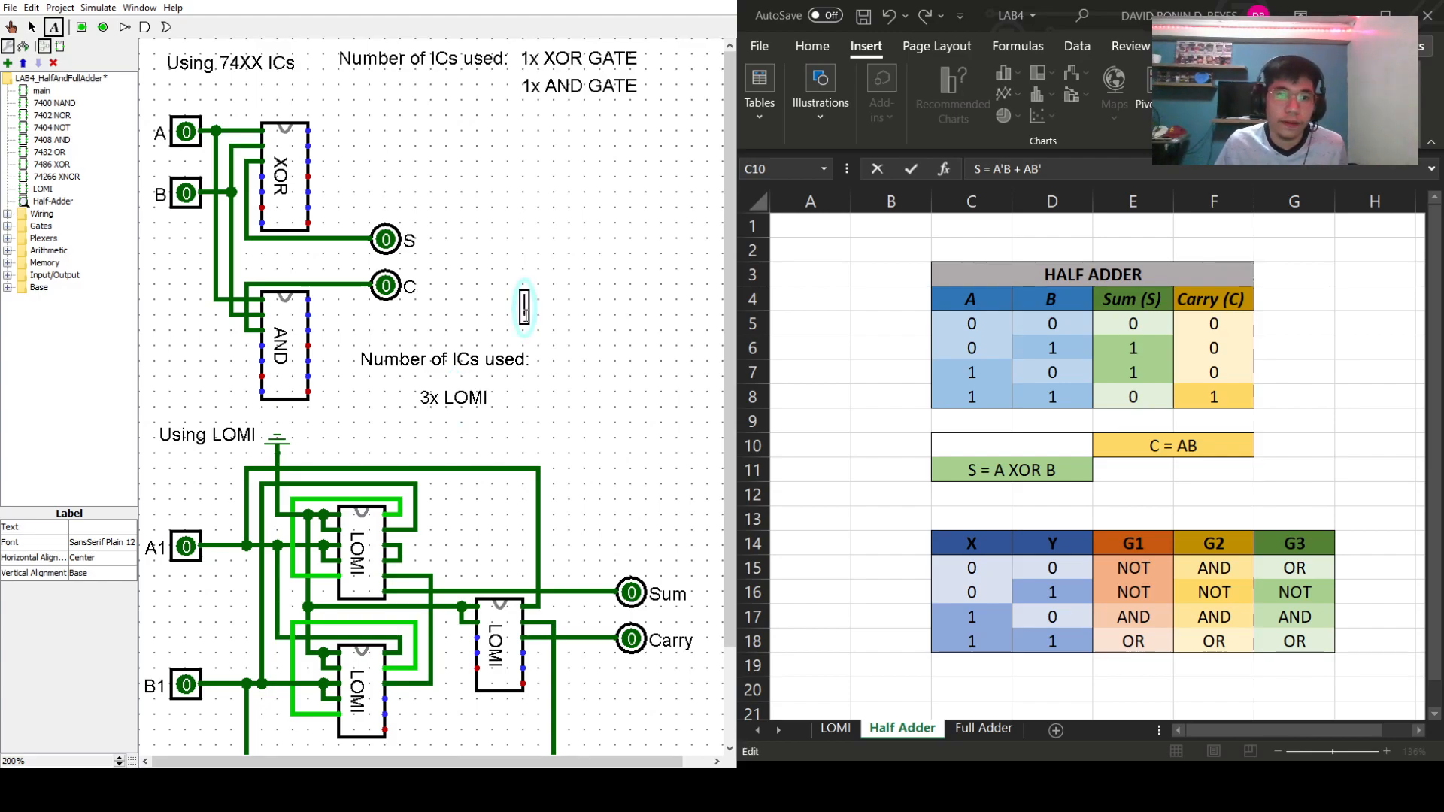
left_click(567, 309)
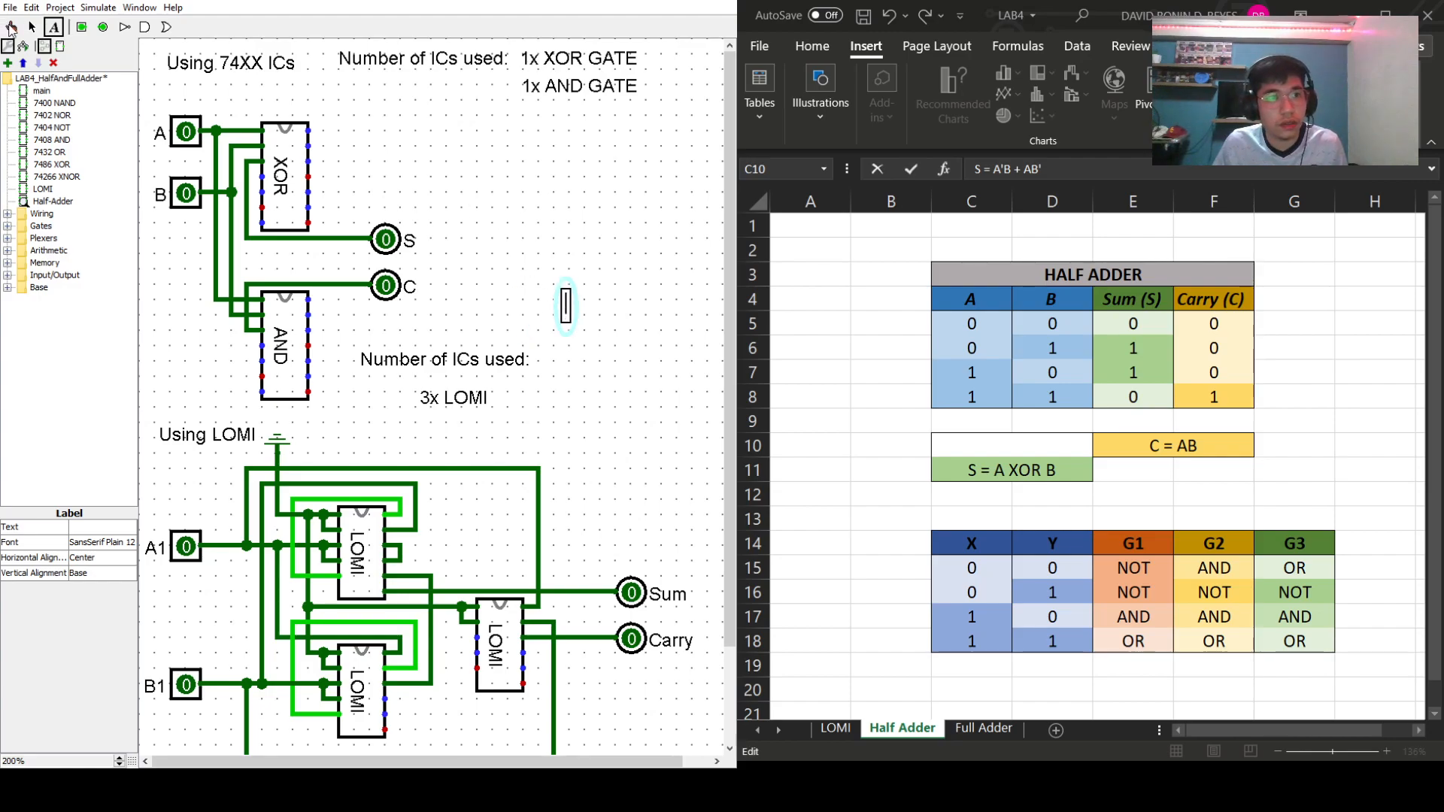
- Line up the "Number of ICs used:" and "3x LOMI" labels in one row beside the "Using LOMI" heading
left_click(32, 27)
left_click_drag(462, 402, 642, 375)
left_click_drag(499, 358, 428, 436)
left_click_drag(639, 363, 555, 422)
left_click(560, 279)
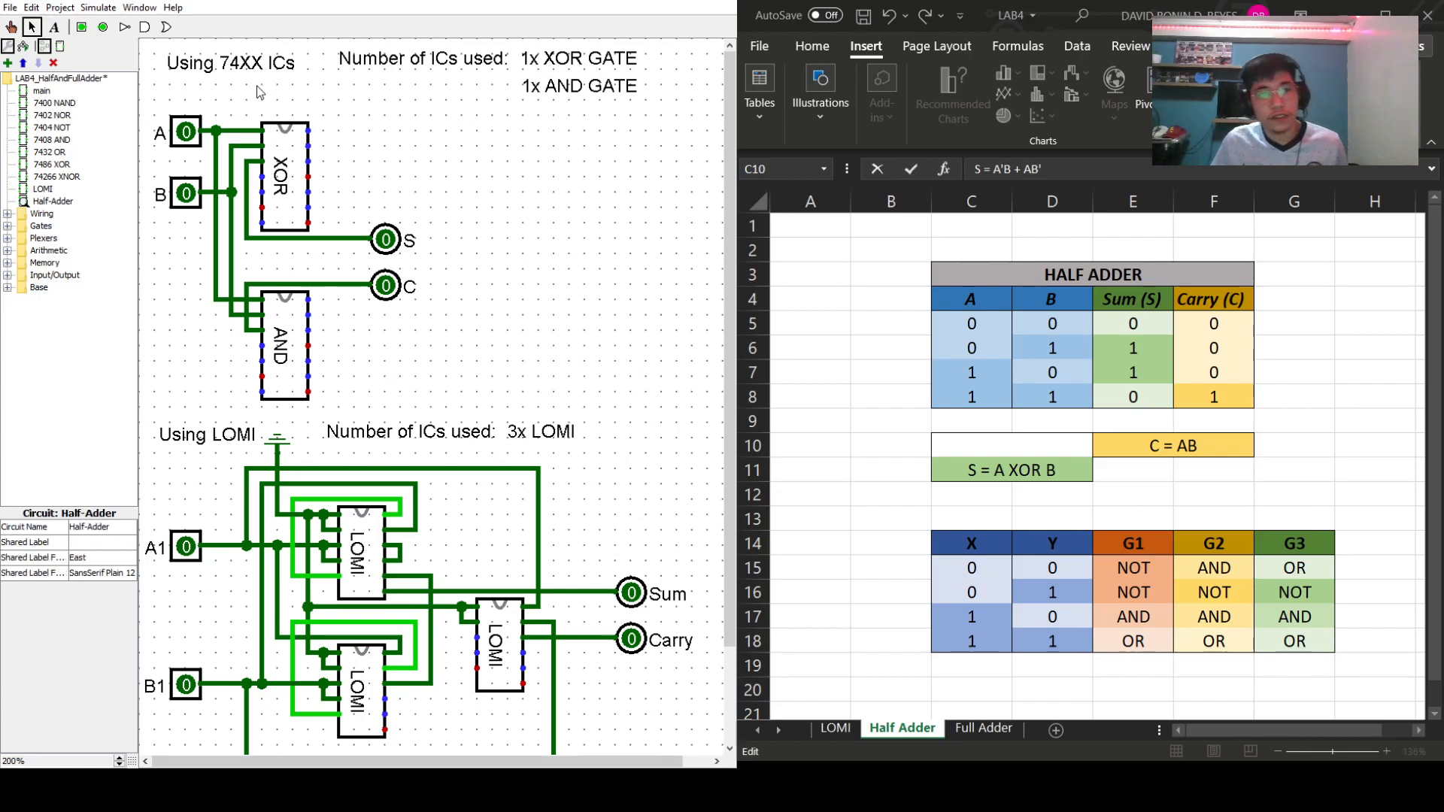
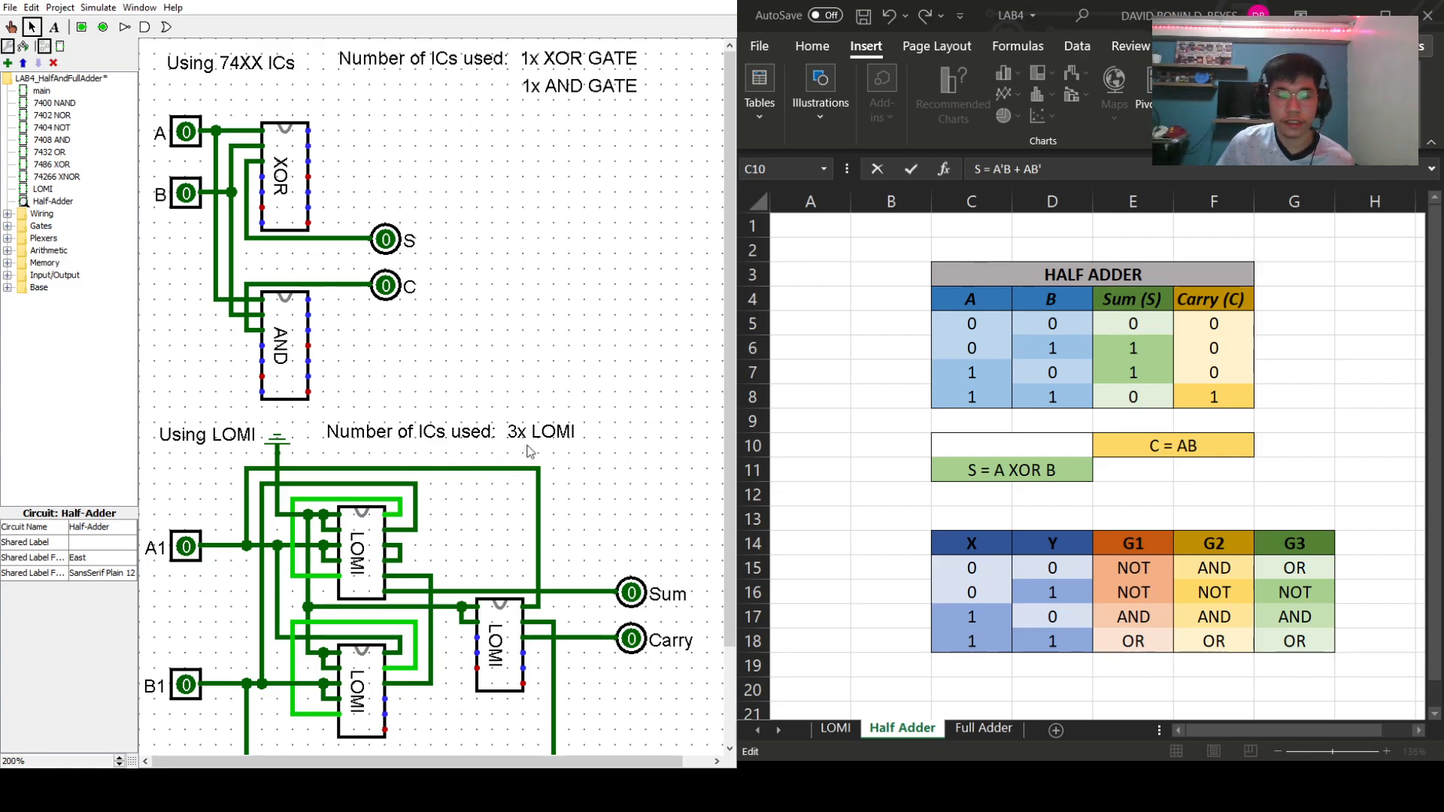
- Switch to the Excel half adder sheet and finish editing cell C10 with S = A'B + AB'
left_click(1290, 728)
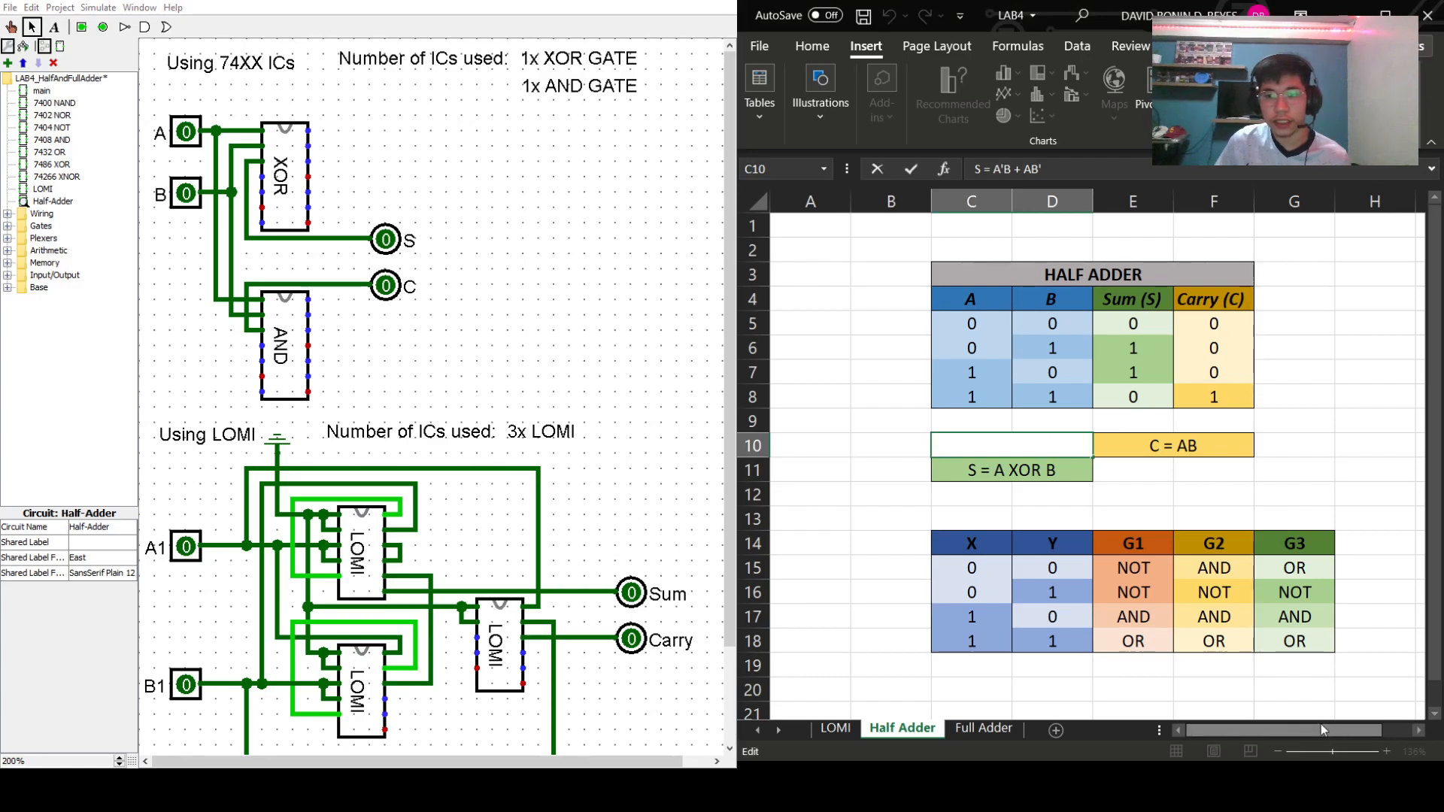
left_click_drag(1341, 732, 1367, 732)
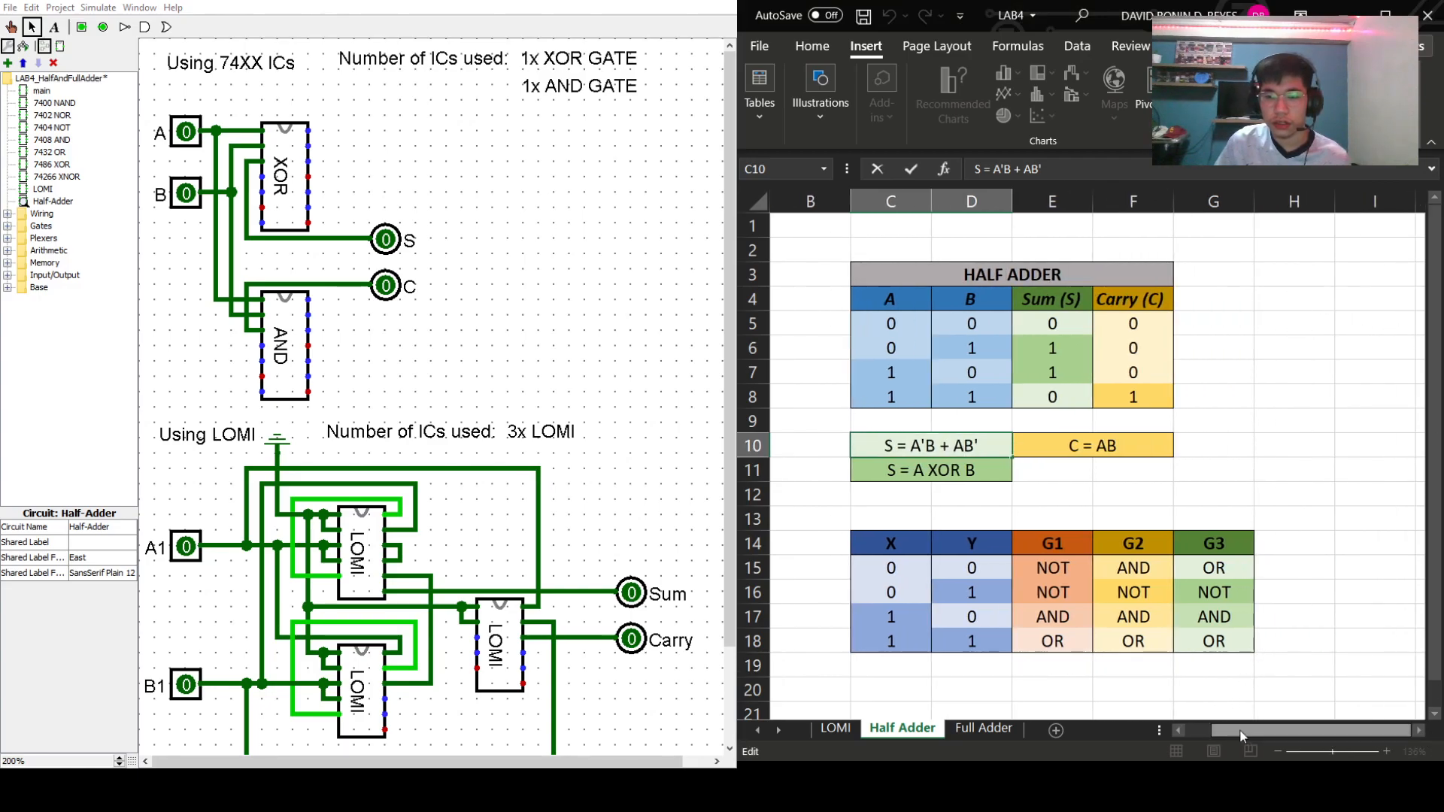
left_click(1266, 282)
left_click(1250, 285)
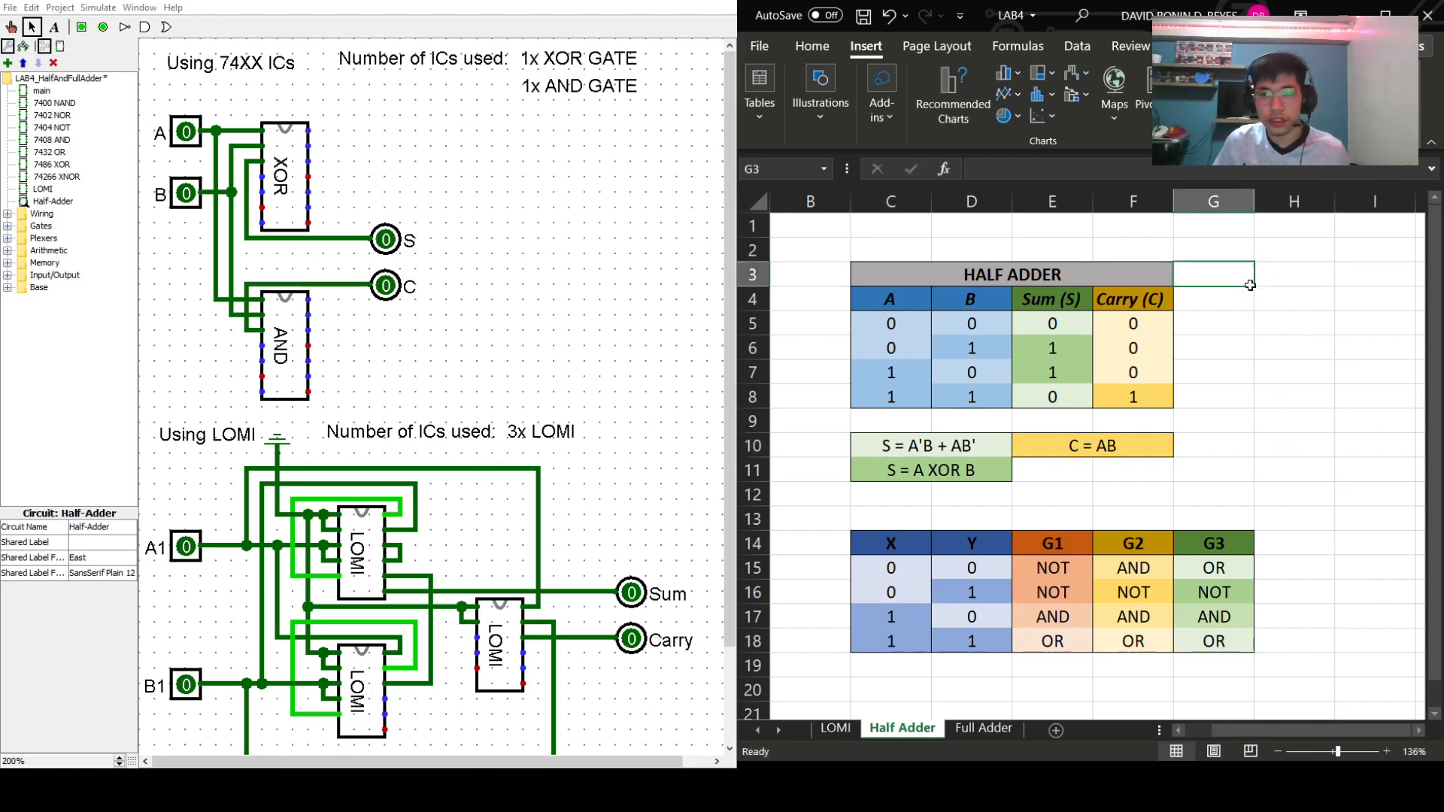
- Enter the heading "74XX IC" in cell G3 and the heading "LOMI" in cell H3 beside the half adder table
double_click(1231, 273)
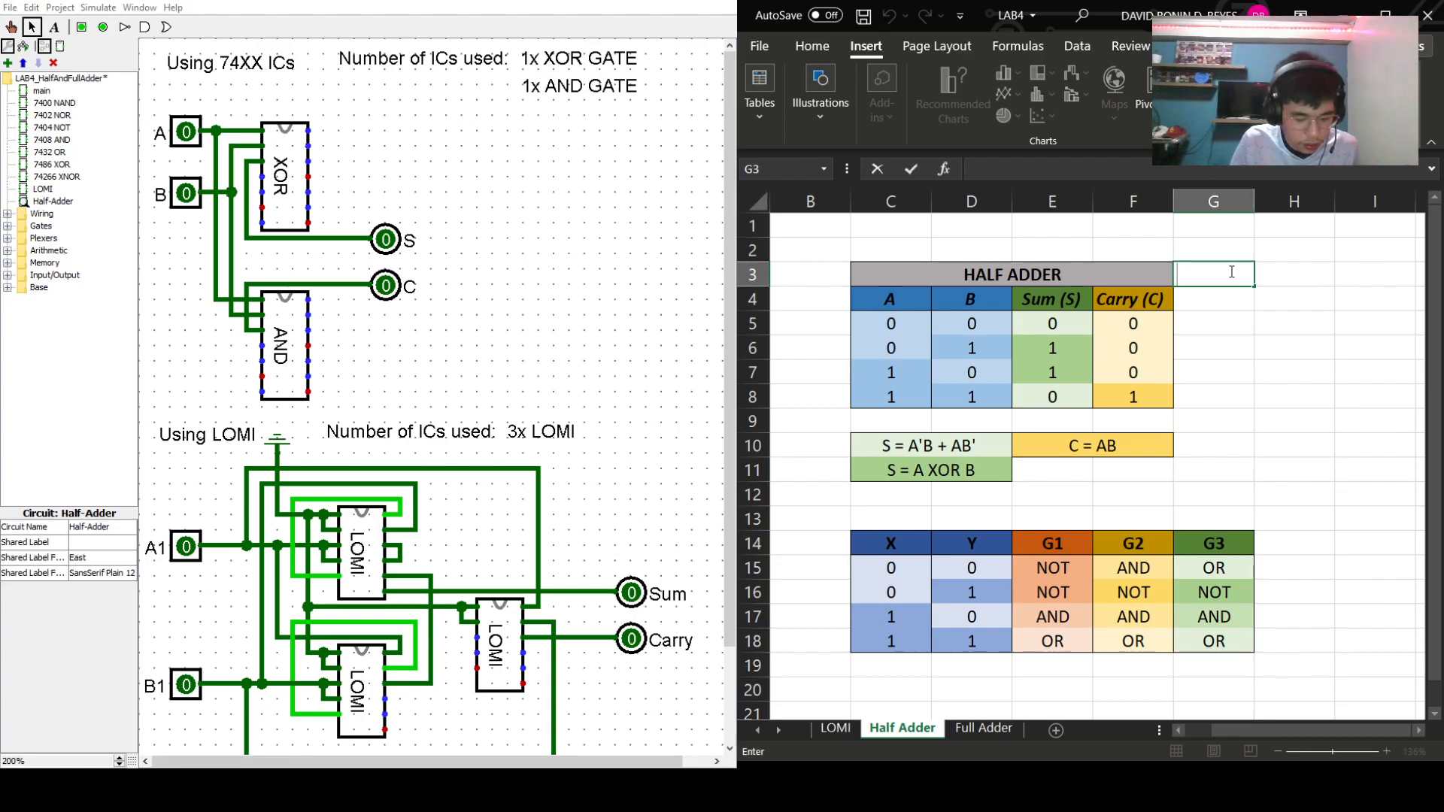
type("&4XX")
key("BackSpace")
key("BackSpace")
key("BackSpace")
key("BackSpace")
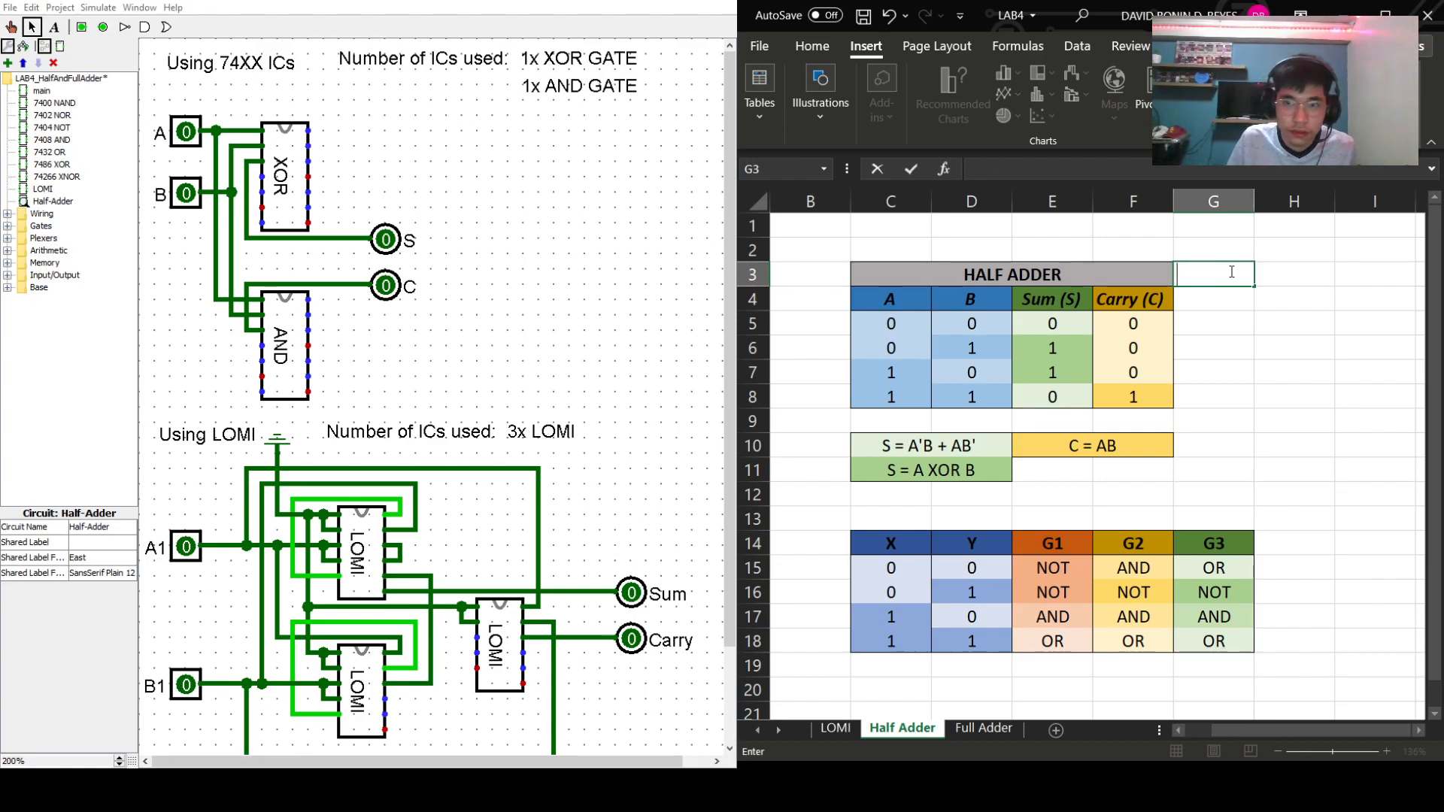
type("&")
key("BackSpace")
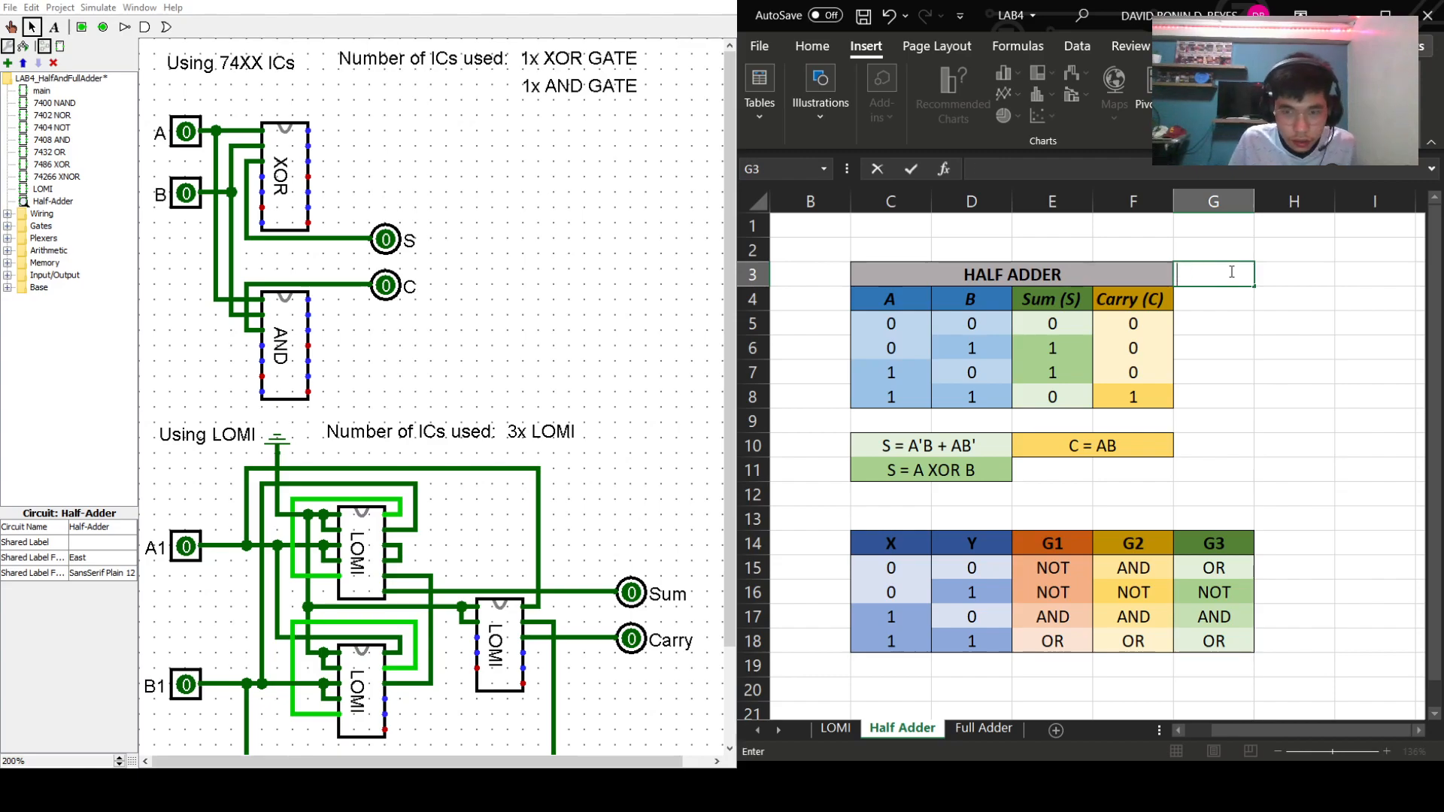
type("74XX I")
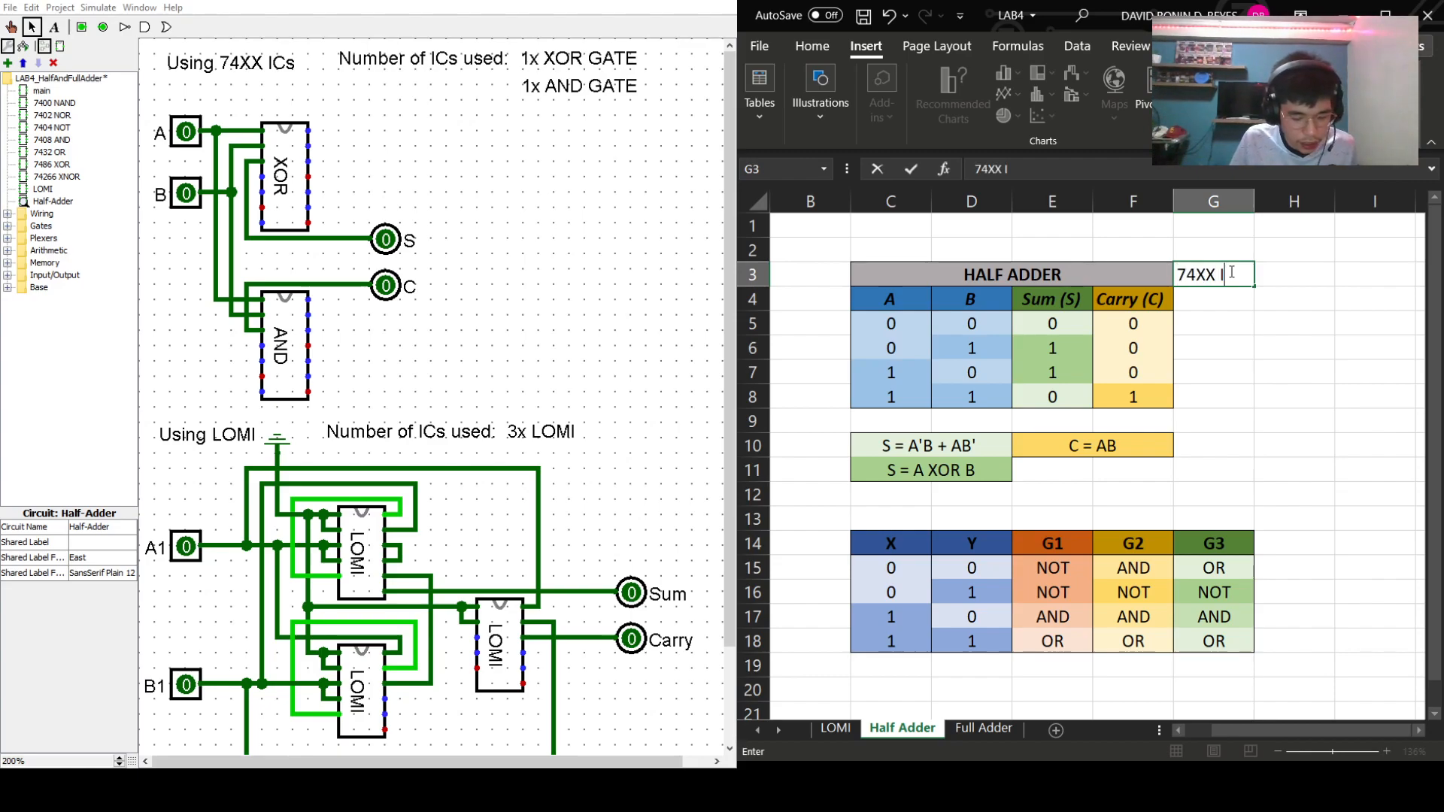
type("C")
left_click(1271, 283)
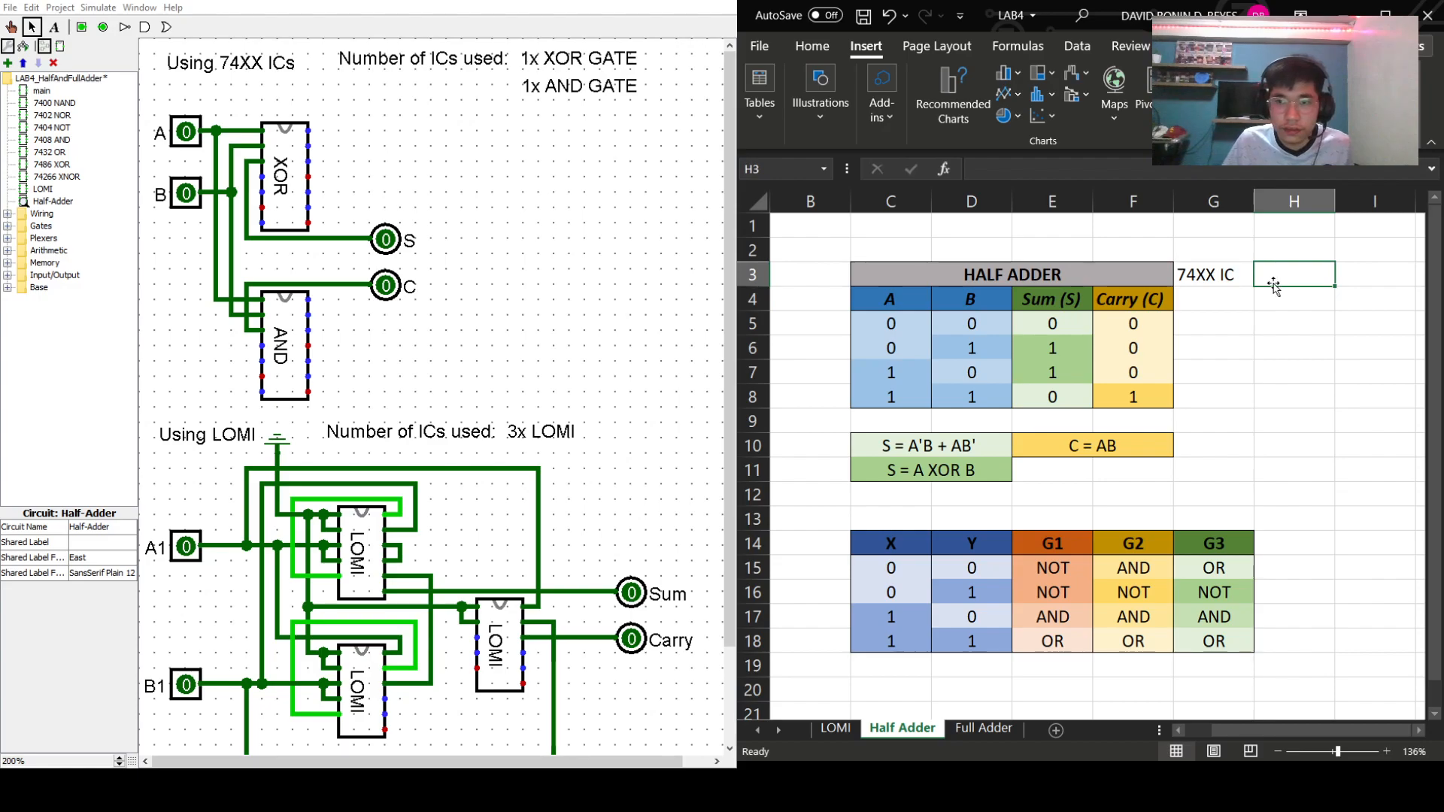
type("LOMI")
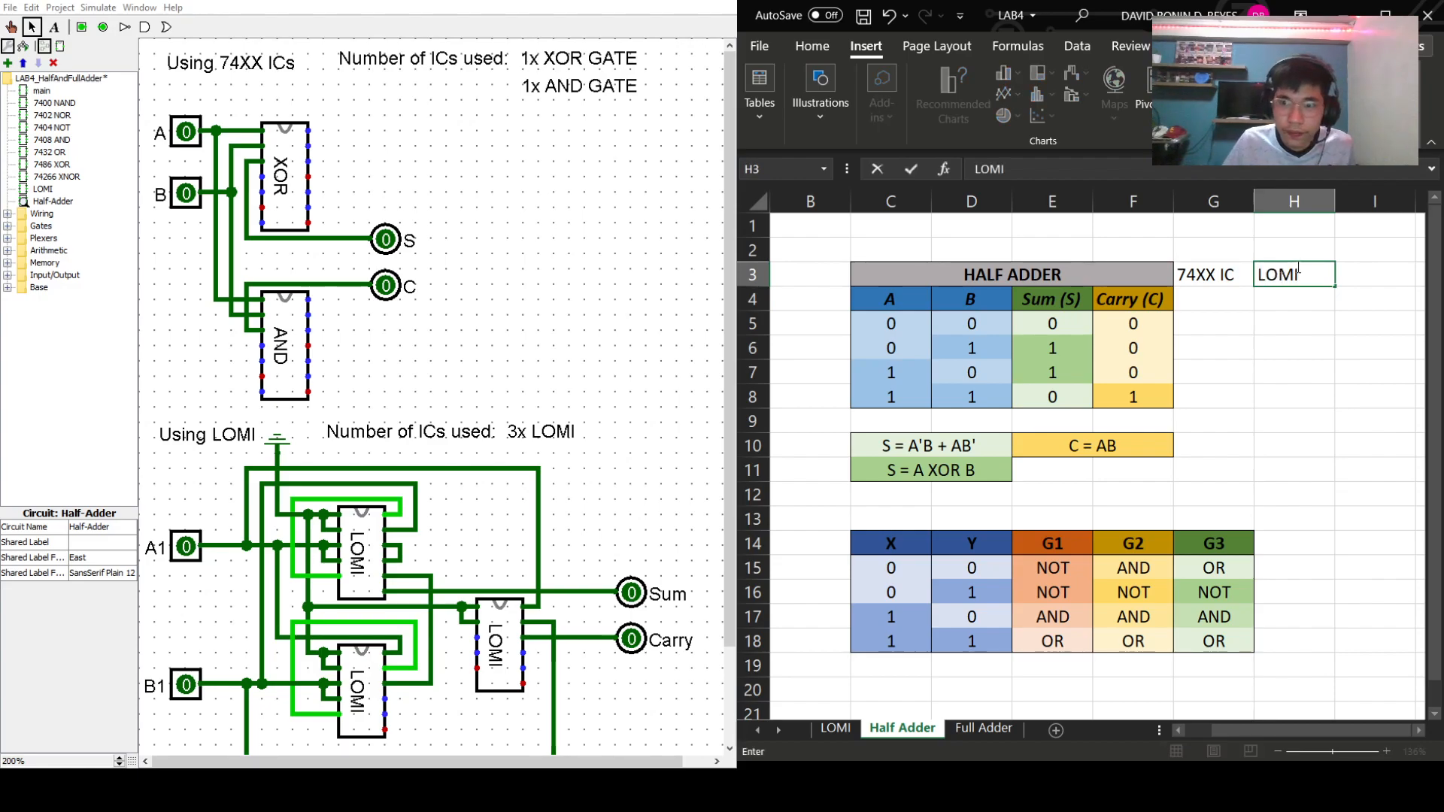
- Enter "1x XOR GATE" in cell G4 under the 74XX IC heading
left_click(1219, 299)
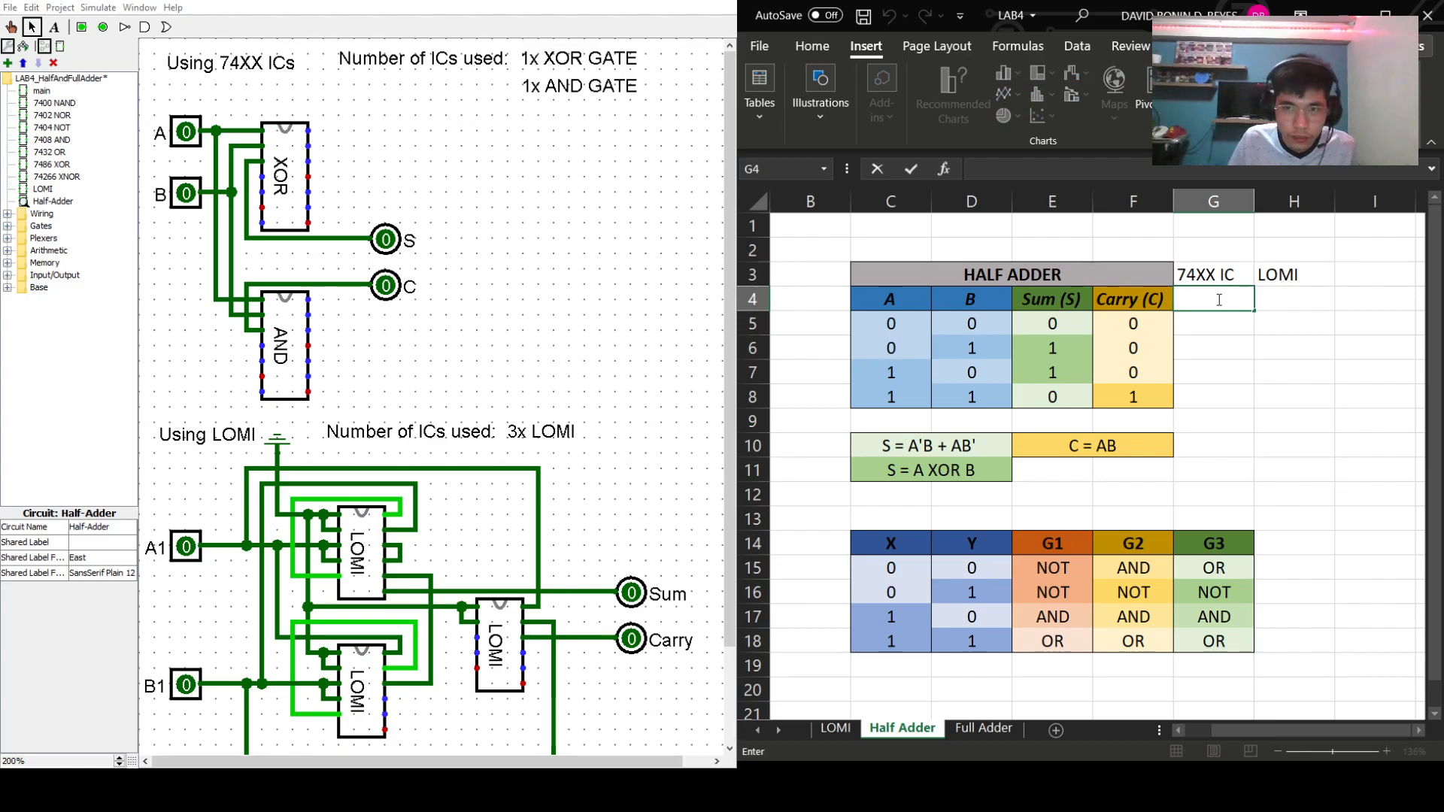
type("1")
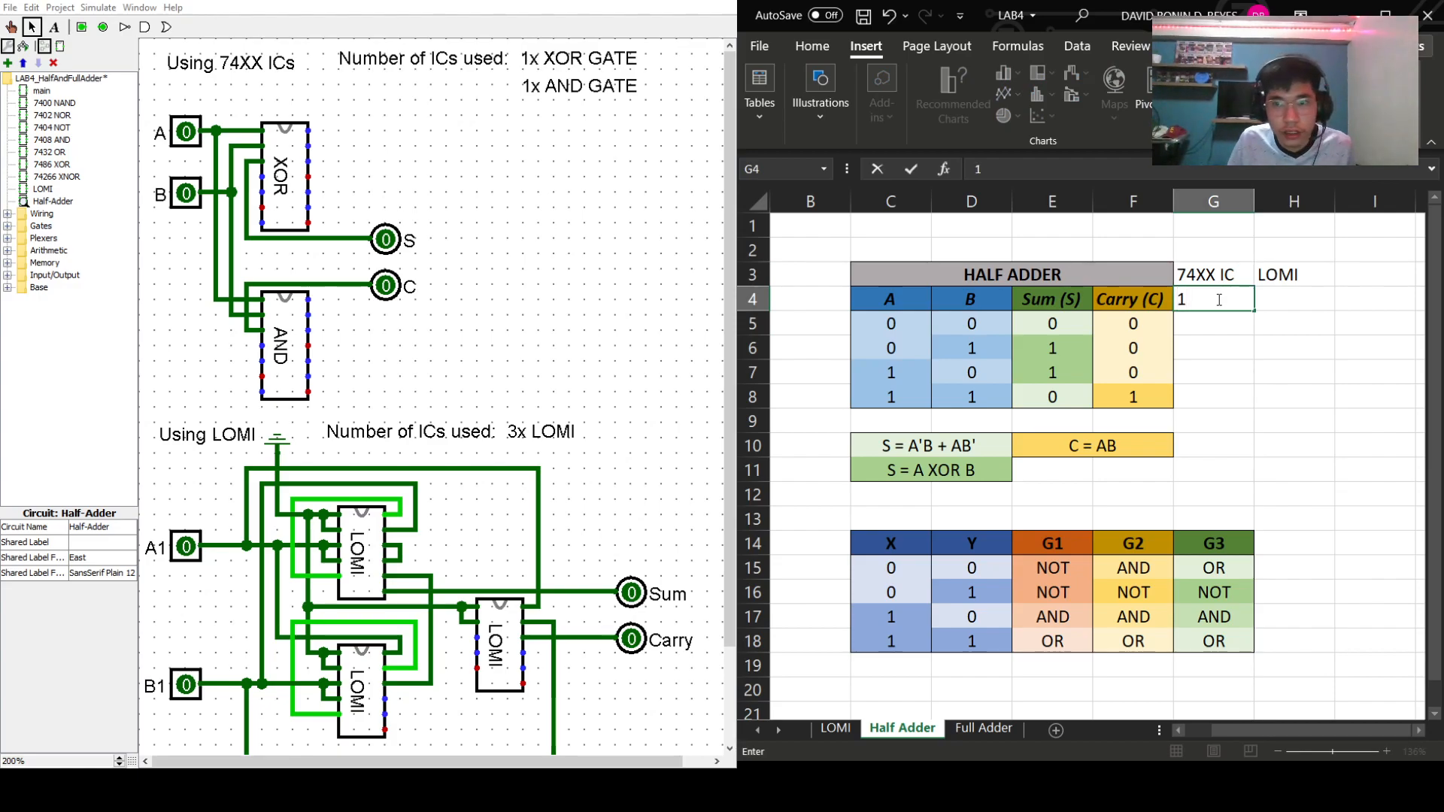
type("x NO")
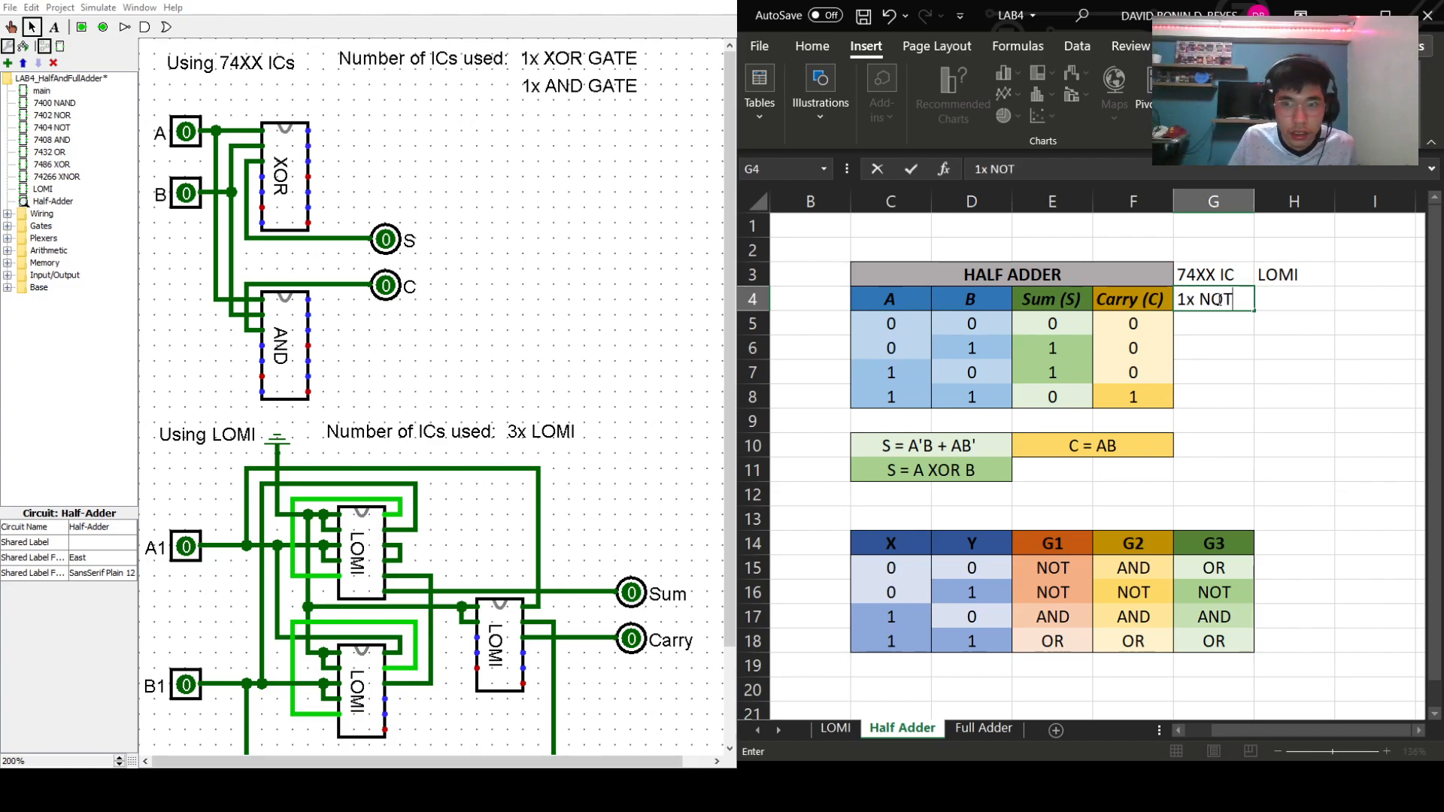
type("T")
key("BackSpace")
key("BackSpace")
key("BackSpace")
type("XOR GATE")
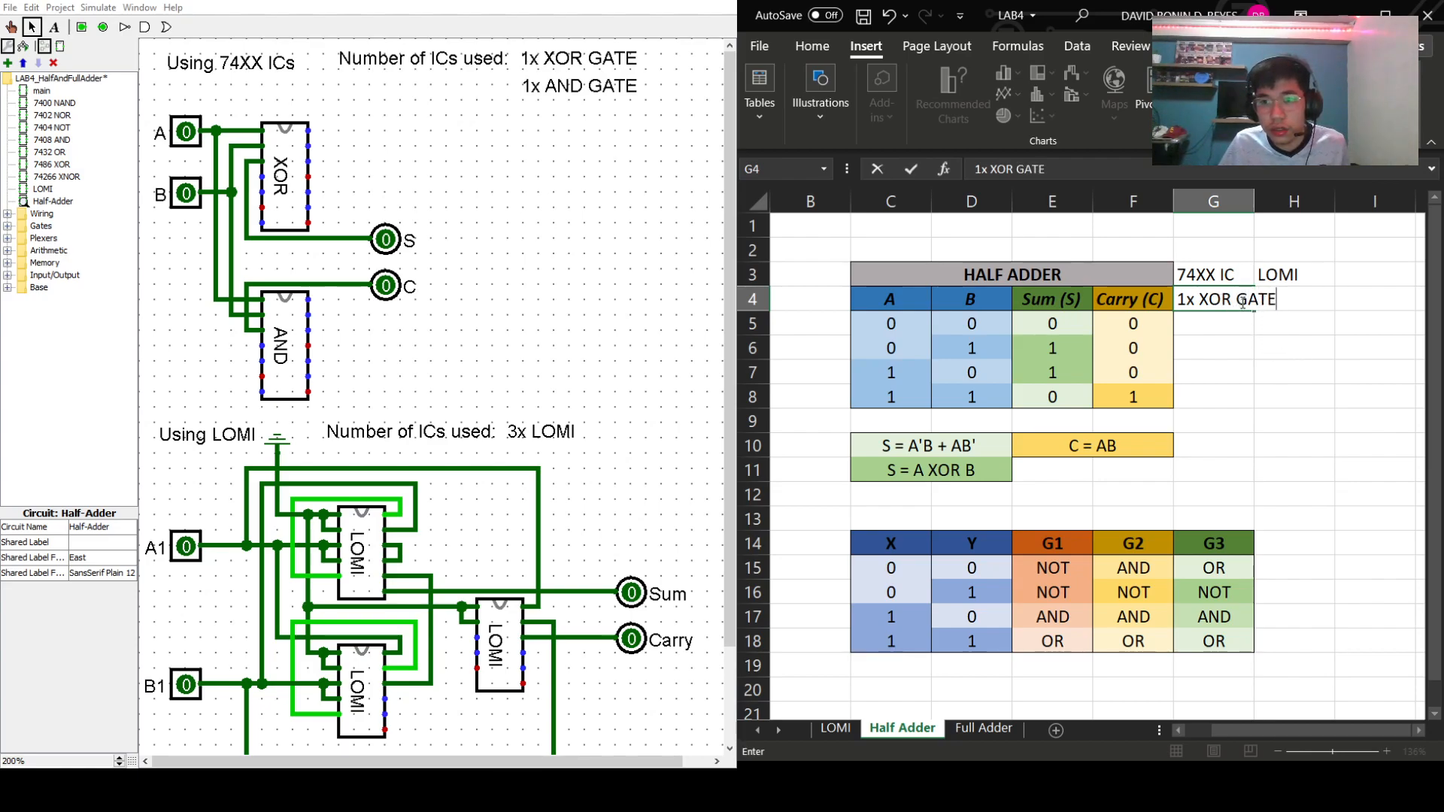
key("Return")
- Move the "LOMI" heading from cell H3 to cell I3
left_click(1310, 275)
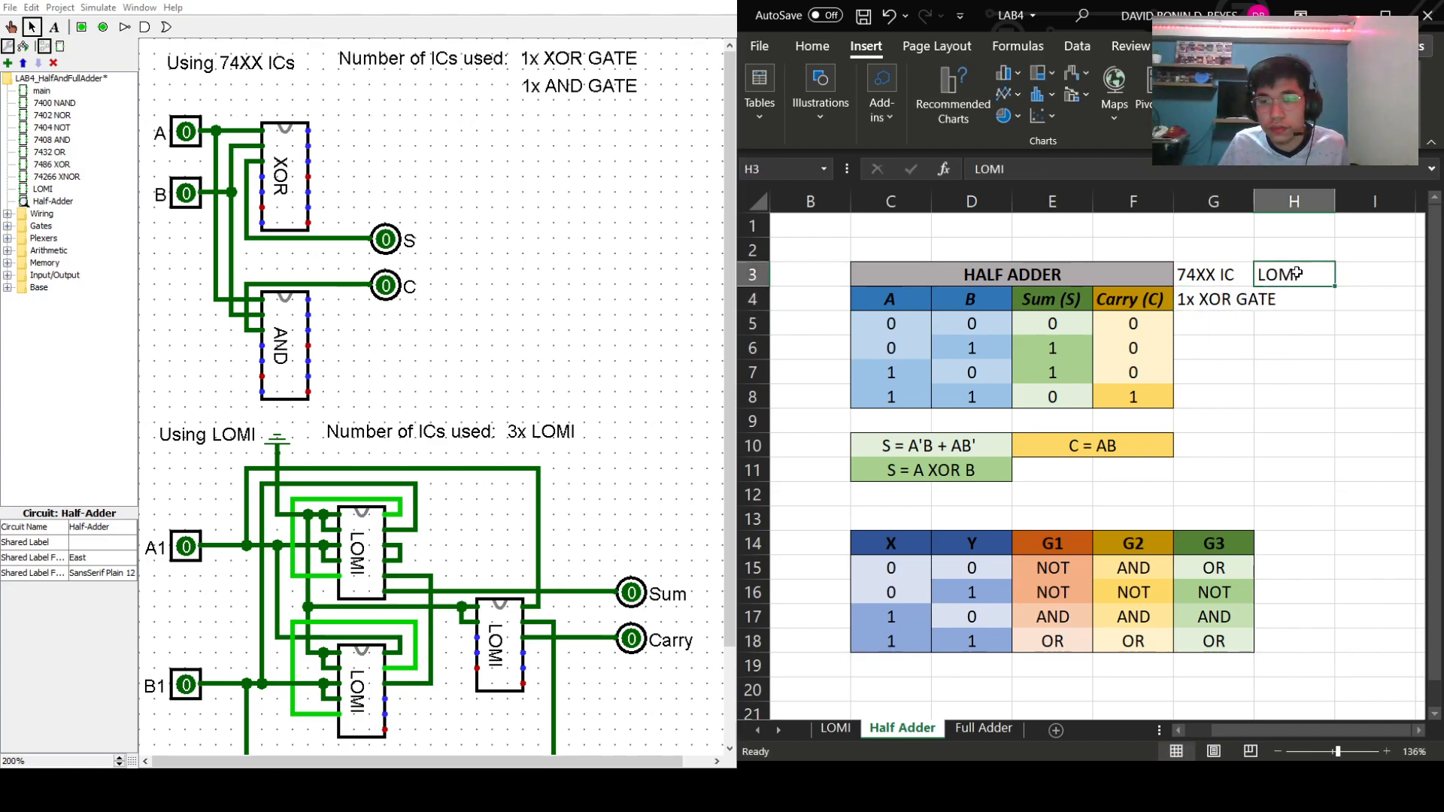
double_click(1310, 275)
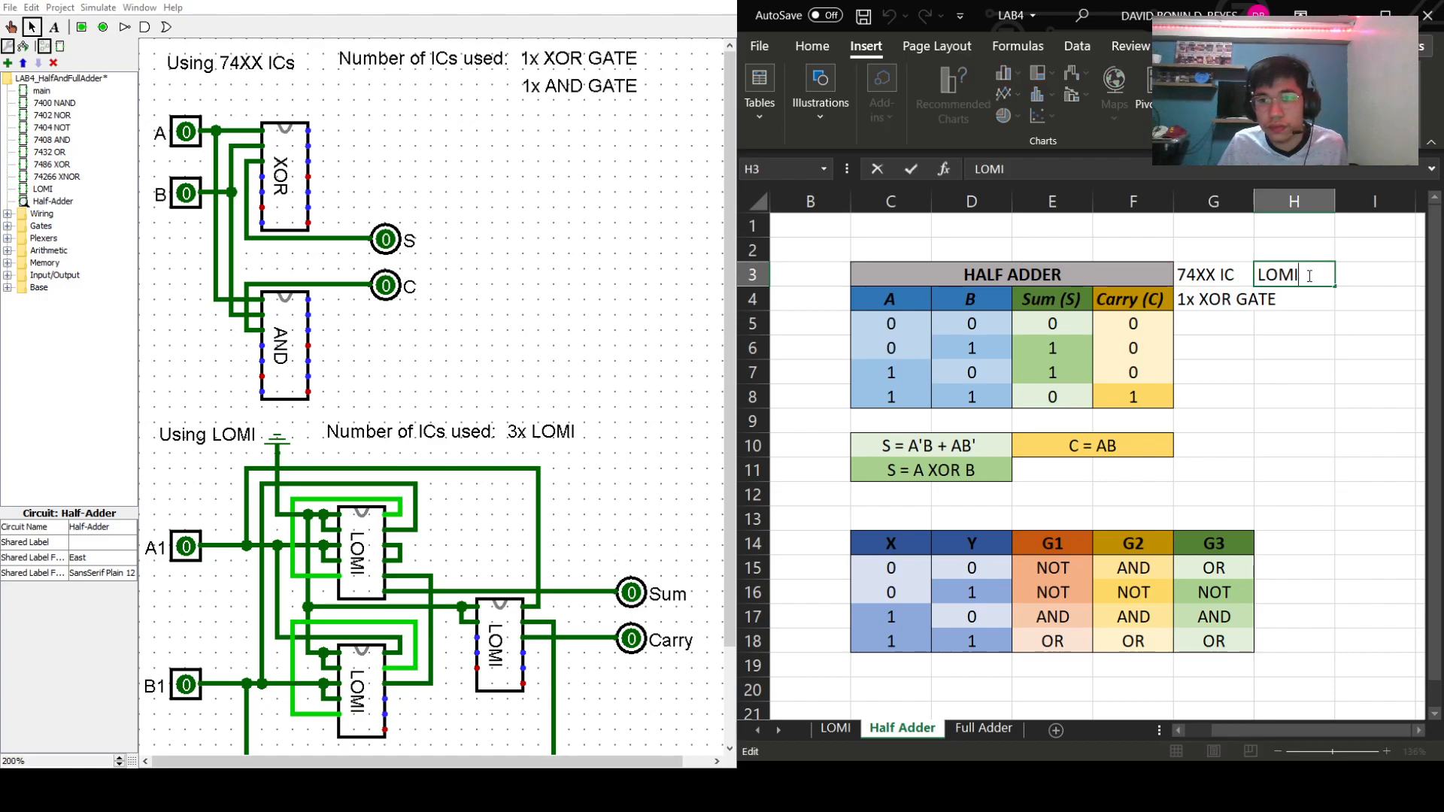
left_click(1381, 280)
type("LOMI")
left_click(1294, 275)
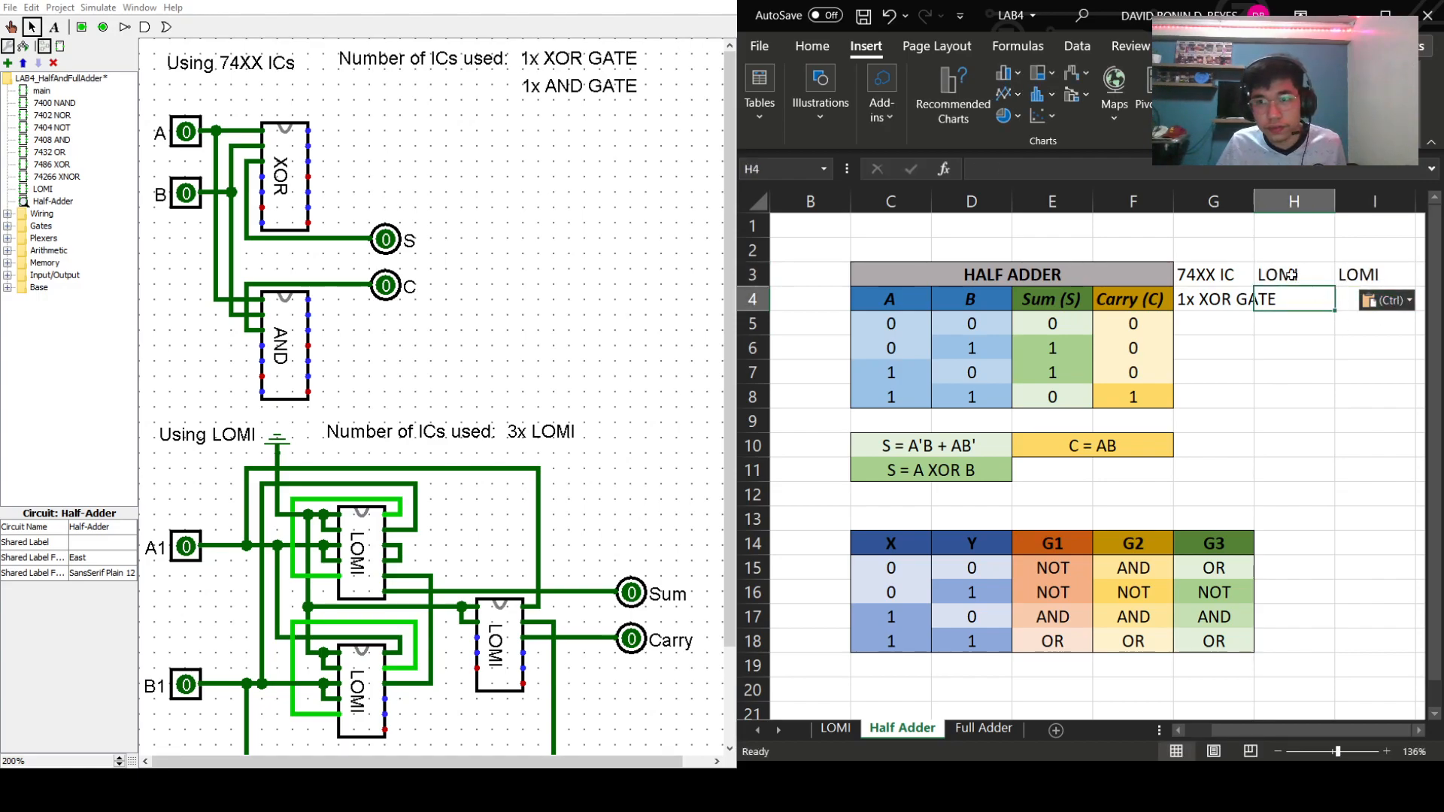
double_click(1294, 275)
left_click_drag(1294, 275, 1256, 276)
key("BackSpace")
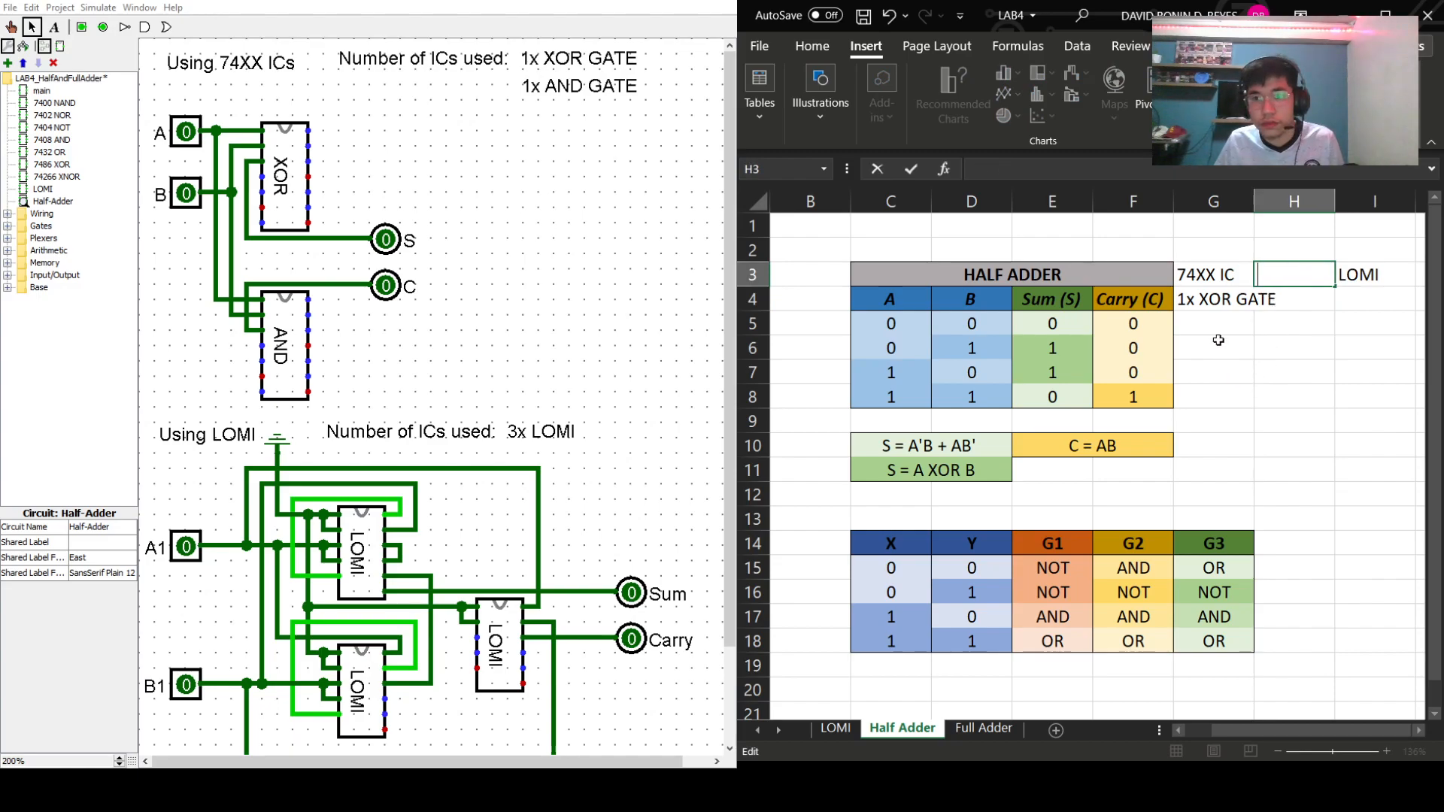
- Enter "1x AND GATE" in cell G5 below the XOR gate entry
left_click(1216, 331)
type("1x")
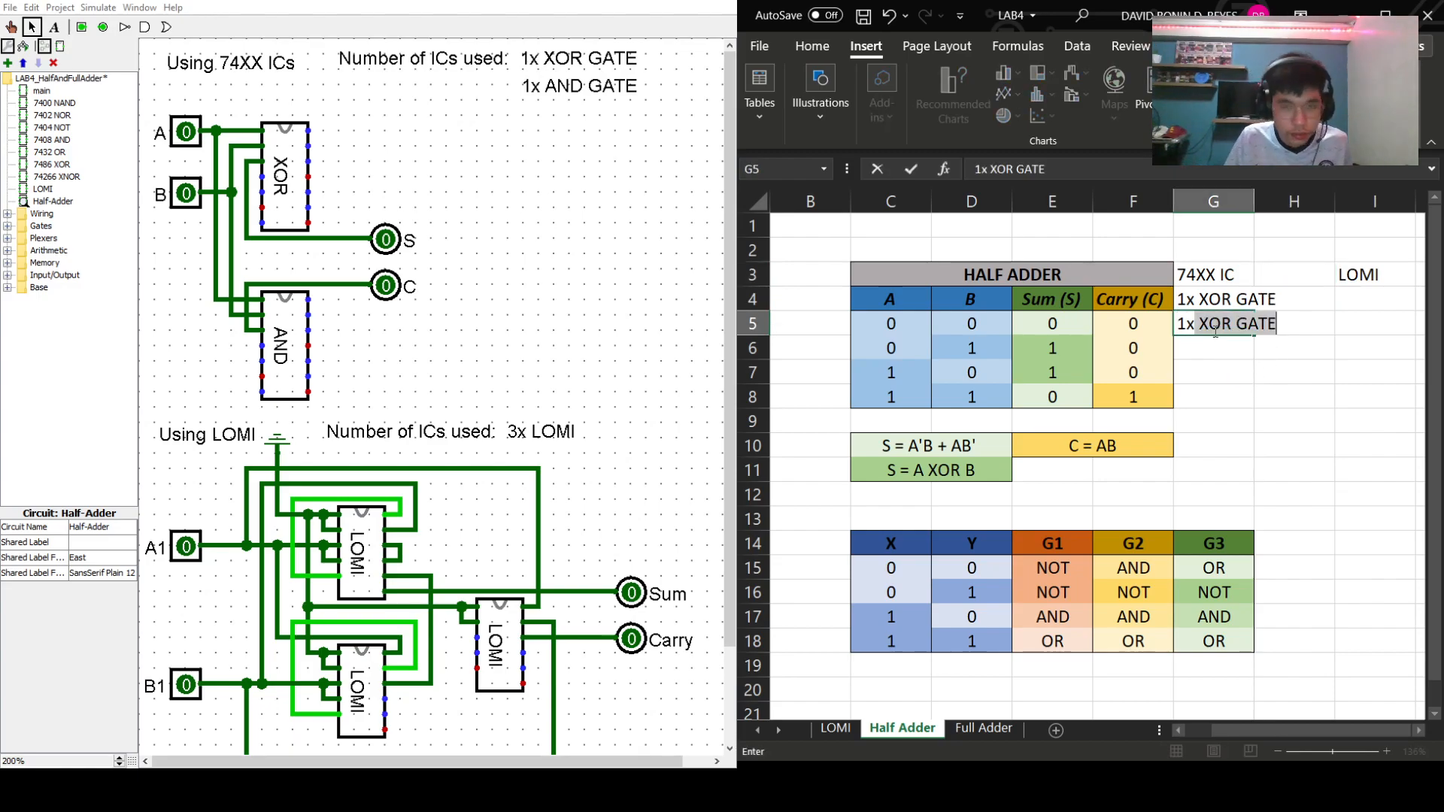
type(" AN")
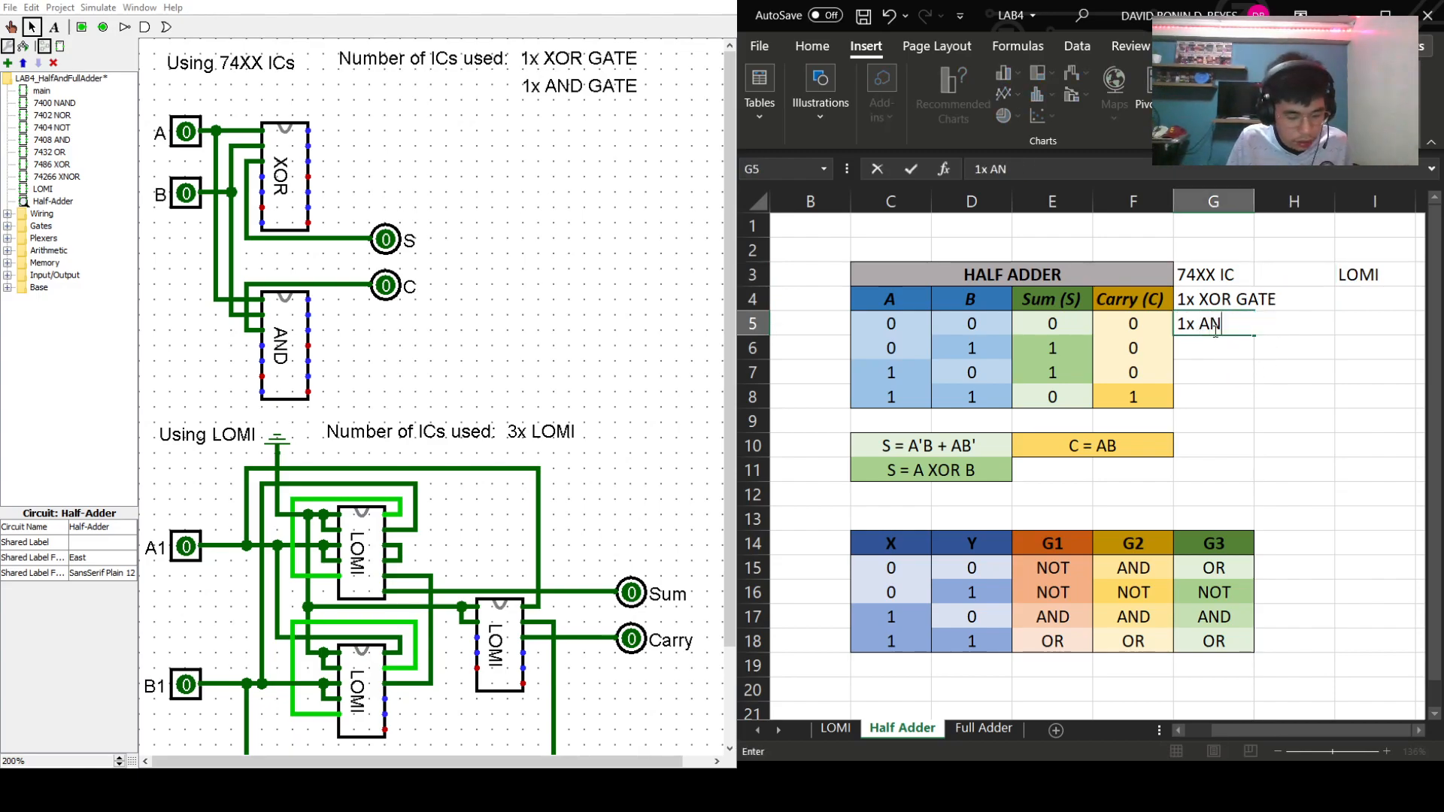
type("D GATE")
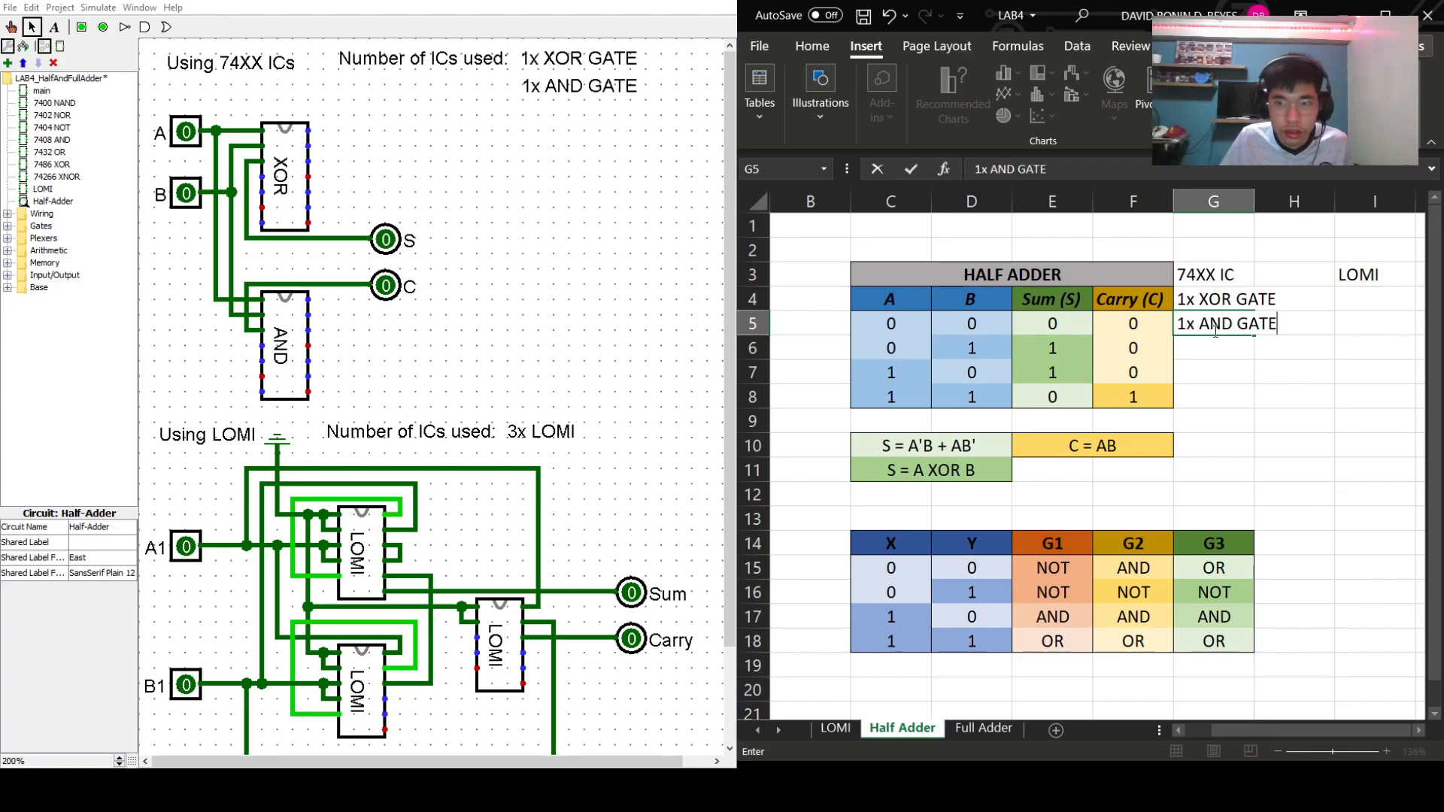
- Enter "3x LOMI" in cell I4 under the LOMI heading and save the workbook
double_click(1374, 296)
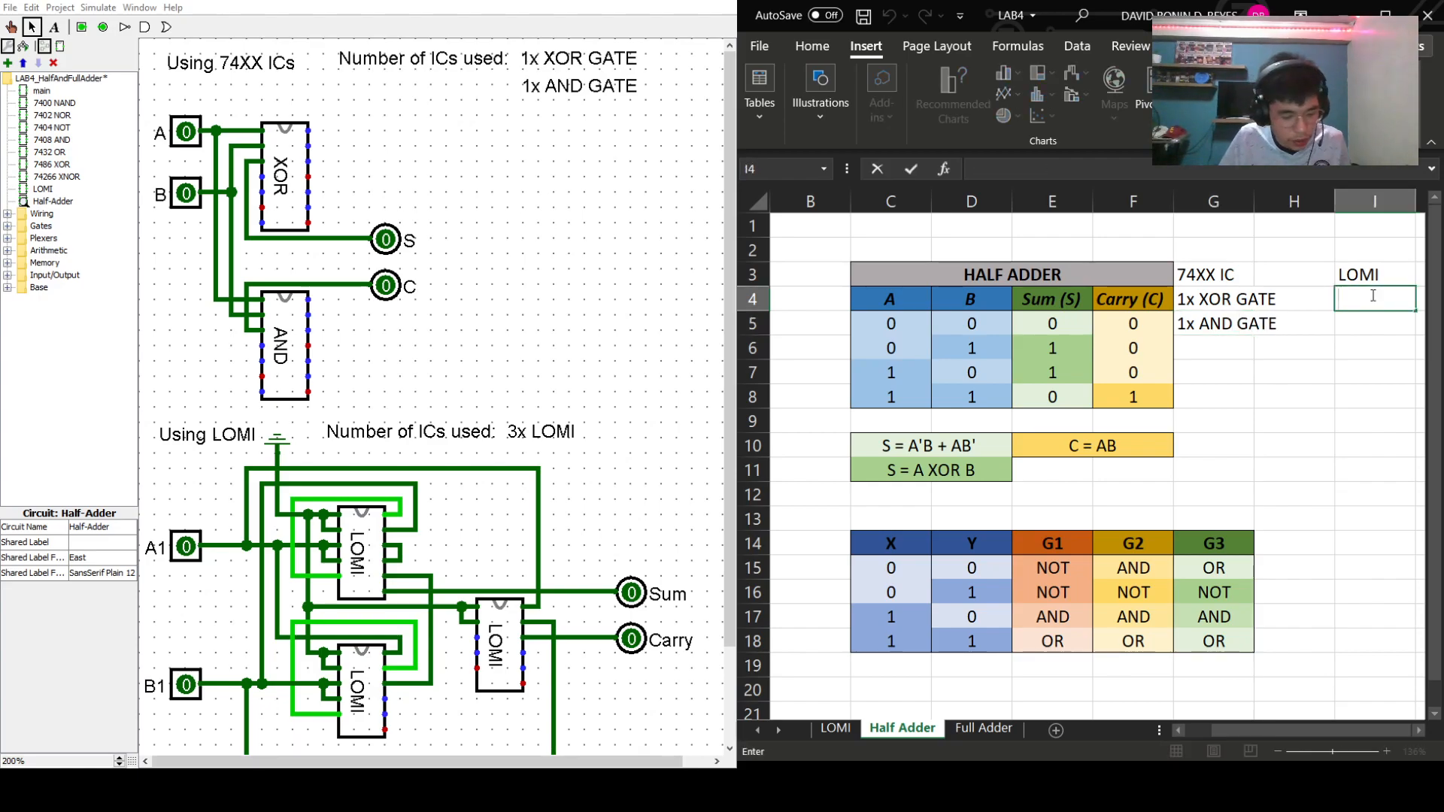
type("3x LOMI")
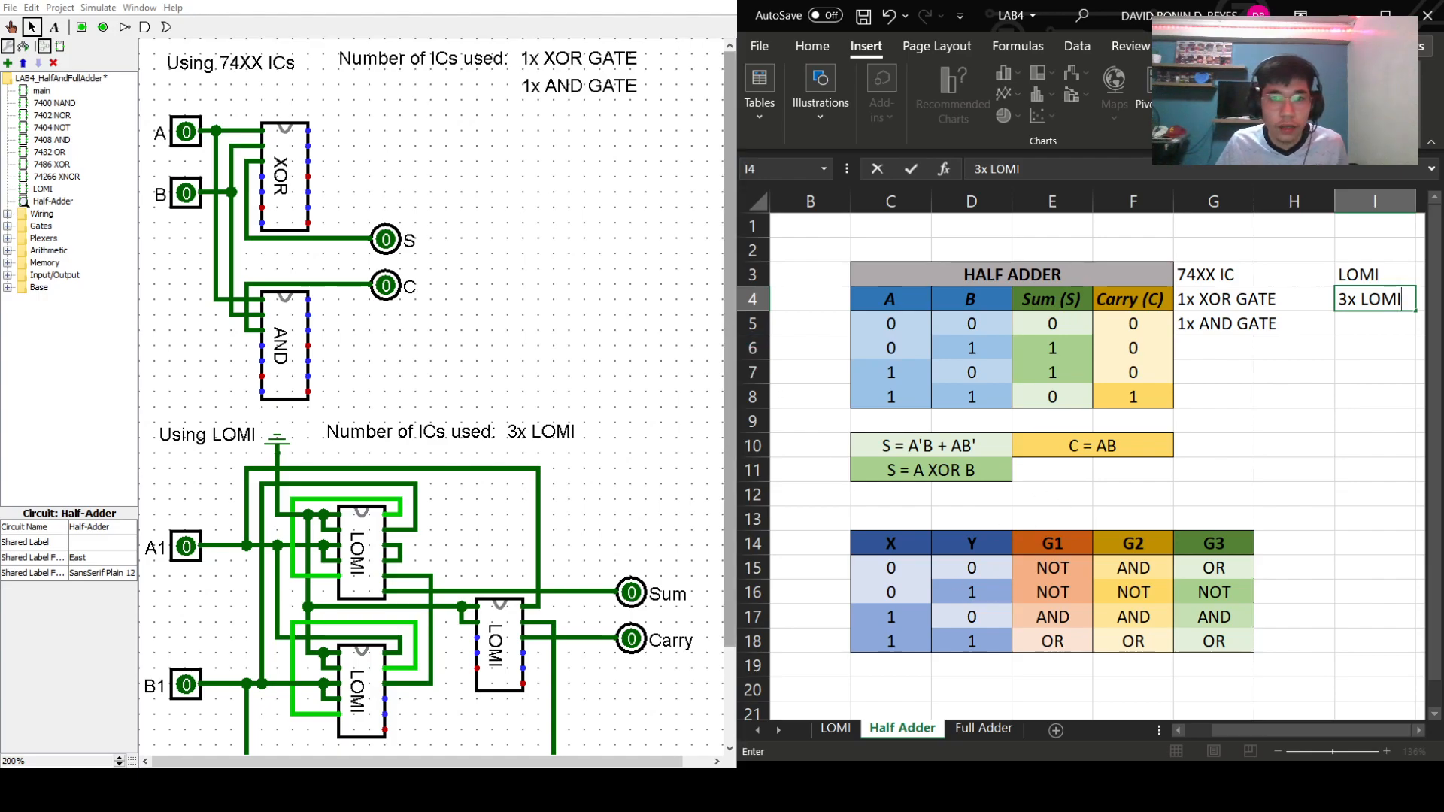
left_click(864, 15)
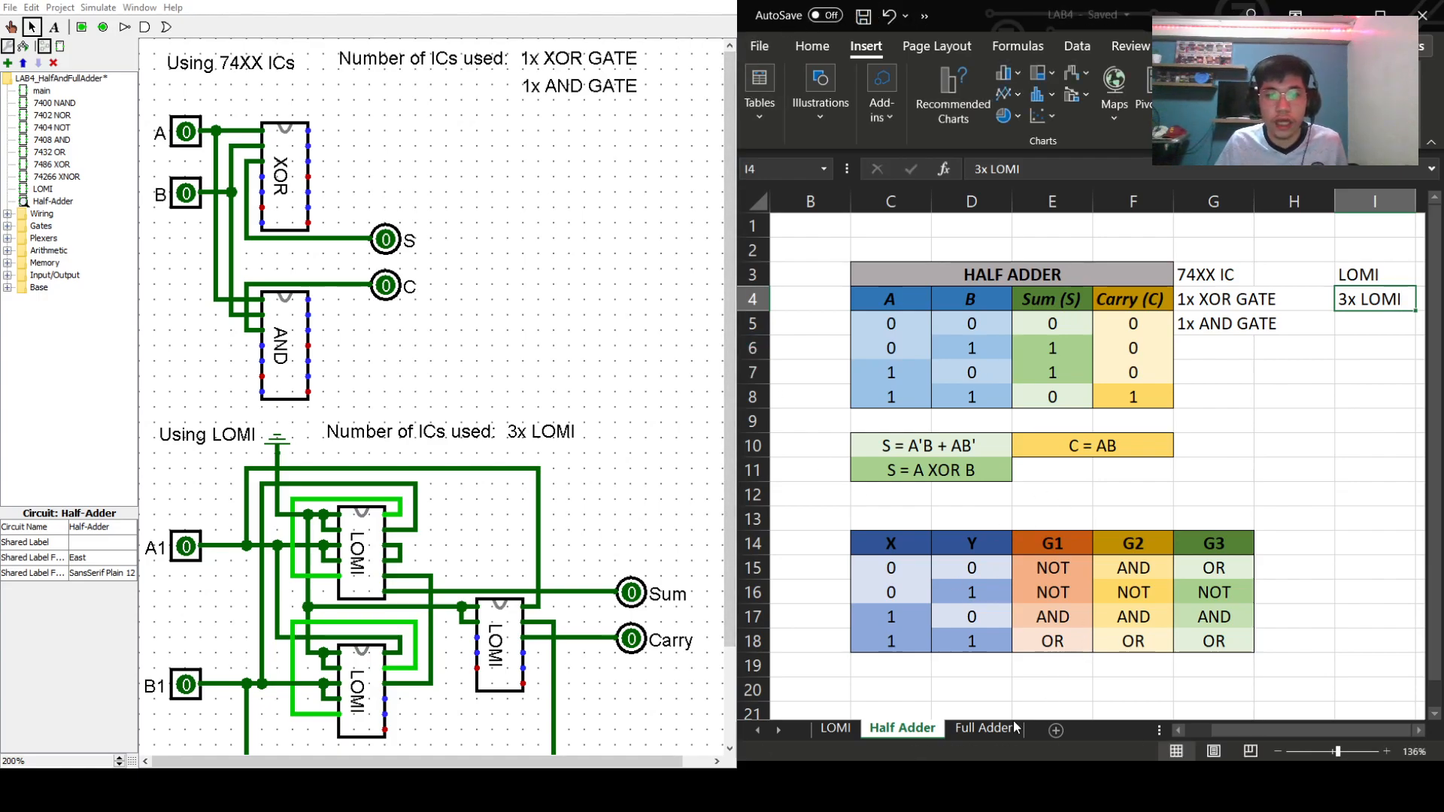
scroll(433, 396, "down", 2)
scroll(432, 396, "up", 2)
- Switch to Logisim, save the circuit file and display the Half-Adder circuit
left_click(9, 7)
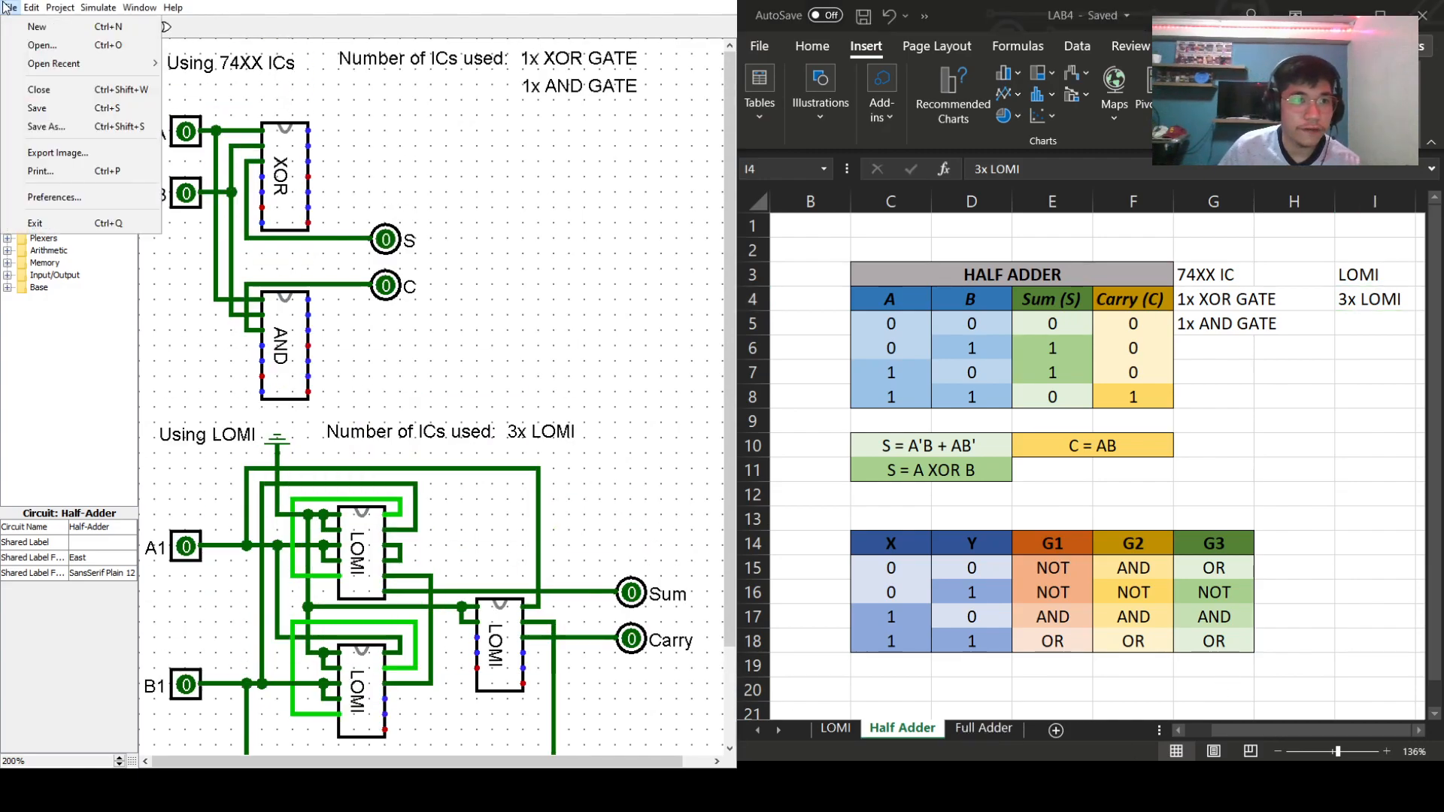
left_click(52, 113)
double_click(54, 103)
left_click(50, 201)
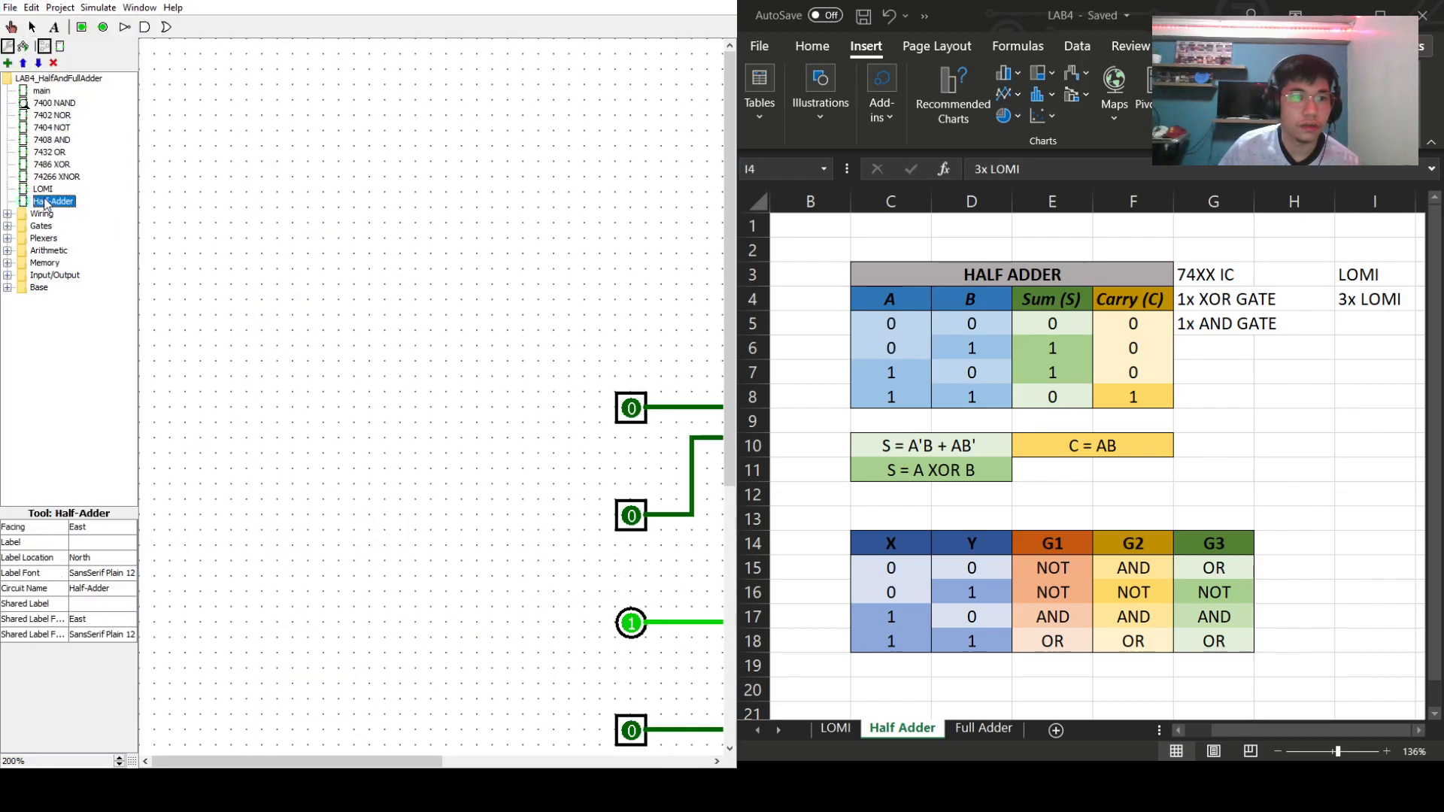
double_click(50, 202)
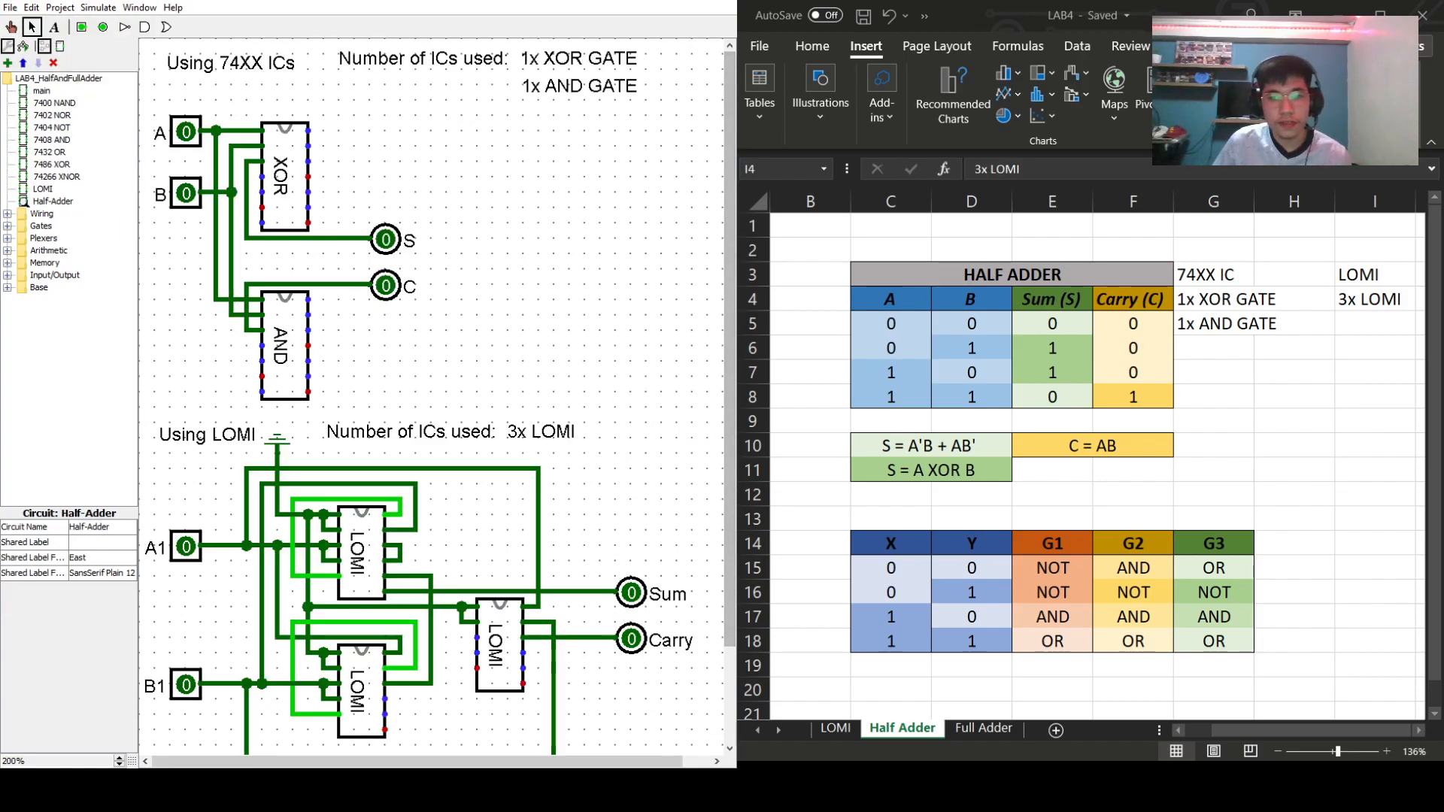
- Switch to the Excel Full Adder sheet and examine its truth table, Sum and Carry equations and the LOMI function table
left_click(978, 729)
scroll(1118, 610, "up", 1)
scroll(1119, 609, "up", 1)
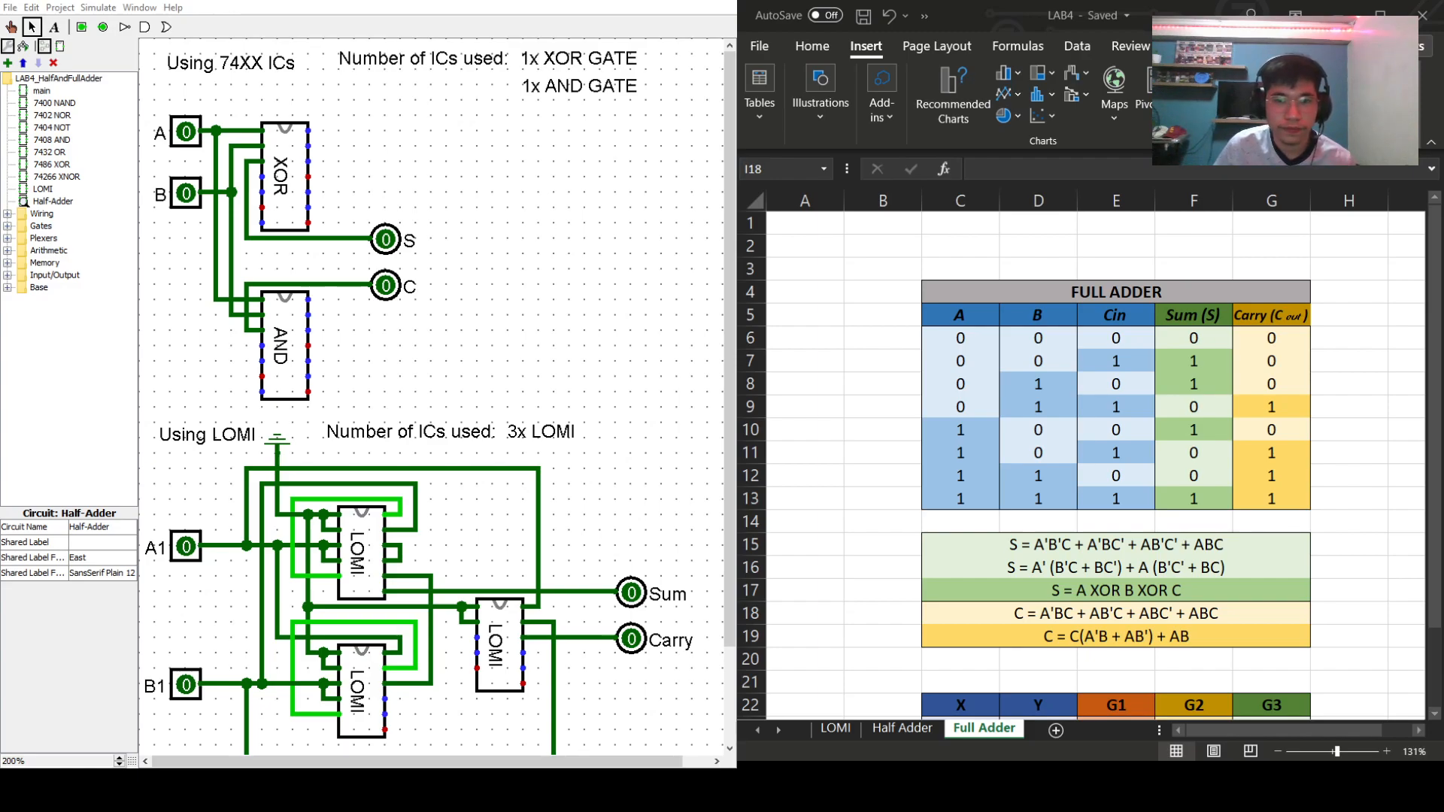
left_click(1406, 613)
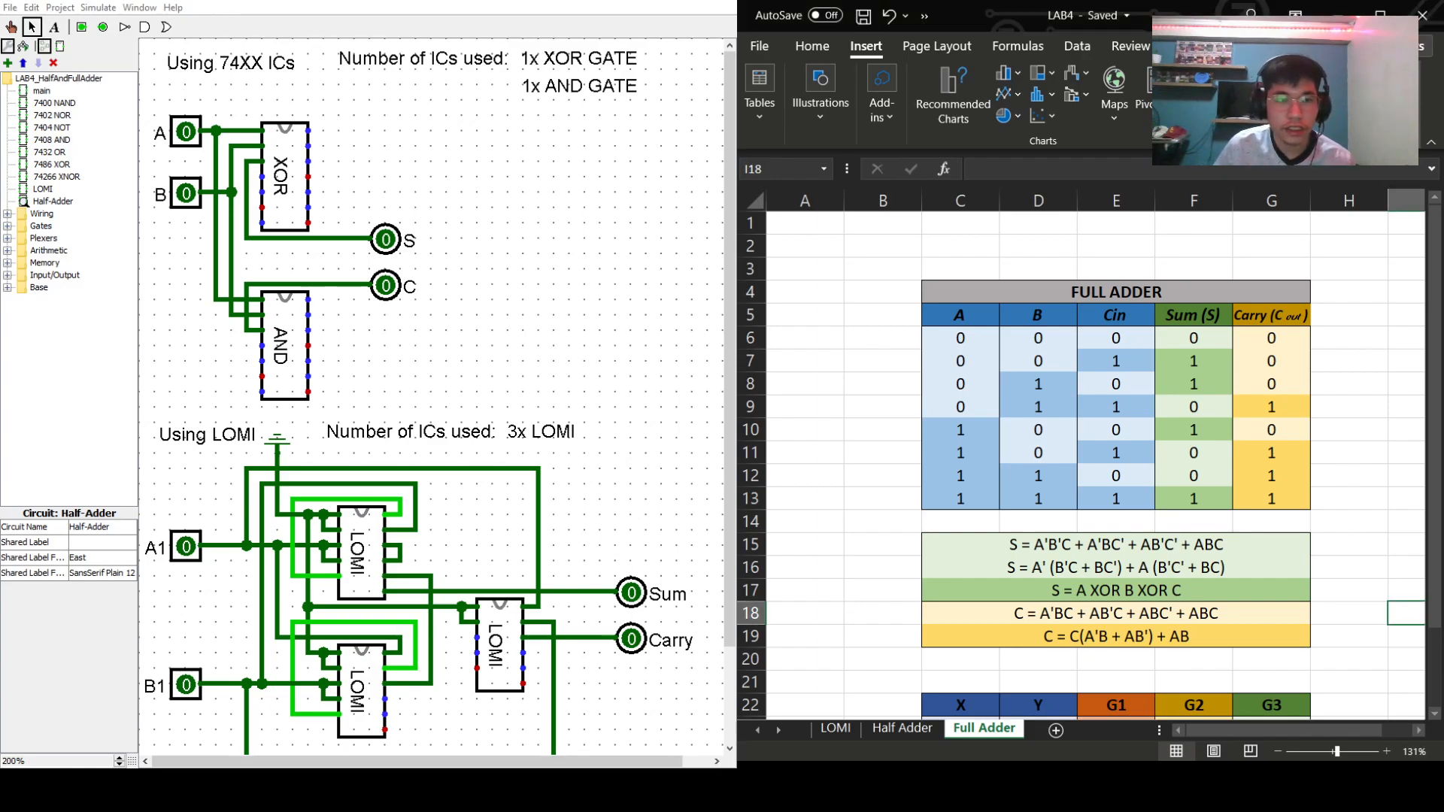
key("alt+Tab")
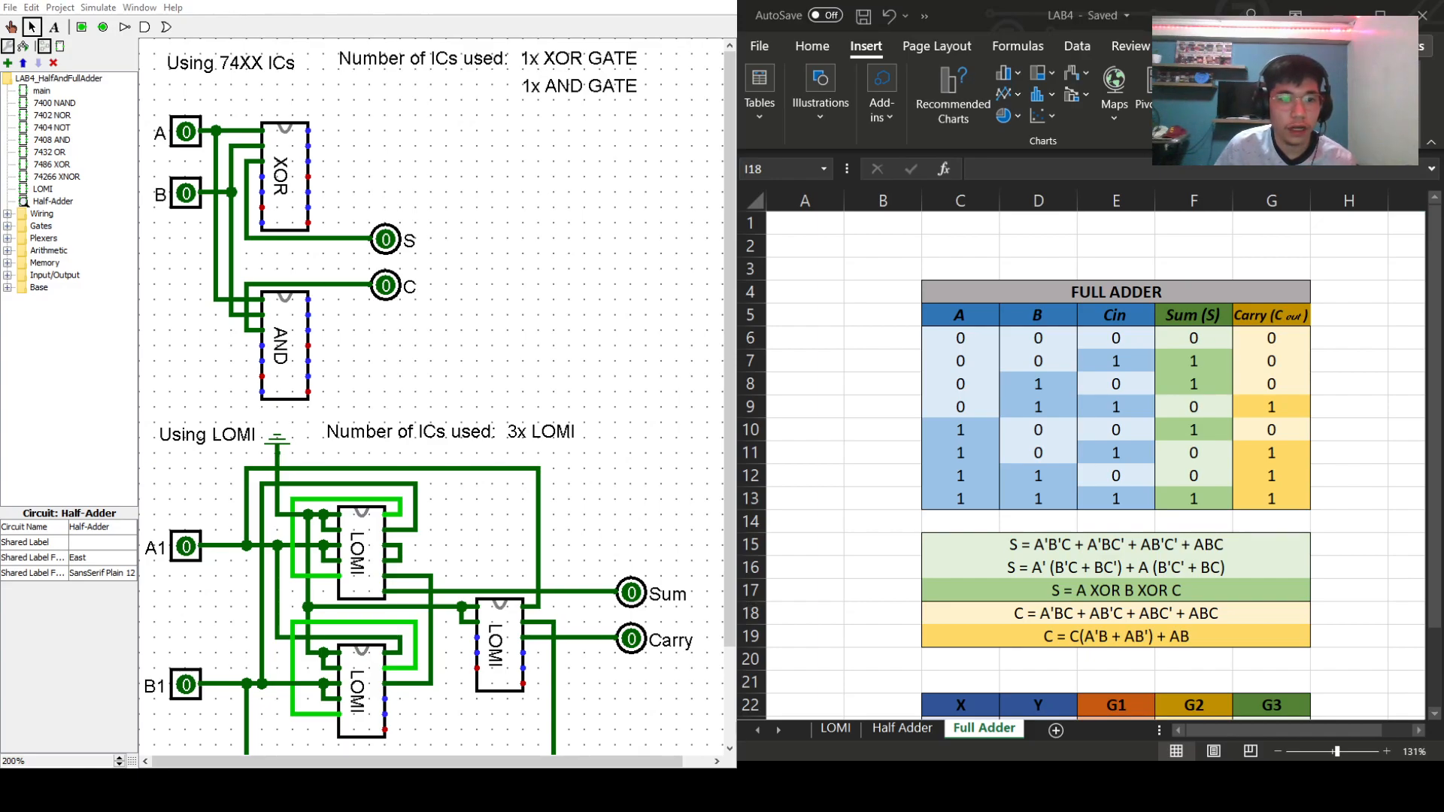
key("alt+Tab")
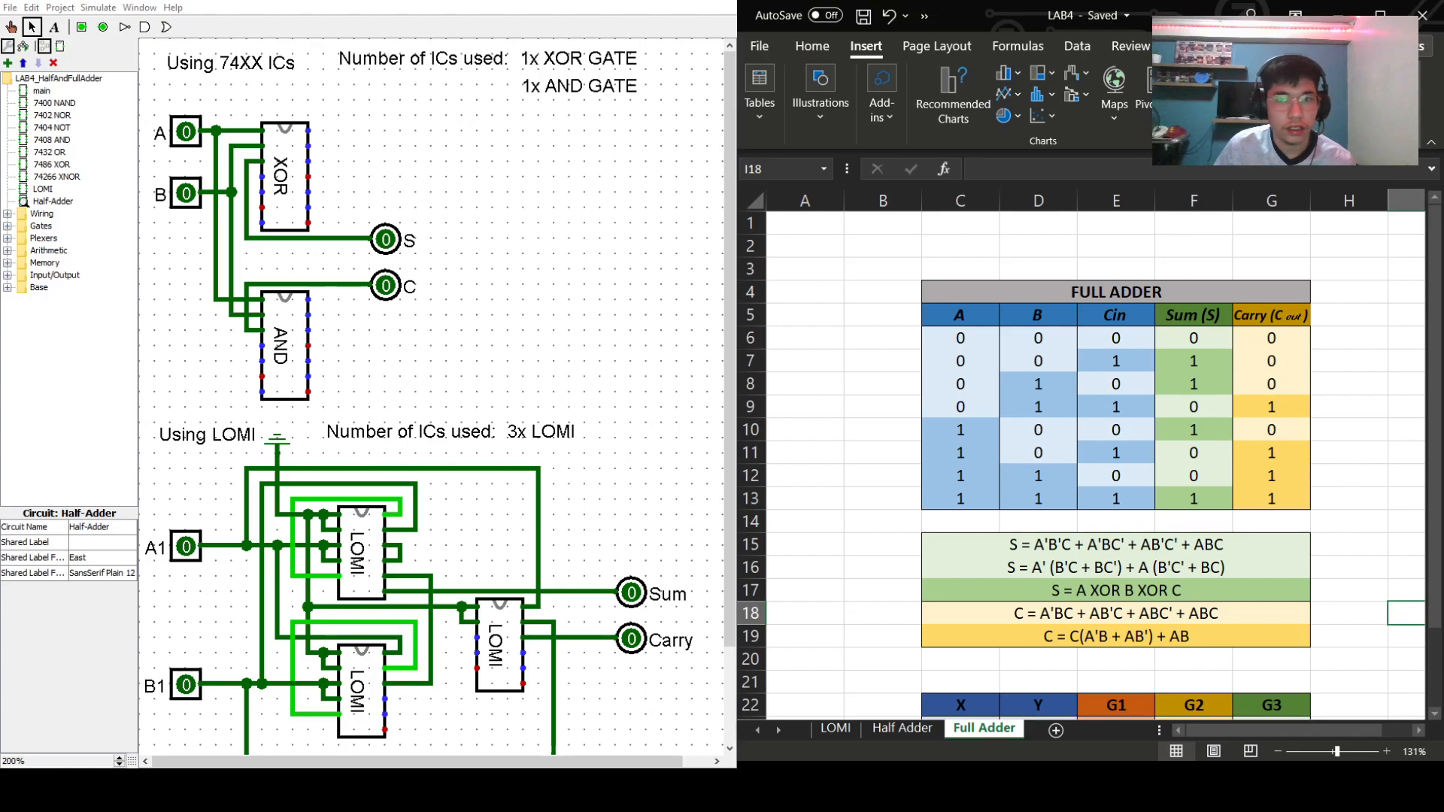
scroll(1029, 343, "down", 1)
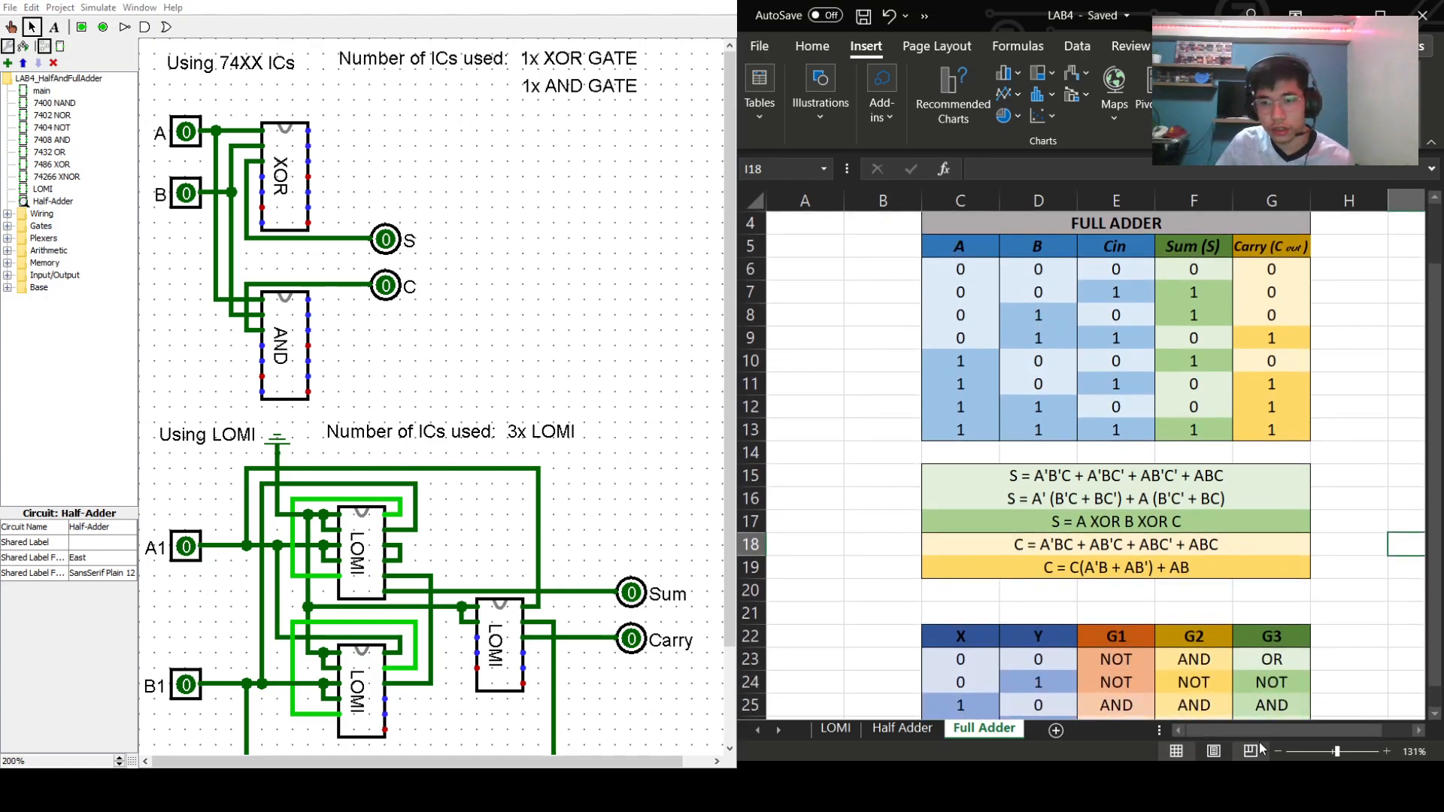
left_click_drag(1258, 728, 1286, 737)
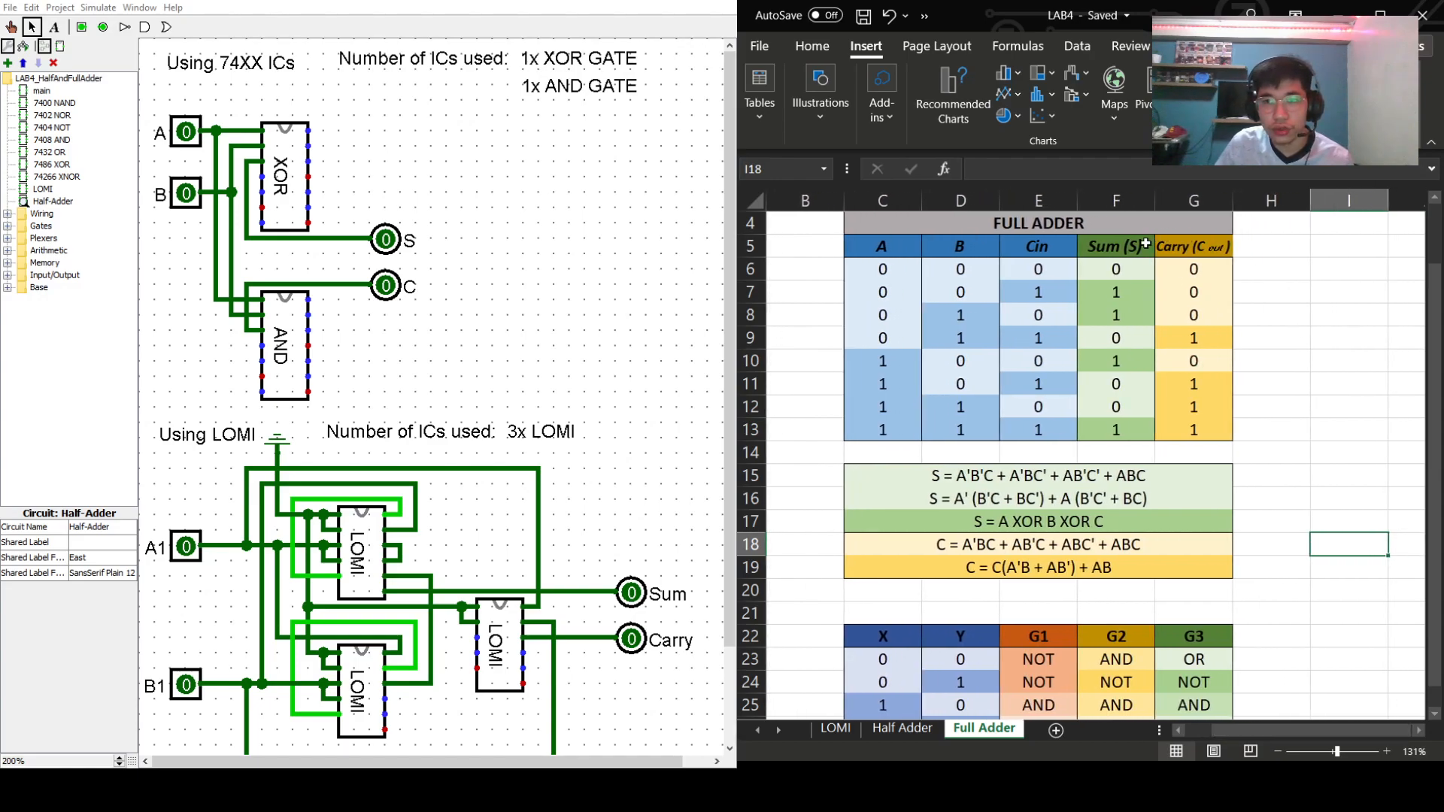
scroll(1318, 338, "up", 1)
scroll(1319, 338, "up", 1)
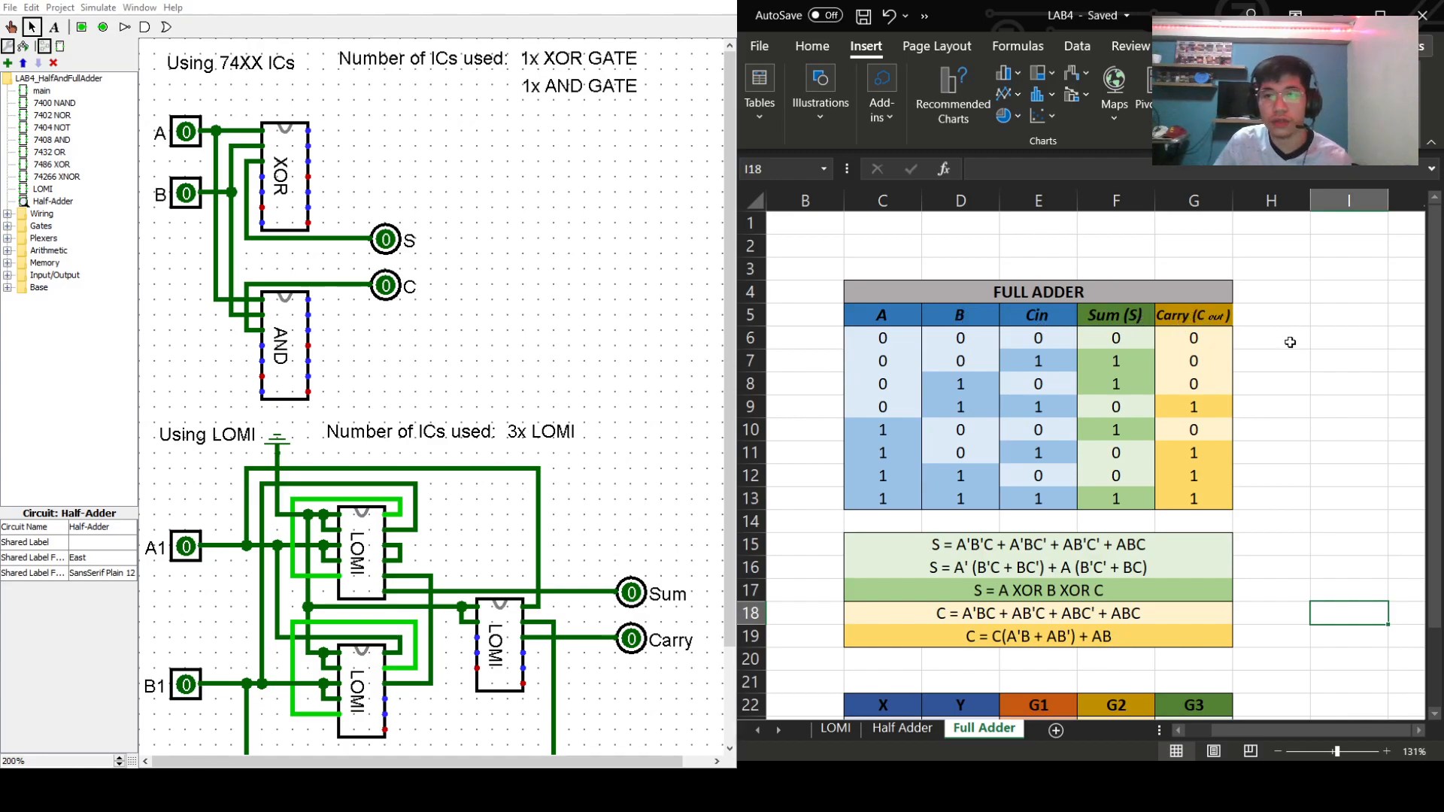
scroll(1294, 344, "down", 1)
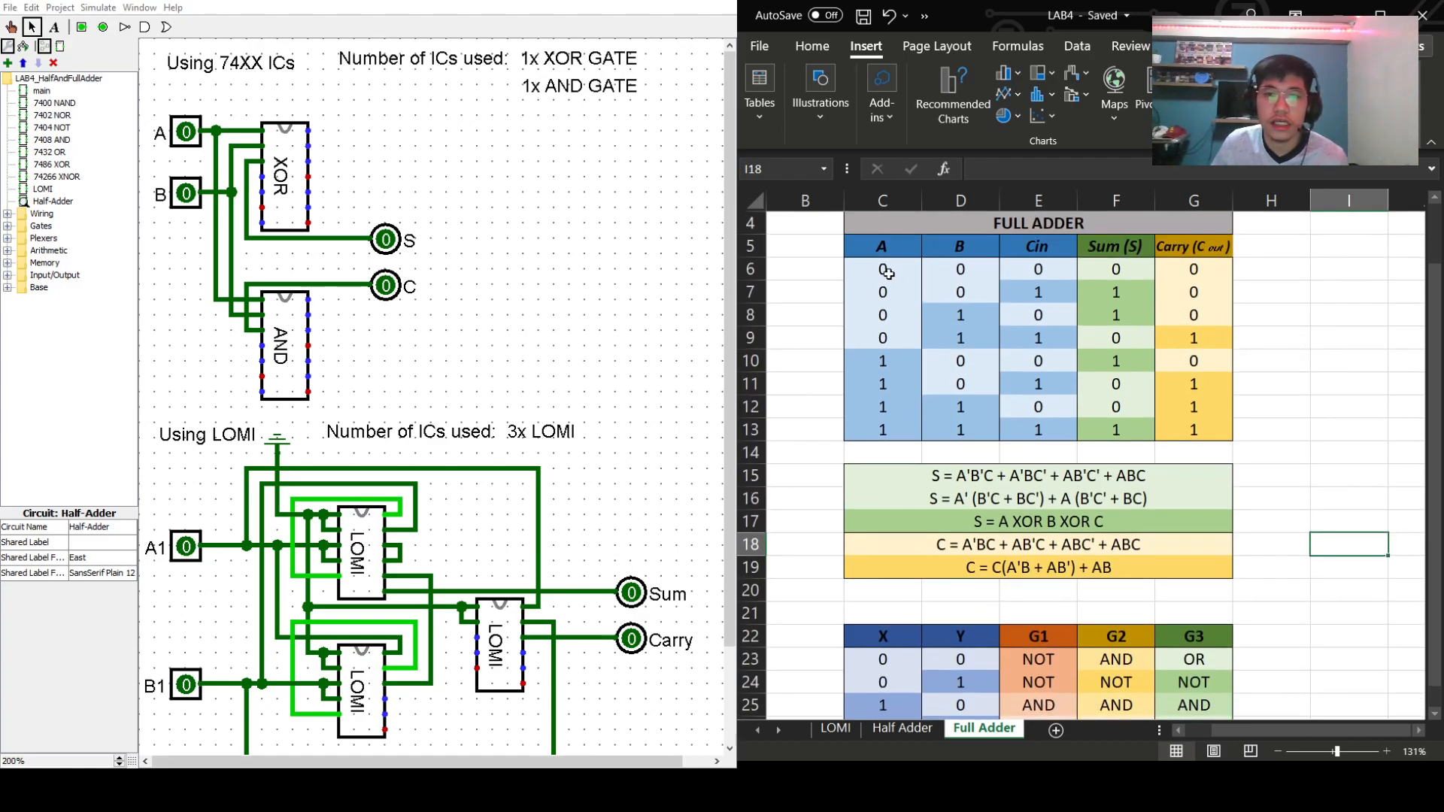
scroll(885, 278, "up", 1)
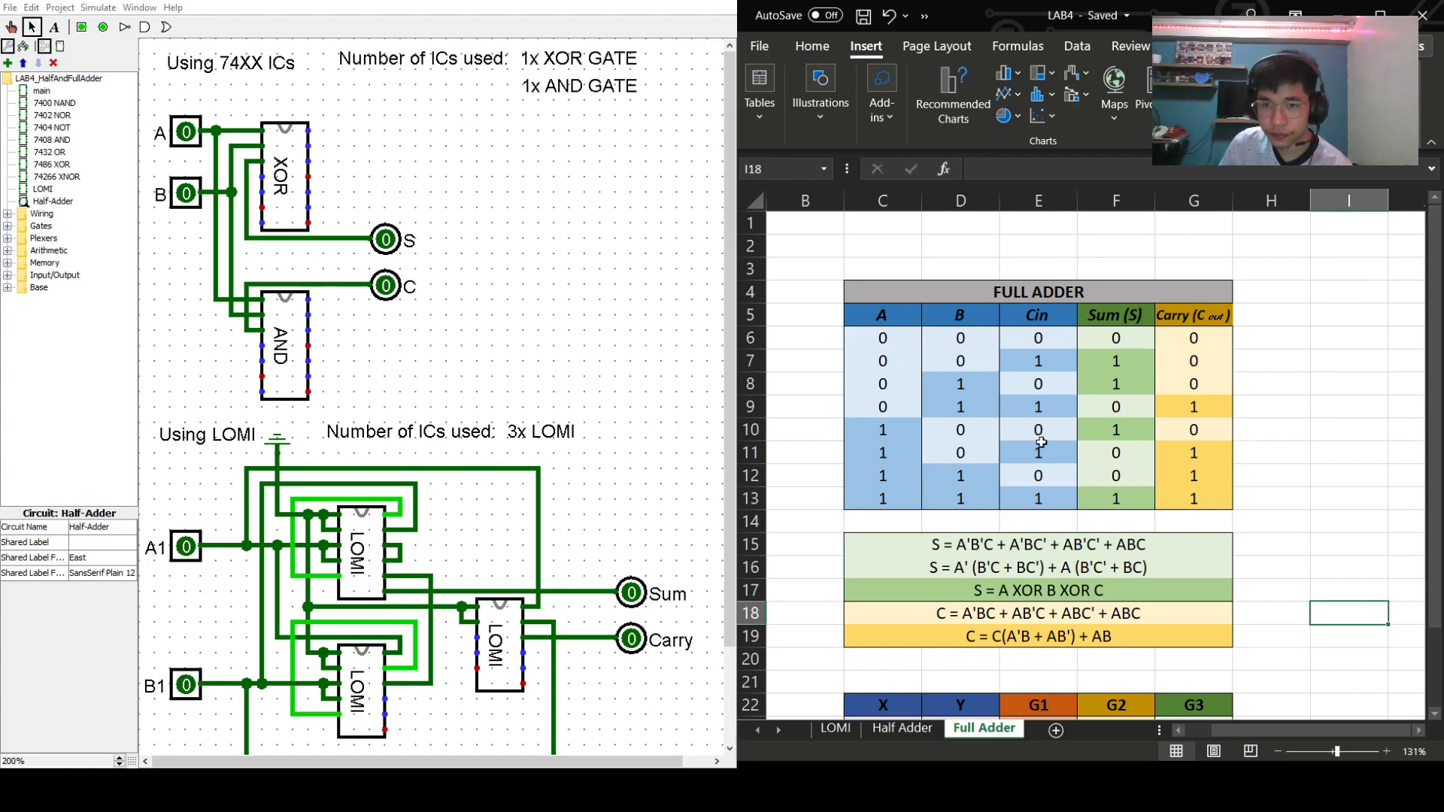
- Examine the B and Cin input values in rows 7 to 9 of the full adder truth table
left_click_drag(878, 321, 1020, 329)
left_click(1019, 355)
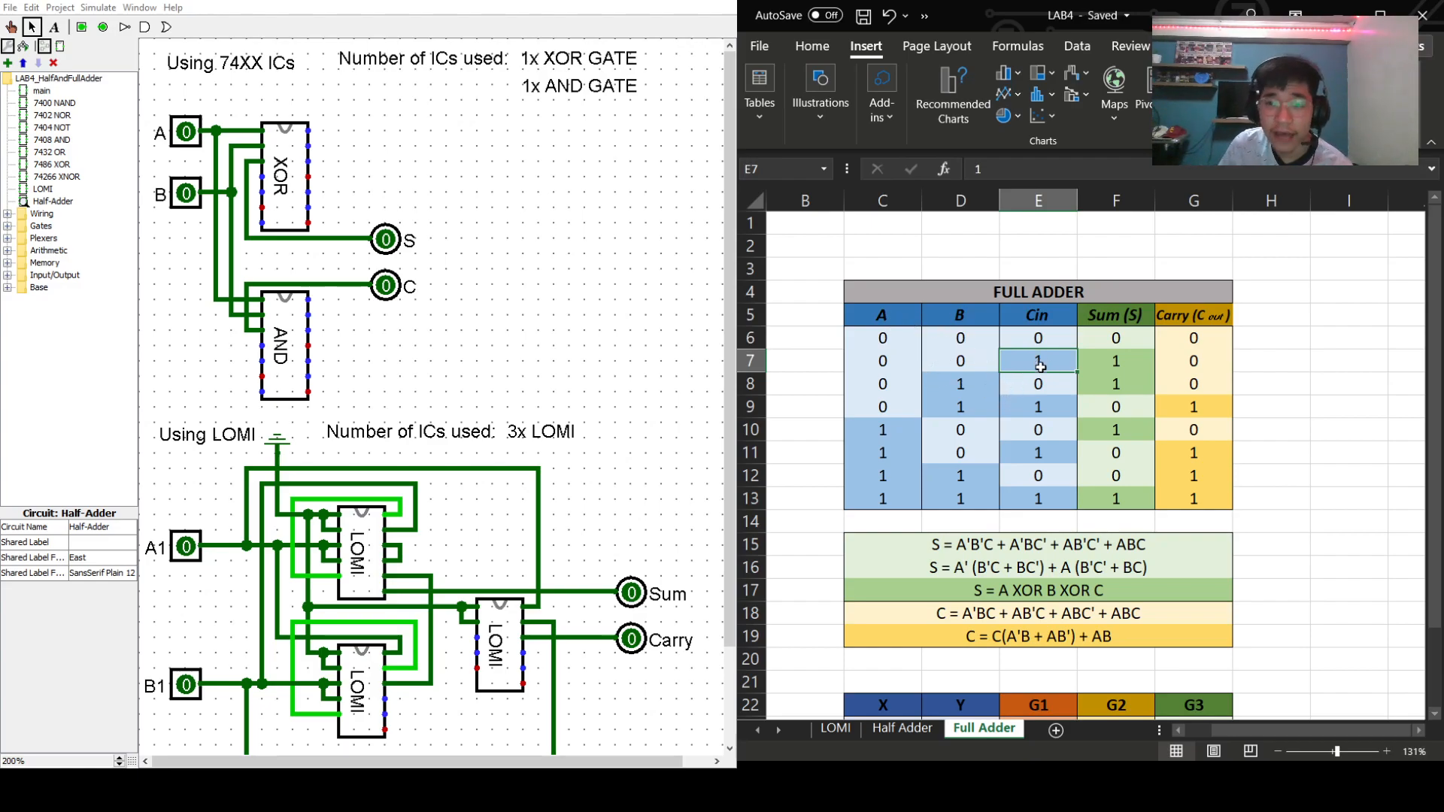
left_click(1039, 413)
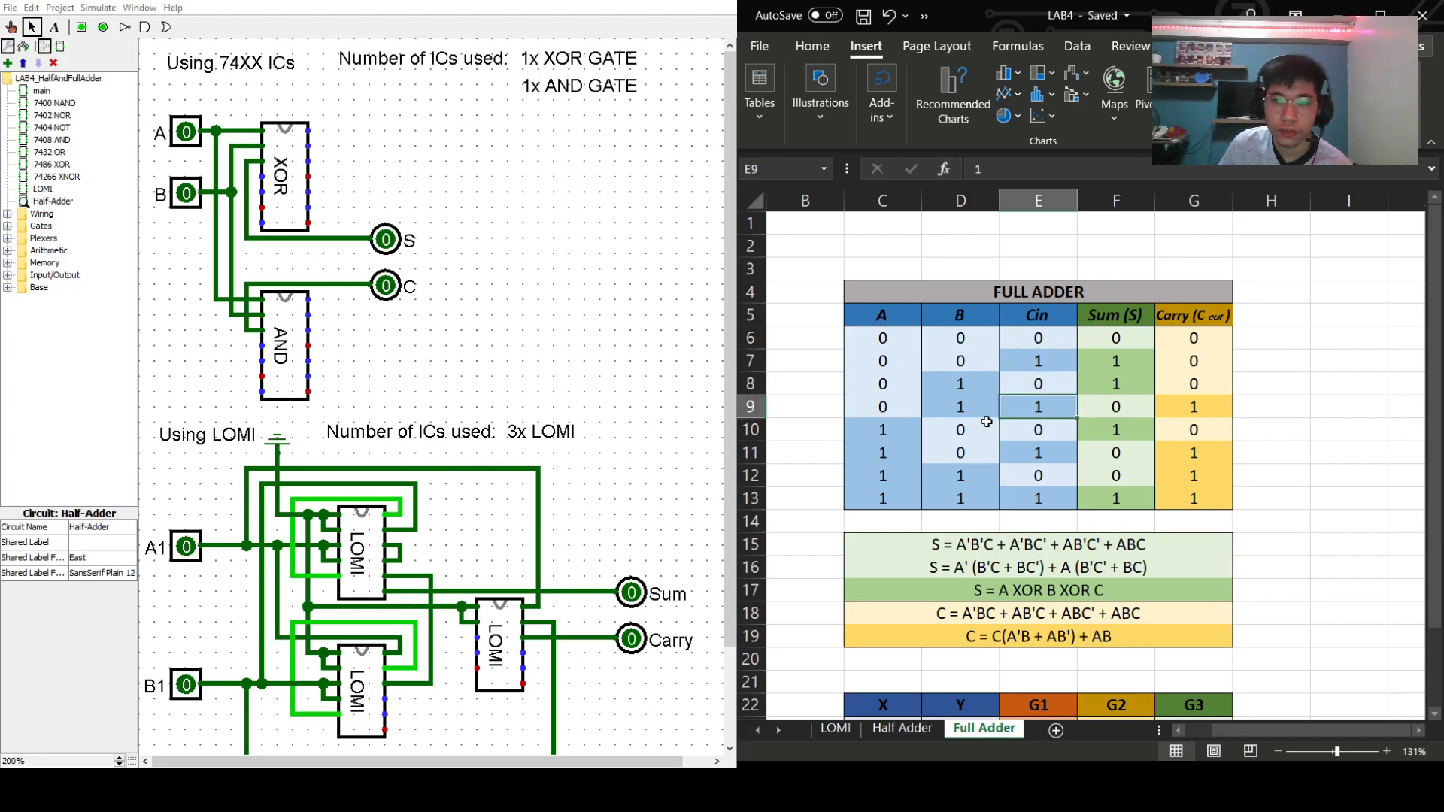
left_click(961, 388)
left_click(1046, 362)
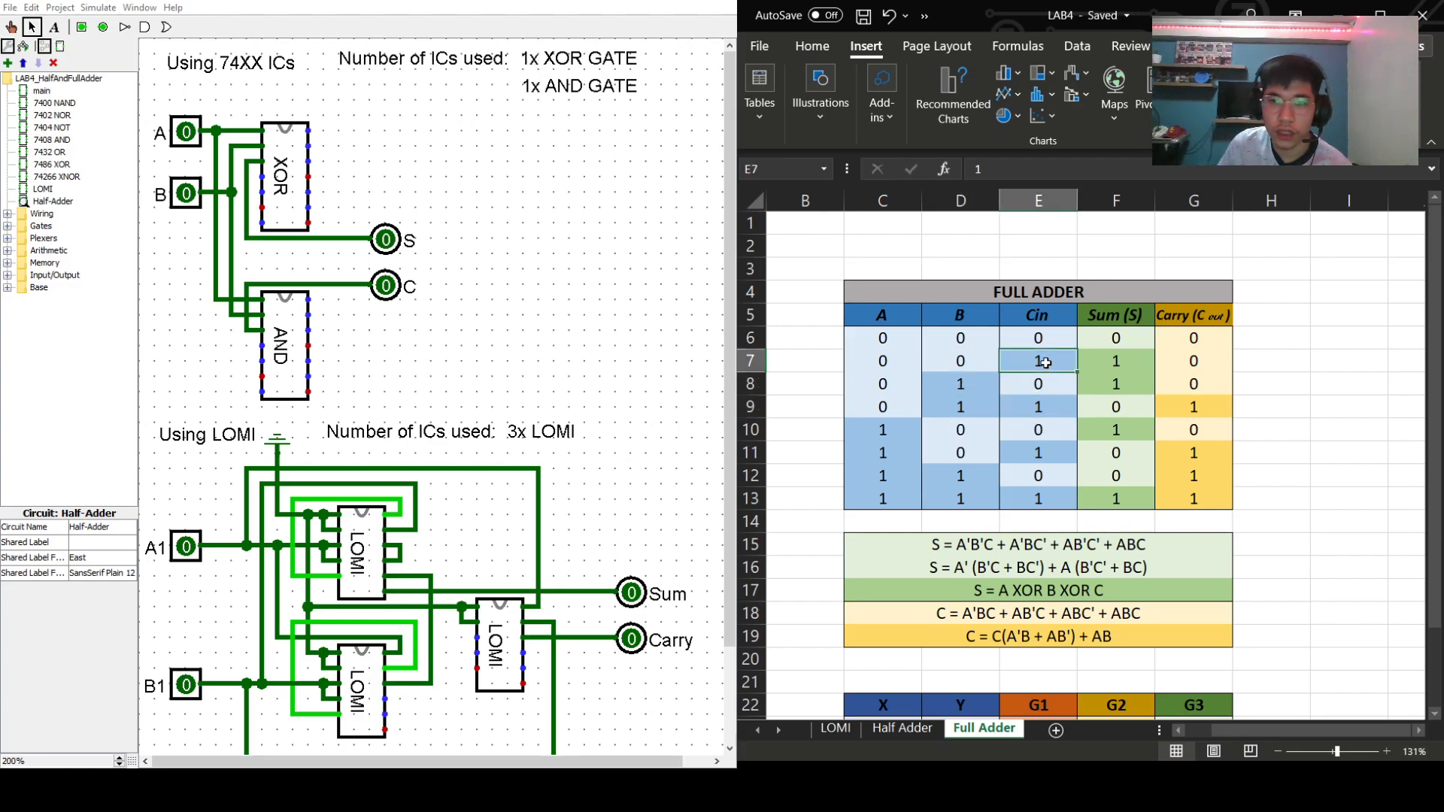
- Examine the full adder input combinations containing a single 1 in rows 7, 8 and 10 of the truth table
left_click_drag(904, 366, 1030, 357)
left_click(878, 392)
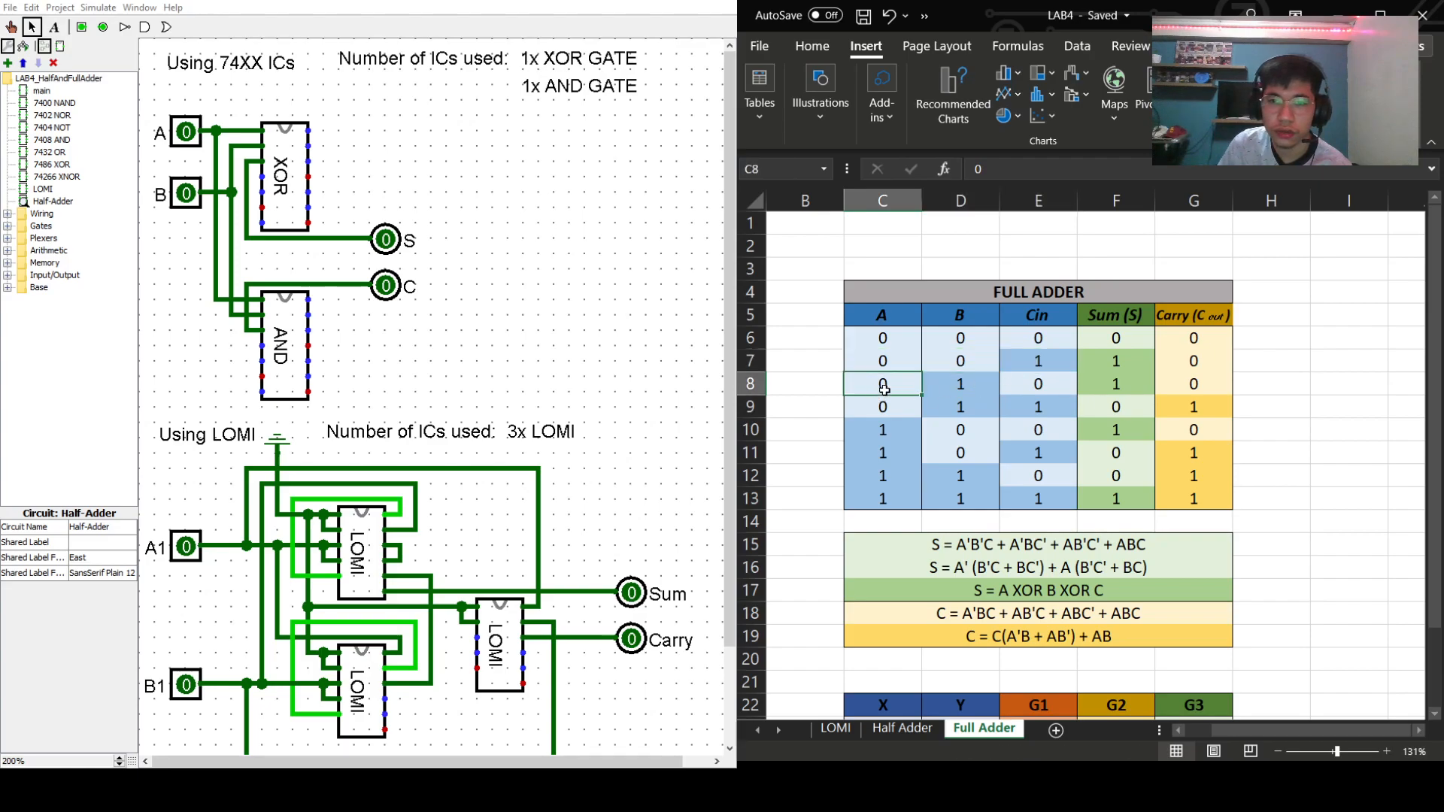
left_click_drag(878, 391, 1047, 388)
left_click_drag(878, 427, 1037, 428)
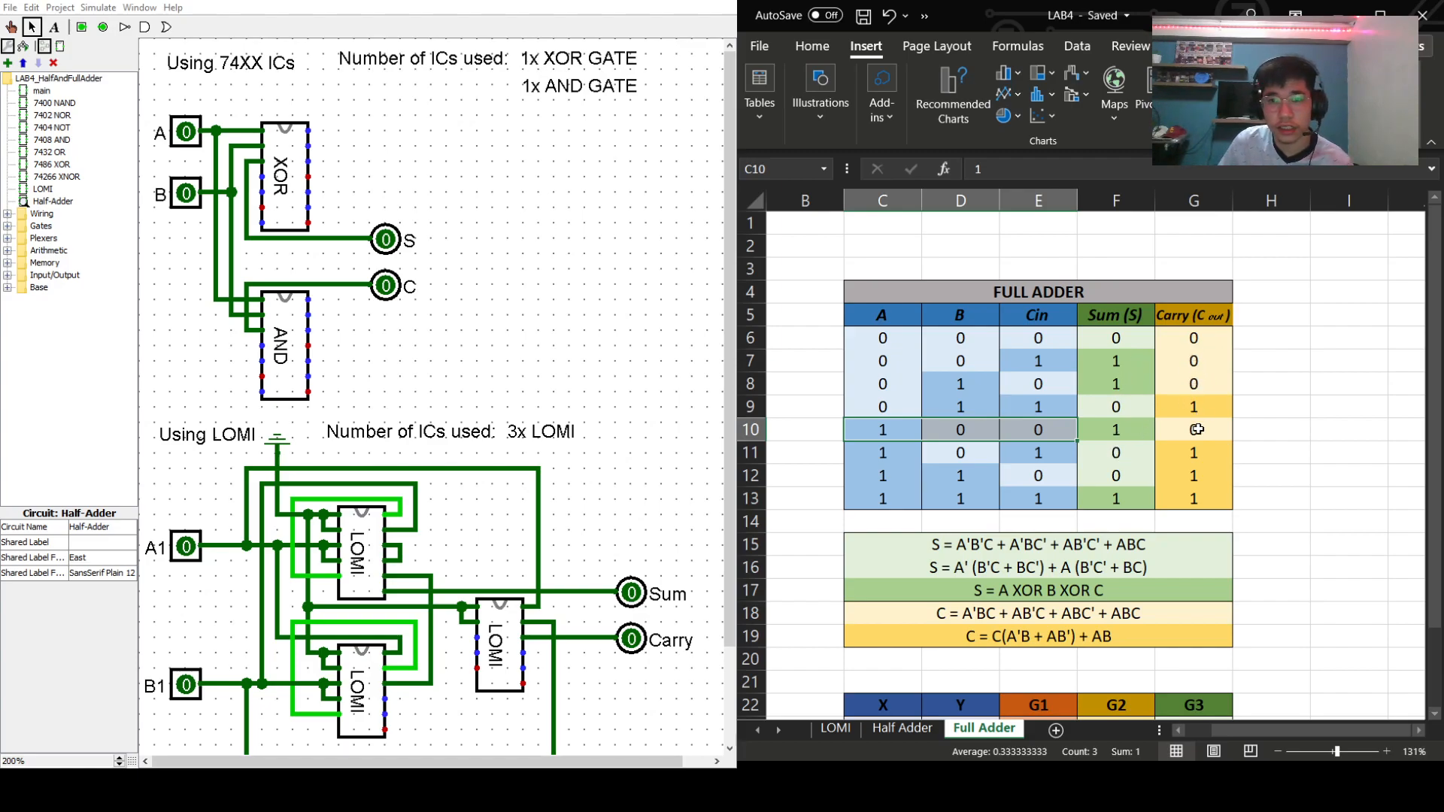
- Examine the input combinations with two 1s in rows 9, 11 and 12 together with their Sum and Carry outputs
left_click_drag(968, 410, 1028, 415)
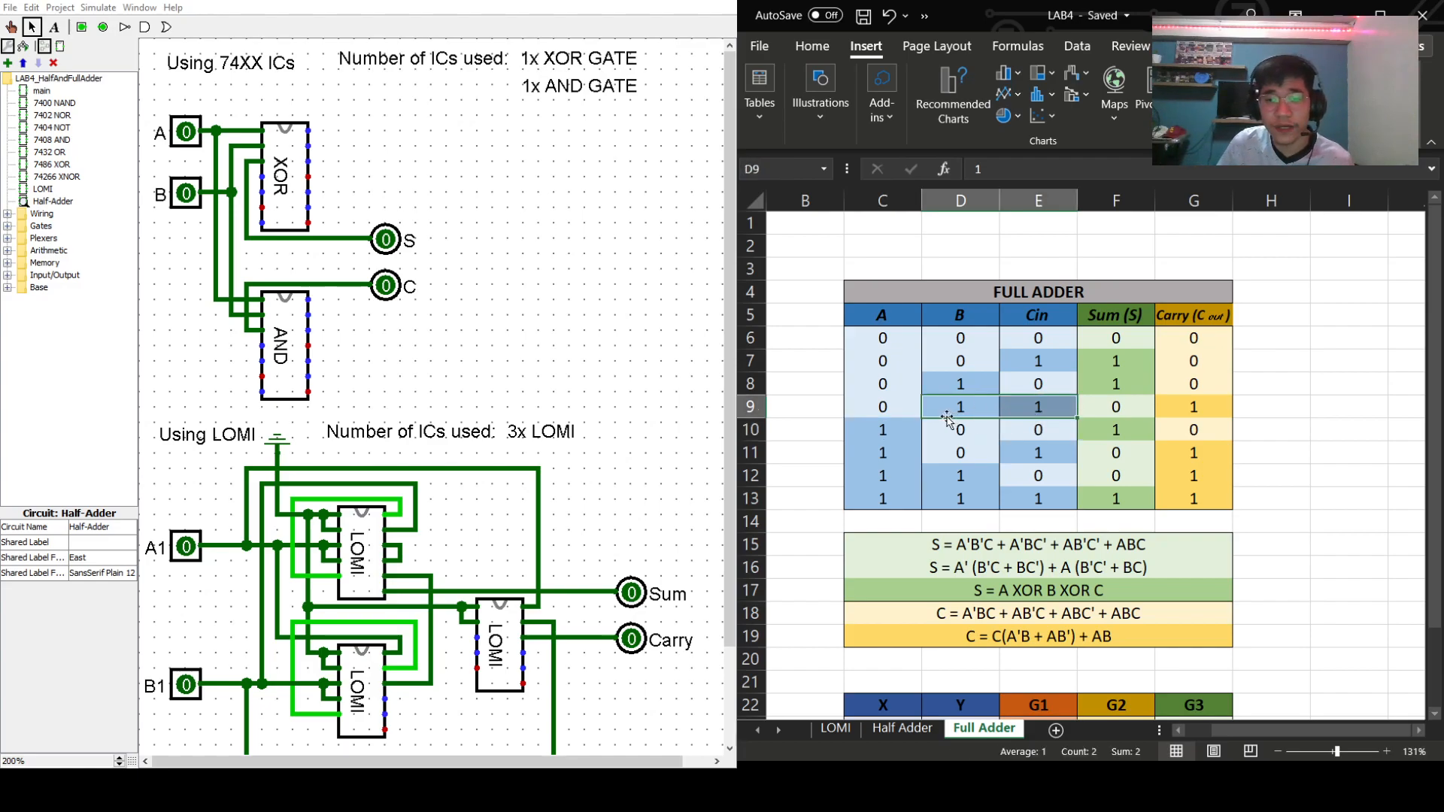
left_click_drag(895, 410, 1053, 401)
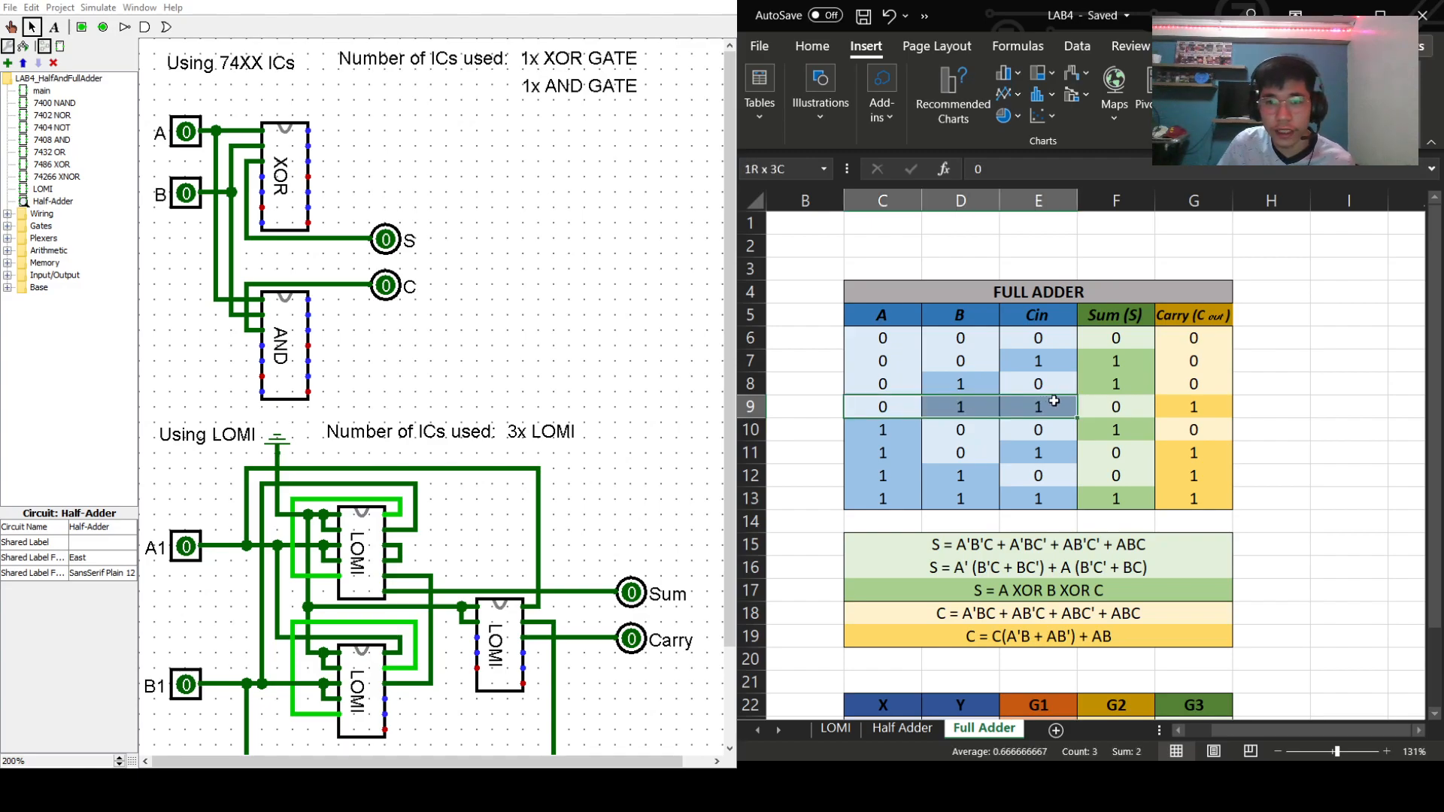
left_click_drag(880, 476, 956, 476)
left_click_drag(865, 411, 1045, 407)
left_click_drag(871, 479, 1058, 482)
left_click(1121, 477)
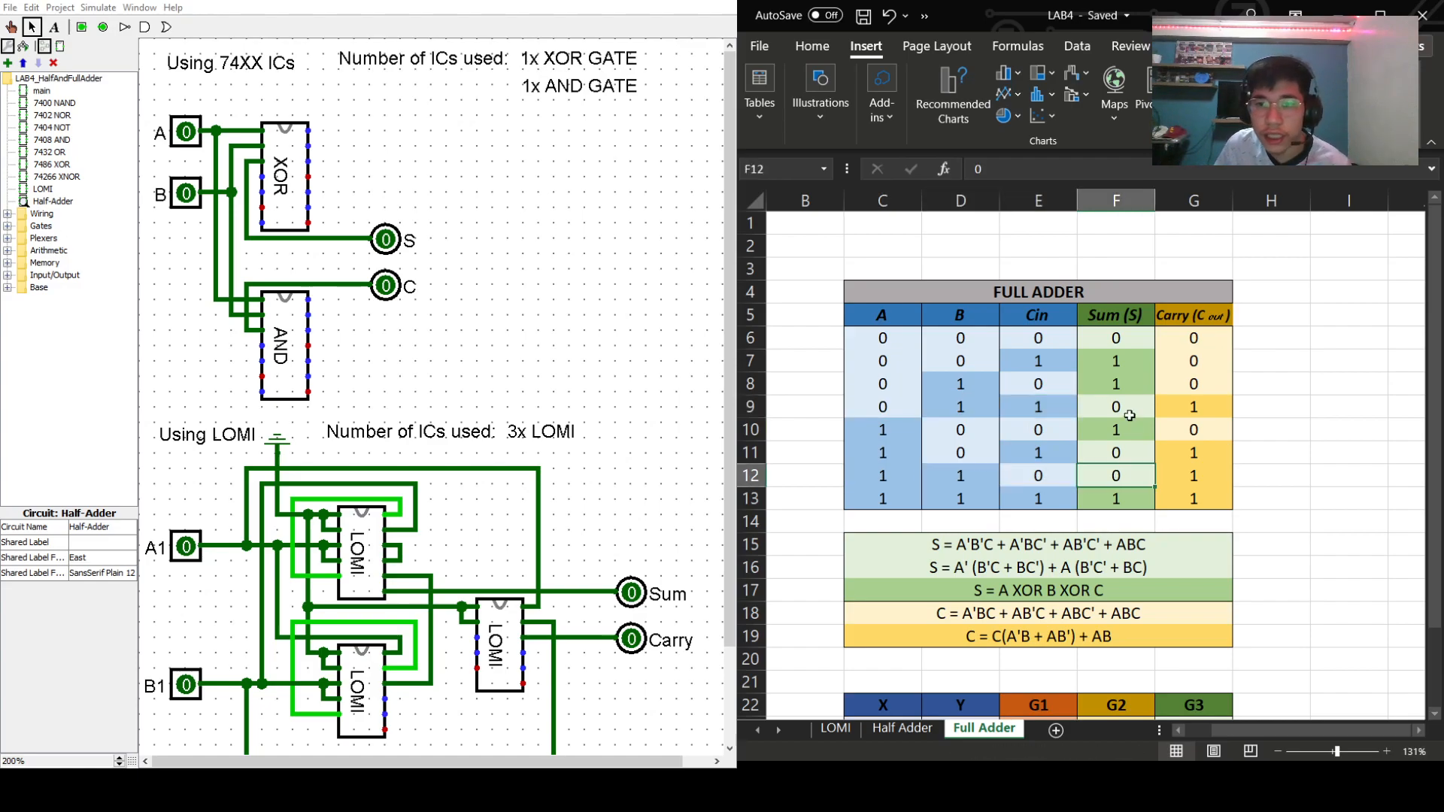
left_click(1129, 417)
left_click_drag(879, 407, 1053, 406)
left_click_drag(873, 456, 1046, 456)
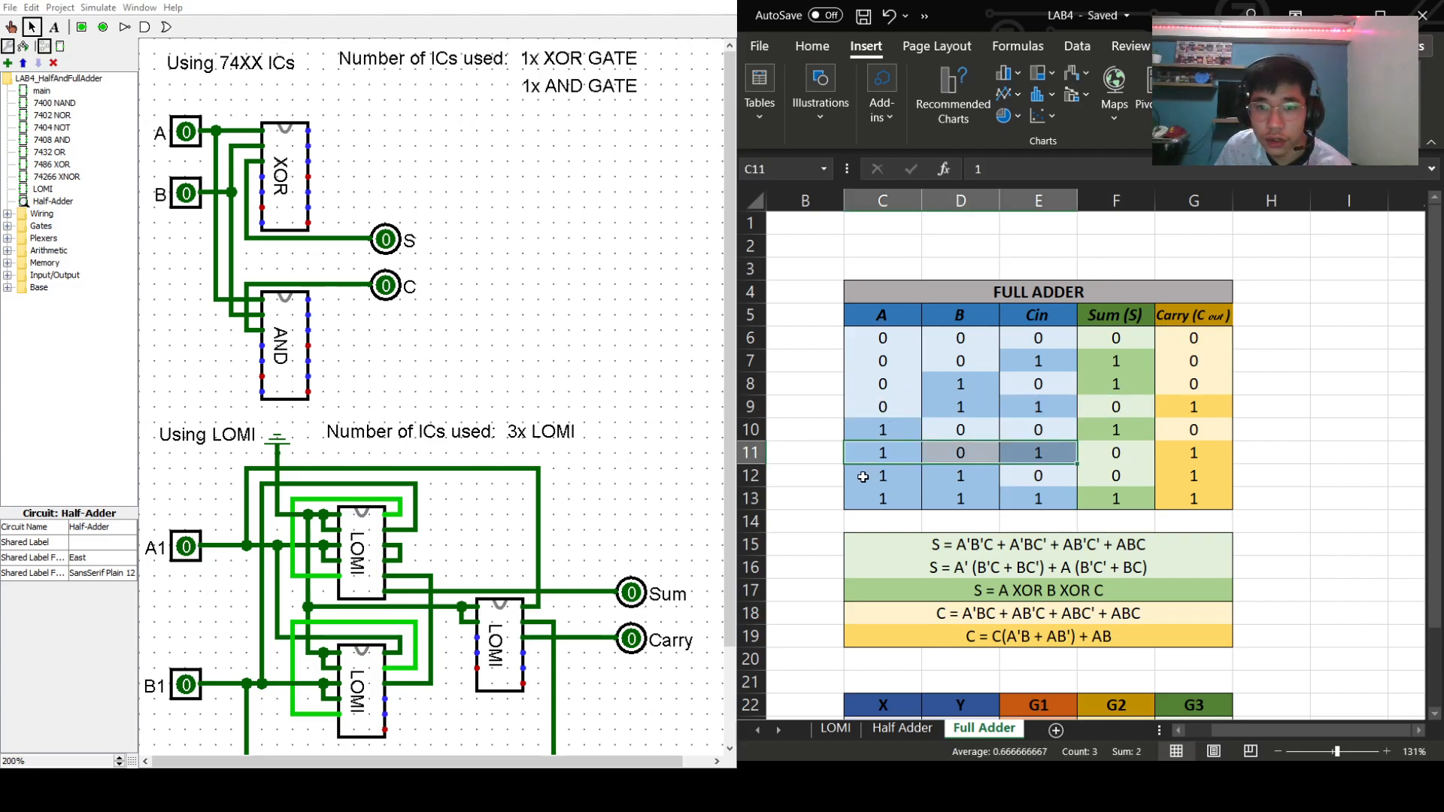
left_click(1126, 410)
left_click(1113, 452)
left_click(1113, 478)
left_click(1117, 407)
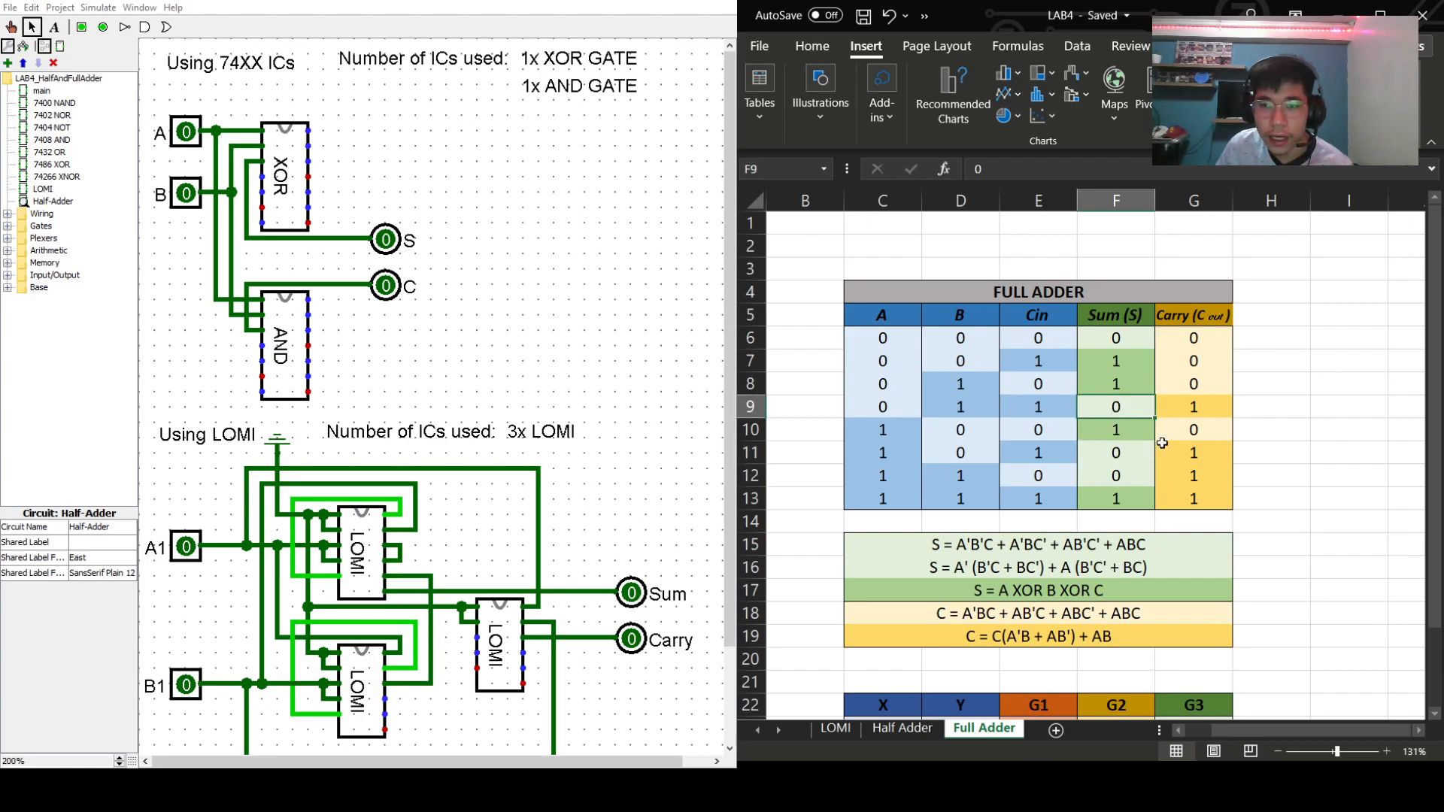
left_click(1185, 408)
left_click(1187, 455)
left_click(1194, 477)
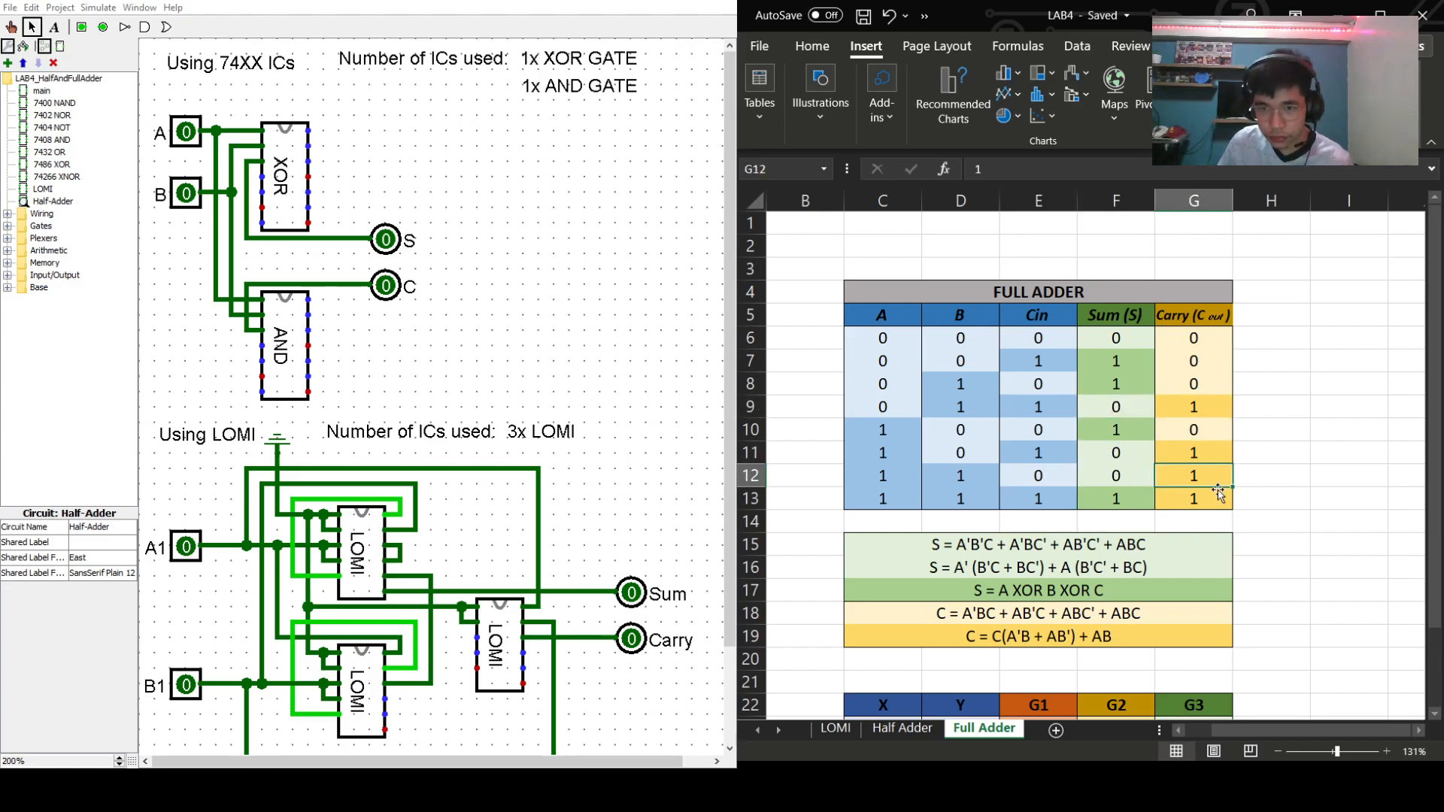
- Examine the all-ones input combination in row 13 of the truth table with its Sum and Carry outputs
left_click(1288, 459)
left_click(892, 497)
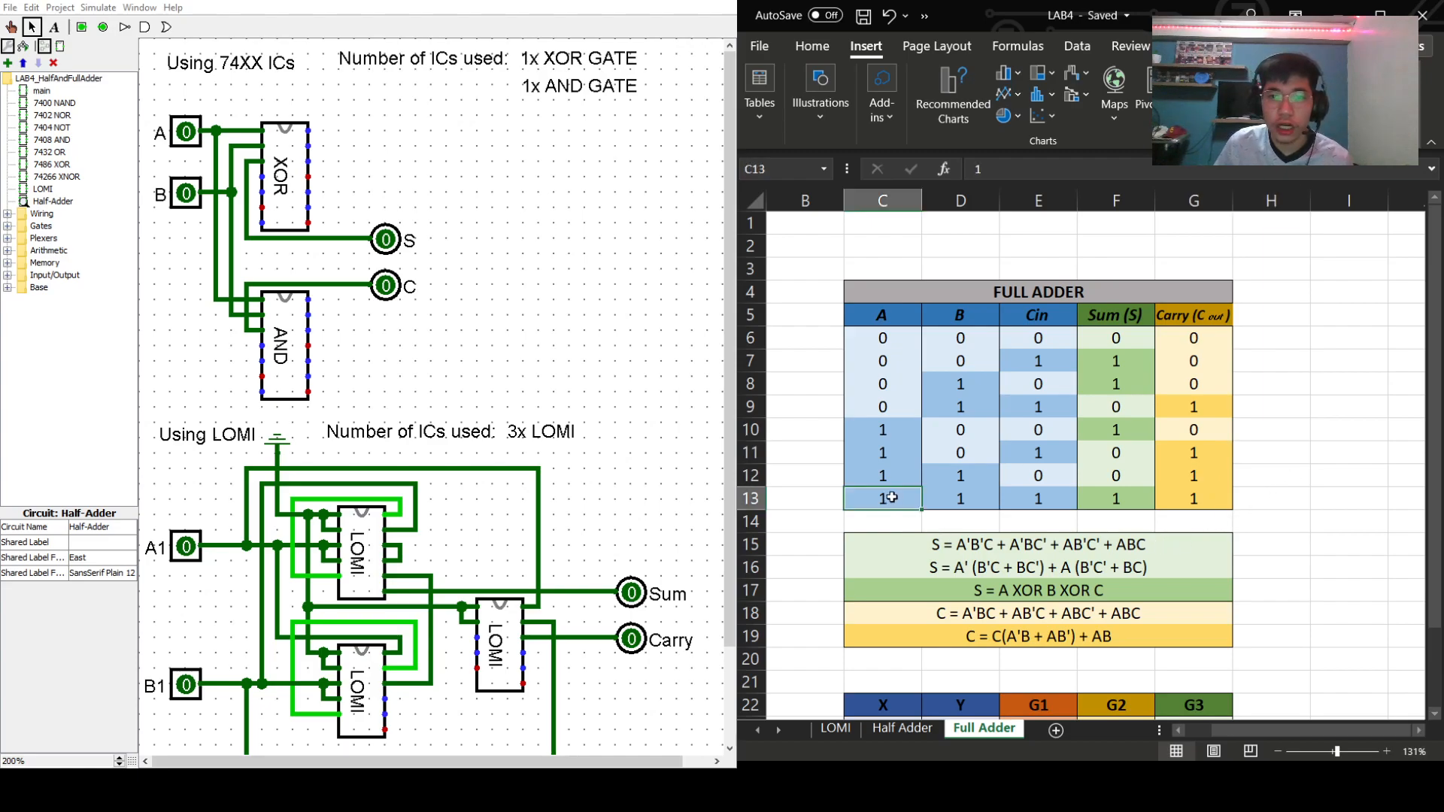
left_click_drag(891, 497, 1045, 497)
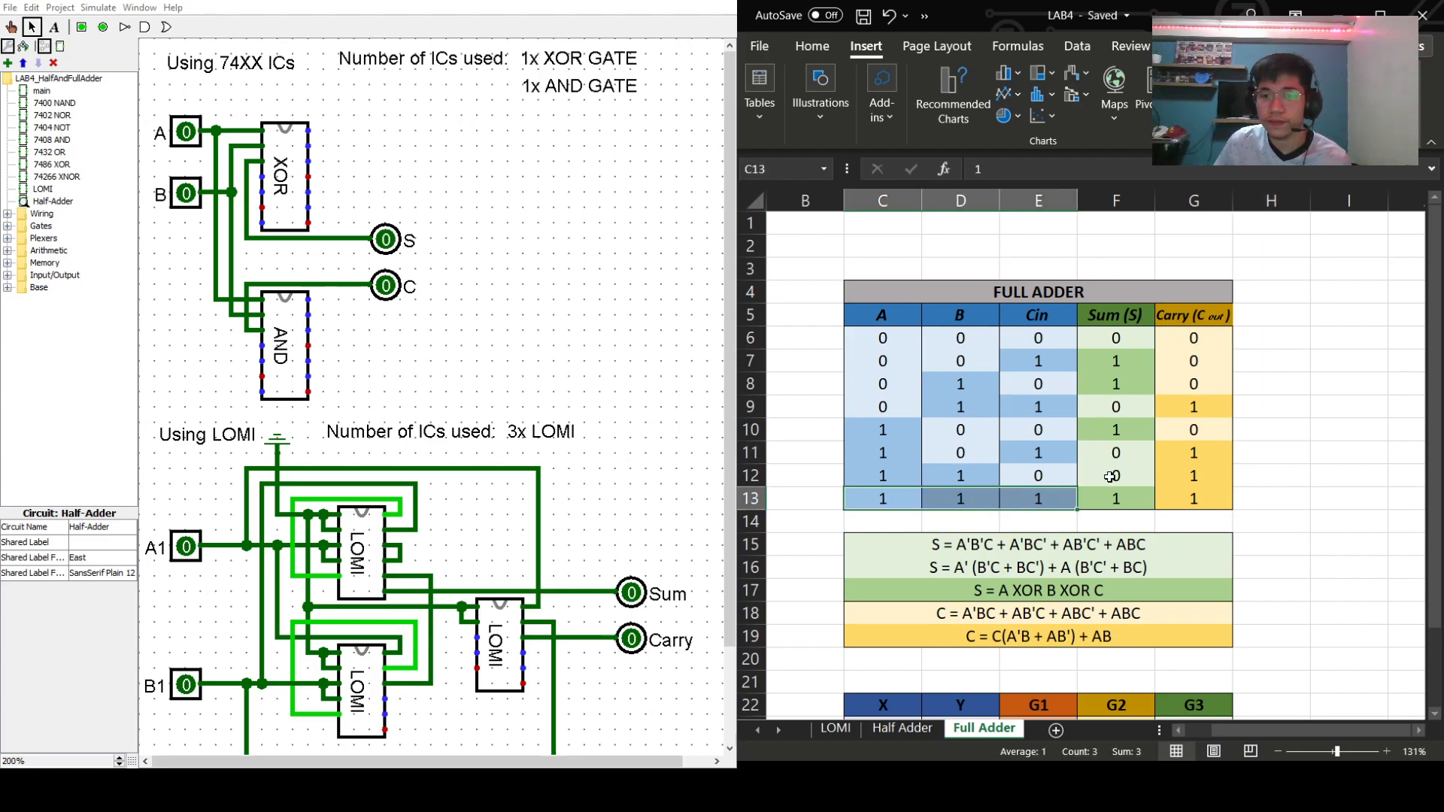
left_click(1135, 518)
left_click(1201, 494)
left_click(1140, 494)
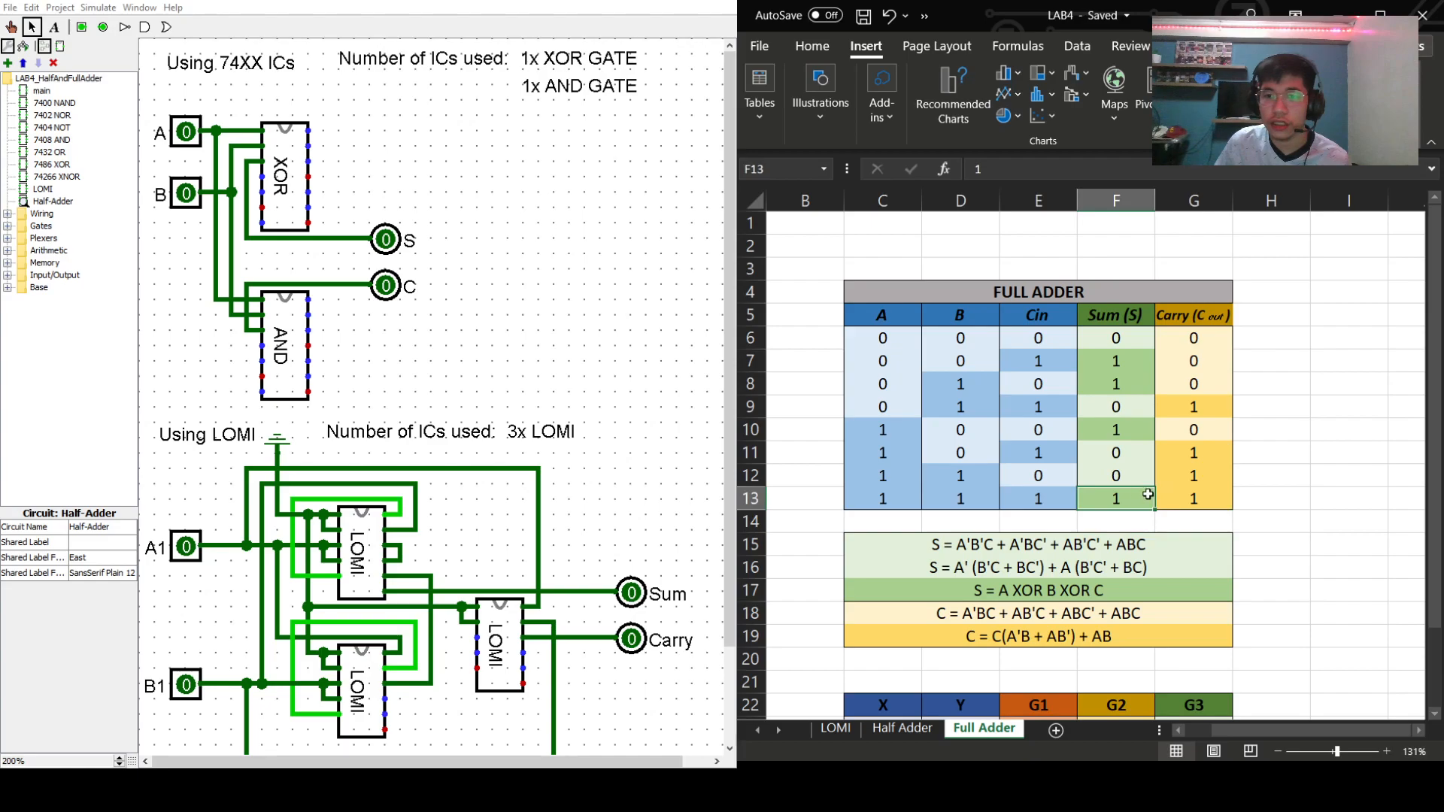
left_click(1322, 491)
scroll(1311, 491, "down", 1)
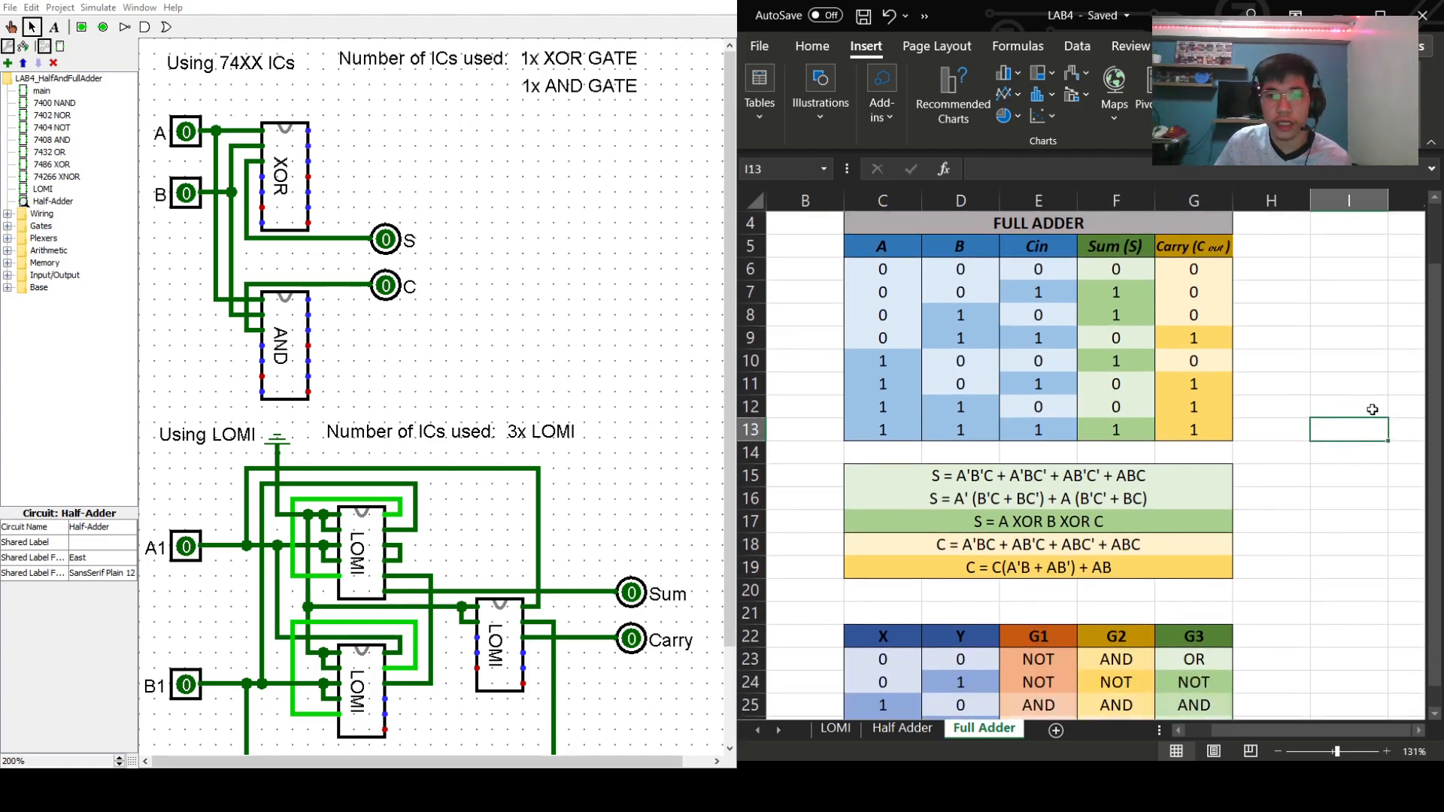
scroll(1372, 410, "up", 1)
- Examine the simplification of the Sum equation across rows 15 to 17 and the LOMI function table below it
left_click(1097, 546)
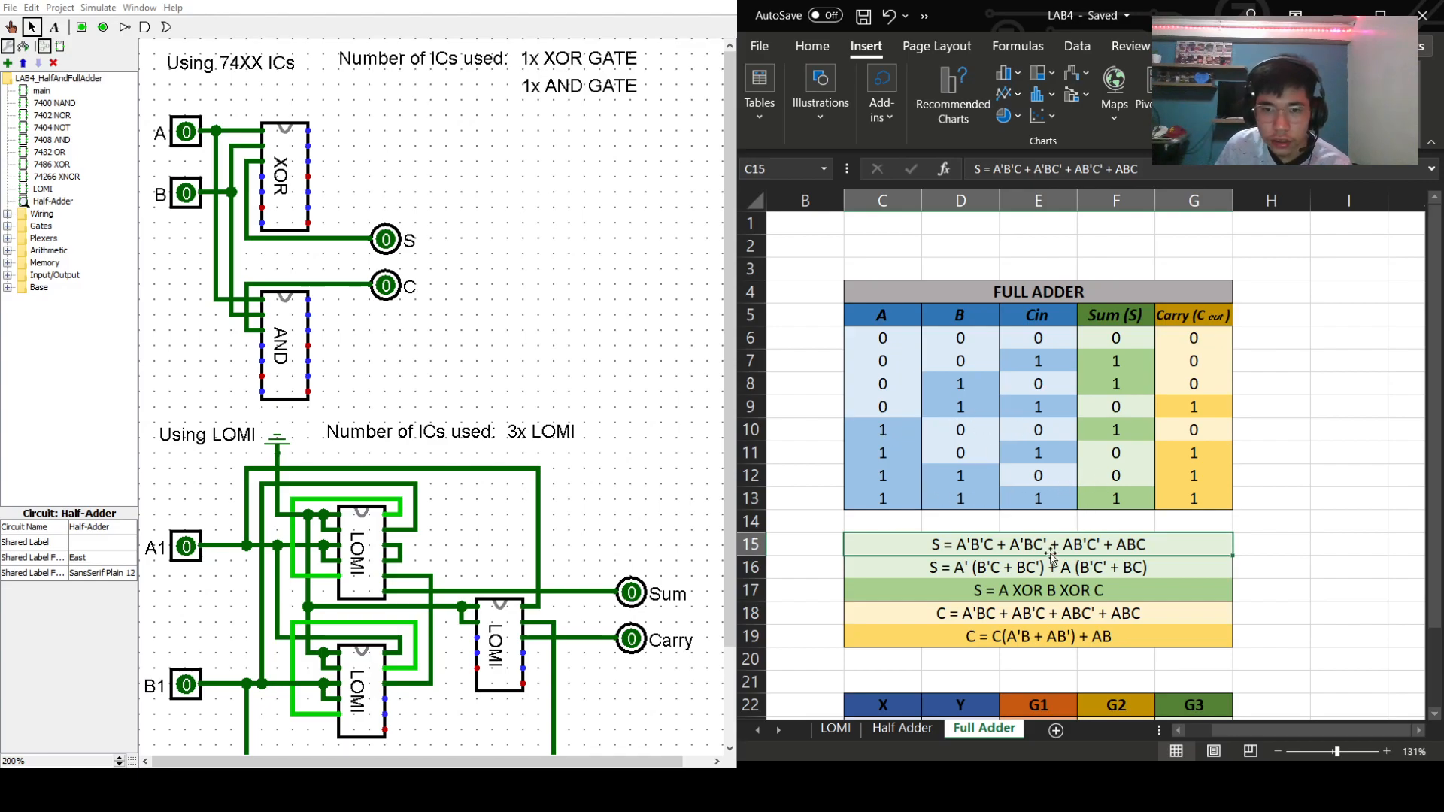
scroll(1055, 547, "down", 1)
left_click(973, 500)
left_click(952, 521)
left_click(968, 474)
left_click(958, 506)
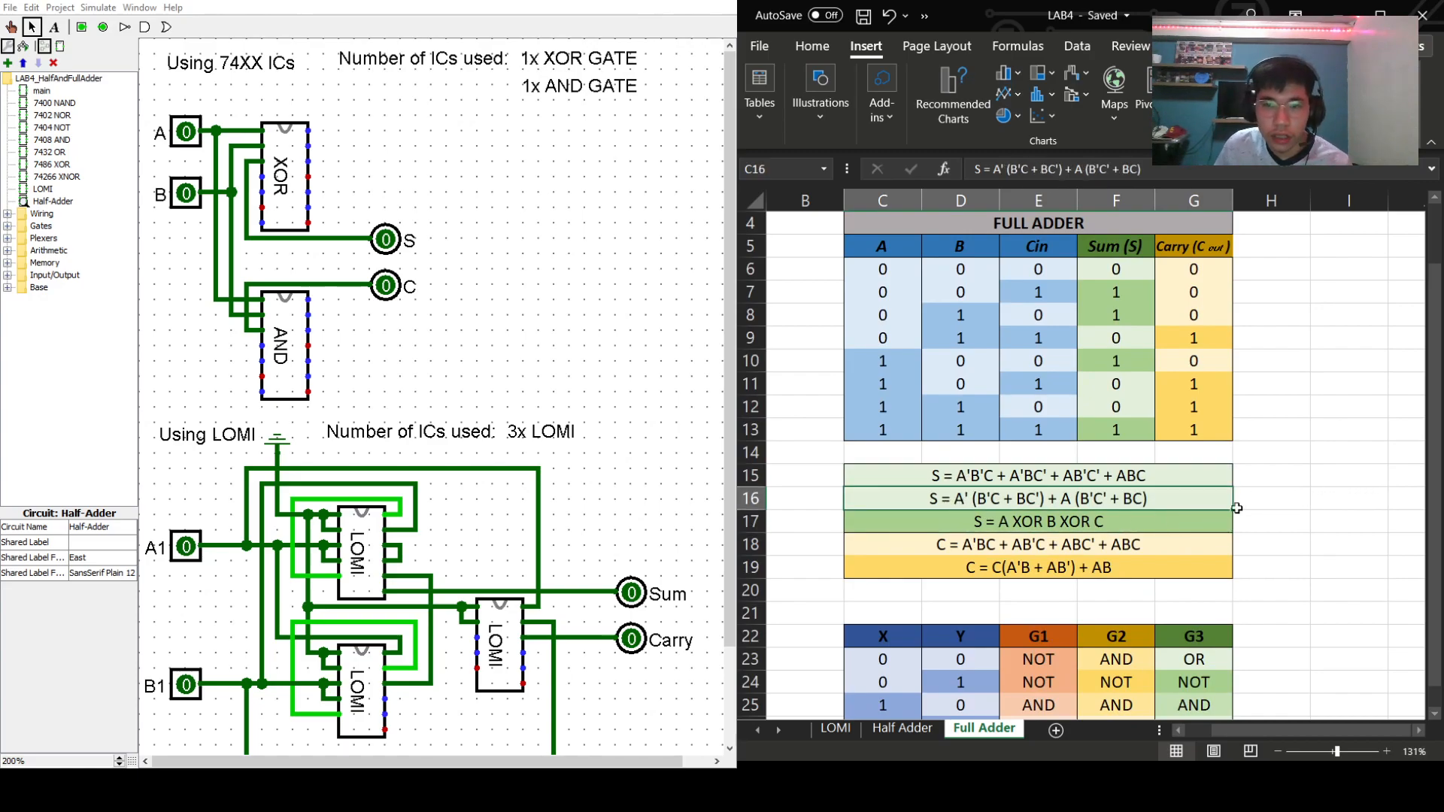
left_click(1064, 536)
left_click(1069, 514)
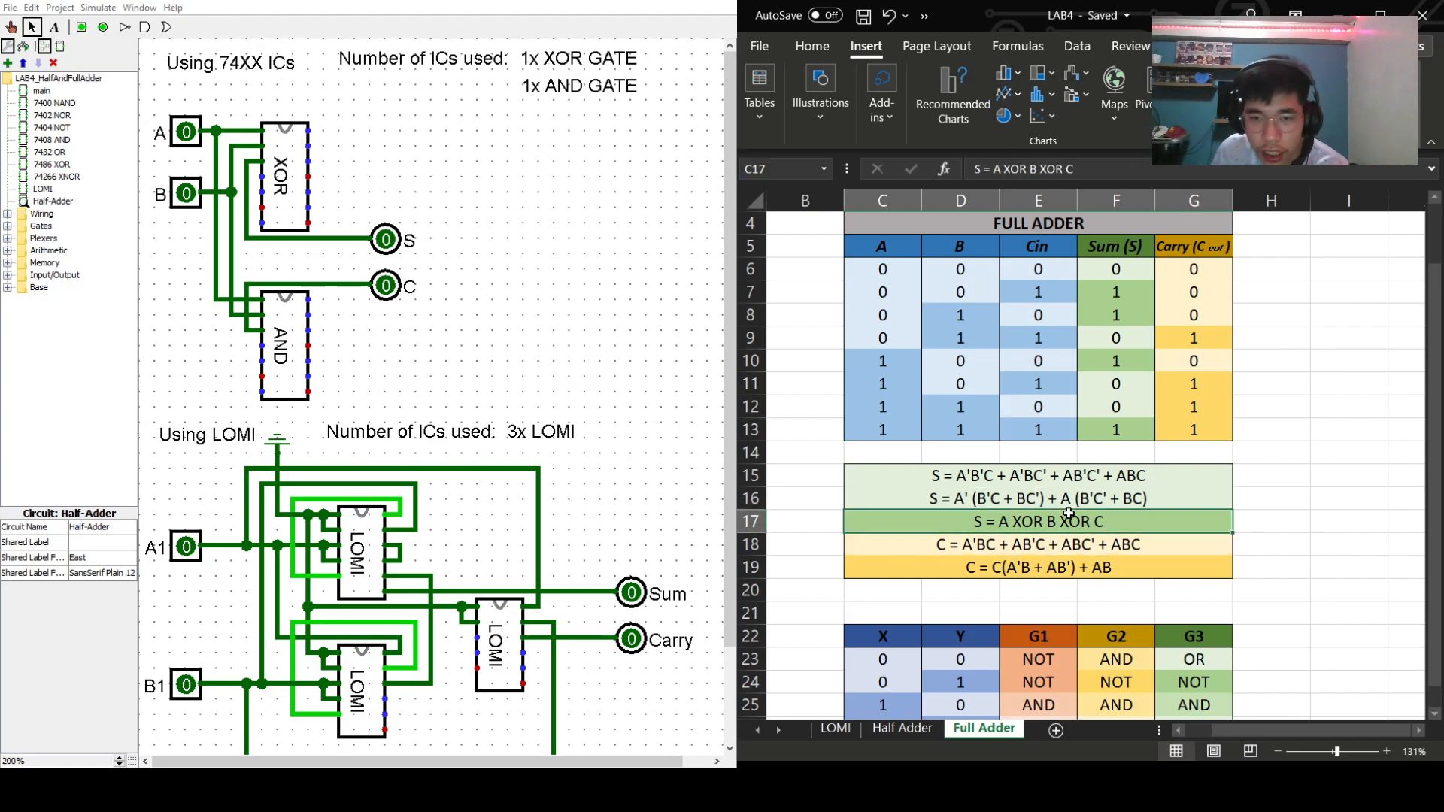
left_click(999, 505)
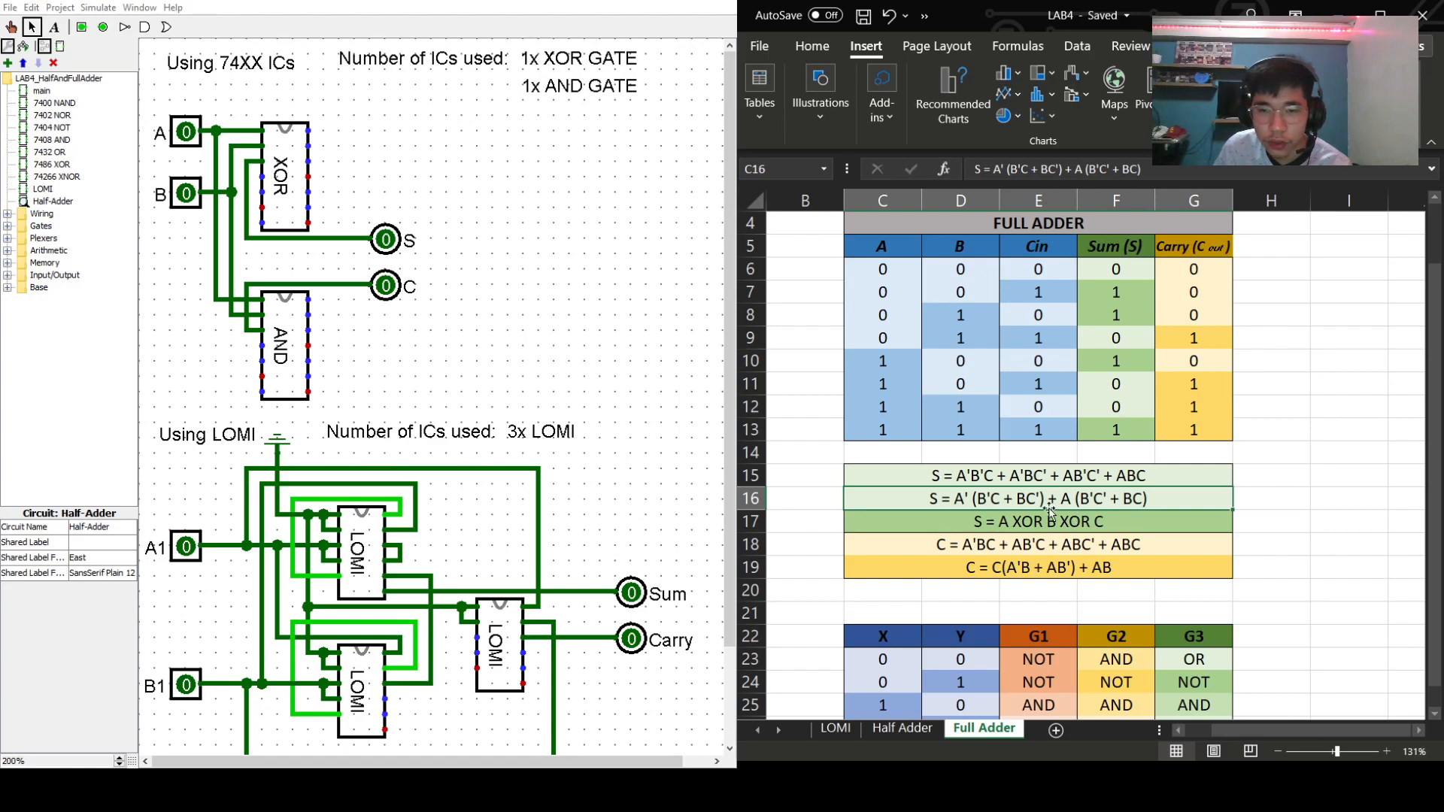
left_click(1004, 525)
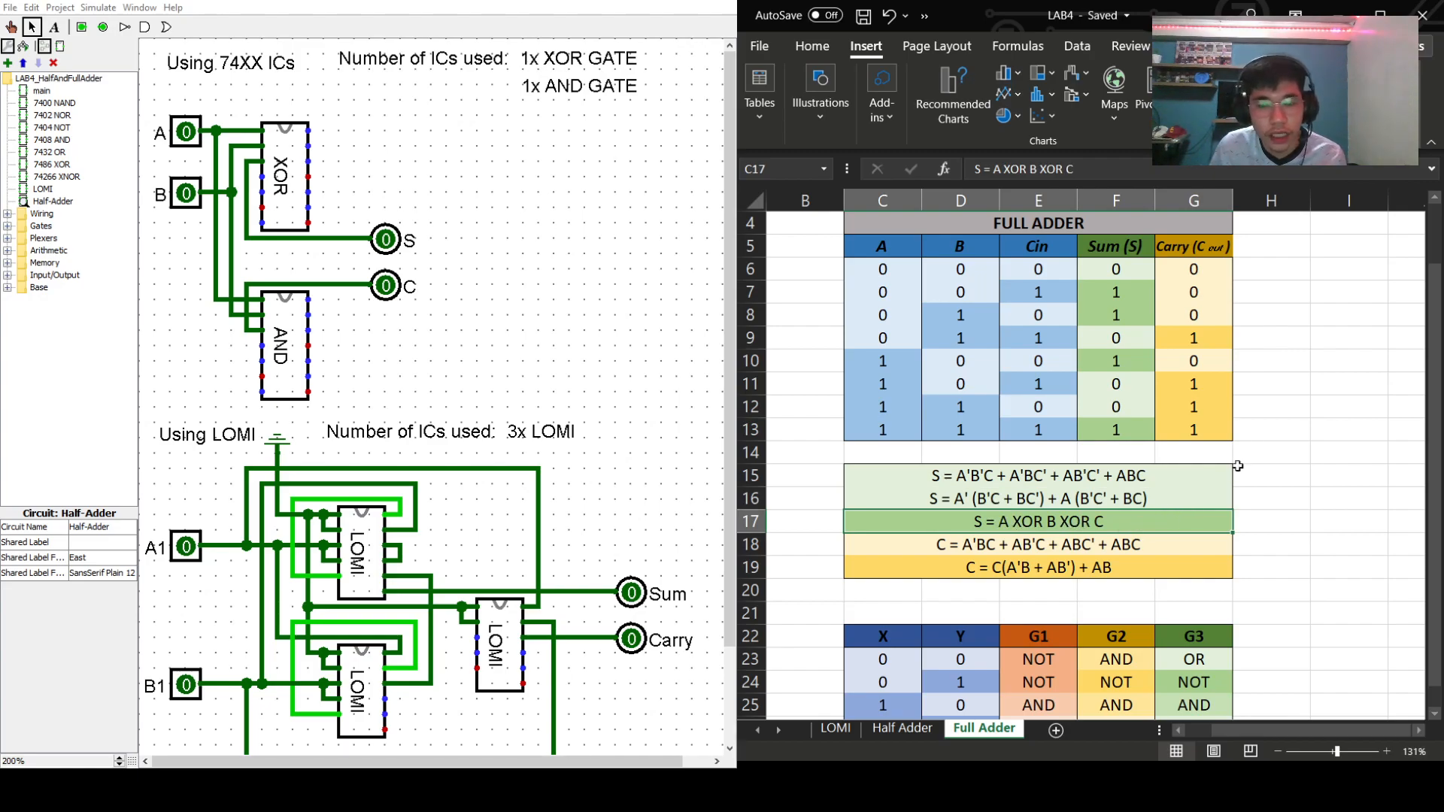
left_click(1278, 530)
scroll(1129, 578, "down", 1)
scroll(1027, 577, "down", 1)
scroll(1027, 577, "up", 1)
scroll(1027, 577, "down", 1)
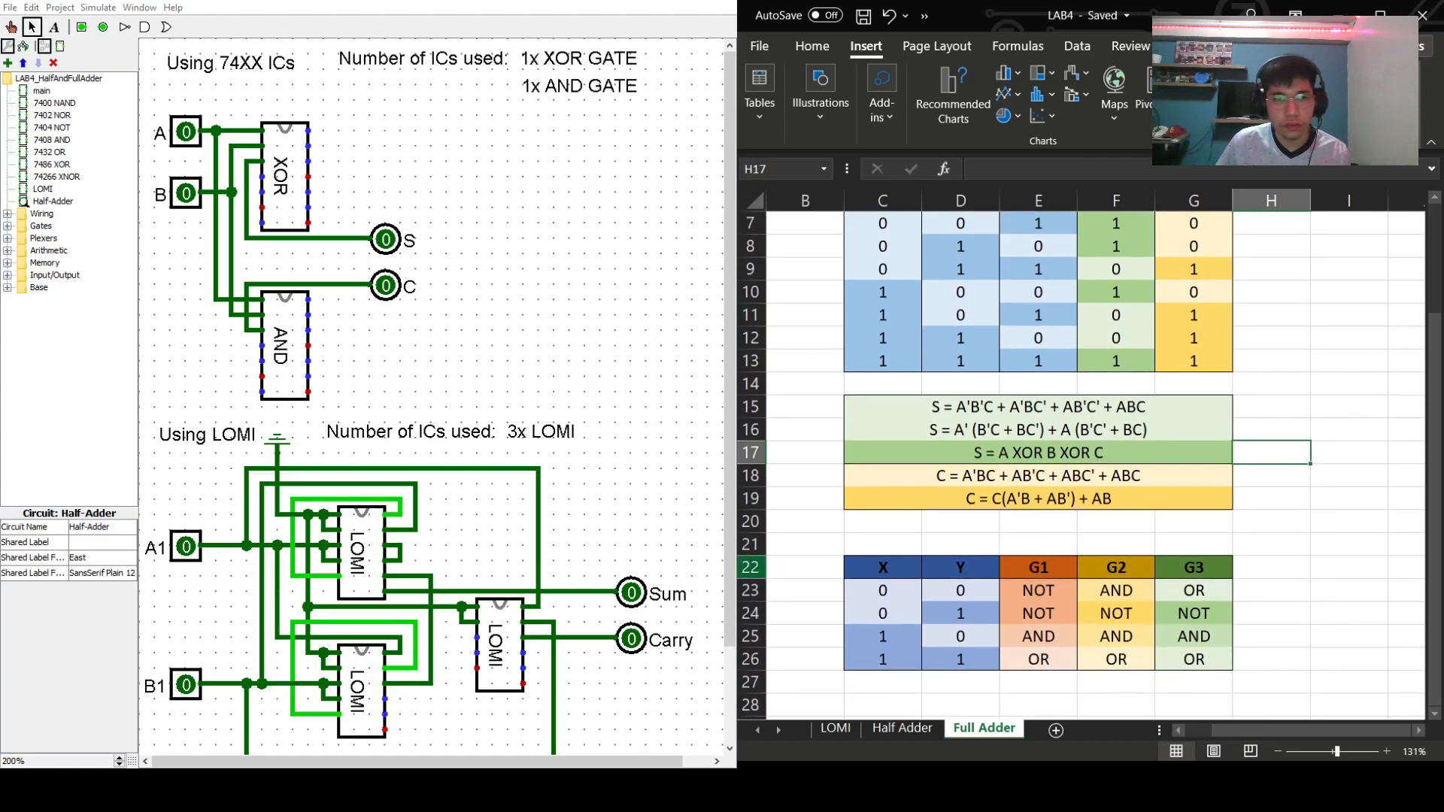
- Switch to Logisim and add a new circuit named "Full Adder" to the project
scroll(436, 399, "down", 3)
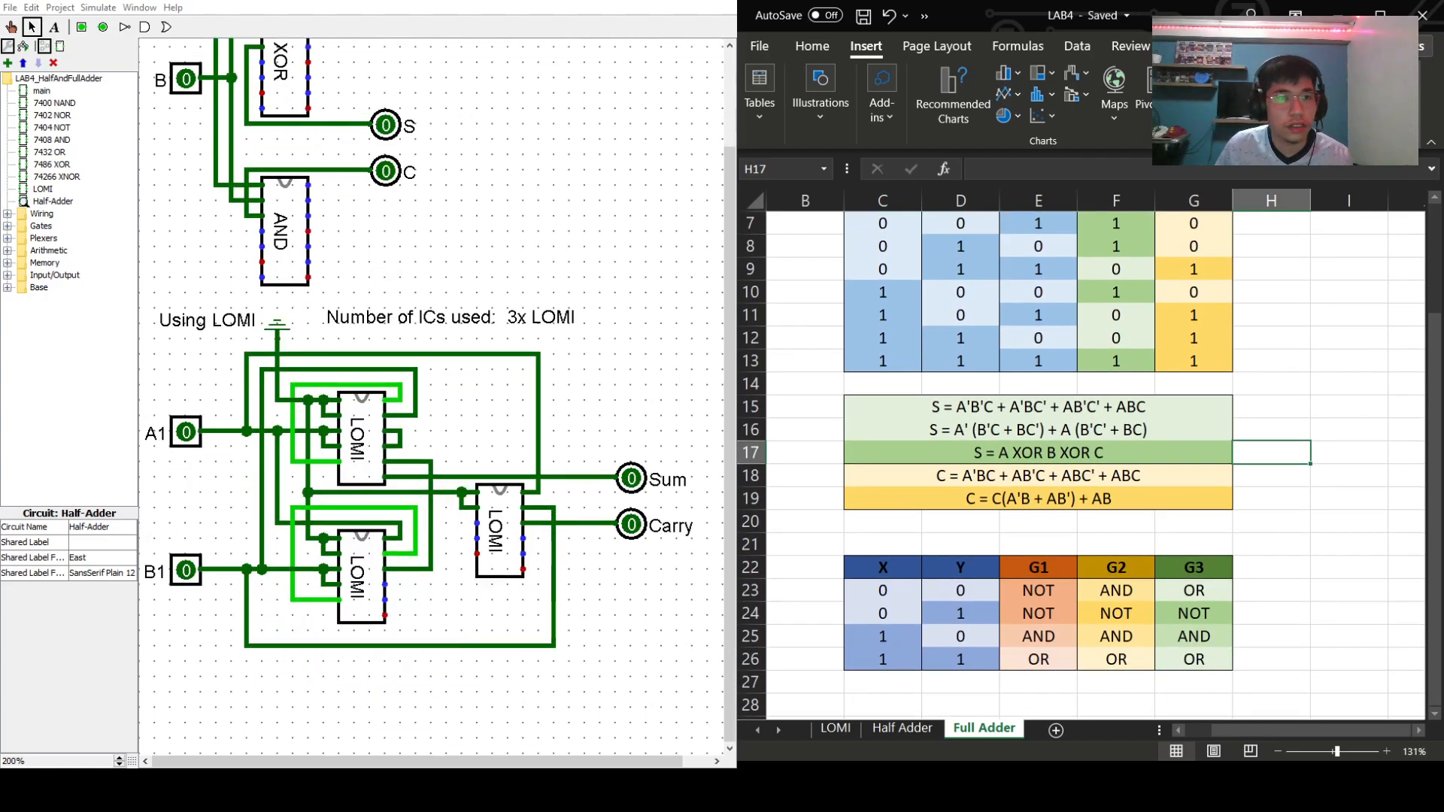
scroll(436, 398, "up", 2)
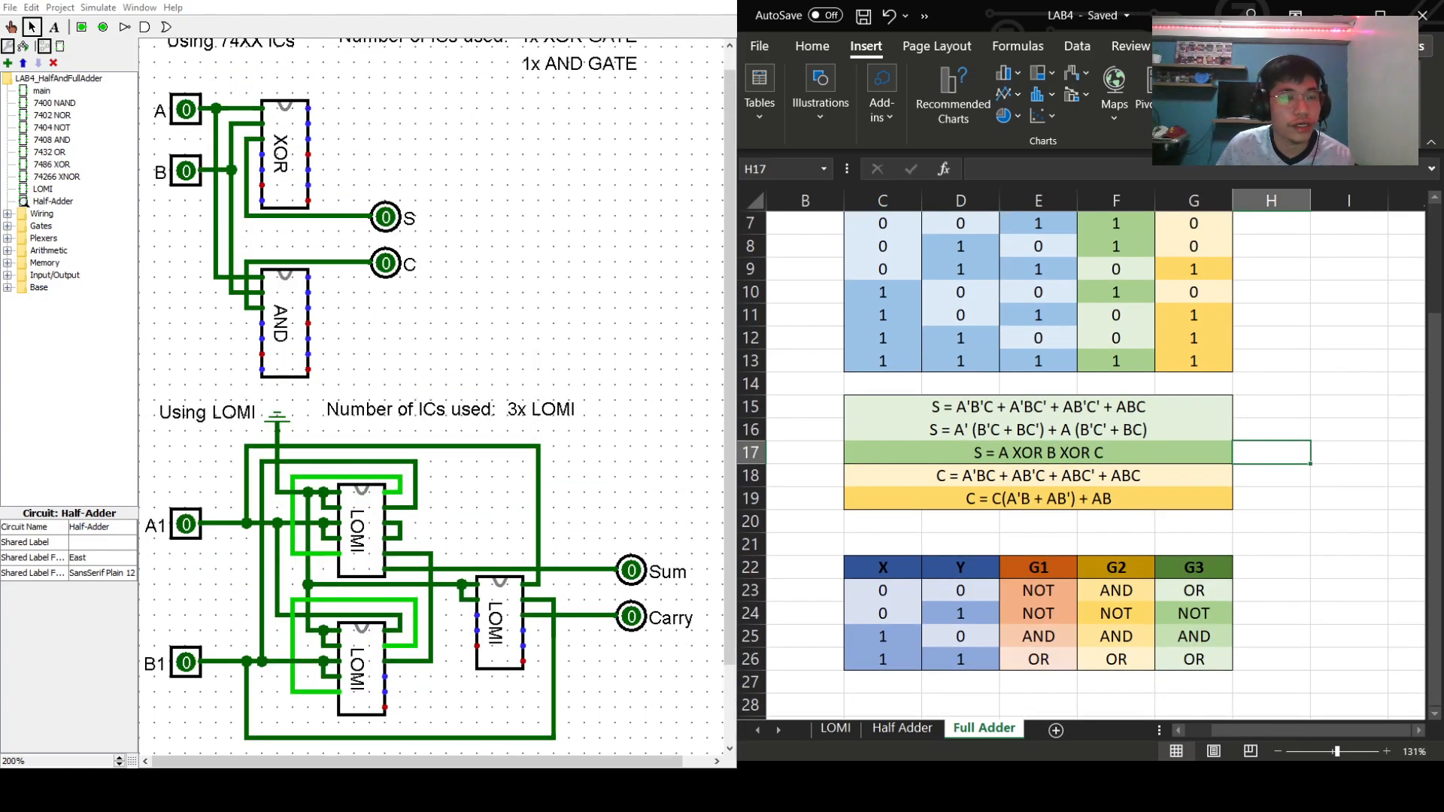
left_click(60, 11)
left_click(259, 283)
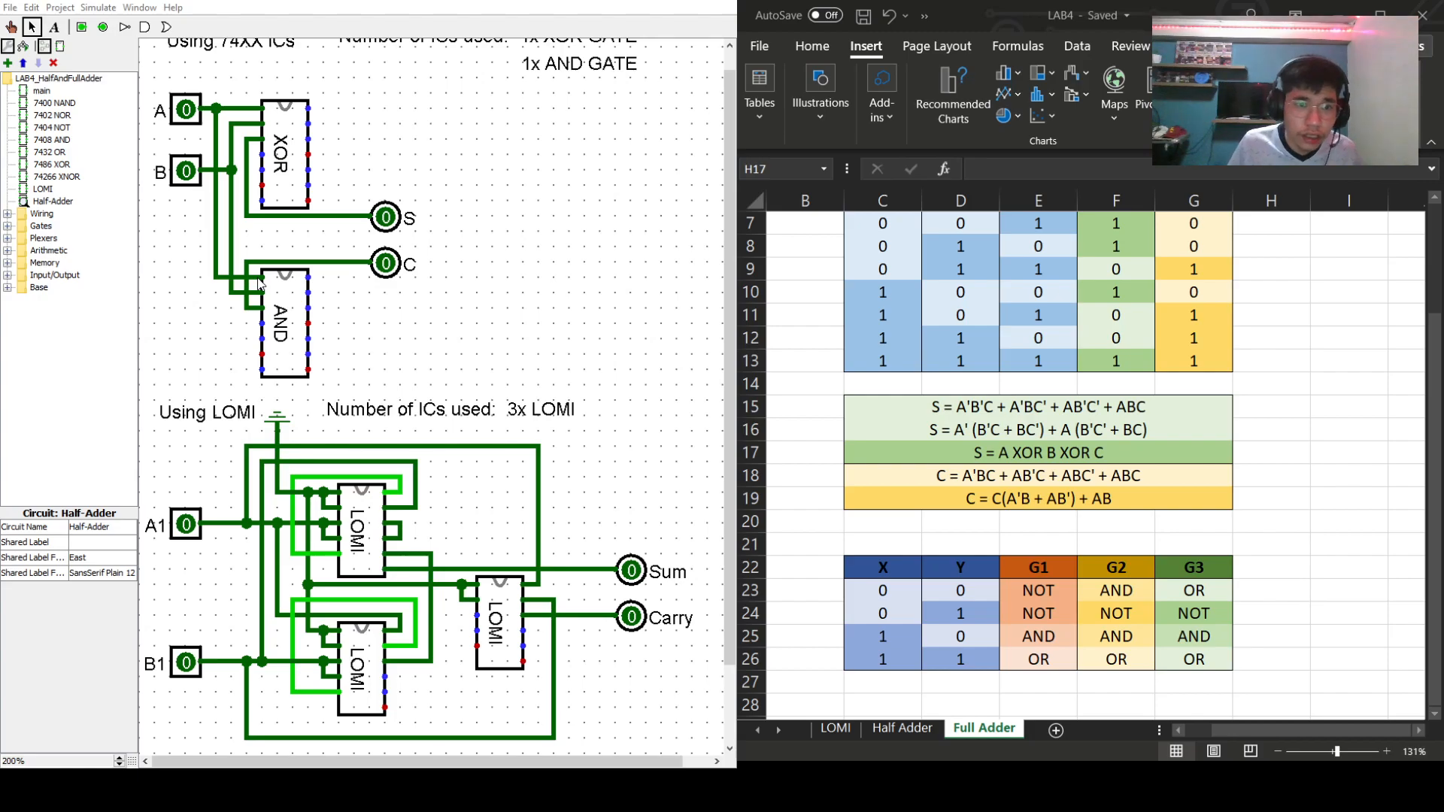
left_click(352, 415)
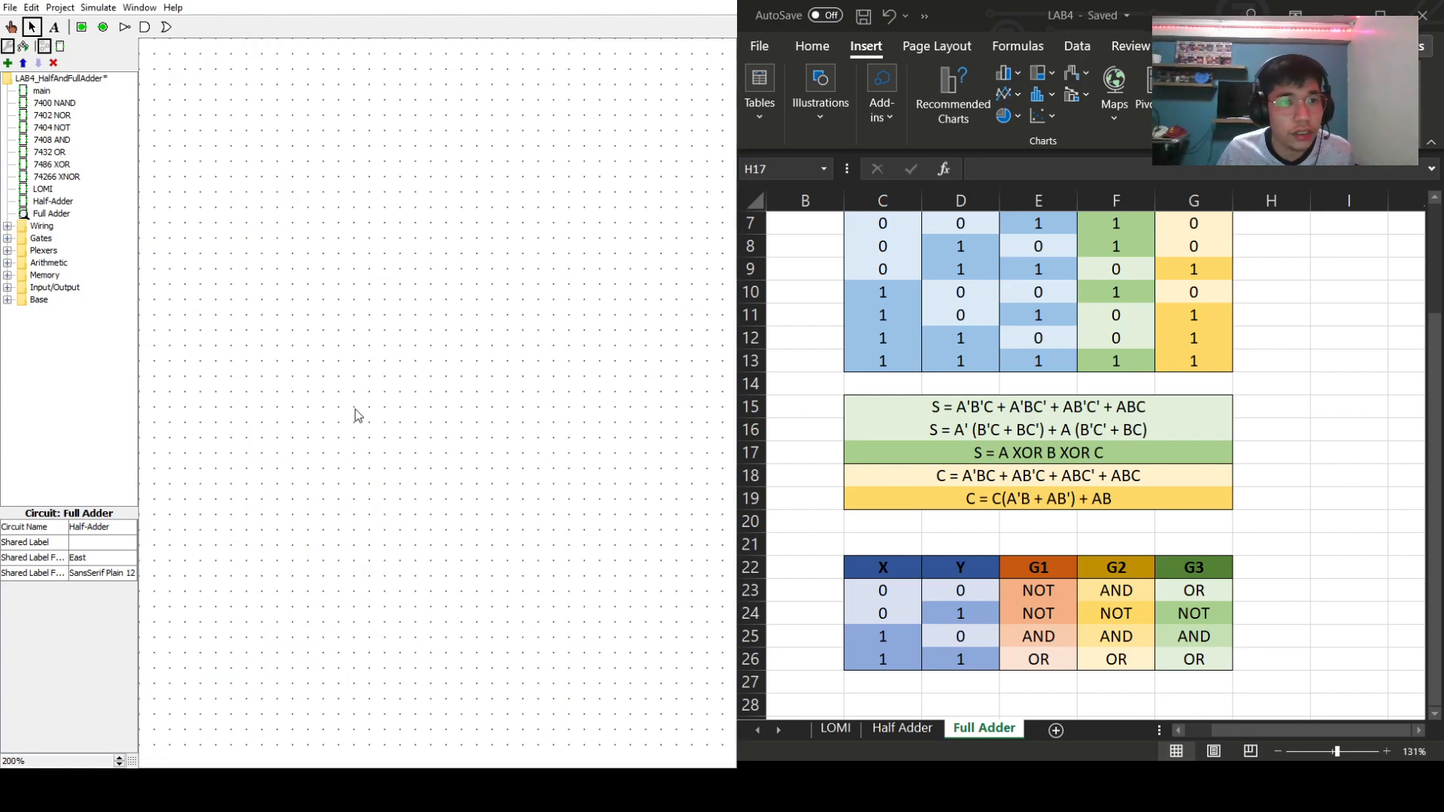
- Copy the "Using 74XX ICs" label from the Half-Adder circuit into the Full Adder circuit
left_click(43, 204)
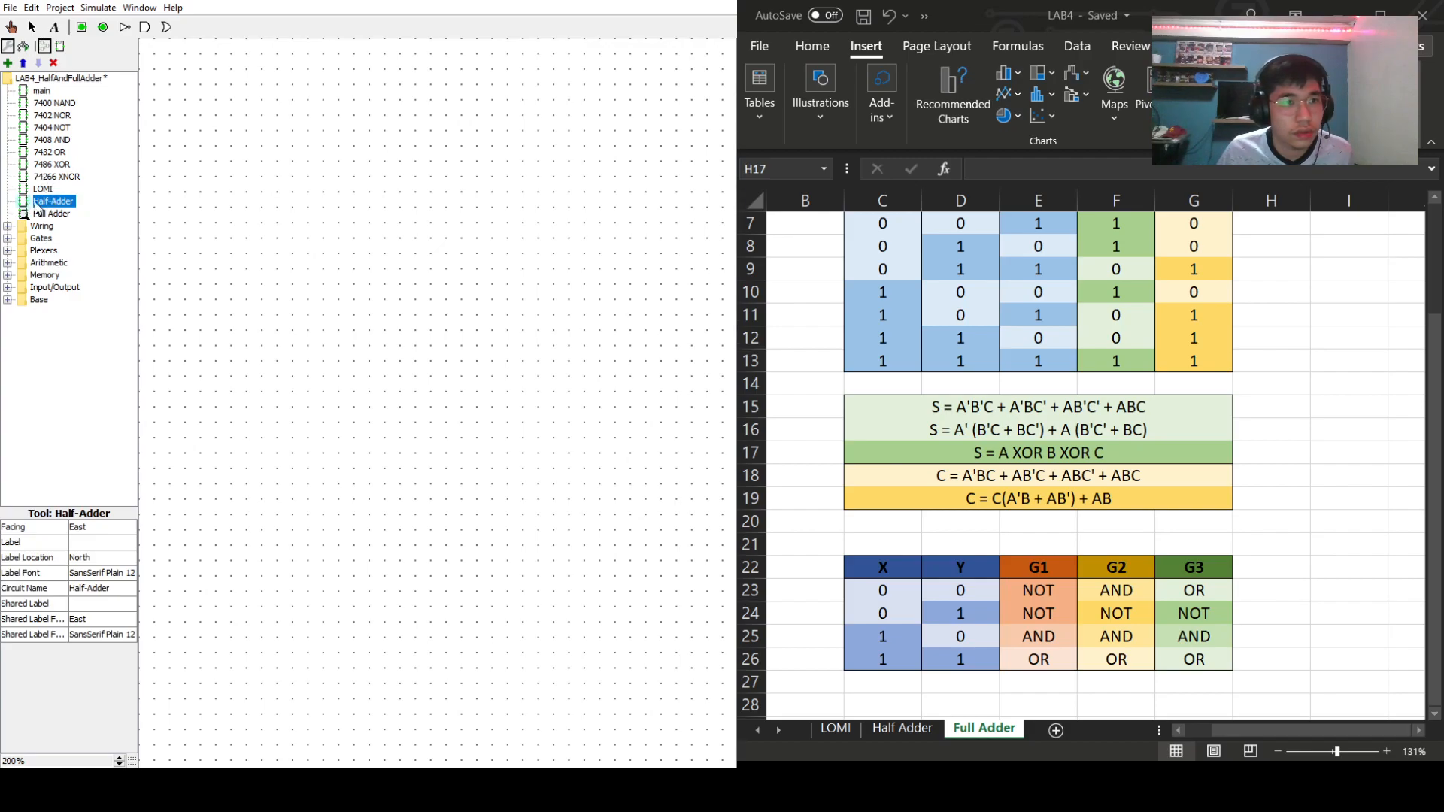
double_click(39, 203)
left_click(228, 72)
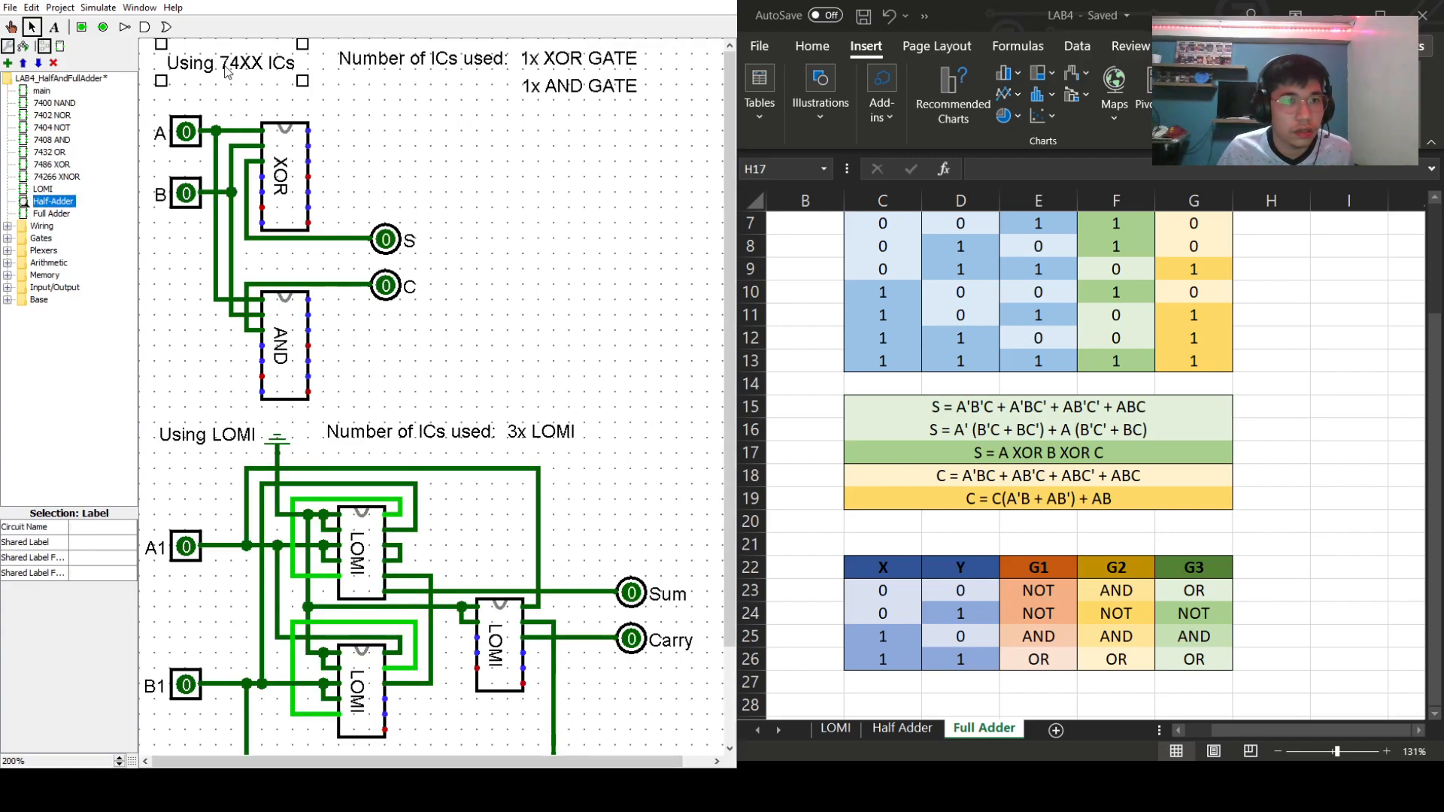
left_click(48, 215)
double_click(48, 215)
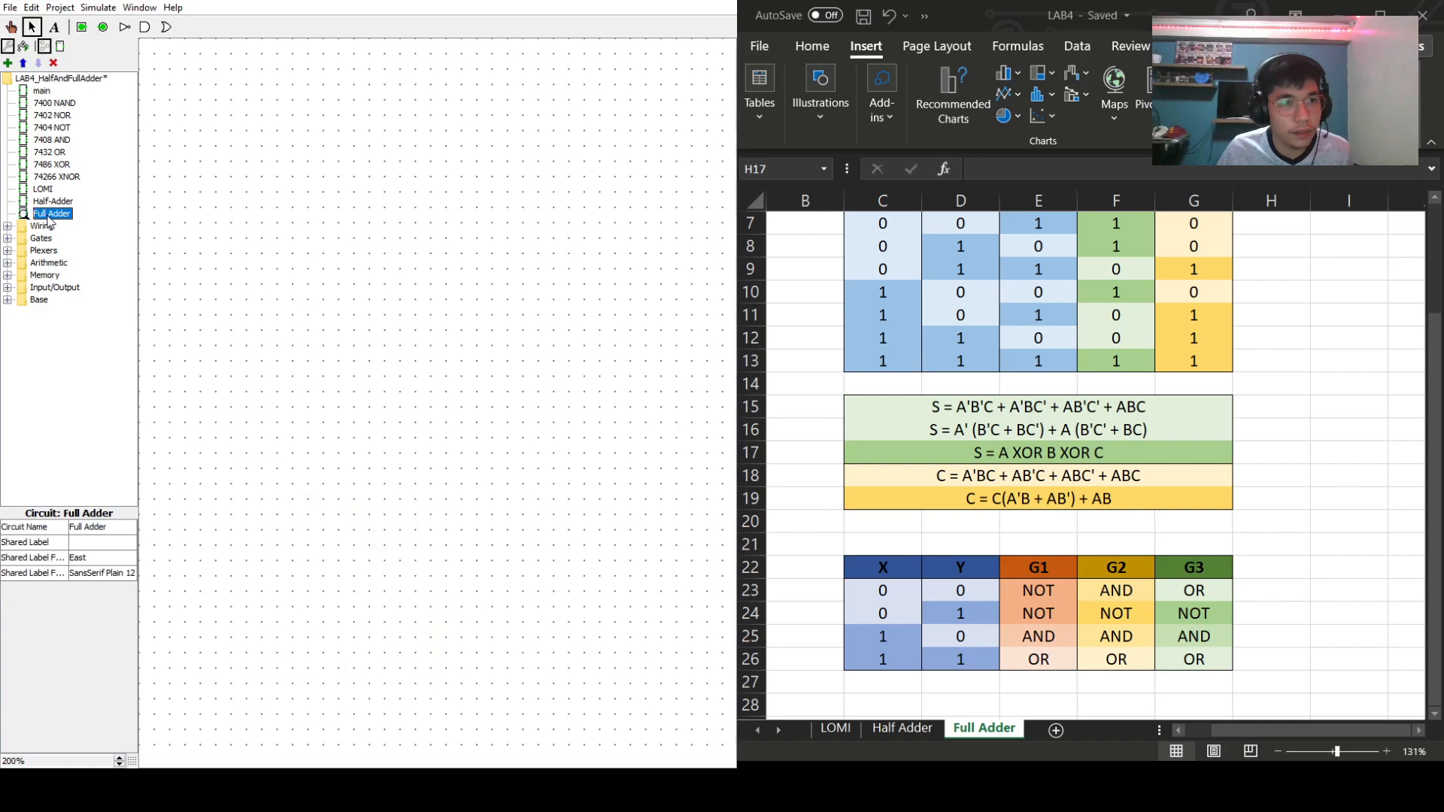
- Copy the "Using LOMI" label from the Half-Adder circuit into the Full Adder circuit and place it well below the "Using 74XX ICs" label
left_click(53, 202)
double_click(52, 201)
left_click(201, 444)
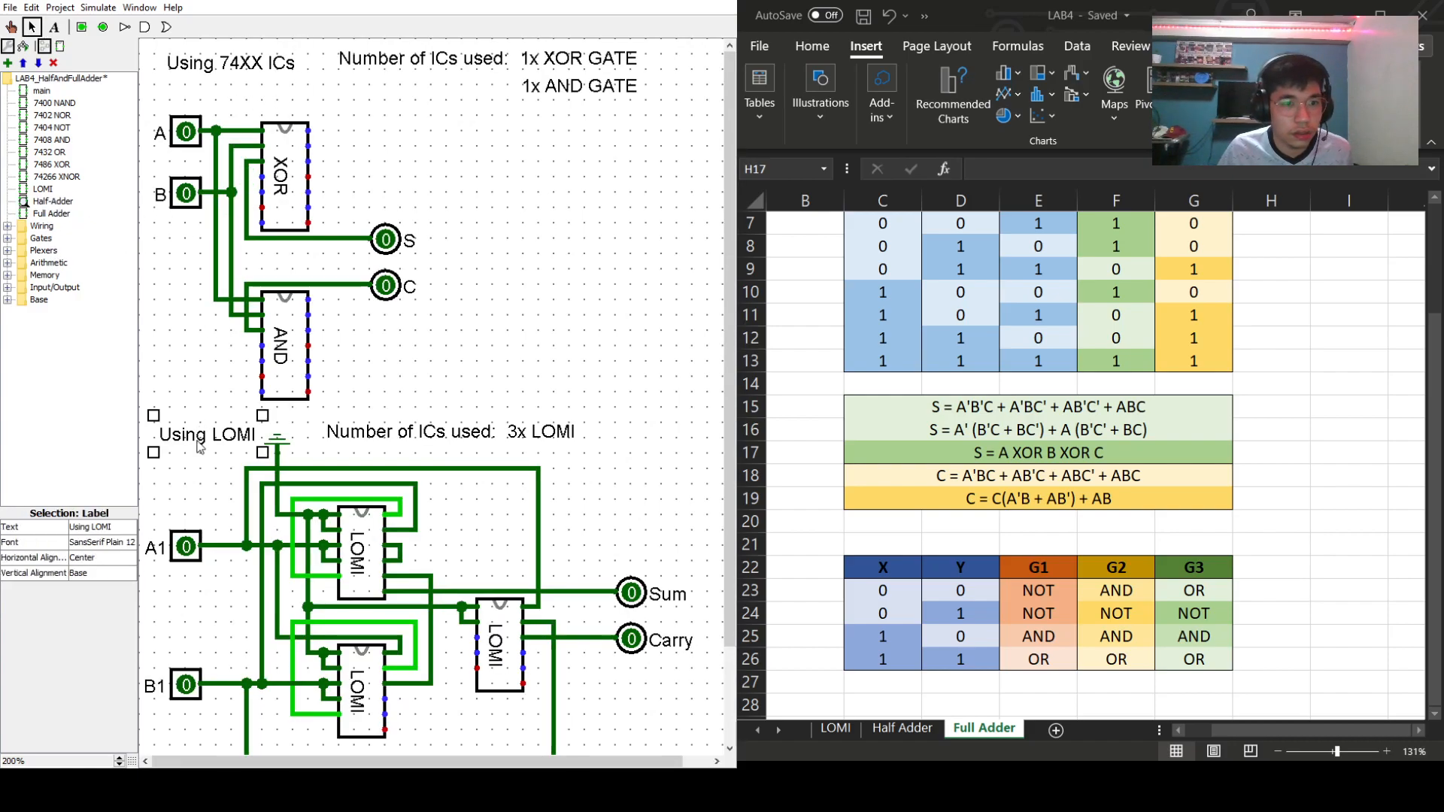
double_click(39, 215)
key("ctrl+v")
left_click_drag(198, 431, 210, 749)
left_click(305, 260)
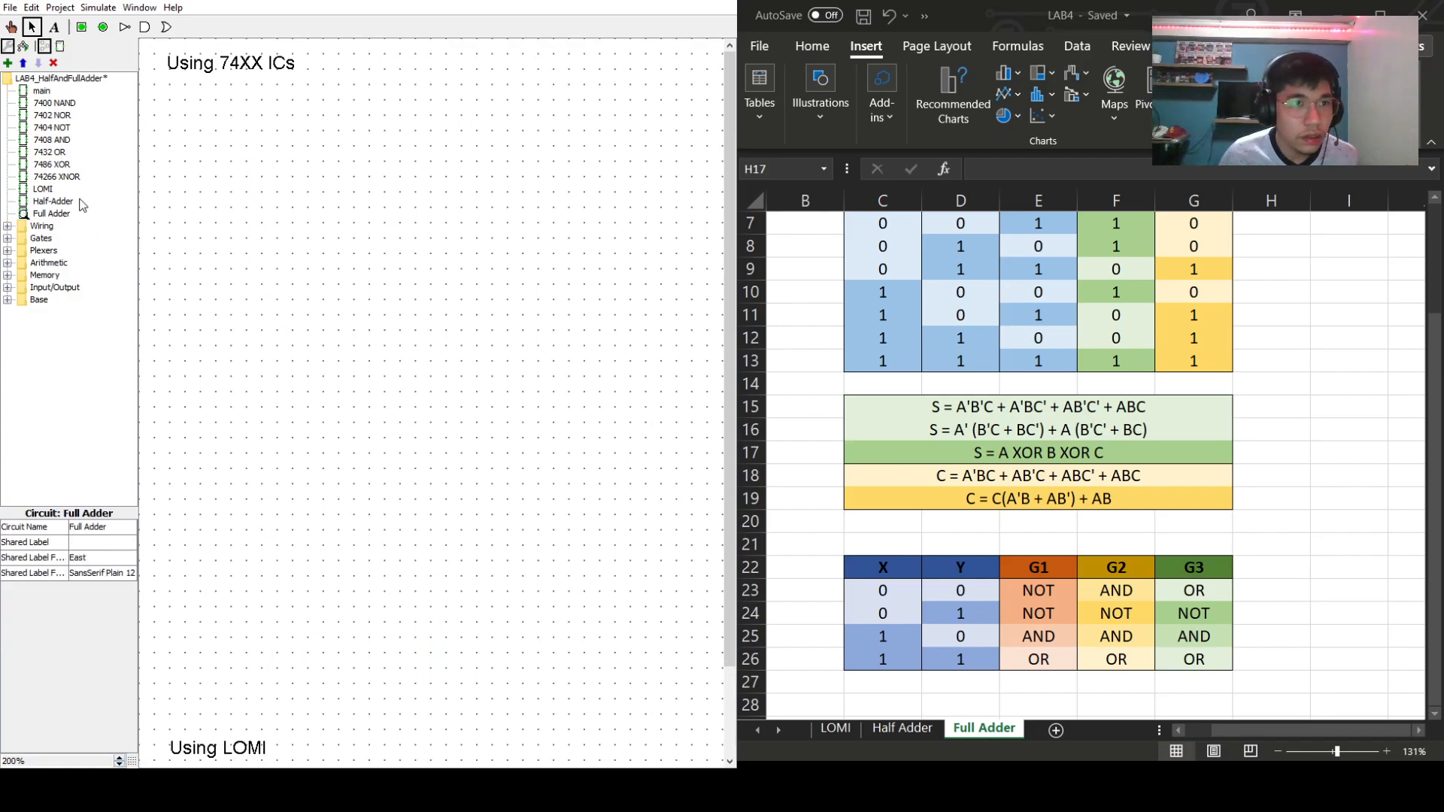
- Copy the "Number of ICs used:" label from the Half-Adder circuit into the Full Adder circuit beside "Using 74XX ICs"
double_click(47, 201)
left_click(441, 67)
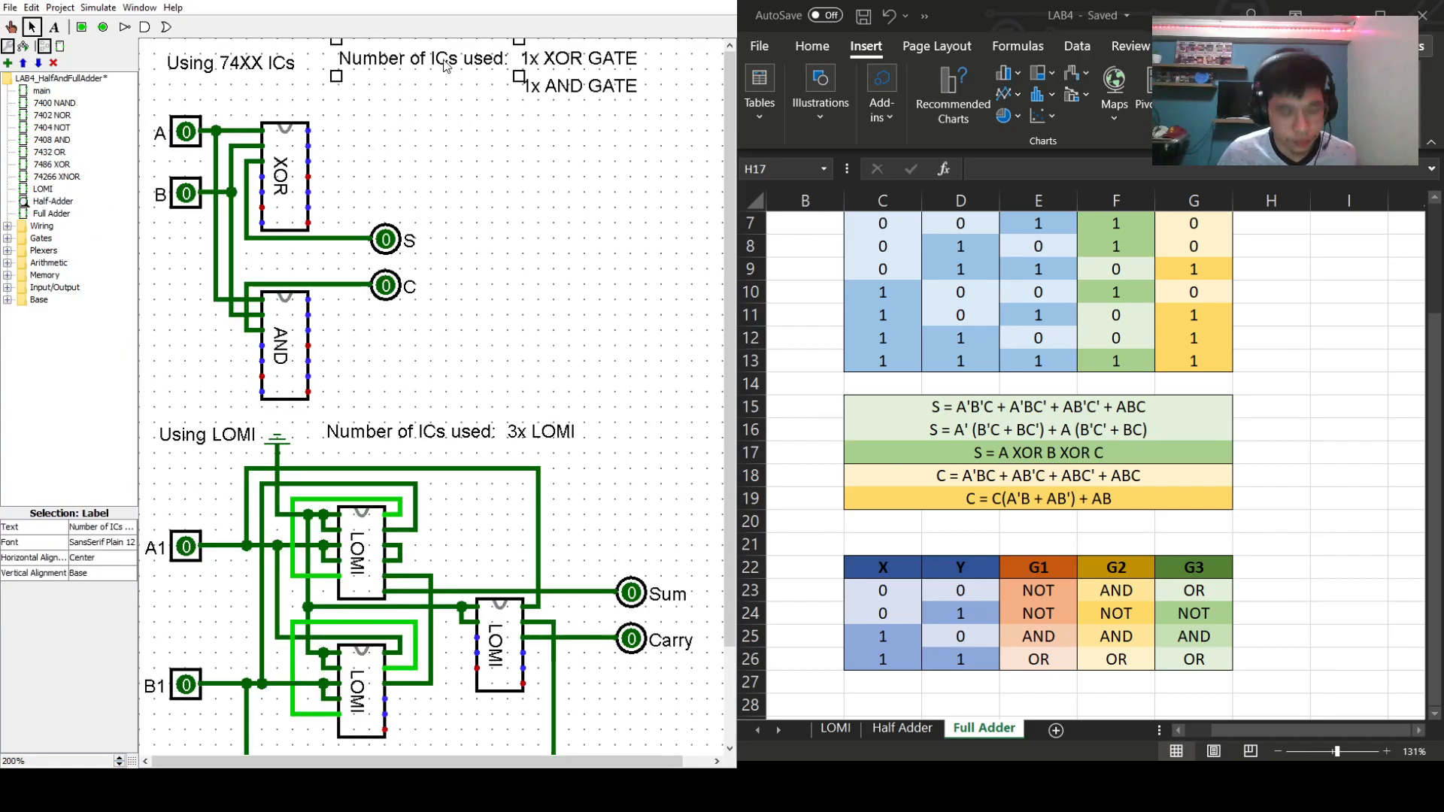
double_click(47, 214)
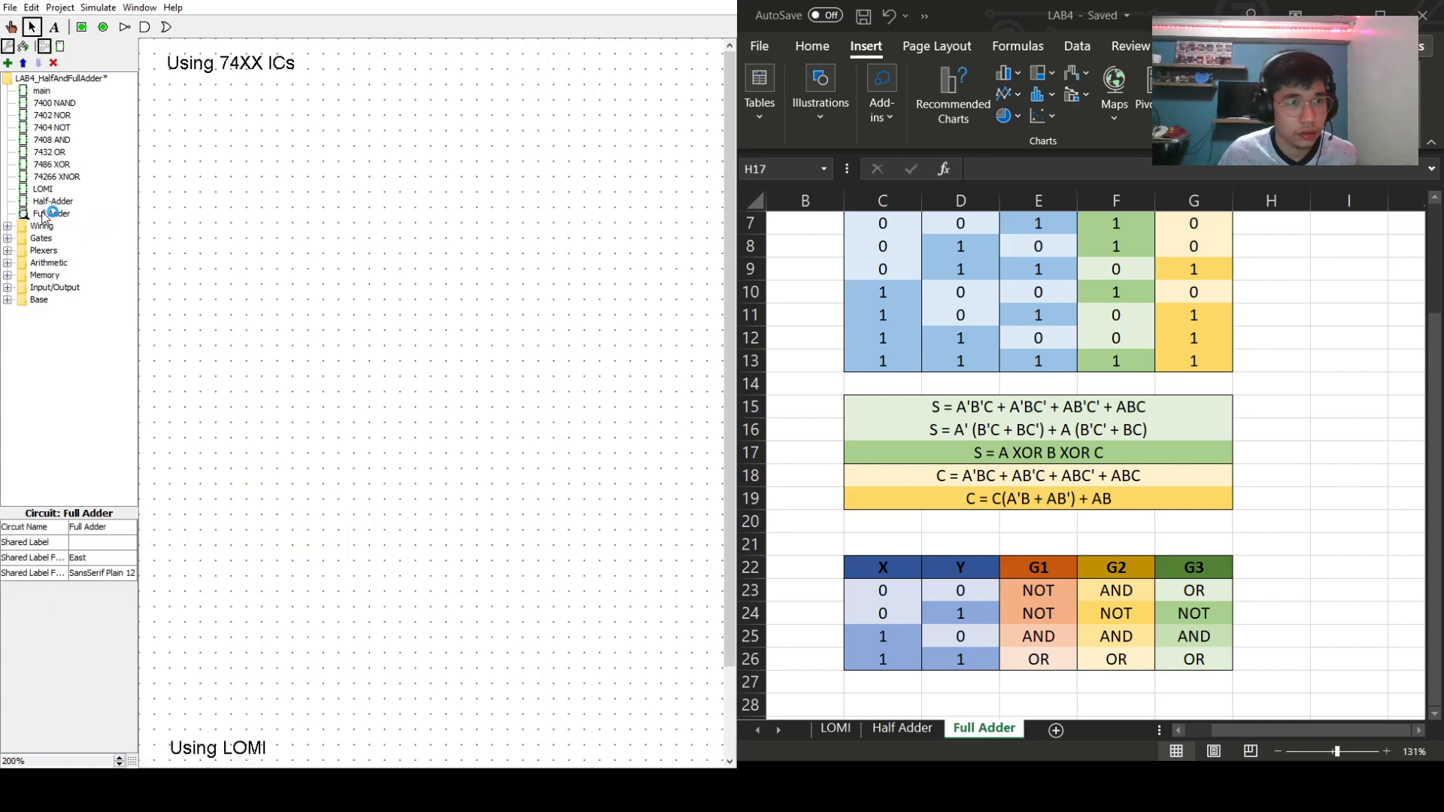
key("ctrl+v")
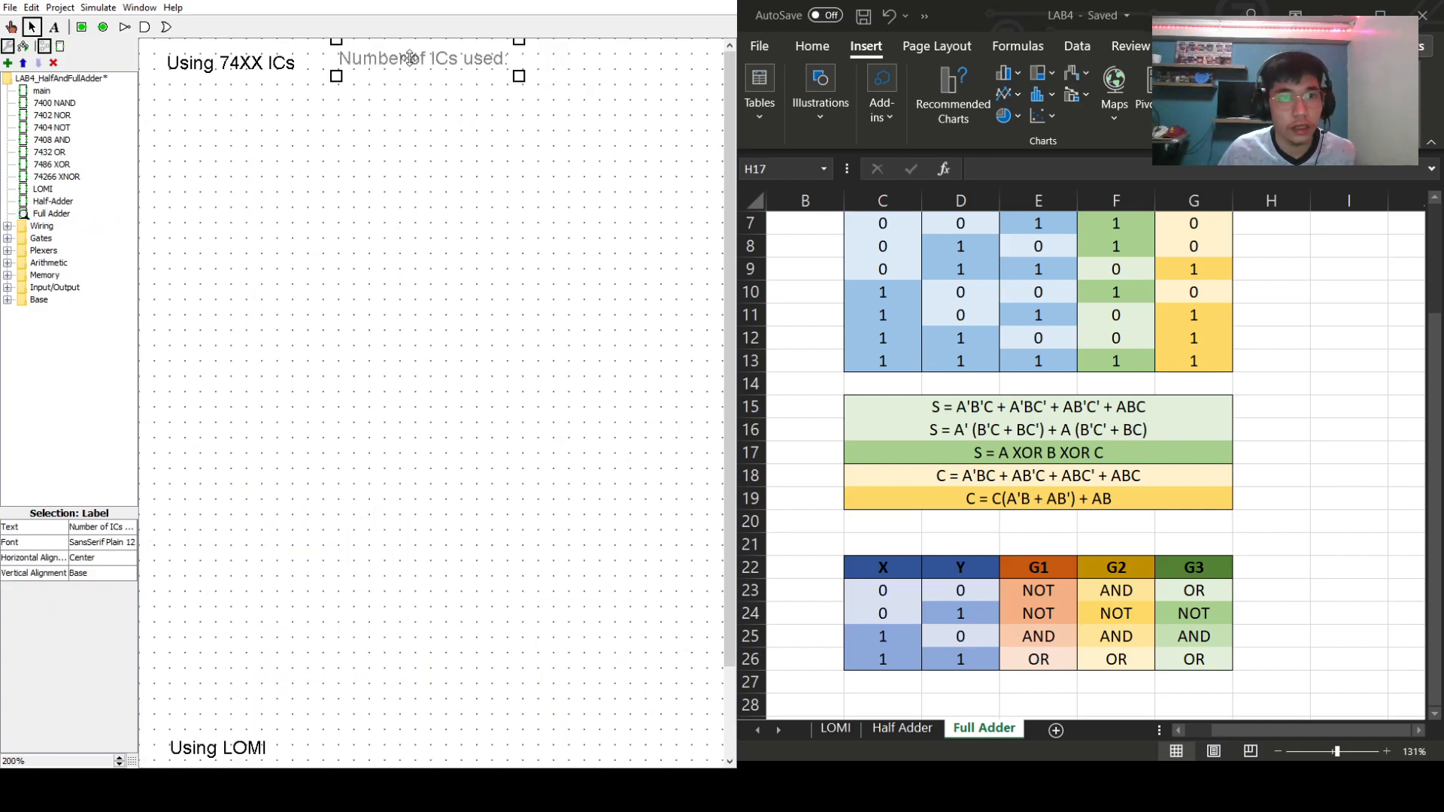
left_click(455, 217)
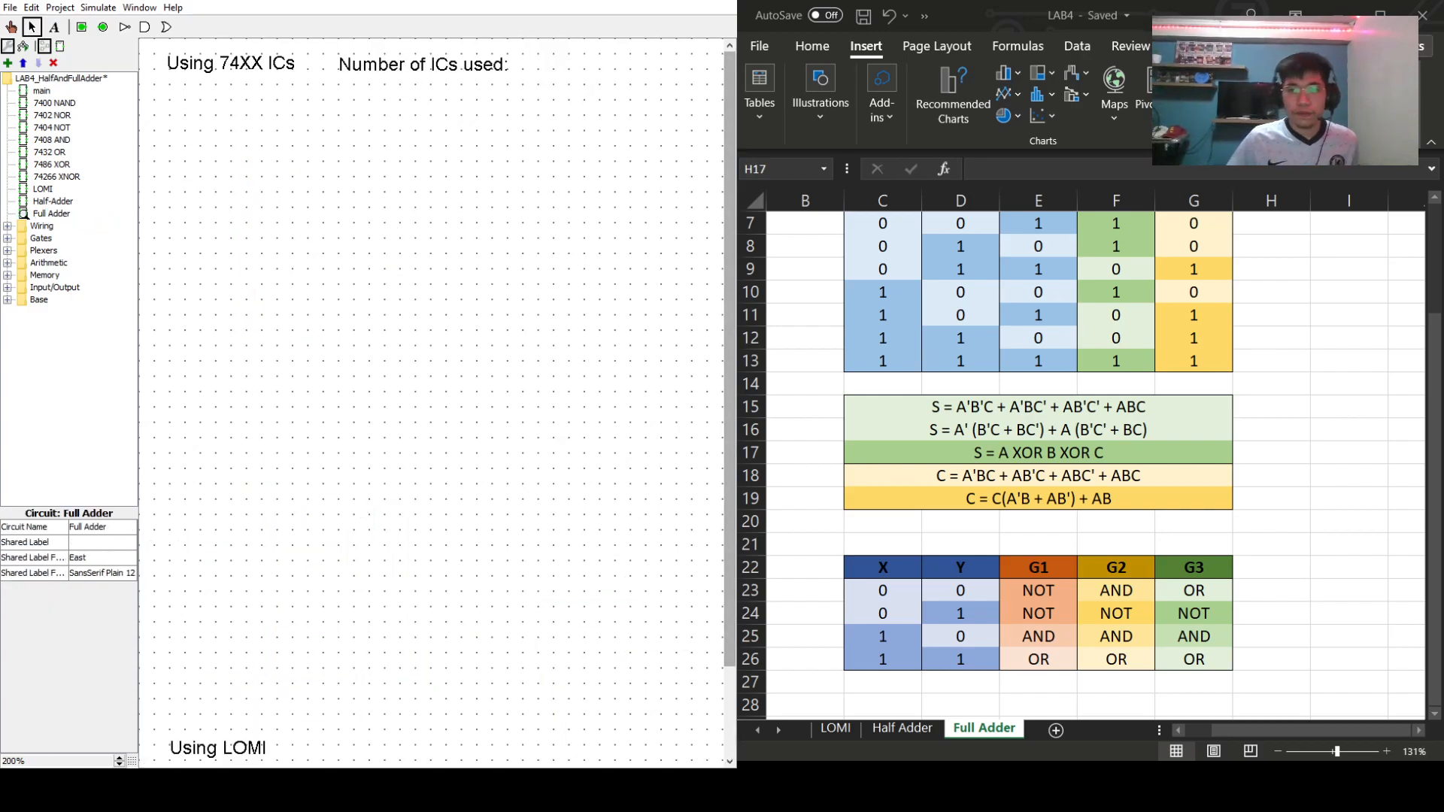
scroll(1038, 466, "up", 1)
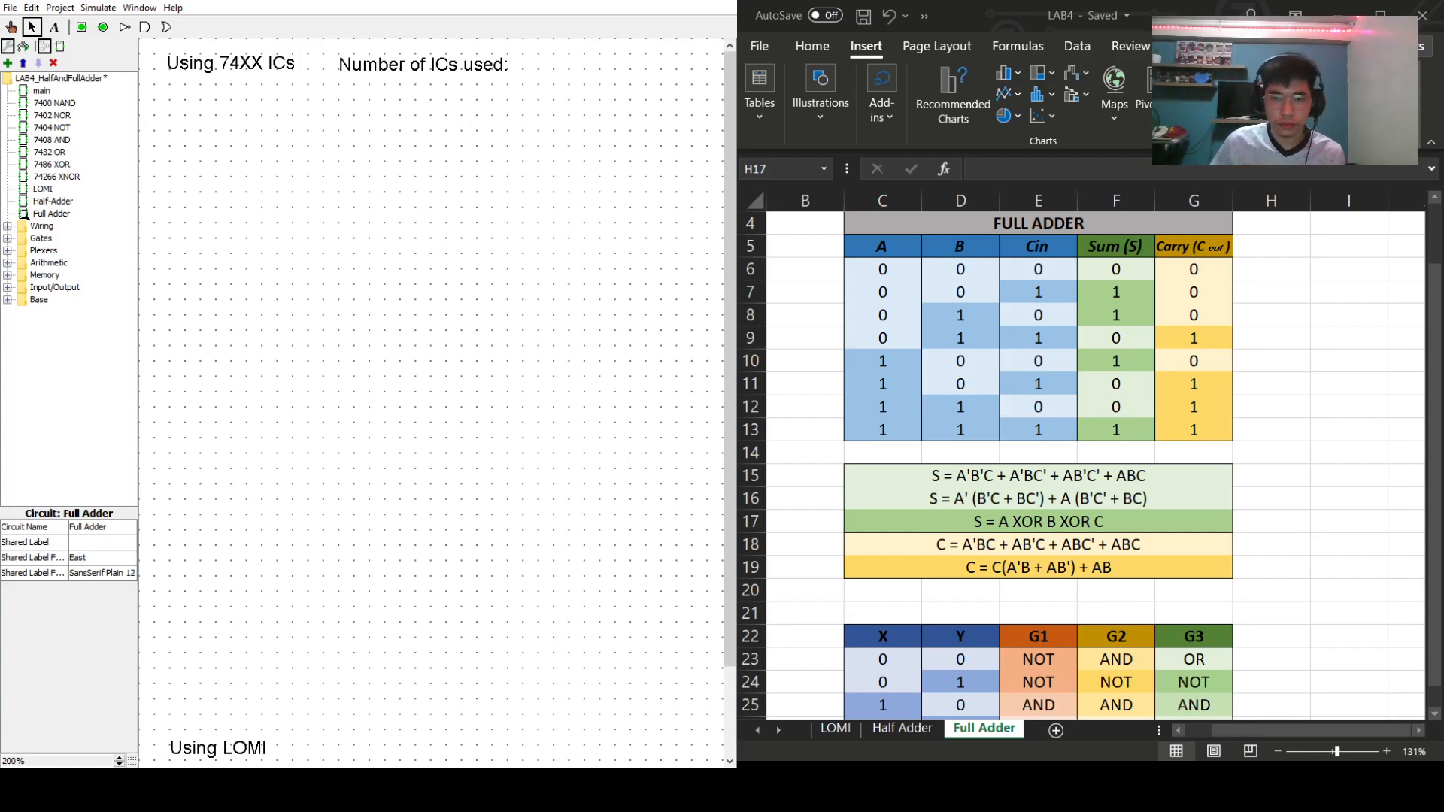
left_click(902, 728)
left_click(979, 729)
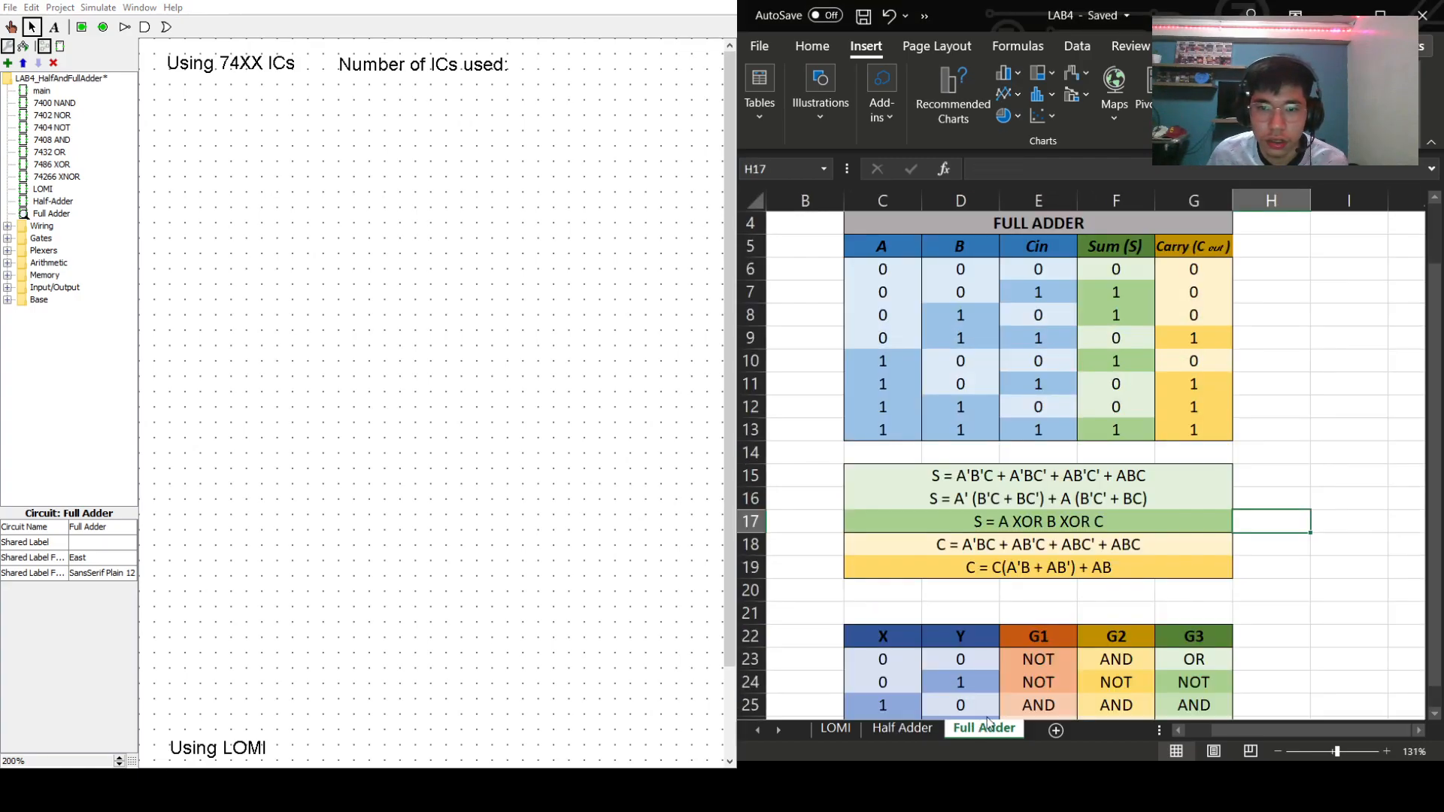
- Enter the simplified carry equation C = C(A XOR B) + AB in cell C20 of the Full Adder sheet
left_click(976, 589)
left_click_drag(912, 597, 1191, 589)
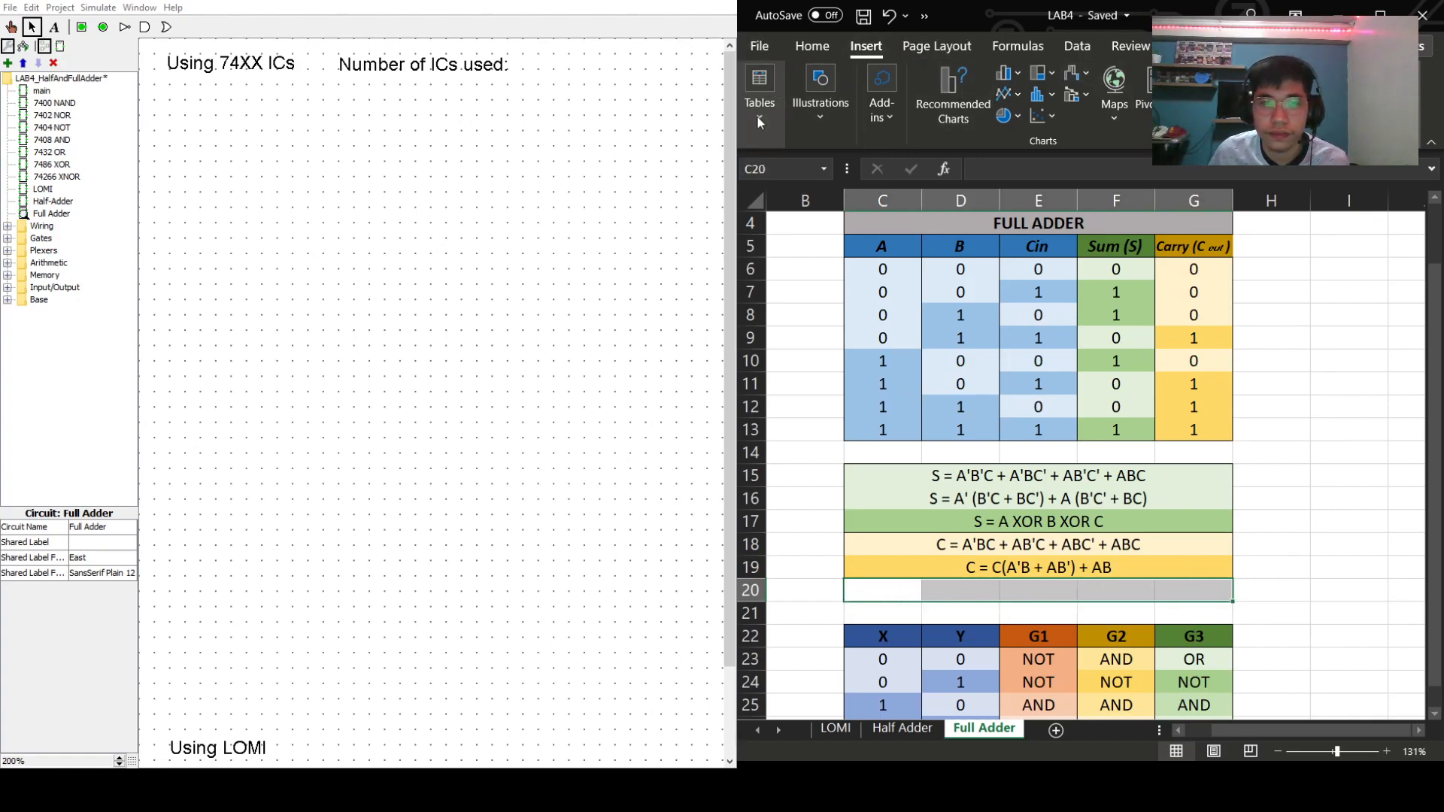
left_click(812, 46)
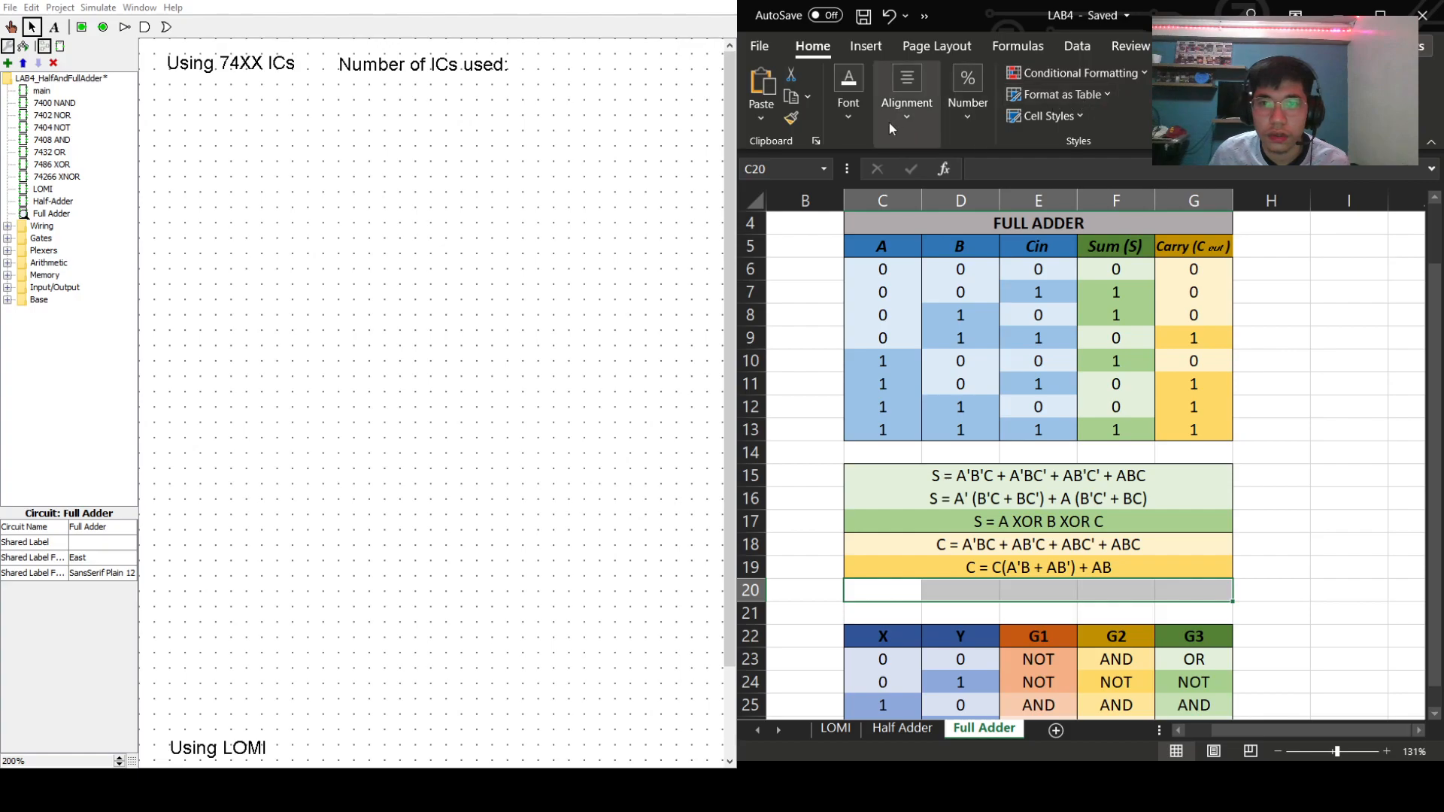
double_click(886, 593)
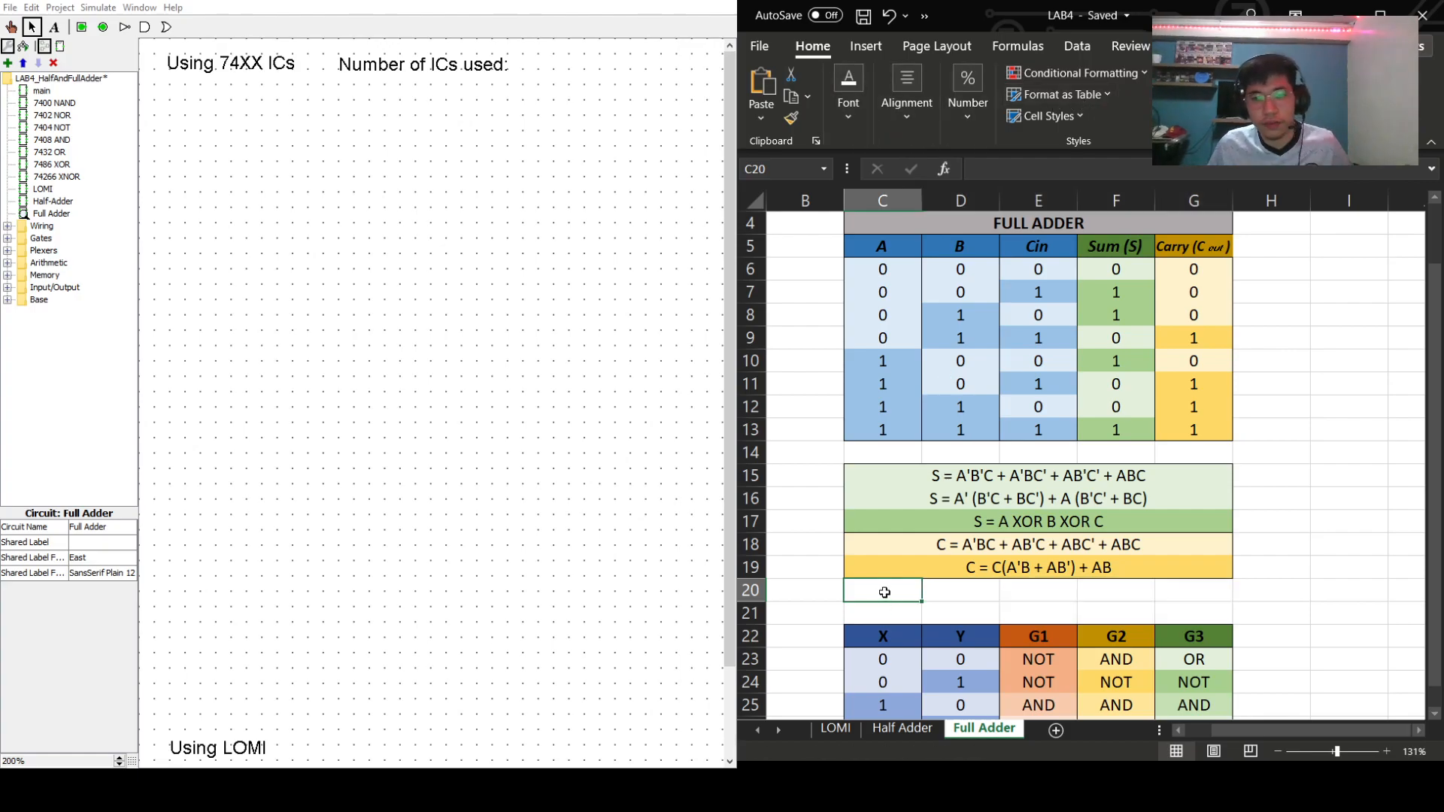
type("C")
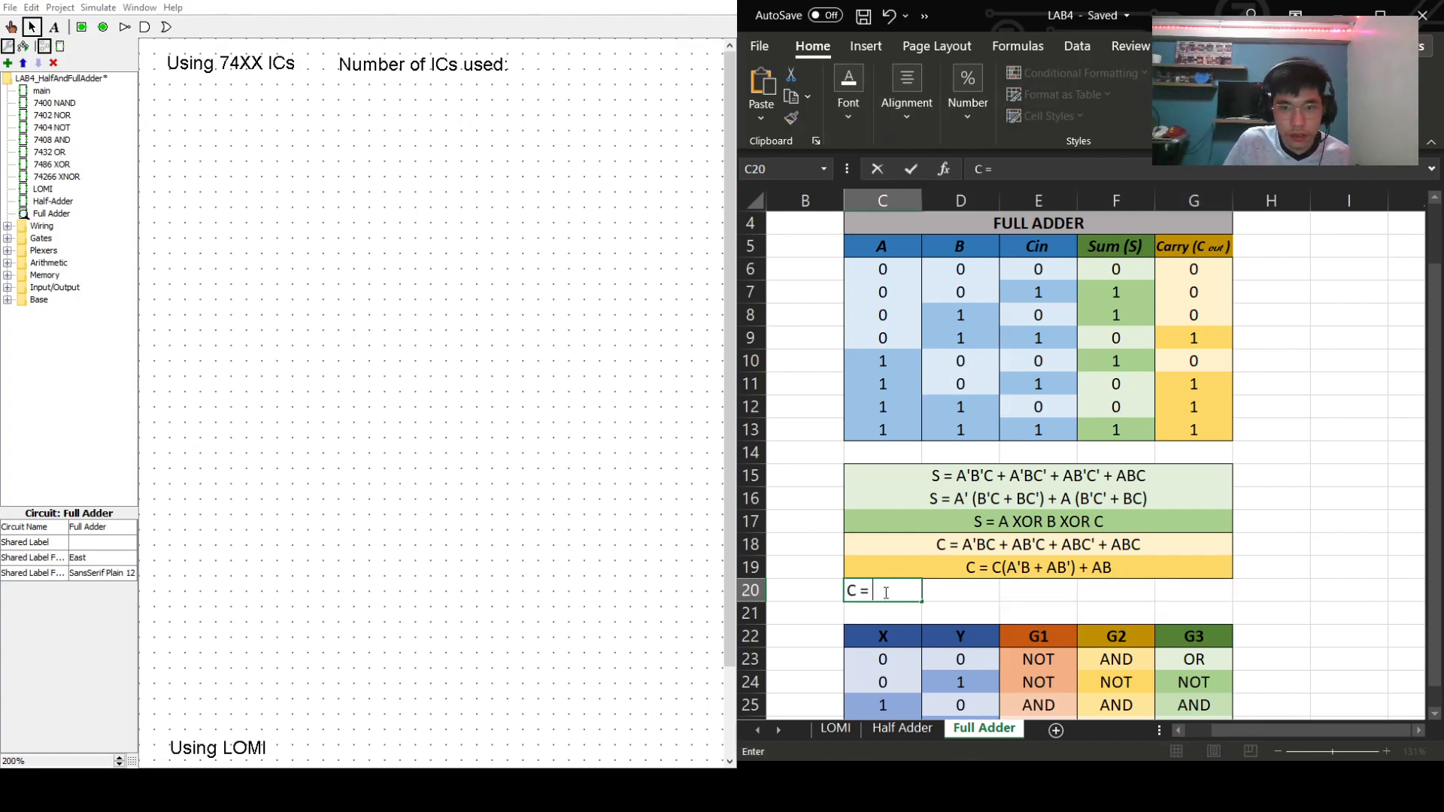
type(" = C")
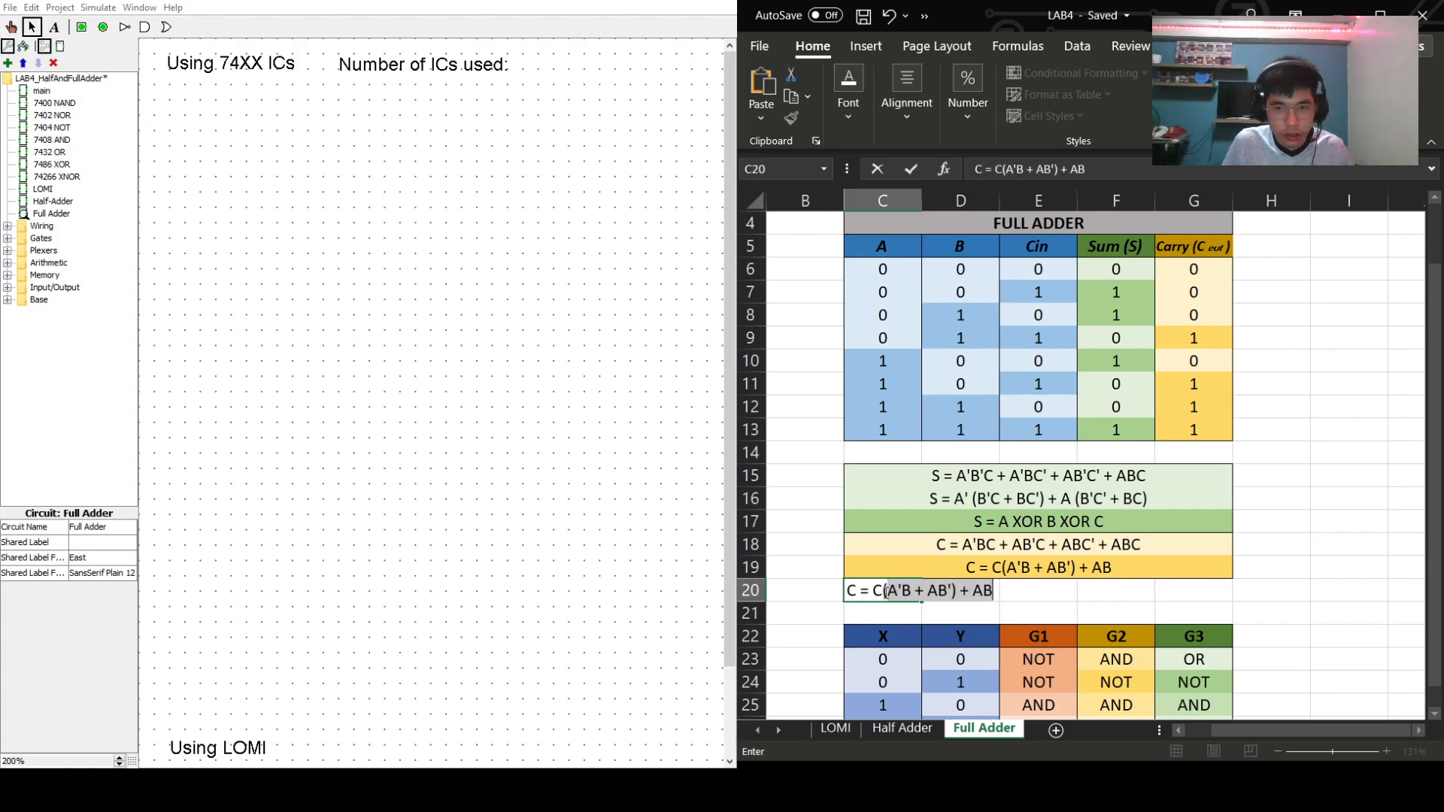
type("(A")
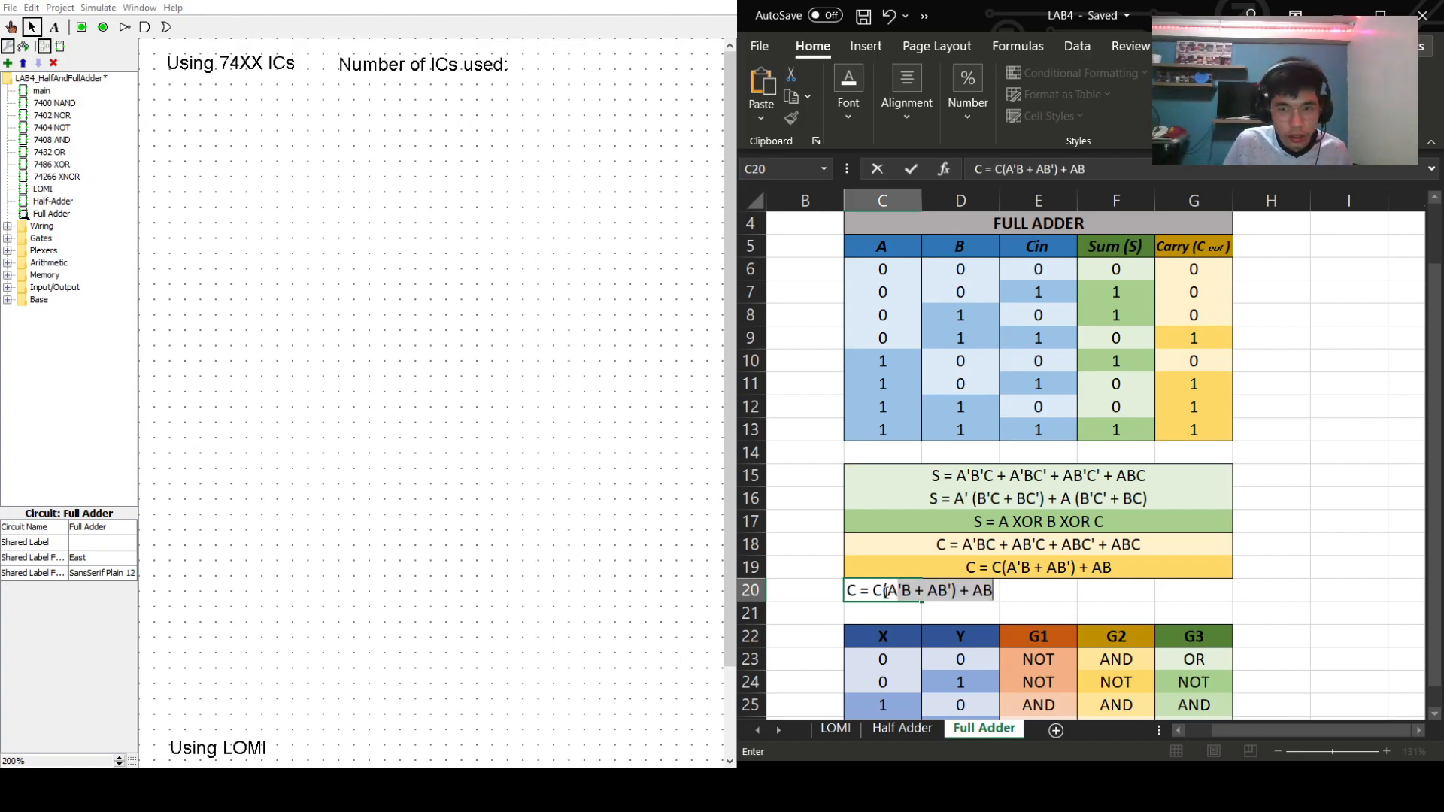
key("Delete")
type("XOR B")
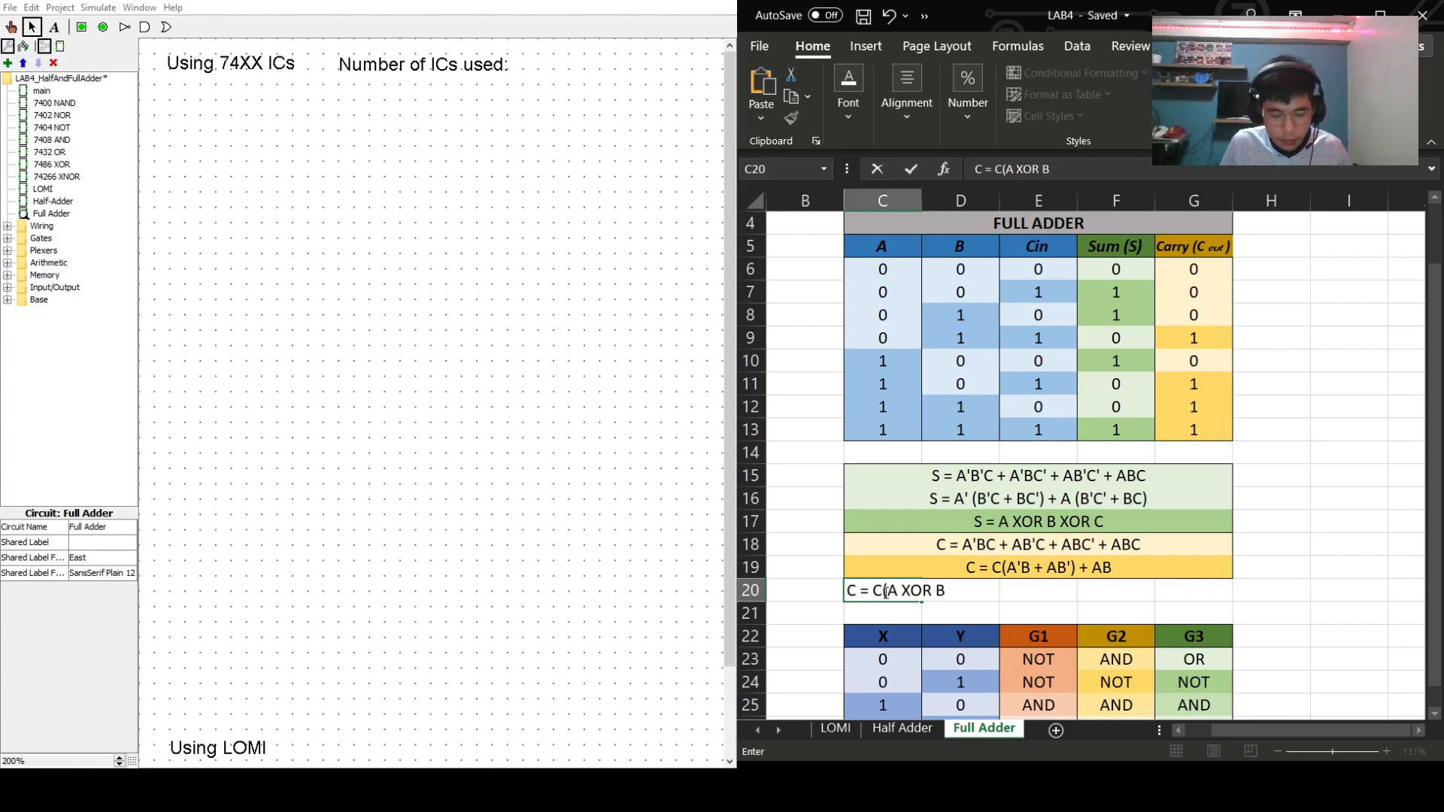
type(") + AB")
left_click(1356, 477)
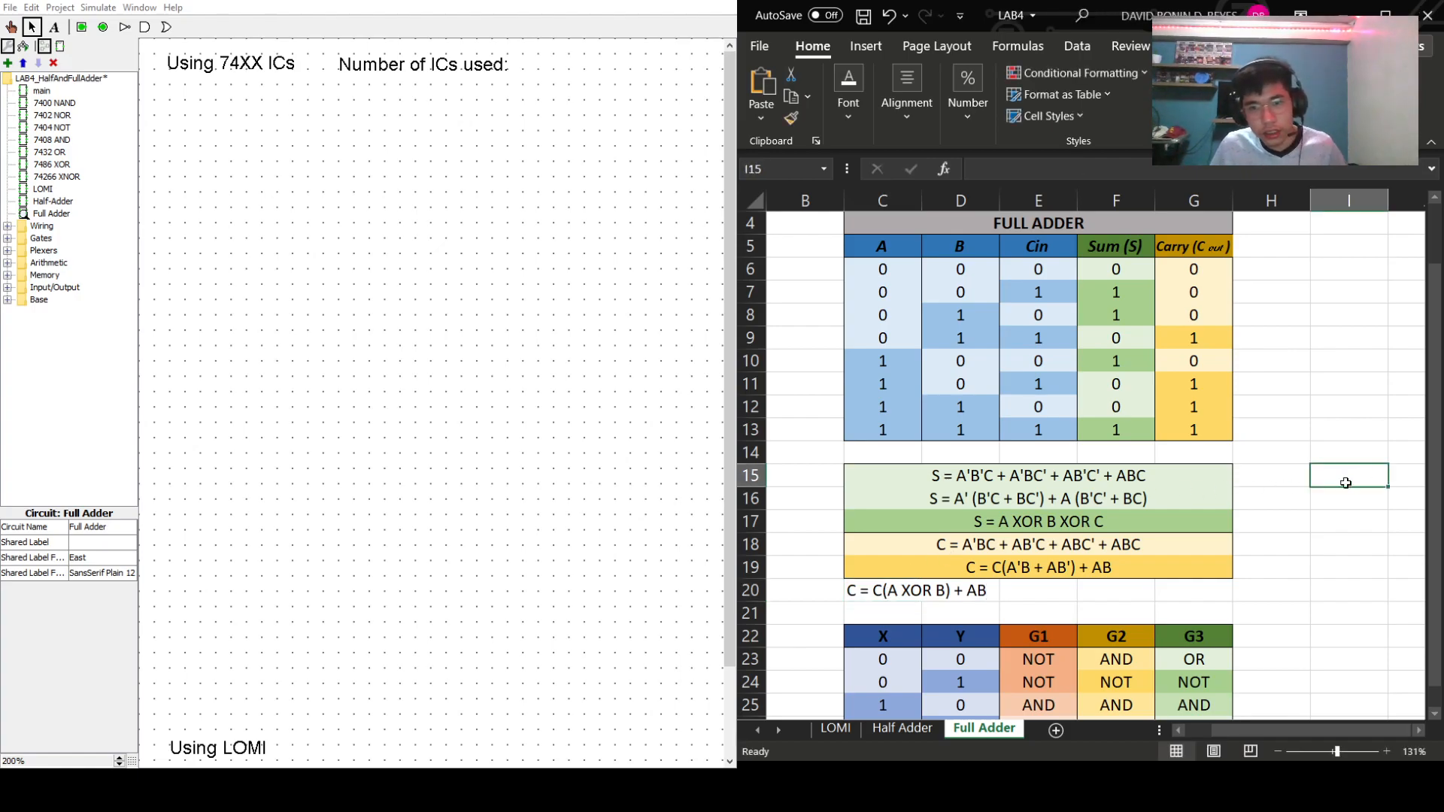
- Fill C20:G20 with the same gold as the carry equation above, and merge and center the range
left_click(875, 598)
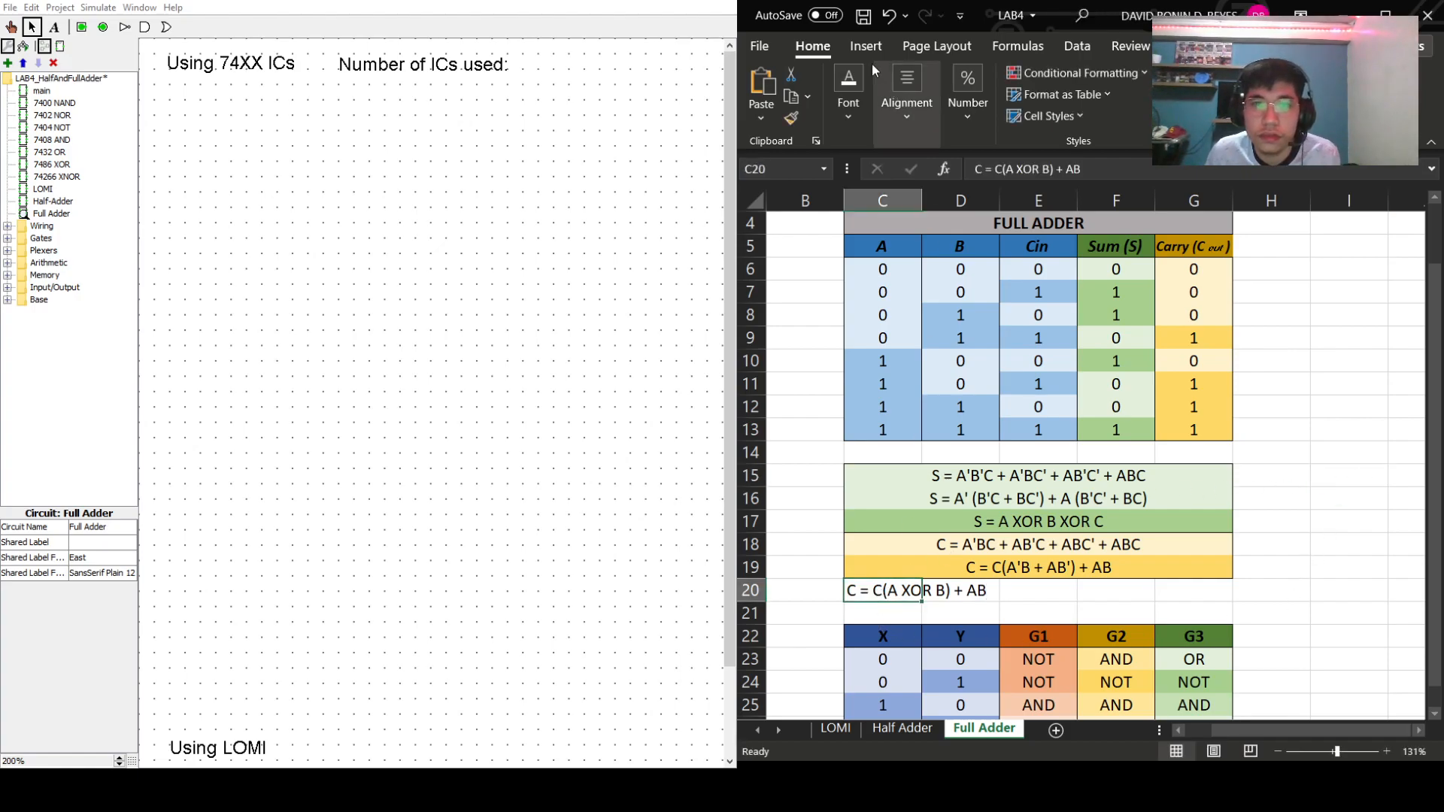
left_click(1386, 13)
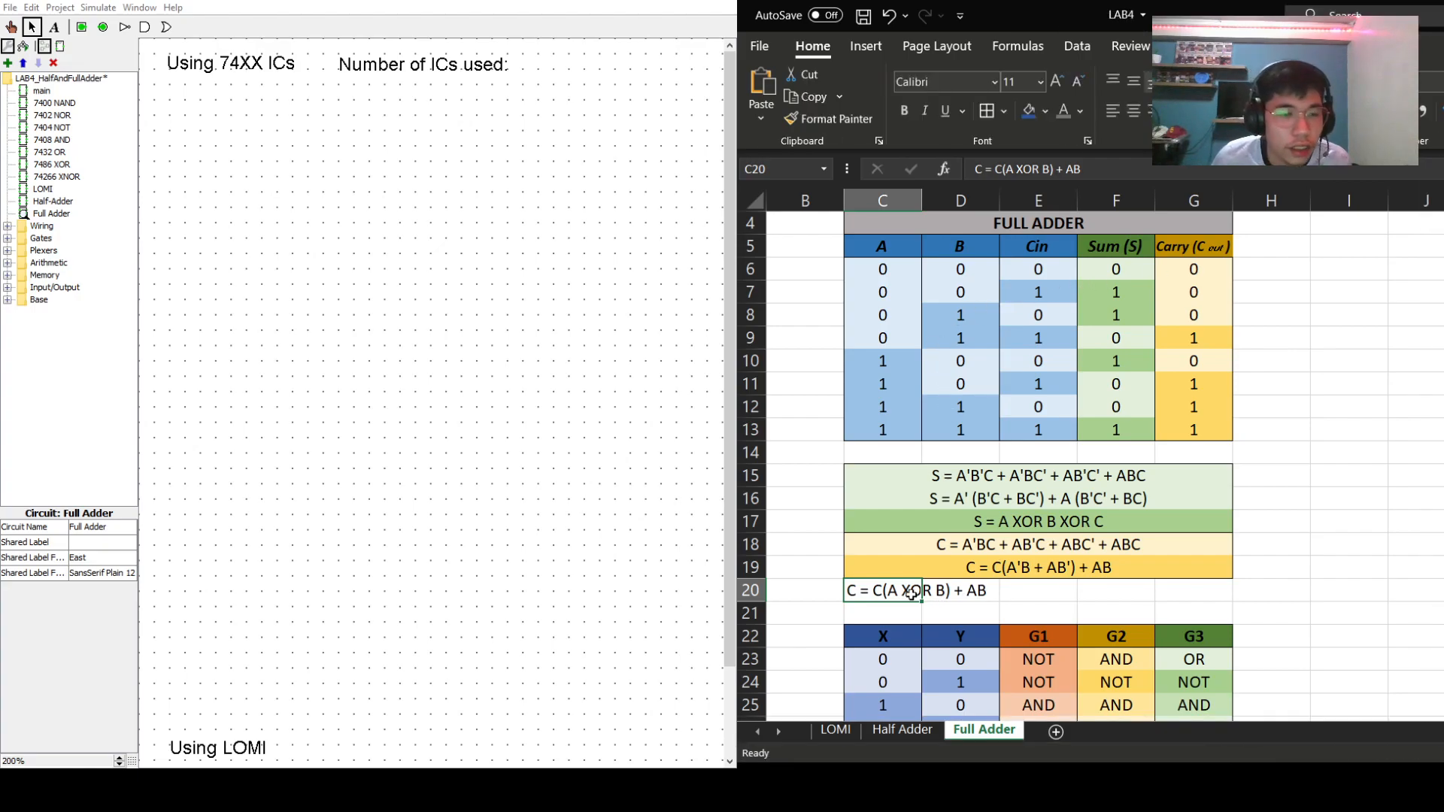
key("alt+Tab")
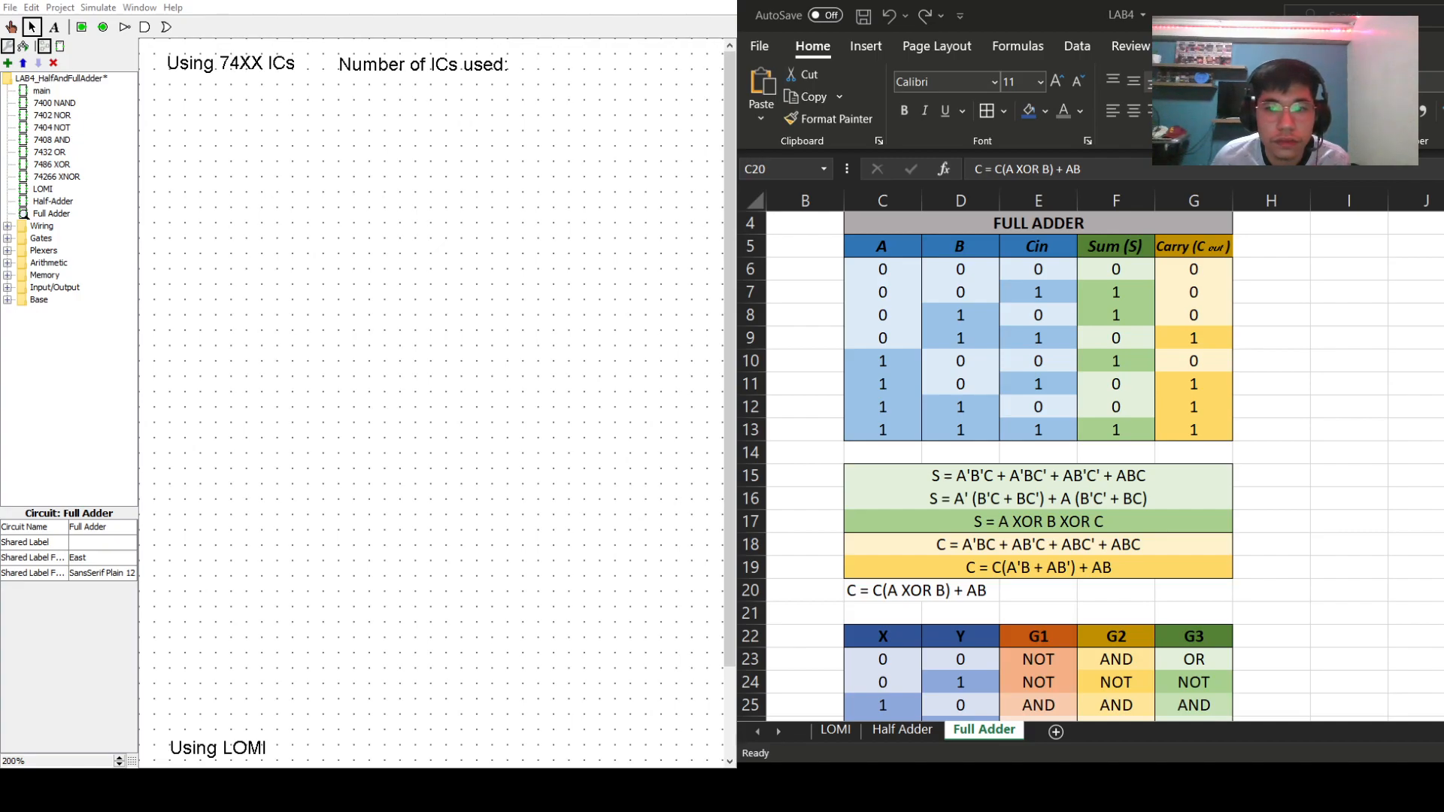
left_click(906, 592)
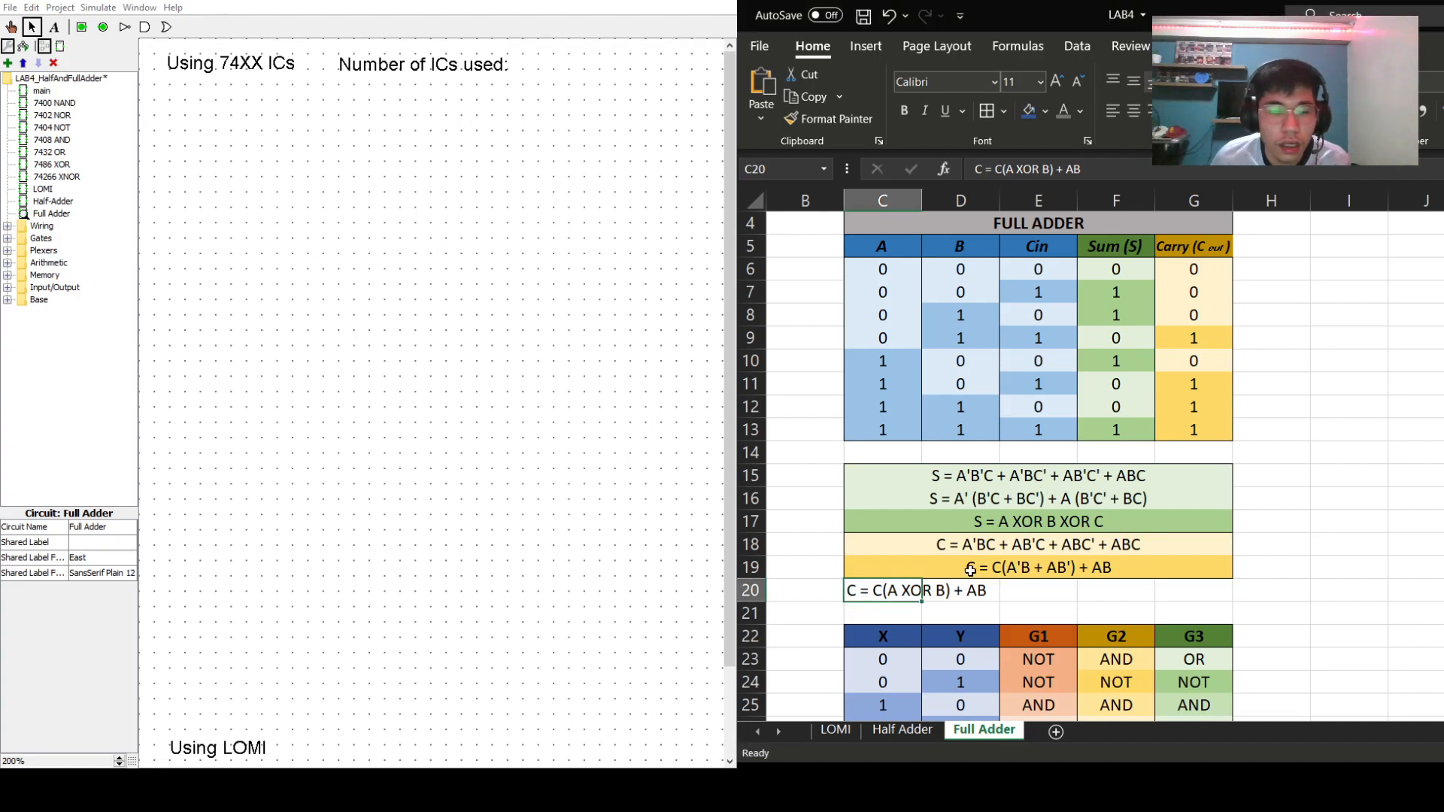
left_click_drag(906, 591, 1201, 591)
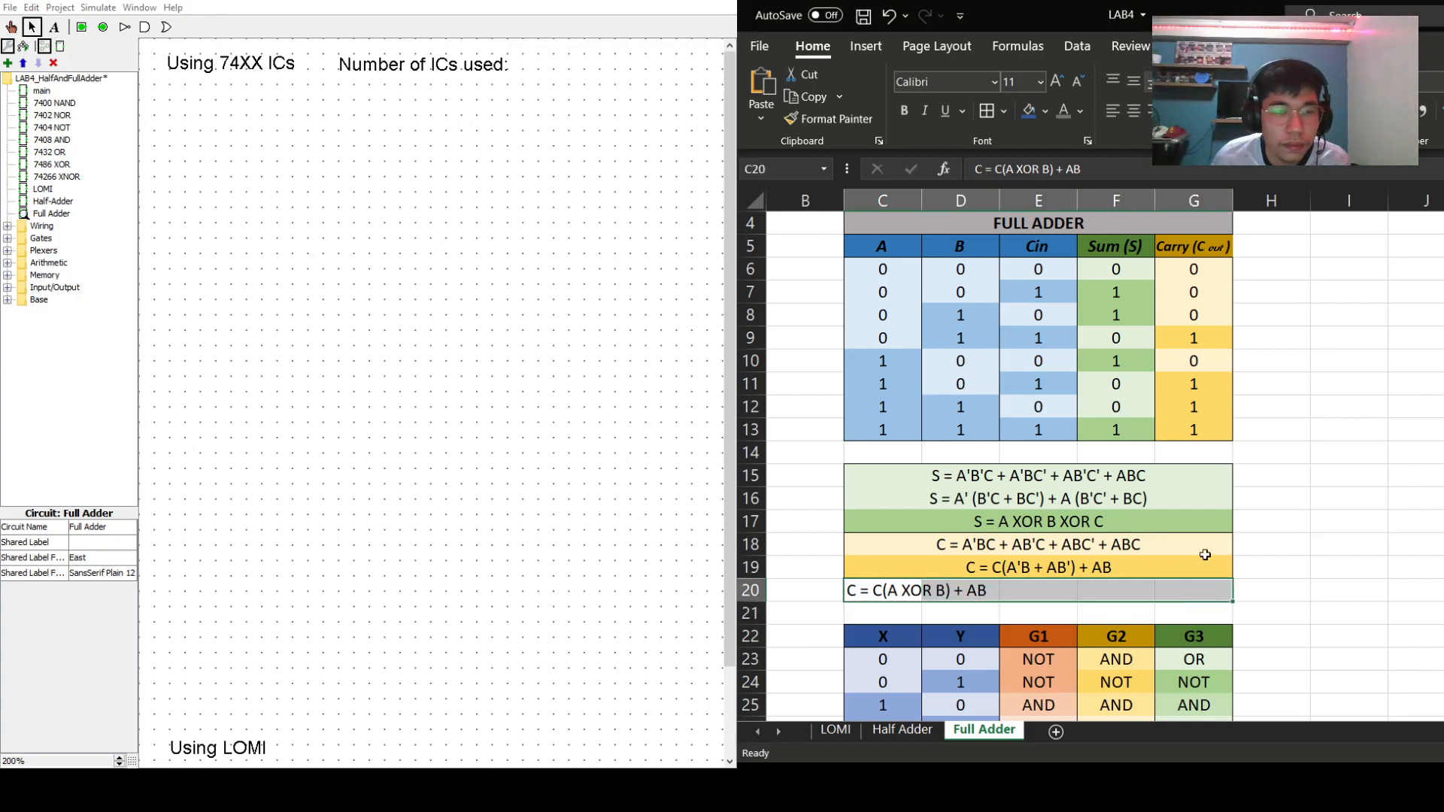
left_click(1030, 112)
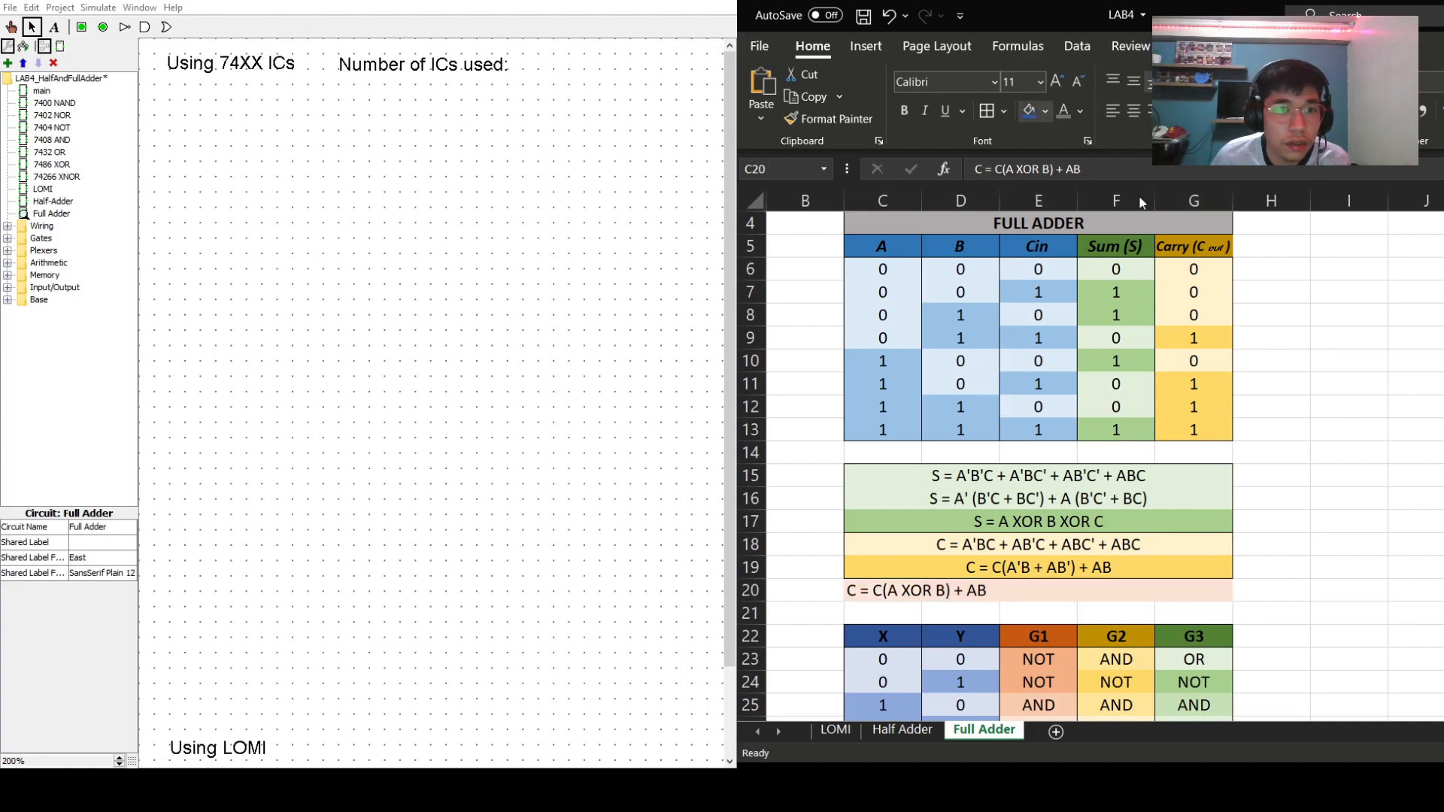
left_click(900, 569)
left_click_drag(873, 596, 1184, 585)
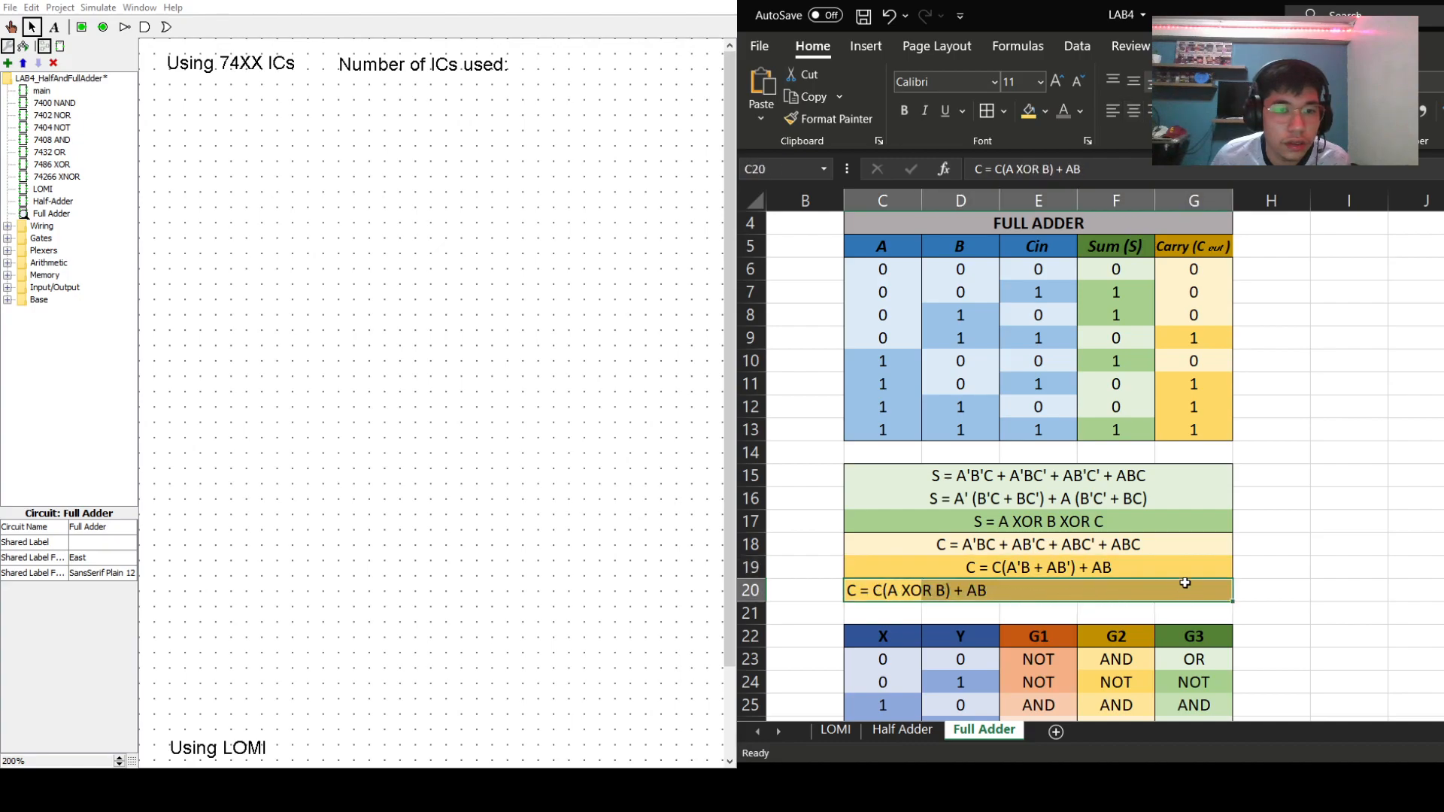
left_click(1264, 112)
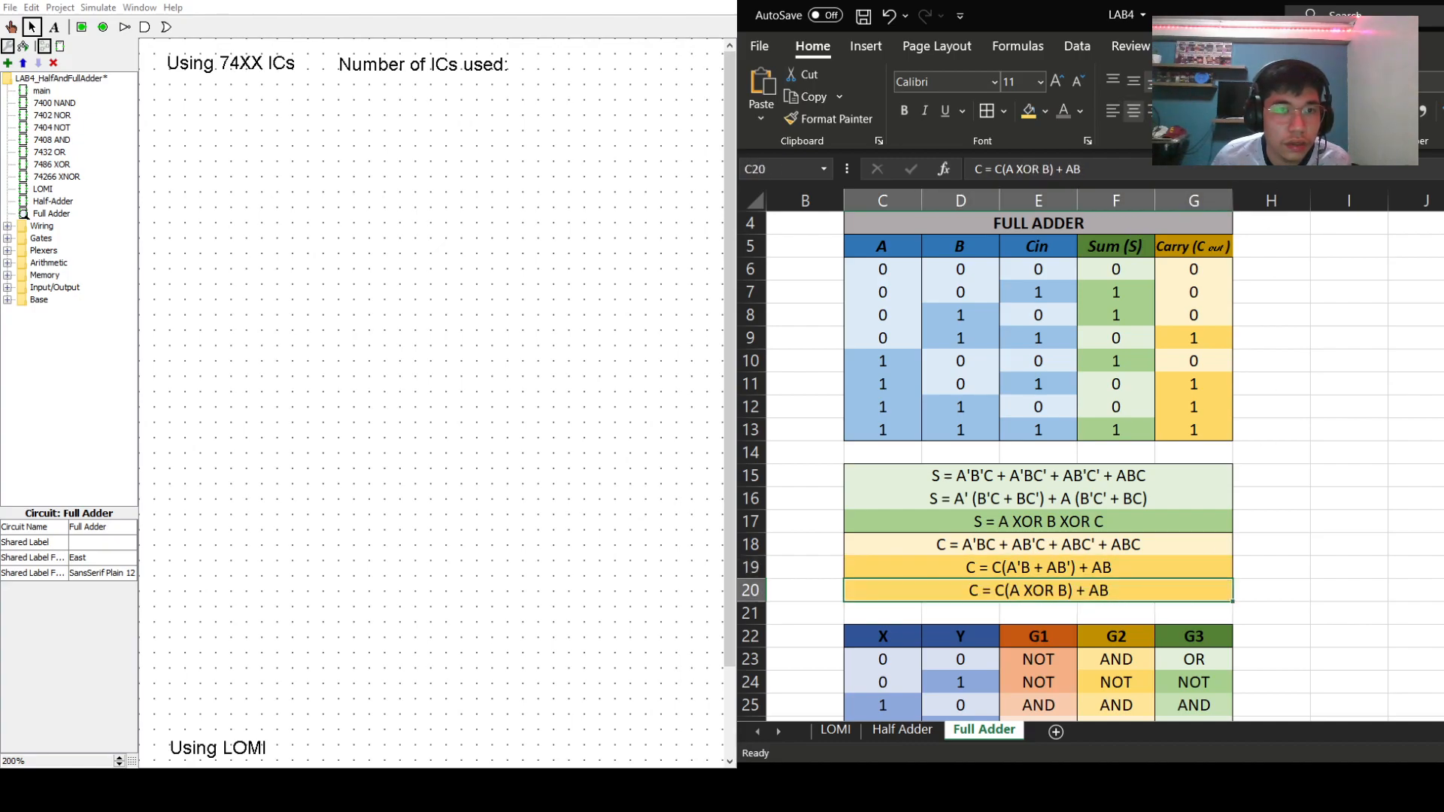
- Snap the spreadsheet window back beside the circuit editor and select the S = A XOR B XOR C equation
left_click(1318, 589)
left_click(1057, 585)
left_click(1078, 566)
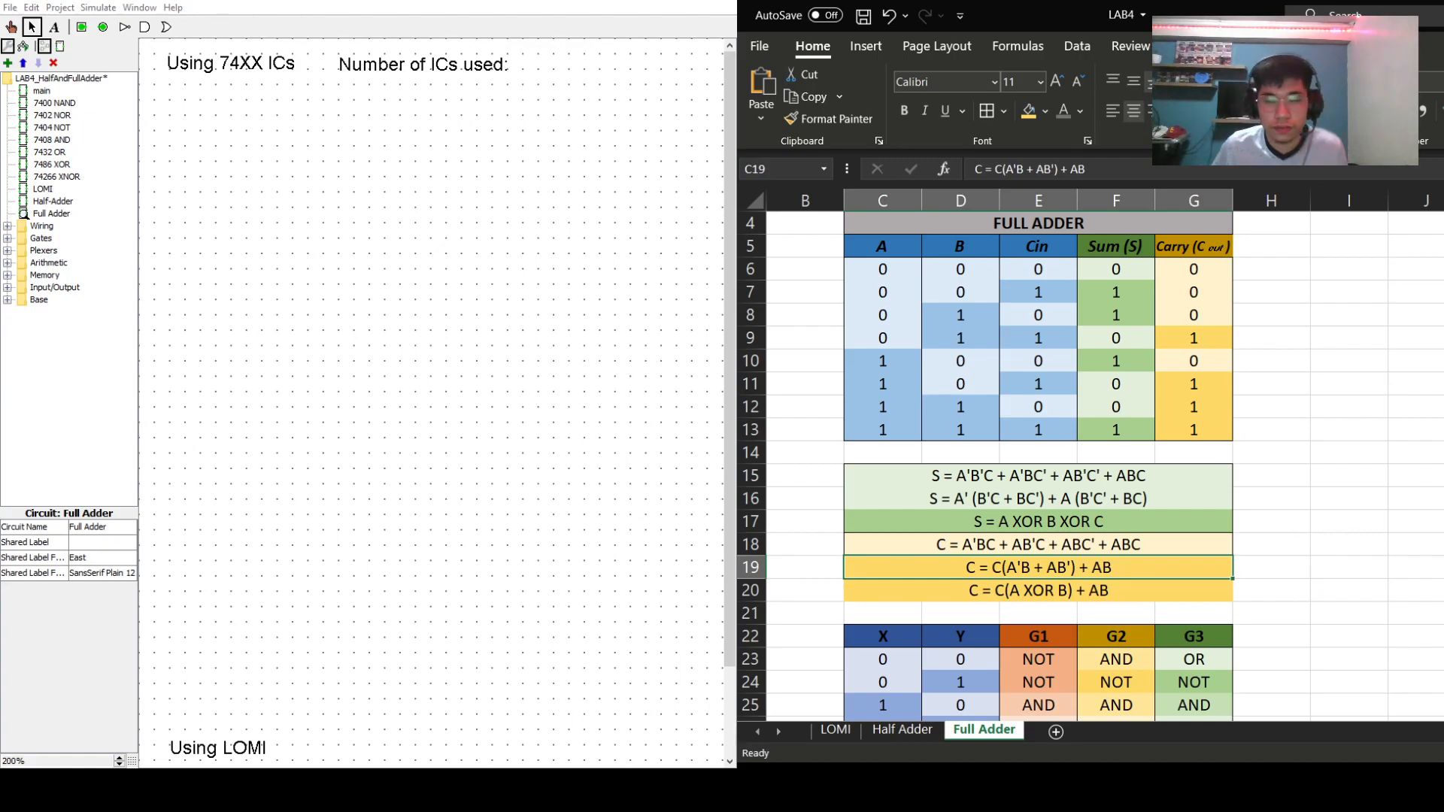
key("super+Right")
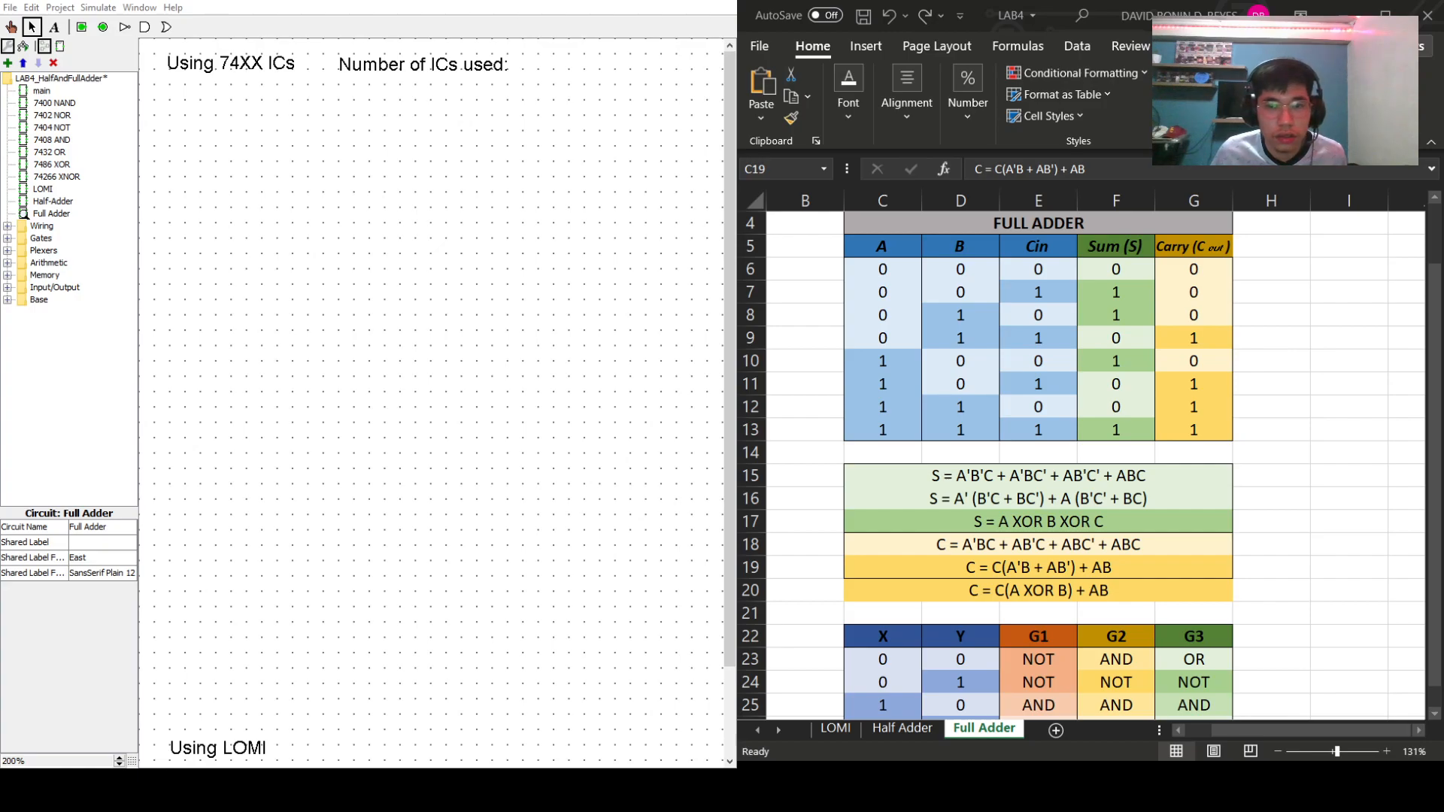
key("alt+Tab")
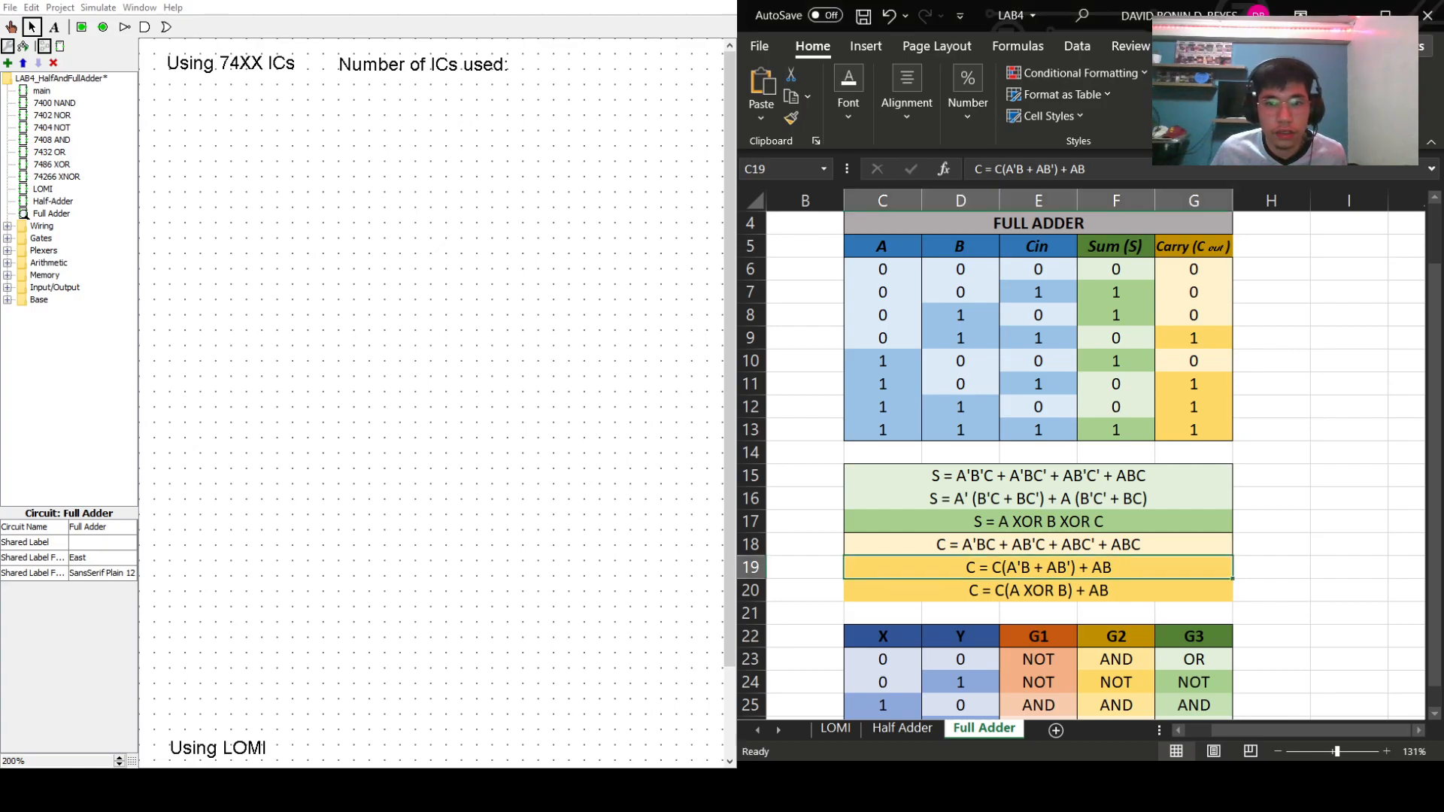
left_click(1251, 603)
left_click(1200, 594)
left_click(1120, 567)
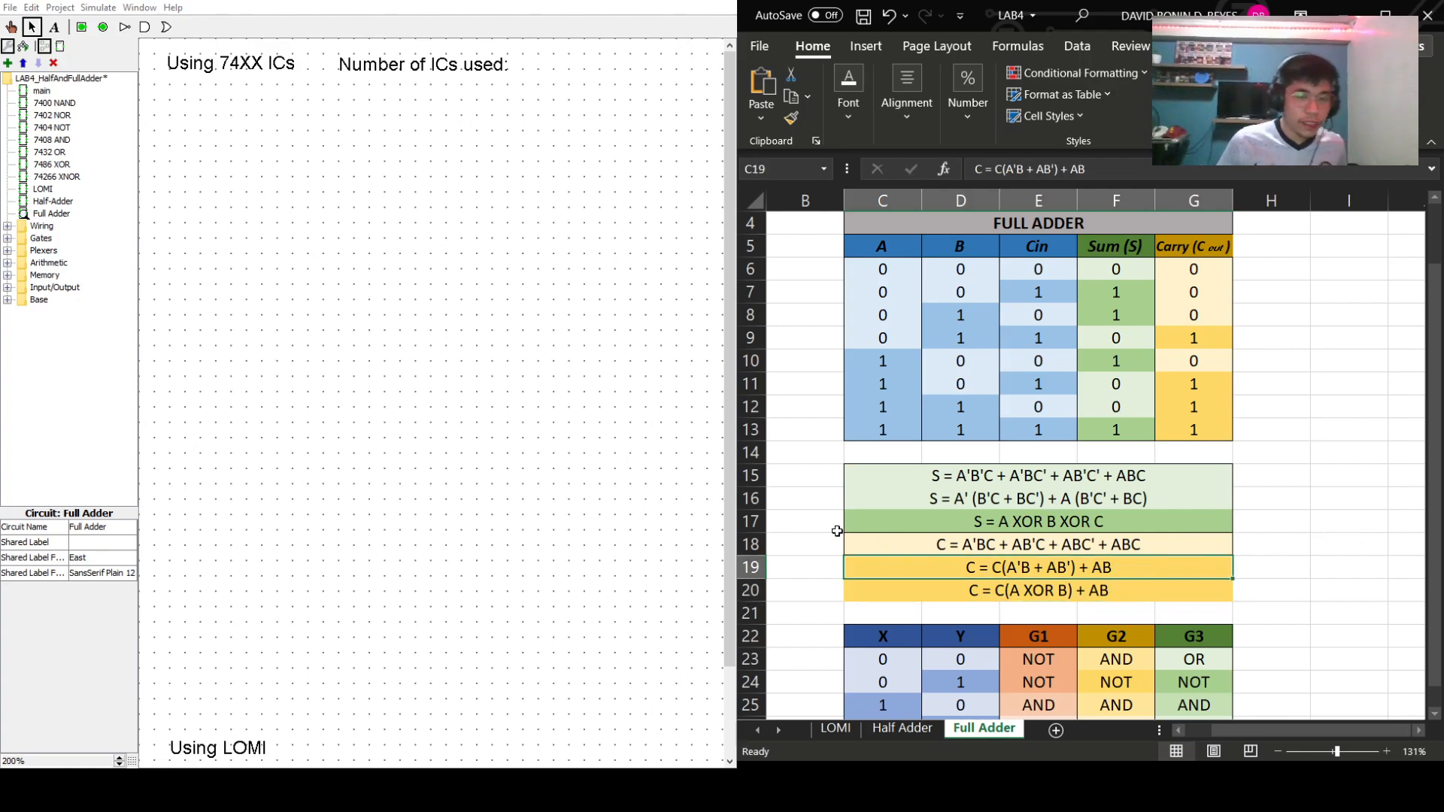
left_click(948, 516)
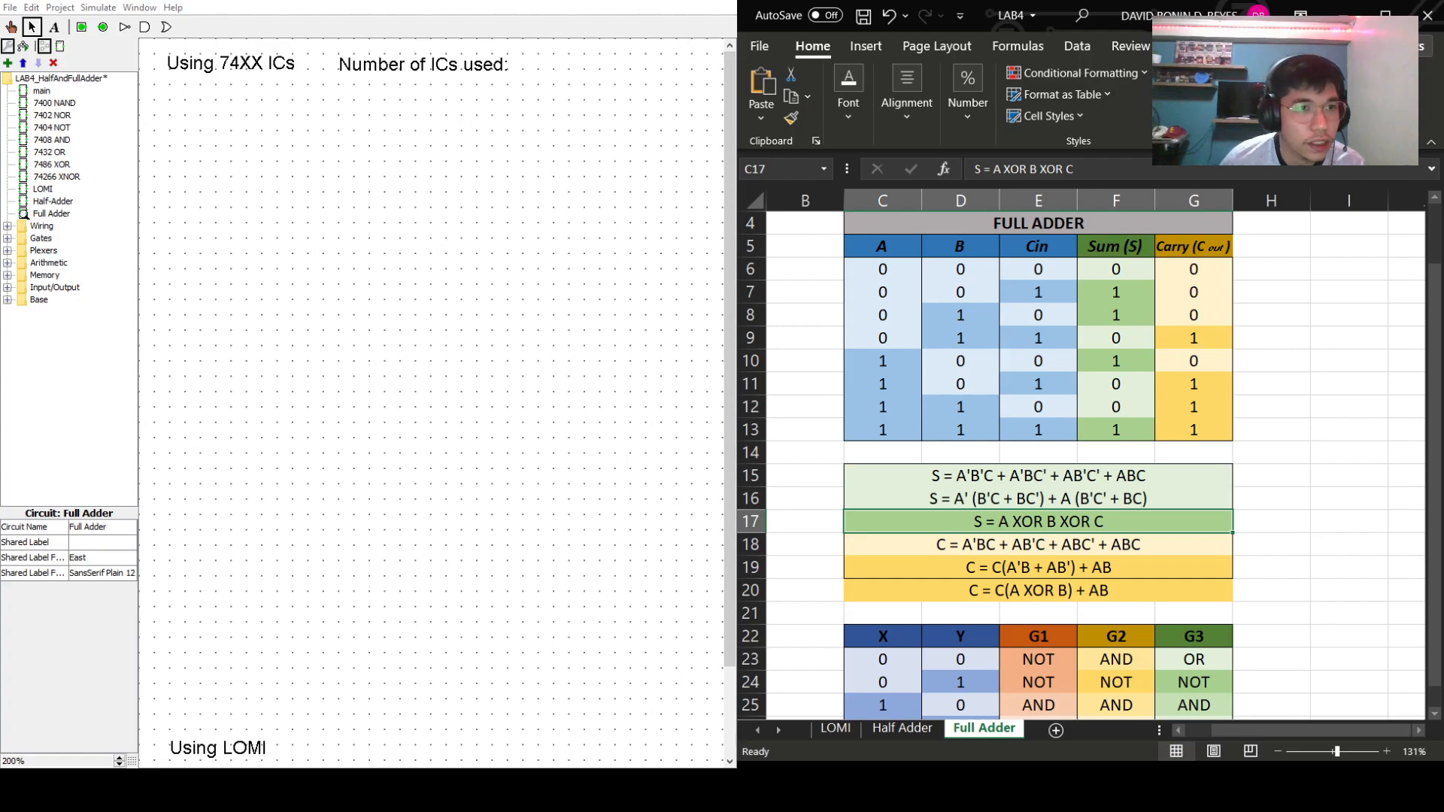
- Place an input pin below the "Using 74XX ICs" heading in the Full Adder circuit and label it A
left_click(82, 28)
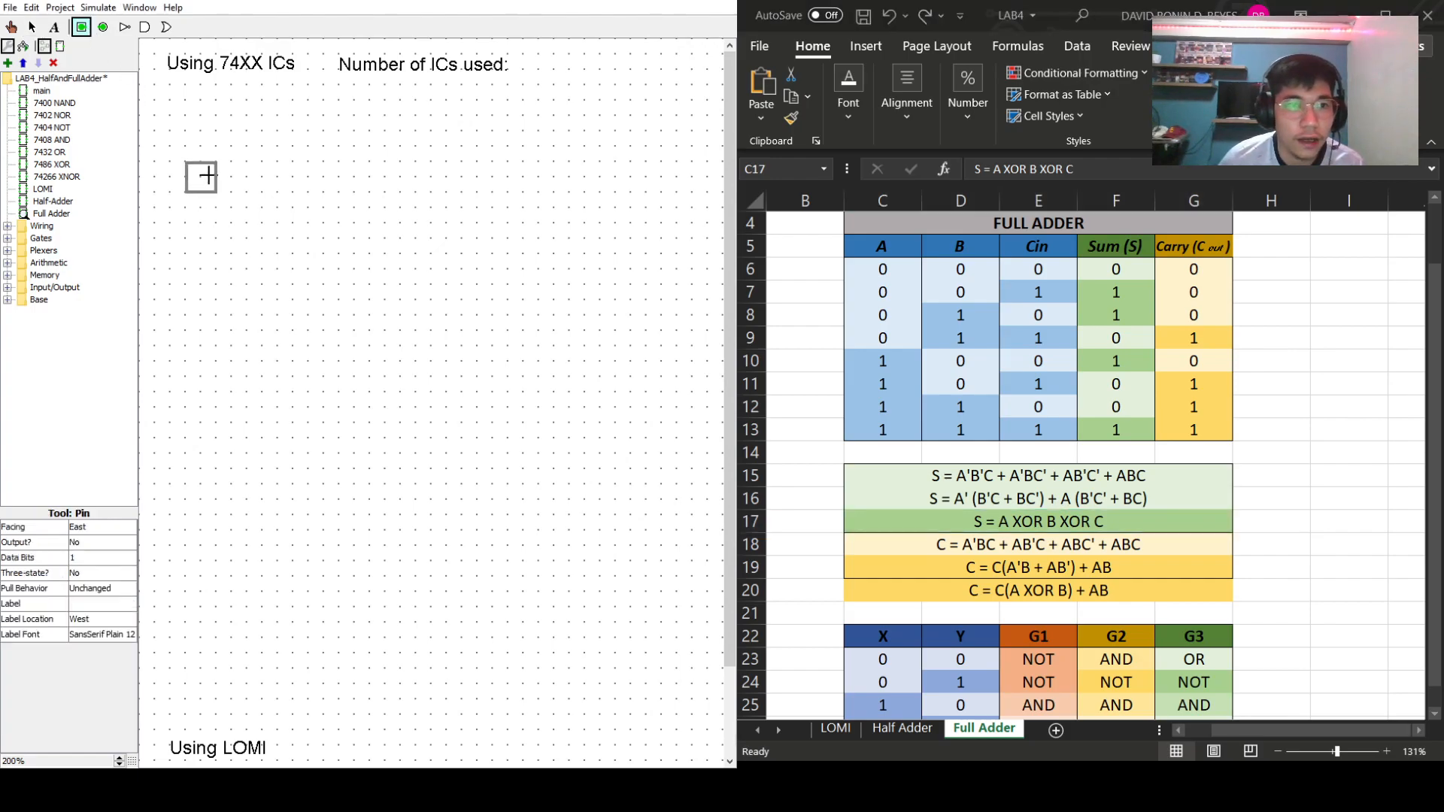
left_click(214, 179)
left_click(279, 218)
left_click(193, 182)
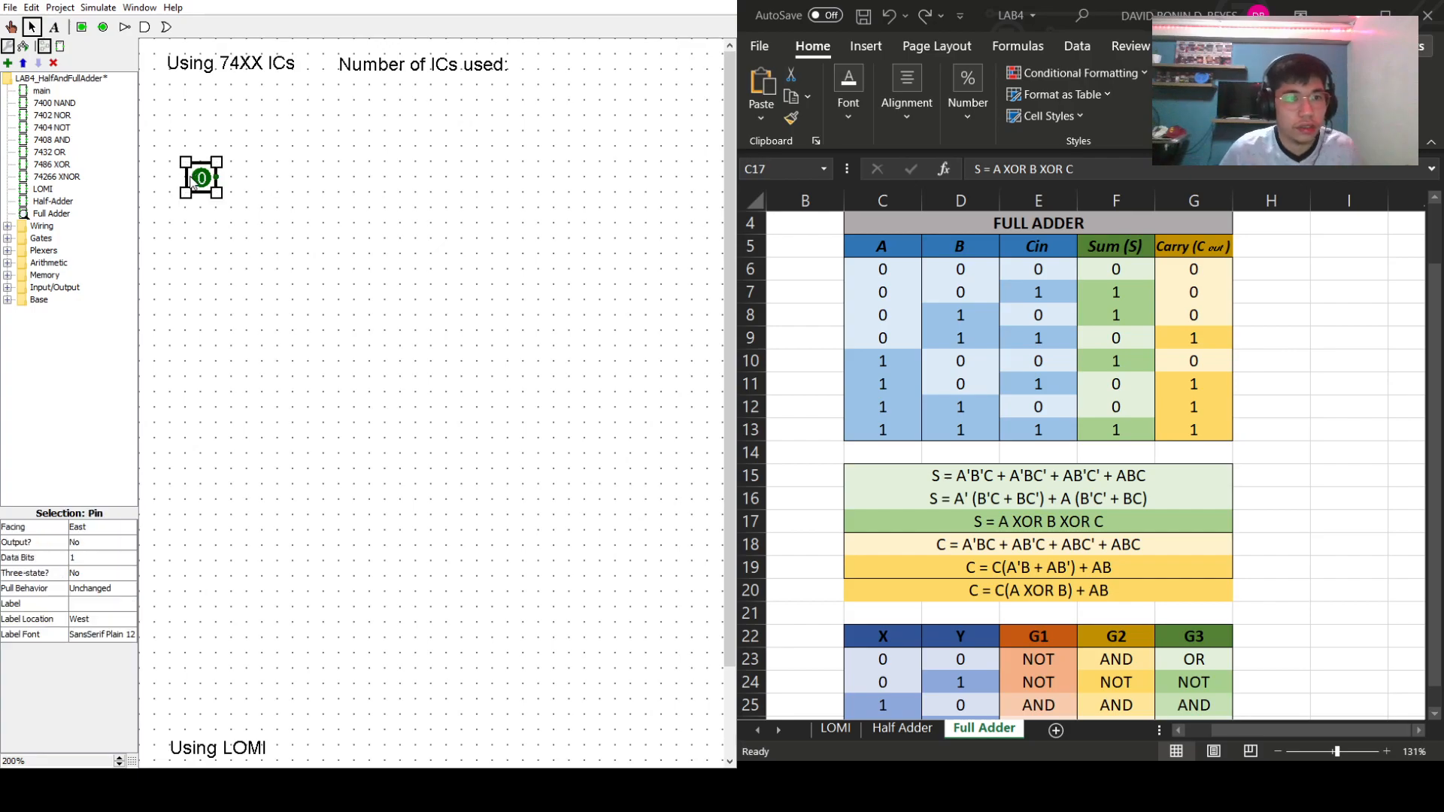
left_click(79, 605)
type("A")
key("Return")
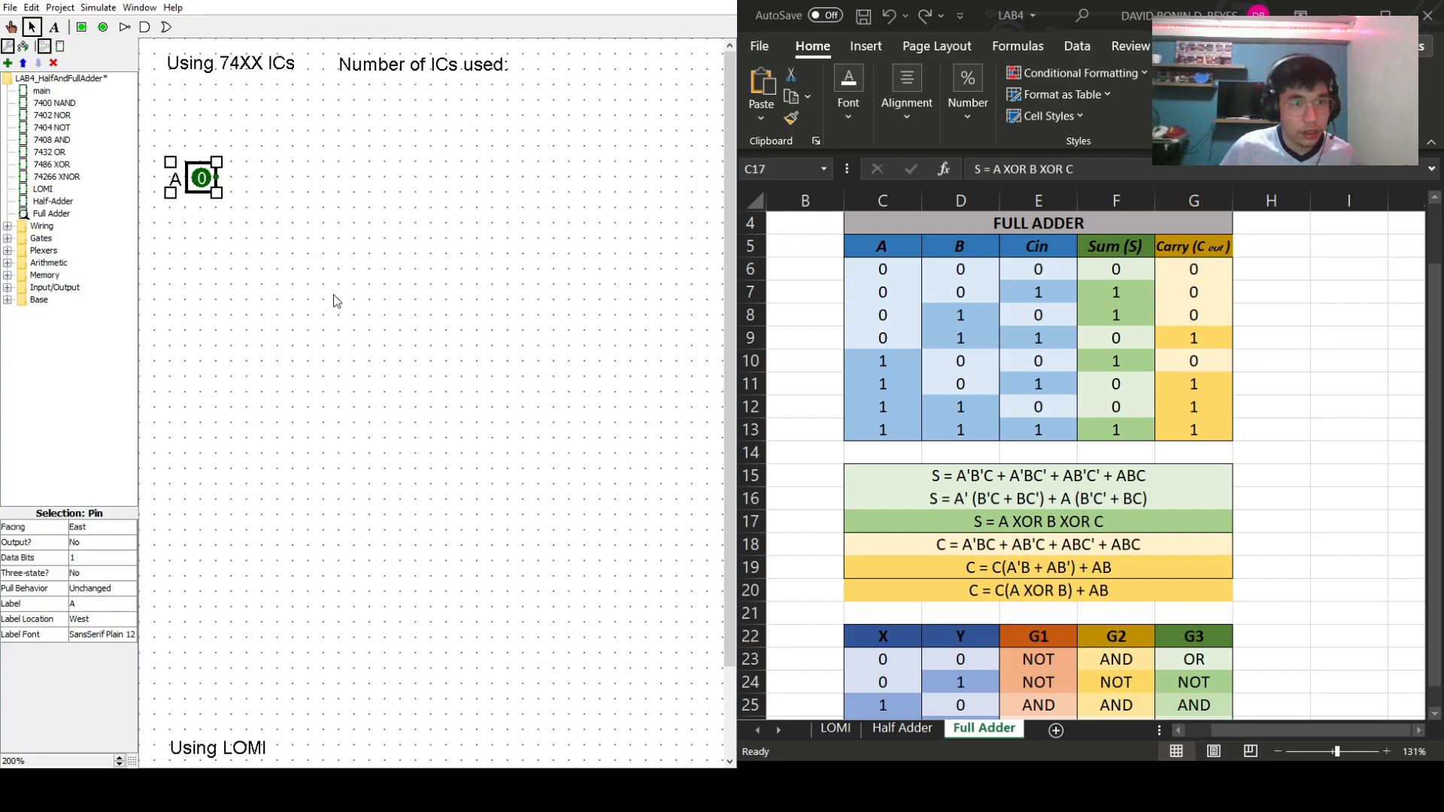
left_click(332, 301)
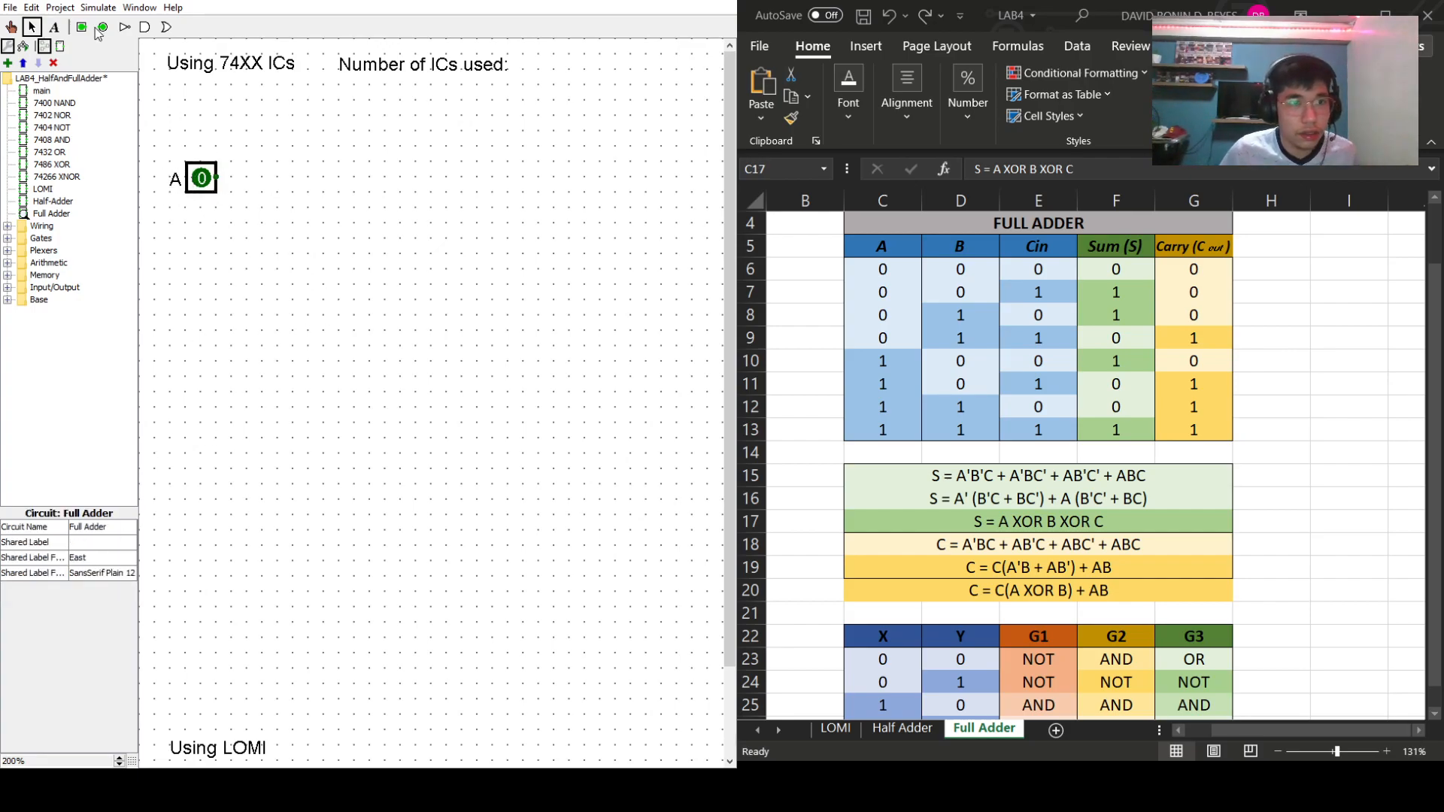
- Place a second input pin below pin A and label it B
left_click(217, 254)
left_click(90, 604)
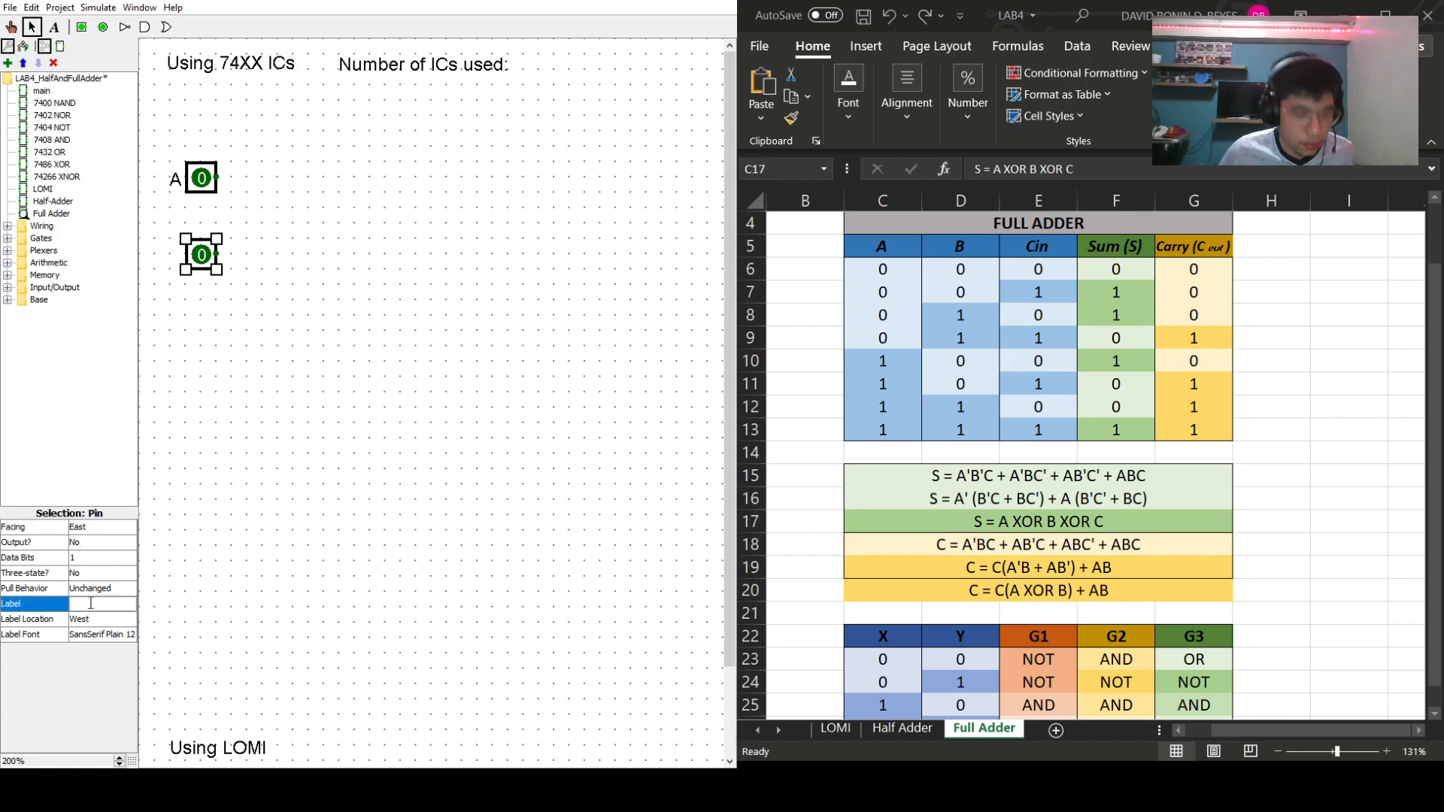
type("B")
key("Return")
left_click(409, 348)
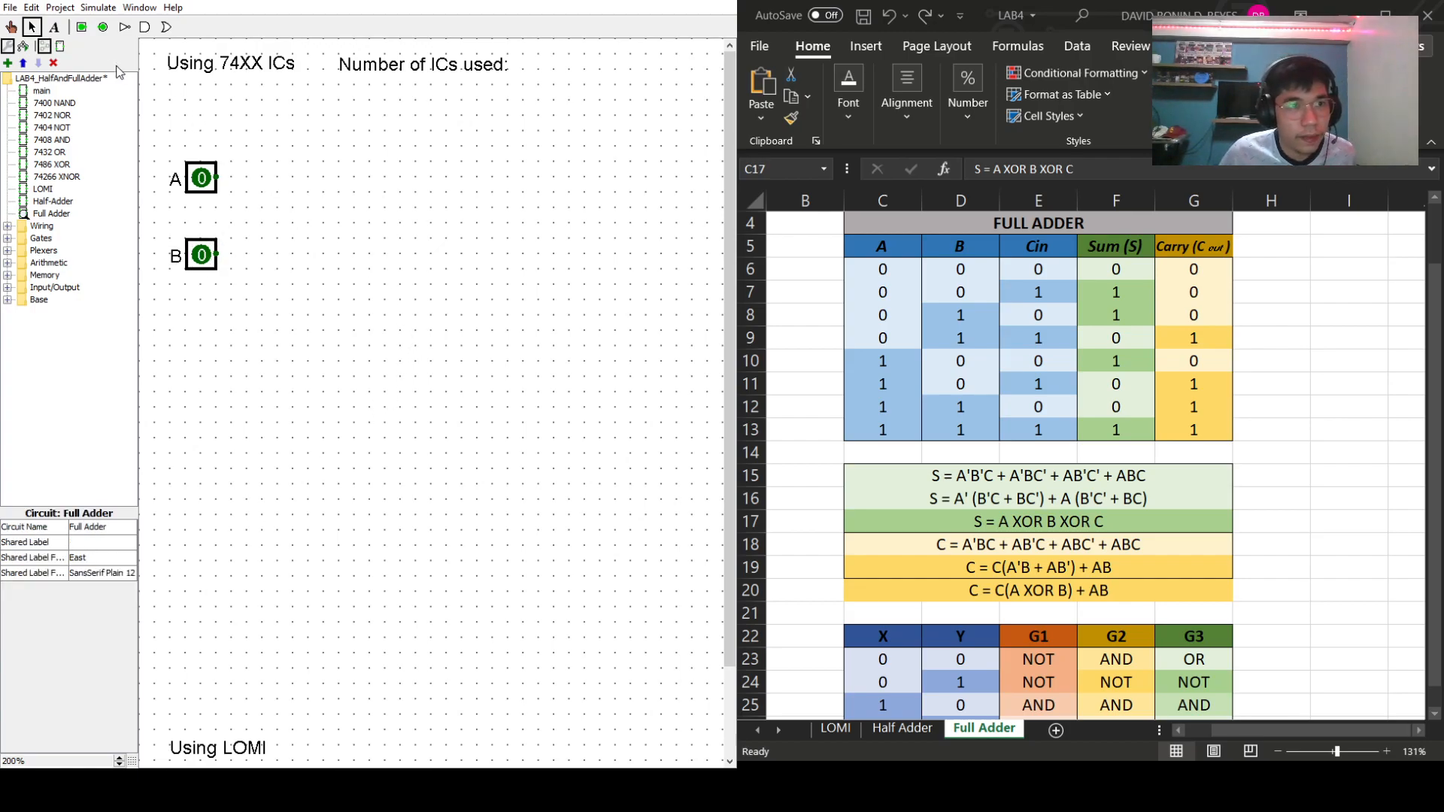
- Place a third input pin below pin B and label it Cin
left_click(82, 27)
left_click(209, 317)
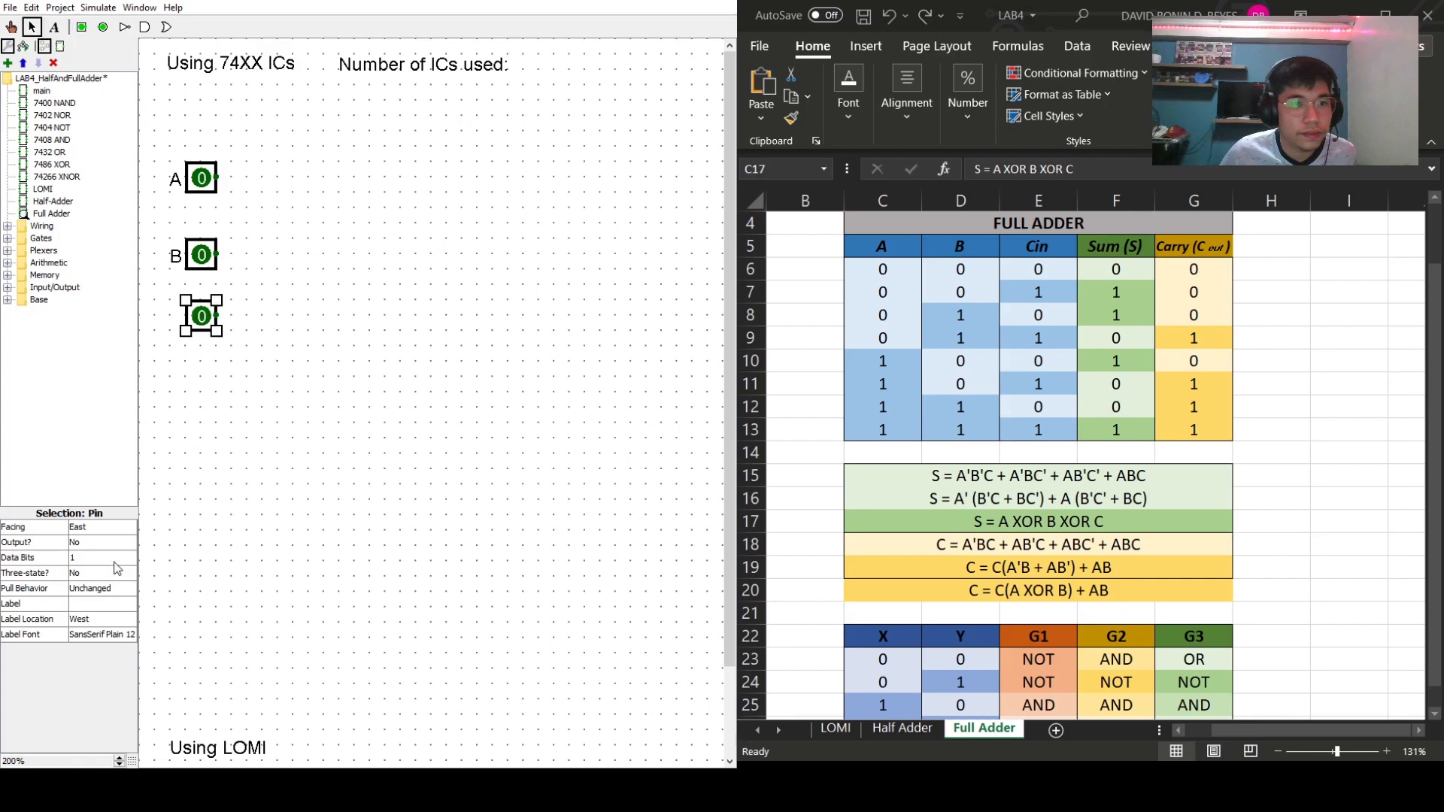
left_click(82, 605)
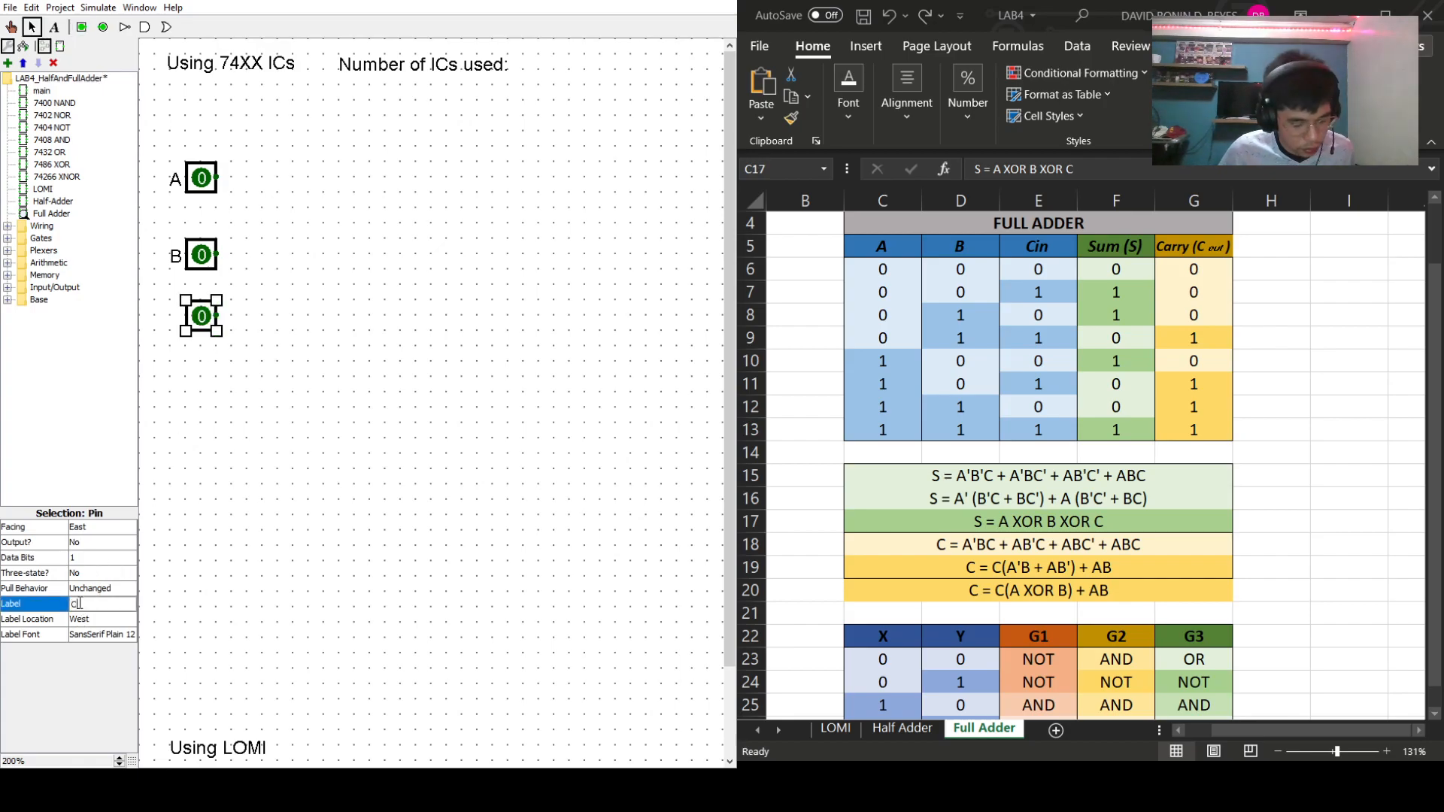
key("Return")
left_click(349, 439)
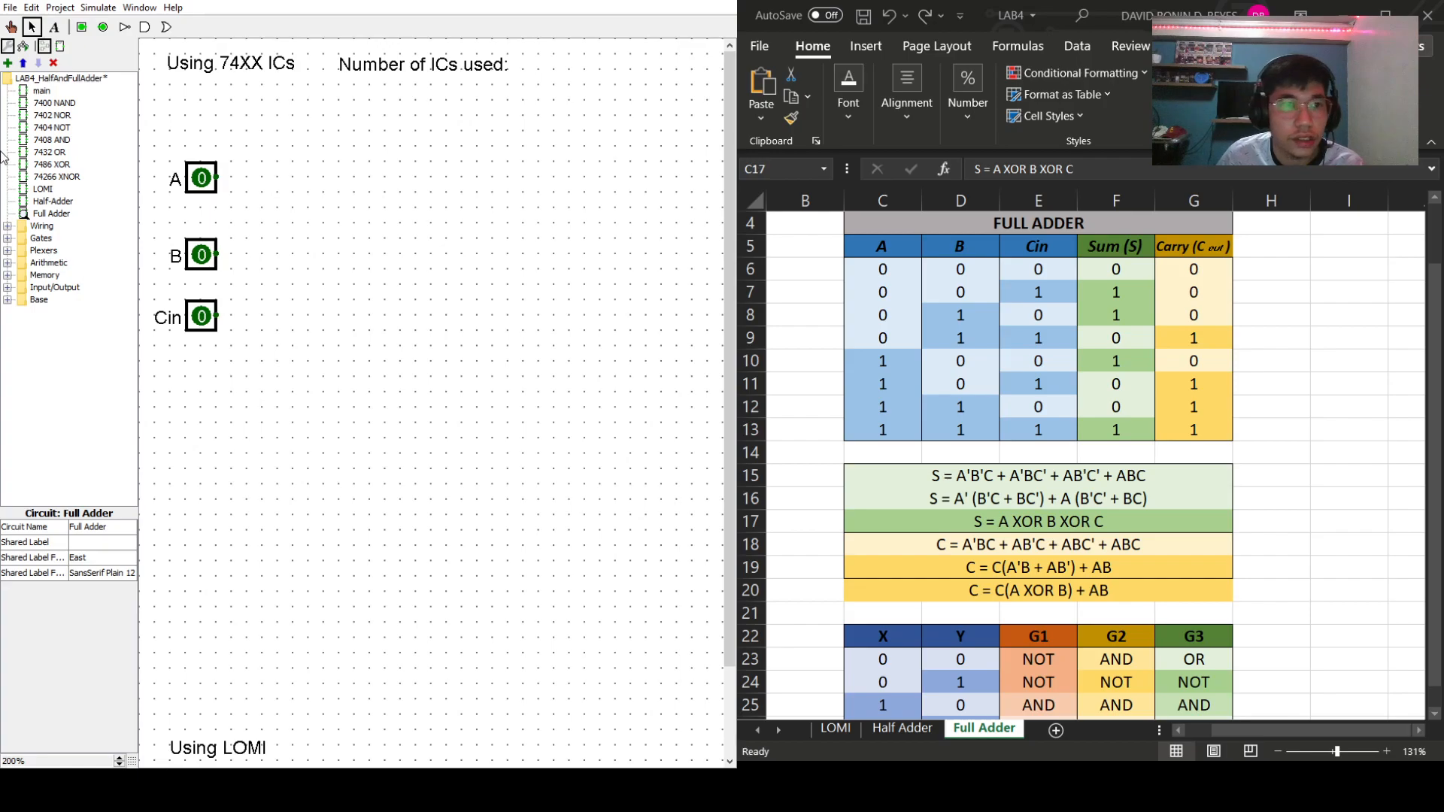
- Place a 7486 XOR IC beside the input pins, with its first pin level with input A
left_click(30, 165)
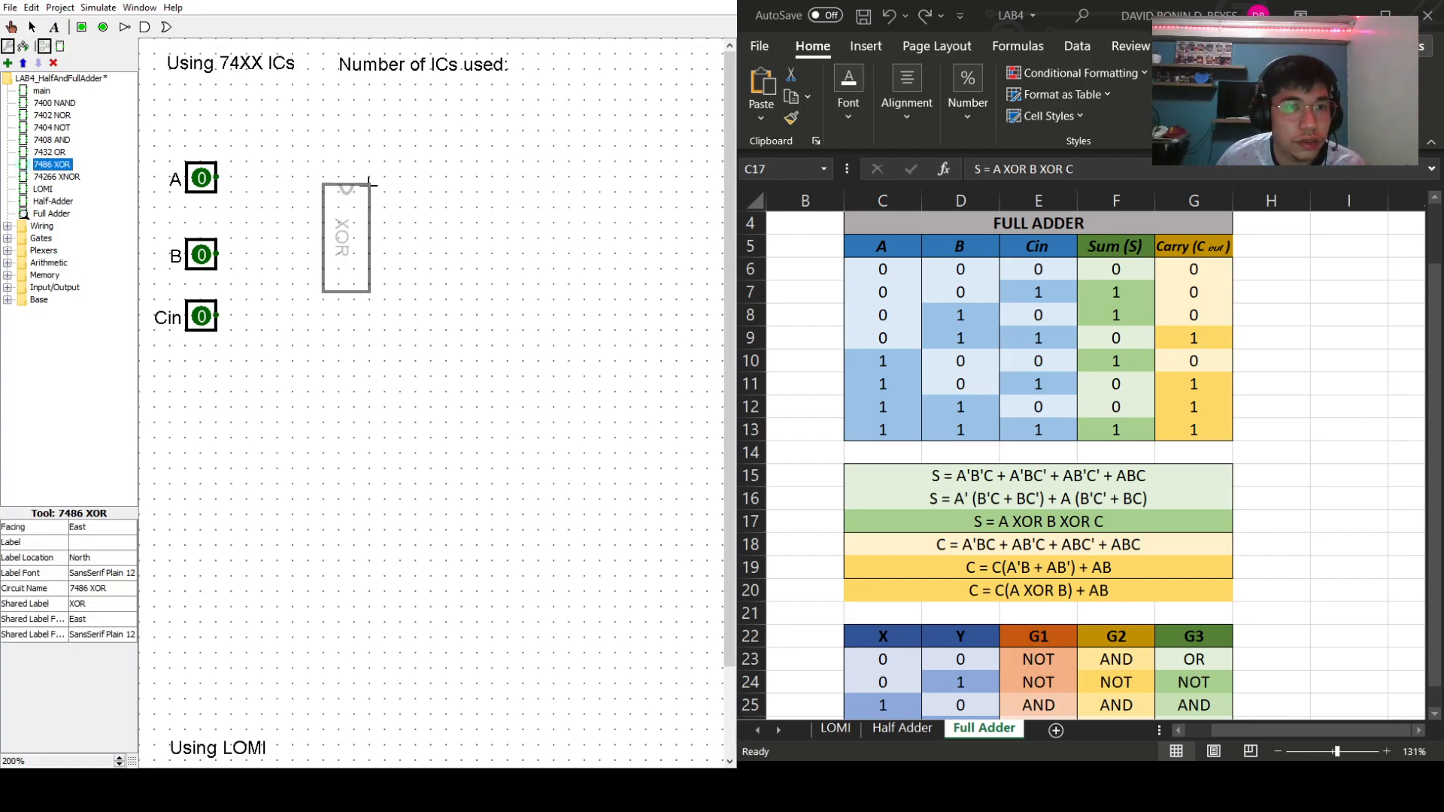
left_click(417, 162)
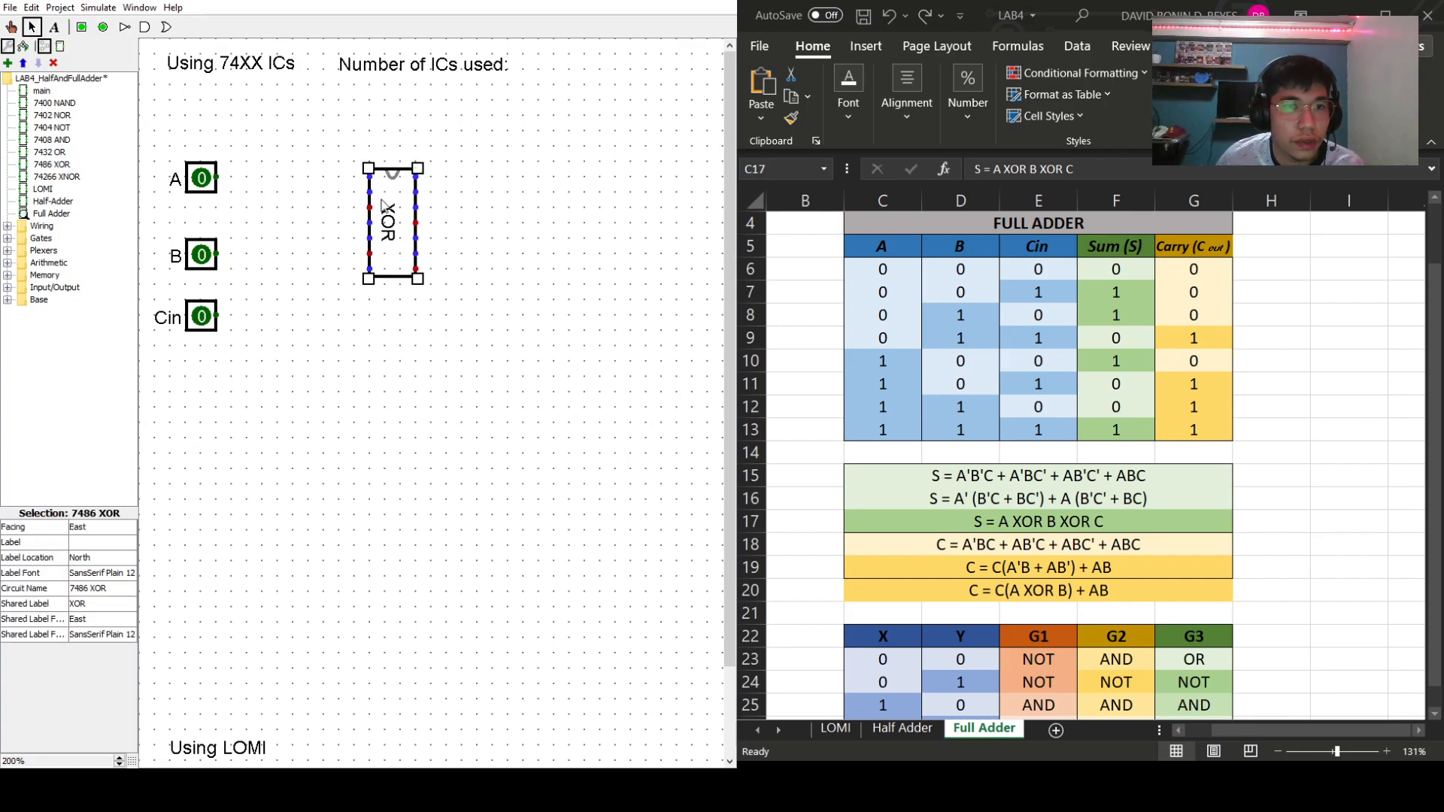
left_click(391, 190)
left_click_drag(397, 194, 396, 209)
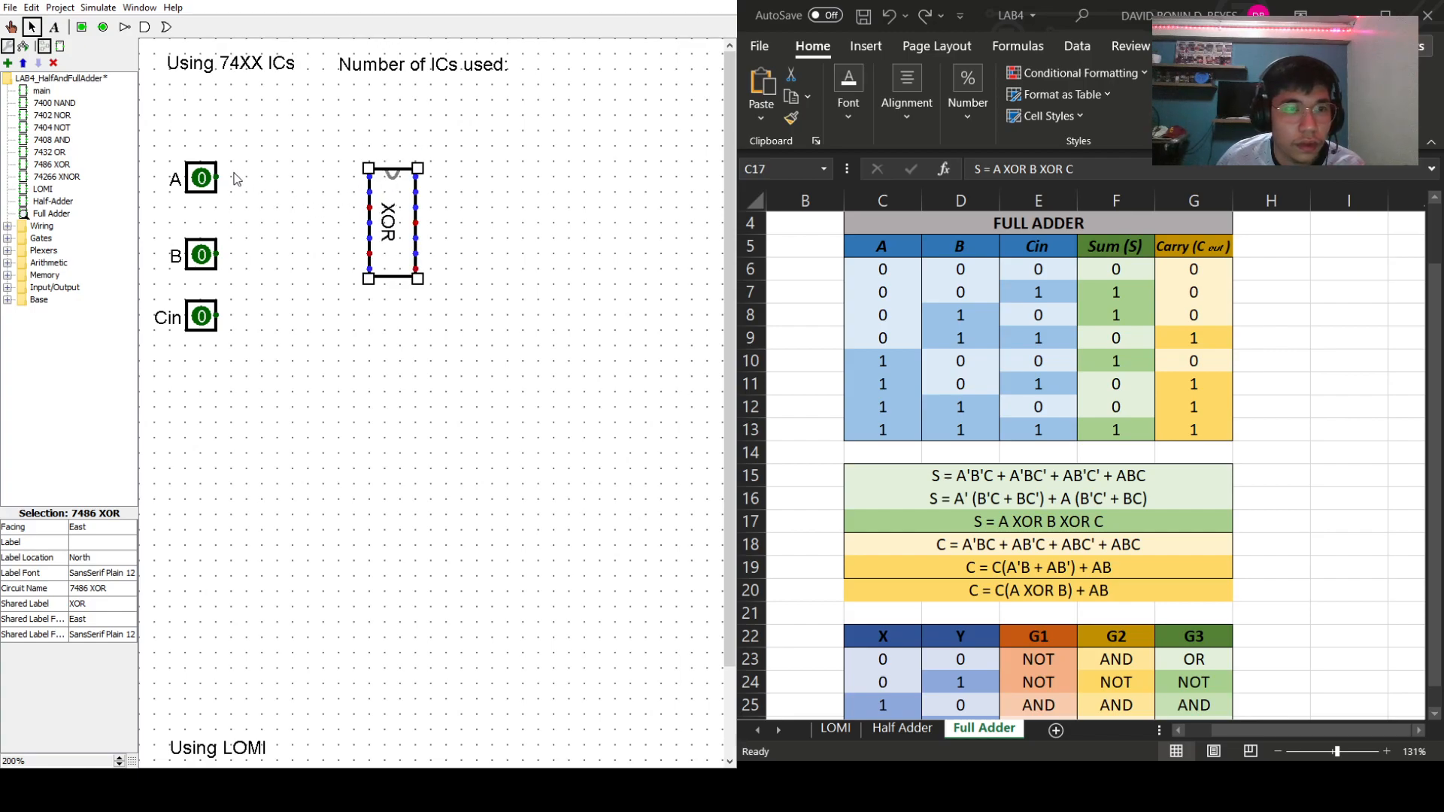
- Wire A and B to the first XOR gate, feed its output and Cin into the second, and extend that gate's output below the IC
left_click_drag(223, 178, 369, 178)
mouse_move(224, 255)
left_mouse_down()
mouse_move(235, 200)
mouse_move(370, 193)
mouse_move(351, 223)
mouse_move(366, 224)
left_mouse_up()
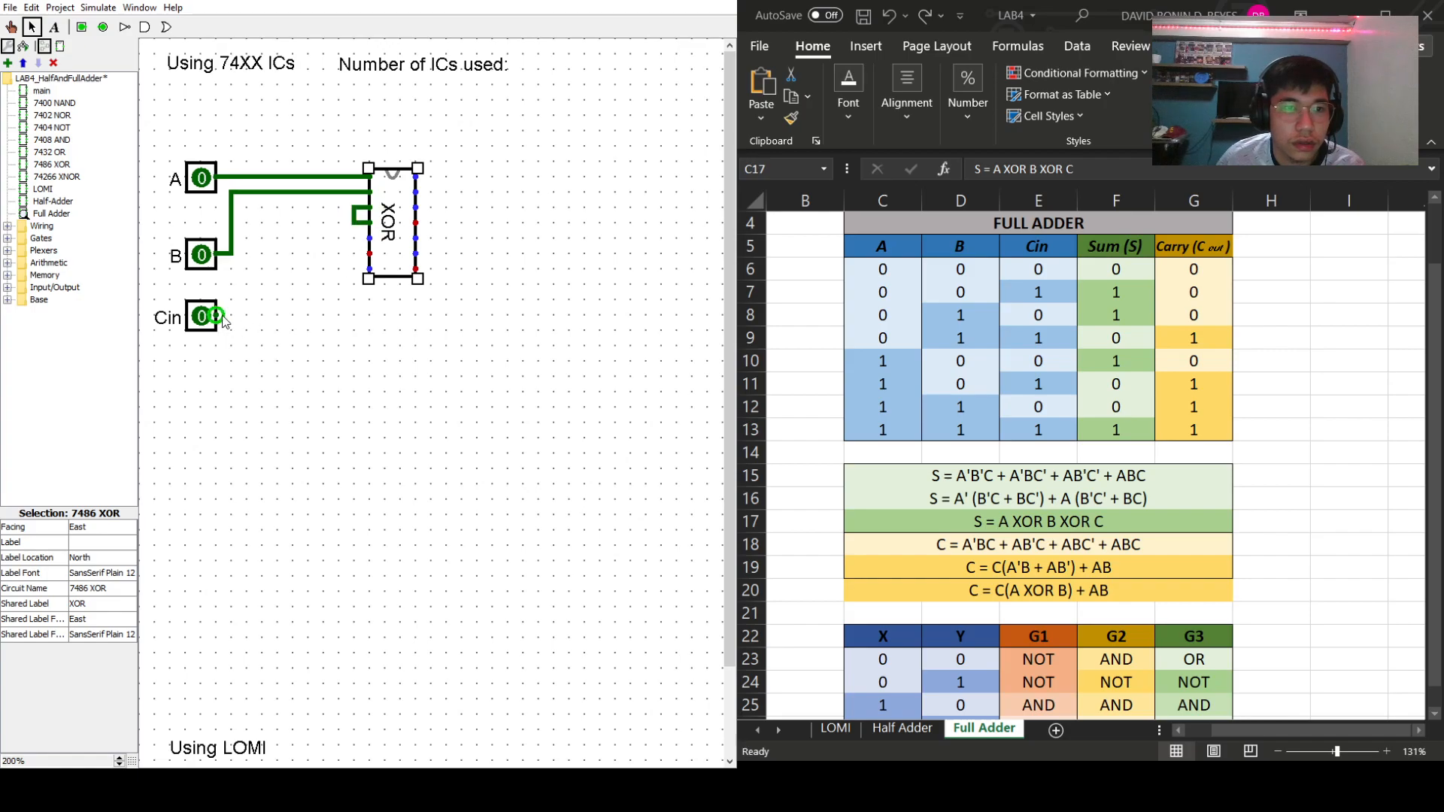
left_click_drag(222, 321, 452, 291)
left_click(367, 287)
- Add an output pin at the end of the second XOR gate's output wire and label it S
left_click(104, 27)
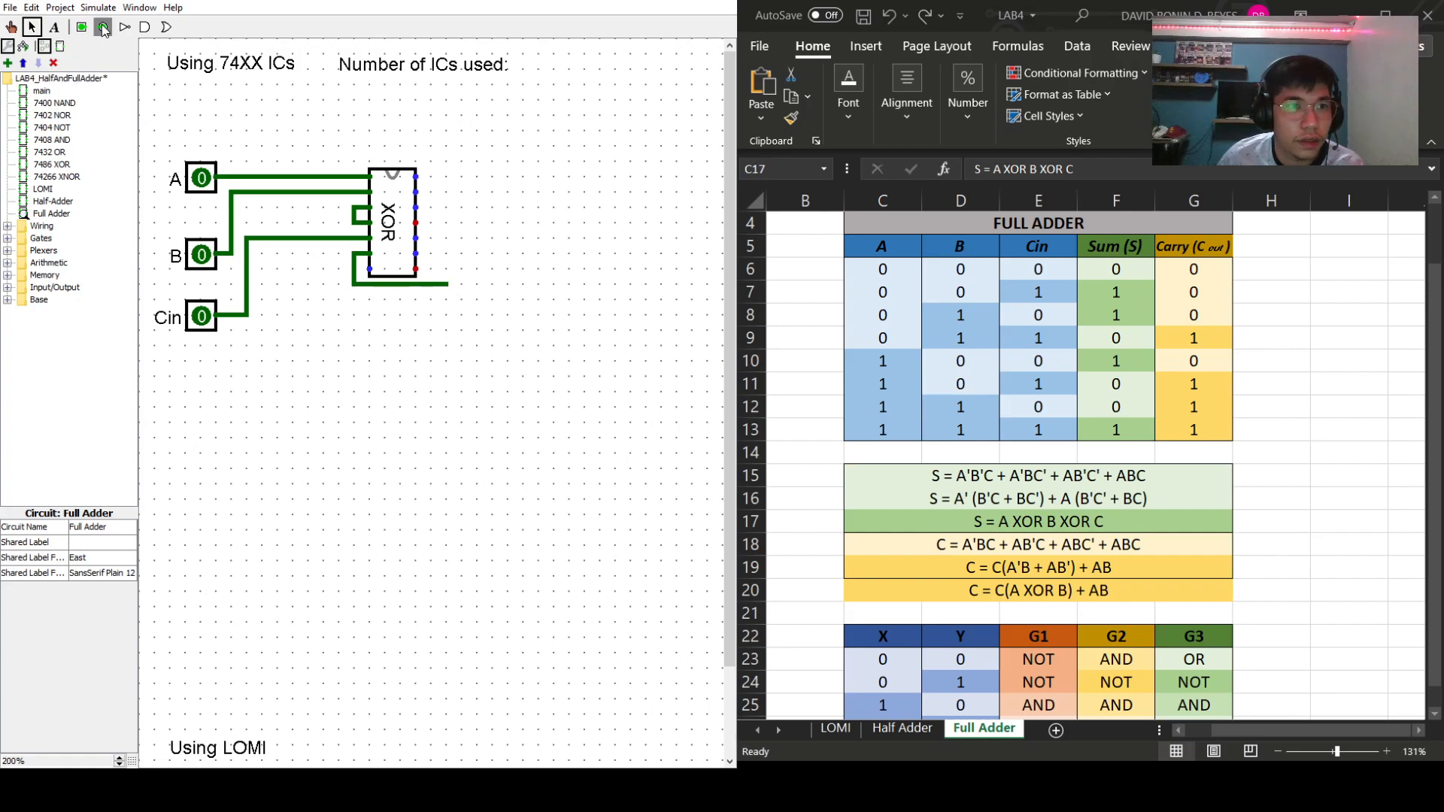
left_click(463, 285)
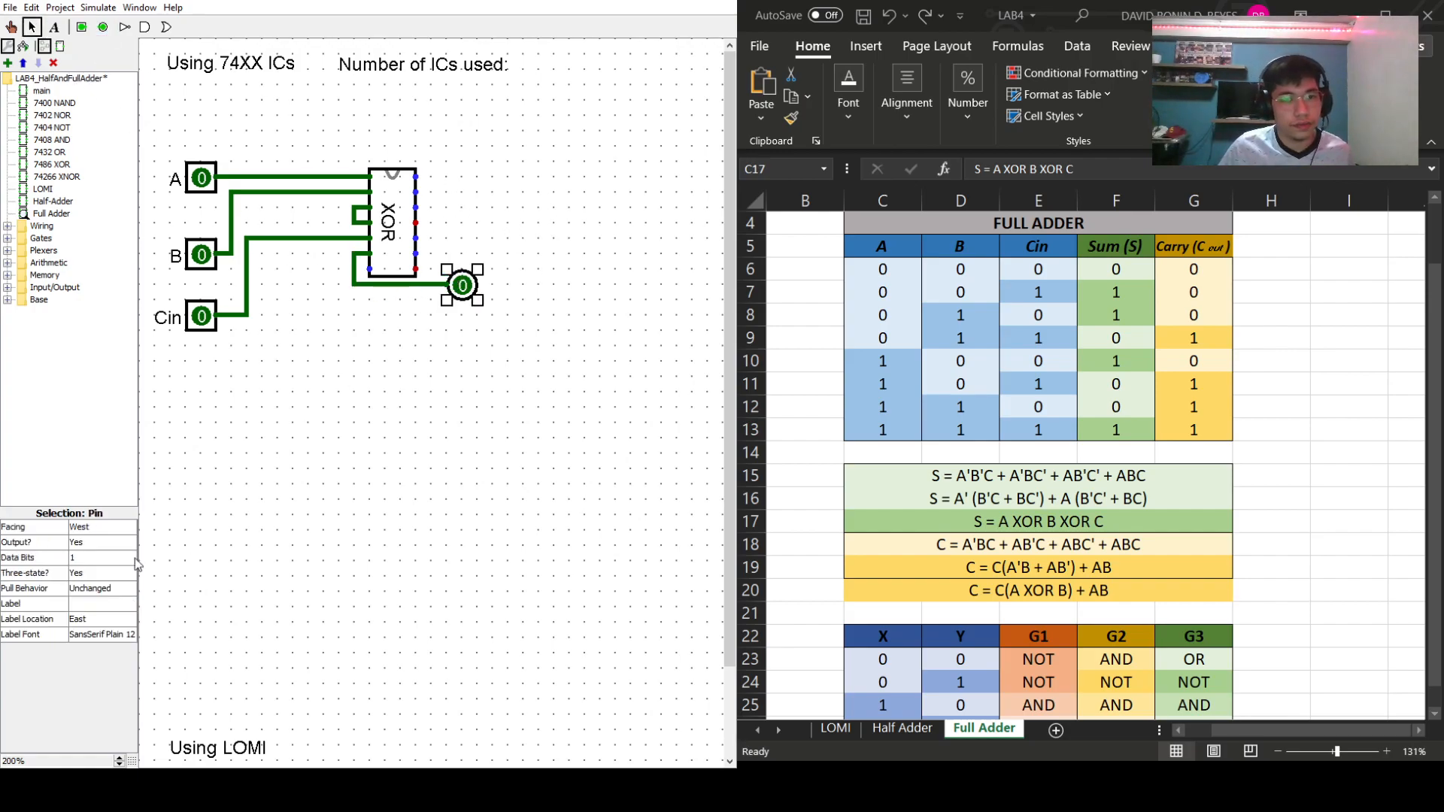
left_click(82, 605)
type("S")
key("Return")
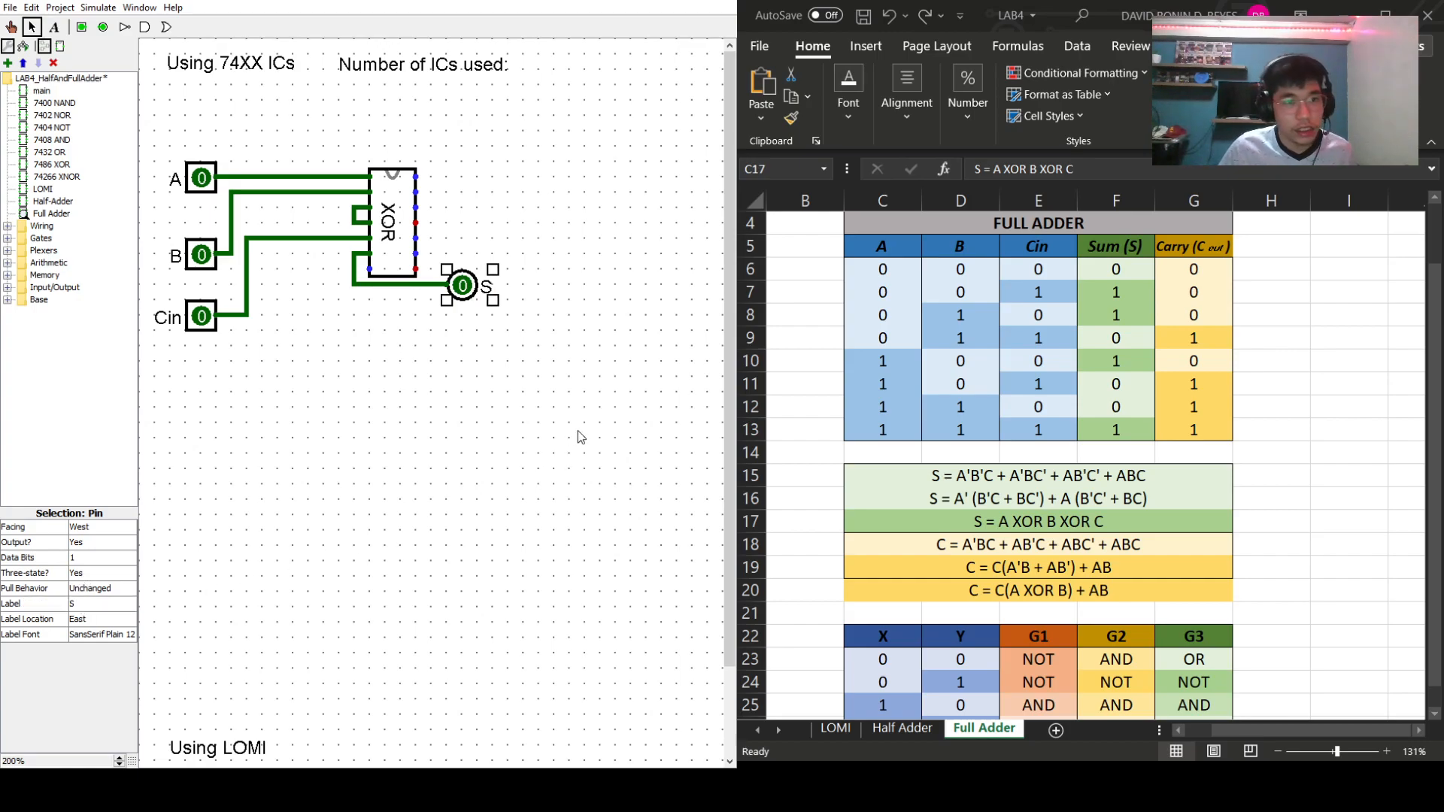
left_click(580, 436)
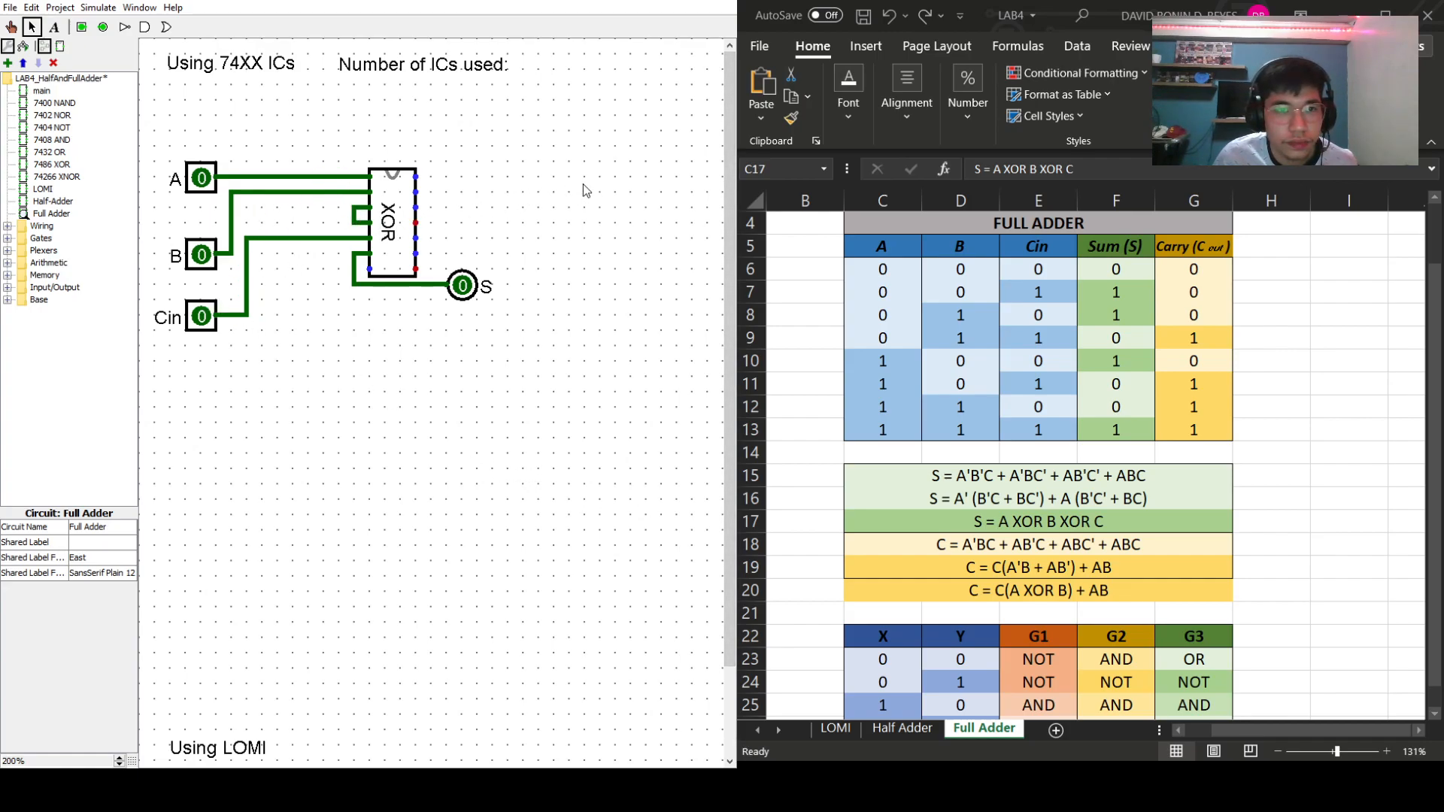
- Place a 7408 AND IC below the XOR IC and wire Cin and the A XOR B output to its first gate
left_click_drag(355, 211, 355, 331)
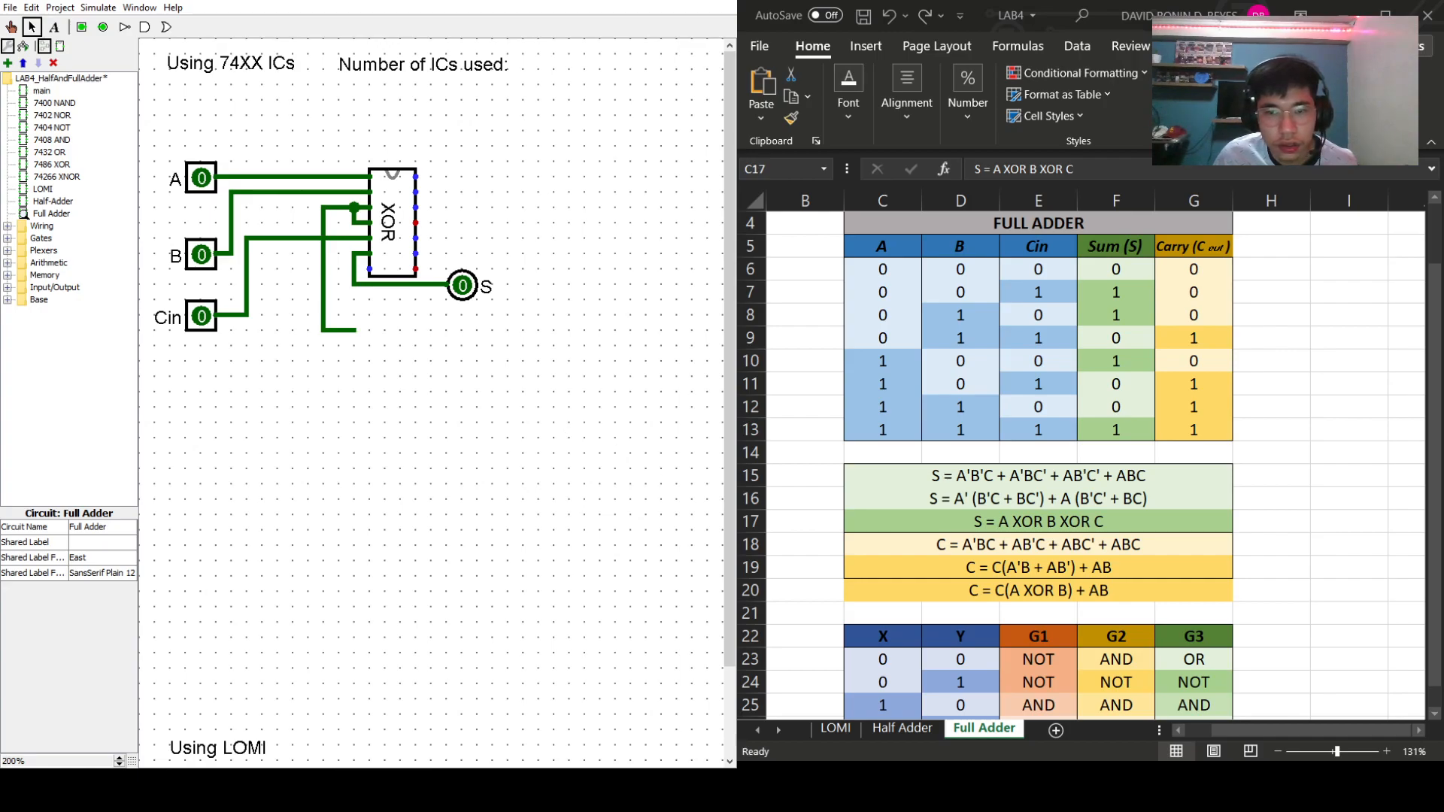
left_click(43, 140)
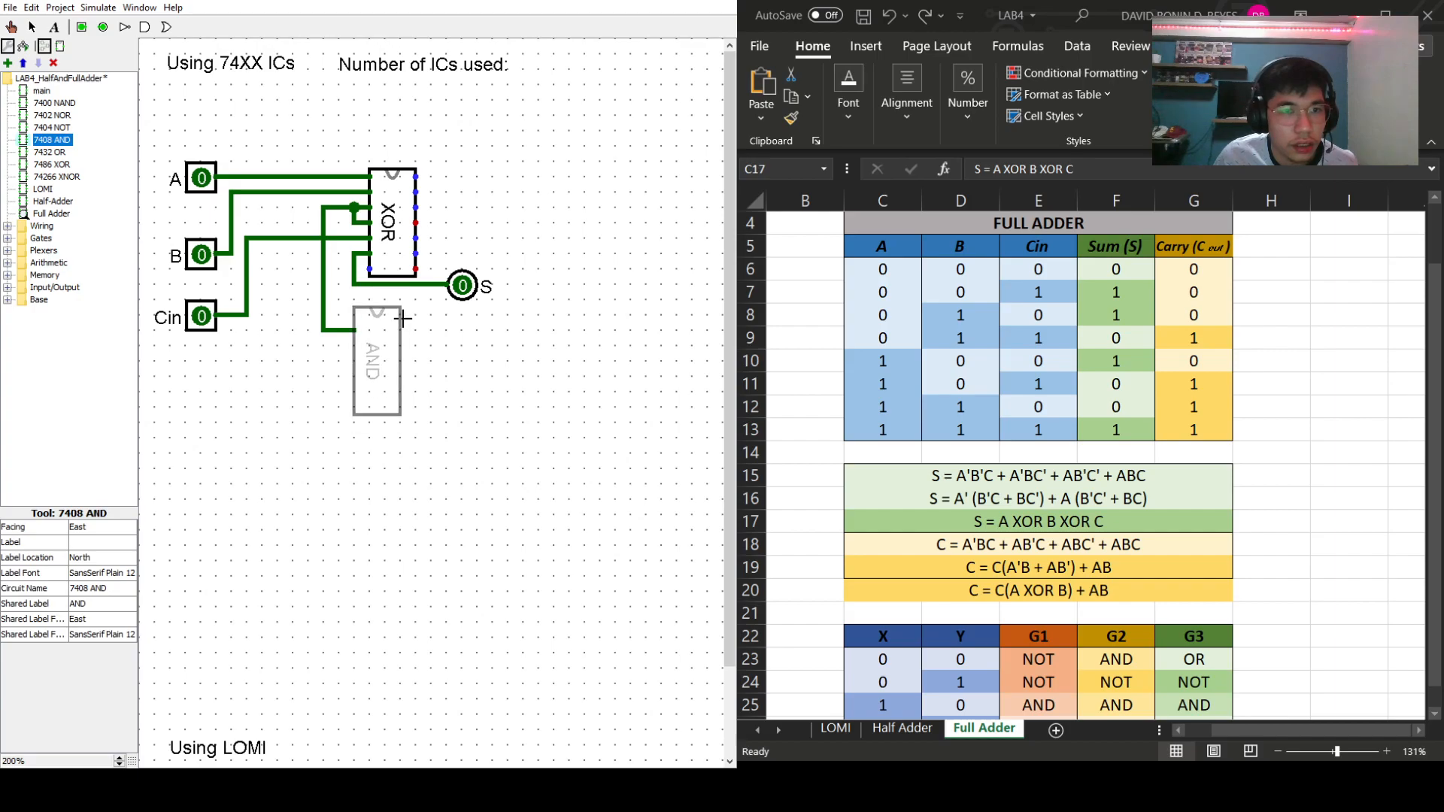
left_click(403, 319)
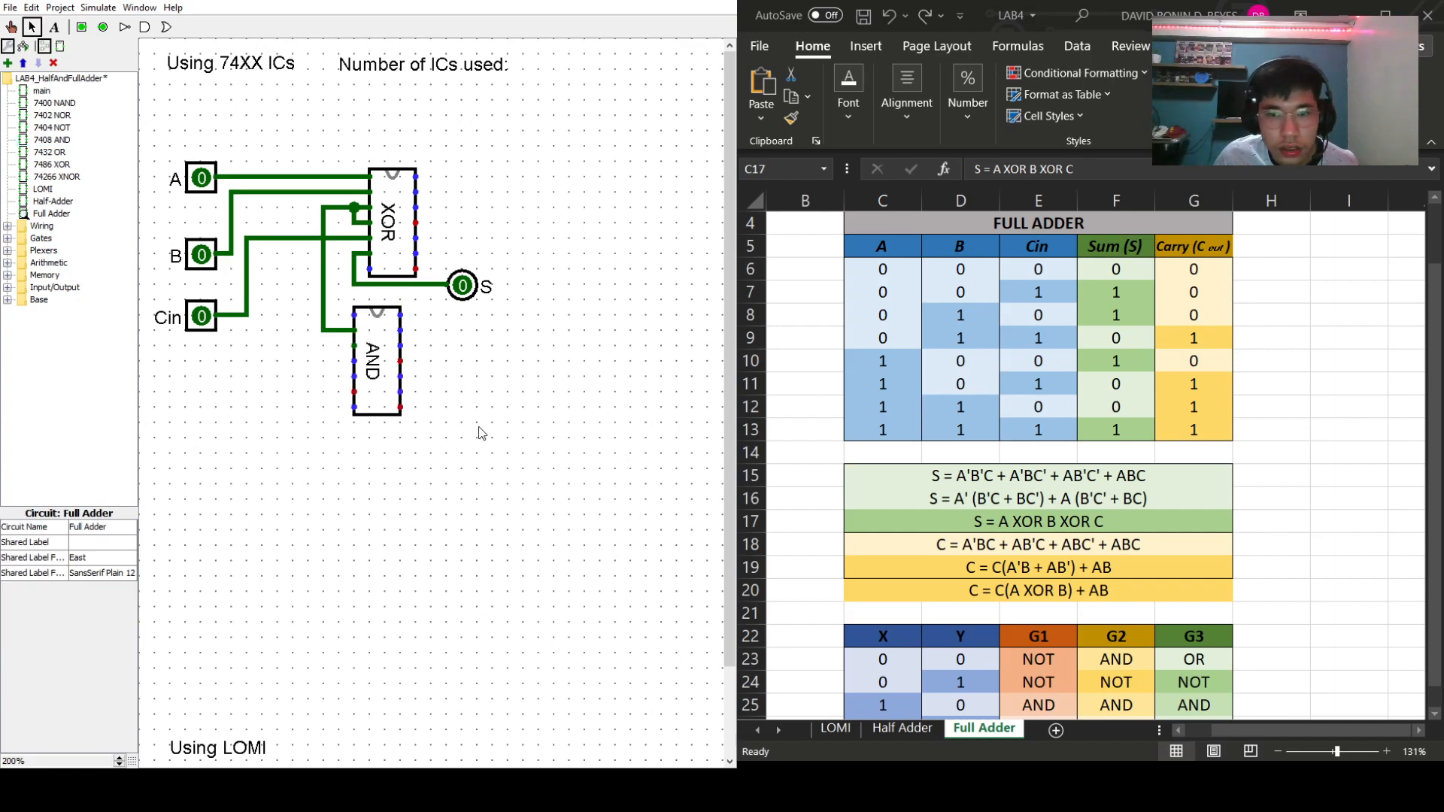
left_click_drag(246, 315, 354, 315)
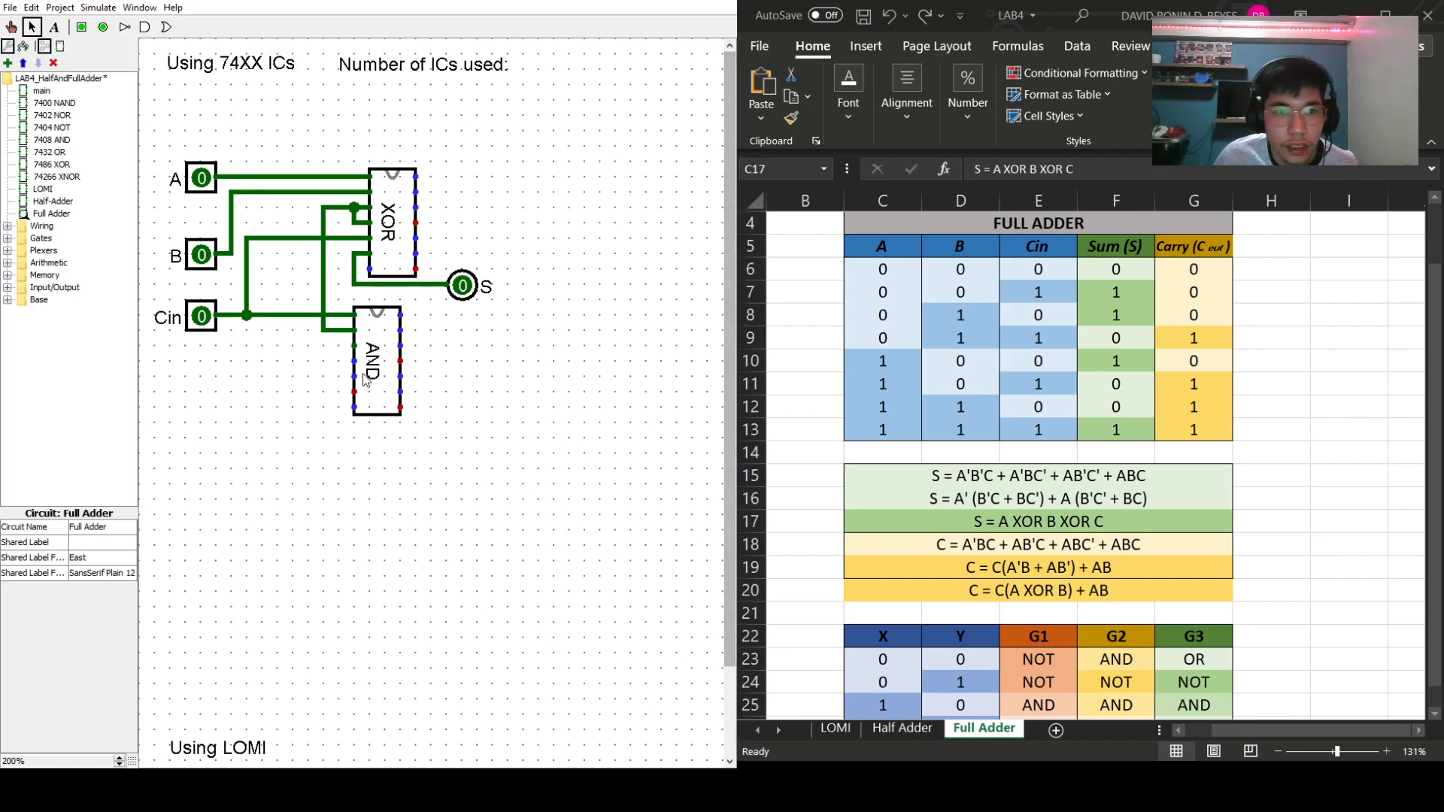
- Wire A and B to the second AND gate, deleting the vertical wire wrongly branched from B and redrawing it from A
left_click_drag(355, 363, 339, 362)
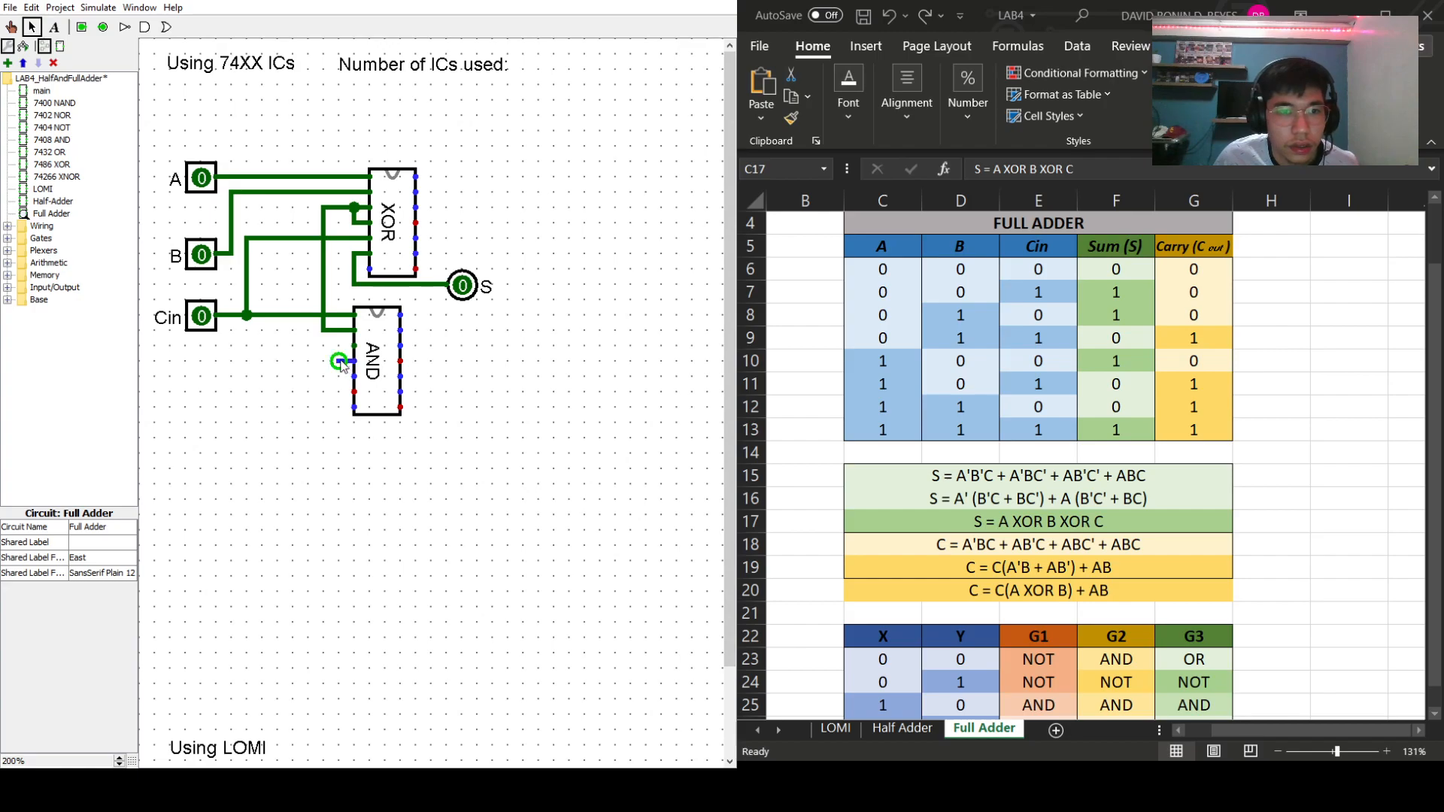
left_click_drag(308, 192, 354, 376)
left_click(306, 224)
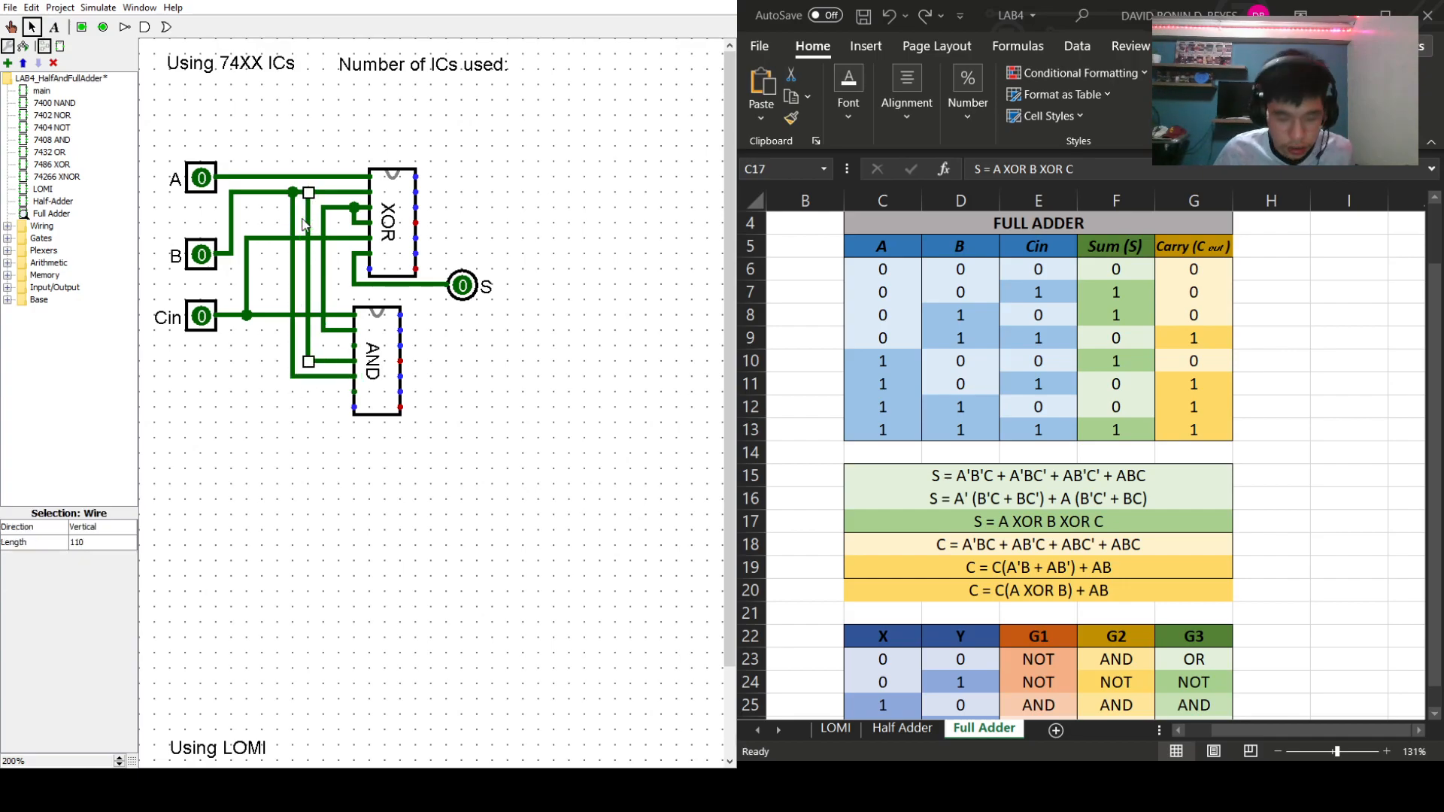
key("Delete")
left_click_drag(309, 177, 308, 361)
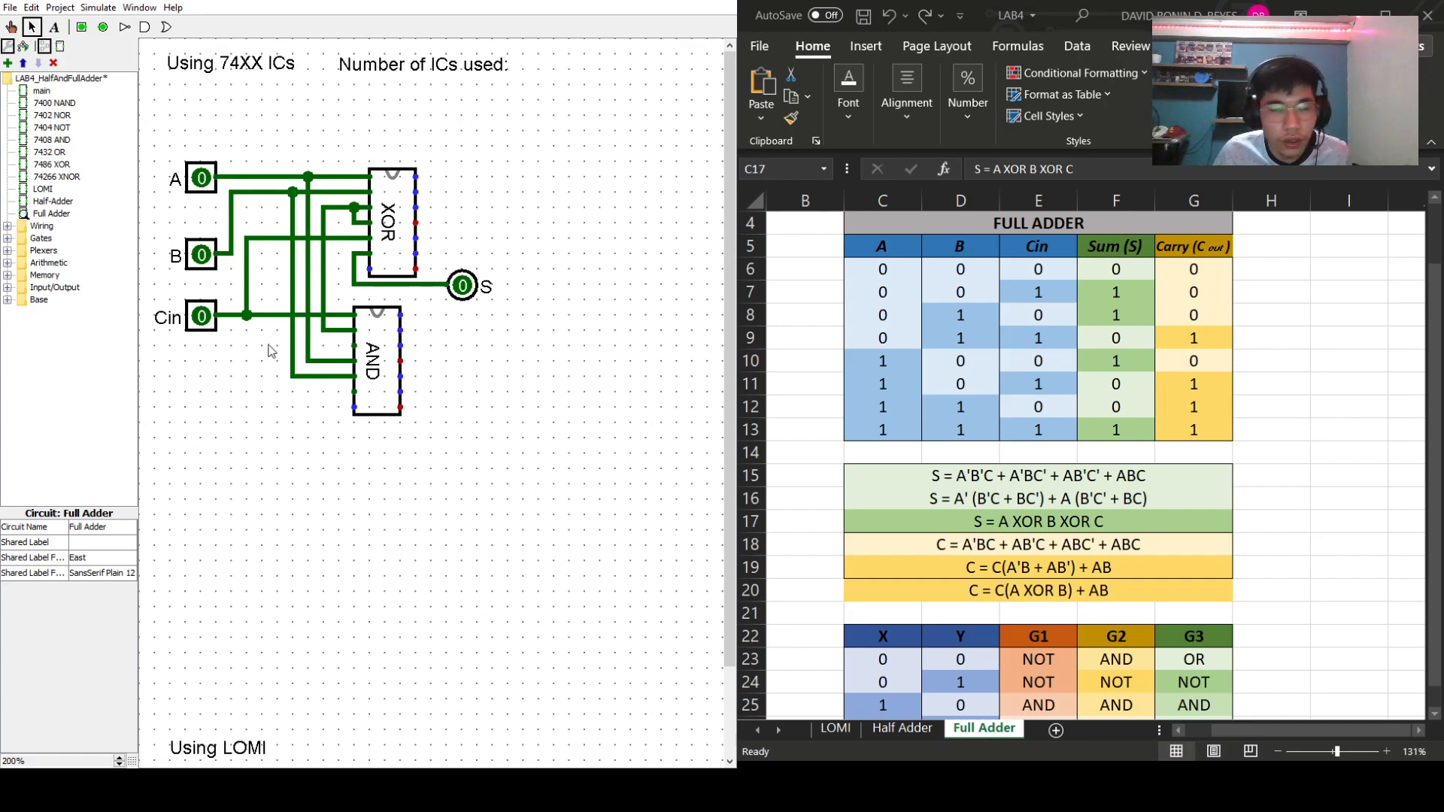
- Align the AND IC under the XOR IC and place a 7432 OR IC below it
left_click_drag(391, 354, 407, 354)
left_click(559, 380)
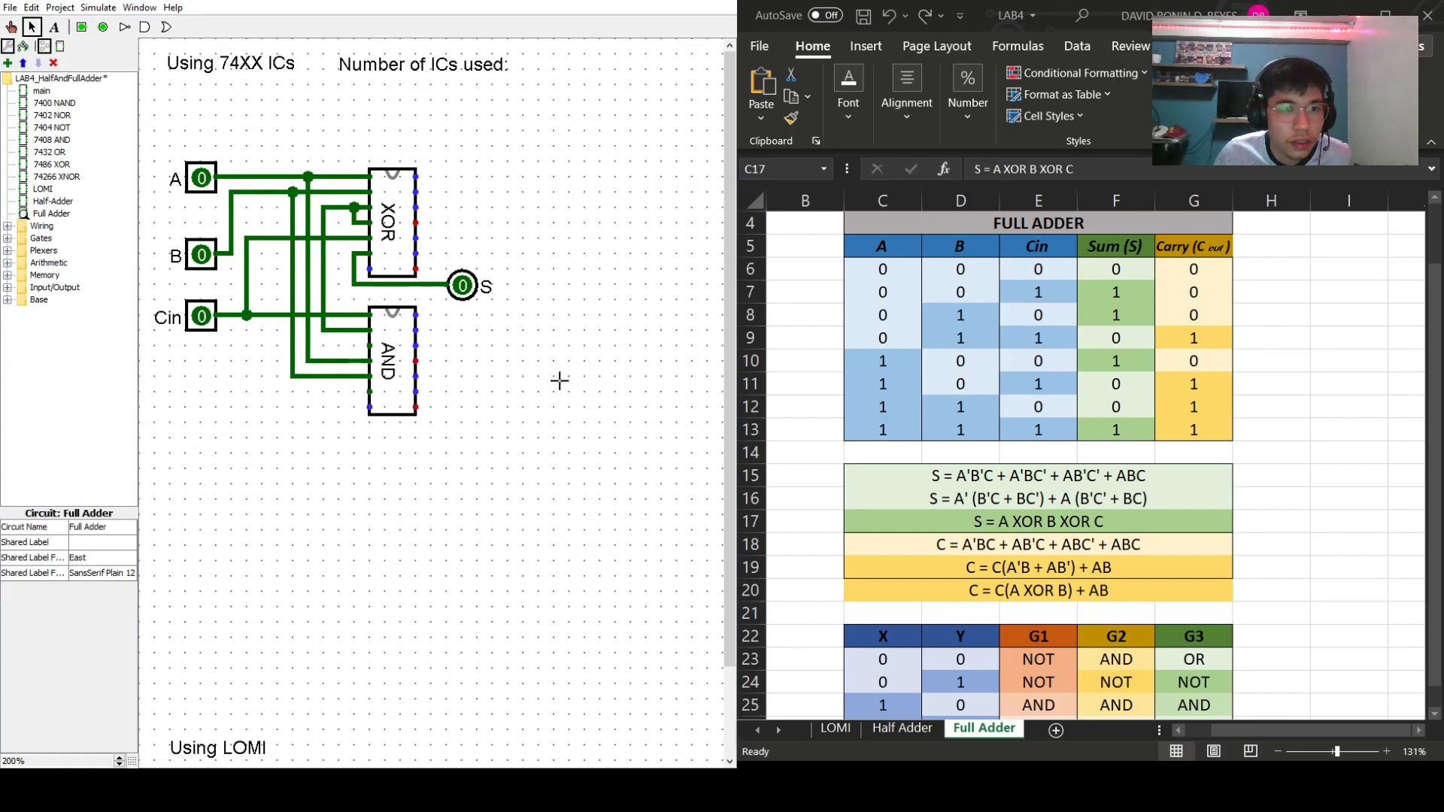
left_click(43, 152)
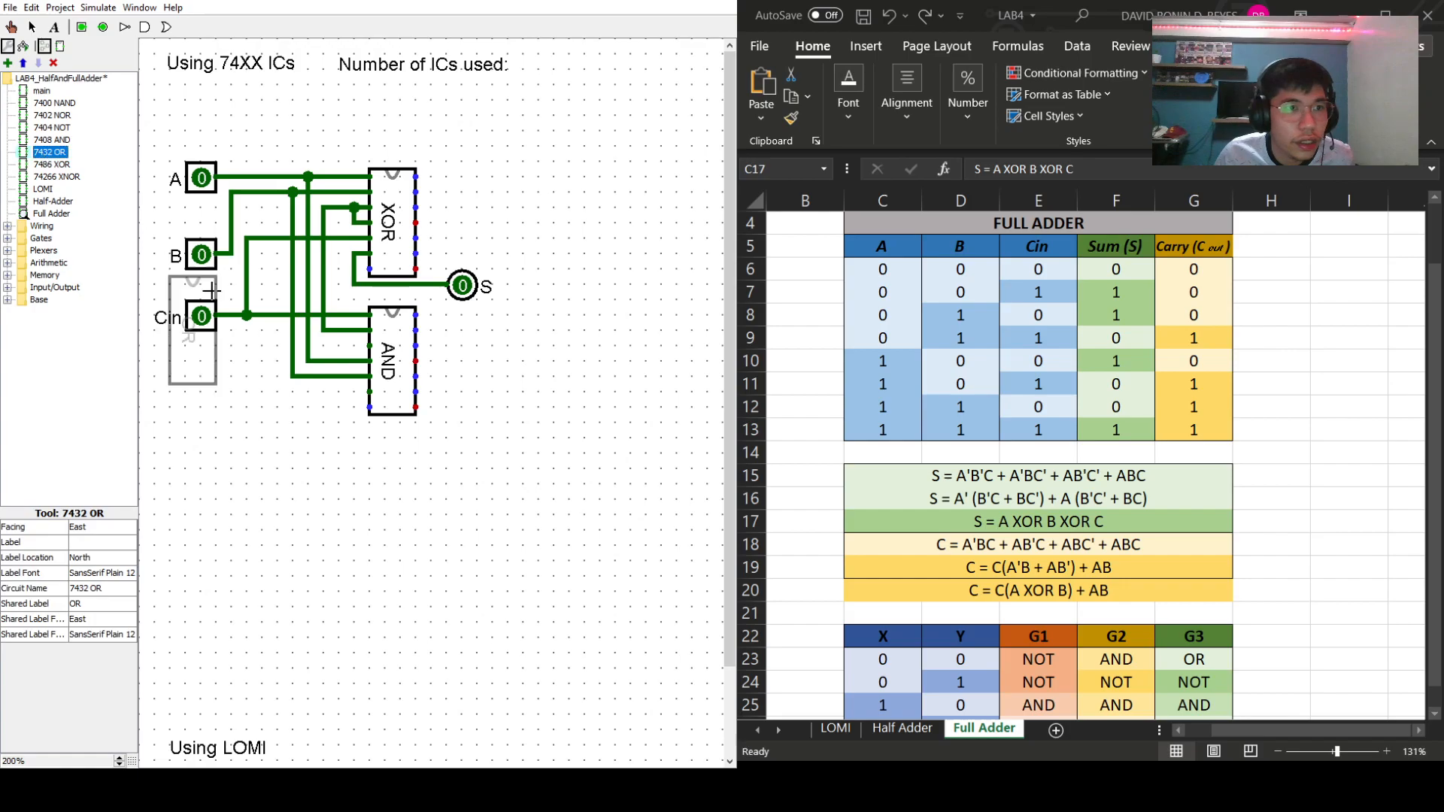
left_click(409, 449)
left_click(495, 380)
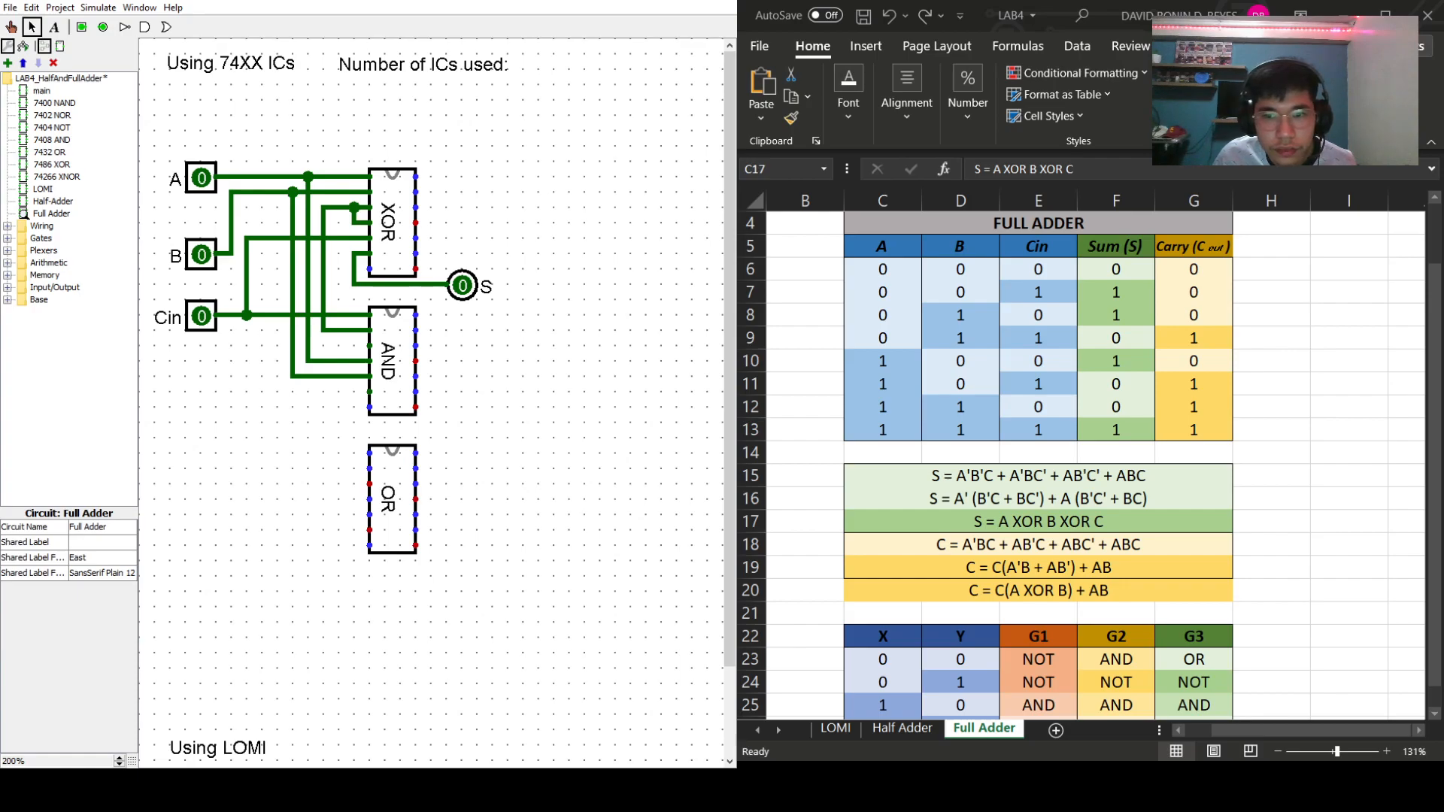
- Wire both AND gate outputs into the first OR gate and connect its output to a new output pin labelled Cout
mouse_move(368, 346)
left_mouse_down()
mouse_move(336, 350)
mouse_move(338, 460)
mouse_move(369, 452)
left_mouse_up()
left_click_drag(369, 391, 449, 437)
left_click(104, 27)
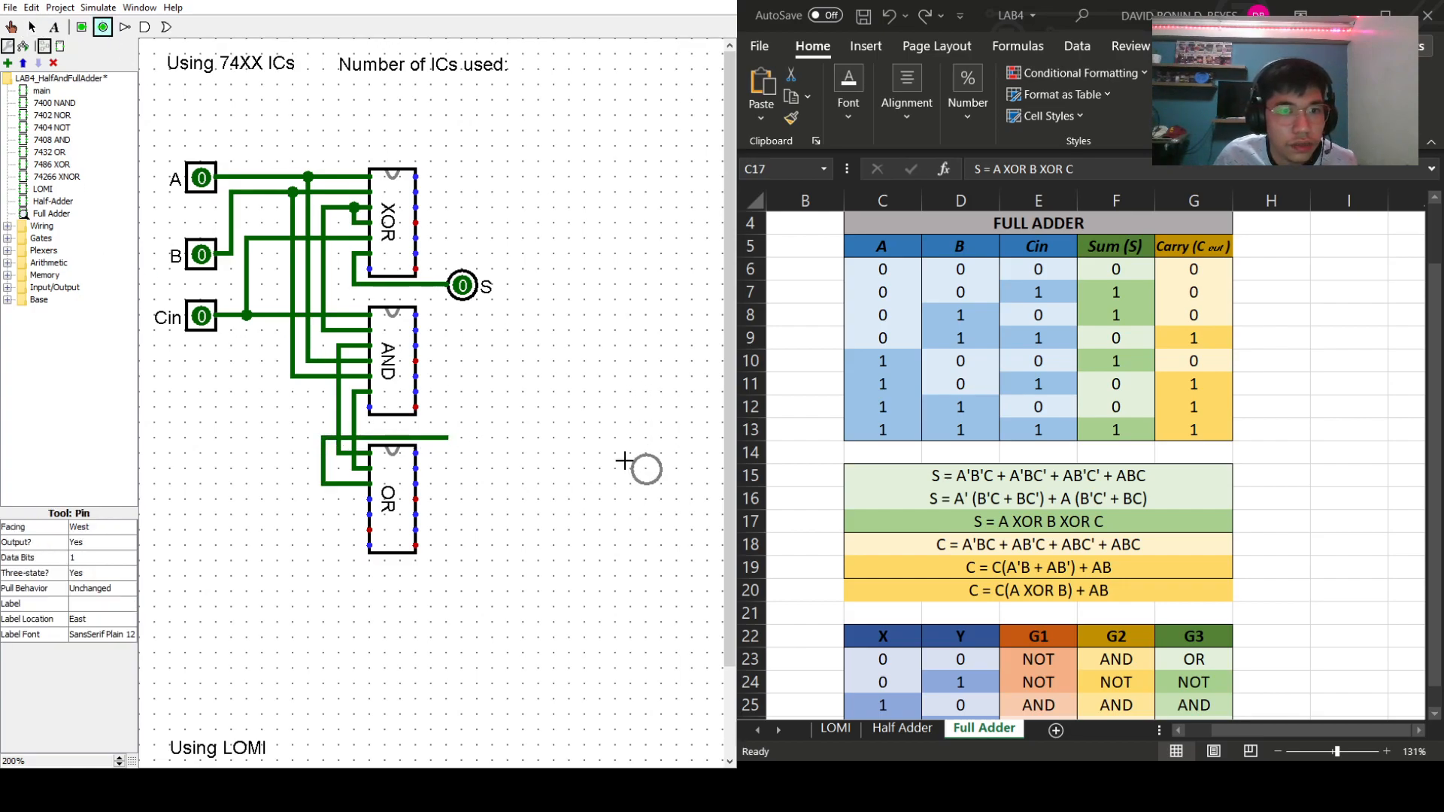
left_click(463, 439)
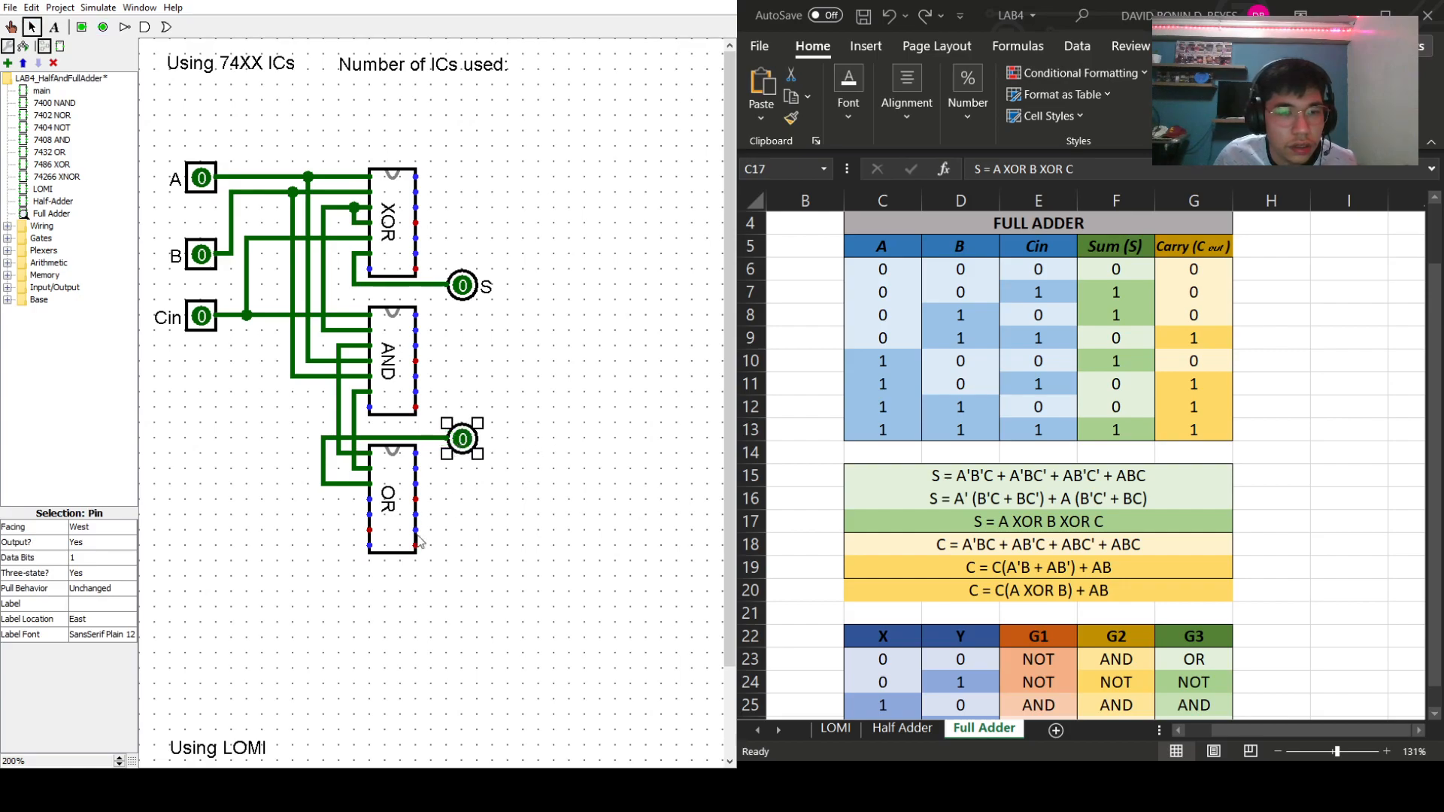
left_click(84, 603)
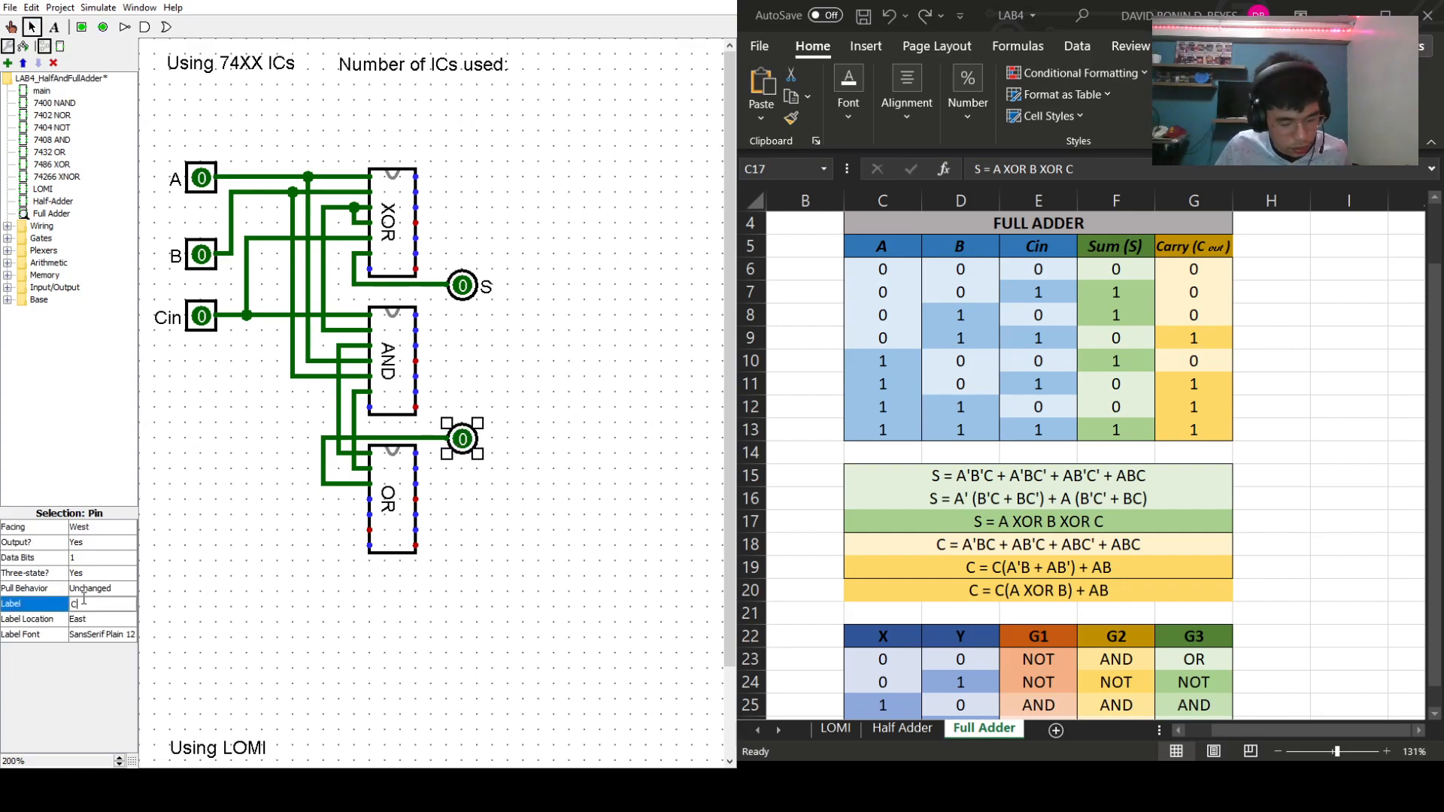
key("Return")
left_click(592, 585)
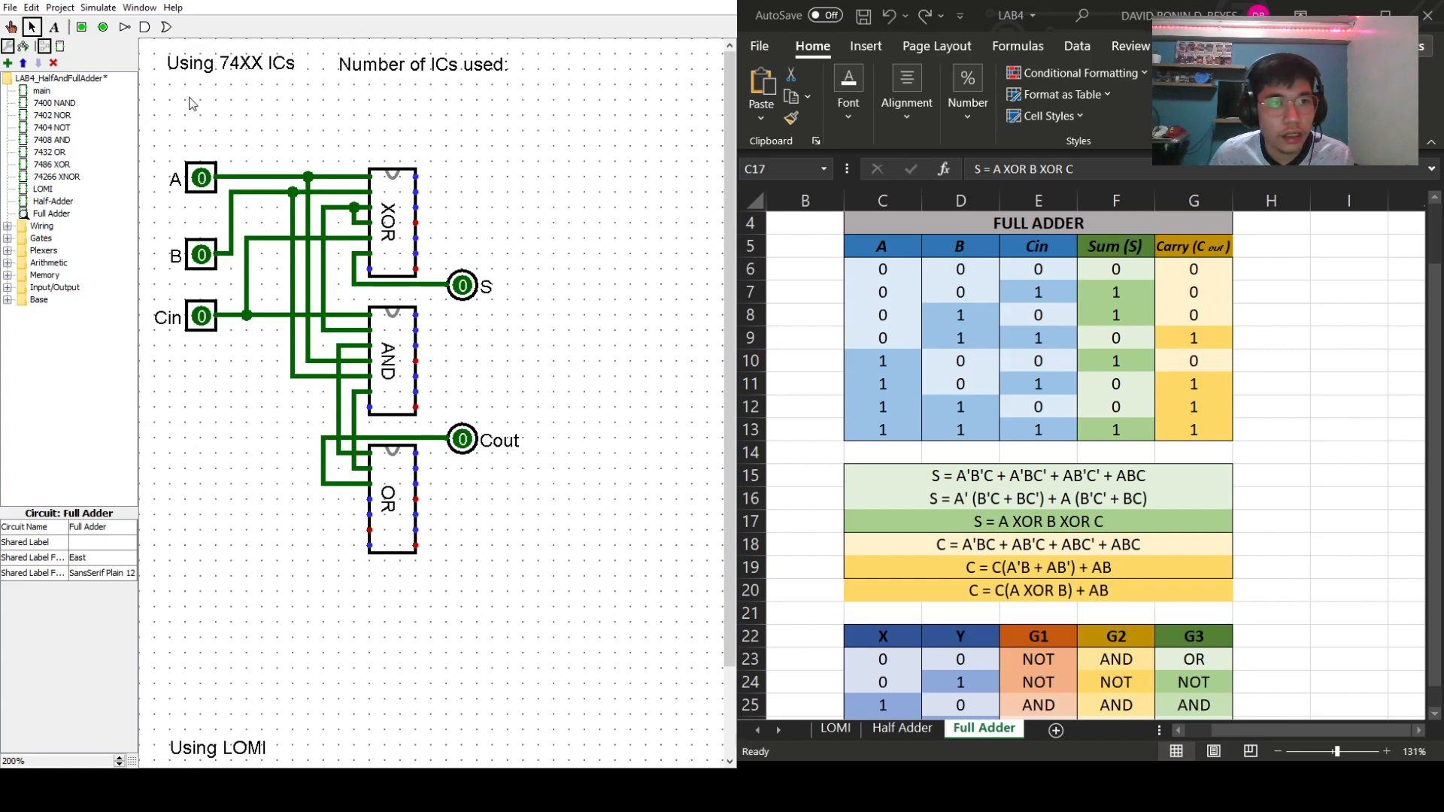
- Test the full adder against the truth table with A at 0, toggling B and Cin through their combinations
left_click(11, 26)
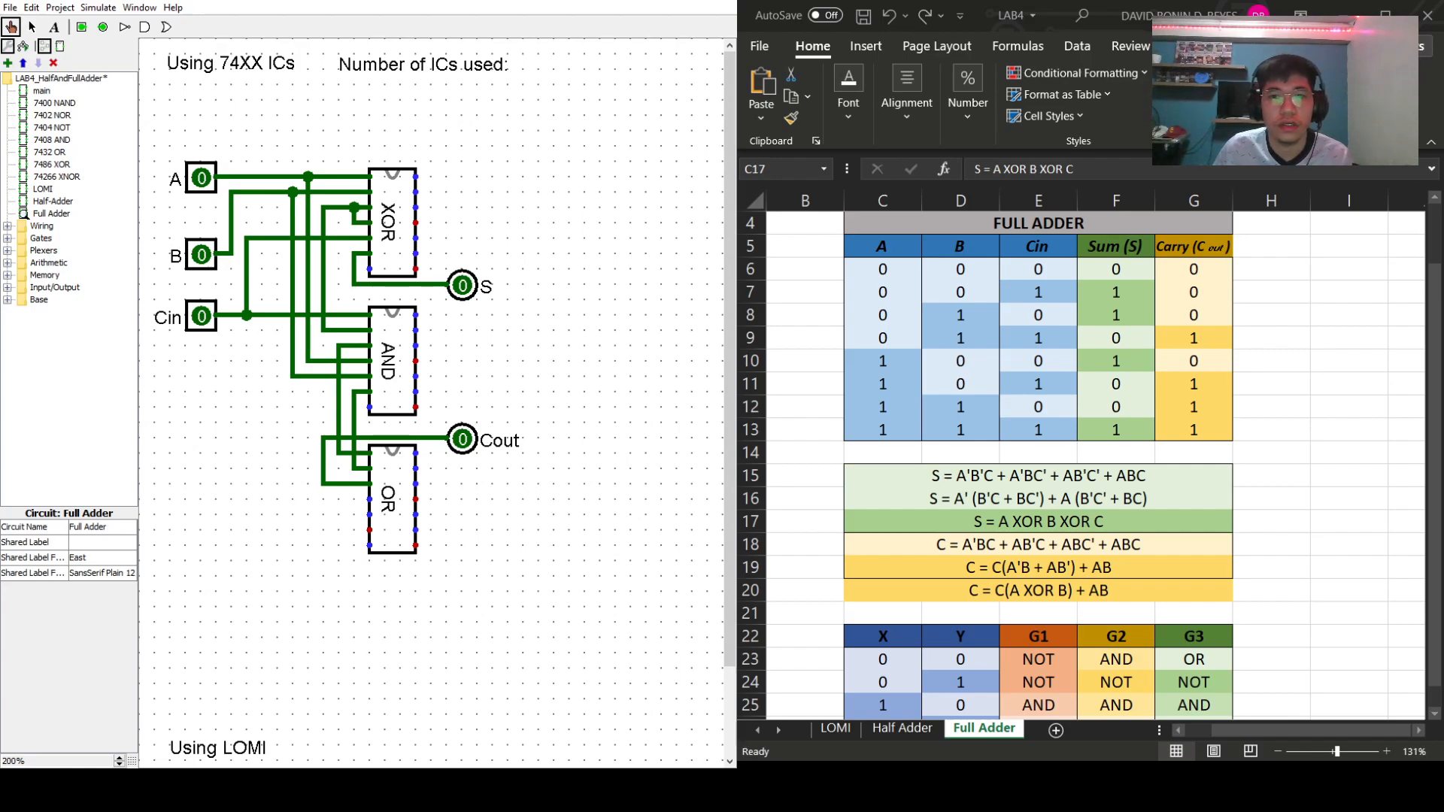
left_click(200, 316)
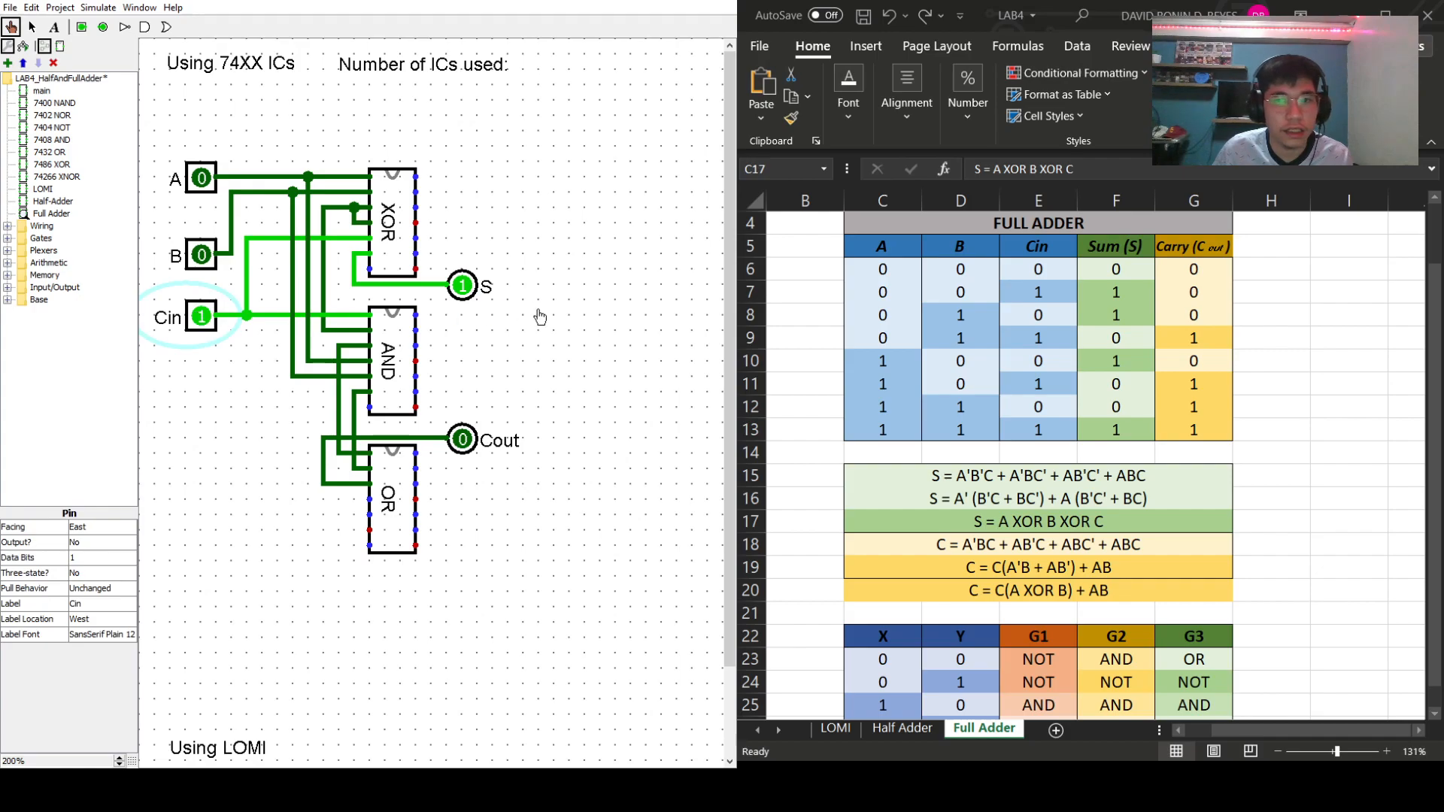
left_click(202, 319)
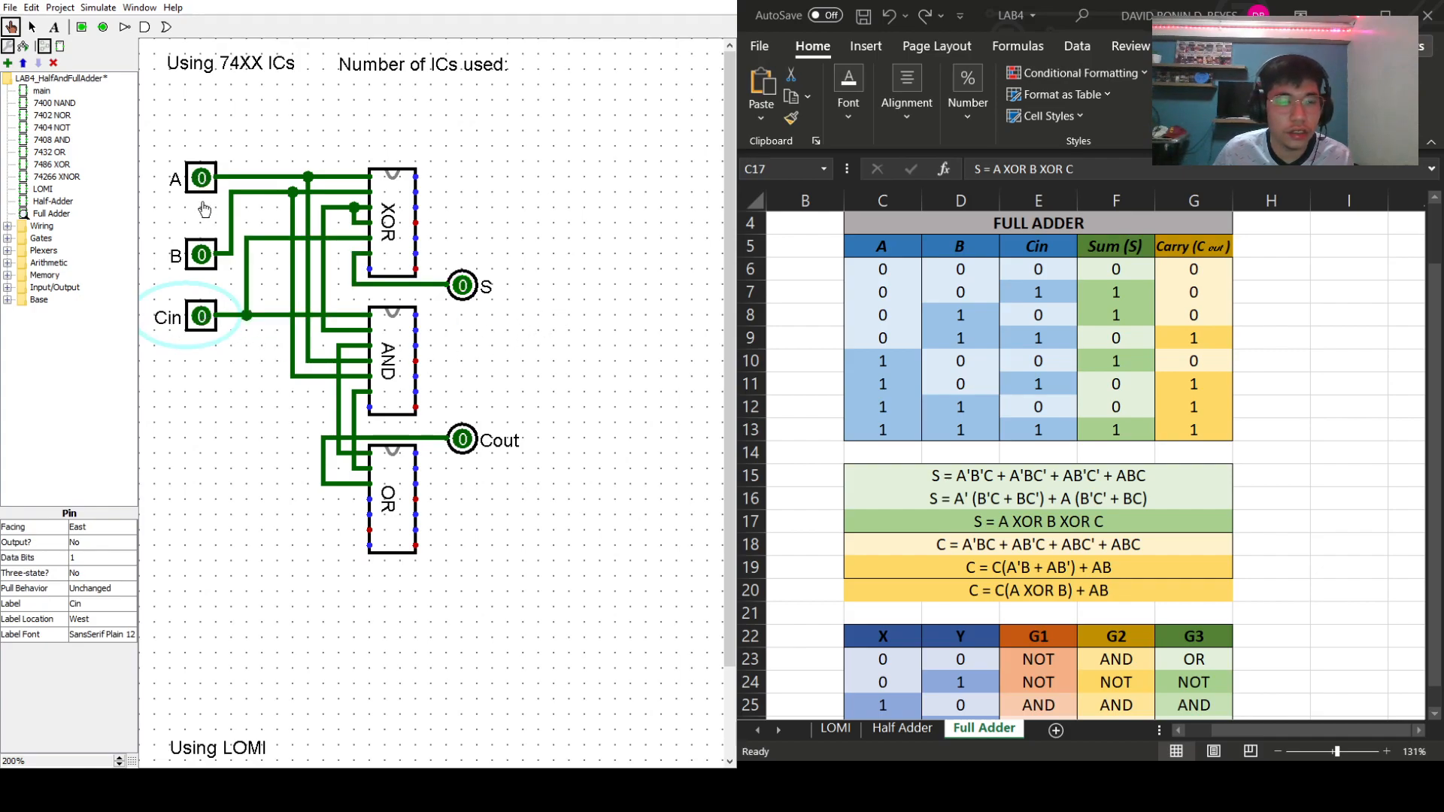
left_click(204, 254)
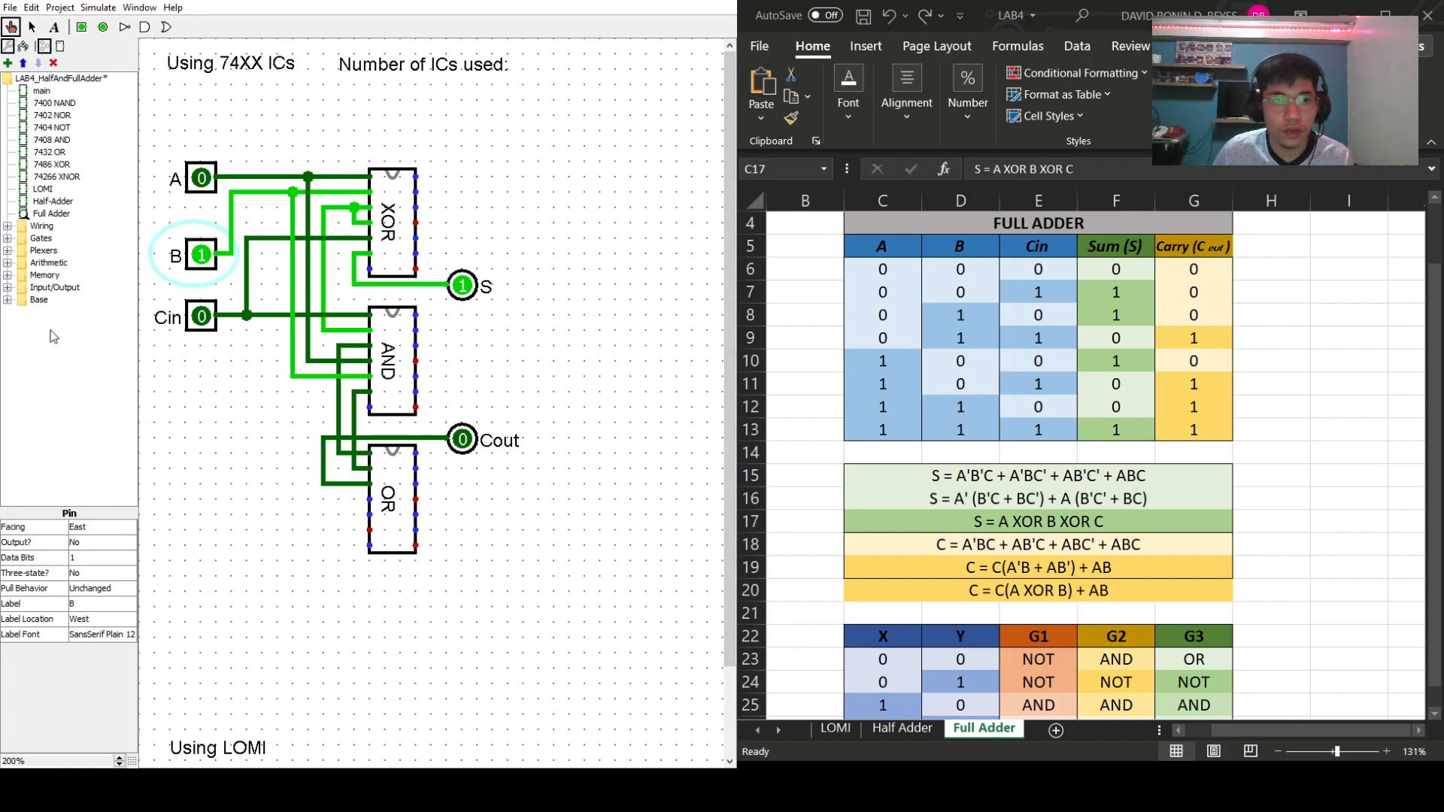
left_click(199, 322)
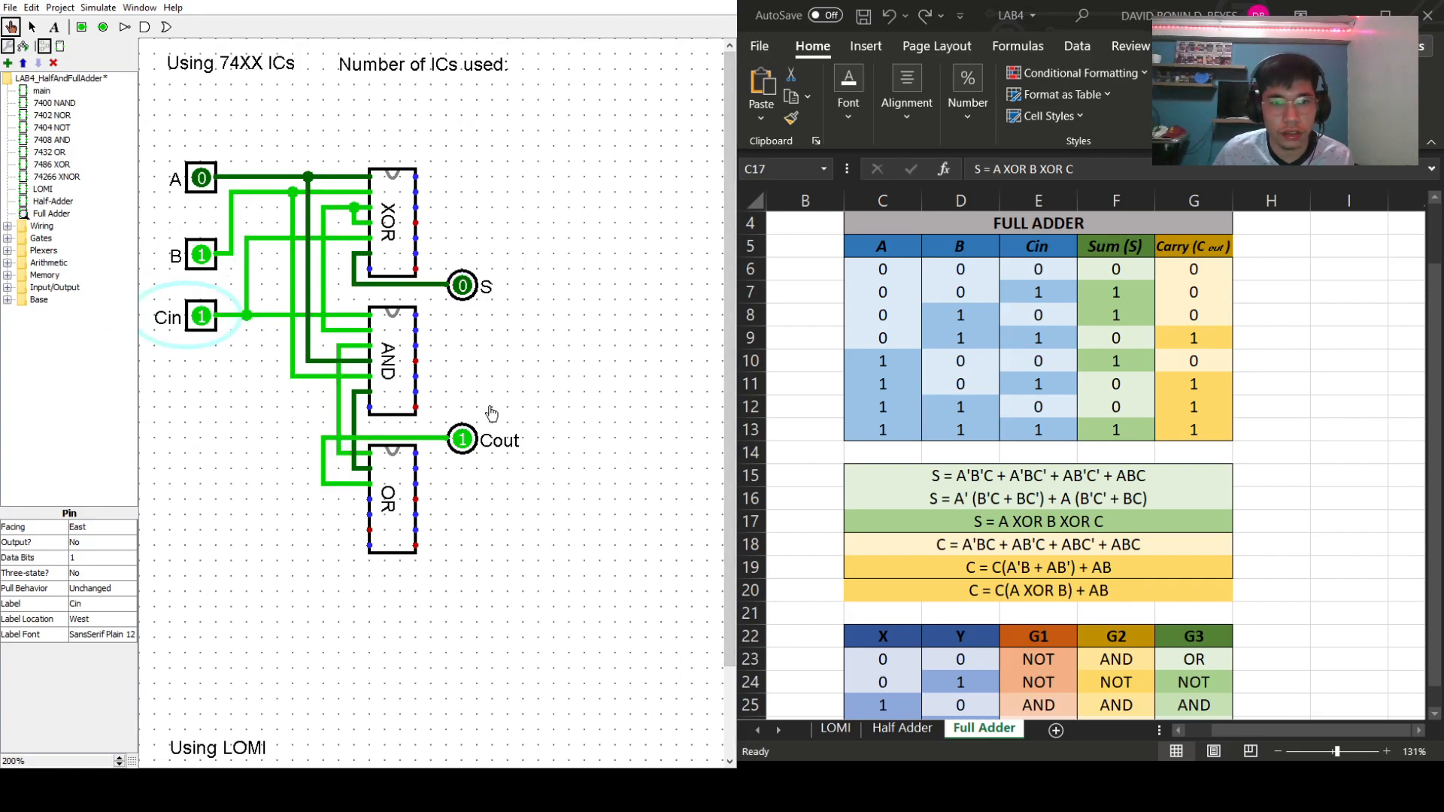
- Reset B and Cin to 0, set A to 1, and test the remaining B and Cin combinations against the truth table
left_click(203, 254)
left_click(200, 317)
left_click(209, 183)
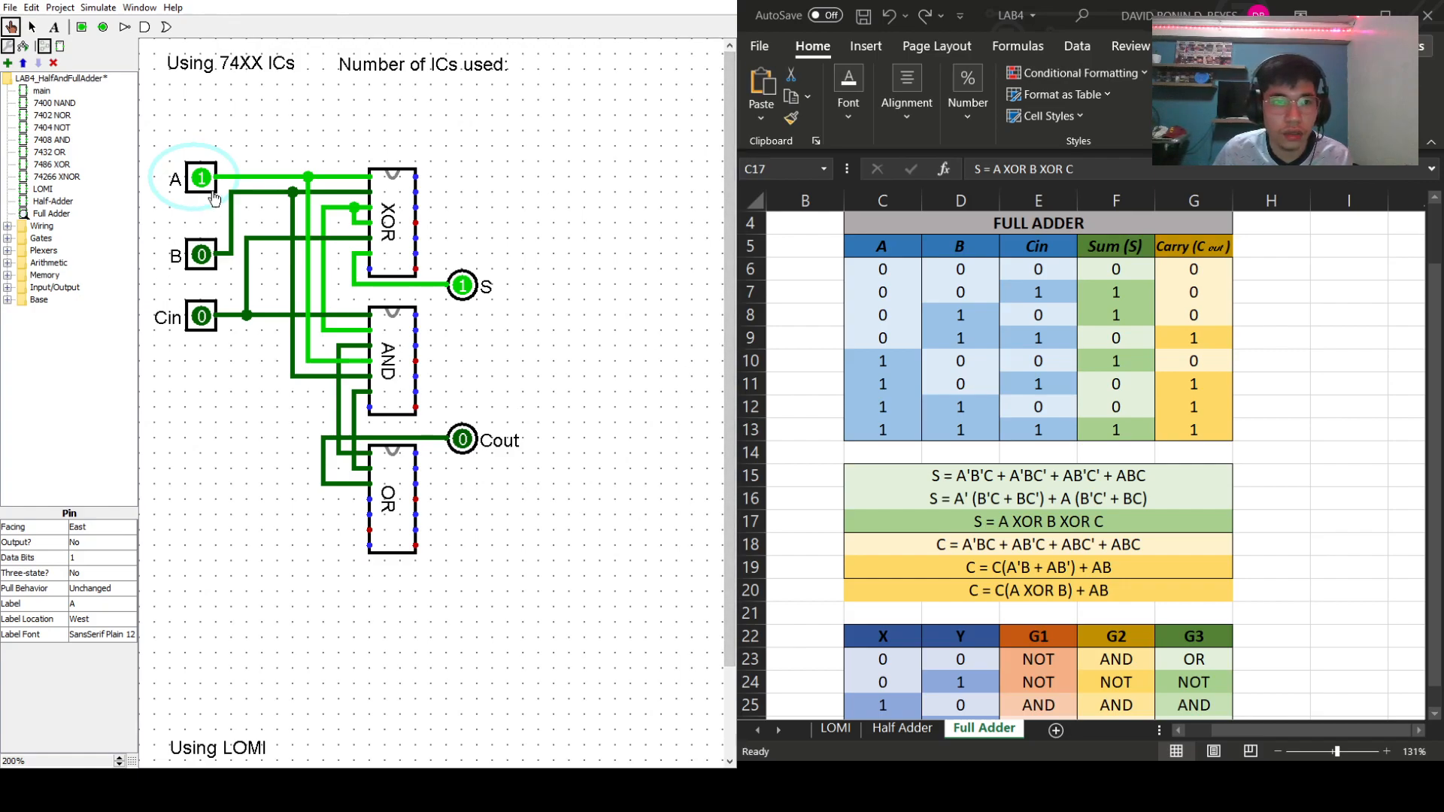
left_click(203, 319)
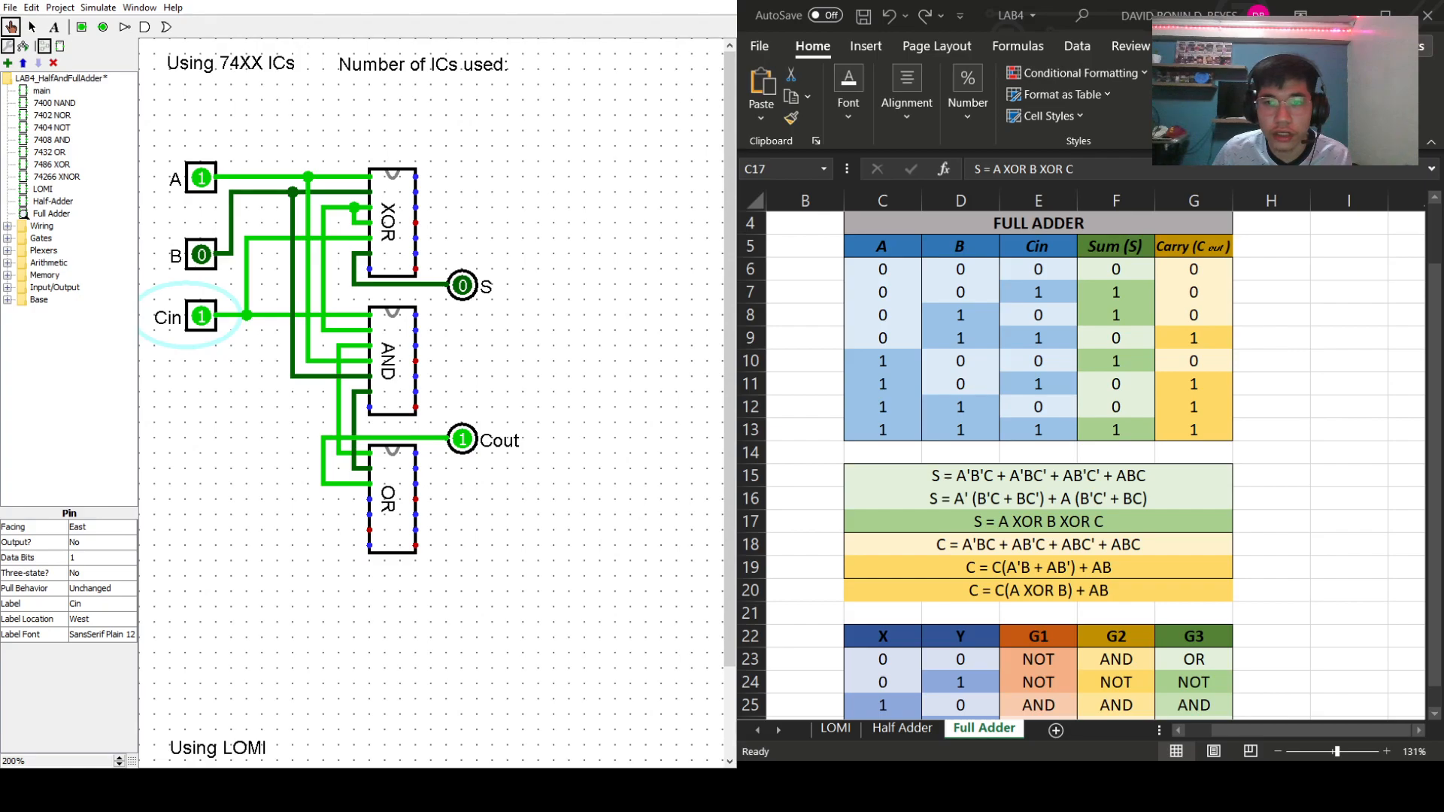
left_click(200, 321)
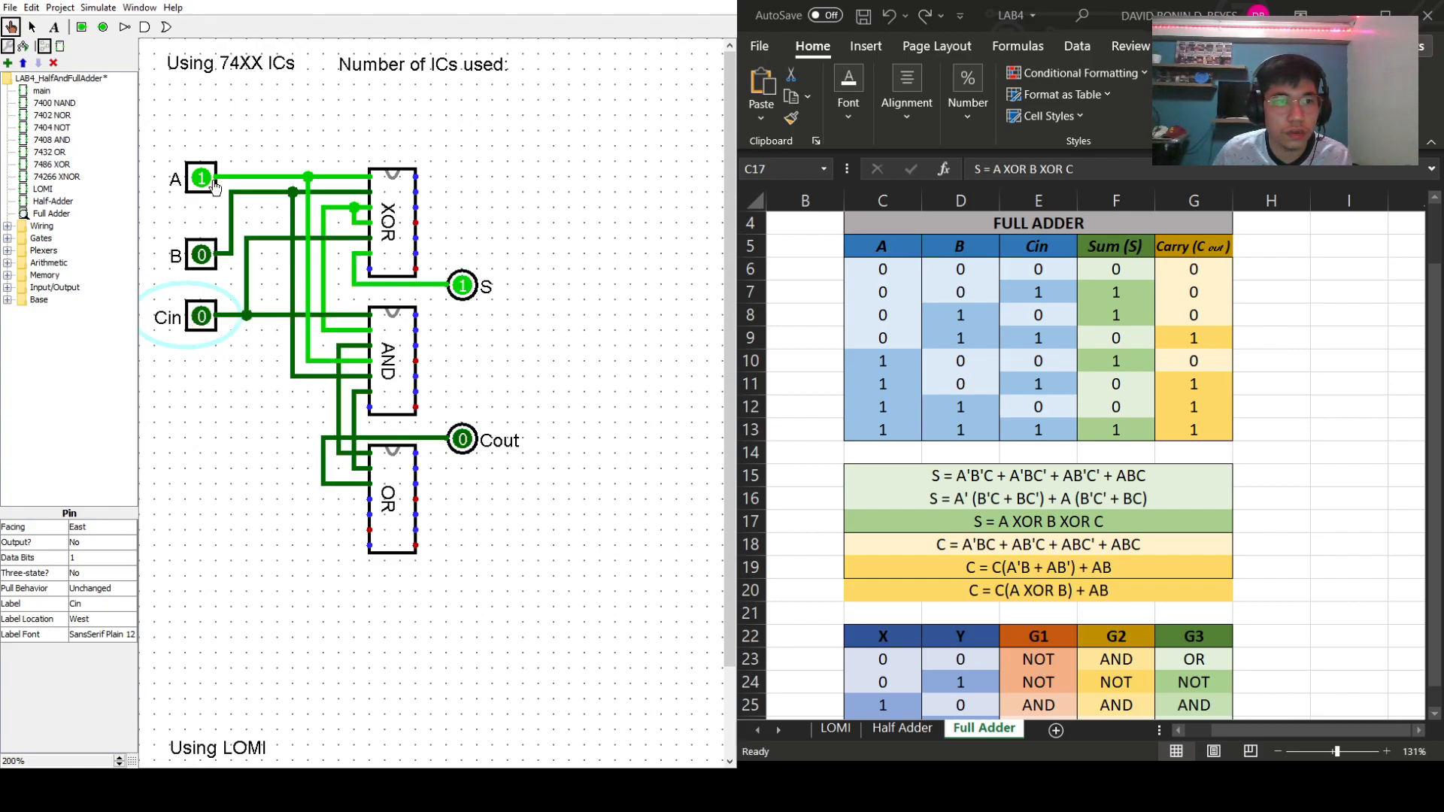
left_click(201, 253)
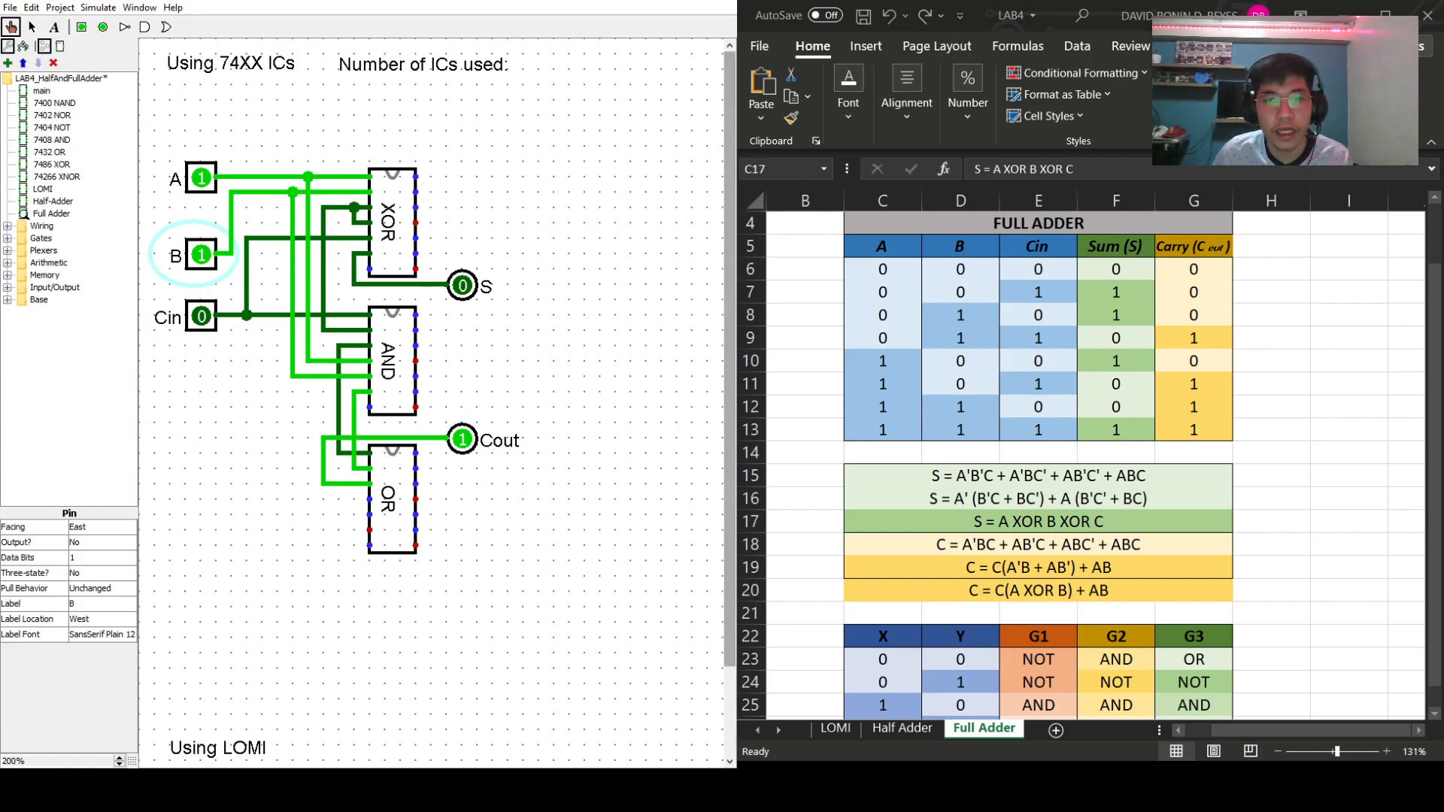
left_click(202, 317)
left_click(202, 317)
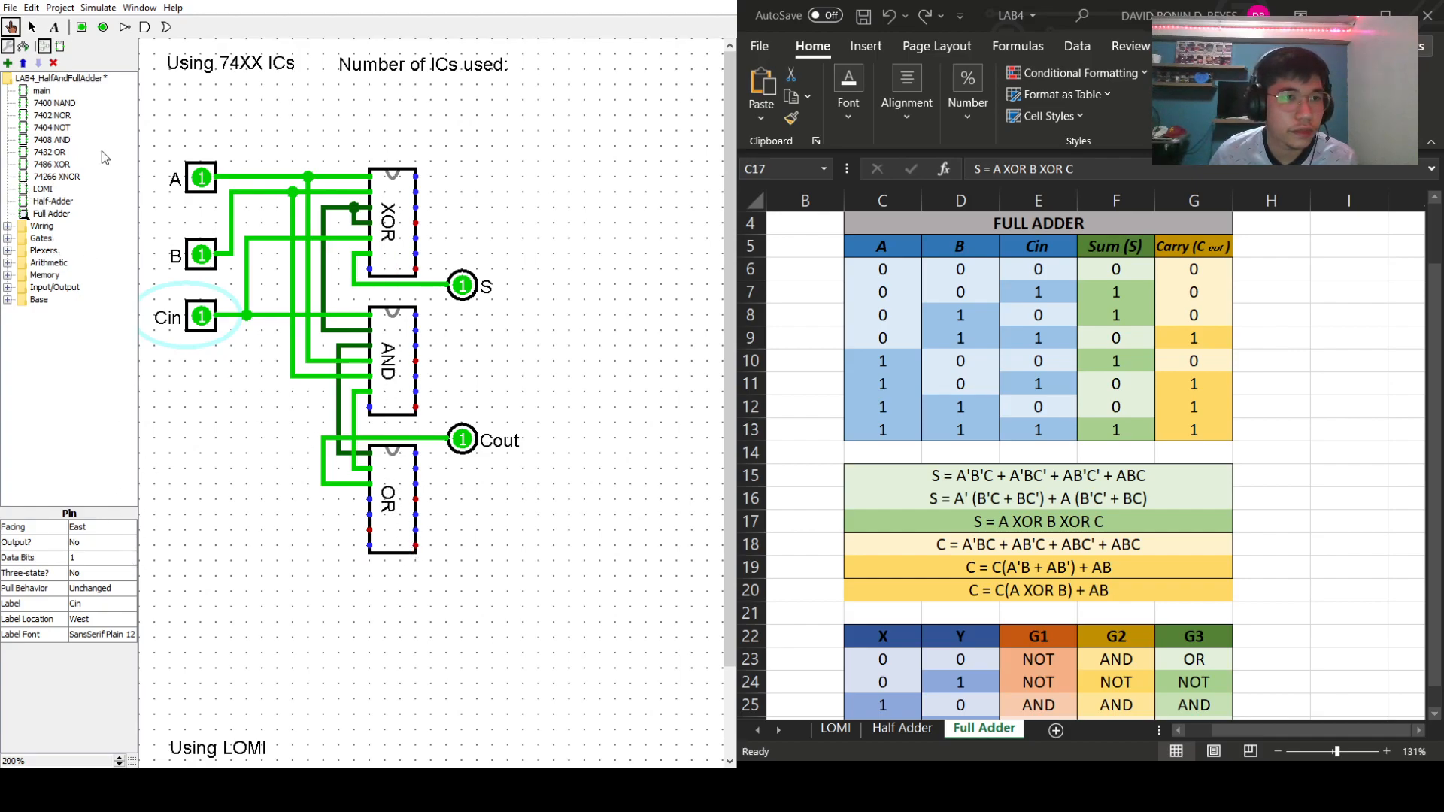
- Add the text labels 1x XOR GATE, 1x AND GATE and 1x OR GATE near the "Number of ICs used:" heading
left_click(52, 27)
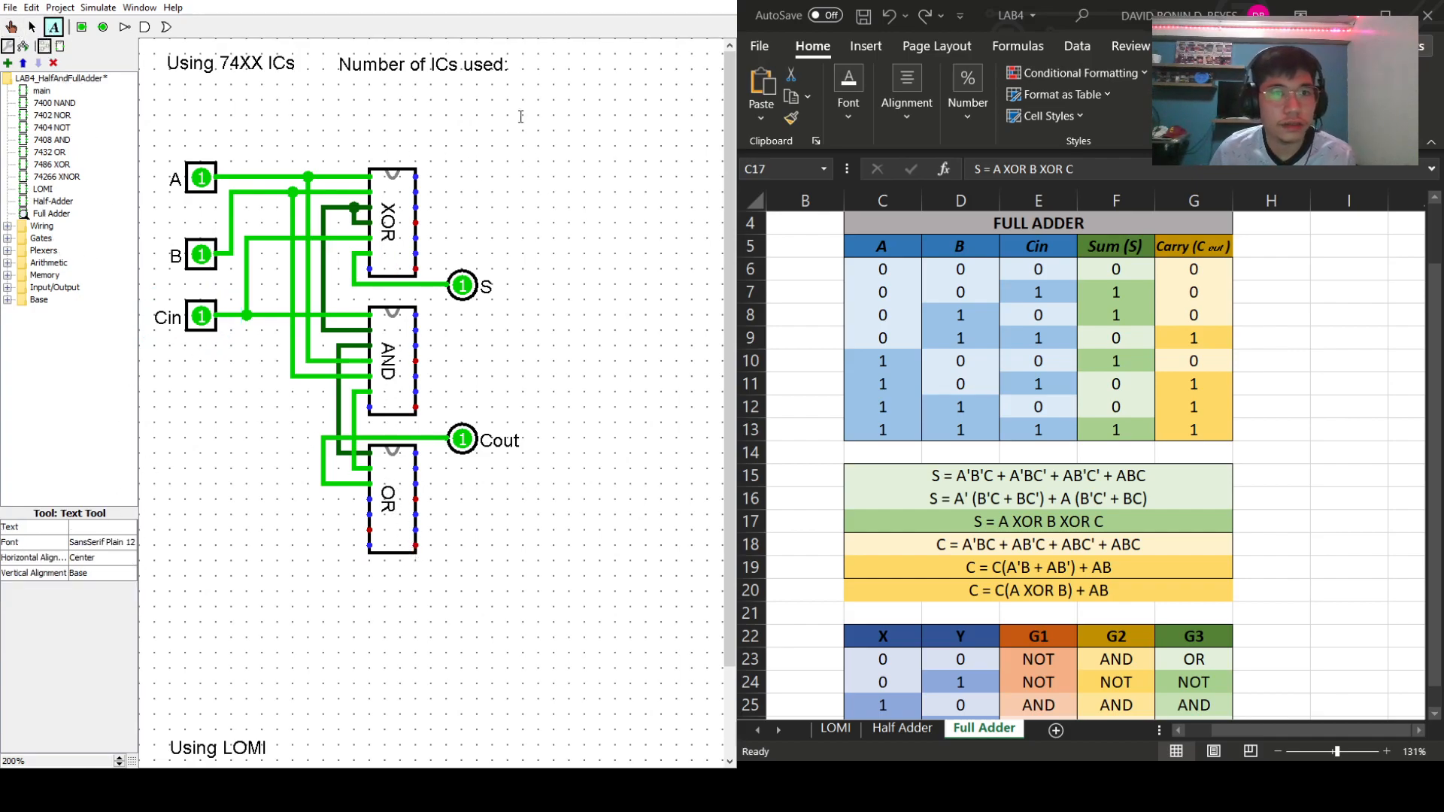
left_click(392, 93)
type("1x XOR GATE")
left_click(523, 119)
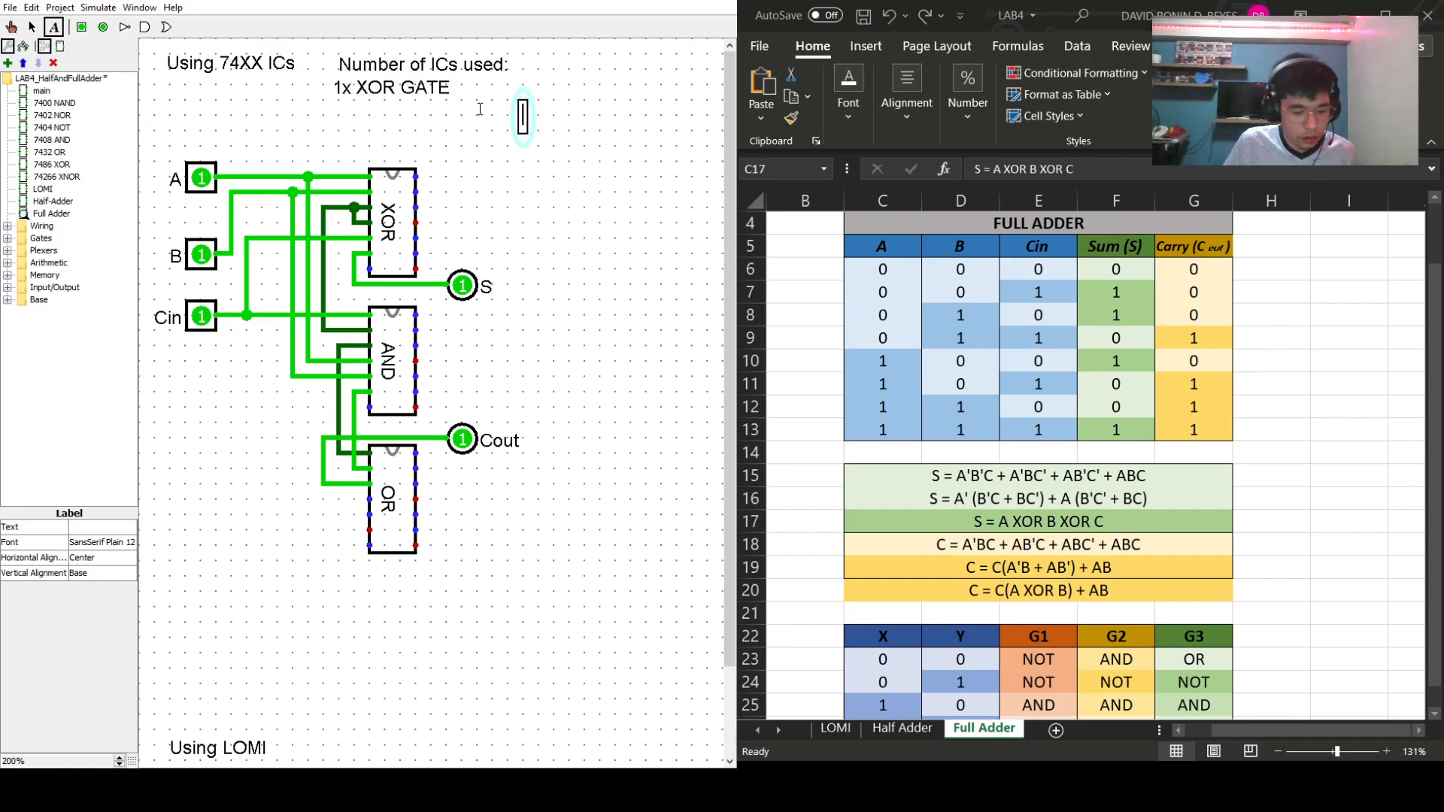
type("x AND GATE")
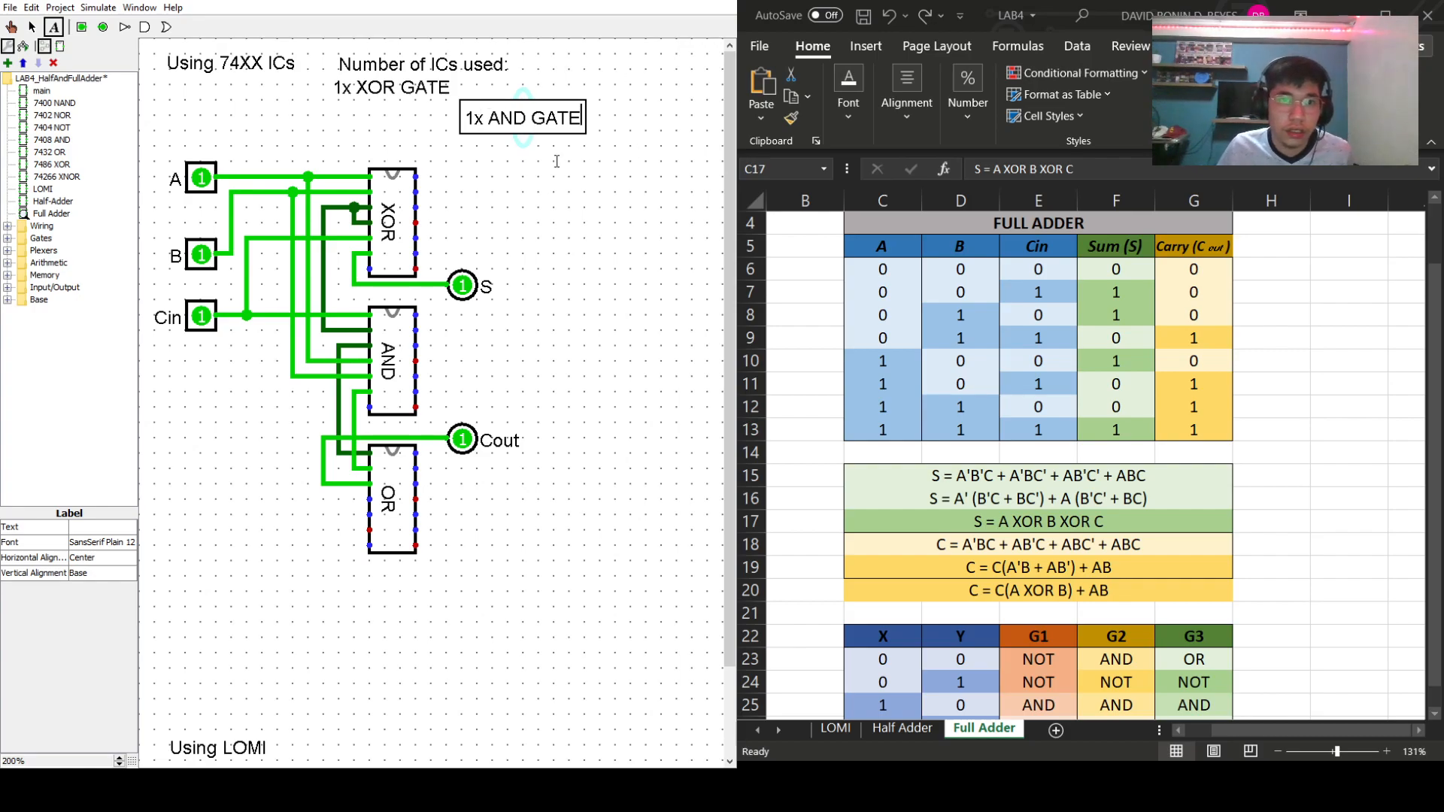
left_click(481, 155)
type("1x OR GATE")
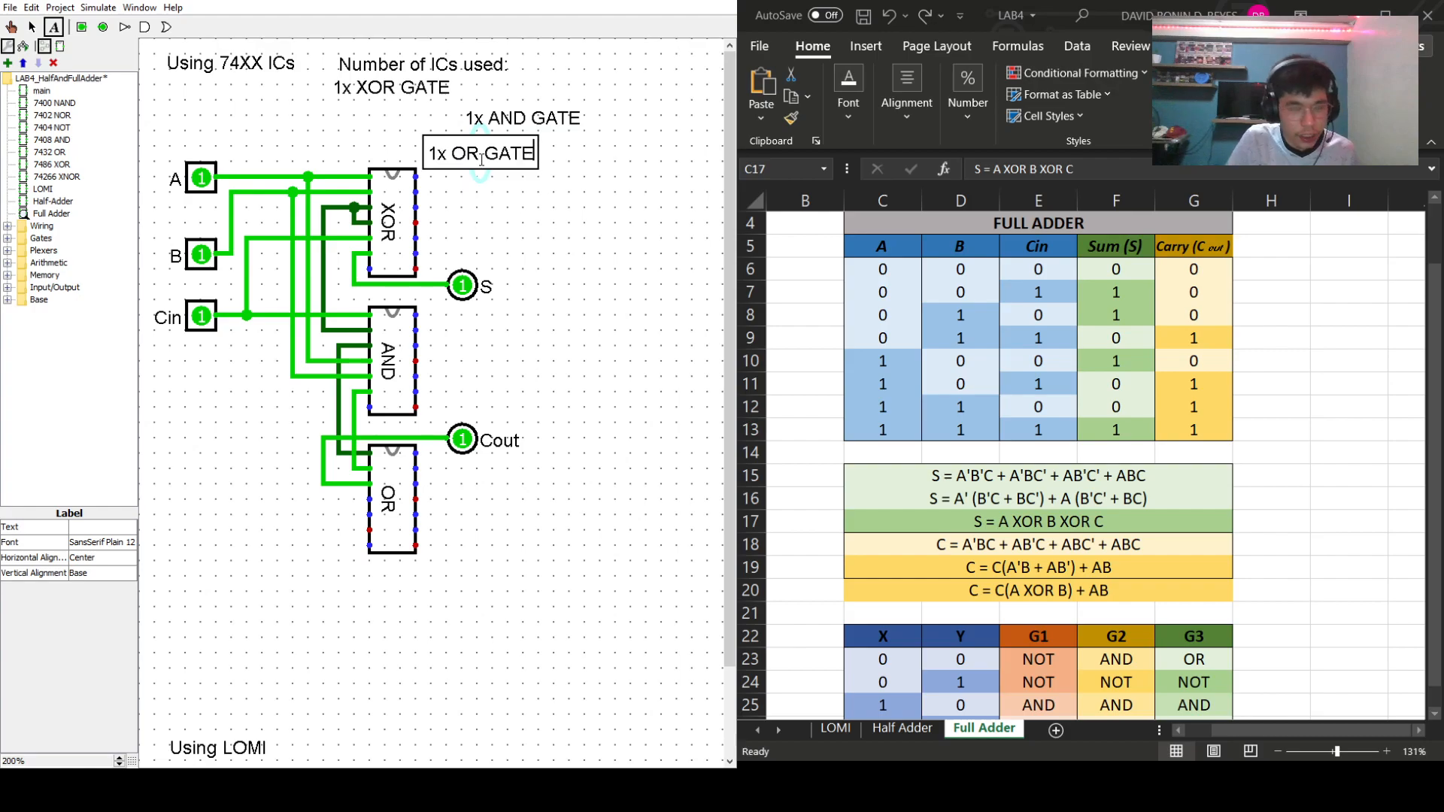
- Align the 1x AND GATE and 1x OR GATE labels in a column beneath the 1x XOR GATE label
left_click(31, 27)
left_click_drag(492, 117, 362, 111)
left_click_drag(455, 154, 363, 139)
left_click(503, 160)
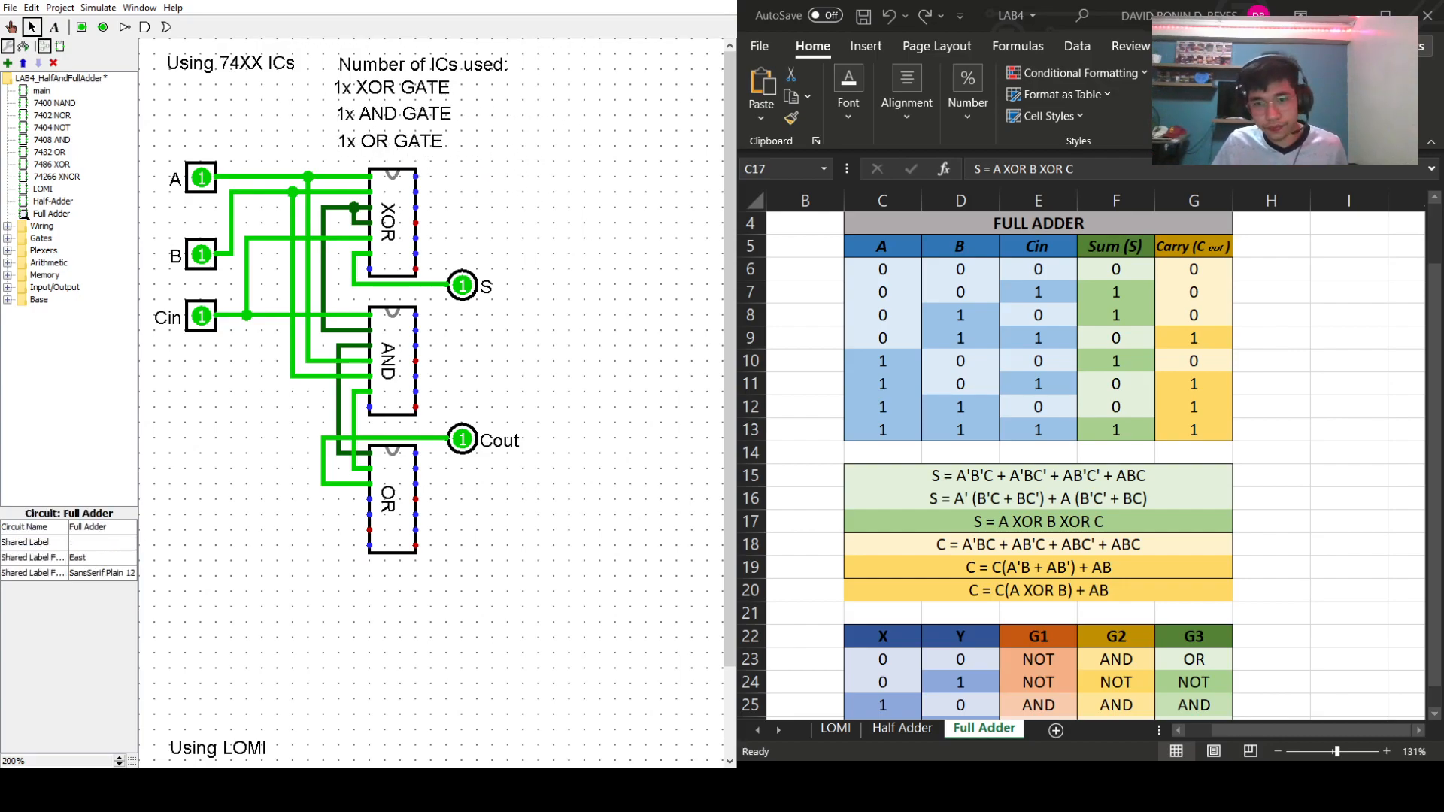
left_click(1034, 516)
left_click(1155, 503)
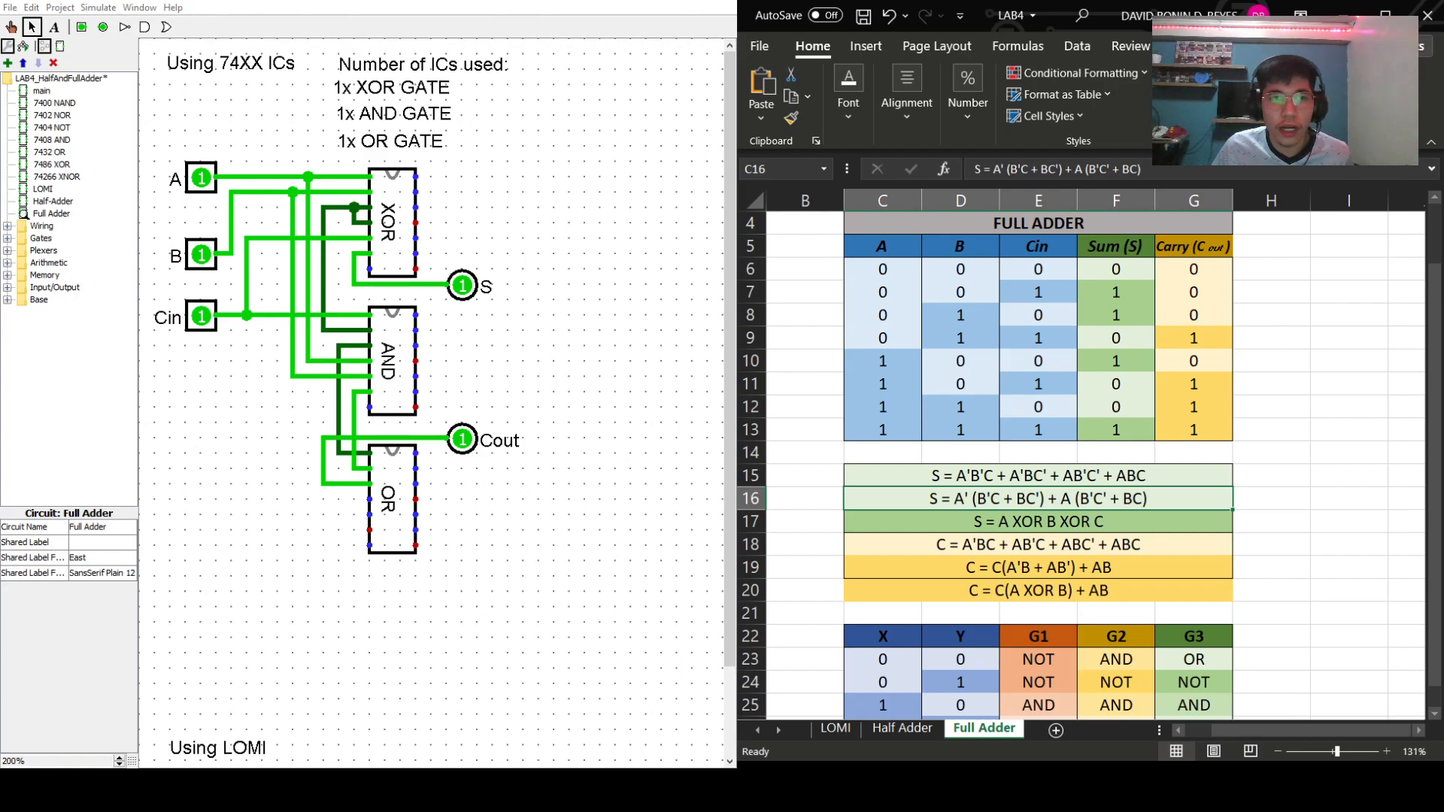
left_click(562, 695)
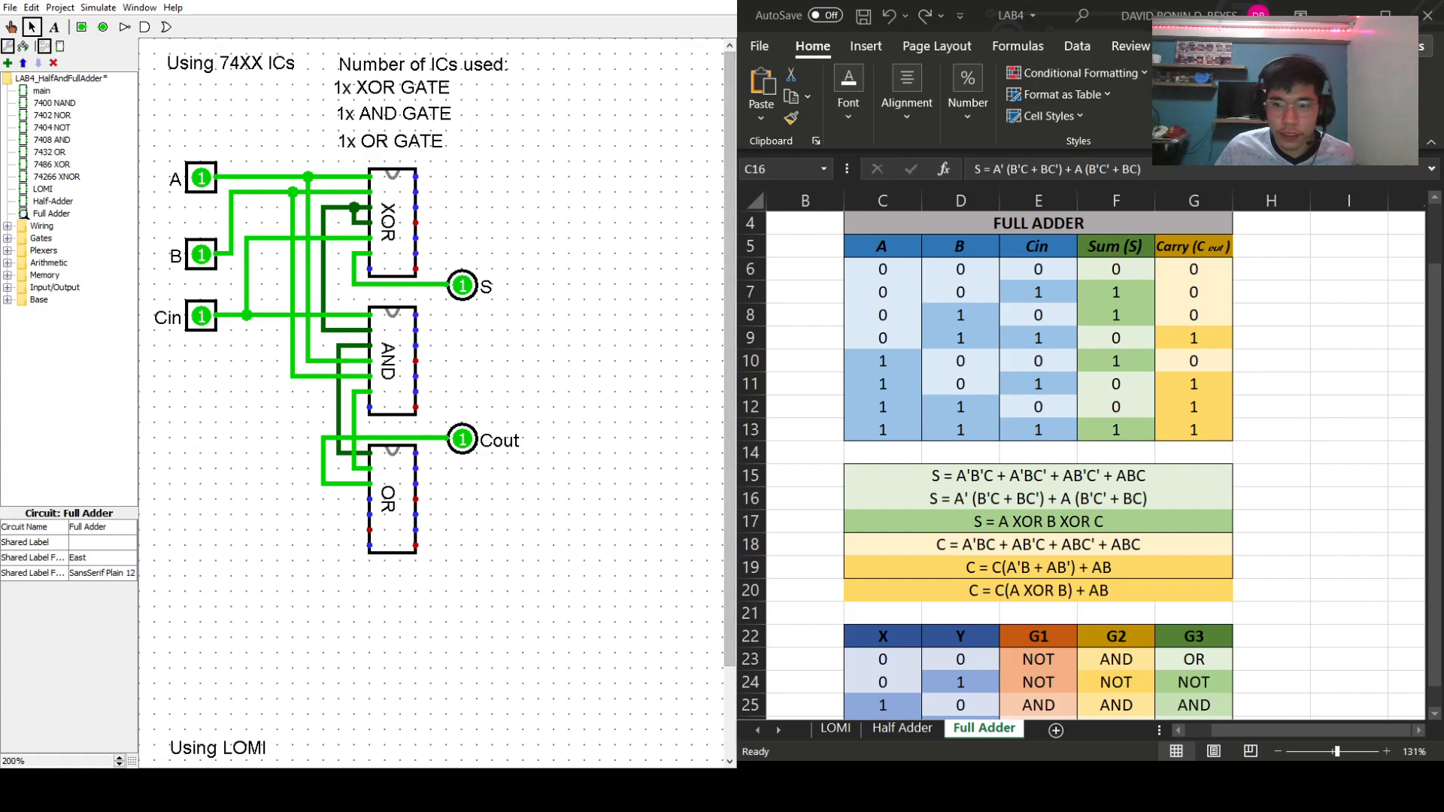
- In the Excel Full Adder sheet, enter "Using 74xx" in H4 and "1x XOR GATE" in H5
left_click(1240, 732)
scroll(1318, 347, "up", 1)
left_click(1284, 322)
double_click(1276, 299)
type("Using 7")
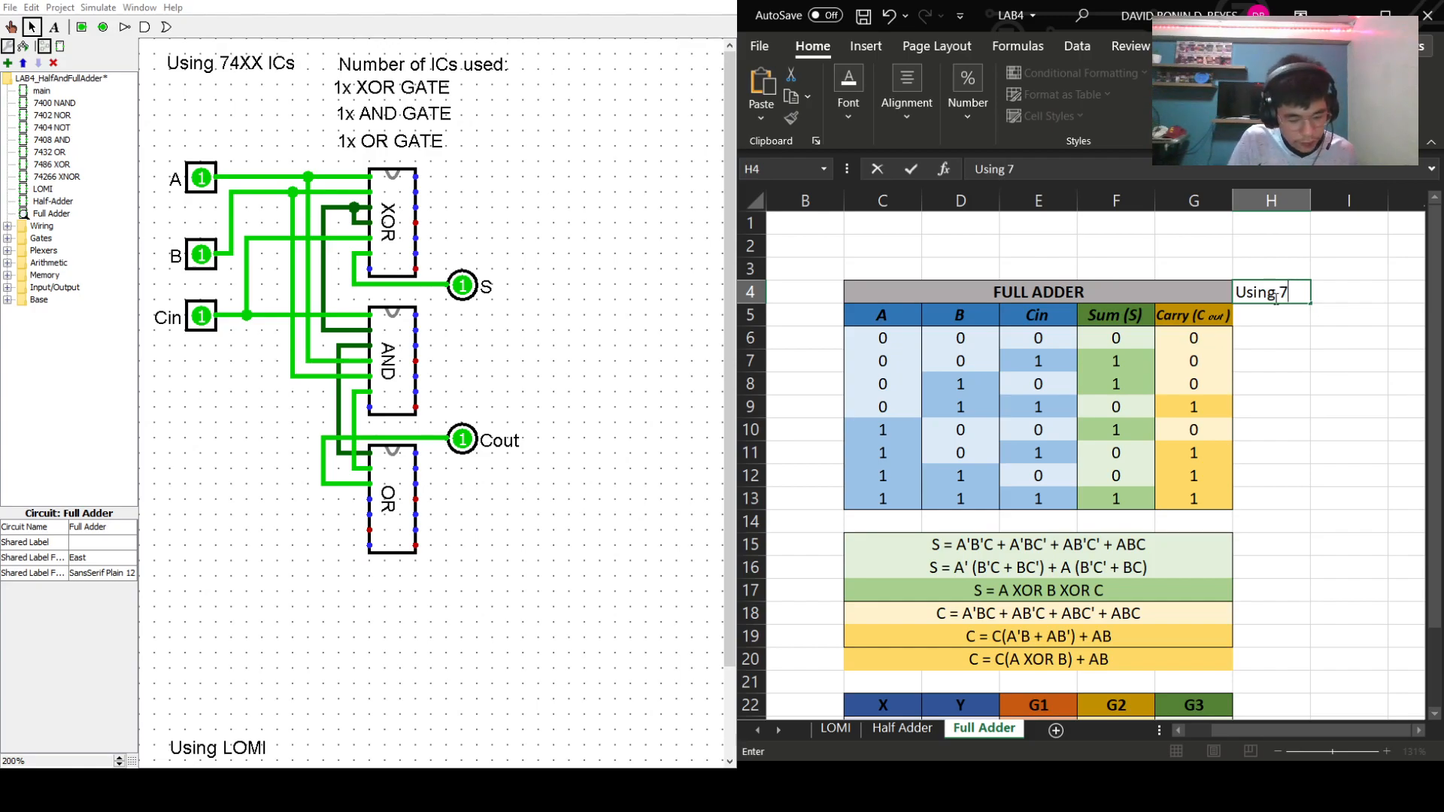
type("4xx")
left_click(1273, 320)
double_click(1273, 319)
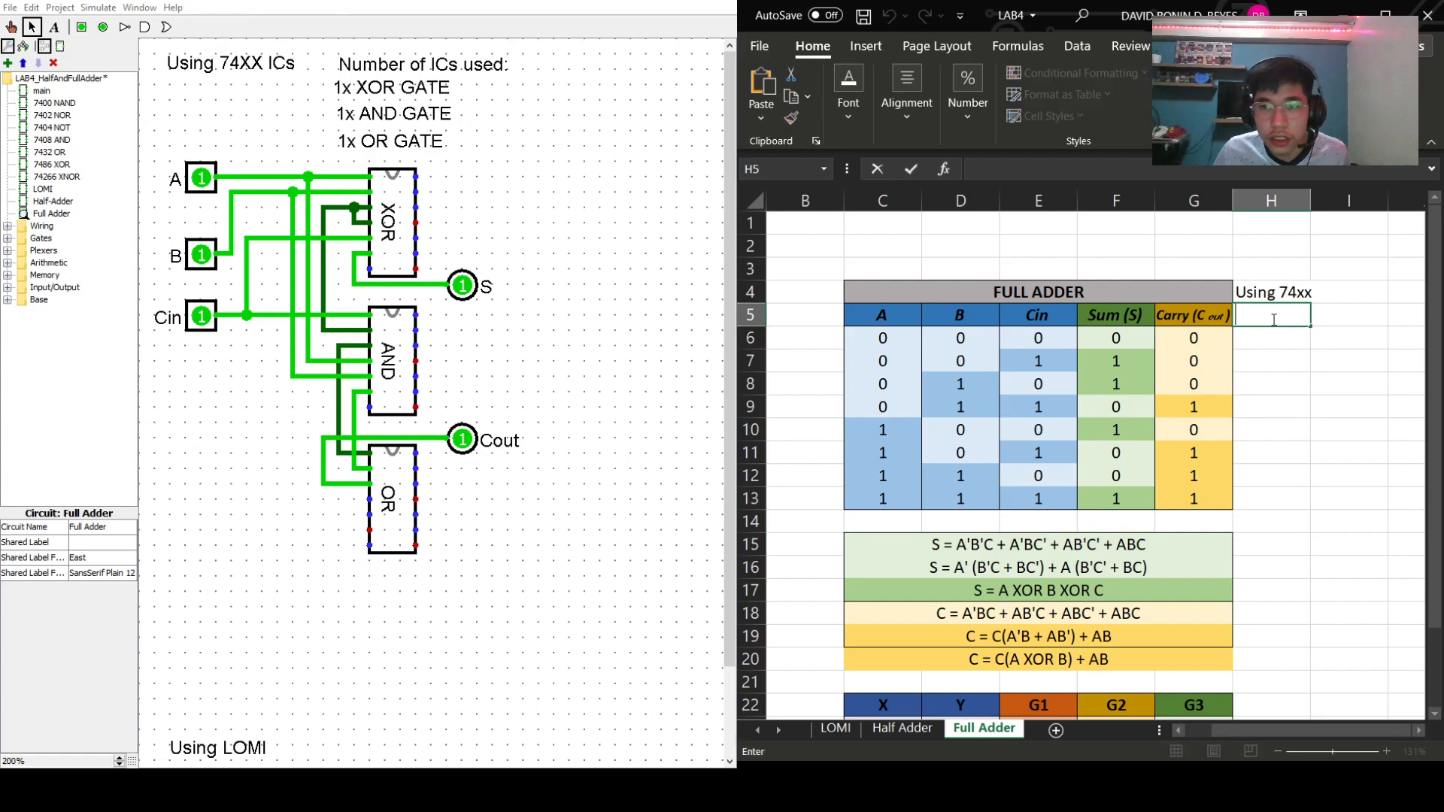
type("1x XOR GATE")
left_click(1254, 340)
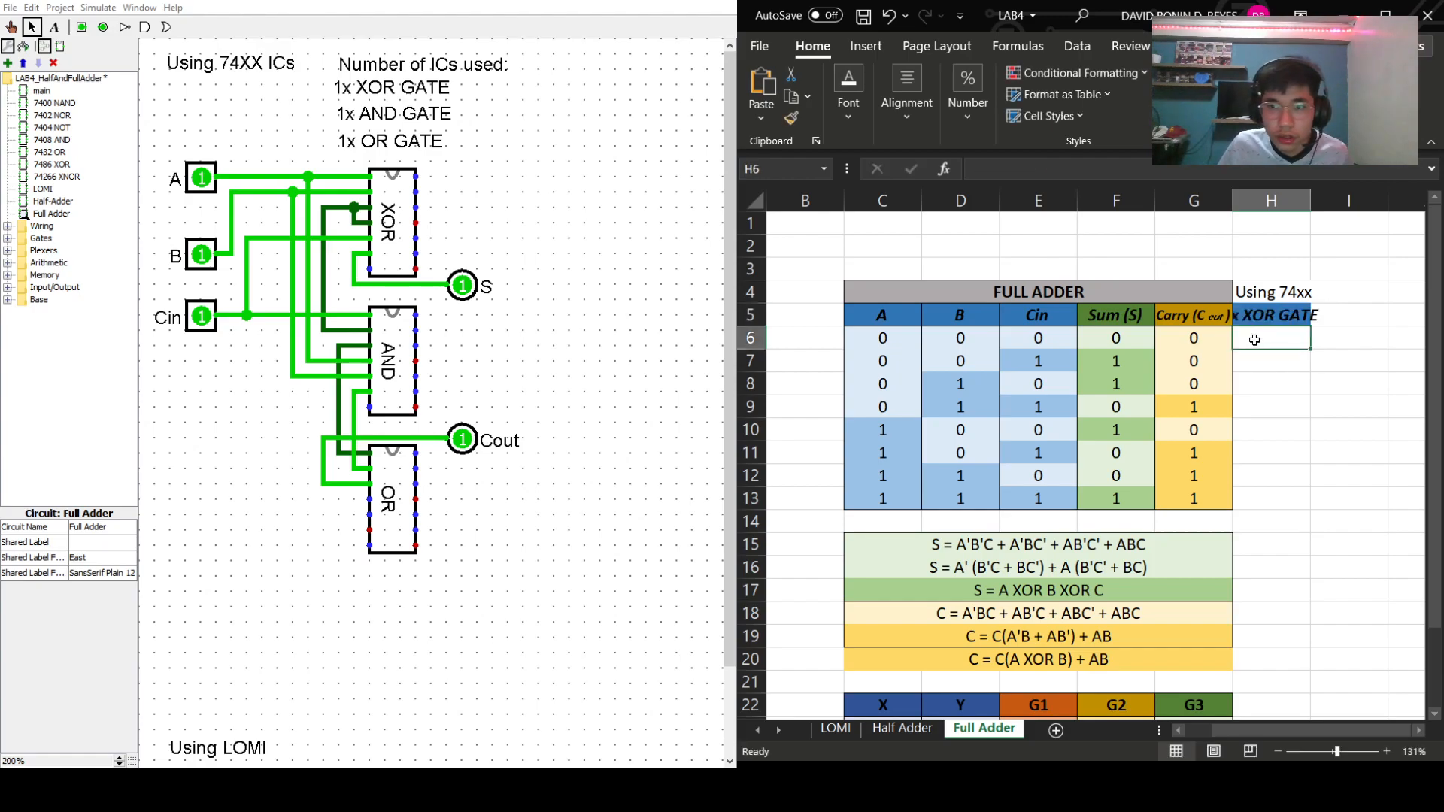
- Remove bold and italic from the 1x XOR GATE cell in H5 and fill it white
left_click(1271, 319)
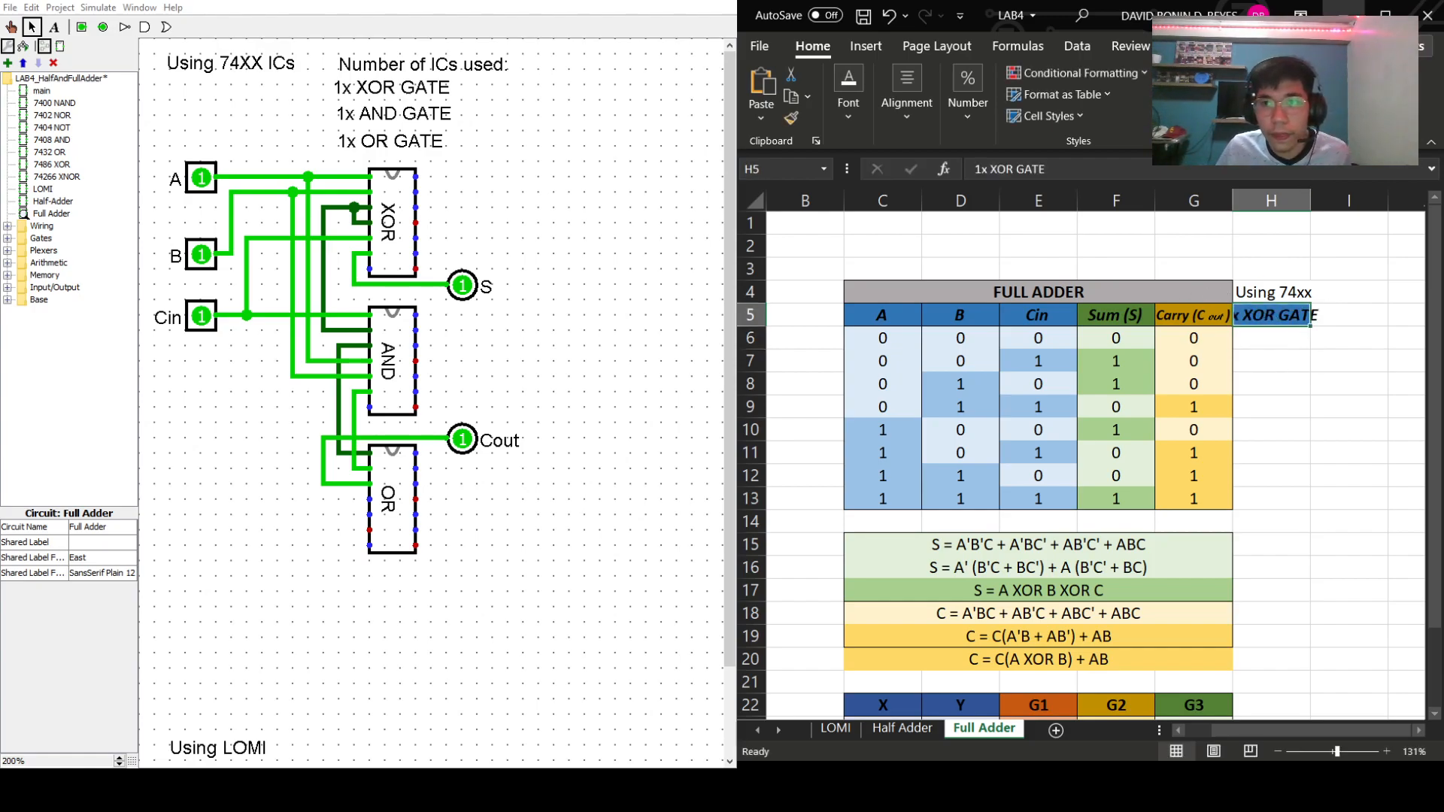
left_click(1387, 14)
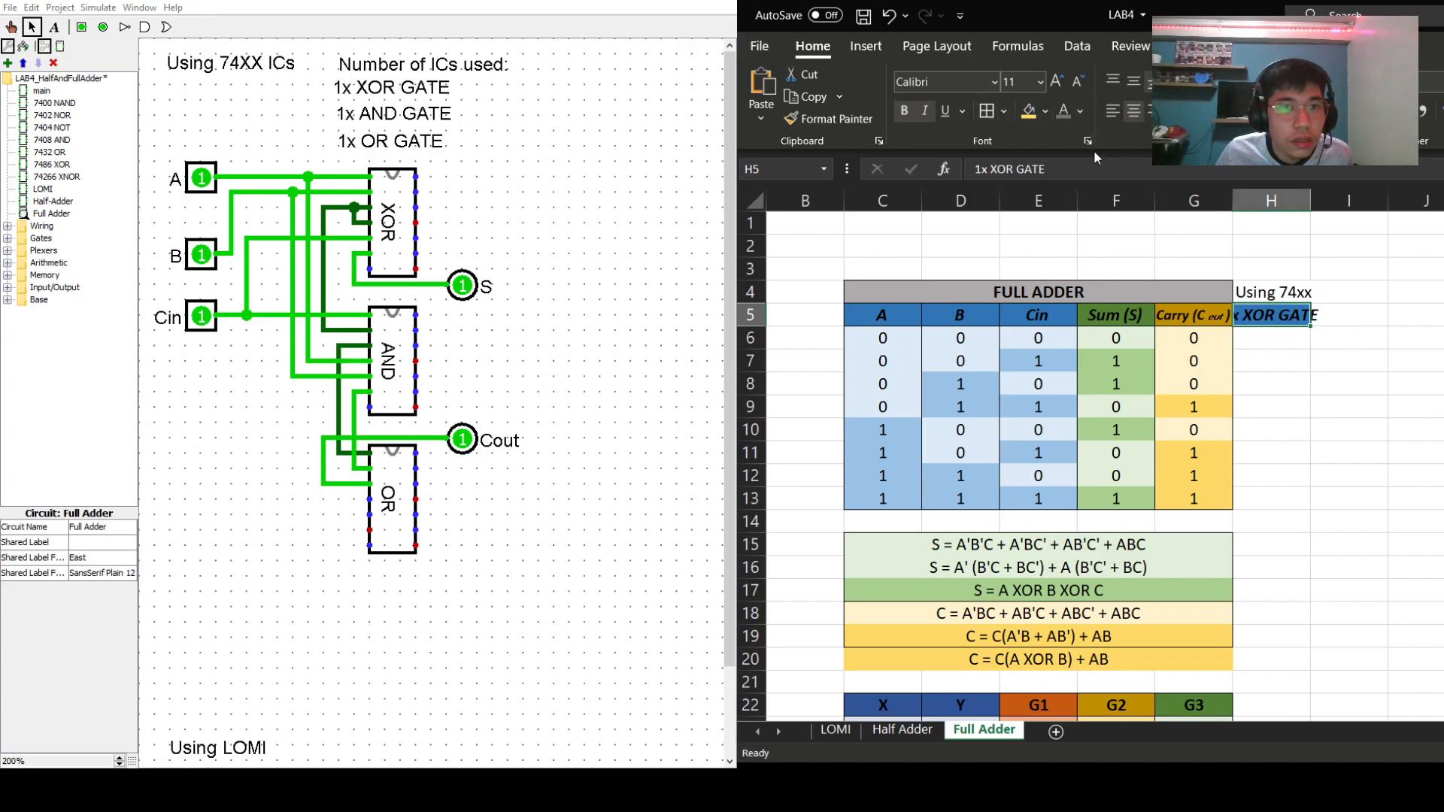
left_click(904, 111)
left_click(925, 111)
left_click(1046, 112)
left_click(1030, 157)
left_click(1407, 344)
- Merge and center columns H and I separately in each row from 4 to 8
left_click(1276, 295)
mouse_move(1275, 295)
left_mouse_down()
mouse_move(1347, 299)
mouse_move(1348, 285)
mouse_move(1349, 362)
left_mouse_up()
left_click(1264, 111)
left_click(1288, 317)
left_click(1264, 110)
left_click(1285, 335)
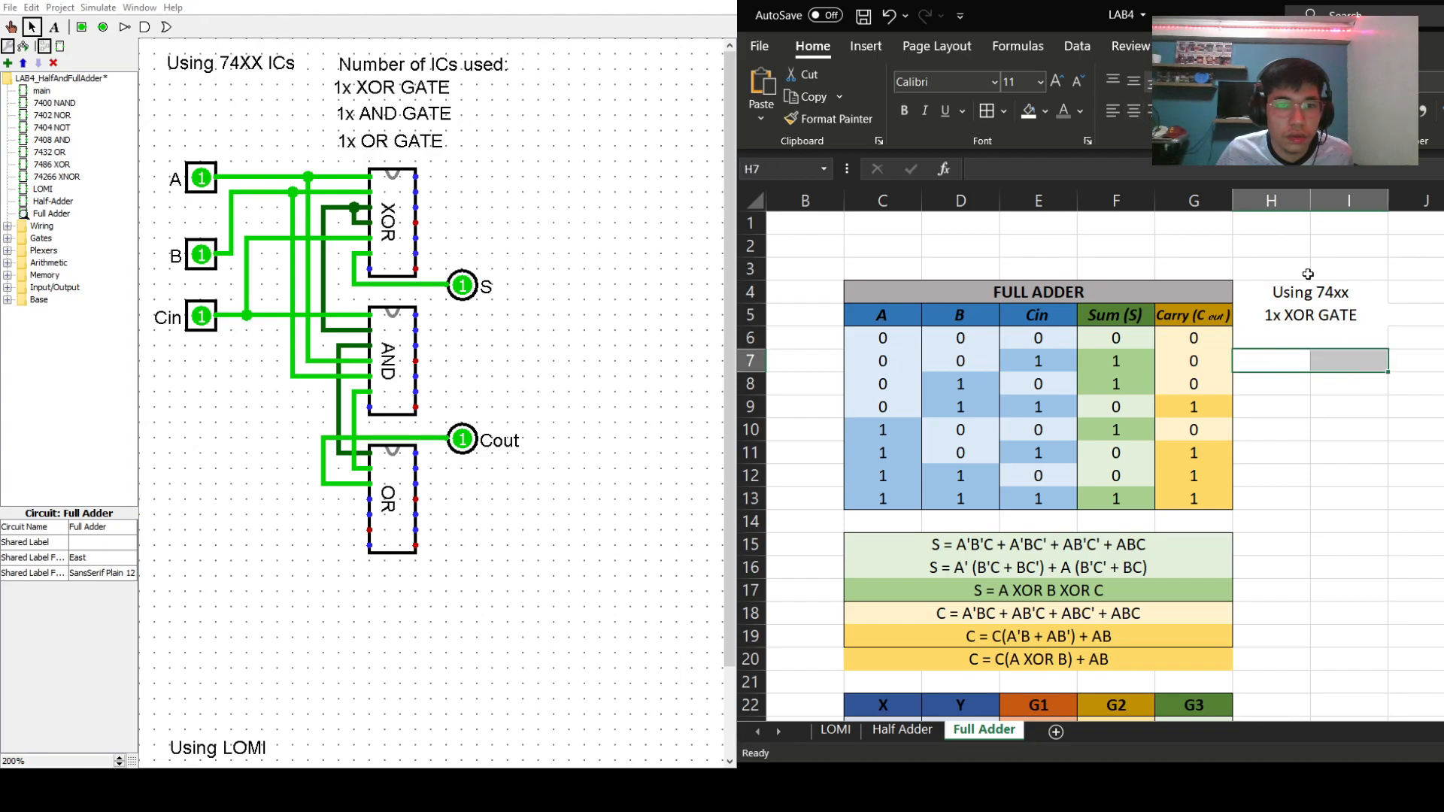
left_click(1283, 385)
left_click_drag(1285, 387, 1436, 371)
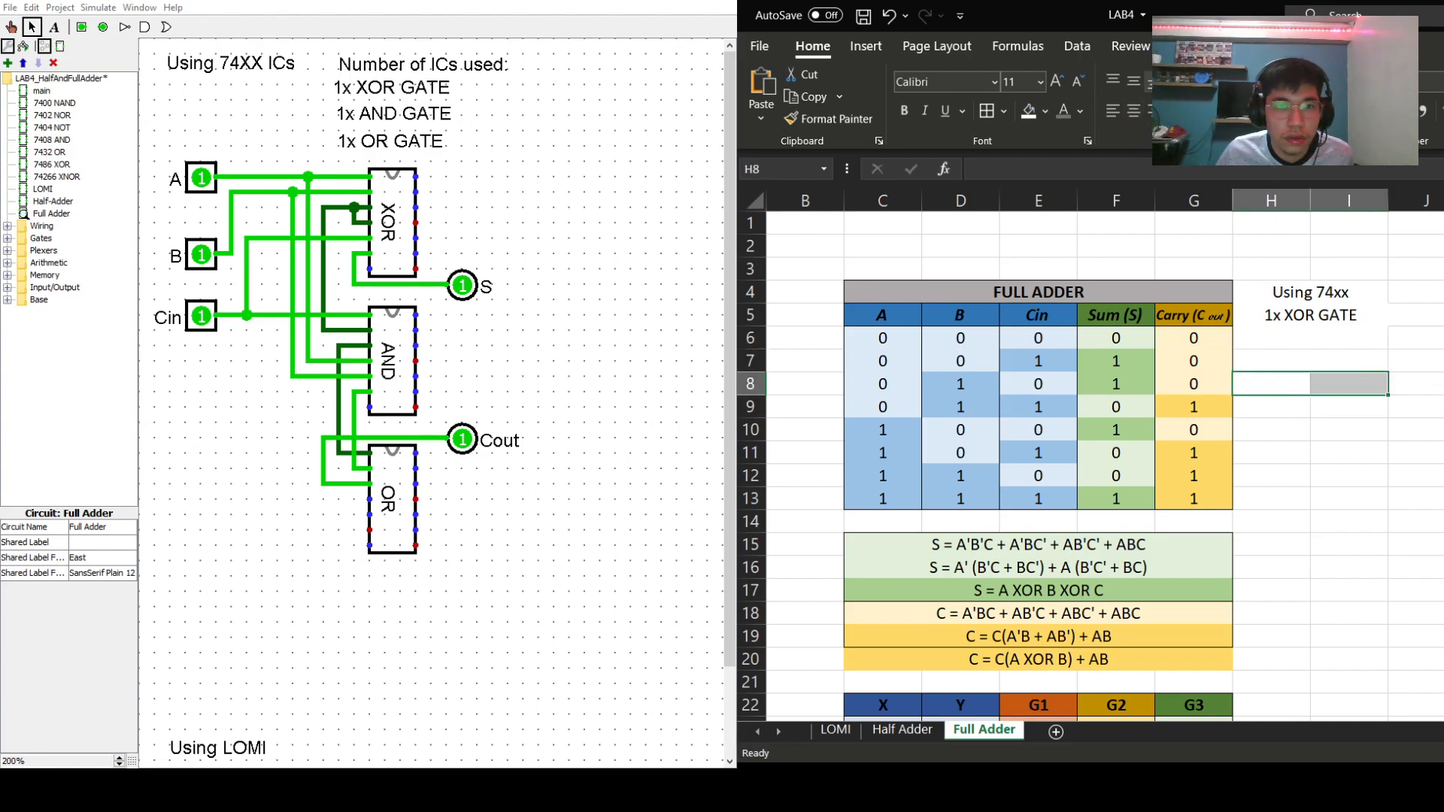
- Set the merged 1x XOR GATE cell to no fill
left_click(1343, 312)
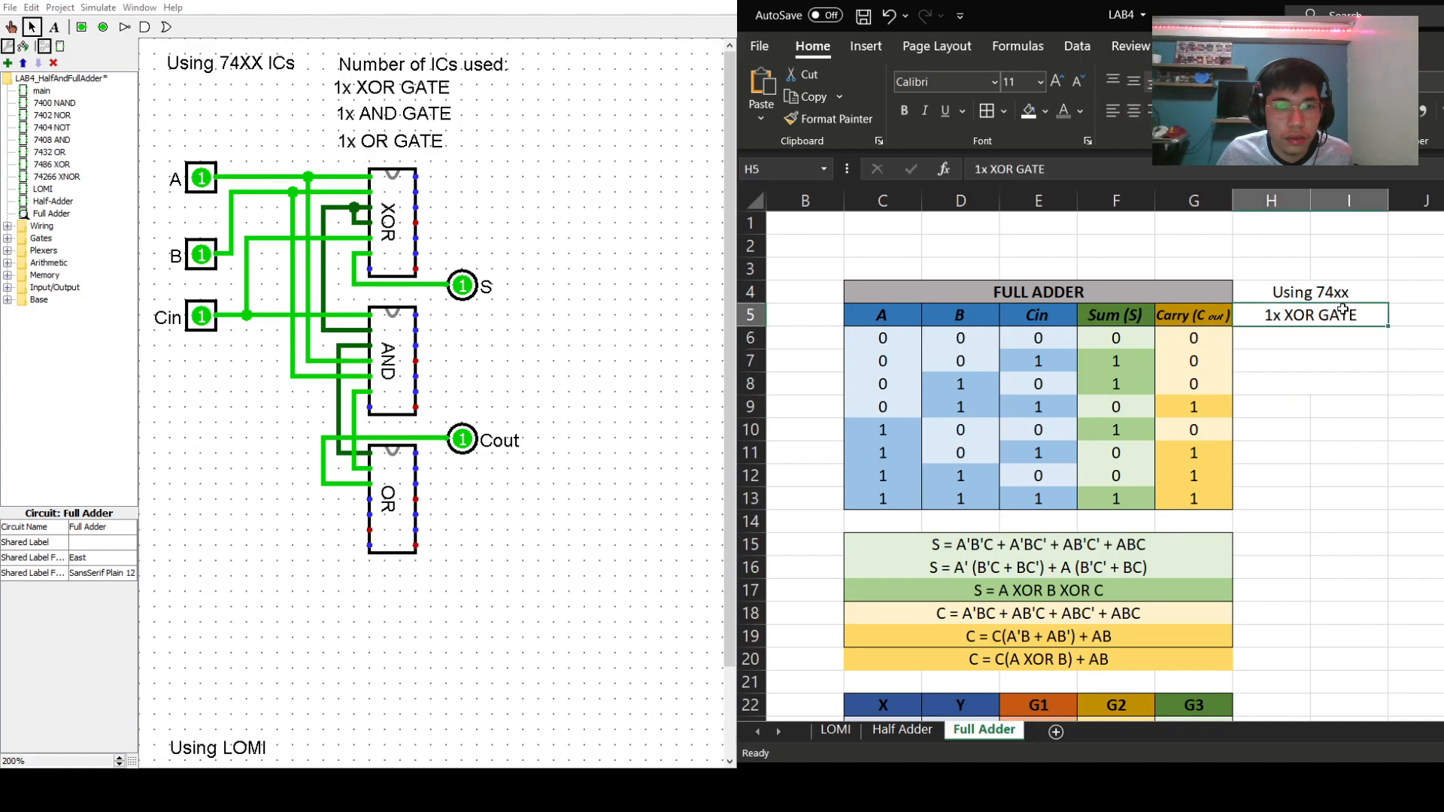
left_click(1044, 113)
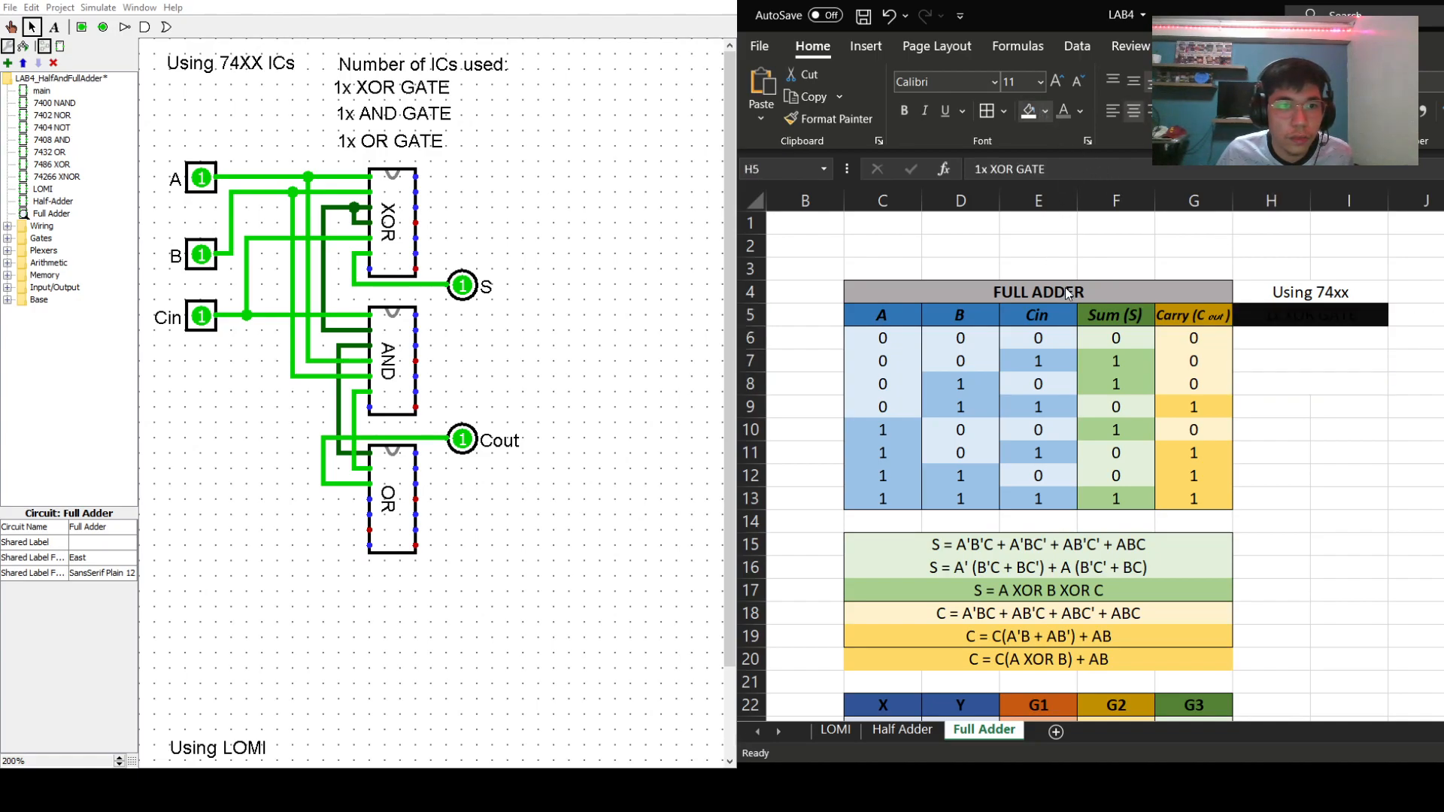
left_click(1071, 315)
- Enter "1x AND GATE" in the merged cell H6, below the XOR gate entry
left_click(1288, 353)
double_click(1303, 336)
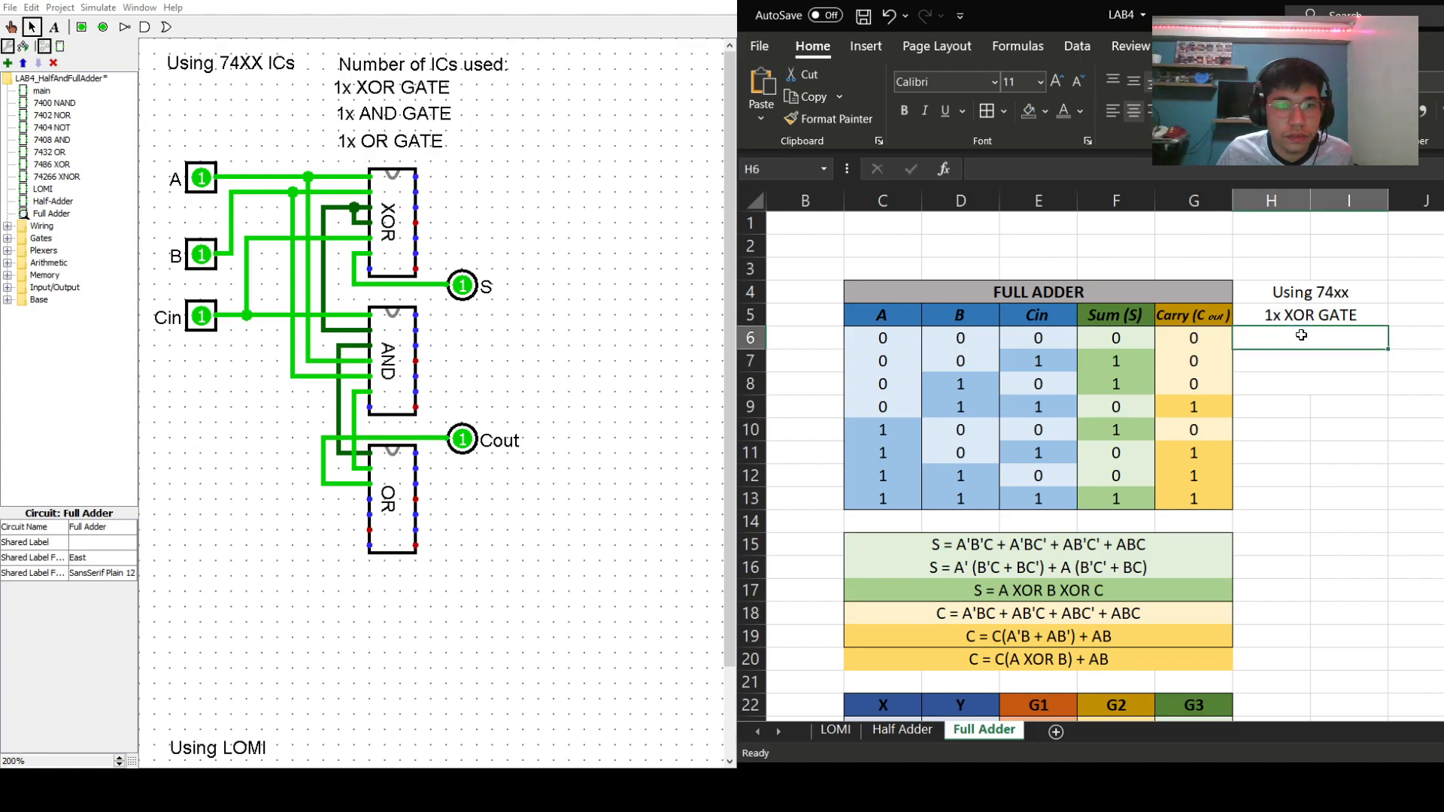
type("1x")
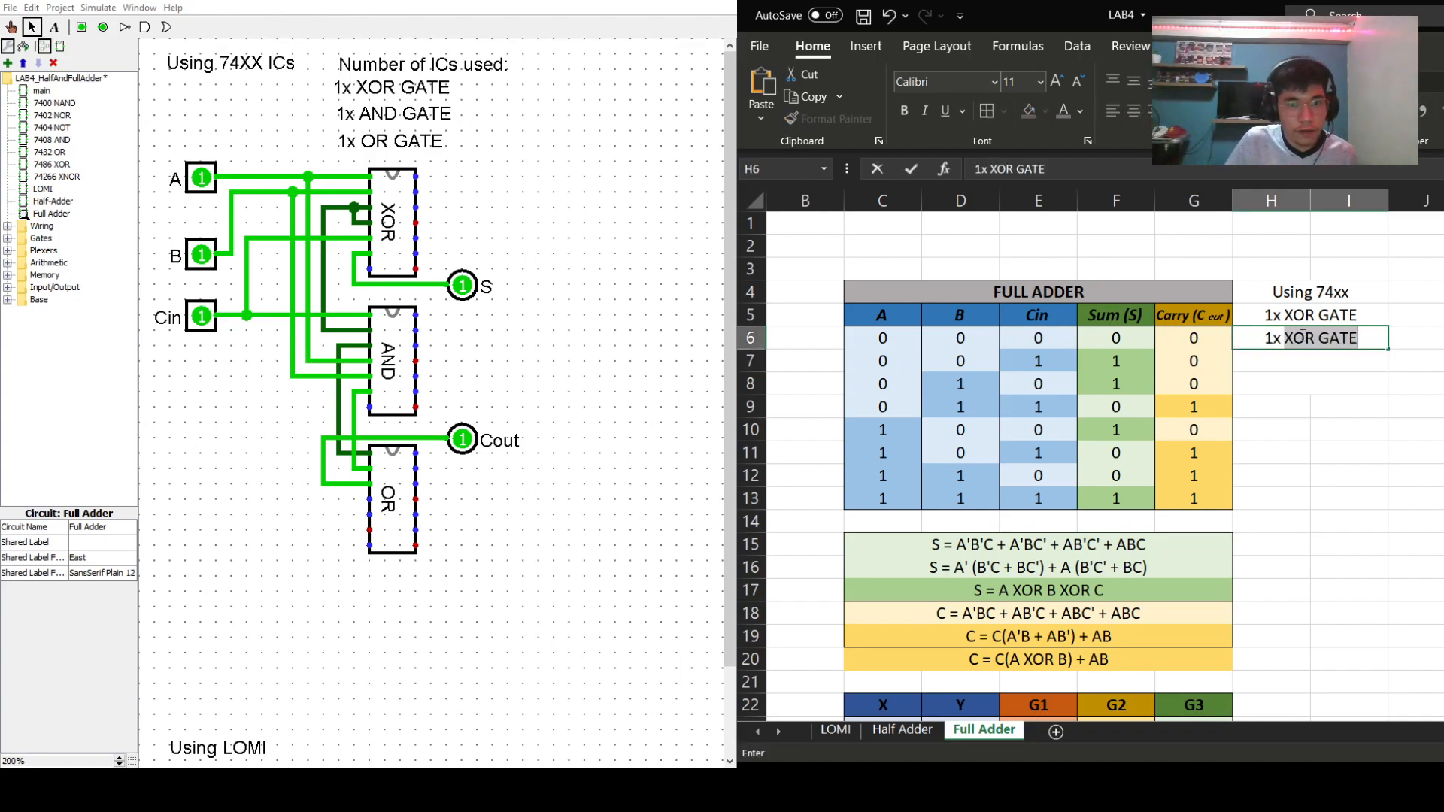
key("Return")
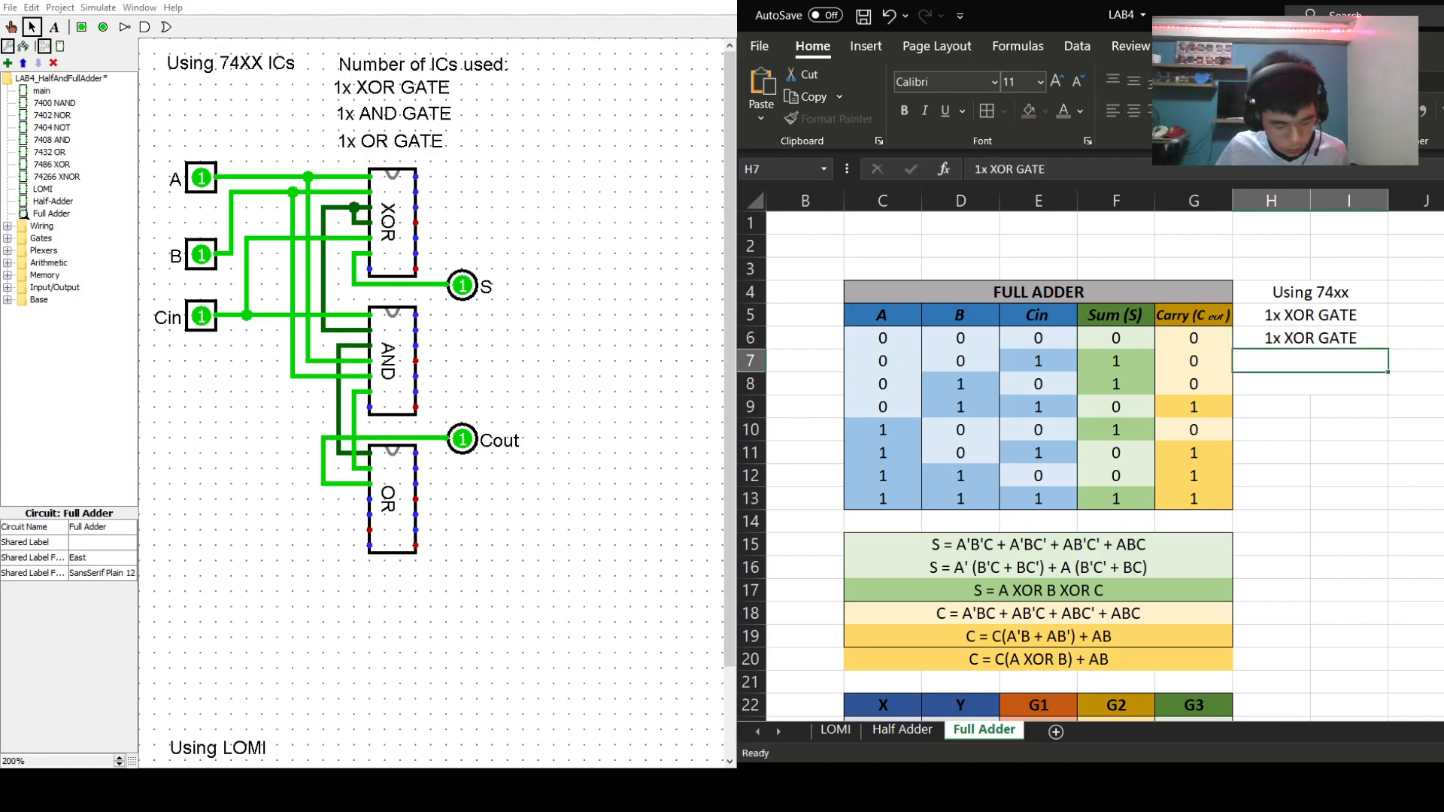
key("super+Right")
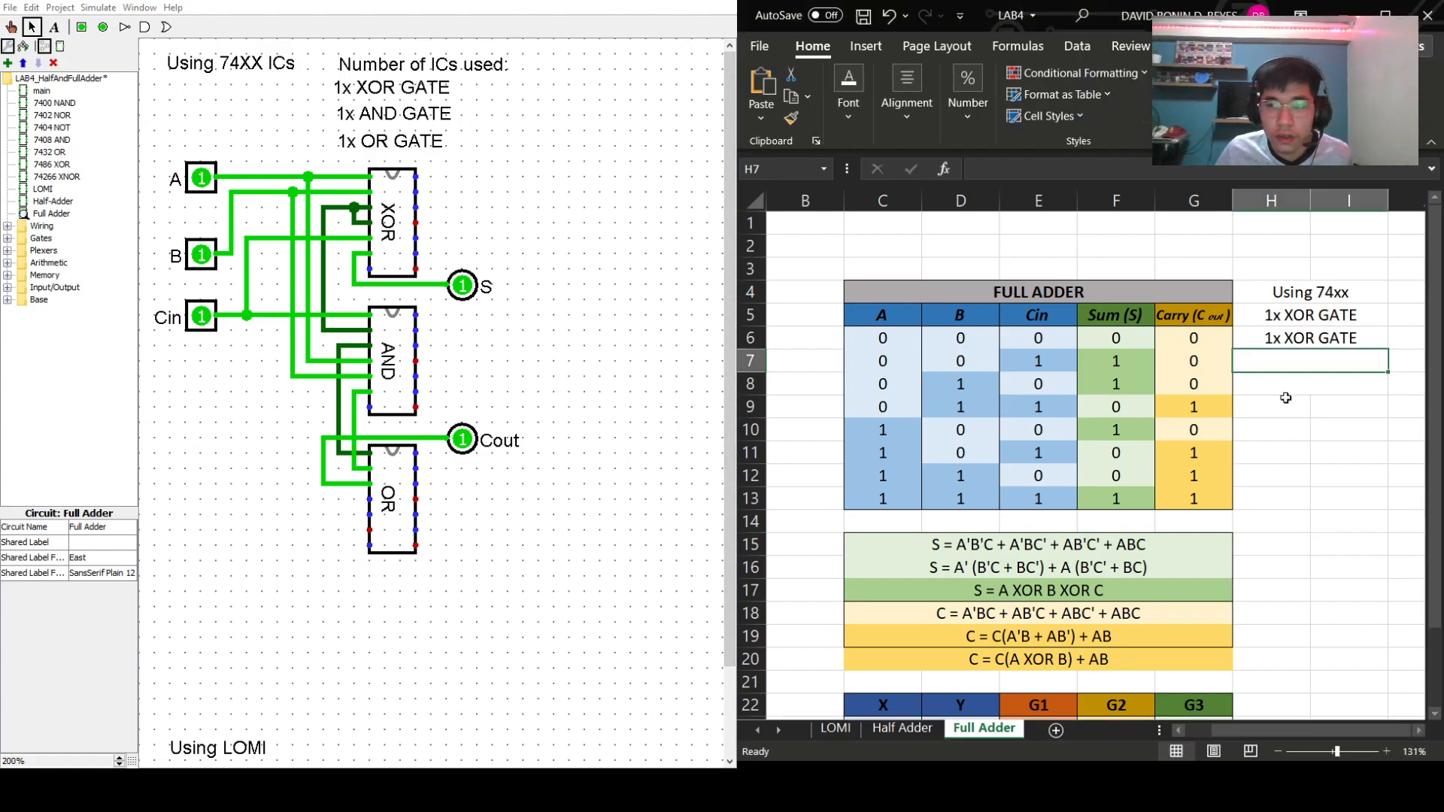
left_click(1283, 340)
double_click(1286, 338)
left_click_drag(1290, 340, 1313, 342)
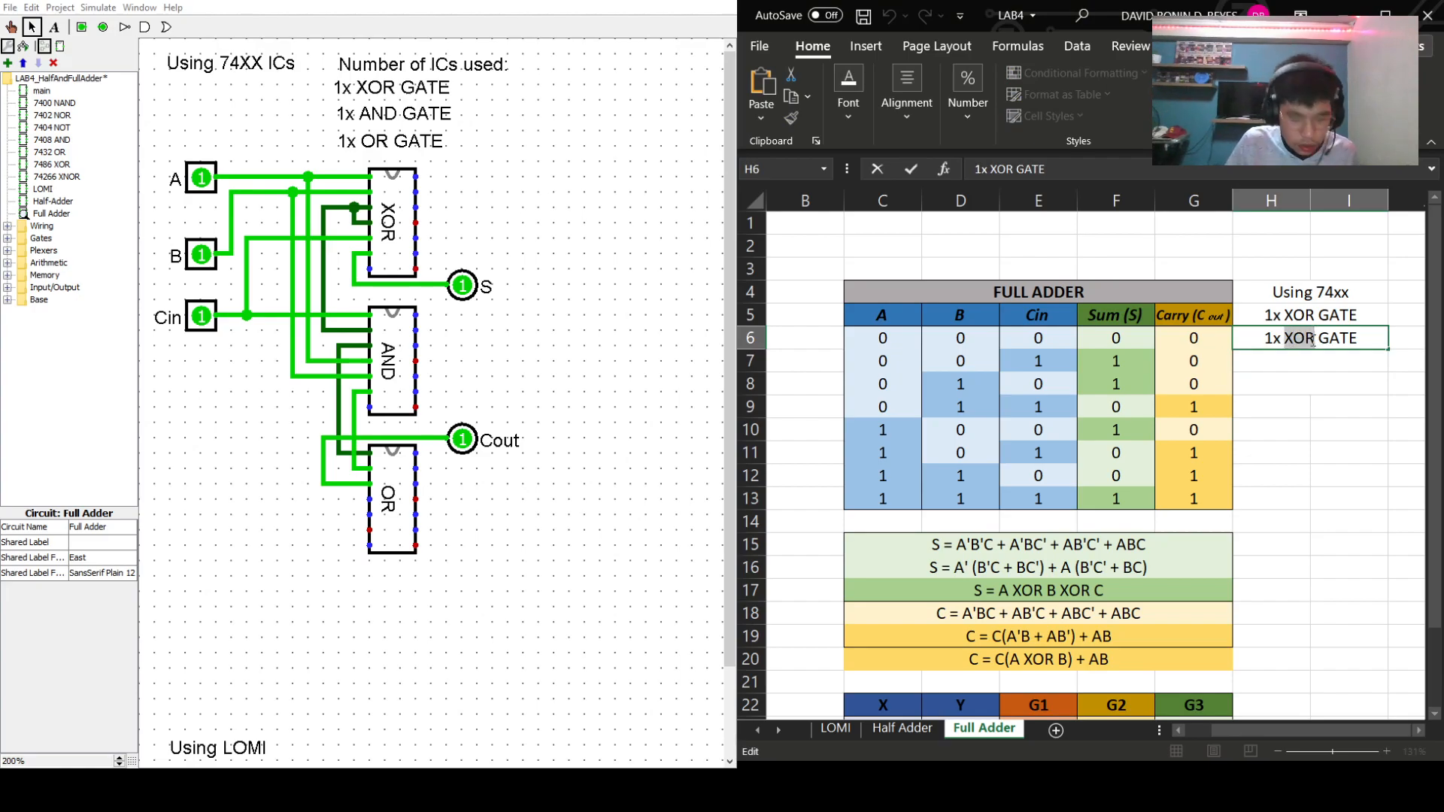
type("AND")
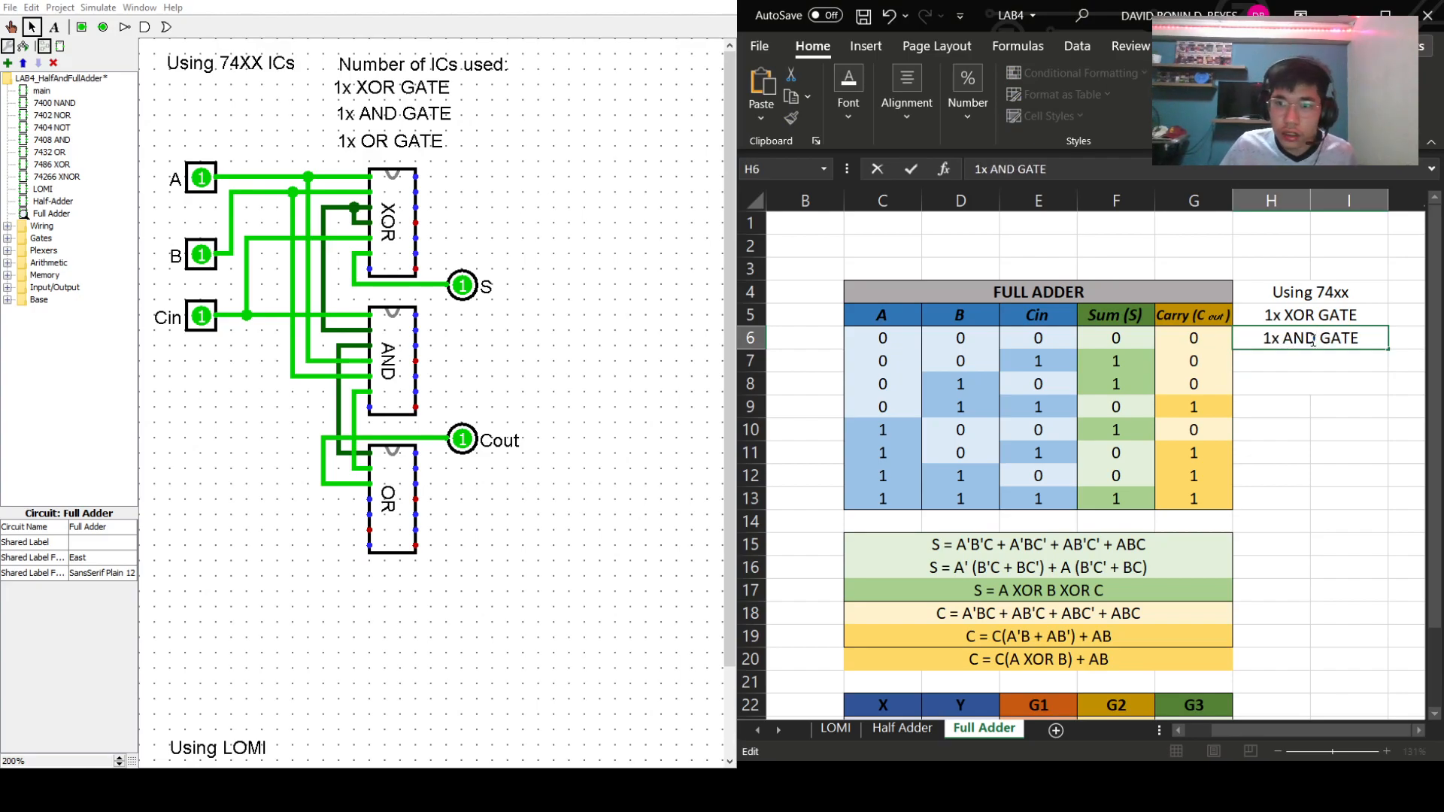
- Enter "1x OR GATE" in the merged cell H7
left_click(1313, 367)
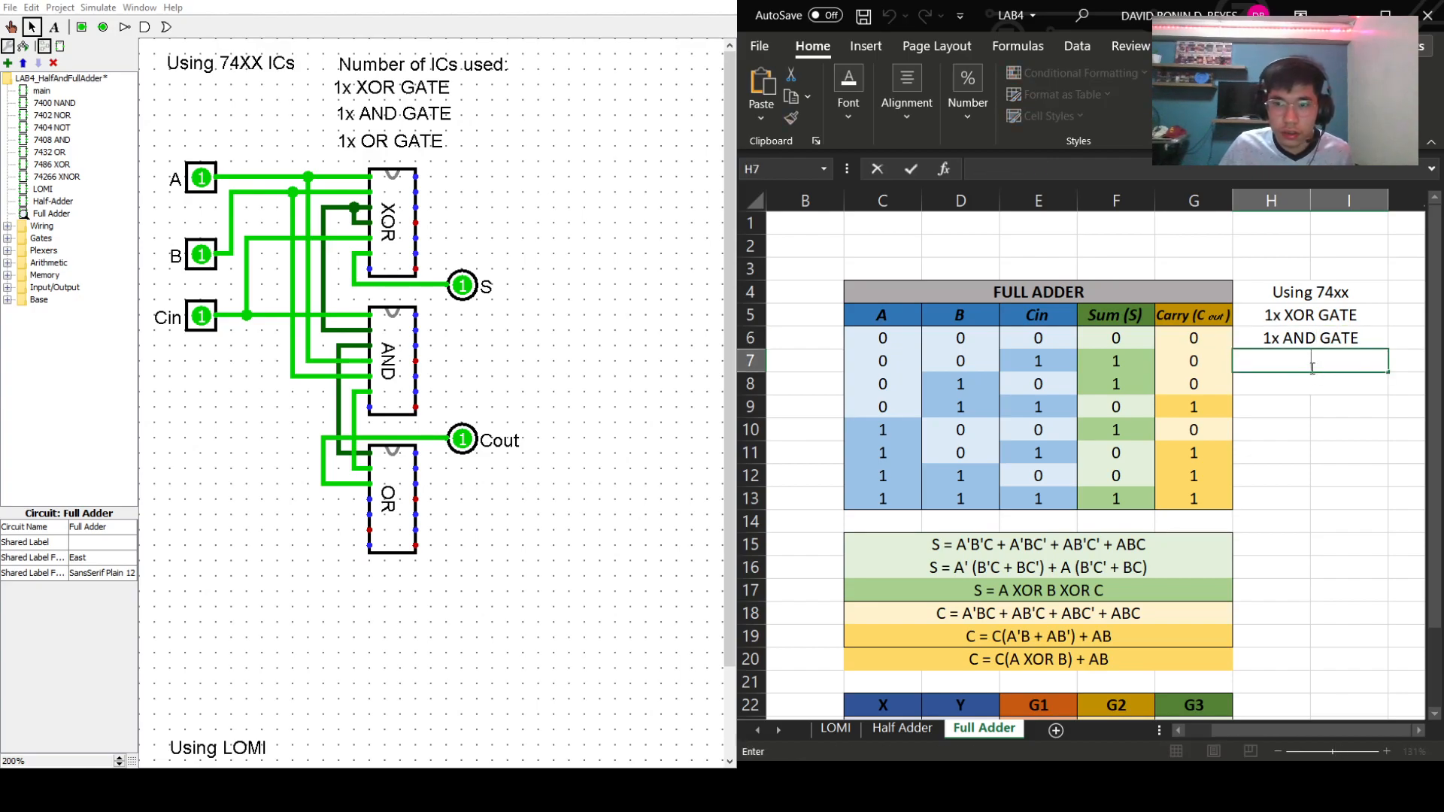
type("1x OR G")
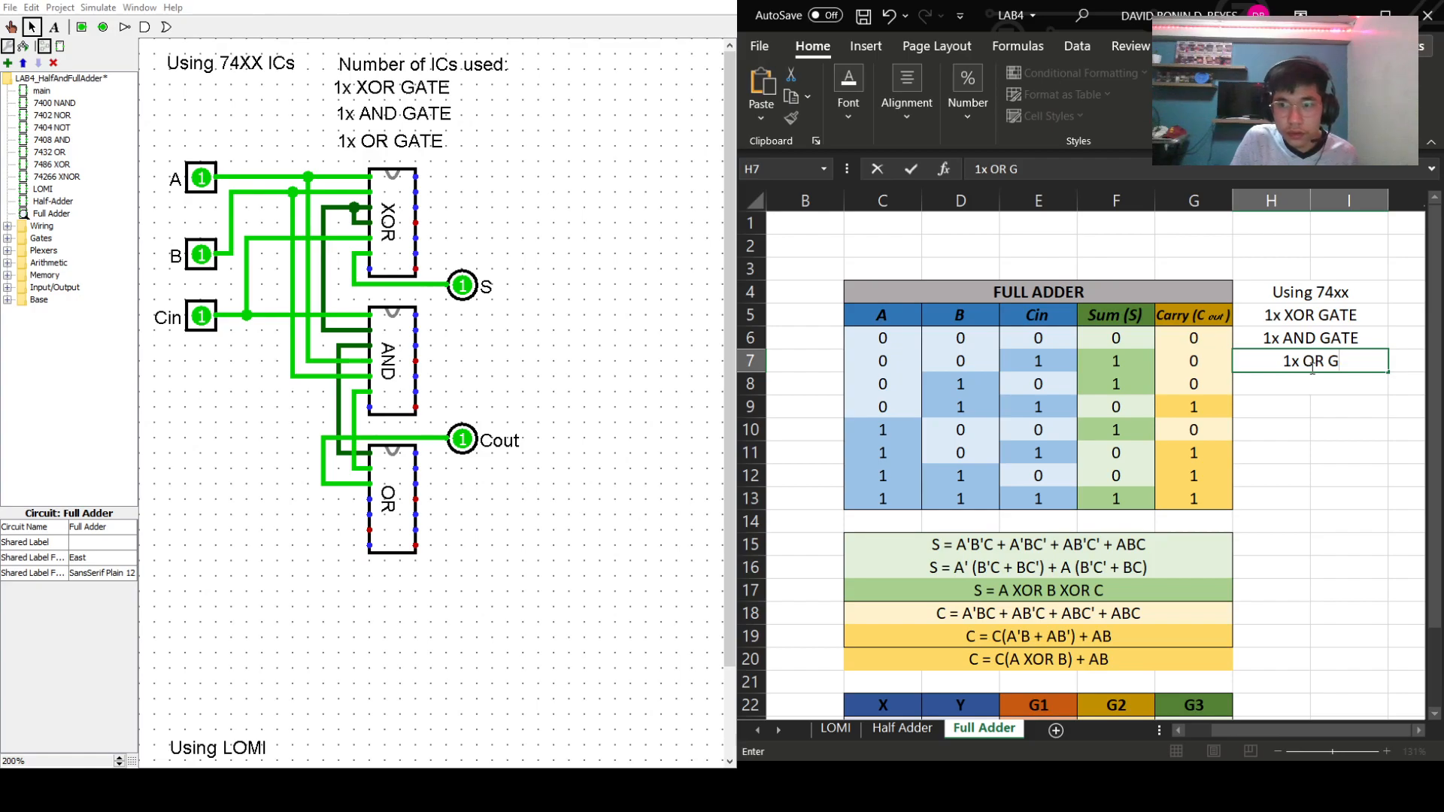
type("ATE")
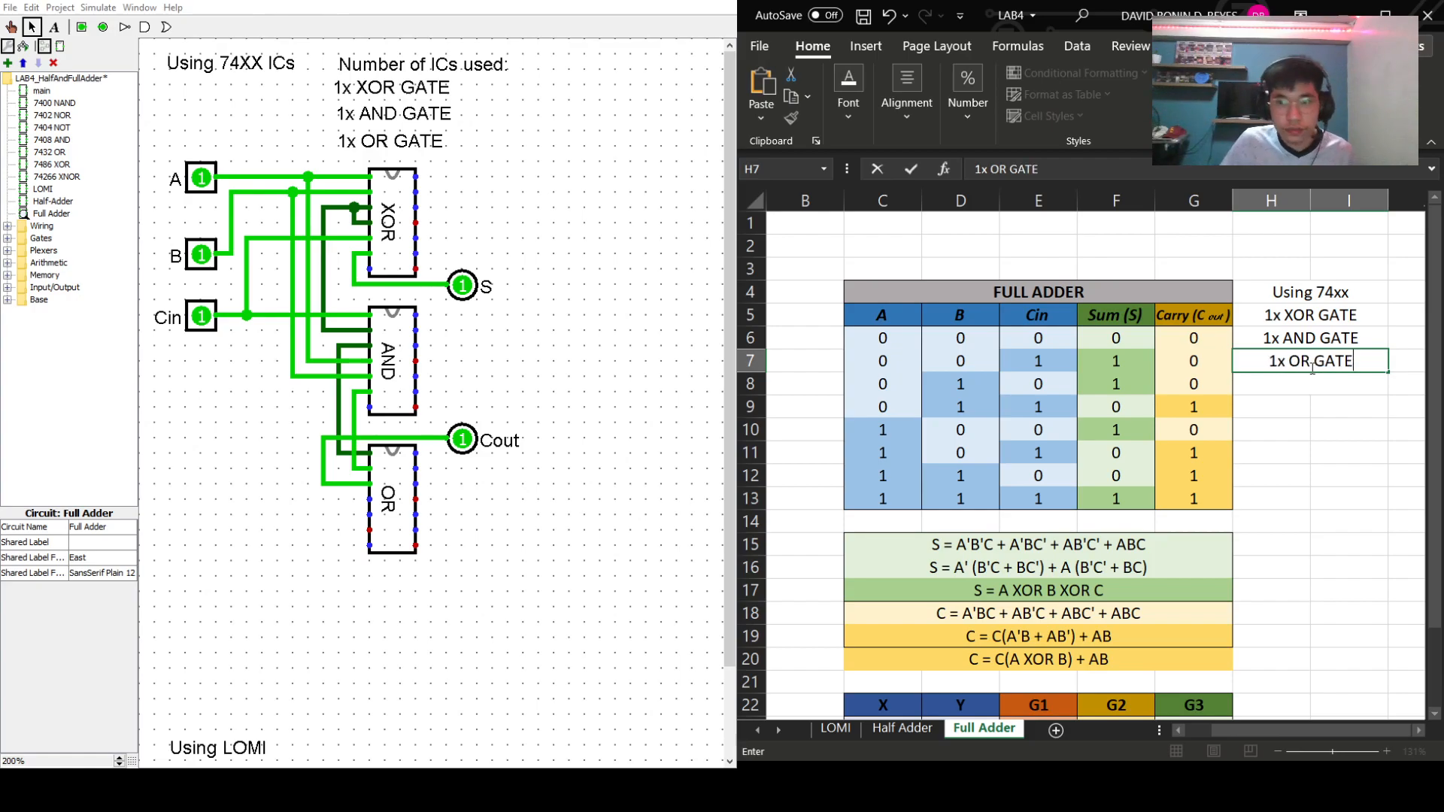
left_click(1260, 440)
- Merge and center columns H and I separately in each row from 9 to 12
left_click(1289, 406)
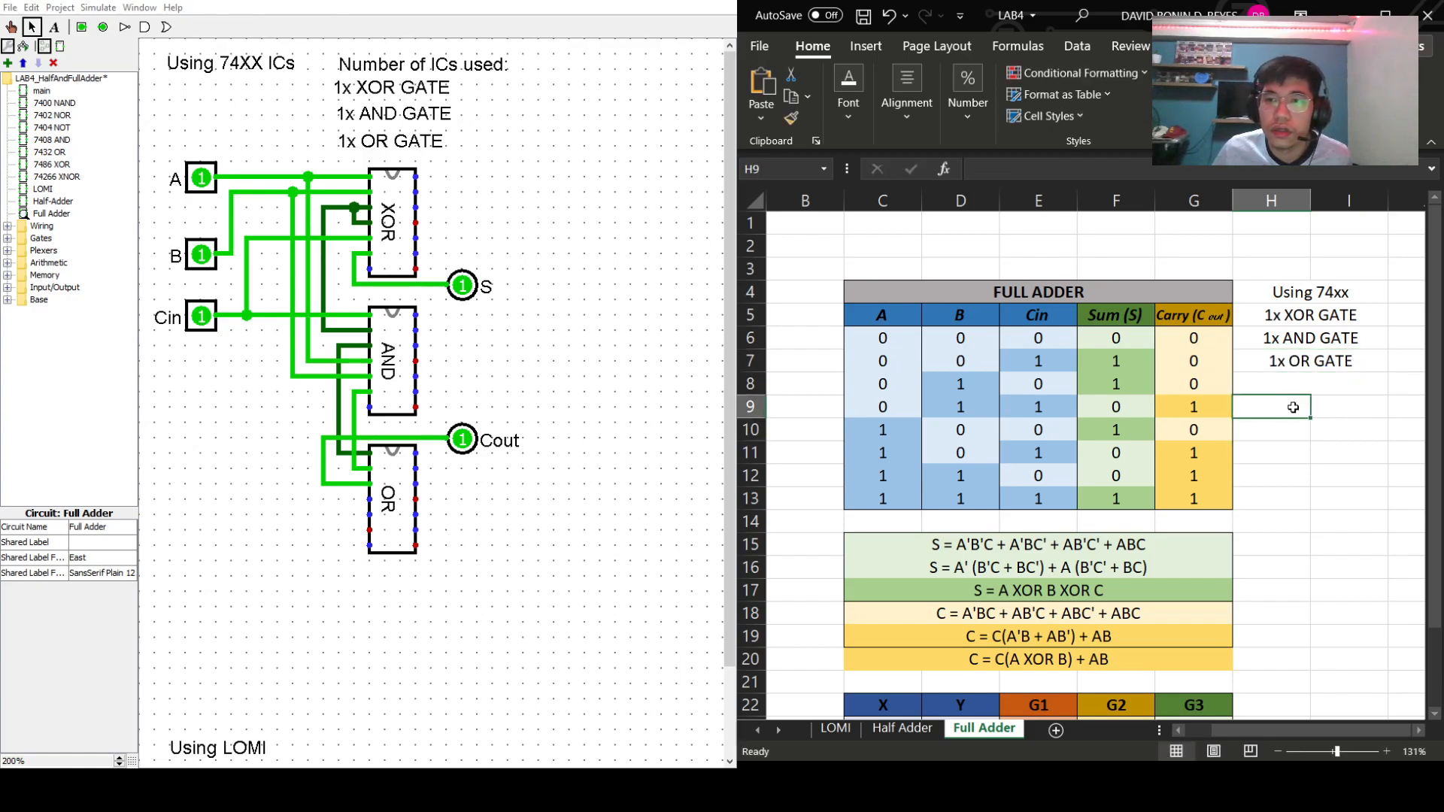
left_click(1388, 12)
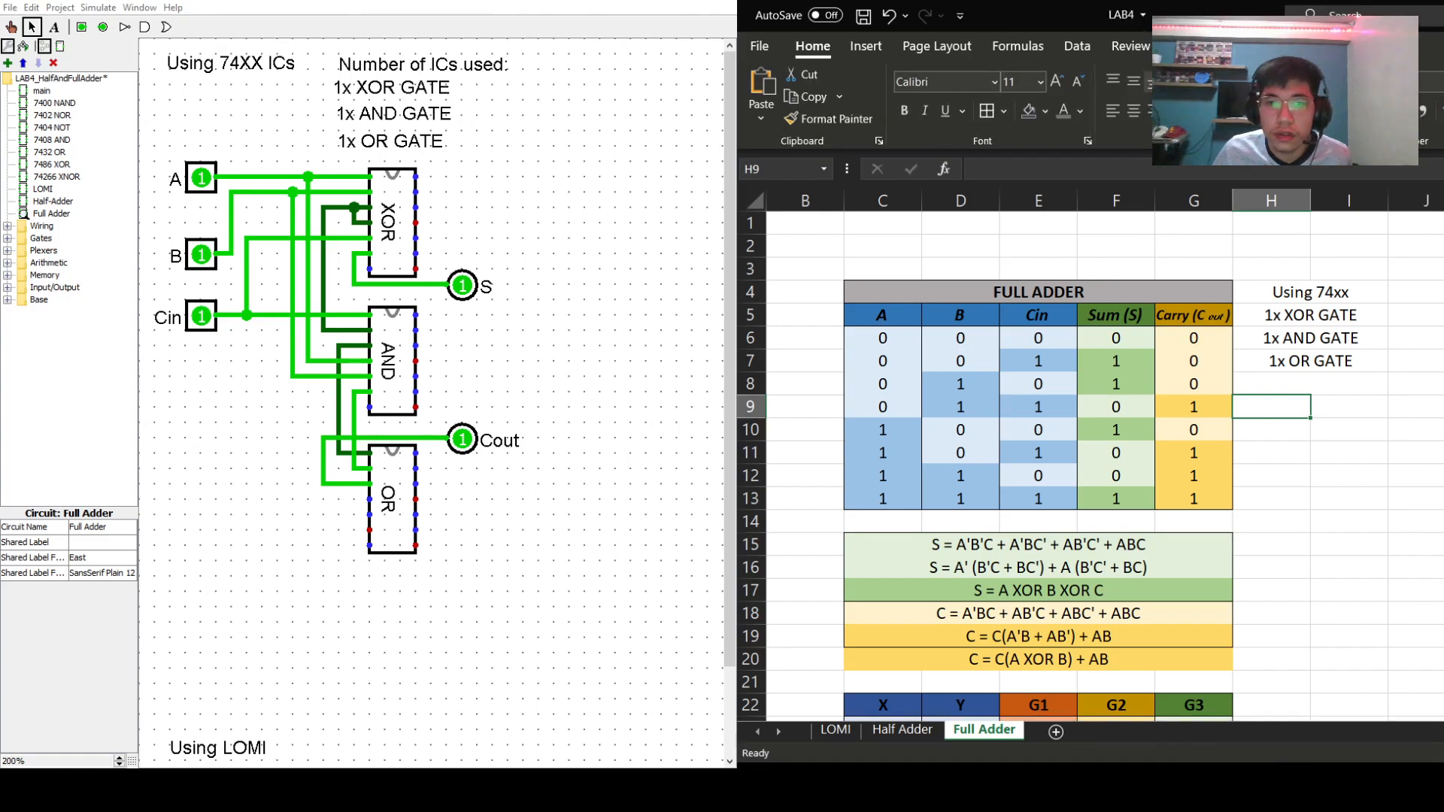
left_click_drag(1295, 415, 1338, 415)
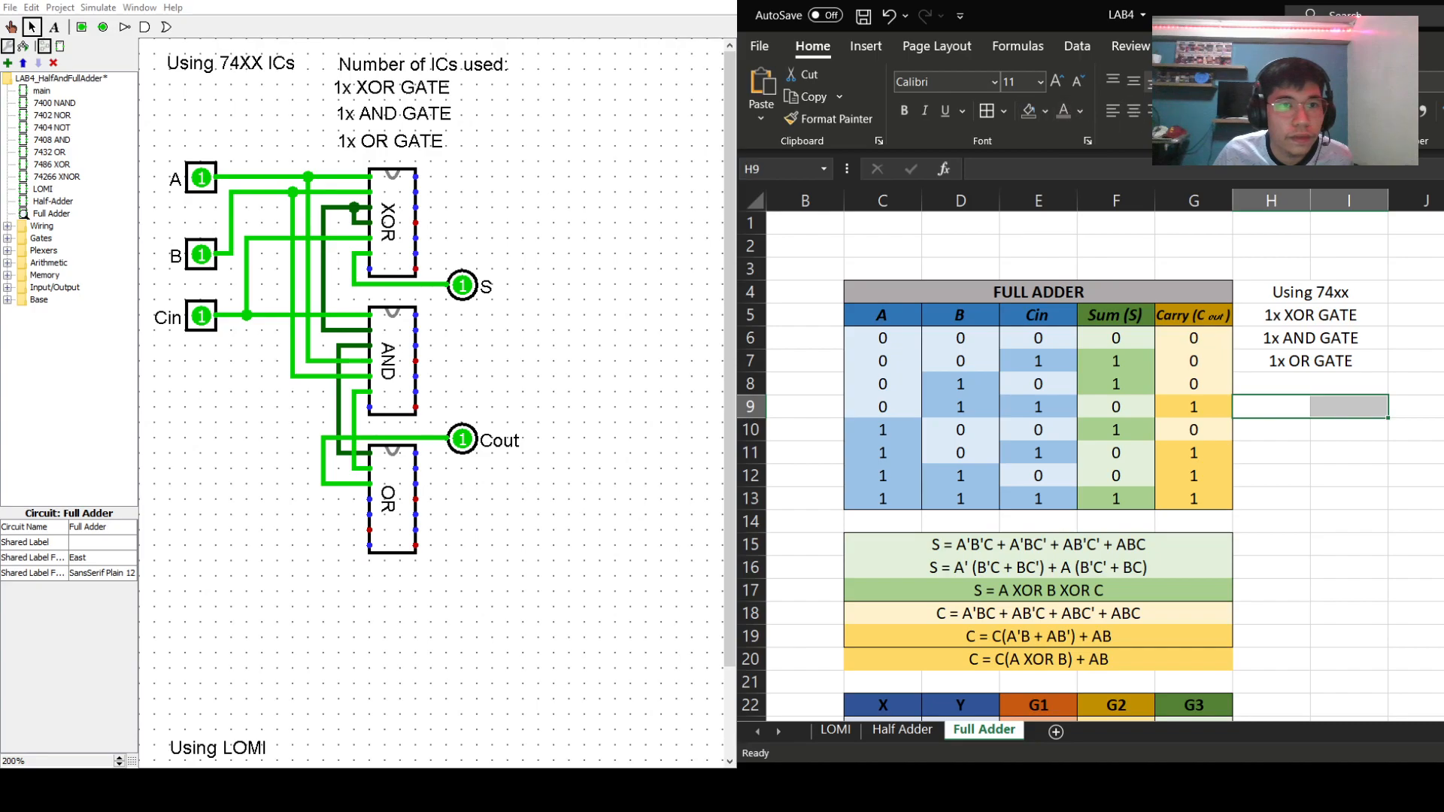
left_click_drag(1293, 427, 1340, 423)
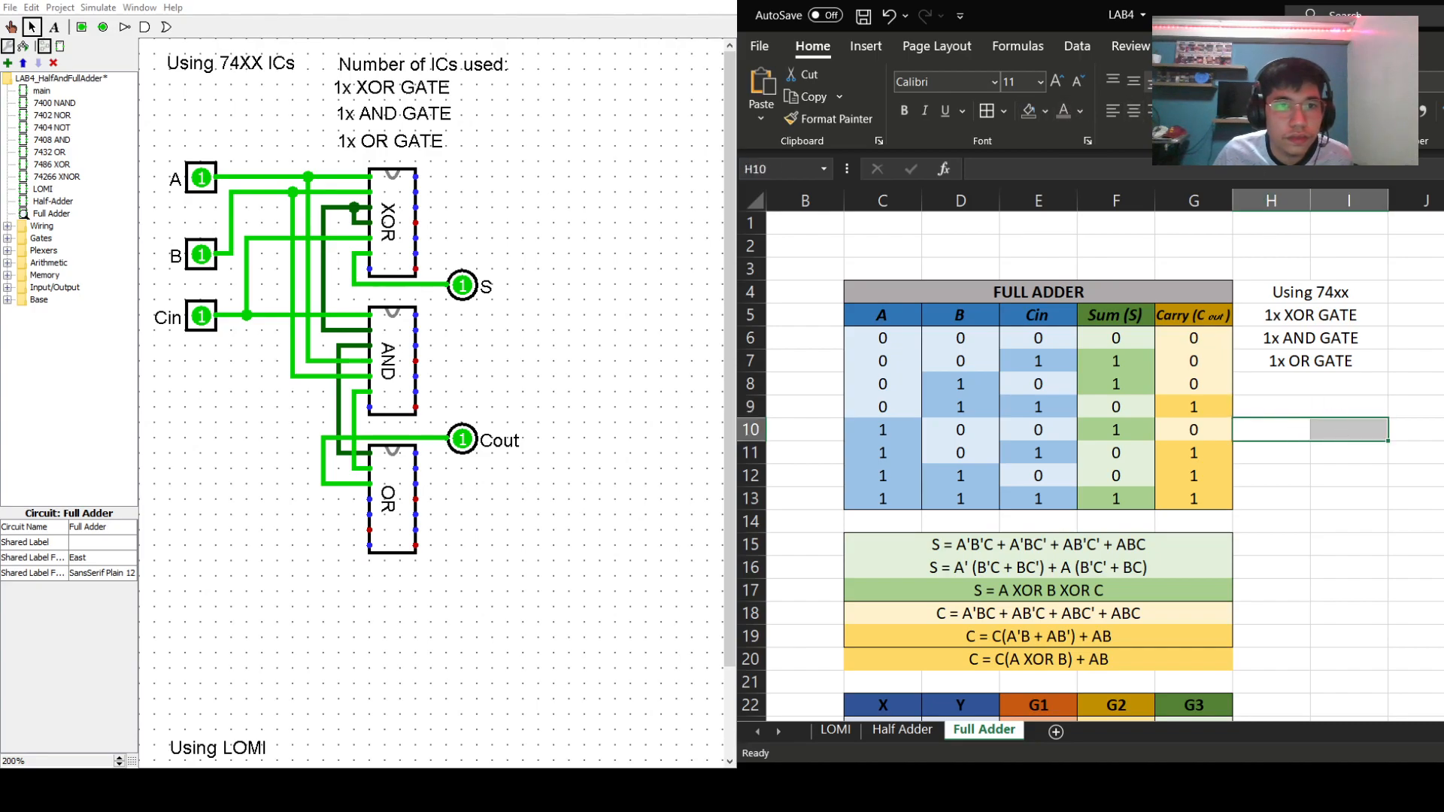
left_click_drag(1257, 452, 1367, 471)
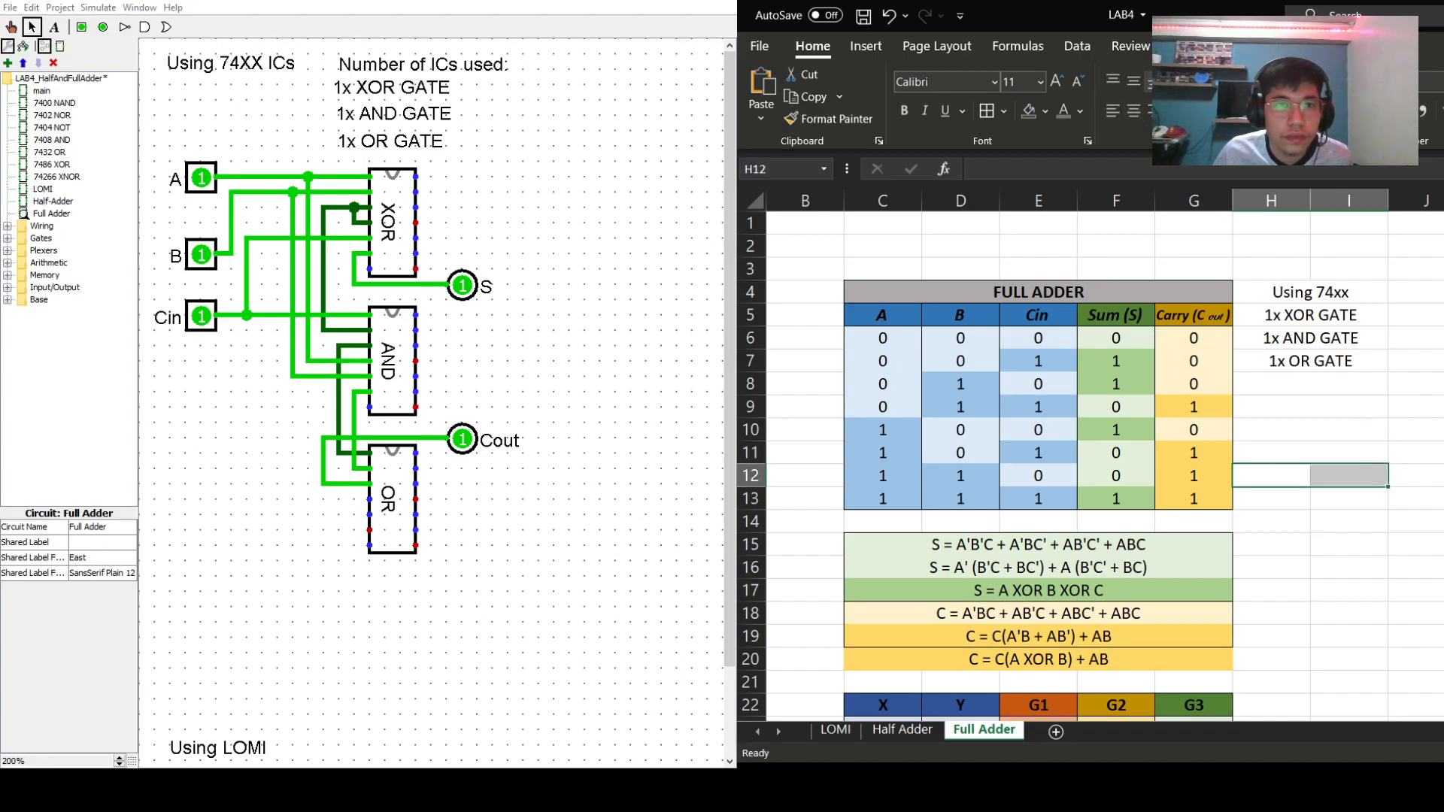
- Format the "Using 74xx" heading in H4 as bold italic
left_click(1294, 292)
double_click(1311, 296)
left_click_drag(1364, 295, 1270, 291)
left_click(903, 111)
left_click(925, 111)
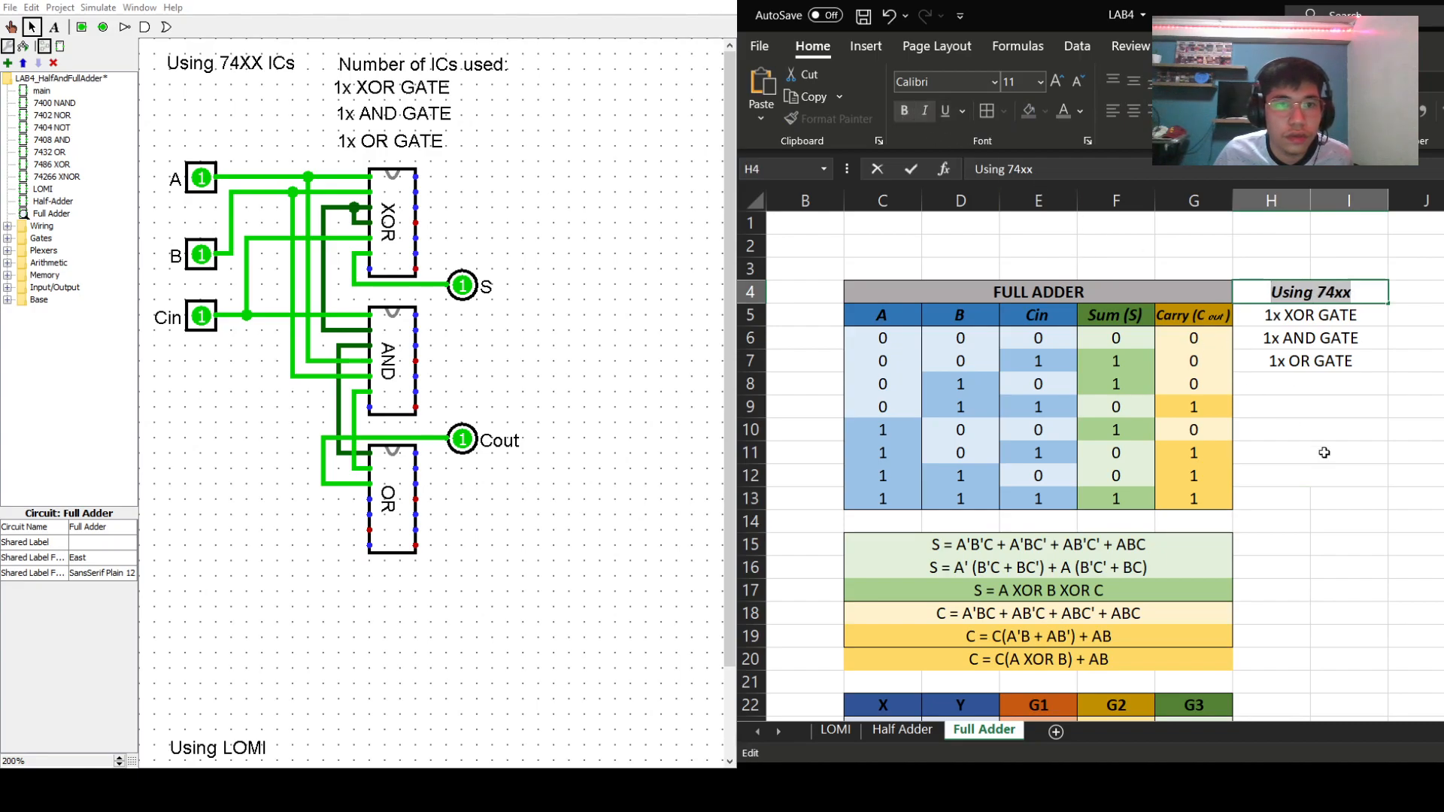
left_click(1367, 498)
- Merge and center H13:I13, fit the spreadsheet back beside the simulator, and switch to the circuit canvas
left_click_drag(1278, 501, 1350, 499)
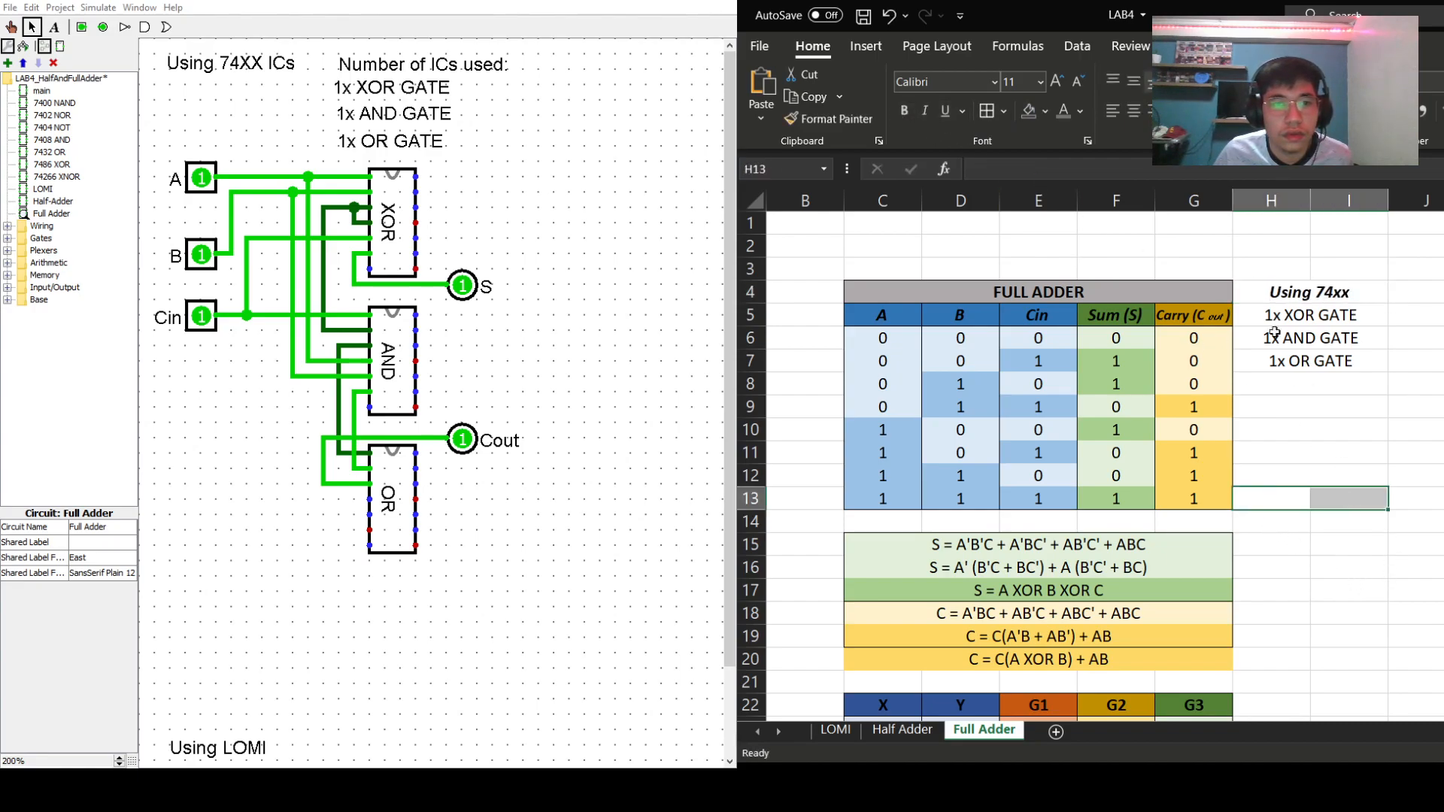
left_click(1272, 111)
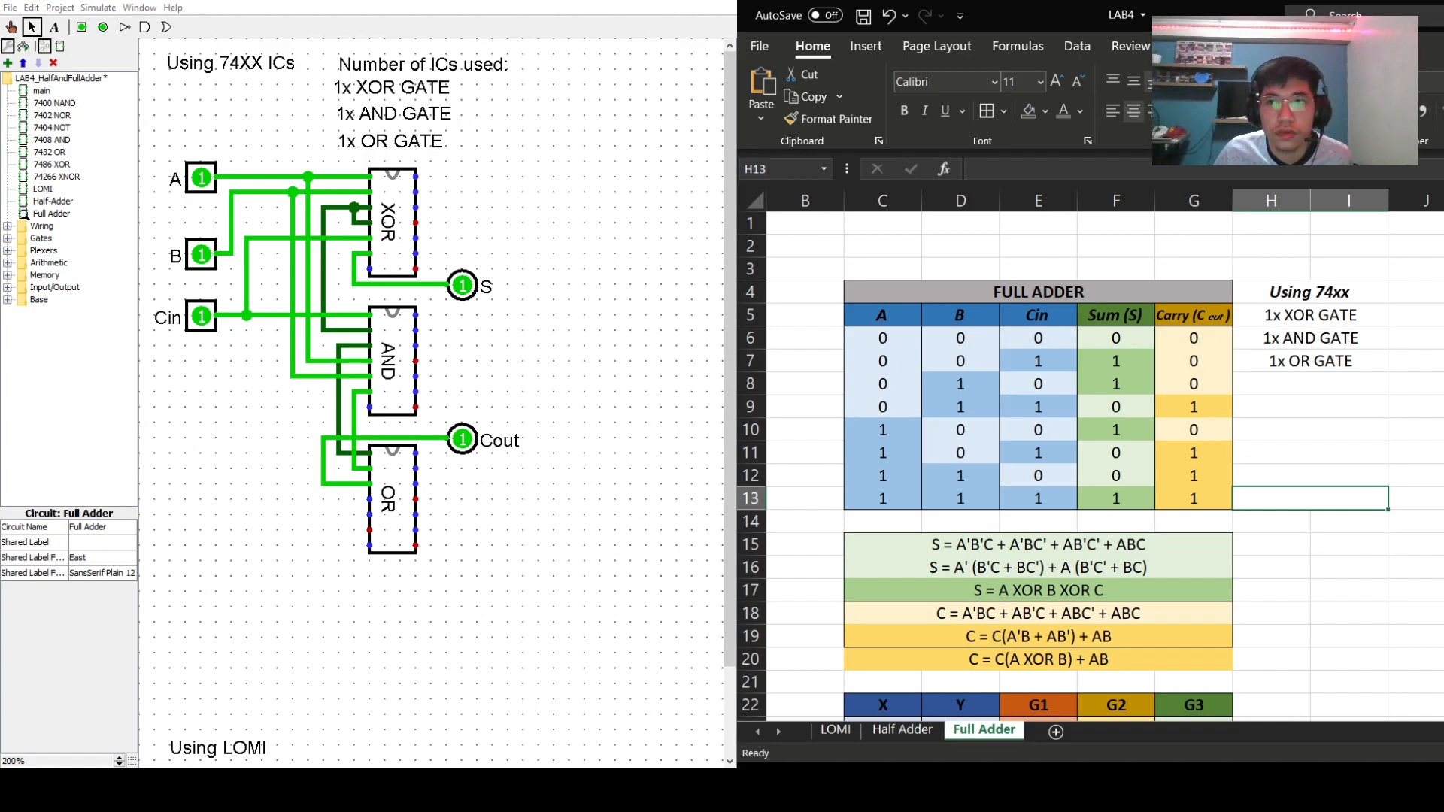
key("super+Right")
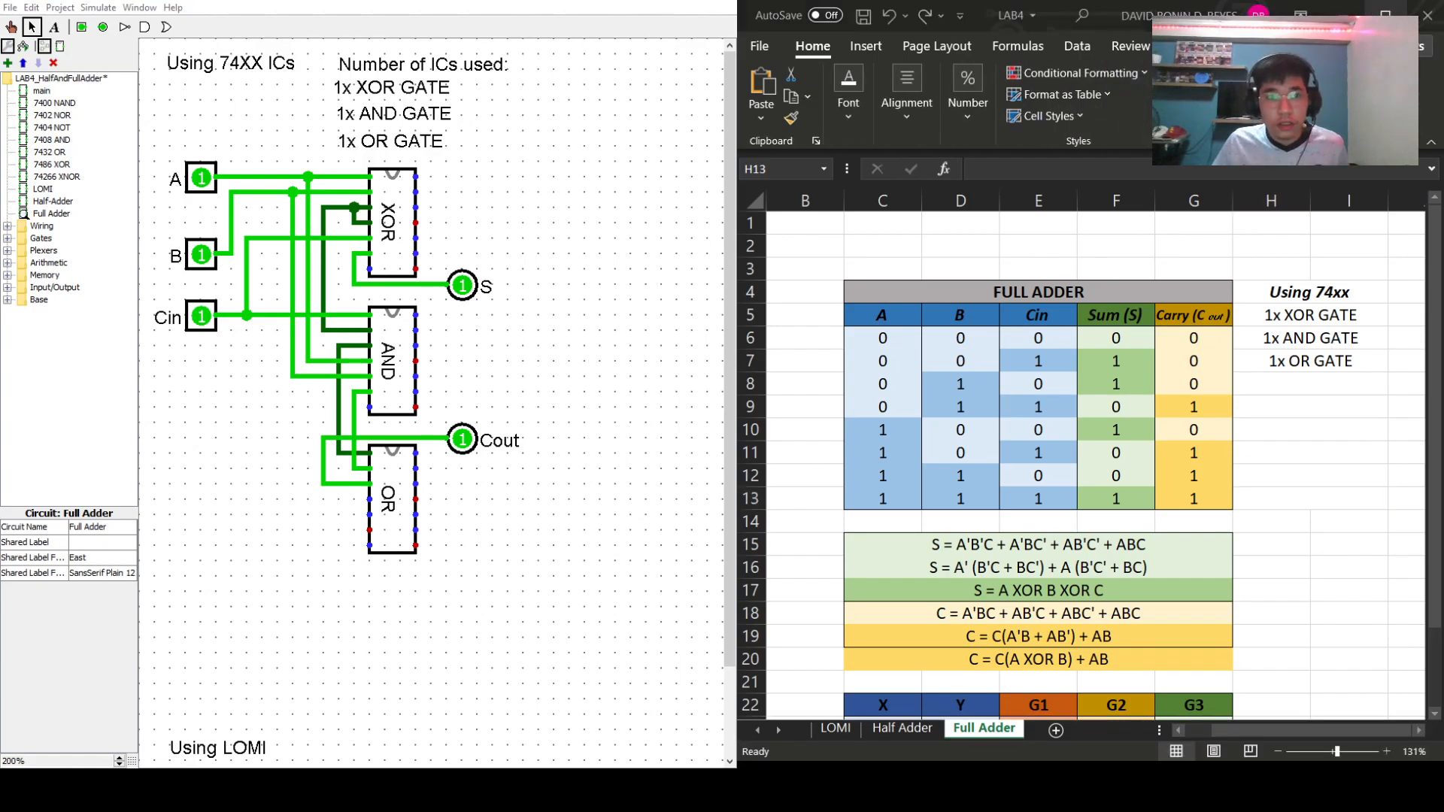
left_click(629, 383)
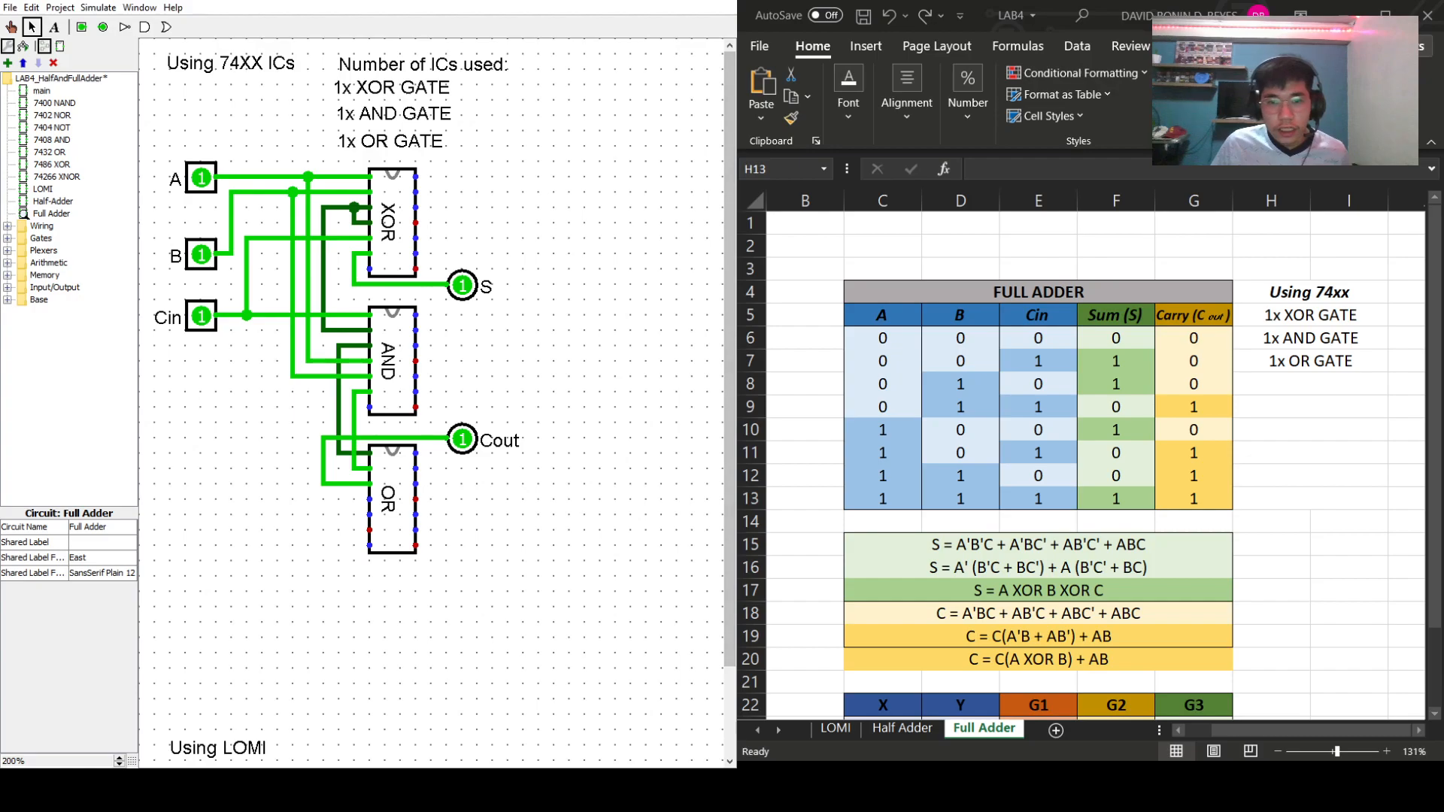
- Place an input pin in the empty area beside the existing full adder, level with input A, and label it A1
scroll(491, 726, "down", 1)
scroll(491, 726, "up", 1)
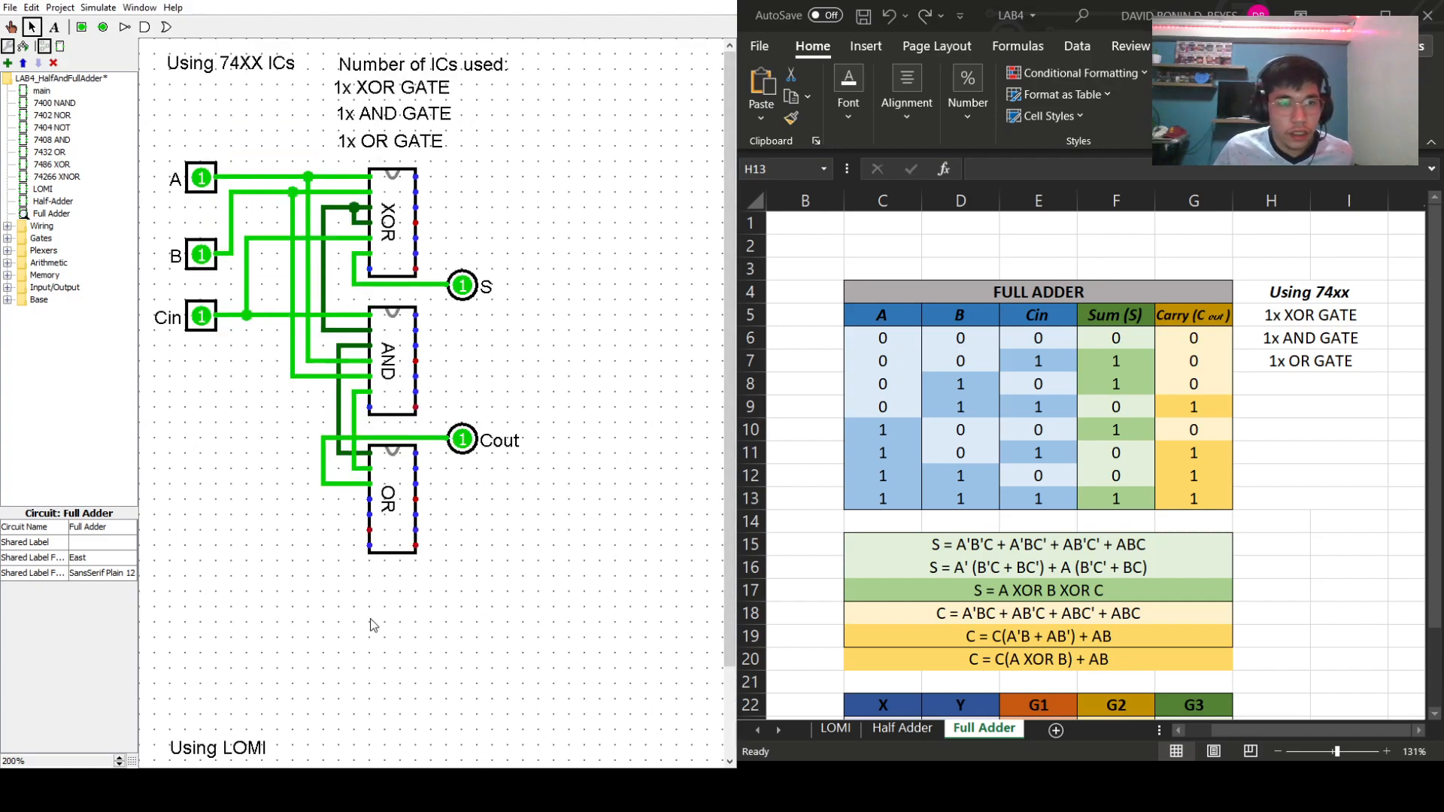
left_click(119, 764)
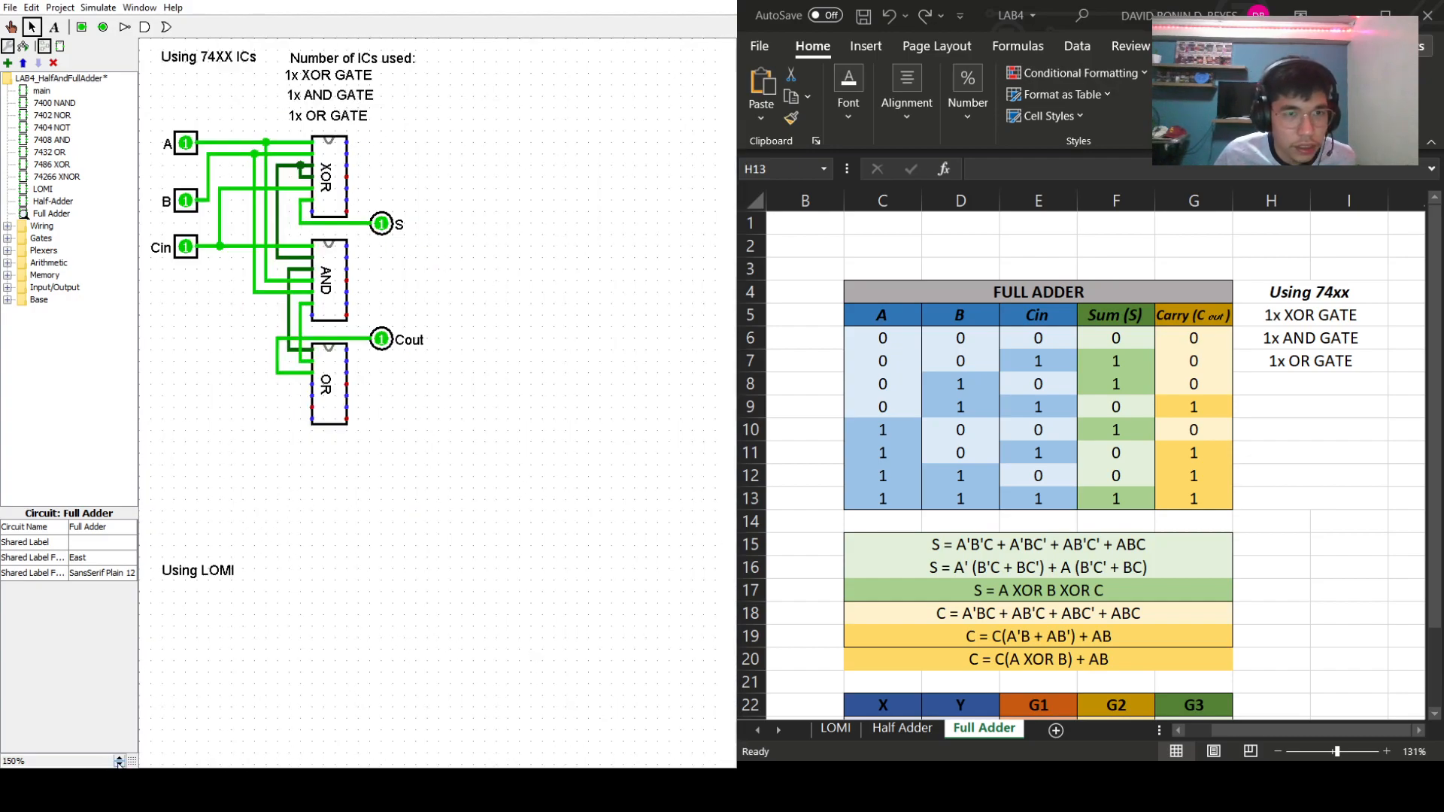
left_click(81, 28)
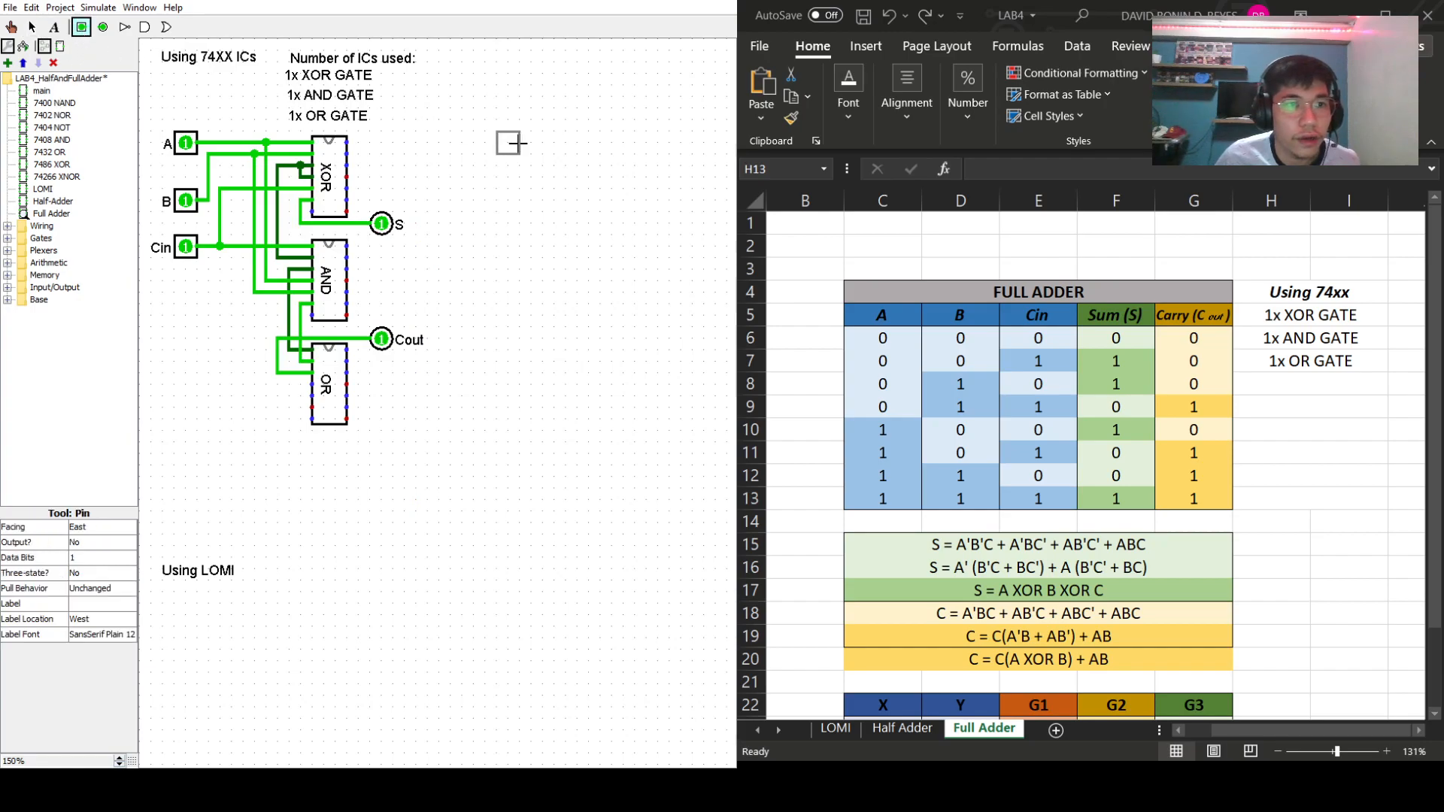
left_click(476, 140)
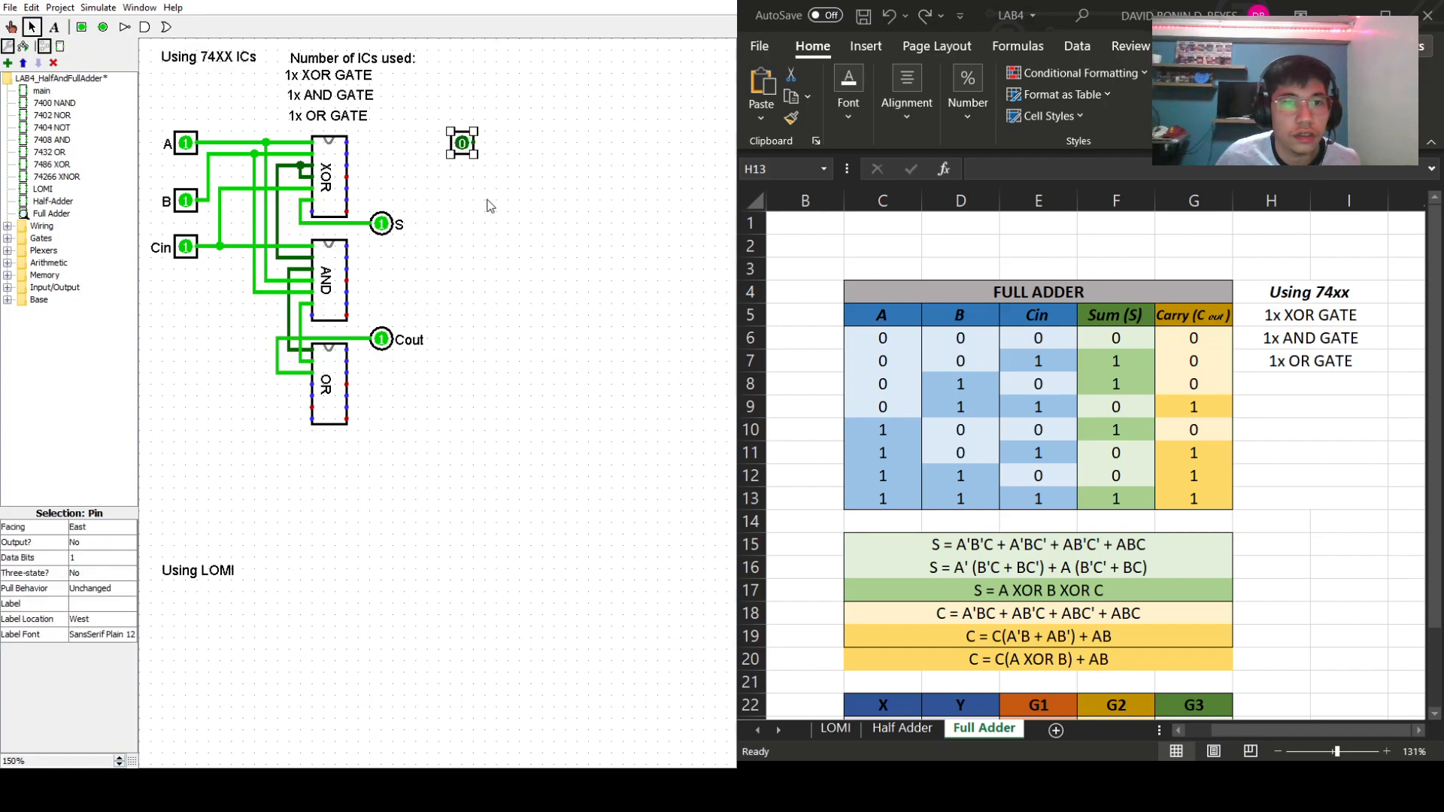
left_click(95, 604)
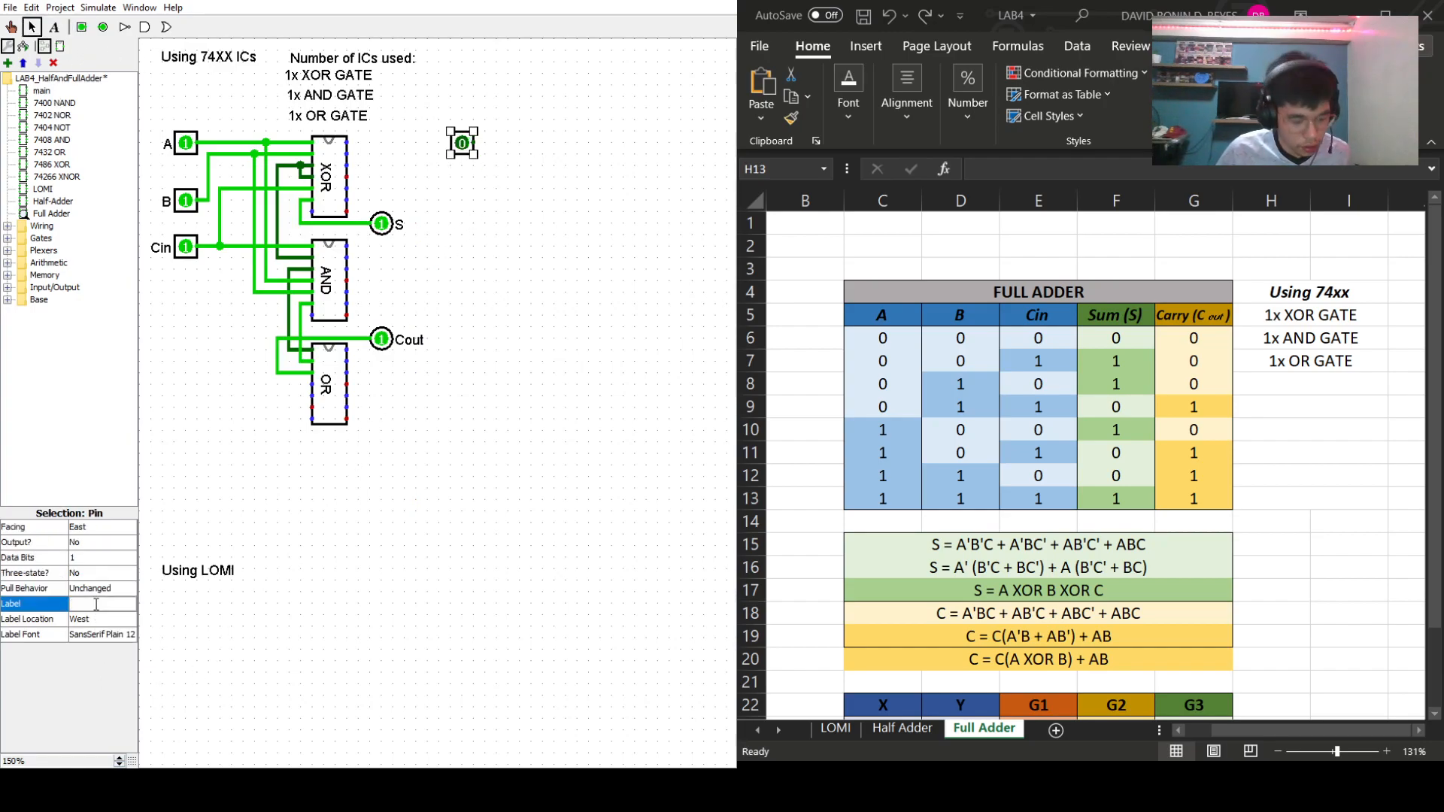
type("A1")
key("Return")
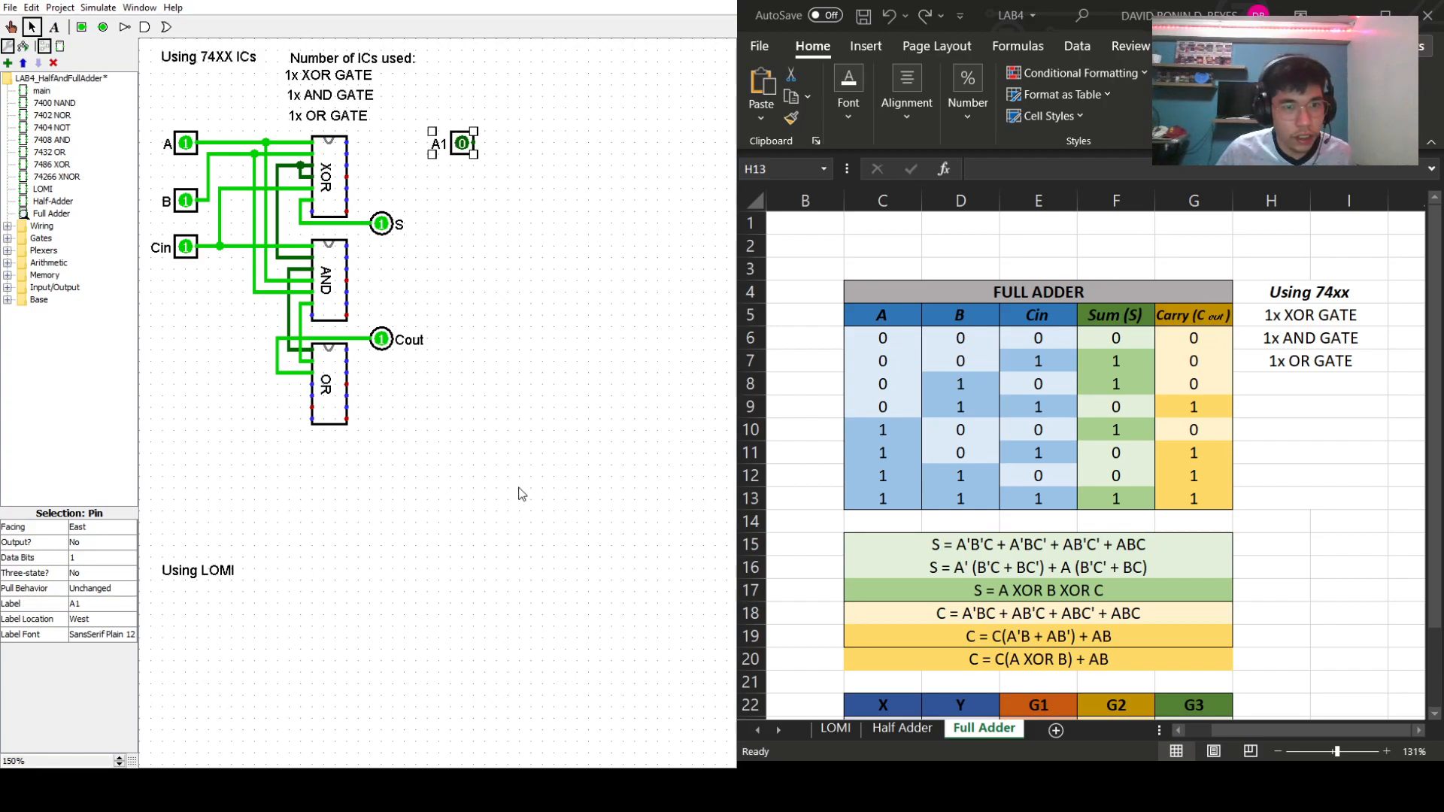
left_click(575, 290)
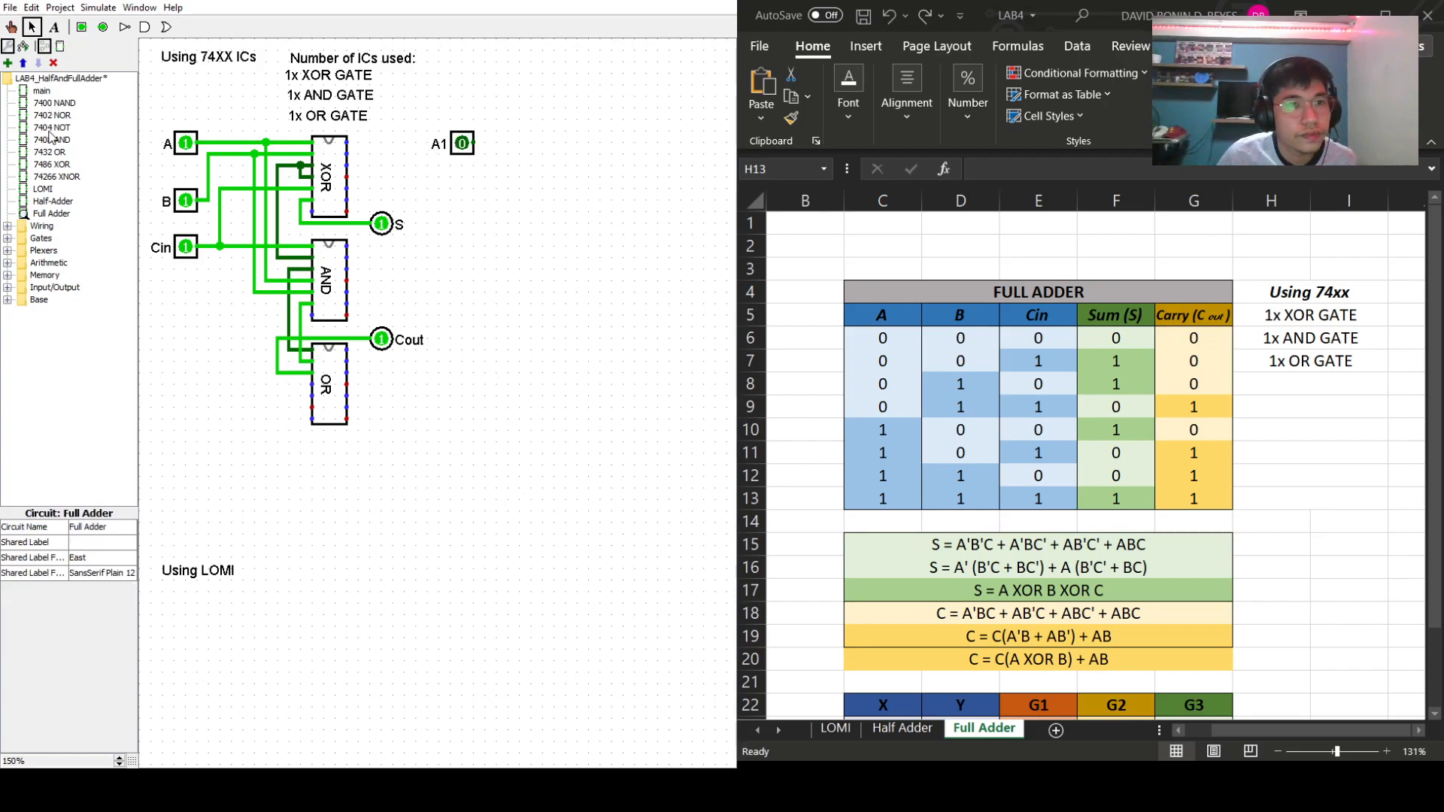
- Place a second input pin below A1, level with input B, and label it A2
left_click(81, 27)
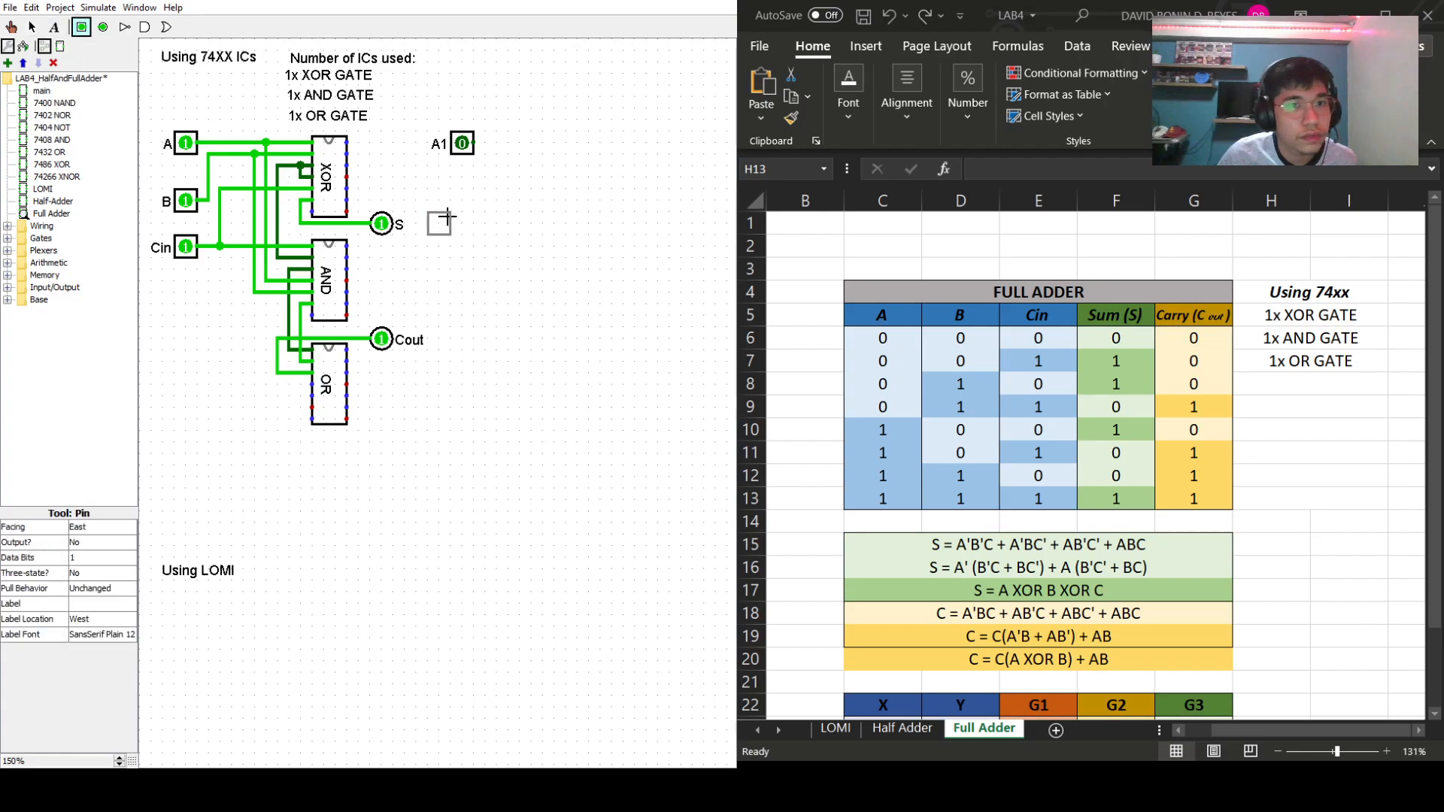
left_click(468, 198)
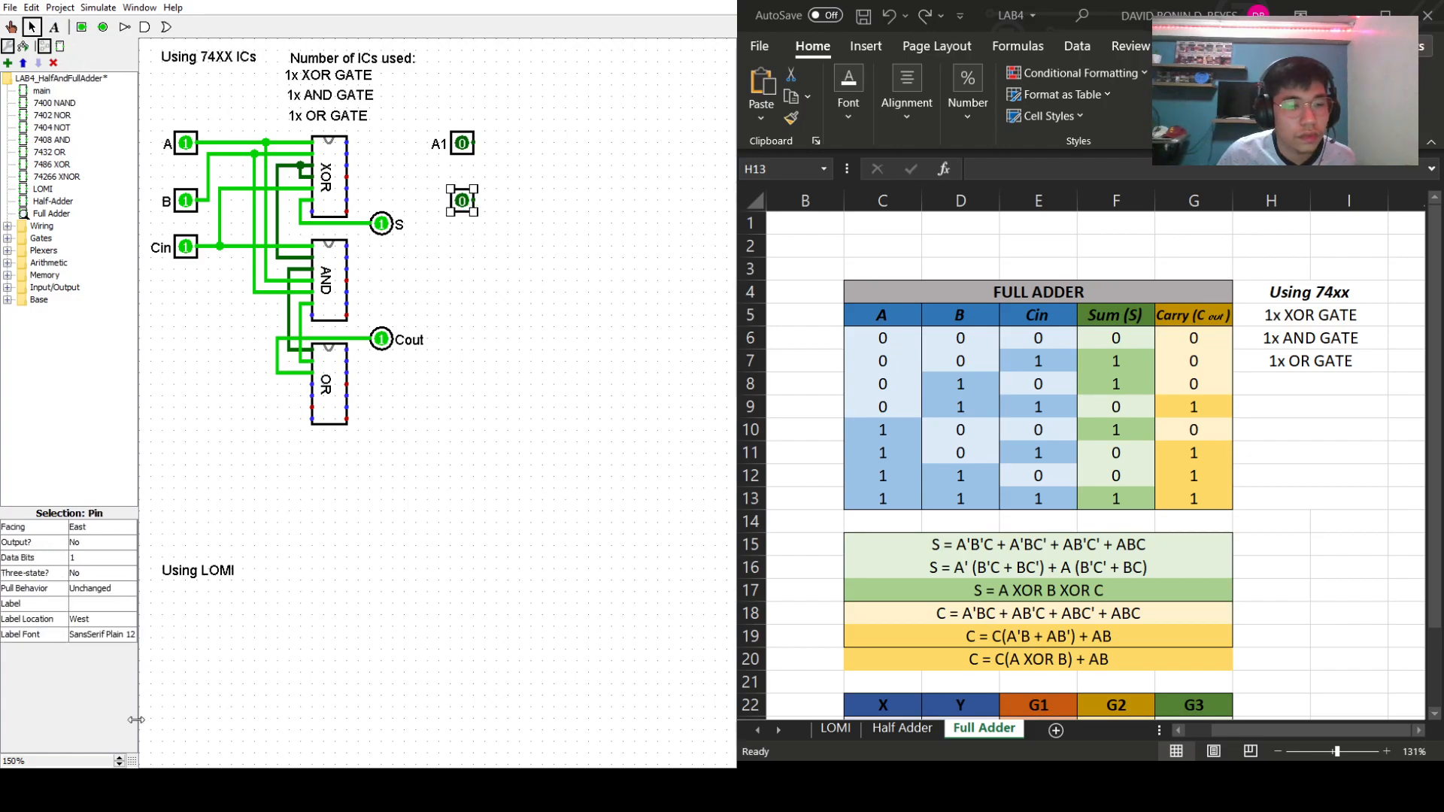
left_click(96, 602)
type("A2")
key("Return")
left_click(577, 341)
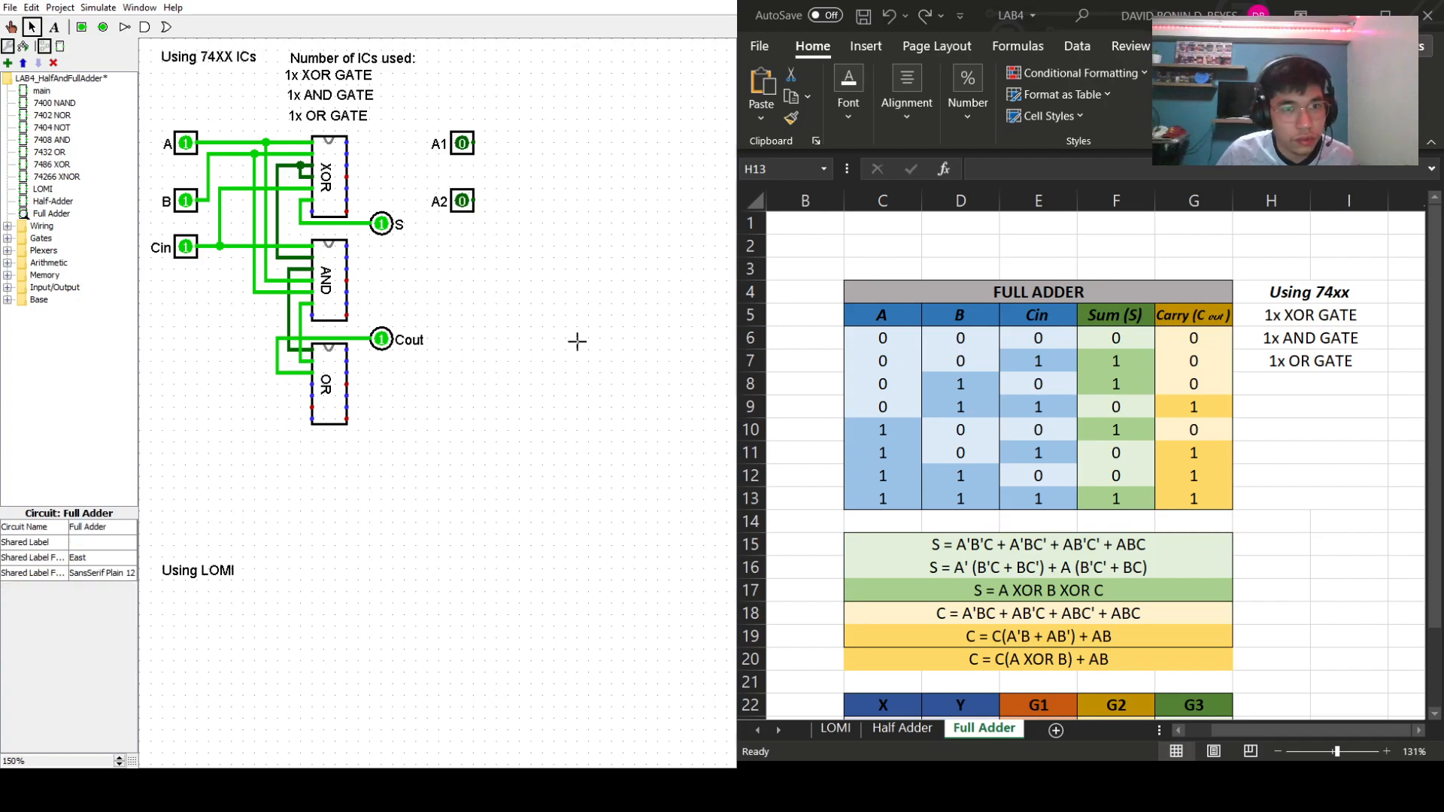
- Relabel the A2 input pin as B1
left_click(451, 205)
left_click(77, 604)
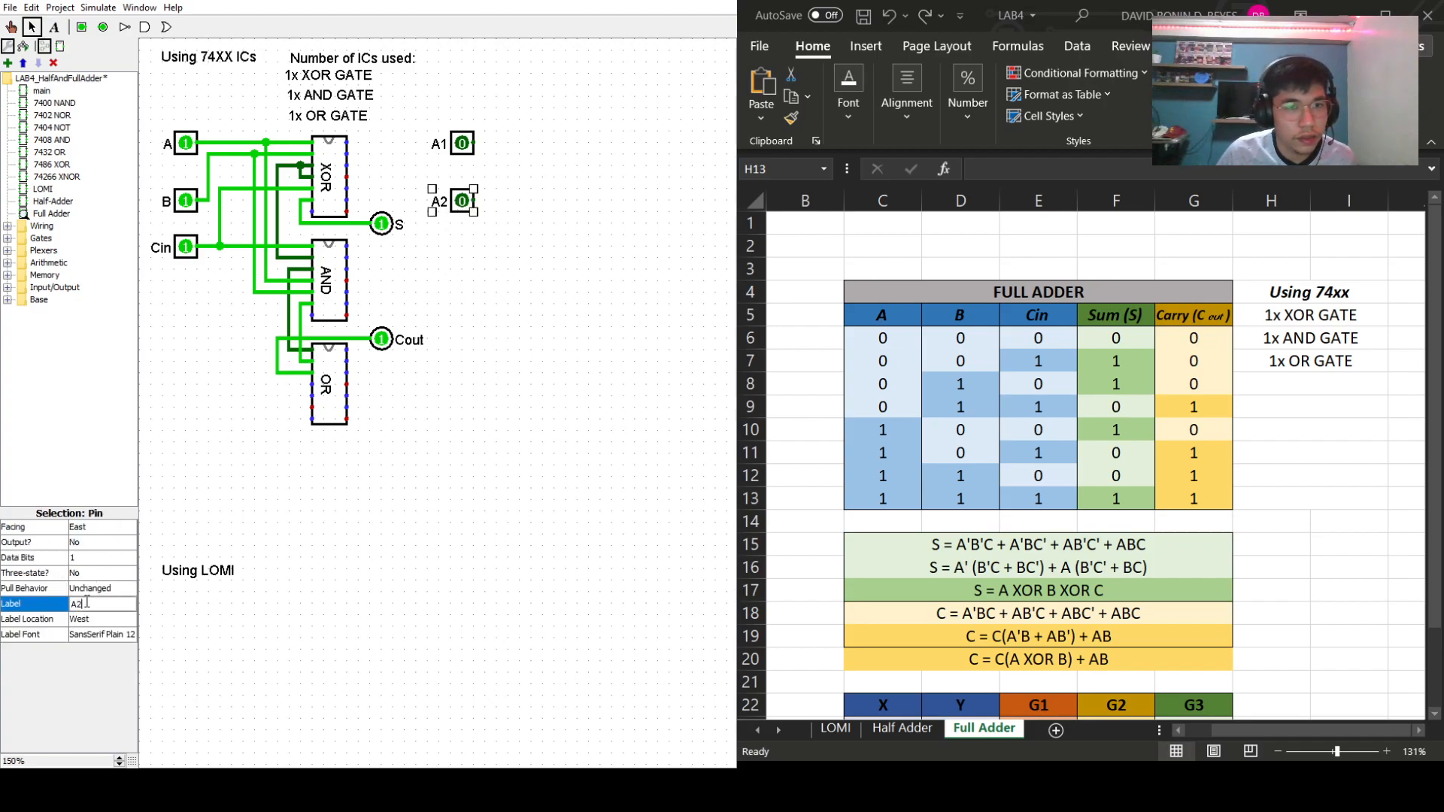
type("B")
key("Return")
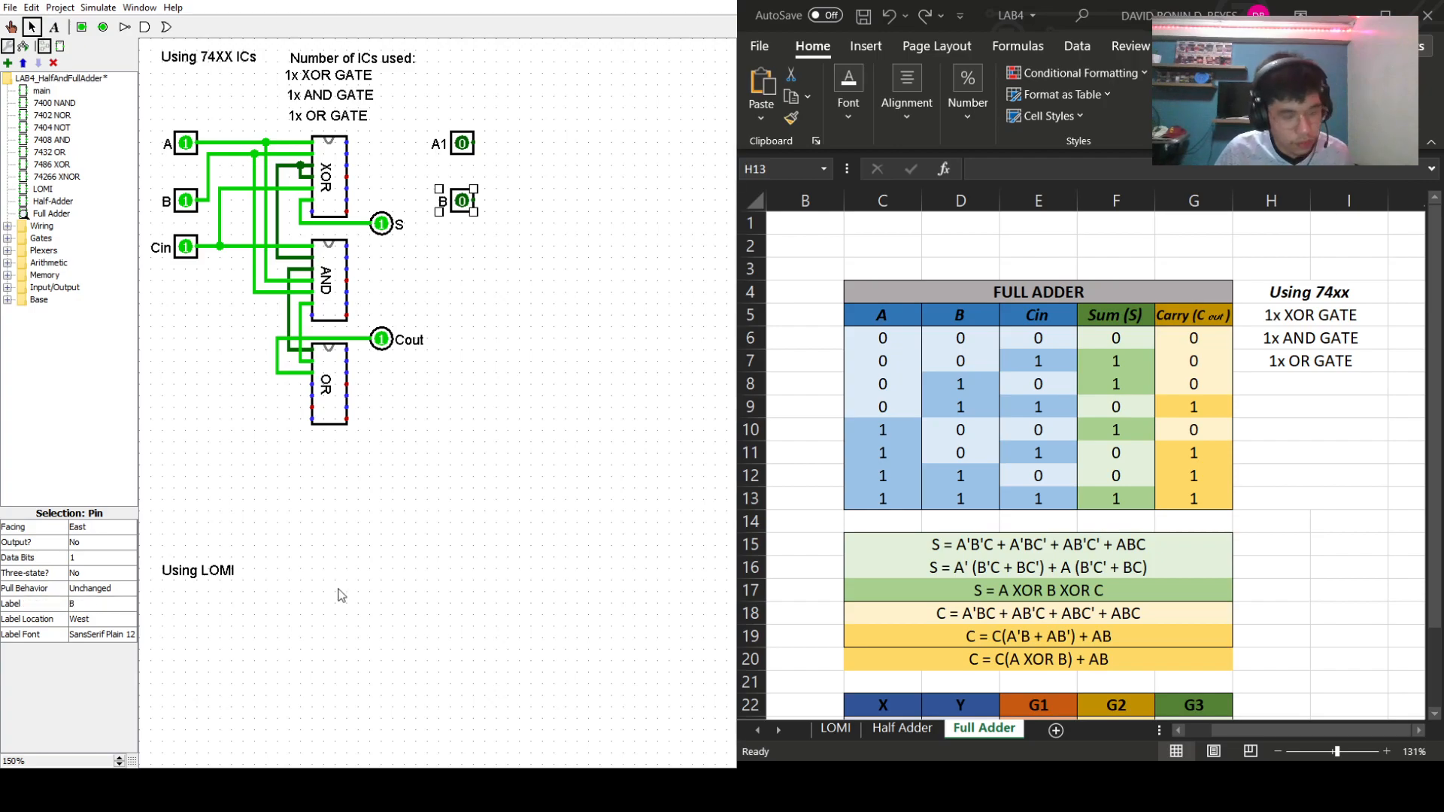
left_click(94, 602)
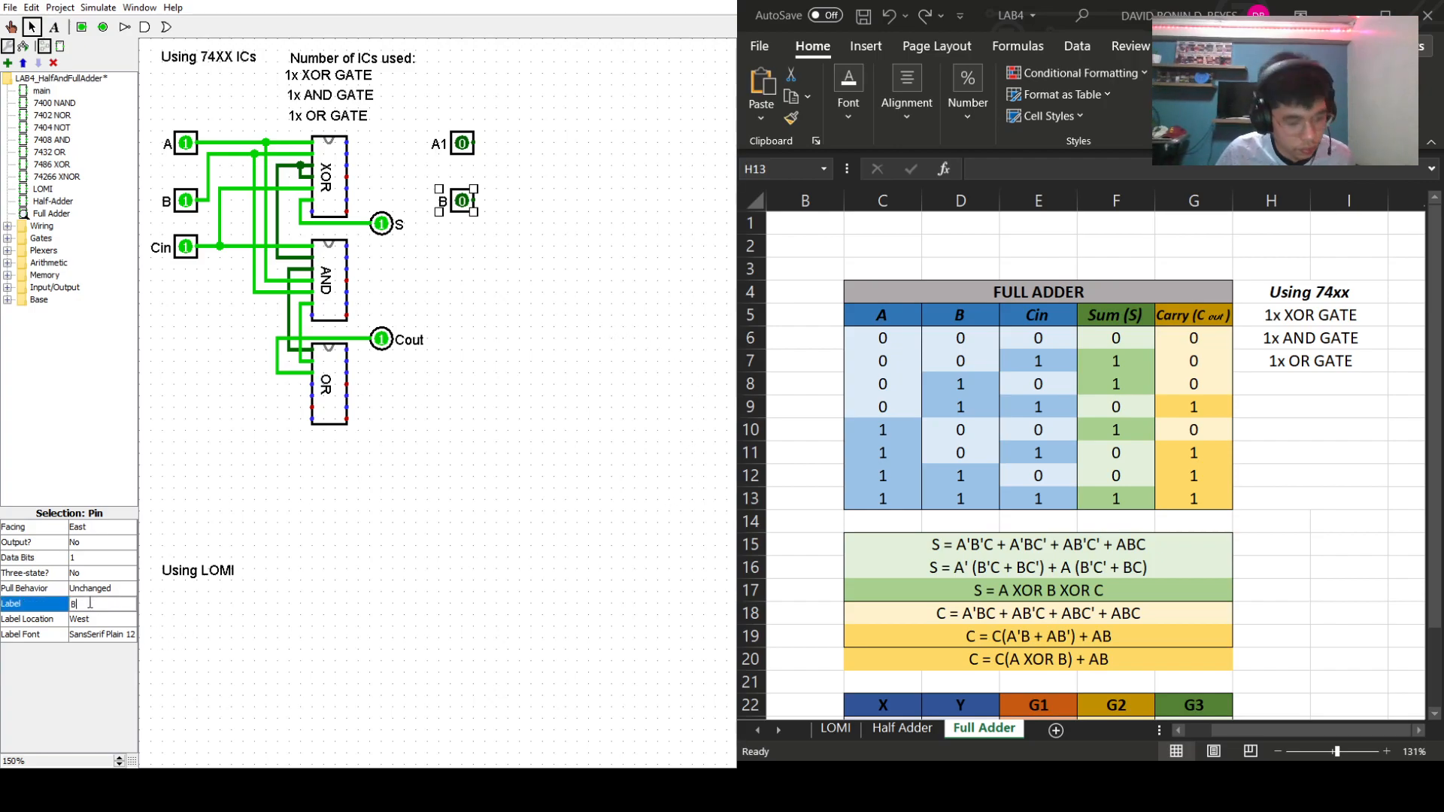
type("1")
left_click(157, 604)
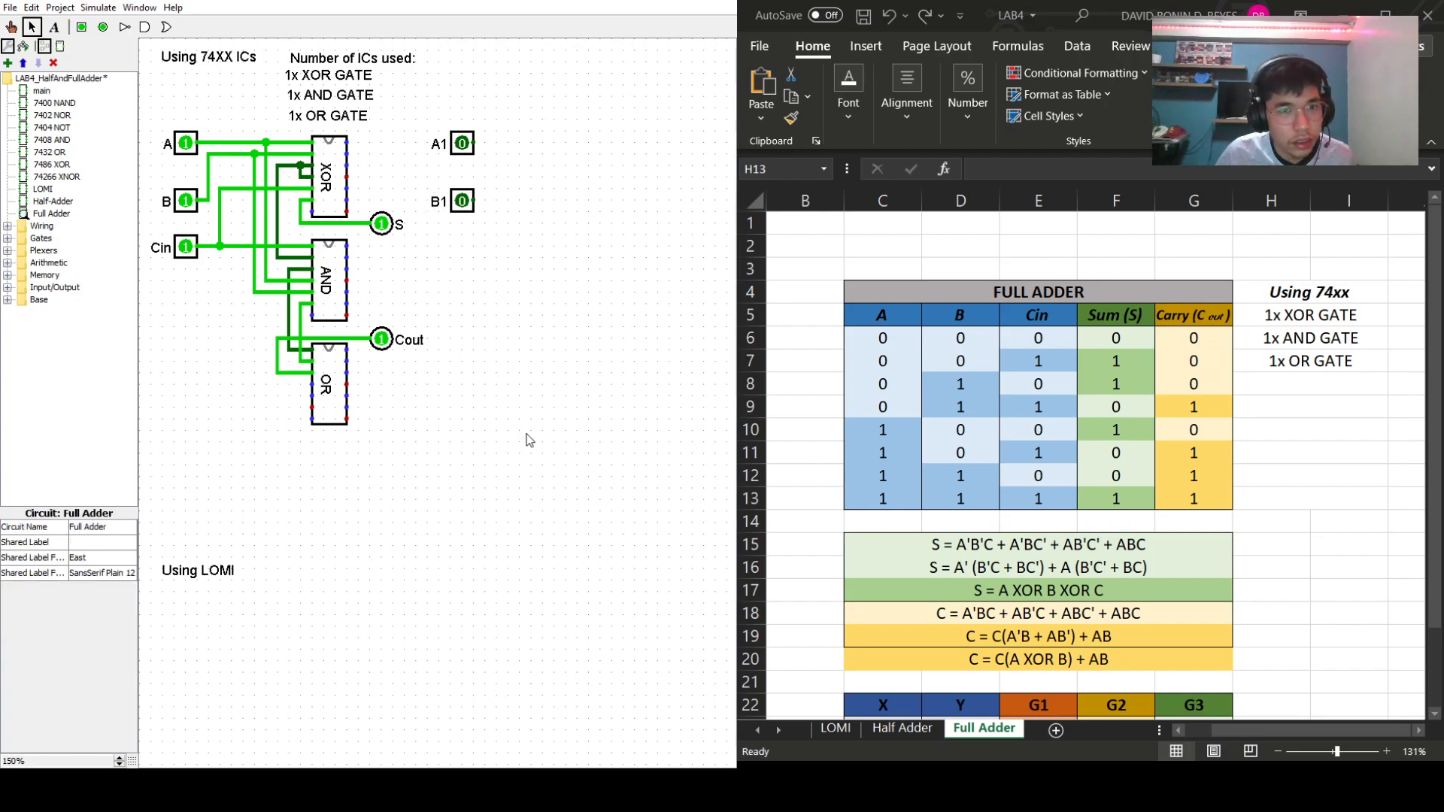
- Place a third input pin below B1, level with input Cin, and label it Cin1
left_click(81, 27)
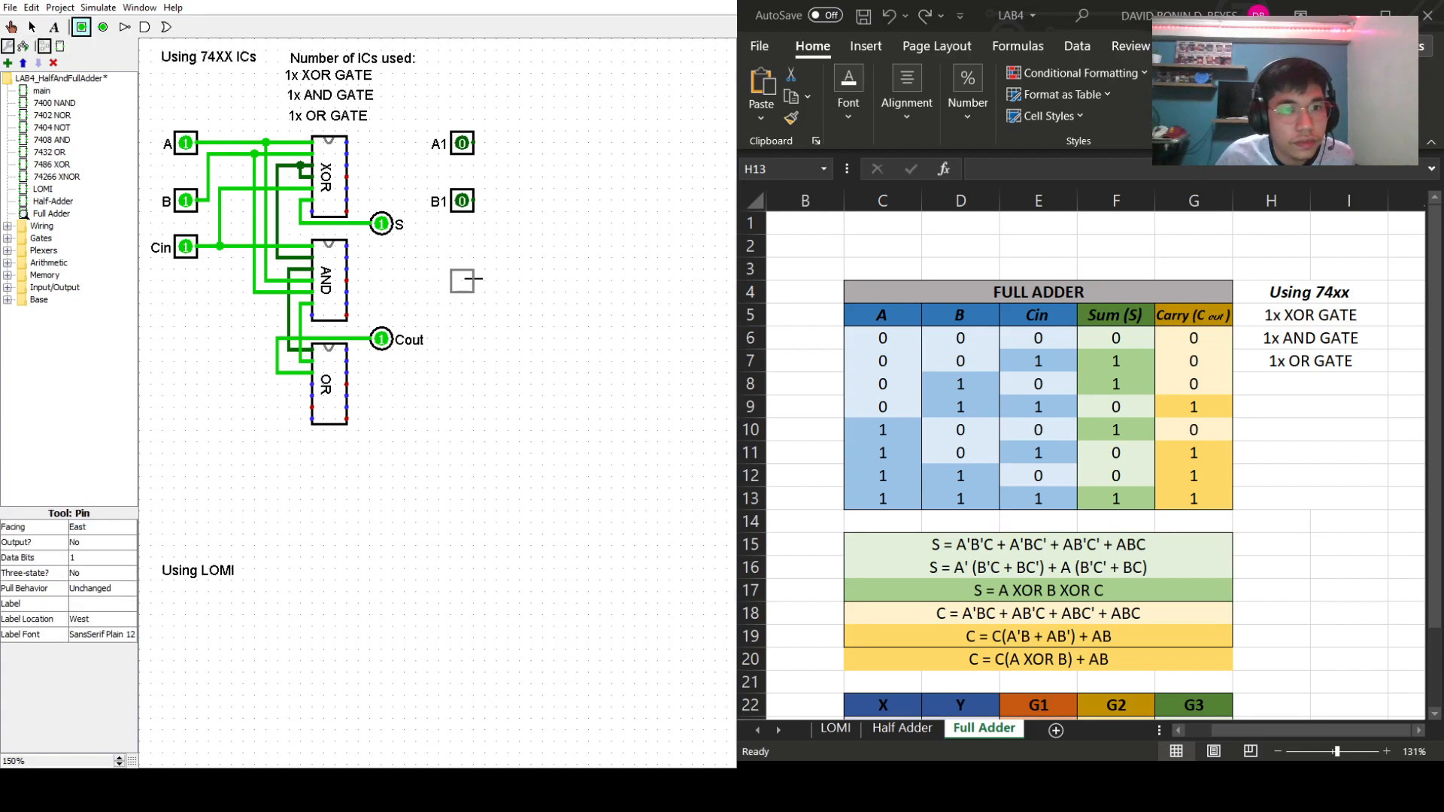
left_click(476, 246)
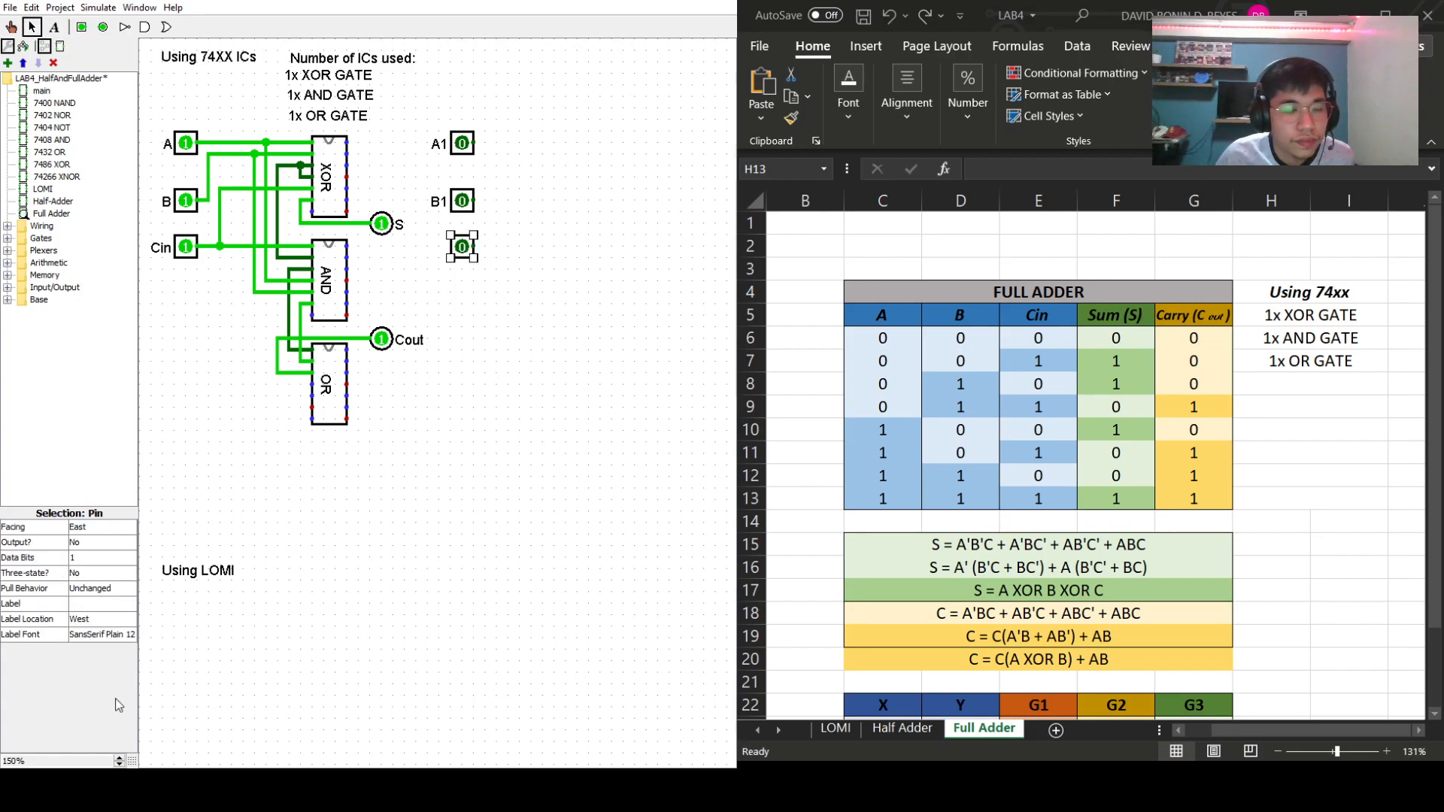
left_click(99, 603)
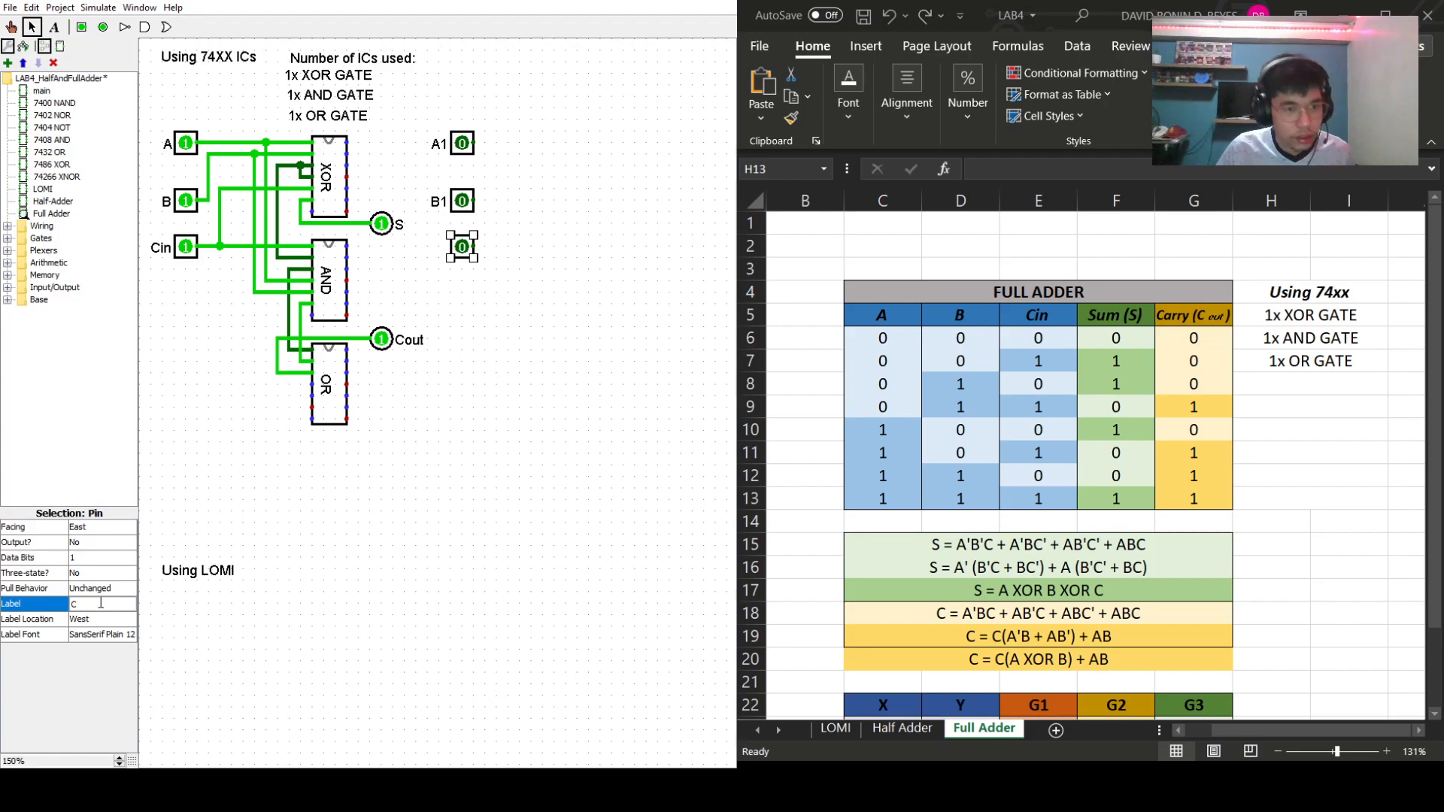
type("Cin1")
key("Return")
left_click(539, 433)
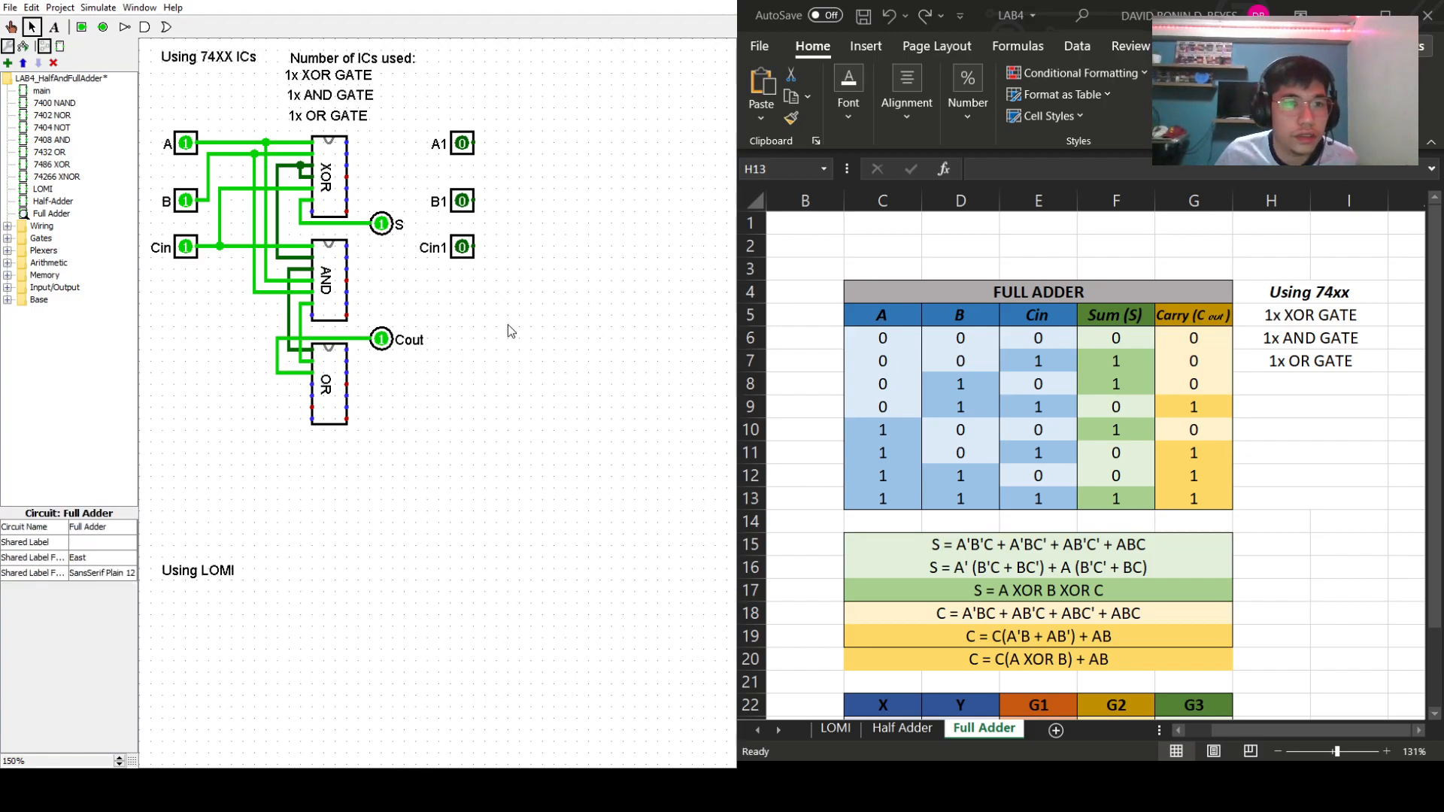
- Place a 7404 NOT IC beside the new input pins and wire A1 to its first input
left_click_drag(465, 201, 465, 189)
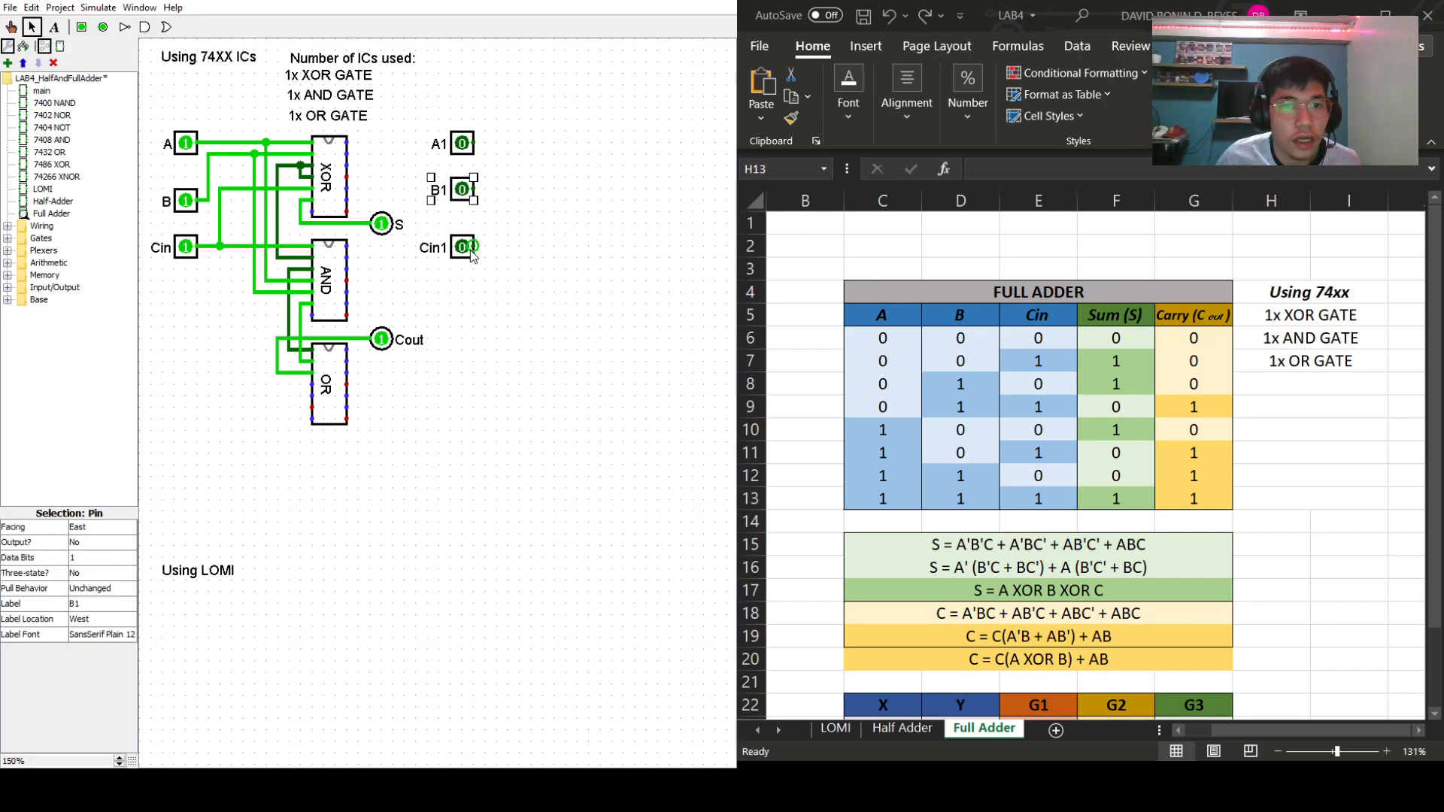
left_click(53, 128)
left_click(553, 139)
left_click_drag(474, 143, 554, 143)
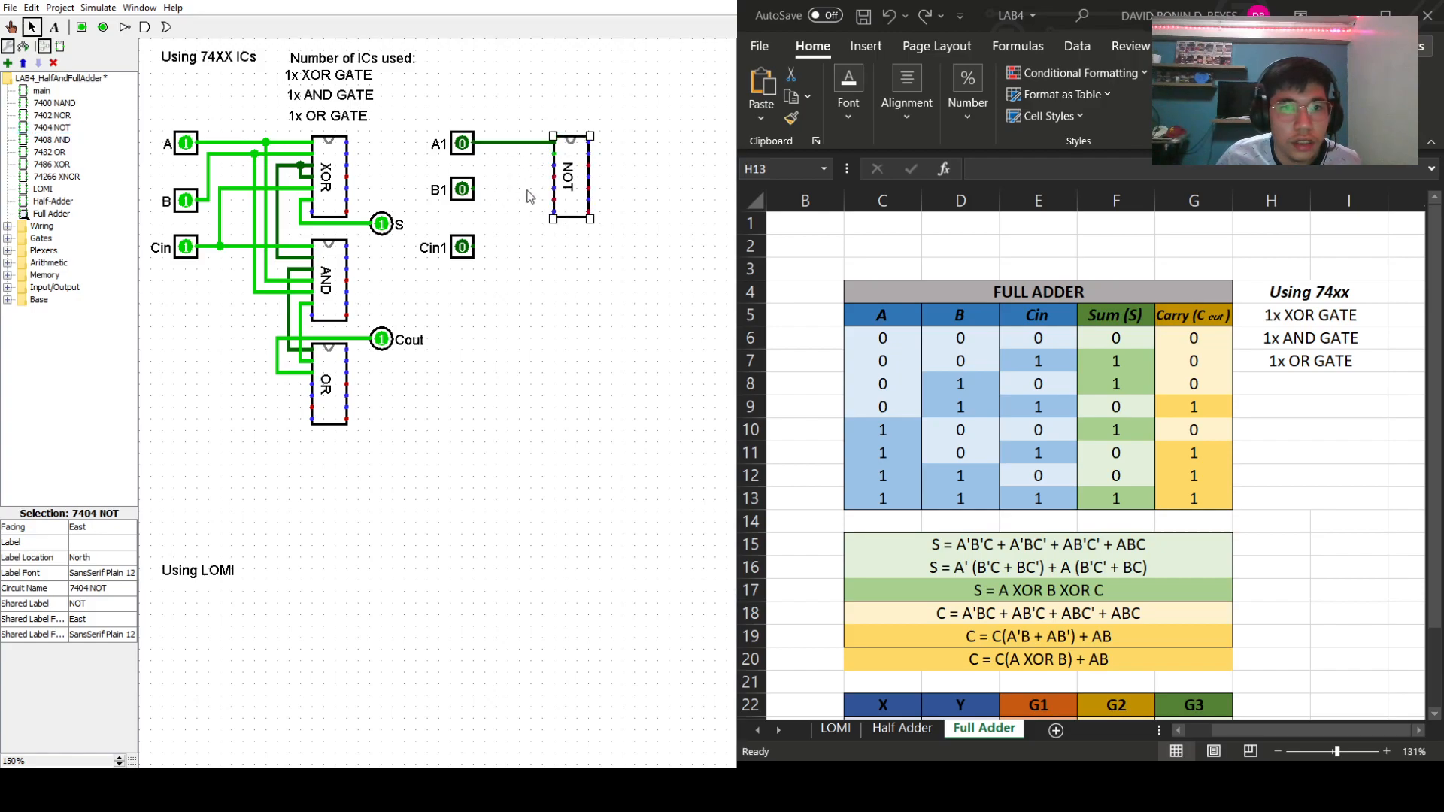
- Align and wire B1 and Cin1 to the NOT IC's next inputs, and run its three outputs and an A1 branch downward
mouse_move(466, 194)
left_mouse_down()
mouse_move(466, 171)
mouse_move(553, 165)
left_mouse_up()
mouse_move(468, 251)
left_mouse_down()
mouse_move(467, 196)
mouse_move(554, 189)
mouse_move(542, 155)
mouse_move(543, 246)
left_mouse_up()
left_click_drag(555, 178, 519, 247)
left_click(475, 332)
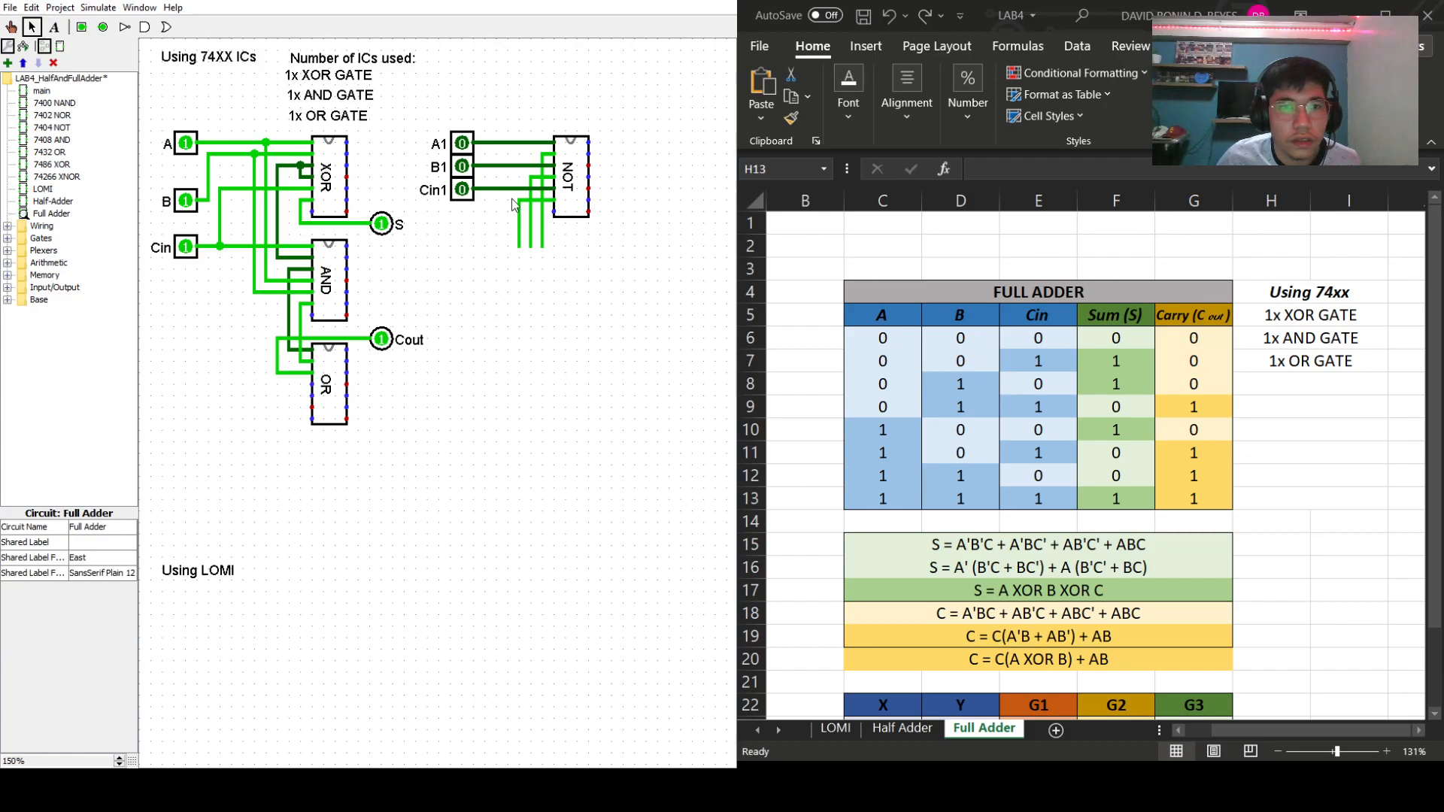
left_click_drag(508, 141, 508, 247)
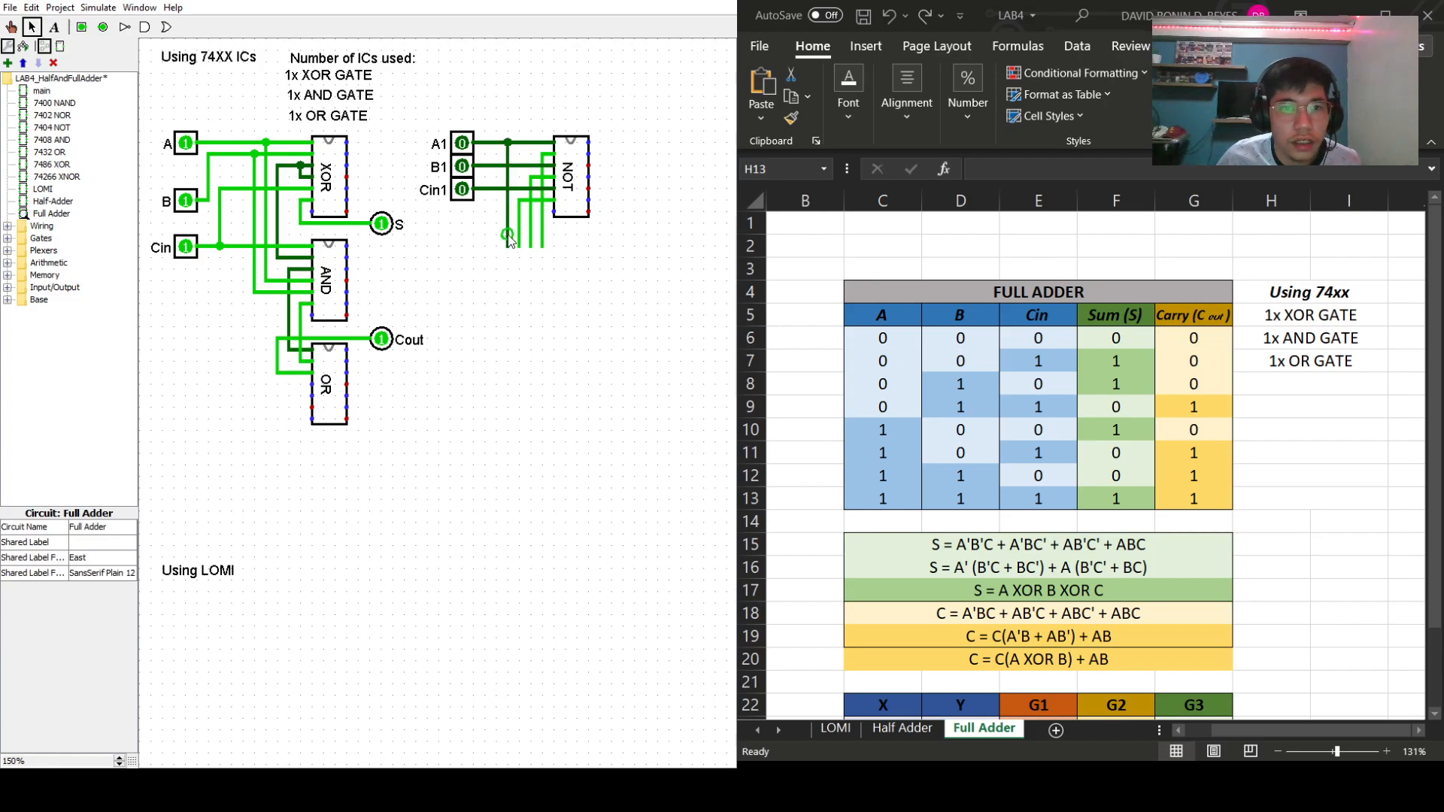
left_click_drag(495, 142, 498, 192)
left_click_drag(496, 246, 497, 248)
left_click(495, 145)
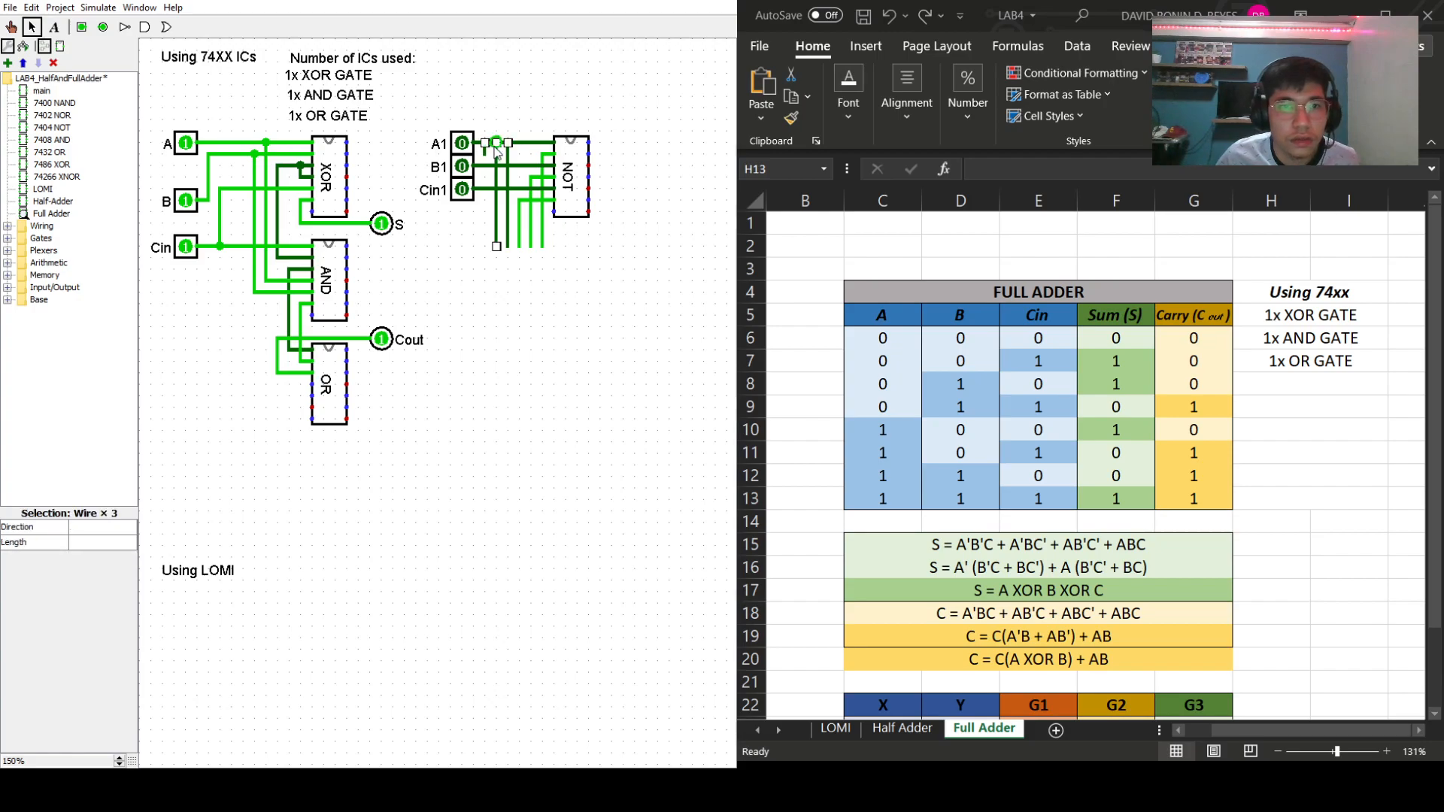
left_click(473, 294)
left_click(495, 164)
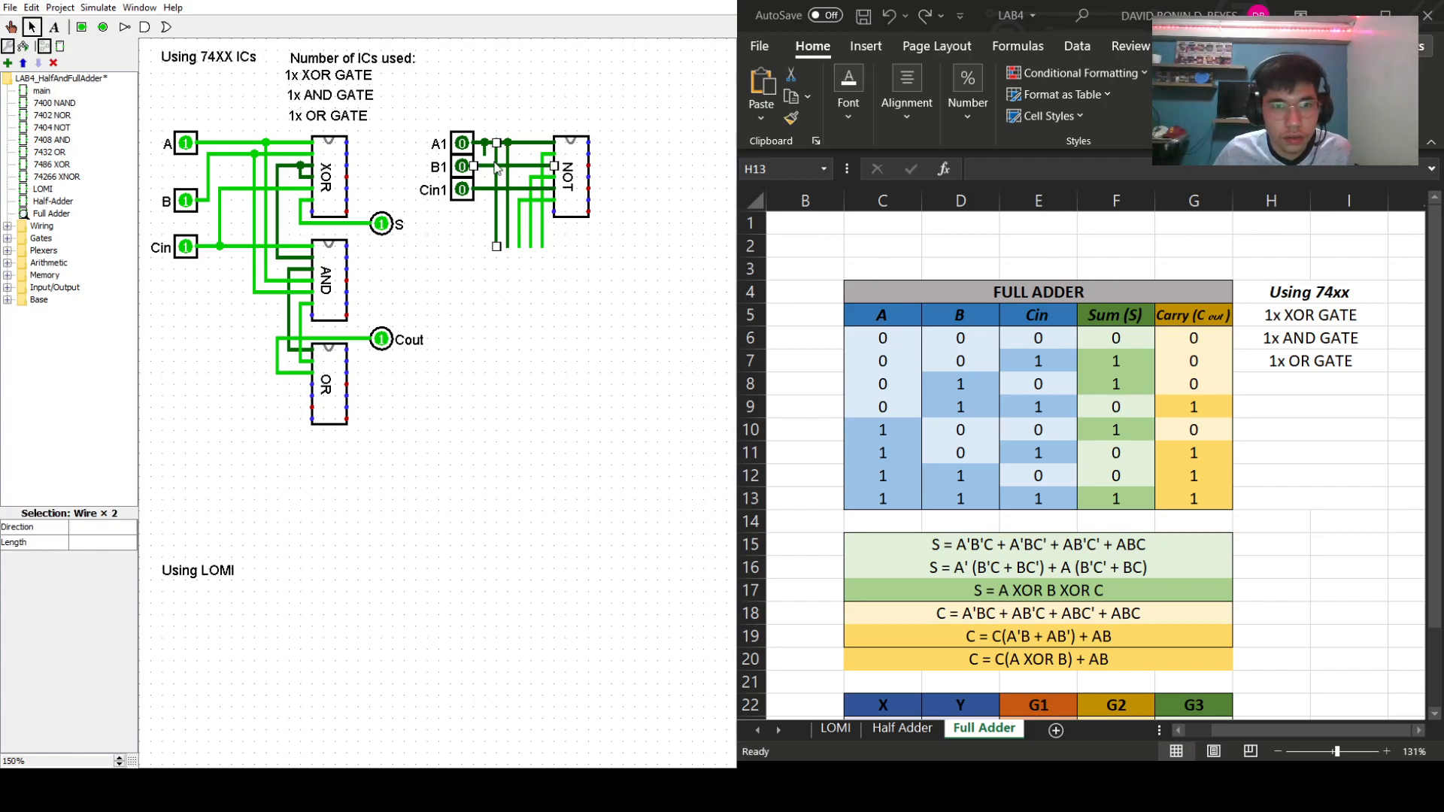
left_click(488, 284)
left_click(495, 233)
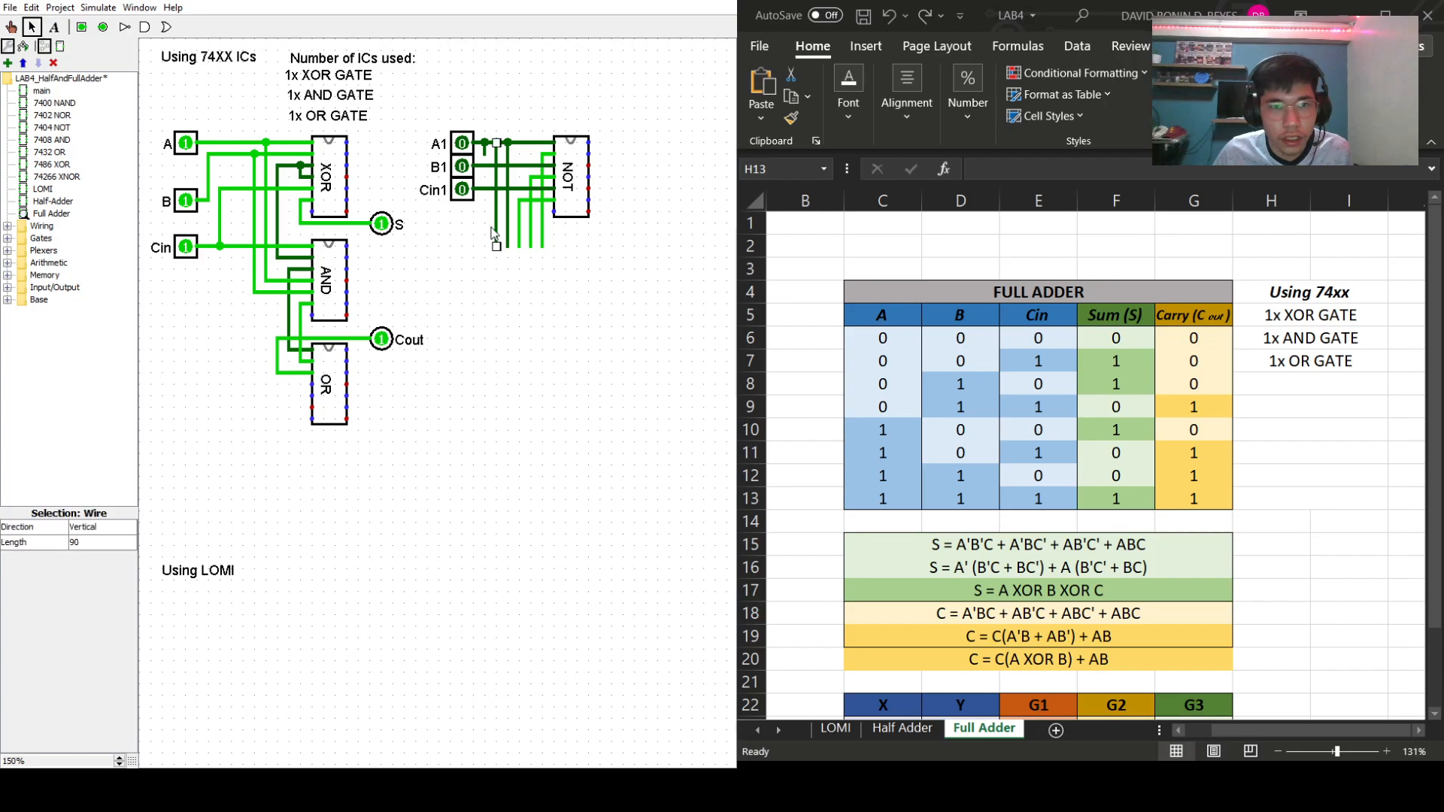
key("Delete")
left_click(484, 146)
left_click(476, 246)
left_click(485, 150)
key("Delete")
- Branch the B1 and Cin1 lines downward, parallel to the A1 branch
left_click_drag(497, 166, 499, 248)
left_click_drag(484, 189, 485, 248)
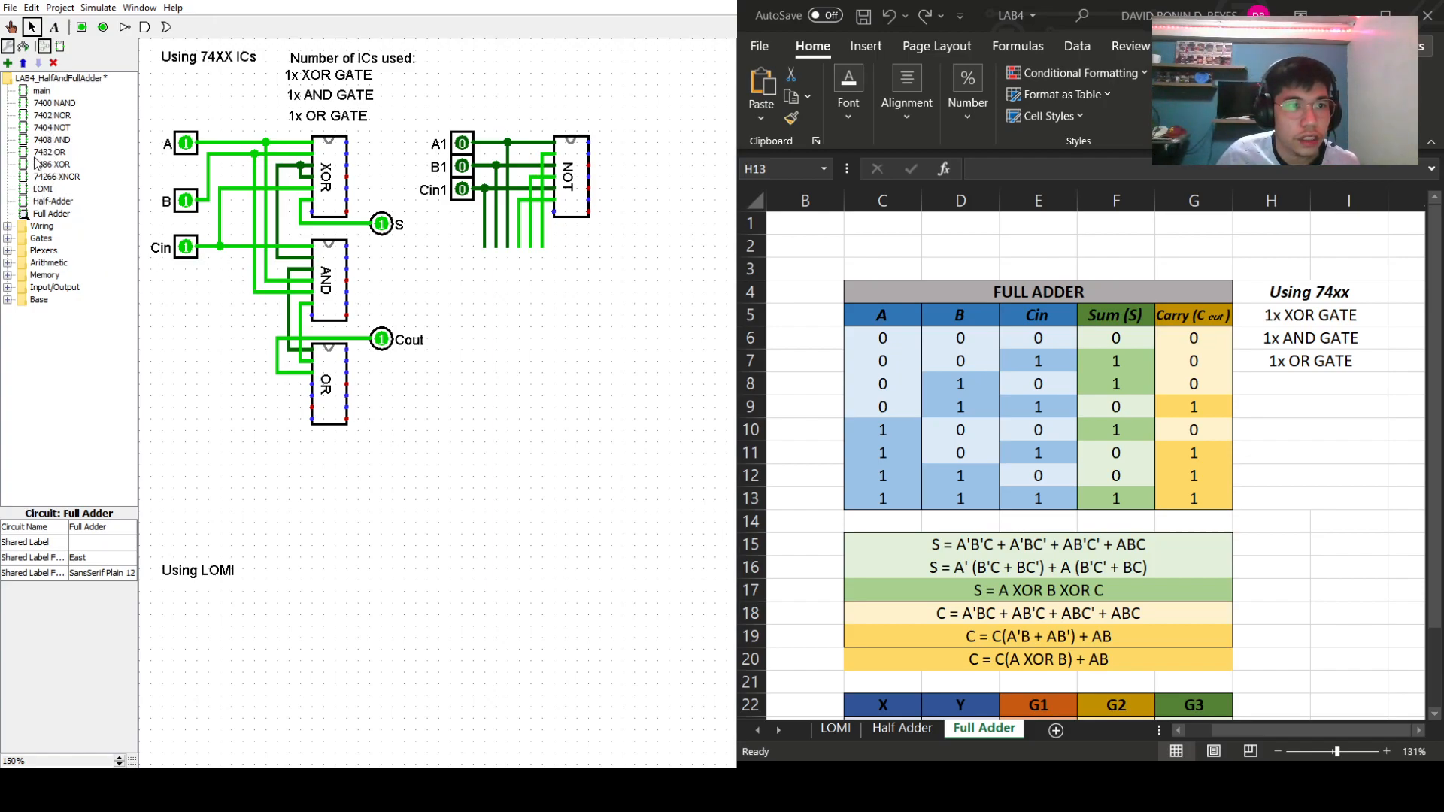
- Place a 7408 AND IC below the NOT IC and shift it clear of the downward wires
left_click(58, 141)
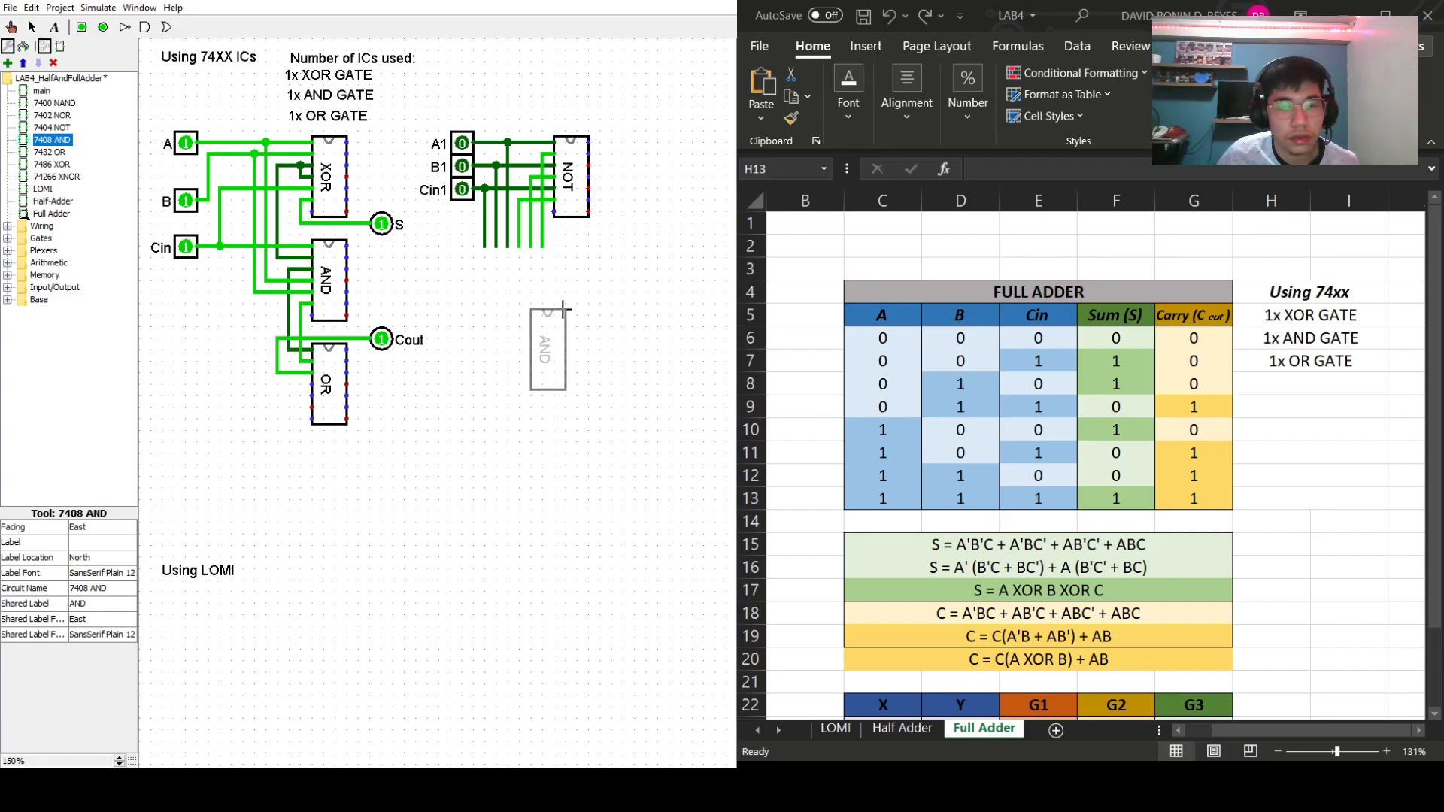
left_click(562, 312)
left_click(616, 283)
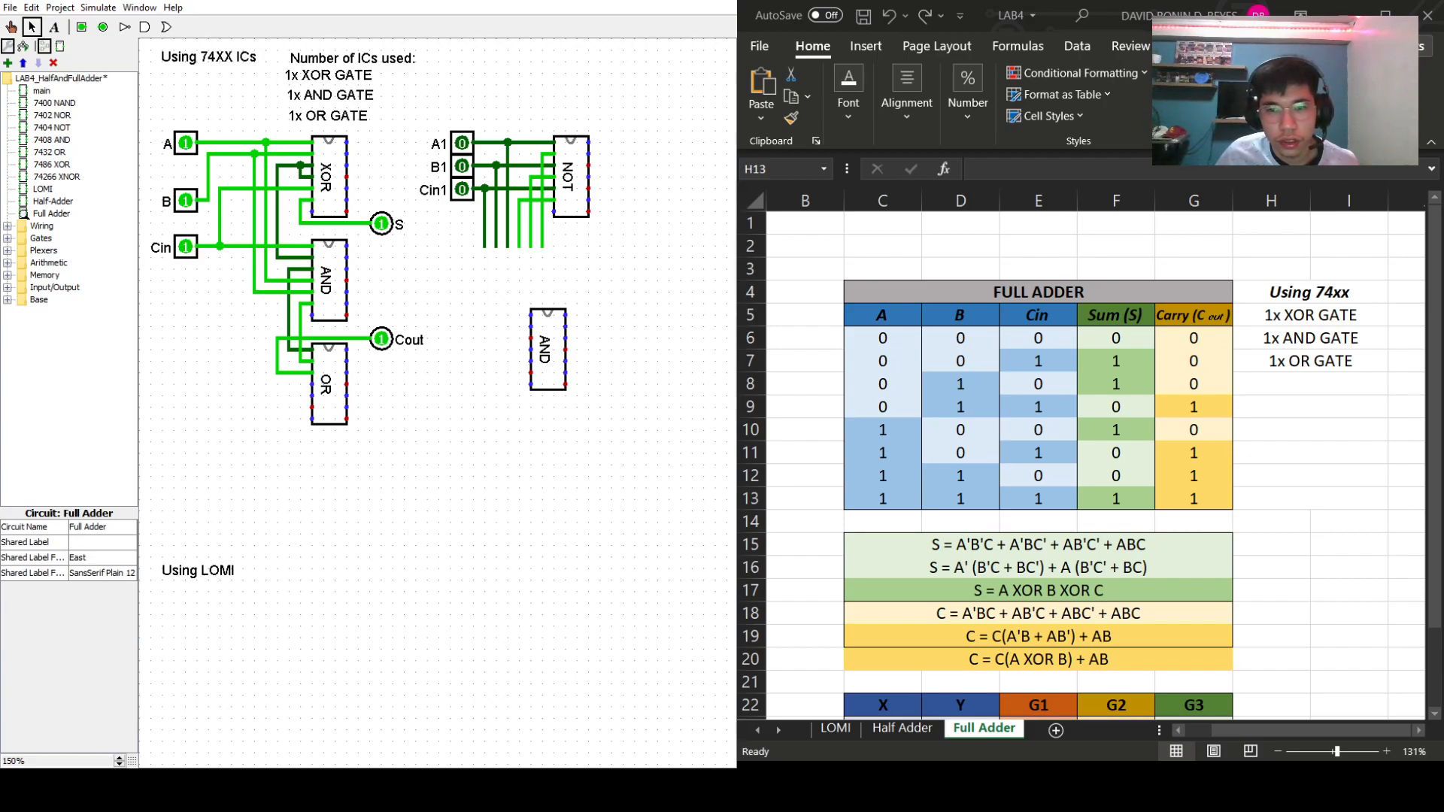
left_click_drag(548, 349, 547, 338)
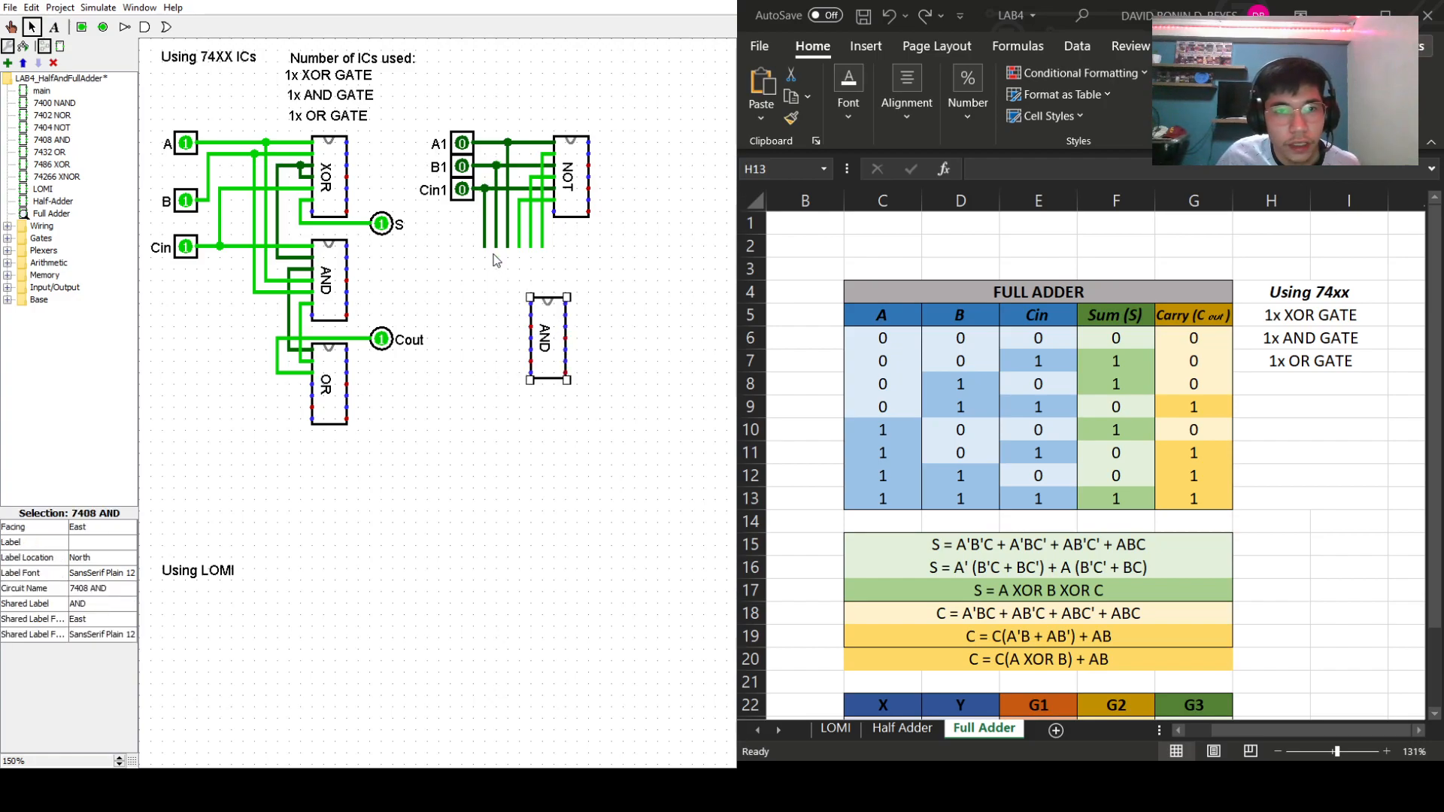
left_click_drag(552, 327, 586, 327)
- Wire the inverted B1 and inverted Cin1 lines to the first two inputs of the new AND IC
mouse_move(530, 246)
left_mouse_down()
mouse_move(540, 311)
mouse_move(565, 305)
left_mouse_up()
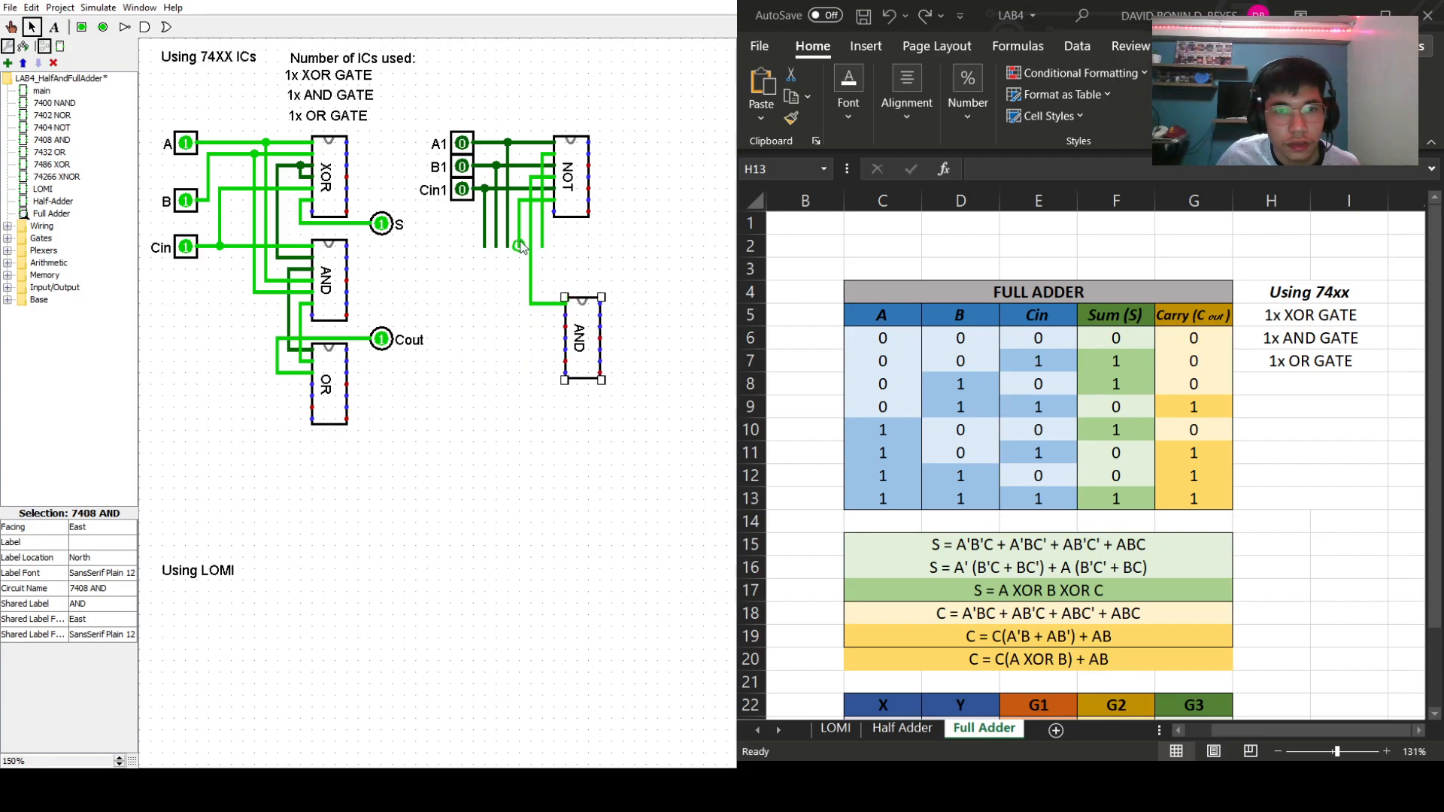
left_click_drag(520, 245, 566, 314)
left_click(501, 389)
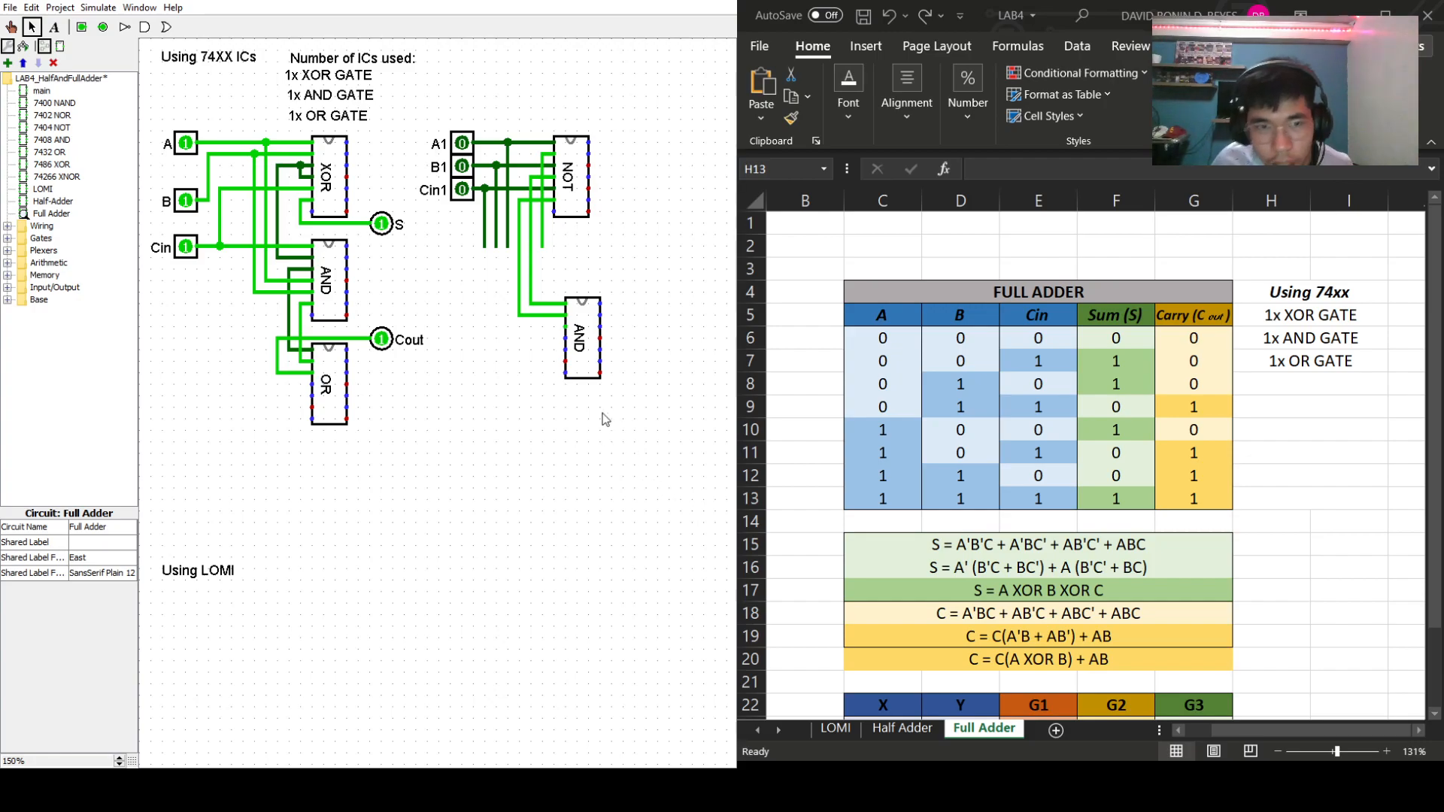
- Remove the inverted Cin1 wire from the AND IC's second input and connect the Cin1 branch there instead
left_click(531, 316)
key("Delete")
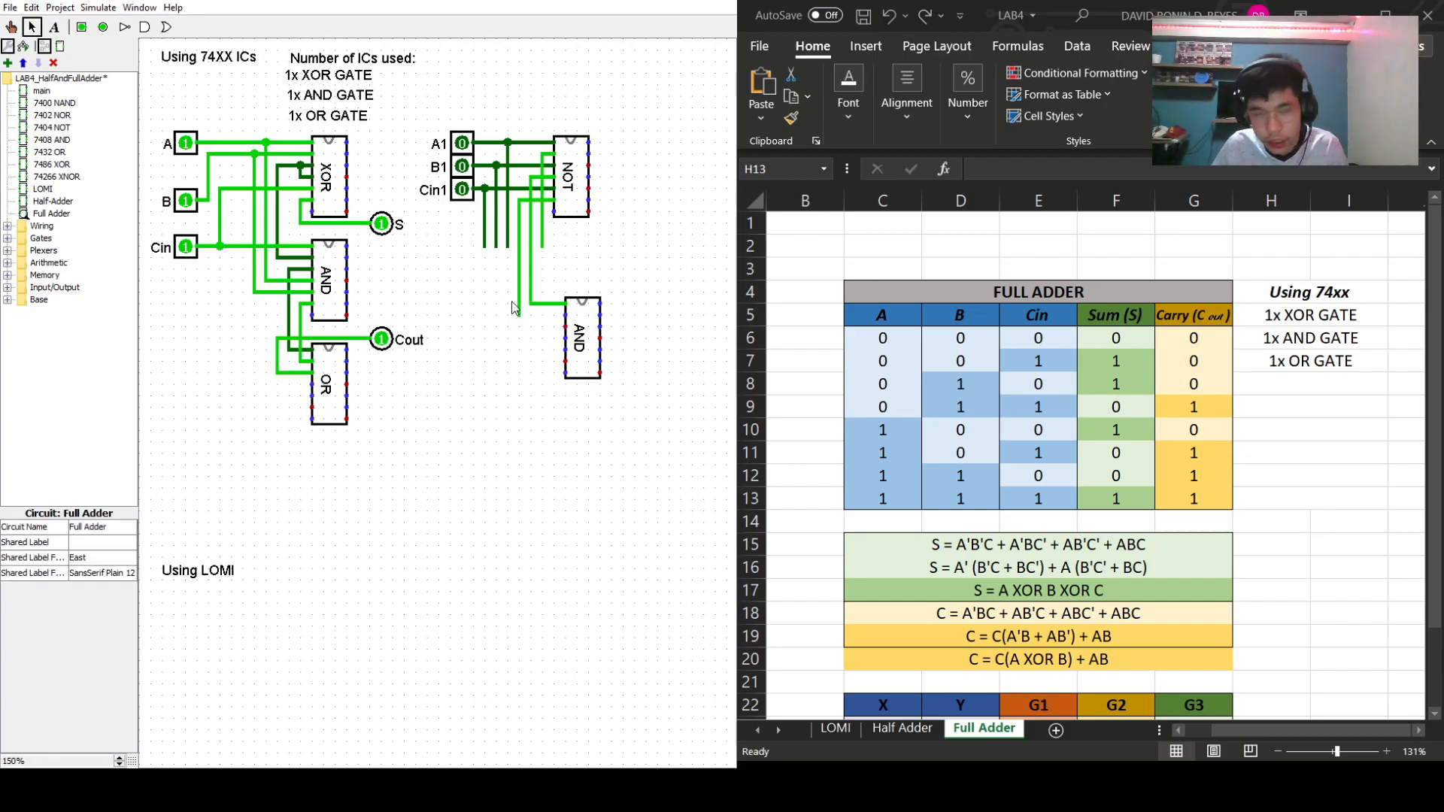
left_click_drag(519, 316, 519, 200)
left_click_drag(481, 252, 565, 316)
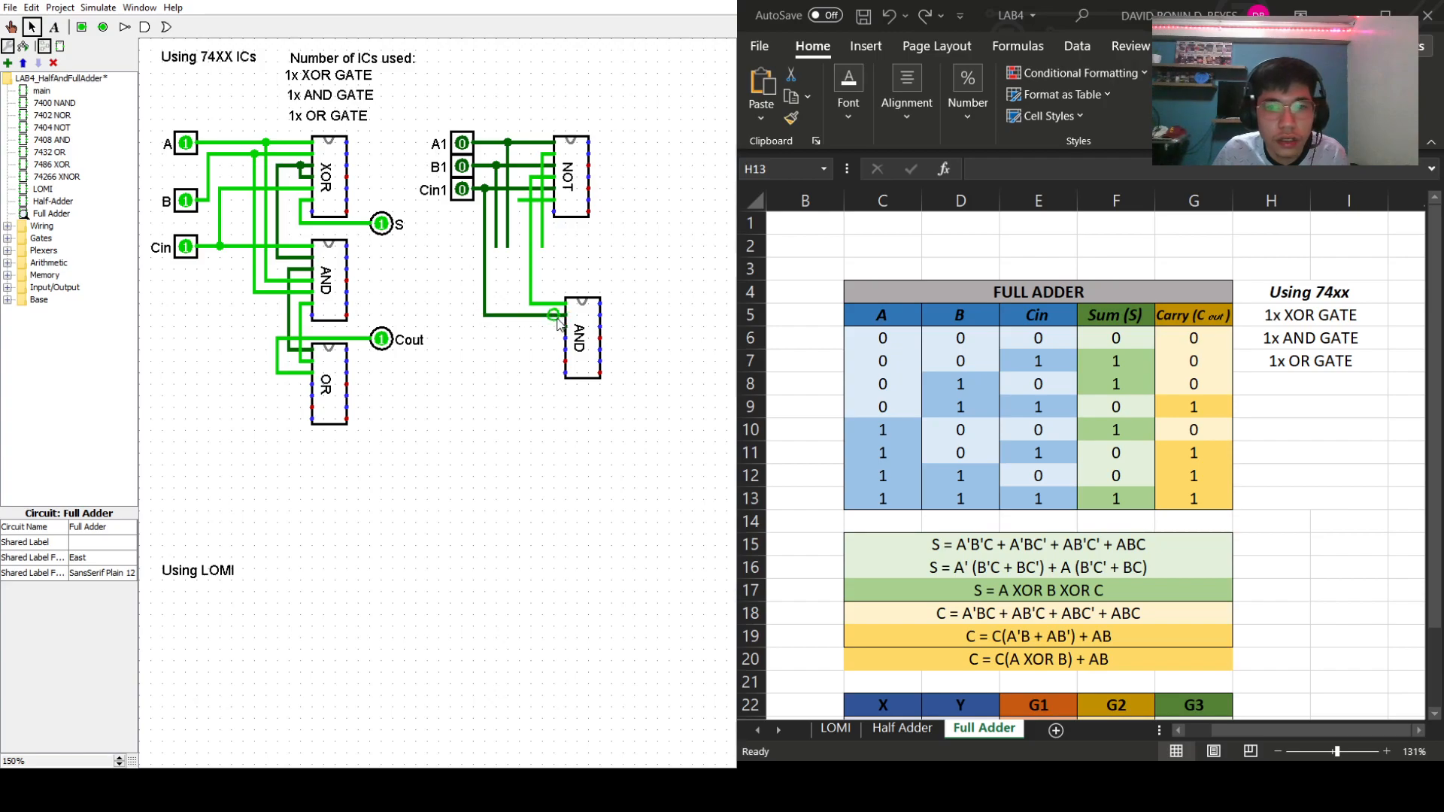
- Place a 7432 OR IC below the new AND IC, leaving a small gap between them
left_click(48, 152)
left_click(580, 433)
left_click(478, 472)
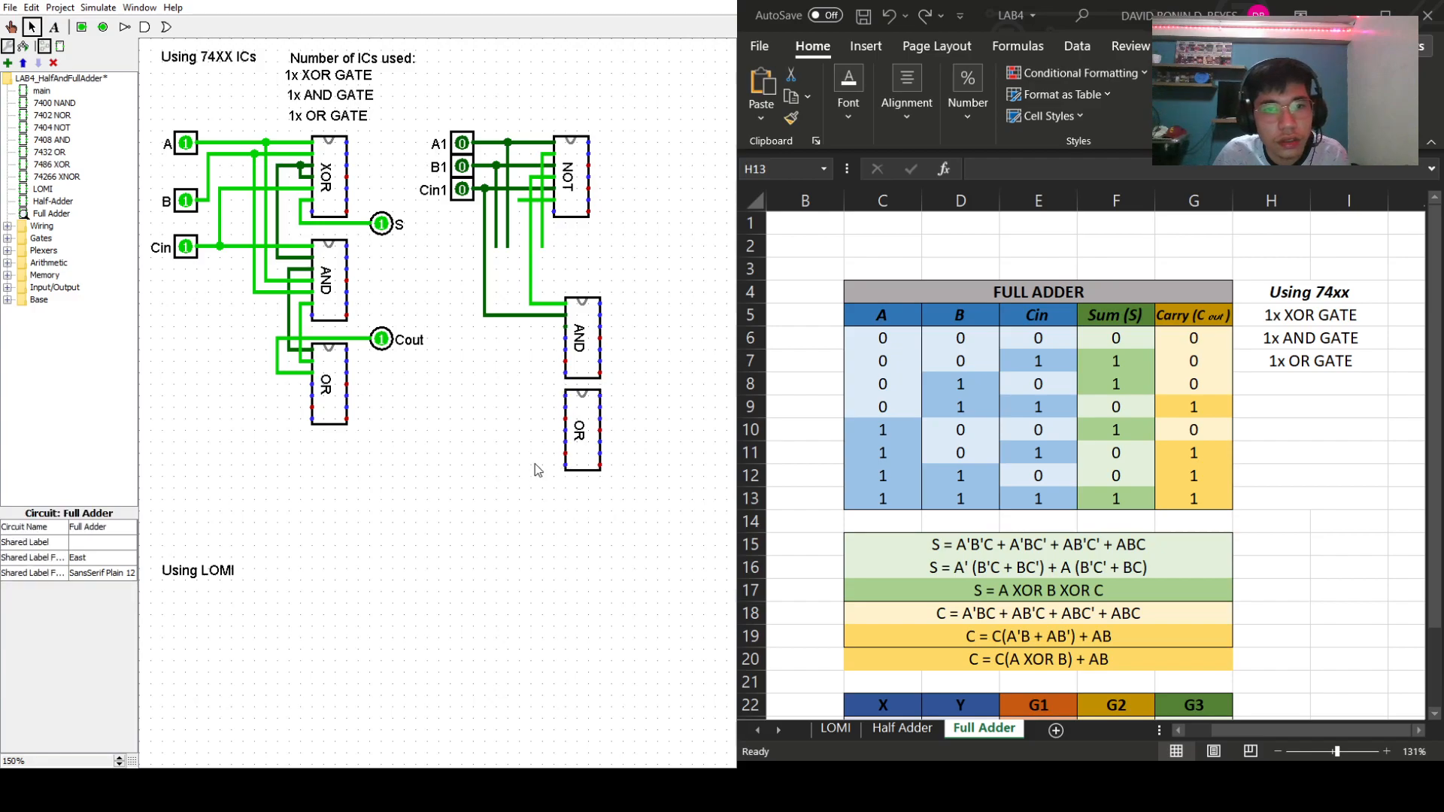
left_click_drag(587, 412, 589, 434)
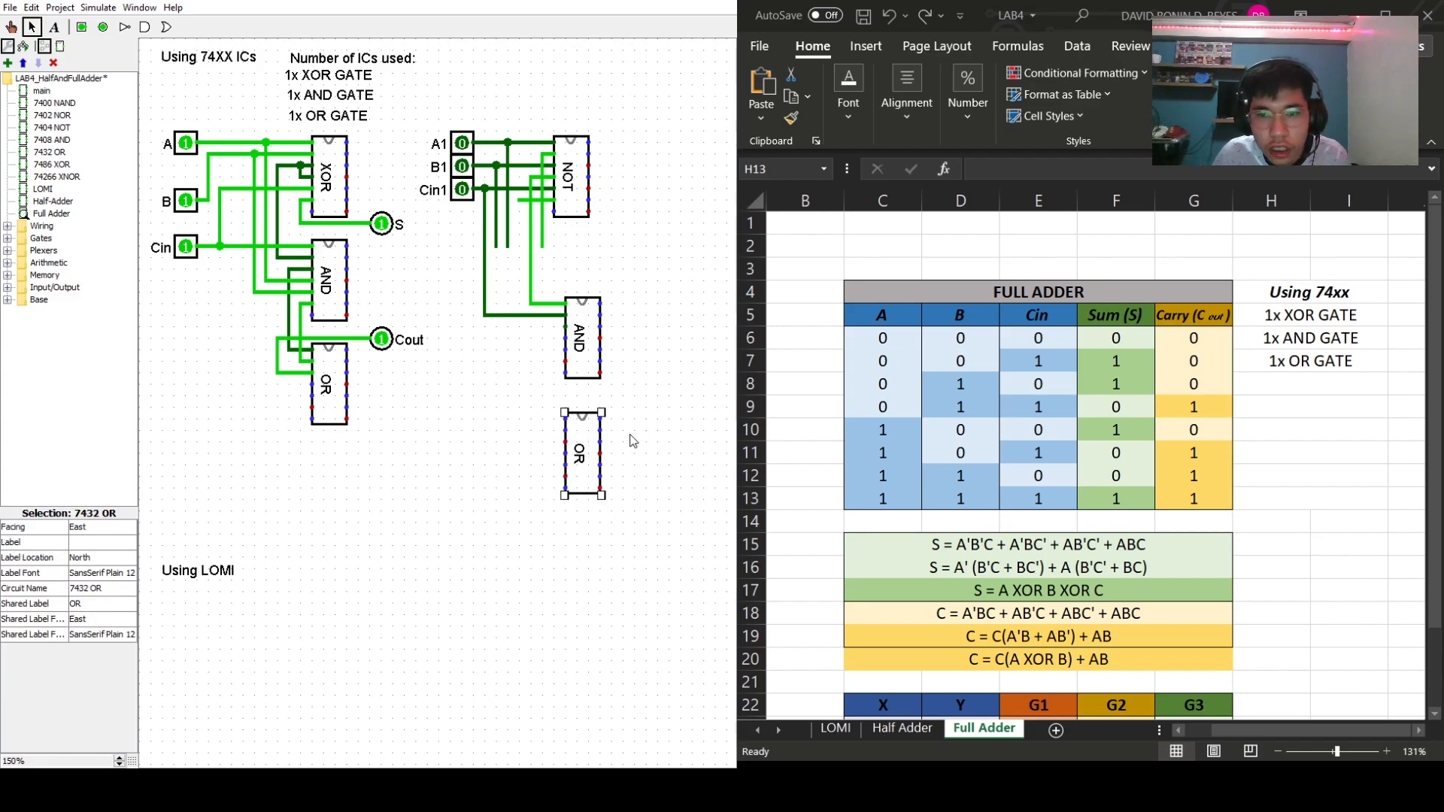
- Complete the A'(B'C + BC') term by wiring the AND and OR ICs together with B1, inverted Cin1 and inverted A1
left_click_drag(564, 327, 564, 419)
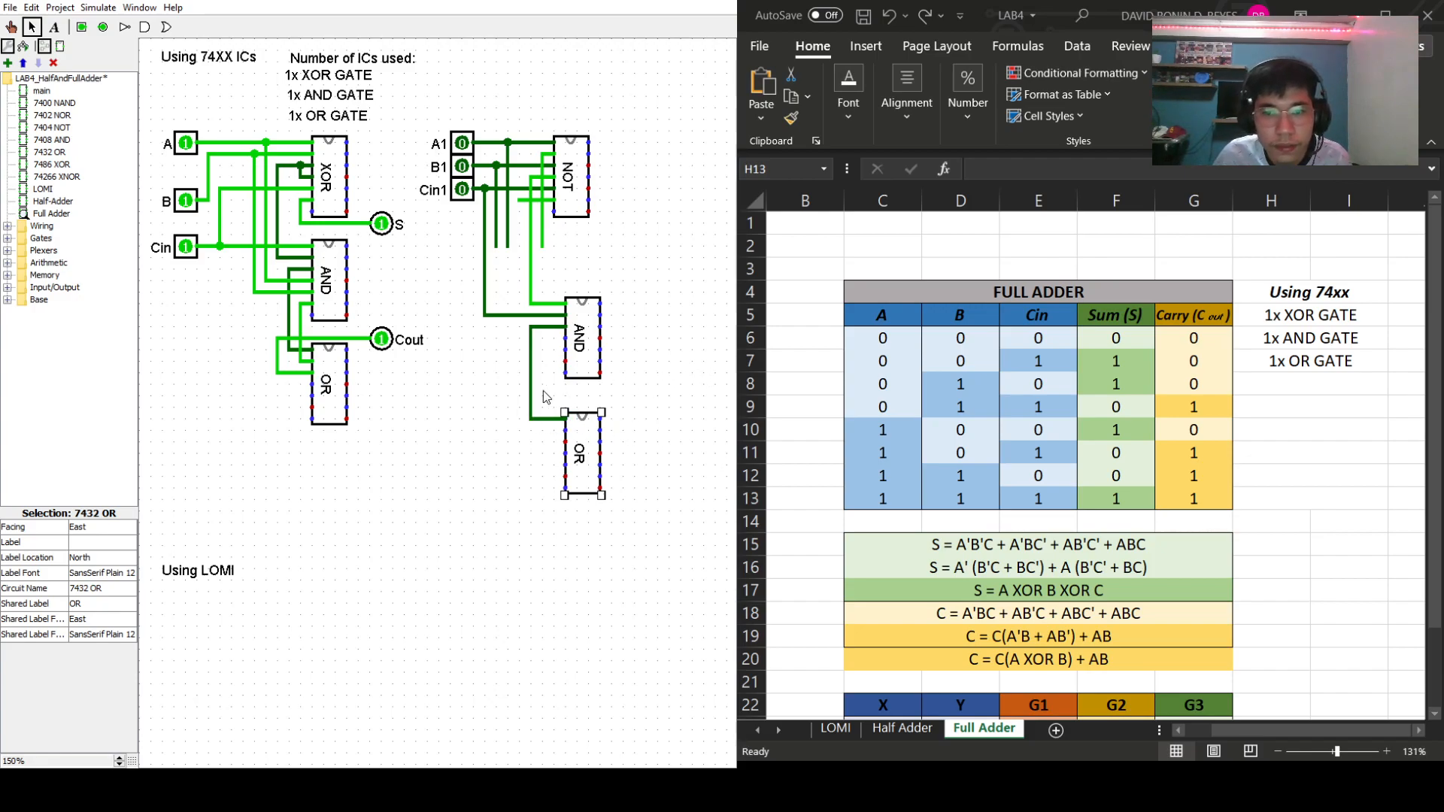
left_click_drag(495, 246, 568, 340)
left_click_drag(519, 199, 600, 328)
left_click(487, 432)
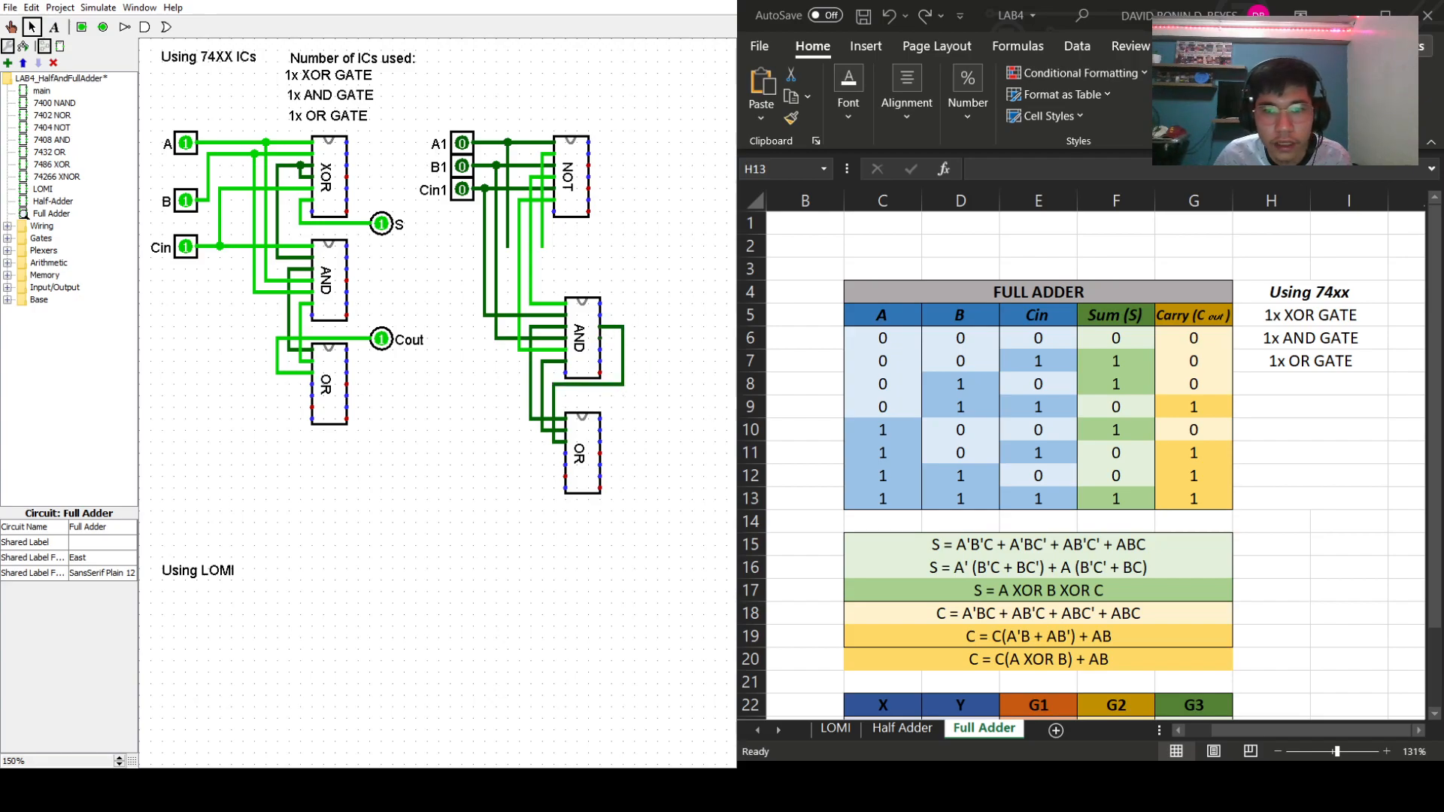
left_click_drag(543, 248, 655, 343)
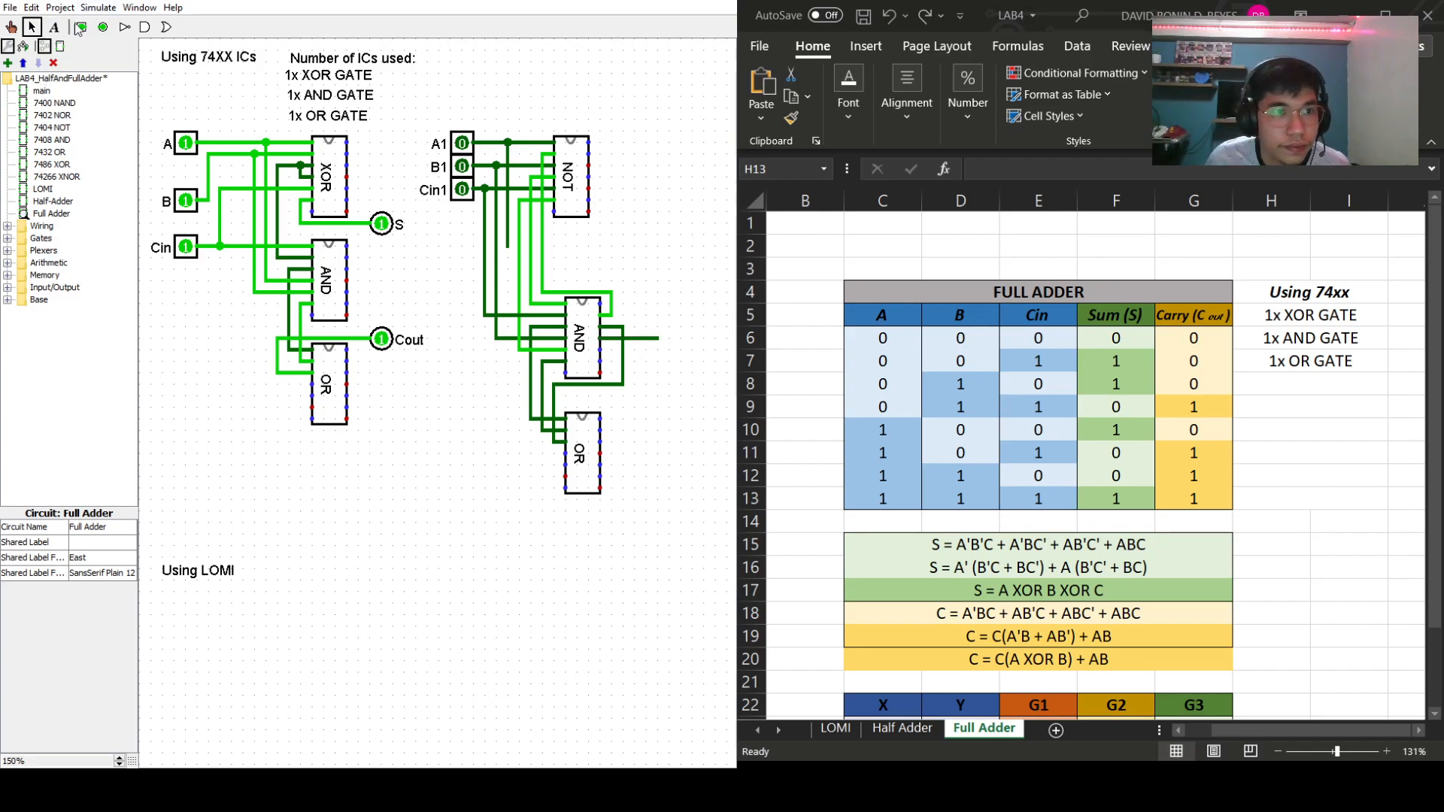
- Place another 7408 AND IC below the OR IC and shift it down to leave a wiring gap
left_click(53, 139)
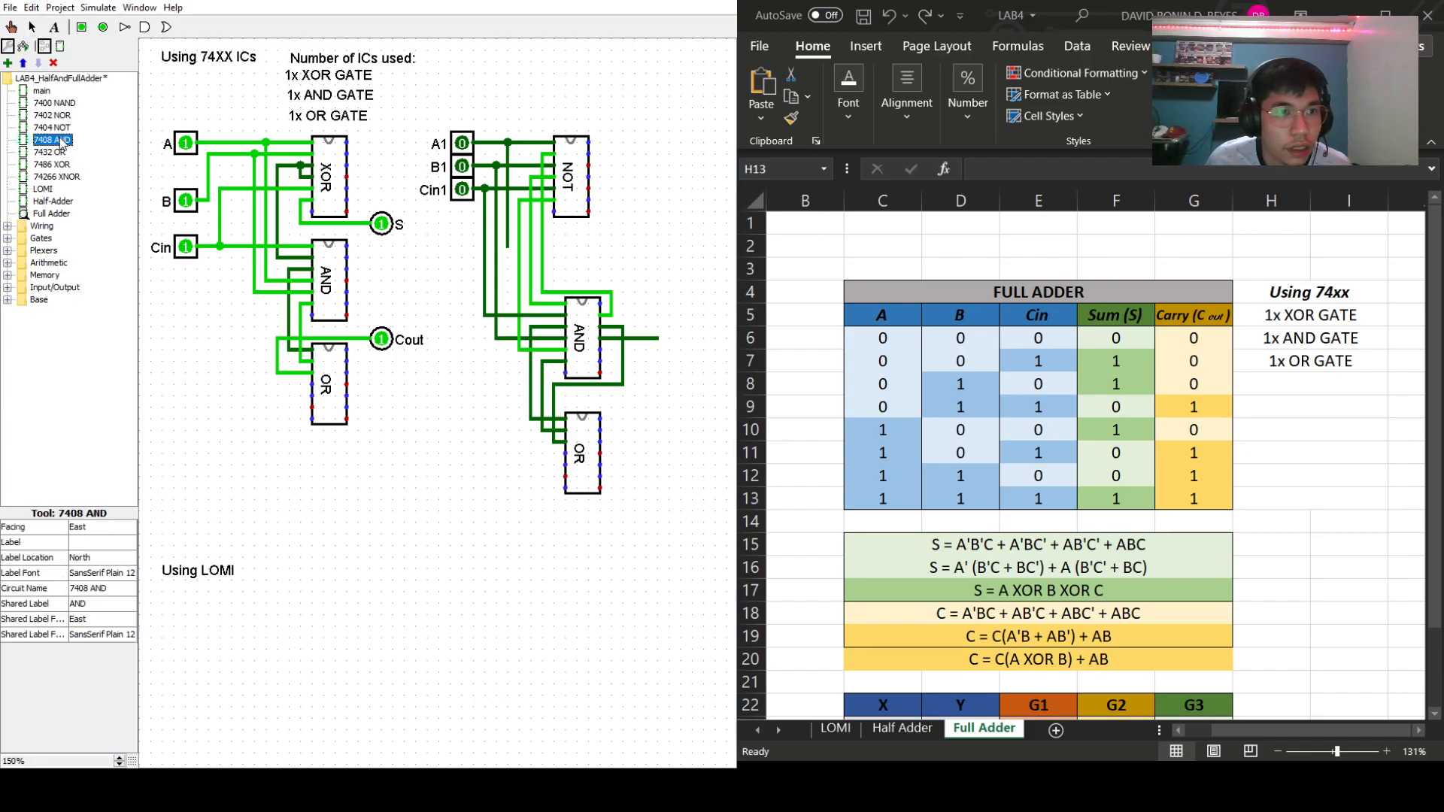
left_click(595, 516)
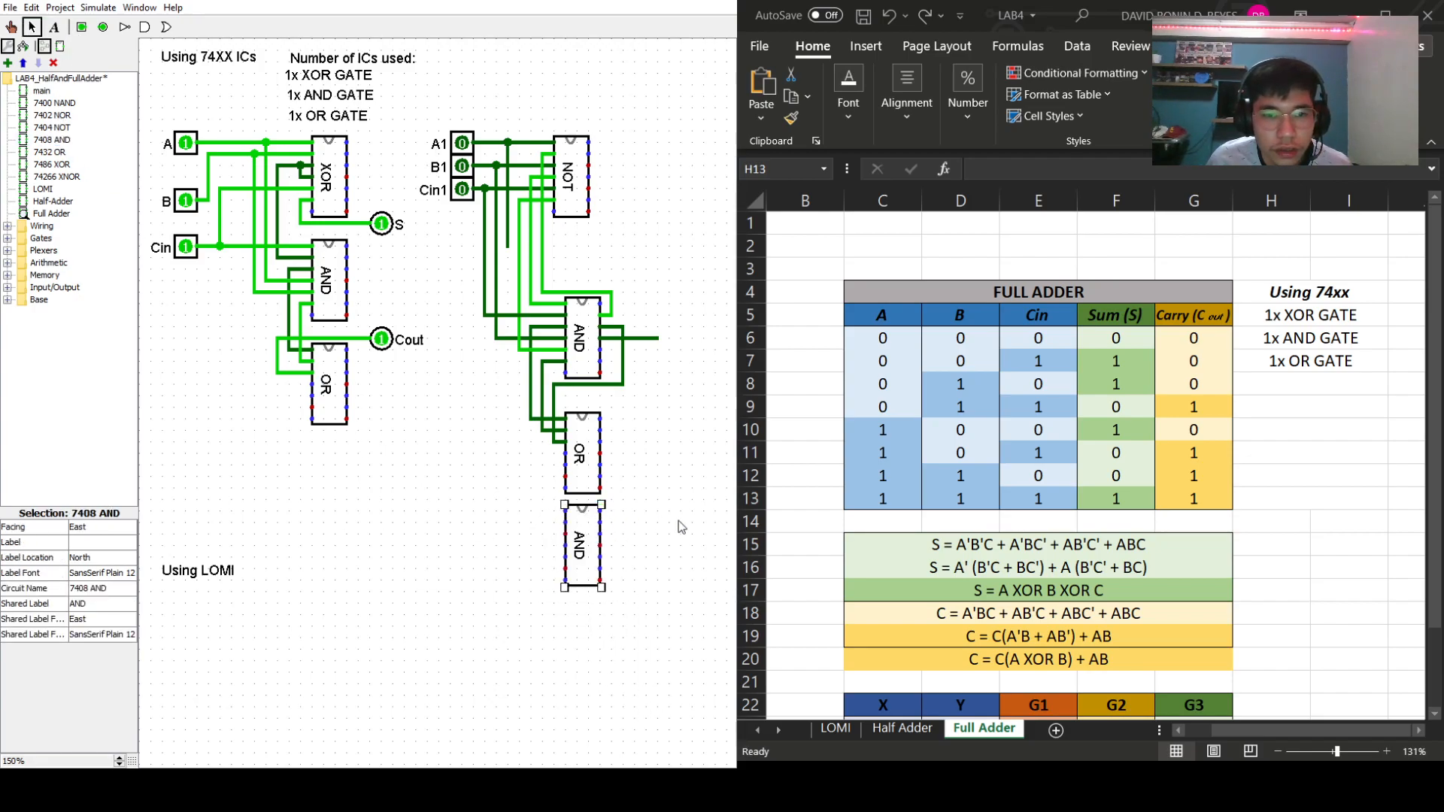
left_click_drag(587, 536, 589, 564)
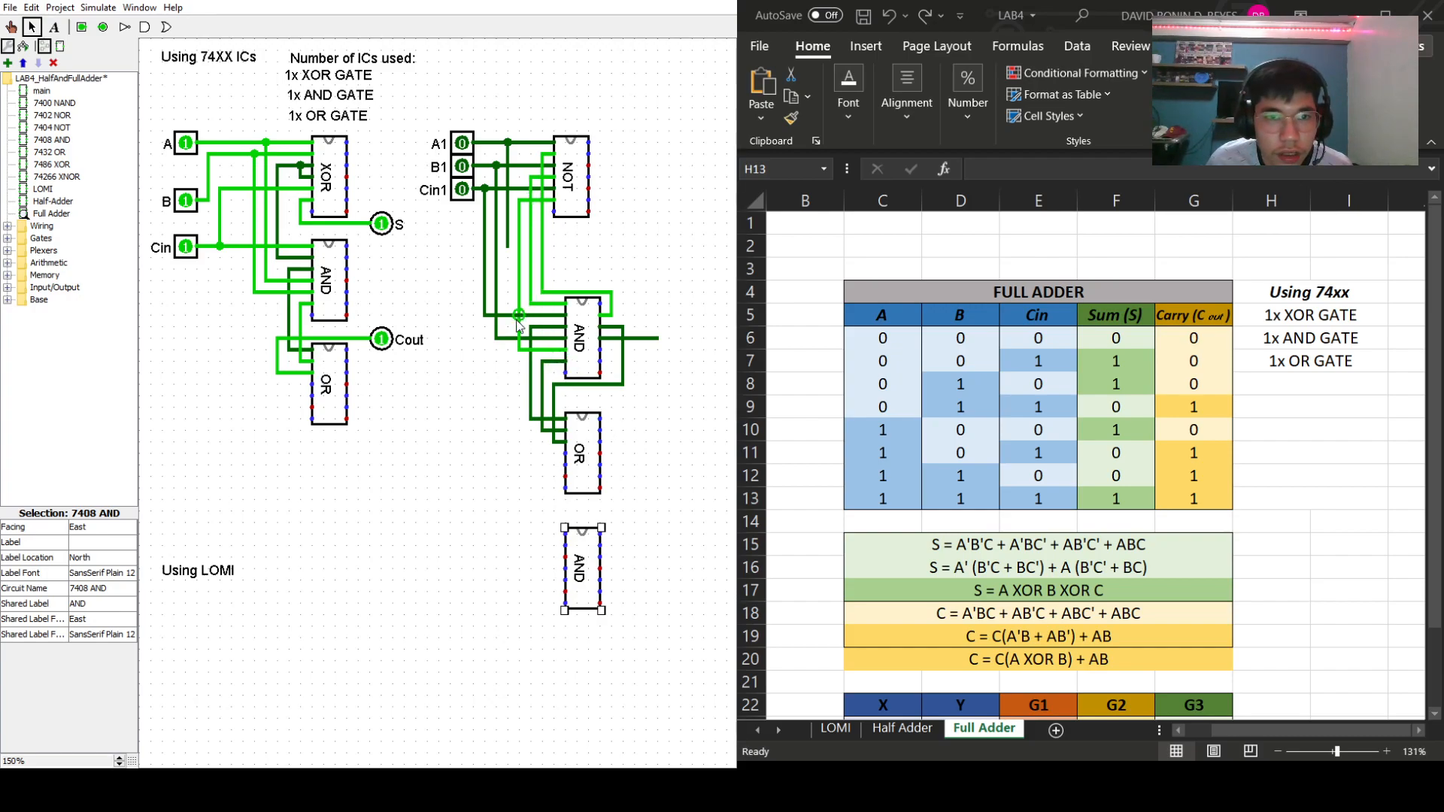
- Wire inverted B1 and inverted Cin1 to the lower AND IC's first gate and its output to the OR IC's second gate
left_click_drag(512, 347, 564, 546)
left_click_drag(519, 304, 472, 304)
left_click_drag(472, 303, 468, 385)
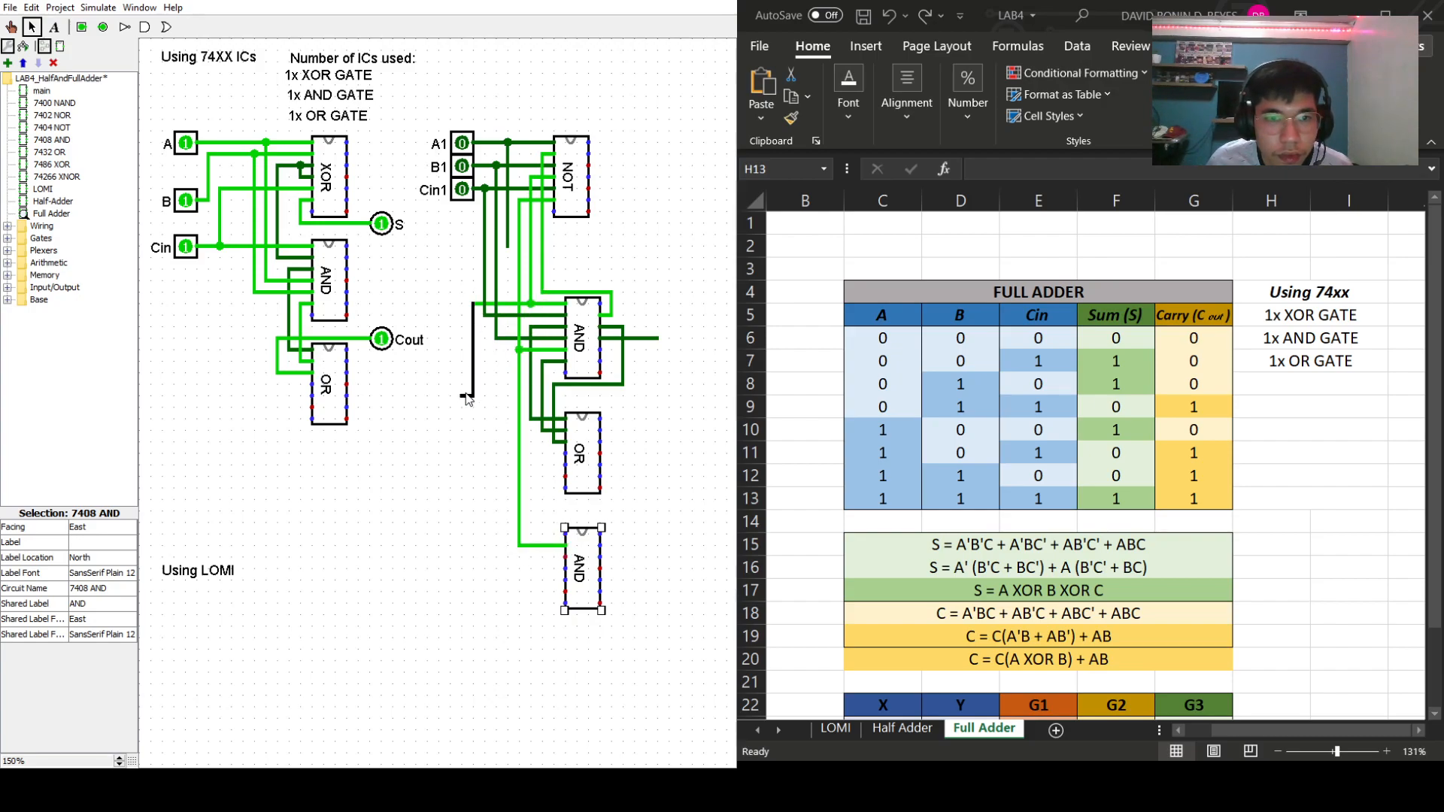
left_click_drag(481, 516, 564, 535)
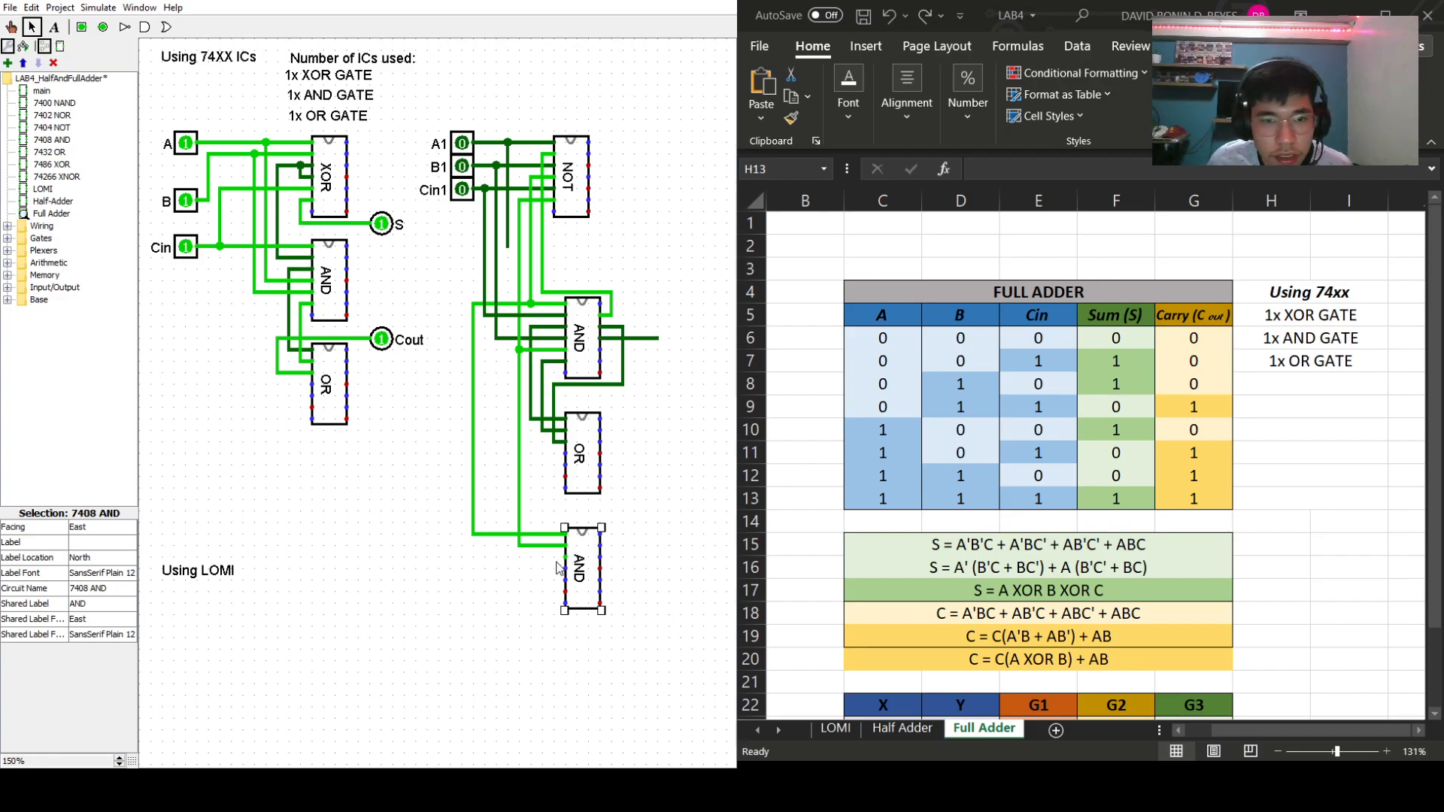
left_click_drag(564, 556, 531, 455)
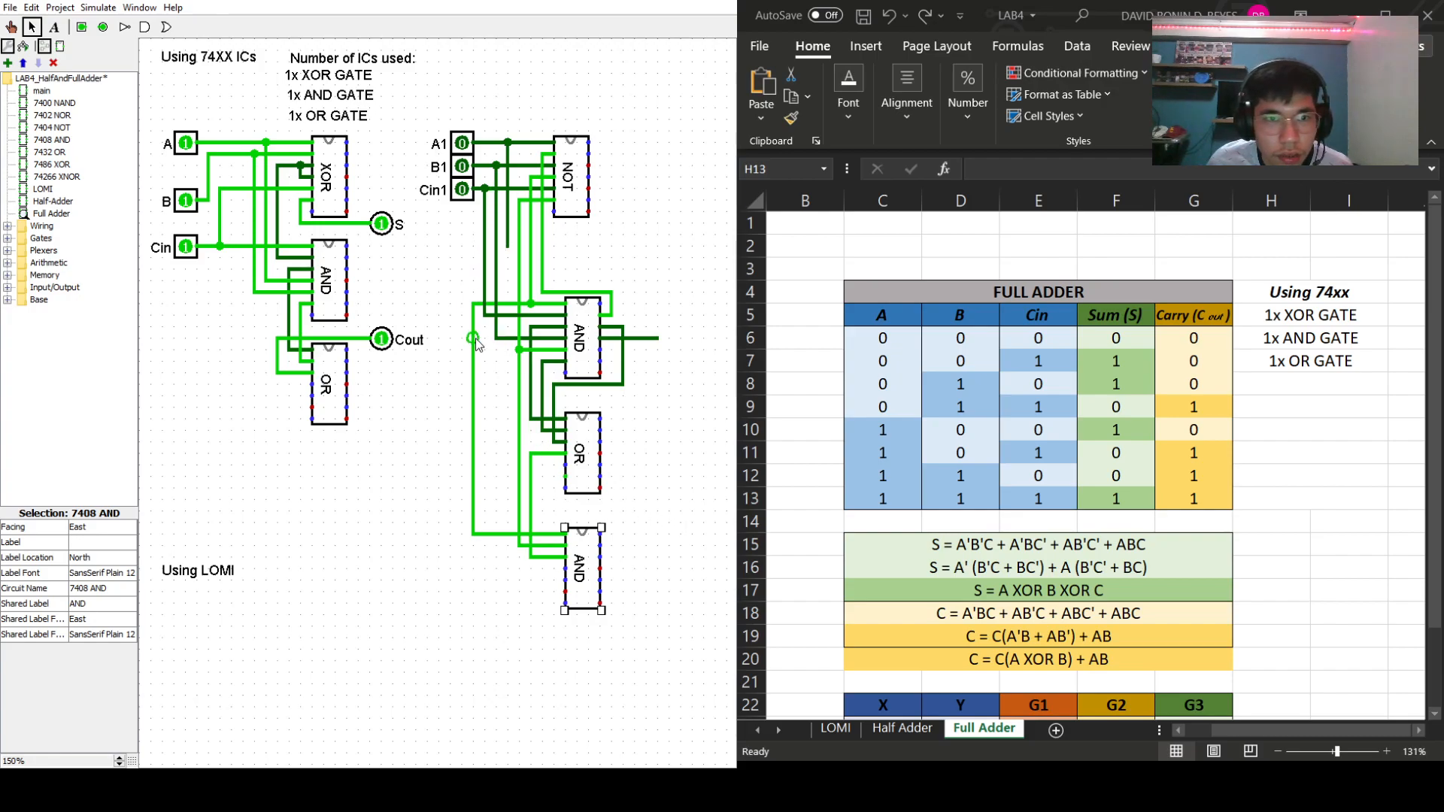
- Wire B1 and Cin1 through the lower AND IC's second gate to the OR IC, and return the OR output to that AND IC
left_click_drag(501, 341, 569, 577)
mouse_move(484, 316)
left_mouse_down()
mouse_move(486, 571)
mouse_move(569, 590)
left_mouse_up()
mouse_move(567, 592)
left_mouse_down()
mouse_move(543, 595)
mouse_move(543, 468)
mouse_move(558, 468)
mouse_move(566, 513)
mouse_move(565, 477)
mouse_move(565, 527)
mouse_move(624, 524)
mouse_move(611, 523)
mouse_move(623, 555)
mouse_move(602, 557)
left_mouse_up()
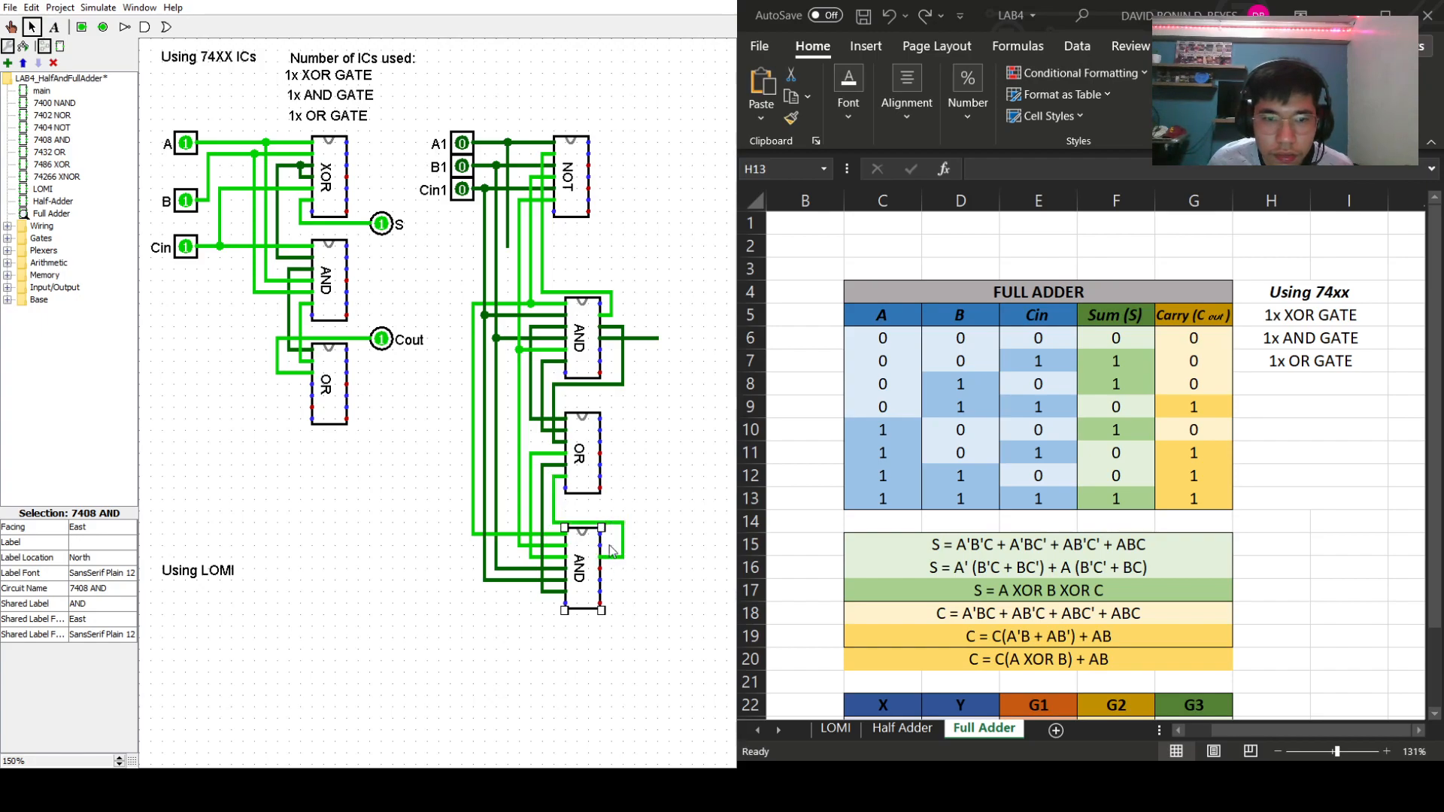
left_click(665, 525)
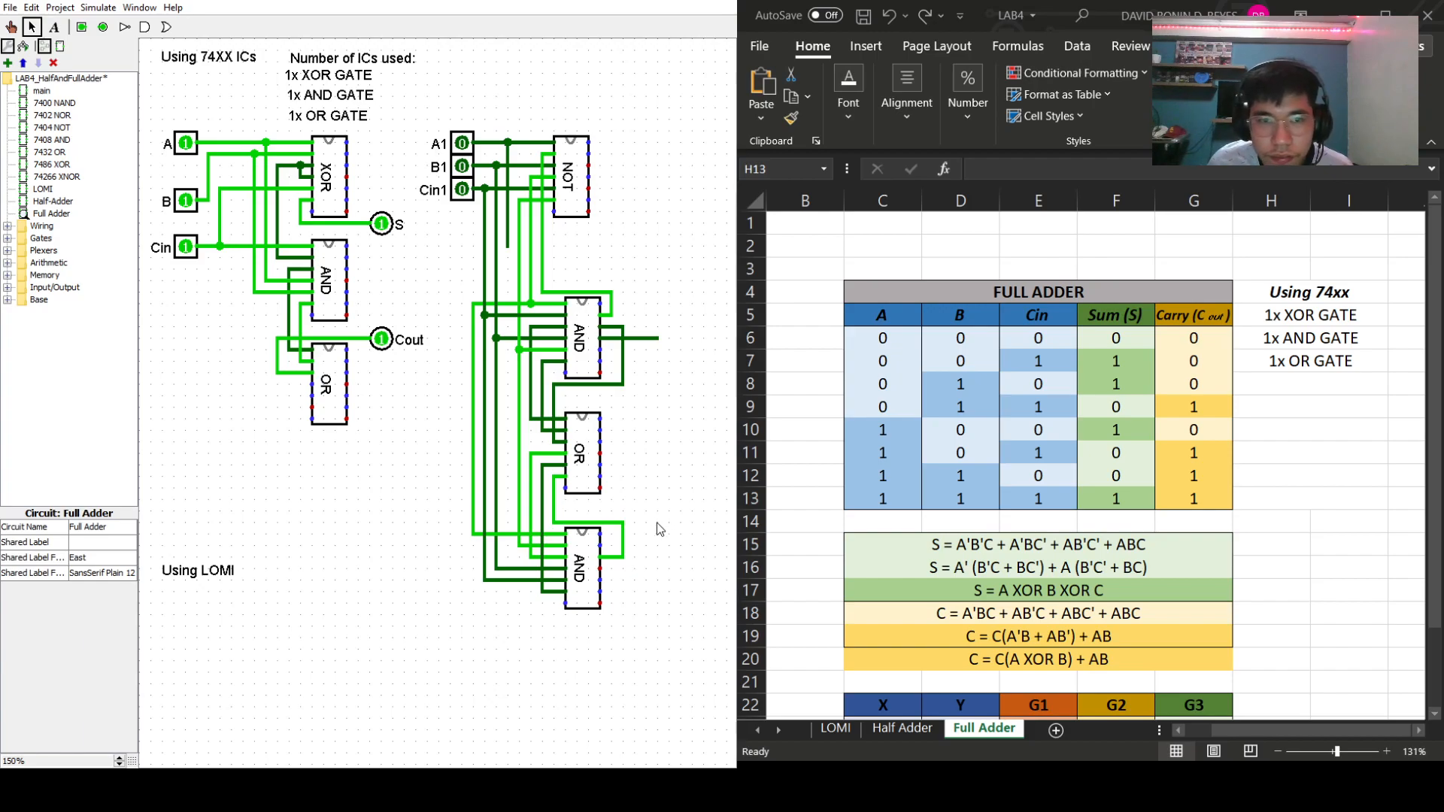
- Wire A1 to the free input beside the returned OR signal on the lower AND IC and draw a short output line
mouse_move(507, 250)
left_mouse_down()
mouse_move(526, 487)
mouse_move(546, 523)
mouse_move(611, 519)
left_mouse_up()
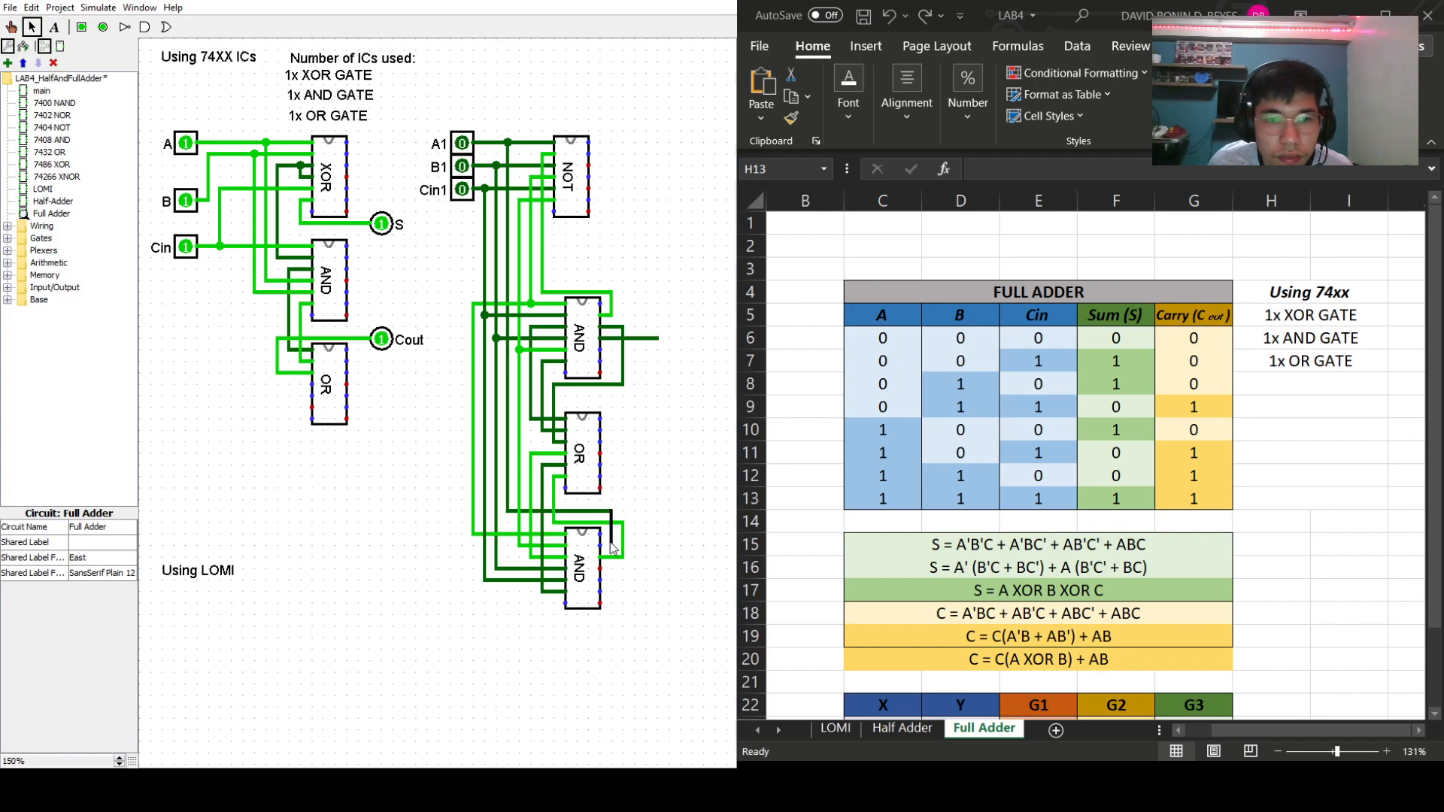
left_click_drag(604, 569, 643, 578)
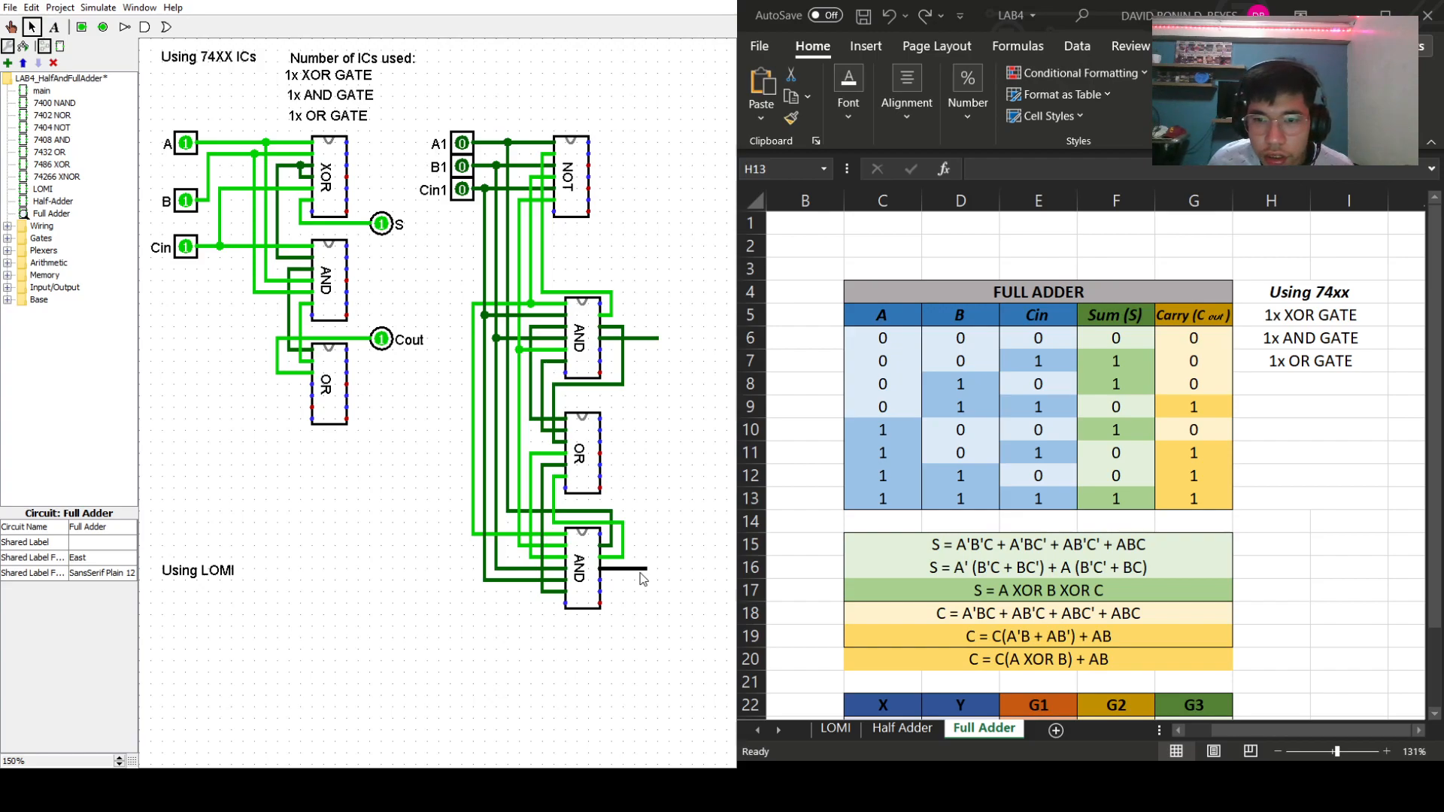
left_click_drag(641, 577, 638, 569)
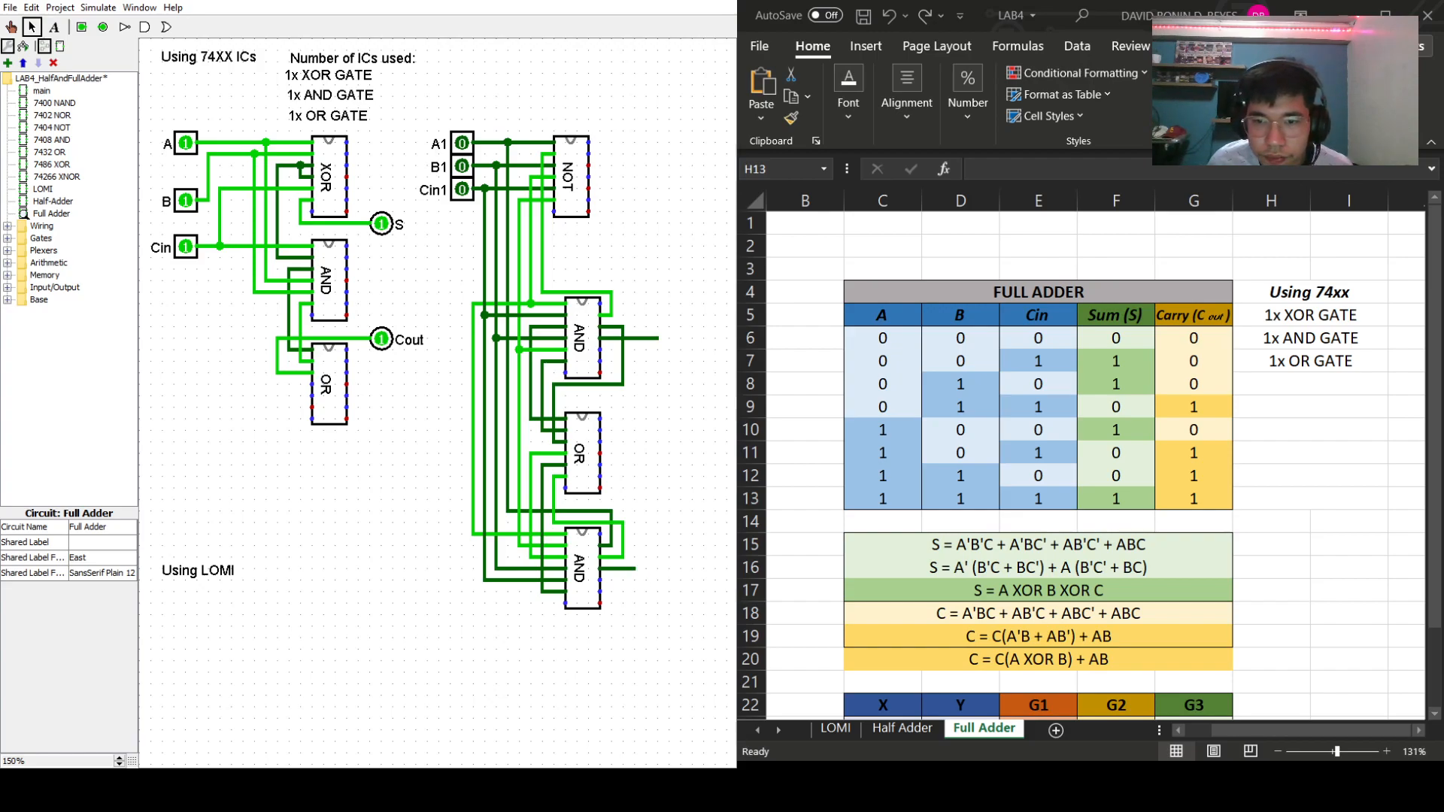
- Route the upper and lower AND results to an unused OR gate and delete the upper AND IC's leftover output stub
mouse_move(612, 339)
left_mouse_down()
mouse_move(613, 423)
mouse_move(612, 340)
left_mouse_up()
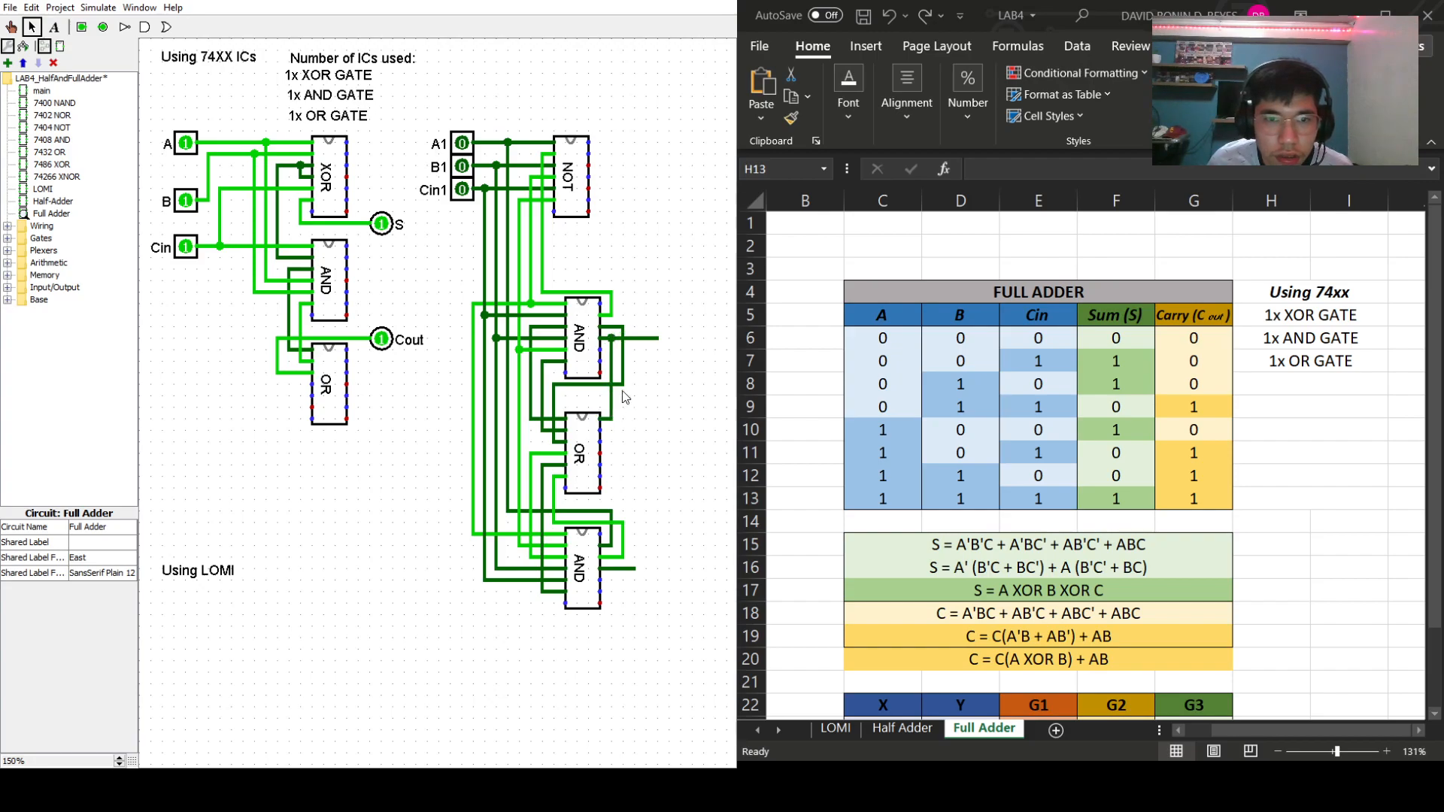
left_click(643, 339)
key("Delete")
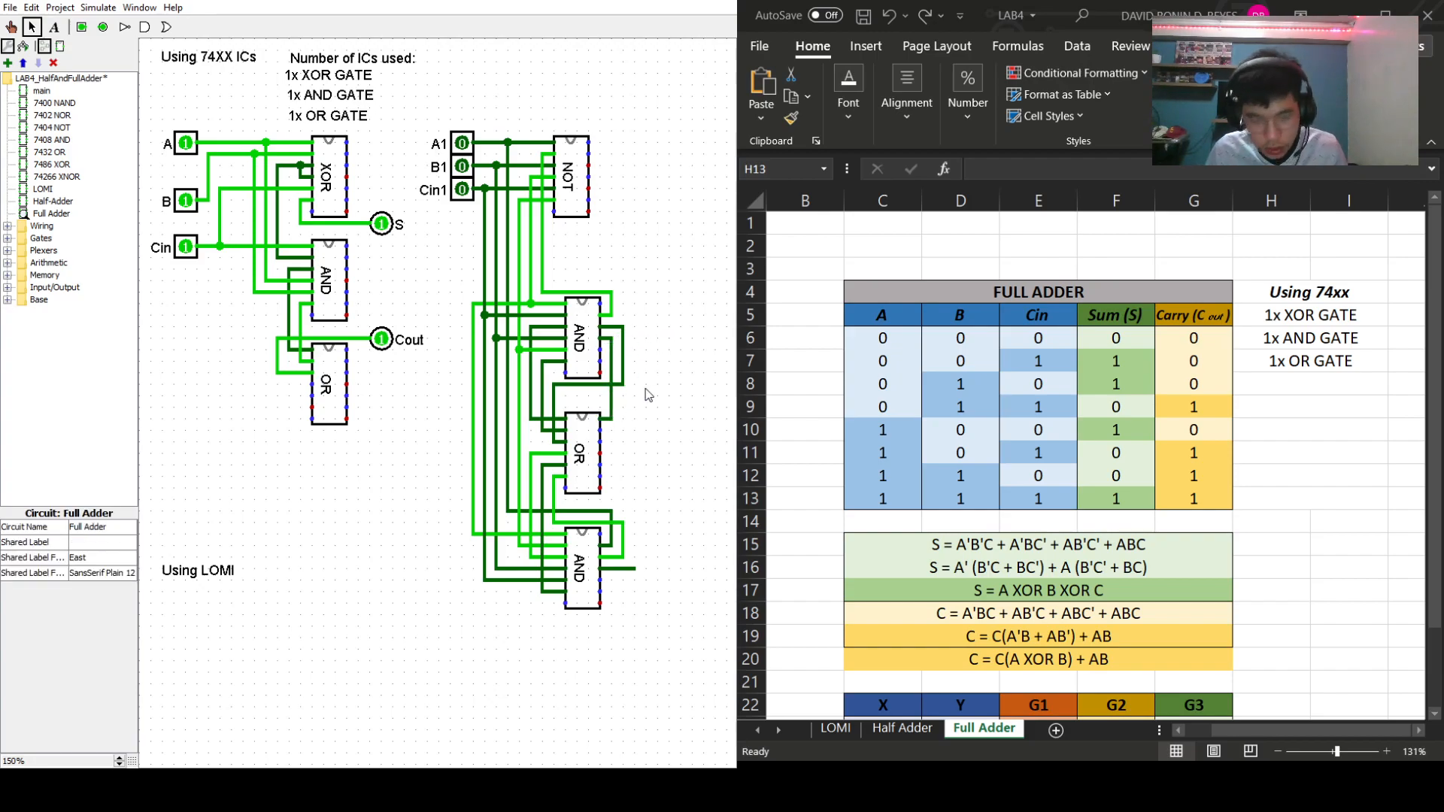
mouse_move(631, 567)
left_mouse_down()
mouse_move(639, 430)
mouse_move(602, 430)
mouse_move(670, 441)
left_mouse_up()
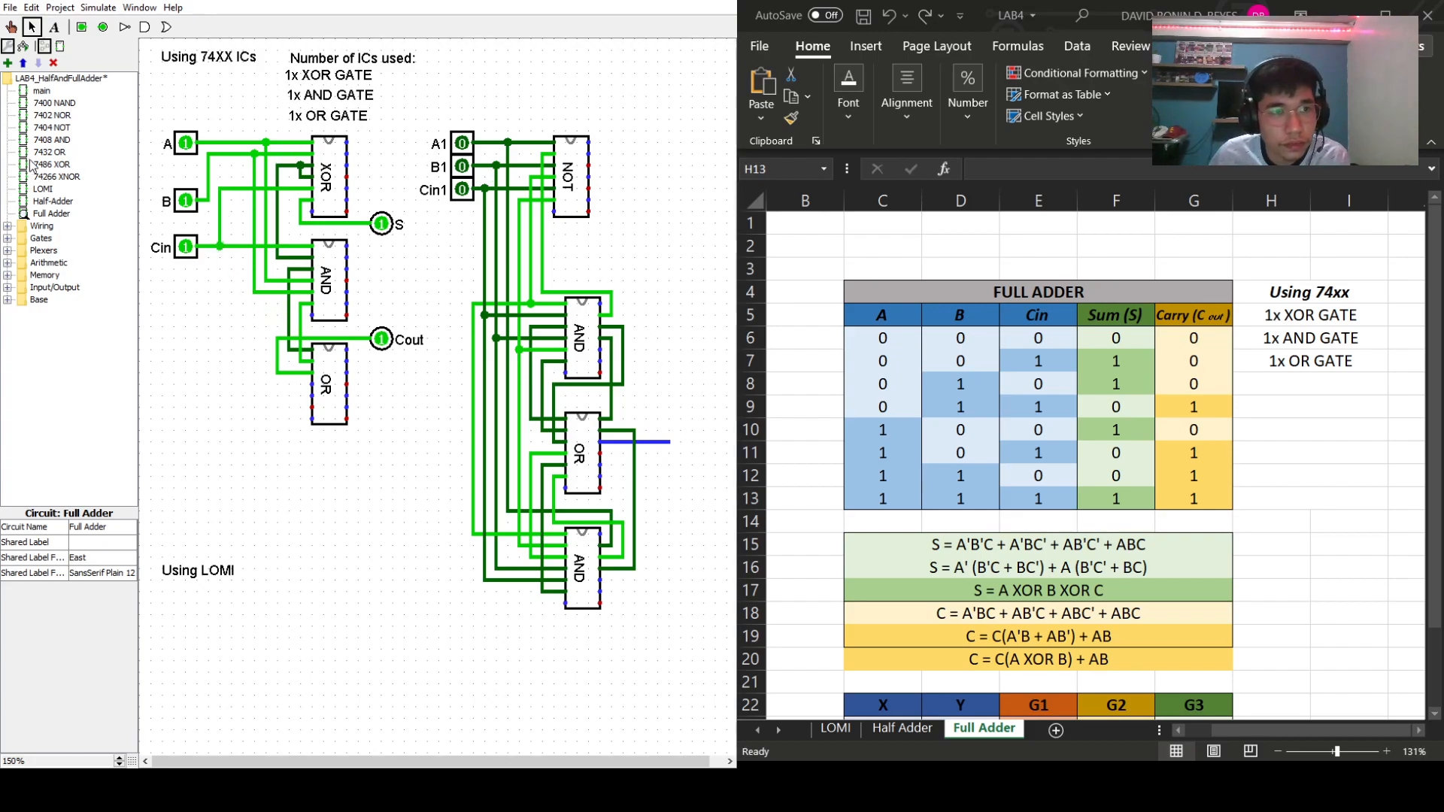
- Move both AND result lines one pin down on the OR IC and wire that gate's output to a new output pin
left_click(103, 27)
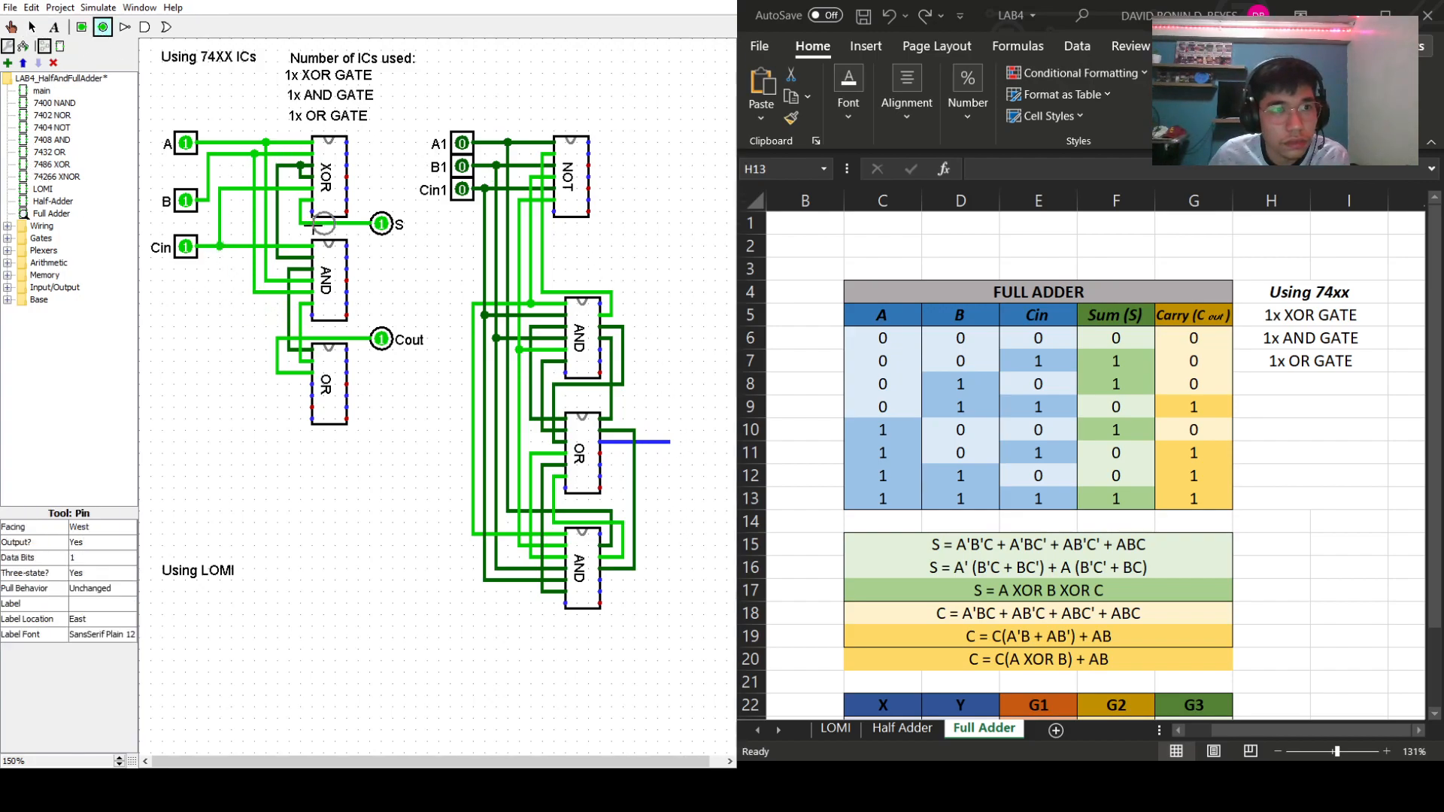
left_click(684, 447)
left_click(642, 447)
key("Delete")
key("ctrl+z")
mouse_move(611, 338)
left_mouse_down()
mouse_move(601, 430)
mouse_move(634, 444)
mouse_move(634, 570)
left_mouse_up()
mouse_move(601, 453)
left_mouse_down()
mouse_move(692, 453)
mouse_move(669, 454)
left_mouse_up()
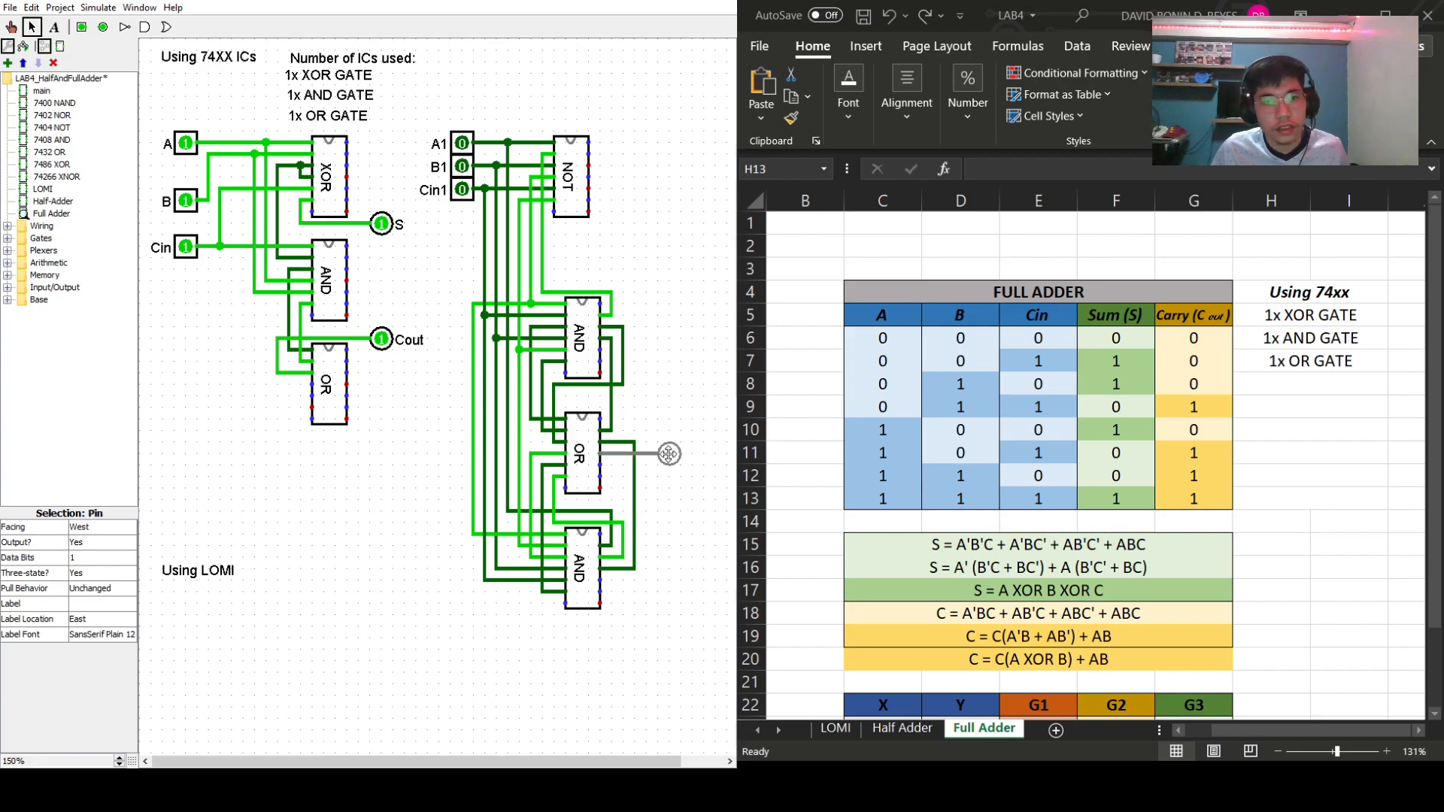
- Label the new output pin Sum
left_click(78, 604)
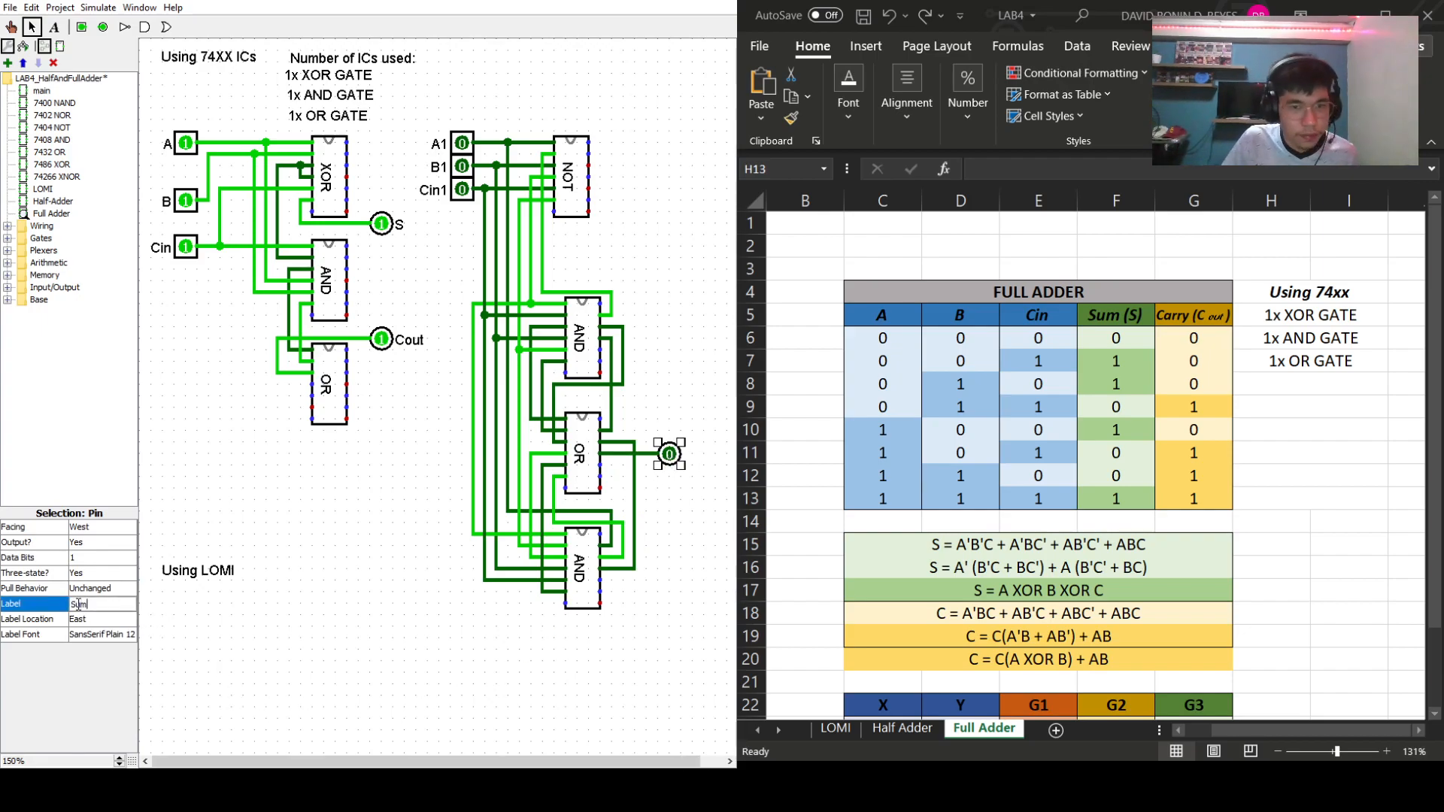
key("Return")
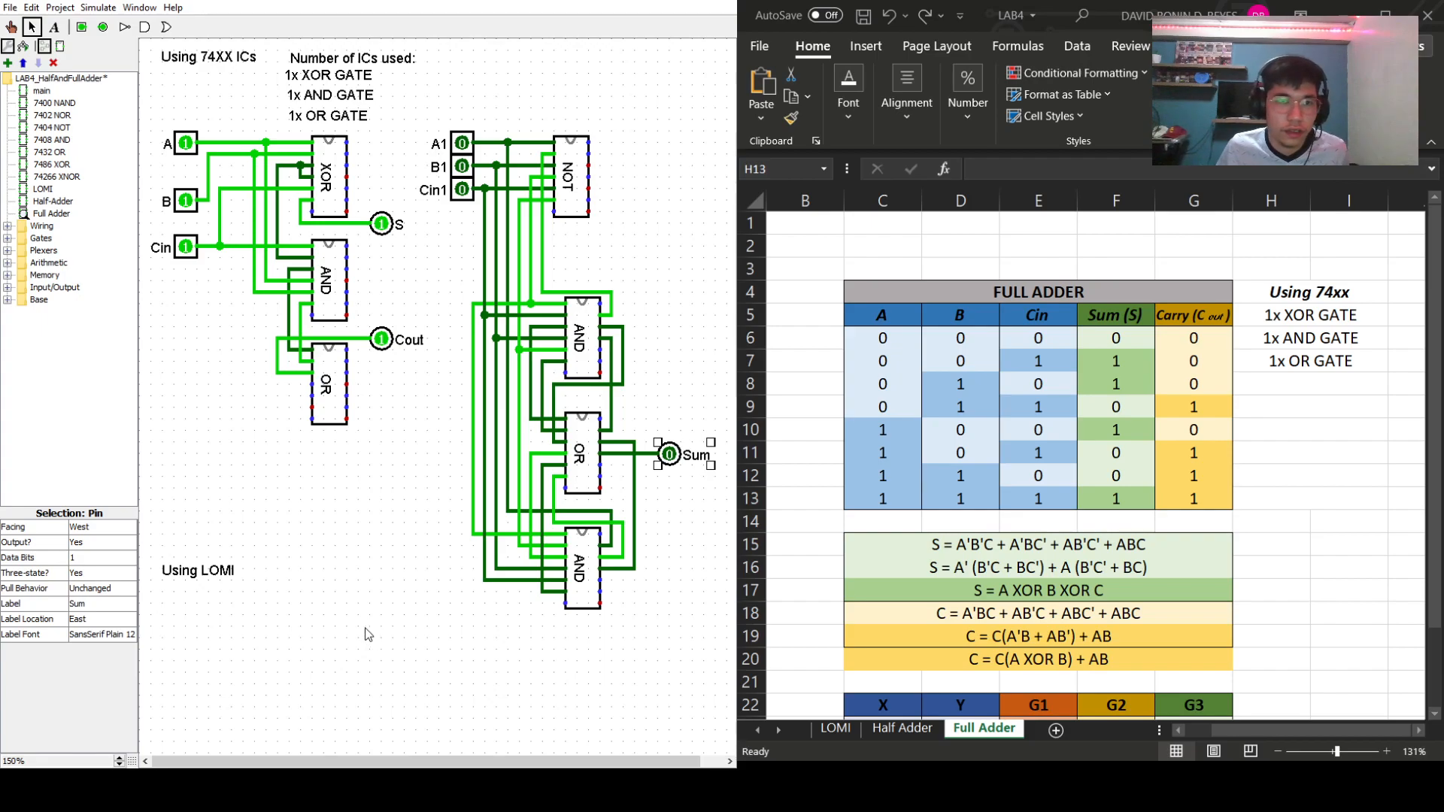
left_click(486, 643)
- Place a 7408 AND IC in the free space beside the NOT IC and a 7432 OR IC below it
left_click_drag(584, 760, 618, 758)
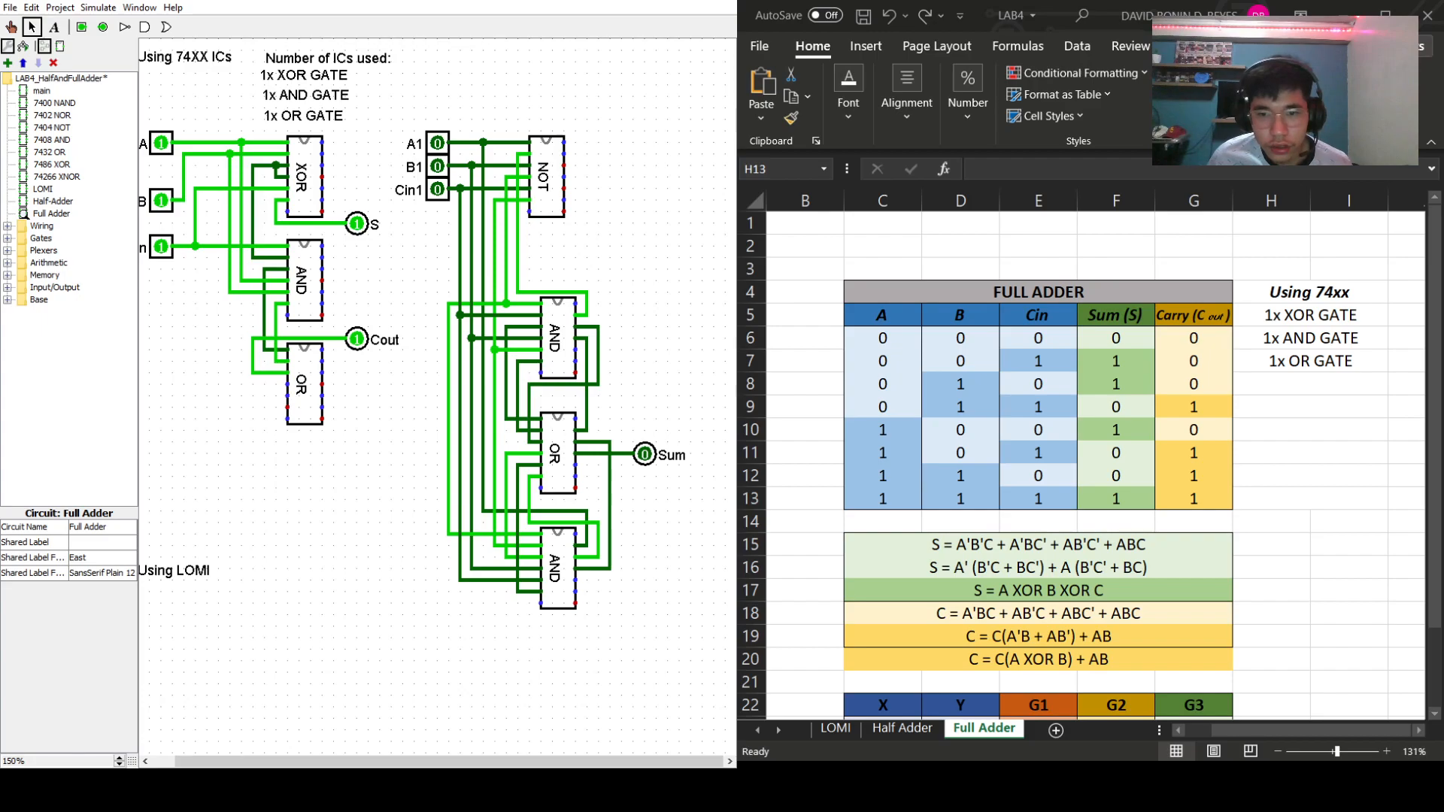
left_click(984, 639)
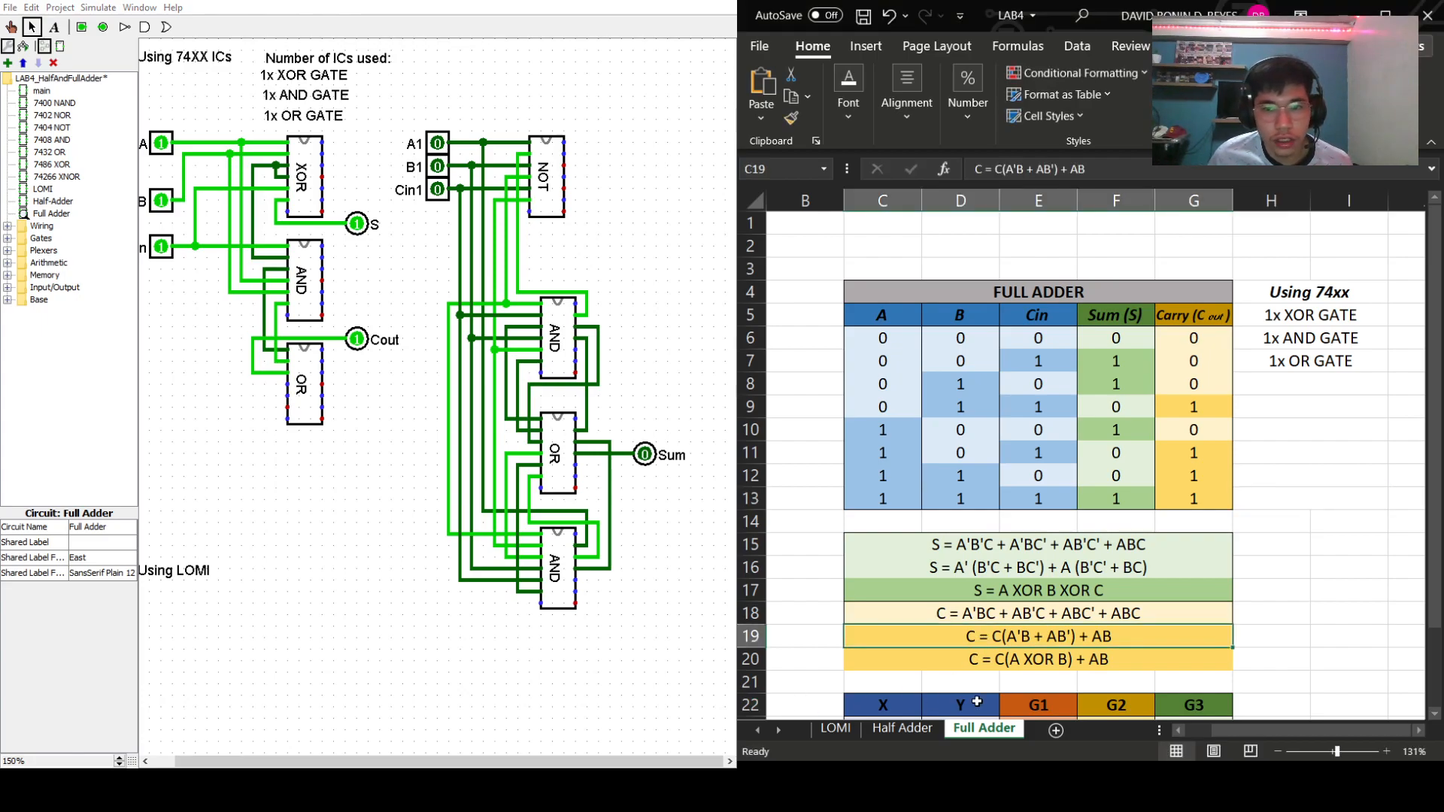
left_click_drag(510, 762, 550, 763)
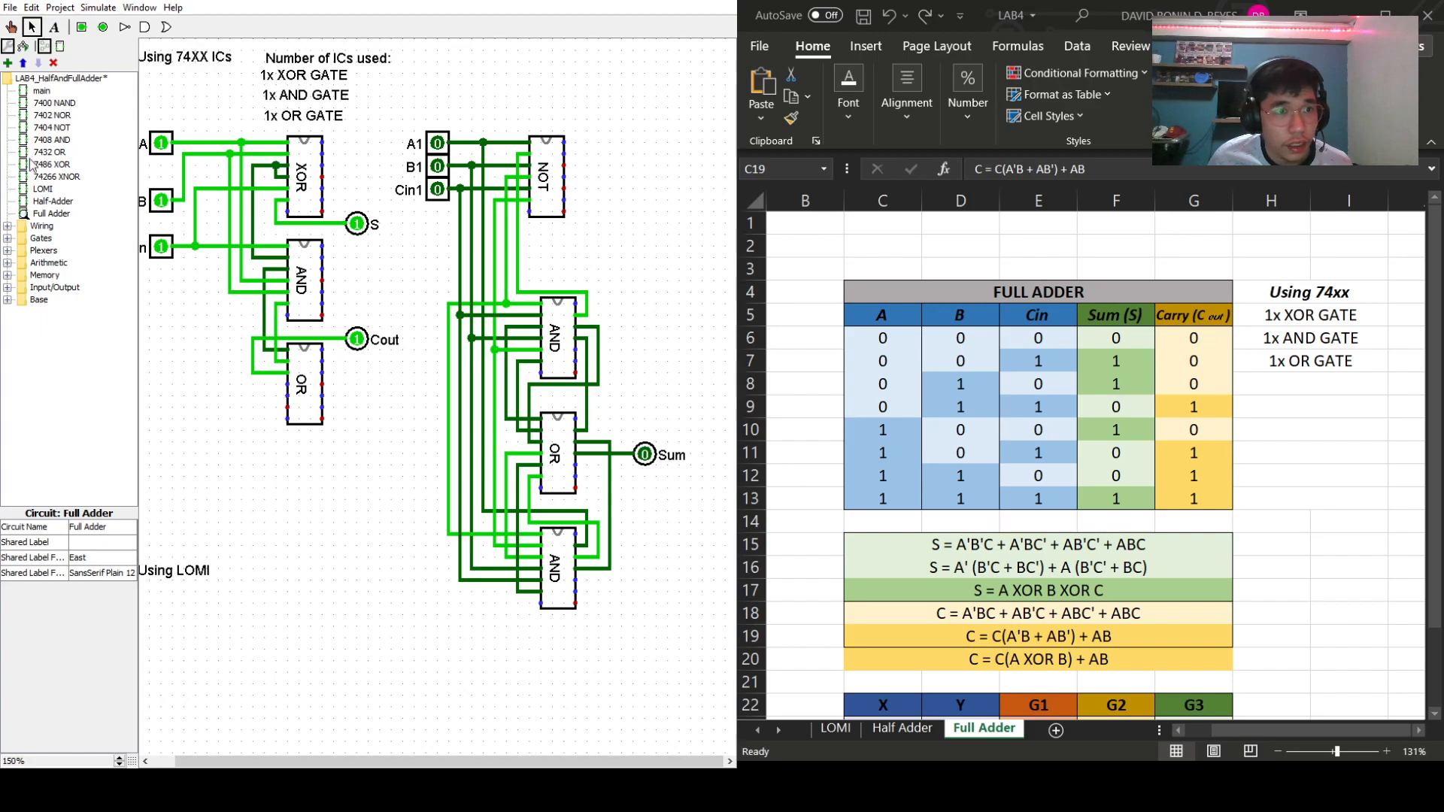
left_click(118, 764)
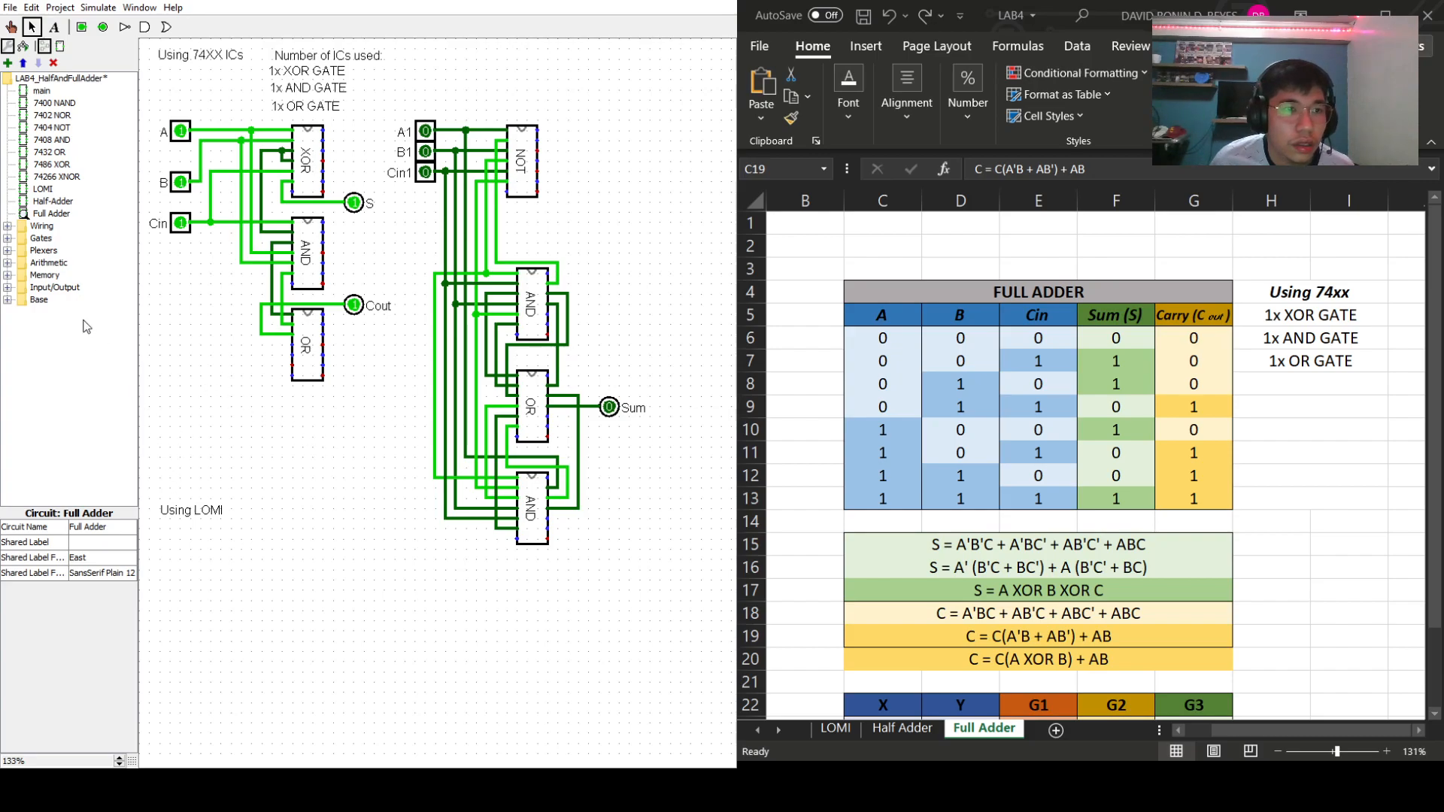
left_click(51, 140)
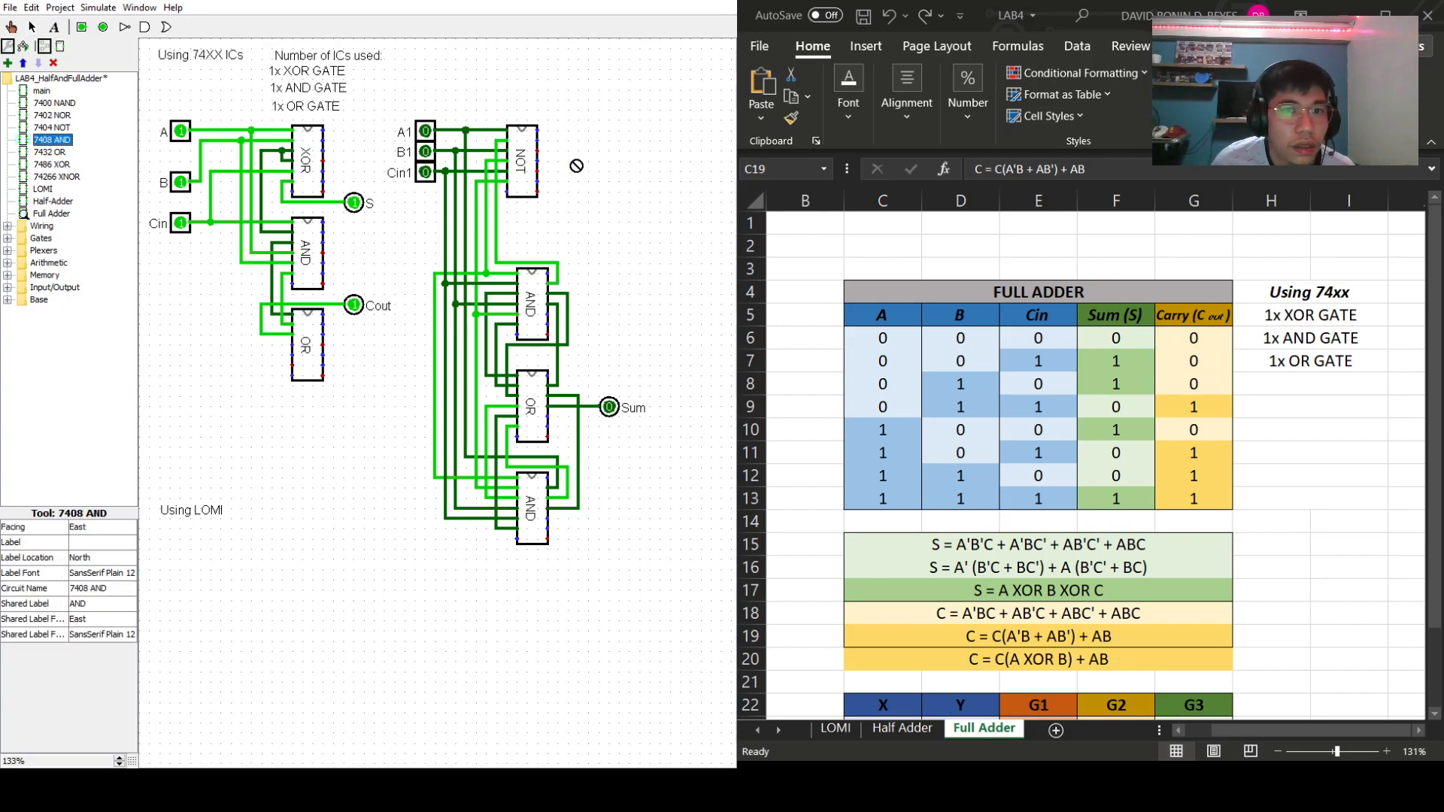
left_click(672, 184)
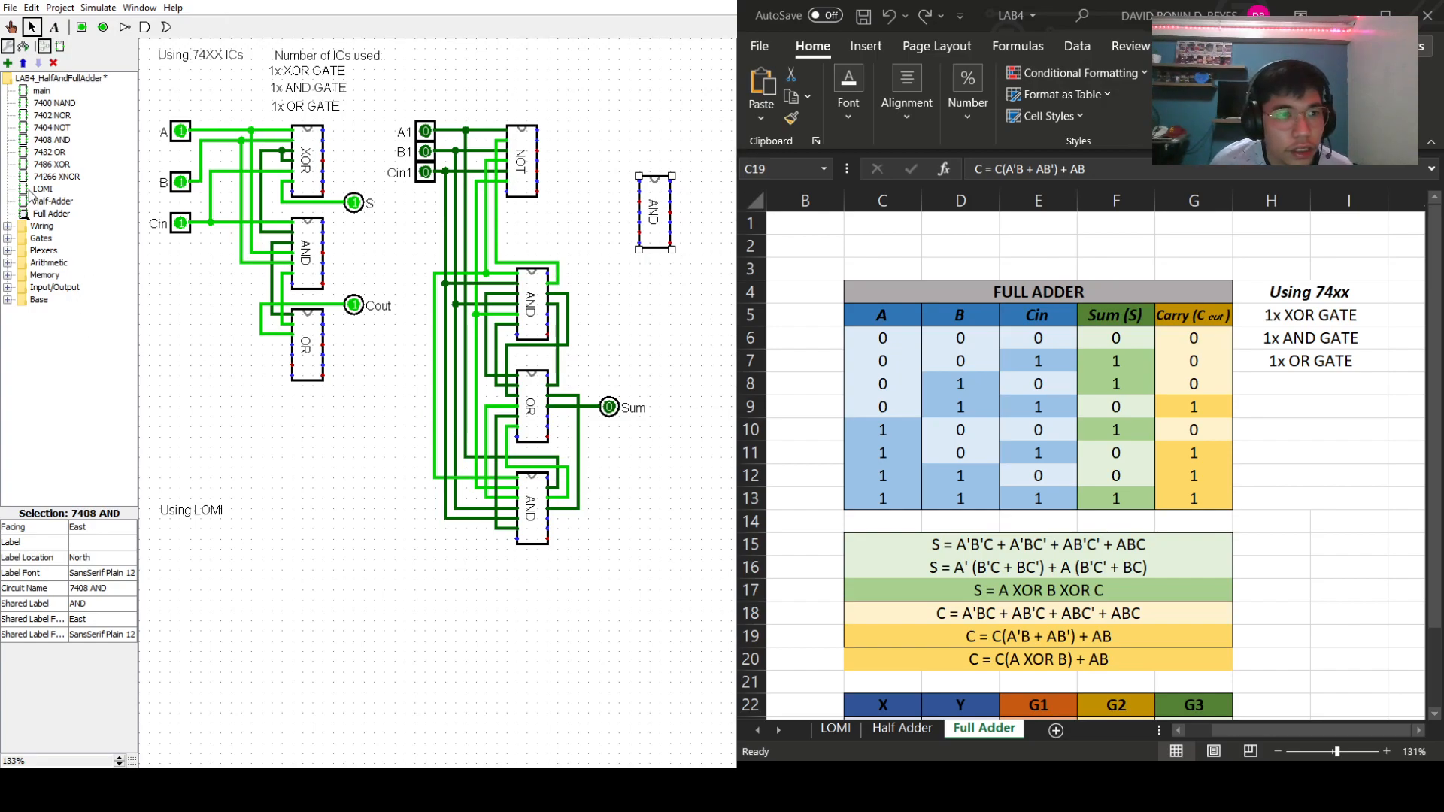
left_click(50, 152)
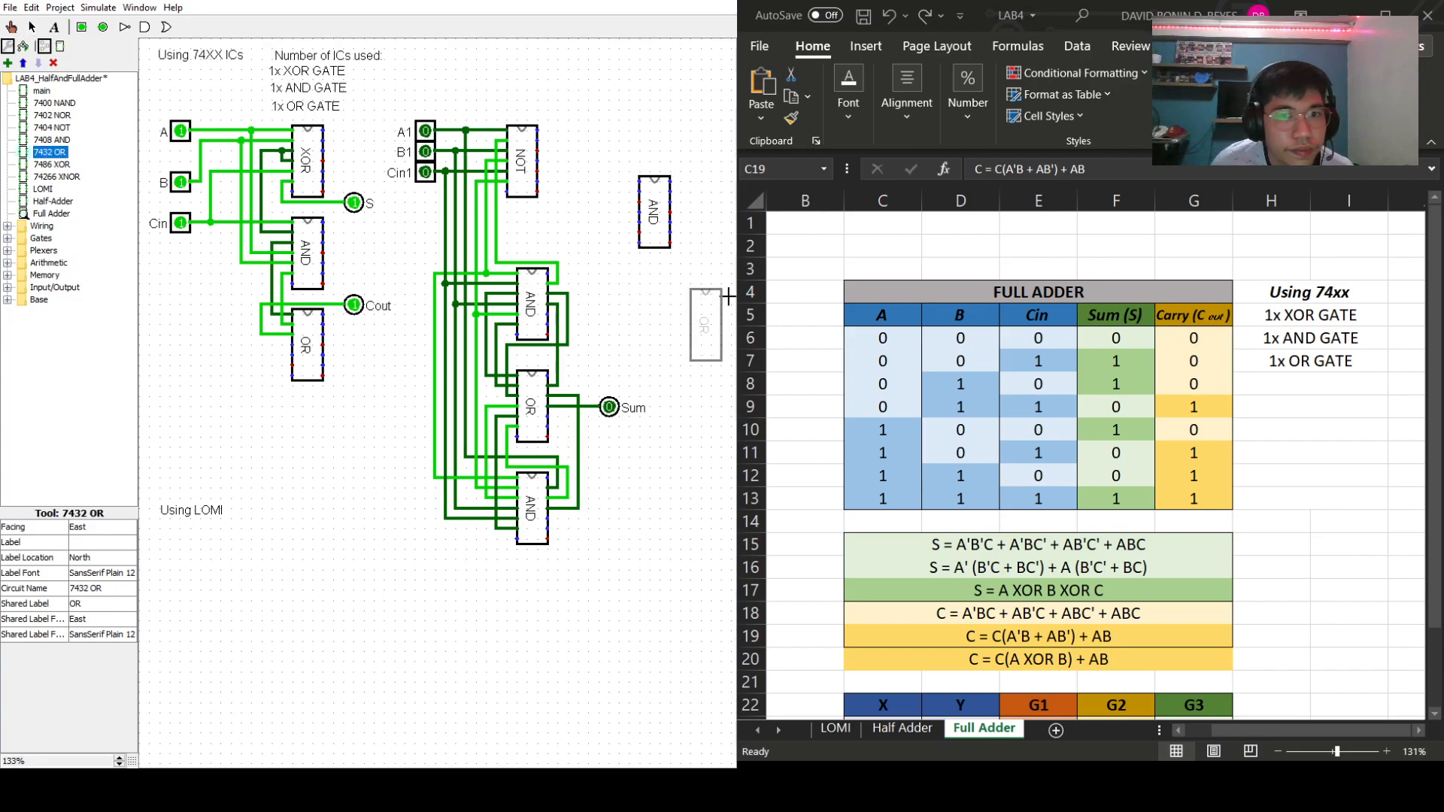
left_click(670, 269)
key("ctrl+2")
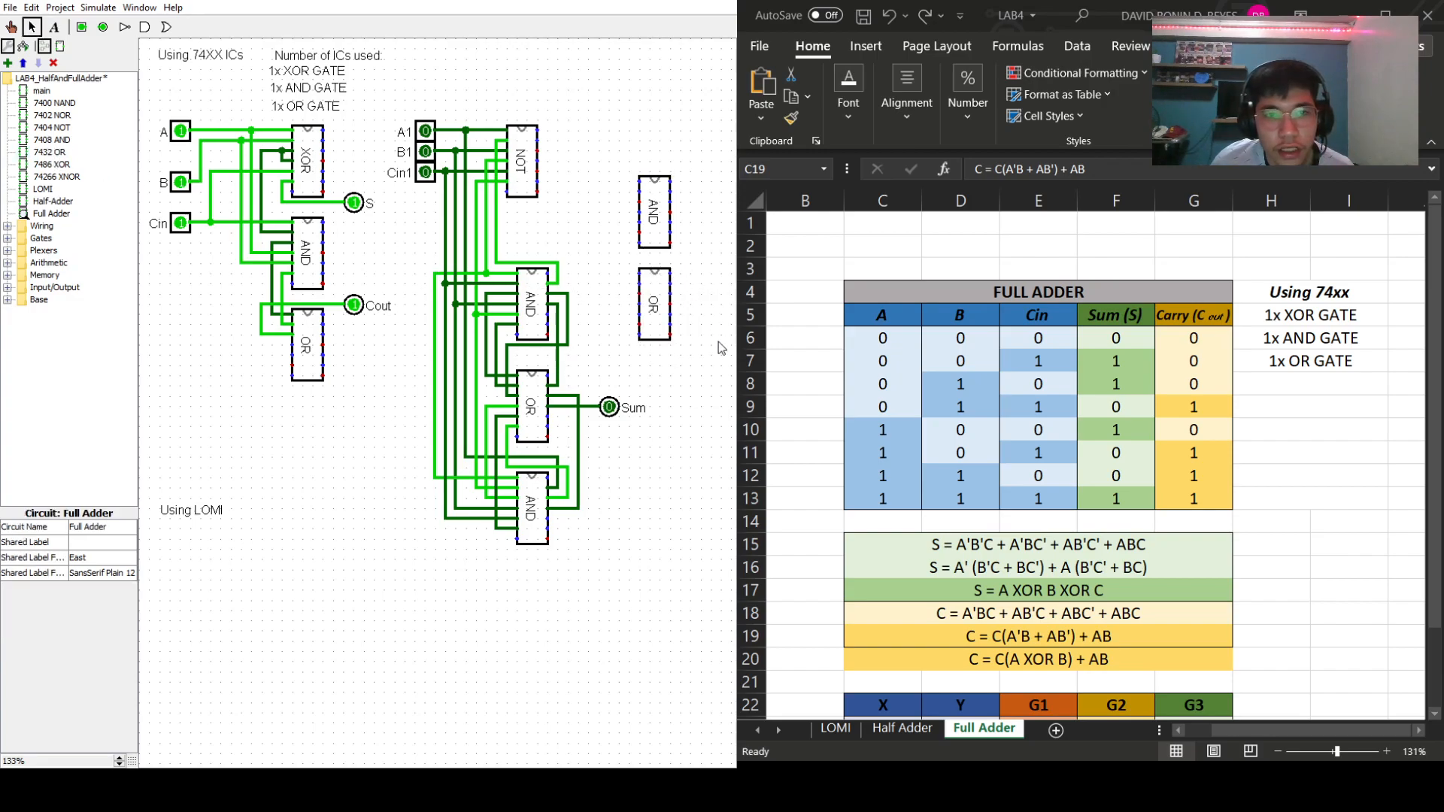
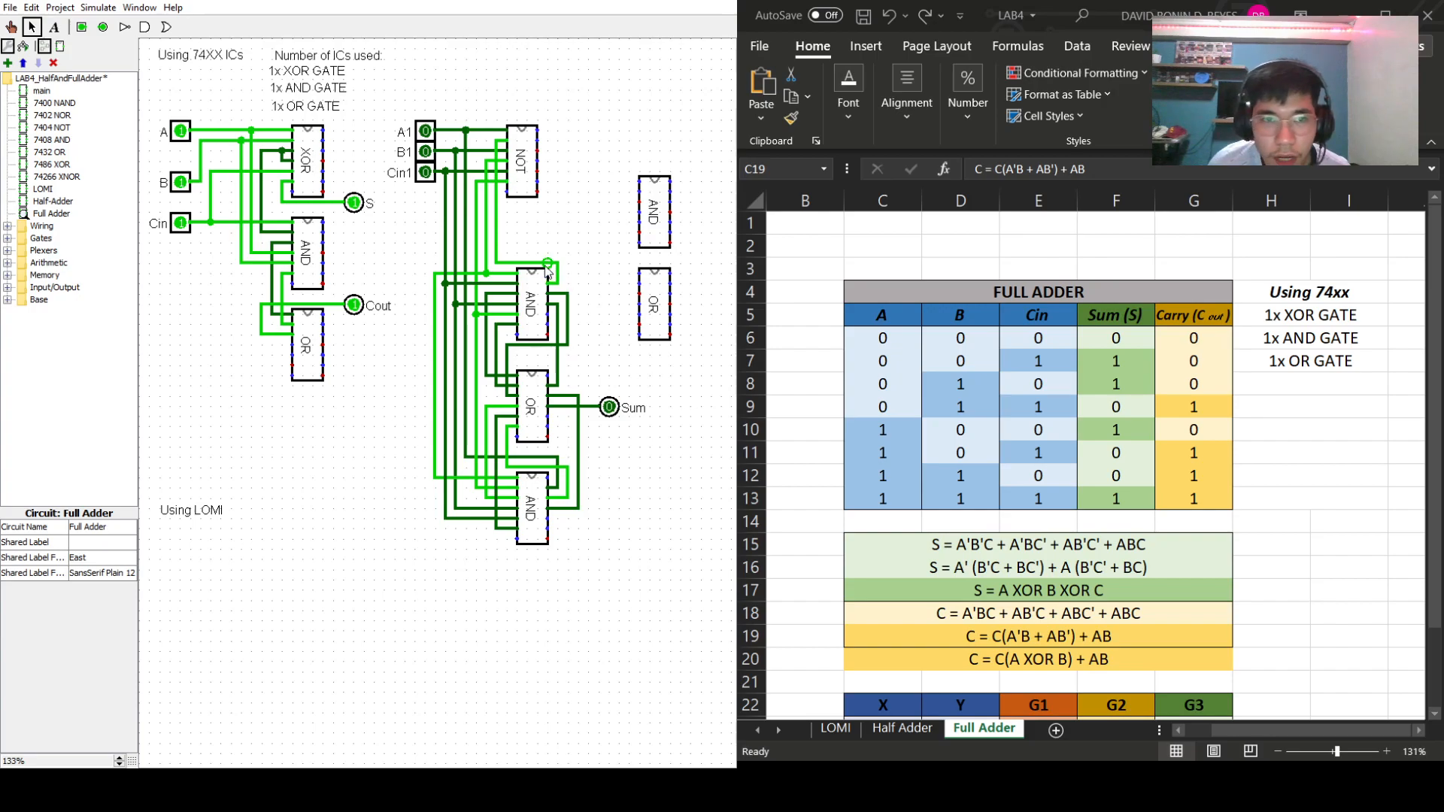
- Reposition the new AND and OR ICs and wire inverted A1 and B1 to the AND IC's first gate
mouse_move(496, 203)
left_mouse_down()
mouse_move(623, 202)
mouse_move(633, 221)
left_mouse_up()
left_click_drag(653, 309, 683, 338)
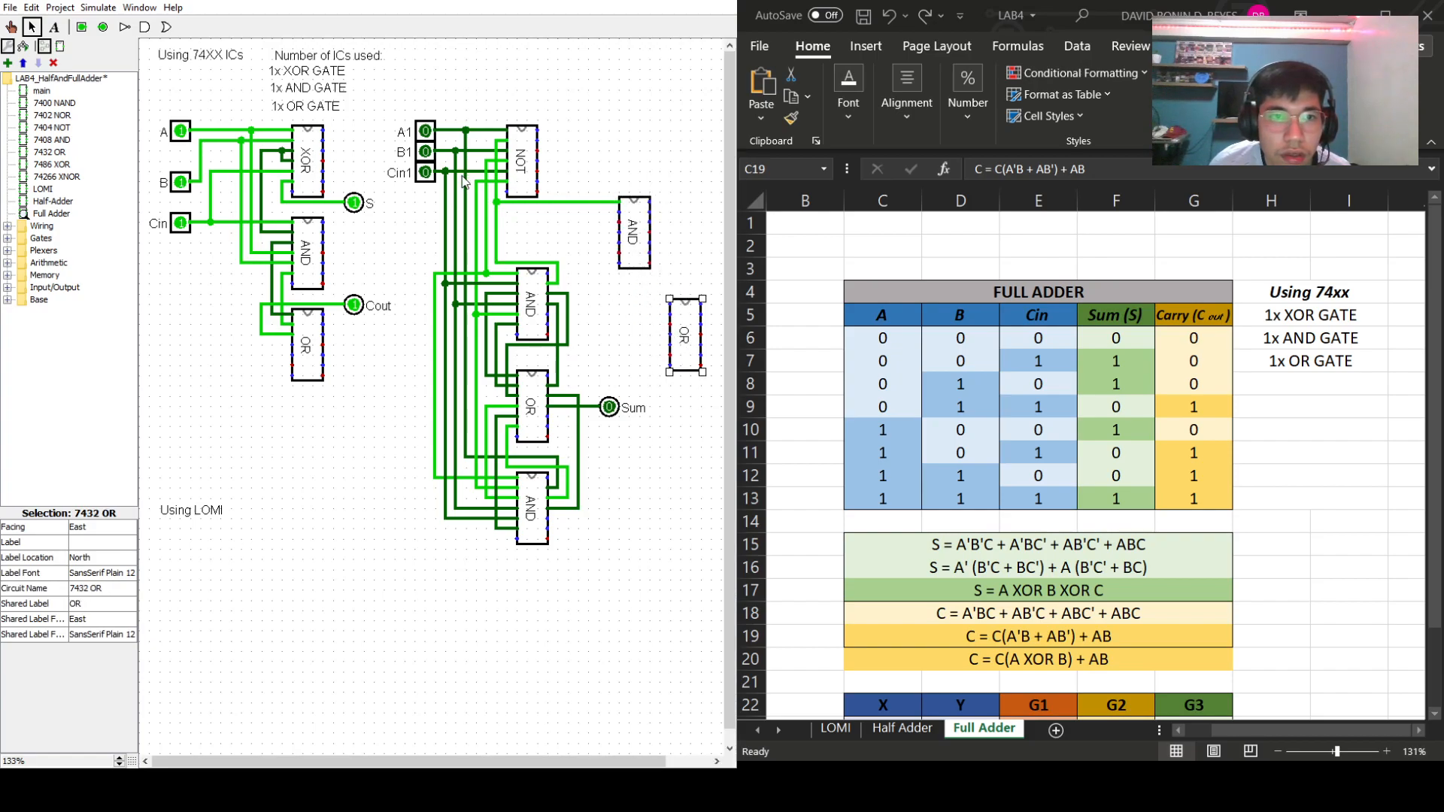
left_click_drag(455, 212, 618, 212)
left_click(584, 239)
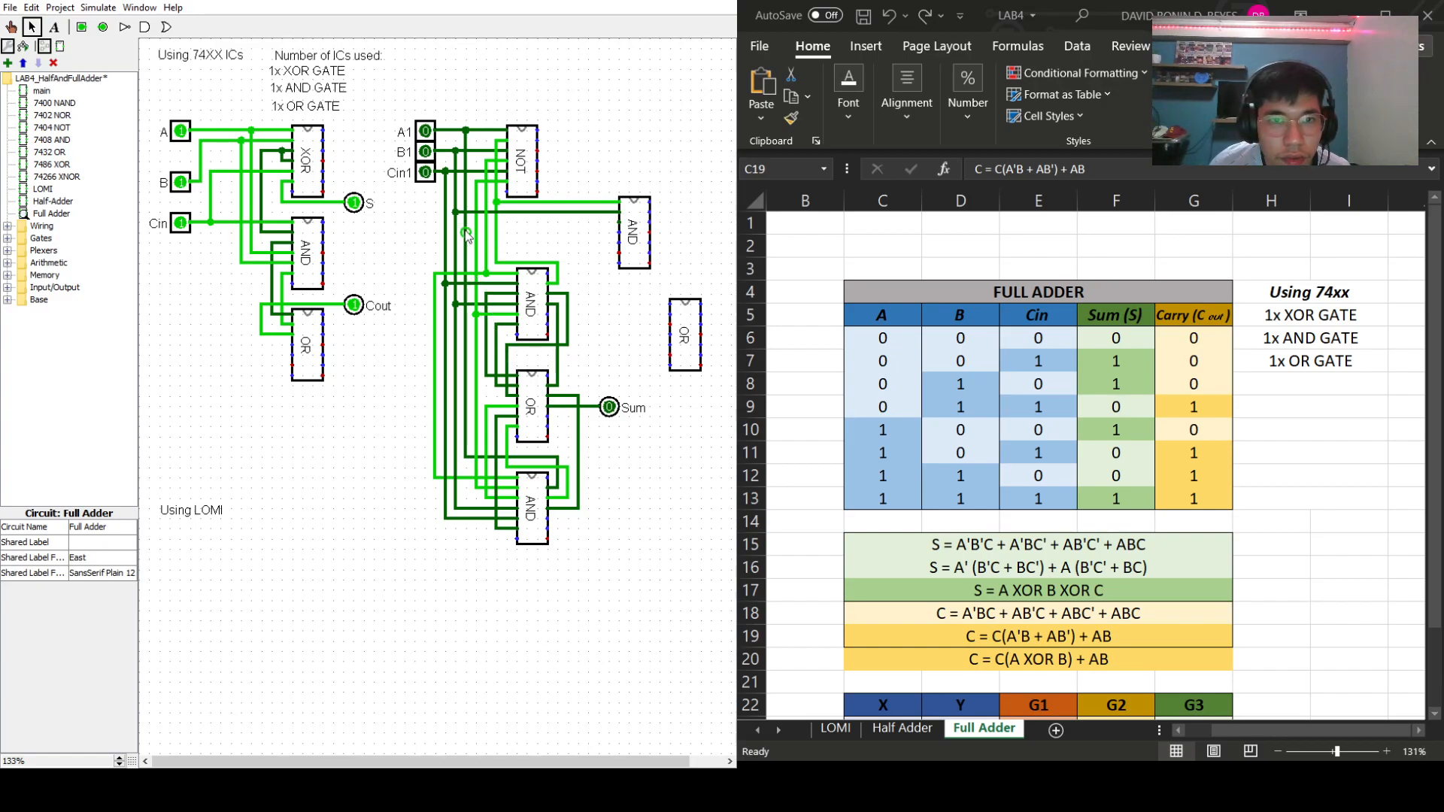
- Wire A1 and inverted B1 to the new AND IC's second gate, and A1 and B1 to a gate on its opposite side
left_click_drag(467, 233, 620, 232)
left_click_drag(485, 242, 619, 242)
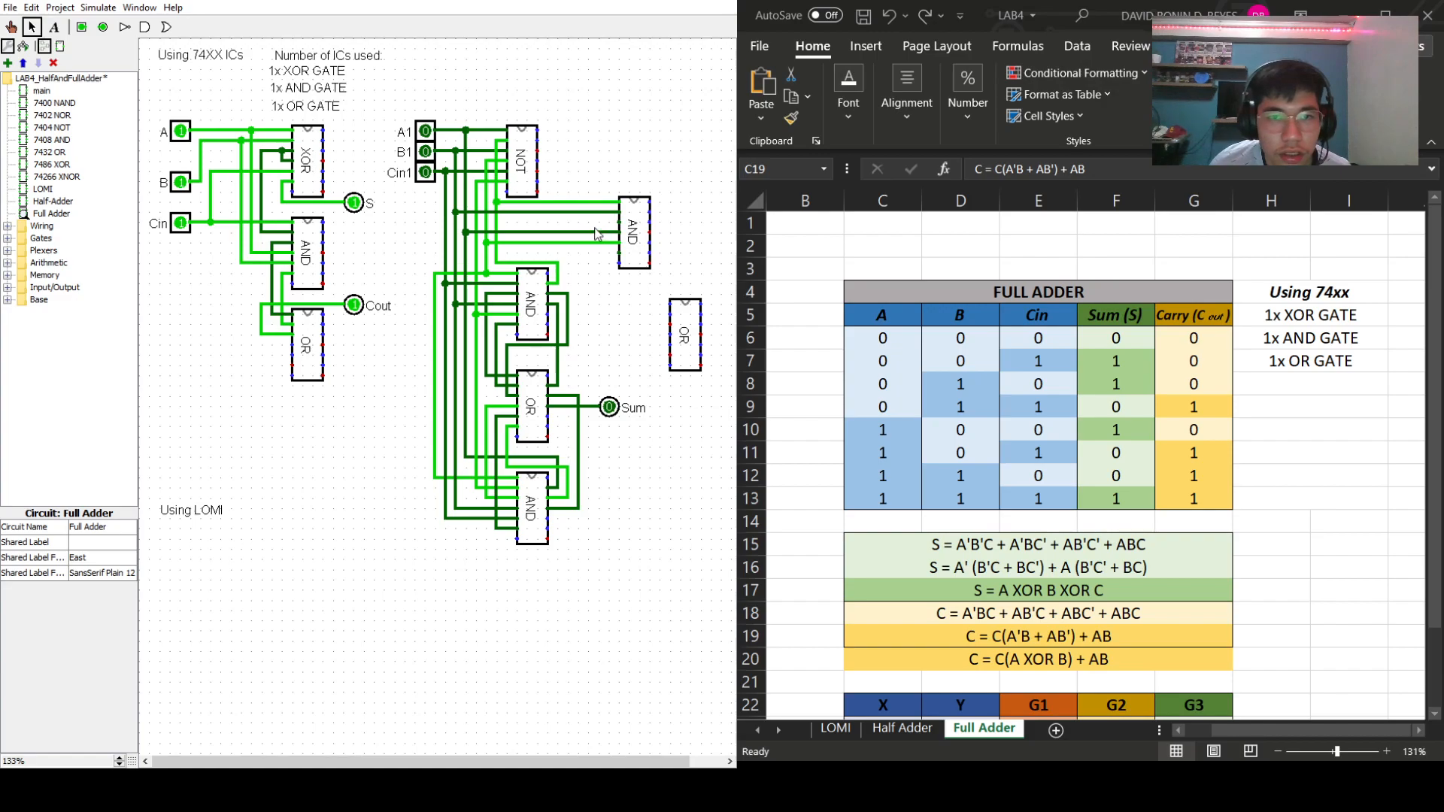
left_click_drag(557, 233, 654, 217)
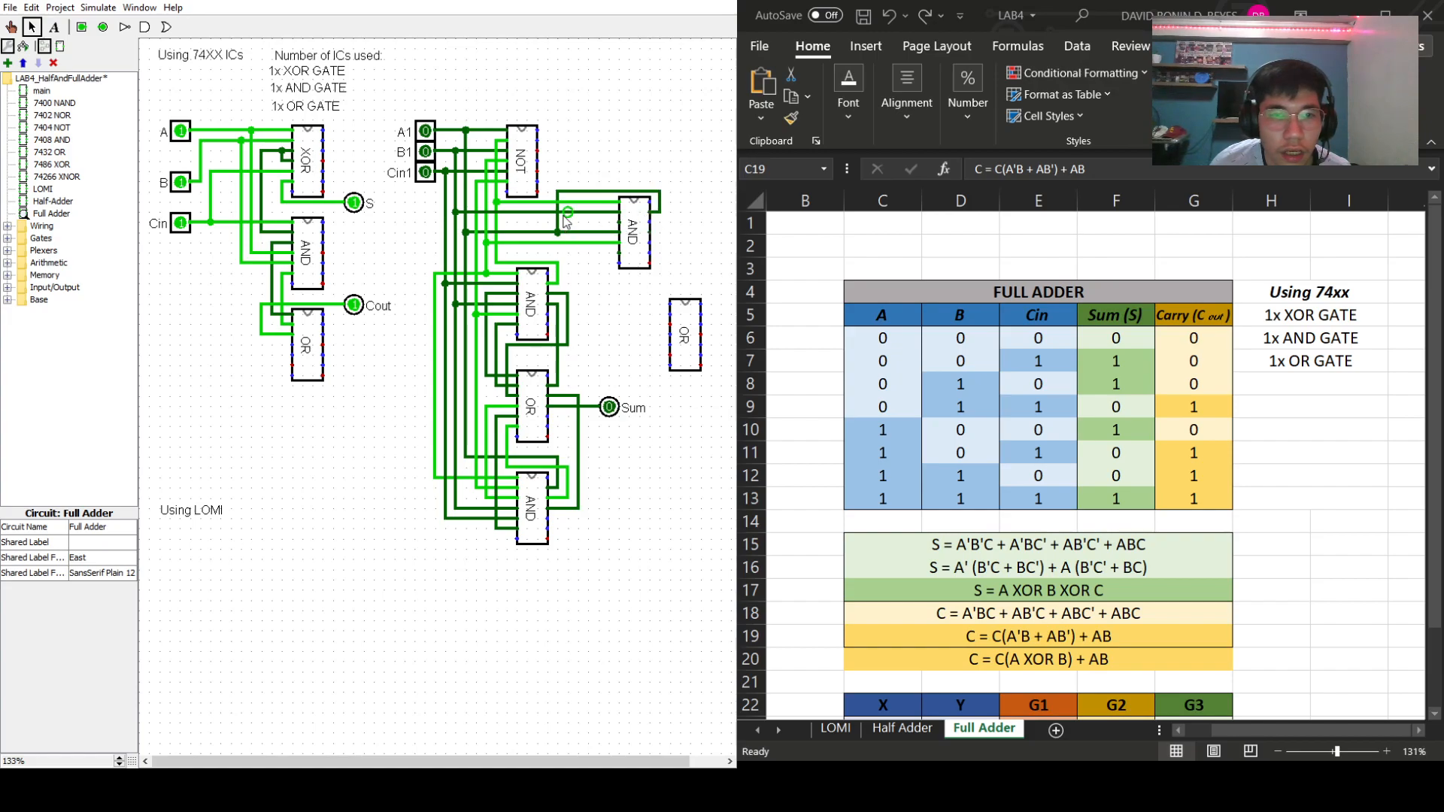
left_click_drag(549, 213, 656, 234)
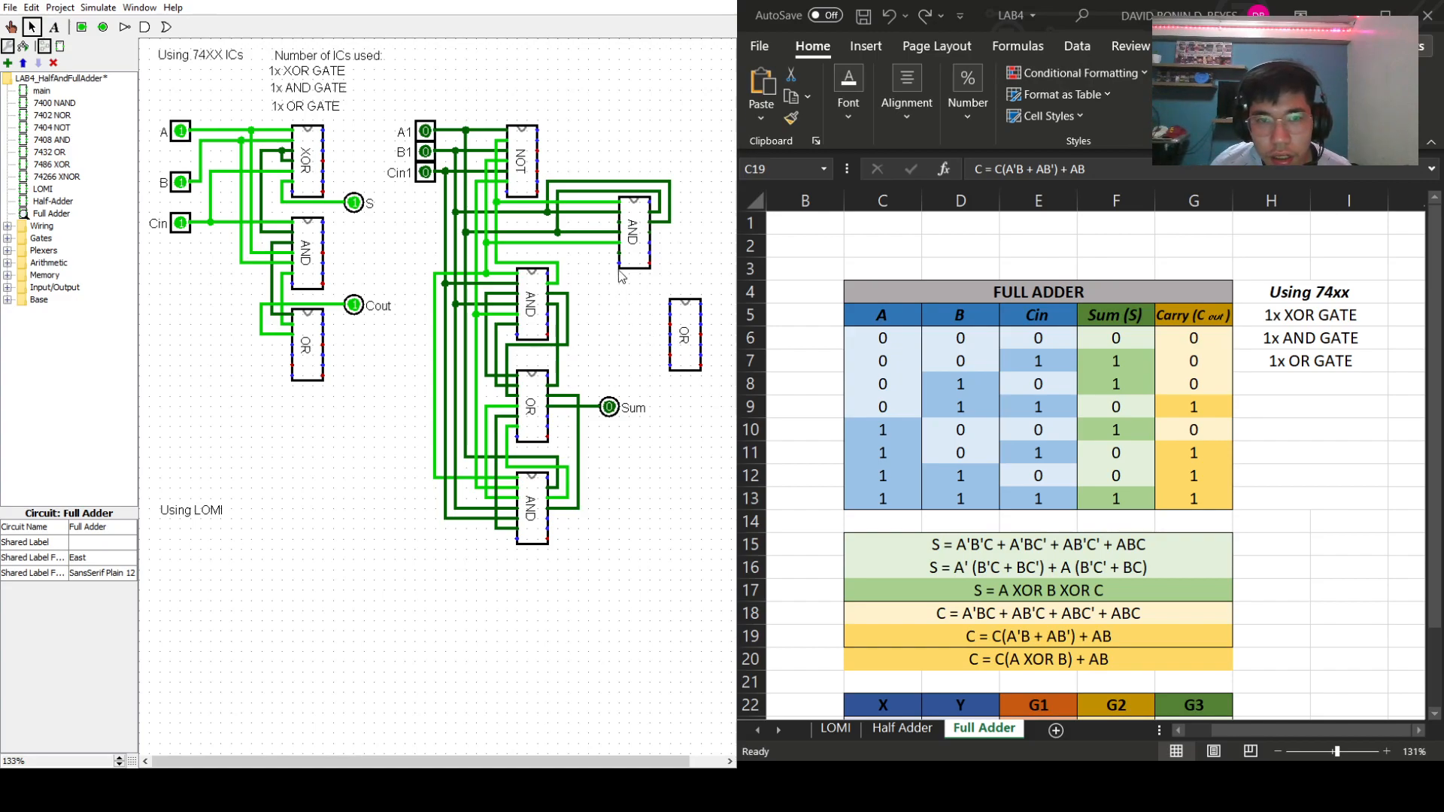
- Move the new OR IC directly below the new AND IC, wire the two ICs together, and feed Cin1 into the AND IC
left_click_drag(682, 319, 631, 316)
left_click_drag(616, 261, 619, 302)
mouse_move(600, 226)
left_mouse_down()
mouse_move(600, 297)
mouse_move(621, 298)
mouse_move(592, 316)
mouse_move(587, 285)
mouse_move(671, 284)
mouse_move(672, 250)
mouse_move(652, 253)
left_mouse_up()
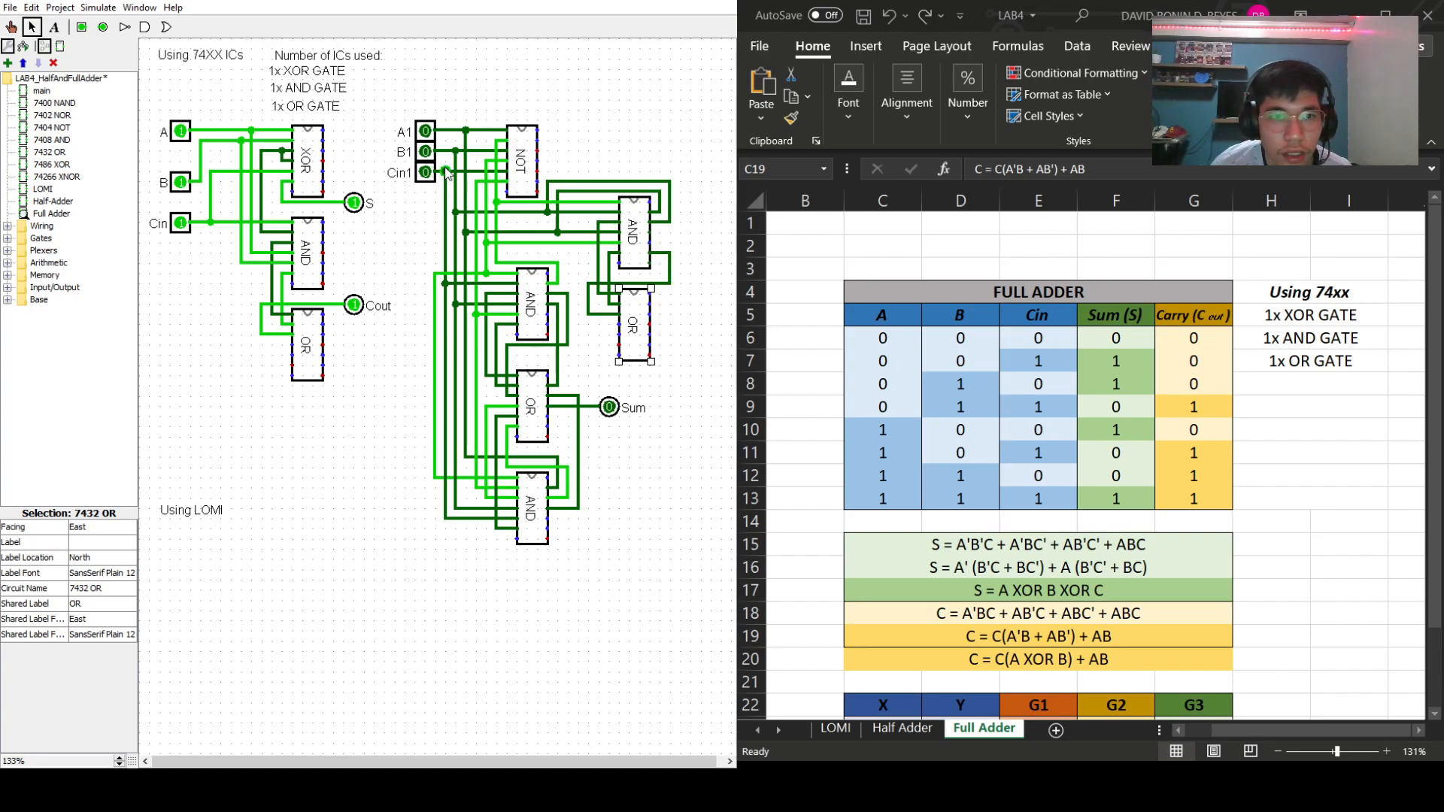
left_click_drag(445, 173, 651, 303)
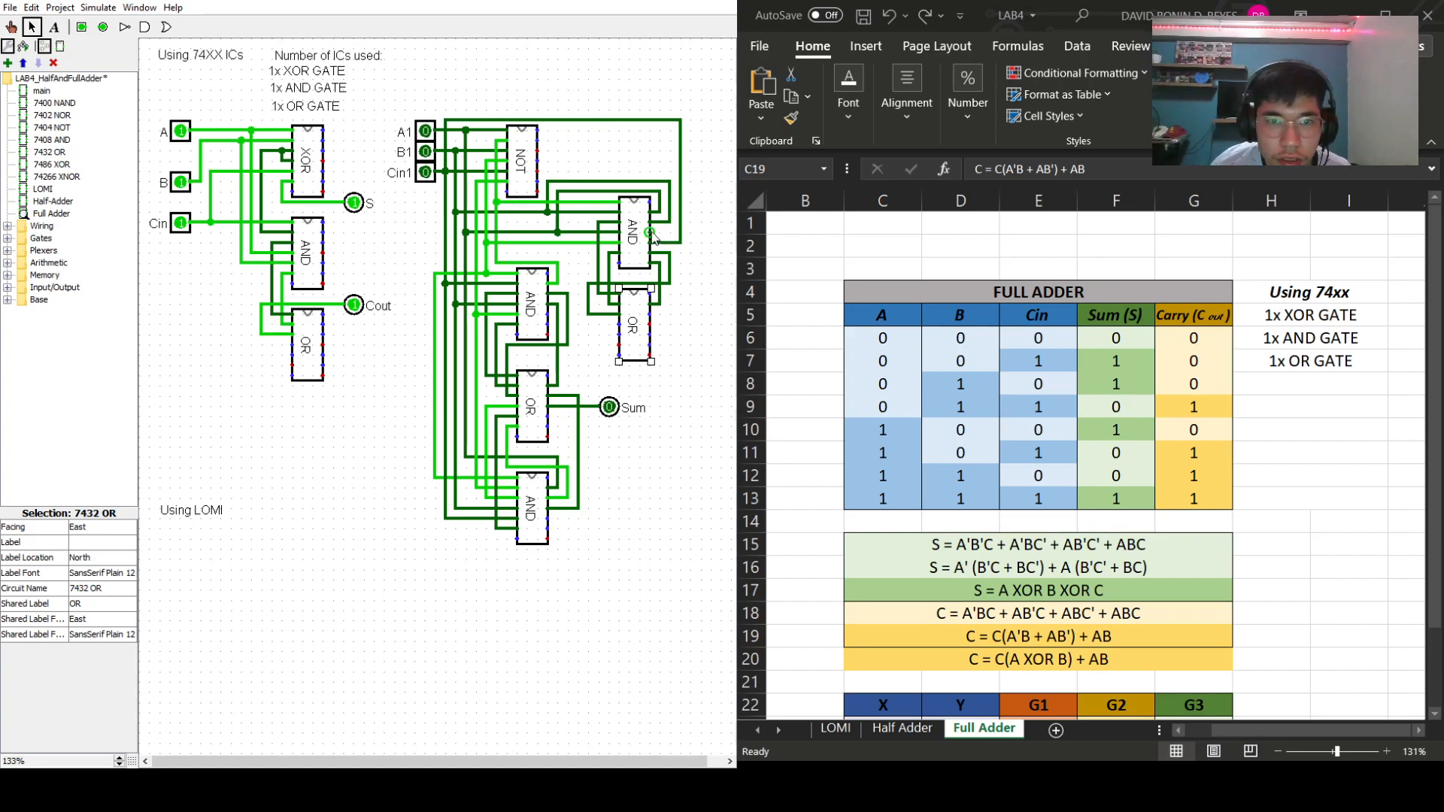
mouse_move(667, 236)
left_mouse_down()
mouse_move(690, 238)
mouse_move(688, 323)
mouse_move(651, 315)
mouse_move(669, 331)
mouse_move(663, 398)
mouse_move(619, 407)
left_mouse_up()
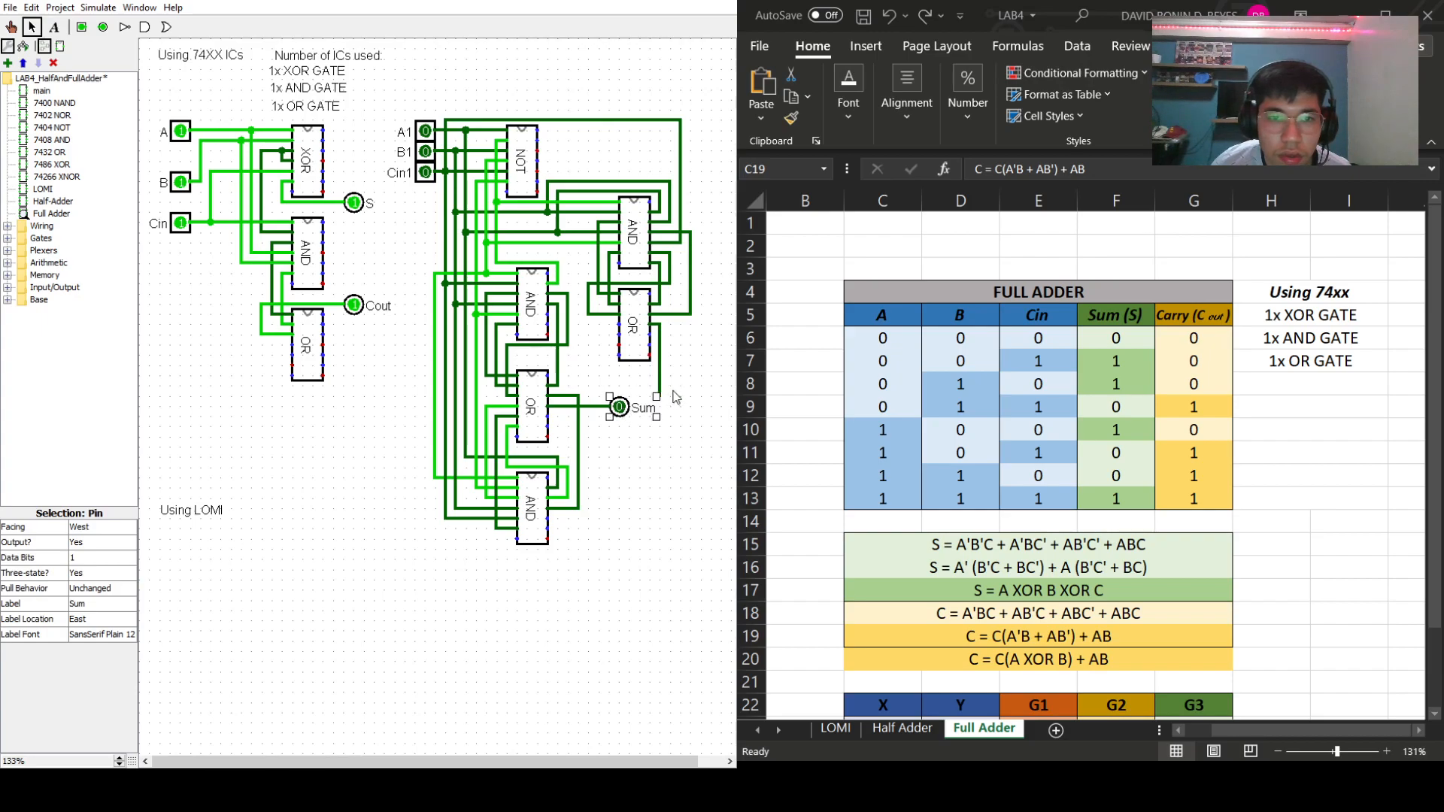
- Add a north-facing output pin labelled Carry (out) below the new OR IC
left_click(103, 28)
left_click(670, 459)
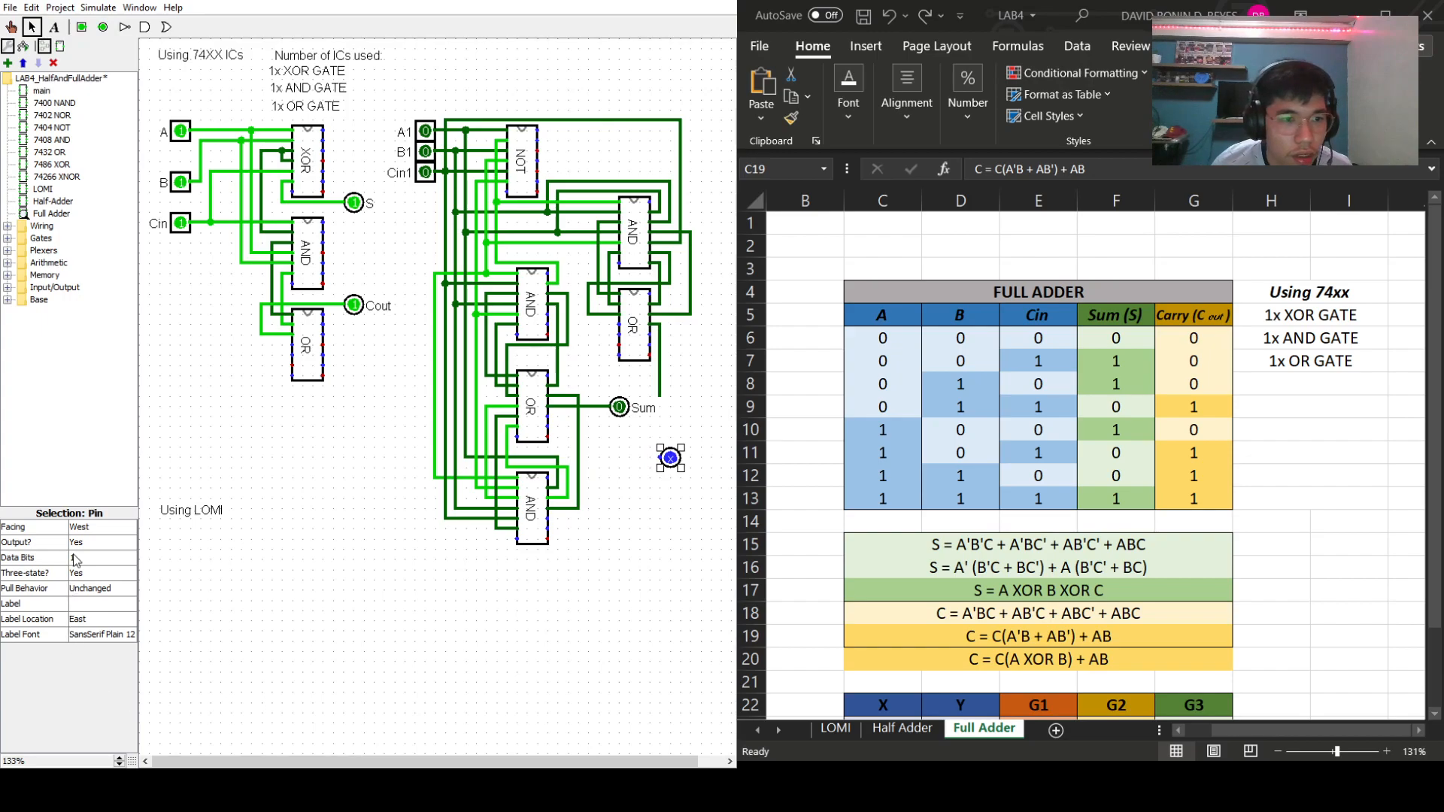
left_click(92, 527)
left_click(94, 553)
left_click(79, 603)
type("carr")
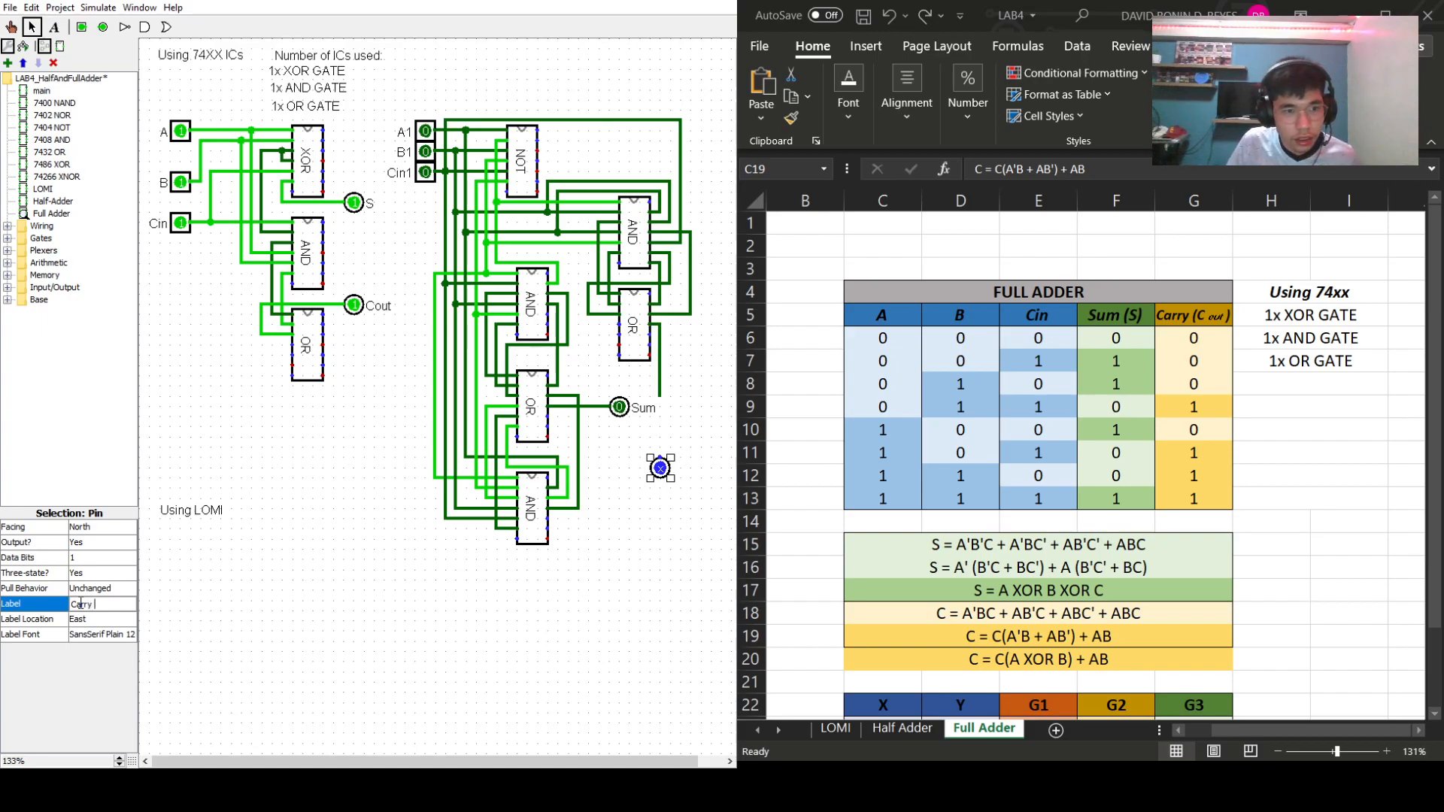
type("y")
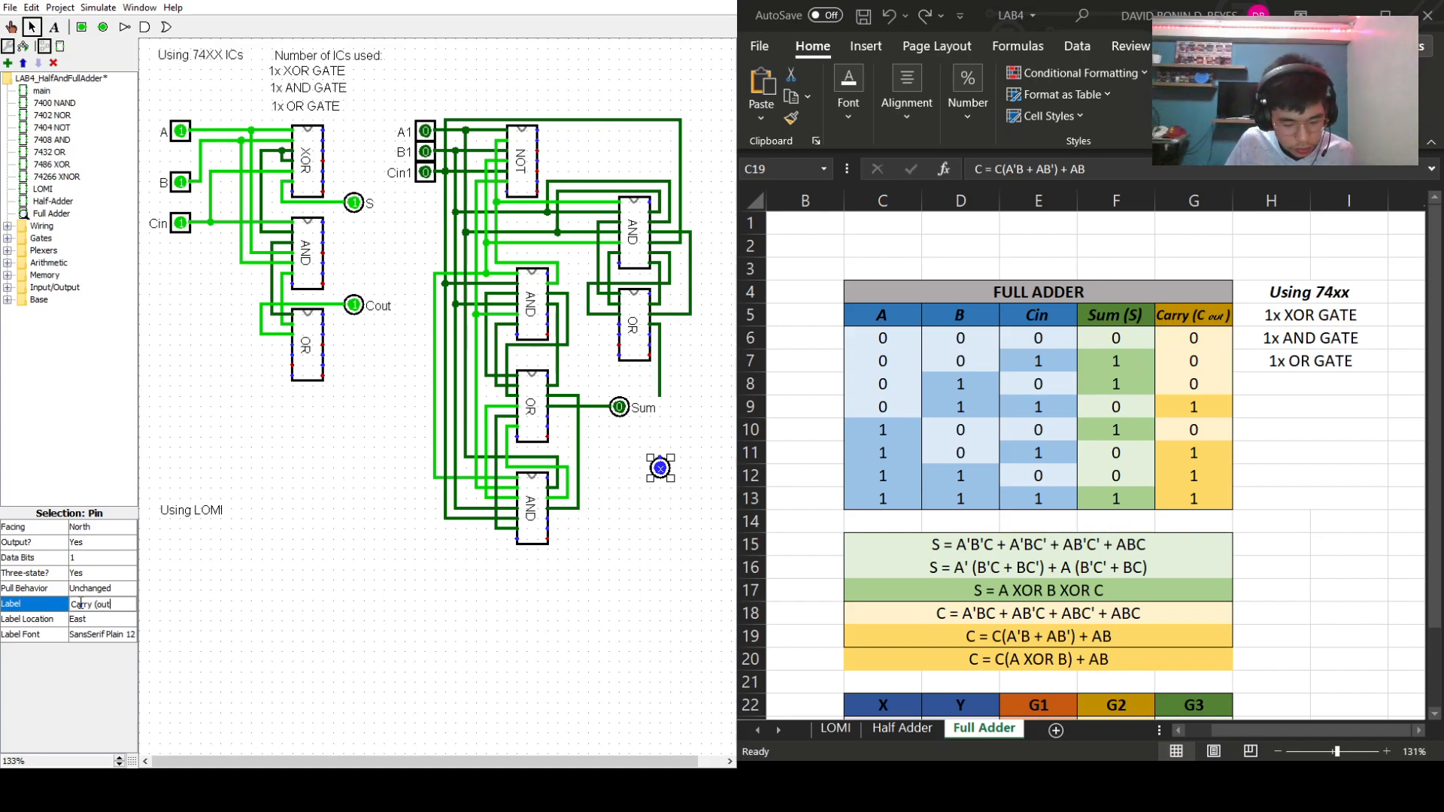
key("Return")
left_click(647, 560)
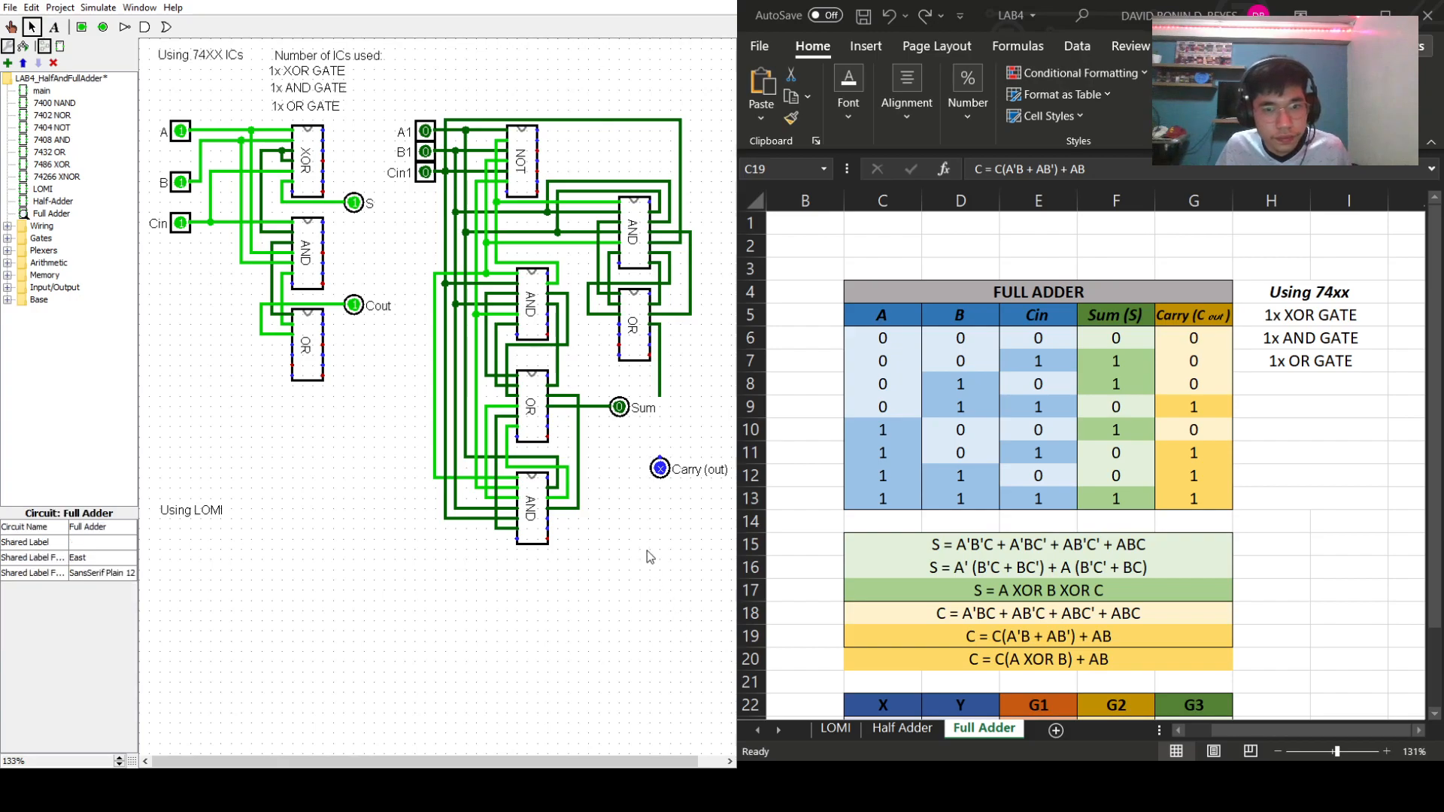
- Shorten the new OR IC's output wire, move the Sum pin closer to its OR IC, and attach the Carry (out) pin to the shortened wire
left_click_drag(664, 391, 664, 392)
left_click_drag(660, 324, 658, 386)
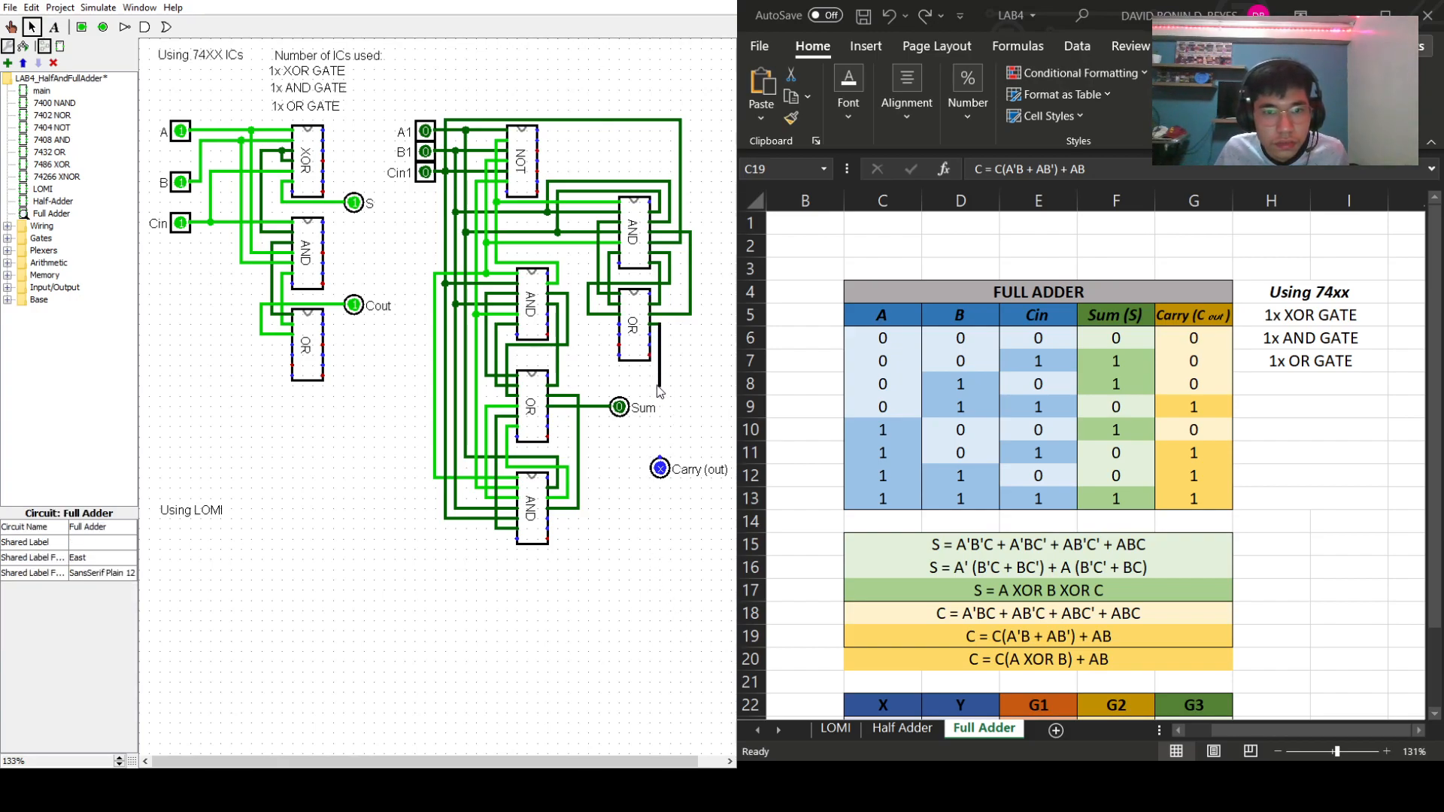
mouse_move(659, 324)
left_mouse_down()
mouse_move(662, 388)
mouse_move(596, 410)
left_mouse_up()
left_click_drag(660, 468, 660, 407)
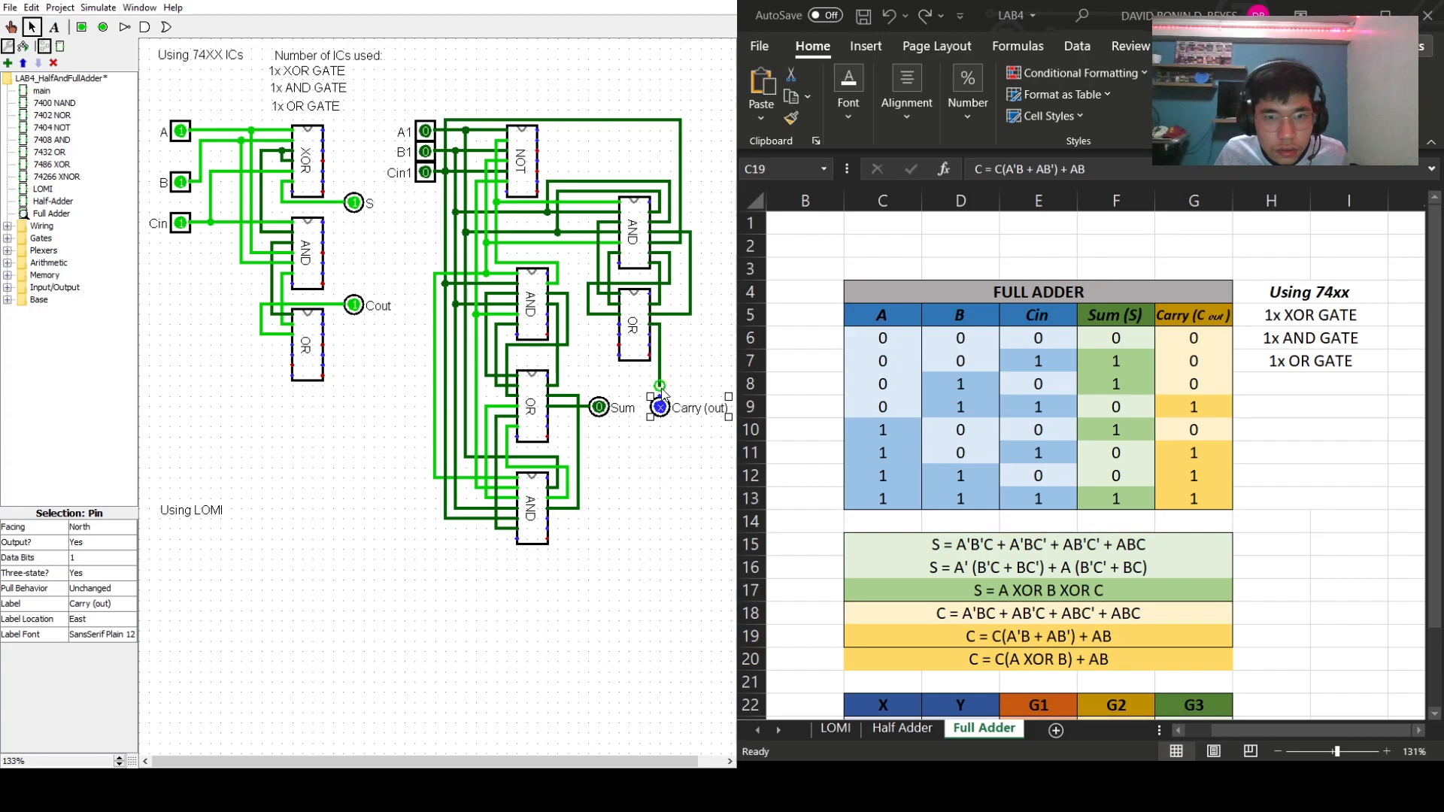
left_click(631, 508)
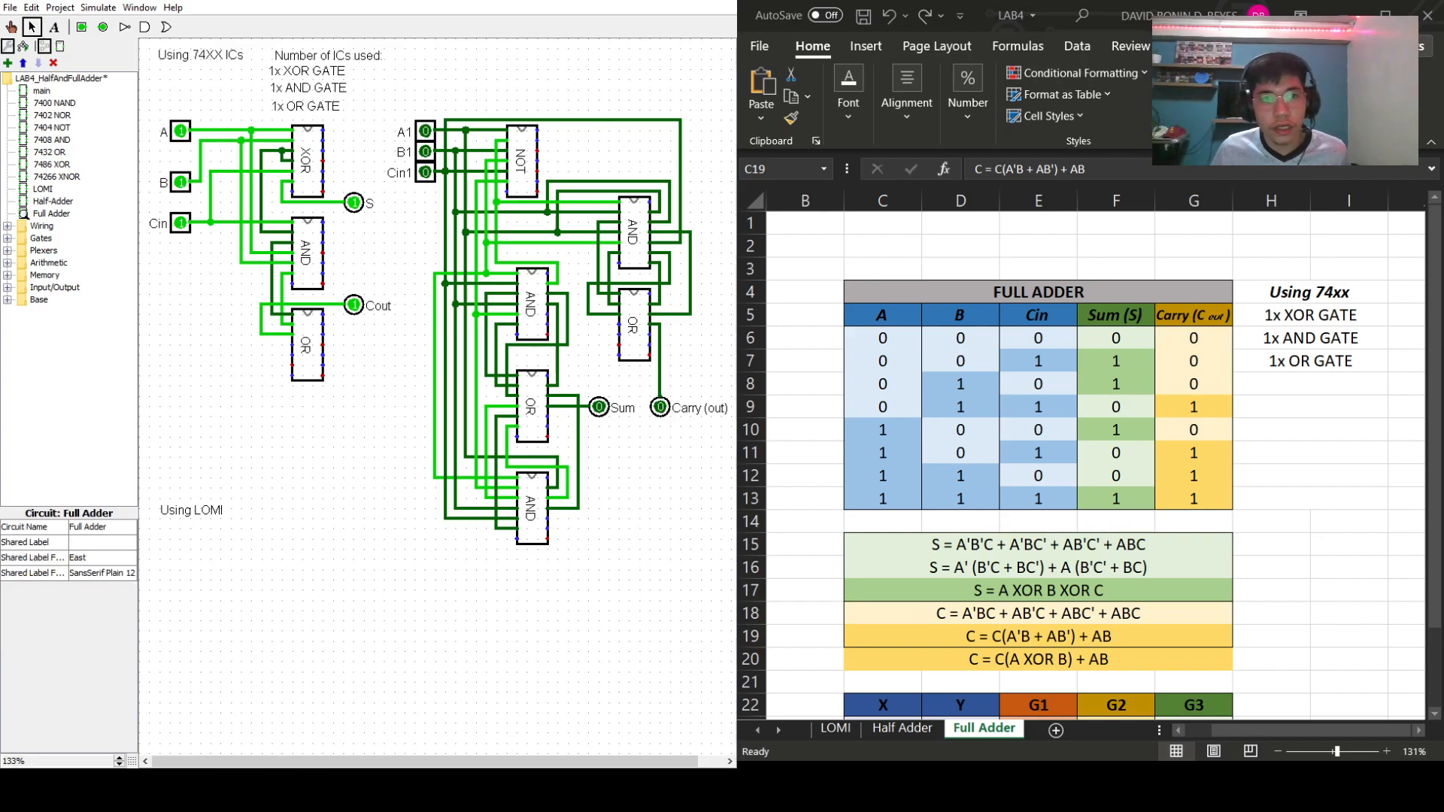
- Test the second full adder with only Cin1 high, only B1 high, and only A1 high
left_click(10, 28)
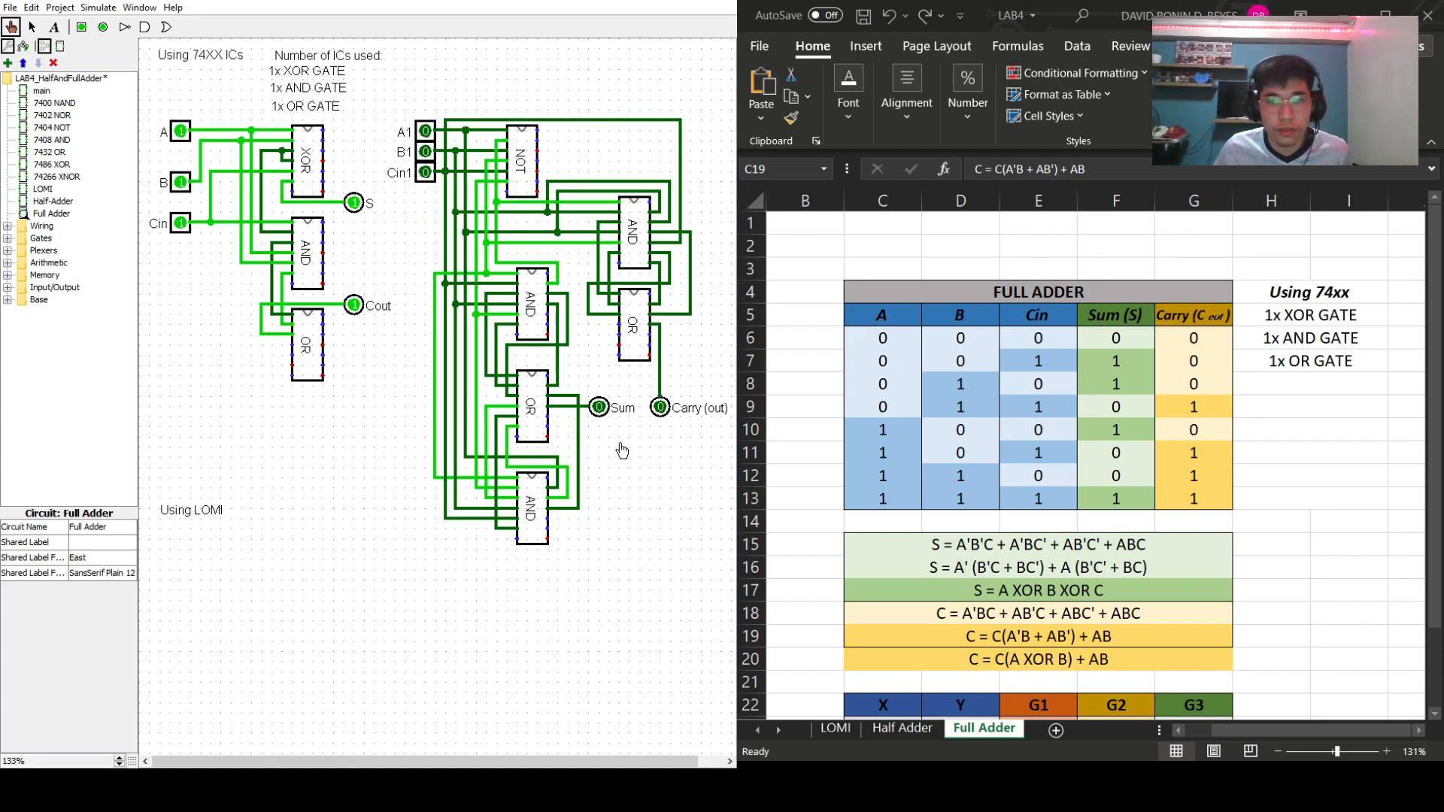
left_click(425, 176)
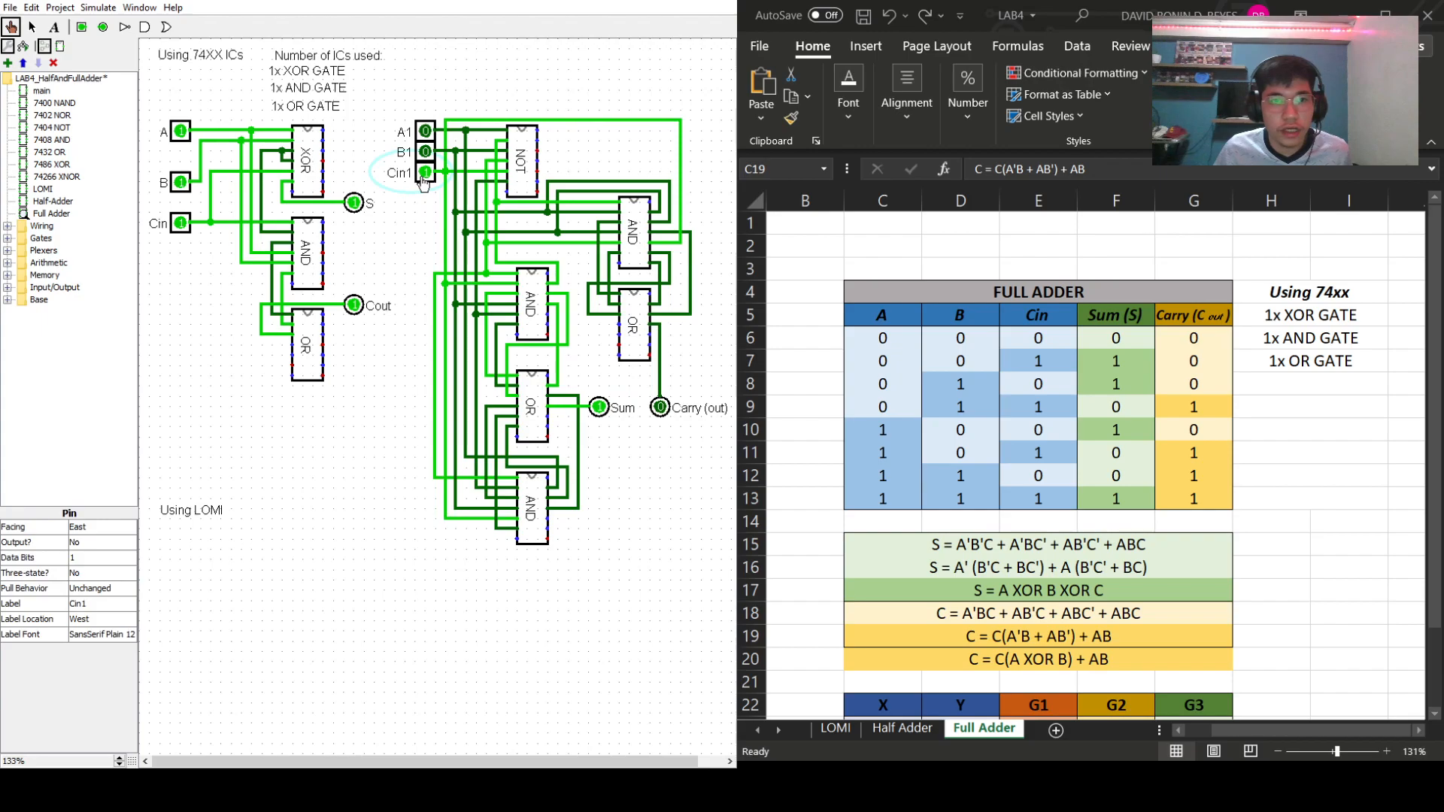
left_click(425, 174)
left_click(425, 153)
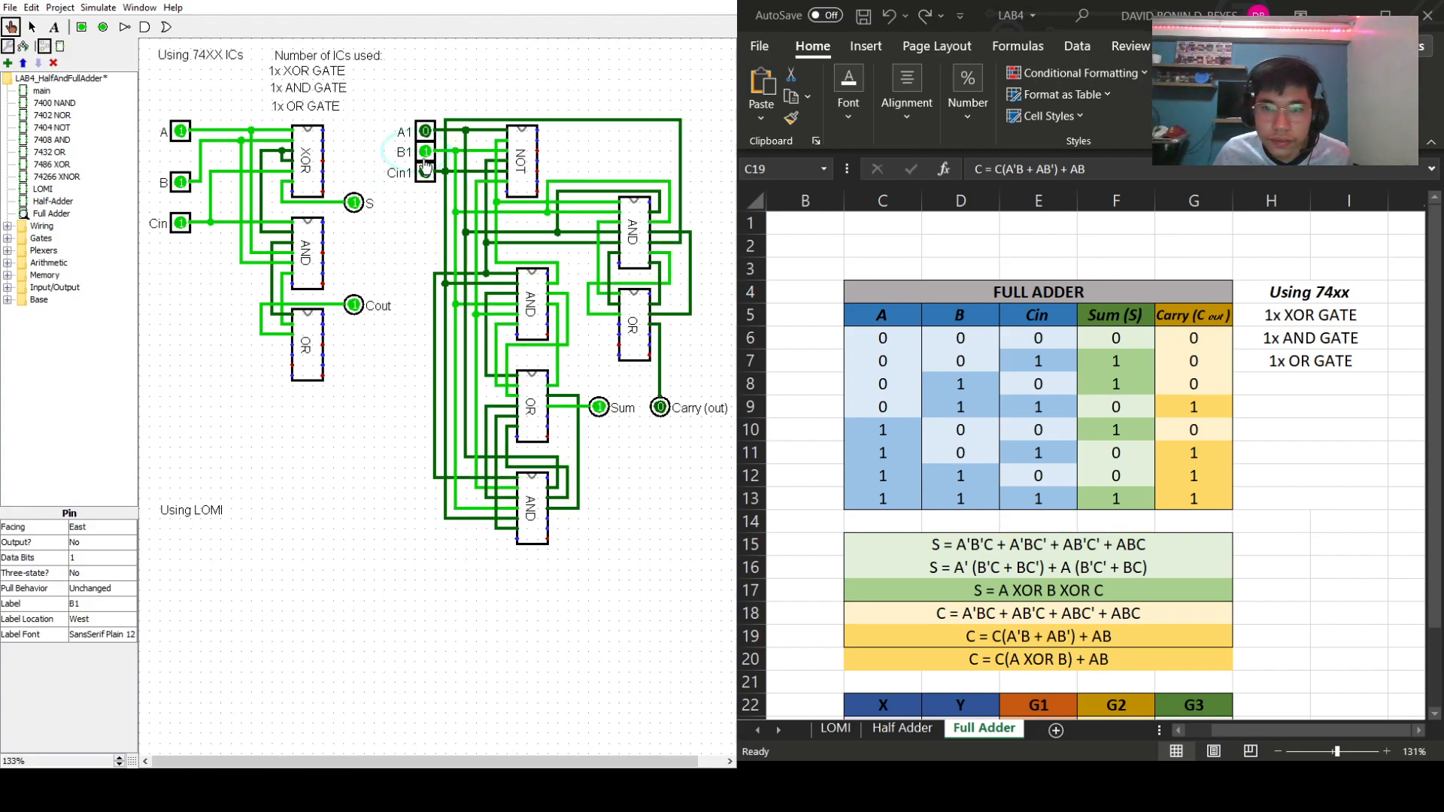
left_click(425, 153)
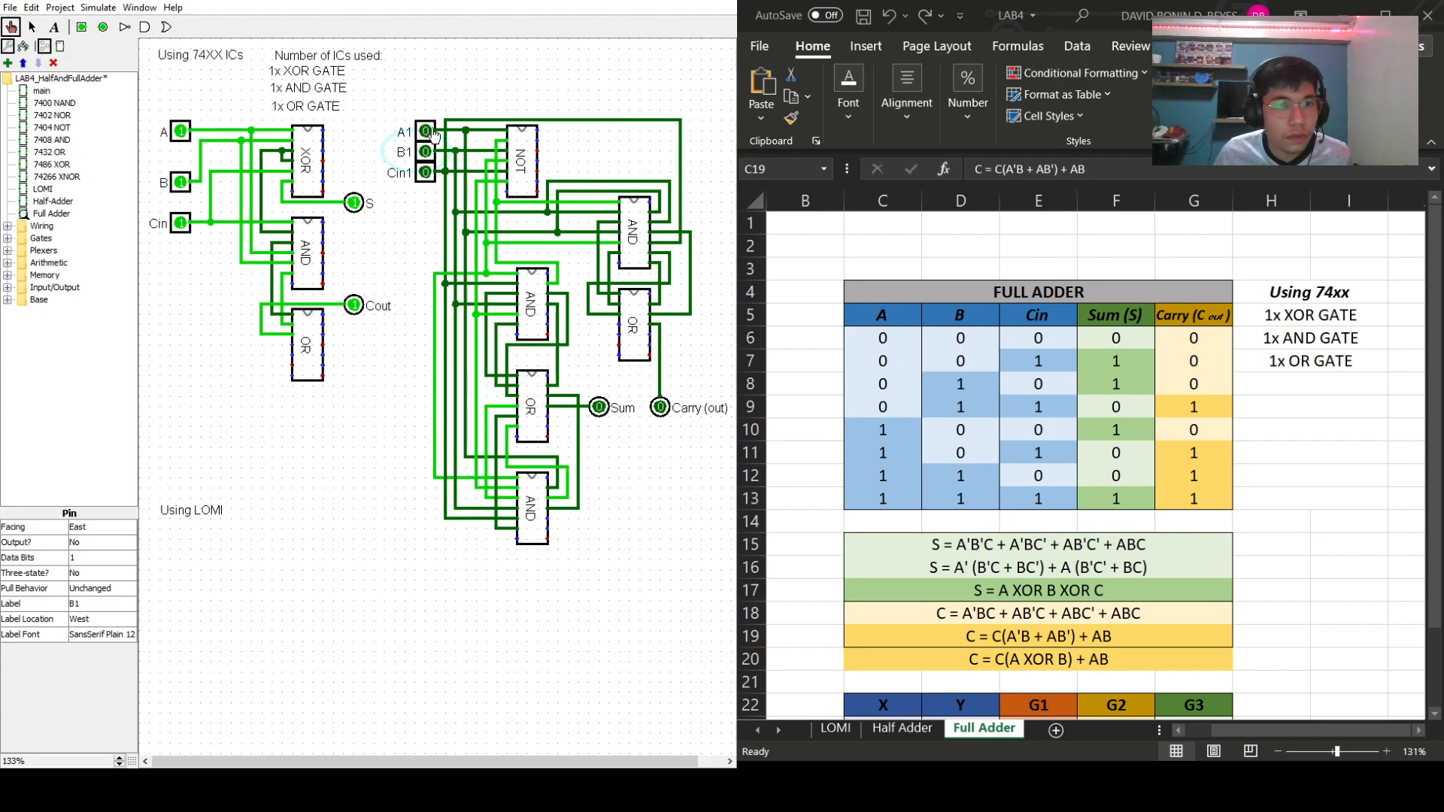
left_click(425, 133)
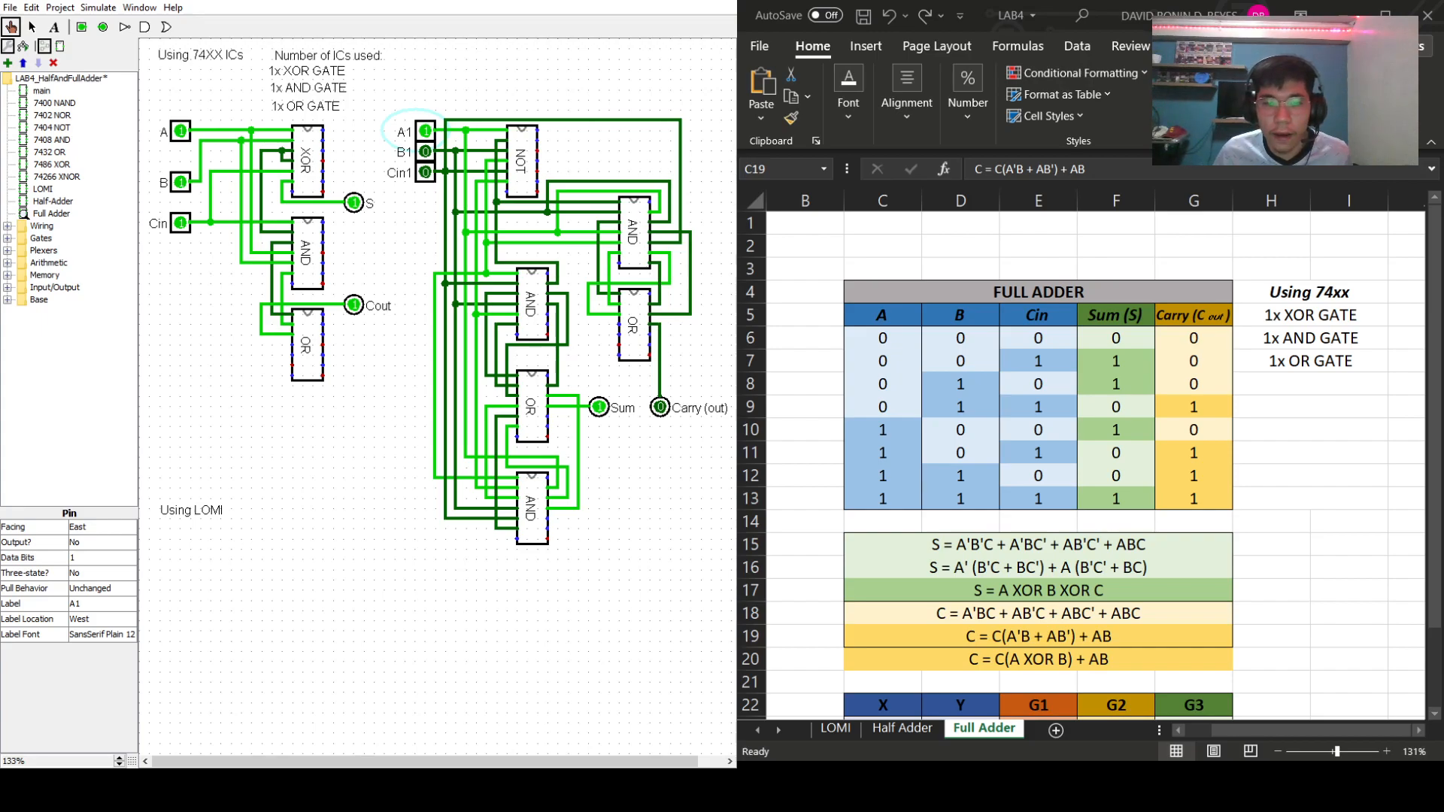
- Test the second full adder with each pair of A1, B1 and Cin1 high, and with all three inputs high
left_click(428, 131)
left_click(425, 152)
left_click(426, 172)
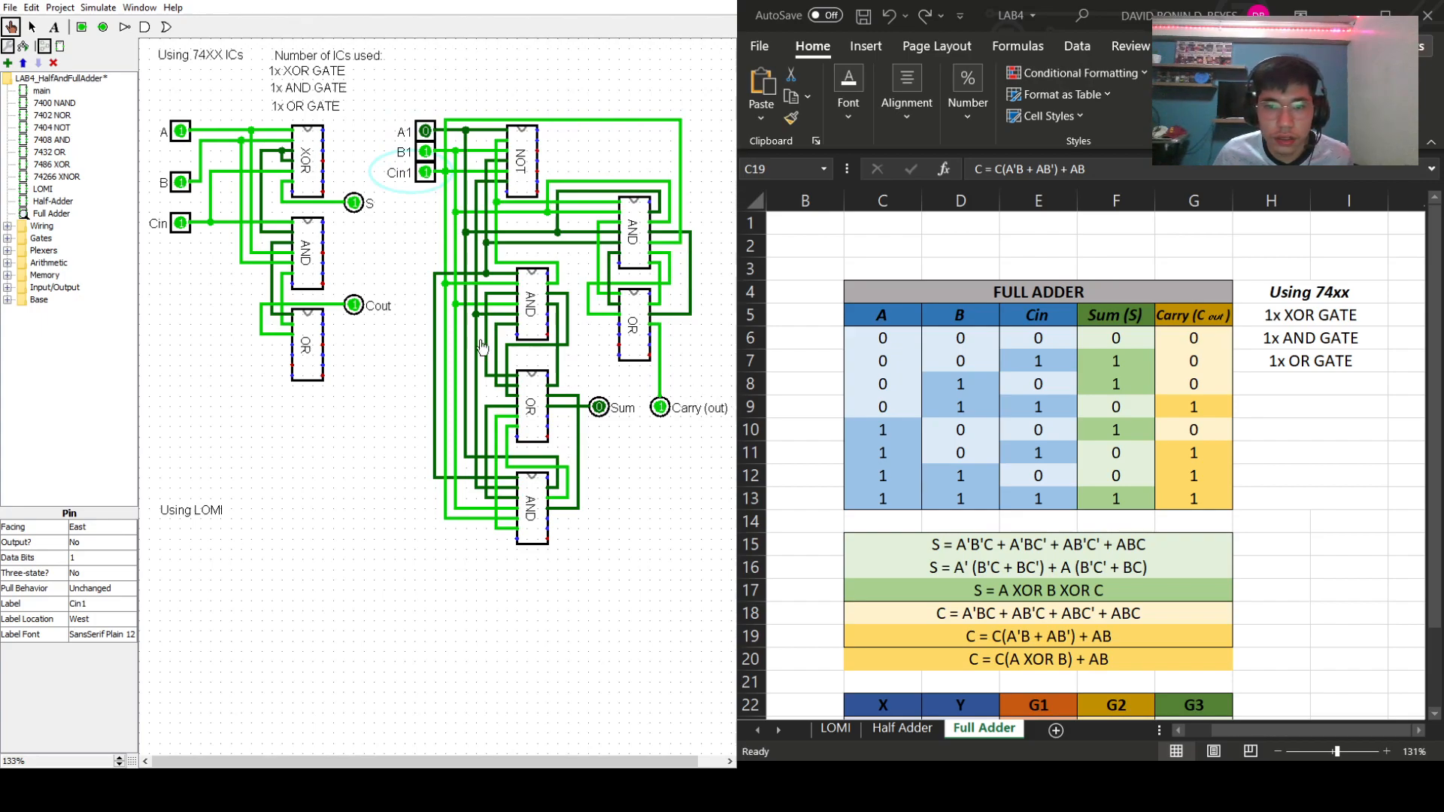
left_click(426, 152)
left_click(427, 132)
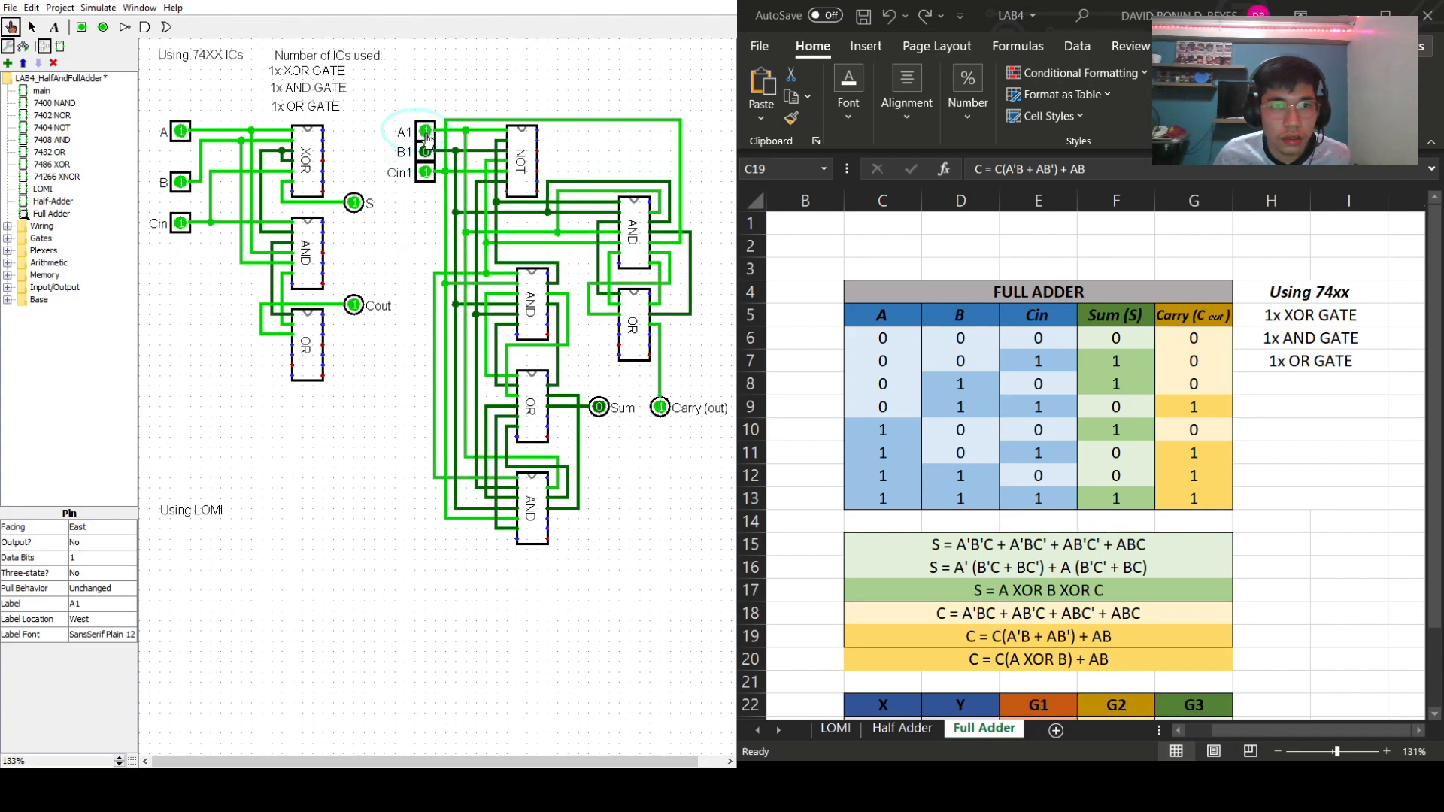
left_click(425, 167)
left_click(425, 152)
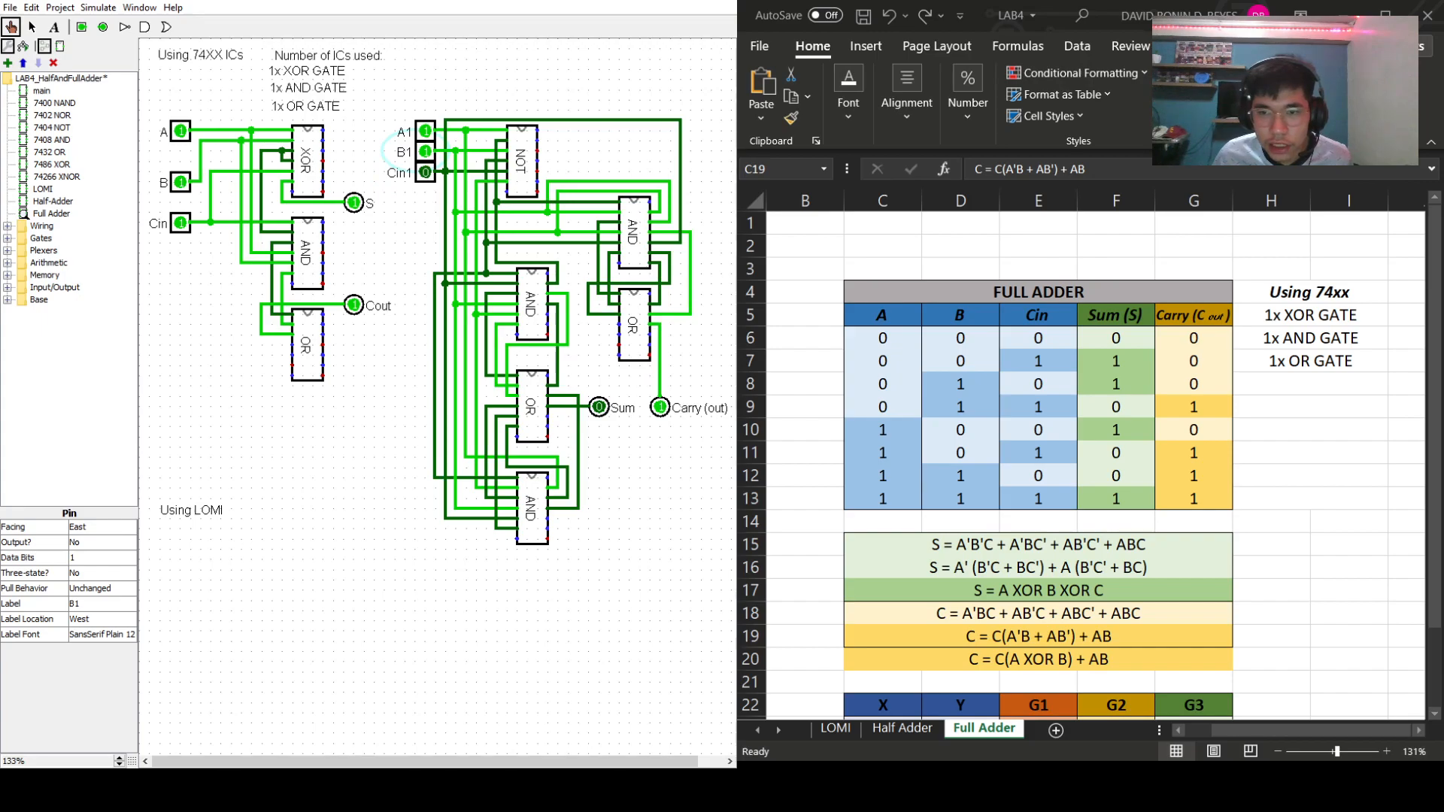
left_click(426, 172)
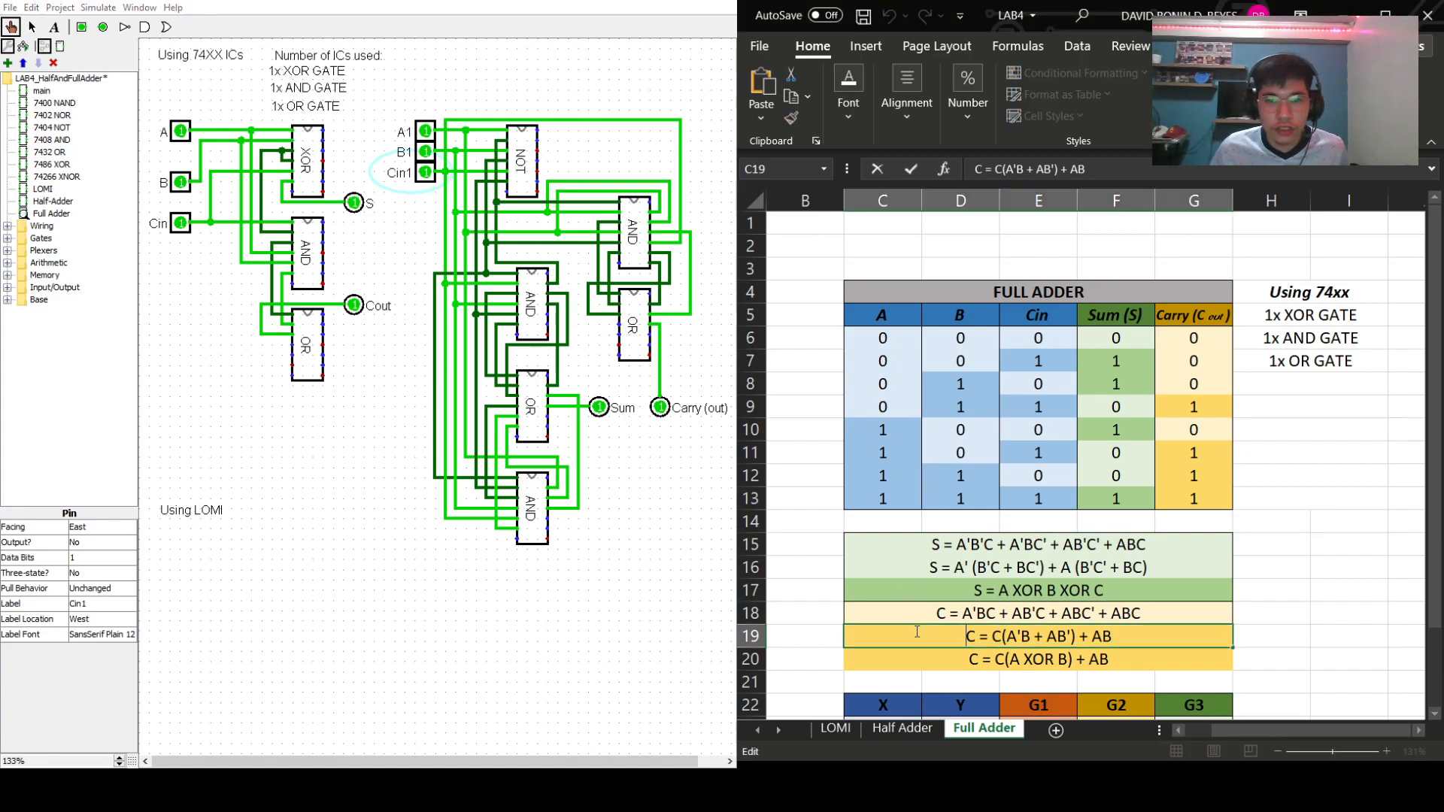
- In the Excel sheet, enter 1x NOT GATE in cell H9, one row below the existing 74xx gate list
left_click(887, 570)
left_click(907, 635)
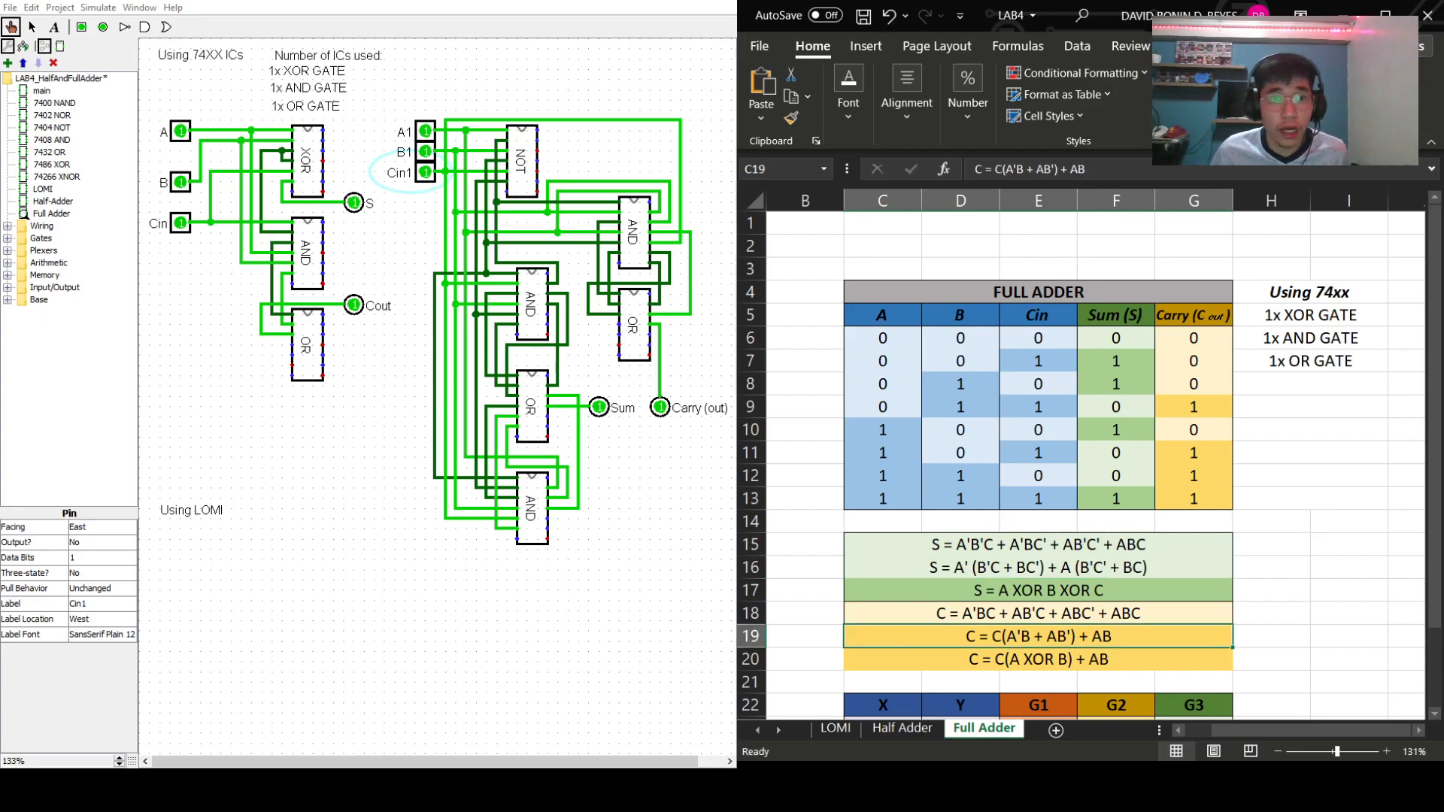
left_click(1294, 385)
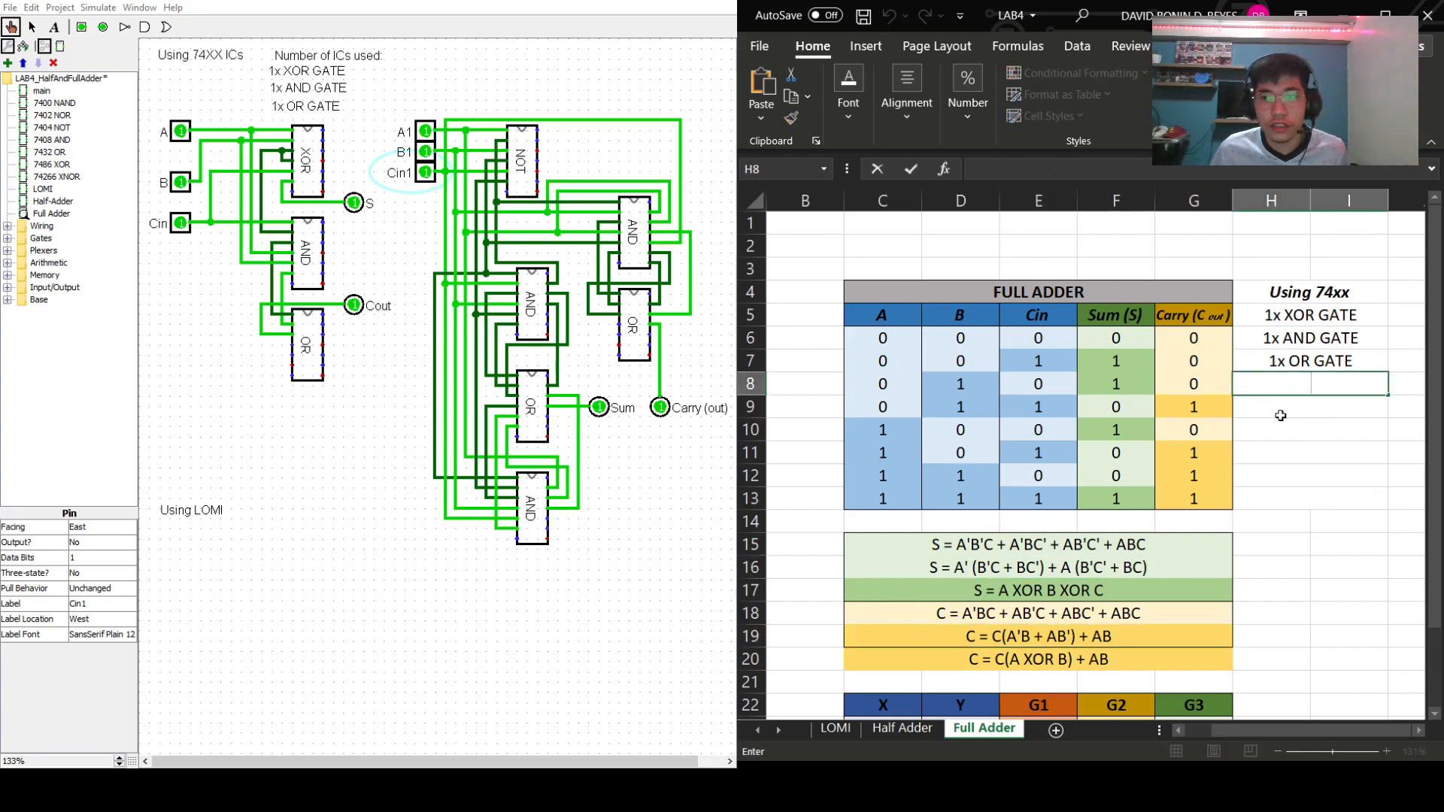
left_click(1281, 418)
double_click(1281, 411)
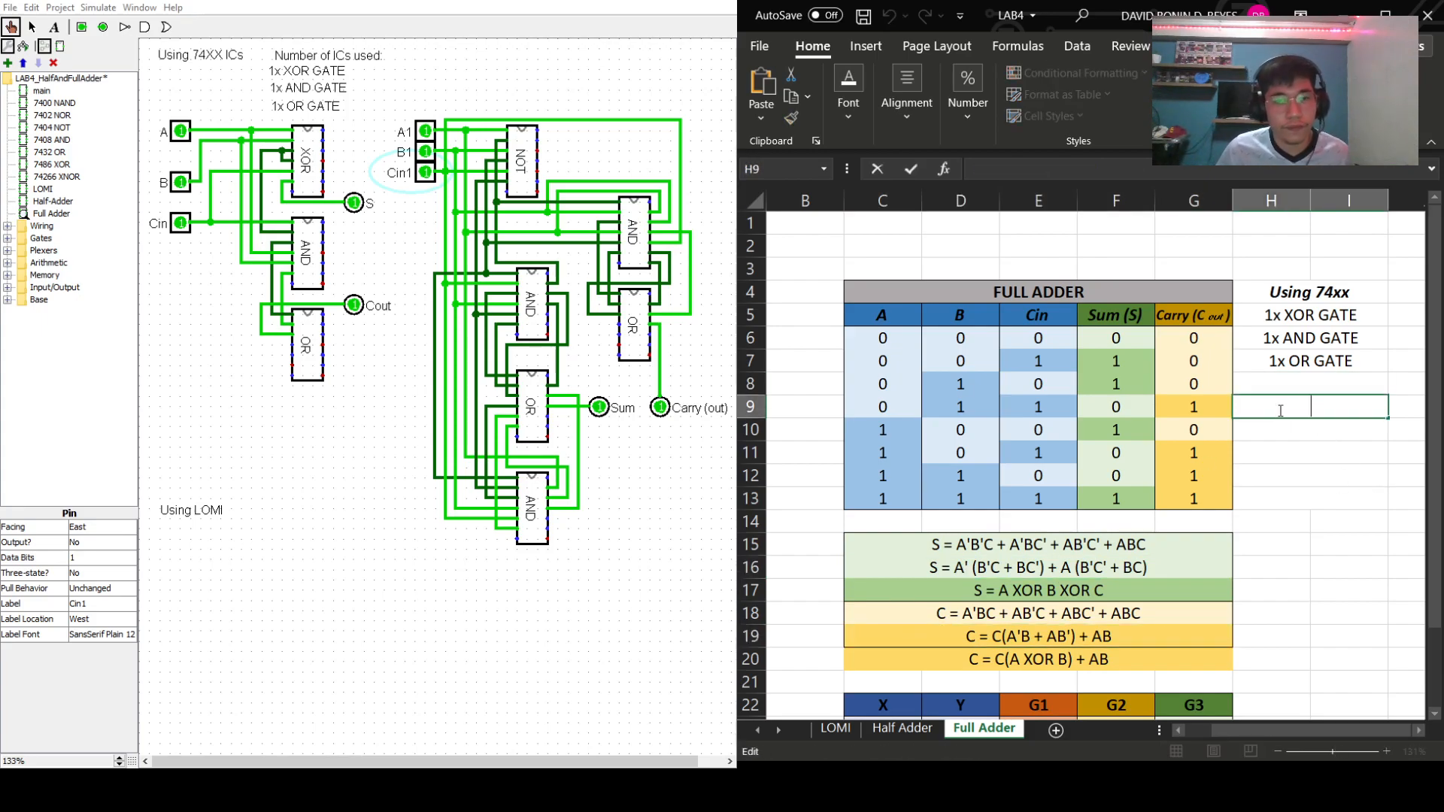
type("1x ")
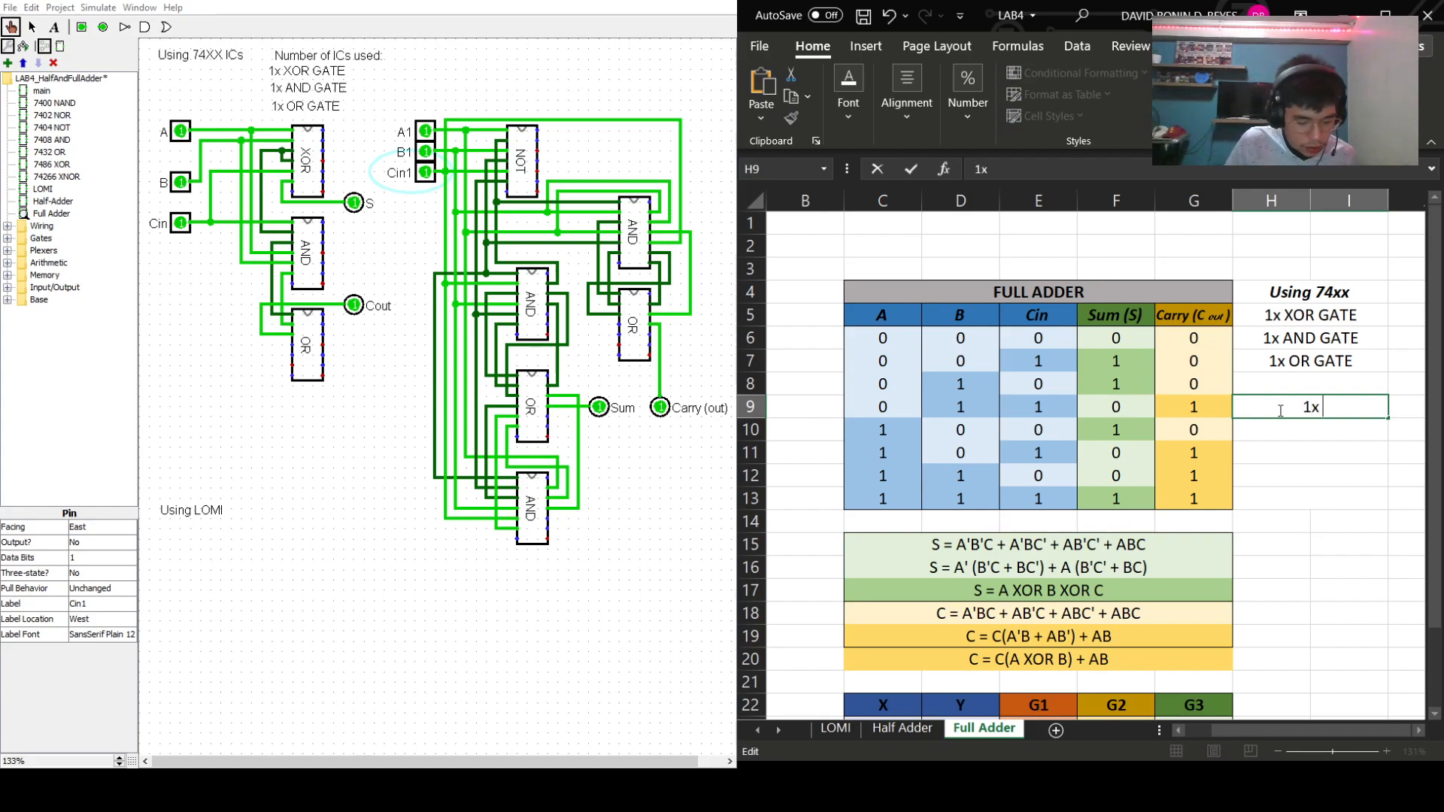
type("NOT GATE")
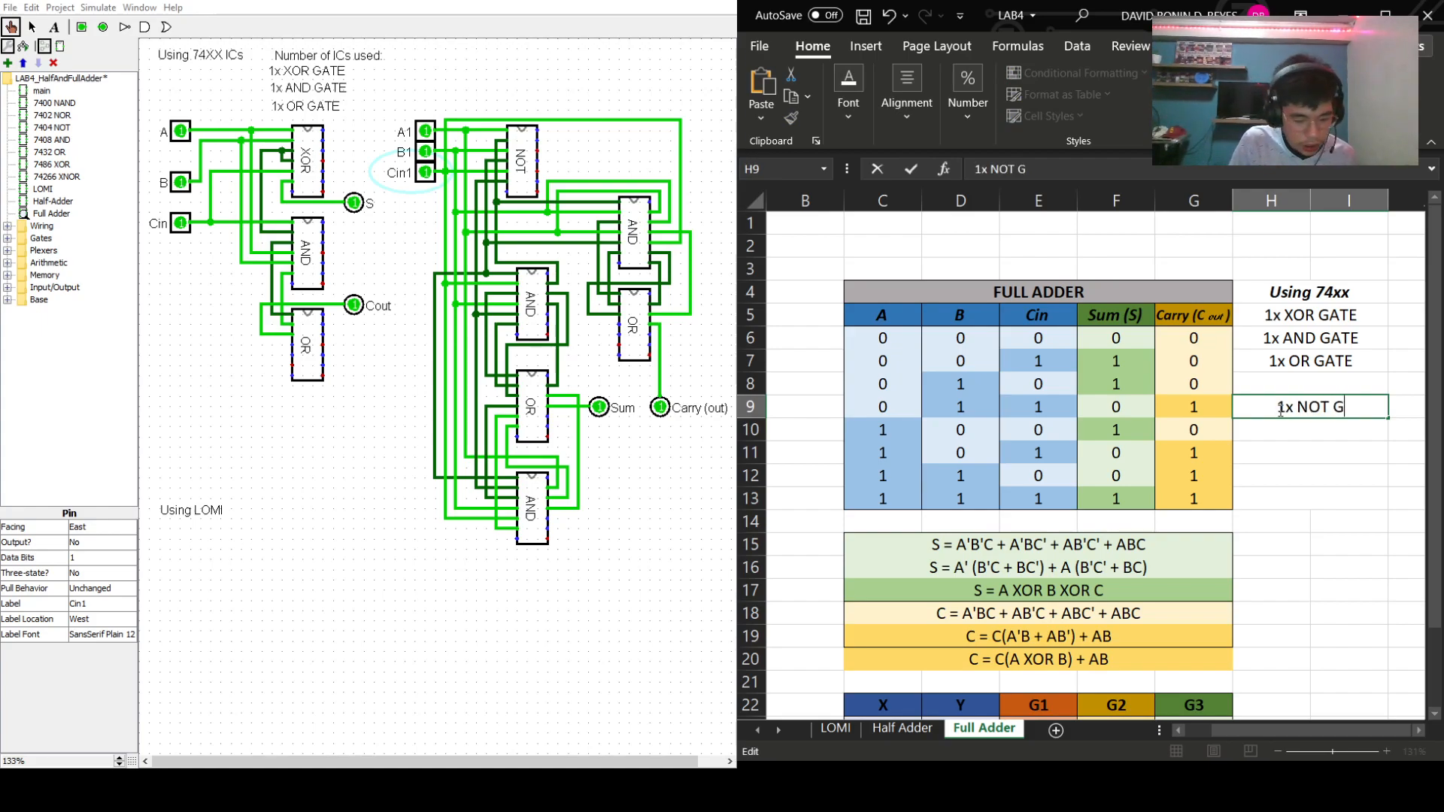
- Enter 3x AND GATE in cell H10 and 2x OR GATES in cell H11
left_click(1319, 429)
double_click(1319, 431)
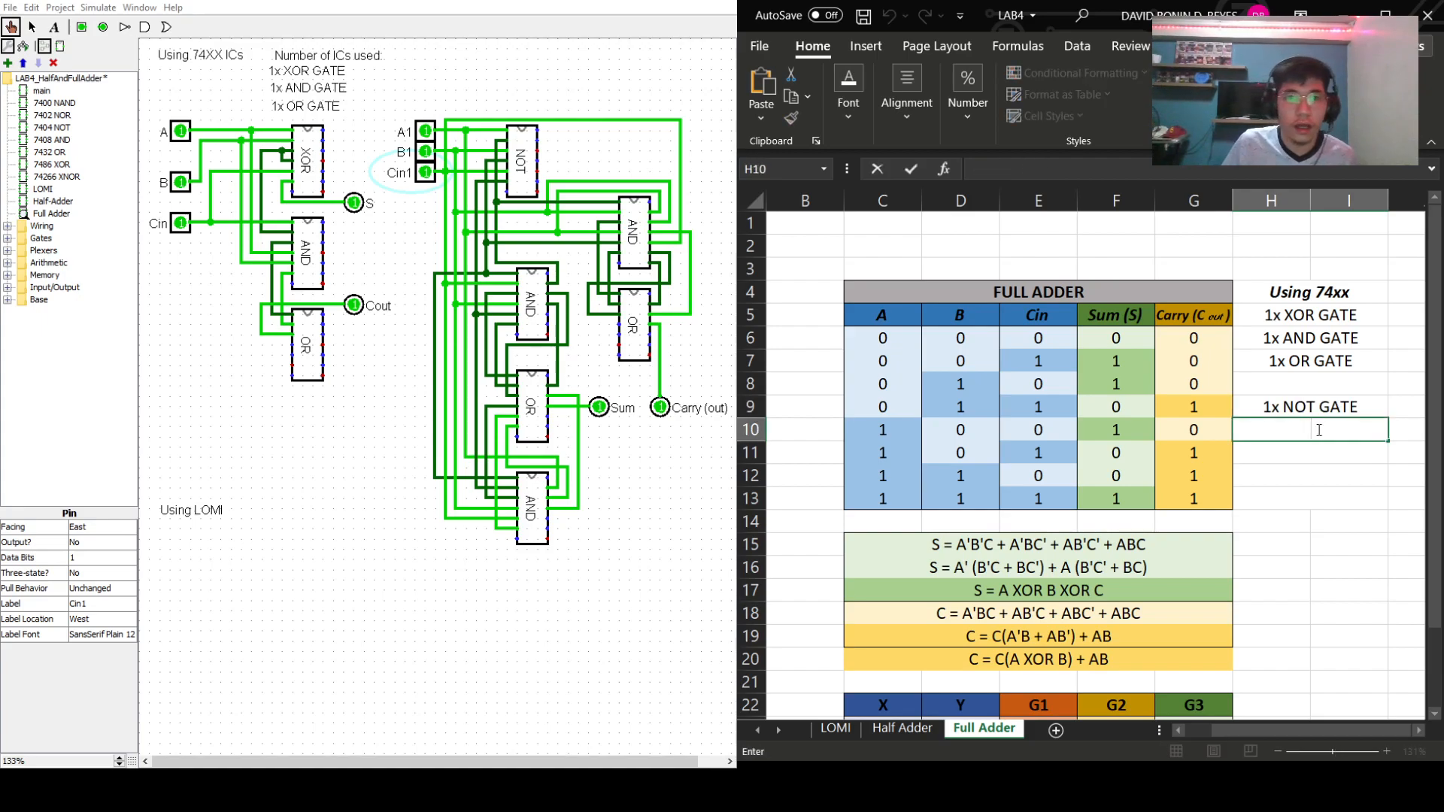
type("3X")
key("BackSpace")
type("X")
key("BackSpace")
type("x AND GATE")
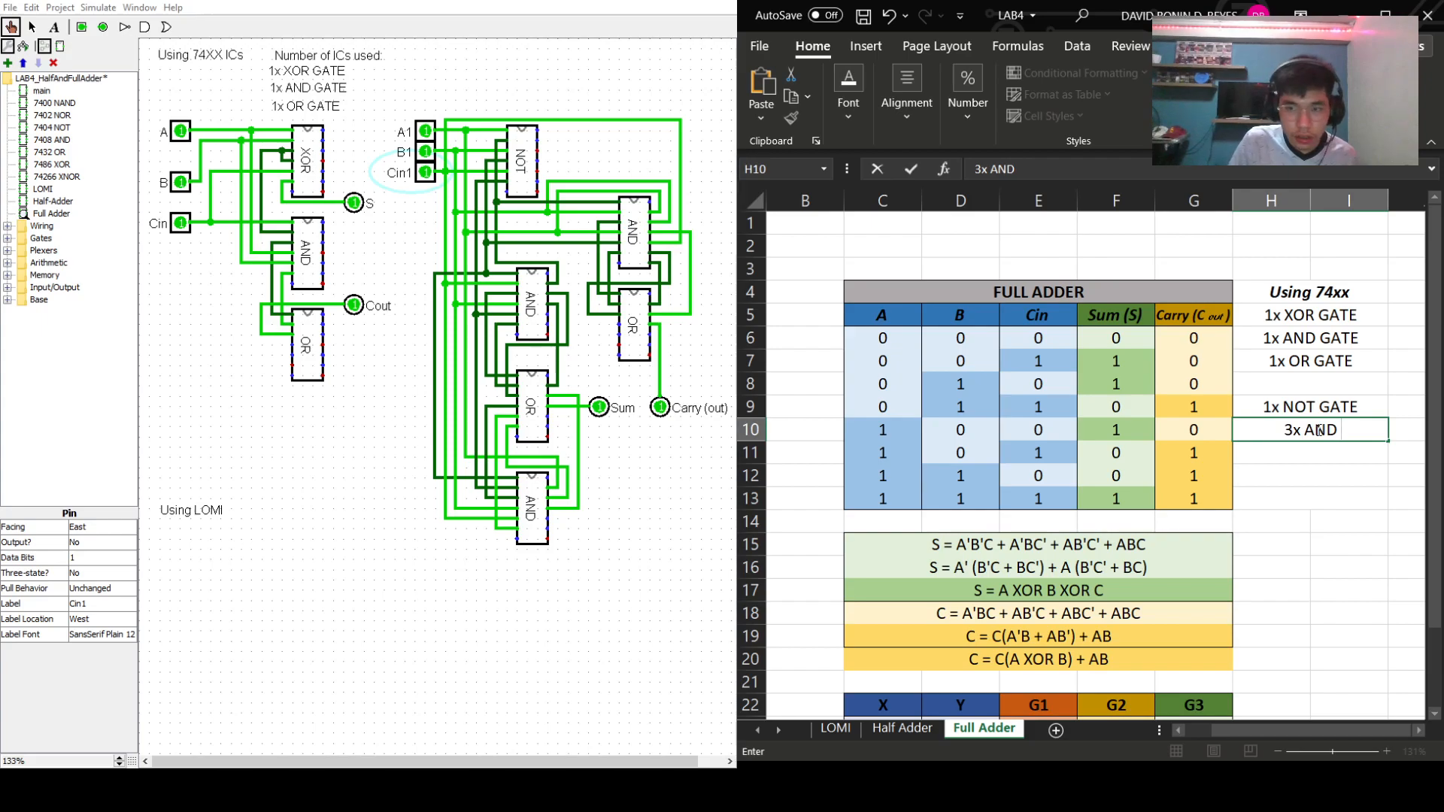
left_click(1308, 455)
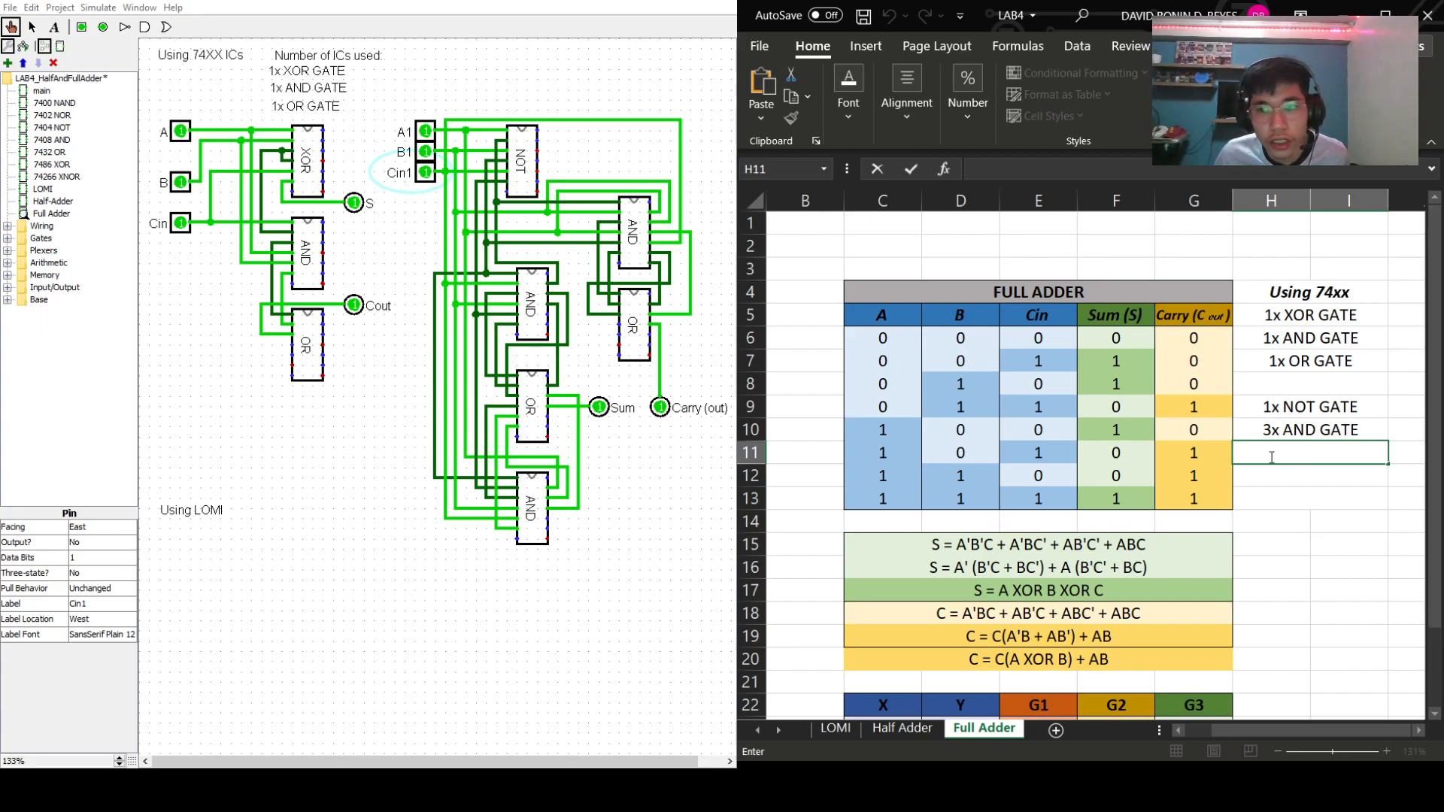
type("2x OR GATES")
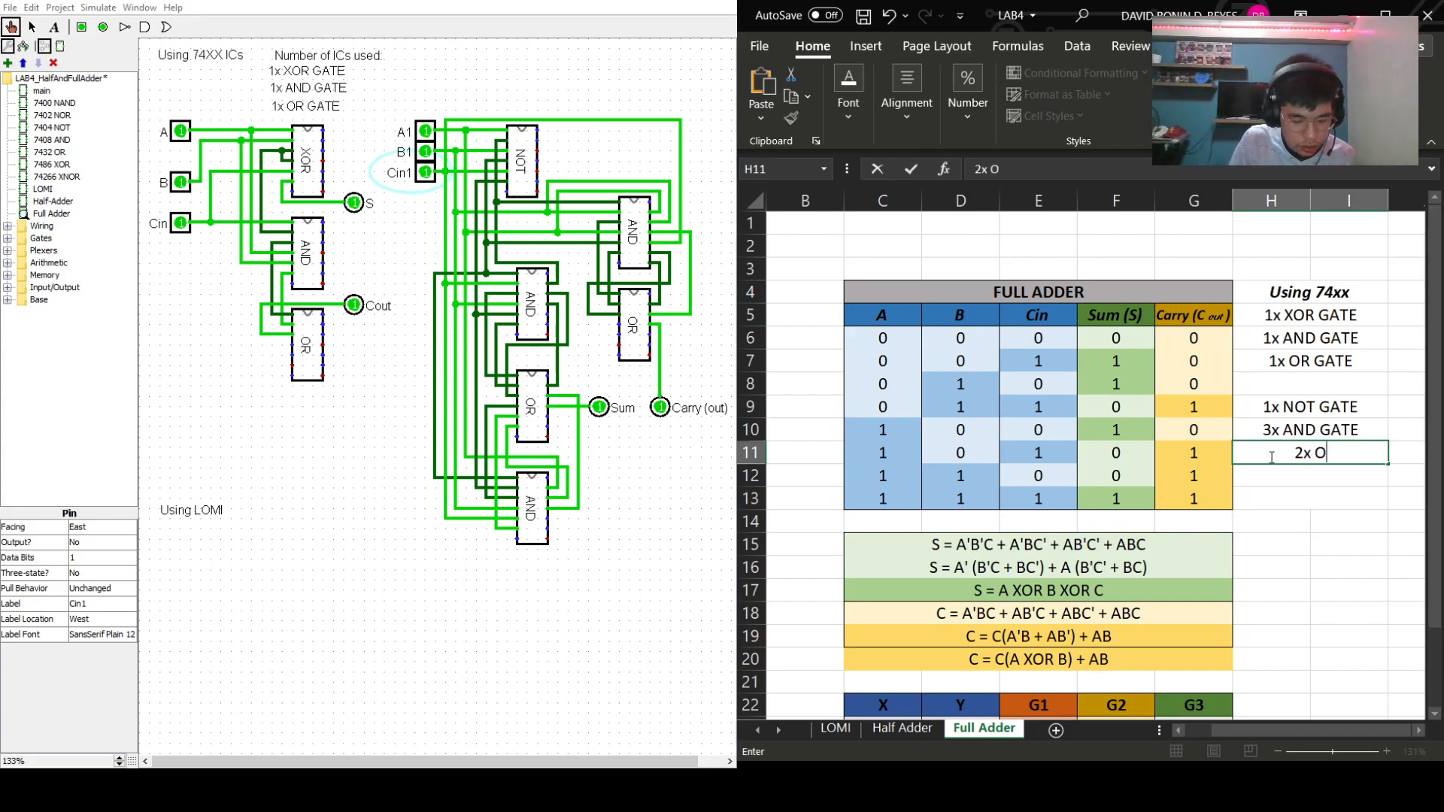
left_click(1347, 498)
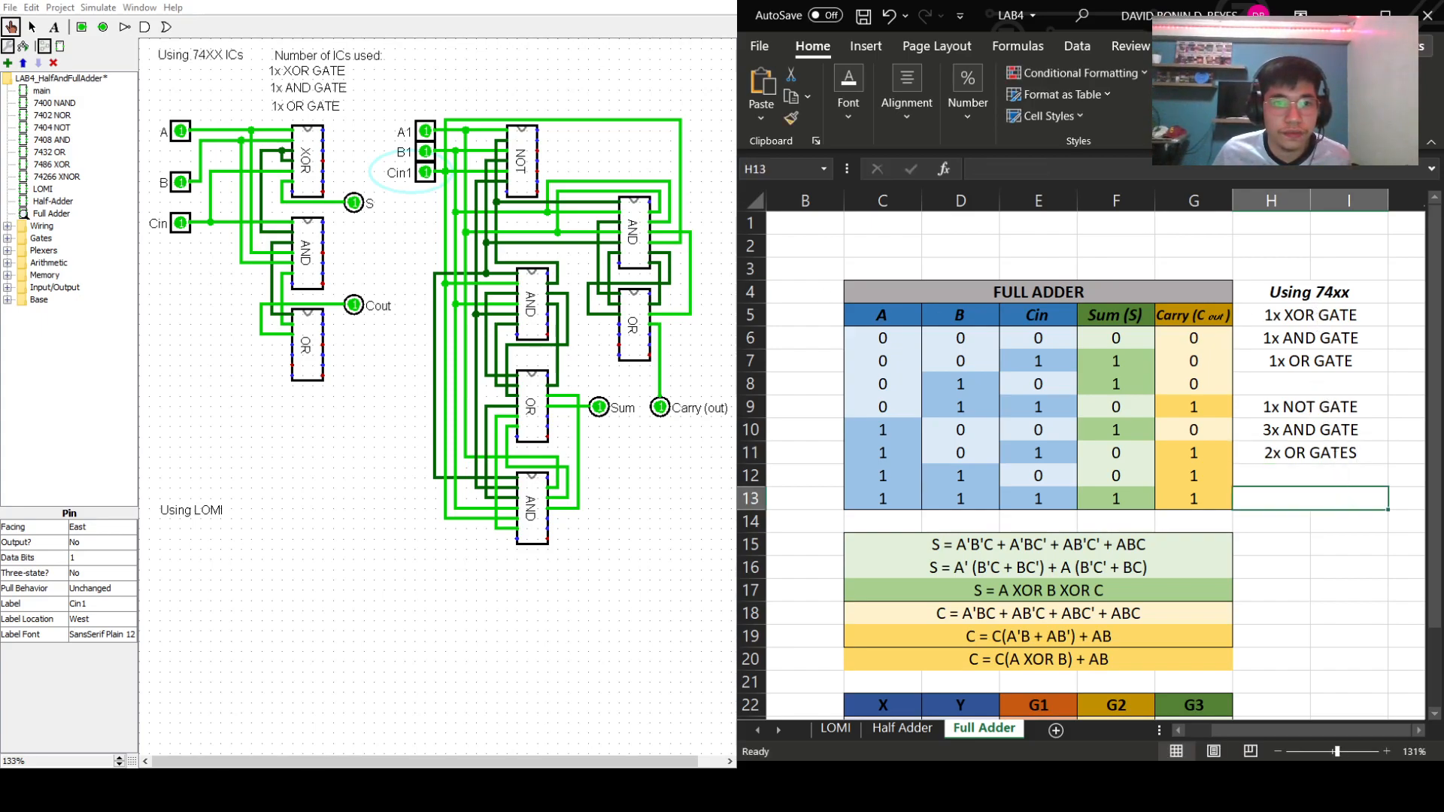
- In the Full Adder sheet, enter Using LOMI in cell H13
left_click(313, 412)
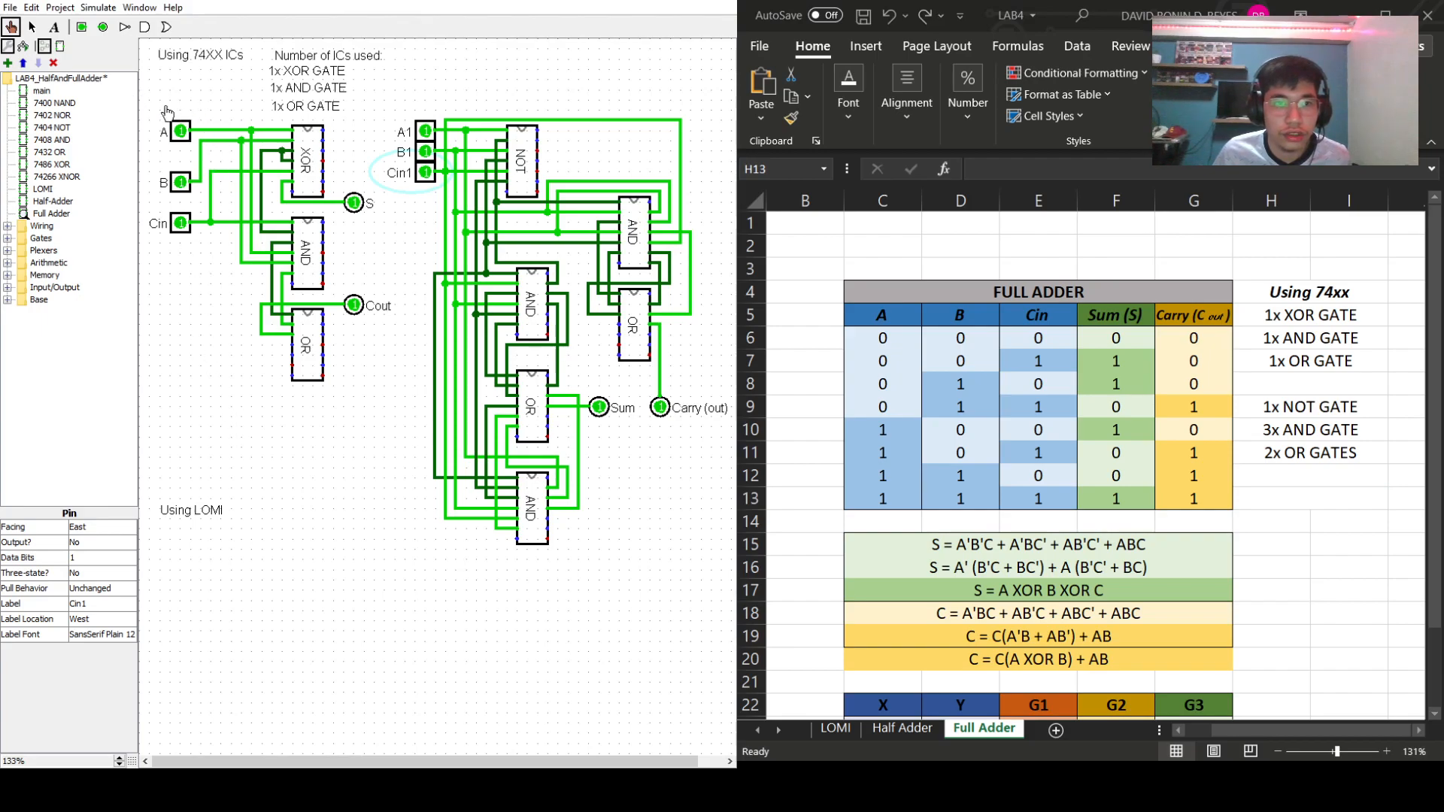
left_click(949, 588)
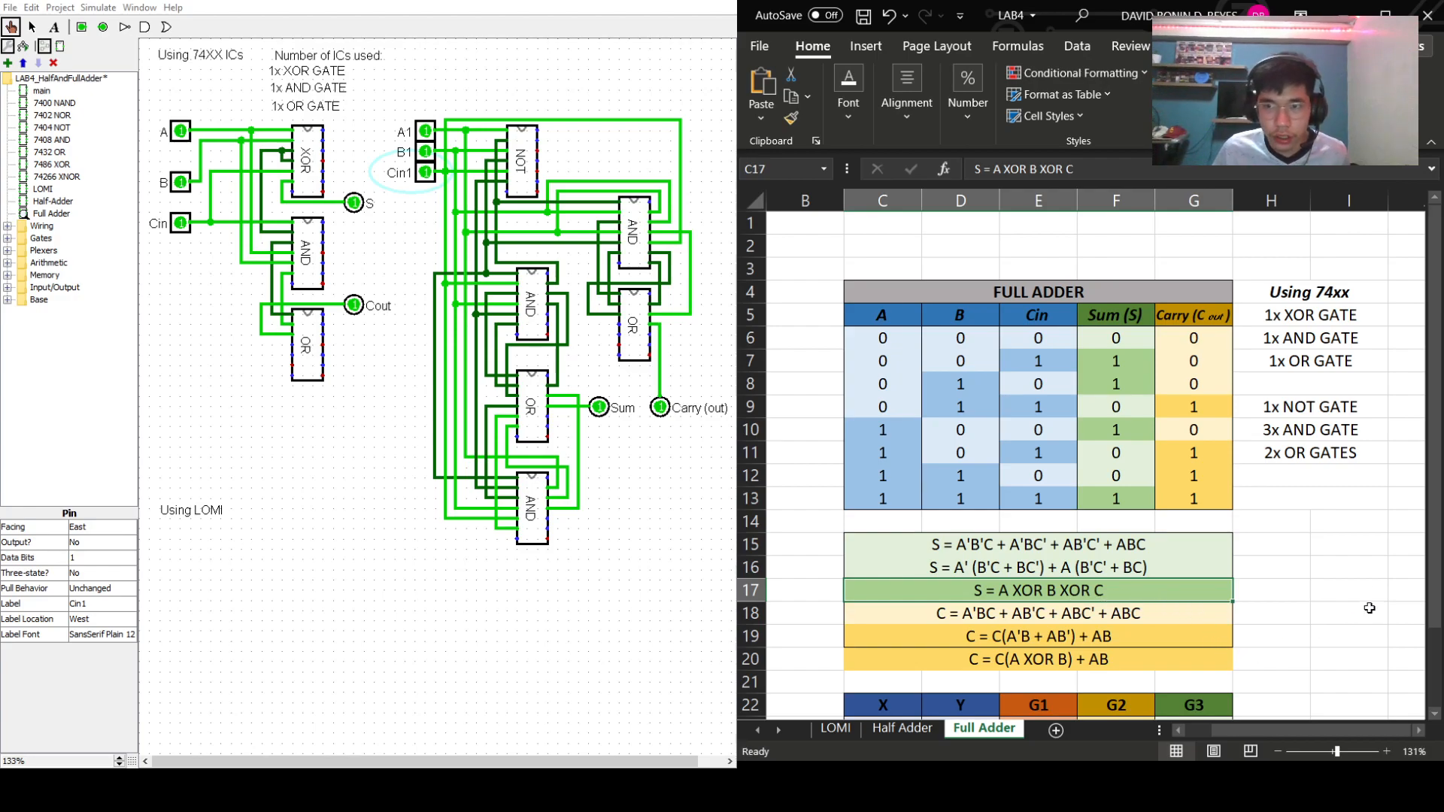
left_click(1358, 543)
double_click(1277, 501)
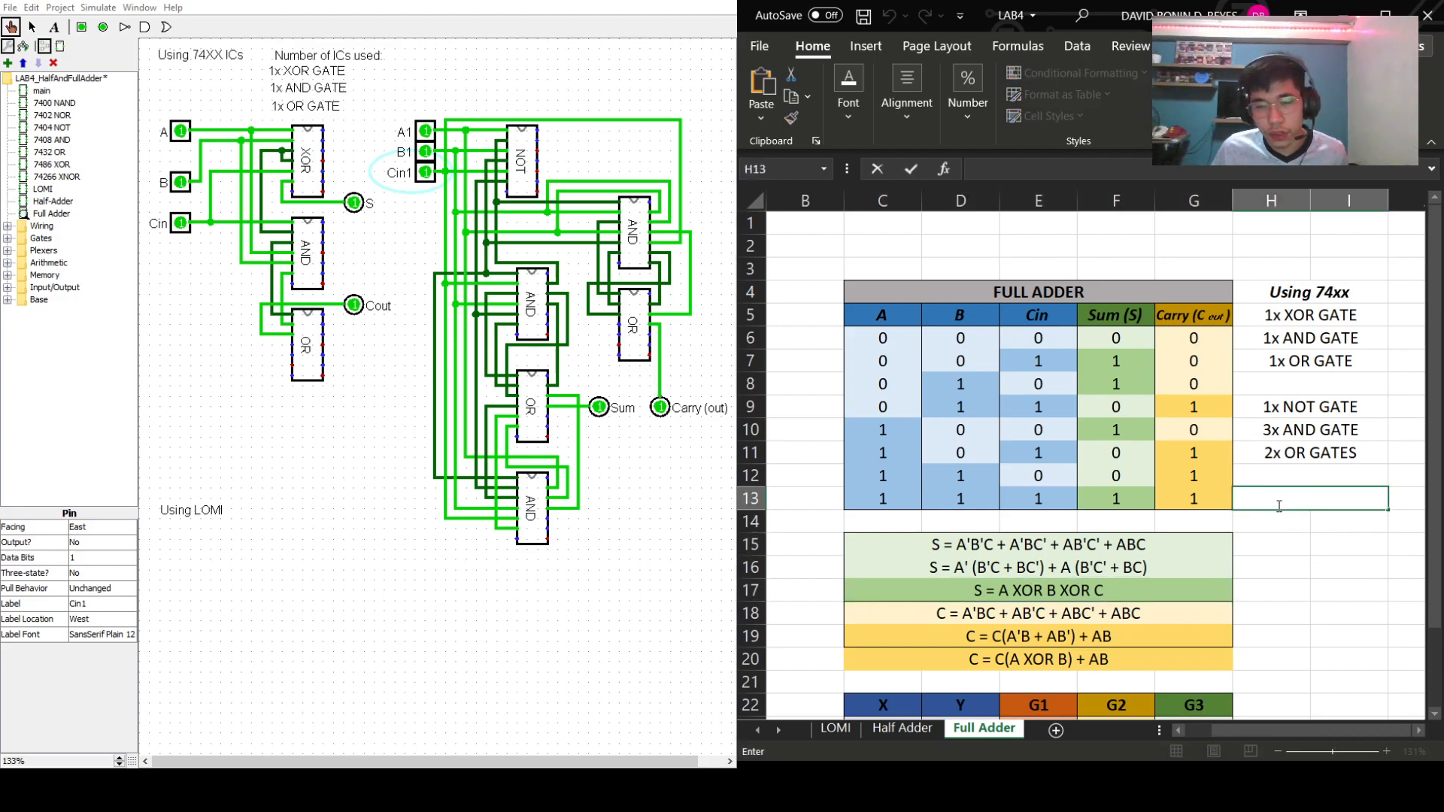
type("Using ")
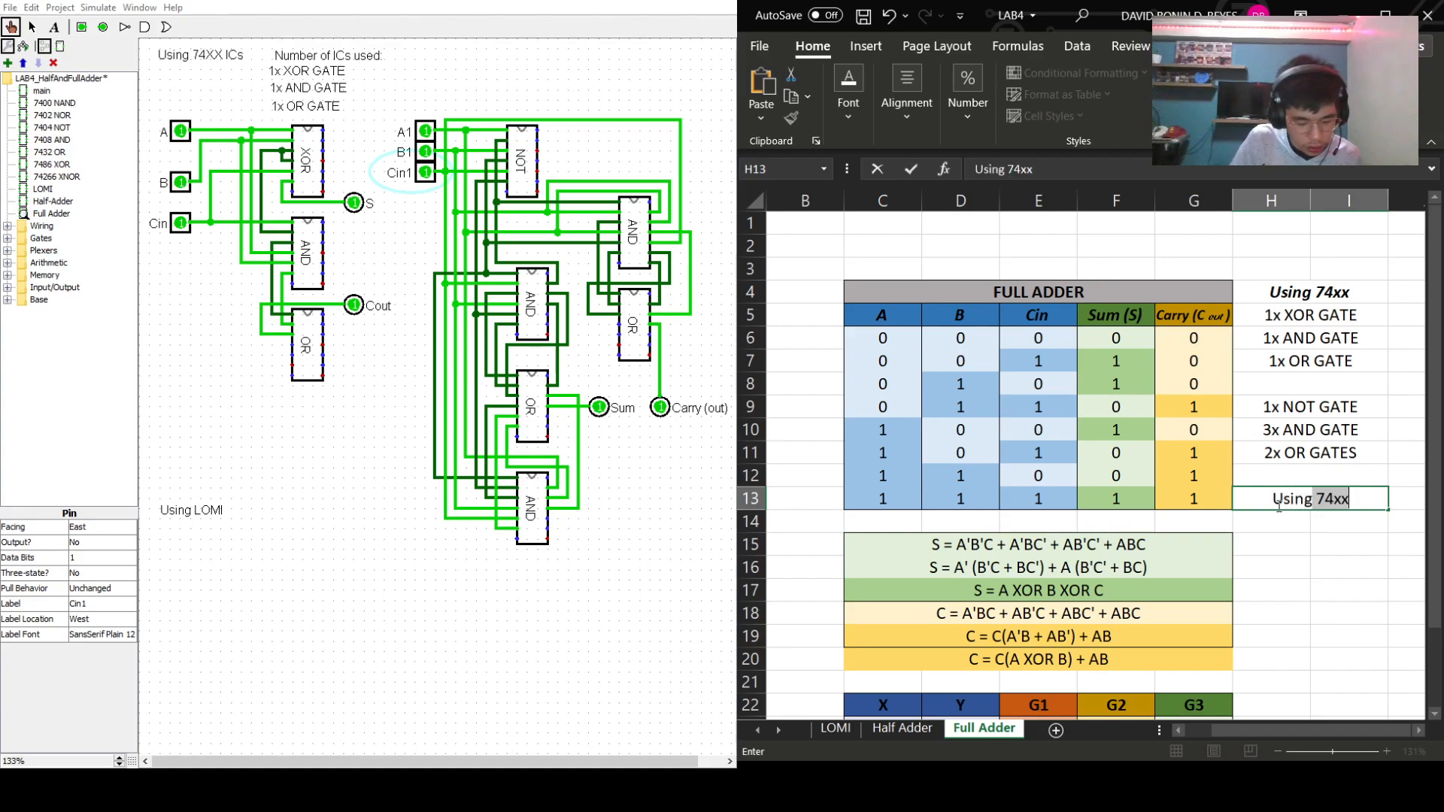
type("LOMI")
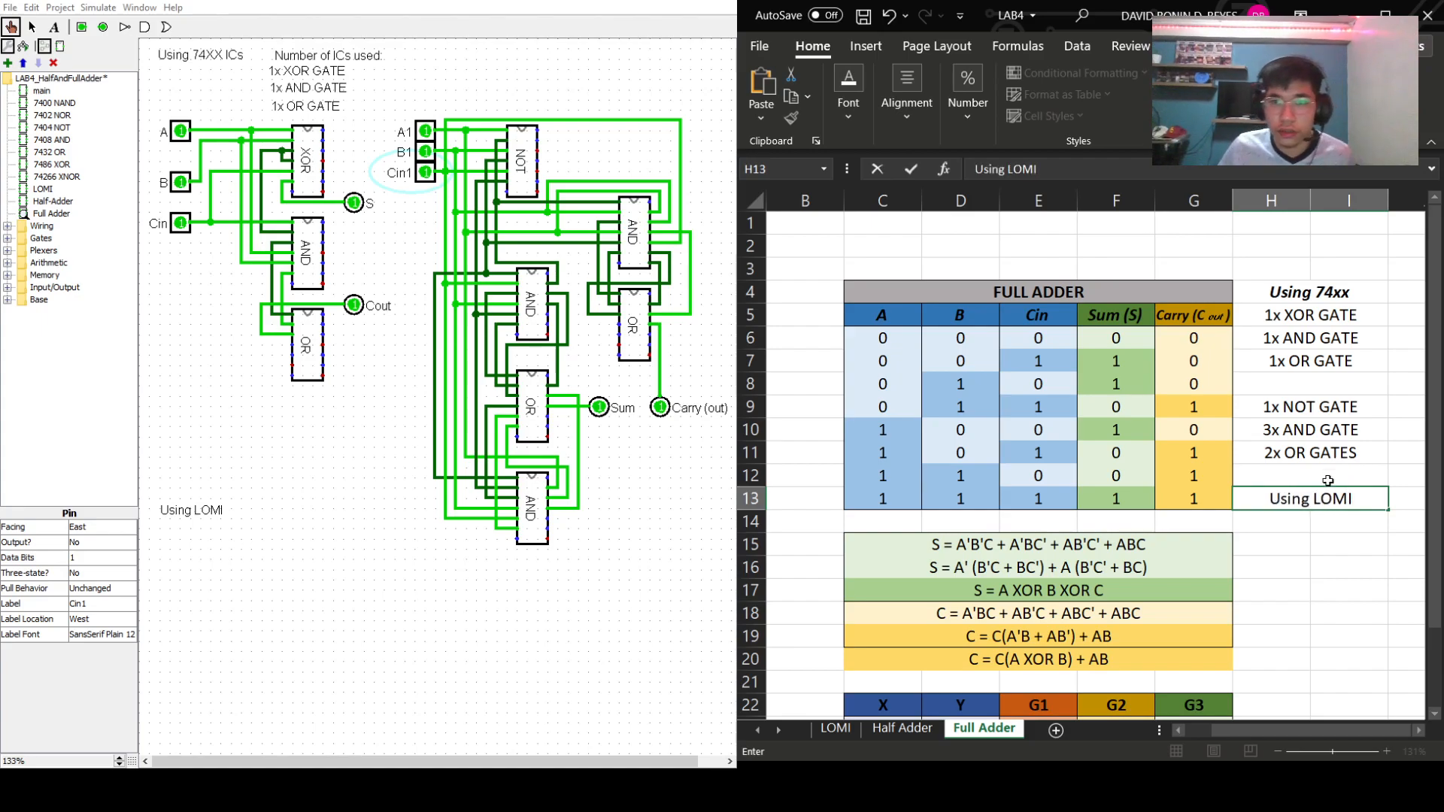
- Format the Using LOMI heading in cell H13 as bold italic
left_click_drag(1352, 500, 1272, 500)
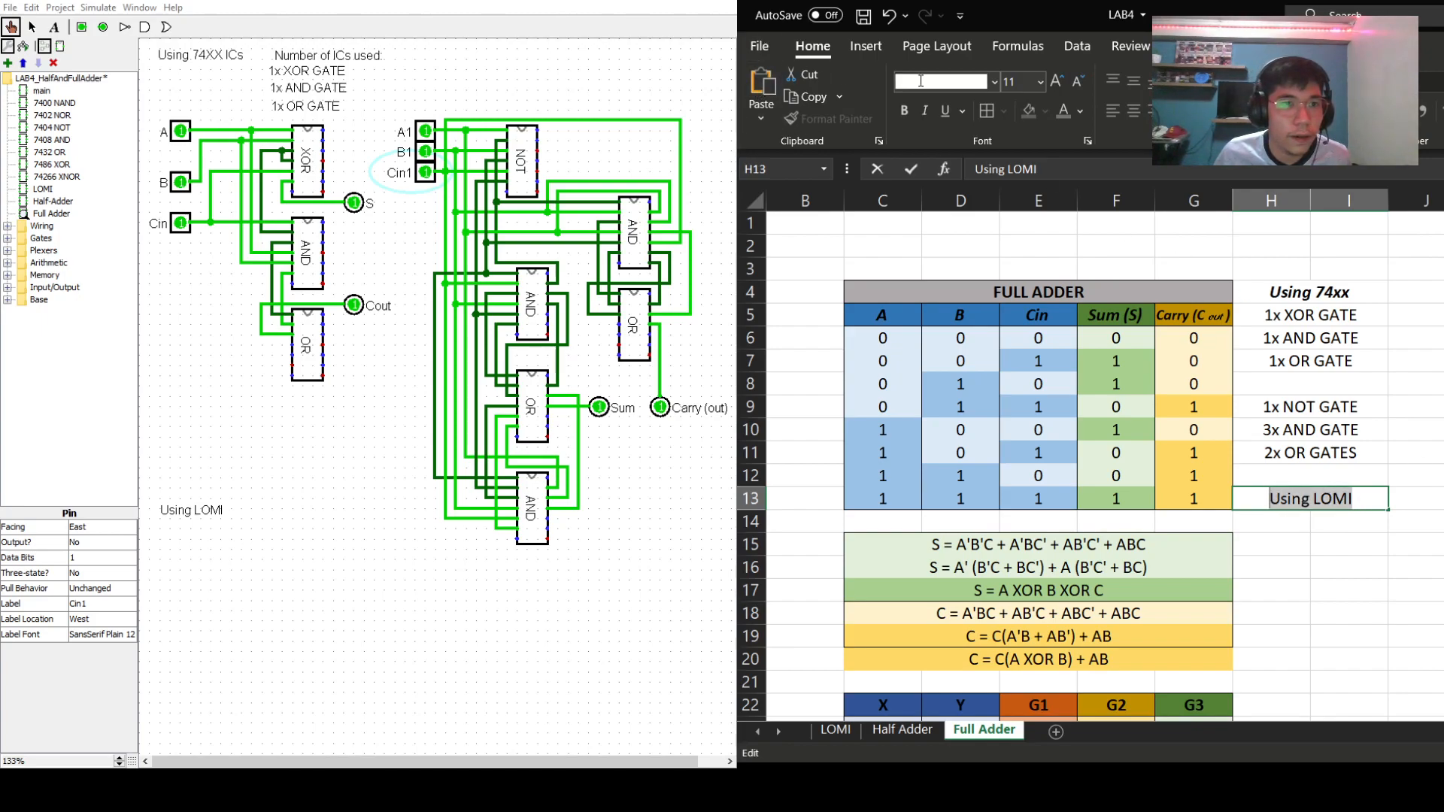
left_click(905, 110)
left_click(924, 111)
key("Return")
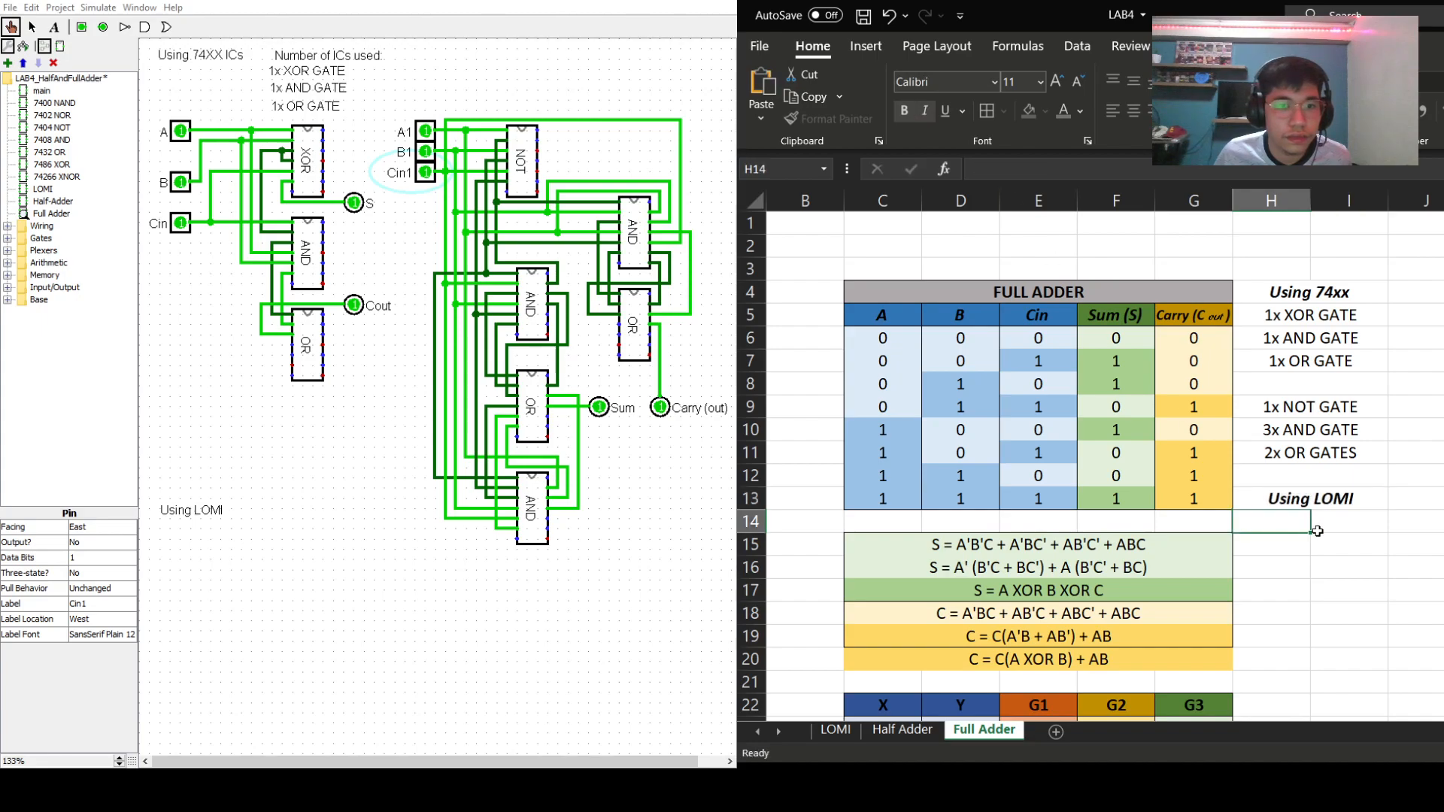
left_click(1279, 111)
left_click(1443, 430)
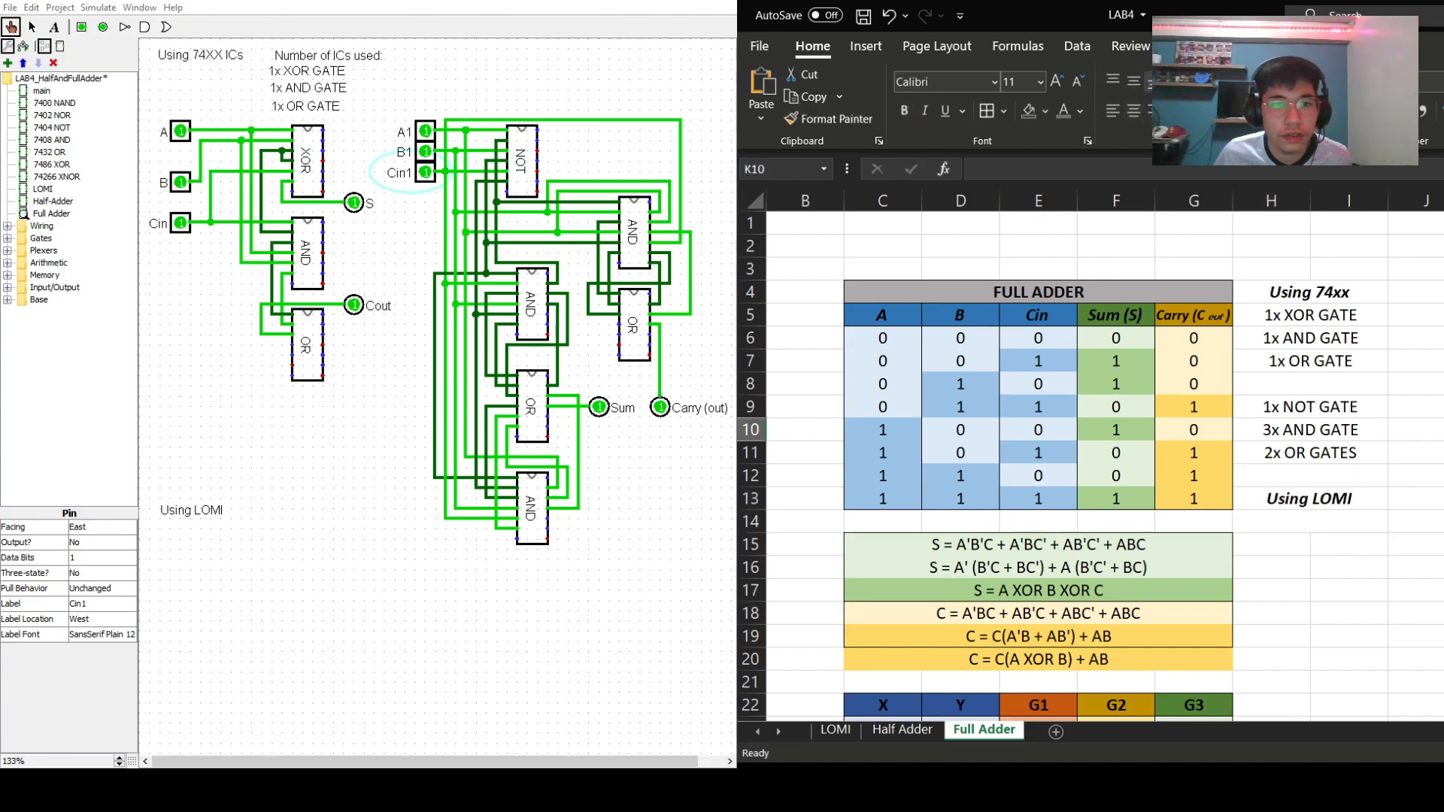
- Enter Usingf 74xx (eq1) in cell H8 and append (eq2) to the Using 74xx heading in cell H4
left_click(1310, 398)
double_click(1305, 384)
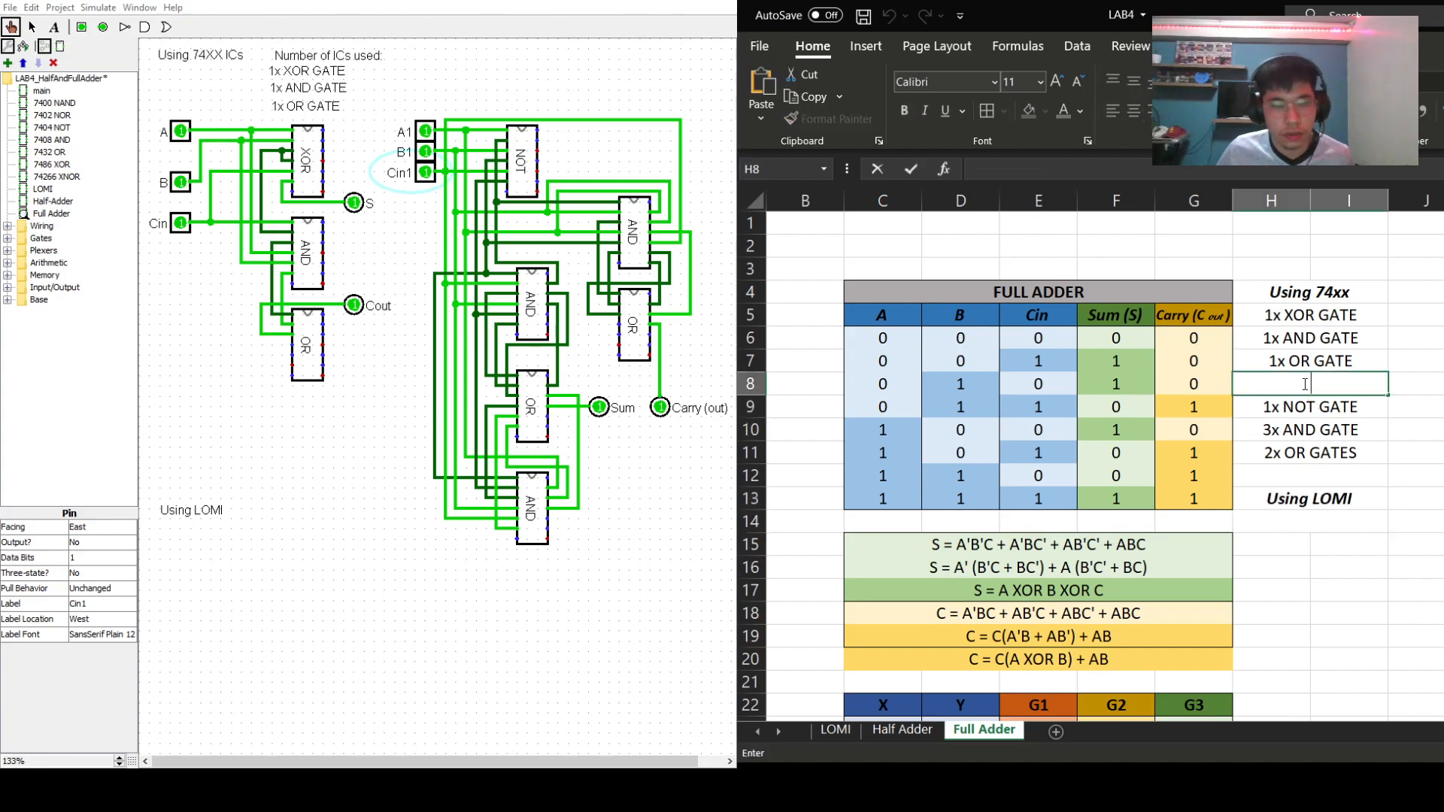
type("Usingf 7")
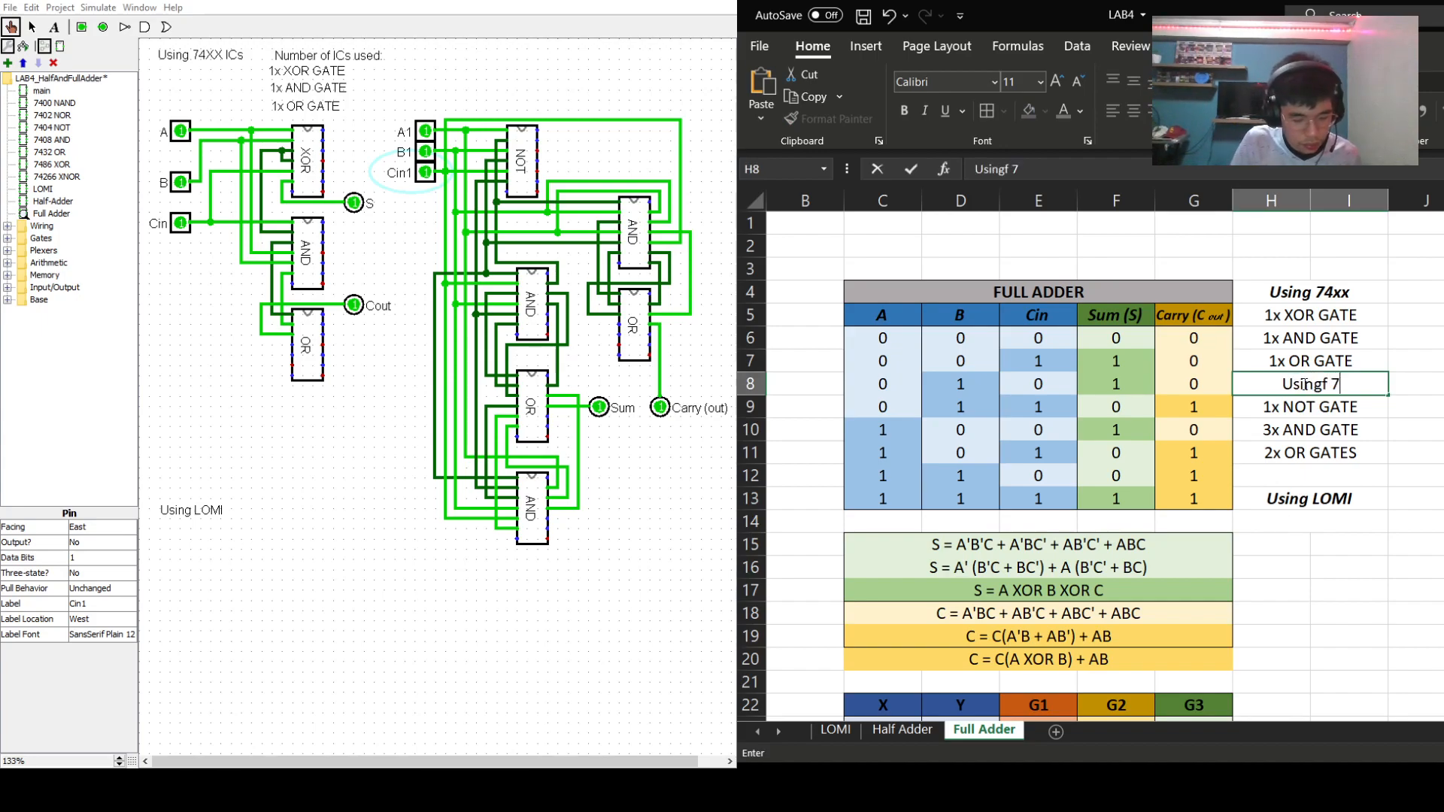
type("4 xx")
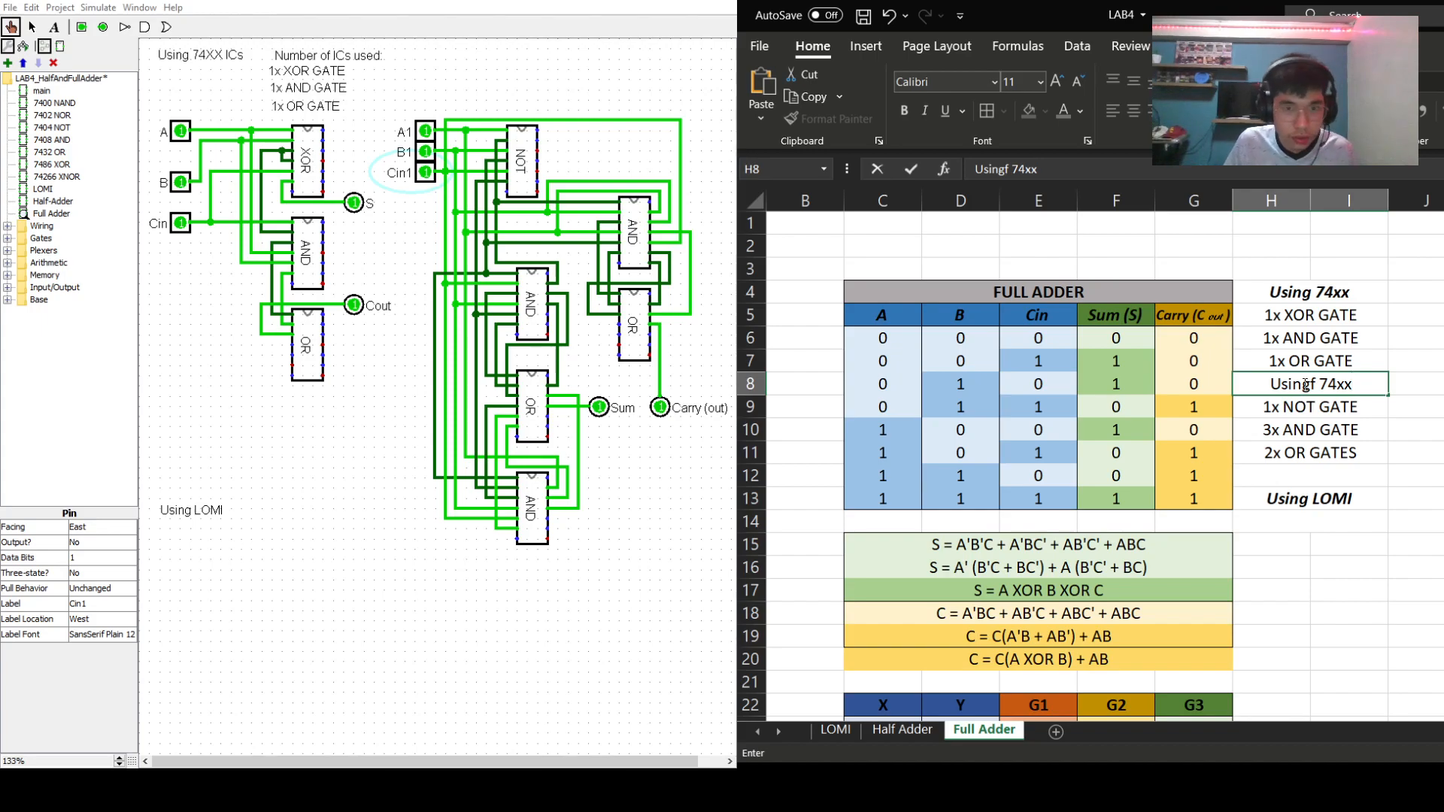
type(" (")
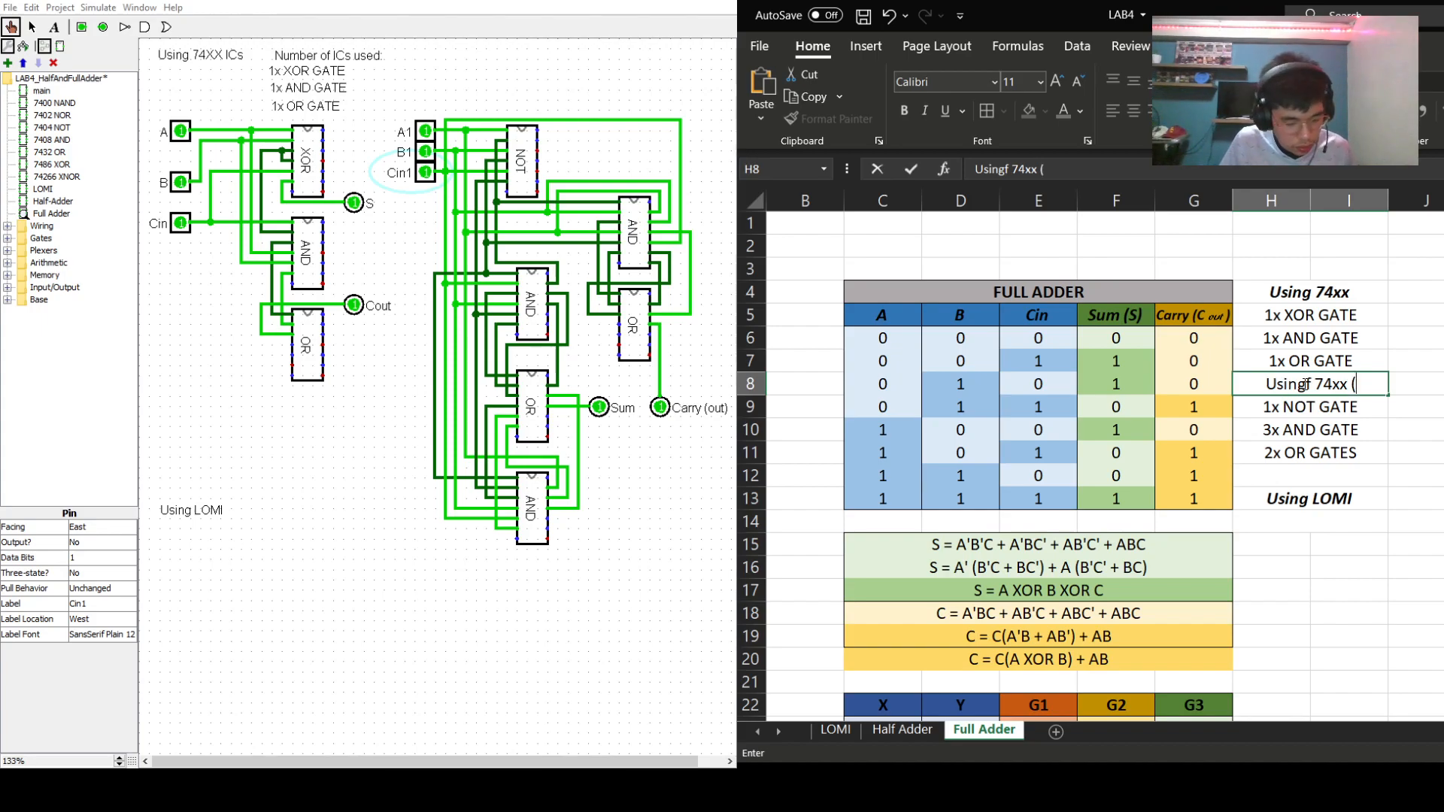
type("eq1)")
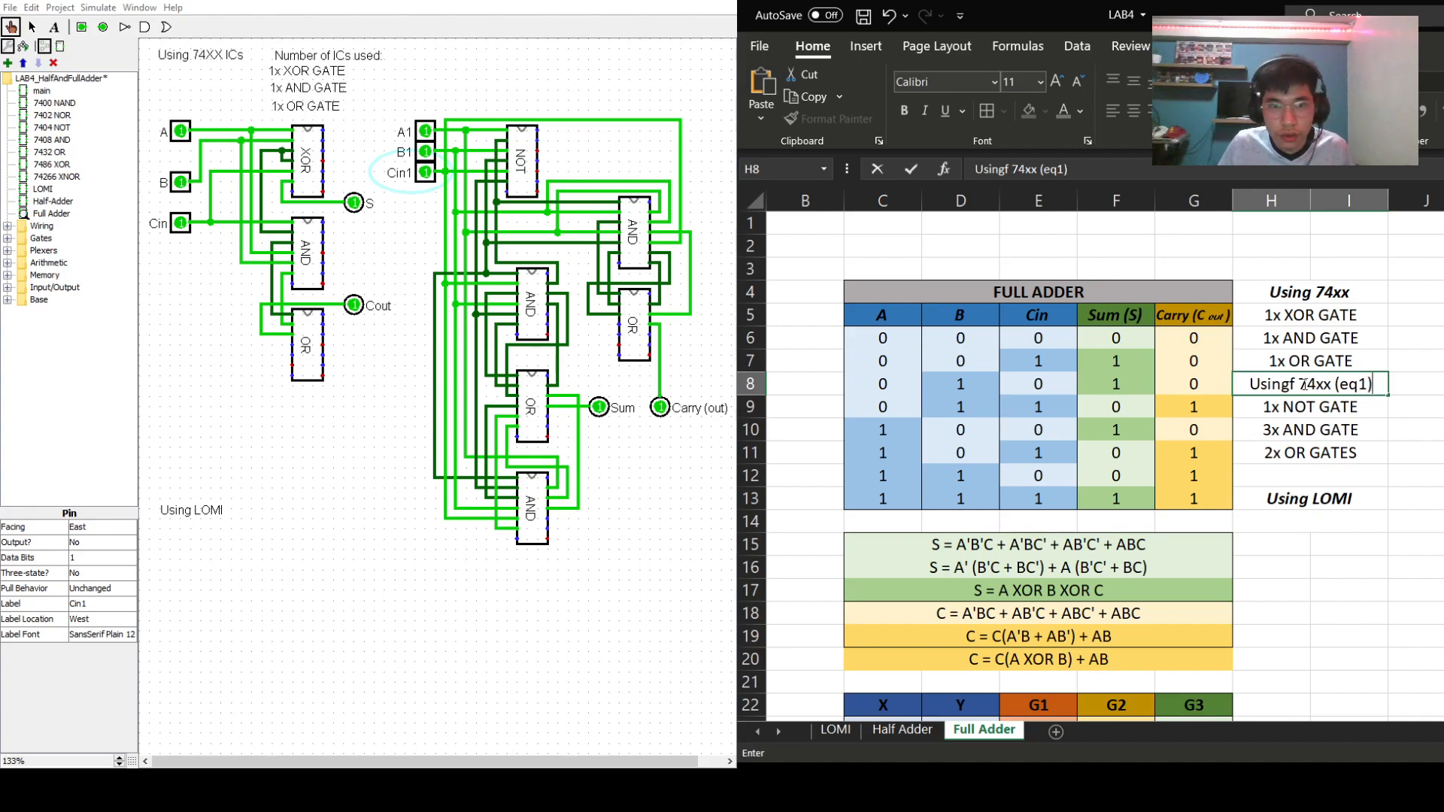
double_click(1364, 299)
type("(eq2)")
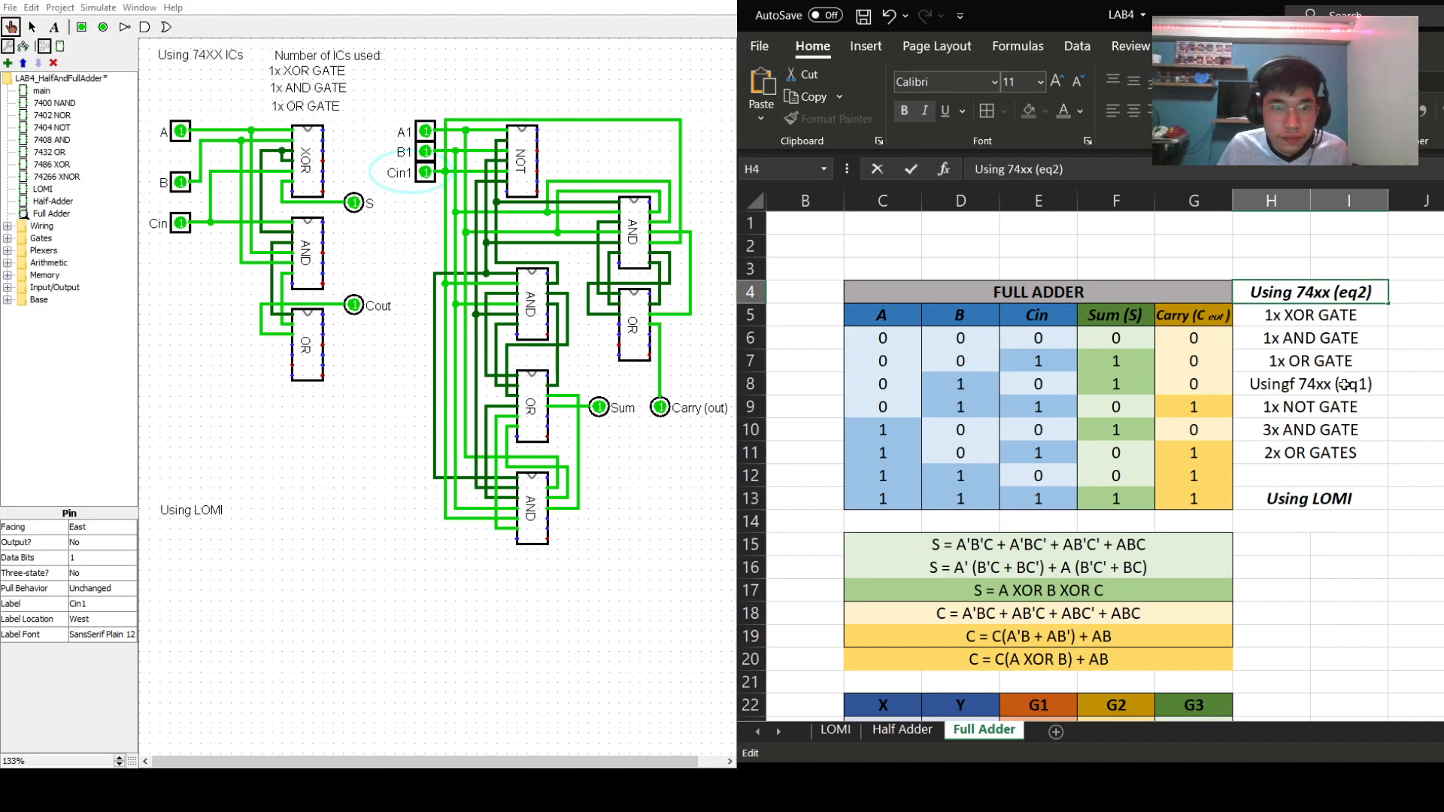
- Format the heading in cell H8 as bold italic and remove the stray f after Using
double_click(1379, 388)
left_click_drag(1380, 388, 1247, 386)
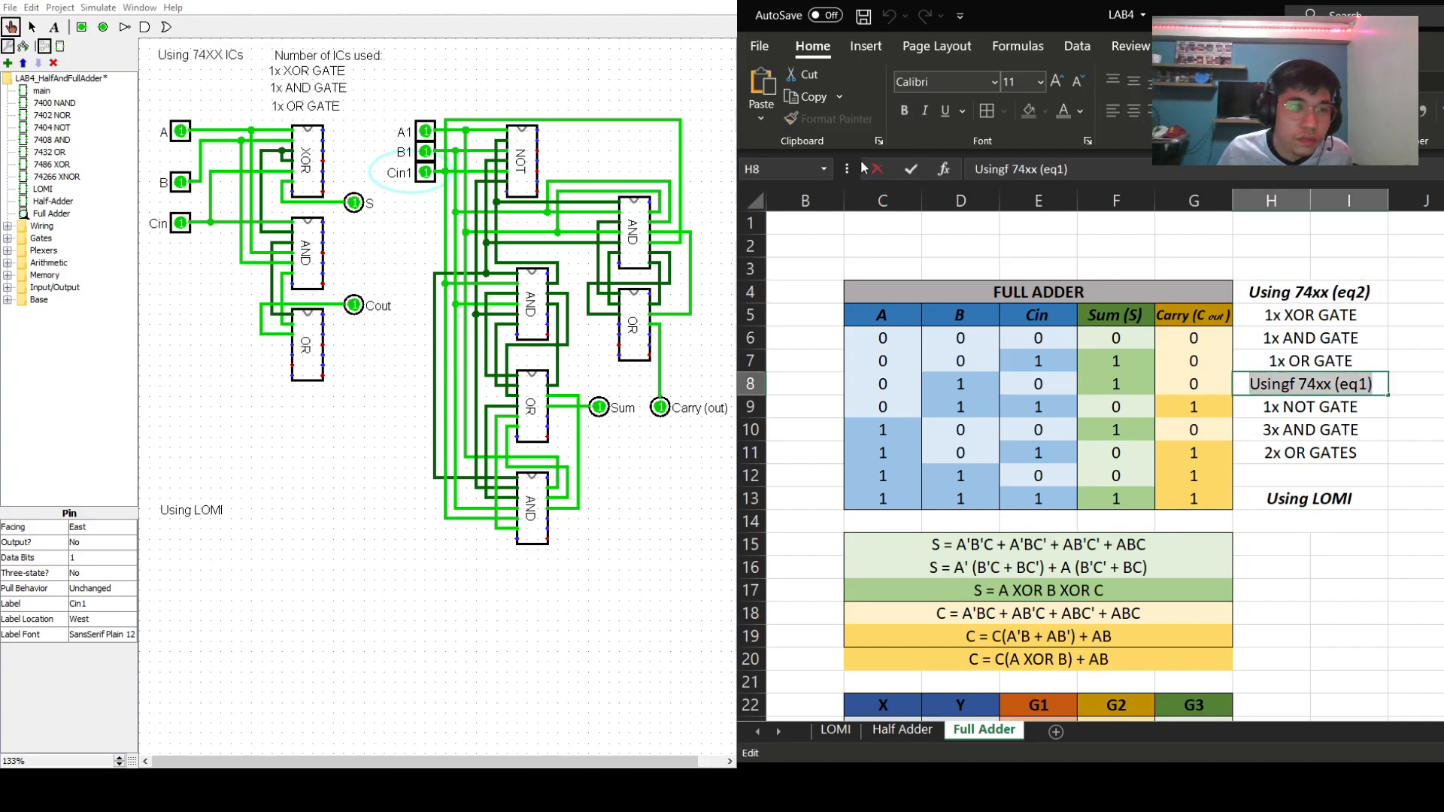
left_click(907, 110)
left_click(925, 111)
left_click(1343, 565)
left_click(1293, 376)
double_click(1293, 384)
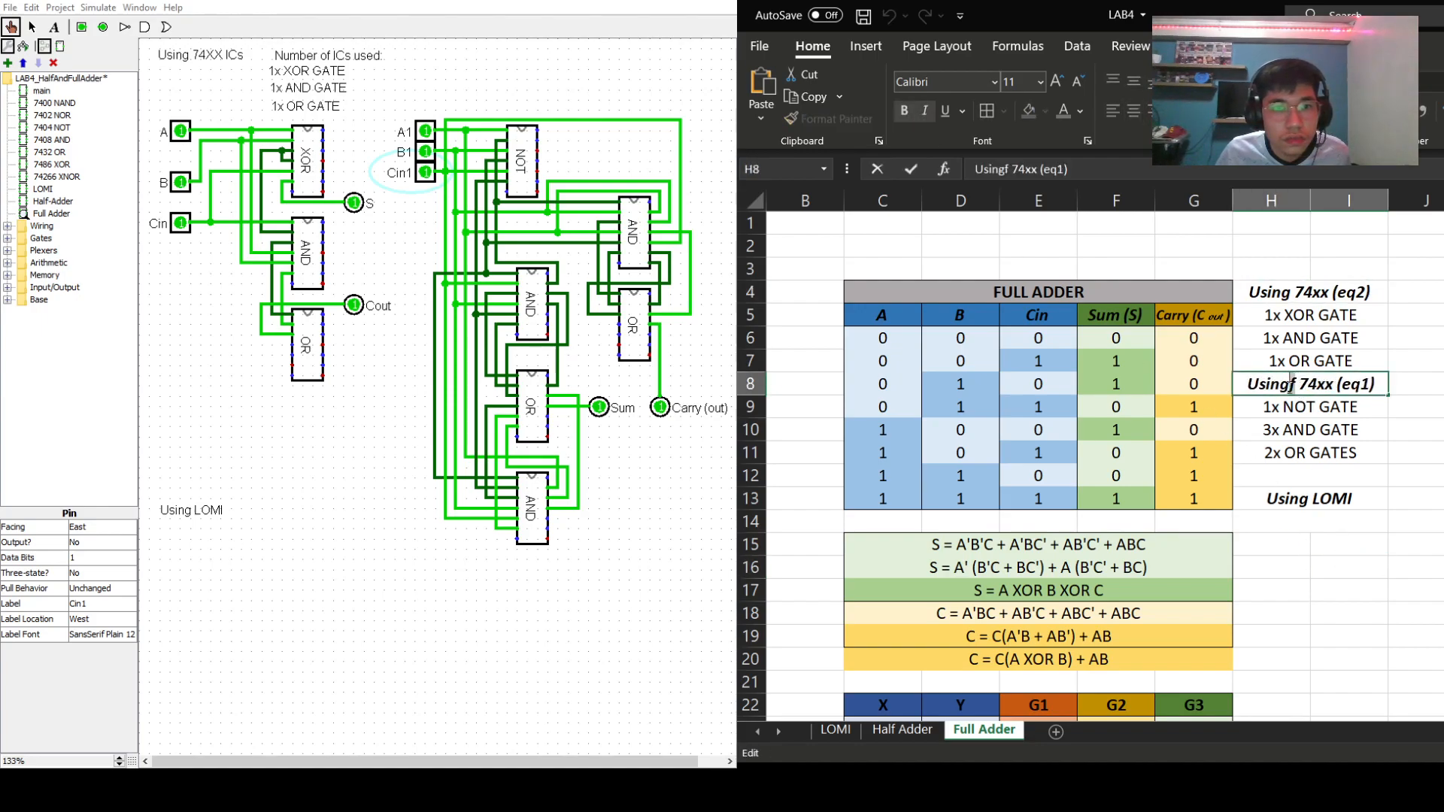
key("BackSpace")
- Append eq1 to the S equation in cell C16 and eq2 to the S equation in cell C17
double_click(1173, 571)
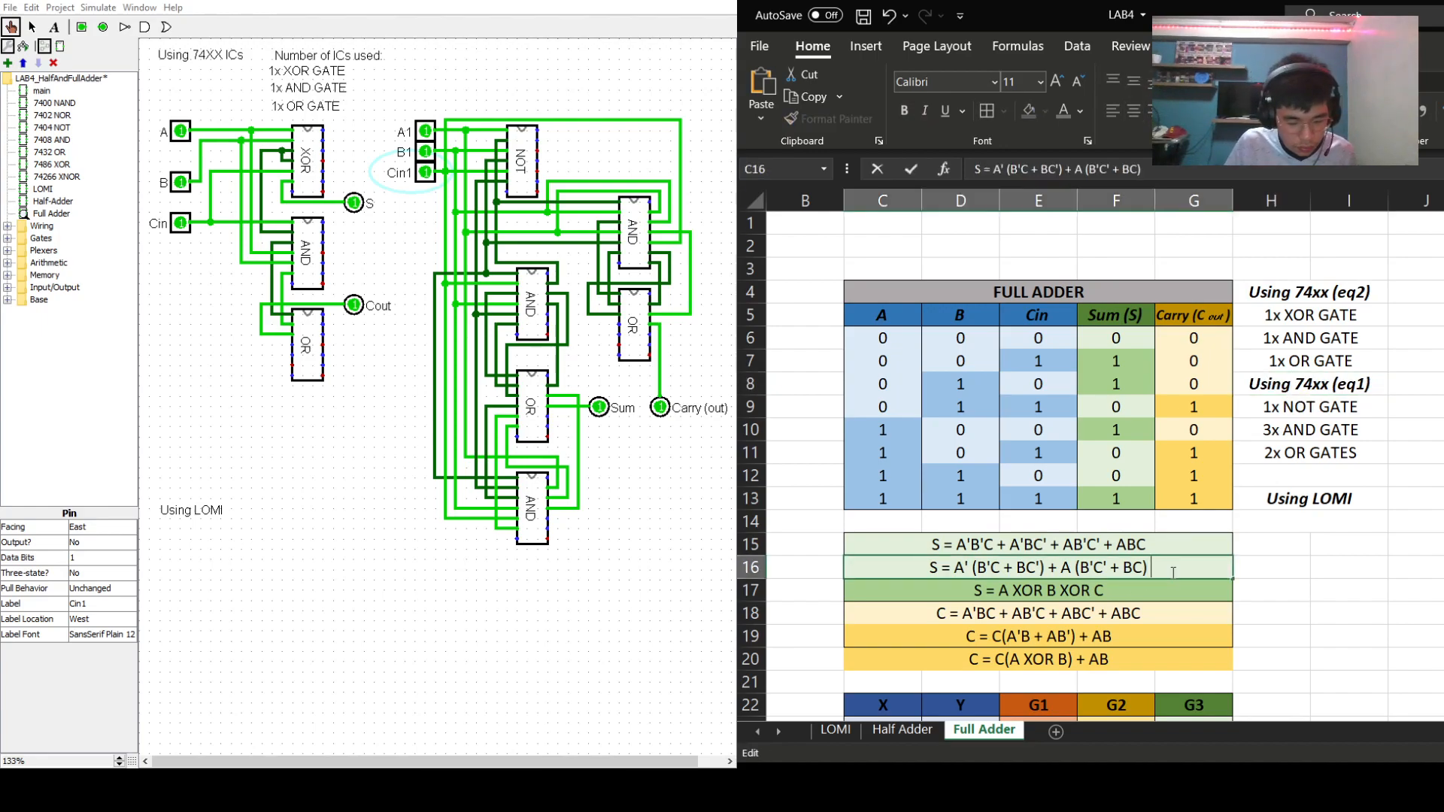
type("eq")
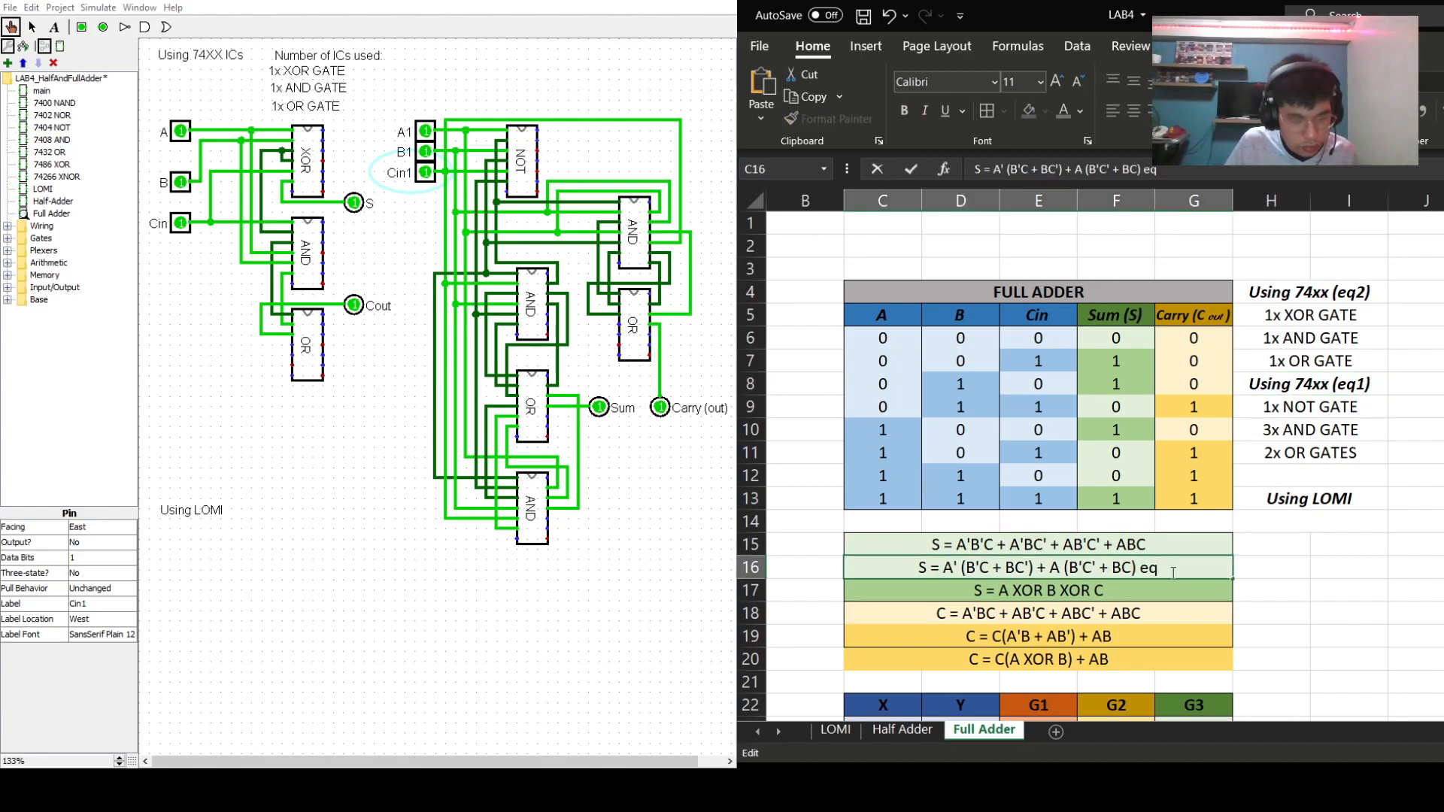
type("1")
key("Return")
double_click(1153, 595)
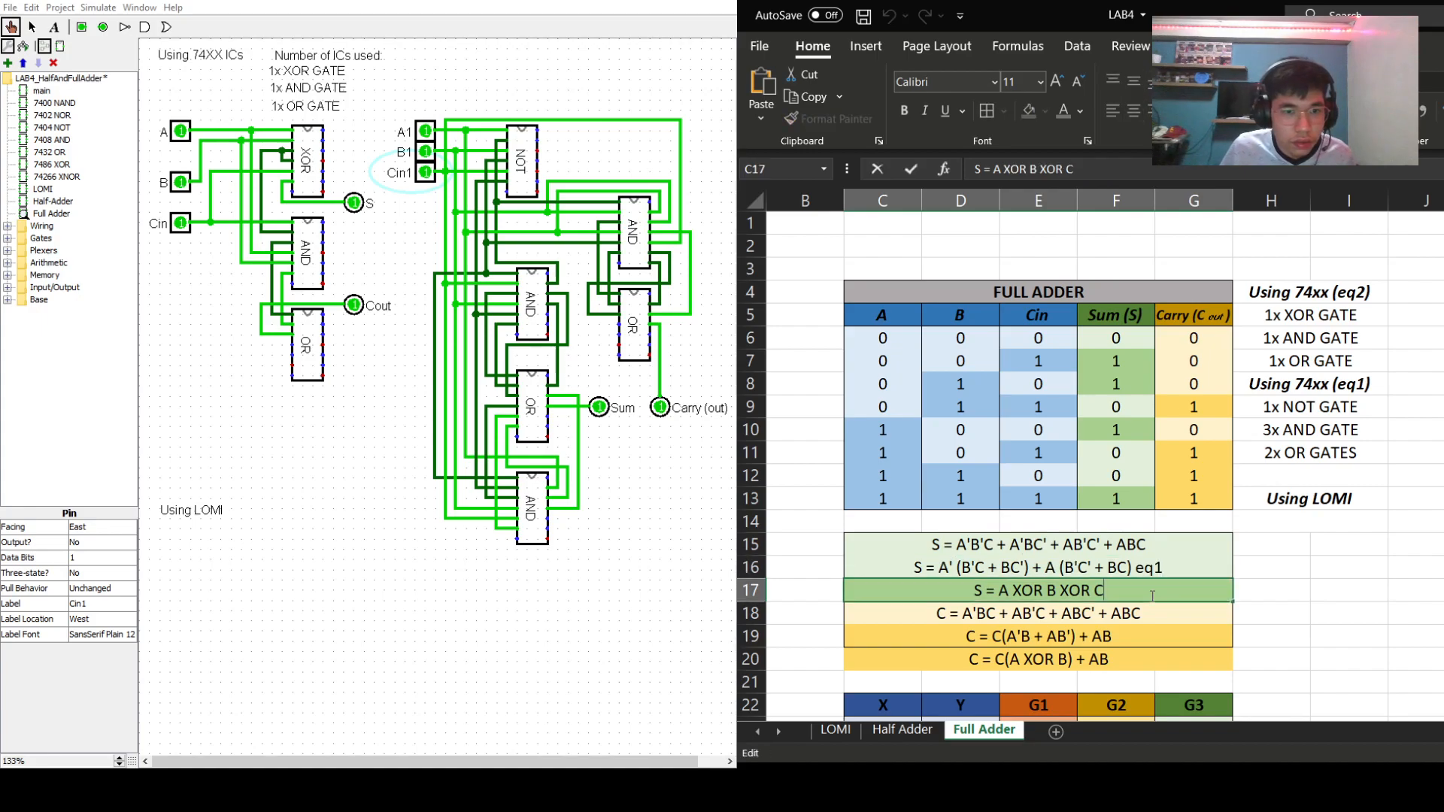
type("eq")
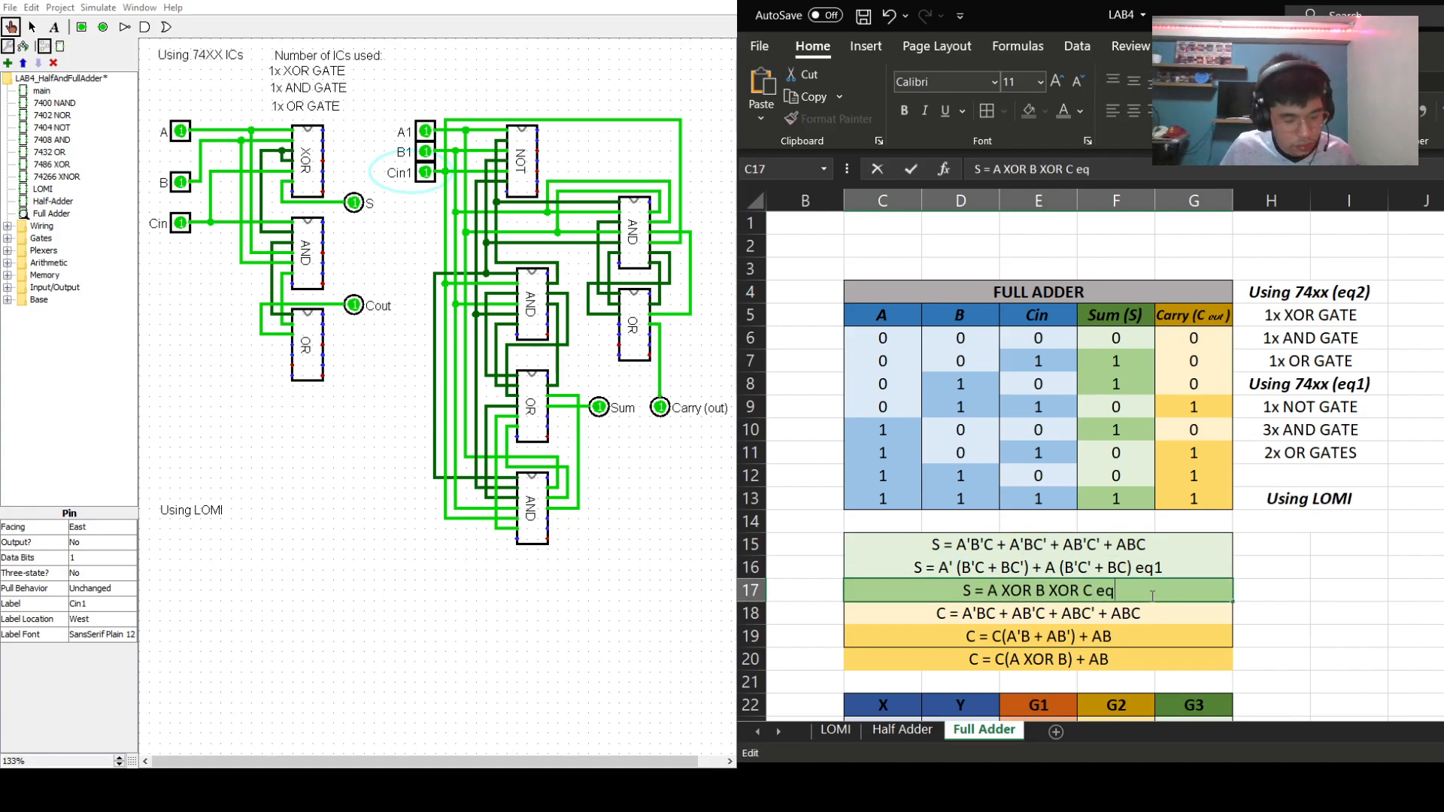
type("2")
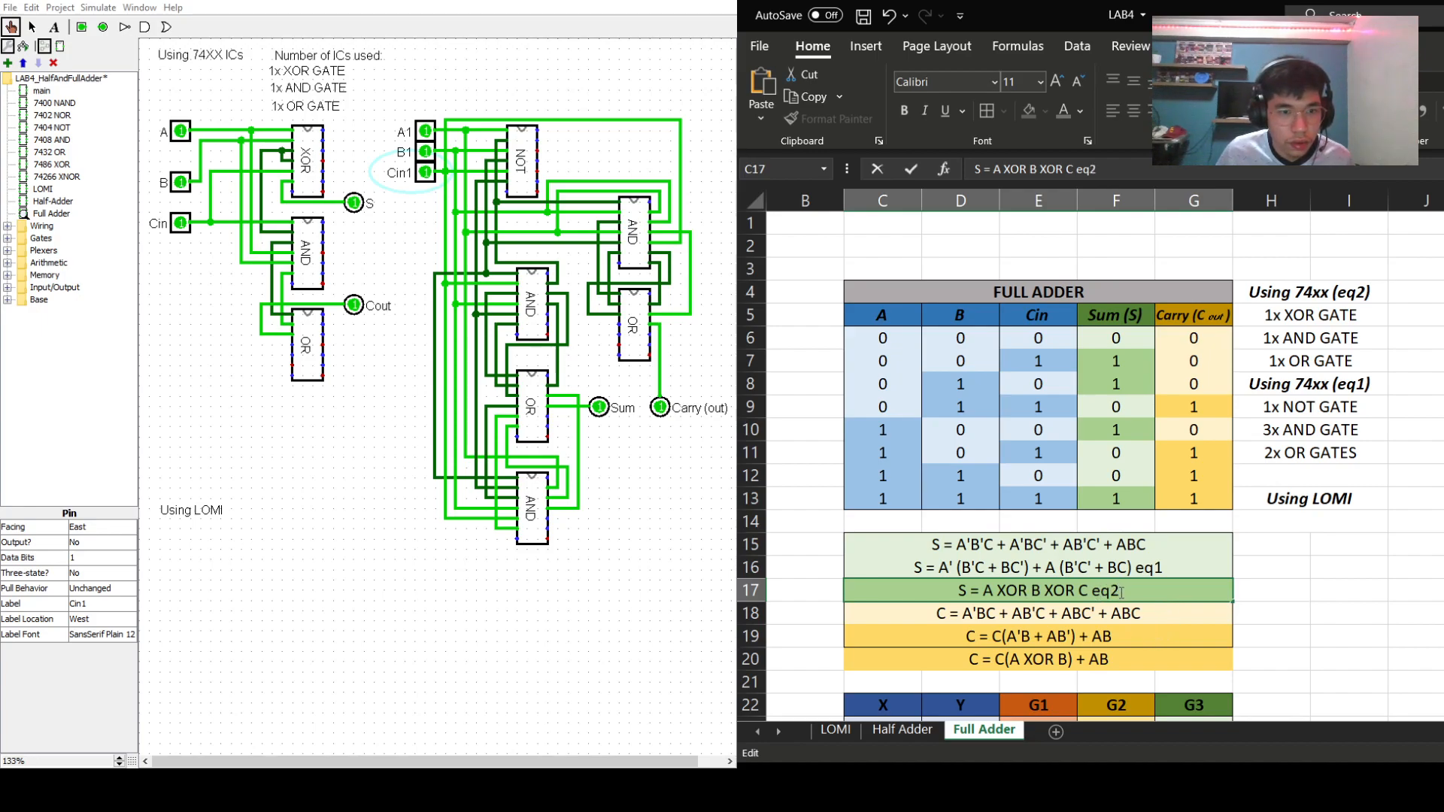
- Format only the eq2 label in cell C17 and the eq1 label in cell C16 as bold italic
left_click(922, 114)
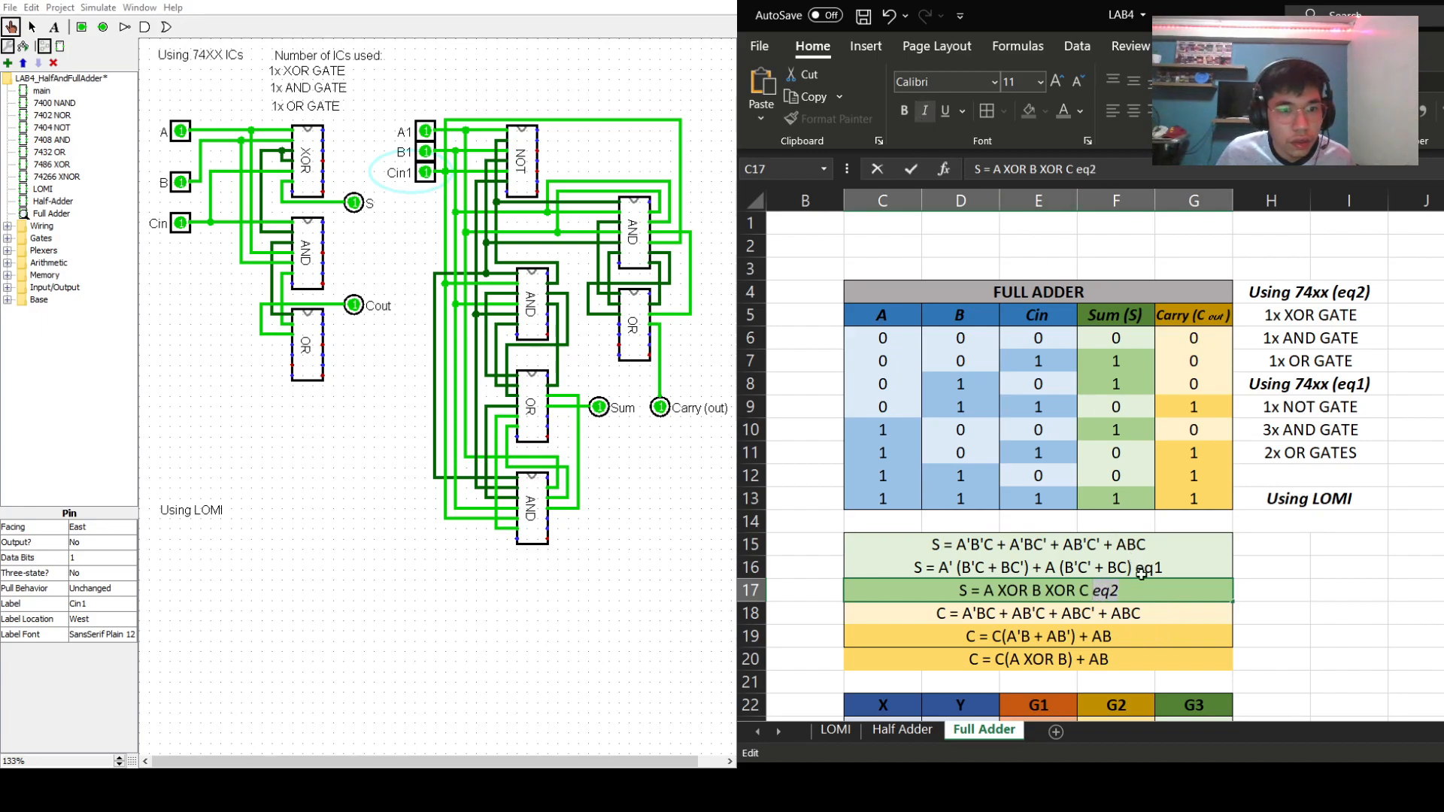
left_click(905, 112)
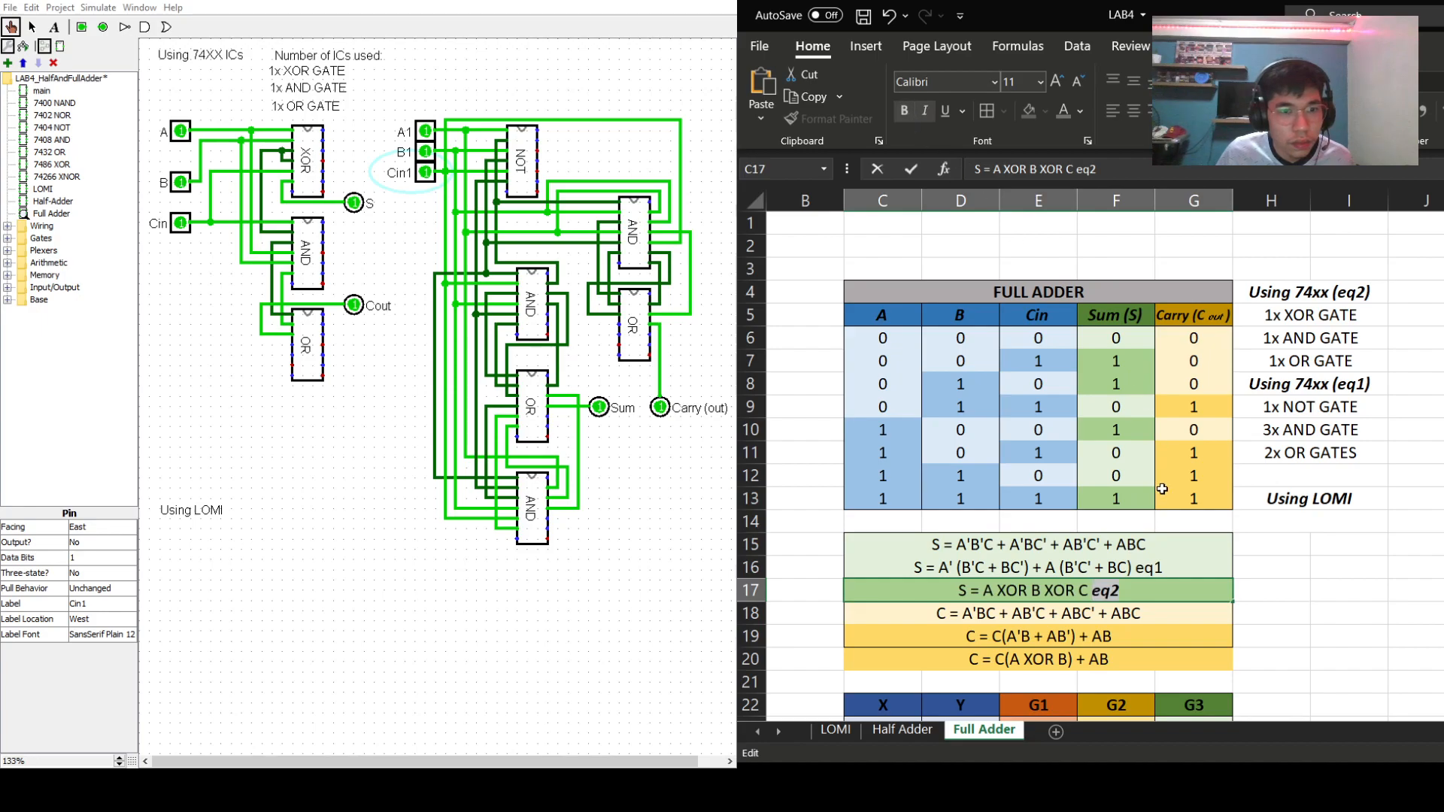
double_click(1164, 568)
left_click_drag(1163, 568, 1136, 568)
left_click(904, 111)
left_click(920, 111)
- Append a bold italic eq1 label to the equation C = C(A'B + AB') + AB in row 19
left_click(1152, 641)
double_click(1159, 641)
type("eq1")
left_click_drag(1153, 648, 1102, 636)
double_click(1121, 637)
left_click(904, 111)
left_click(925, 111)
- Append a bold italic eq2 label to the equation C = C(A XOR B) + AB in cell C20
double_click(1141, 666)
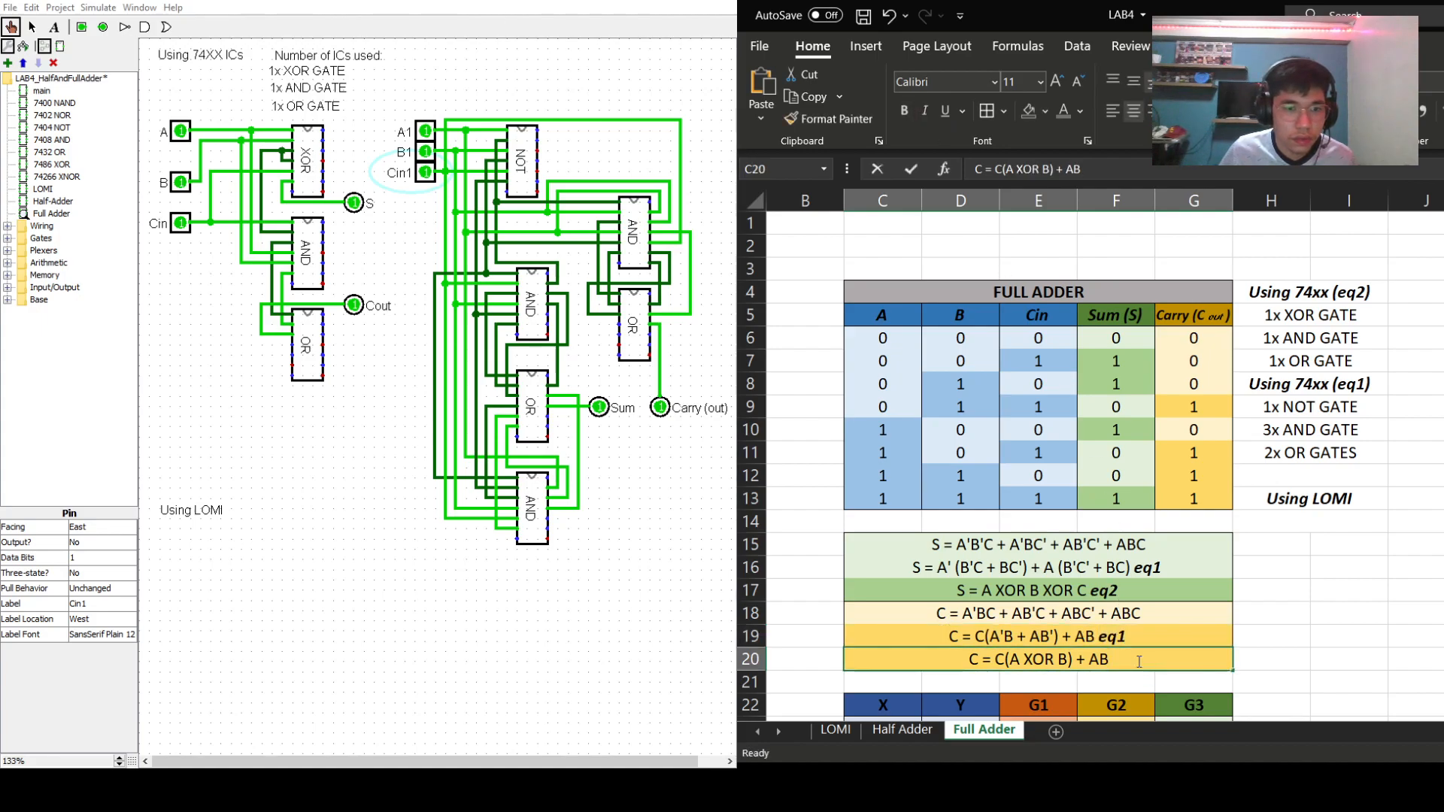
type("eq2")
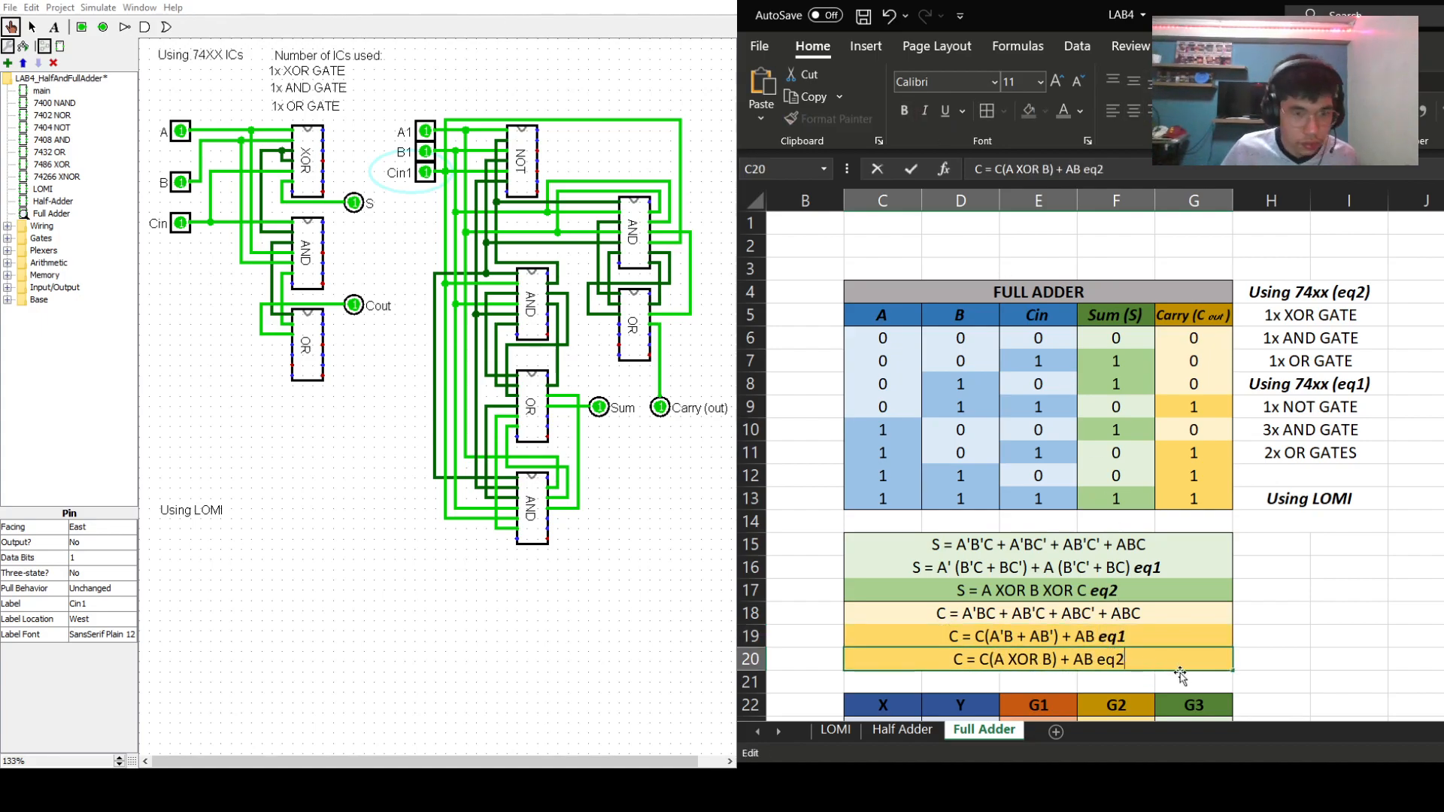
left_click_drag(1147, 656, 1101, 660)
left_click(909, 113)
left_click(924, 111)
left_click(1443, 545)
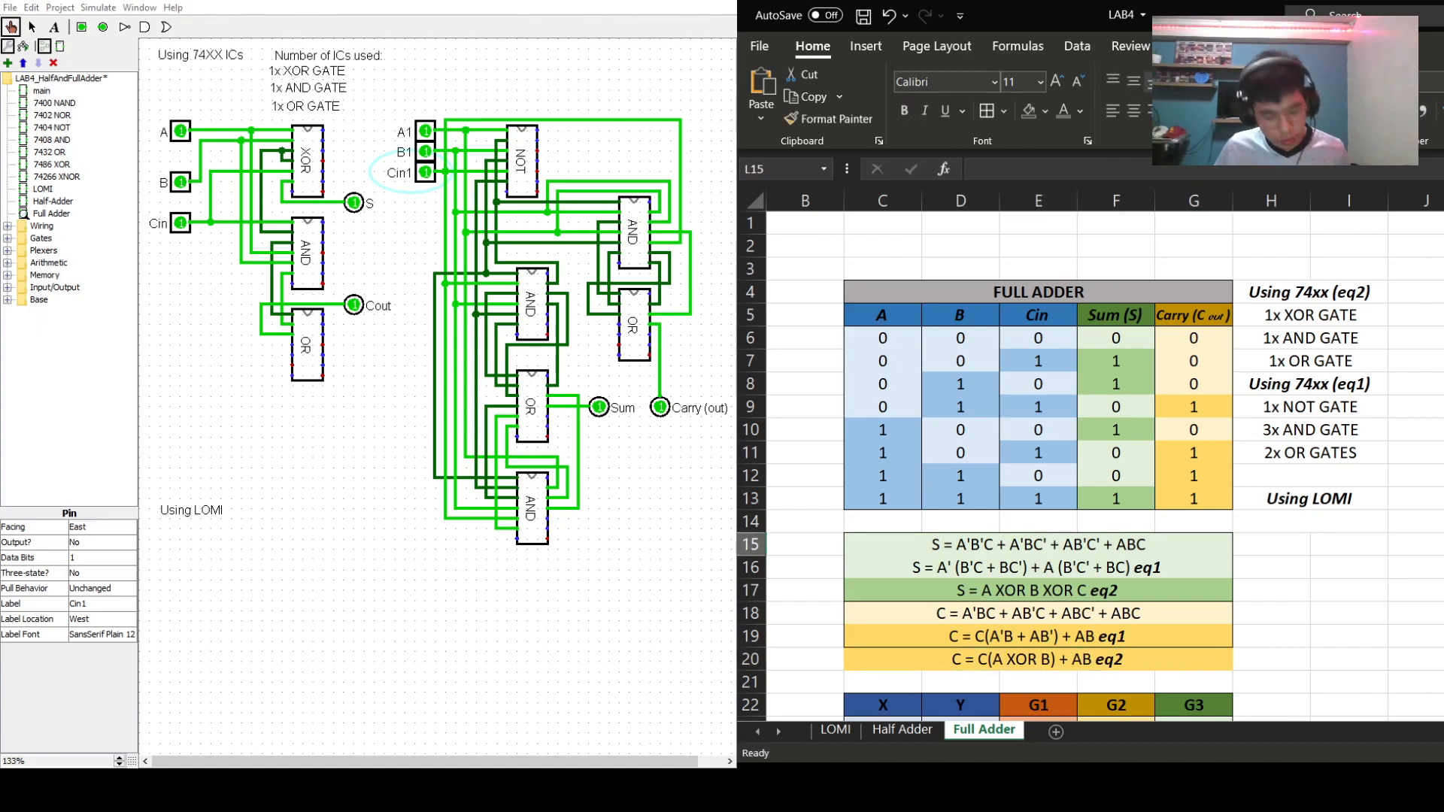
key("super+Right")
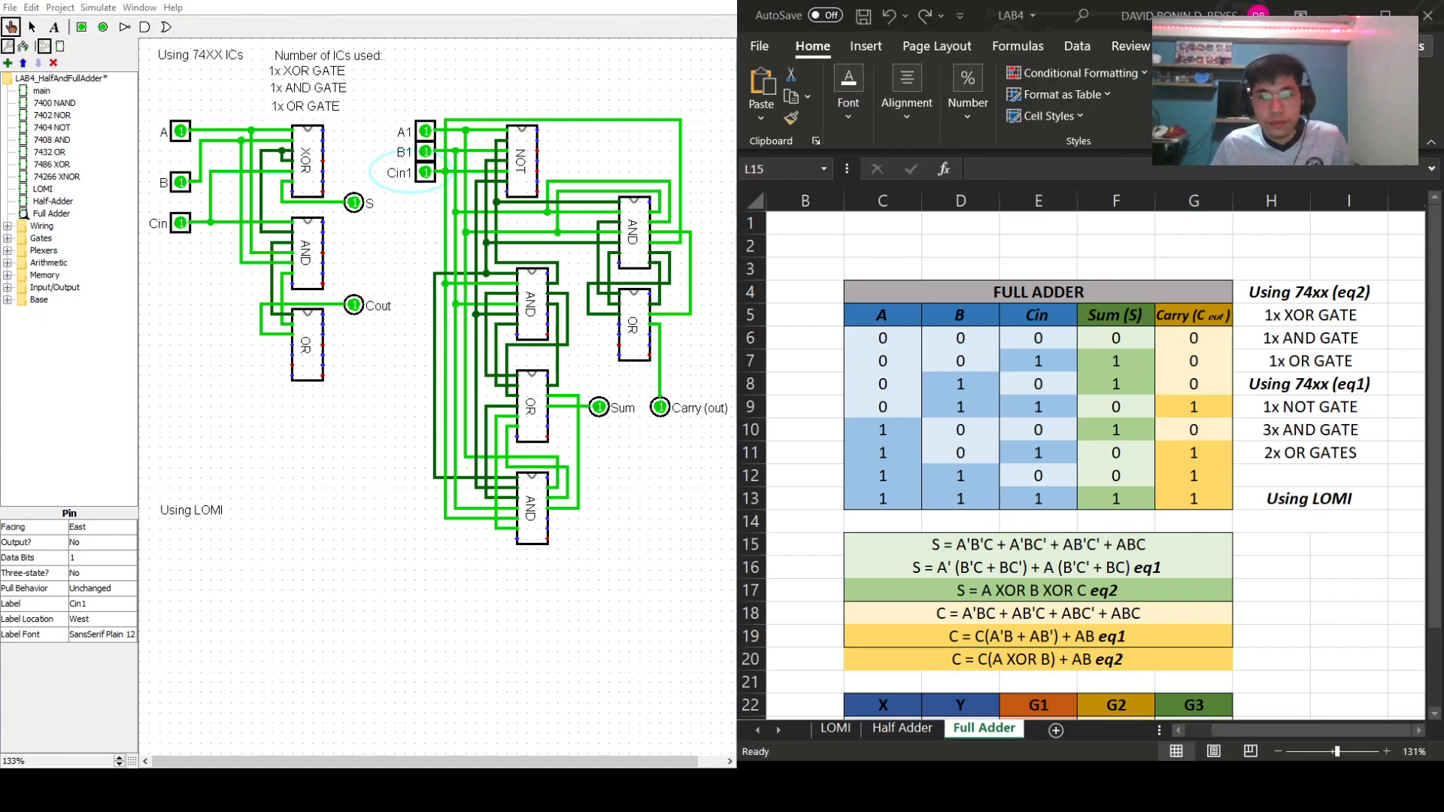
scroll(1084, 466, "down", 1)
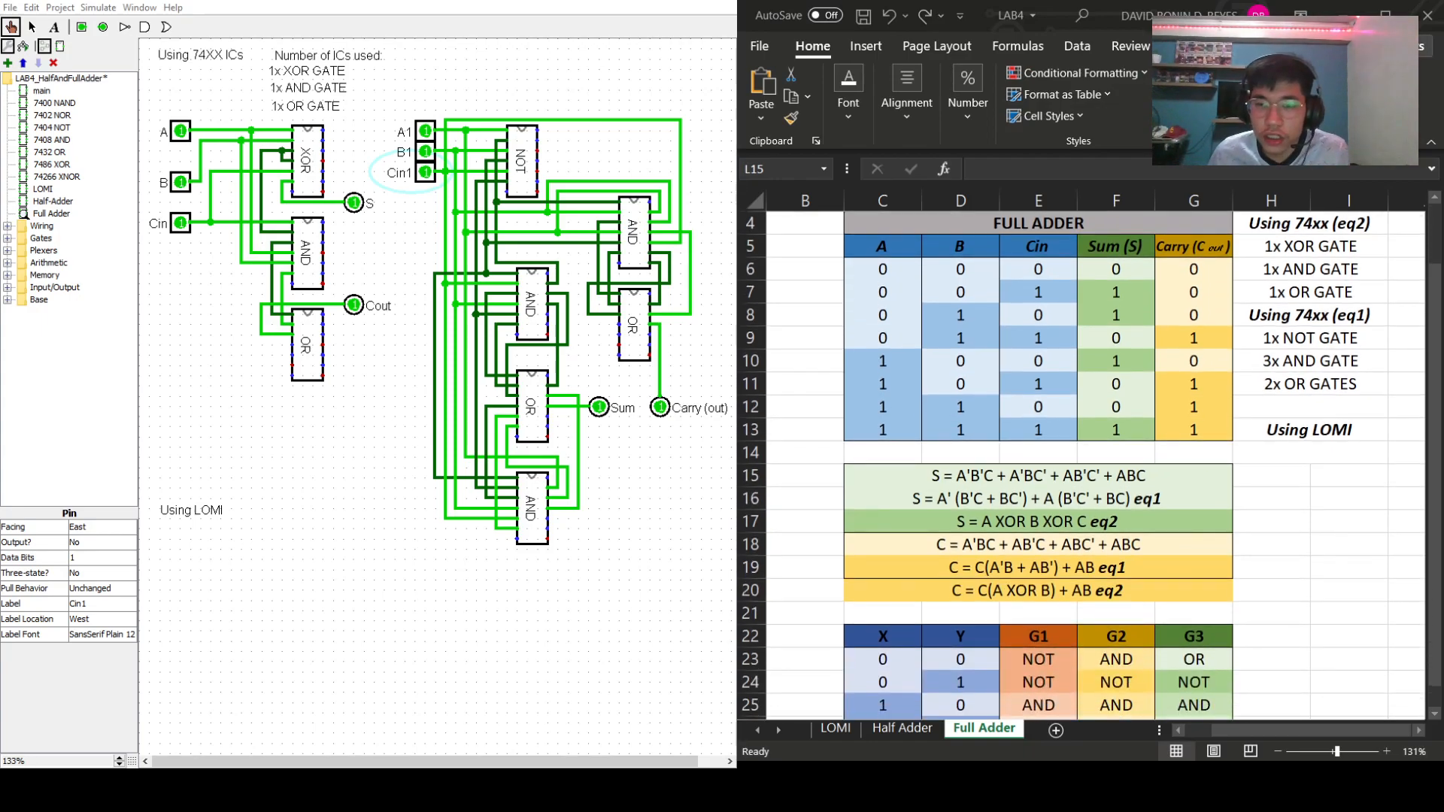
scroll(1084, 467, "up", 1)
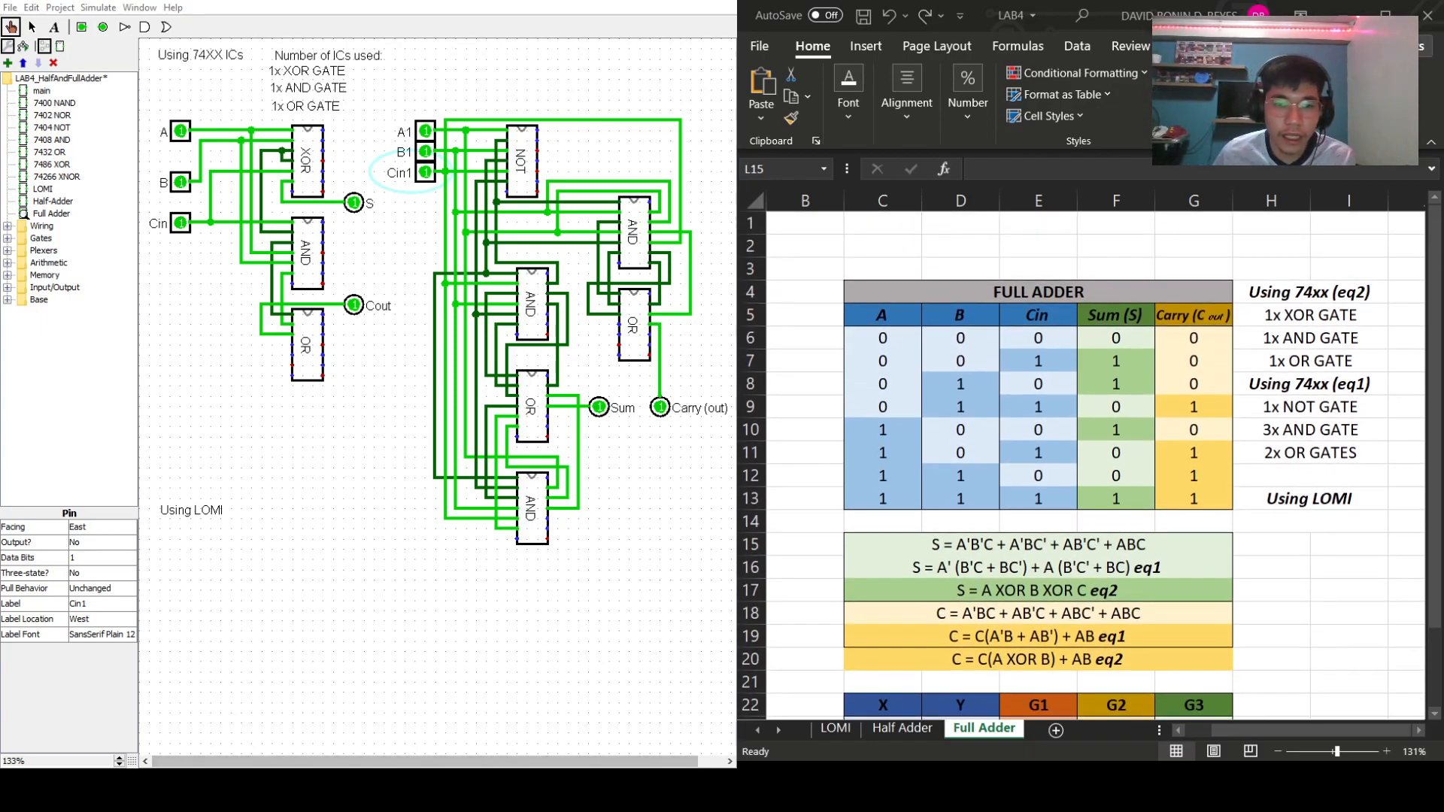
key("alt+Tab")
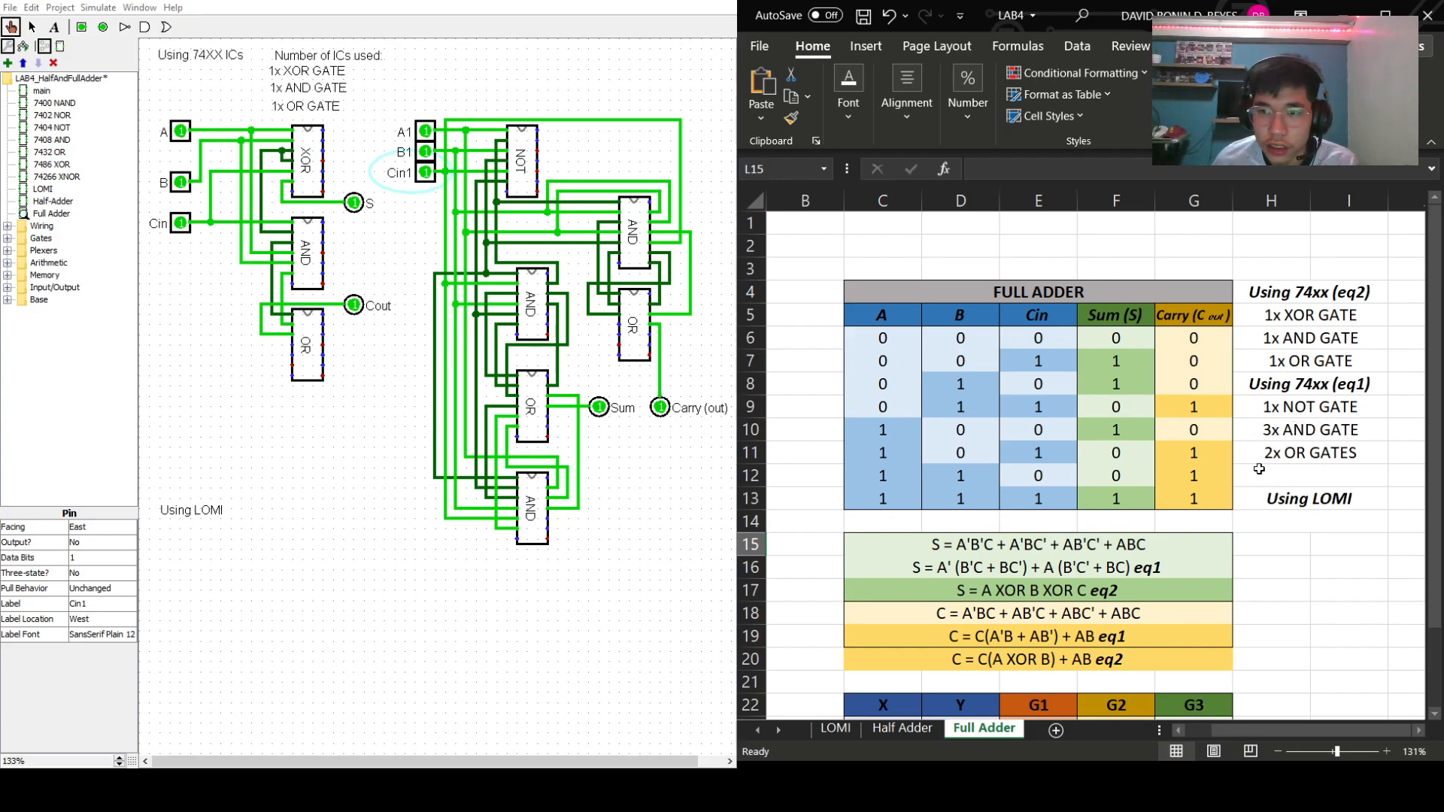
- Change the AND gate entry in cell H10 to 3x AND GATES
double_click(1343, 432)
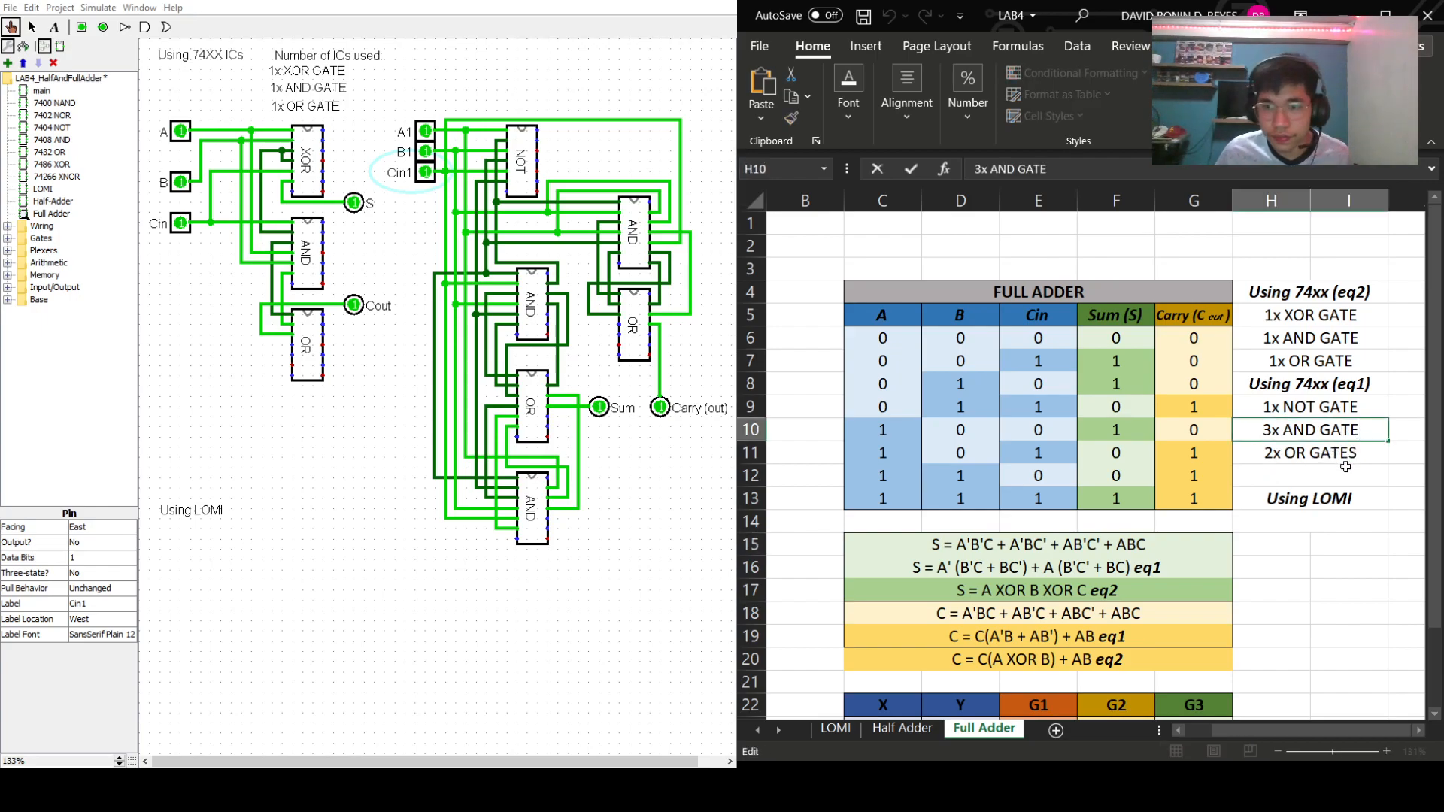
type("S")
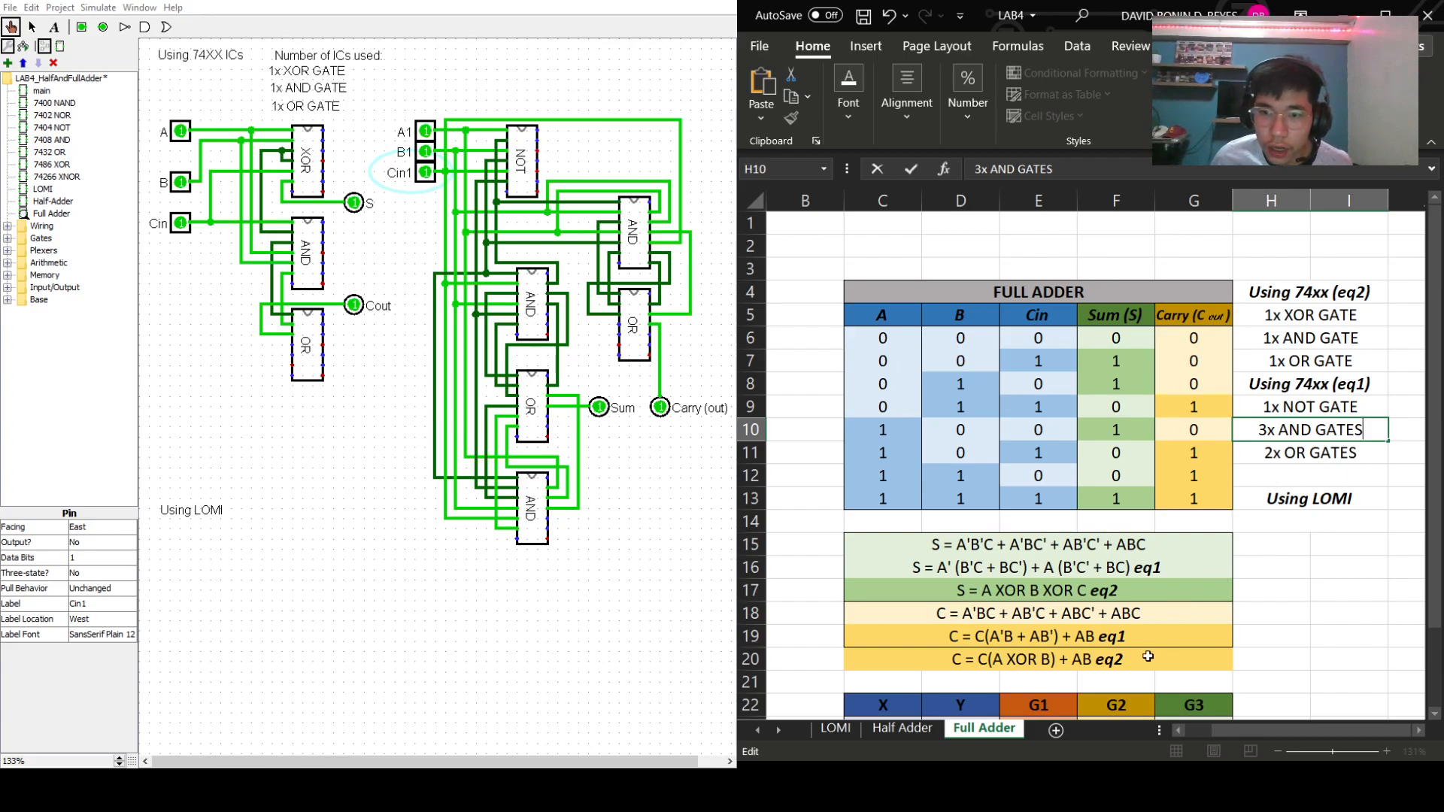
left_click(1311, 585)
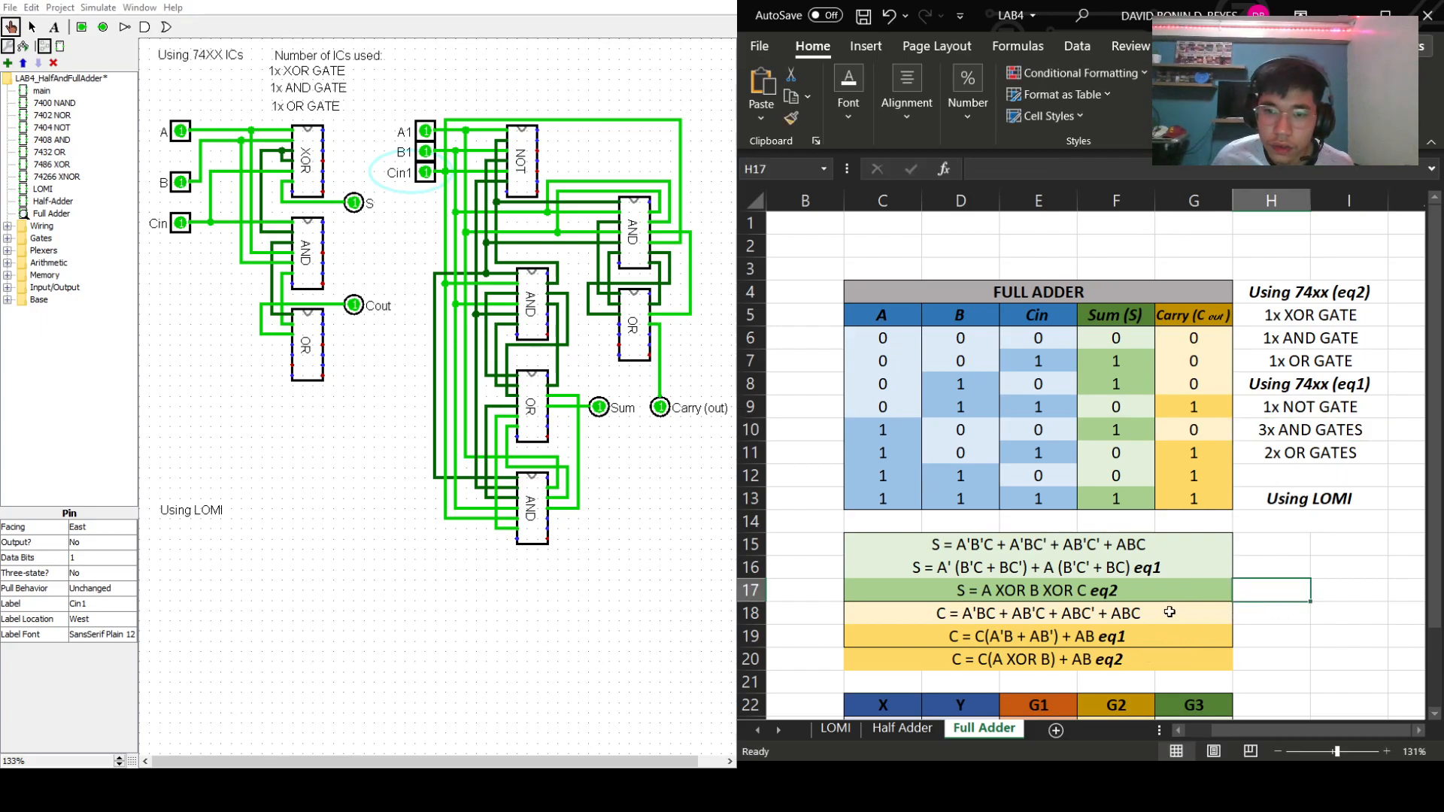
left_click(1113, 599)
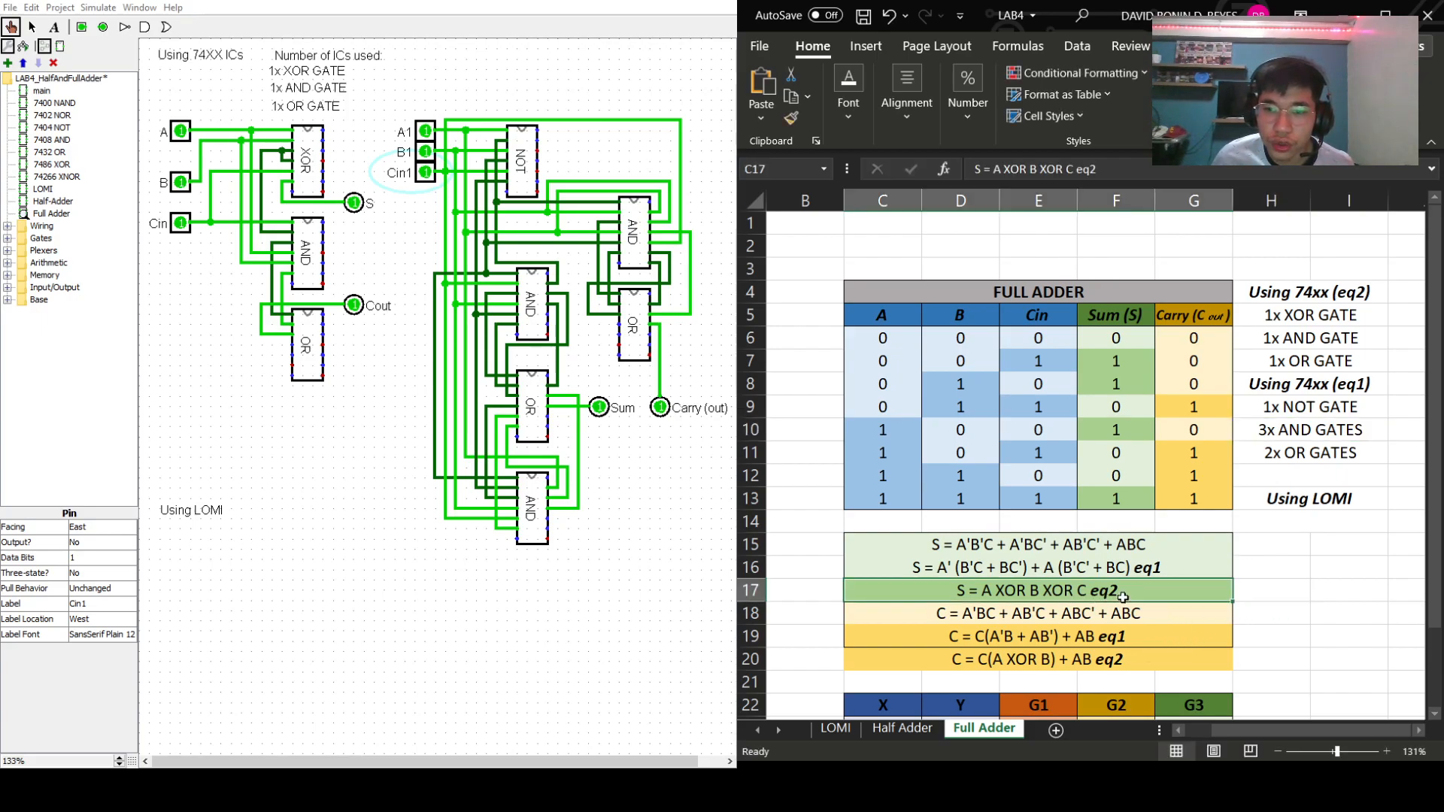
left_click(1130, 662)
left_click(1298, 317)
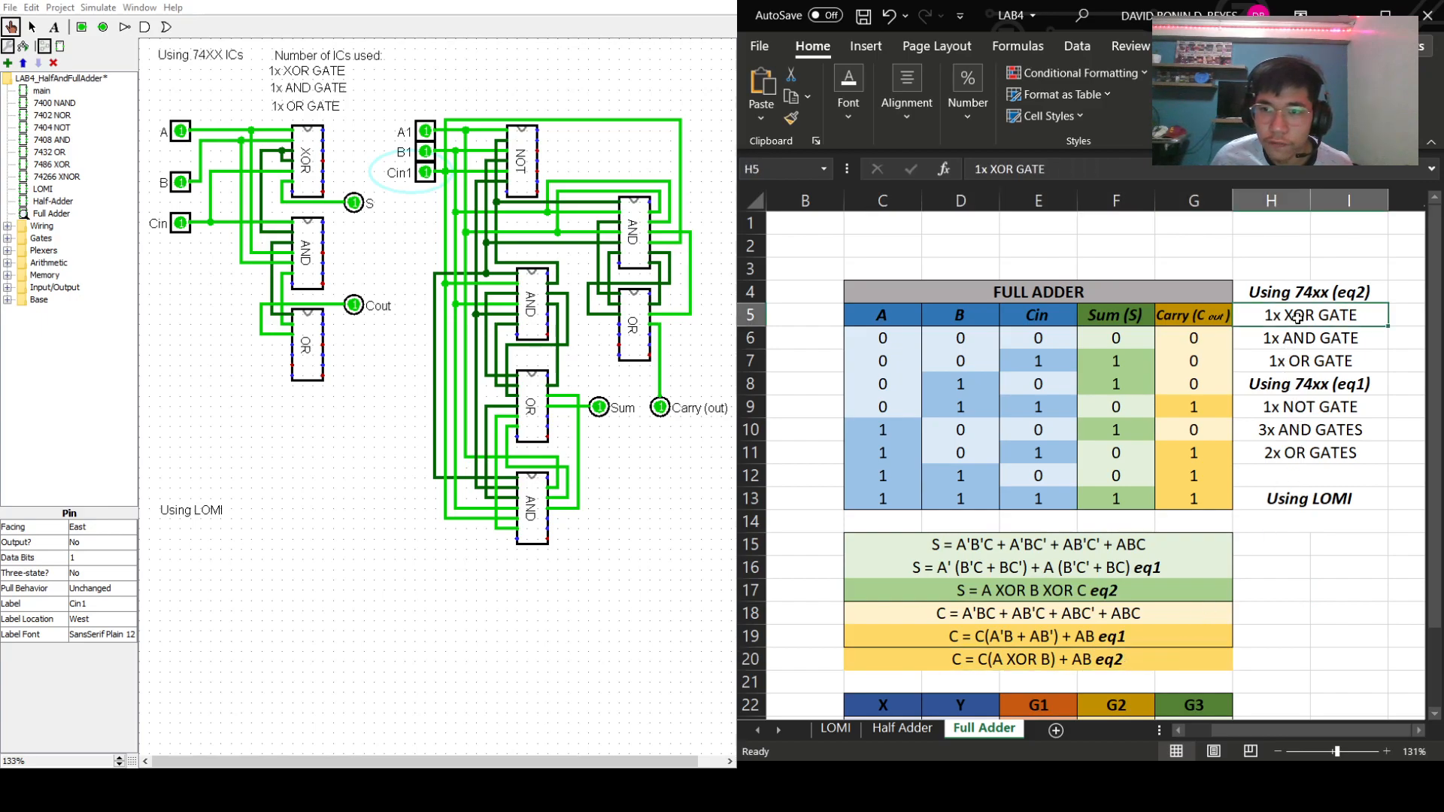
- Look over the eq2 gate entries in H5:H7 and open cell H14 for editing below the Using LOMI heading
left_click(1302, 339)
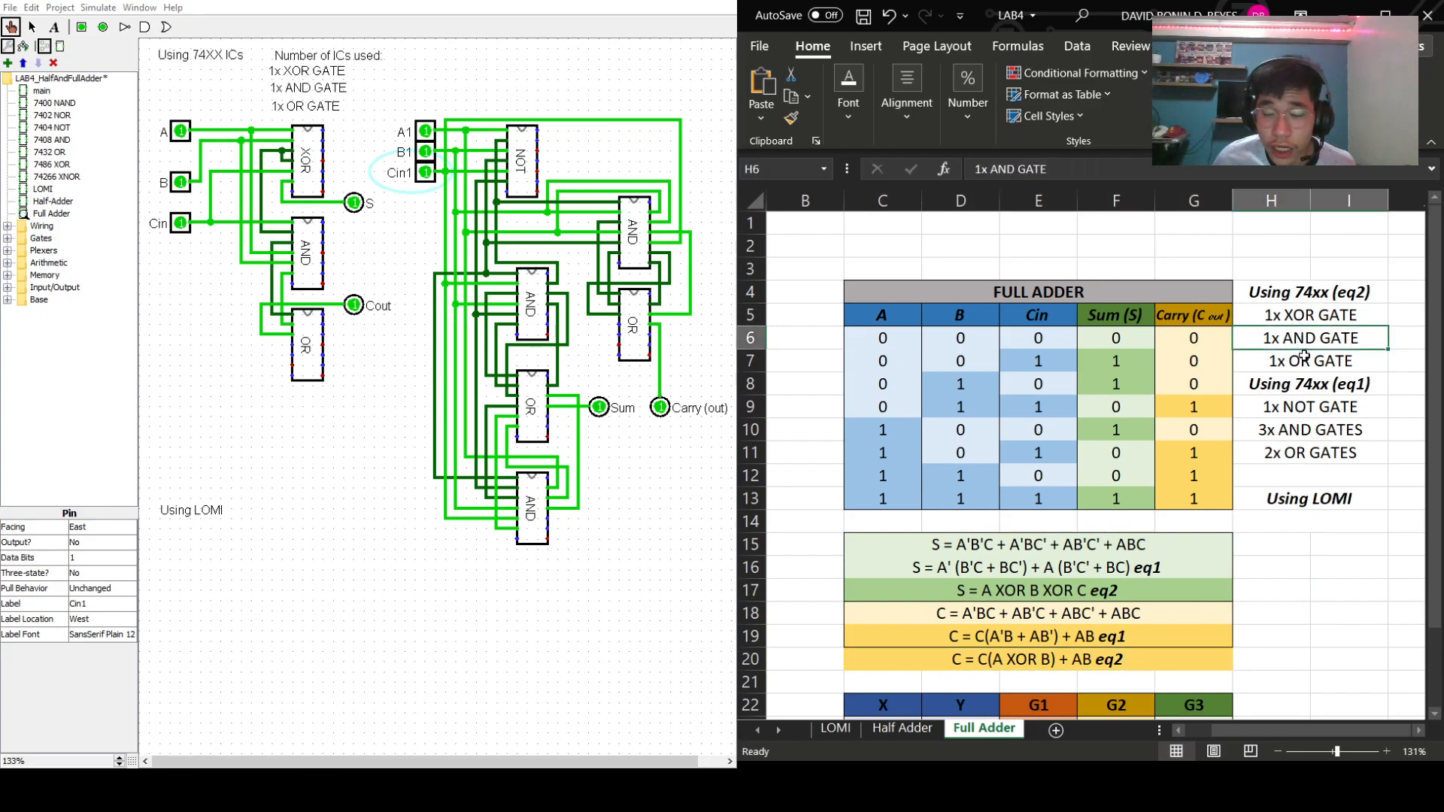
left_click(1306, 362)
left_click(1329, 580)
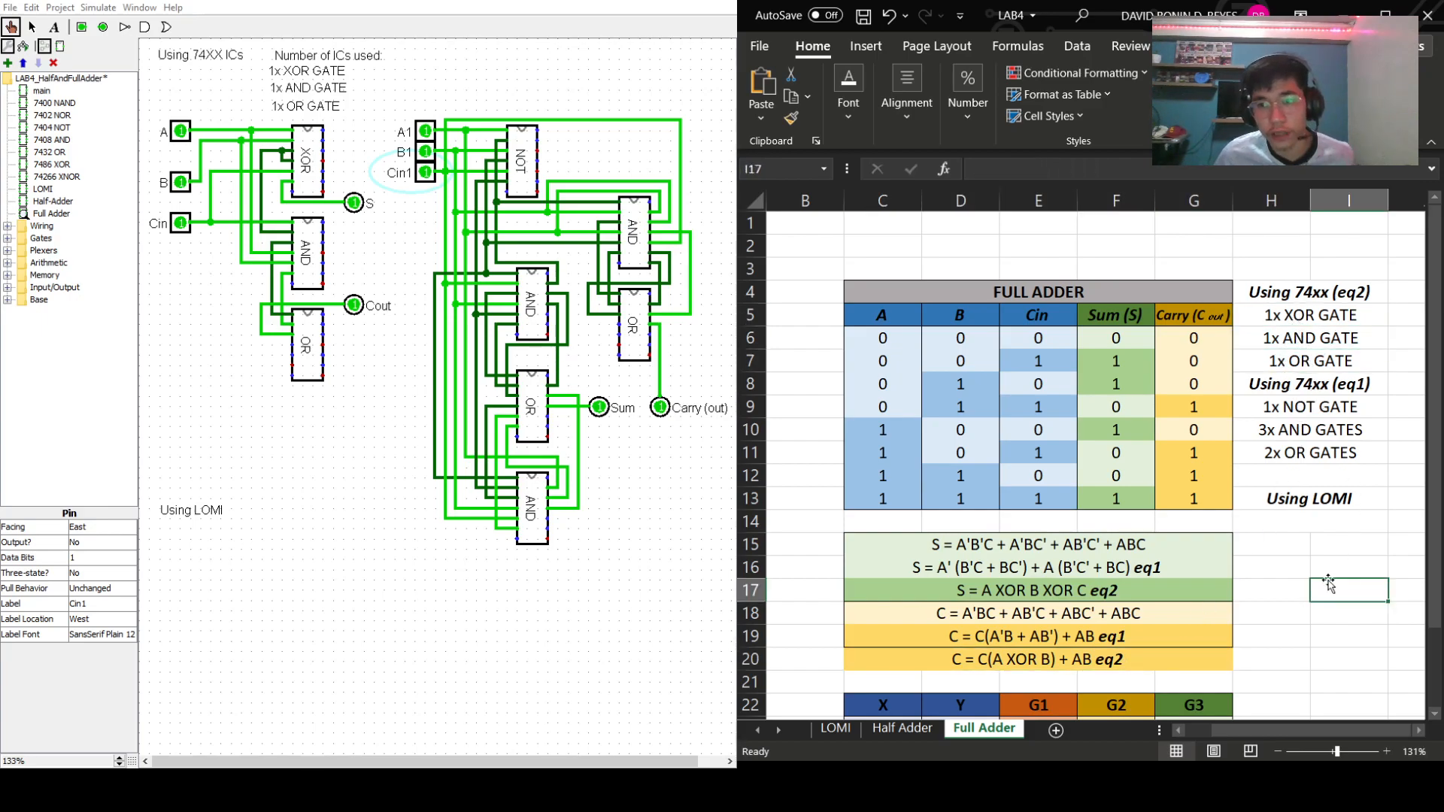
left_click(1289, 529)
double_click(1293, 528)
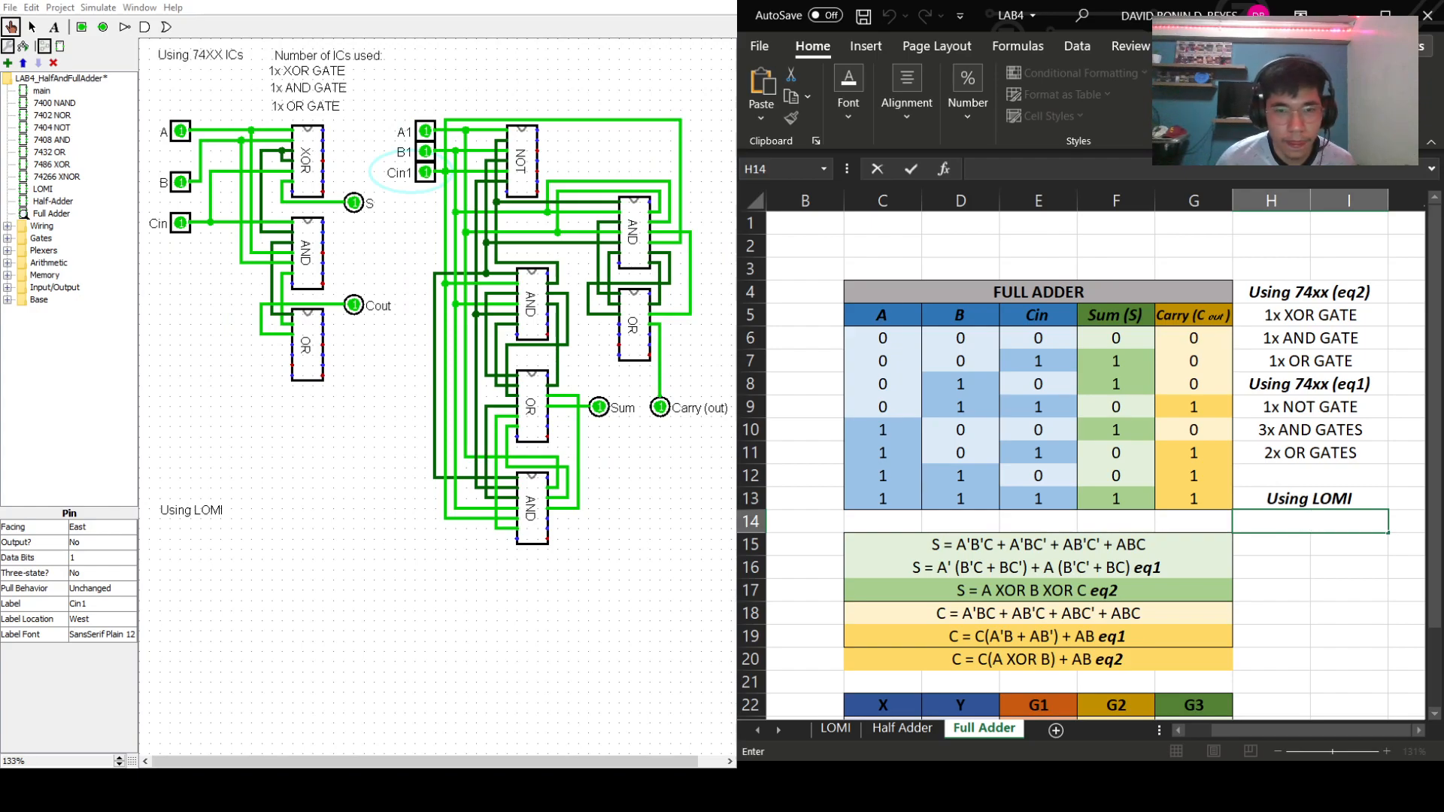
- Switch to Logisim and place an input pin labelled A2 below the Using LOMI text
left_click(322, 602)
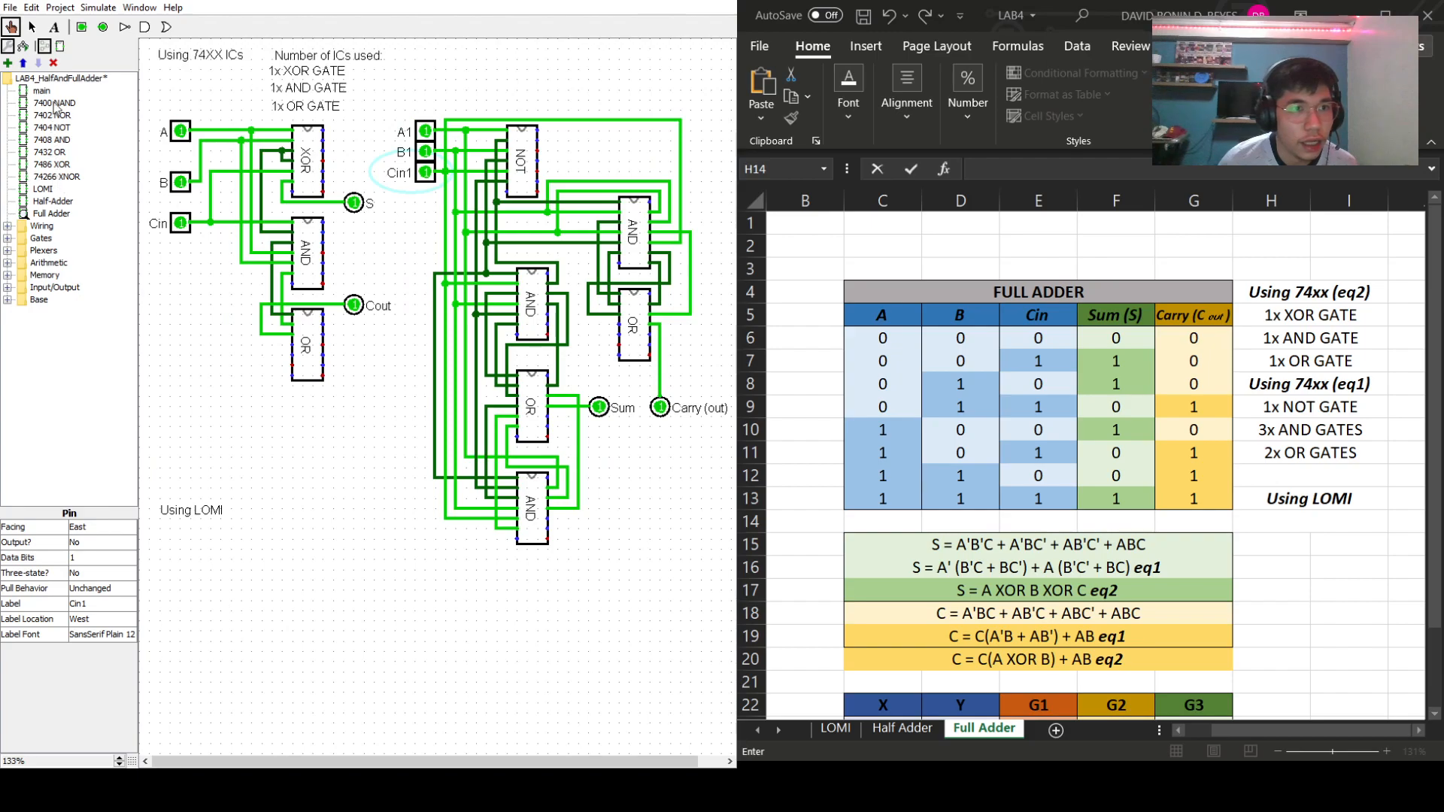
left_click(82, 27)
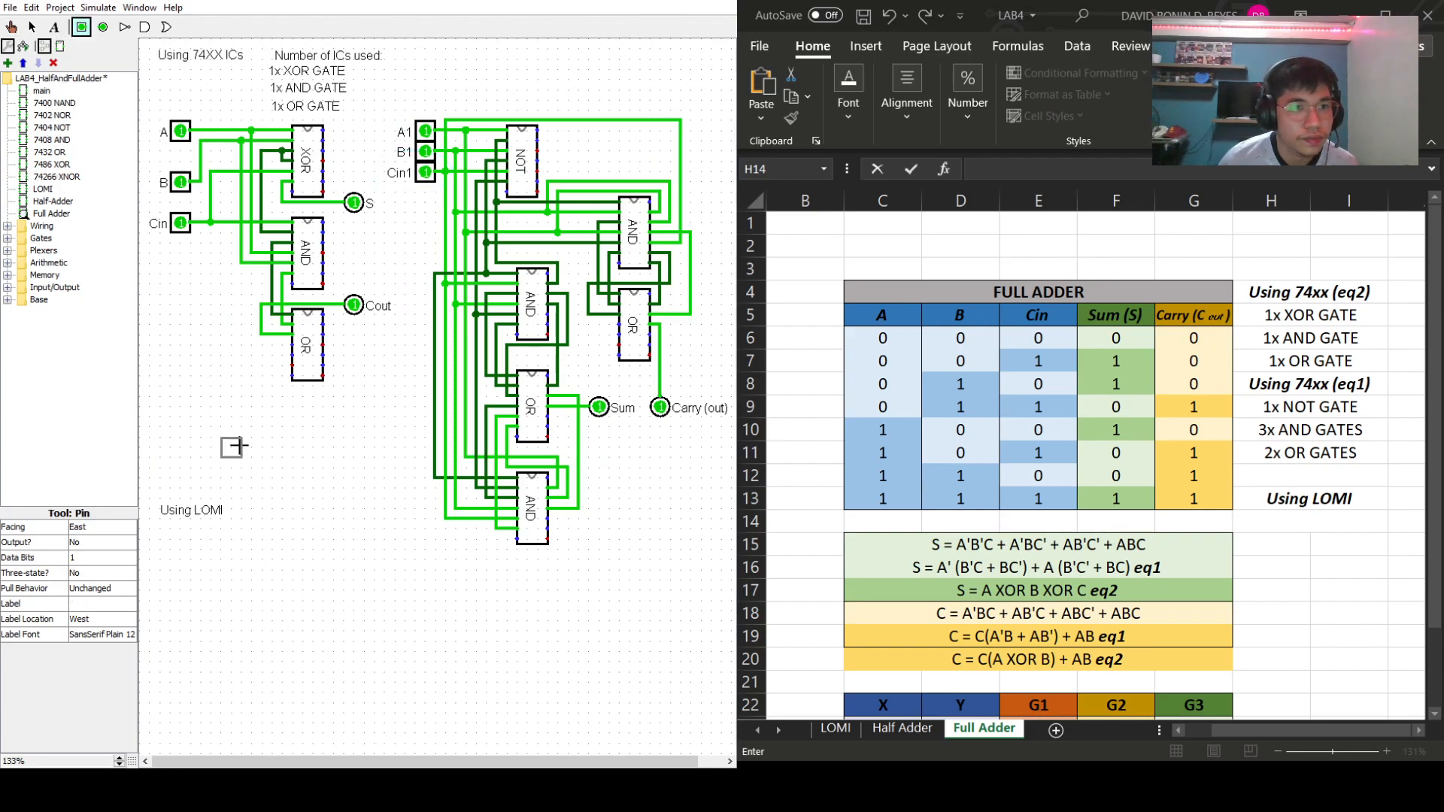
left_click(192, 545)
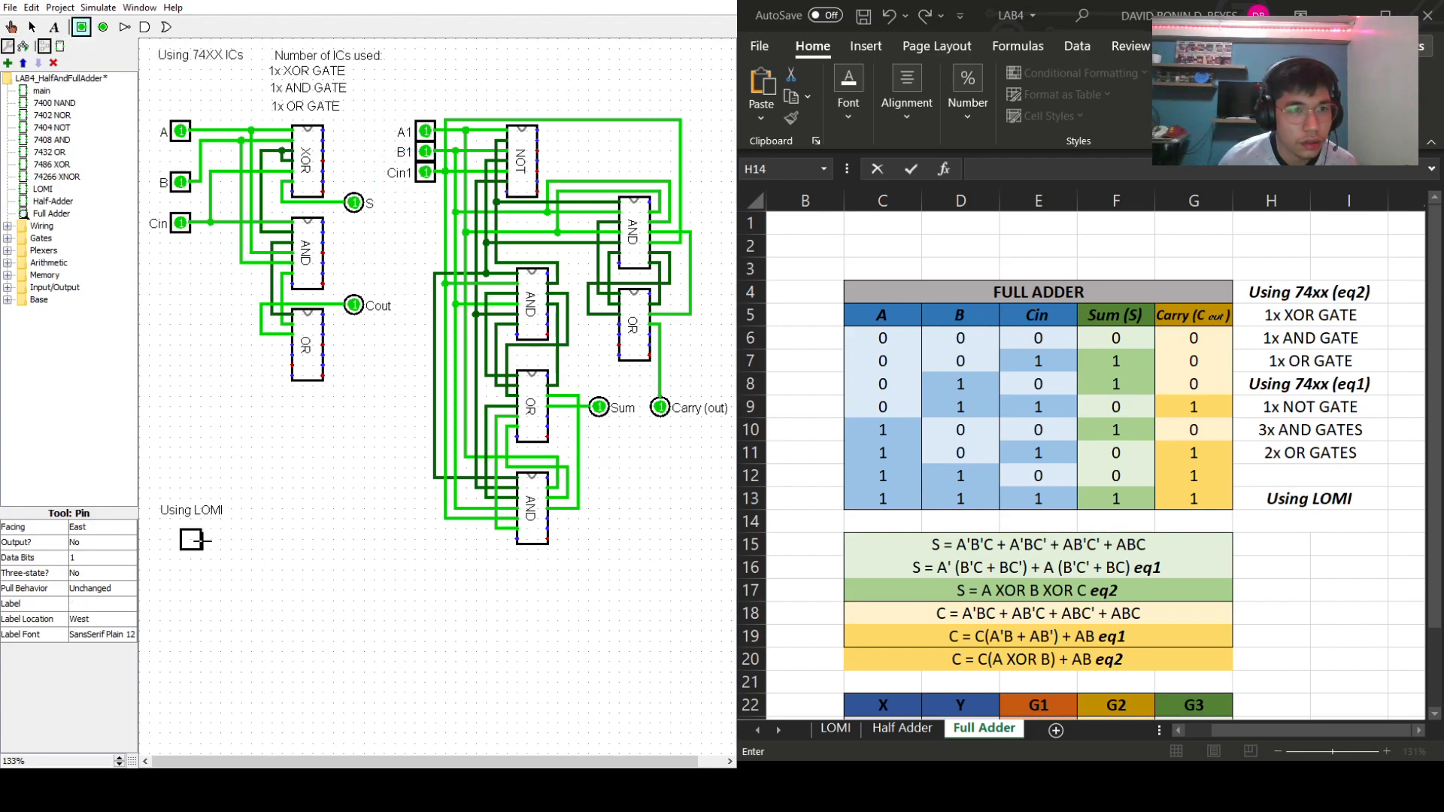
left_click(78, 604)
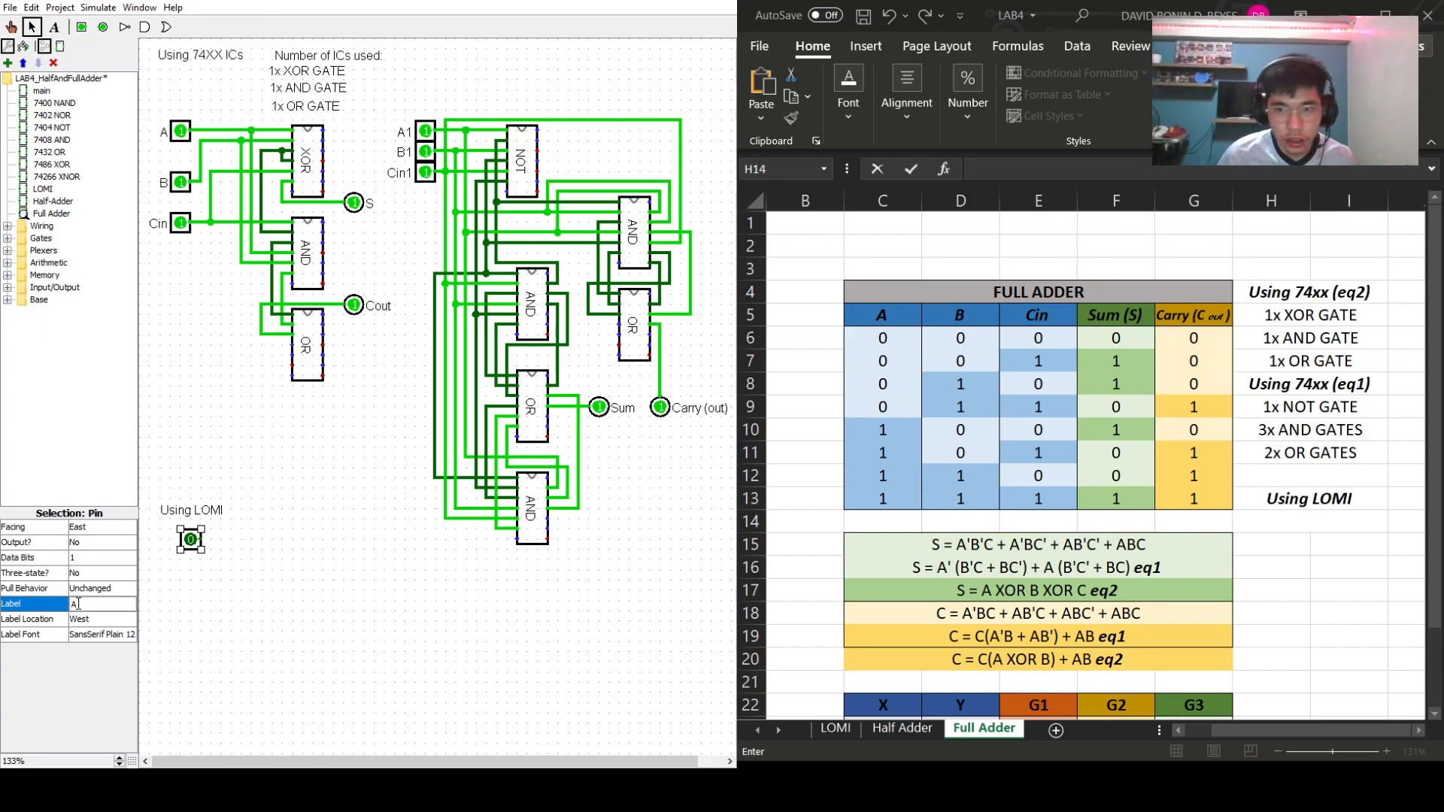
key("Return")
left_click(378, 558)
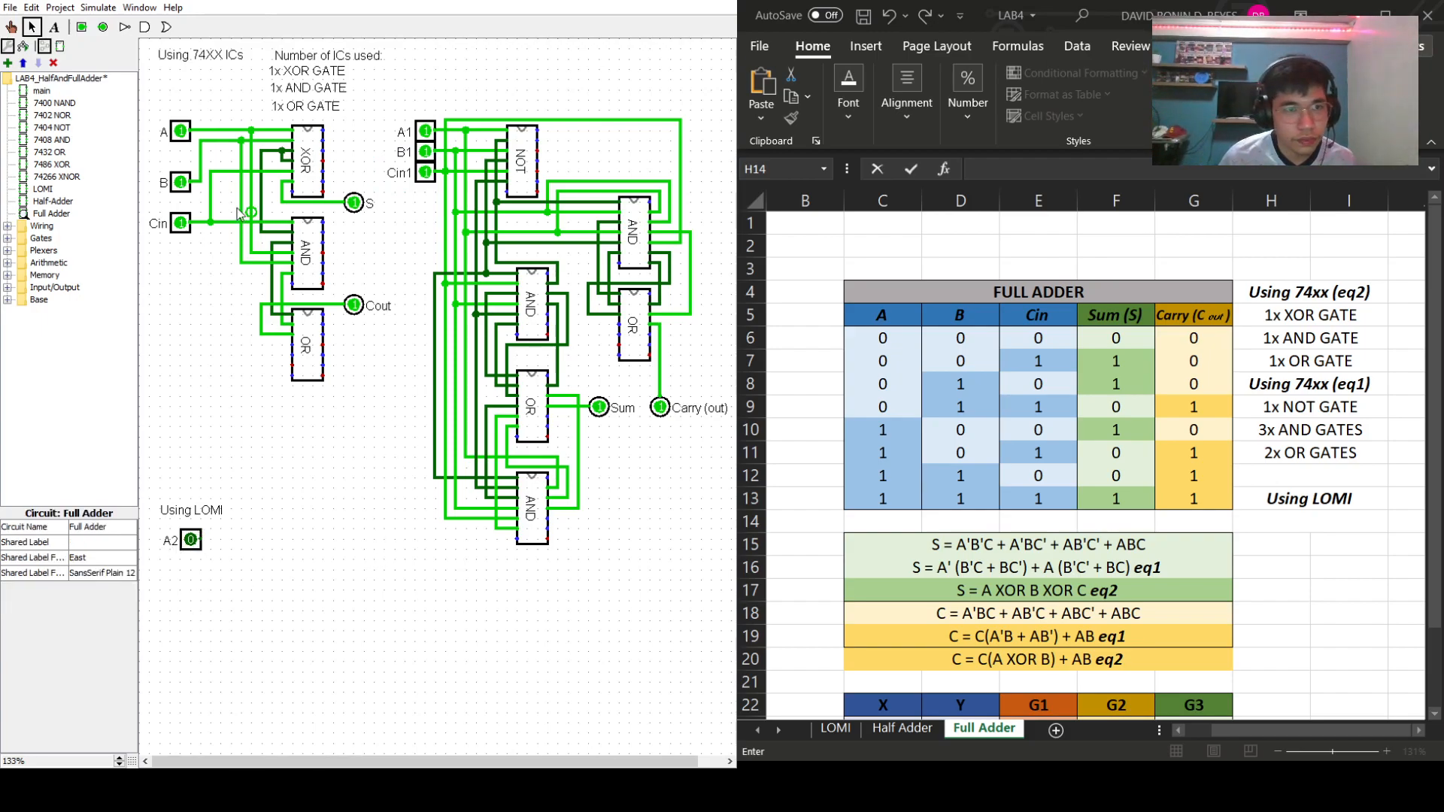
- Place a second input pin below A2 and label it b2
left_click(81, 27)
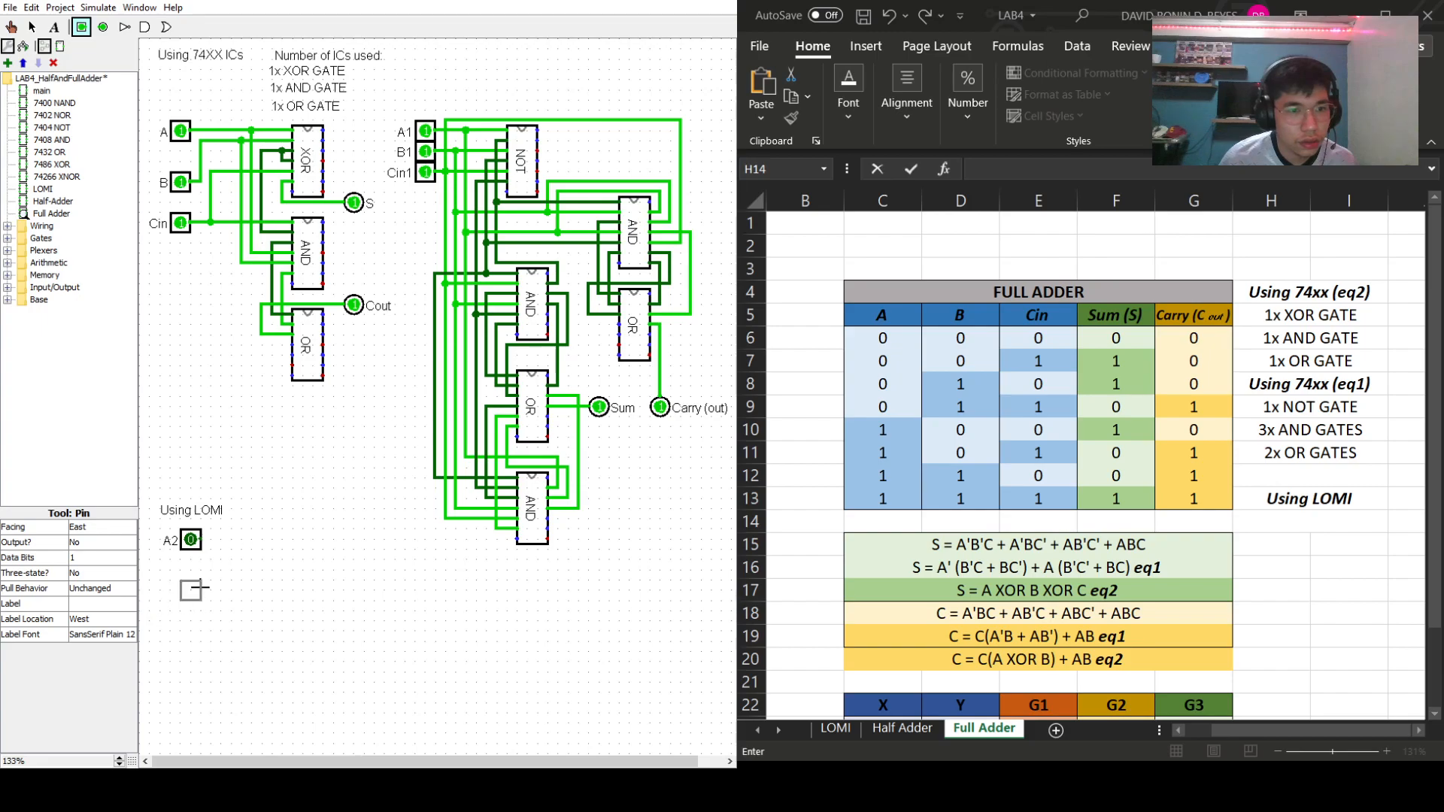
left_click(197, 591)
left_click(100, 603)
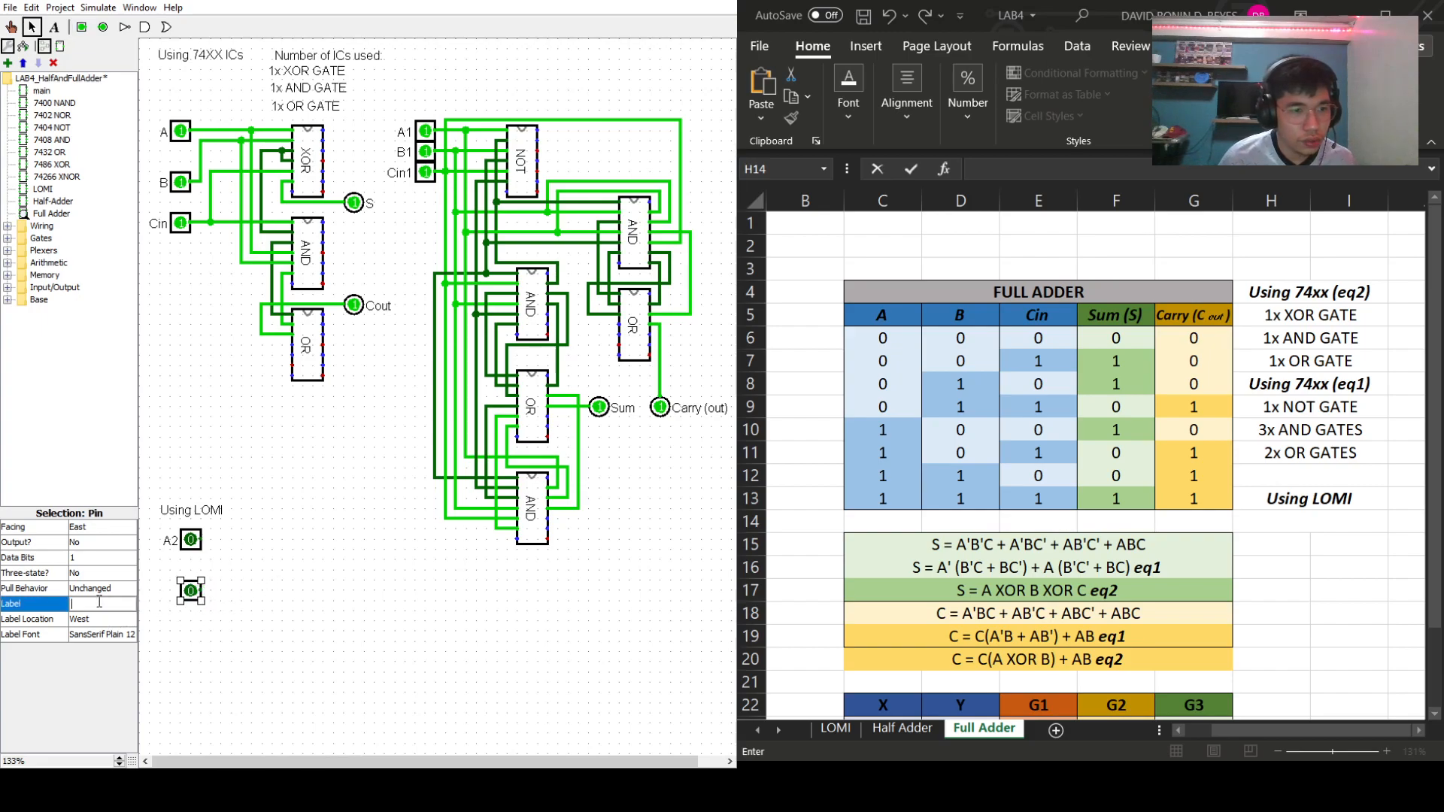
type("b2")
key("Return")
left_click(381, 597)
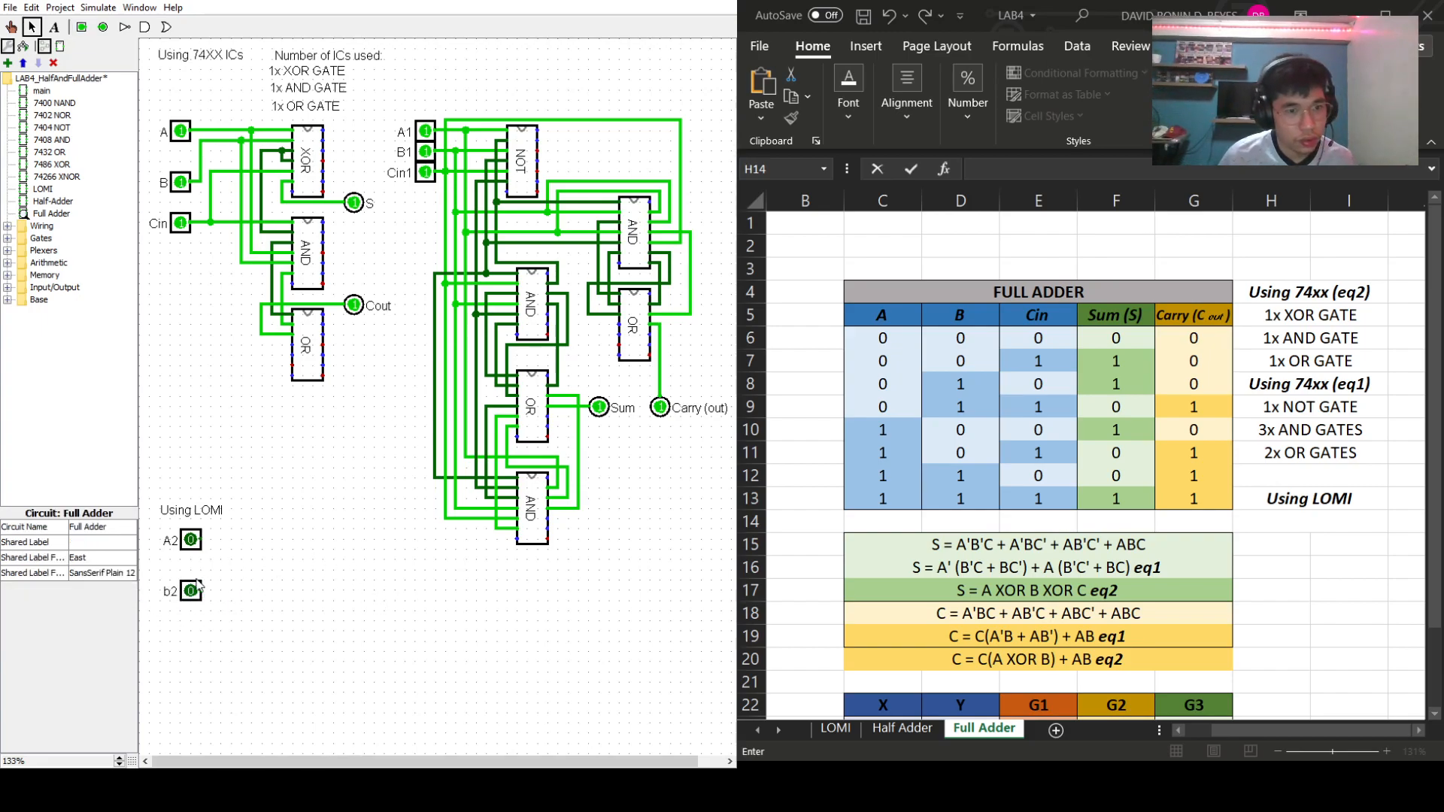
- Correct the label of the pin below A2 to the uppercase B2
left_click(186, 593)
left_click(90, 604)
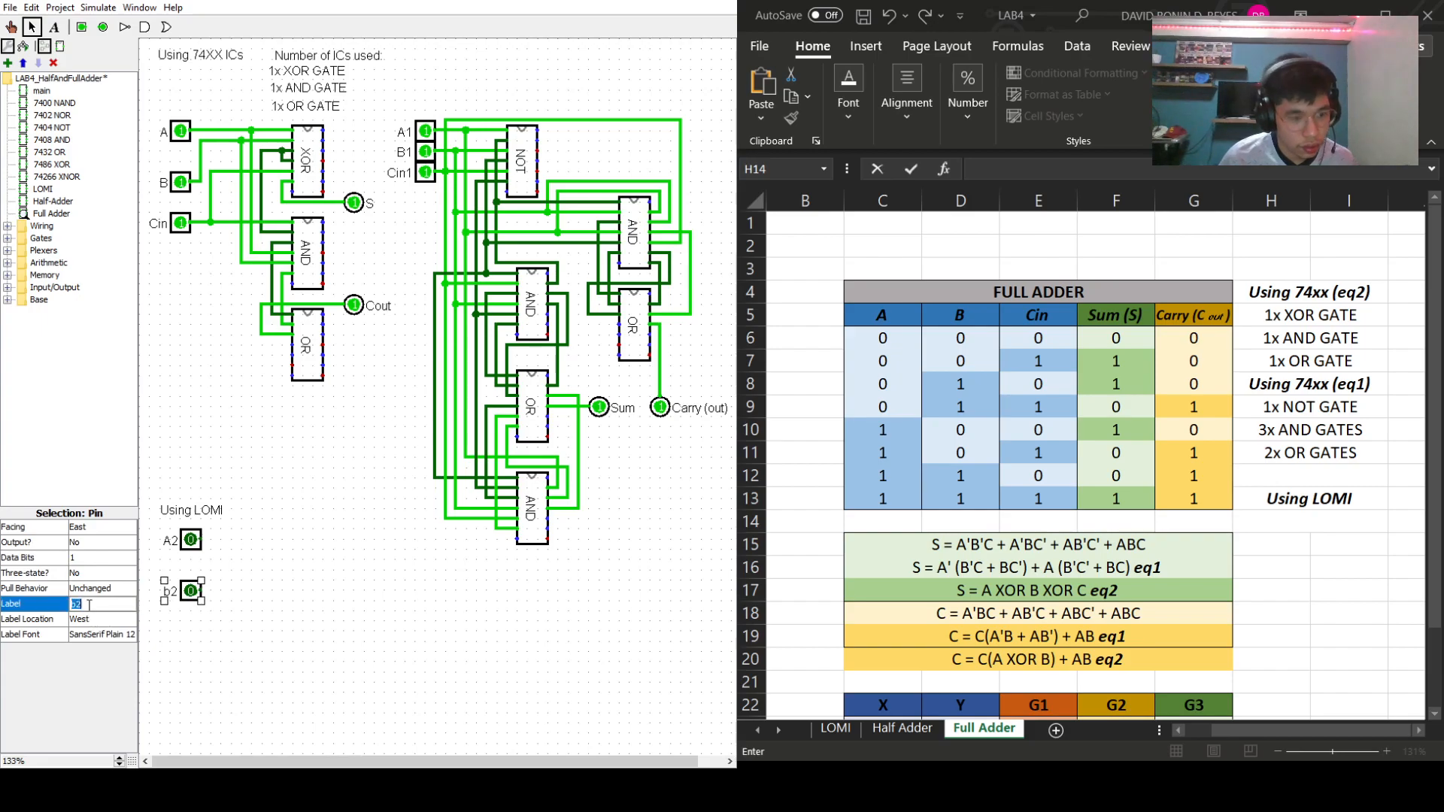
type("B2")
key("Return")
left_click(321, 609)
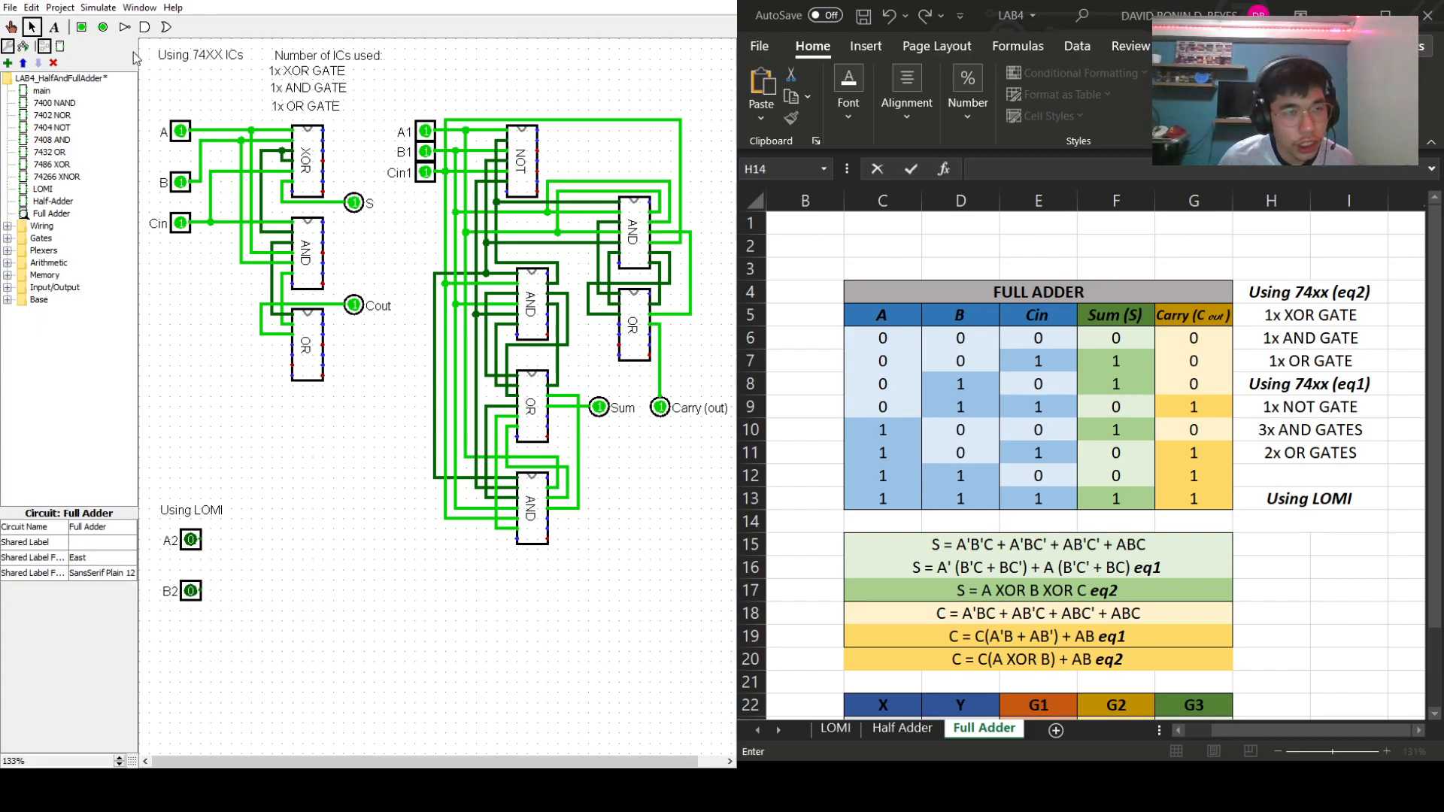
- Place a third input pin below B2 and label it Cin2
left_click(81, 27)
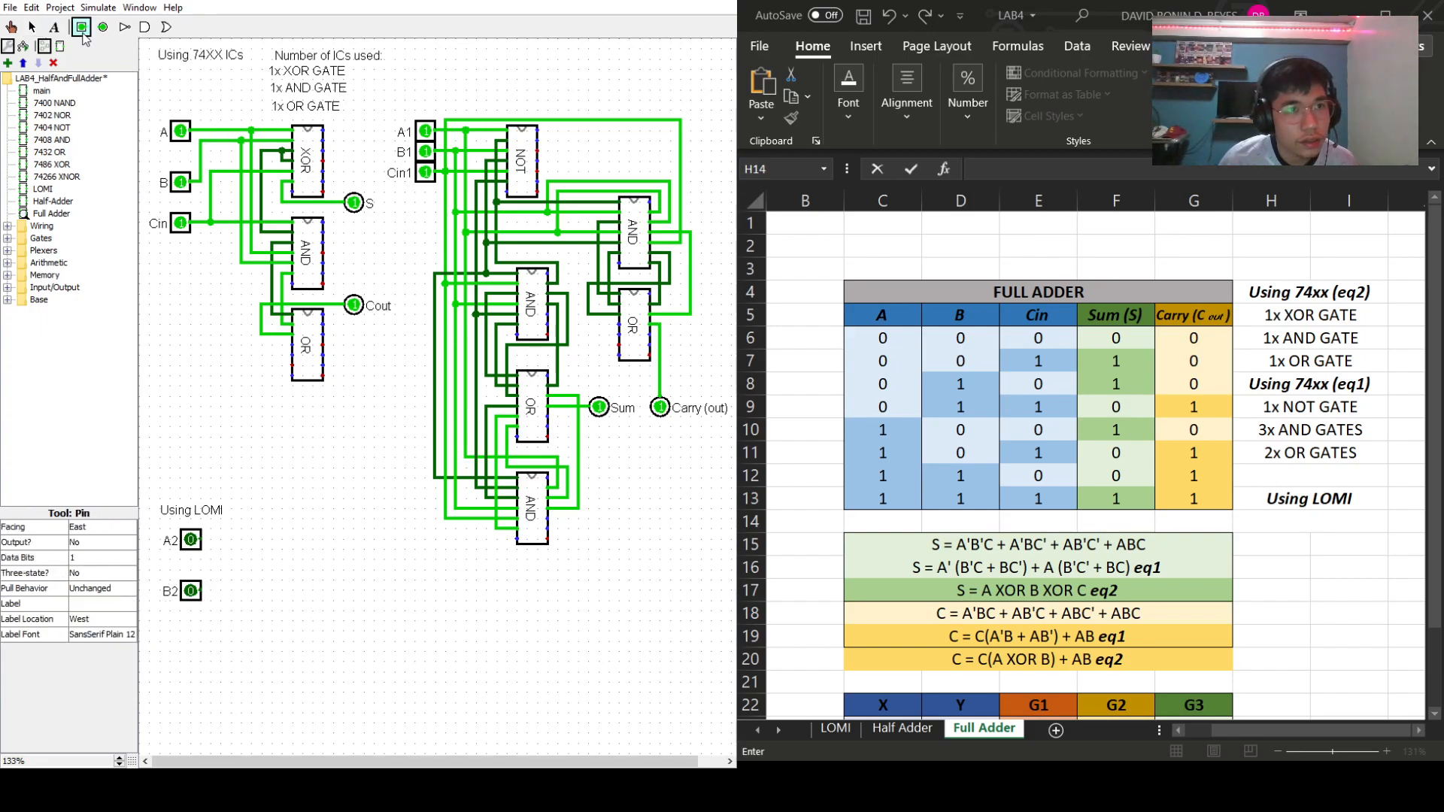
left_click(200, 631)
left_click(81, 604)
type("Cin2")
key("Return")
left_click(321, 618)
- Move the Using LOMI text and its three input pins farther down, then nudge the text slightly above A2
left_click_drag(148, 489, 263, 632)
left_click_drag(207, 511, 207, 561)
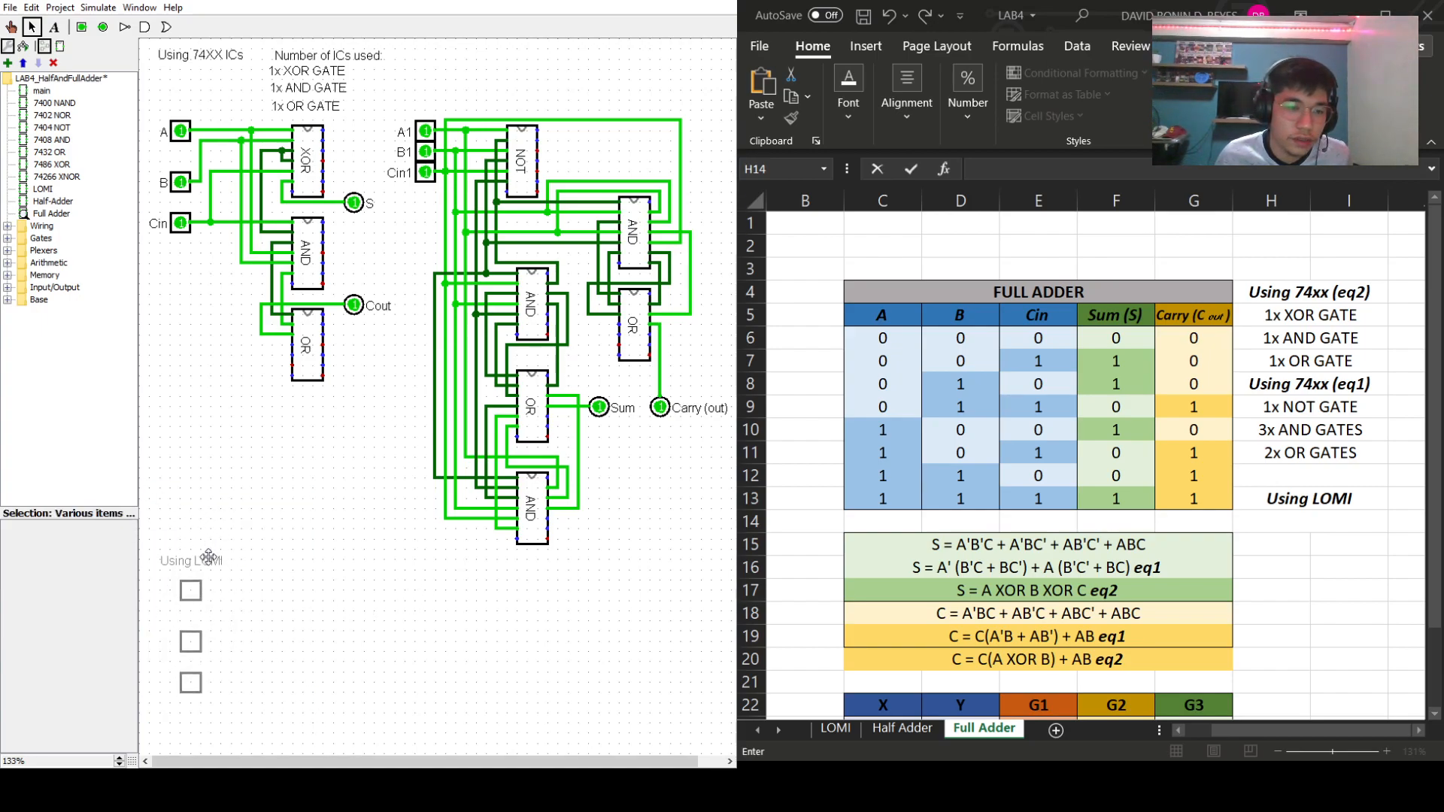
left_click(504, 634)
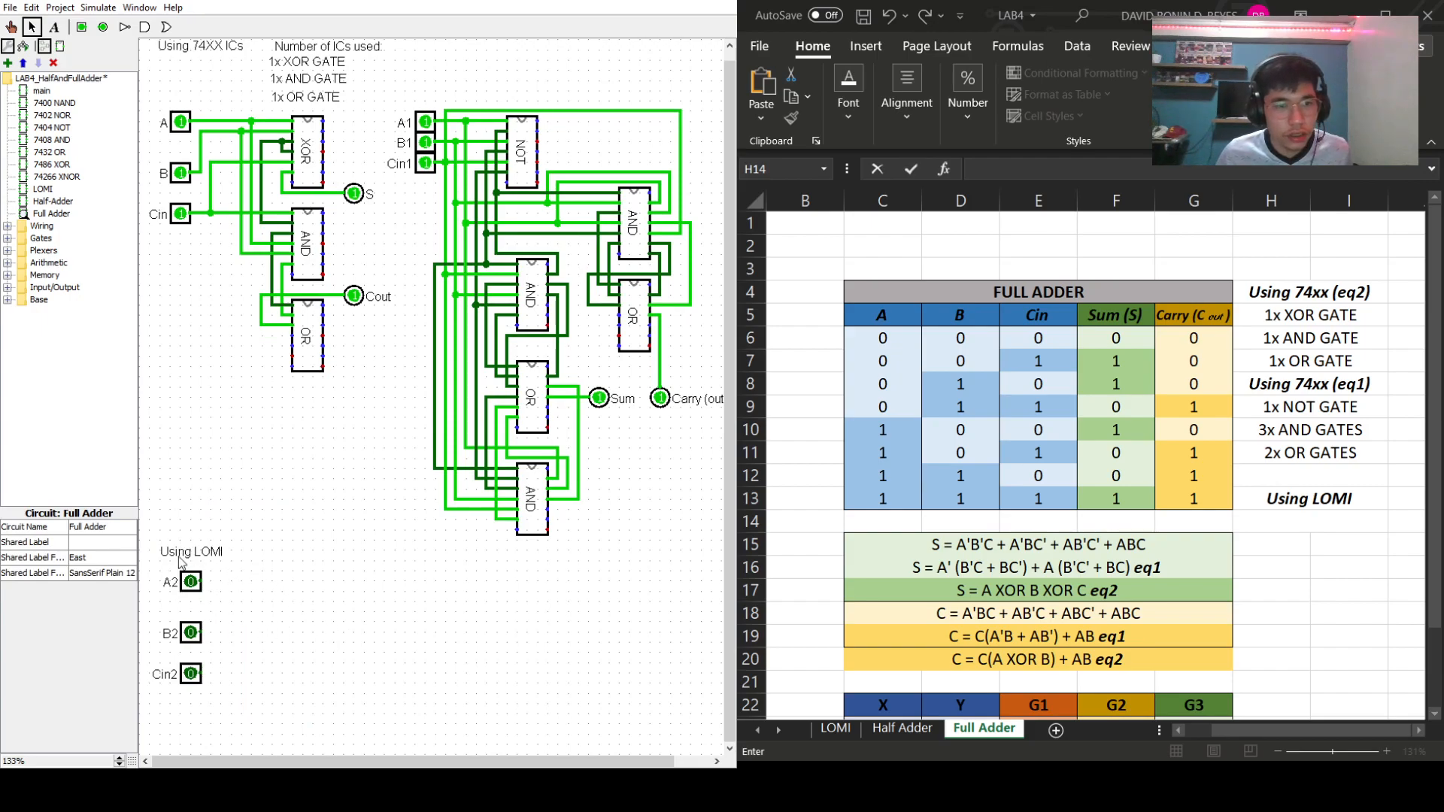
left_click_drag(194, 548, 195, 545)
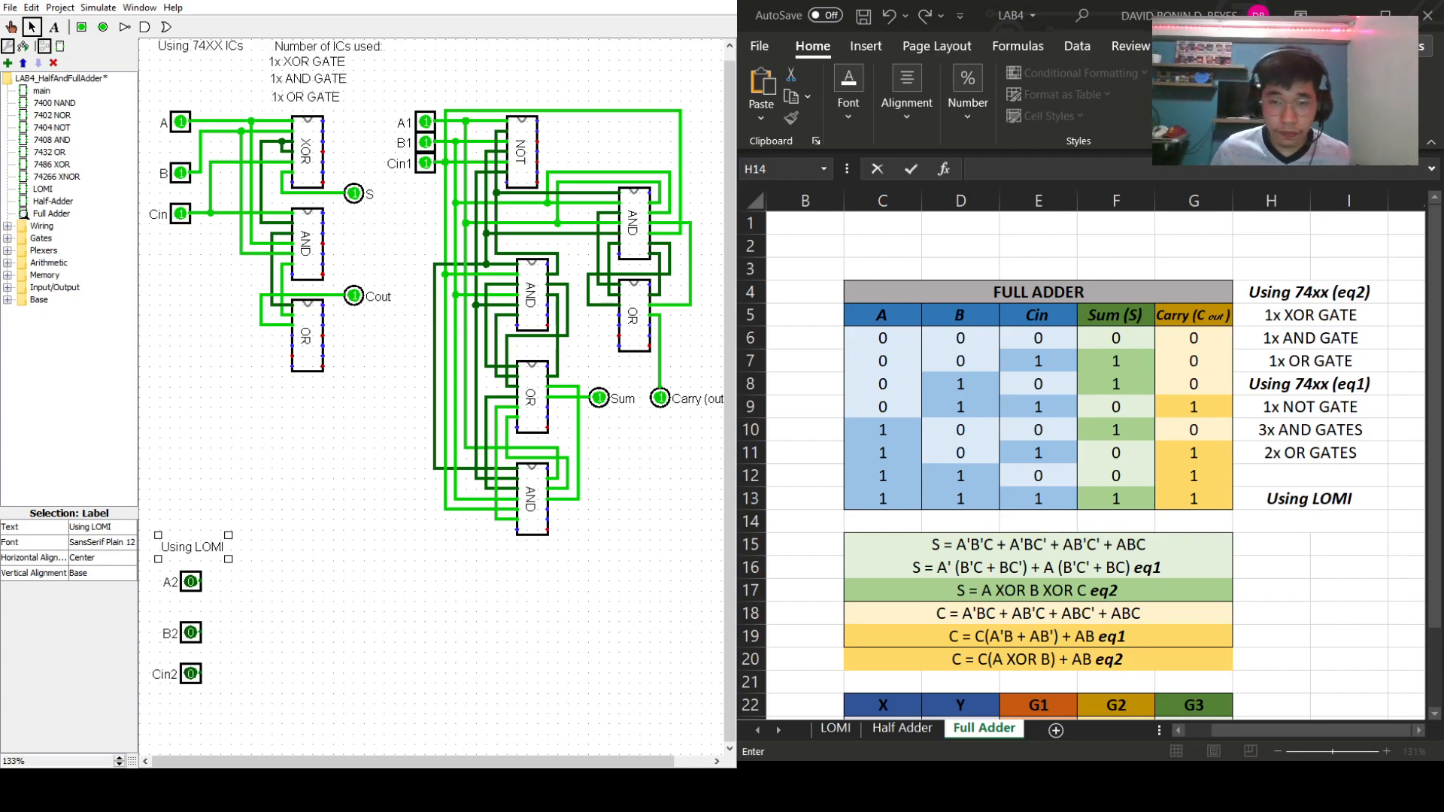
- Place two LOMI chips and one 7404 NOT chip in a row beside the A2, B2 and Cin2 pins
left_click(42, 189)
left_click(388, 625)
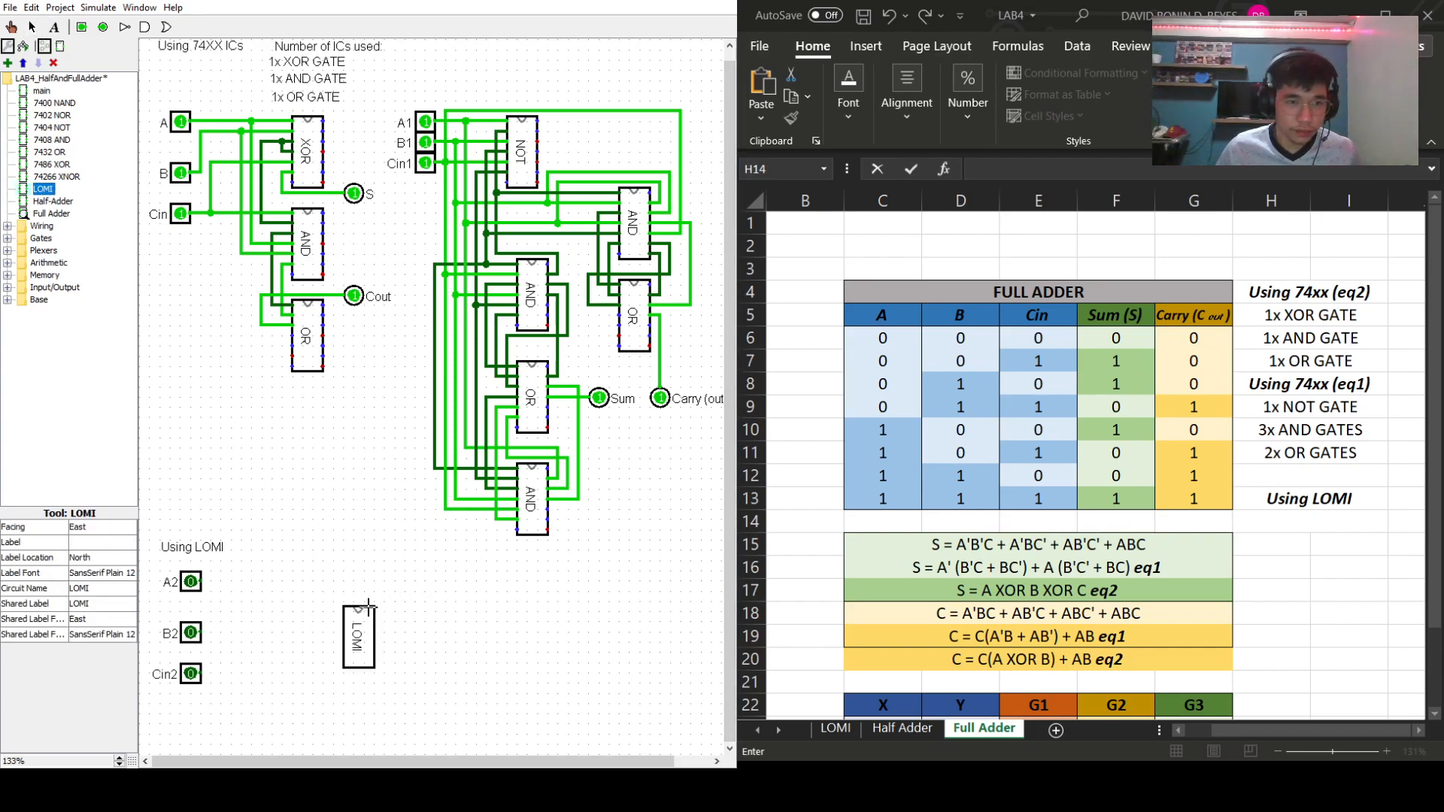
left_click(43, 189)
left_click(510, 624)
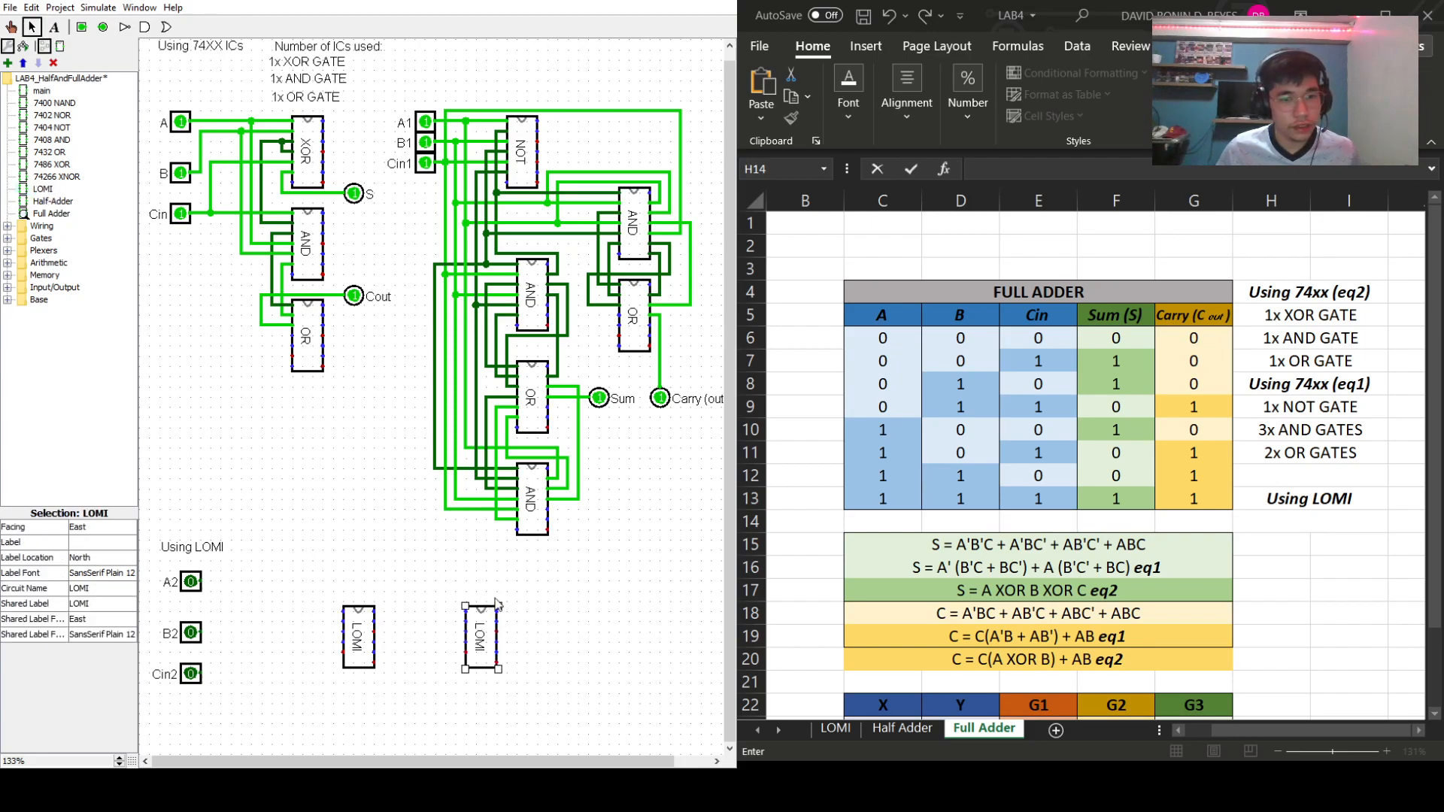
left_click(47, 129)
left_click(598, 615)
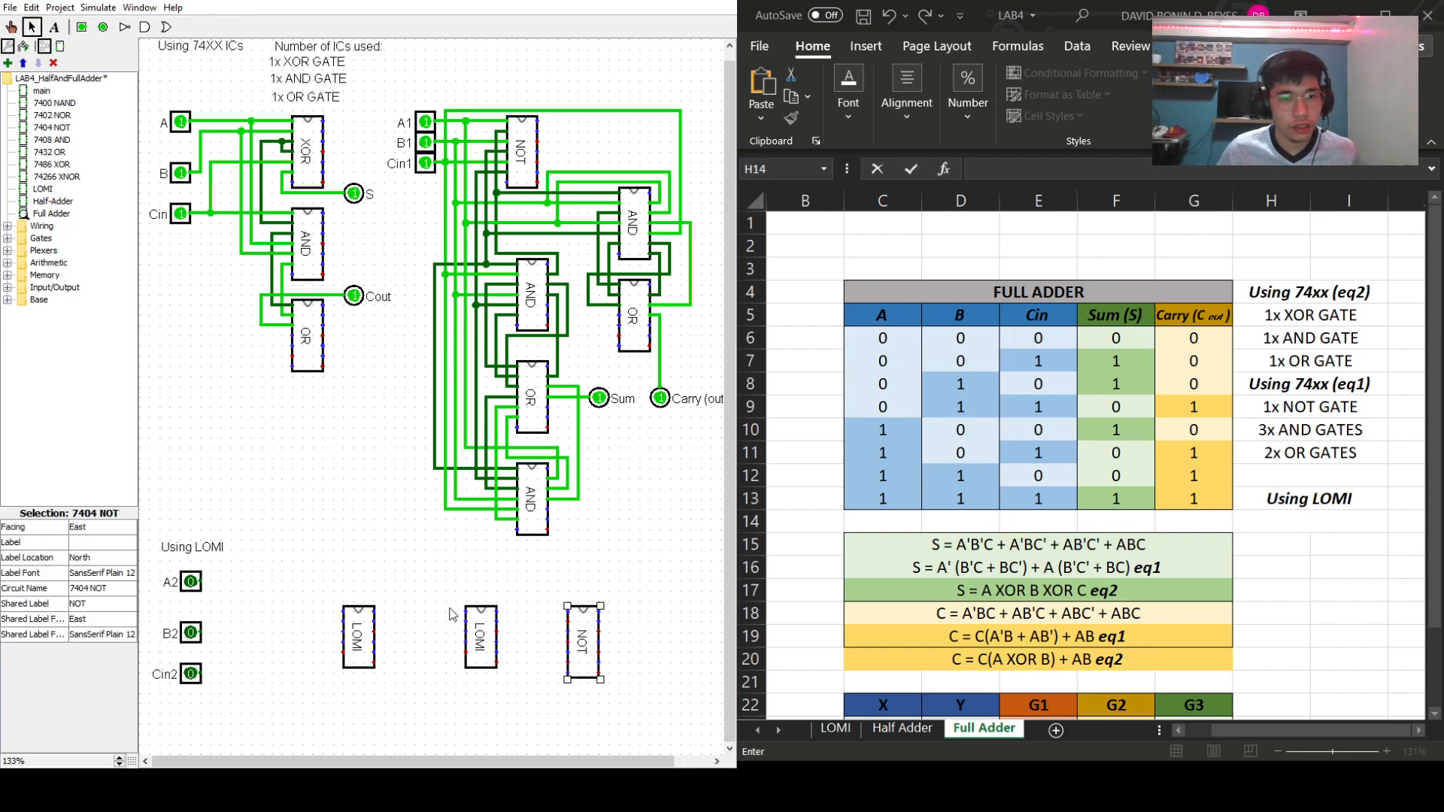
- Arrange the two LOMI chips and the NOT chip in an evenly spaced vertical column with the NOT chip lowest
left_click_drag(466, 647, 354, 759)
left_click_drag(593, 630, 343, 752)
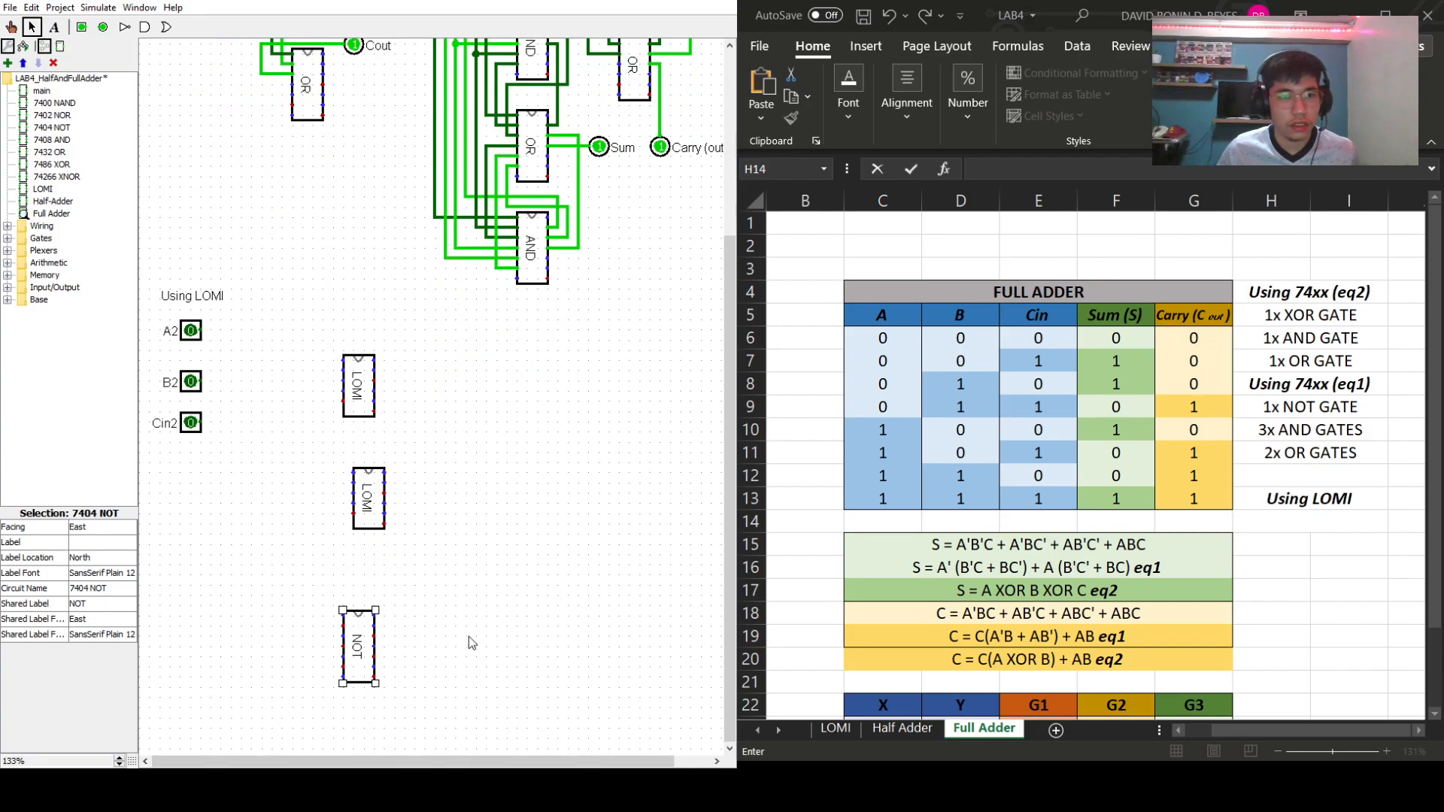
left_click_drag(373, 494, 362, 514)
left_click(481, 461)
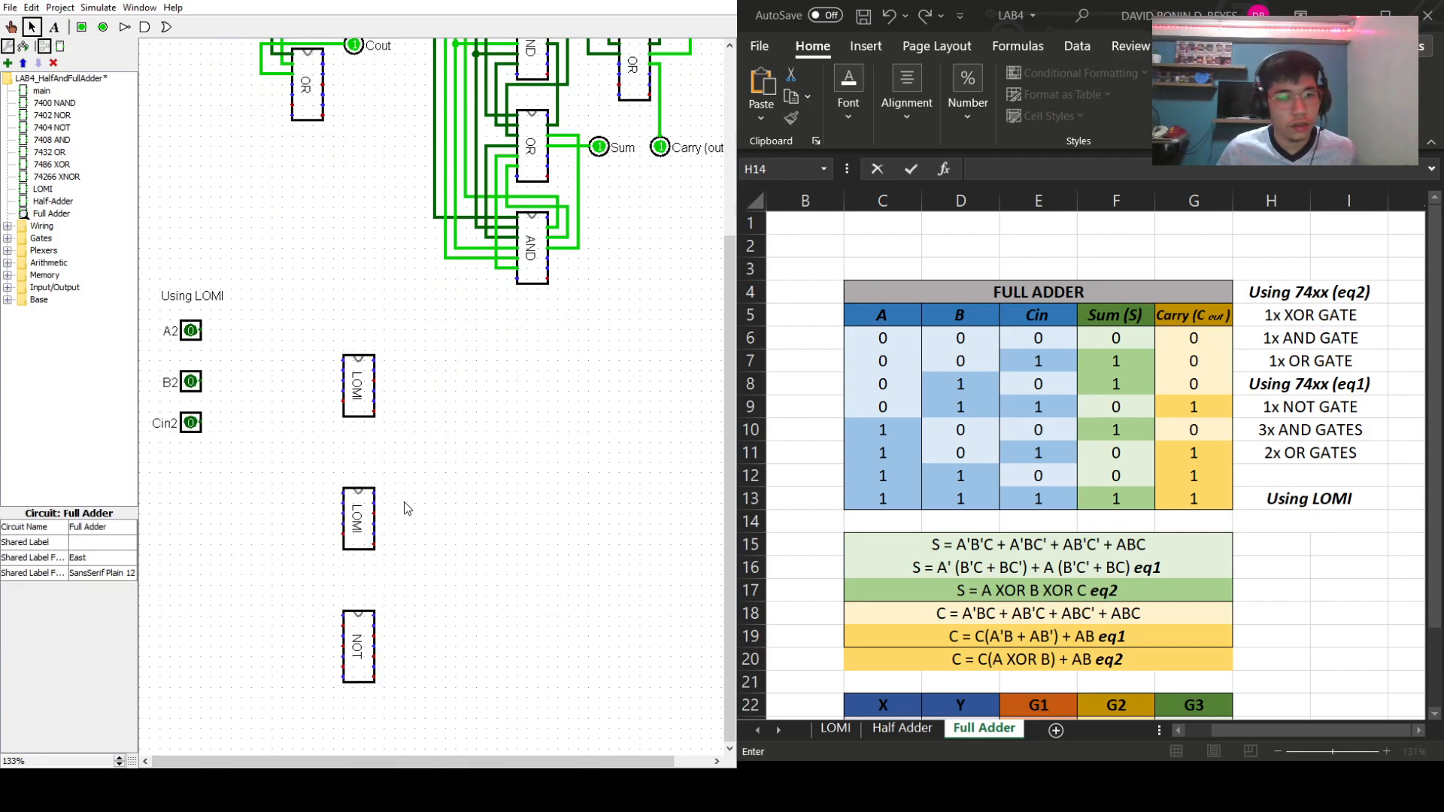
left_click_drag(369, 656, 378, 756)
left_click_drag(368, 530, 374, 613)
left_click_drag(358, 381, 369, 453)
scroll(485, 458, "down", 3)
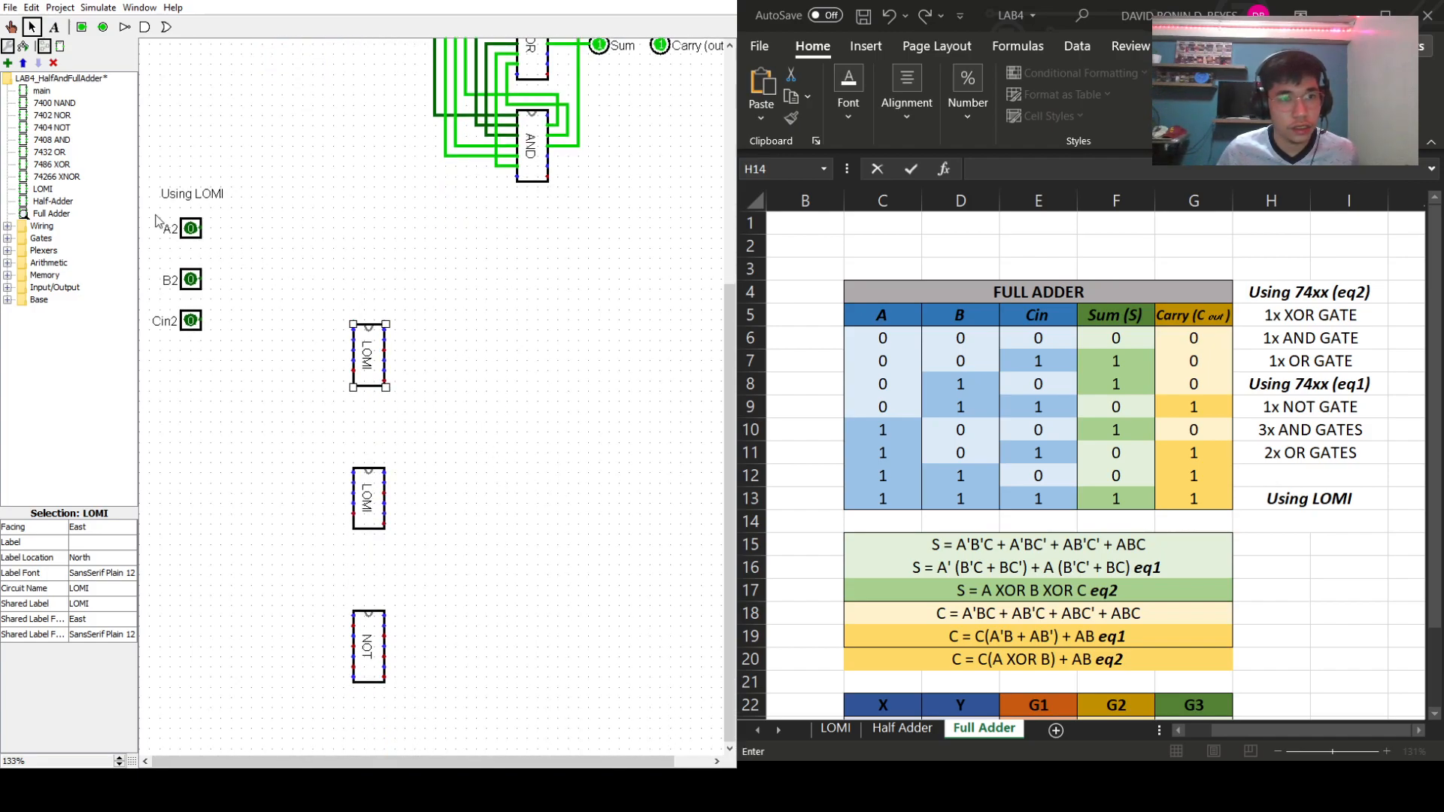
- Move the A2, B2 and Cin2 pins down together so they sit beside the upper LOMI chip
left_click_drag(149, 212, 220, 353)
left_click_drag(193, 233, 193, 346)
left_click(557, 338)
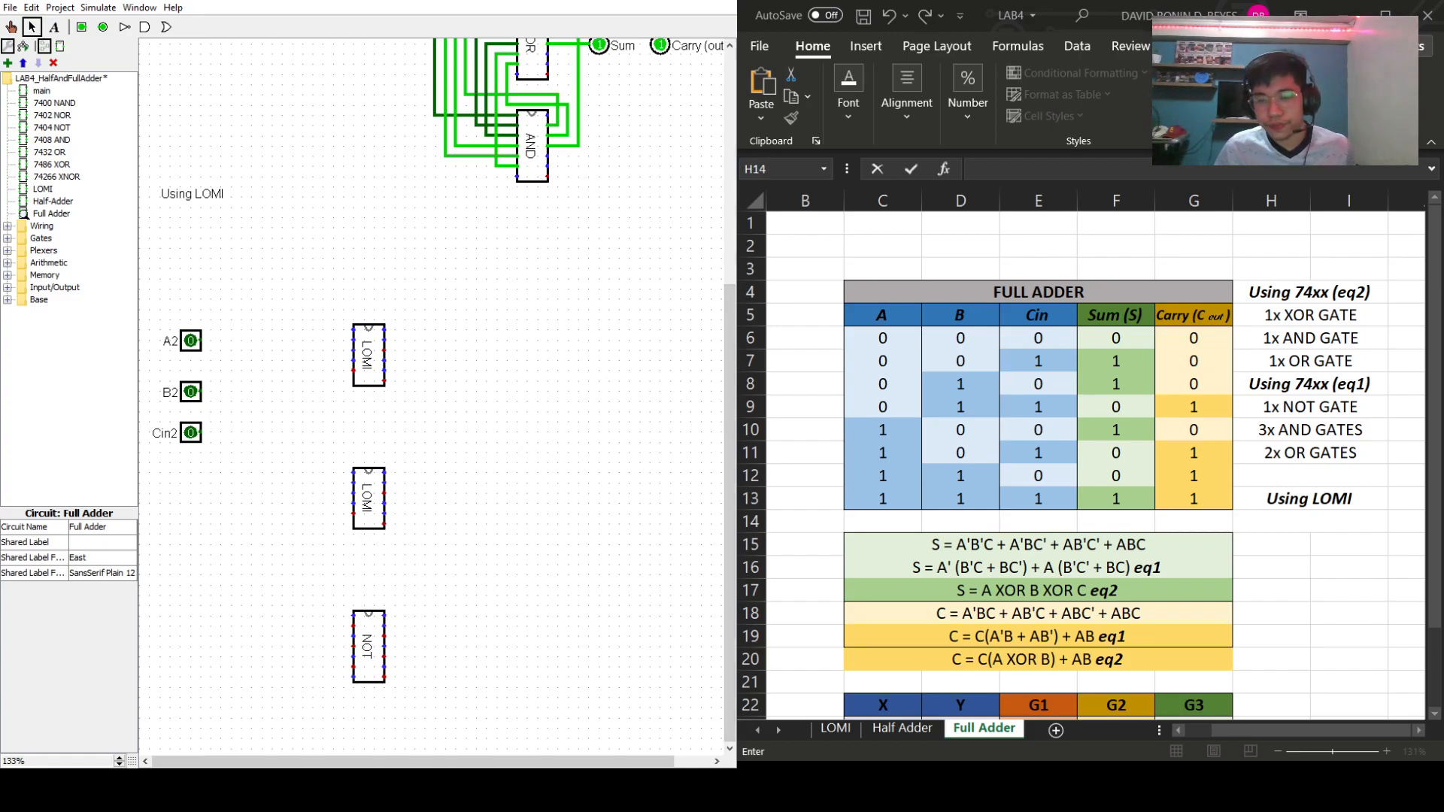
- Switch to Excel and examine the X = 0, Y = 0 row of the LOMI gate table for its G1, G2 and G3 gates
scroll(1084, 466, "down", 2)
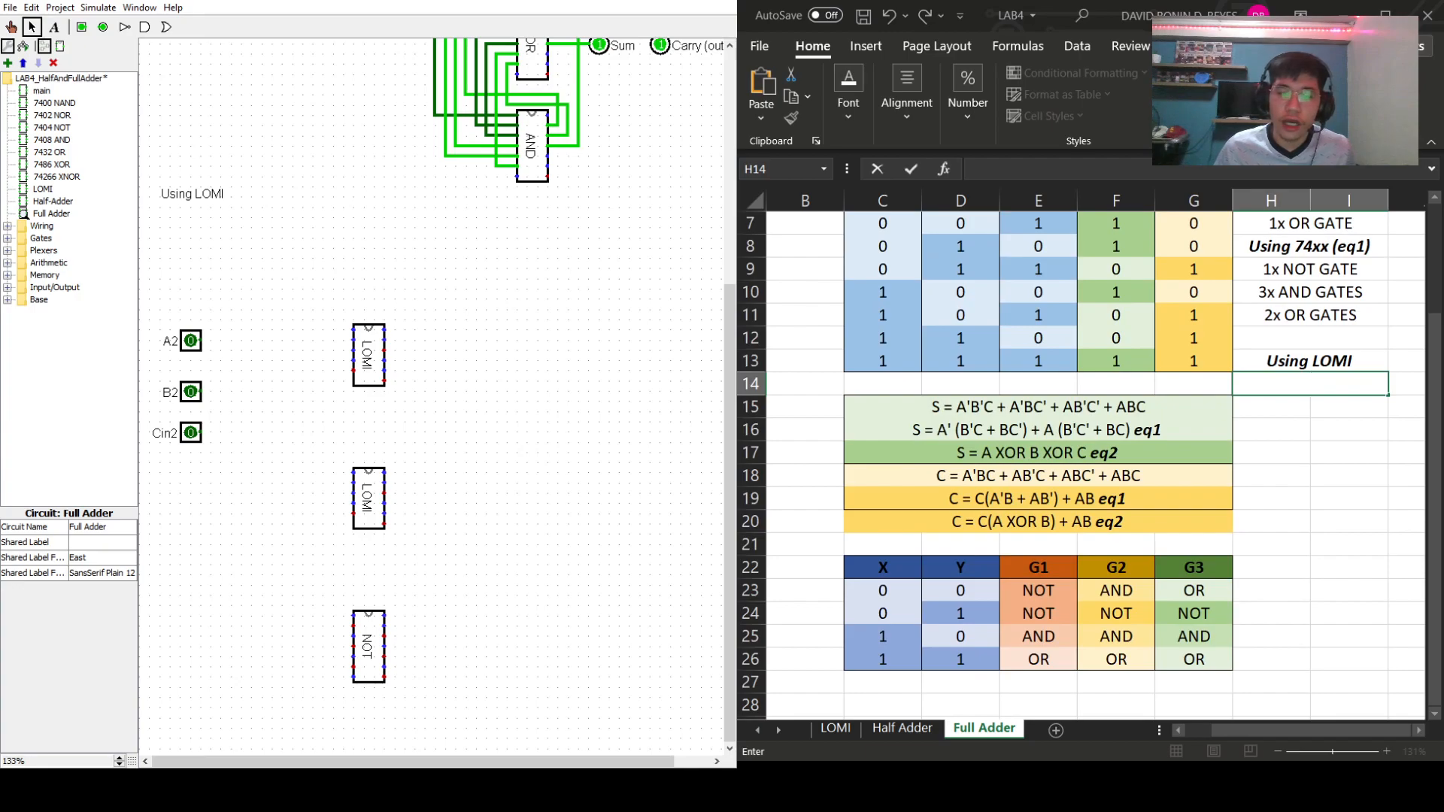
left_click(1343, 608)
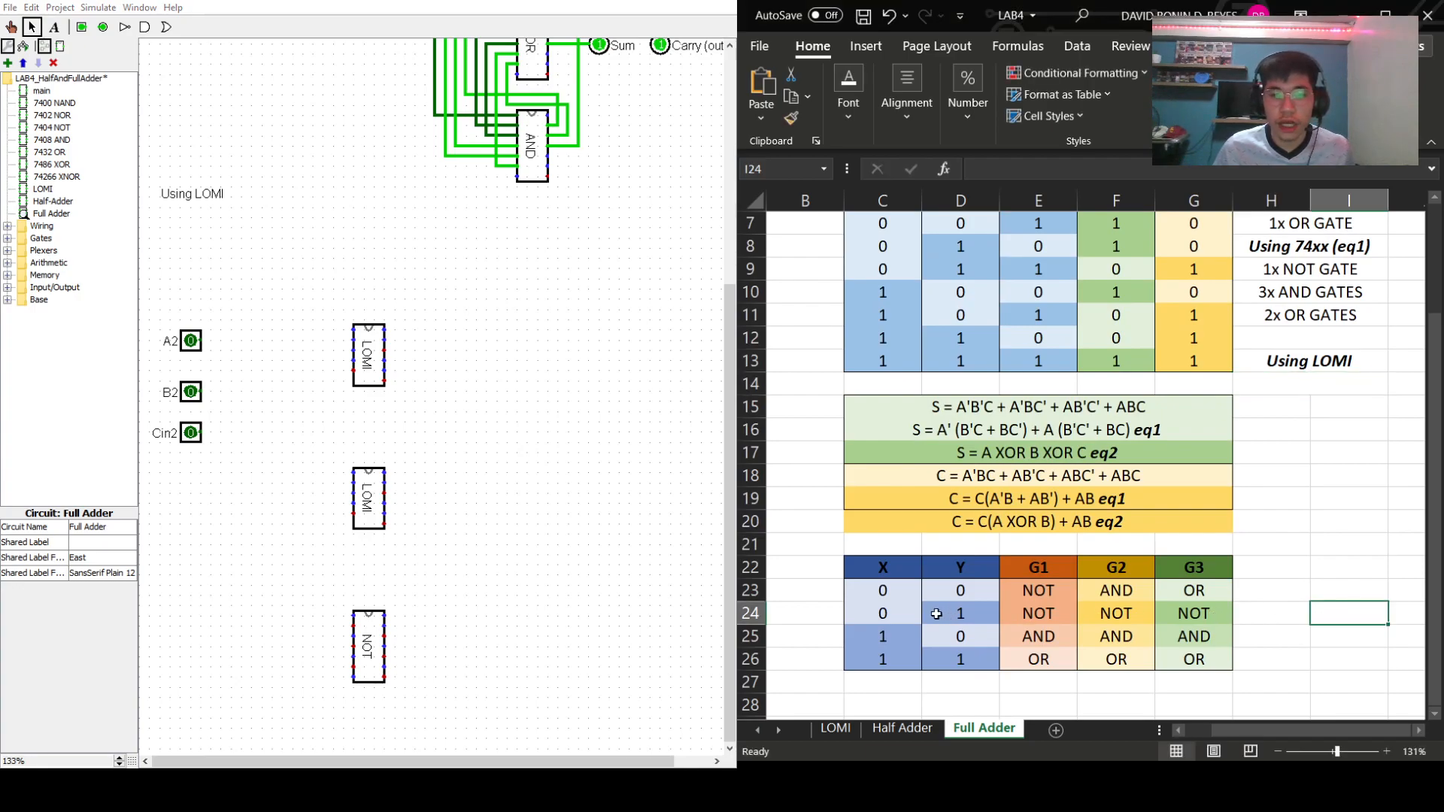
left_click(881, 594)
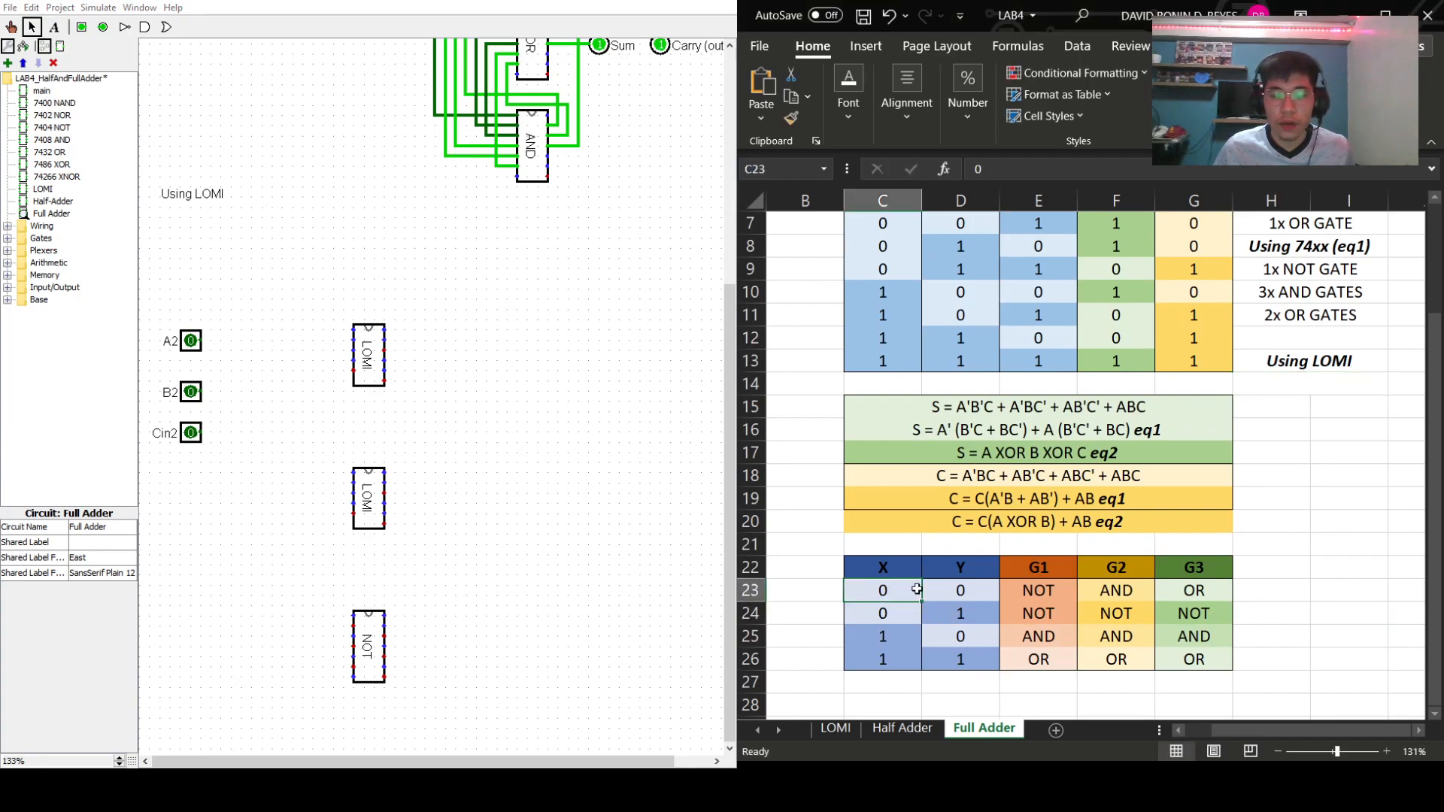
left_click(954, 606)
left_click(942, 590)
left_click(892, 594)
left_click(967, 597)
left_click(1045, 590)
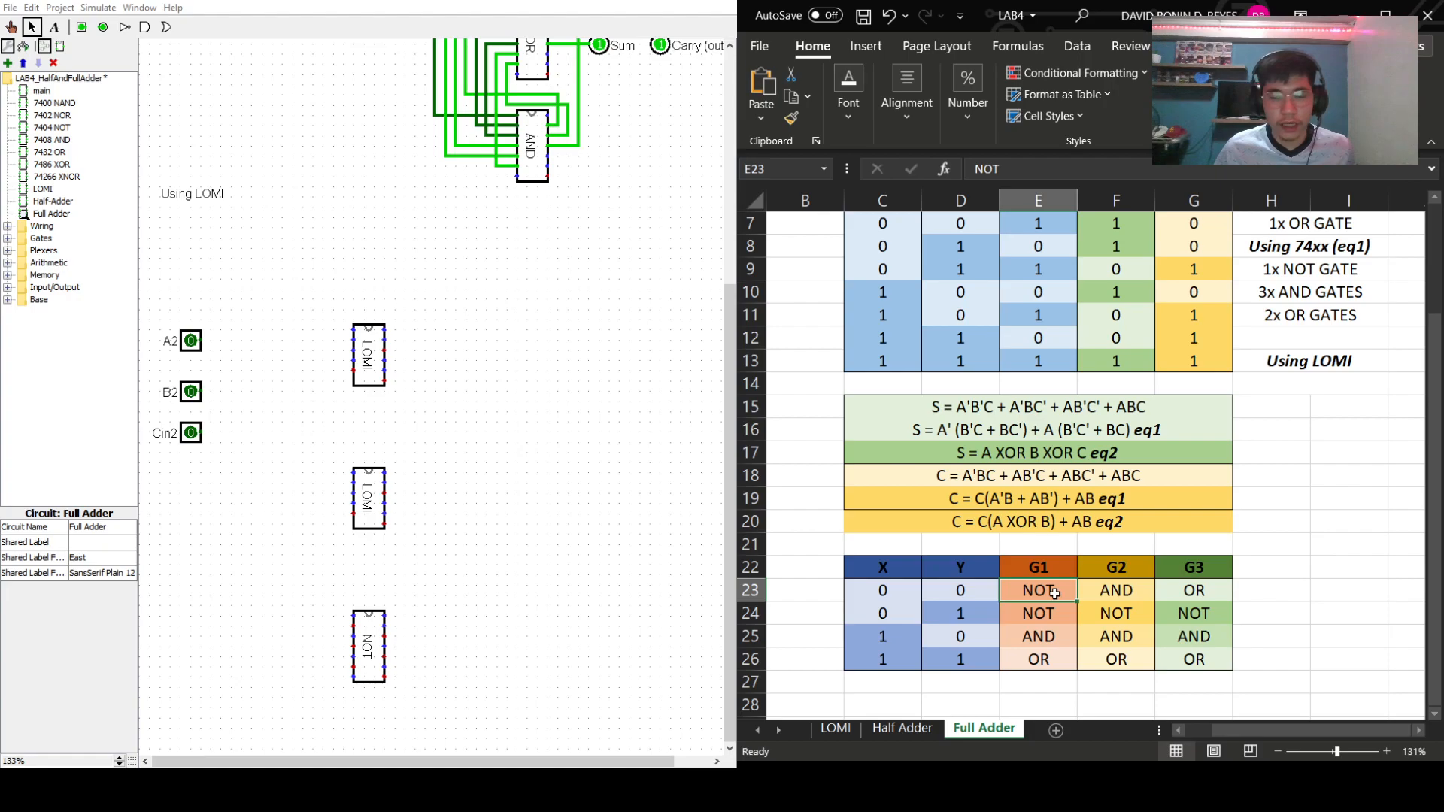
left_click(1103, 591)
left_click(1168, 591)
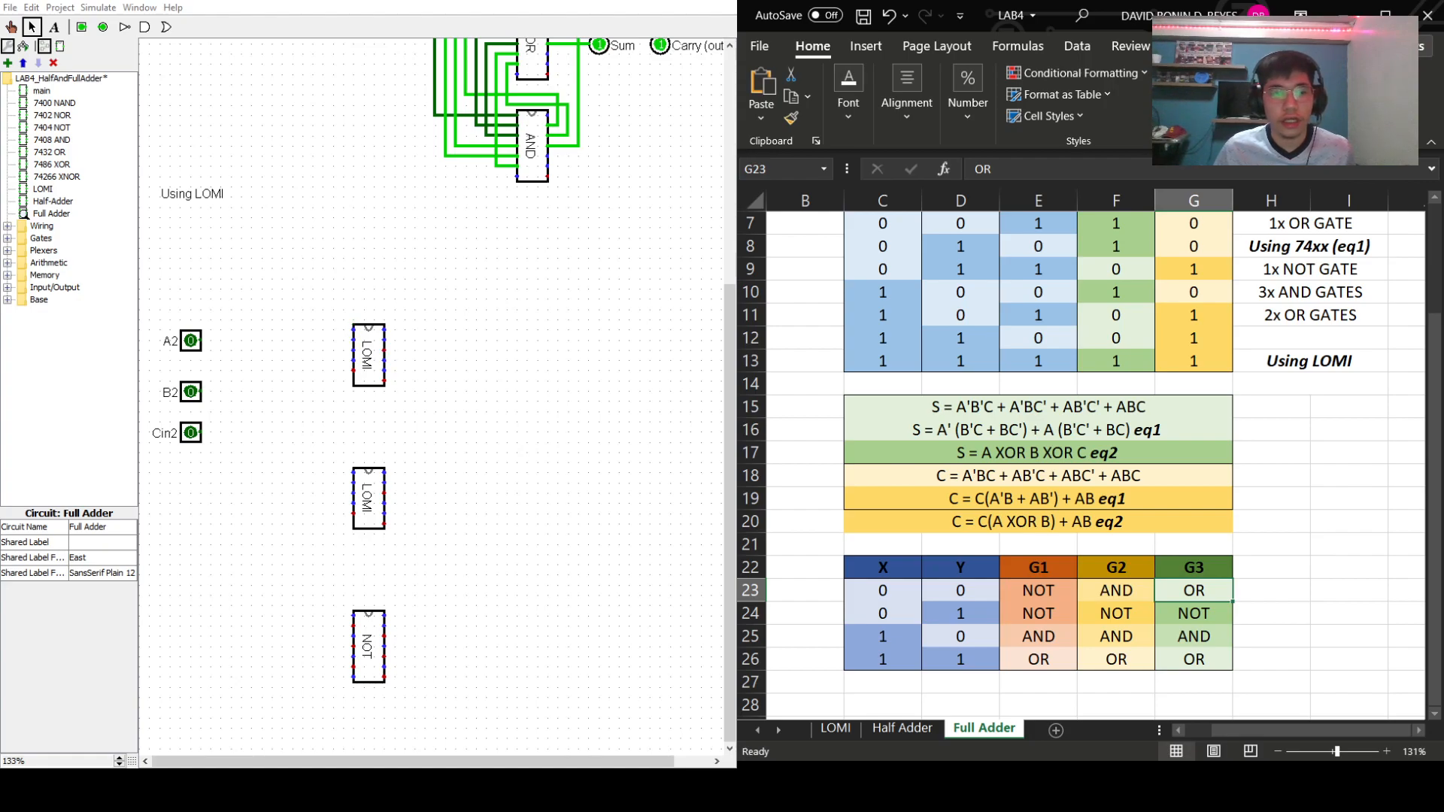
- Switch to Logisim, place a Ground facing north above the upper LOMI chip, and wire it down toward the NOT chip's upper input side
left_click(369, 337)
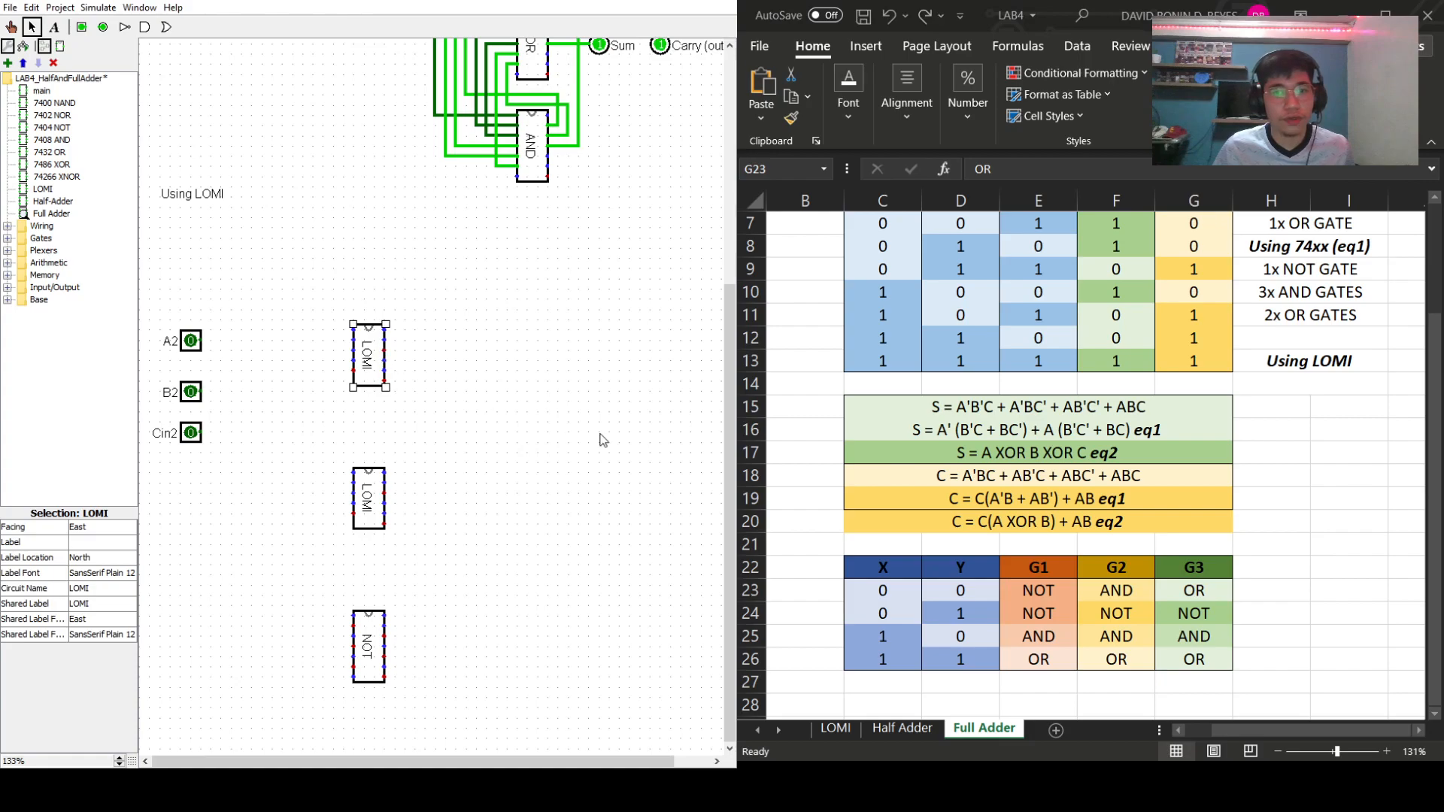
left_click(8, 226)
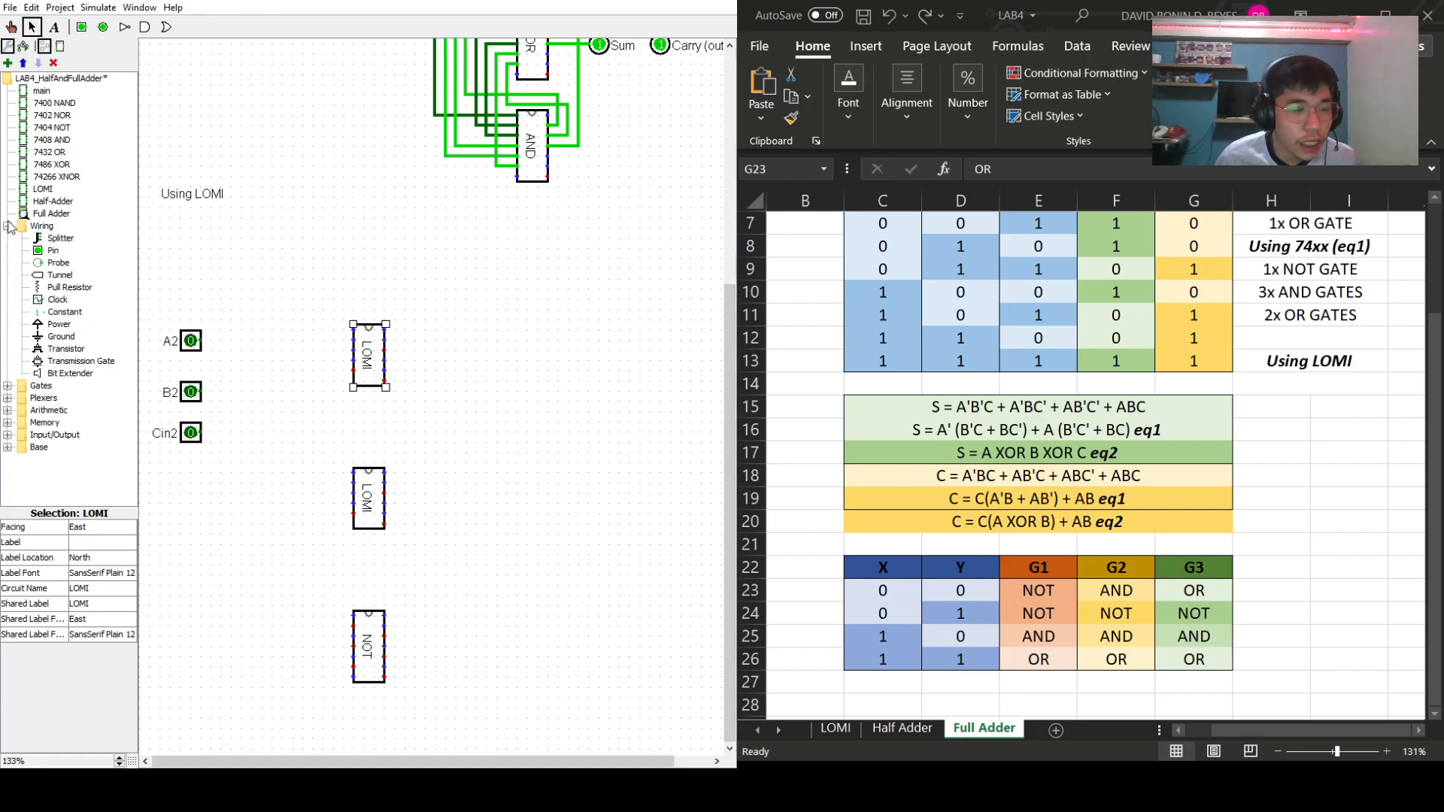
left_click(37, 336)
left_click(323, 239)
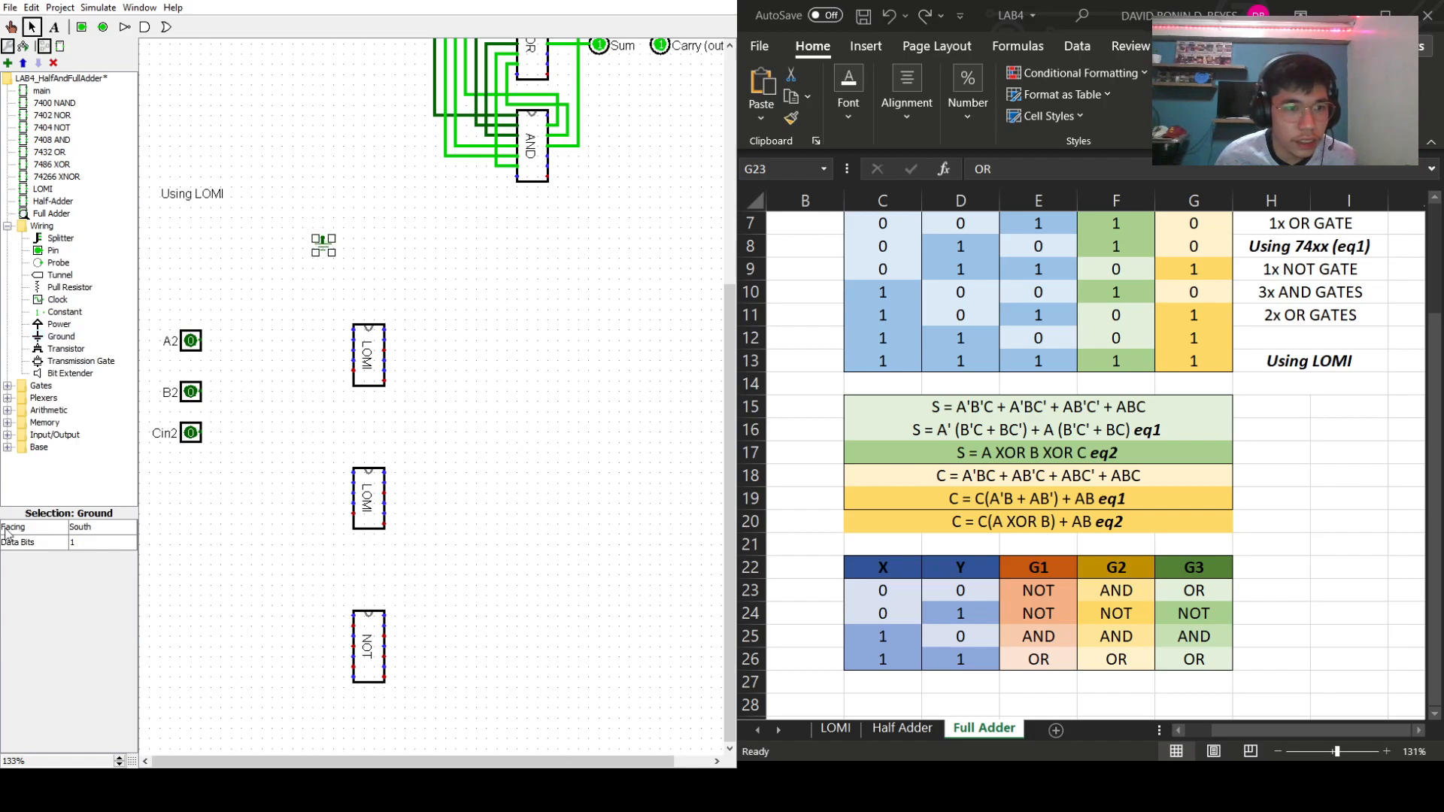
left_click(94, 527)
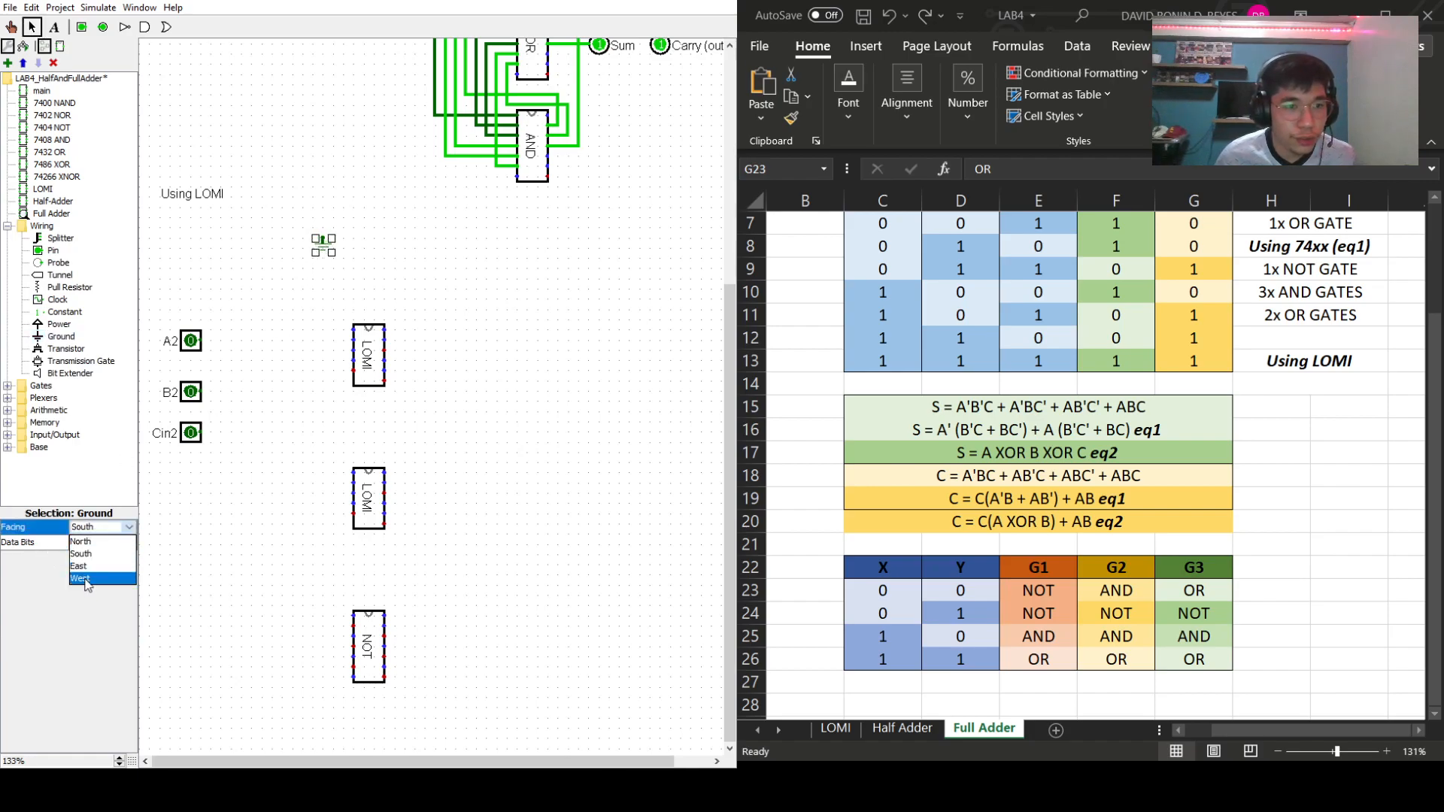
left_click(99, 542)
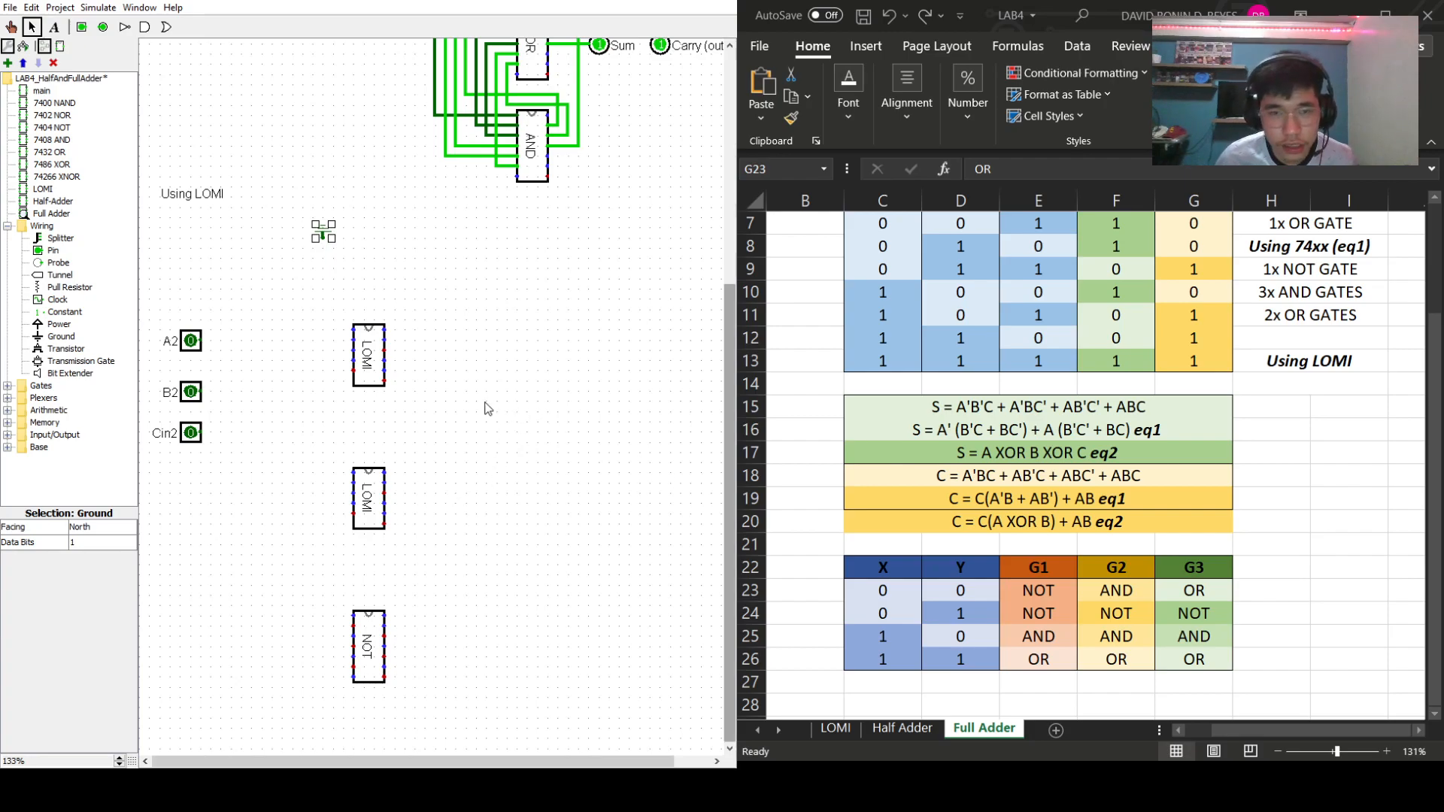
mouse_move(323, 251)
left_mouse_down()
mouse_move(325, 625)
mouse_move(343, 622)
mouse_move(324, 625)
mouse_move(346, 626)
left_mouse_up()
left_click(376, 634)
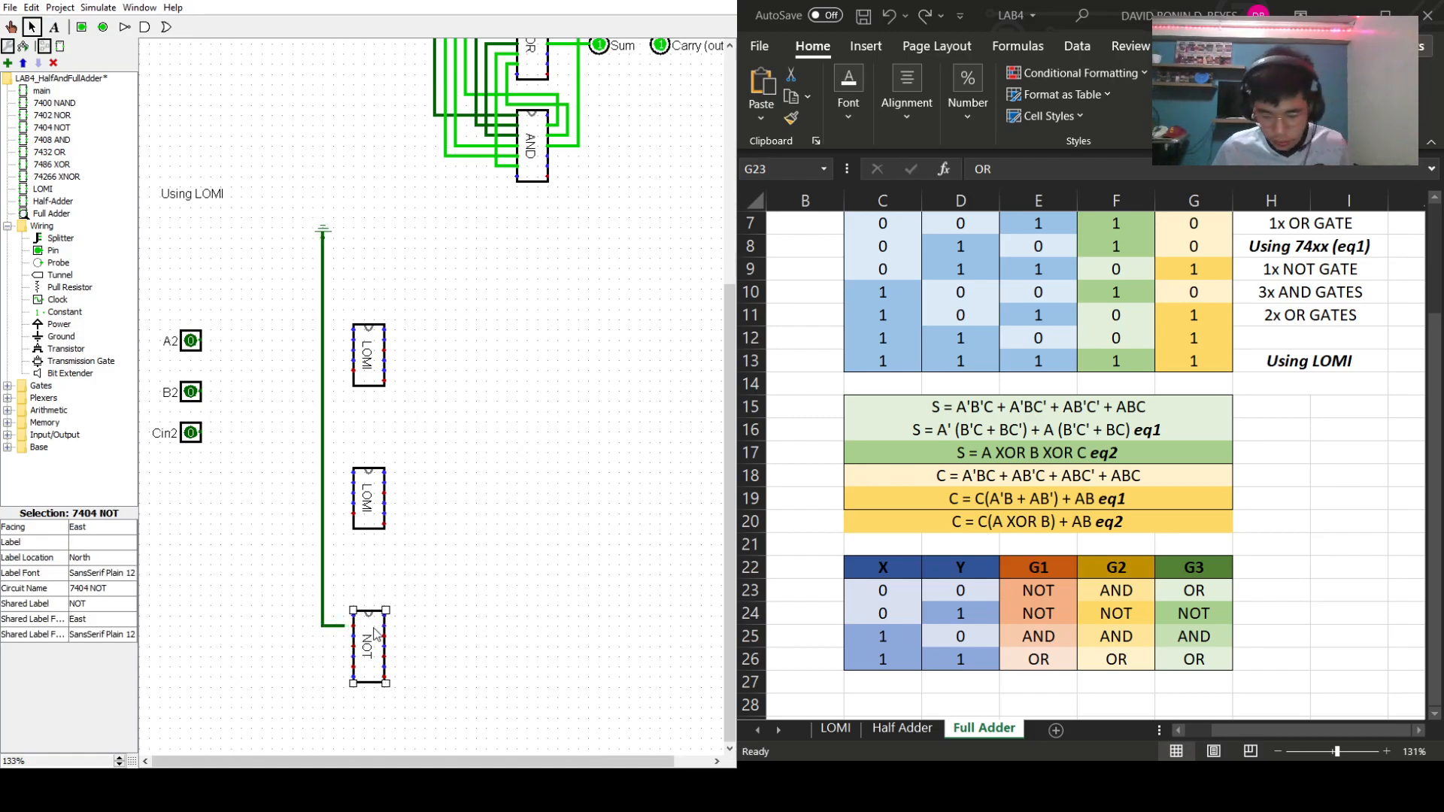
- Replace the NOT chip at the end of the ground wire with a third LOMI chip
key("Delete")
scroll(376, 634, "up", 2)
left_click(43, 189)
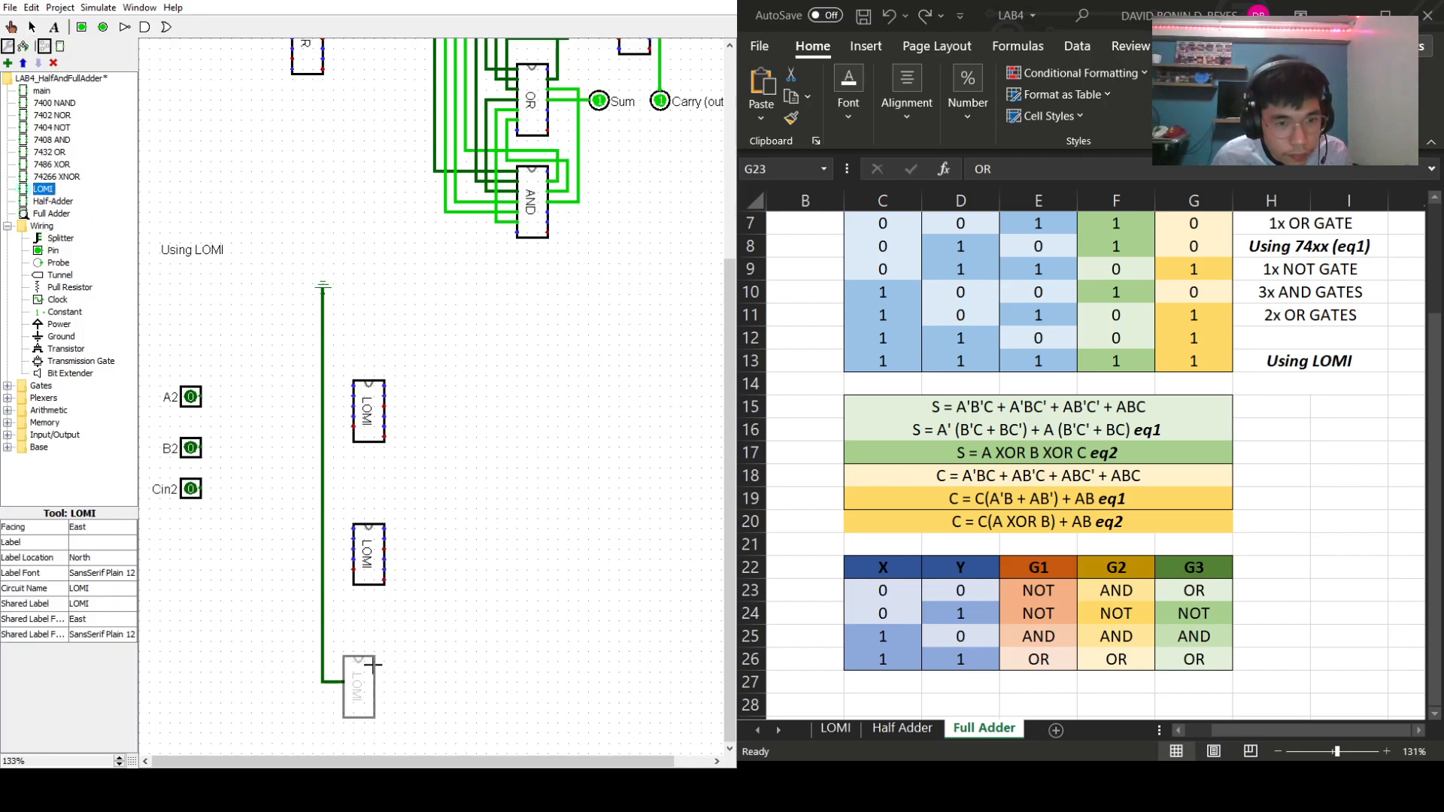
left_click(373, 676)
- Branch the ground wire to the X and Y inputs of the upper, middle and lower LOMI chips
left_click_drag(332, 673, 322, 672)
left_click_drag(323, 538, 353, 527)
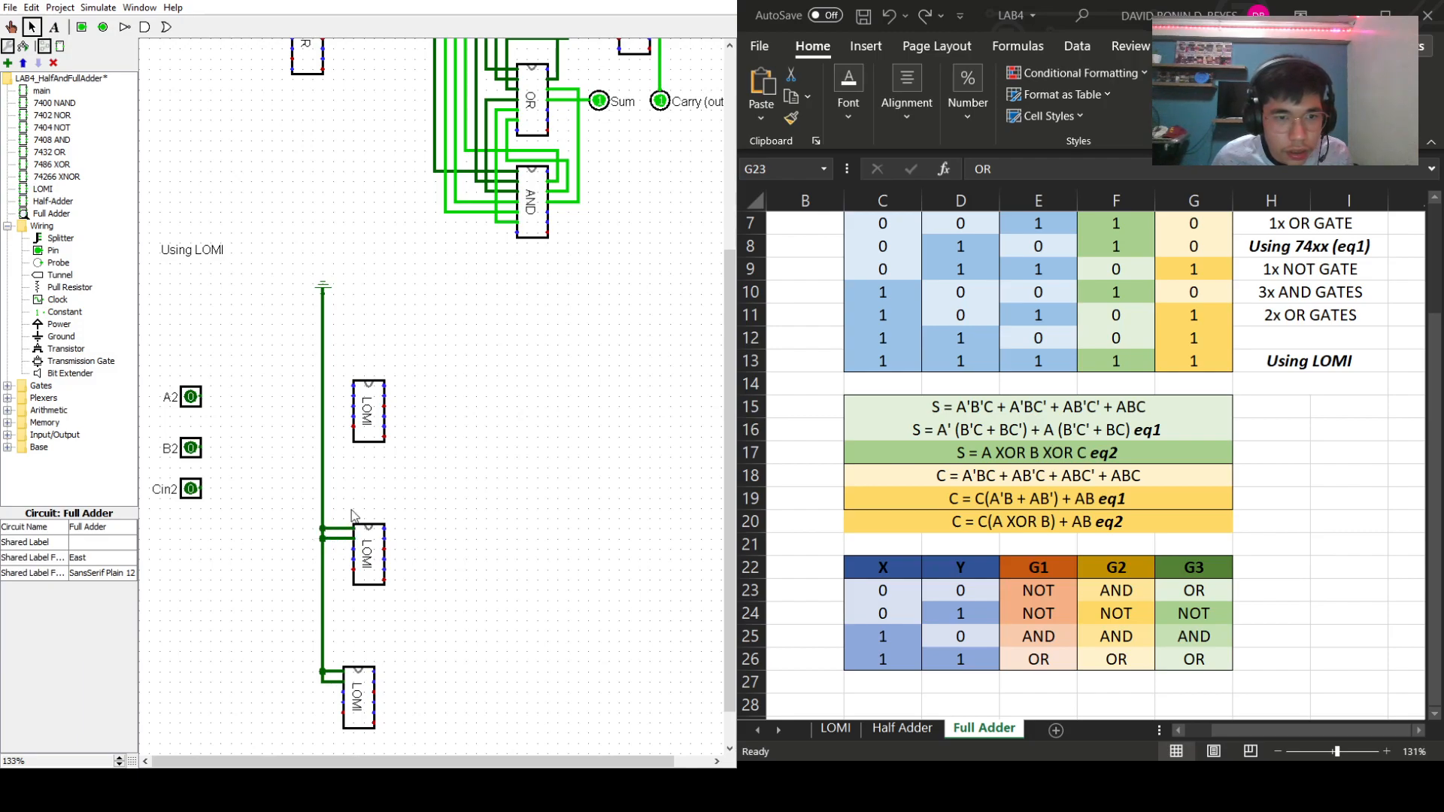
mouse_move(323, 395)
left_mouse_down()
mouse_move(358, 401)
mouse_move(329, 391)
left_mouse_up()
- Move the Cin2, B2 and A2 pins down into an evenly spaced column between the upper and lower LOMI chips
scroll(560, 501, "down", 2)
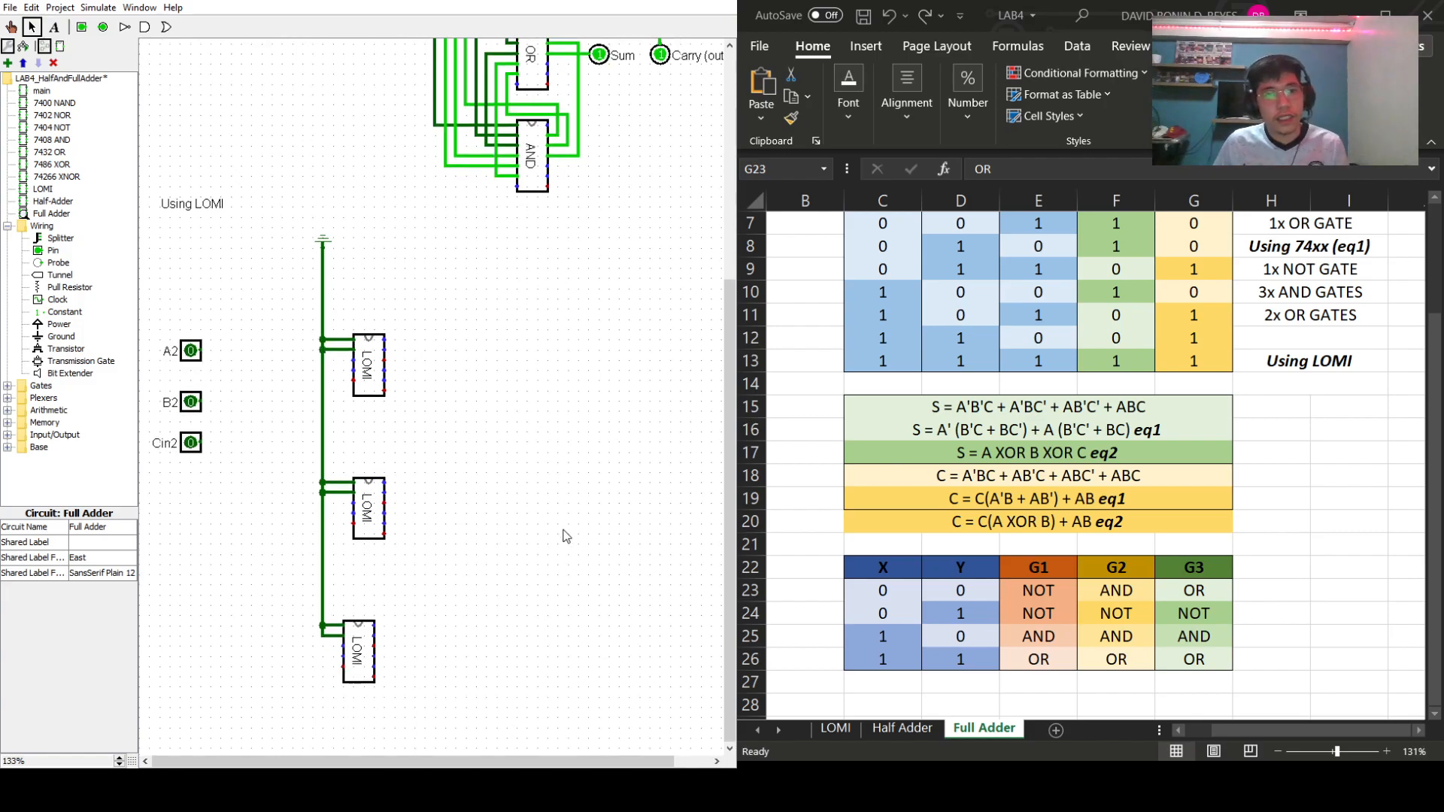
left_click_drag(191, 444, 180, 515)
left_click_drag(191, 401, 181, 464)
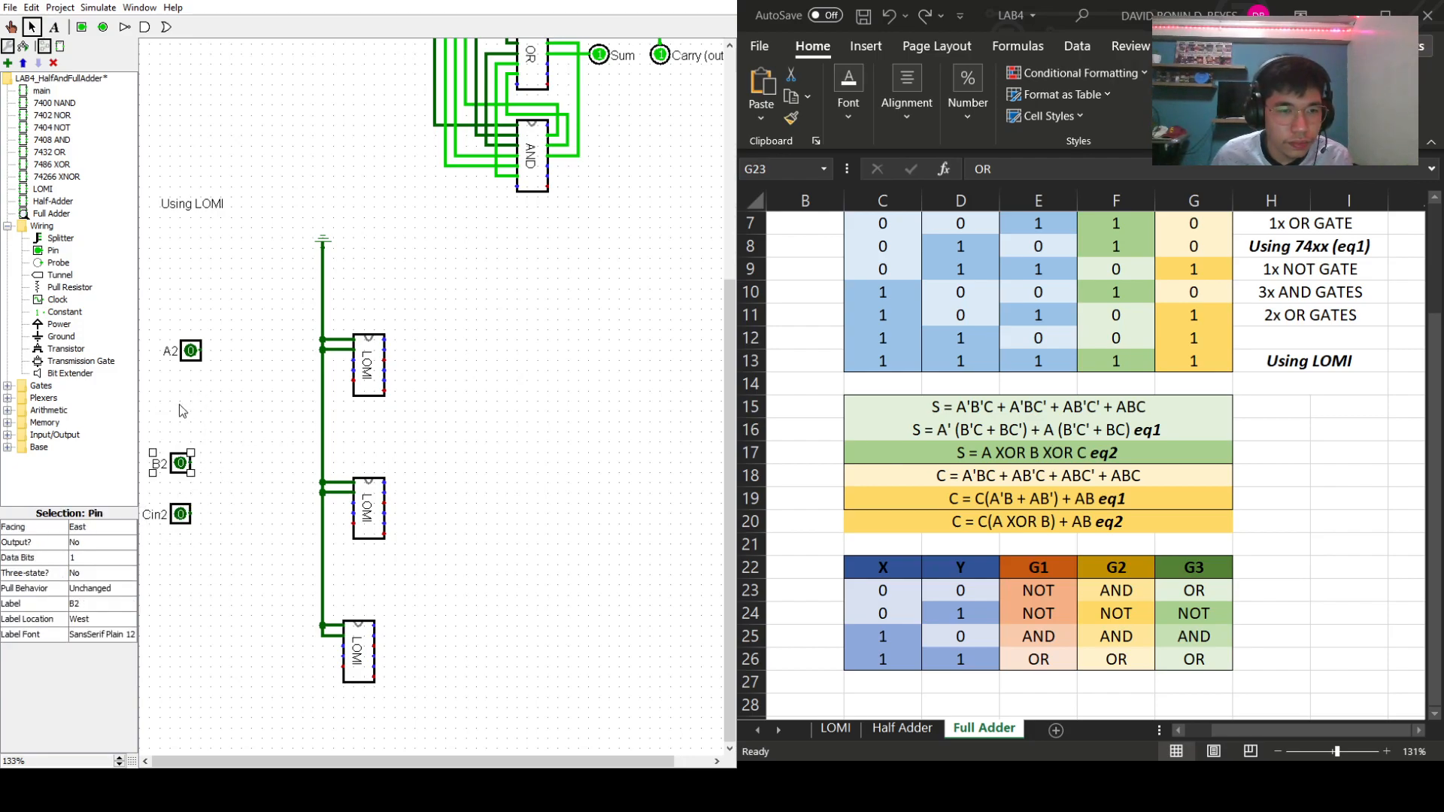
left_click_drag(191, 351, 180, 419)
left_click(475, 423)
left_click(506, 445)
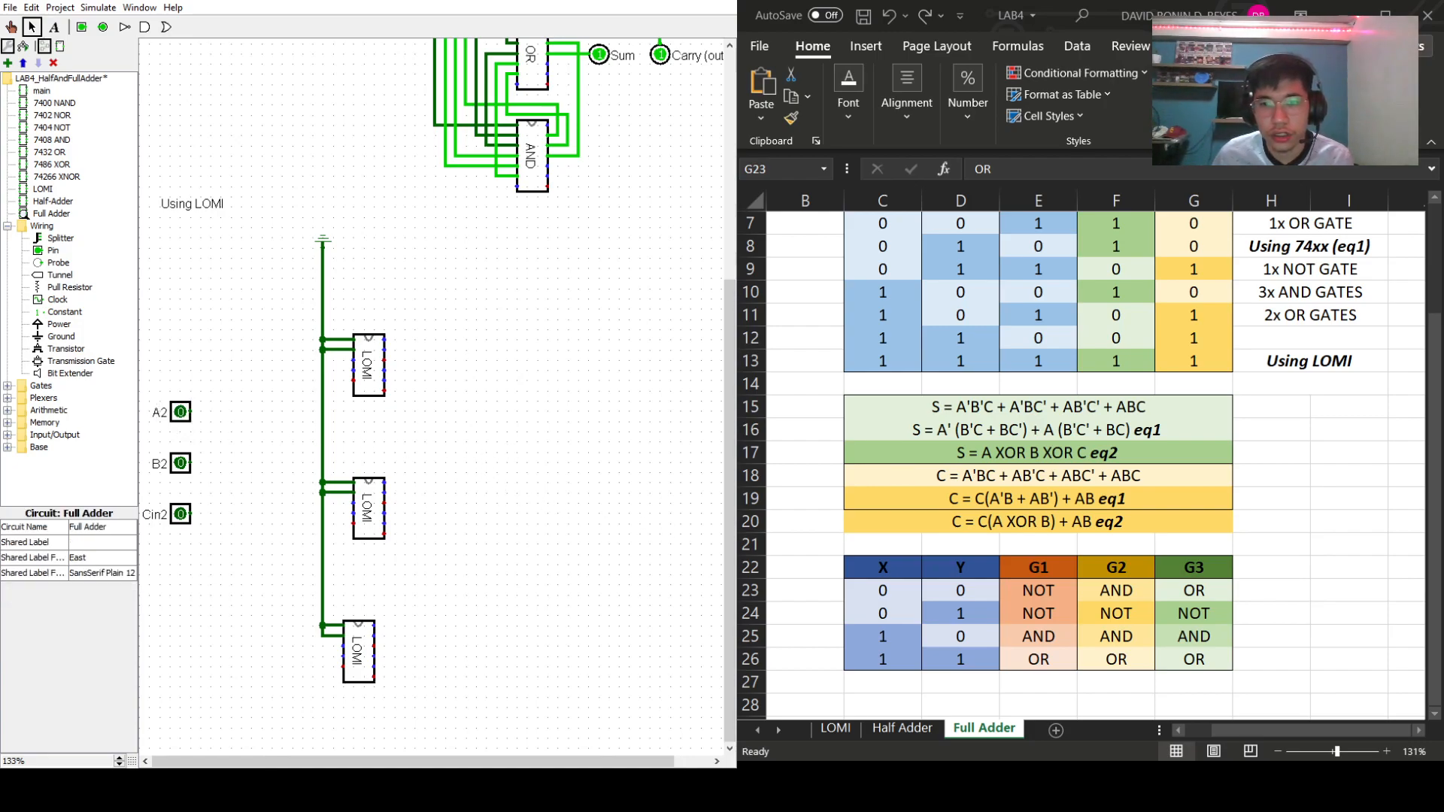
- Following eq1 in Excel, wire A2, B2 and Cin2 to the upper, middle and lower LOMI NOT inputs, and lead out the upper NOT output
double_click(950, 430)
left_click(950, 428)
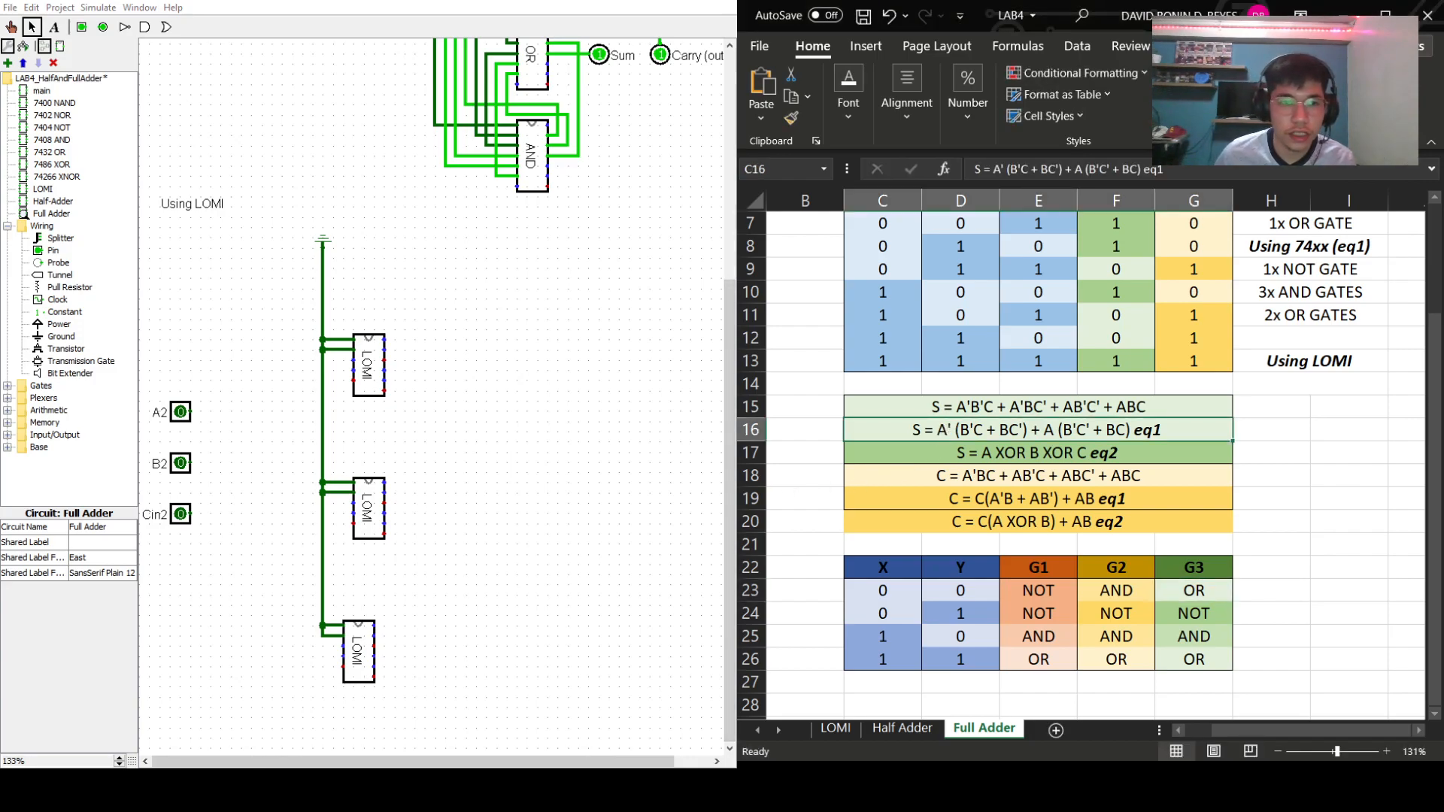
left_click_drag(191, 412, 353, 365)
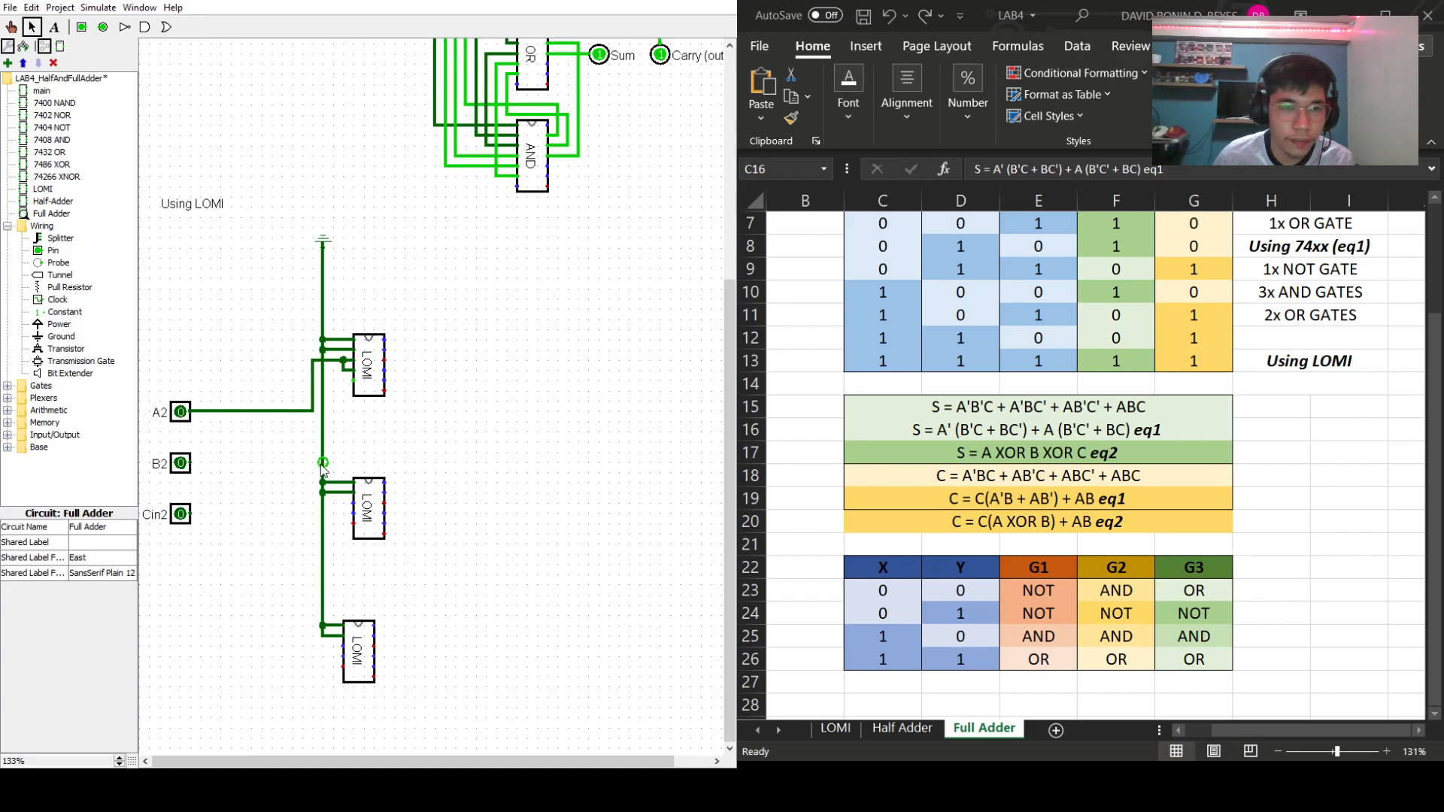
left_click_drag(199, 462, 312, 464)
mouse_move(312, 463)
left_mouse_down()
mouse_move(311, 502)
mouse_move(352, 514)
left_mouse_up()
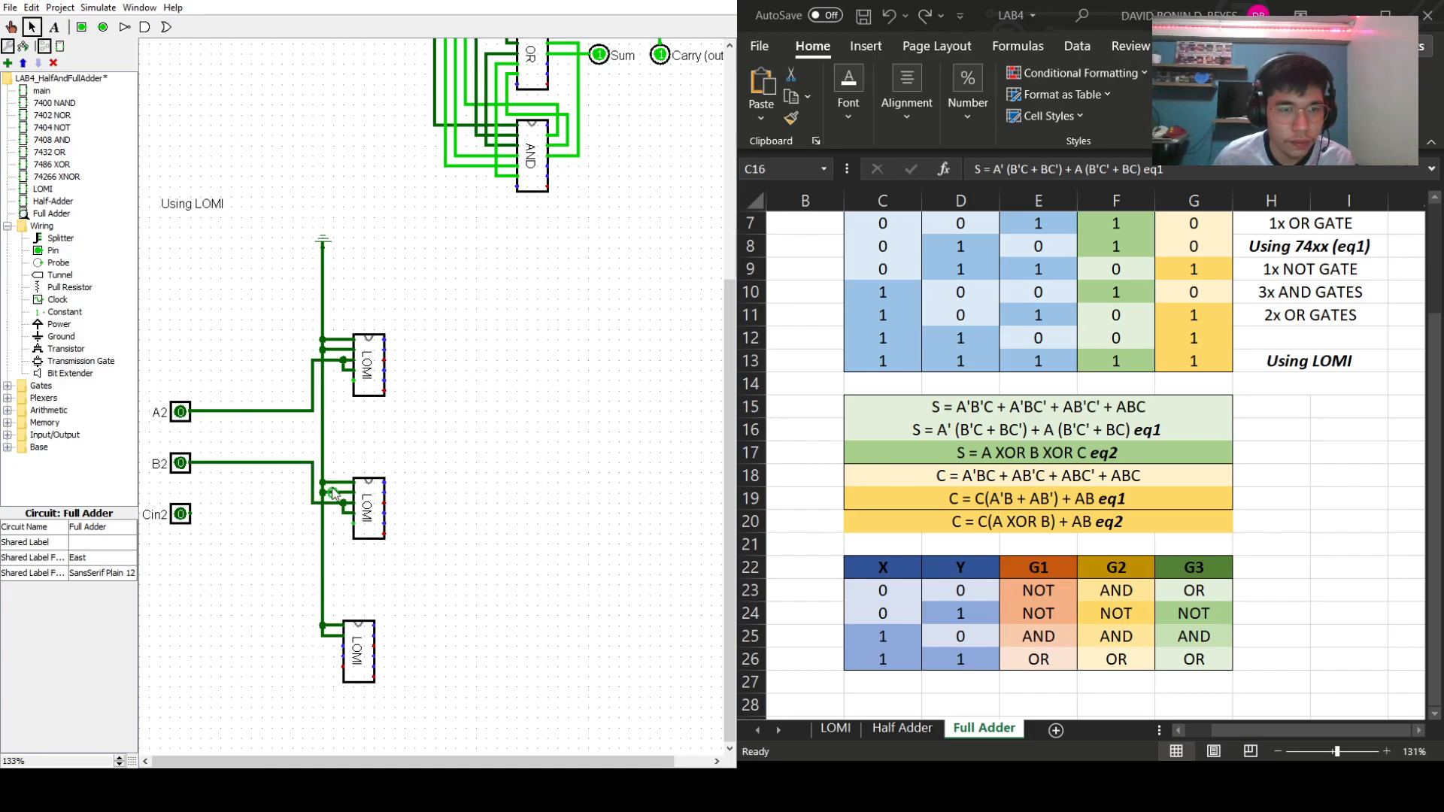
left_click_drag(194, 514, 313, 515)
left_click_drag(313, 515, 346, 658)
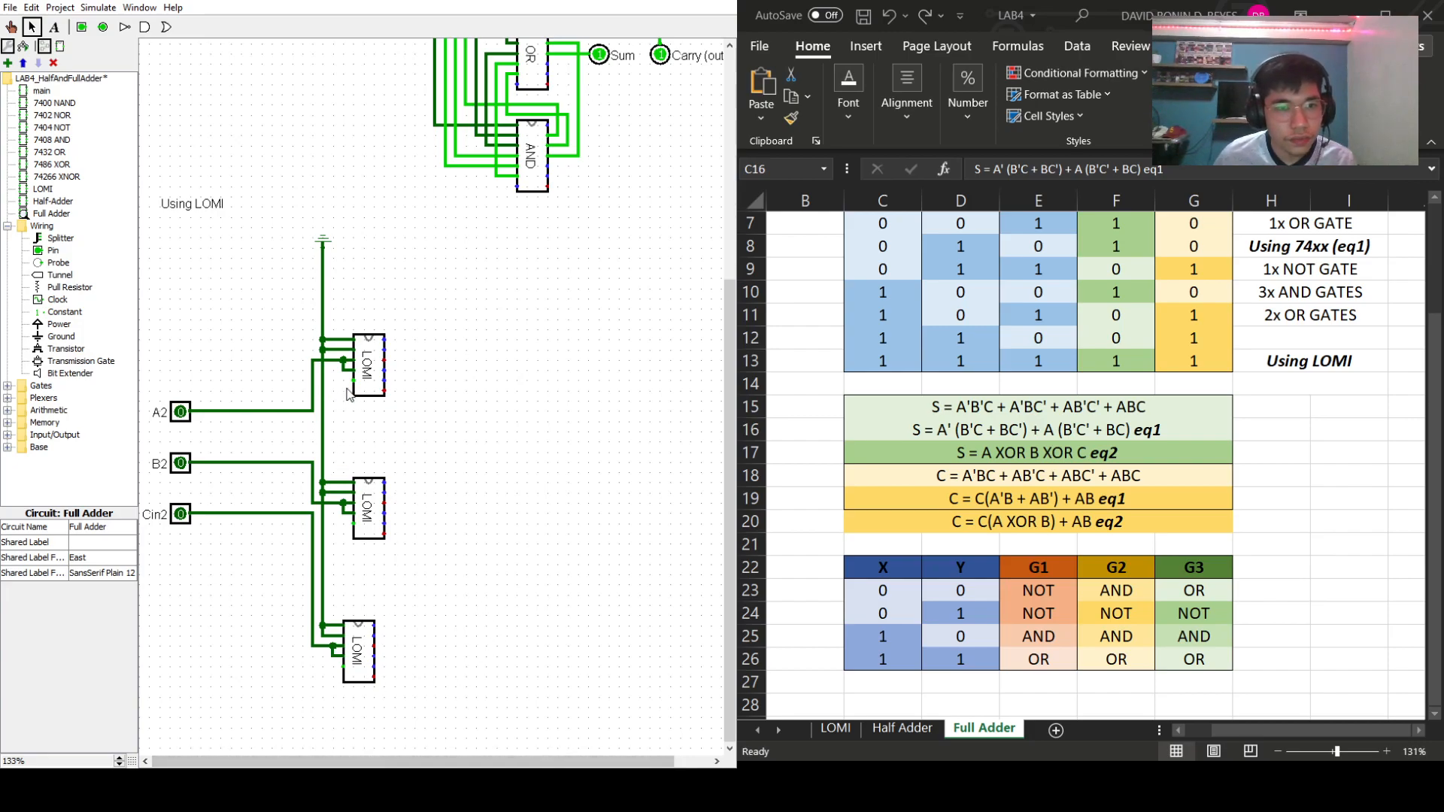
left_click_drag(344, 381, 384, 431)
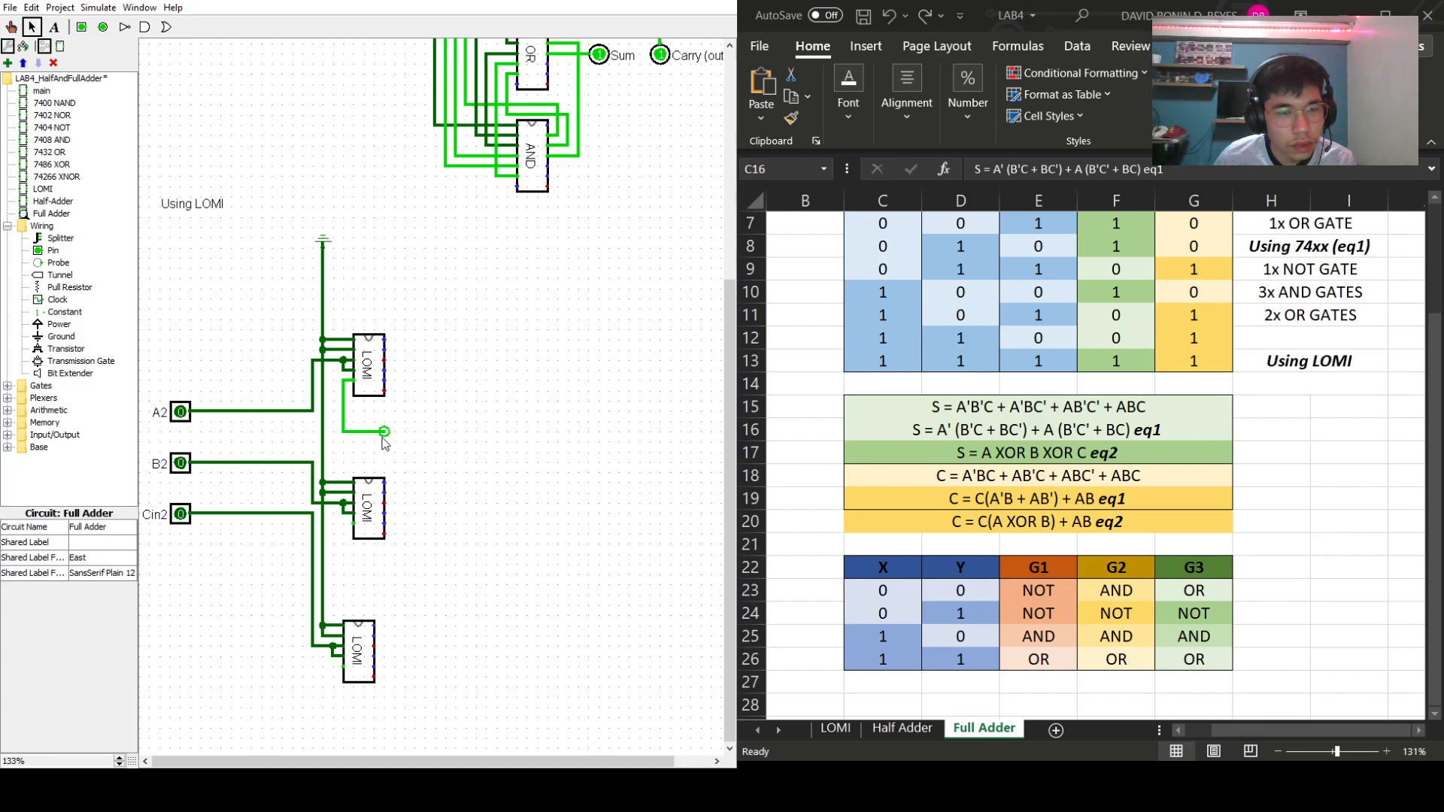
left_click(310, 463)
key("Delete")
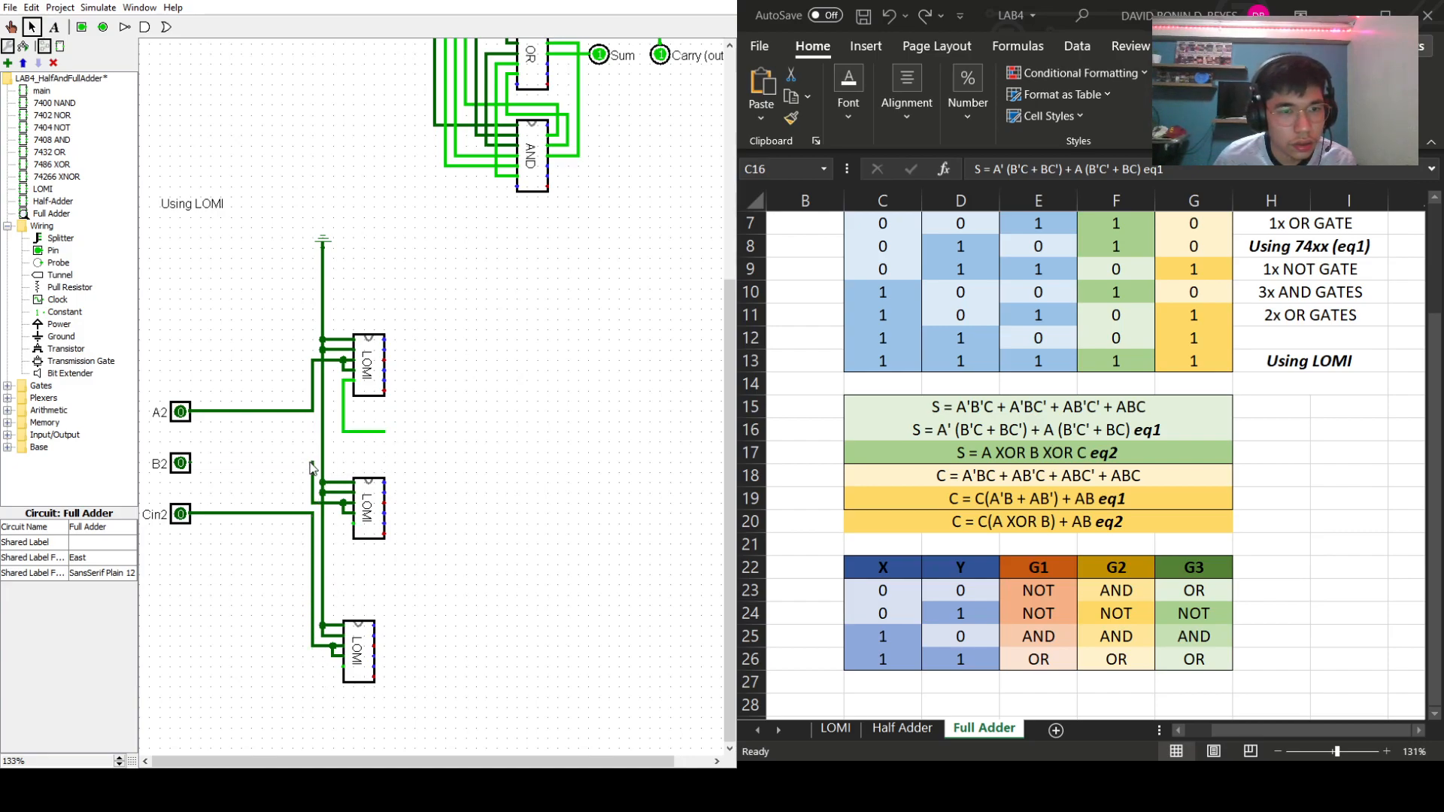
key("ctrl+z")
- Draw wires leading out of the NOT outputs of the middle and lower LOMI chips
mouse_move(335, 522)
left_mouse_down()
mouse_move(333, 473)
mouse_move(392, 471)
mouse_move(373, 463)
mouse_move(386, 435)
left_mouse_up()
key("ctrl+z")
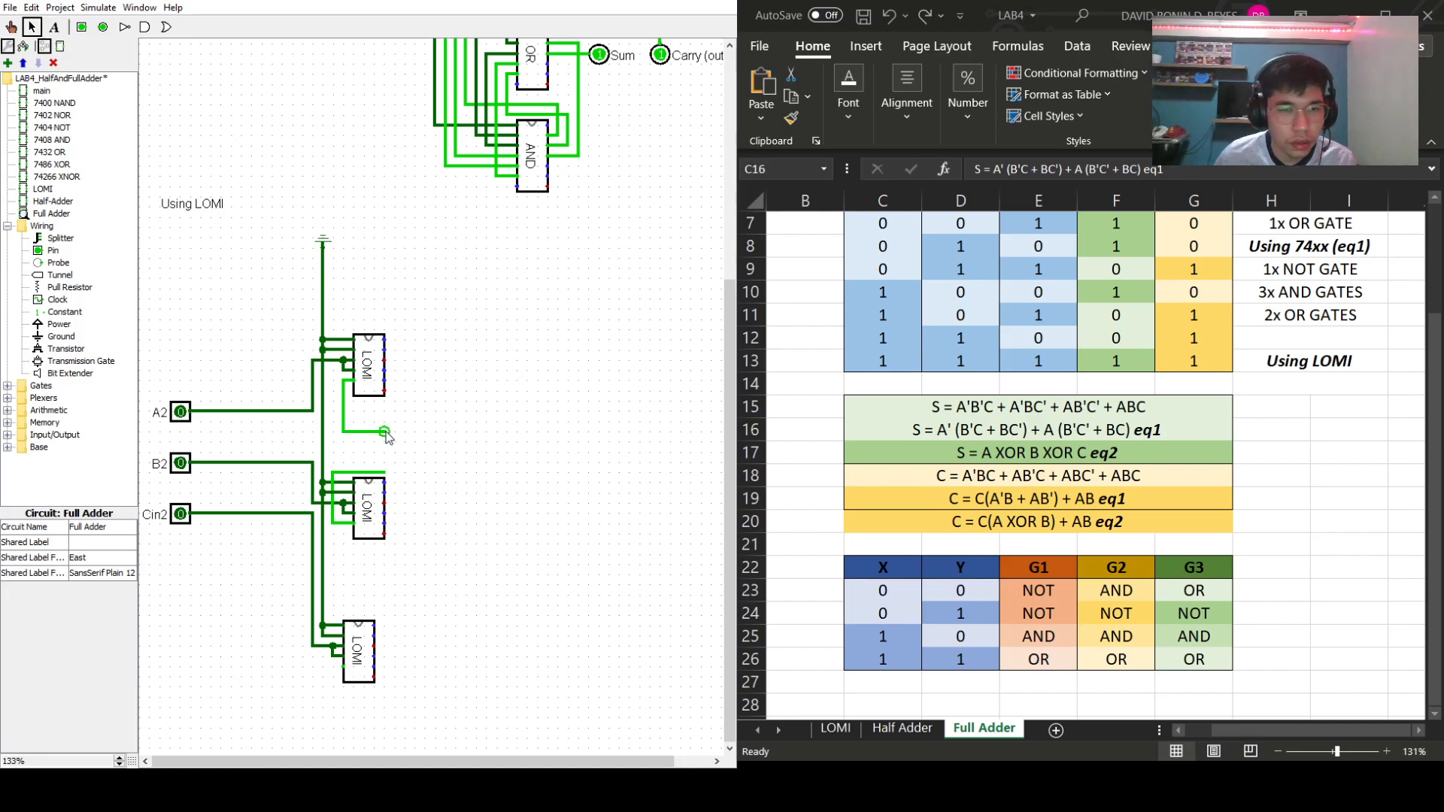
left_click_drag(341, 672, 382, 698)
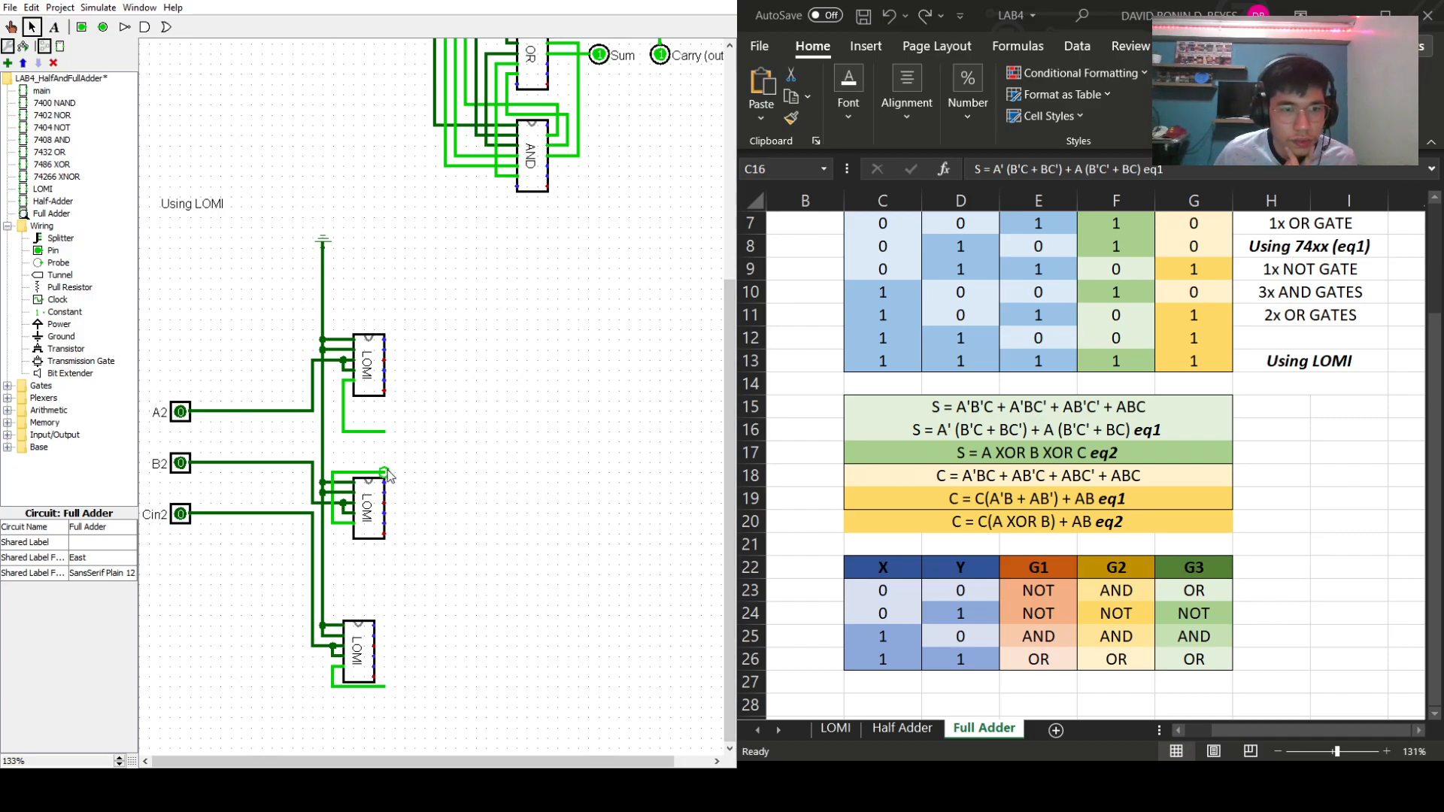
- Reroute inverted B2 and branch Cin2 to the upper LOMI's AND inputs, and link its AND output to its OR input
left_click_drag(386, 474, 333, 474)
left_click(350, 475)
key("Delete")
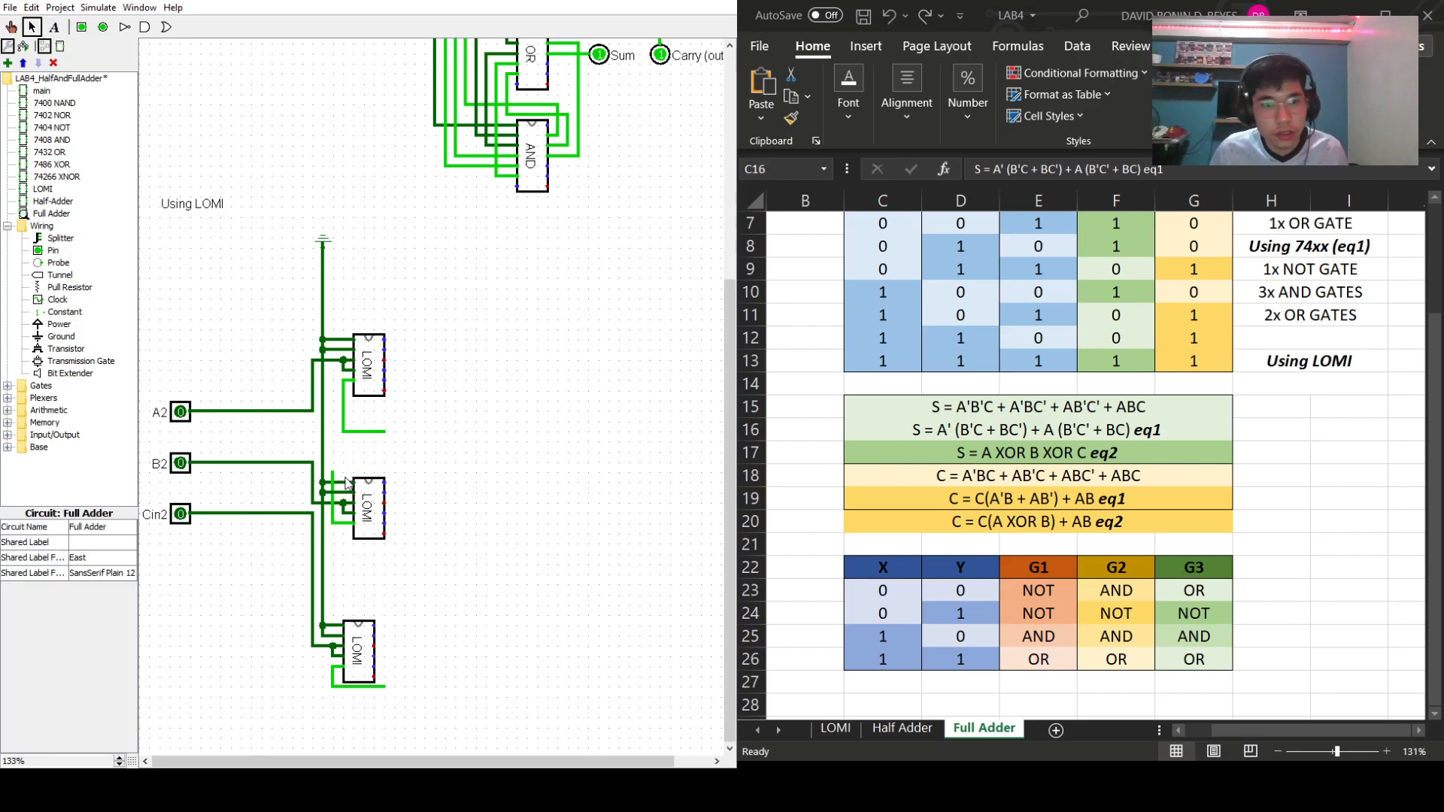
left_click_drag(333, 473, 392, 331)
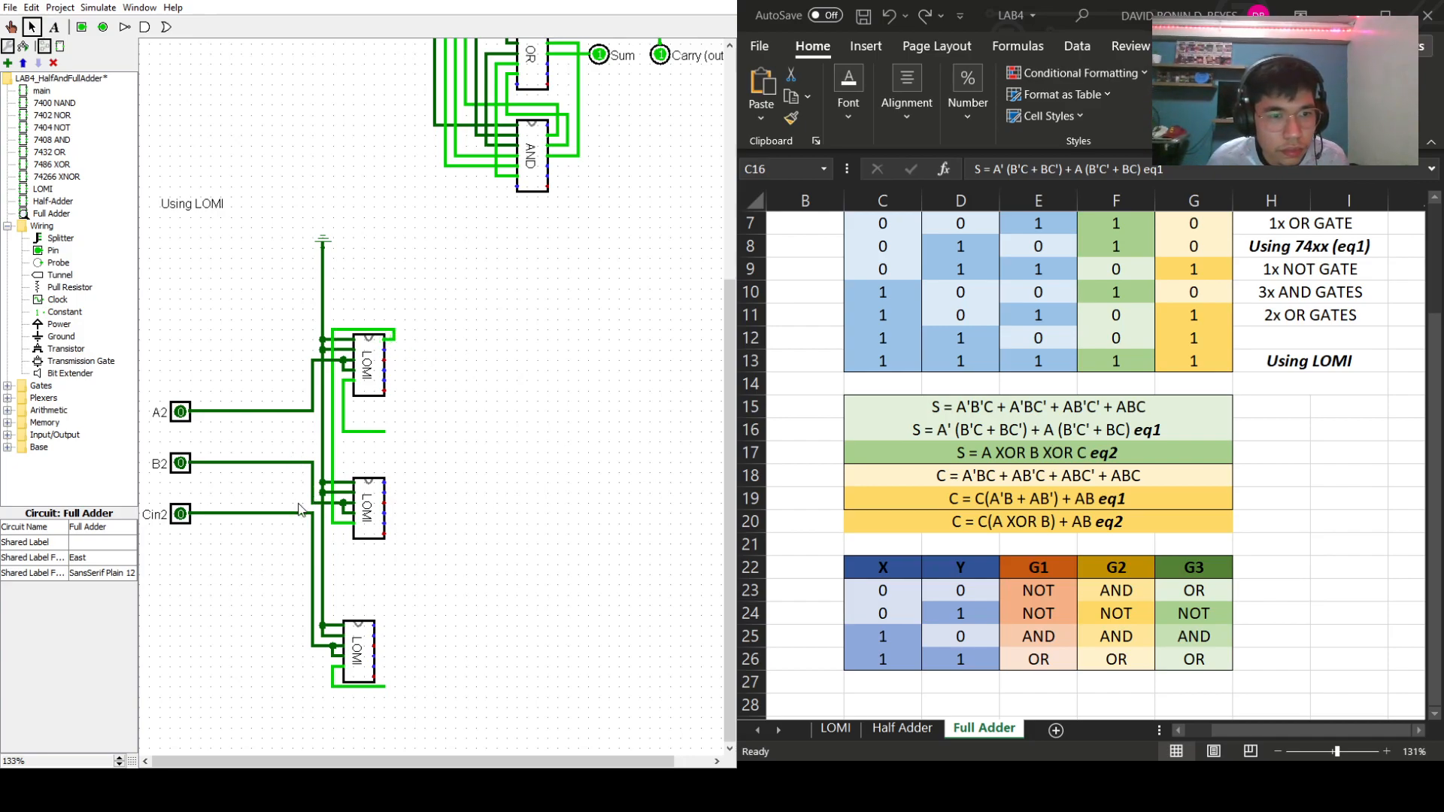
left_click_drag(302, 514, 386, 371)
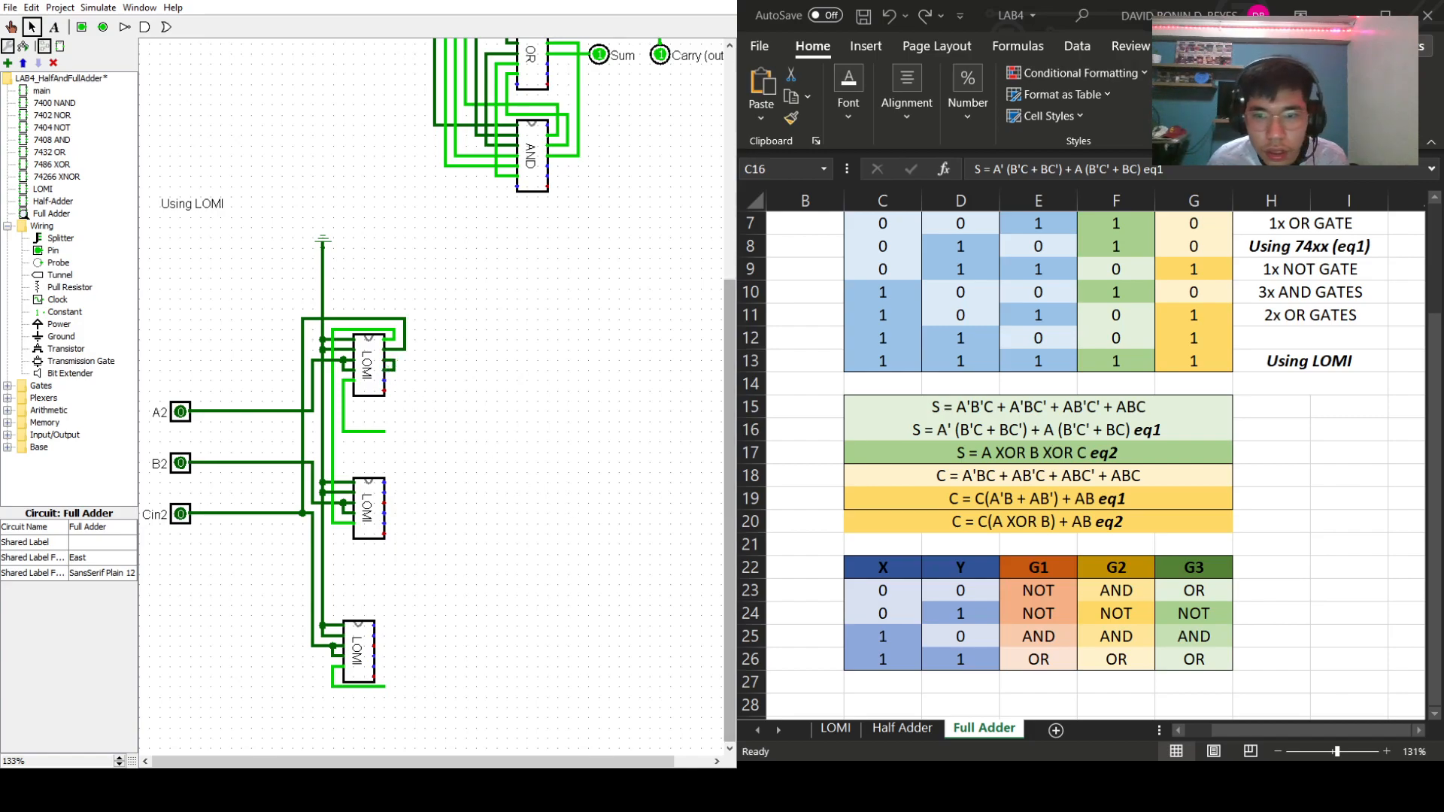
- Following eq1 in Excel, wire B2 and inverted Cin2 into the middle LOMI's AND gate and its output to the upper LOMI's OR gate
double_click(1057, 429)
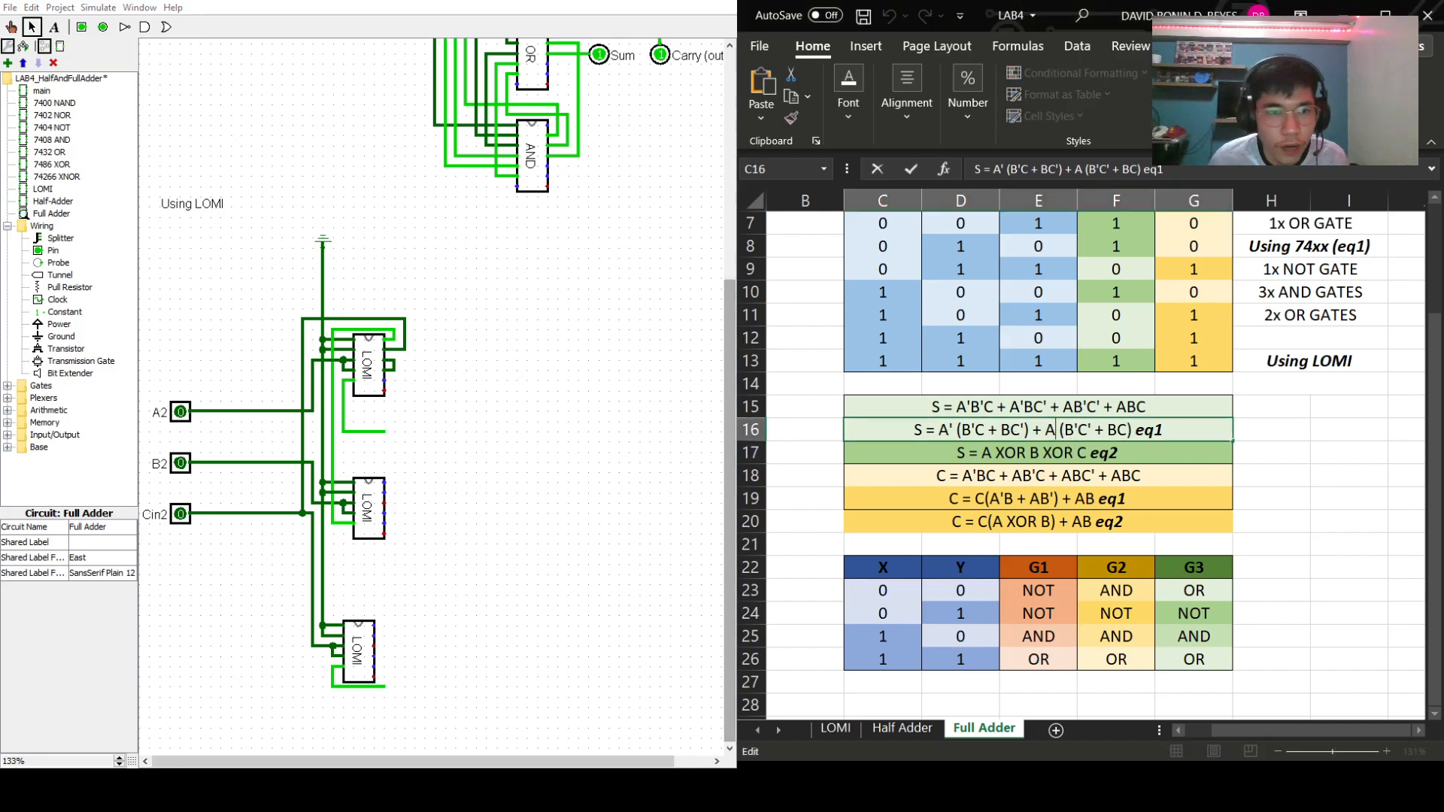
left_click_drag(306, 462, 394, 482)
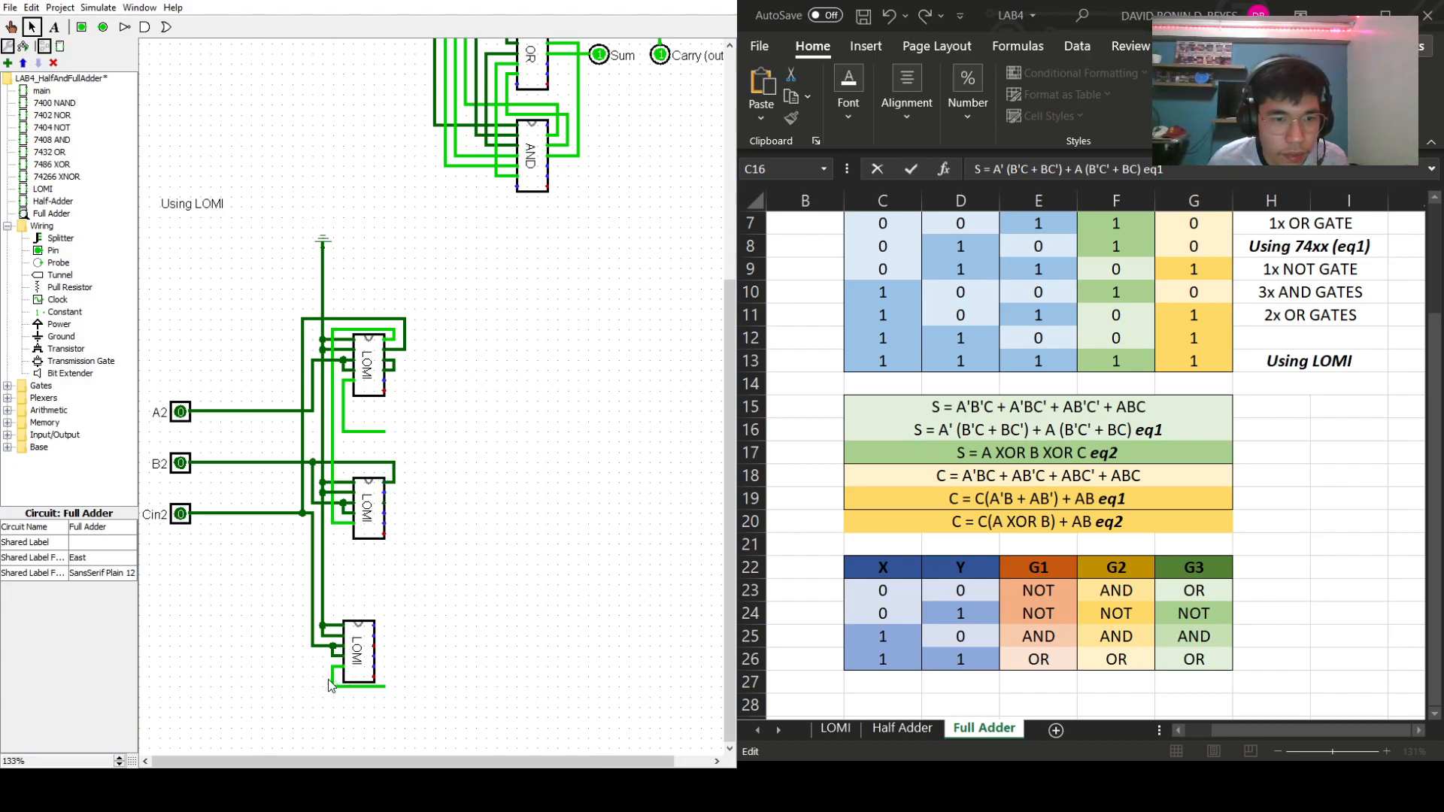
left_click_drag(336, 669, 404, 452)
left_click_drag(405, 452, 446, 390)
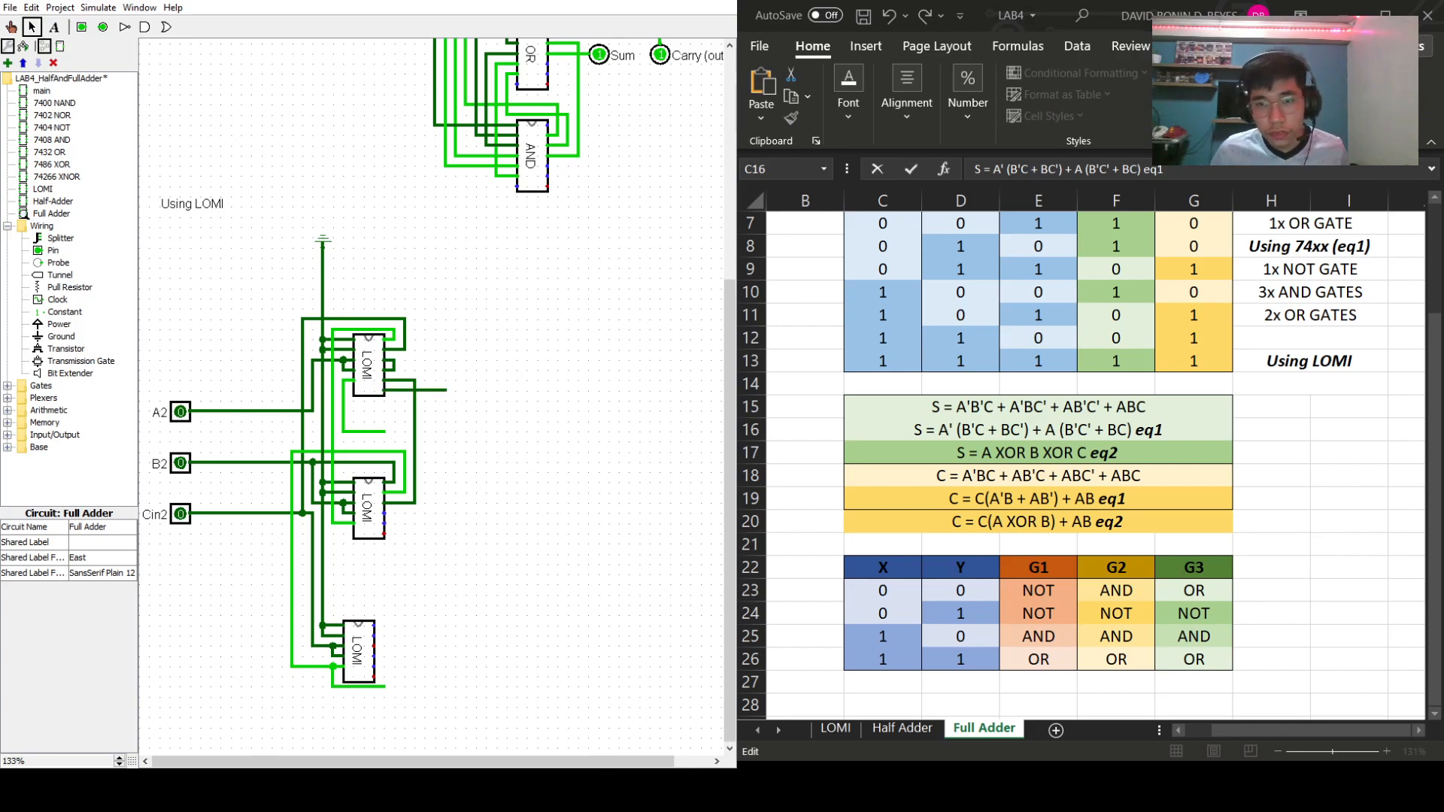
left_click(434, 394)
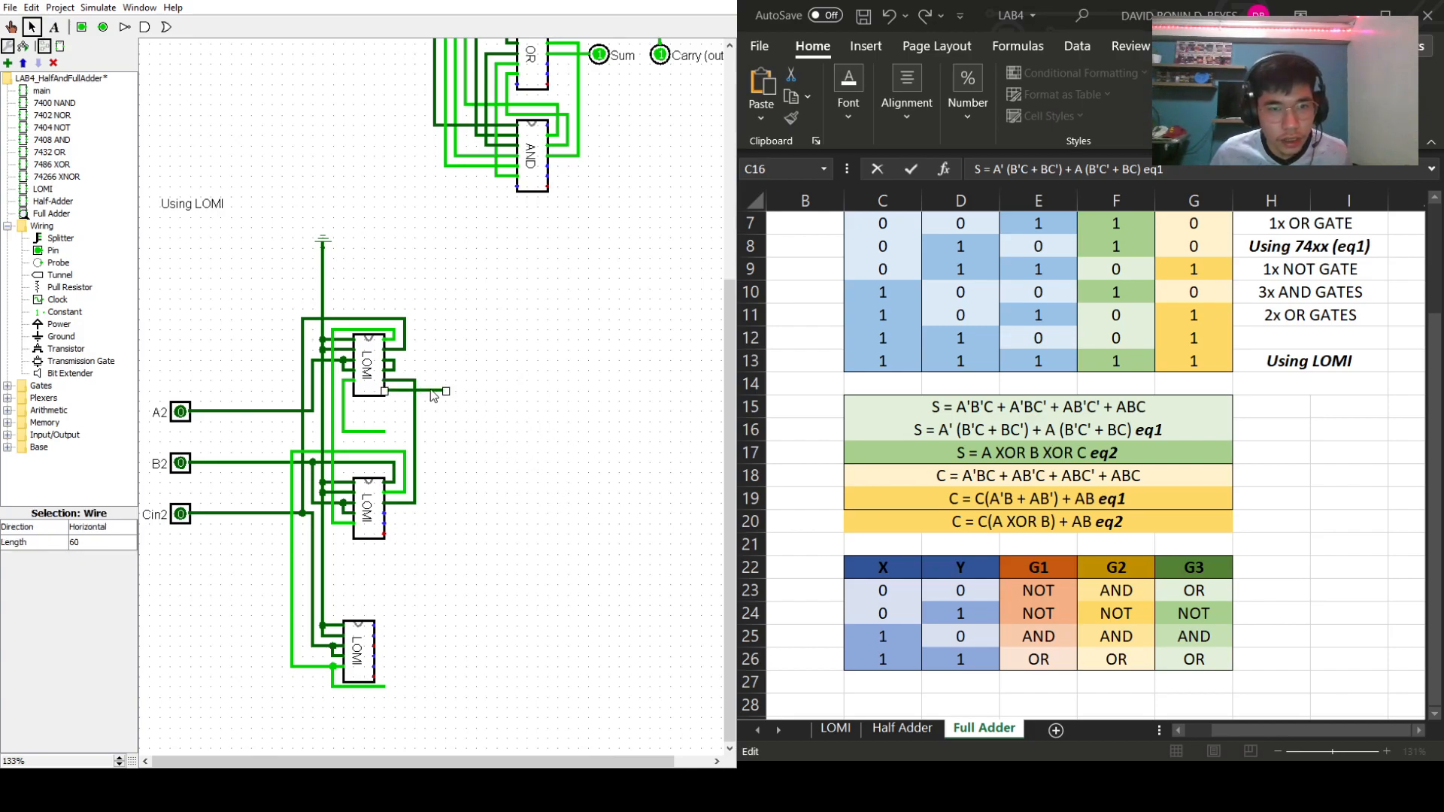
key("Delete")
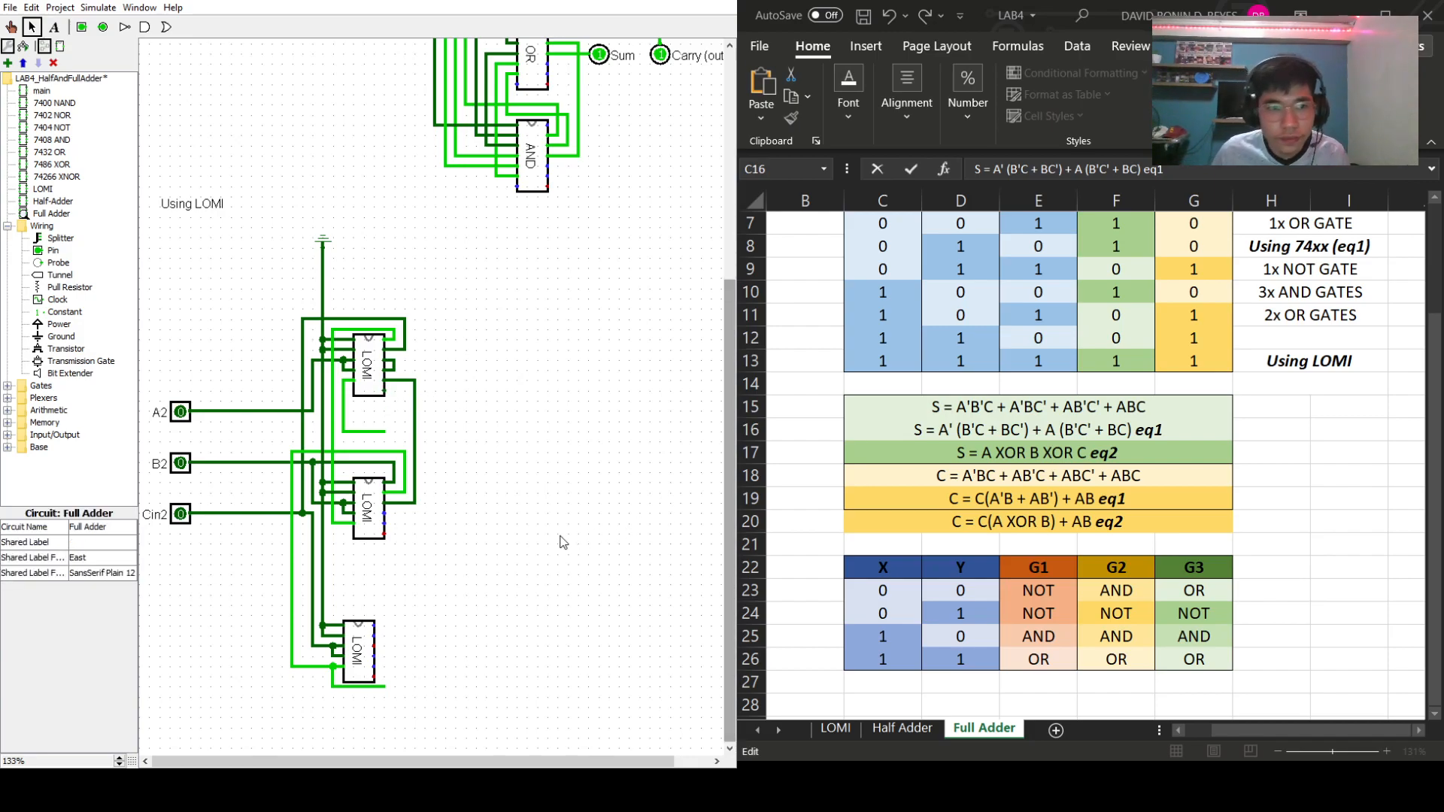
- Wire A2 and the upper LOMI's OR output into the lower LOMI's AND gate, and highlight A' (B'C + BC') in Excel's eq1
mouse_move(310, 411)
left_mouse_down()
mouse_move(427, 412)
mouse_move(425, 541)
mouse_move(398, 622)
mouse_move(421, 626)
mouse_move(377, 626)
left_mouse_up()
mouse_move(385, 391)
left_mouse_down()
mouse_move(439, 391)
mouse_move(436, 644)
mouse_move(378, 638)
mouse_move(394, 646)
left_mouse_up()
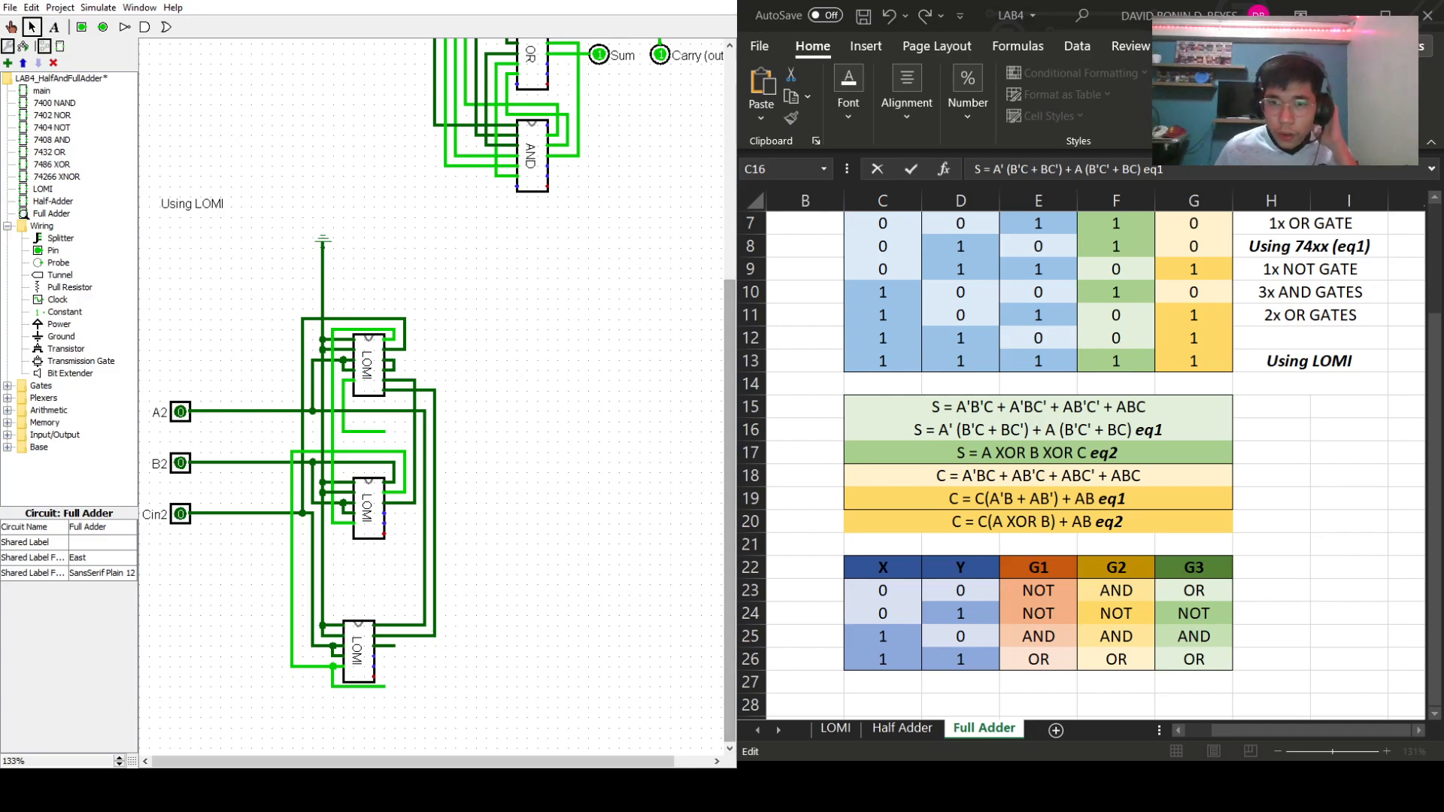
left_click(950, 430)
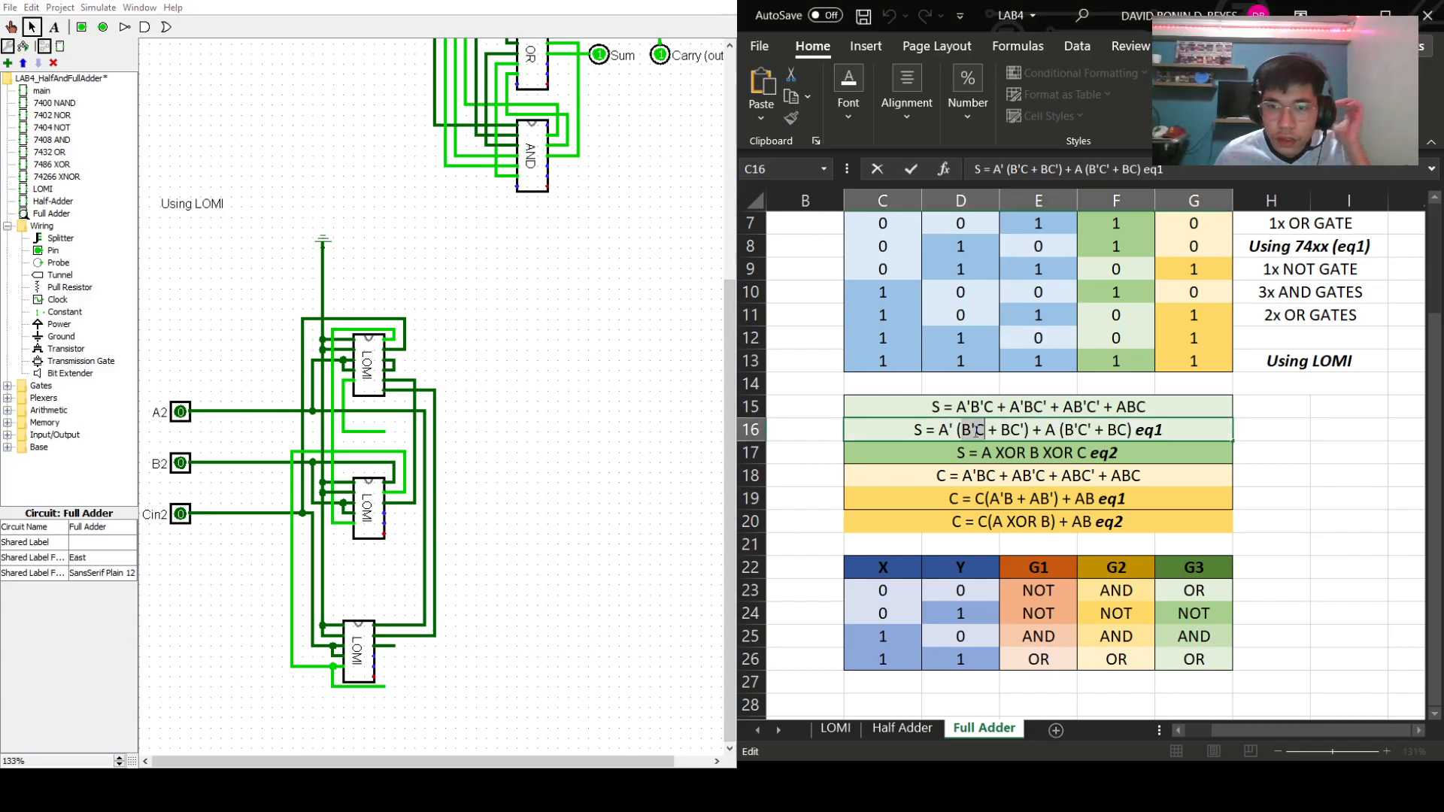
left_click_drag(949, 431, 1032, 431)
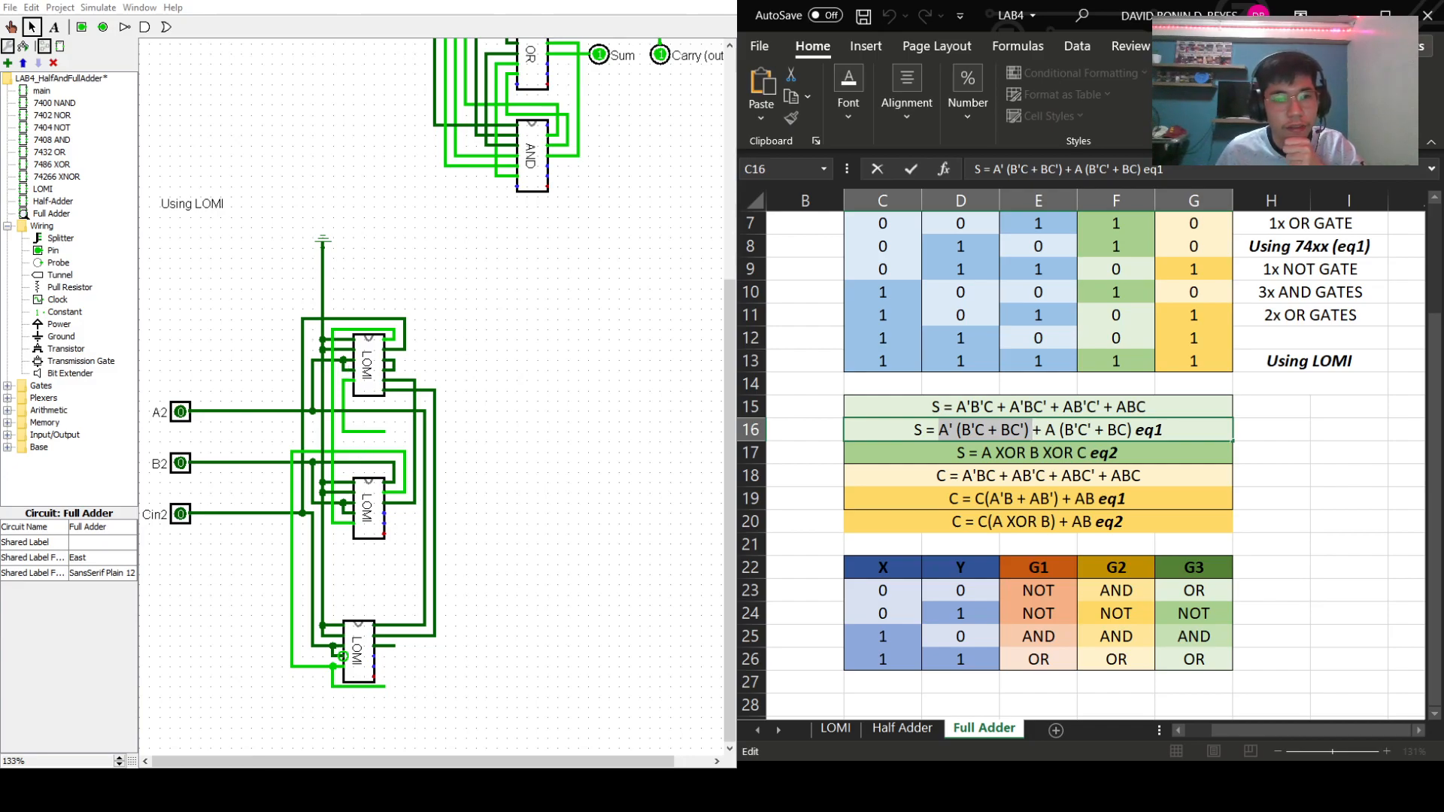
- In Logisim, place a fourth LOMI chip to the right of the wired column, level with the upper LOMI chip
left_click(41, 189)
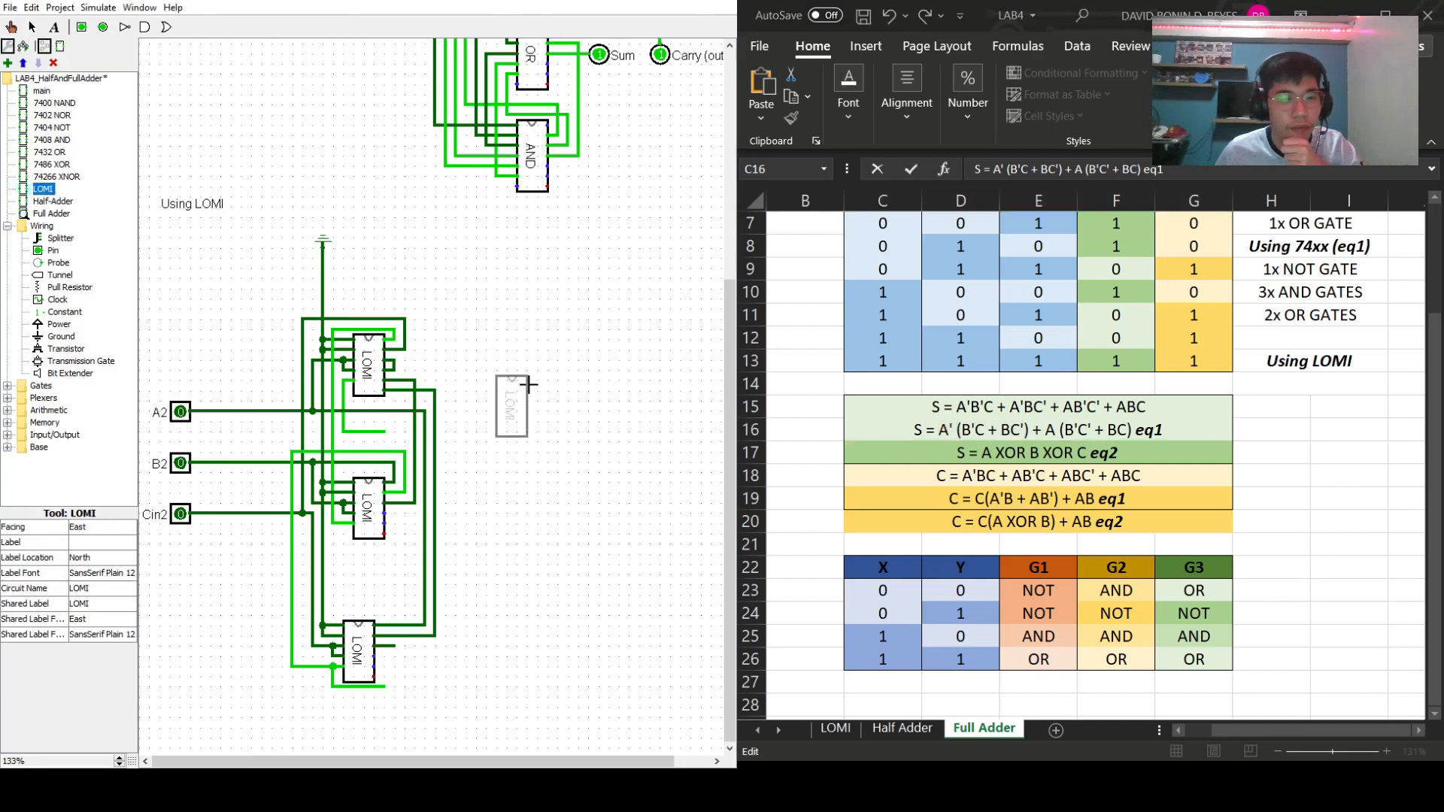
left_click(573, 345)
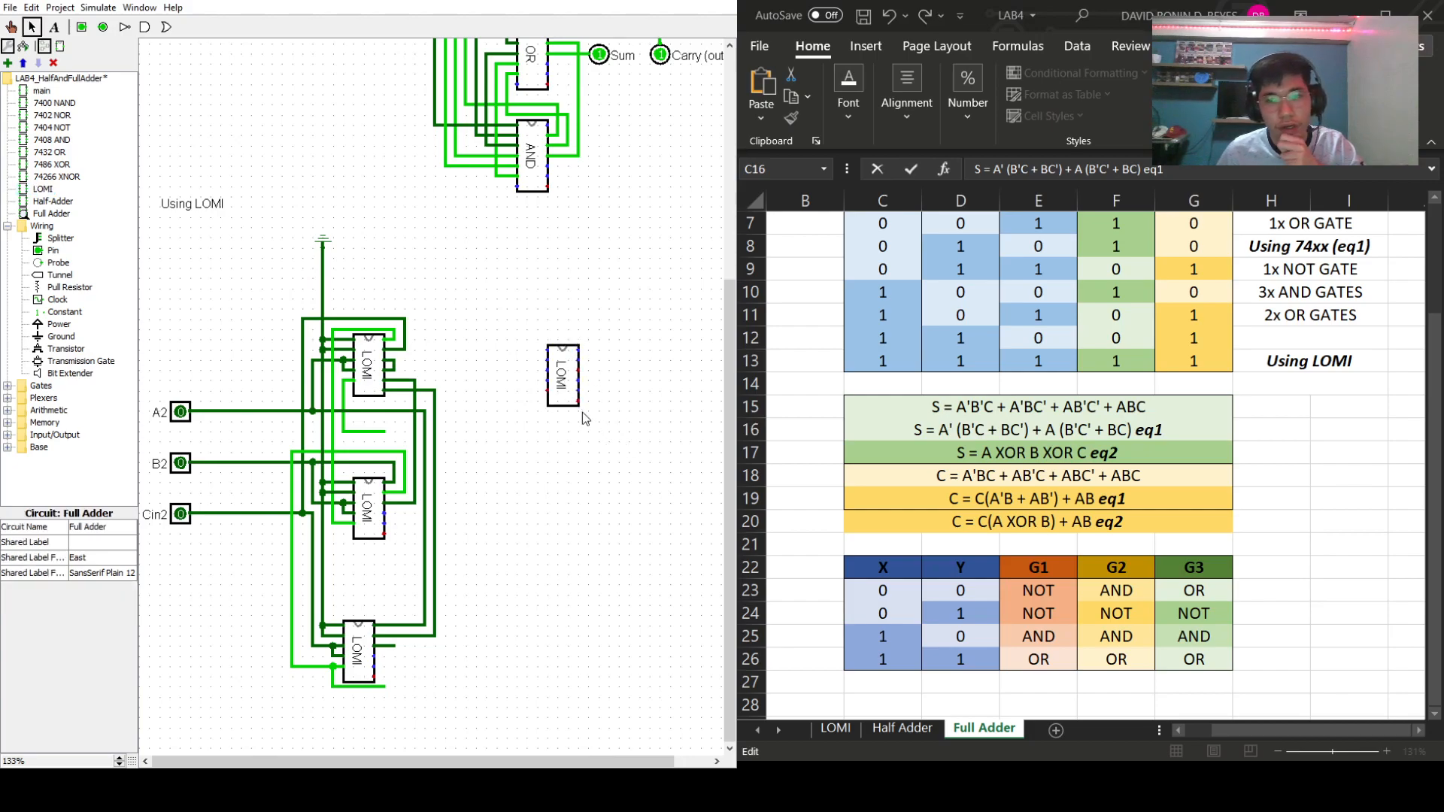
left_click_drag(557, 376, 545, 355)
left_click(643, 390)
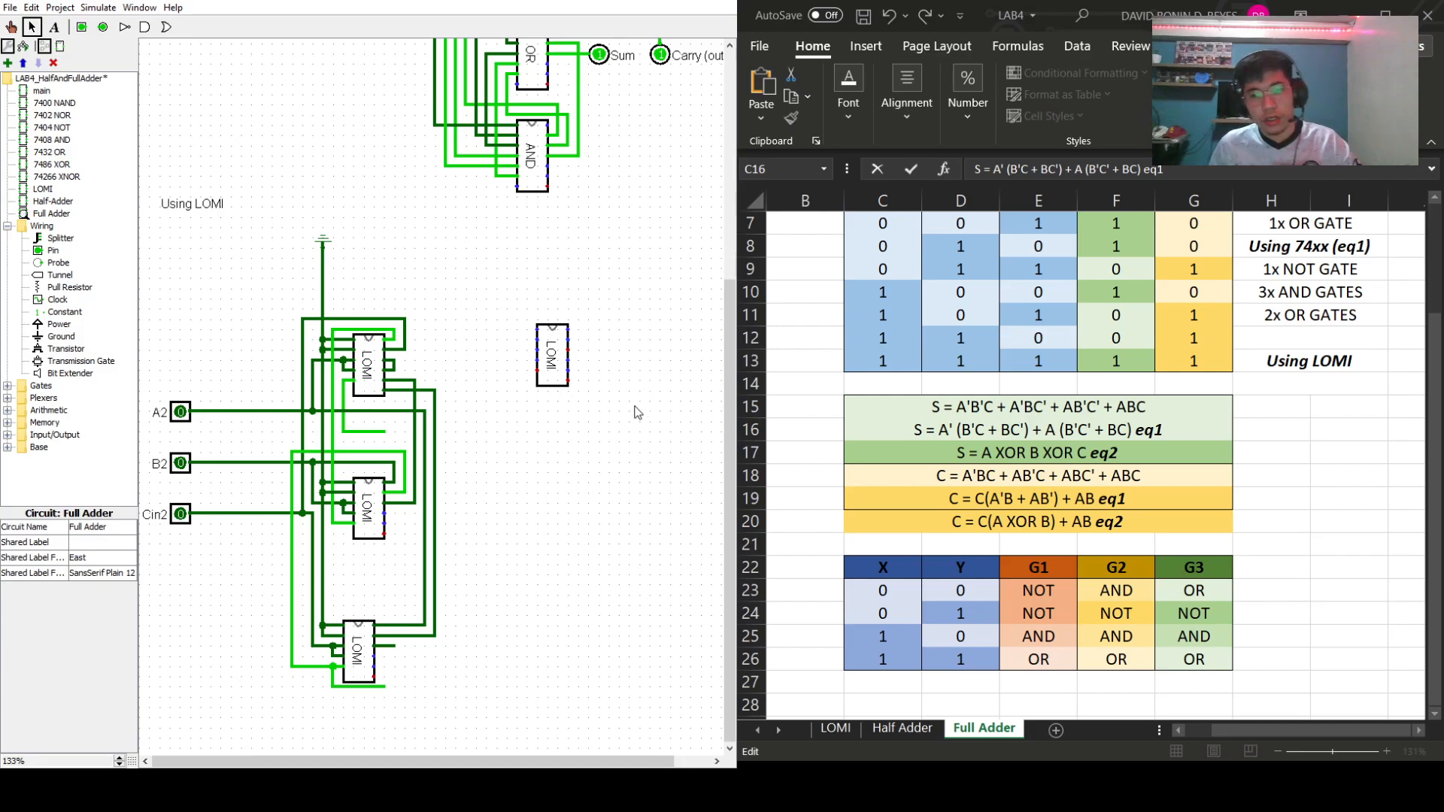
left_click(555, 344)
left_click_drag(555, 344, 534, 352)
left_click(612, 486)
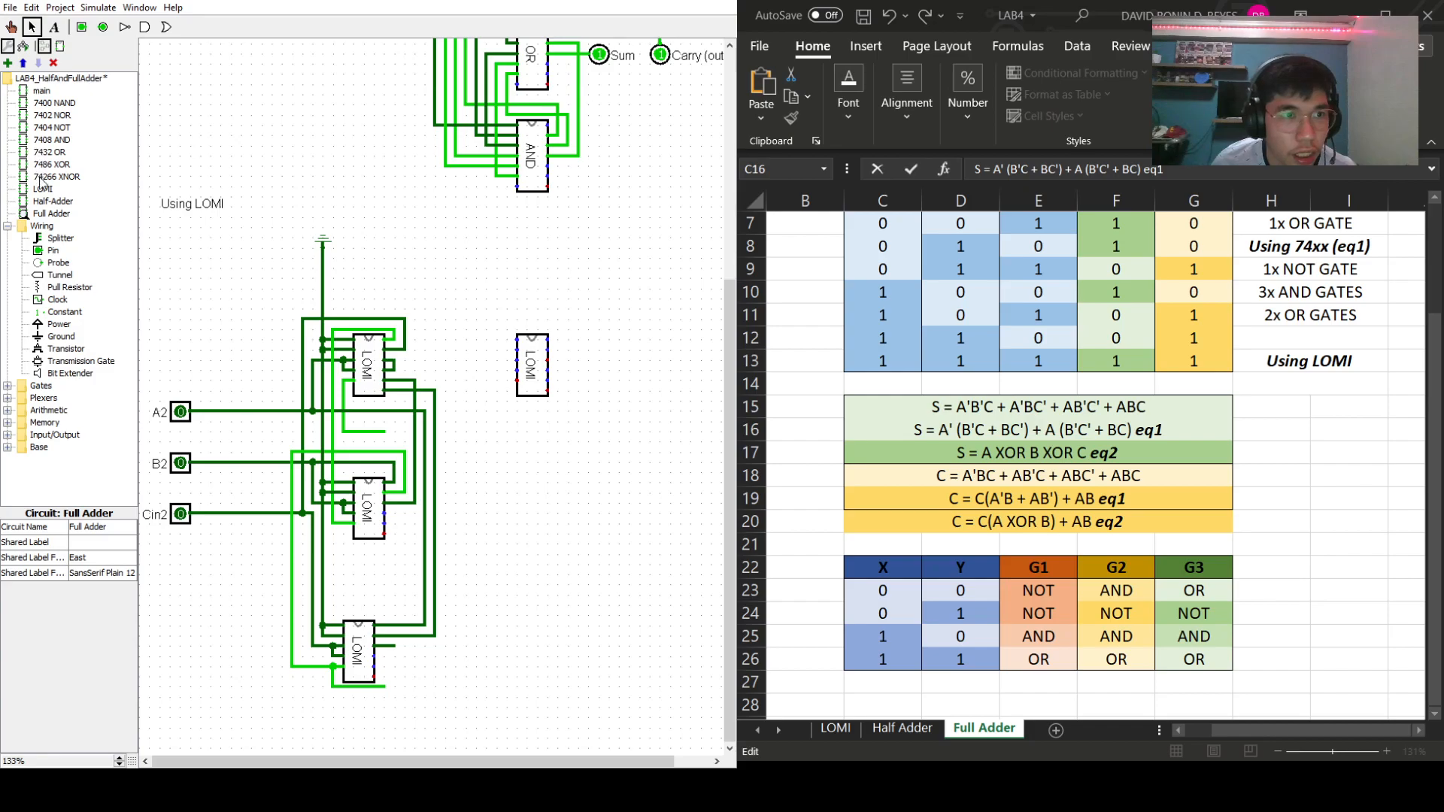
- Add two more LOMI chips to the second column, level with the middle and lower LOMI chips
left_click(51, 141)
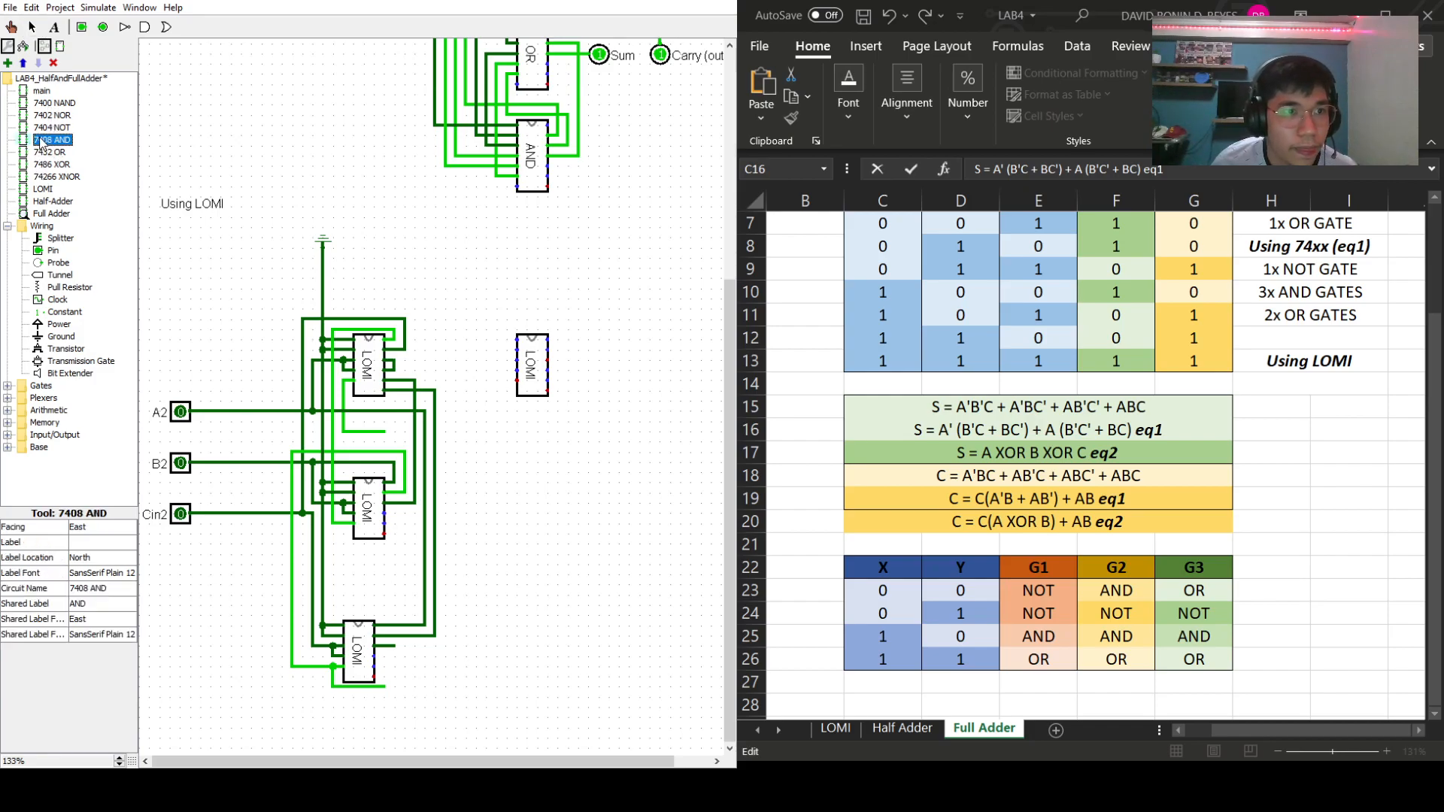
left_click(45, 190)
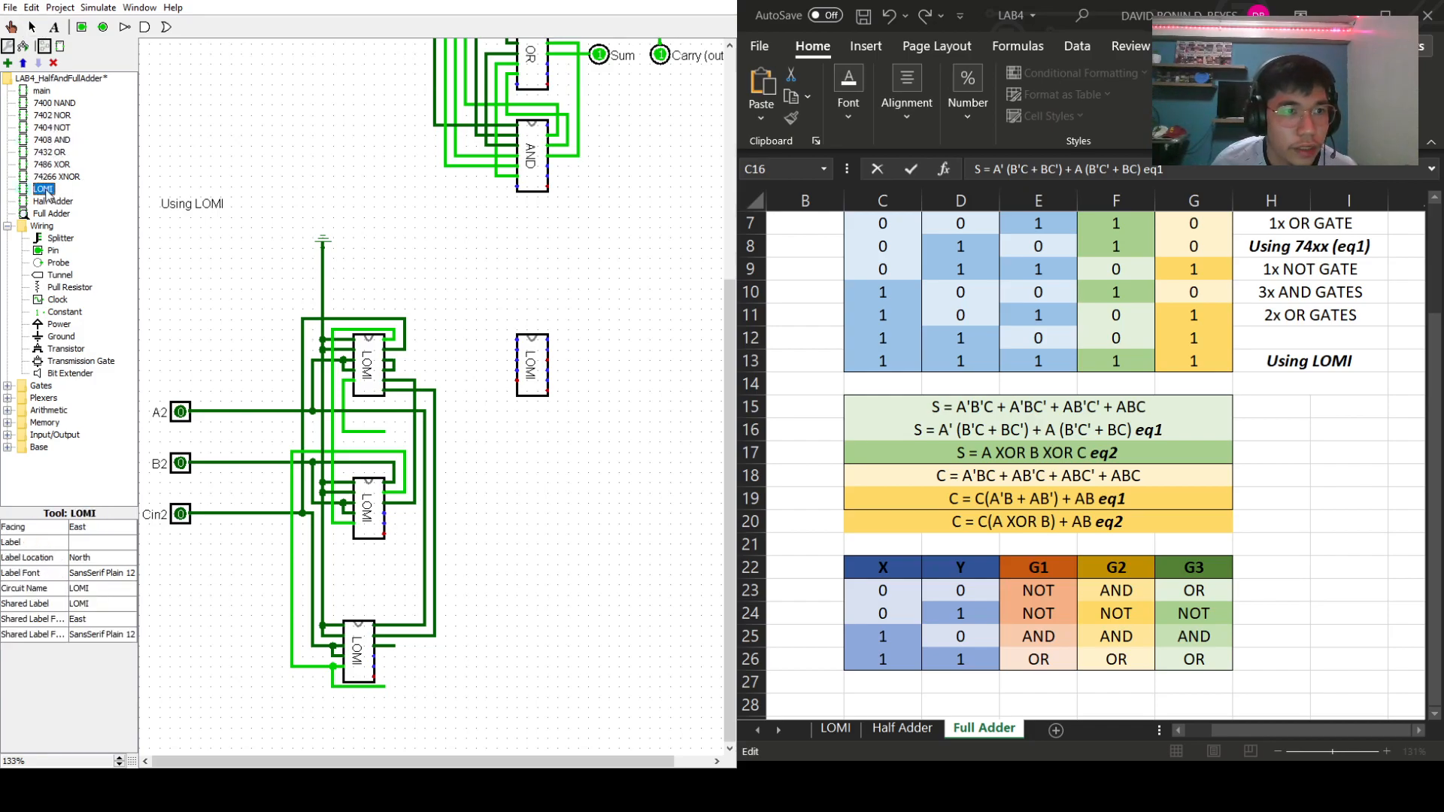
left_click(550, 483)
left_click(614, 436)
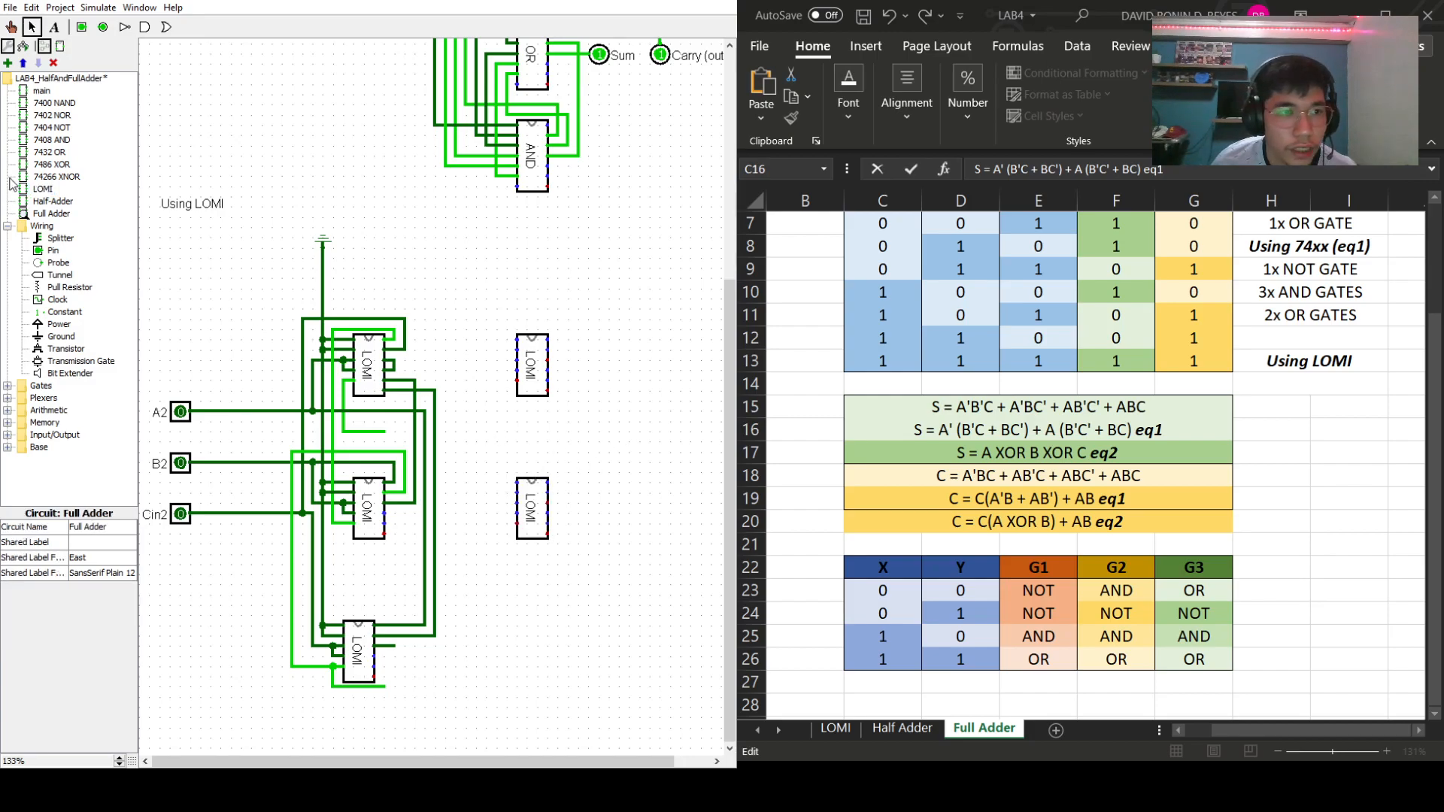
left_click(42, 190)
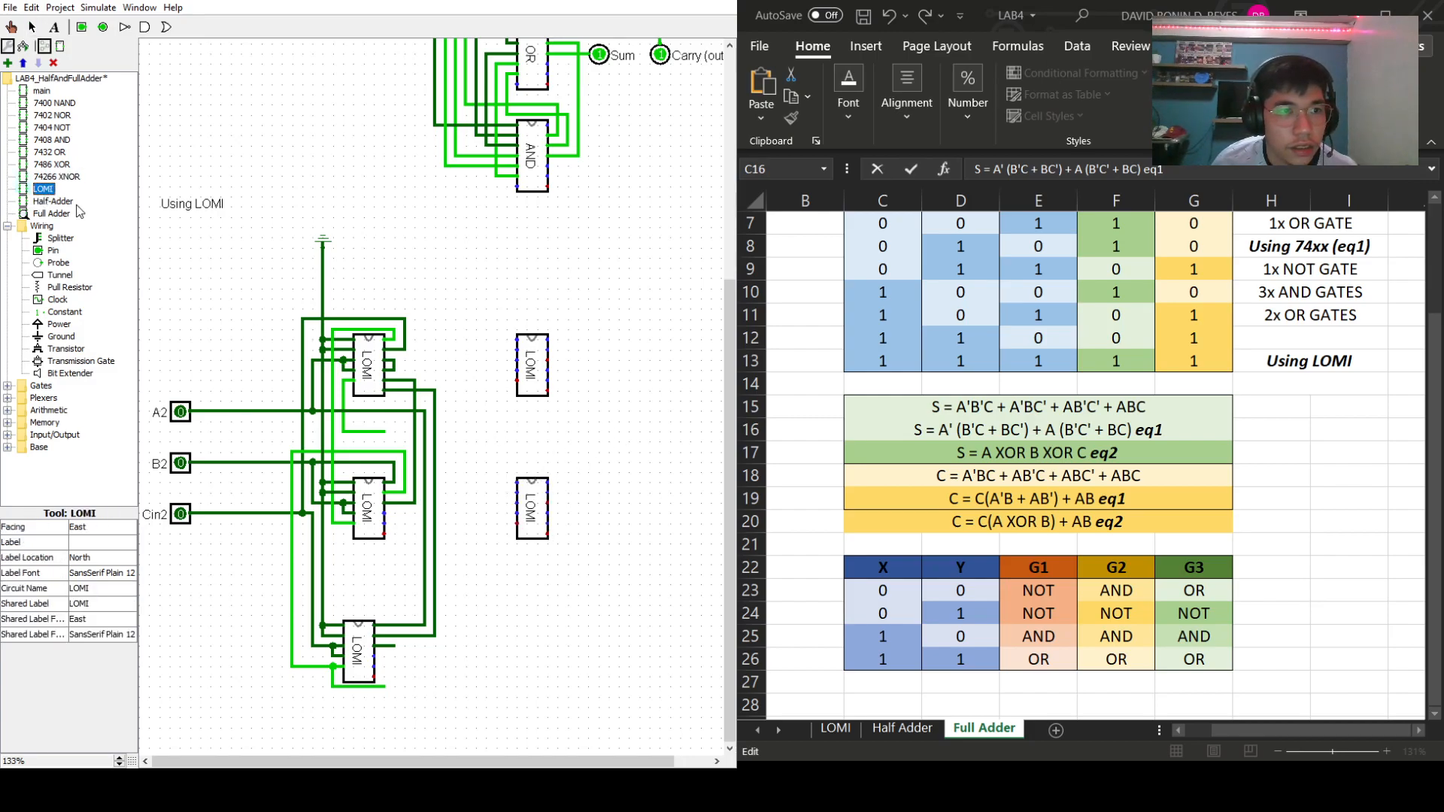
left_click(547, 630)
left_click(616, 557)
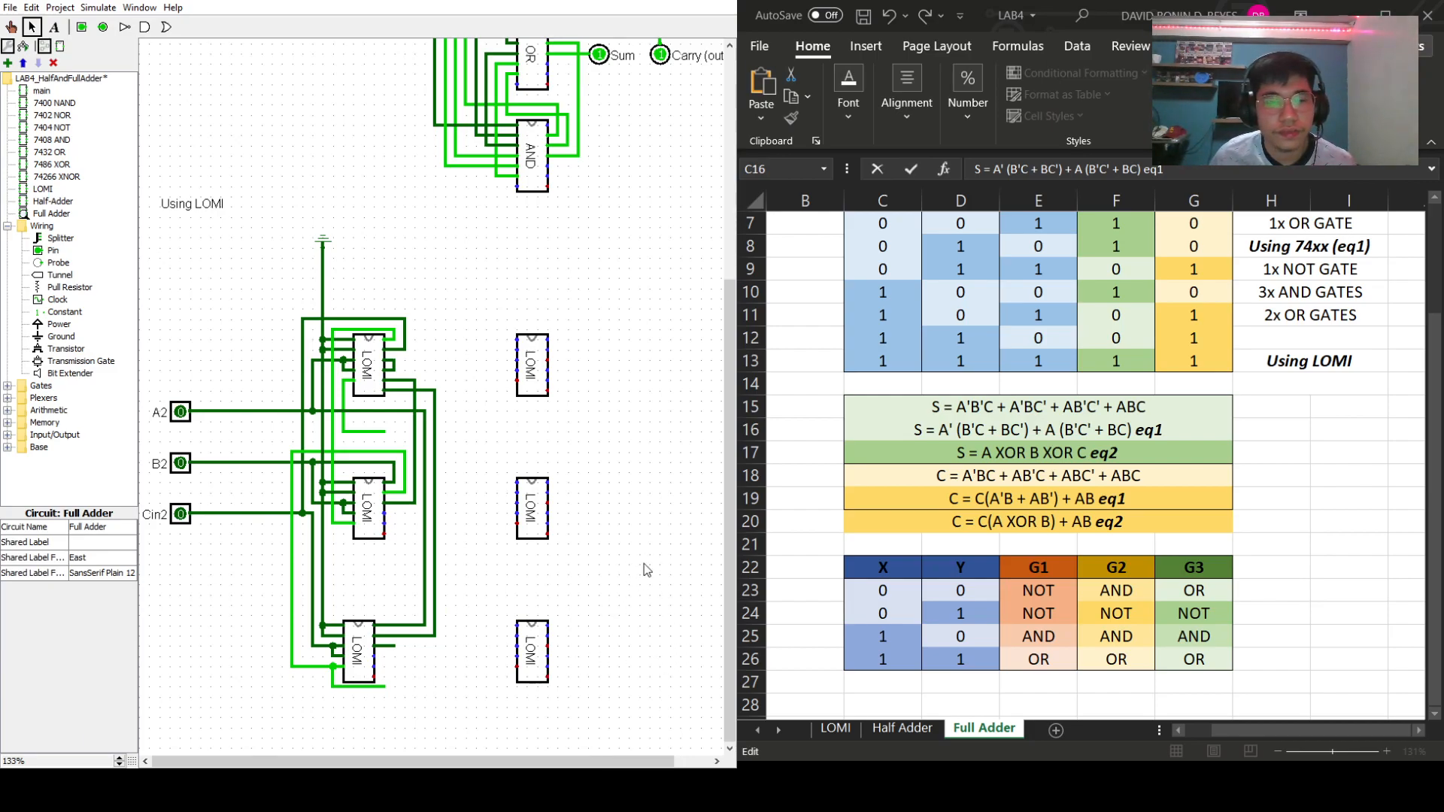
- Delete the dangling wire segments running below the lower wired LOMI chip from its NOT output
left_click_drag(543, 762, 575, 766)
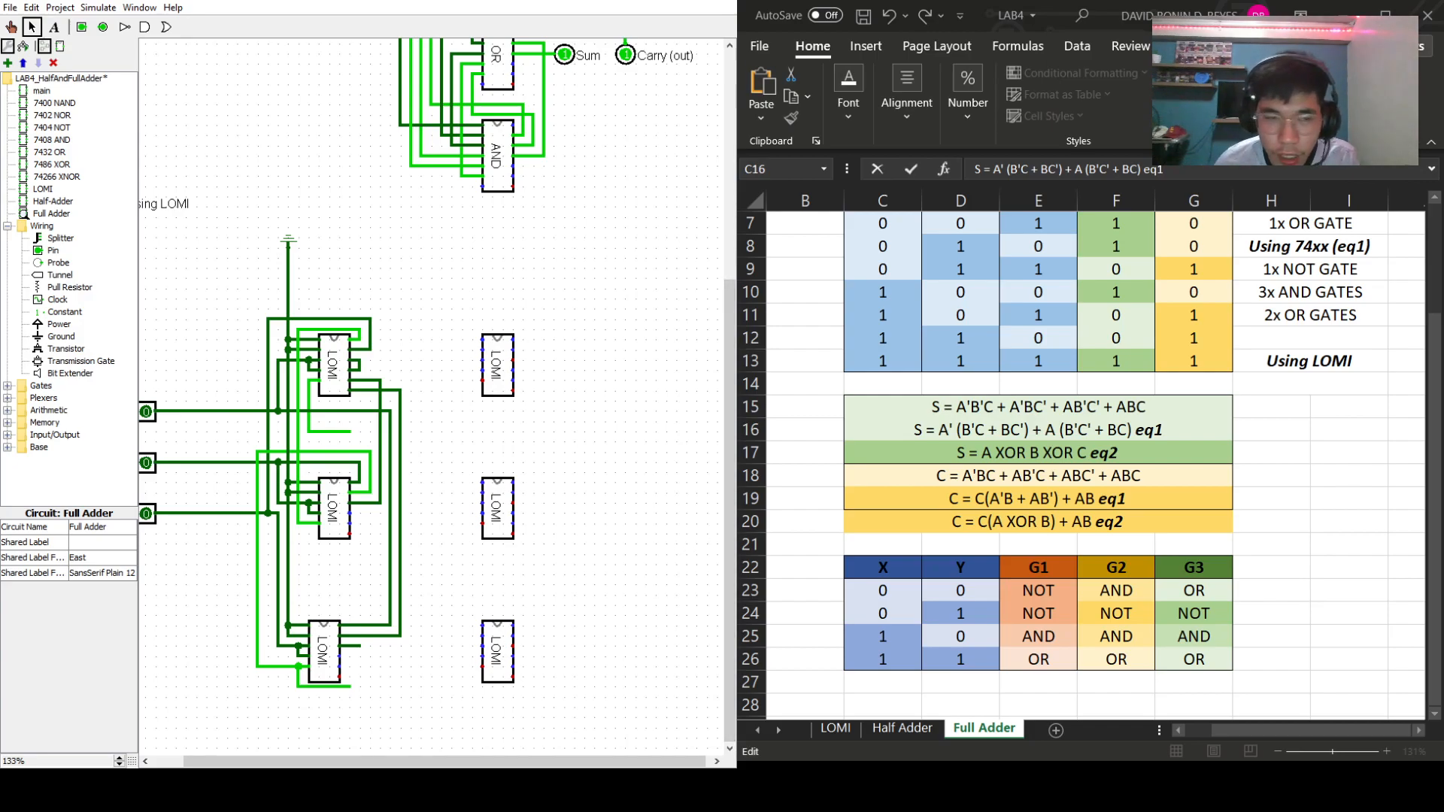
left_click(338, 687)
key("Delete")
left_click(300, 687)
key("Delete")
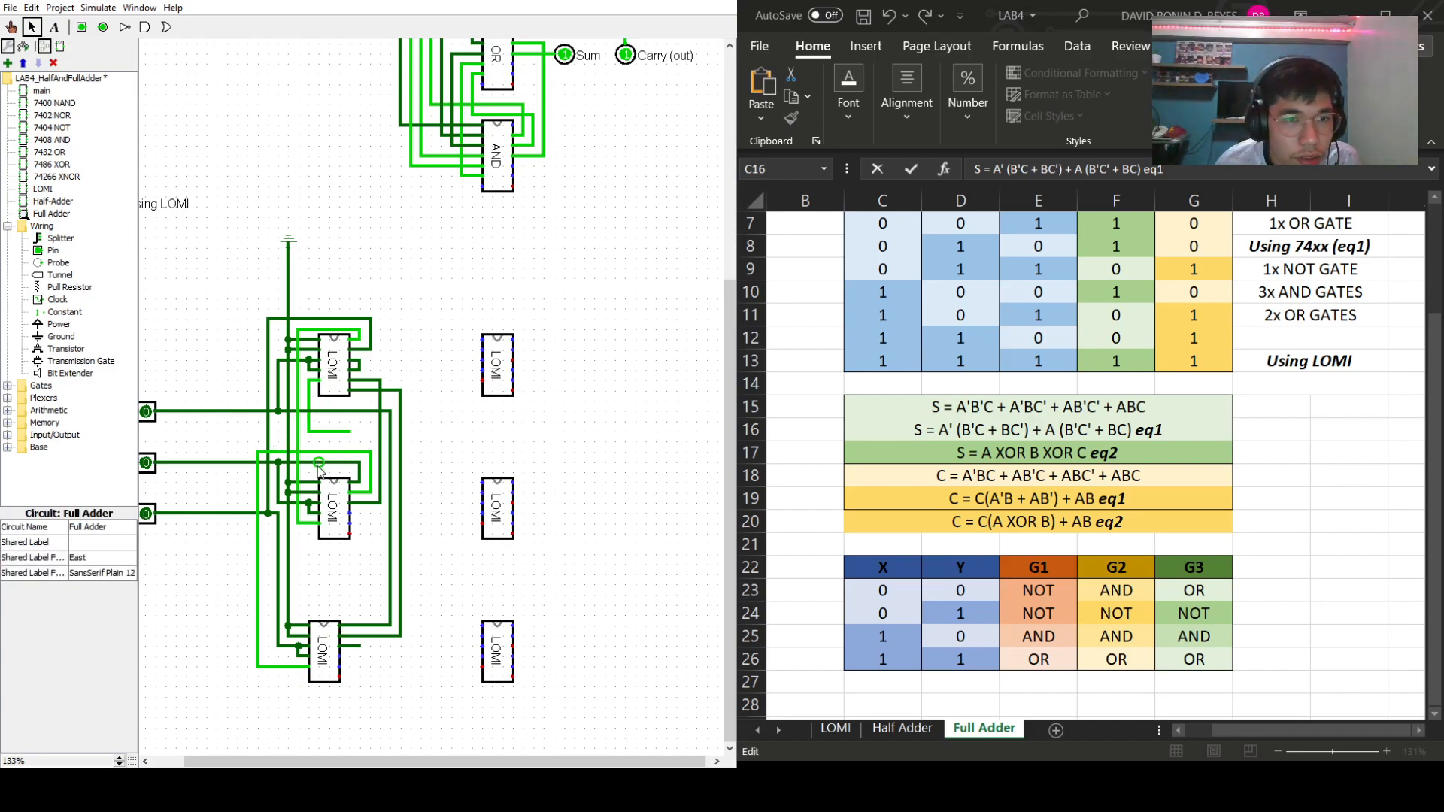
- Wire the two bright-green lines from the first LOMI column to the upper two left-side pins of the second column's top LOMI
left_click_drag(298, 329, 481, 340)
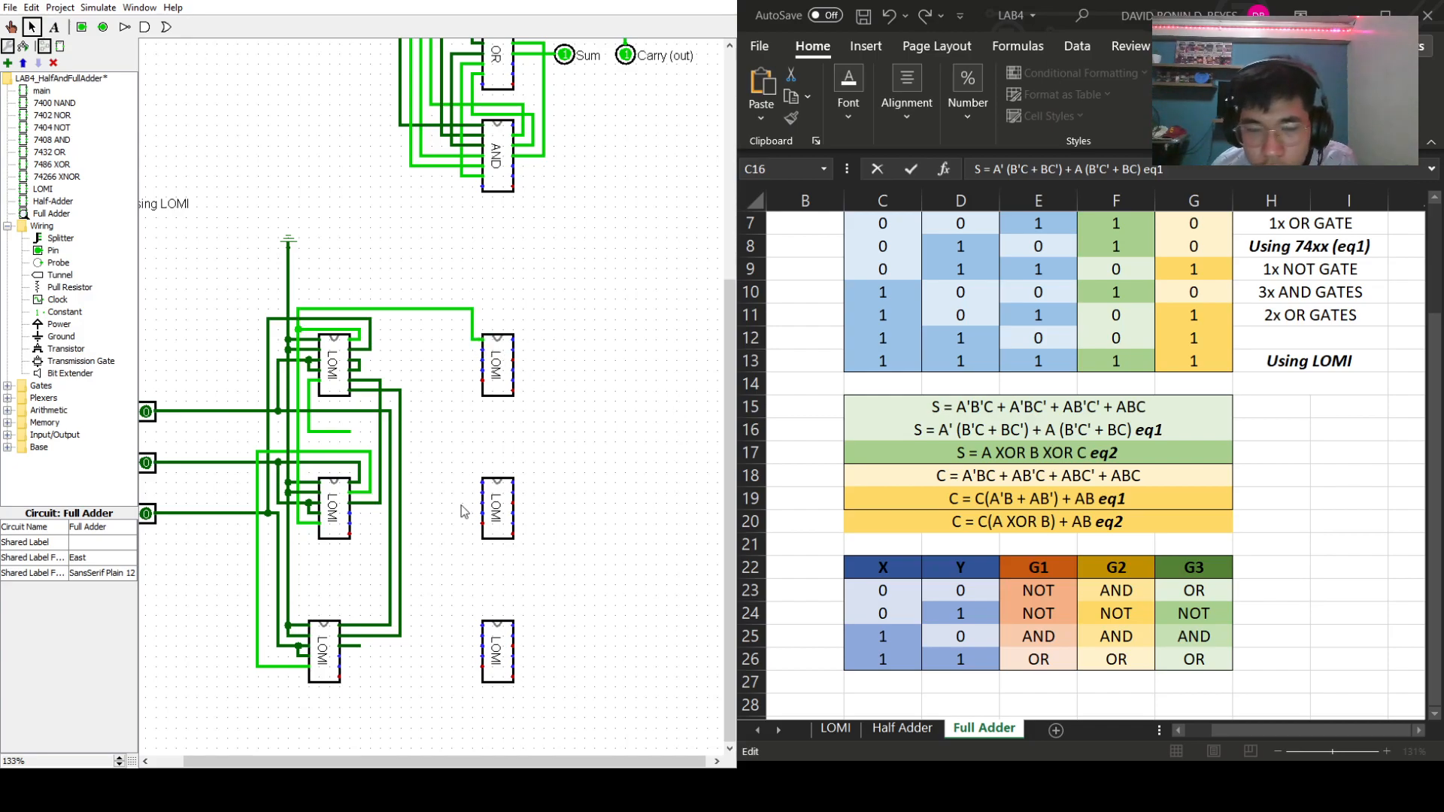
left_click_drag(257, 452, 482, 350)
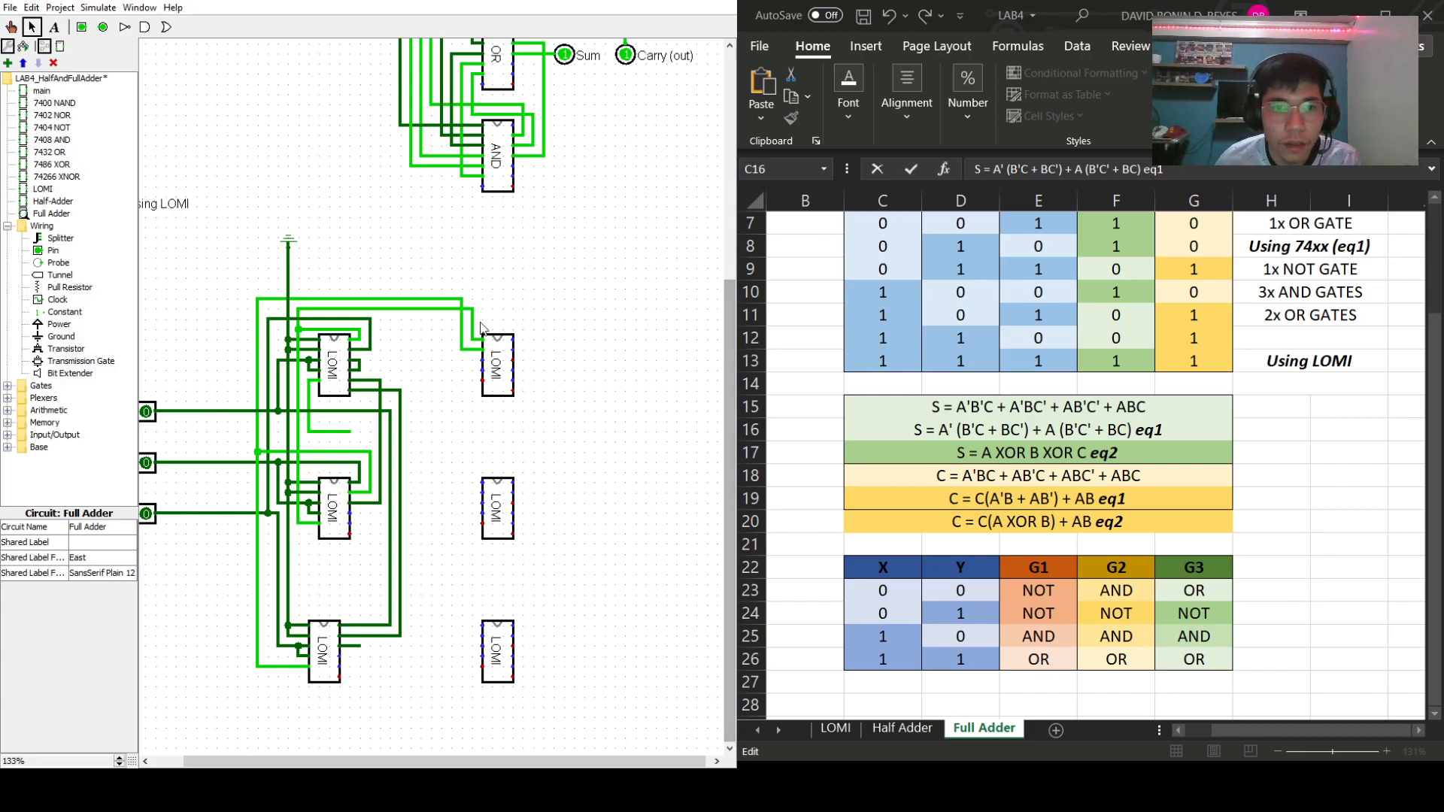
left_click(499, 347)
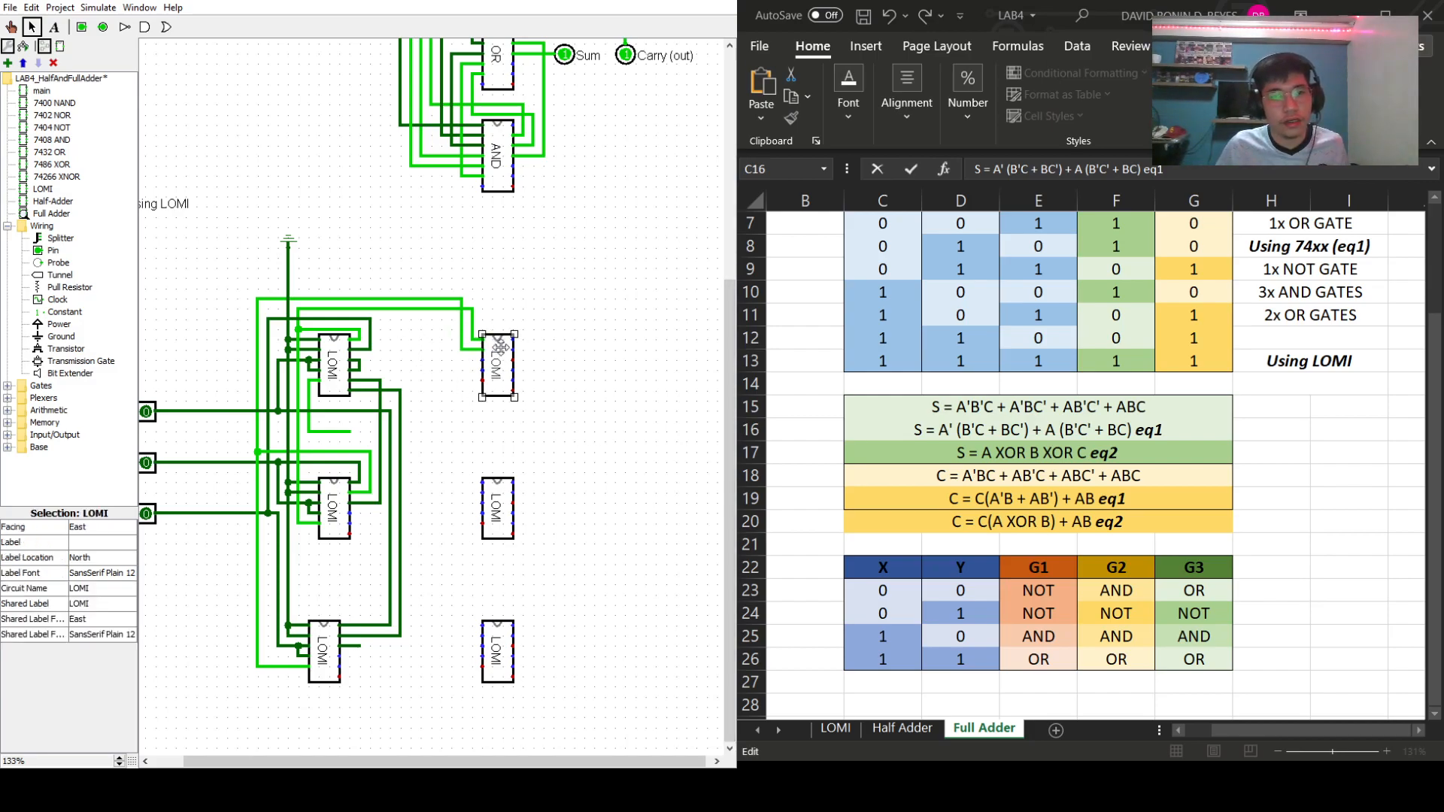
left_click(576, 325)
- Remove the ends of the two bright-green wires and reroute them to the upper two right-side pins of the second column's top LOMI
left_click(473, 328)
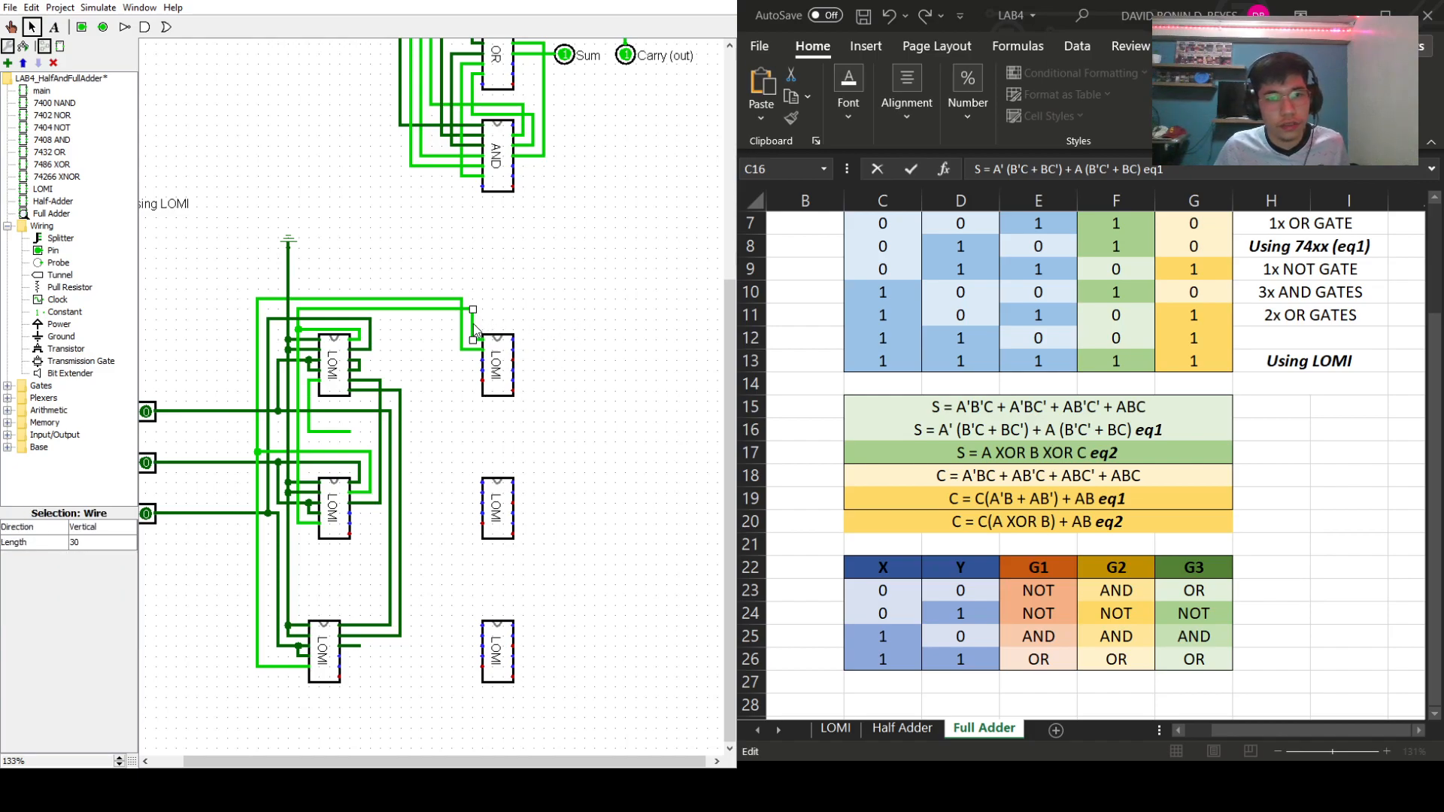
key("Delete")
left_click(476, 339)
key("Delete")
left_click(470, 350)
key("Delete")
left_click(461, 338)
key("Delete")
mouse_move(475, 313)
left_mouse_down()
mouse_move(533, 311)
mouse_move(523, 340)
left_mouse_up()
left_click_drag(462, 299, 518, 349)
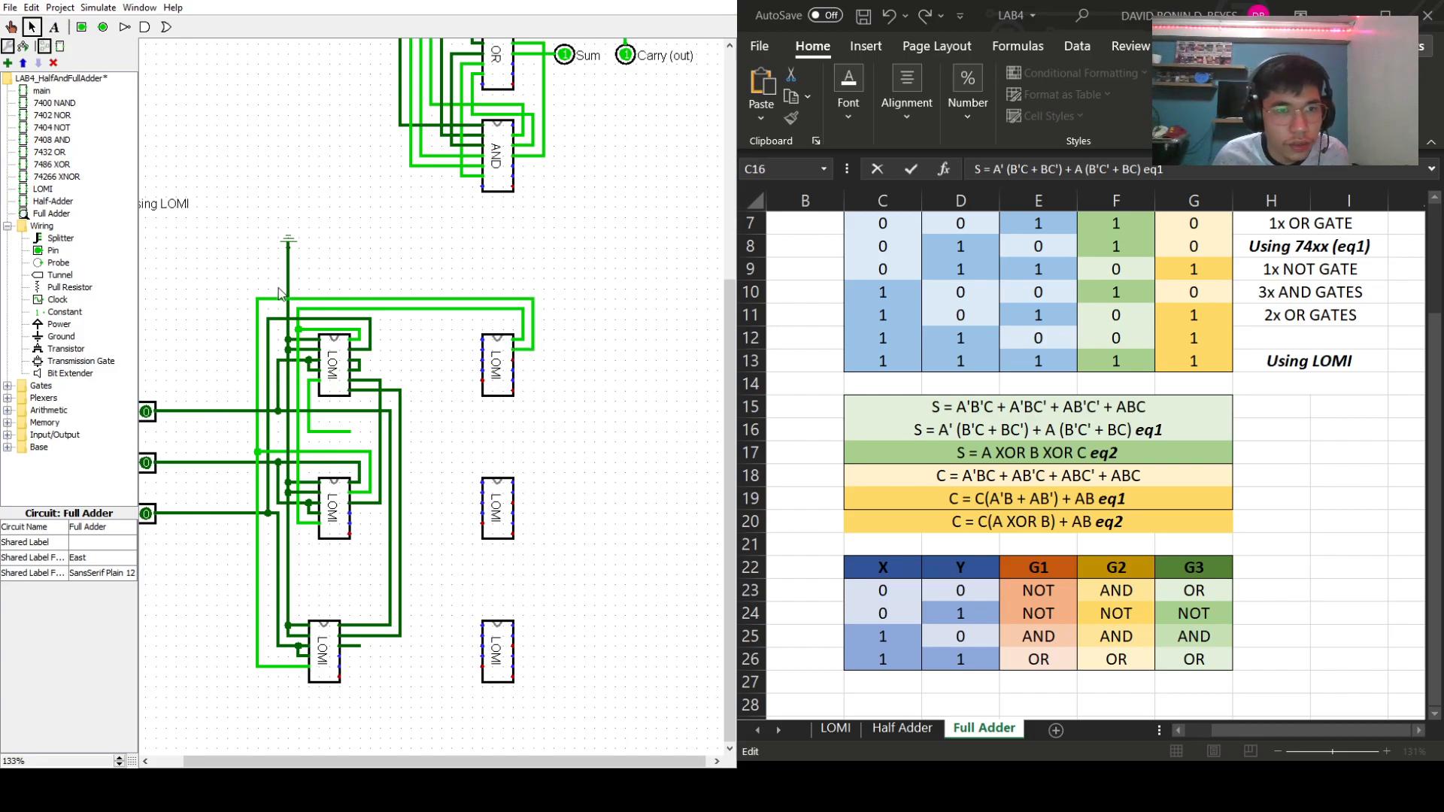
- Branch the ground line to the upper two left-side pins of all three LOMI chips in the second column
left_click(288, 263)
left_click(281, 259)
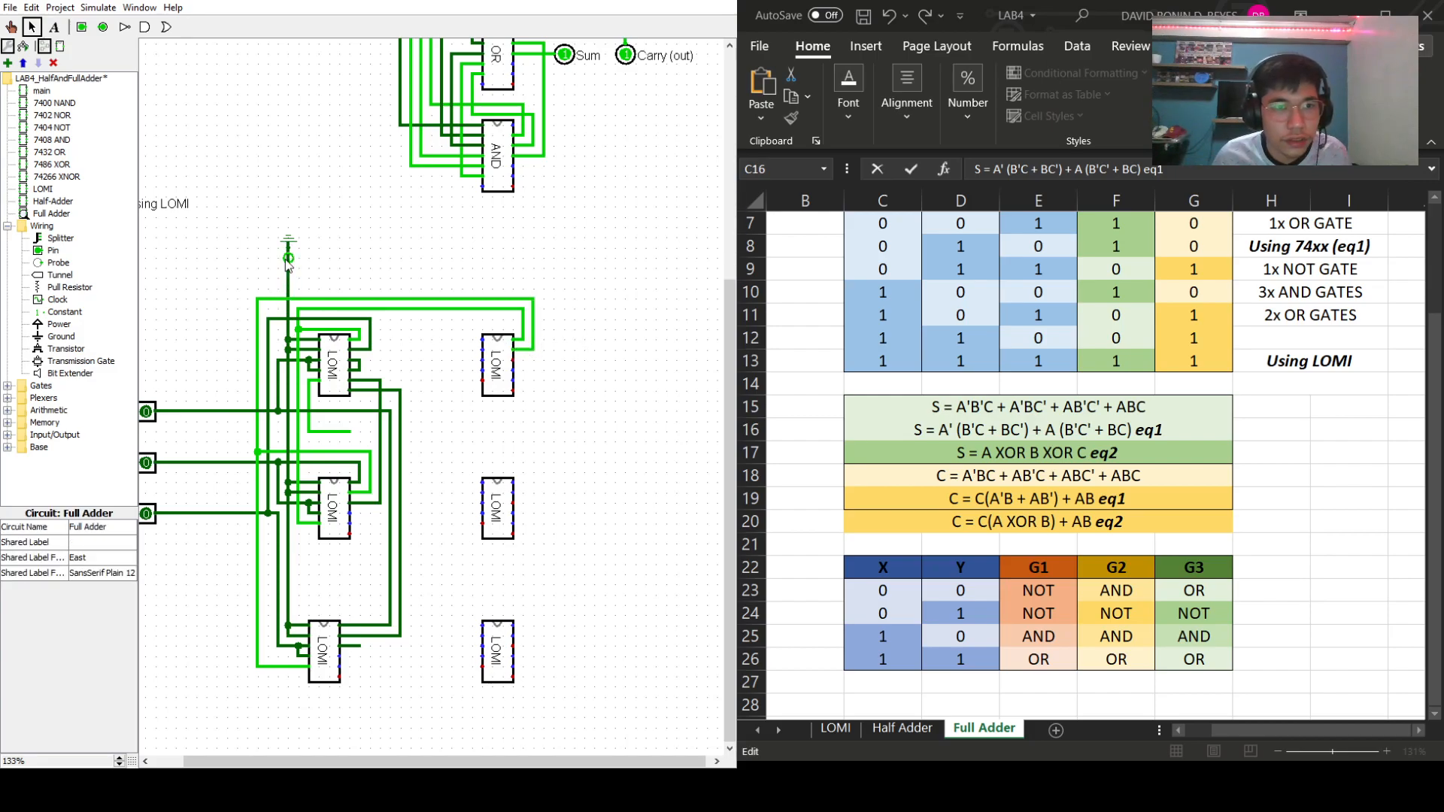
mouse_move(290, 278)
left_mouse_down()
mouse_move(443, 280)
mouse_move(453, 297)
mouse_move(453, 637)
mouse_move(482, 626)
left_mouse_up()
mouse_move(451, 494)
left_mouse_down()
mouse_move(483, 497)
mouse_move(483, 483)
mouse_move(451, 482)
left_mouse_up()
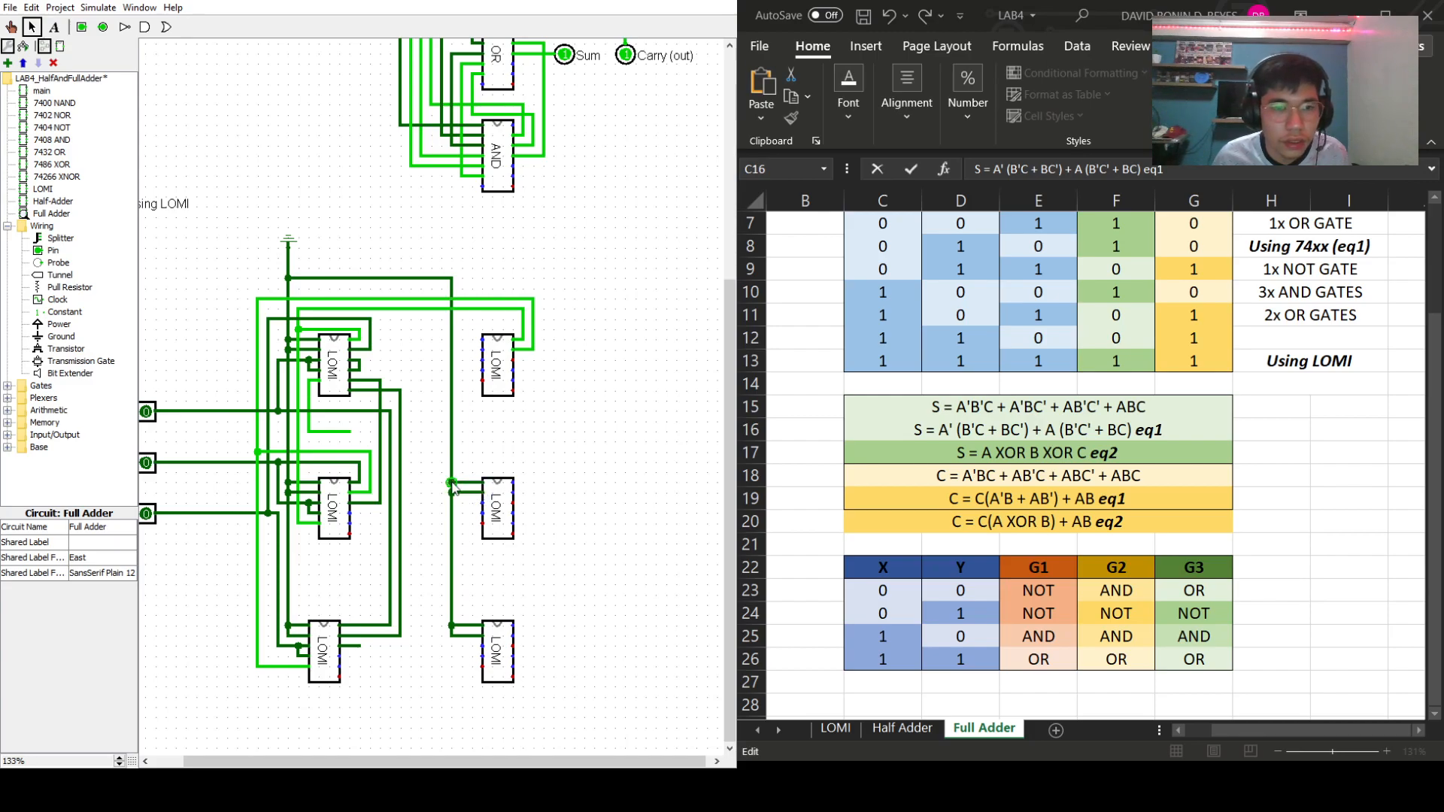
left_click_drag(483, 349, 451, 349)
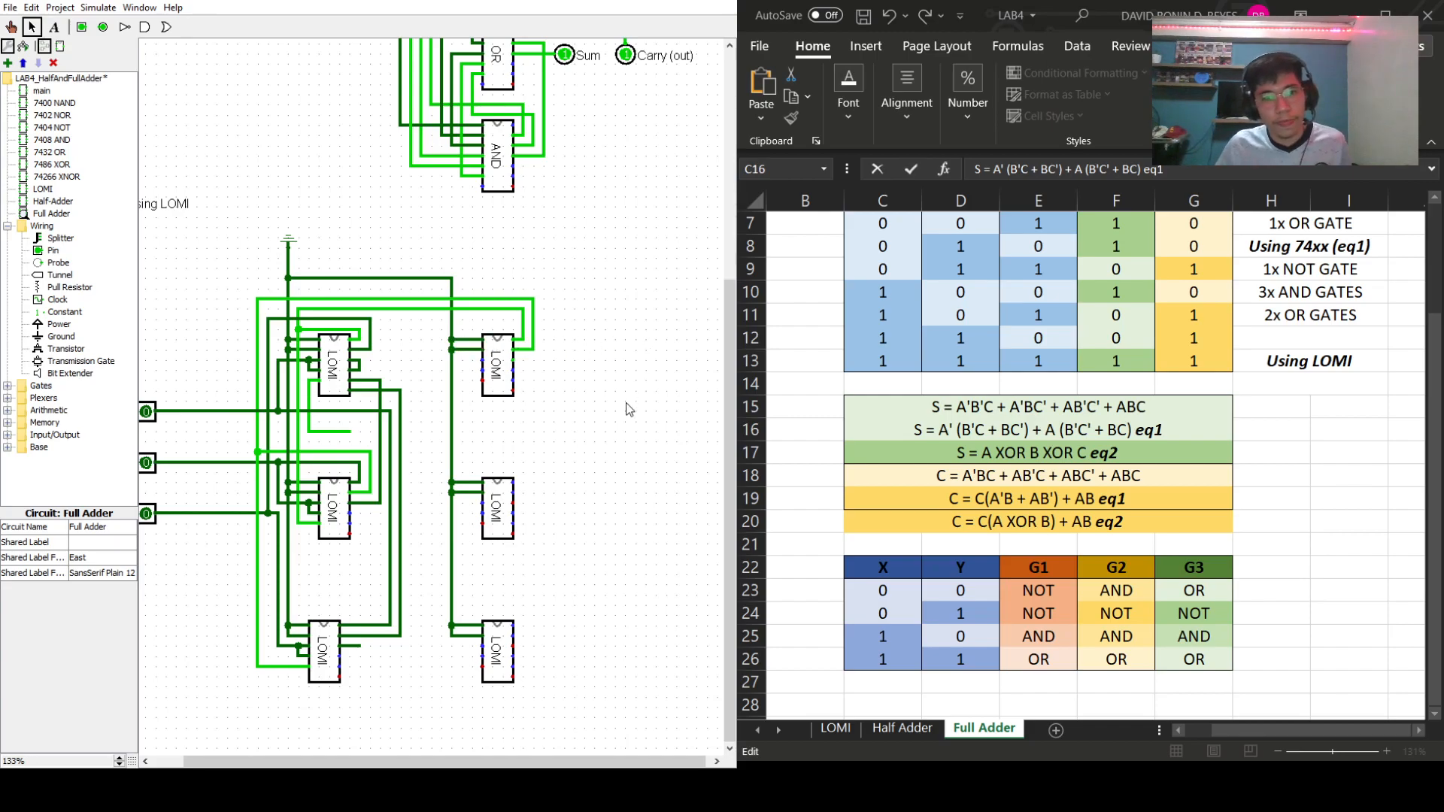
- Link the second column's top LOMI third and fourth right-side pins, and wire B2 to the middle LOMI's first right-side pin
left_click_drag(514, 361, 547, 366)
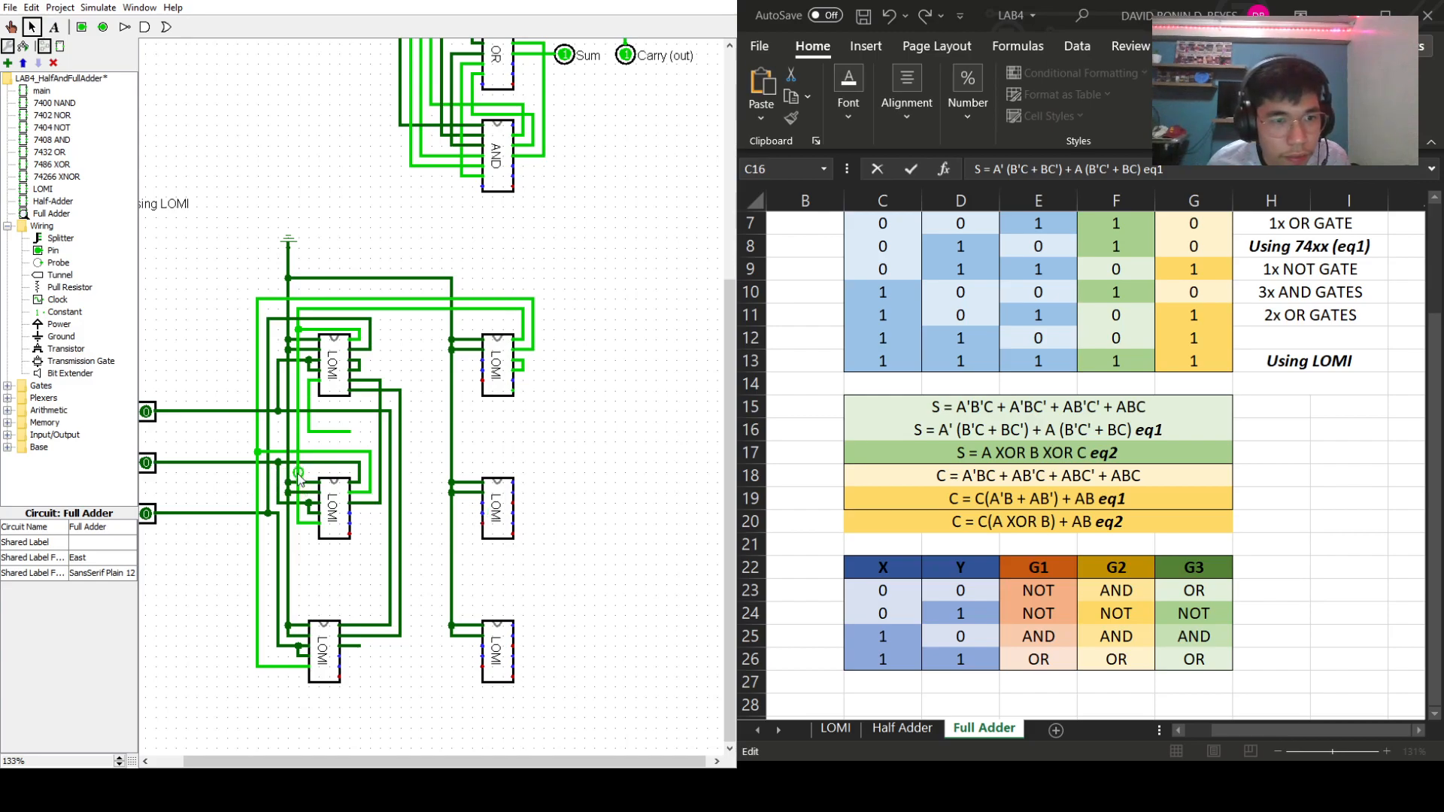
left_click_drag(361, 462, 523, 462)
left_click_drag(523, 462, 514, 481)
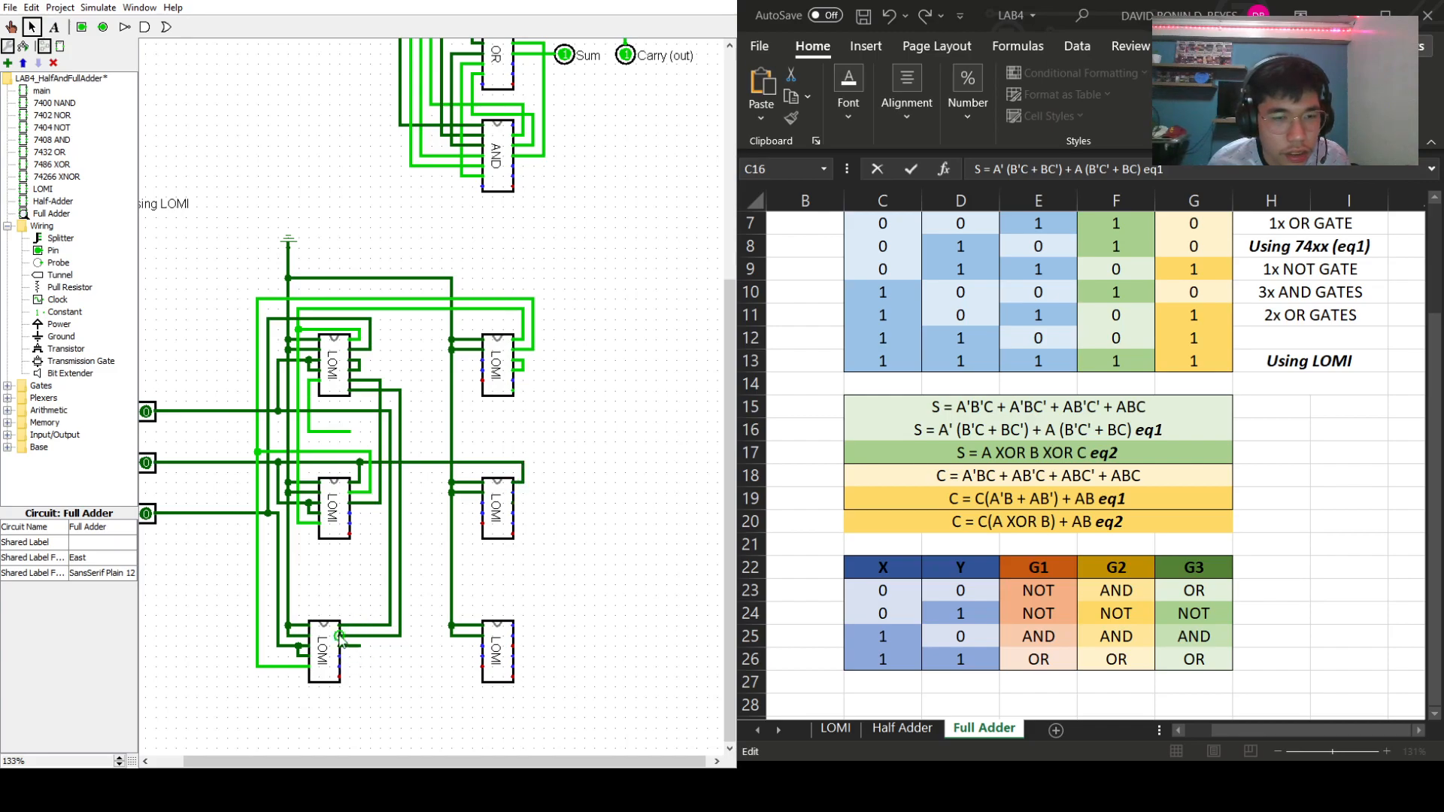
- Wire Cin2 to the second column's middle LOMI second right-side pin, and link its third pin to the top LOMI's fifth right-side pin
mouse_move(278, 543)
left_mouse_down()
mouse_move(416, 552)
mouse_move(420, 453)
mouse_move(473, 453)
mouse_move(432, 444)
mouse_move(410, 476)
mouse_move(422, 460)
left_mouse_up()
left_click(420, 455)
key("Delete")
left_click(412, 476)
key("Delete")
left_click_drag(410, 545, 514, 381)
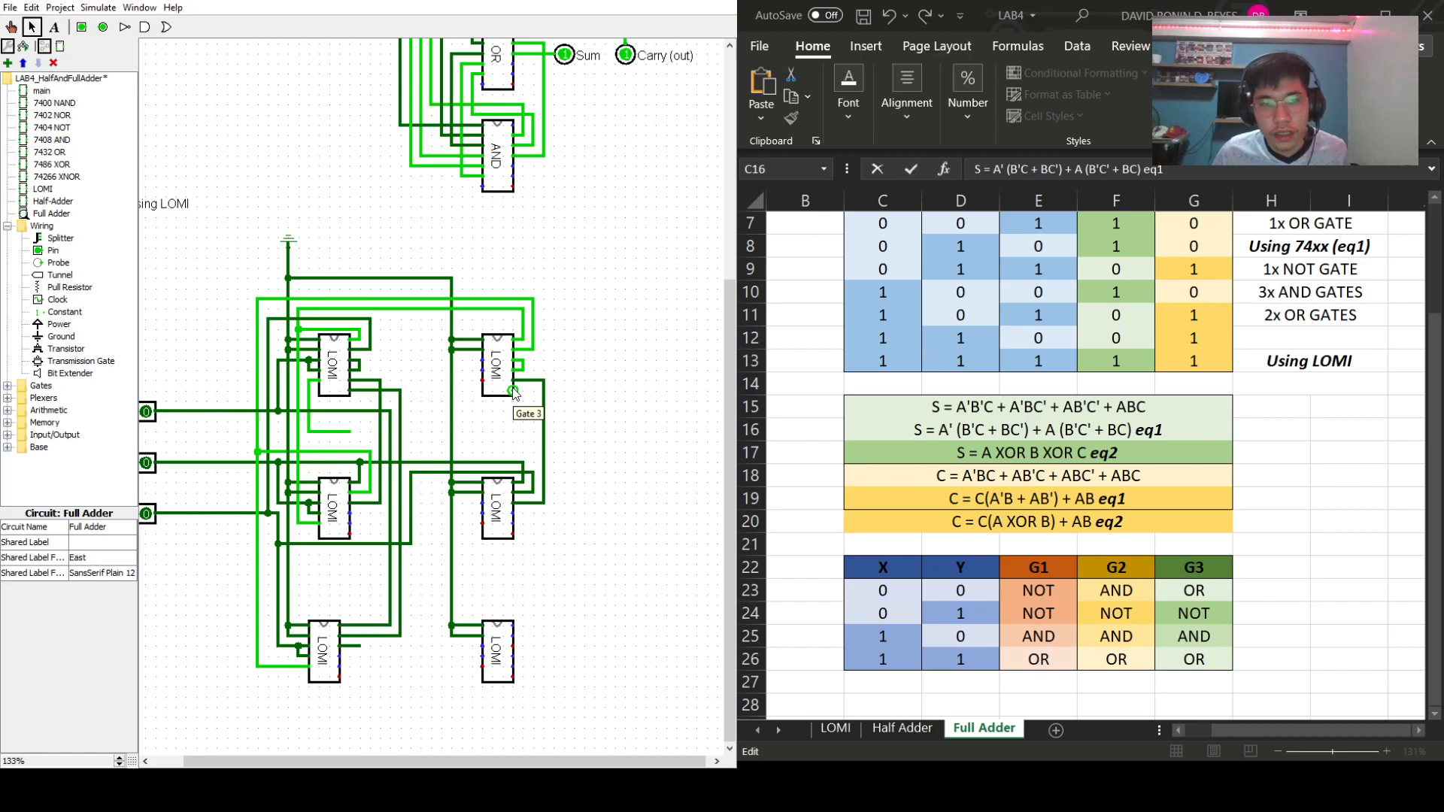
- Wire A2 and the second column's top LOMI Gate 3 output to the first and second right-side pins of the bottom LOMI below it
left_click_drag(514, 391, 576, 390)
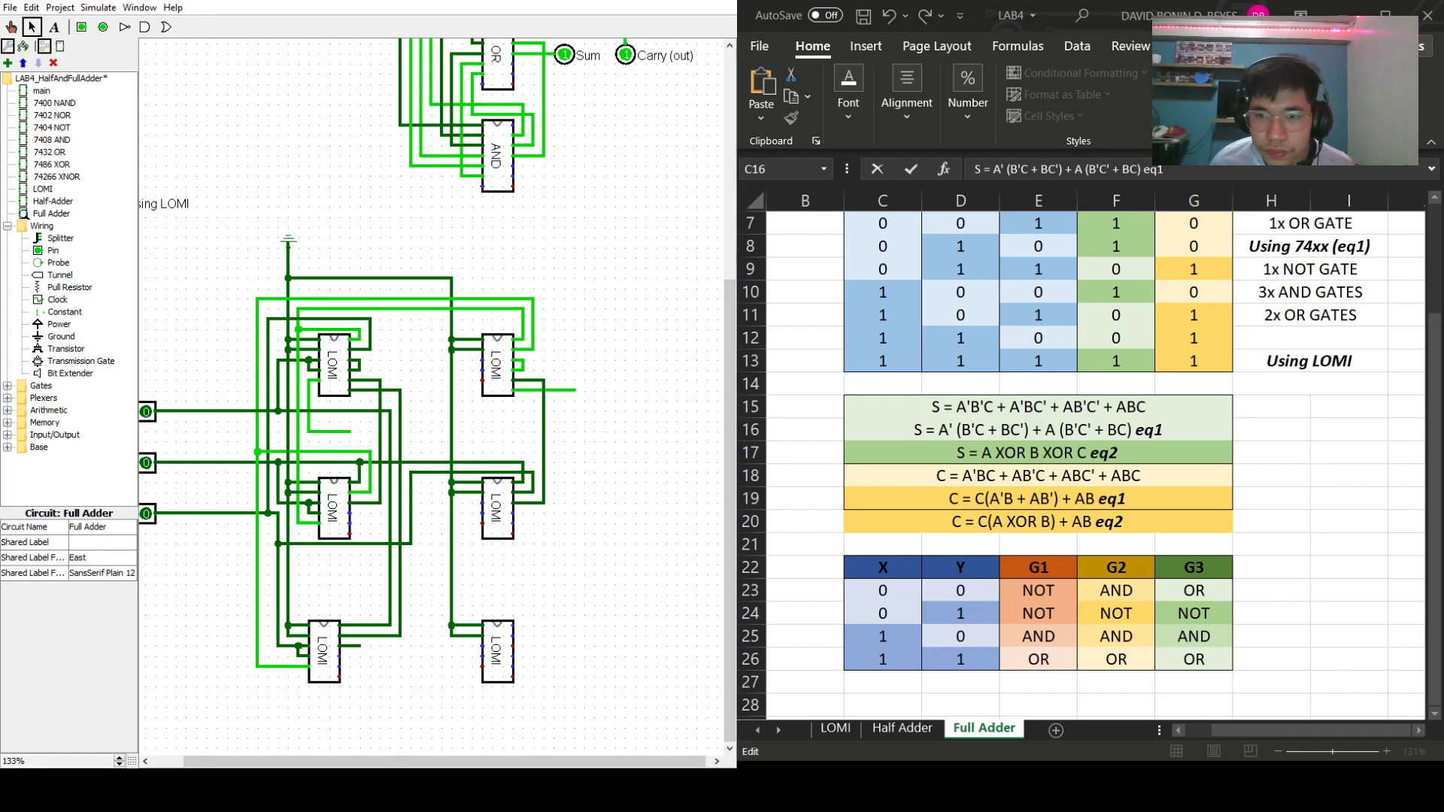
left_click(1069, 445)
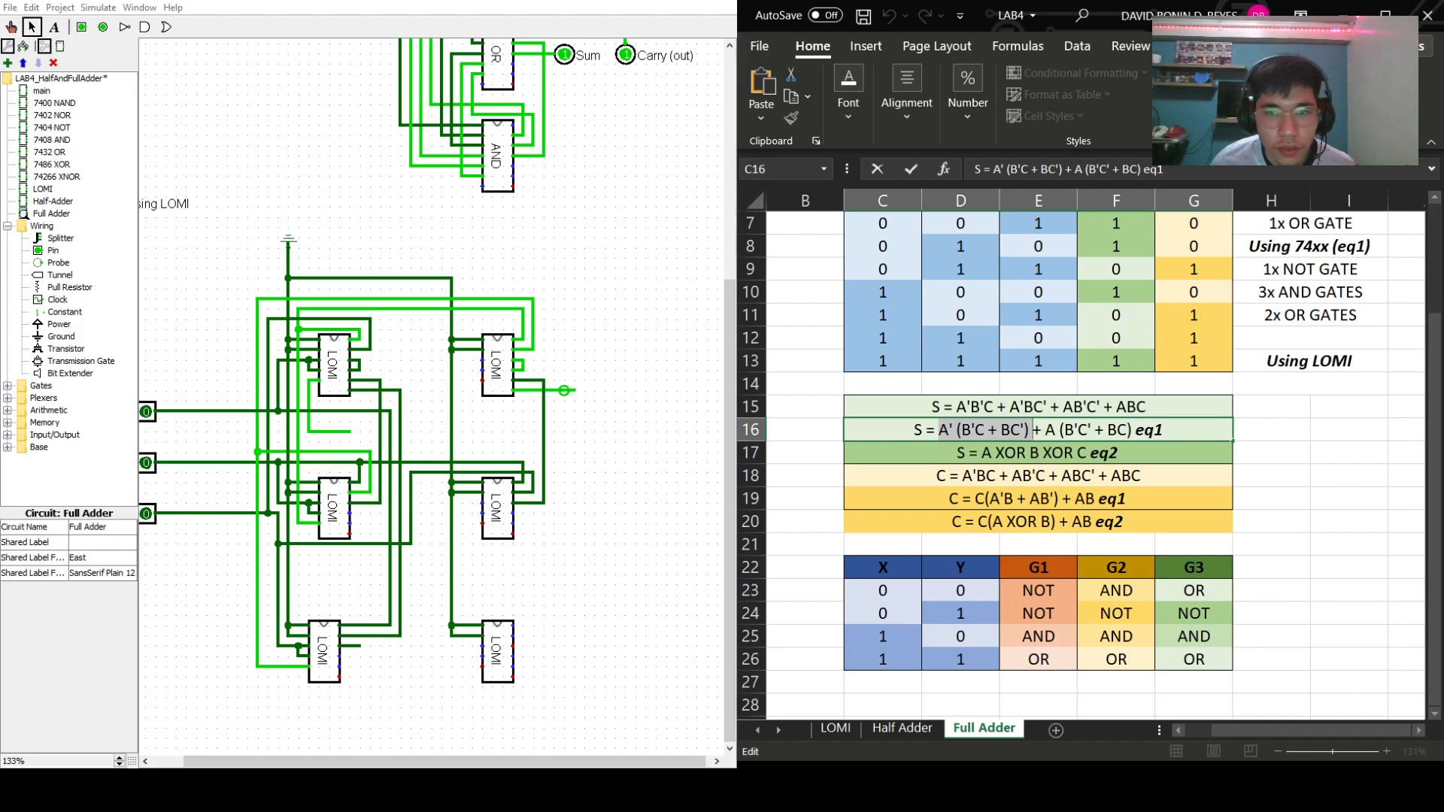
left_click_drag(574, 390, 516, 638)
left_click_drag(380, 411, 475, 618)
left_click_drag(473, 615, 534, 646)
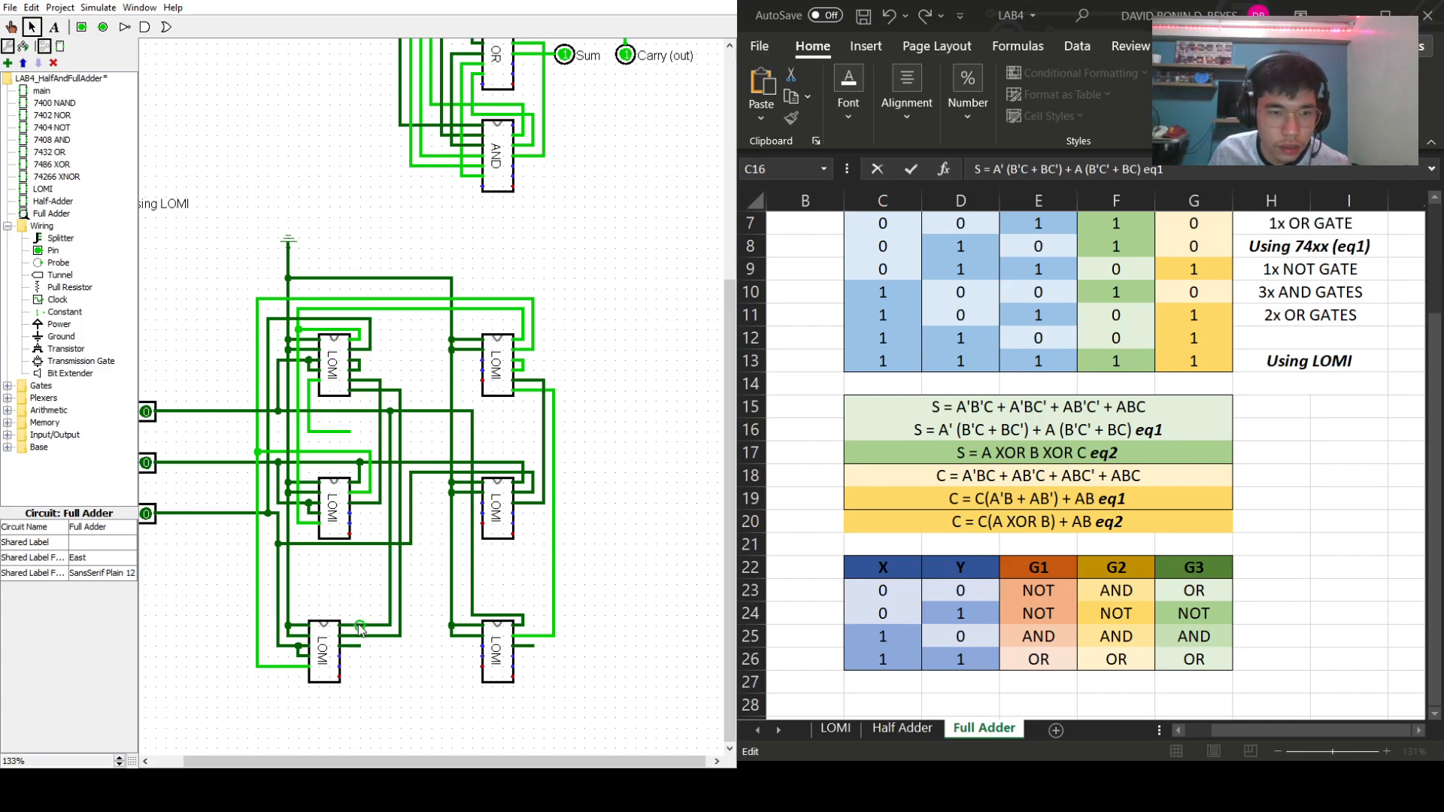
- Wire the third right-side pins of both bottom LOMI chips to the fourth and fifth right-side pins of the first column's middle LOMI
mouse_move(360, 645)
left_mouse_down()
mouse_move(359, 544)
mouse_move(361, 649)
mouse_move(380, 644)
left_mouse_up()
left_click(380, 647)
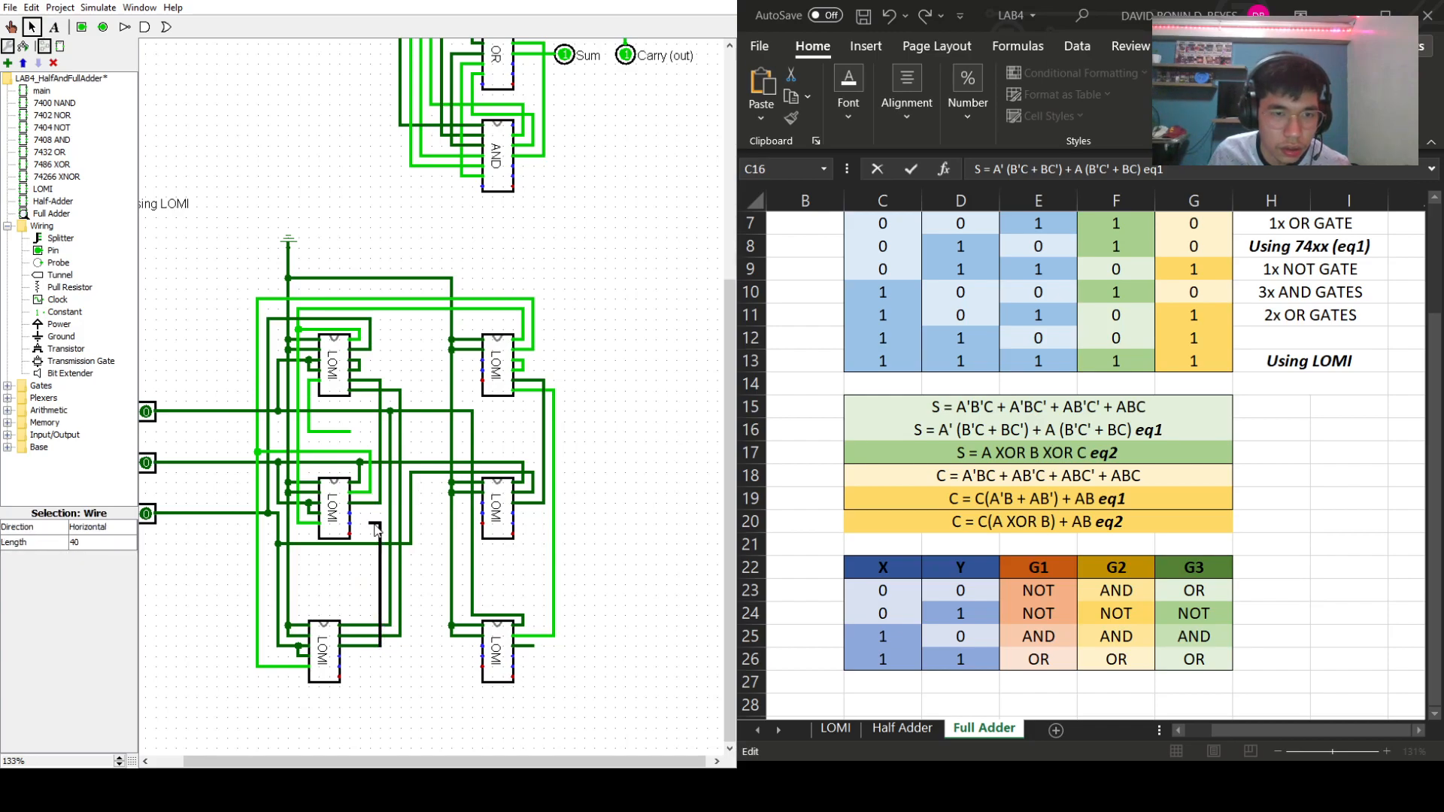
left_click_drag(534, 646, 421, 543)
left_click_drag(421, 543, 575, 534)
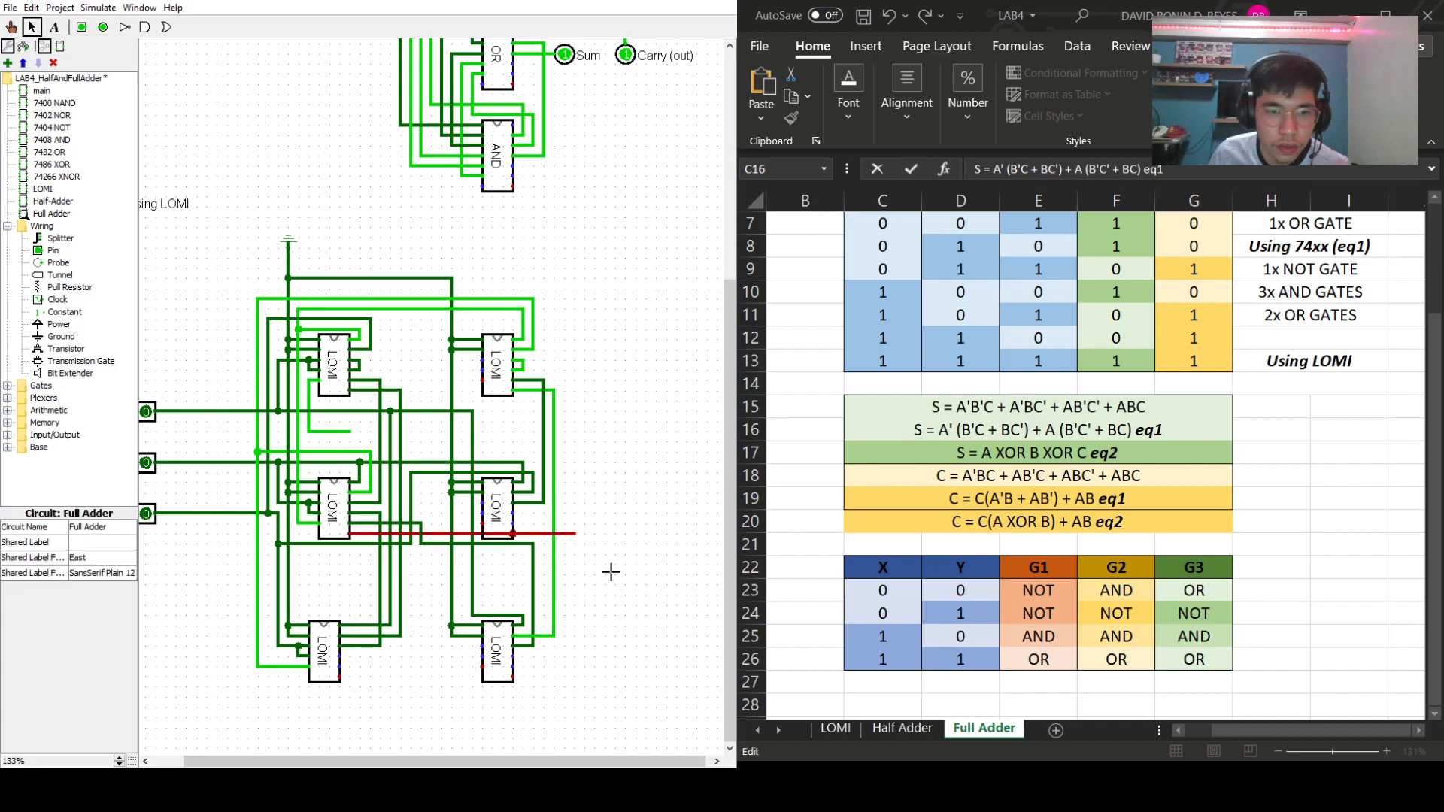
left_click(533, 535)
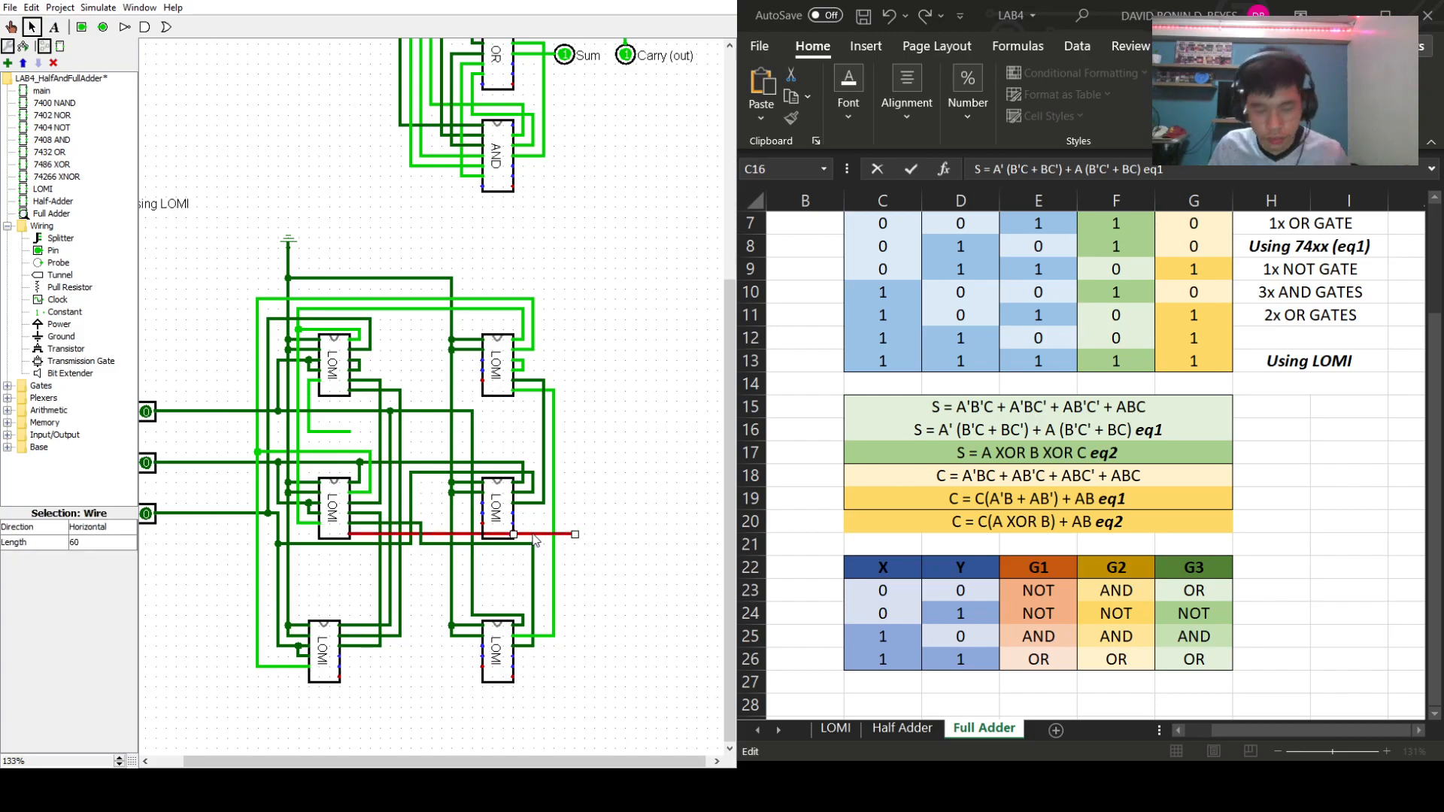
key("Delete")
left_click(440, 535)
key("Delete")
- Route the first column's middle LOMI lowest right-side pin out below the second column's middle LOMI and attach an output pin labelled Sum(S)
left_click_drag(352, 535, 577, 555)
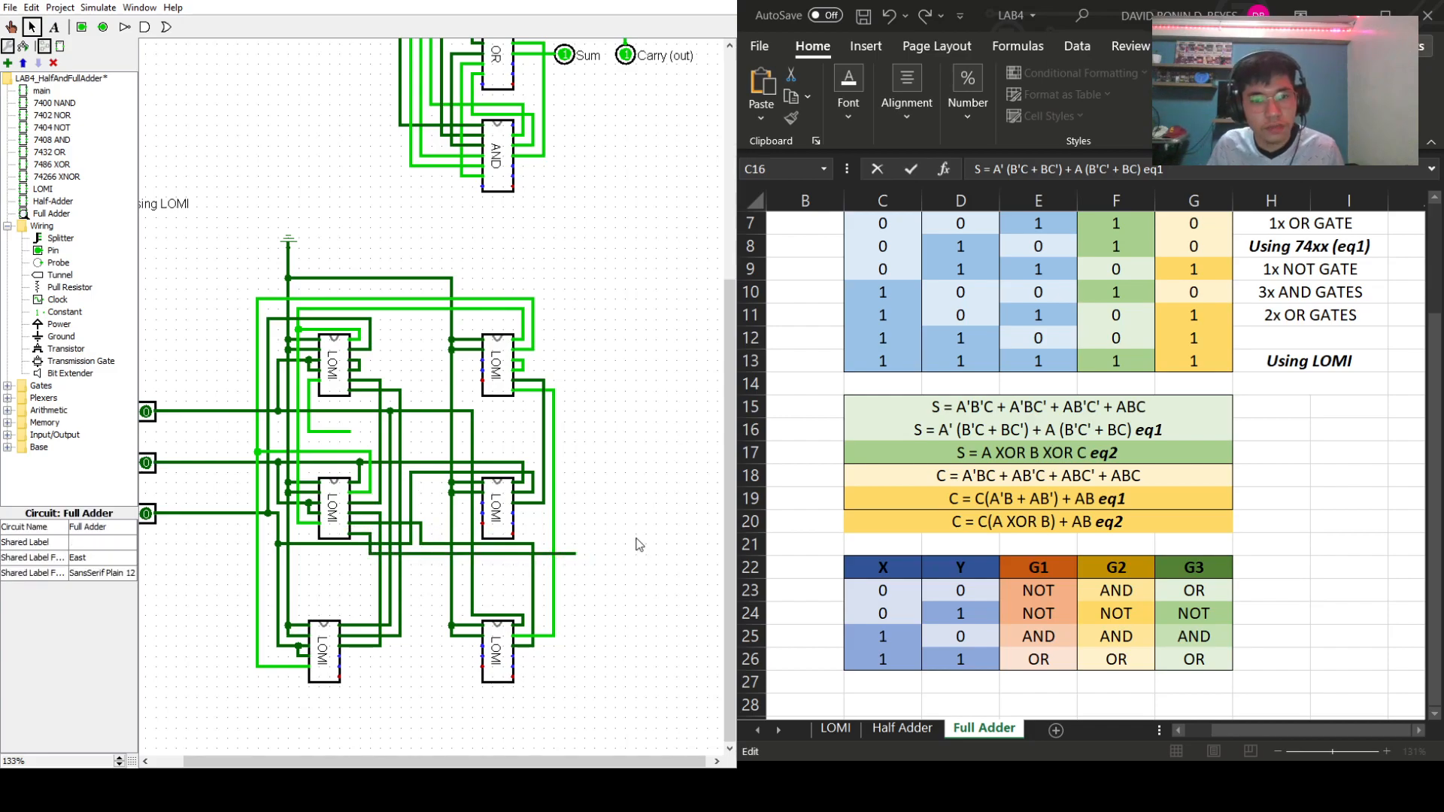
left_click(103, 28)
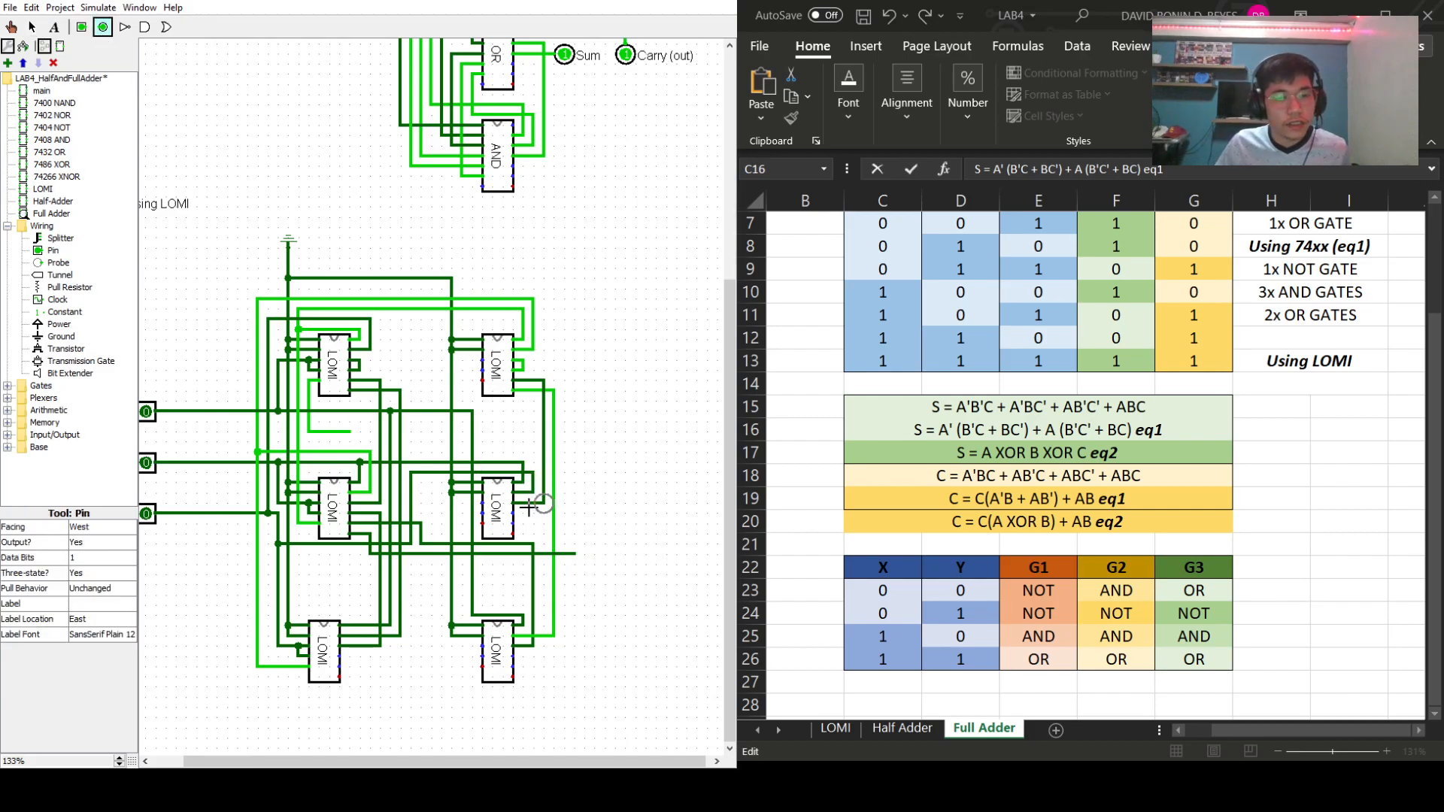
left_click(576, 554)
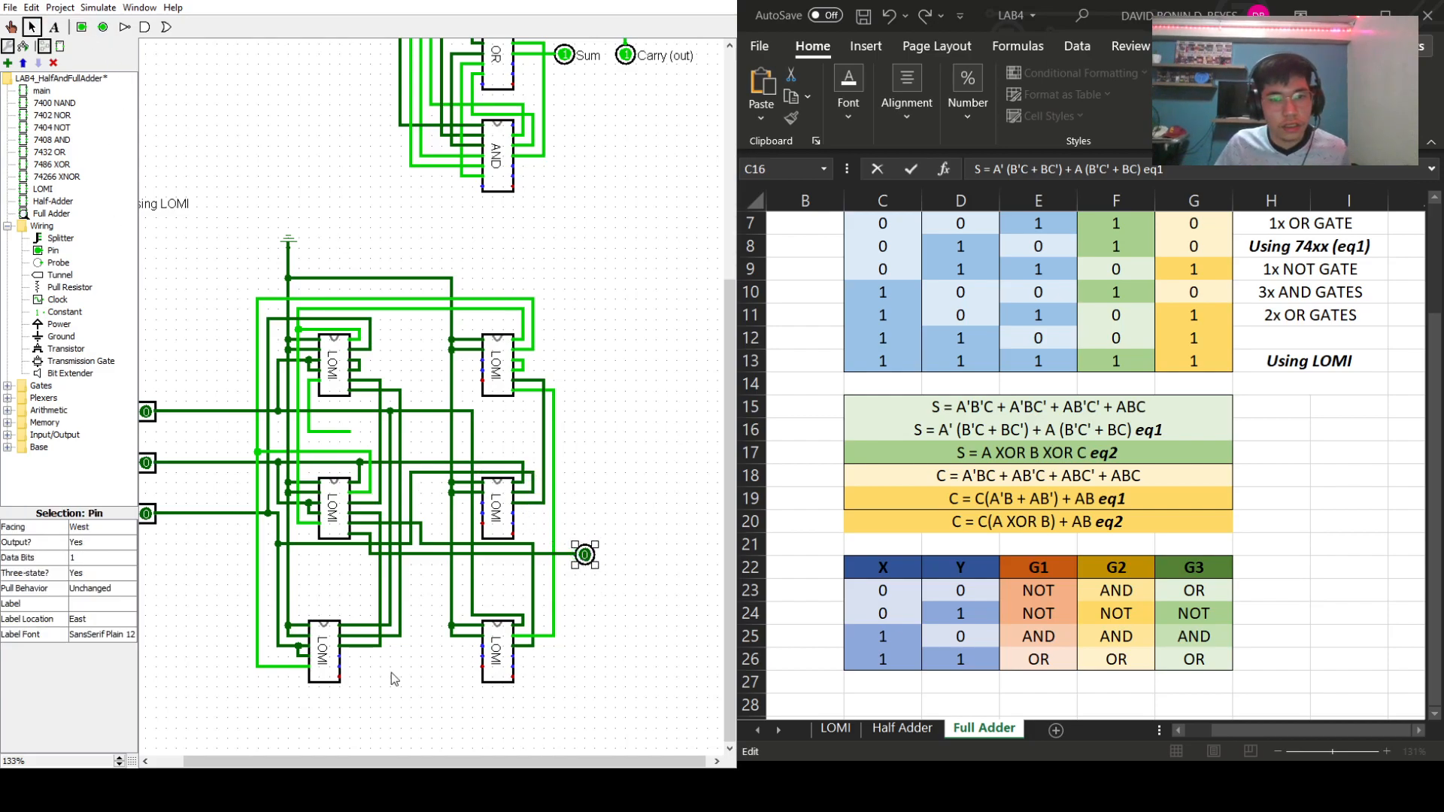
left_click(88, 603)
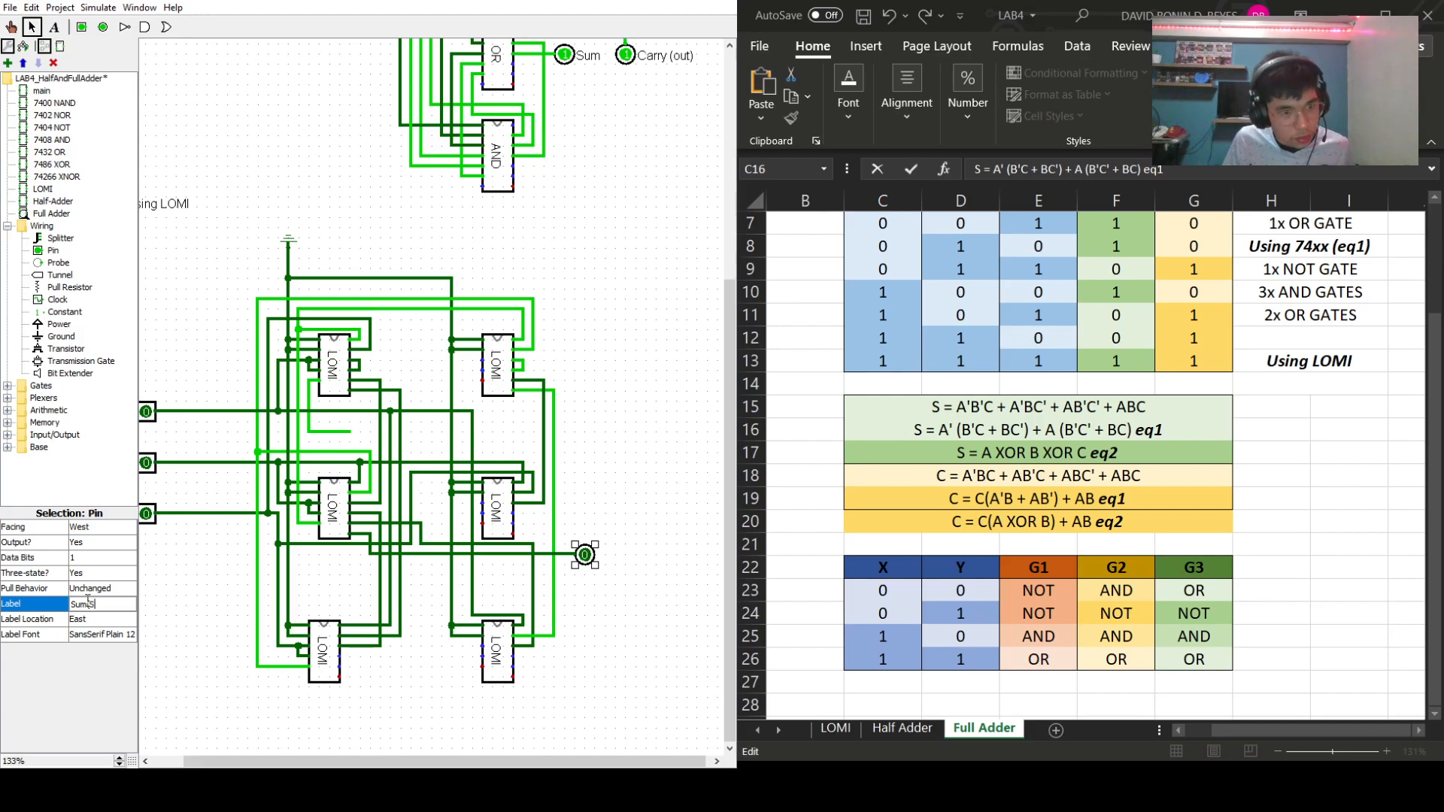
key("Return")
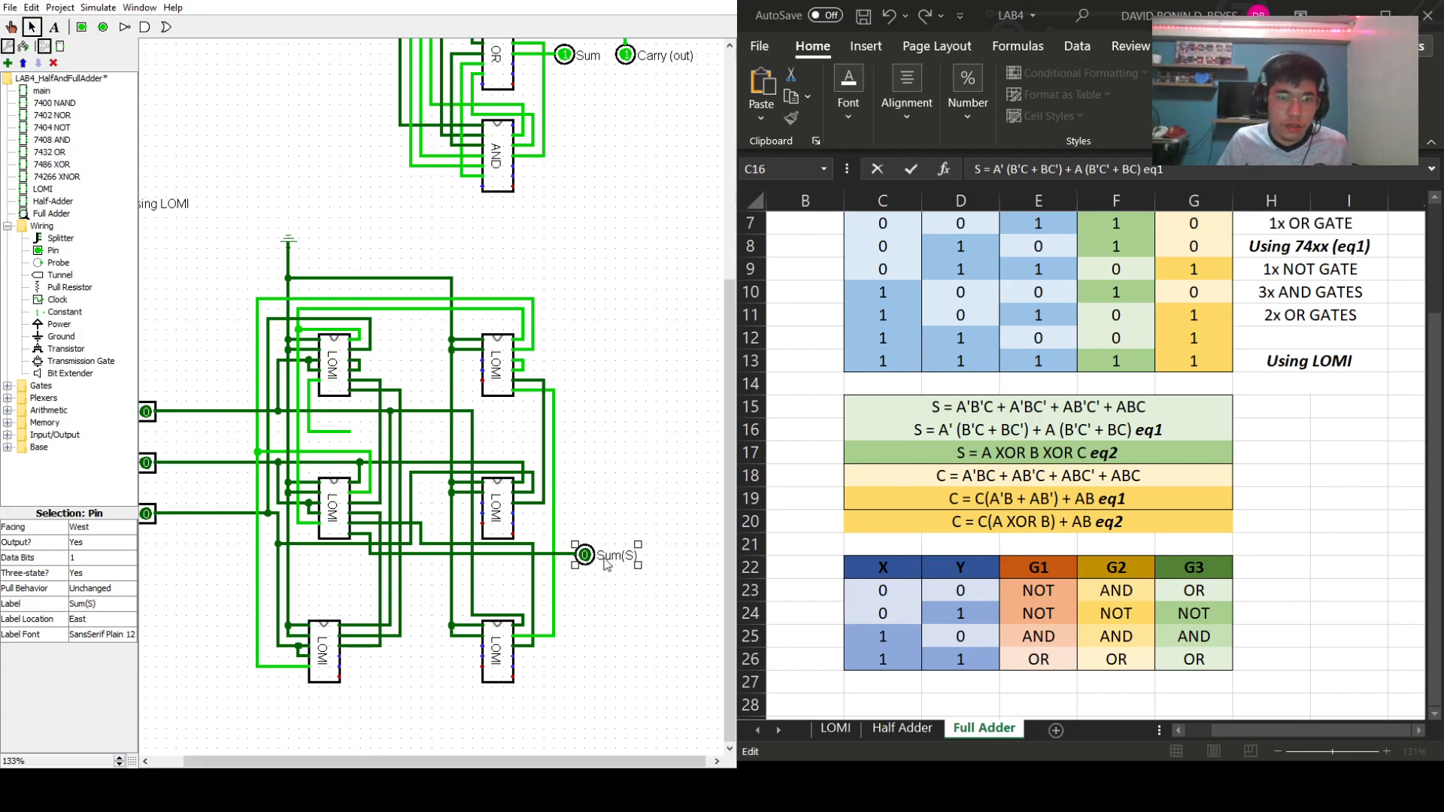
left_click(654, 625)
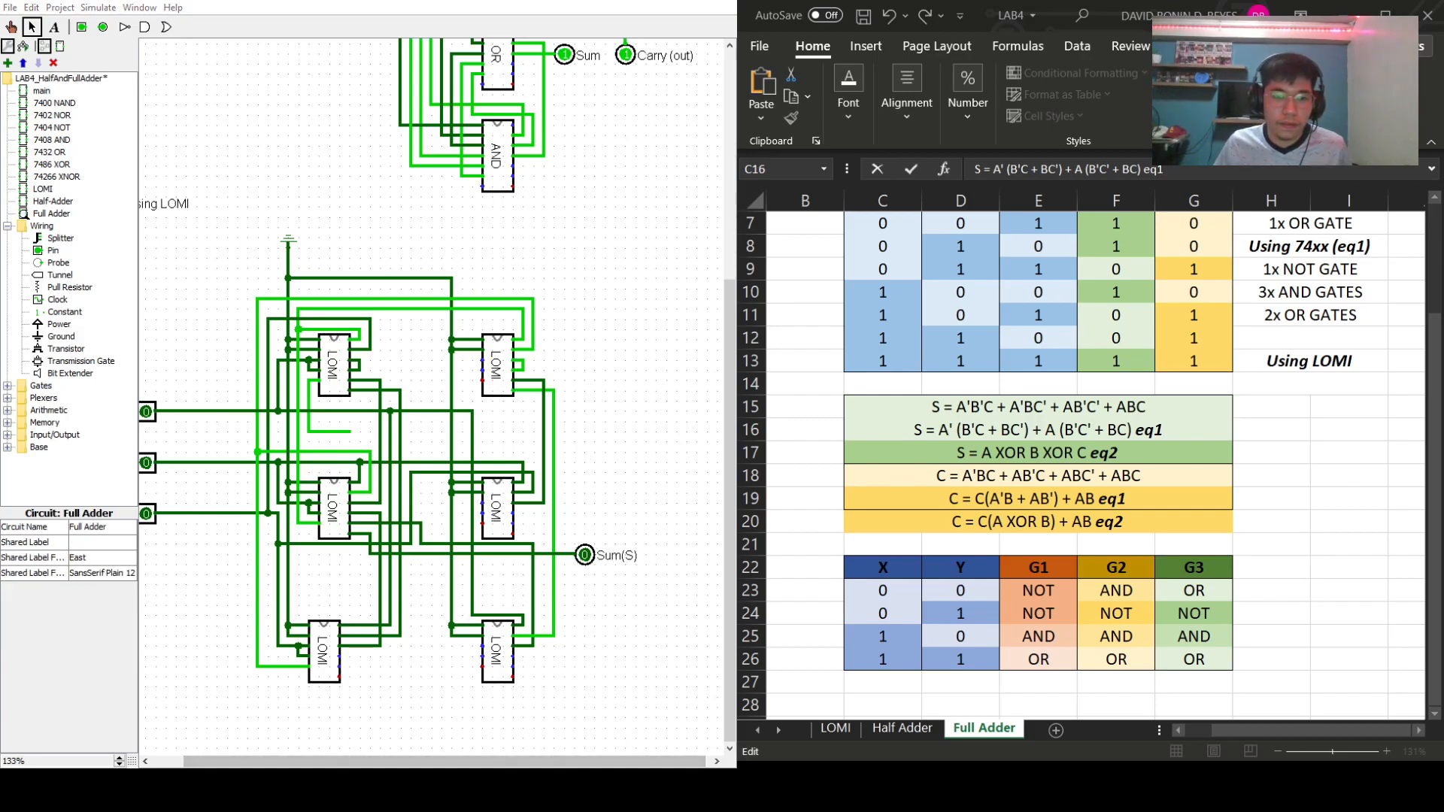
left_click_drag(583, 765, 553, 765)
left_click(1032, 429)
key("alt+Tab")
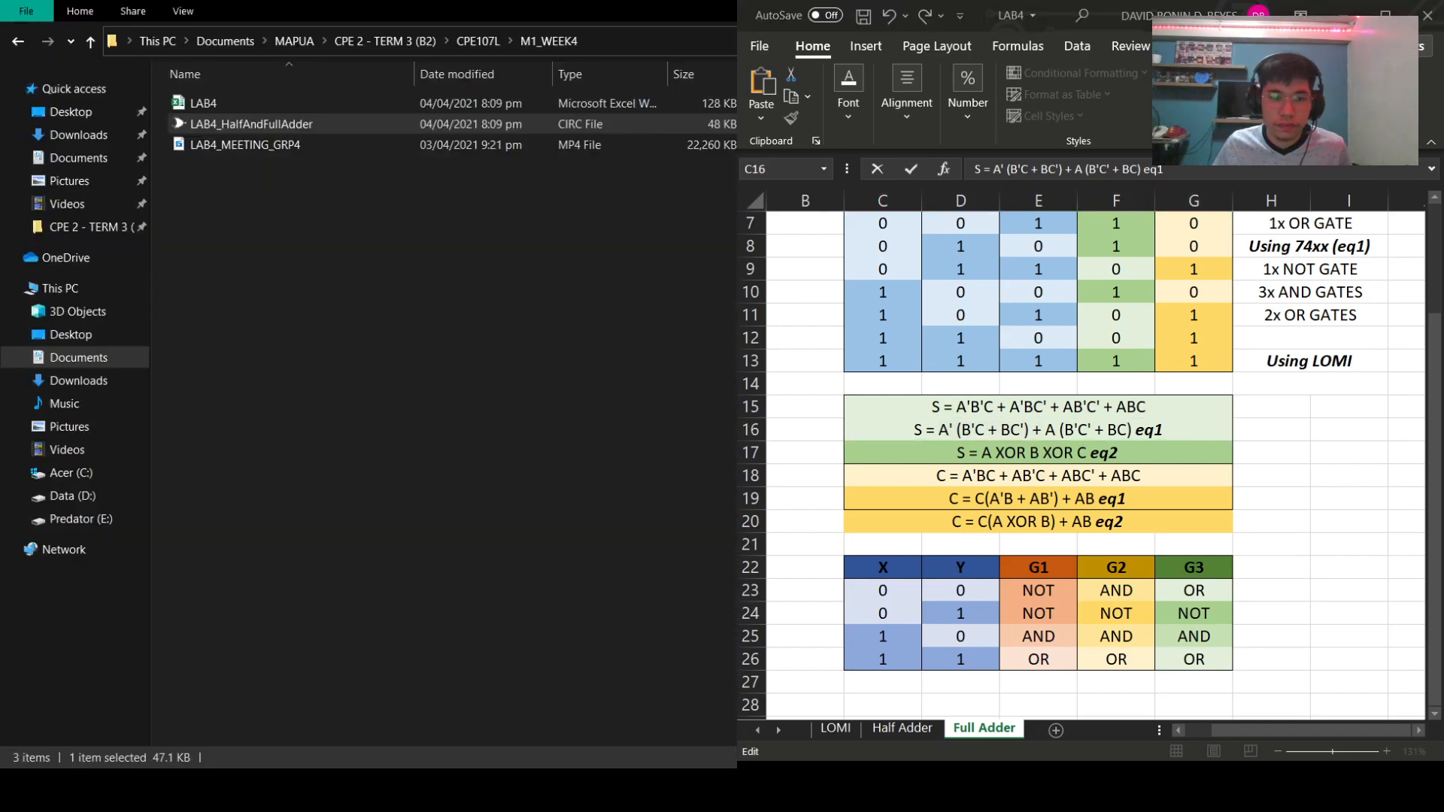
left_click_drag(1035, 429, 940, 429)
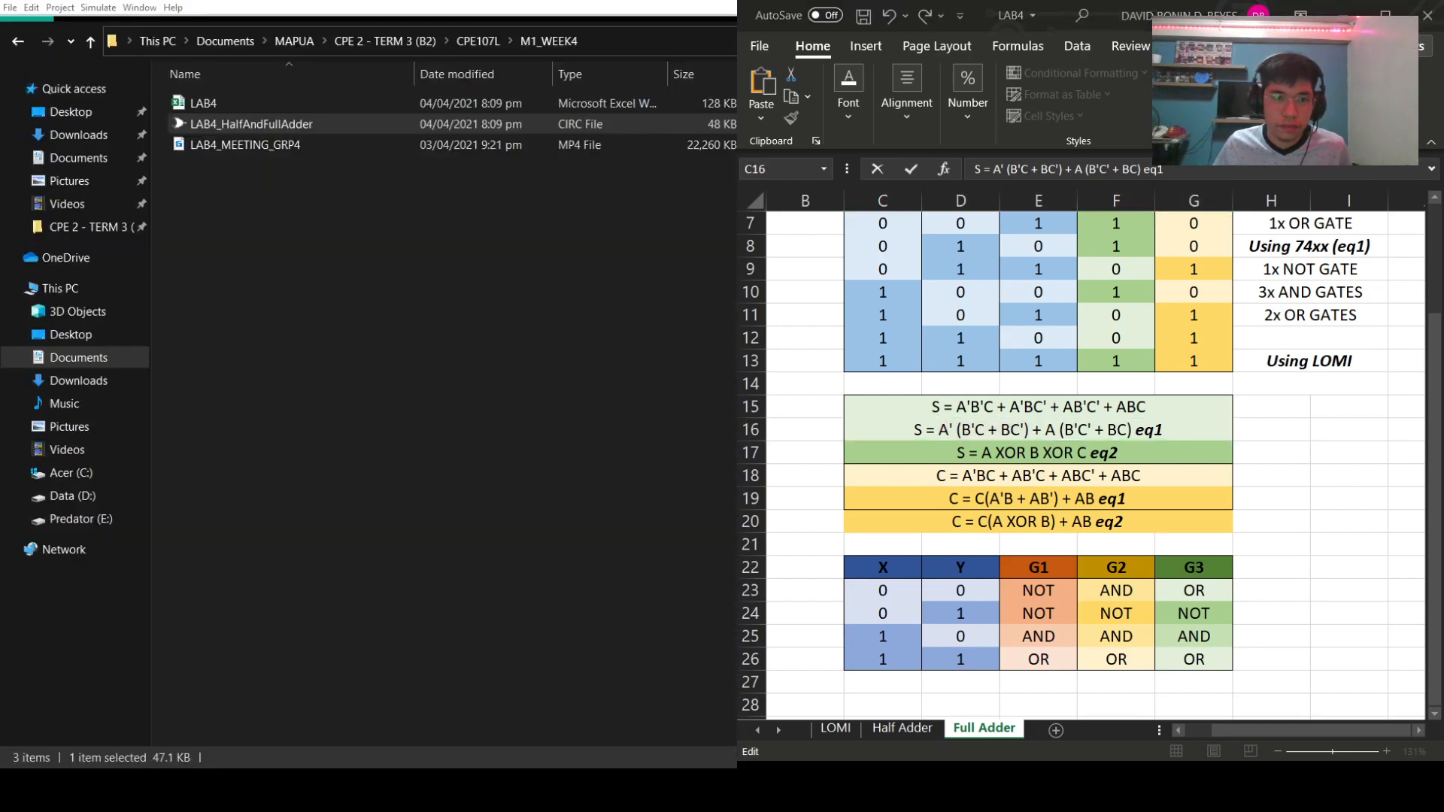
key("alt+Tab")
key("alt+Tab")
key("alt+Tab")
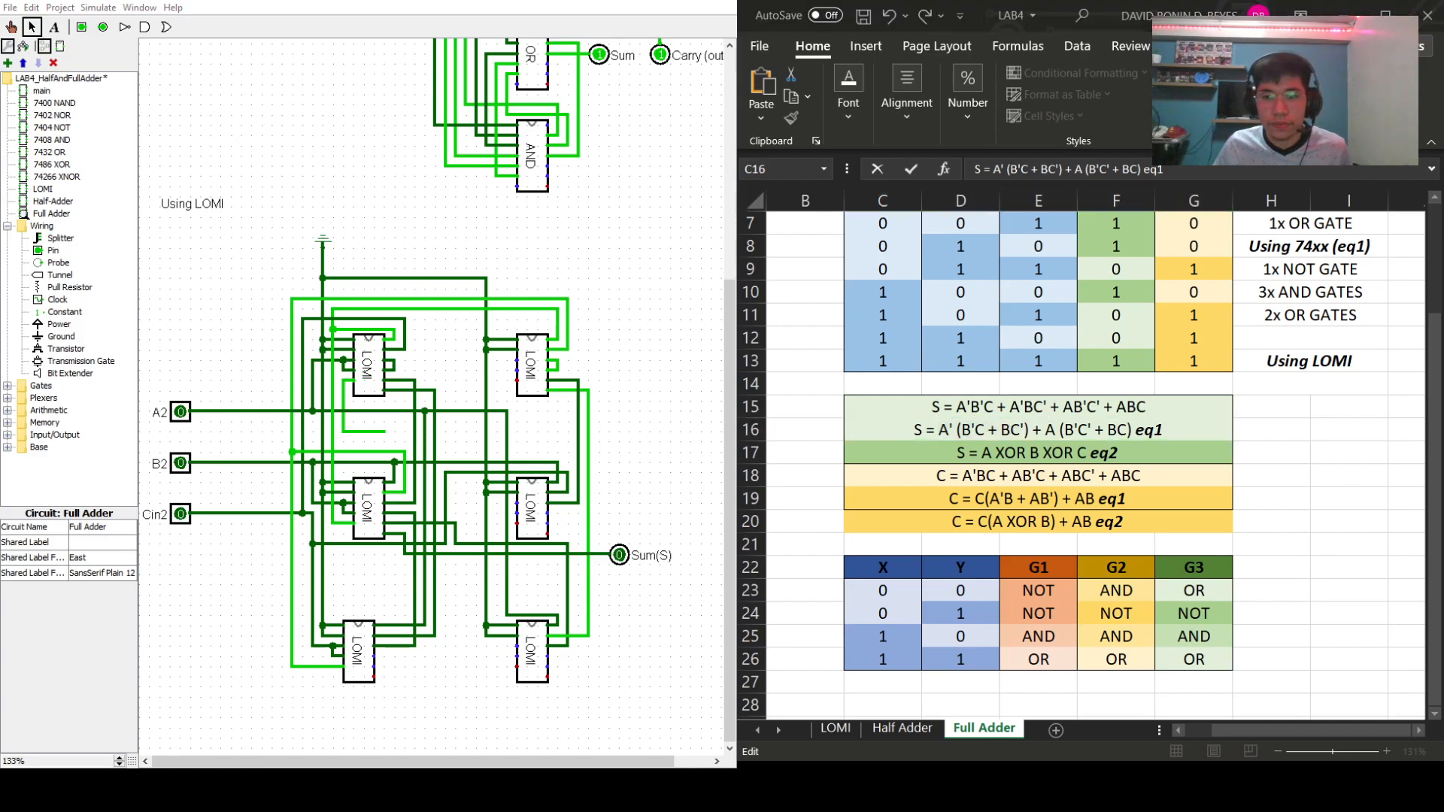
key("alt+Tab")
left_click_drag(605, 762, 617, 762)
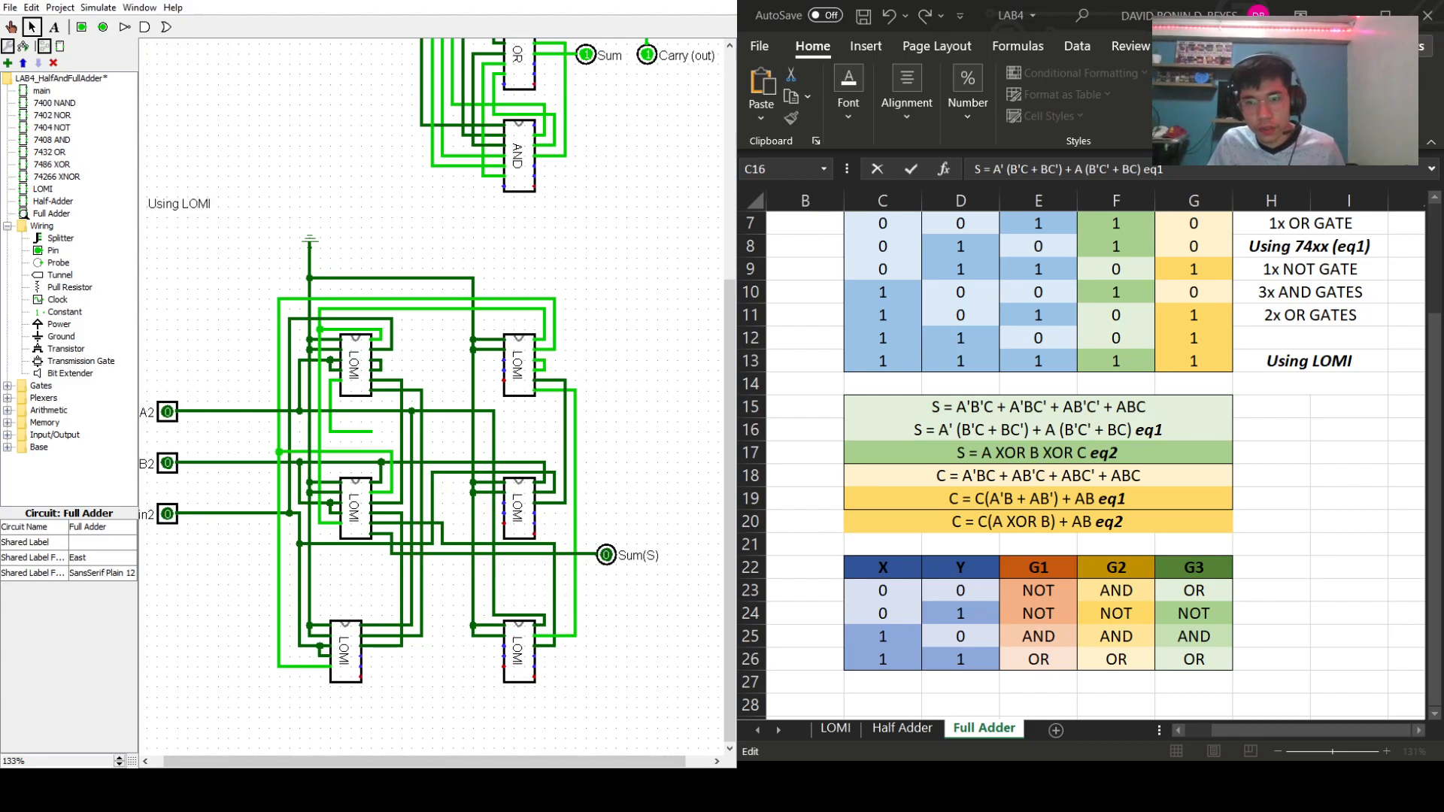
- Switch to the Excel sheet and select the equation C = C(A'B + AB') + AB eq1 in cell C19
left_click(1141, 494)
left_click(1145, 506)
left_click(1145, 542)
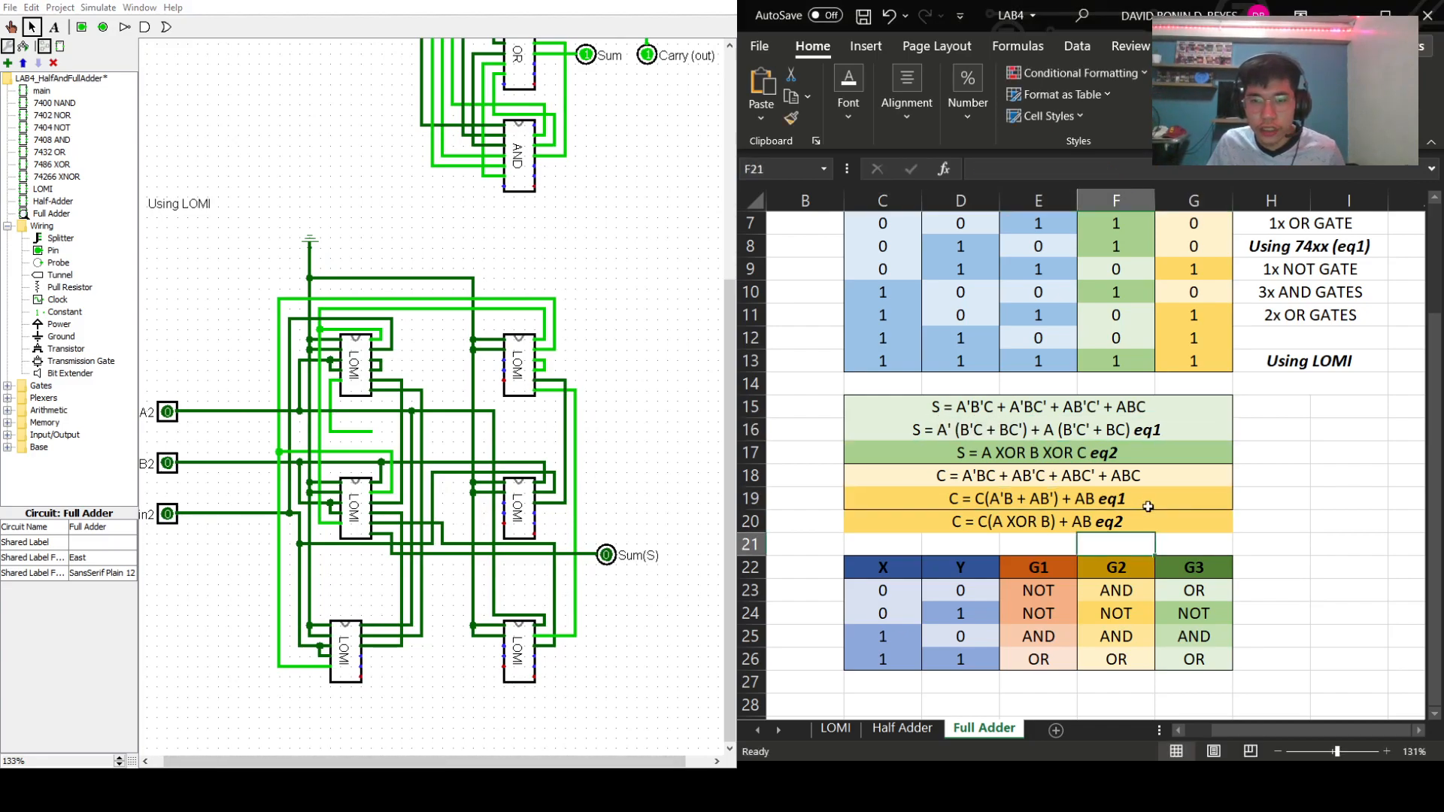
left_click(1148, 505)
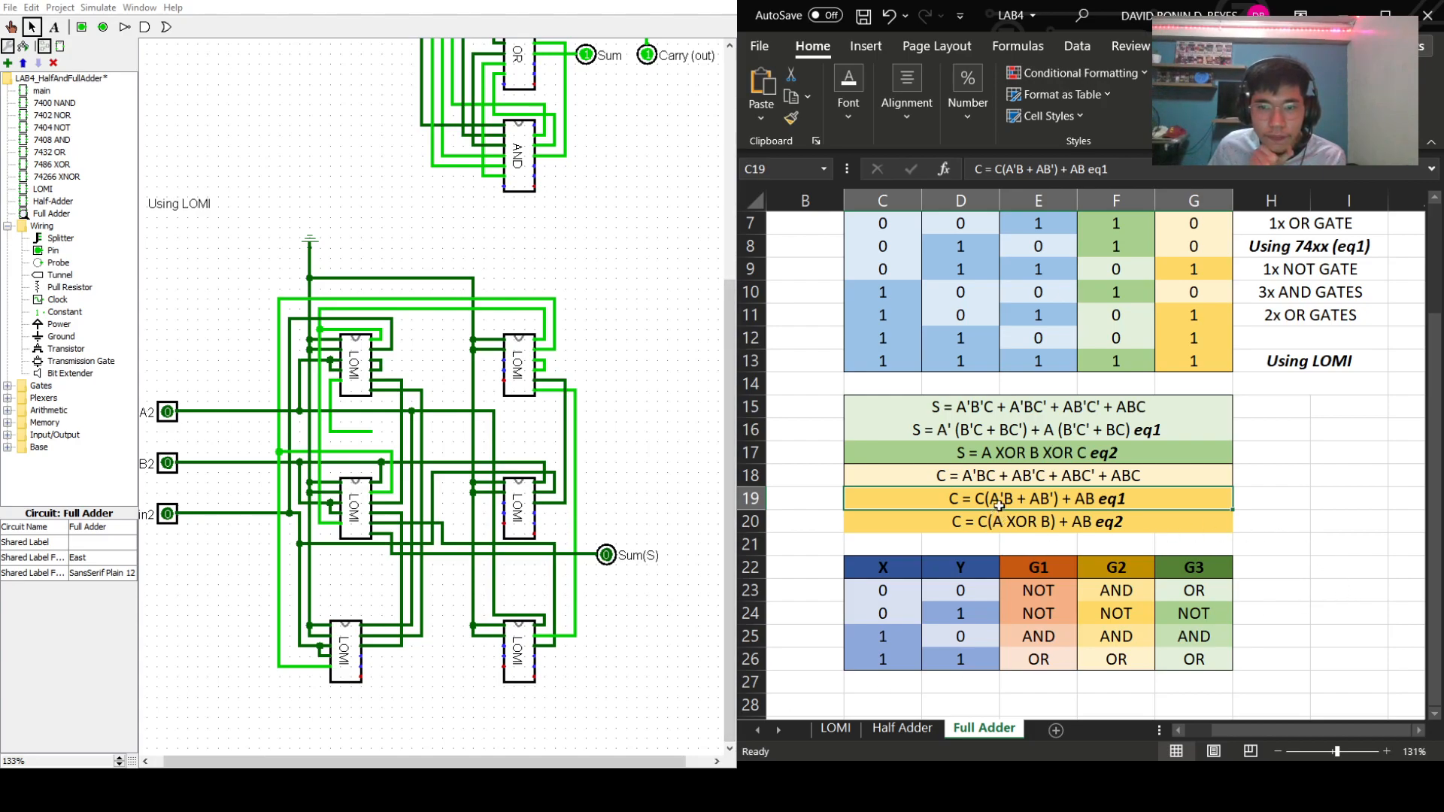
left_click_drag(602, 762, 627, 762)
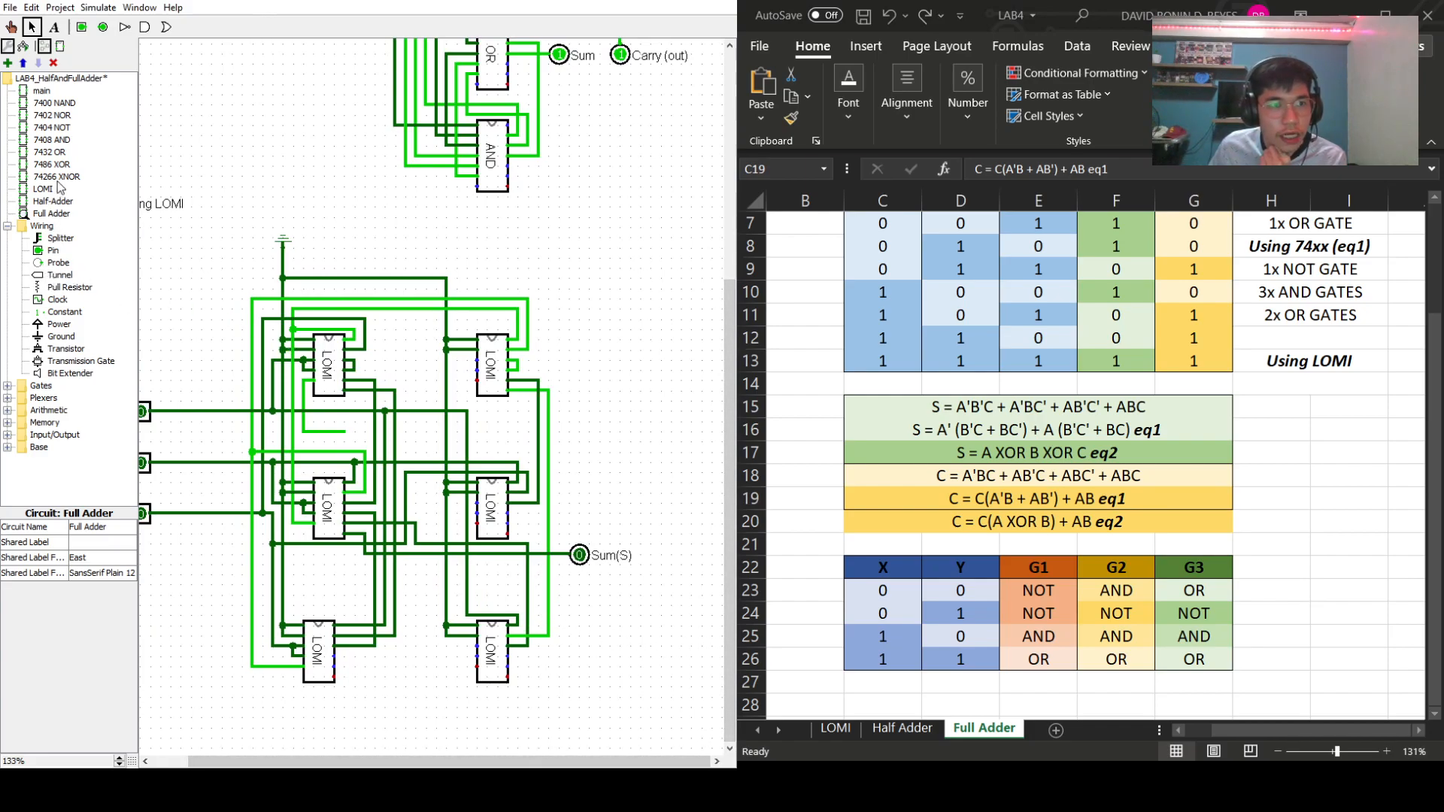
left_click(52, 140)
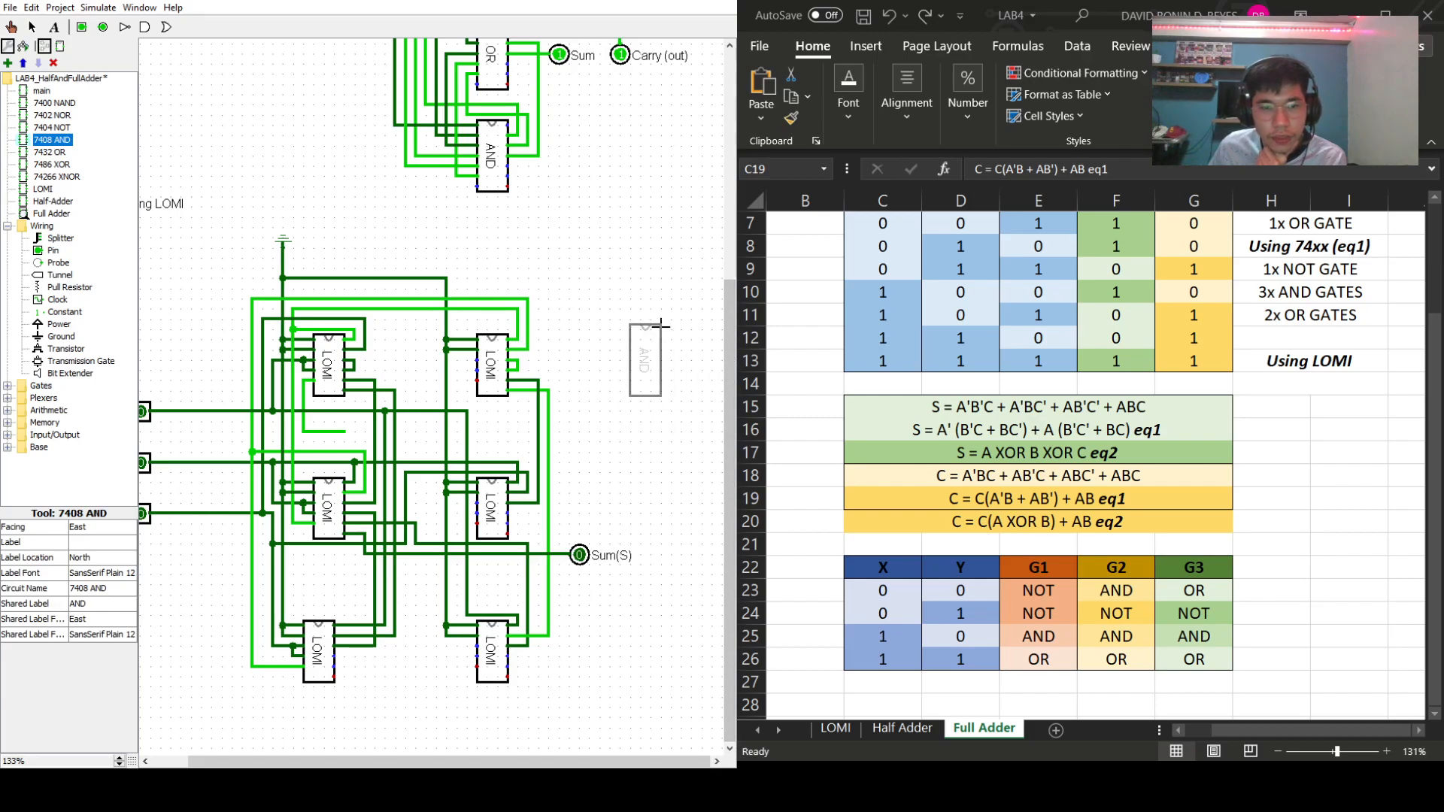
left_click(652, 334)
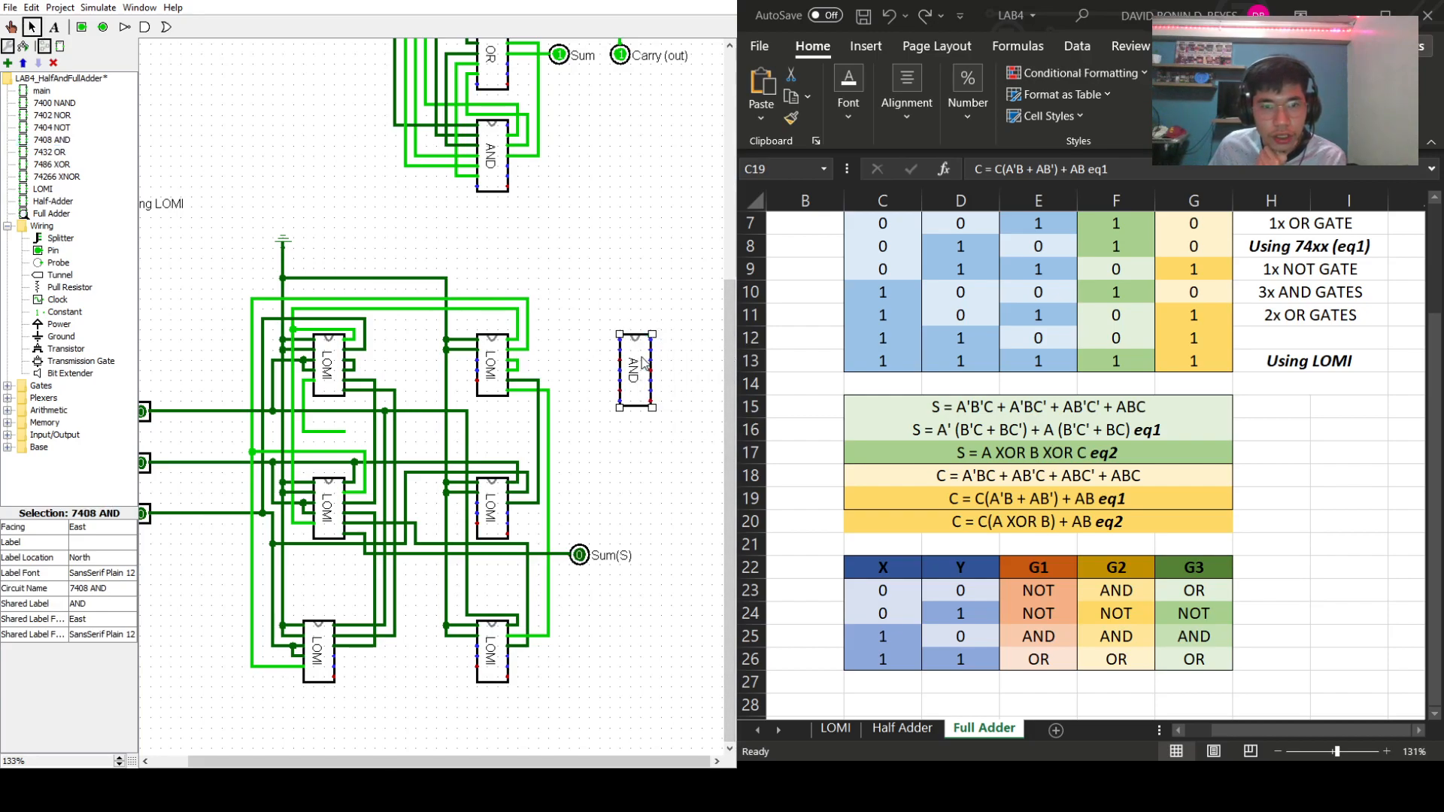
key("Delete")
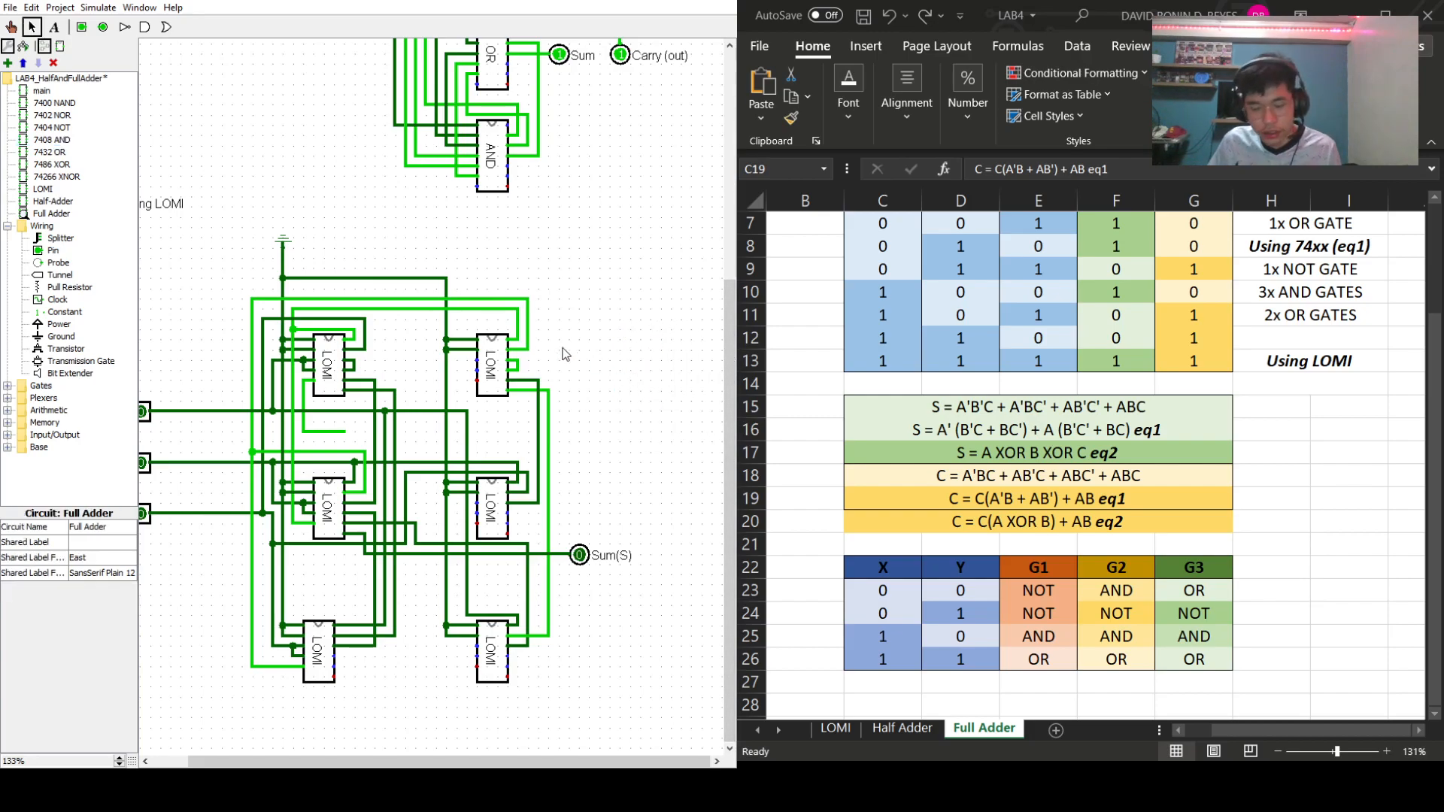
- Place a new LOMI chip to the right of the second column's top LOMI, level with it
left_click(43, 189)
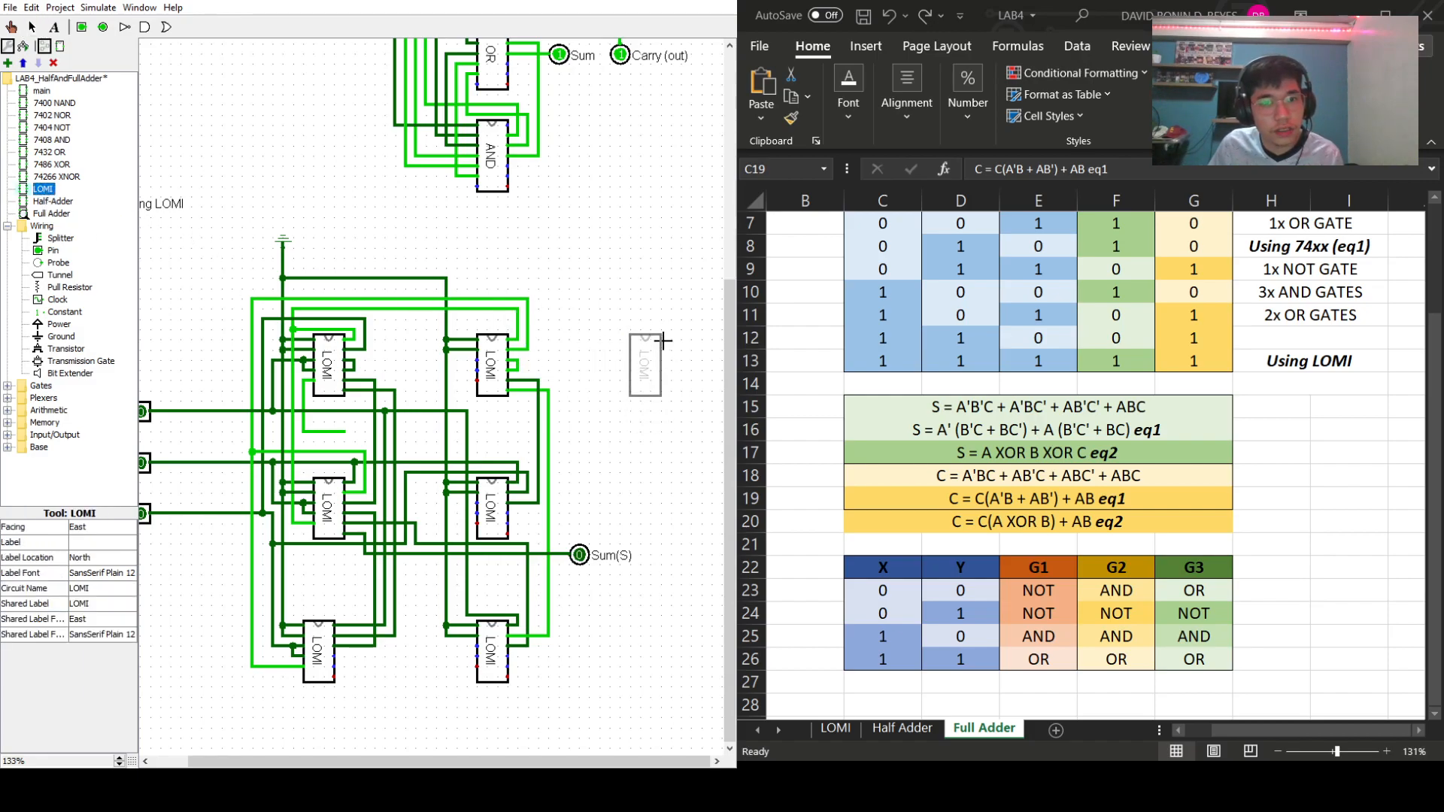
left_click(662, 342)
left_click(644, 446)
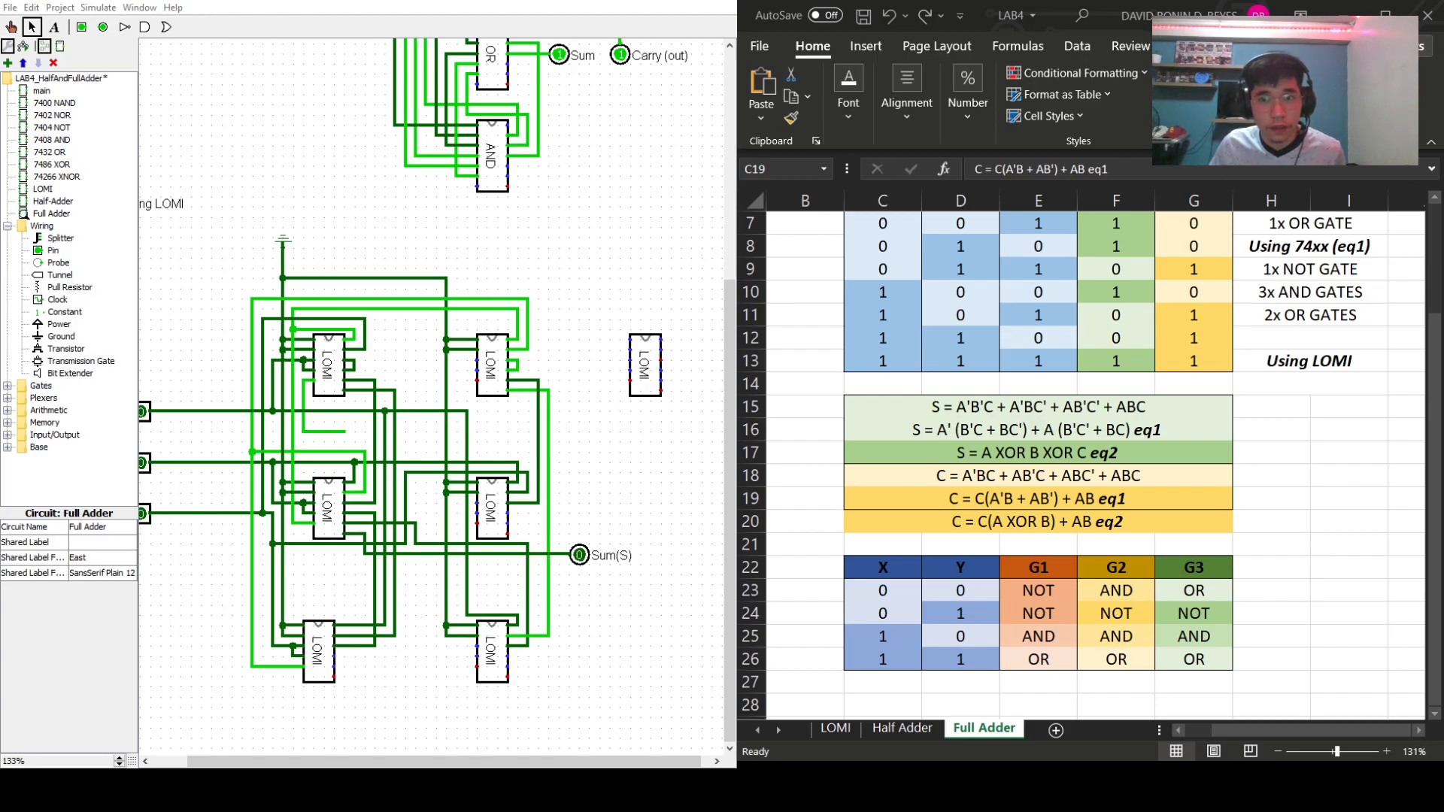
- Place a power source above the third column's LOMI, wire it to the chip's first left-side pin and wire ground to the second
key("alt+Tab")
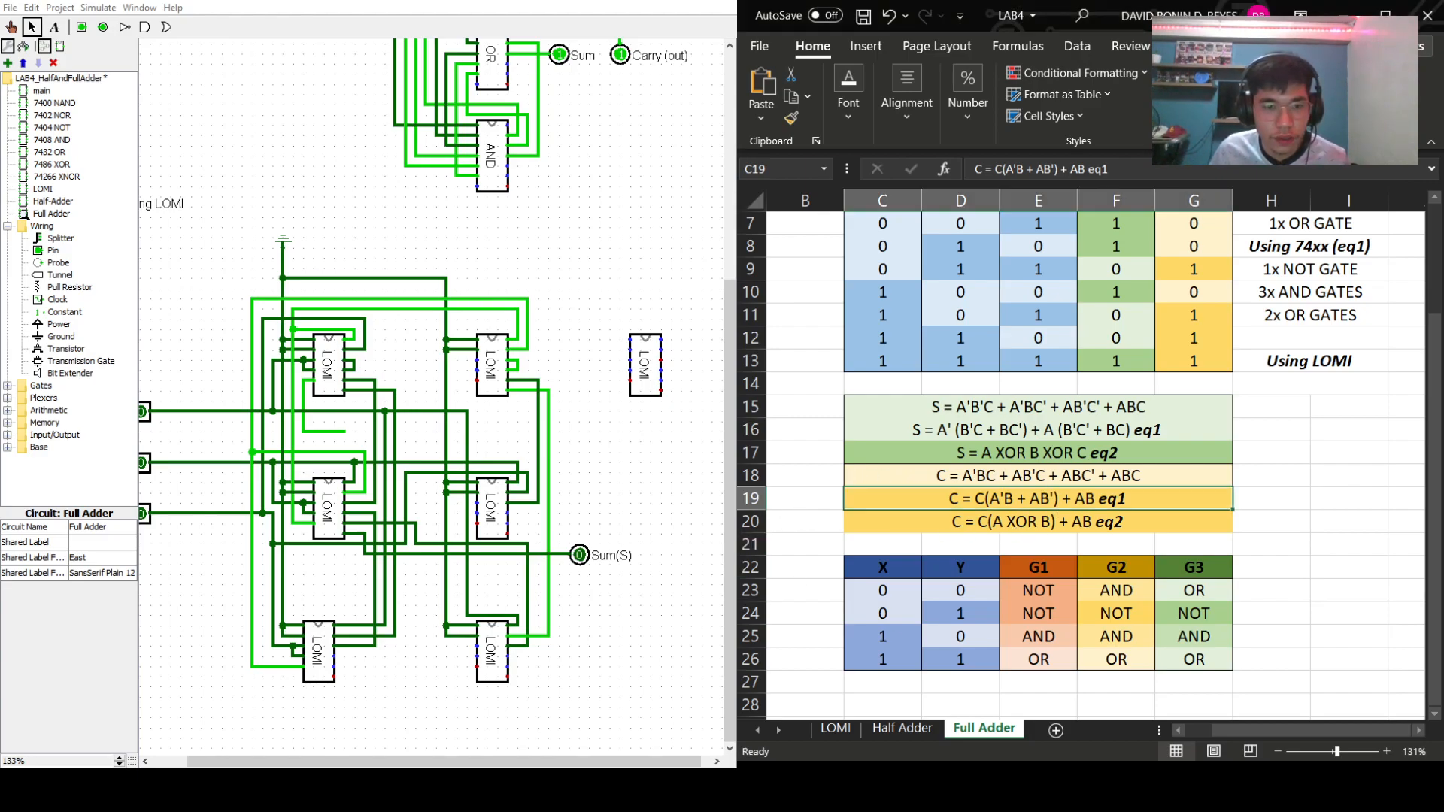
key("alt+Tab")
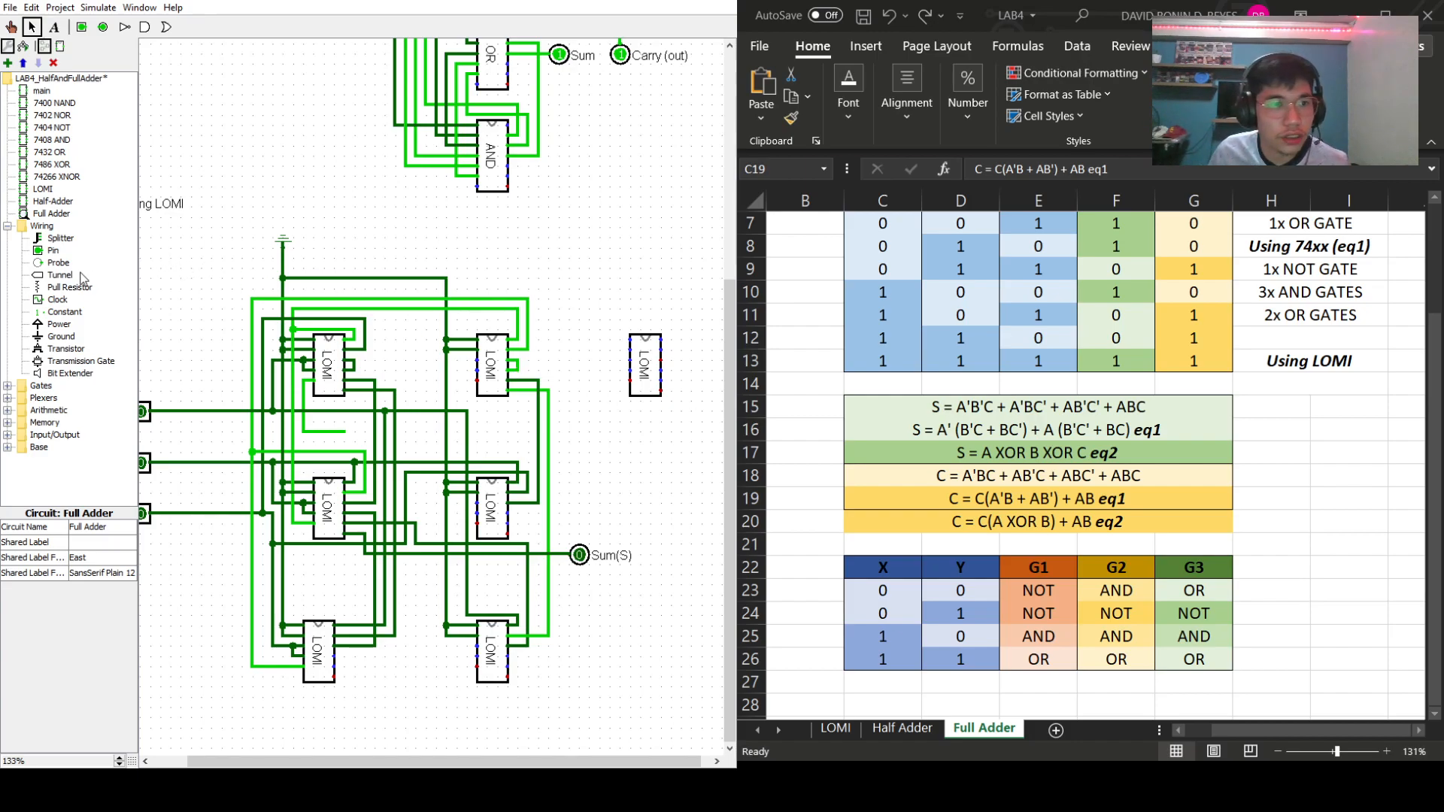
left_click(58, 324)
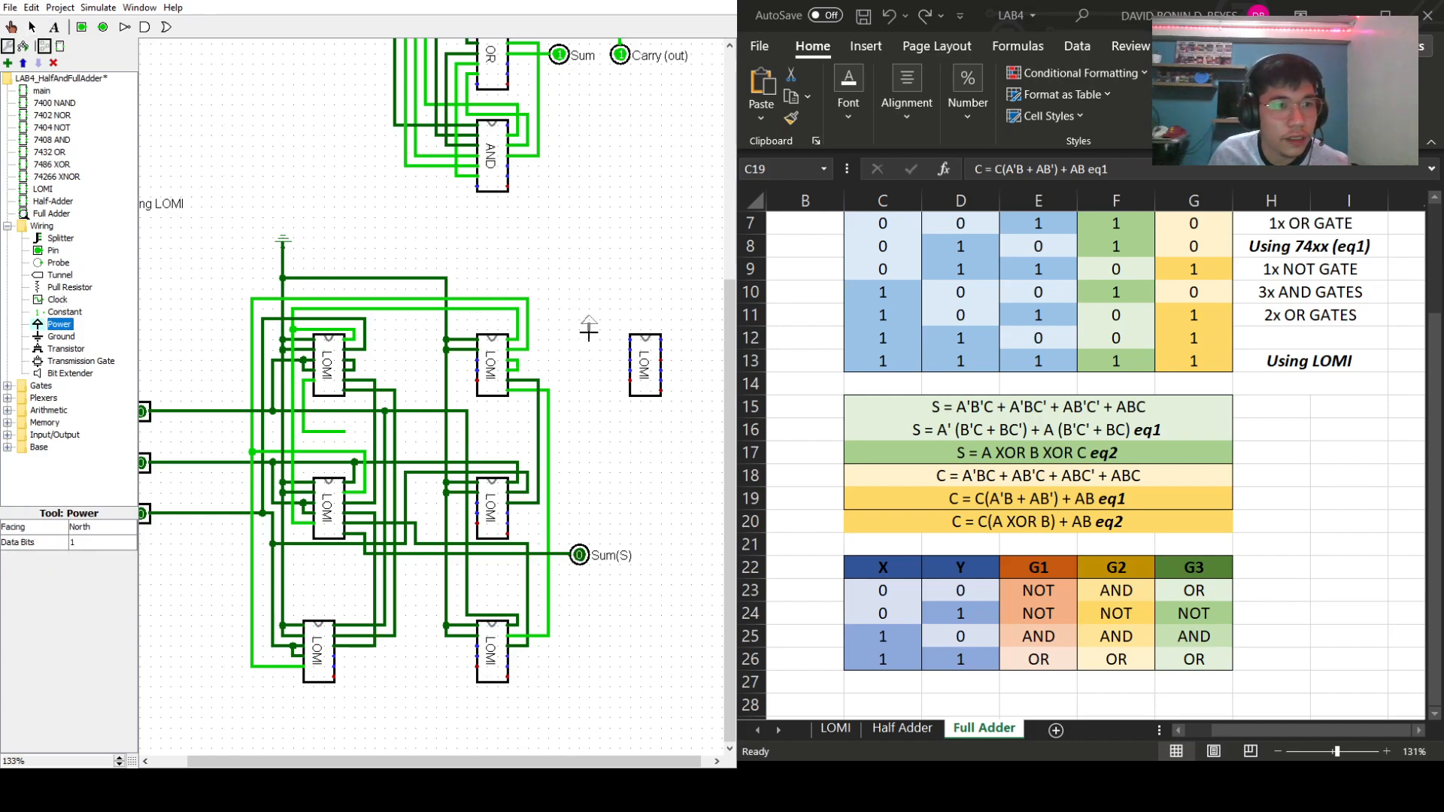
left_click(608, 257)
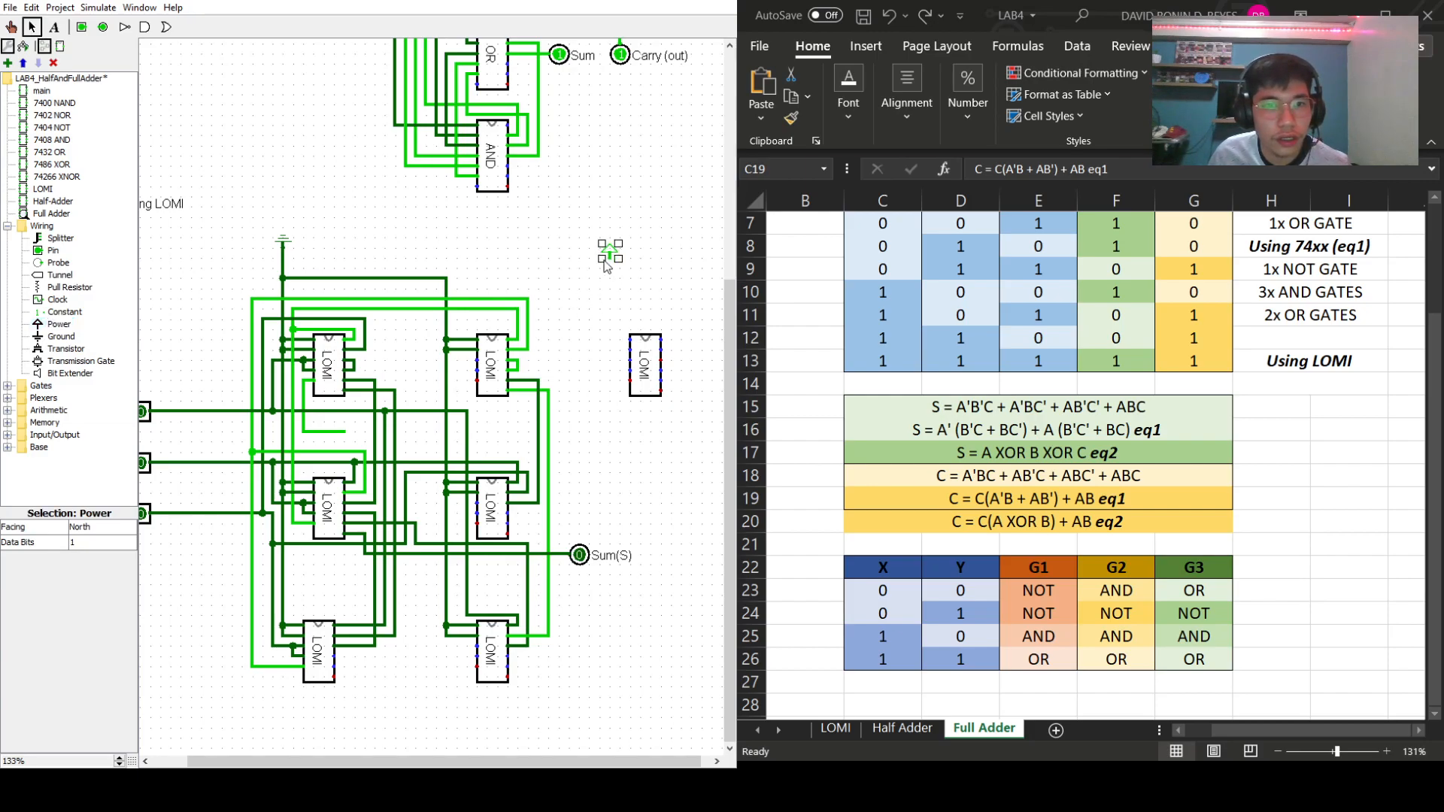
mouse_move(610, 260)
left_mouse_down()
mouse_move(610, 331)
mouse_move(631, 340)
left_mouse_up()
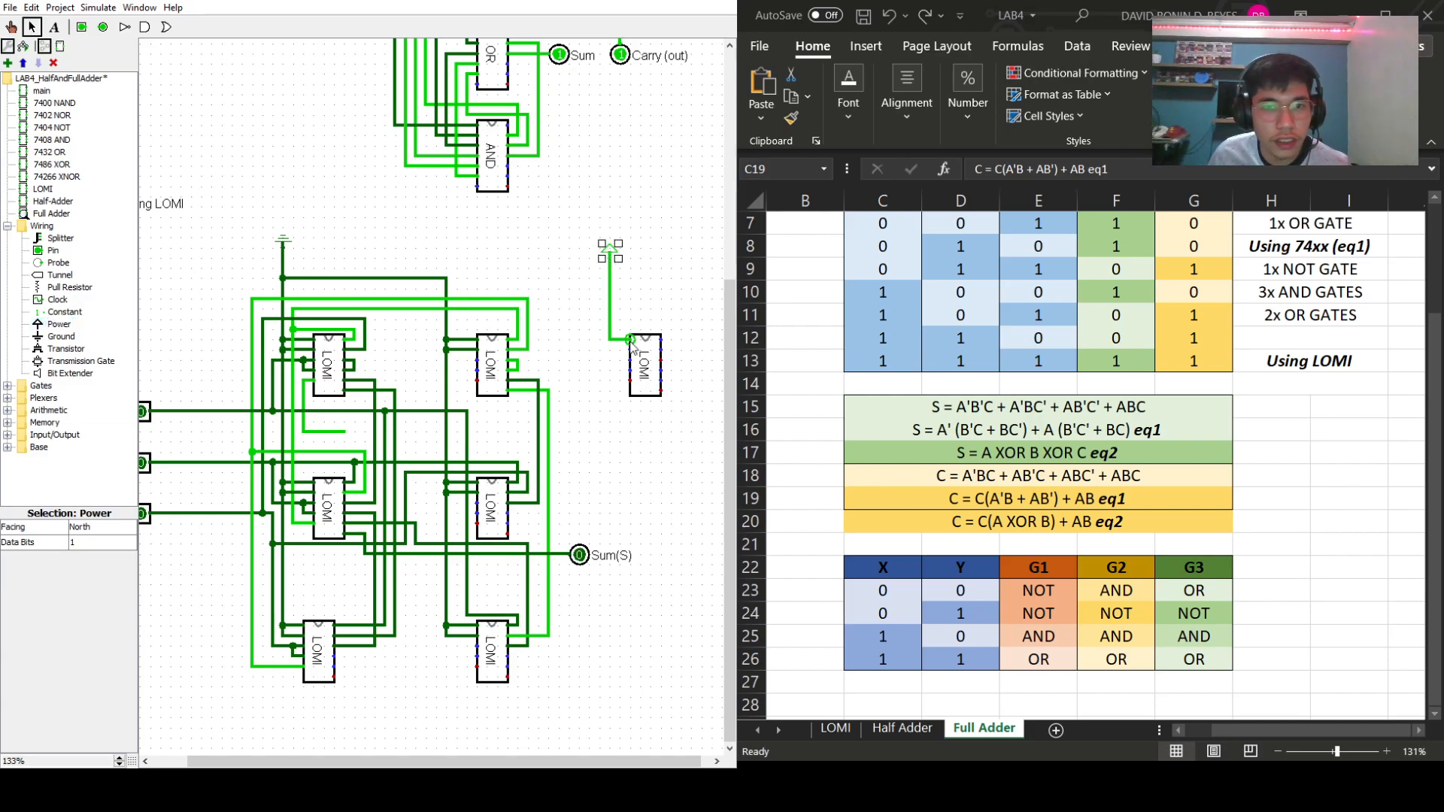
left_click(679, 509)
mouse_move(446, 278)
left_mouse_down()
mouse_move(598, 280)
mouse_move(601, 349)
mouse_move(629, 351)
left_mouse_up()
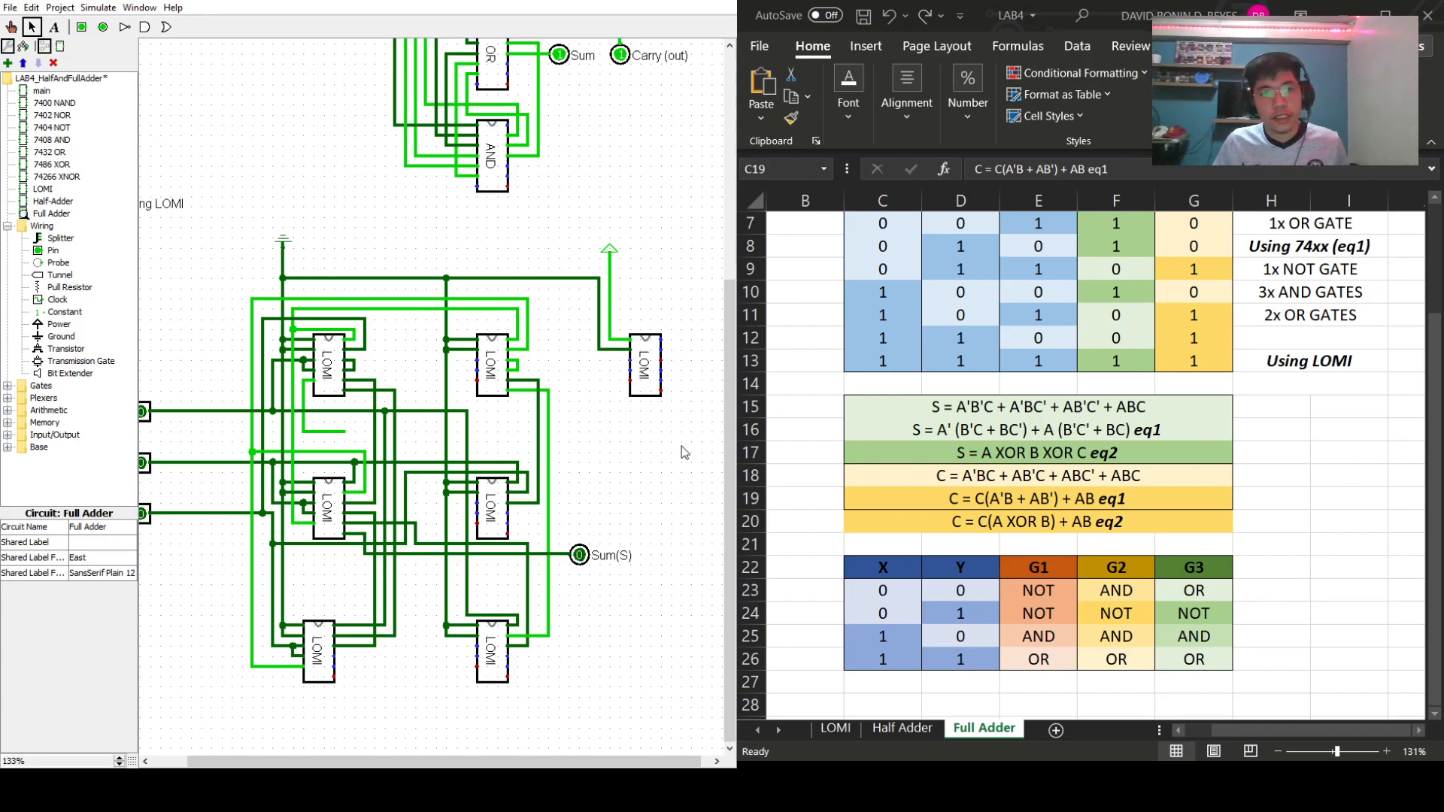
- Delete the Sum(S) output pin and the horizontal wire leading to it from the first column's middle LOMI
left_click_drag(619, 762, 628, 763)
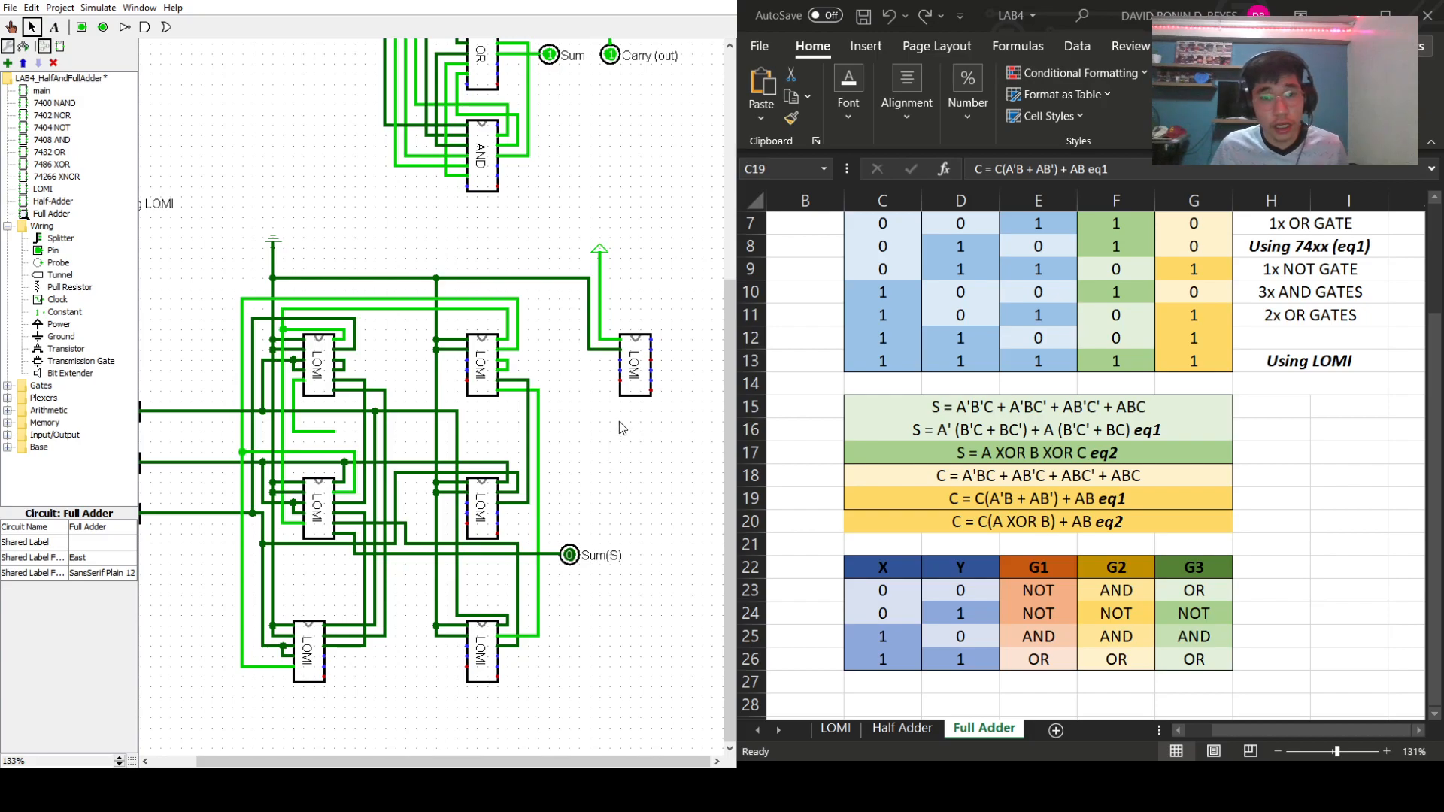
left_click(570, 555)
key("Delete")
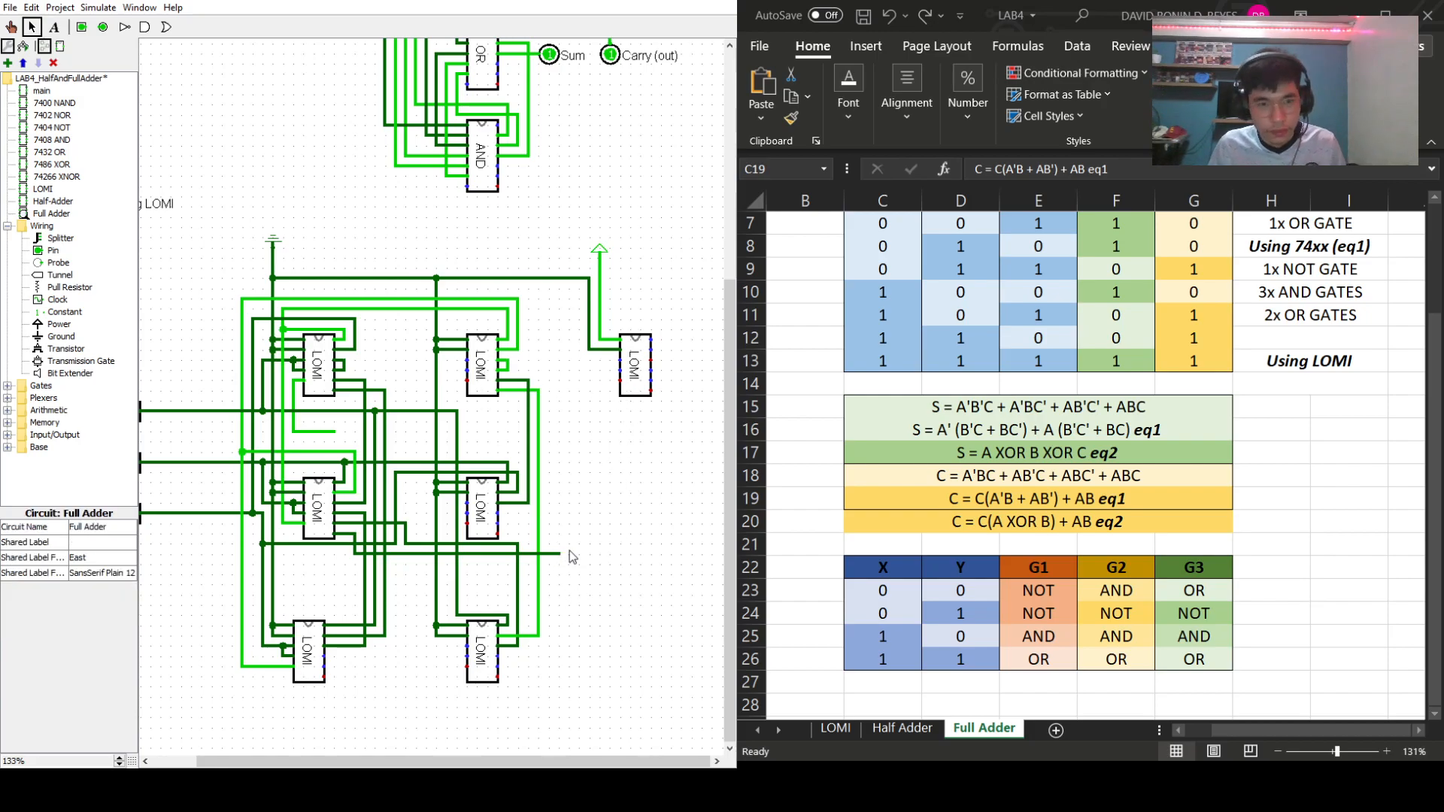
left_click(482, 562)
key("Delete")
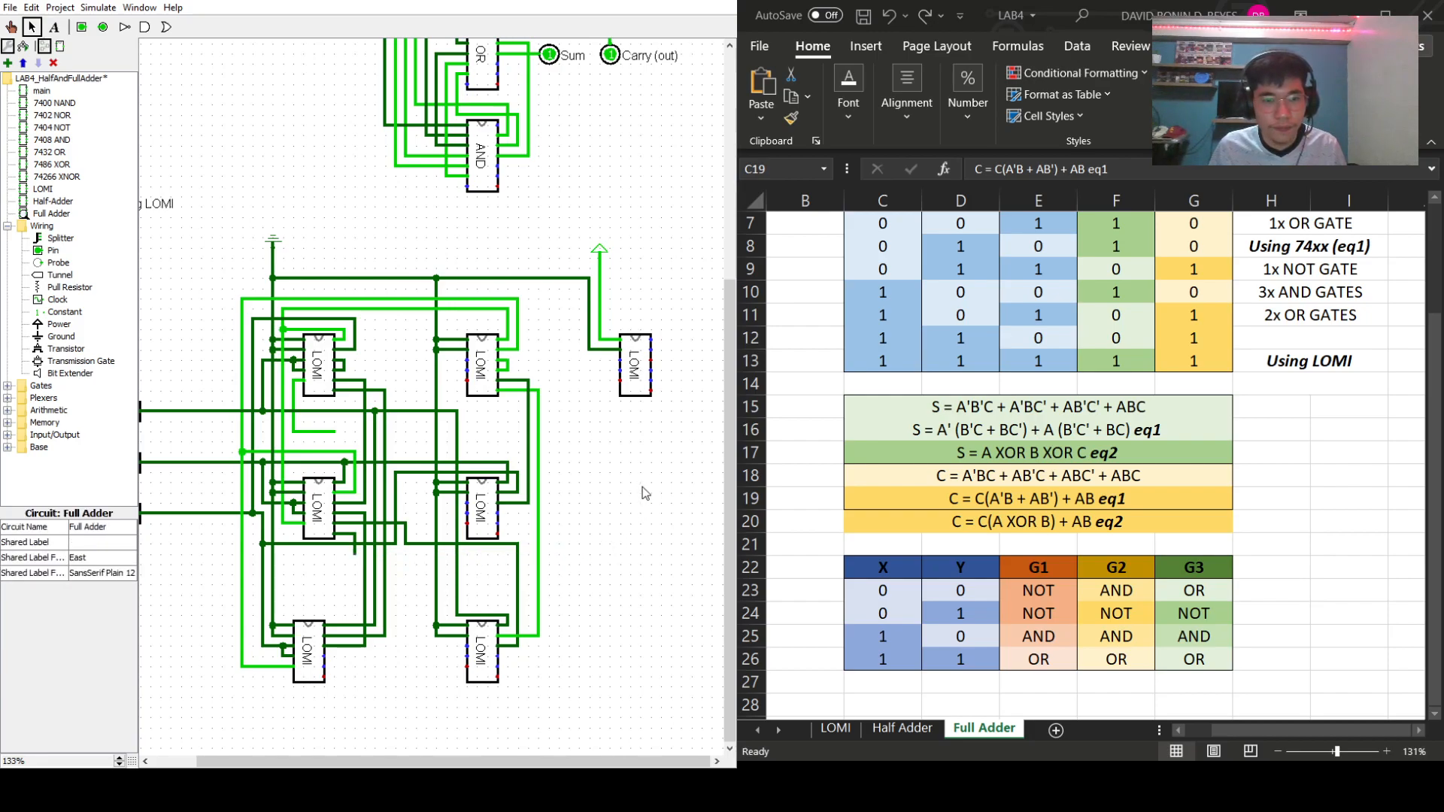
- Delete the third column's LOMI together with its power source, power wires and the ground line extension feeding it
left_click(636, 358)
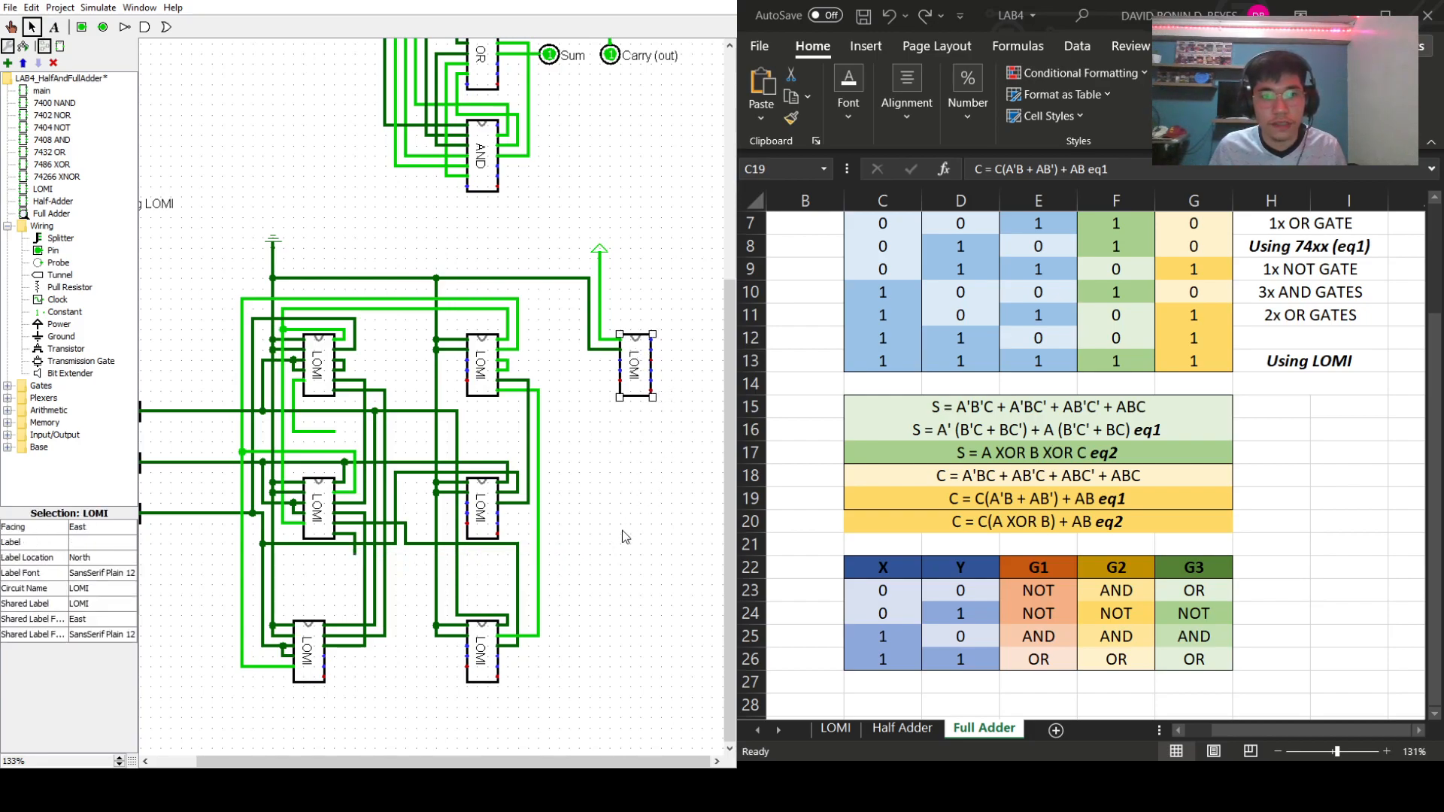
key("Delete")
left_click(609, 293)
key("Delete")
left_click(611, 254)
key("Delete")
left_click(626, 341)
key("Delete")
left_click(626, 353)
key("Delete")
left_click(599, 320)
key("Delete")
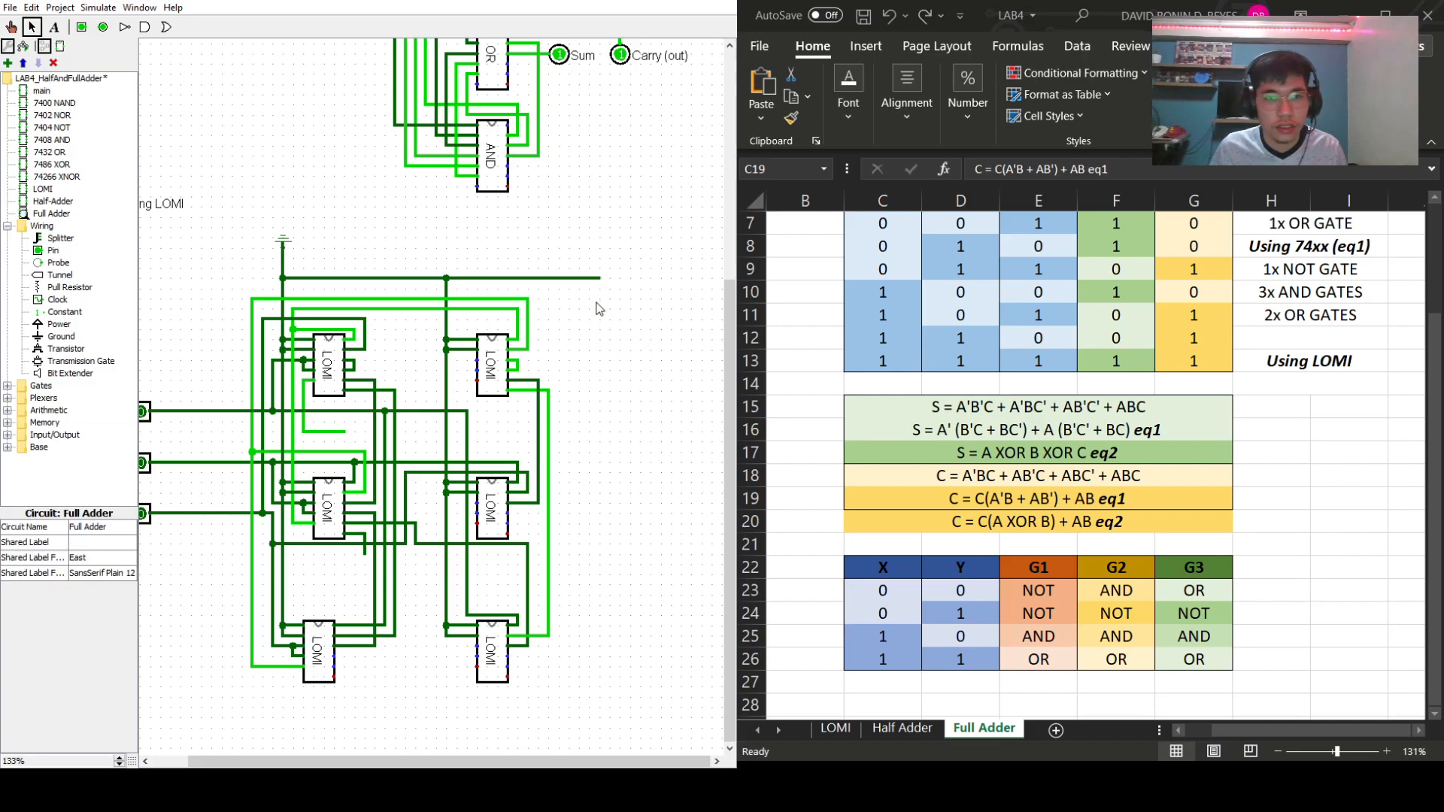
left_click(568, 278)
key("Delete")
- Delete the three LOMI chips of the second column and all the wires attached to them
left_click(519, 310)
key("Delete")
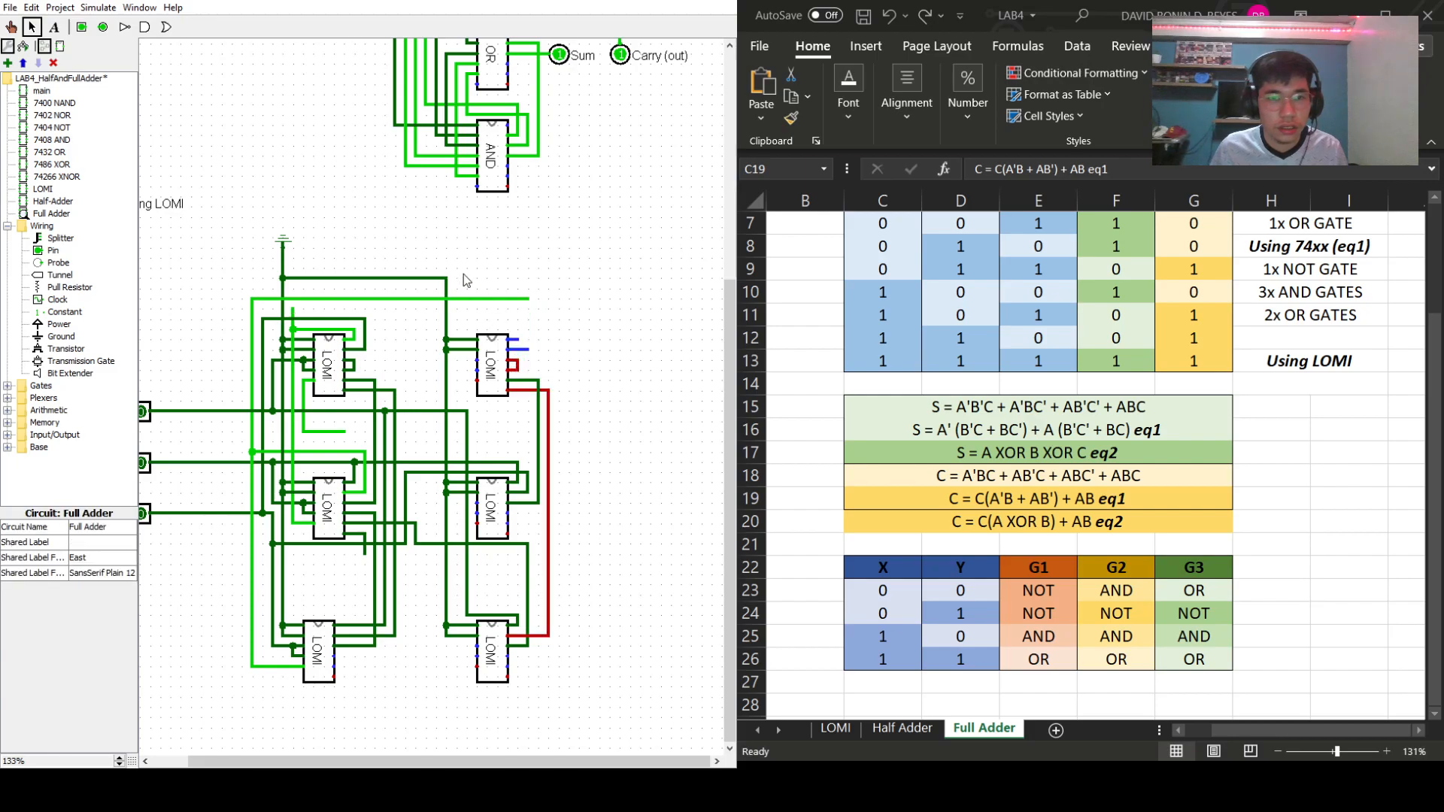
left_click_drag(423, 256, 558, 693)
key("Delete")
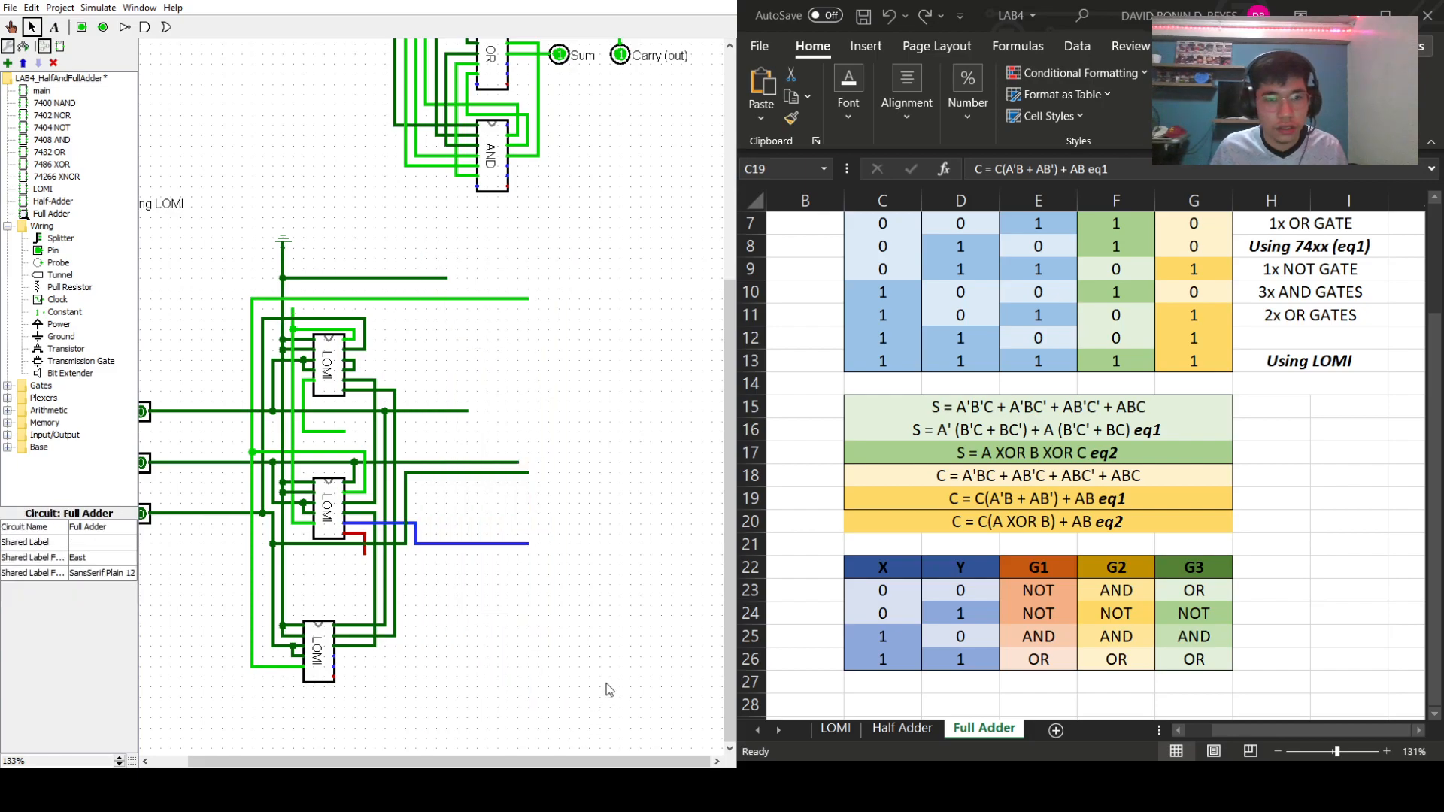
- Replace the overlong topmost green wire above the first column with a shorter horizontal one
left_click(475, 300)
key("Delete")
left_click_drag(258, 298, 479, 299)
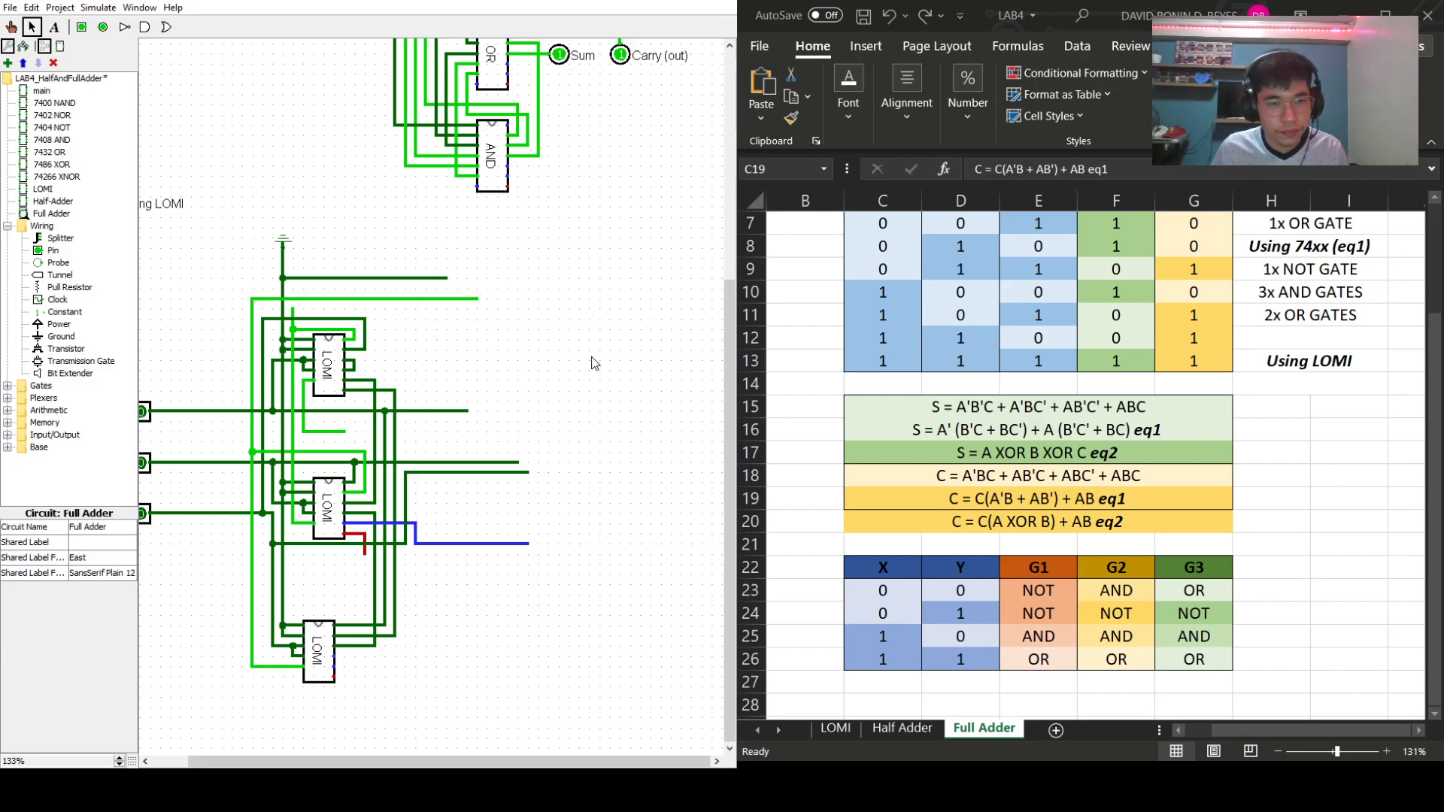
- Delete the dangling output wire segments beside the first column's middle LOMI and shorten the two horizontal lines extending past it at mid height
left_click(496, 543)
key("Delete")
left_click(365, 555)
key("Delete")
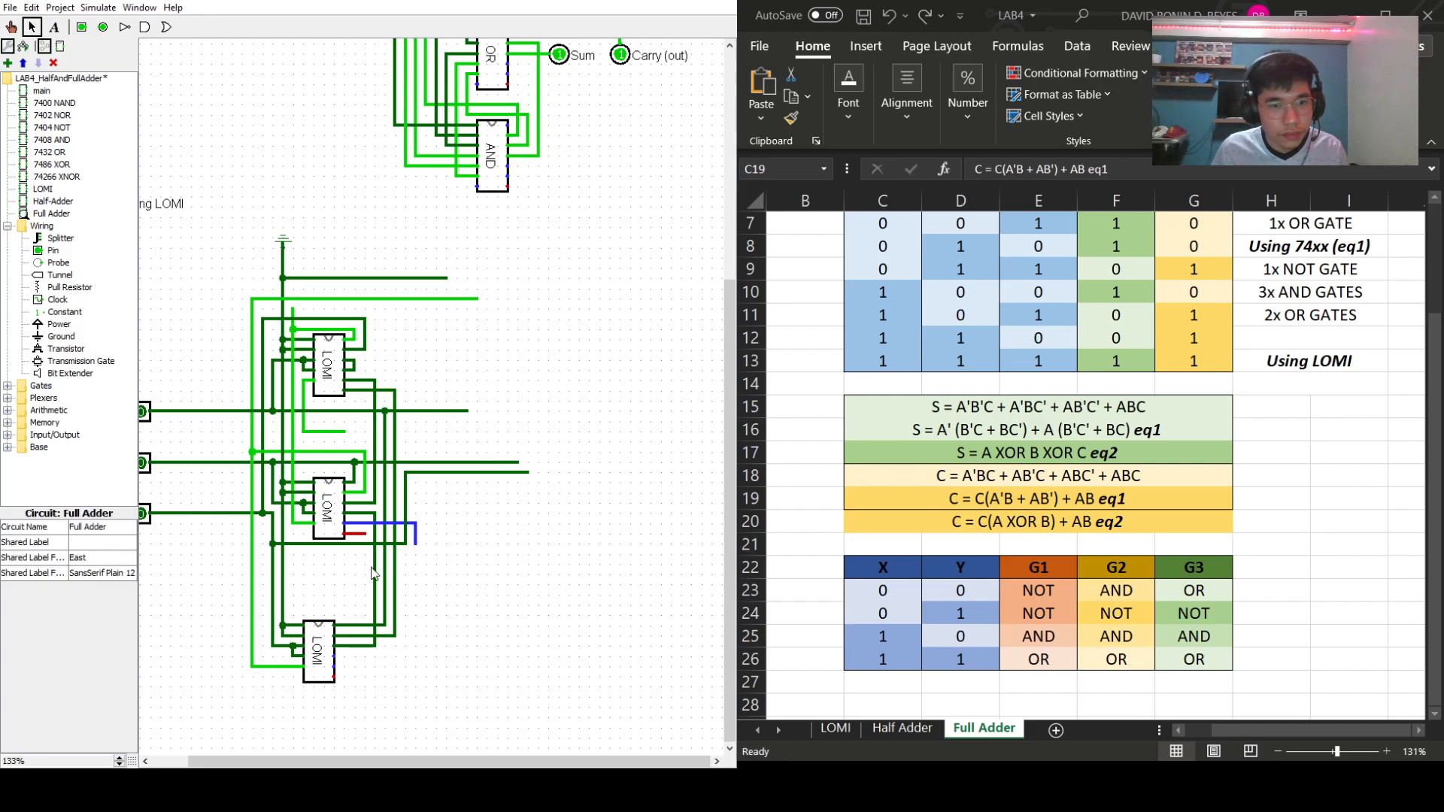
left_click(374, 599)
left_click(499, 552)
left_click(416, 533)
left_click(464, 539)
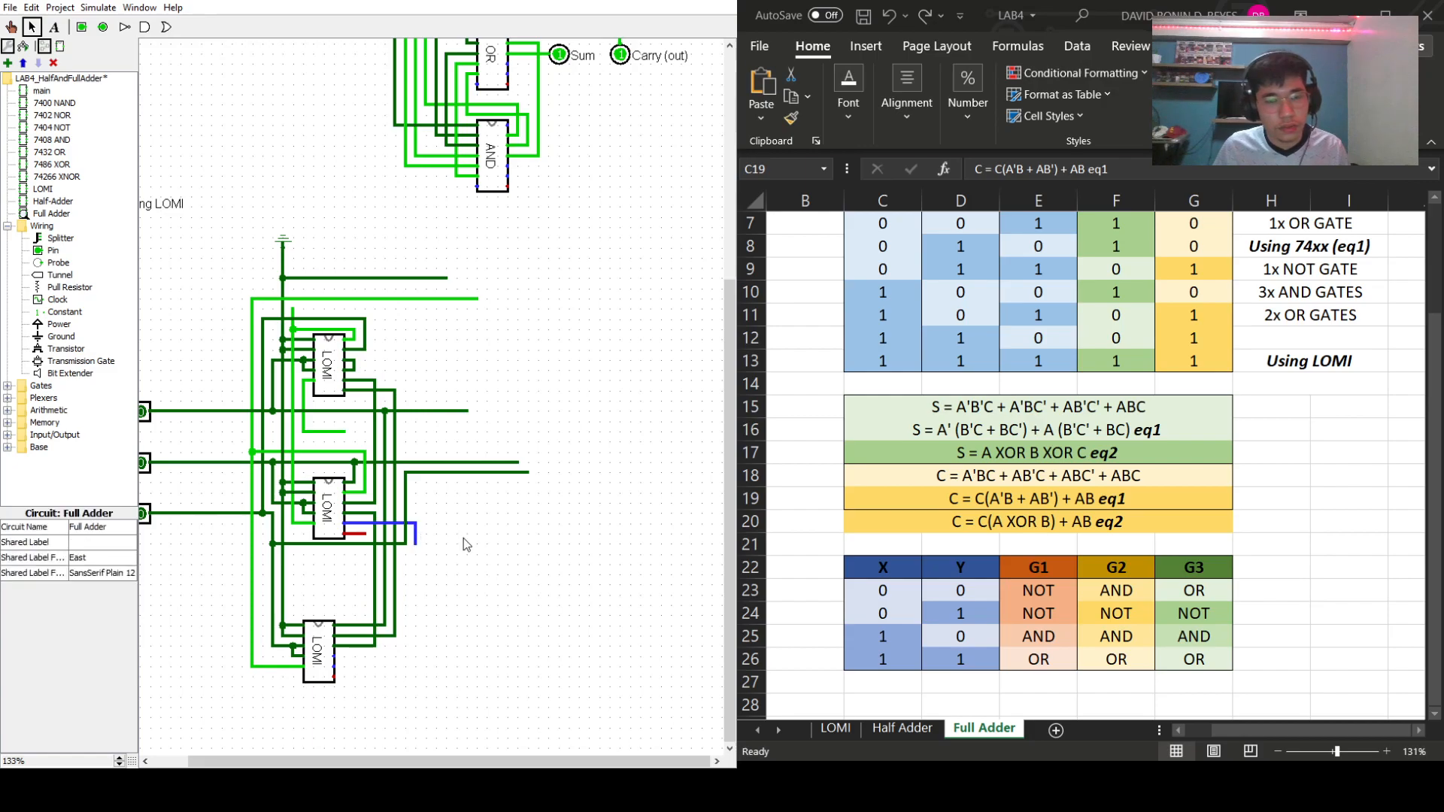
left_click_drag(528, 473, 478, 466)
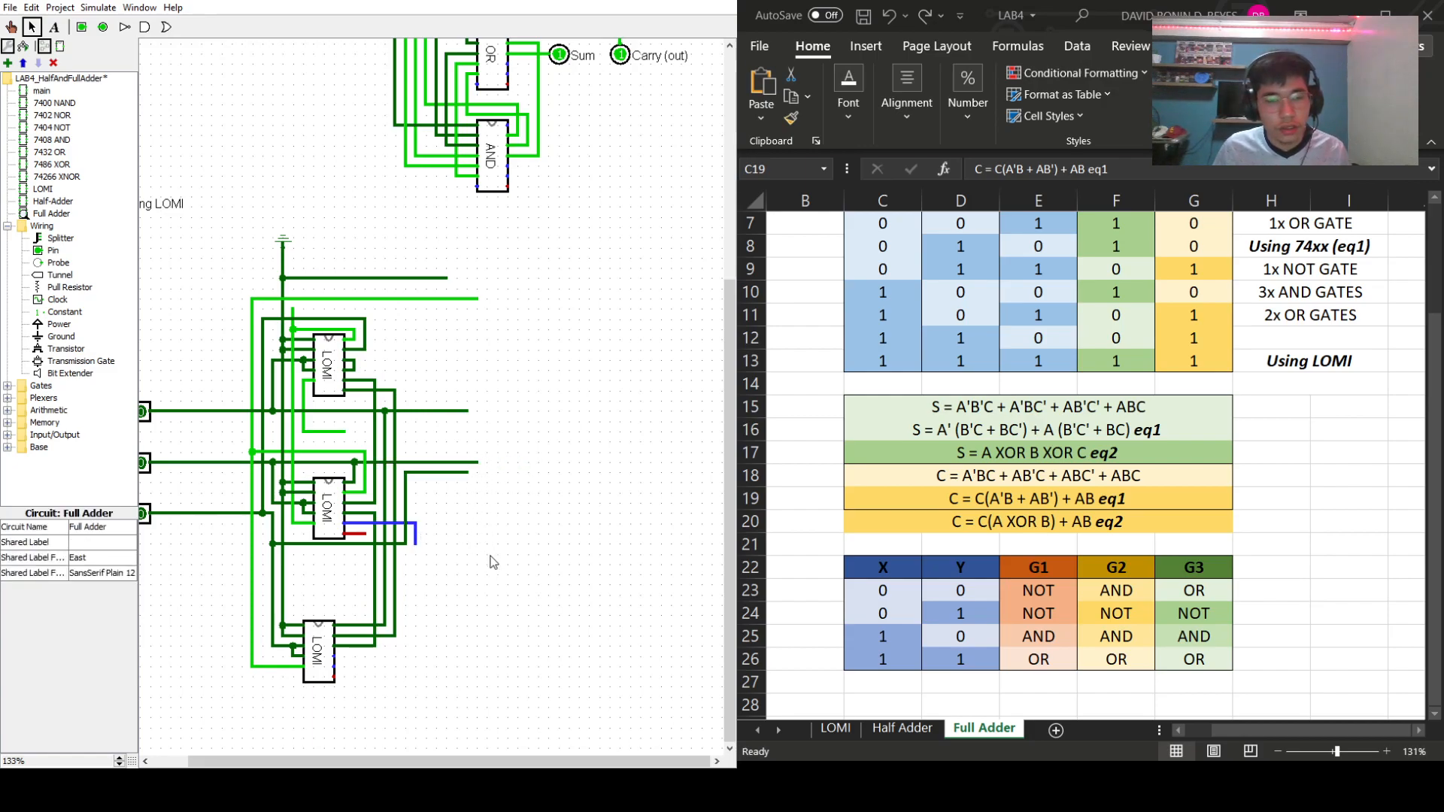
- Switch to the Excel sheet and highlight the term A (B'C' + BC) of the eq1 sum equation in cell C16
left_click(1025, 428)
double_click(1047, 431)
left_click_drag(1046, 431, 1131, 433)
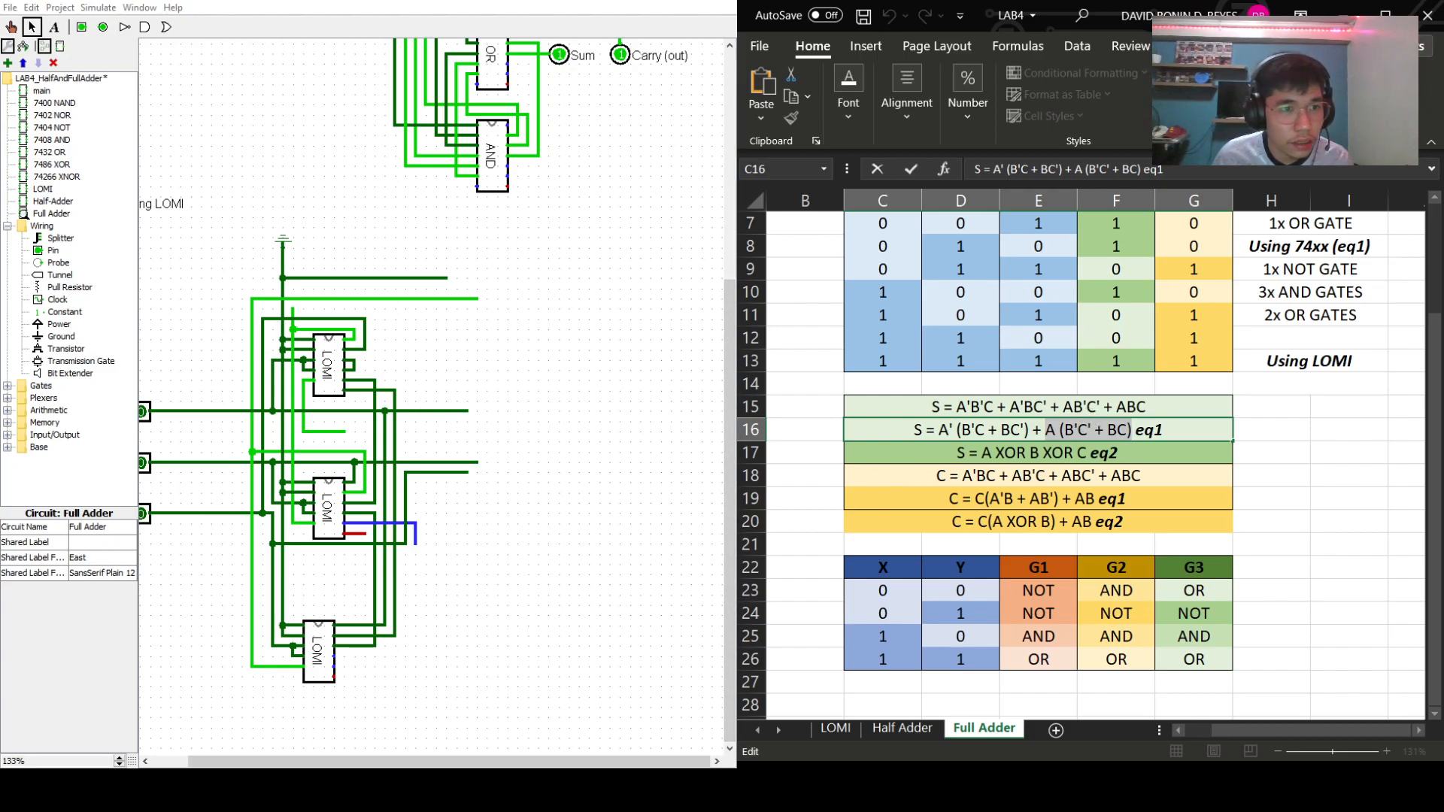
- Delete the remaining output wires on the lower right-side pins of the first column's middle LOMI, including the vertical link to the bottom LOMI
left_click(361, 515)
key("Delete")
left_click(375, 529)
key("Delete")
left_click(364, 524)
key("Delete")
left_click(364, 535)
key("Delete")
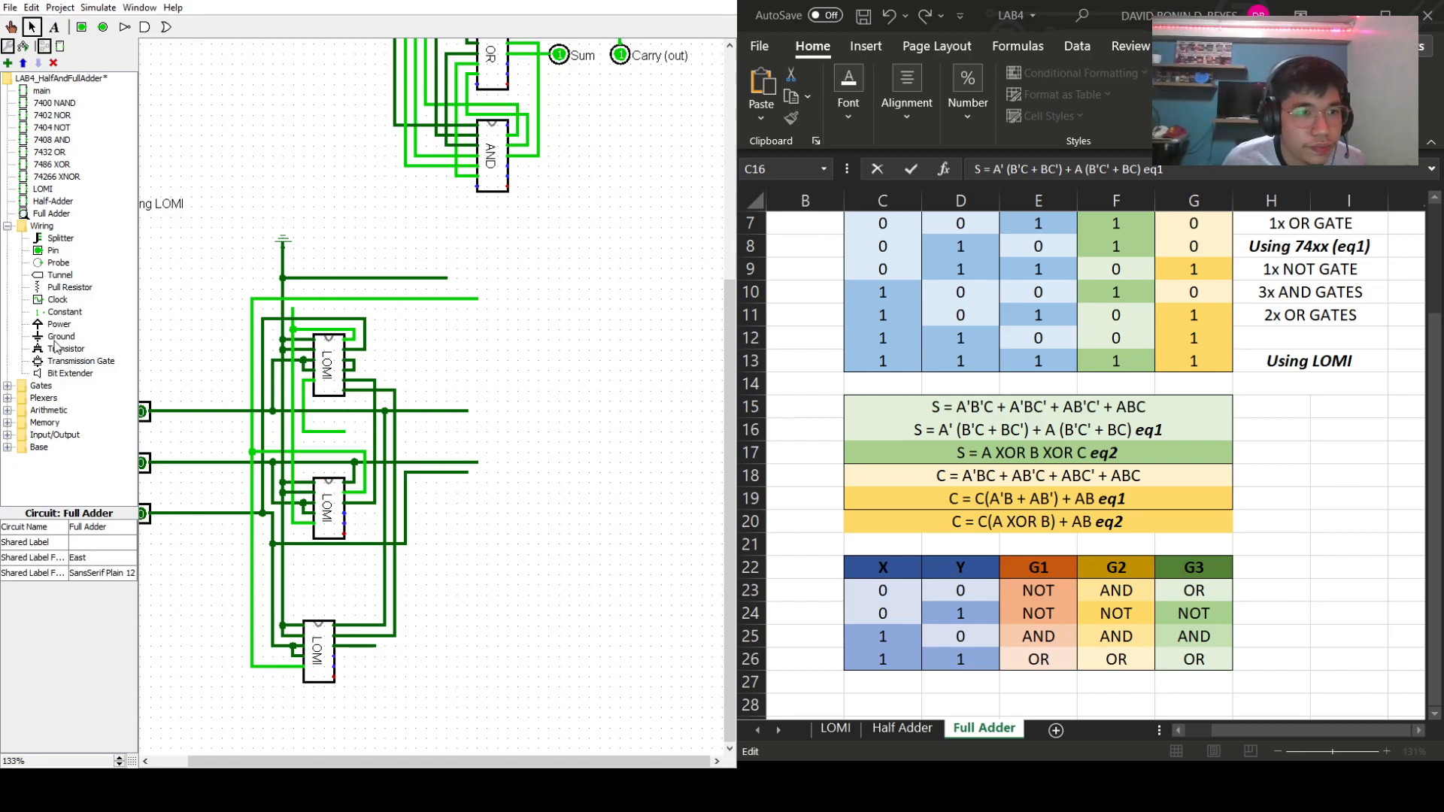
- Place a new LOMI chip level with the first column's top LOMI and wire the ground line to its second left-side pin
left_click(45, 188)
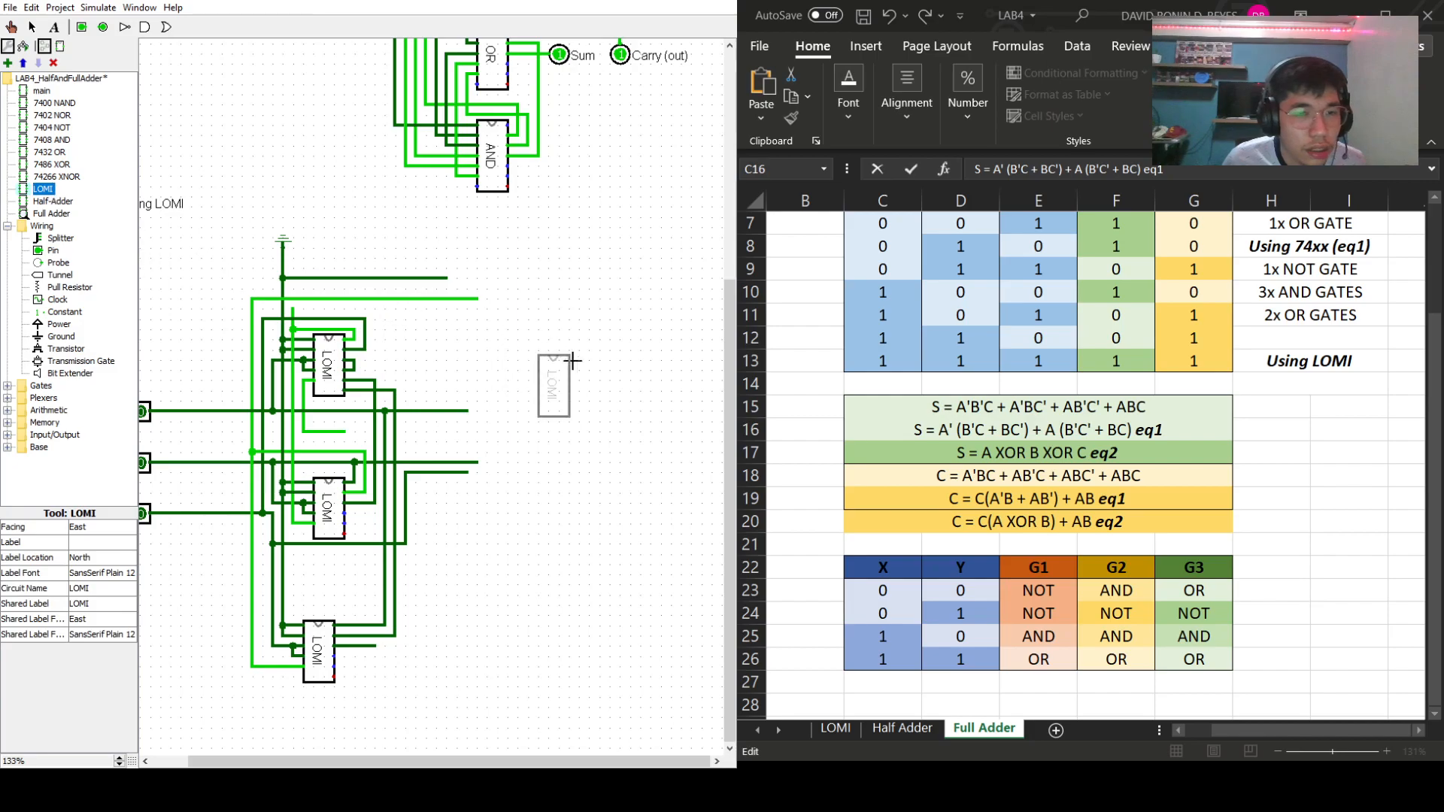
left_click(559, 325)
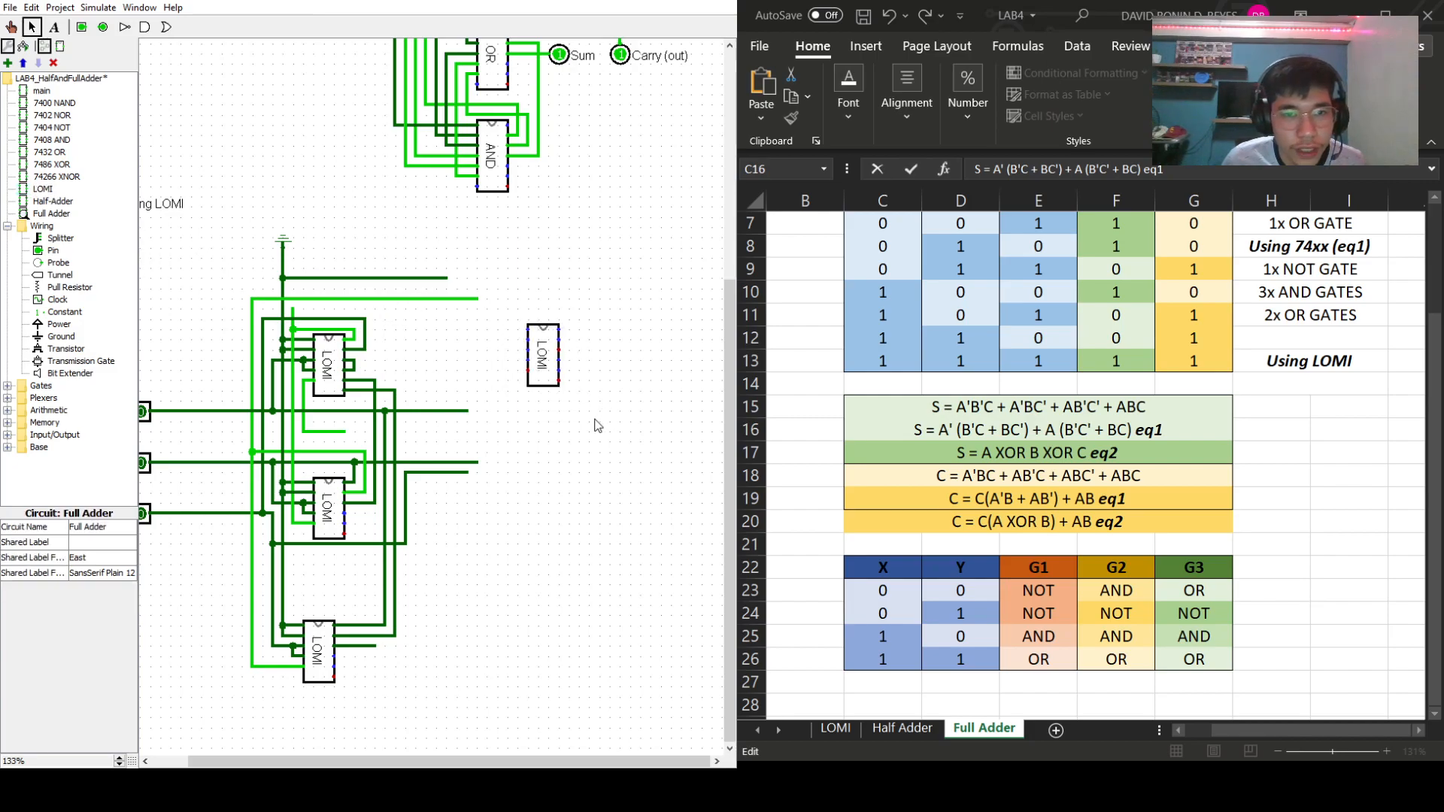
left_click_drag(555, 344, 556, 354)
left_click_drag(448, 279, 529, 348)
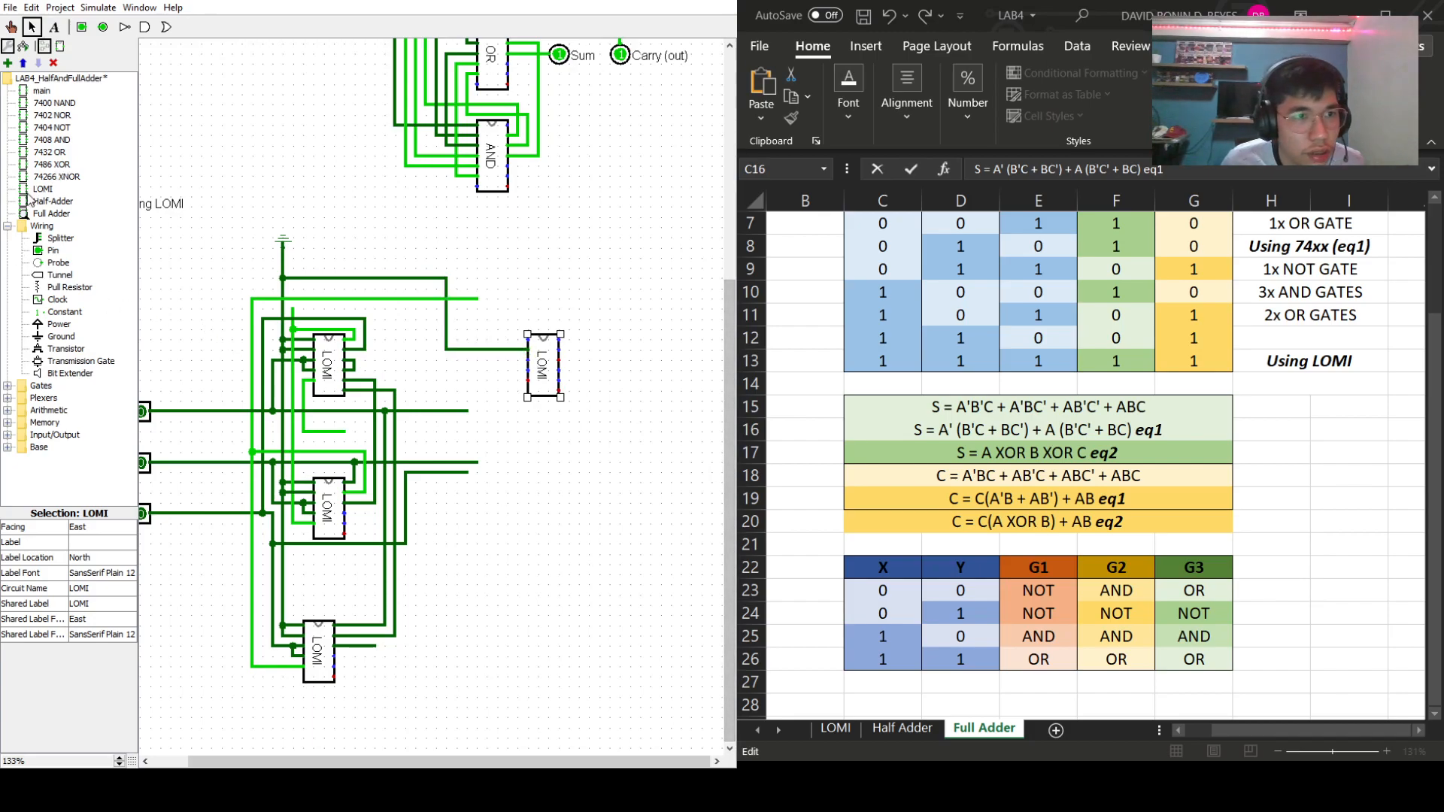
- Place a power source above the new LOMI and wire it to the chip's first left-side pin
left_click(54, 325)
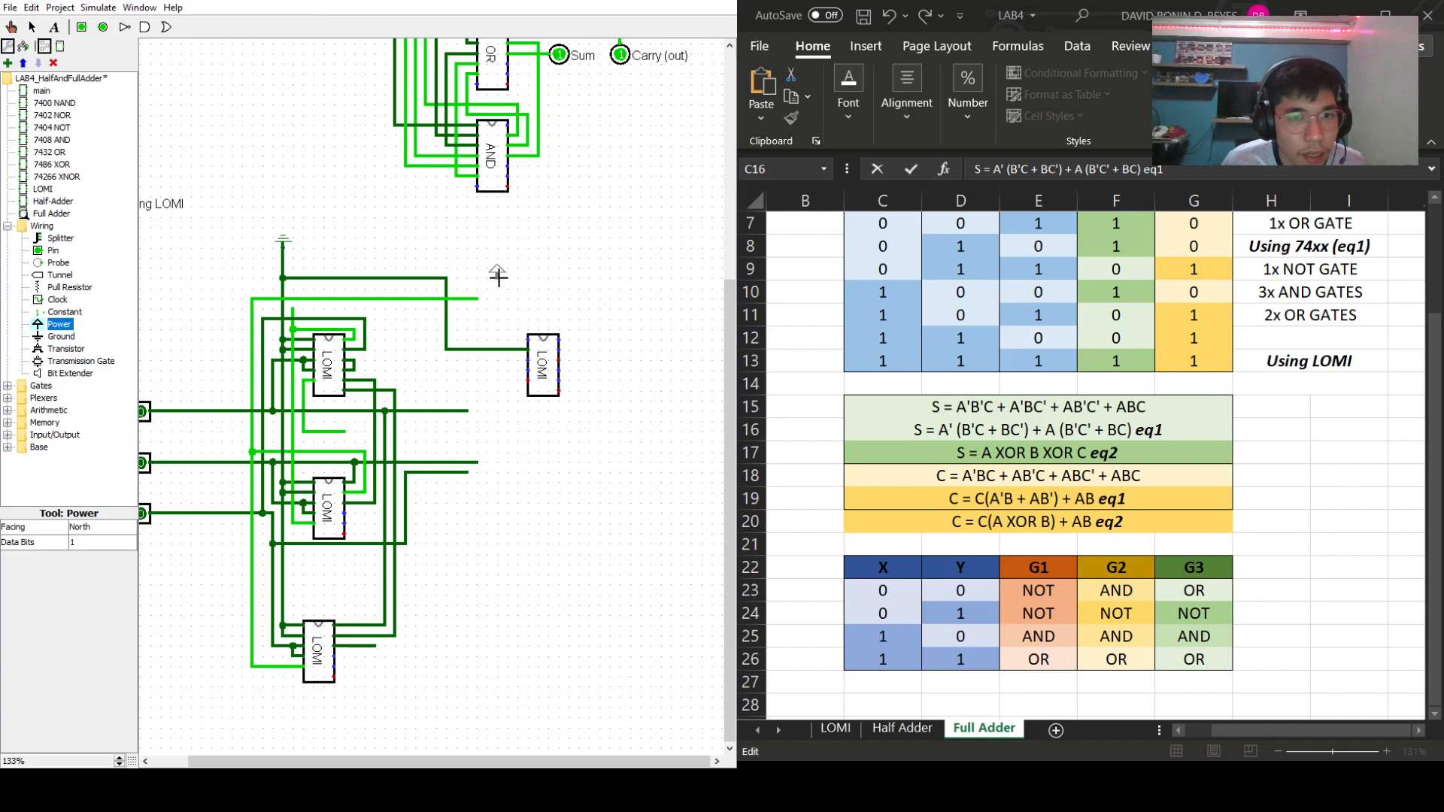
left_click(505, 243)
left_click_drag(508, 252, 525, 342)
left_click(525, 480)
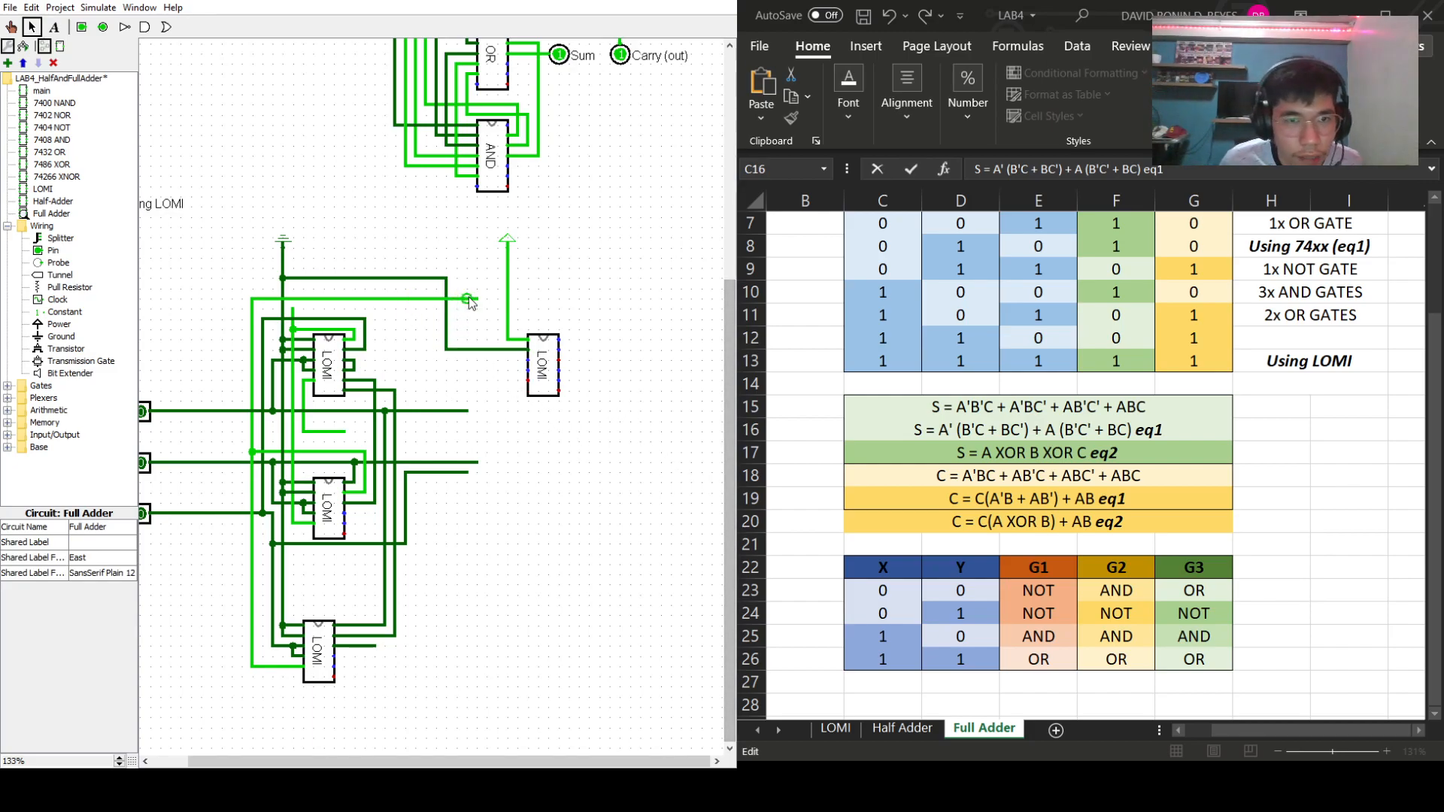
- Delete the long green wire above the first column's top LOMI and the two leftover vertical green stubs beside it
scroll(217, 600, "up", 1)
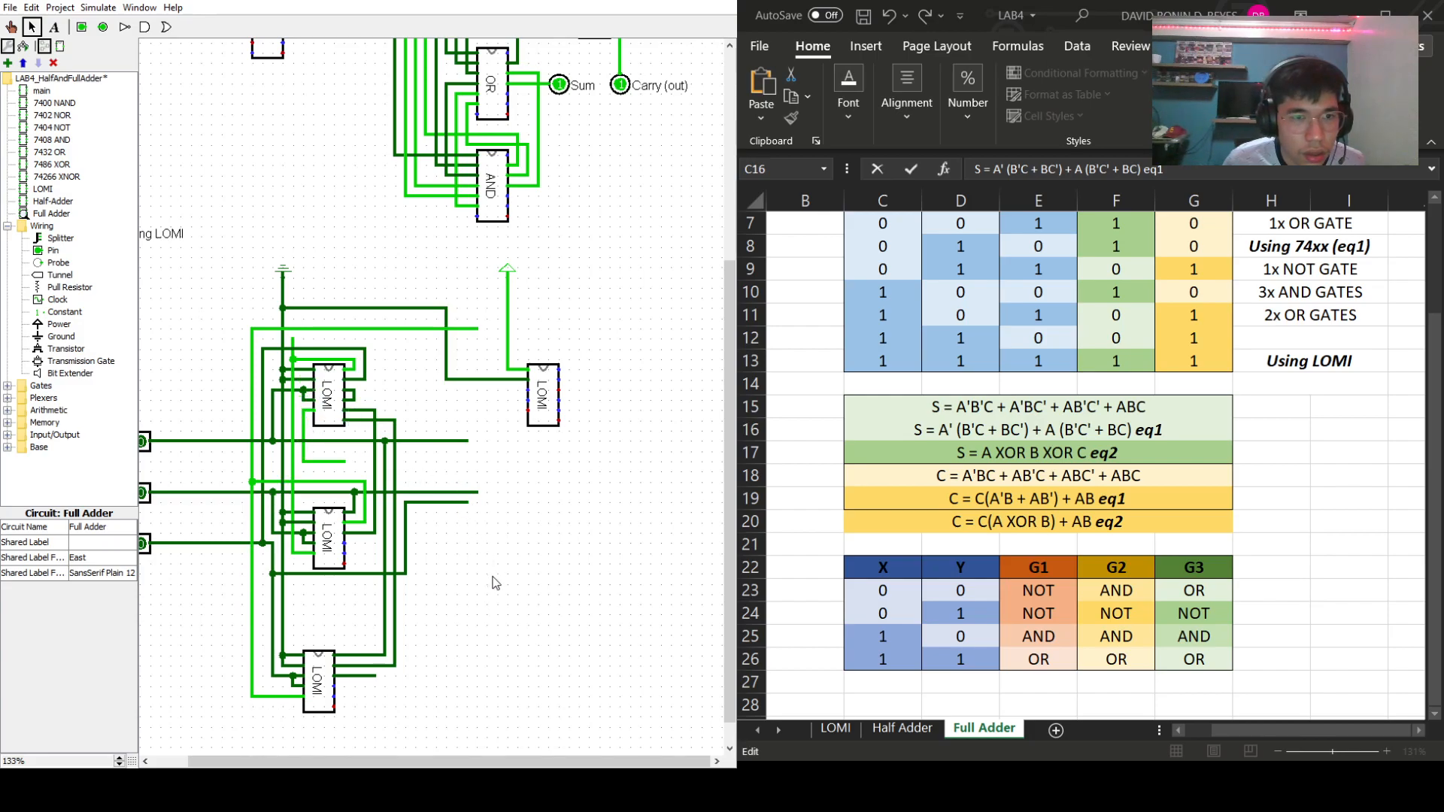
left_click(365, 331)
key("Delete")
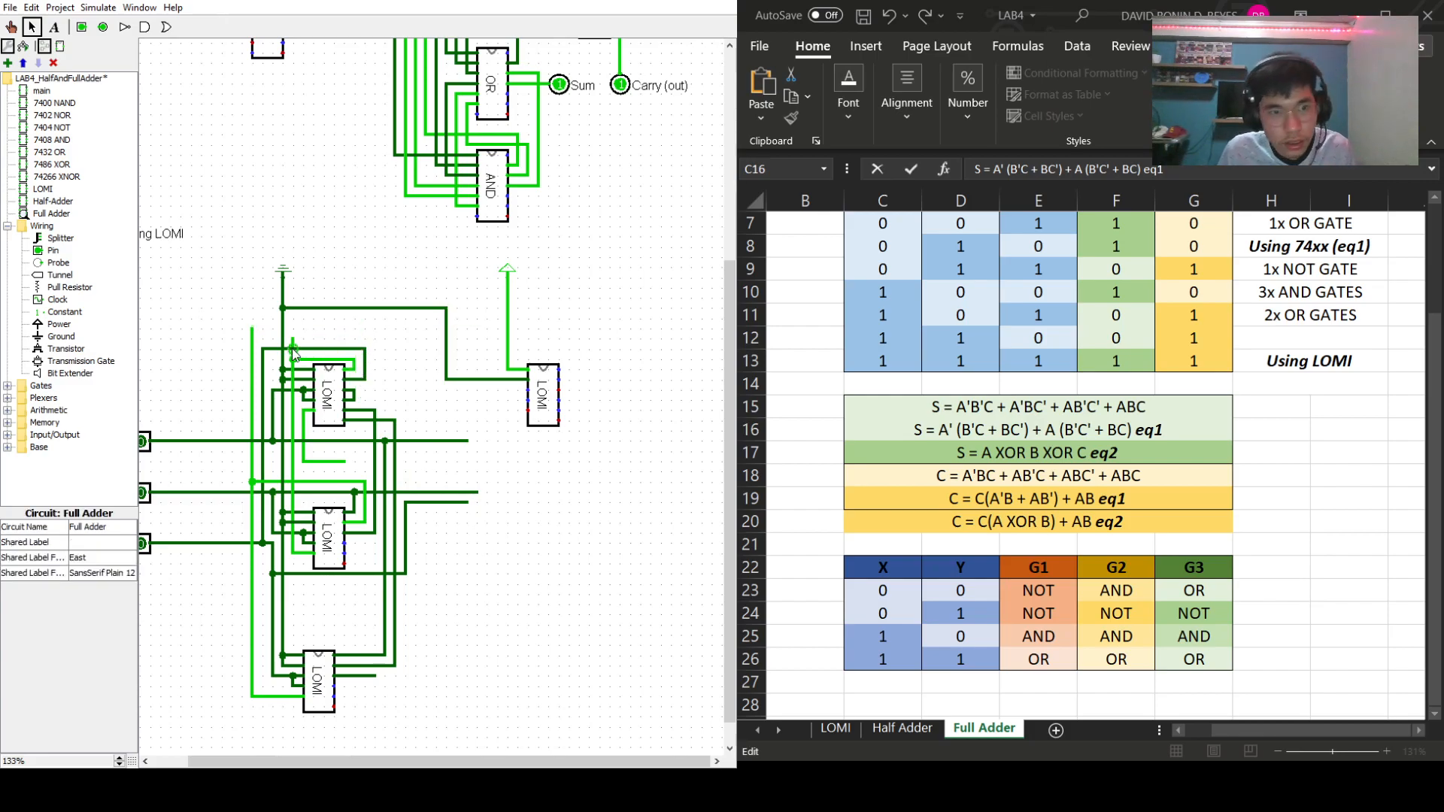
left_click(293, 341)
key("Delete")
left_click(254, 343)
key("Delete")
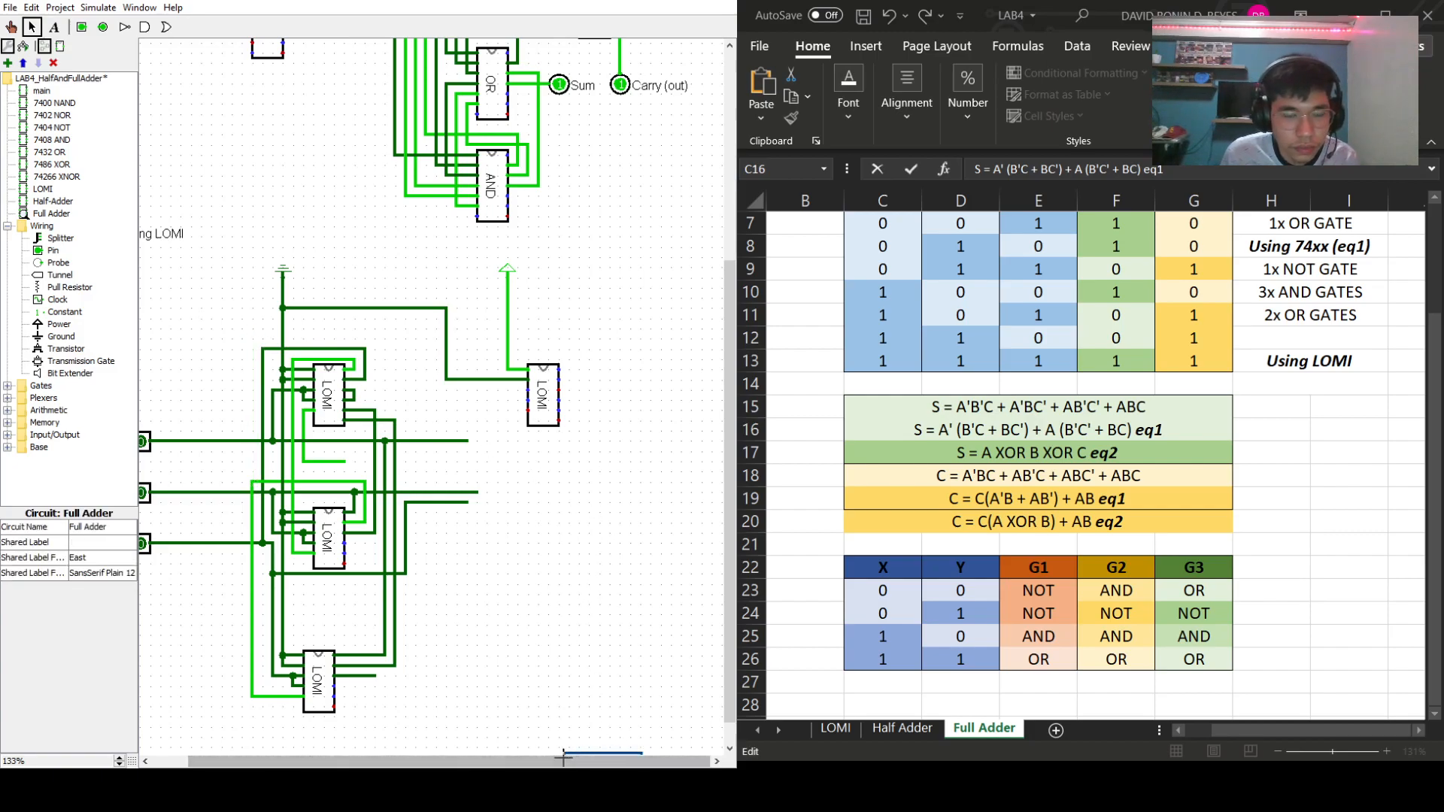
- Trace the first column's wires against the A' term of eq1, and wire the green line above the middle LOMI to the new LOMI's third left-side pin
left_click_drag(564, 761, 526, 762)
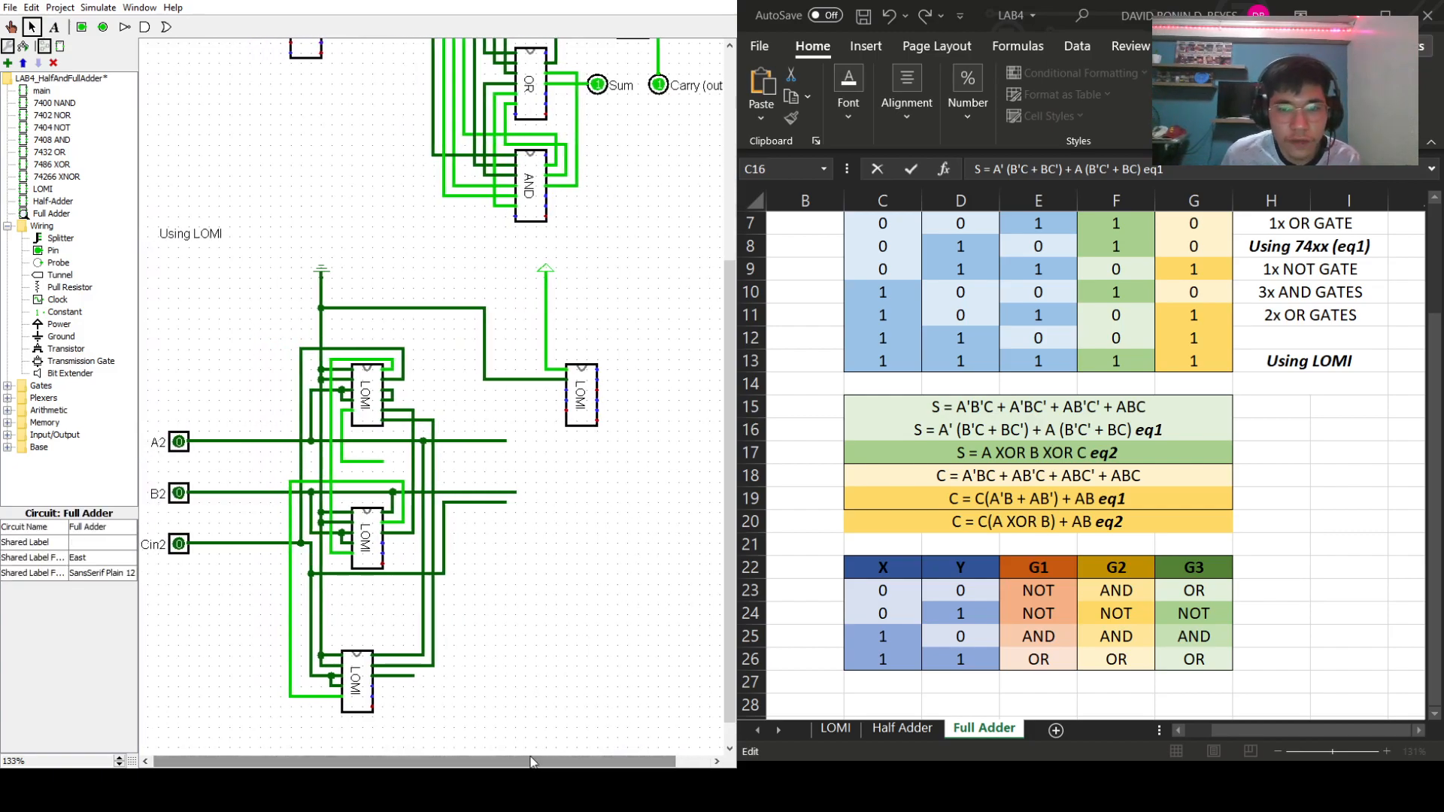
left_click(949, 429)
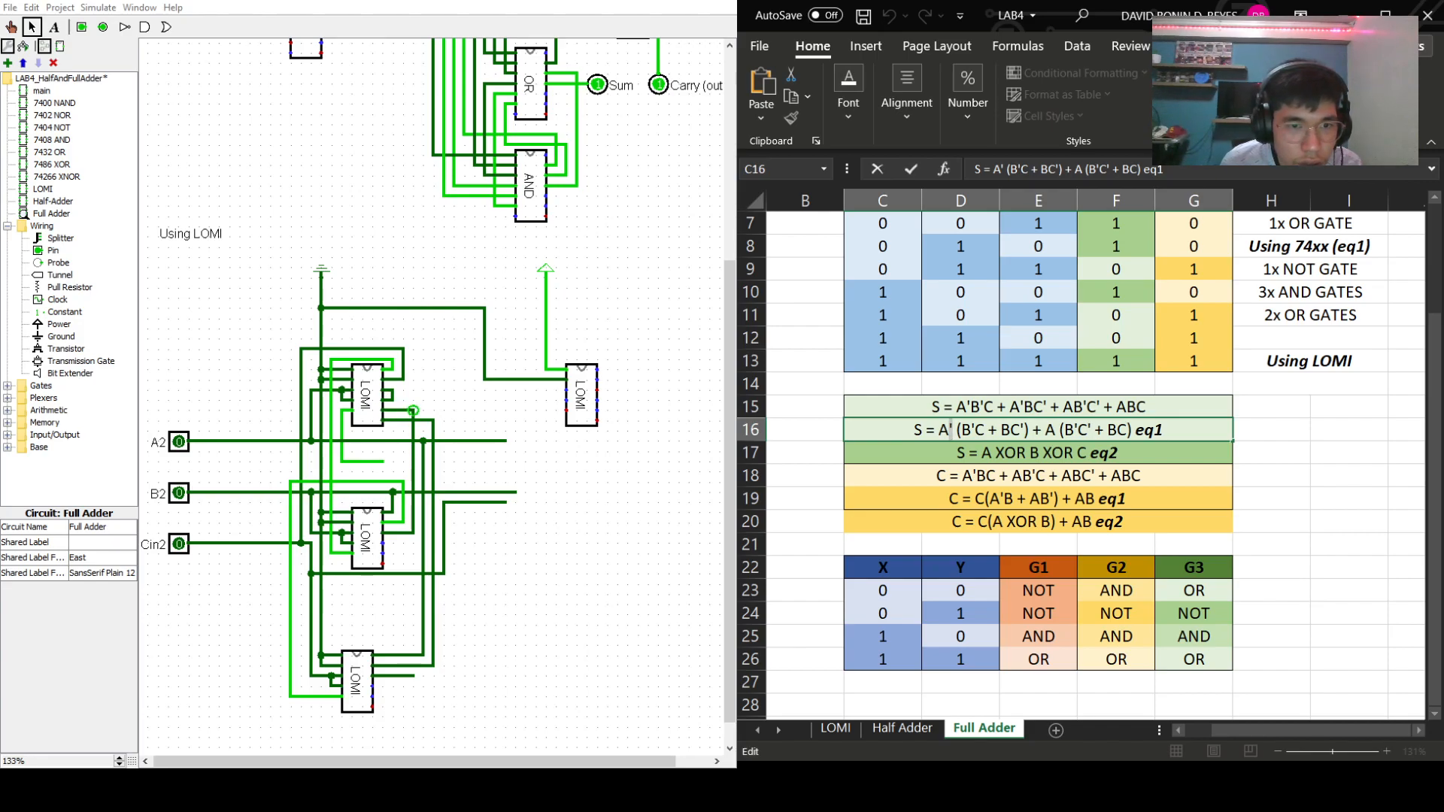
left_click(413, 472)
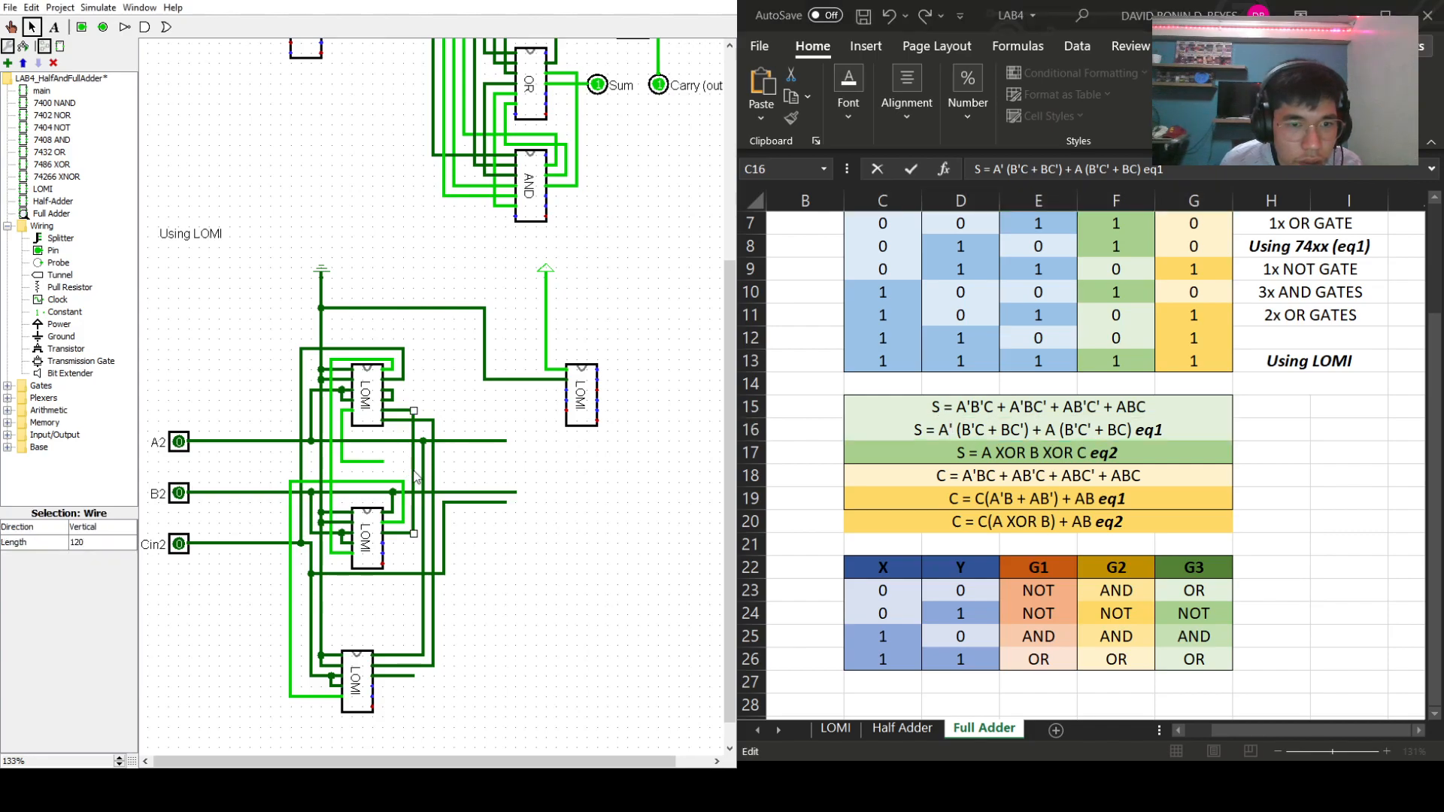
left_click(440, 392)
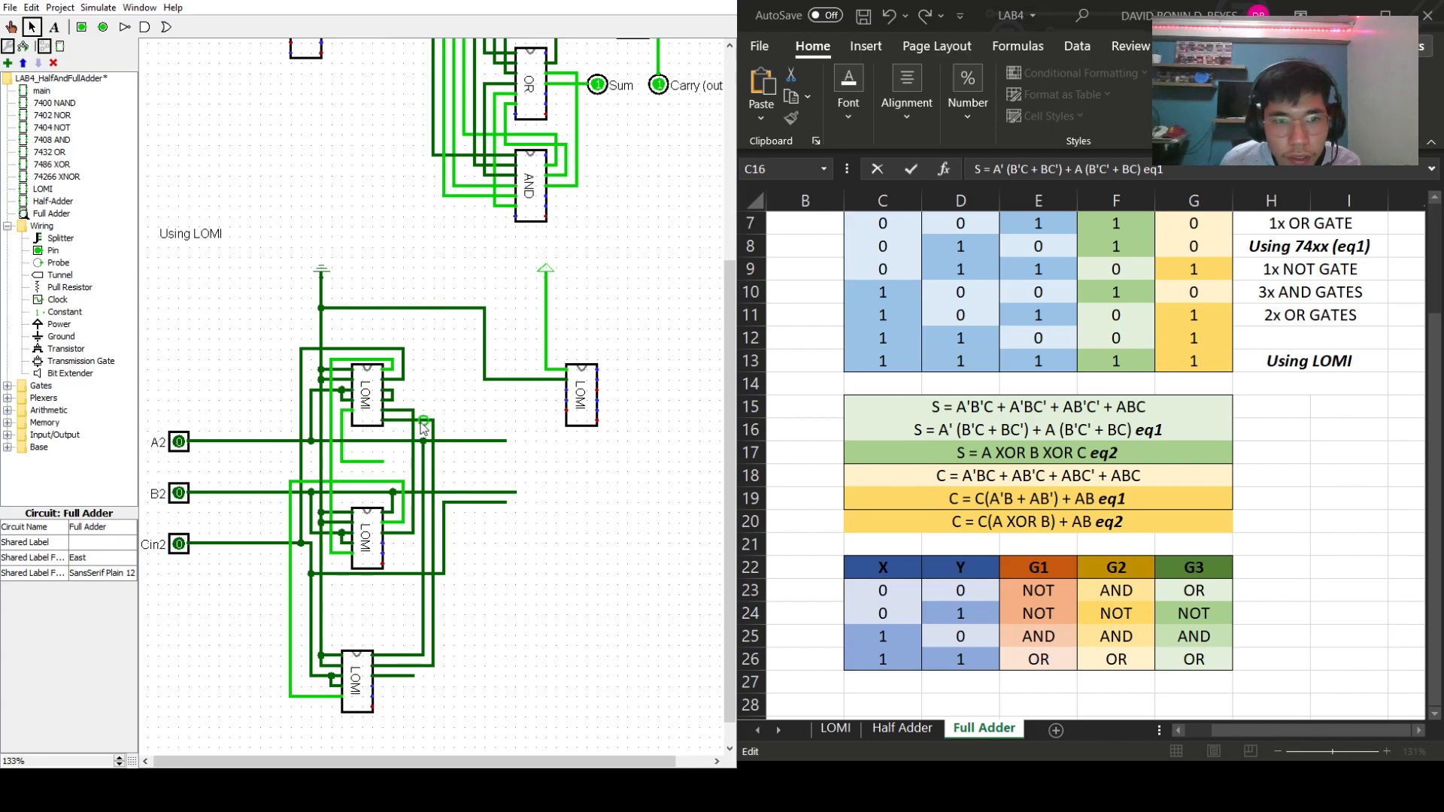
left_click(405, 656)
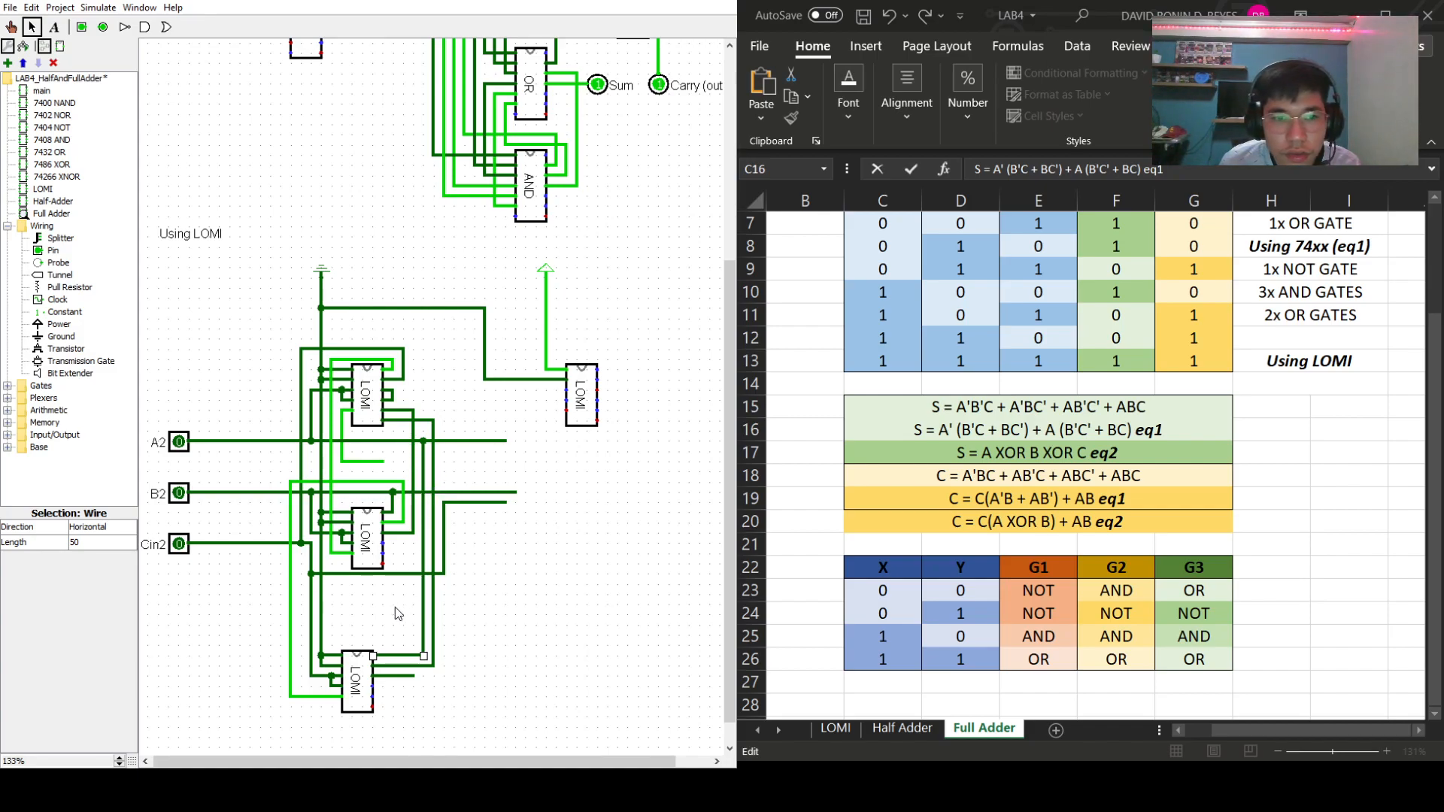
left_click(434, 659)
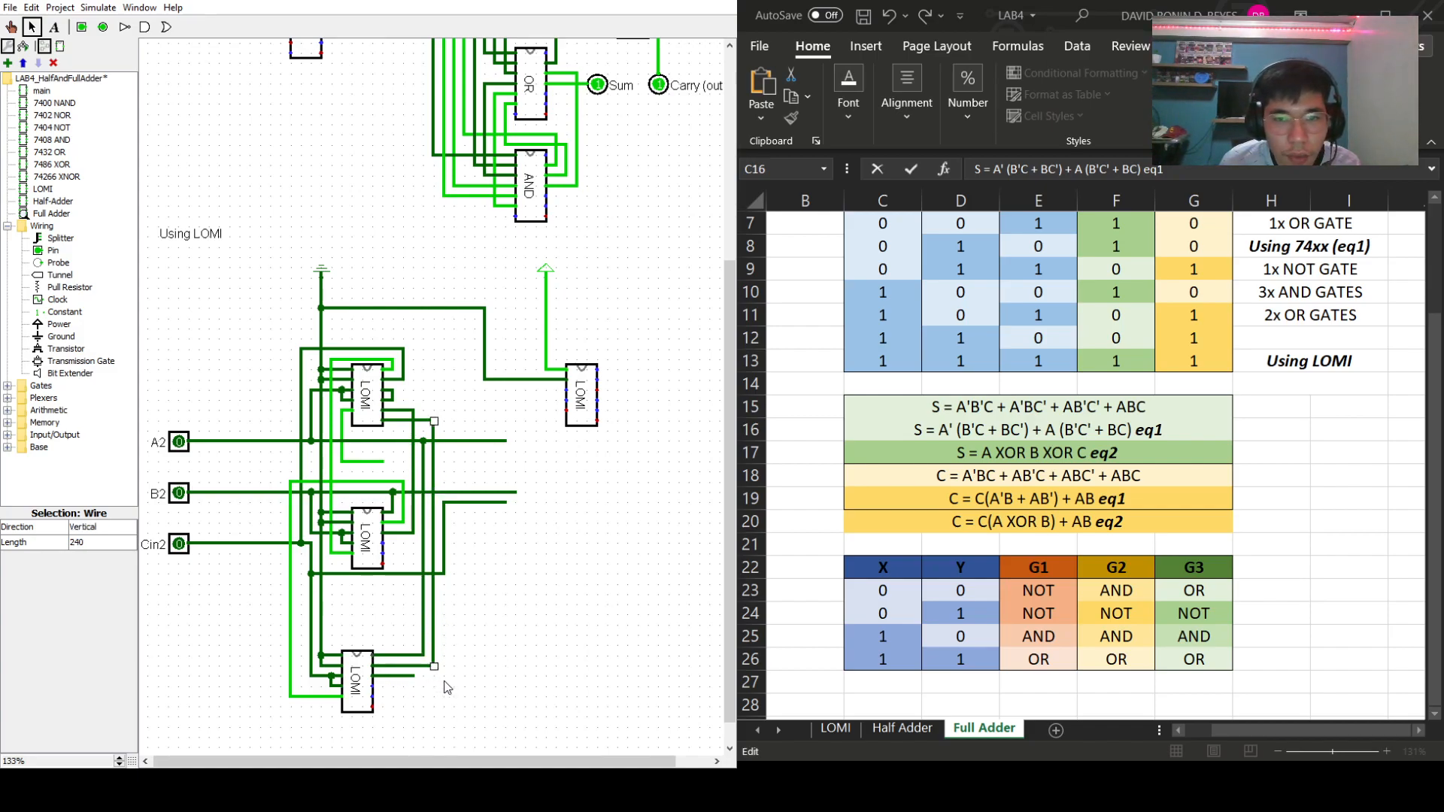
left_click(498, 686)
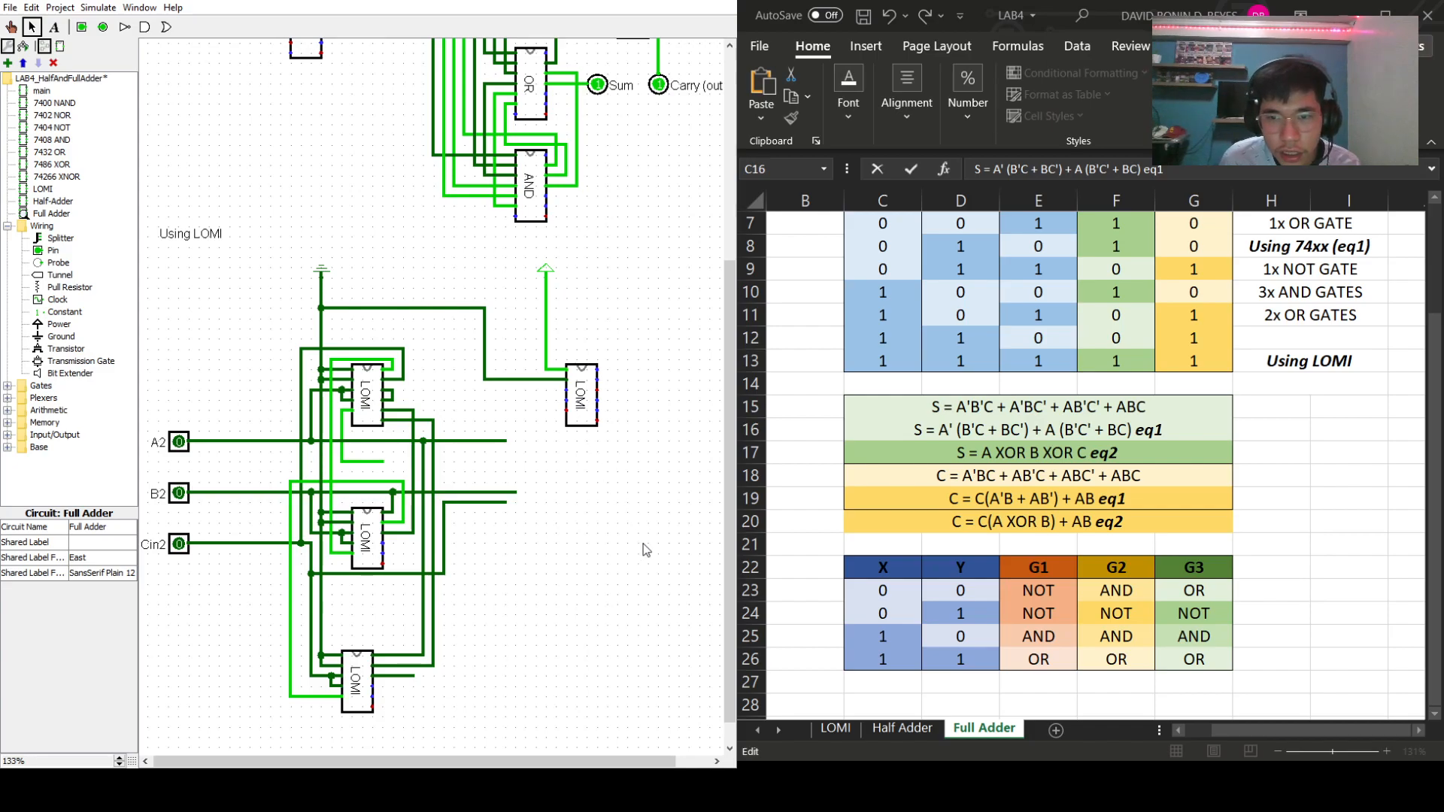
mouse_move(403, 481)
left_mouse_down()
mouse_move(485, 488)
mouse_move(444, 485)
mouse_move(438, 401)
mouse_move(566, 391)
left_mouse_up()
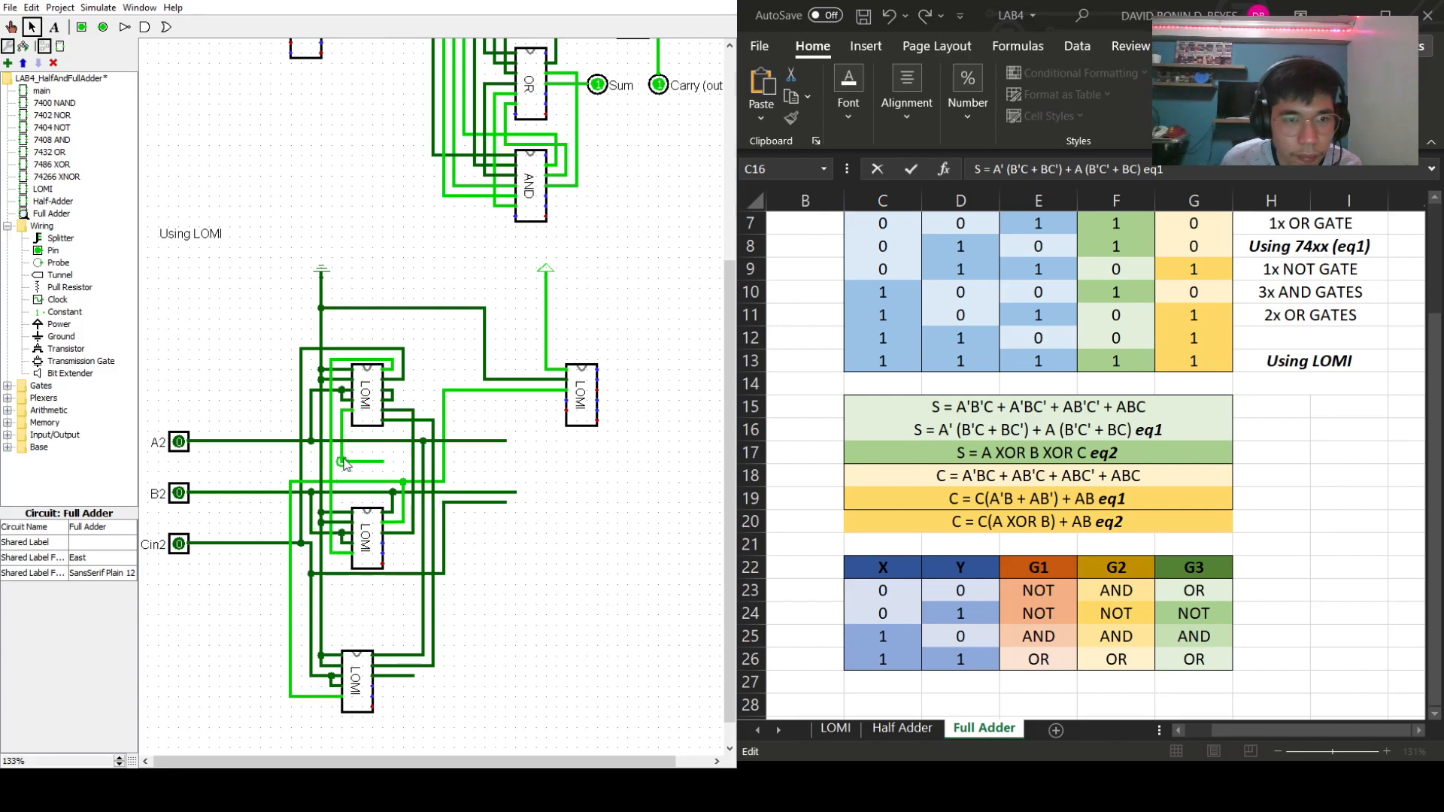
- Rewire the right LOMI's third left-side pin to the vertical green line beside the first column, and its fourth to the green line above the middle LOMI
left_click_drag(332, 471, 504, 469)
left_click(490, 391)
key("Delete")
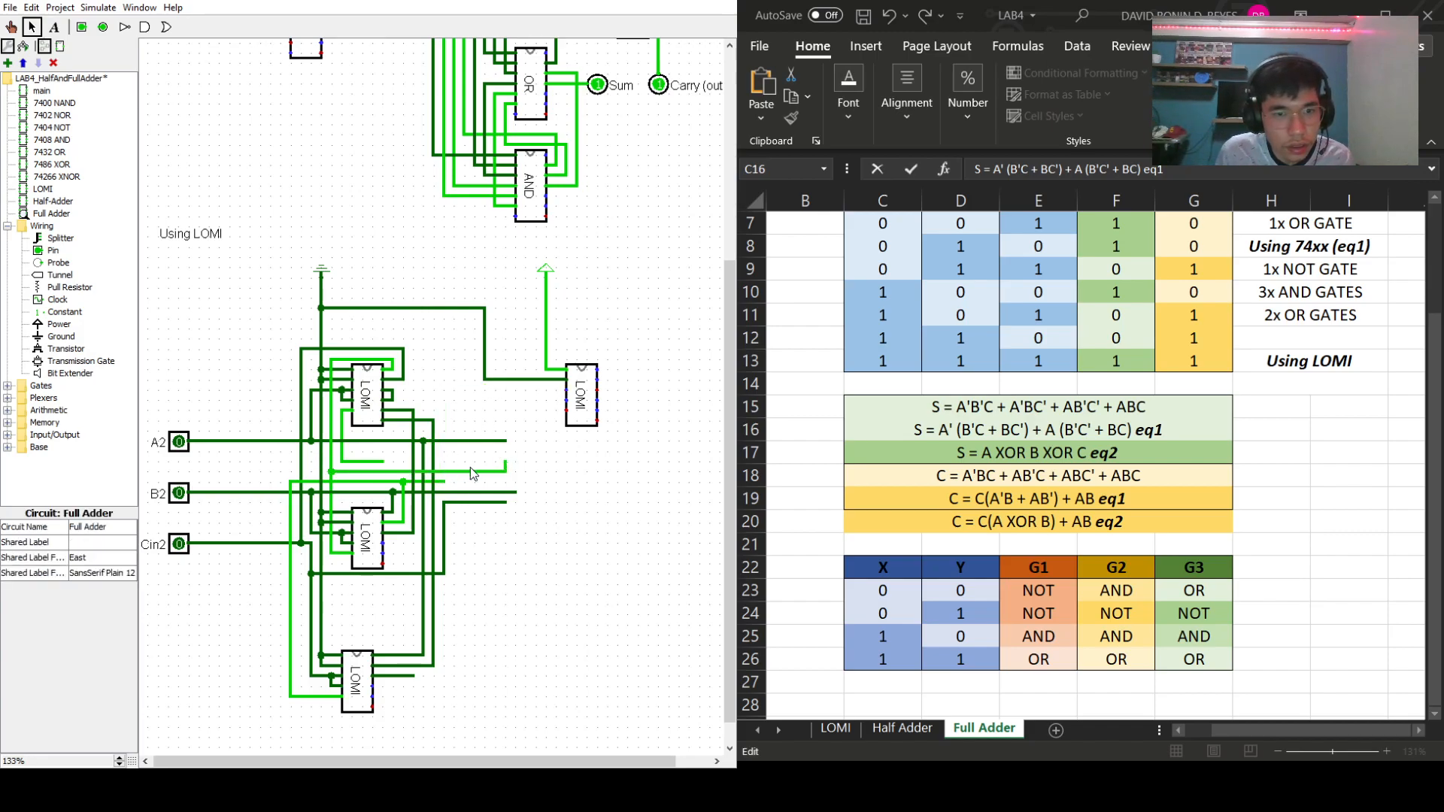
left_click(485, 472)
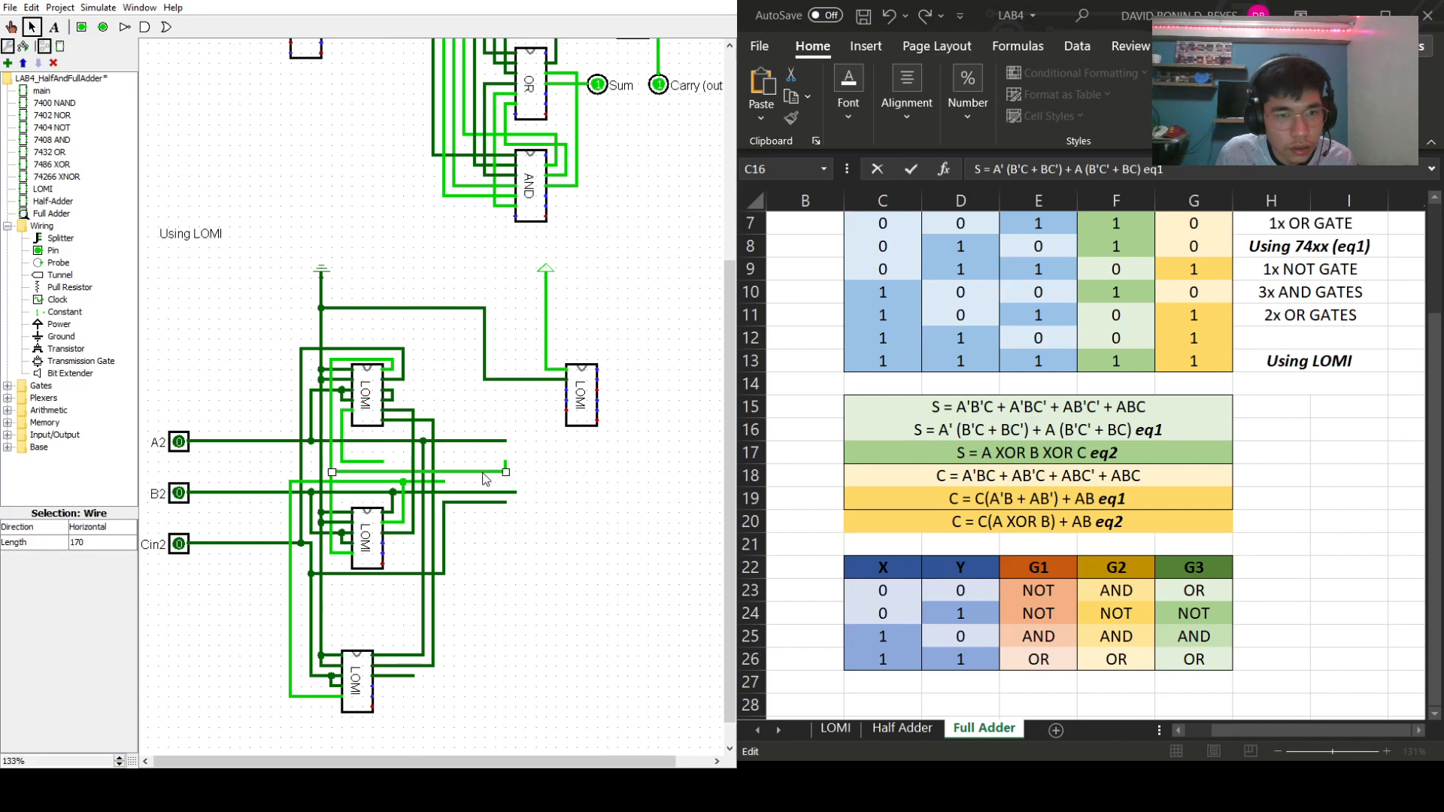
key("Delete")
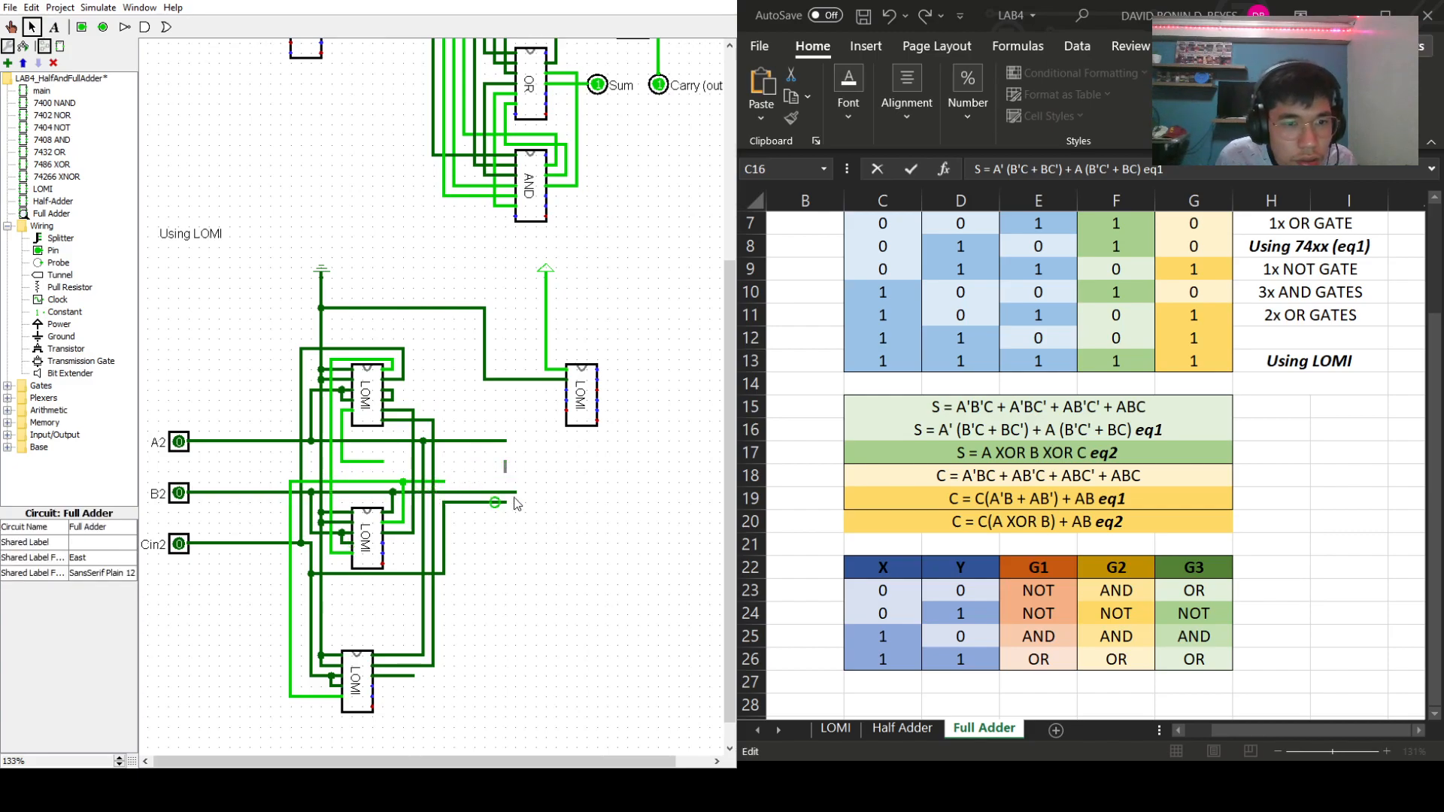
left_click(504, 468)
key("Delete")
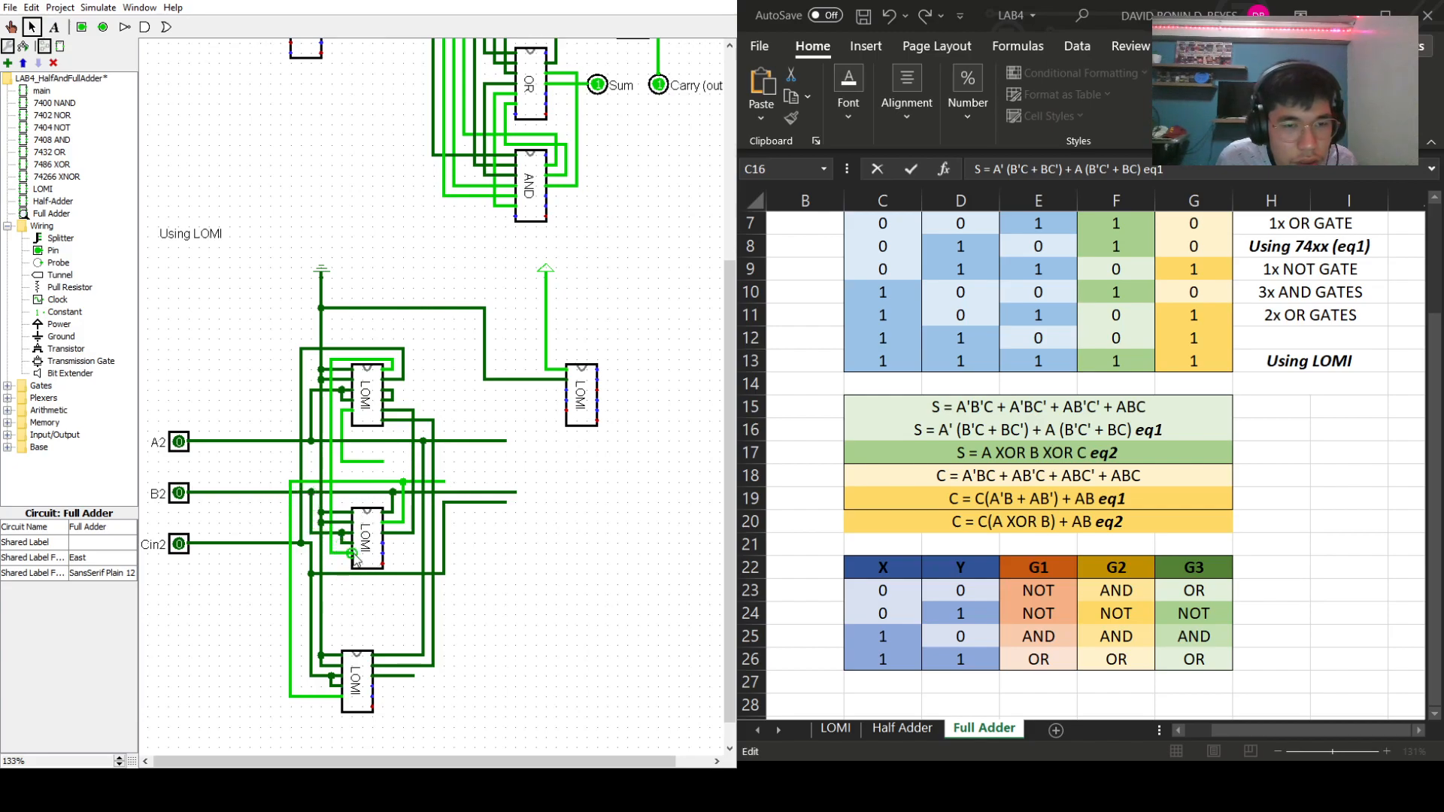
left_click_drag(331, 471, 573, 401)
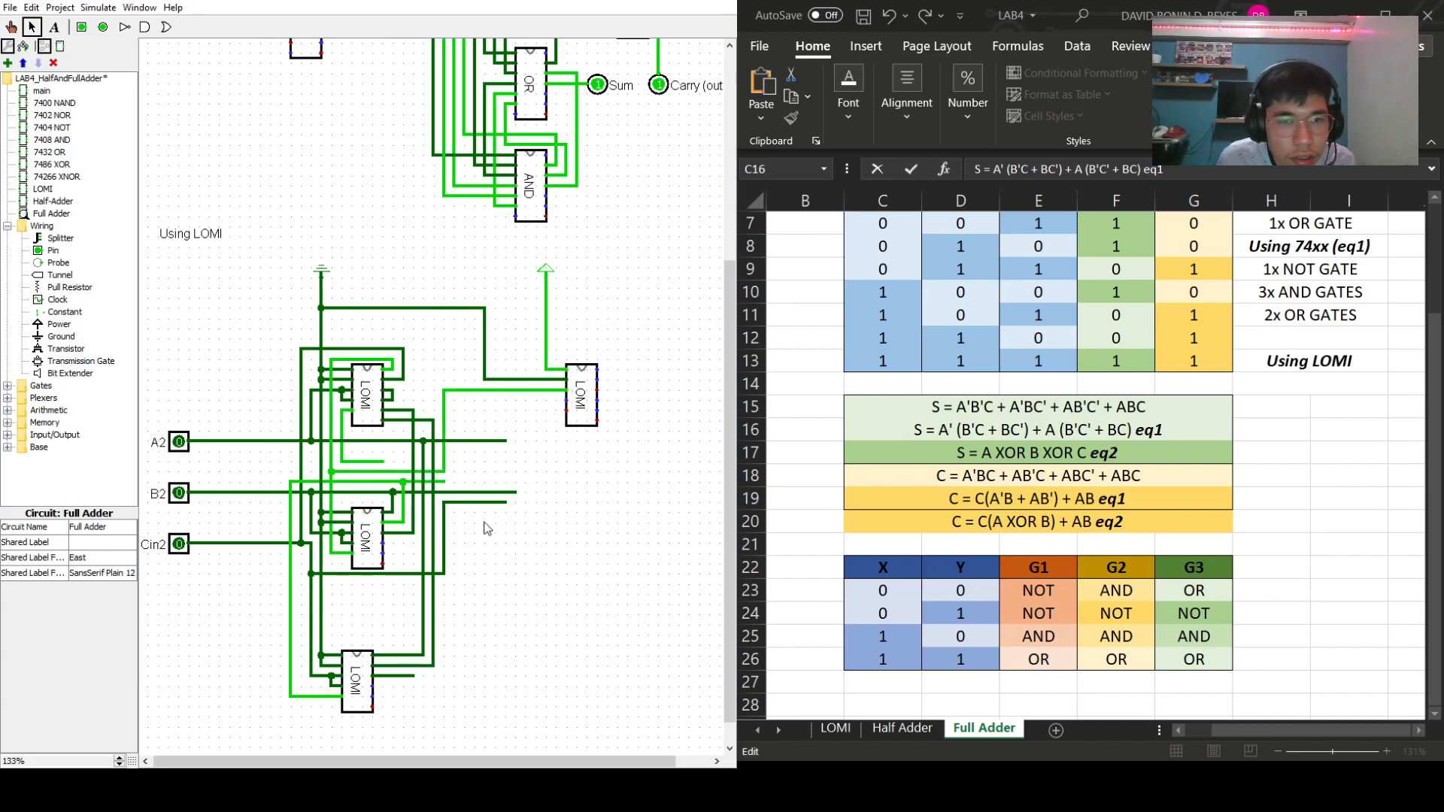
left_click_drag(449, 482, 568, 401)
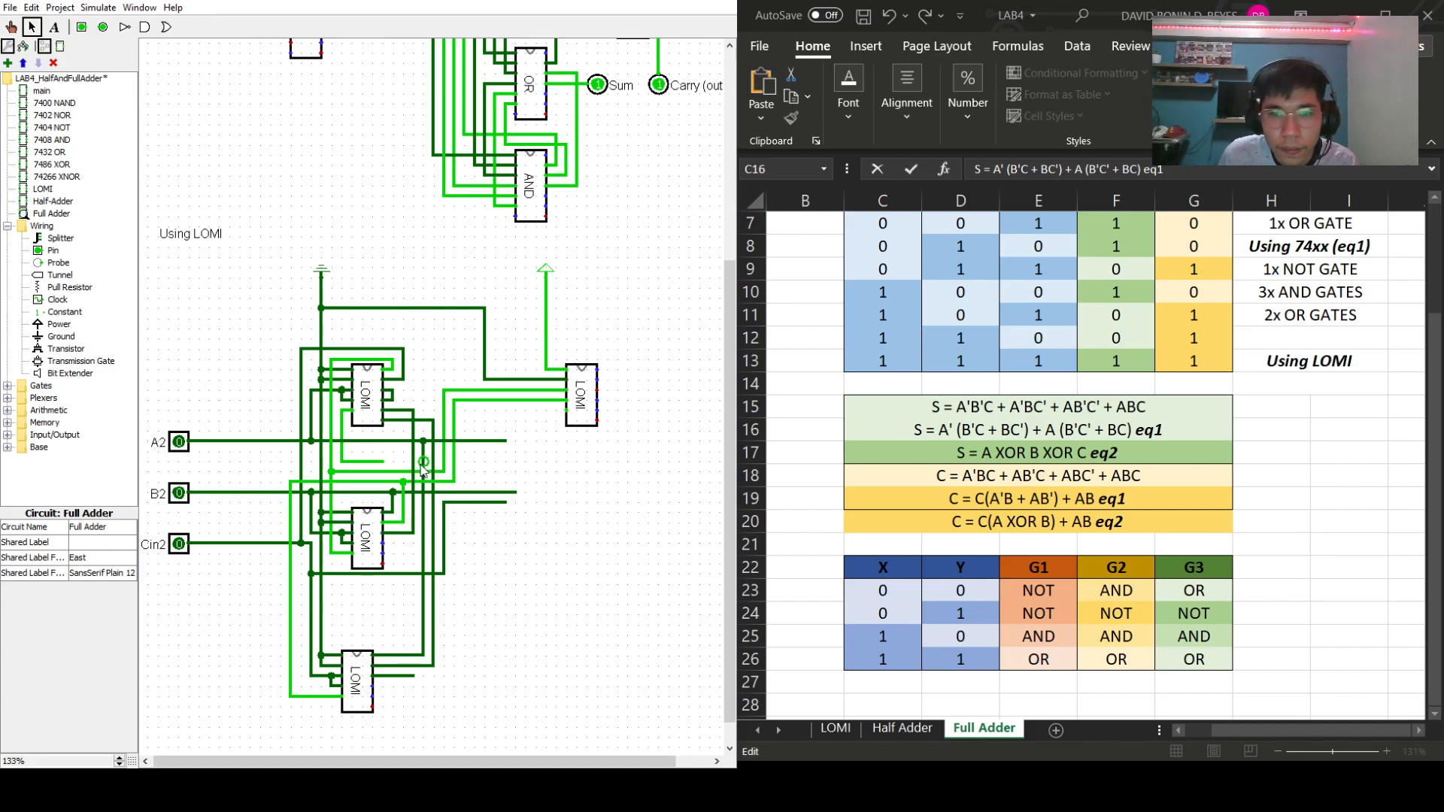
- Move the bottom LOMI's first right-side pin connection from the A2 line to the green stub beneath the top LOMI
left_click(426, 615)
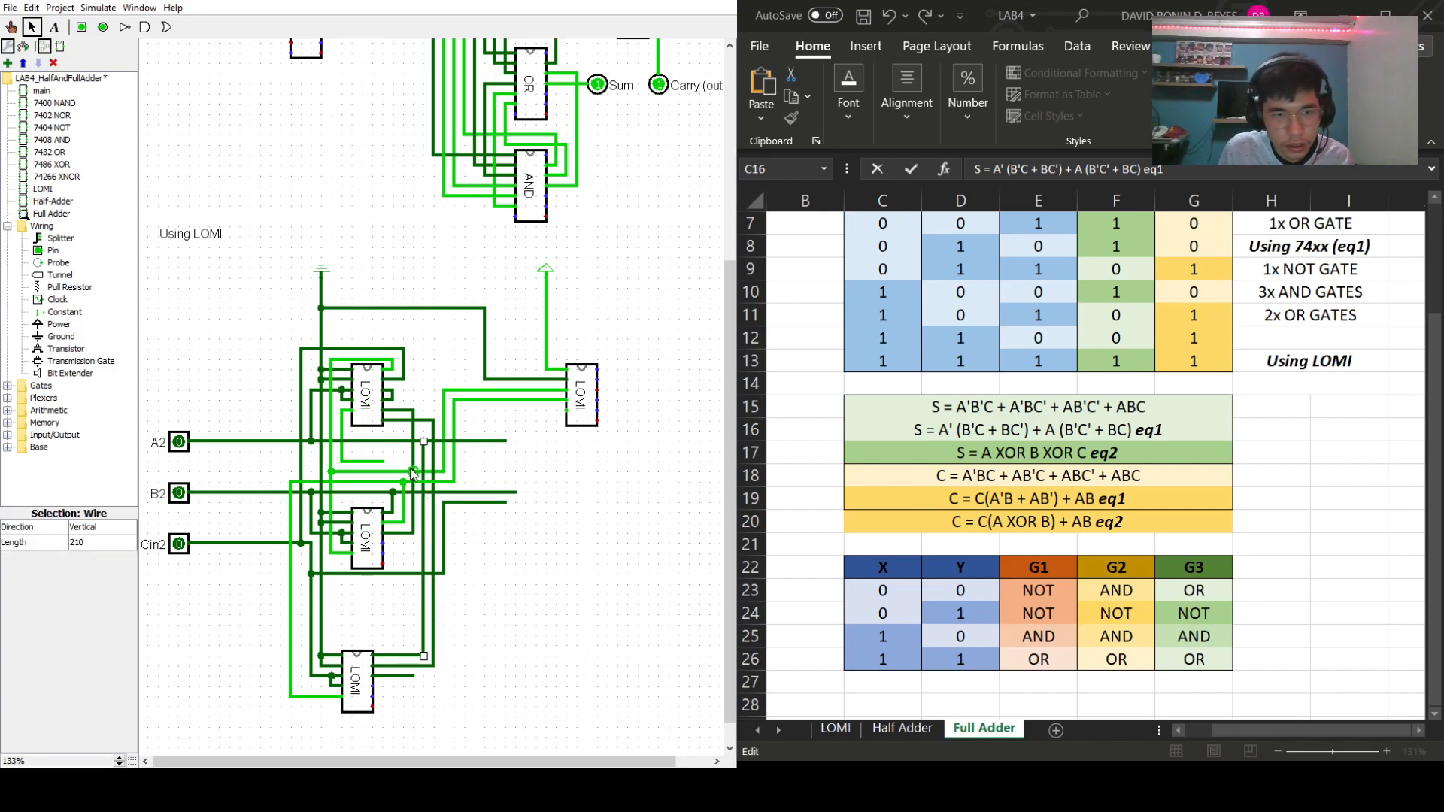
left_click_drag(421, 444, 449, 470)
left_click(583, 556)
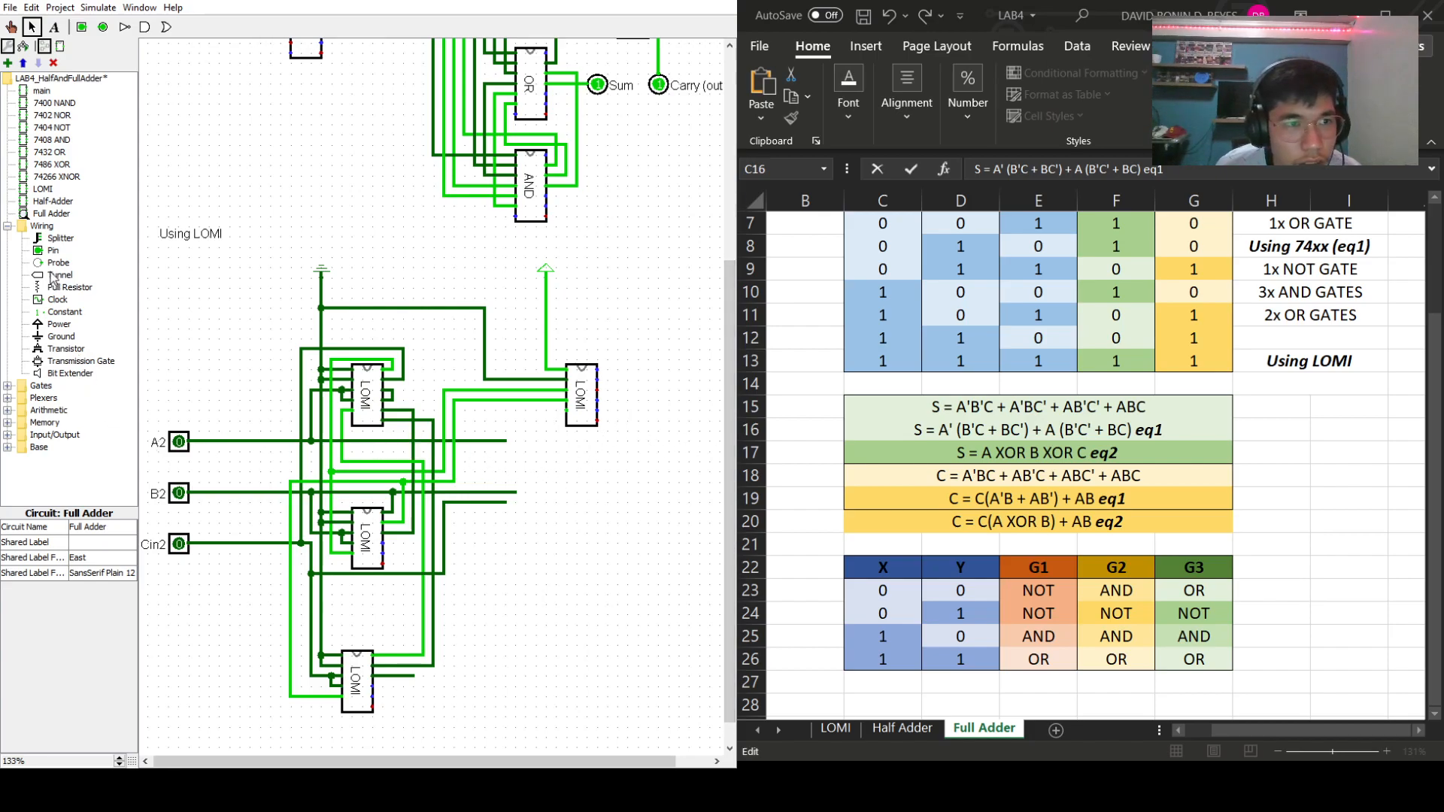
- Place another LOMI chip below the right LOMI, level with the middle one
left_click(42, 189)
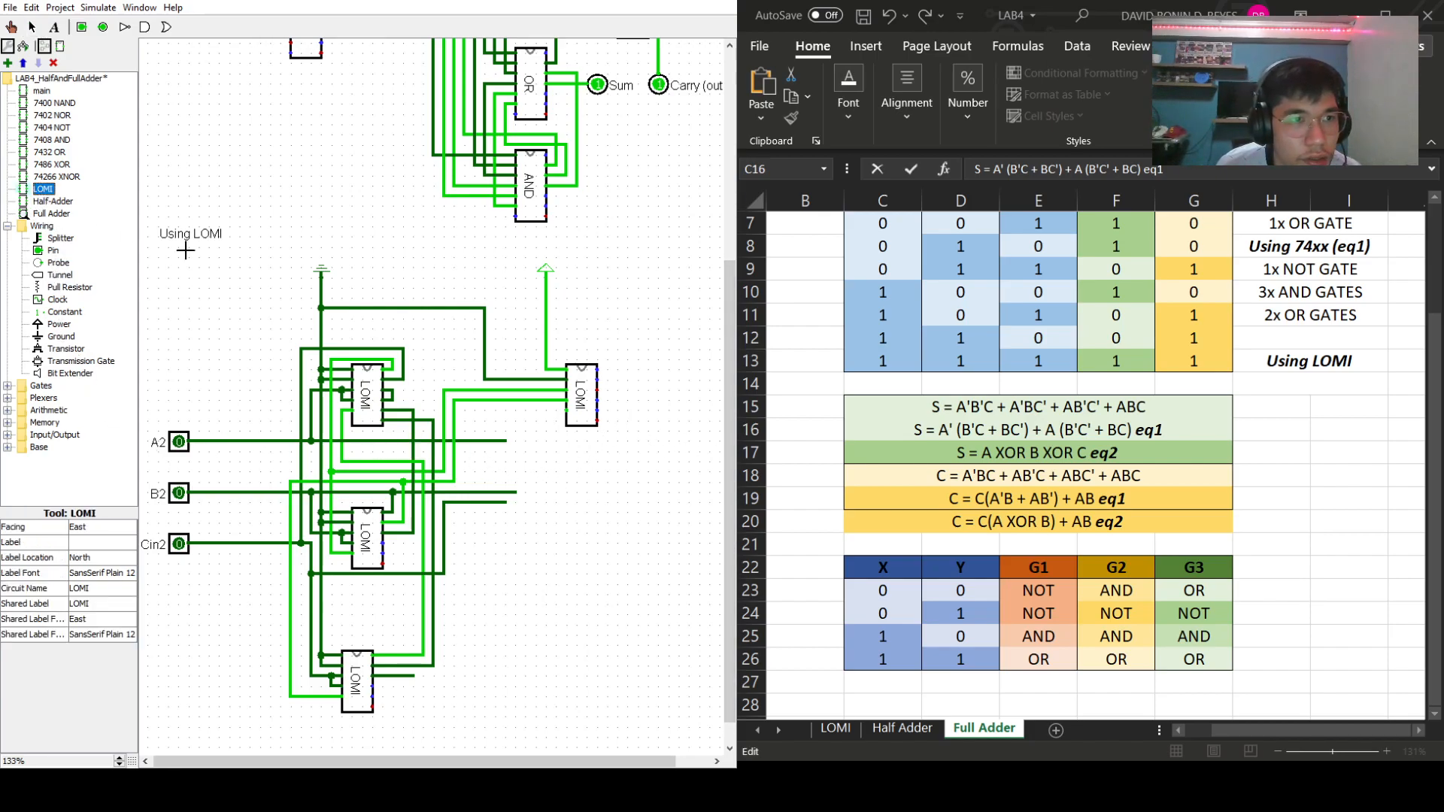
left_click(596, 451)
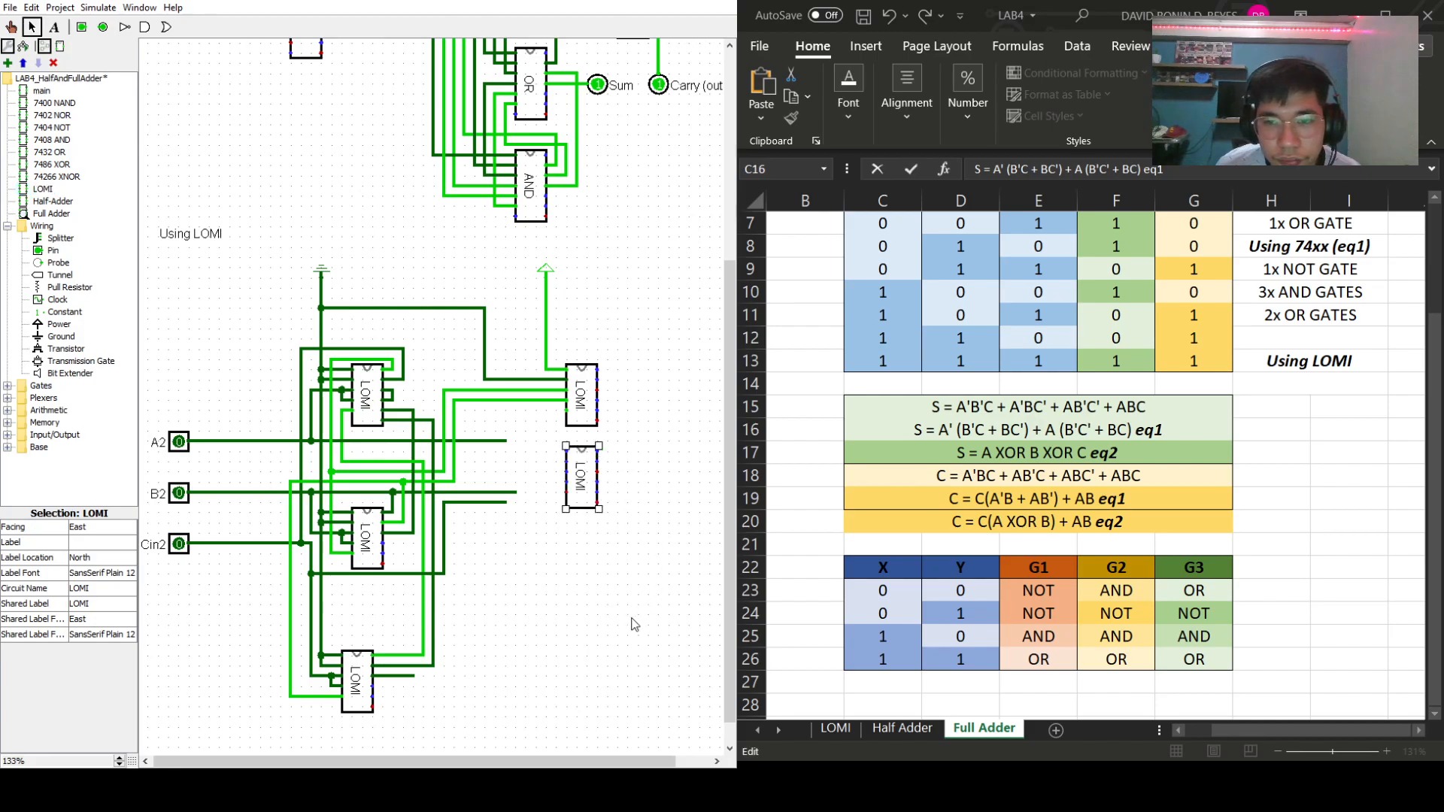
left_click_drag(577, 478, 599, 539)
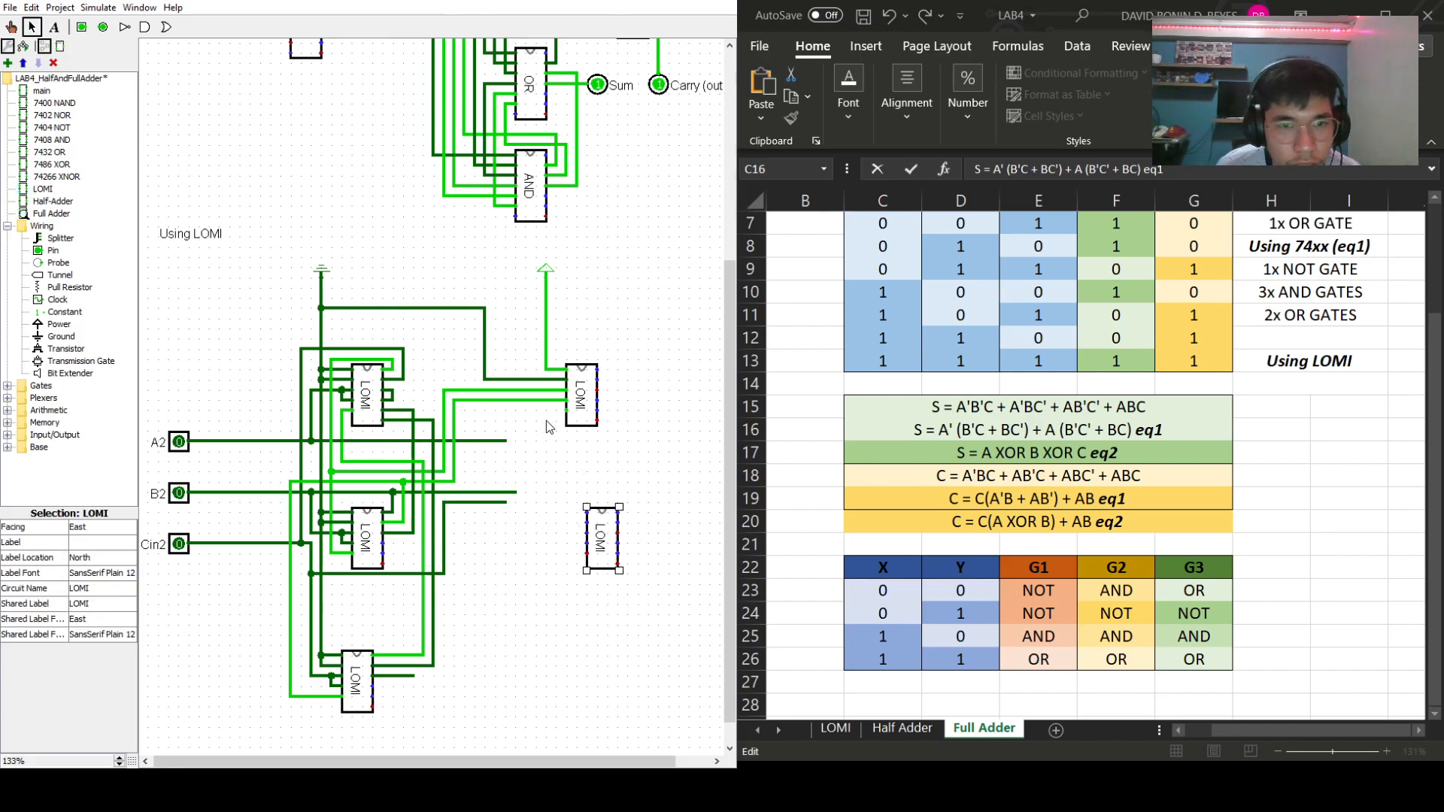
- Wire the right LOMI's fifth left-side pin to the middle LOMI's fourth right-side pin, and the B2 line to the right LOMI's first right-side pin
left_click_drag(567, 410, 385, 543)
left_click(522, 565)
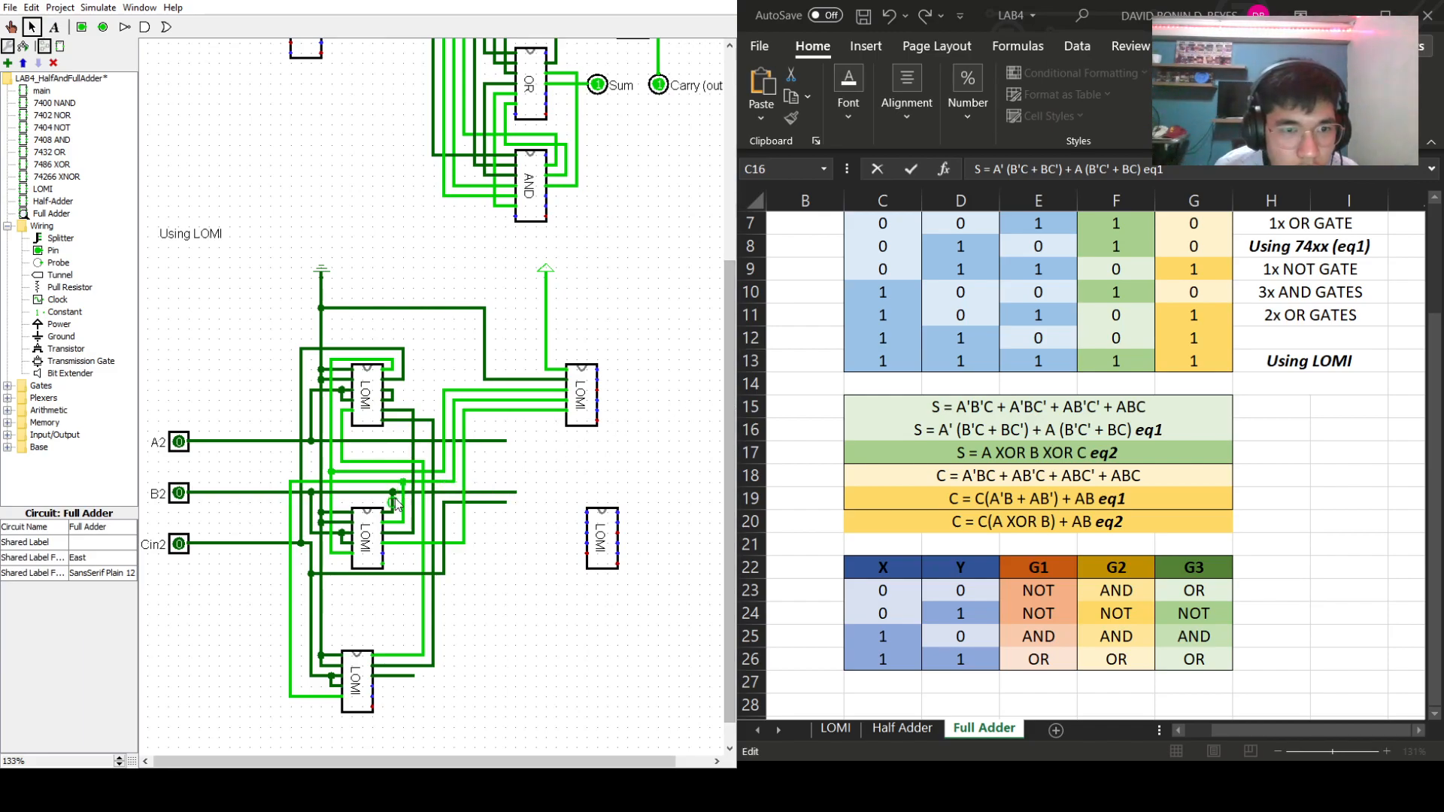
mouse_move(473, 493)
left_mouse_down()
mouse_move(481, 361)
mouse_move(600, 369)
left_mouse_up()
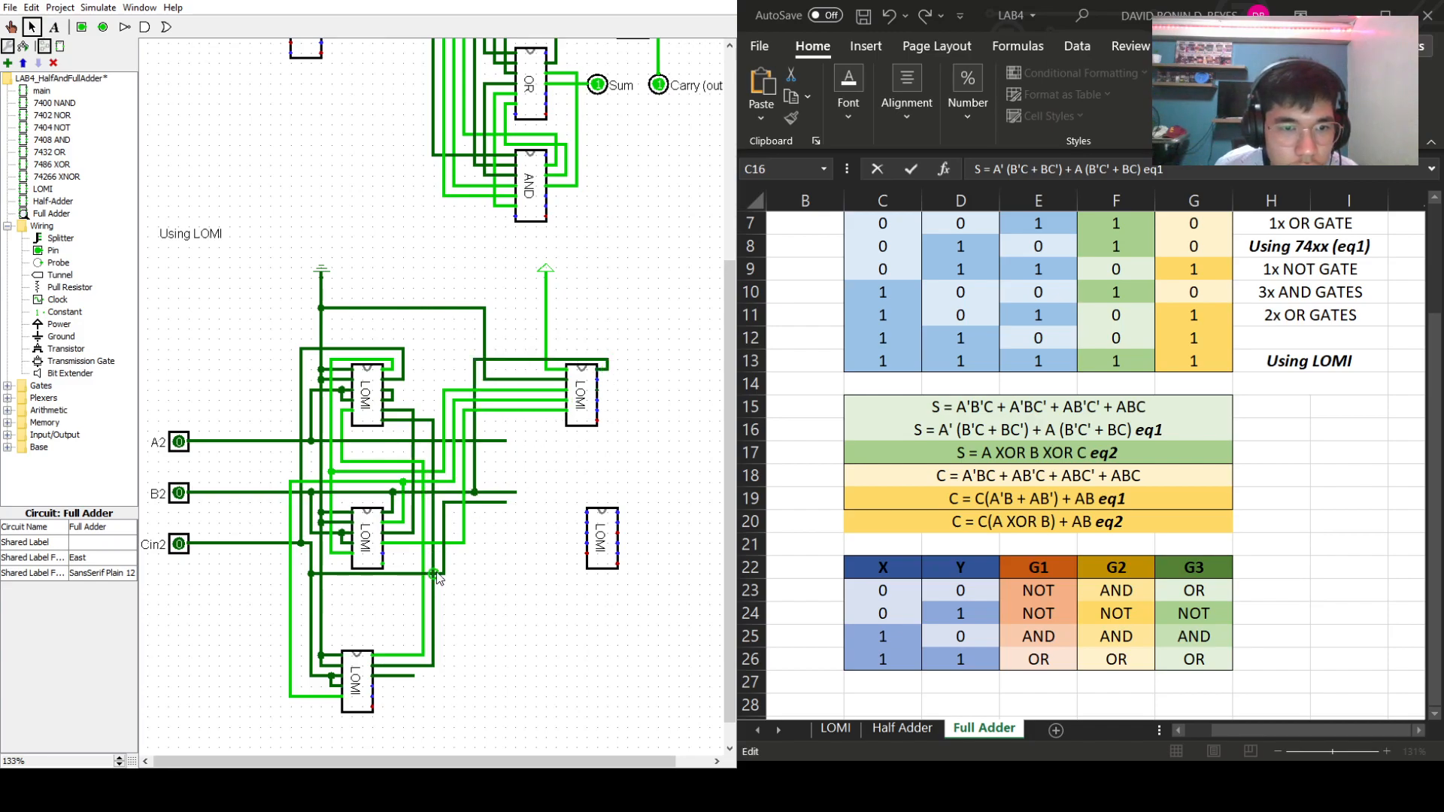
- Wire the Cin2 line to the right LOMI's second right-side pin, and its third right-side pin to the middle LOMI's fifth right-side pin
mouse_move(444, 574)
left_mouse_down()
mouse_move(489, 555)
mouse_move(495, 339)
mouse_move(630, 340)
mouse_move(496, 347)
mouse_move(615, 360)
mouse_move(606, 384)
mouse_move(619, 377)
mouse_move(598, 382)
mouse_move(618, 390)
left_mouse_up()
mouse_move(618, 390)
left_mouse_down()
mouse_move(616, 468)
mouse_move(557, 514)
mouse_move(587, 512)
mouse_move(594, 441)
mouse_move(484, 430)
left_mouse_up()
mouse_move(484, 430)
left_mouse_down()
mouse_move(481, 551)
mouse_move(385, 553)
left_mouse_up()
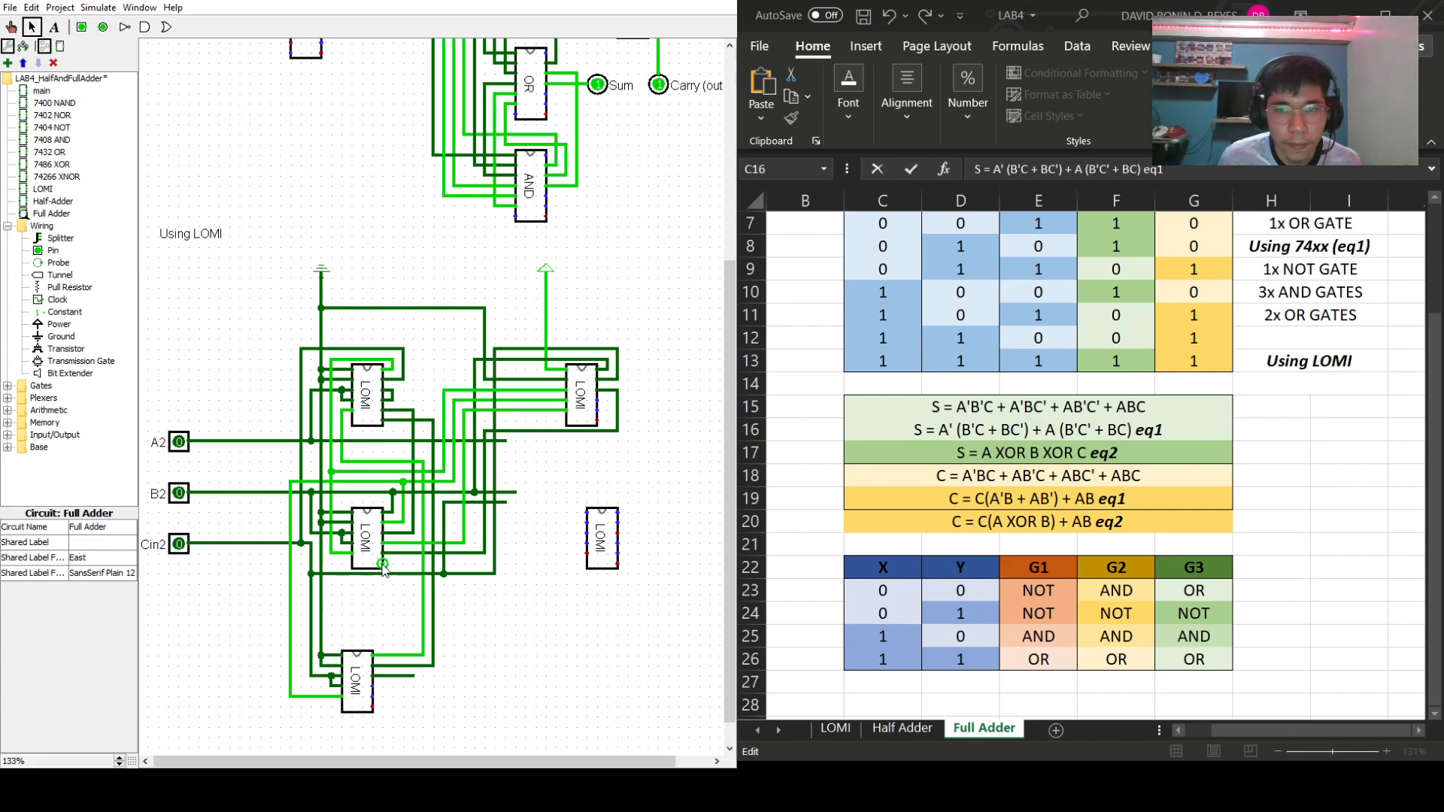
- Delete the unconnected spare LOMI and wire the middle LOMI's sixth right-side pin to the right LOMI's fifth right-side pin
left_click_drag(383, 565, 577, 450)
left_click(602, 539)
key("Delete")
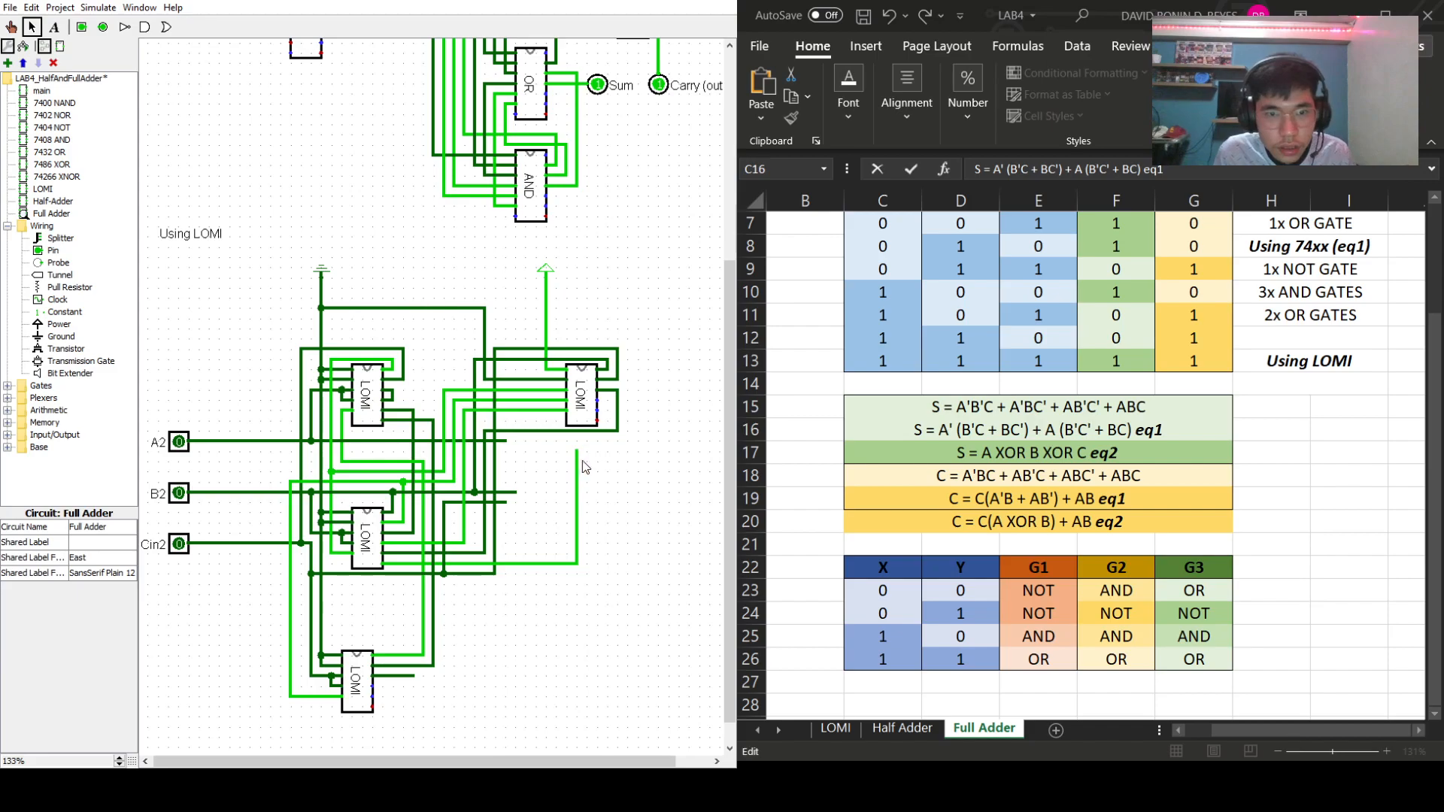
mouse_move(579, 444)
left_mouse_down()
mouse_move(617, 447)
mouse_move(631, 429)
mouse_move(618, 411)
left_mouse_up()
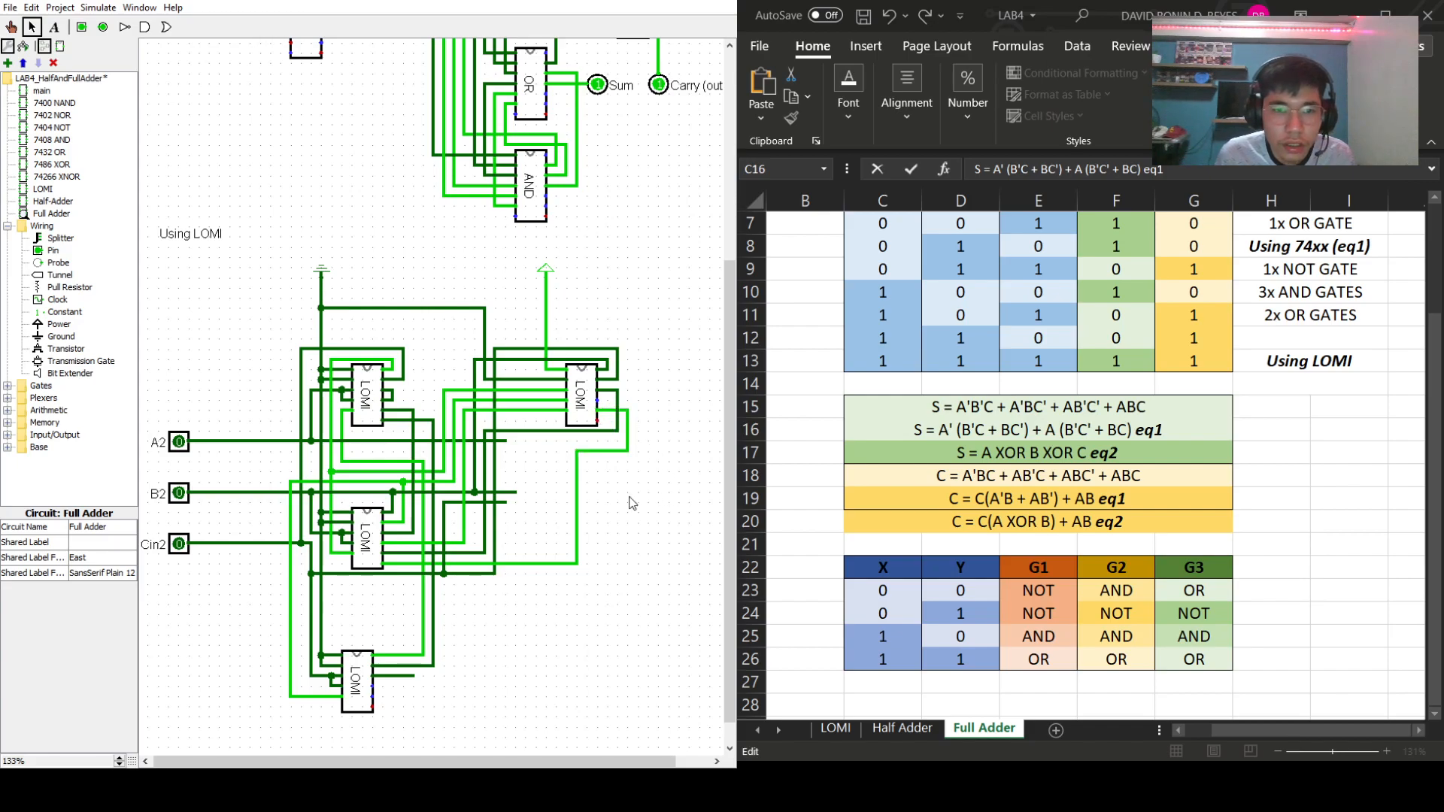
- Straighten the green wire between the middle and right LOMIs into a single outer vertical run, deleting its old bend segments
left_click(575, 532)
key("Delete")
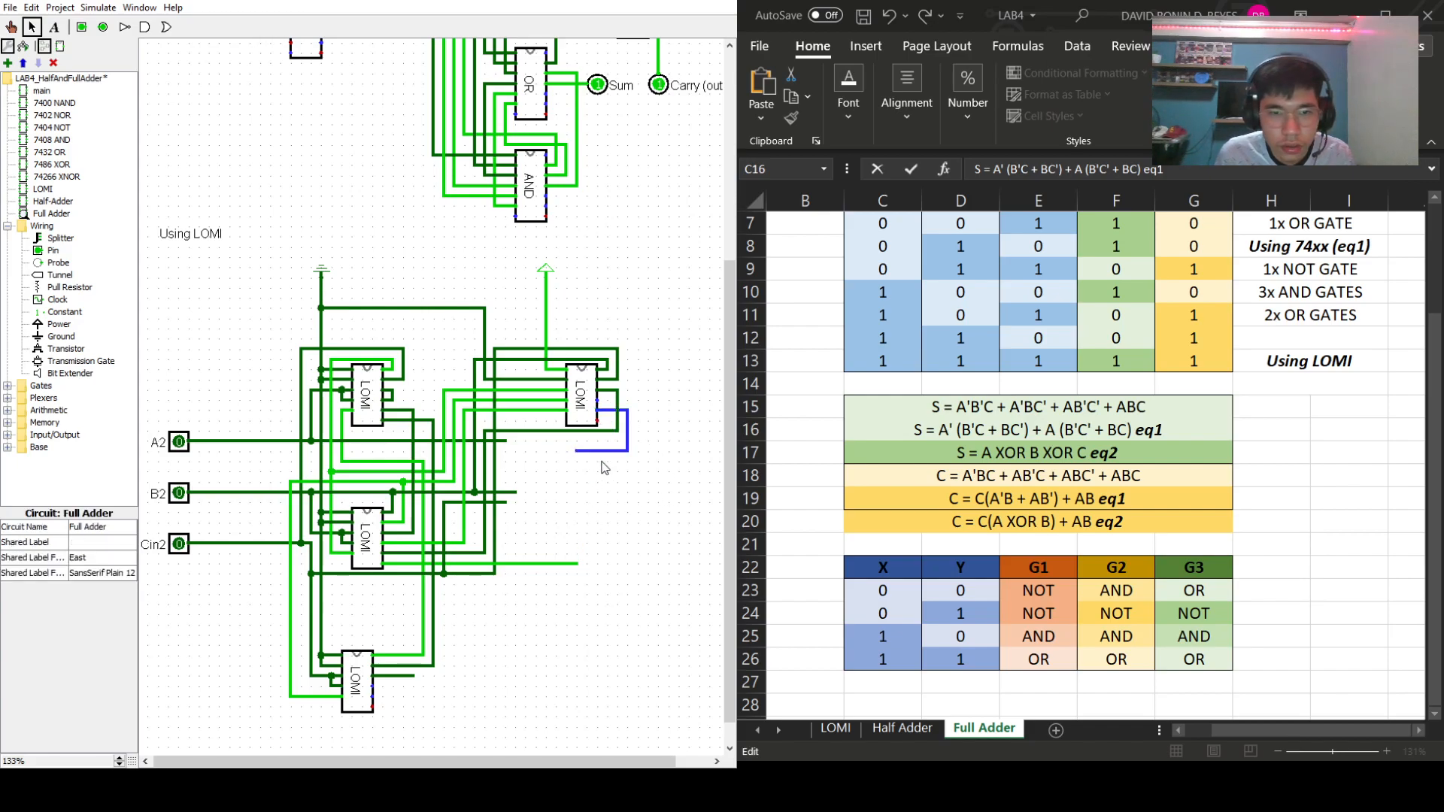
left_click_drag(629, 451, 577, 564)
left_click(595, 452)
key("Delete")
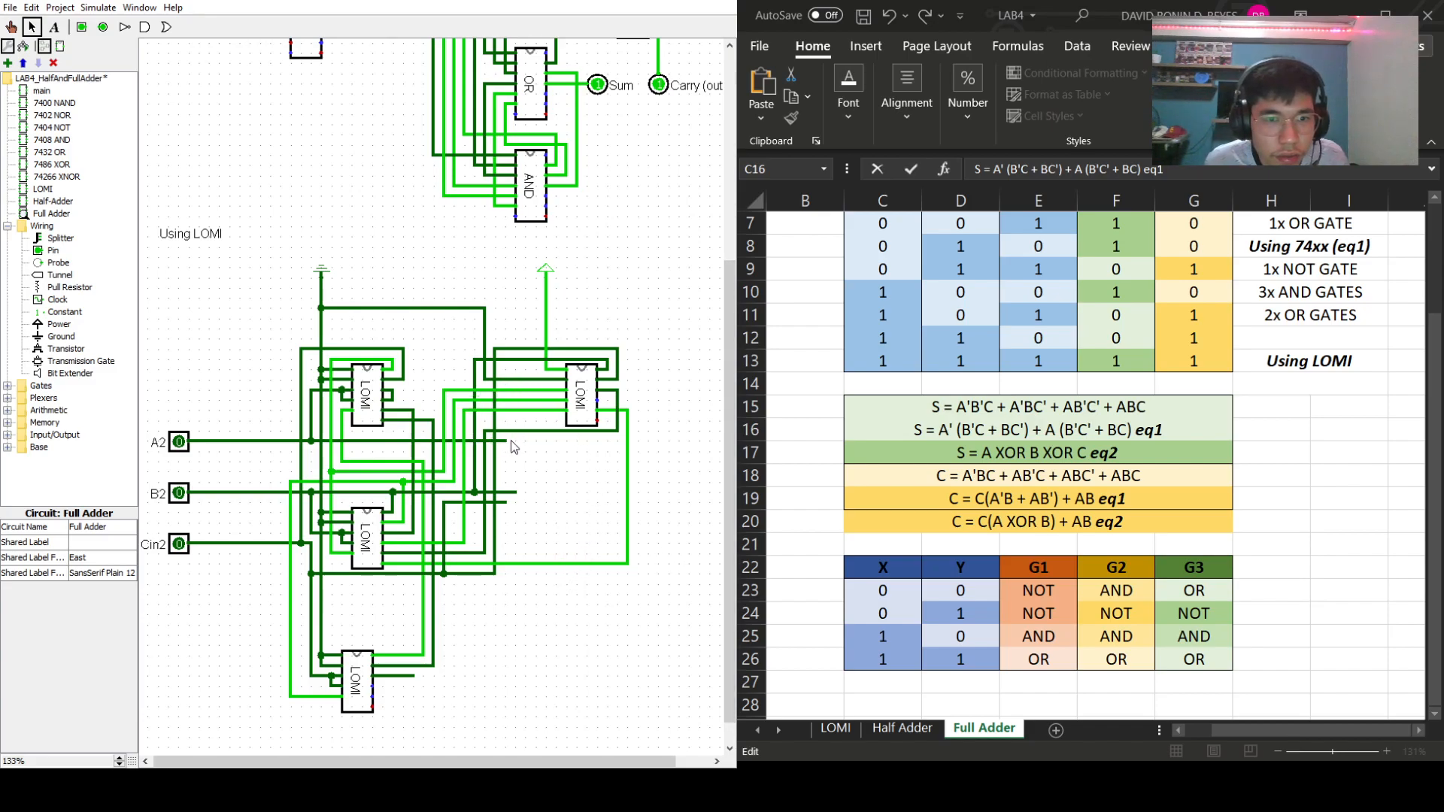
- Wire A2 and the bottom LOMI's fifth right-side pin to the right LOMI's fourth and sixth right-side pins, and join the bottom LOMI's third and fourth
left_click_drag(511, 441, 374, 687)
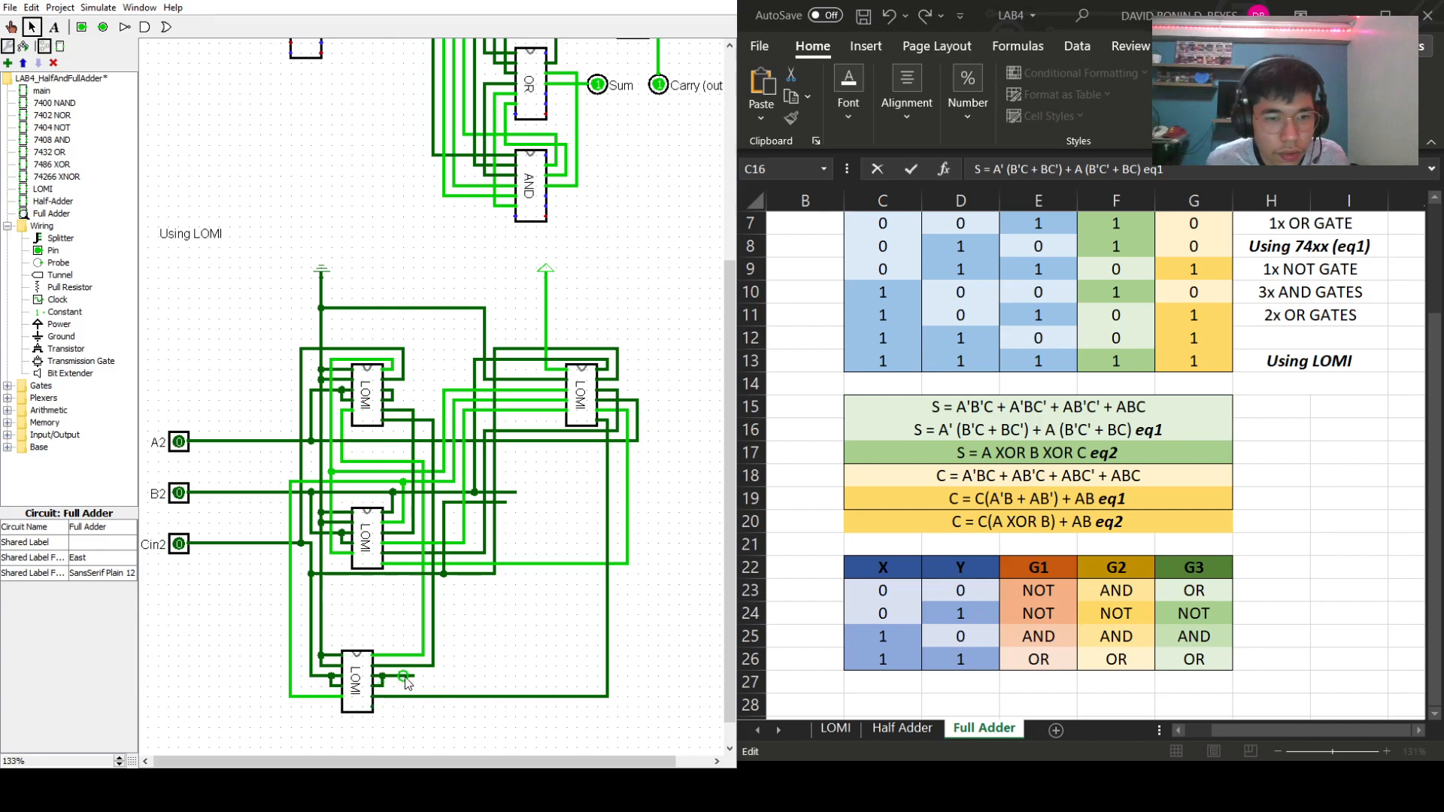
left_click(408, 677)
key("Delete")
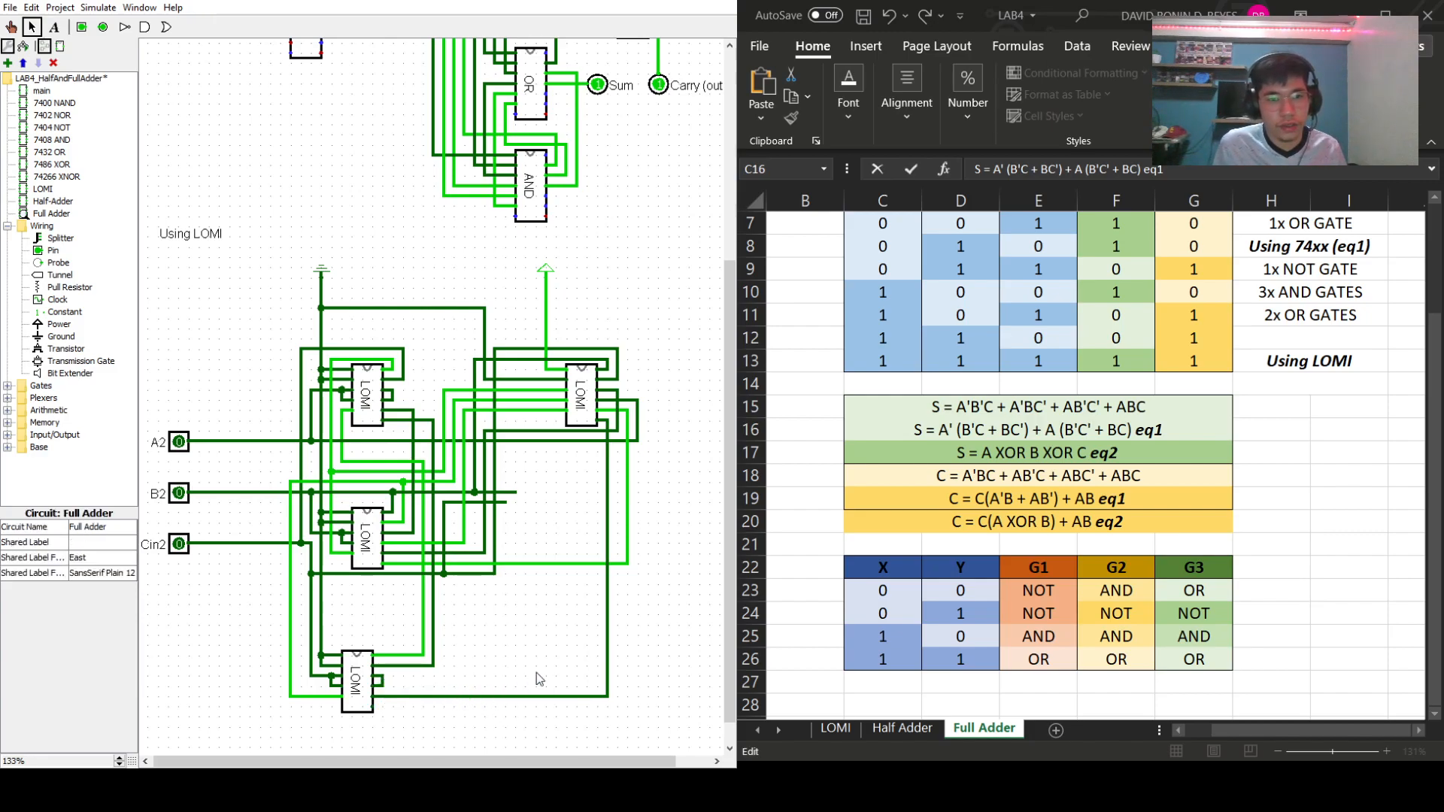
- Draw an output wire from the bottom LOMI's sixth right-side pin, and remove the loose ends of the B2 and Cin2 lines
left_click_drag(375, 707, 611, 707)
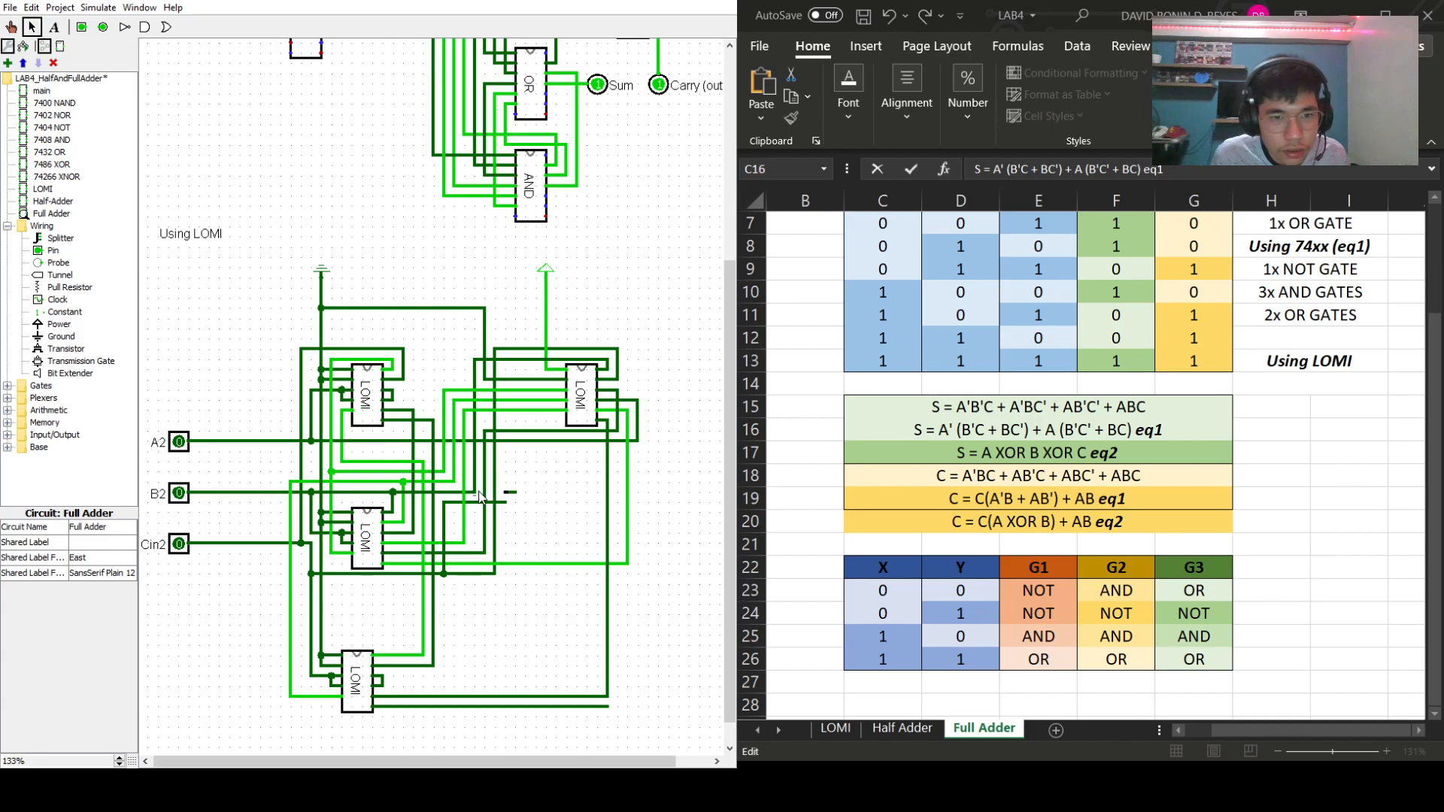
left_click_drag(516, 493, 475, 492)
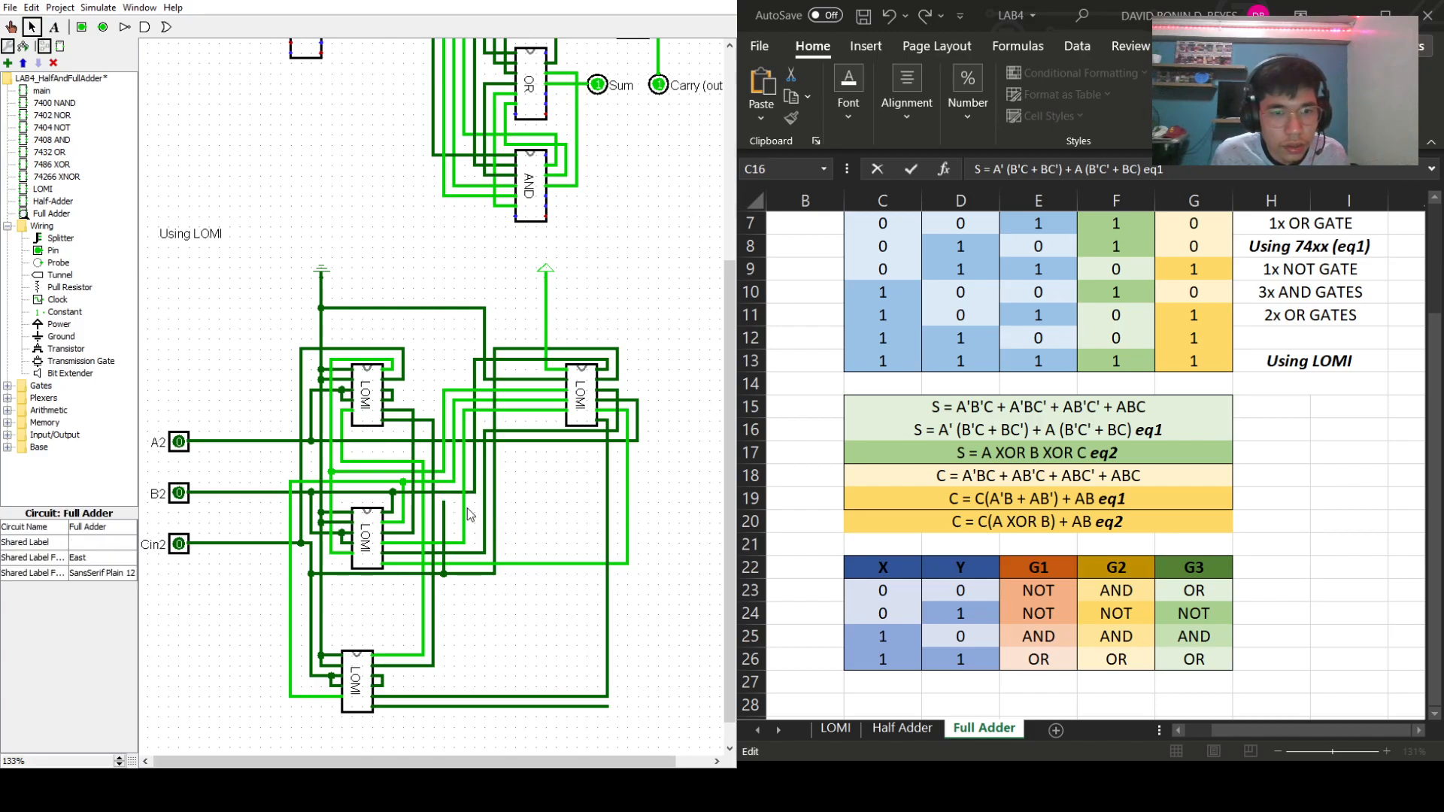
left_click(446, 524)
key("Delete")
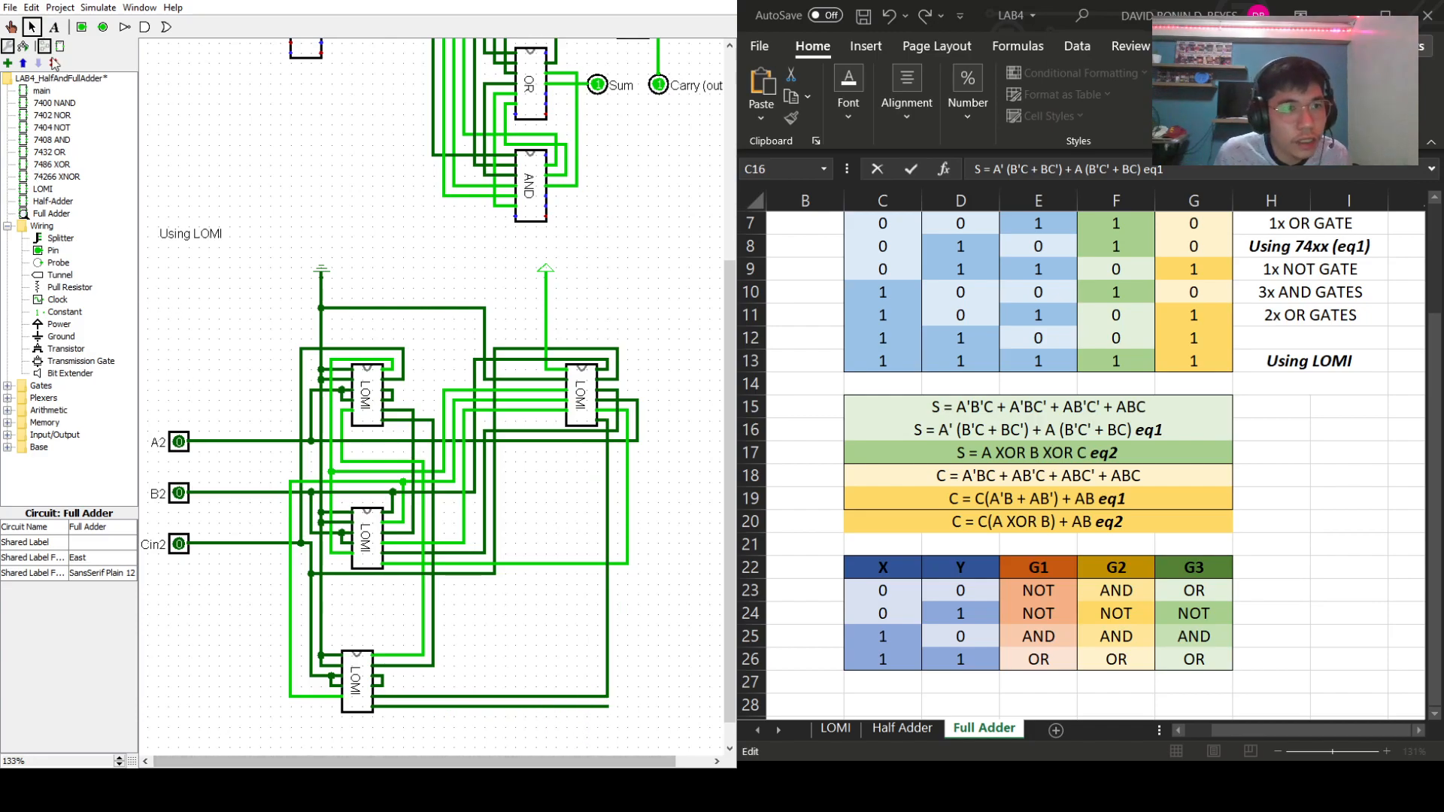
- Place an output pin at the end of the bottom LOMI's output wire and label it Sum
left_click(103, 29)
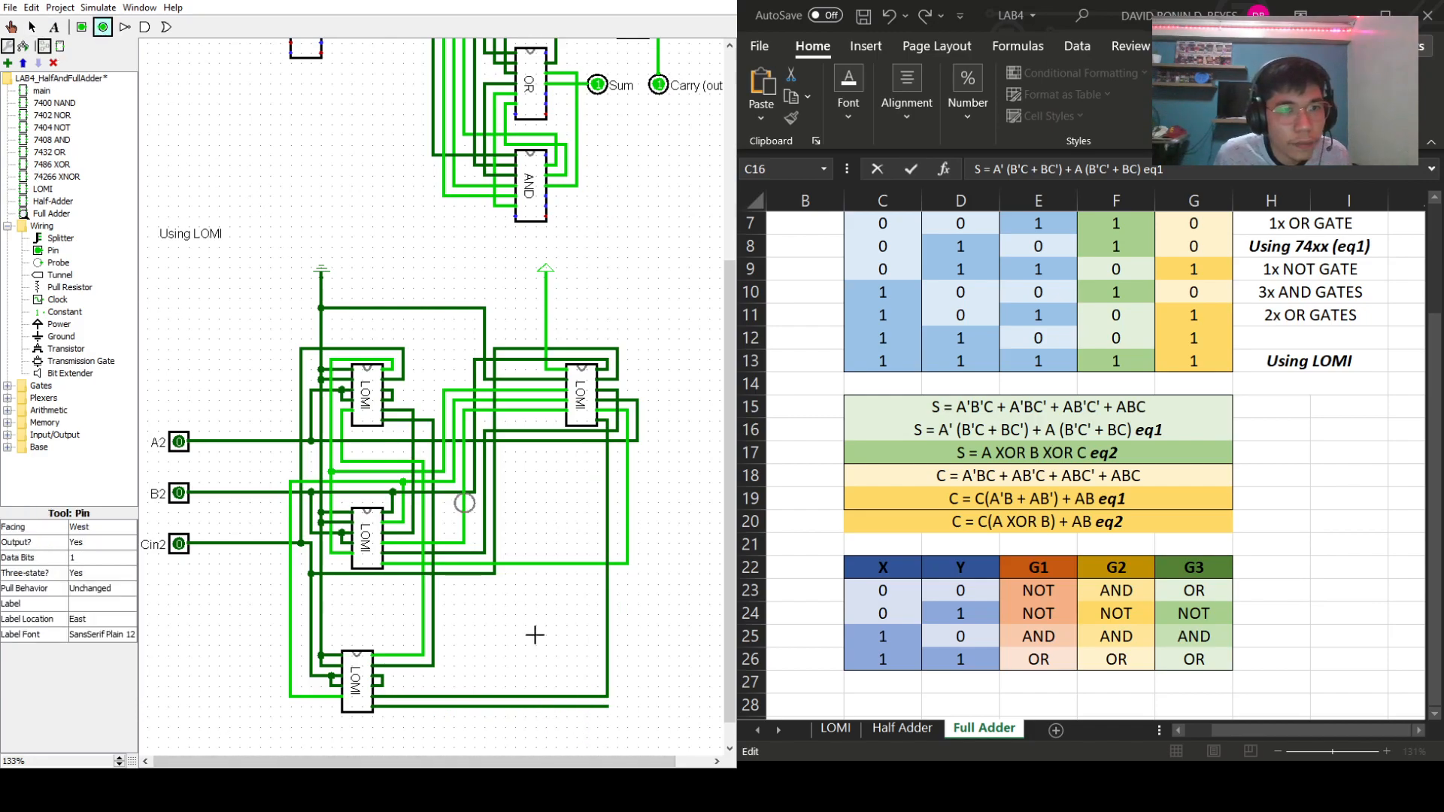
left_click(610, 707)
left_click(84, 602)
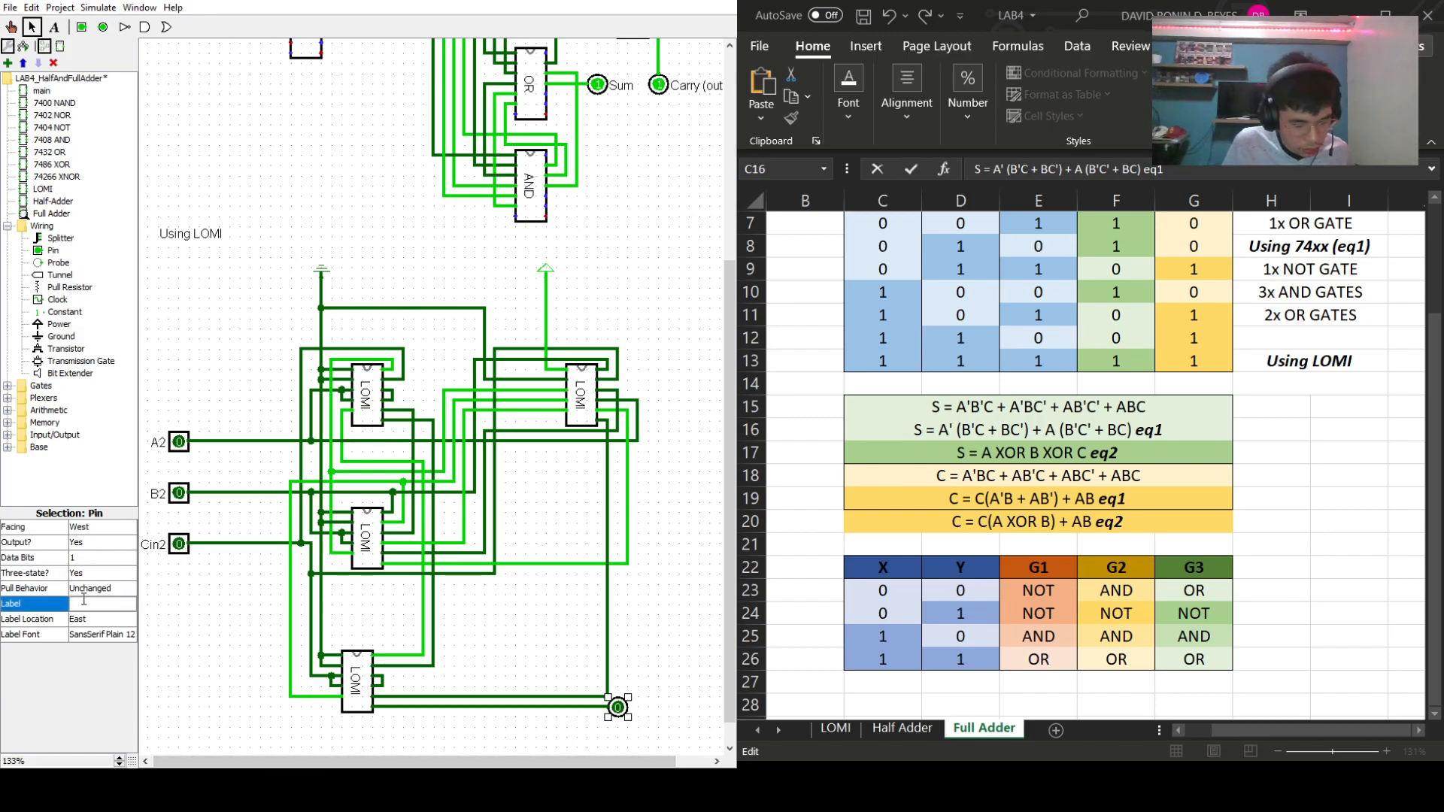
key("Return")
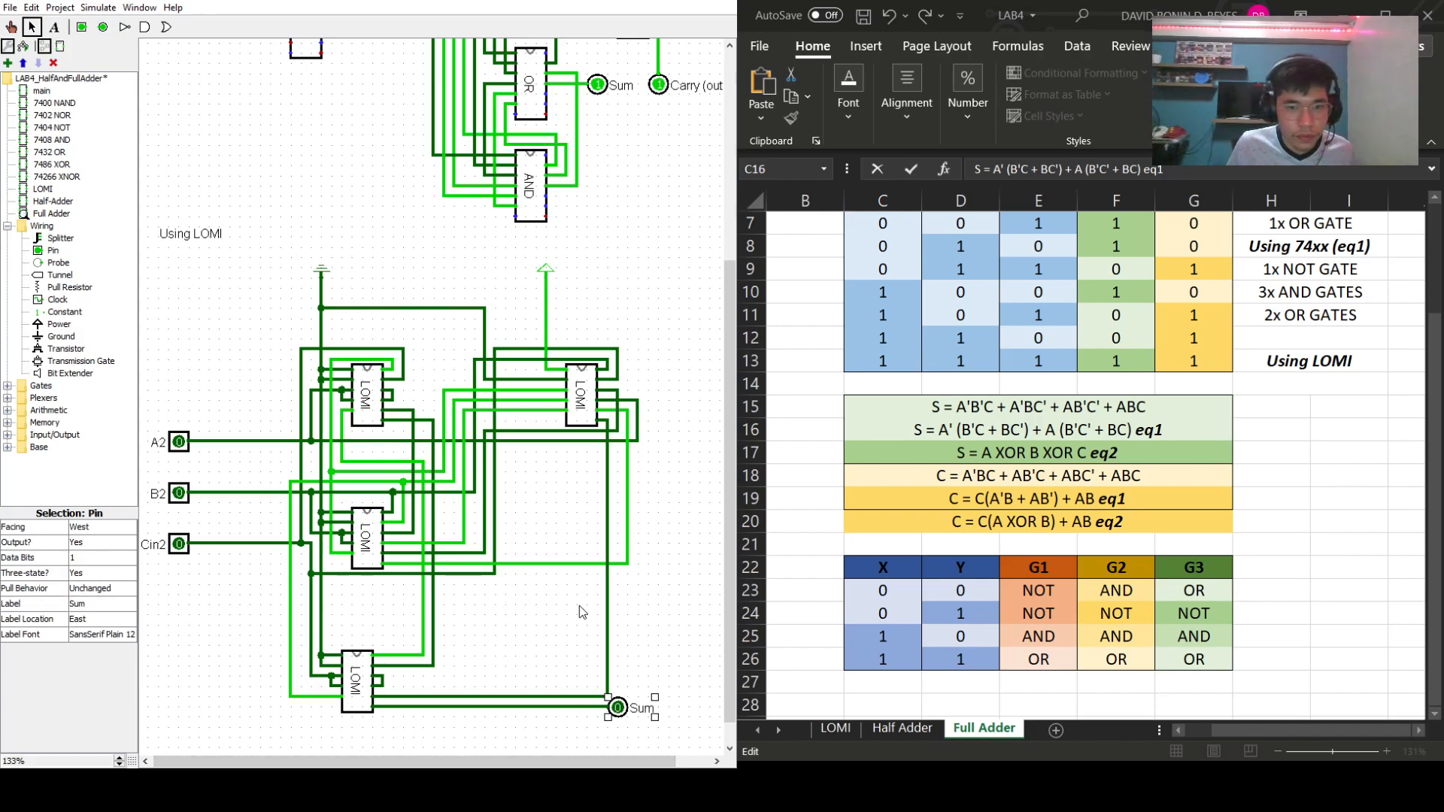
left_click(654, 620)
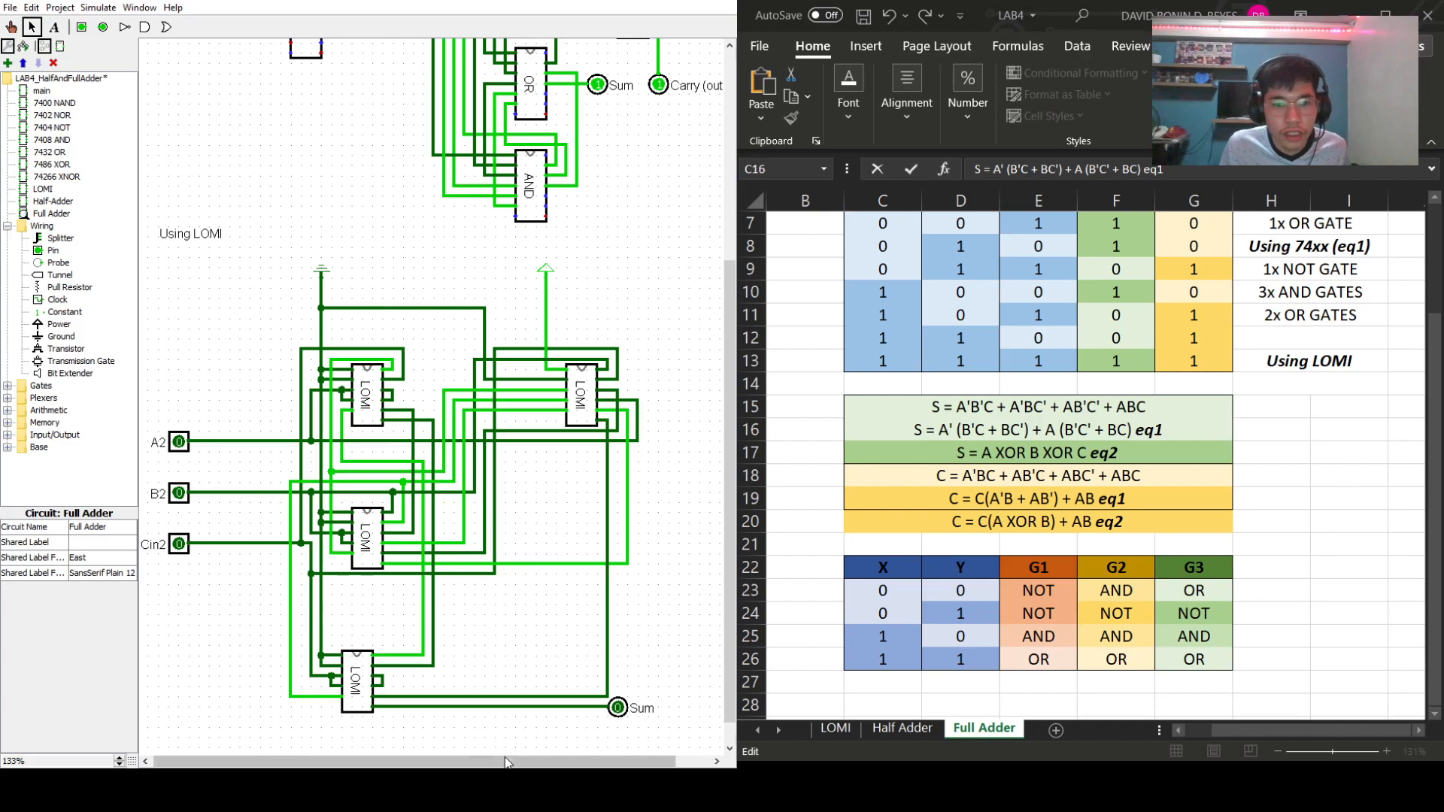
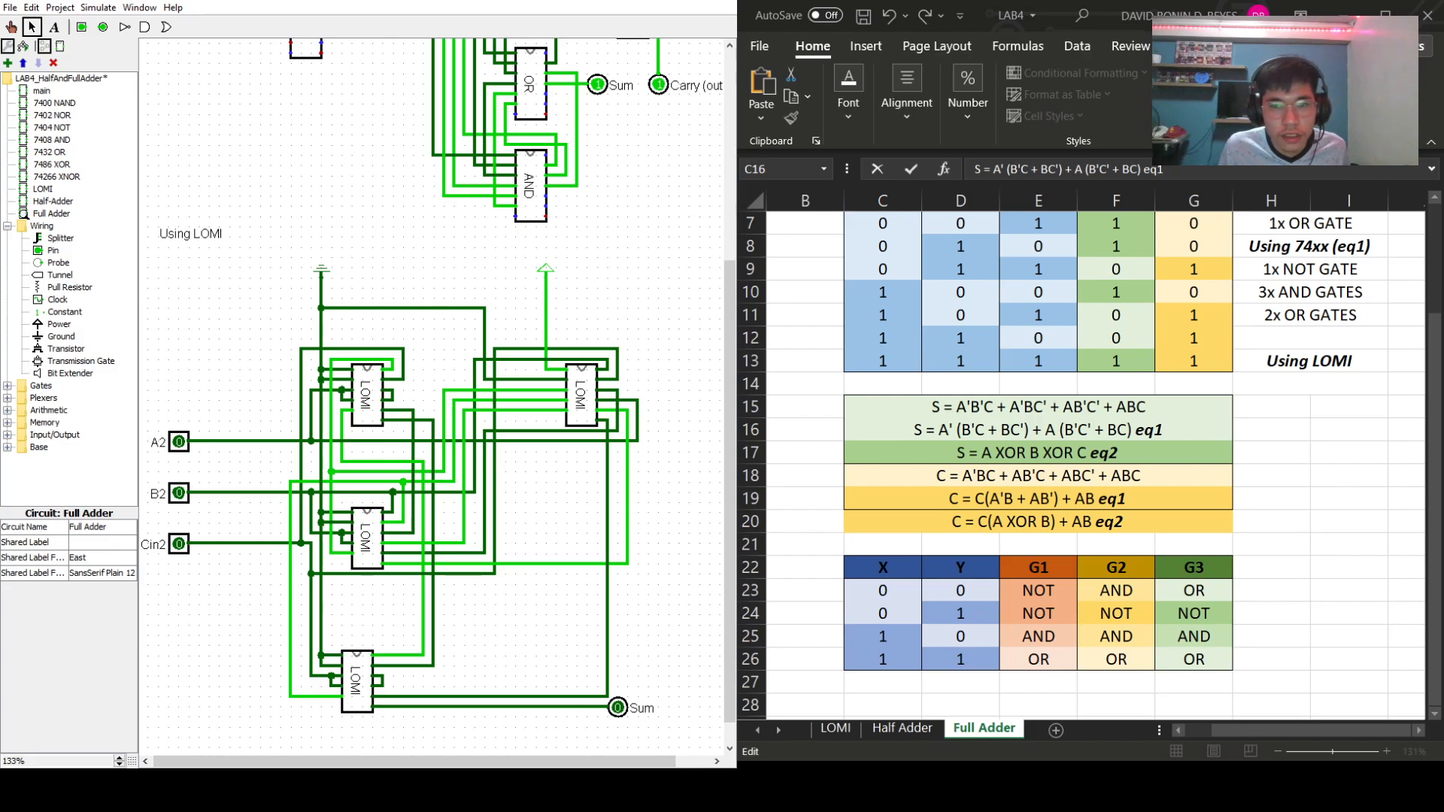
- Reroute the wire from the right LOMI's sixth right-side pin to the bottom LOMI between the two columns, deleting its old outer path
left_click_drag(652, 763, 722, 761)
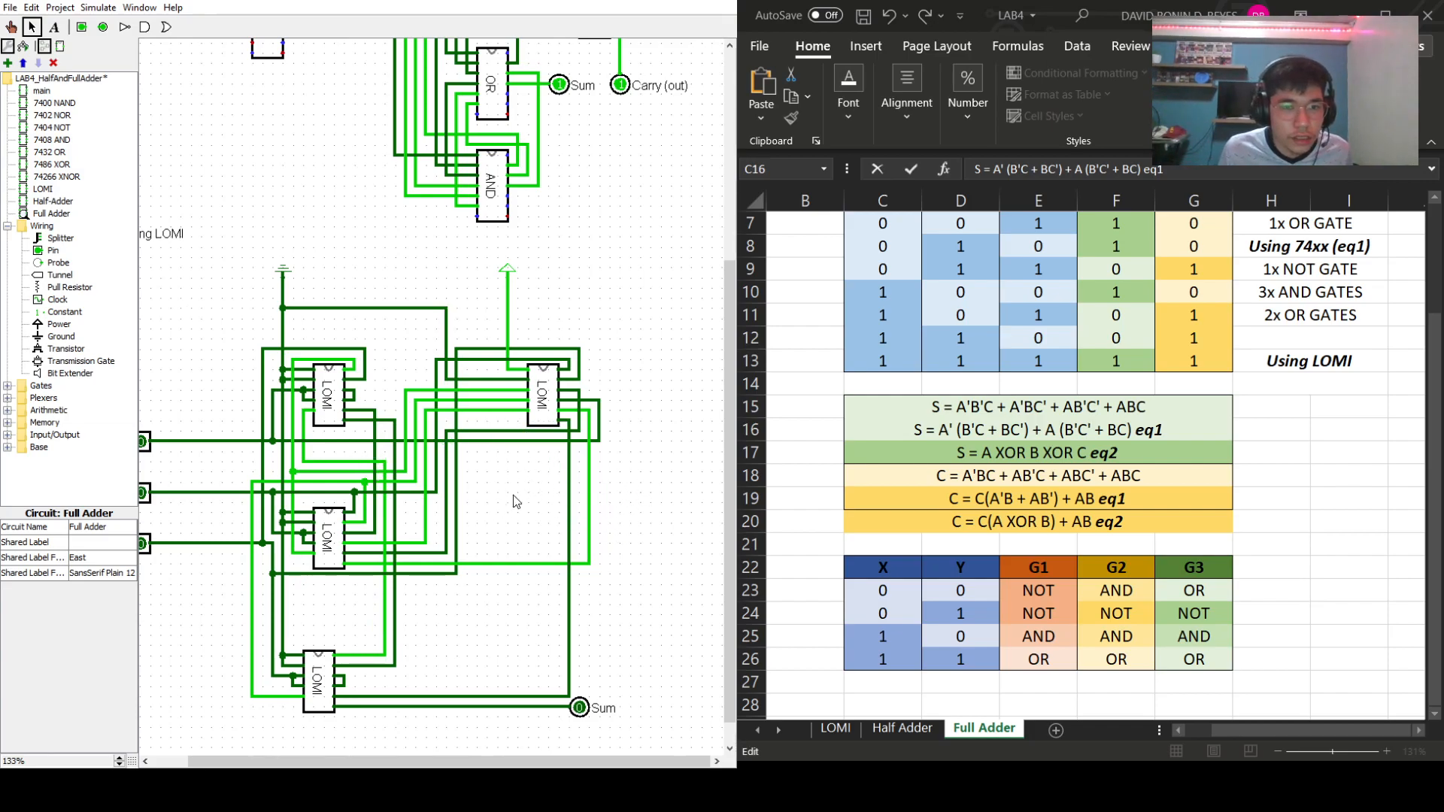
mouse_move(569, 451)
left_mouse_down()
mouse_move(468, 451)
mouse_move(471, 601)
mouse_move(406, 592)
left_mouse_up()
left_click_drag(407, 593, 406, 697)
left_click(427, 697)
key("Delete")
left_click(571, 650)
key("Delete")
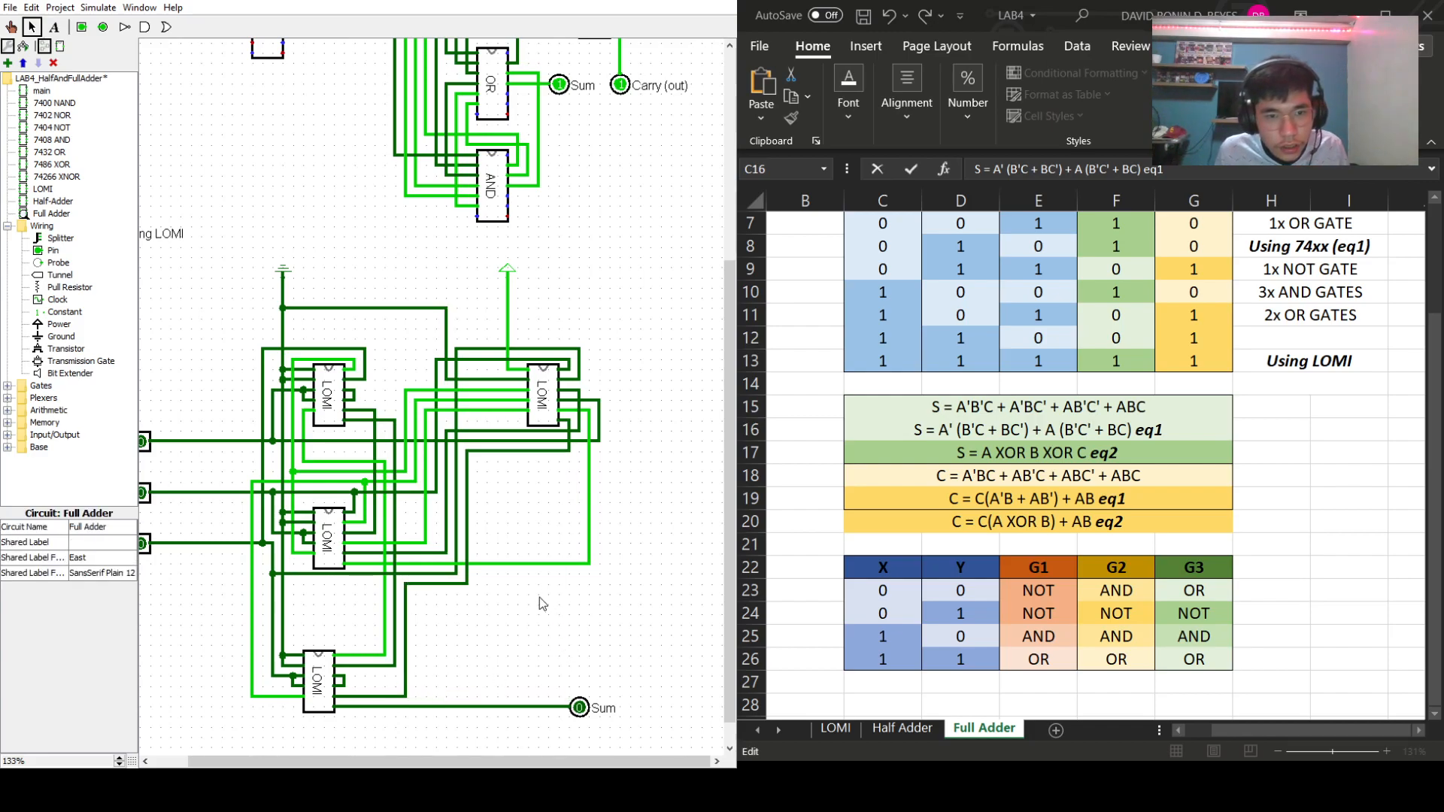
- Reroute the green wire from the middle LOMI's sixth right-side pin just beneath the right LOMI, deleting its old outer path
left_click_drag(477, 563, 588, 462)
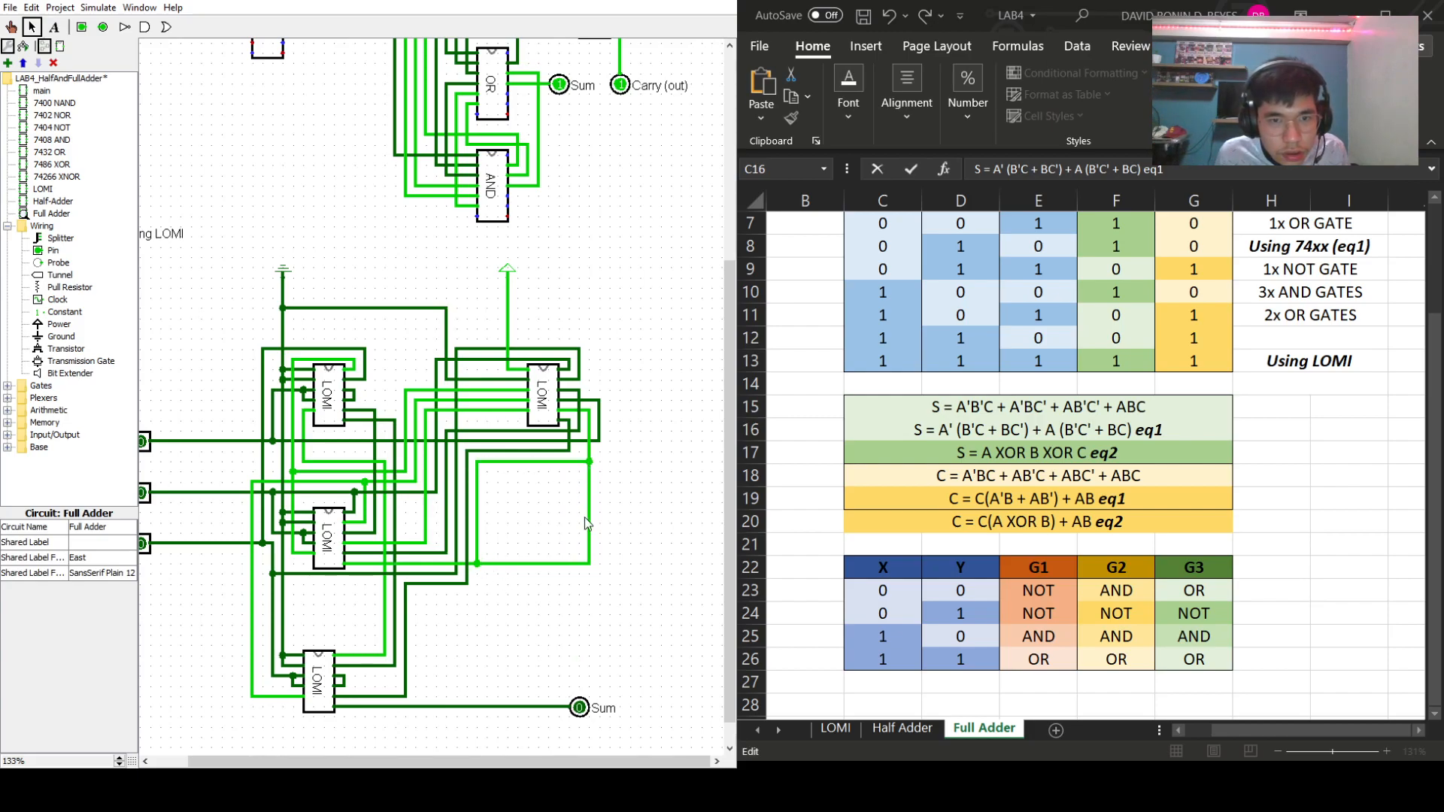
left_click(589, 519)
key("Delete")
left_click(526, 565)
key("Delete")
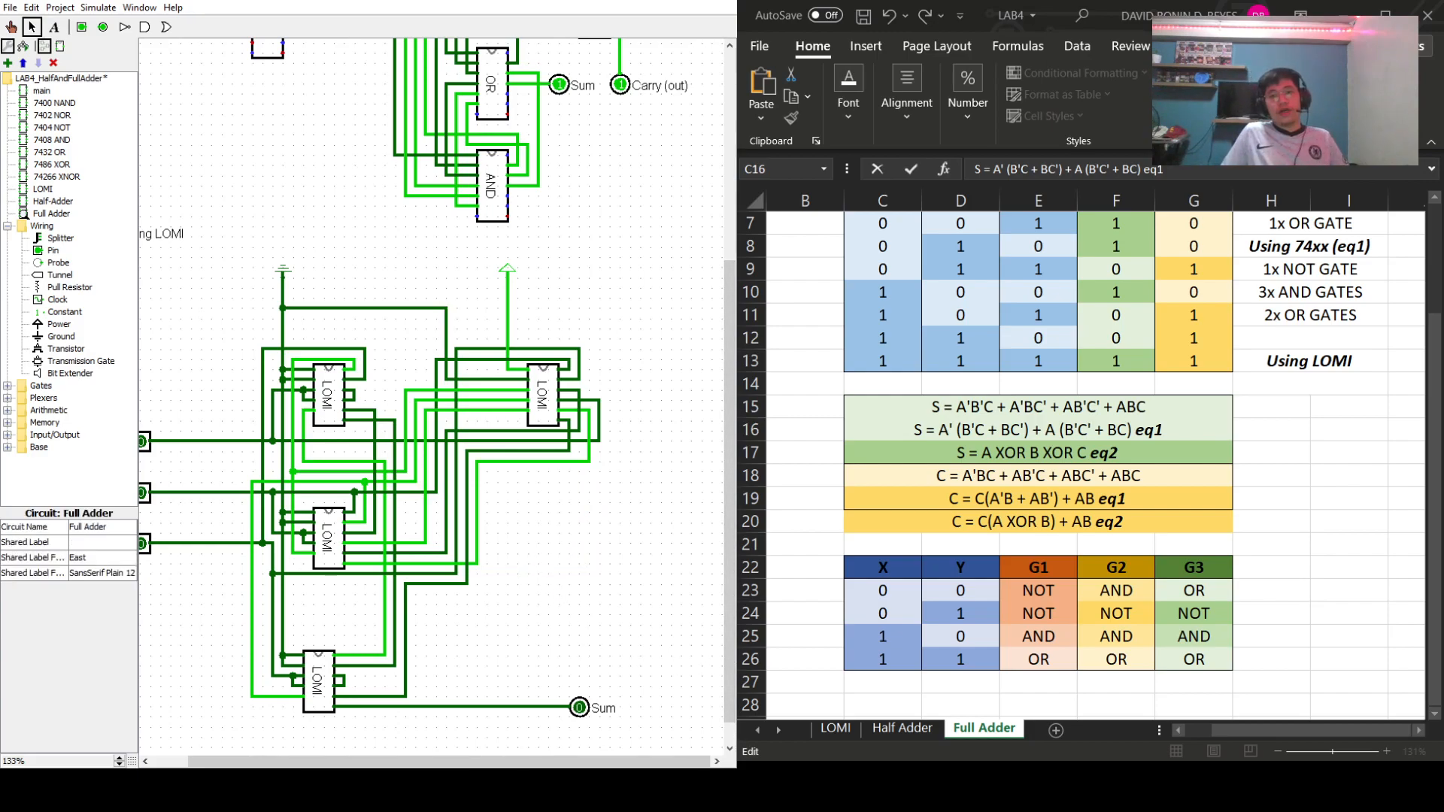
- In the Excel sheet, leave the S equation and open the carry equation C = C(A'B + AB') + AB eq1 for reference
left_click(941, 433)
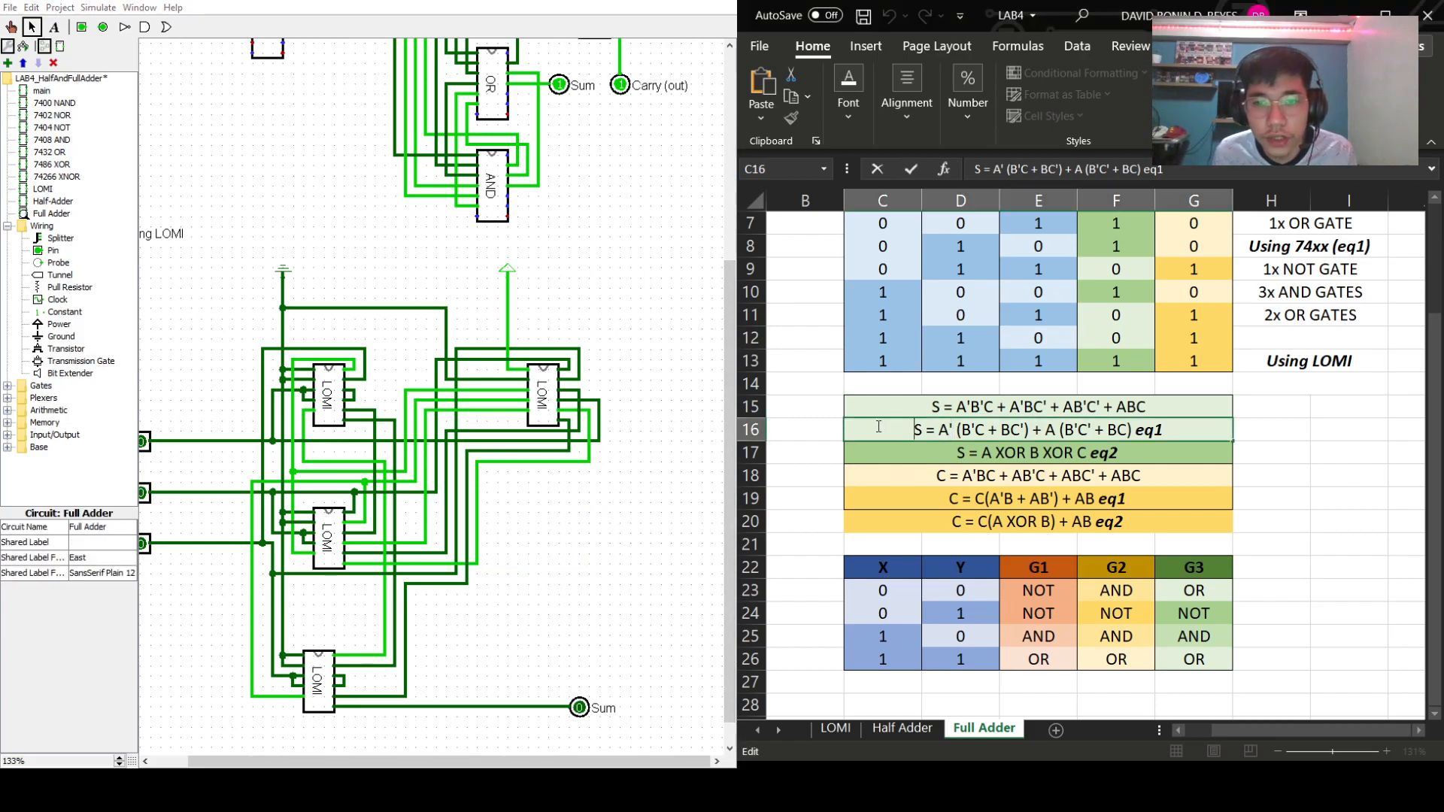
left_click(909, 513)
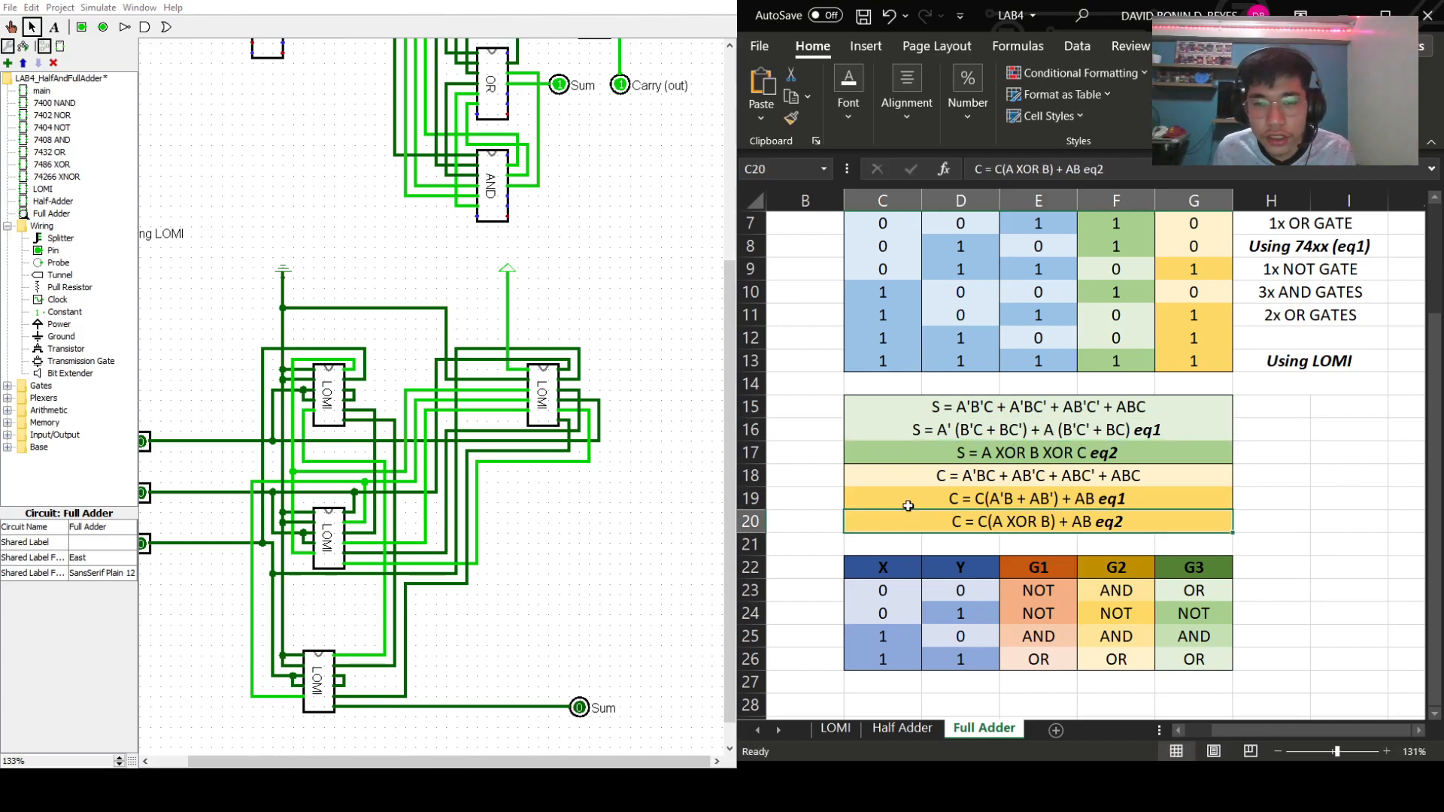
double_click(908, 505)
left_click(647, 595)
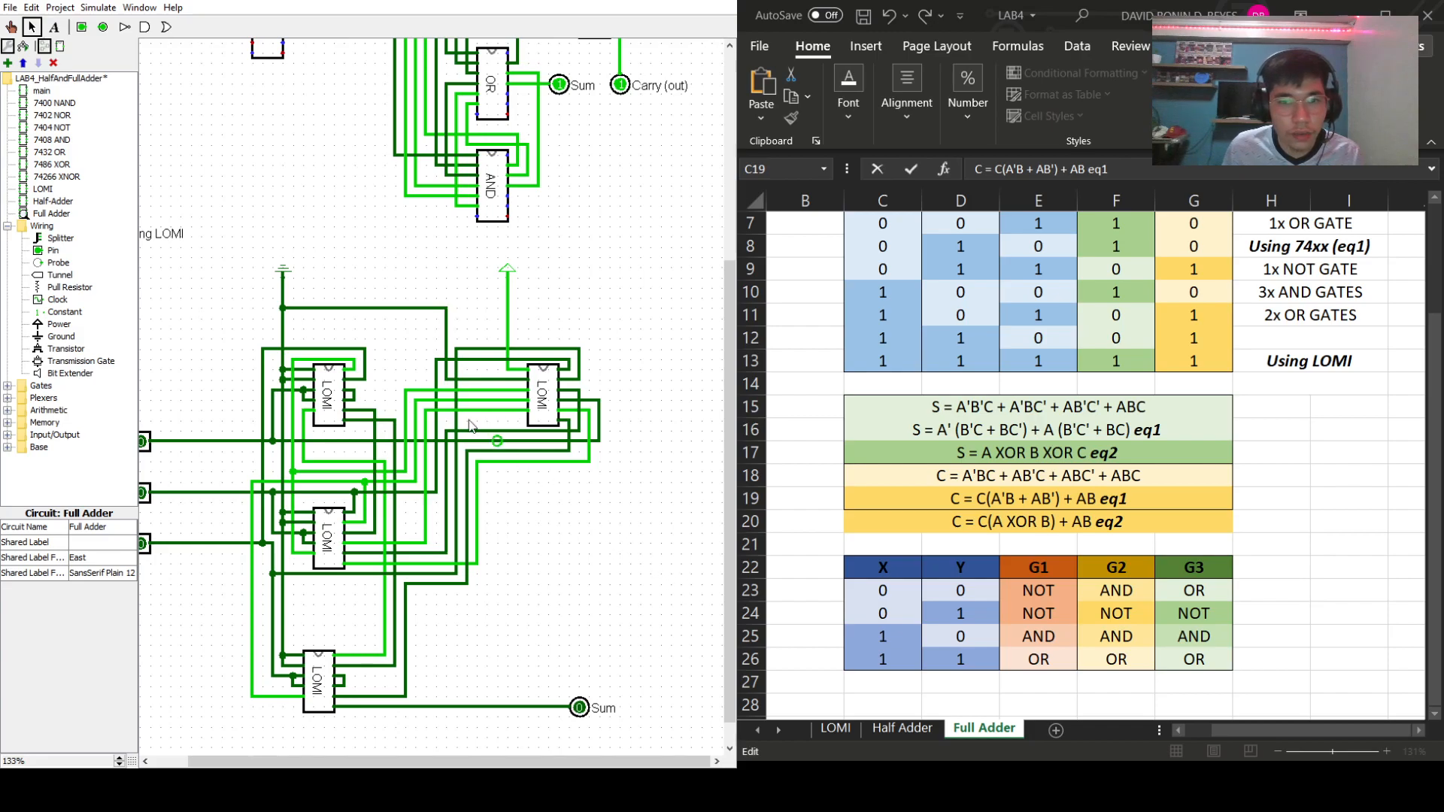
- Place a LOMI beneath the upper-right LOMI, with its first left-side pin wired to power and its second to ground
left_click(57, 189)
left_click(560, 494)
left_click(609, 543)
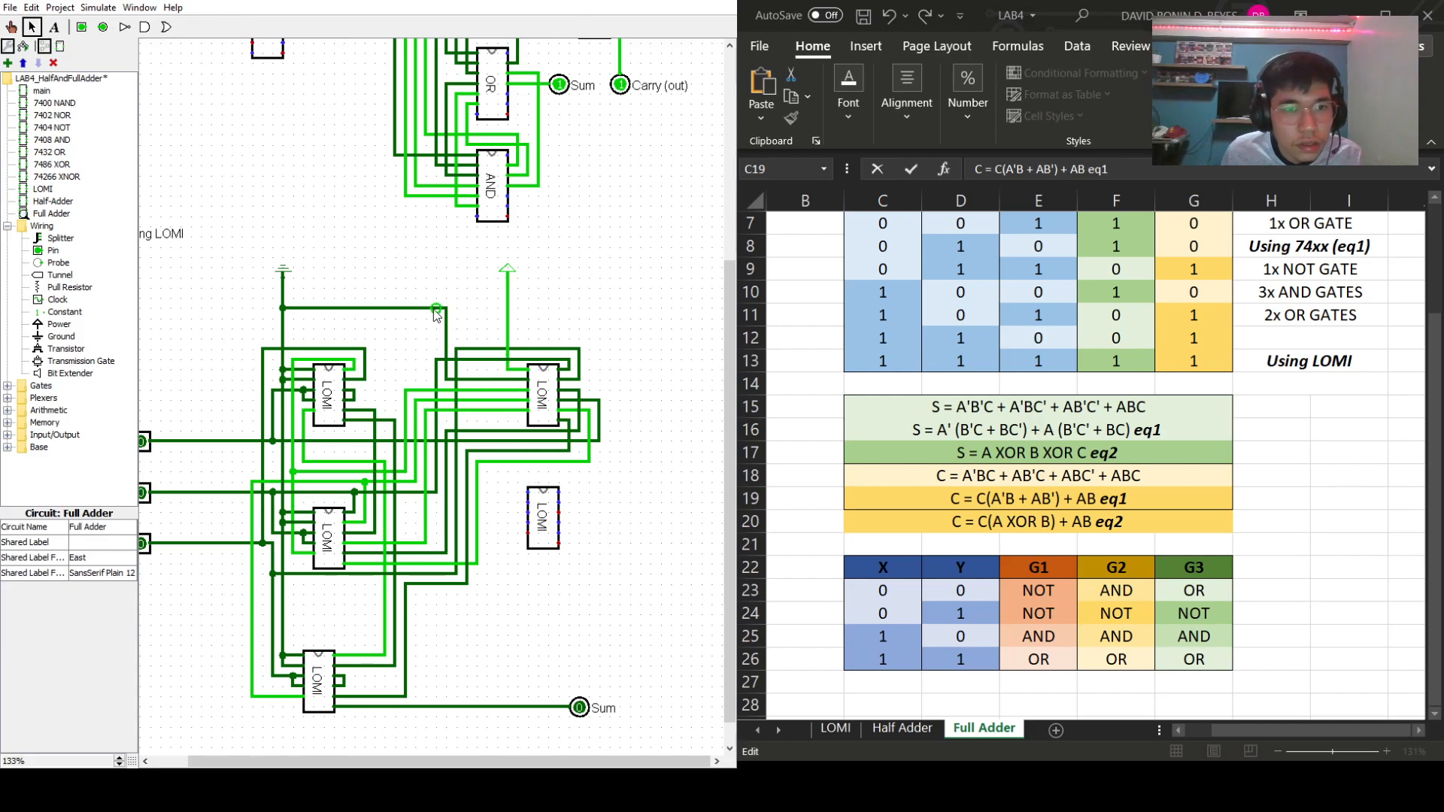
mouse_move(508, 369)
left_mouse_down()
mouse_move(527, 498)
mouse_move(496, 378)
mouse_move(504, 508)
mouse_move(501, 370)
mouse_move(498, 512)
mouse_move(527, 503)
left_mouse_up()
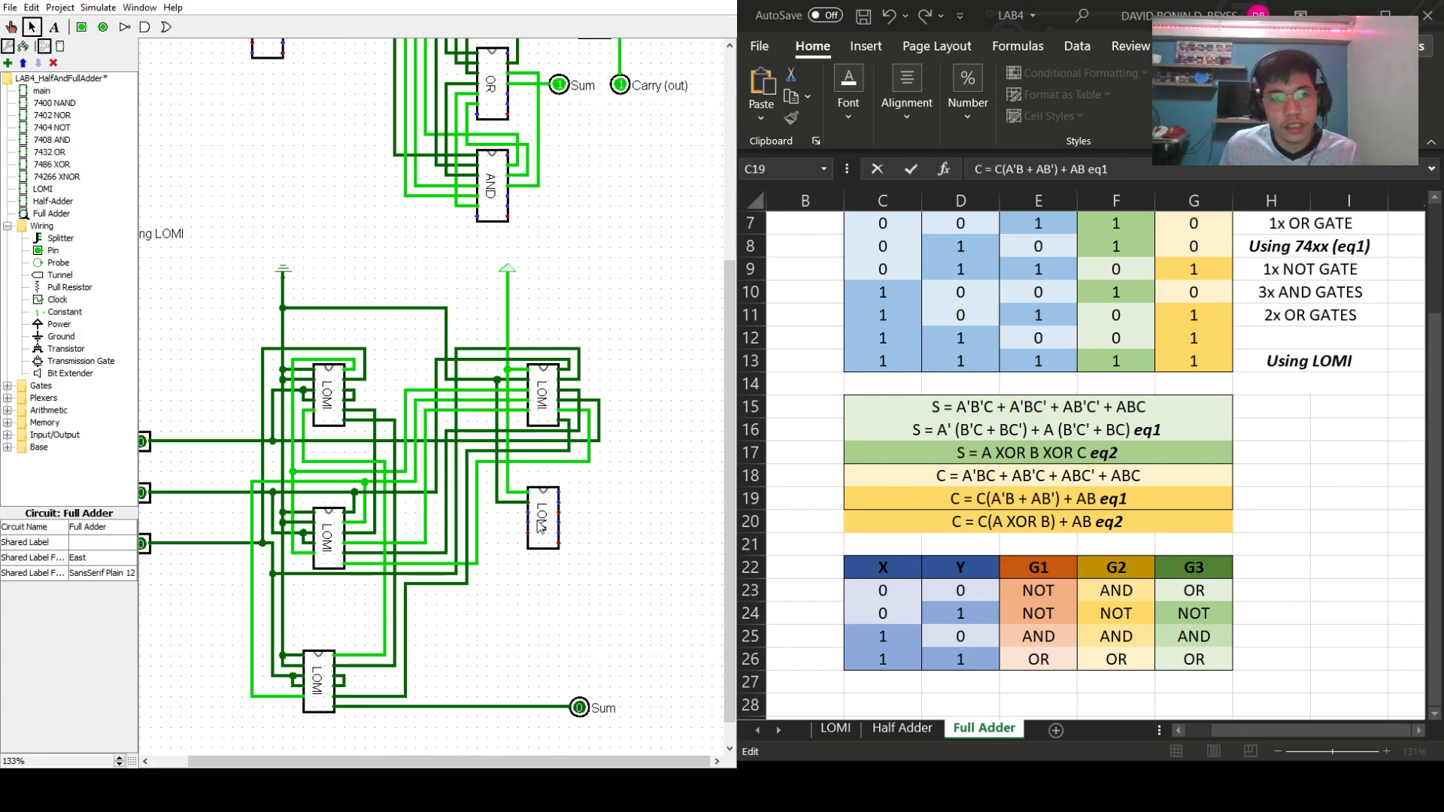
left_click_drag(547, 532, 587, 533)
left_click(675, 533)
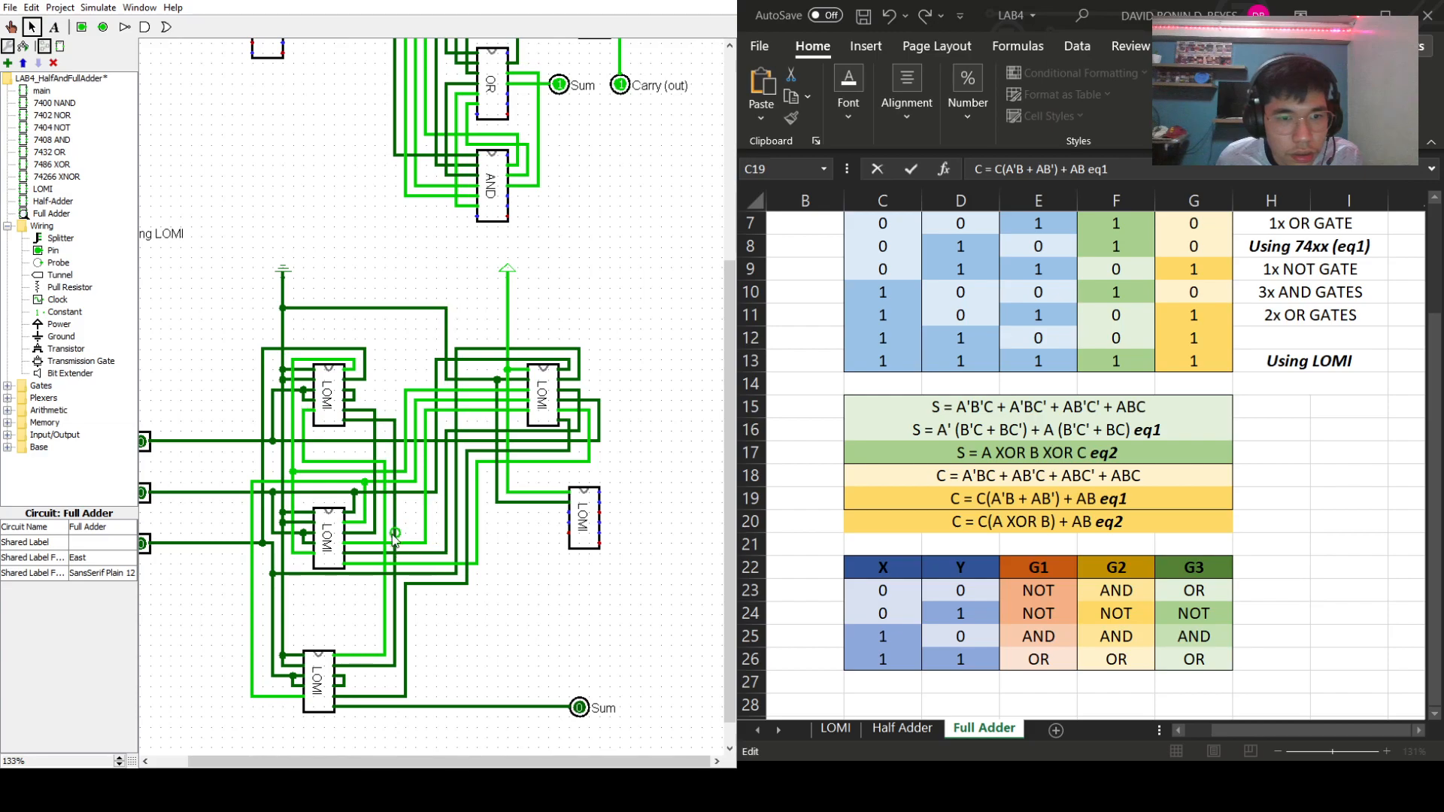
- Wire the new LOMI's third left-side pin to the green line and its fourth to B2, and leave the carry equation cell in Excel
left_click_drag(385, 512, 569, 512)
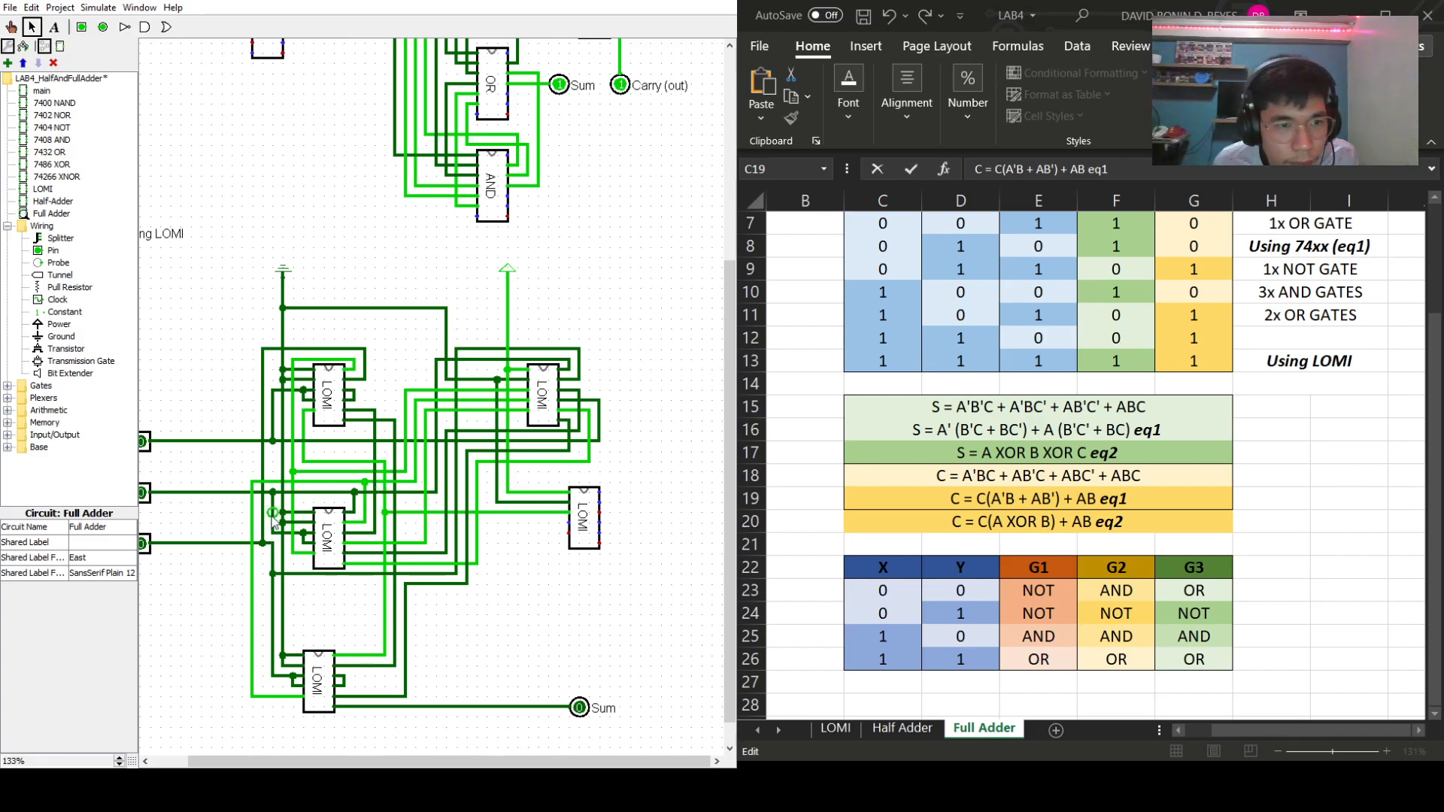
mouse_move(445, 497)
left_mouse_down()
mouse_move(444, 537)
mouse_move(567, 524)
mouse_move(548, 533)
left_mouse_up()
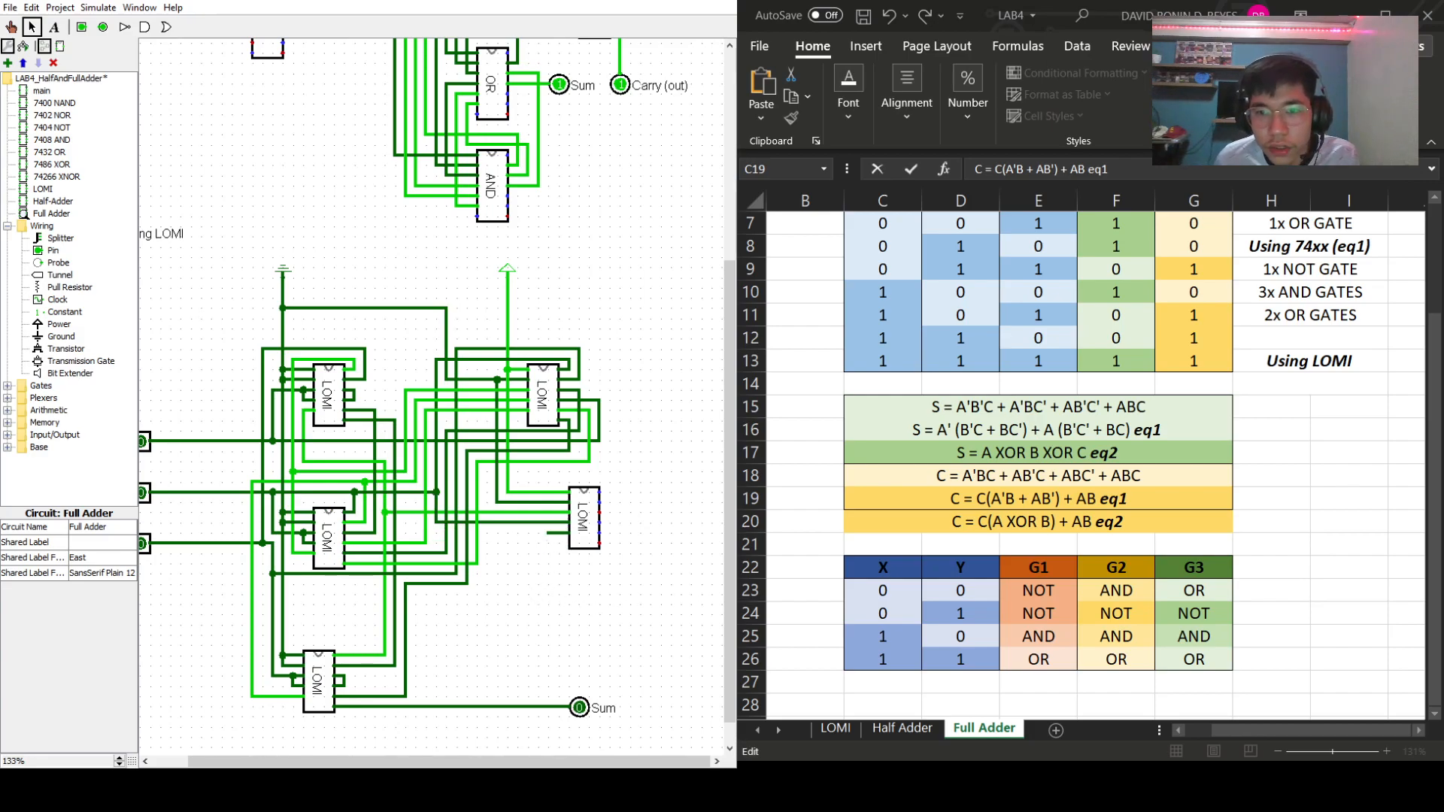
left_click(1100, 500)
left_click(1350, 504)
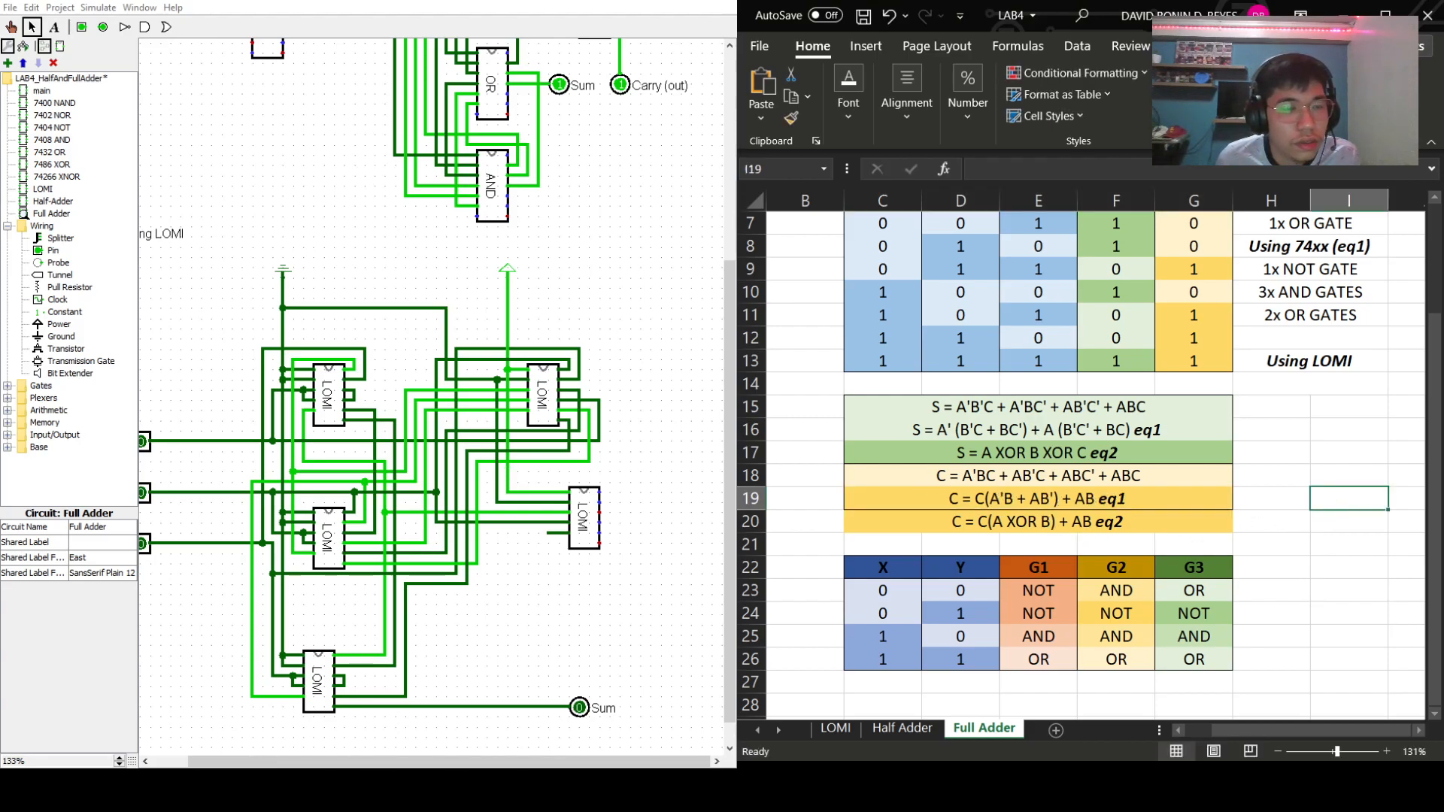
- Place another LOMI beneath it, tying its first two left-side pins to power and its third to the upper LOMI's fifth left-side pin
left_click(47, 215)
left_click(43, 190)
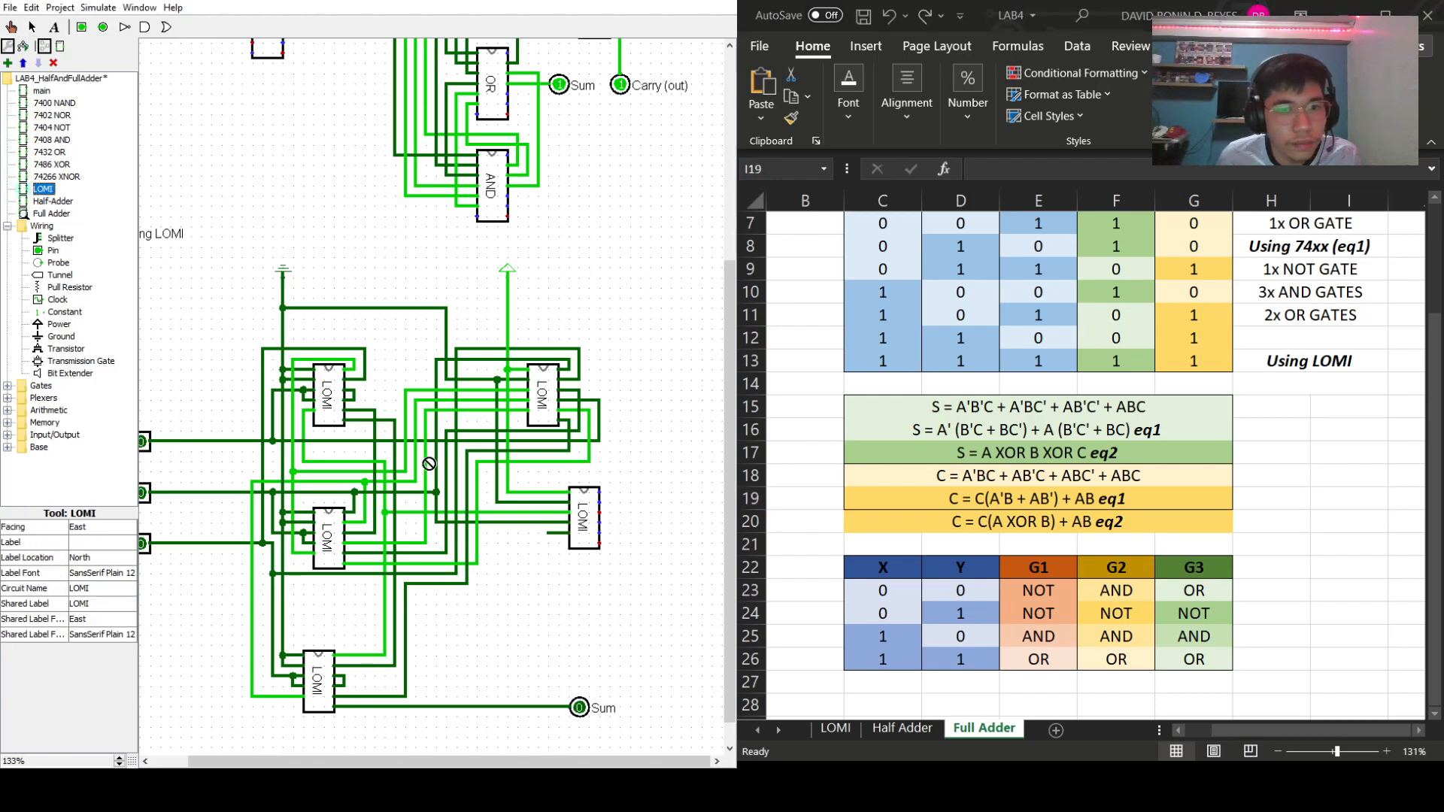
left_click(596, 592)
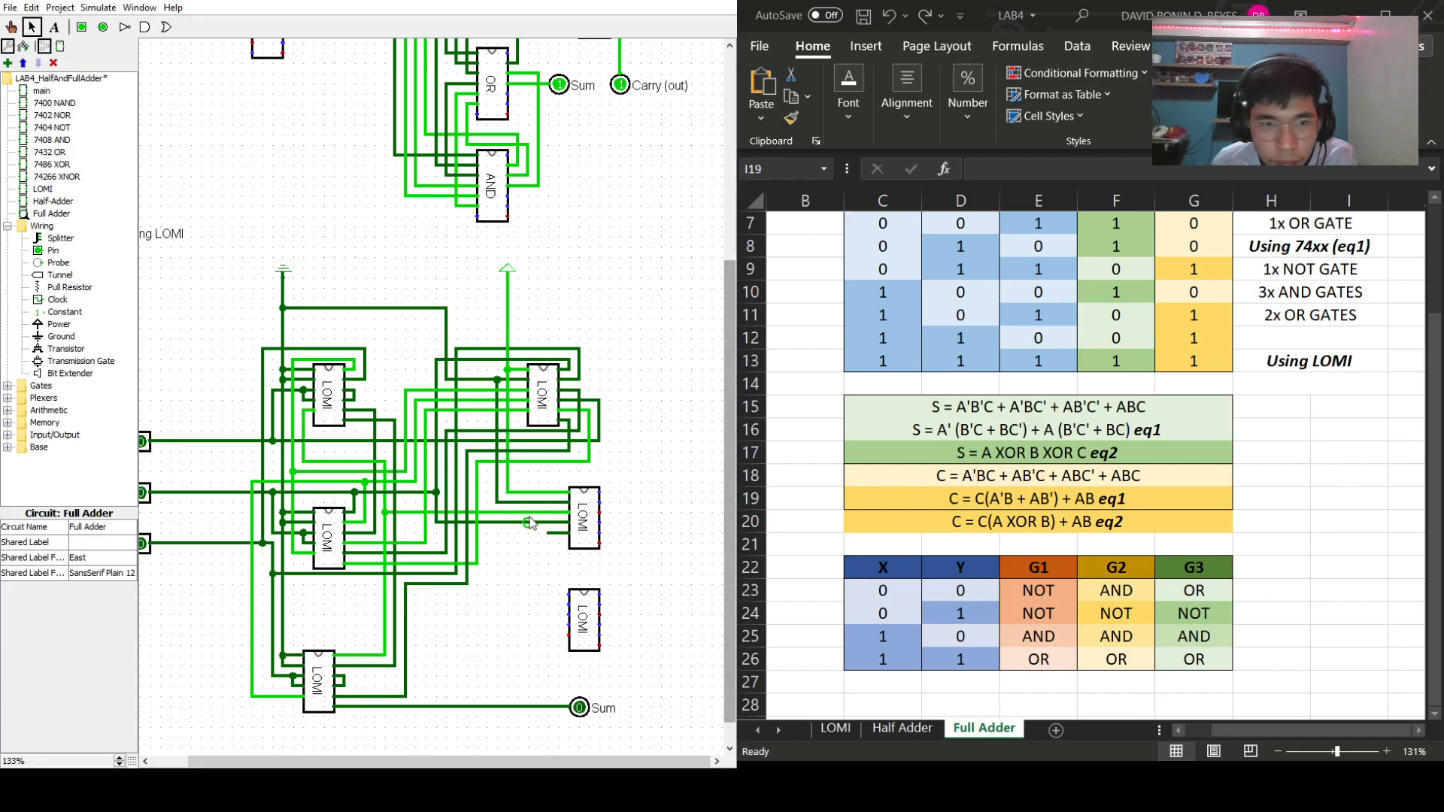
mouse_move(508, 494)
left_mouse_down()
mouse_move(511, 540)
mouse_move(568, 615)
left_mouse_up()
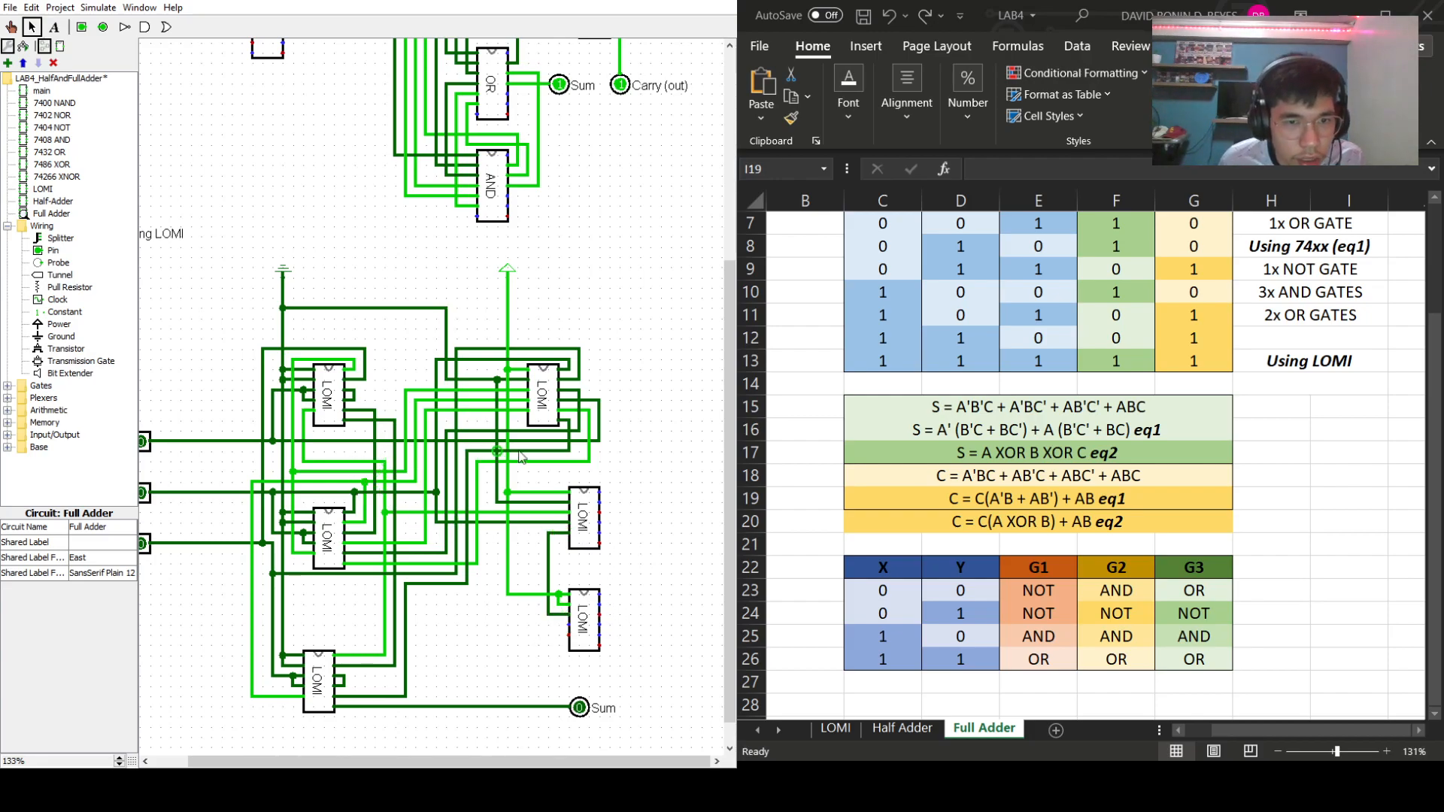
- Wire the A2 line and the horizontal green line to the first and second right-side pins of the LOMI beneath the upper-right one
left_click_drag(599, 441, 611, 497)
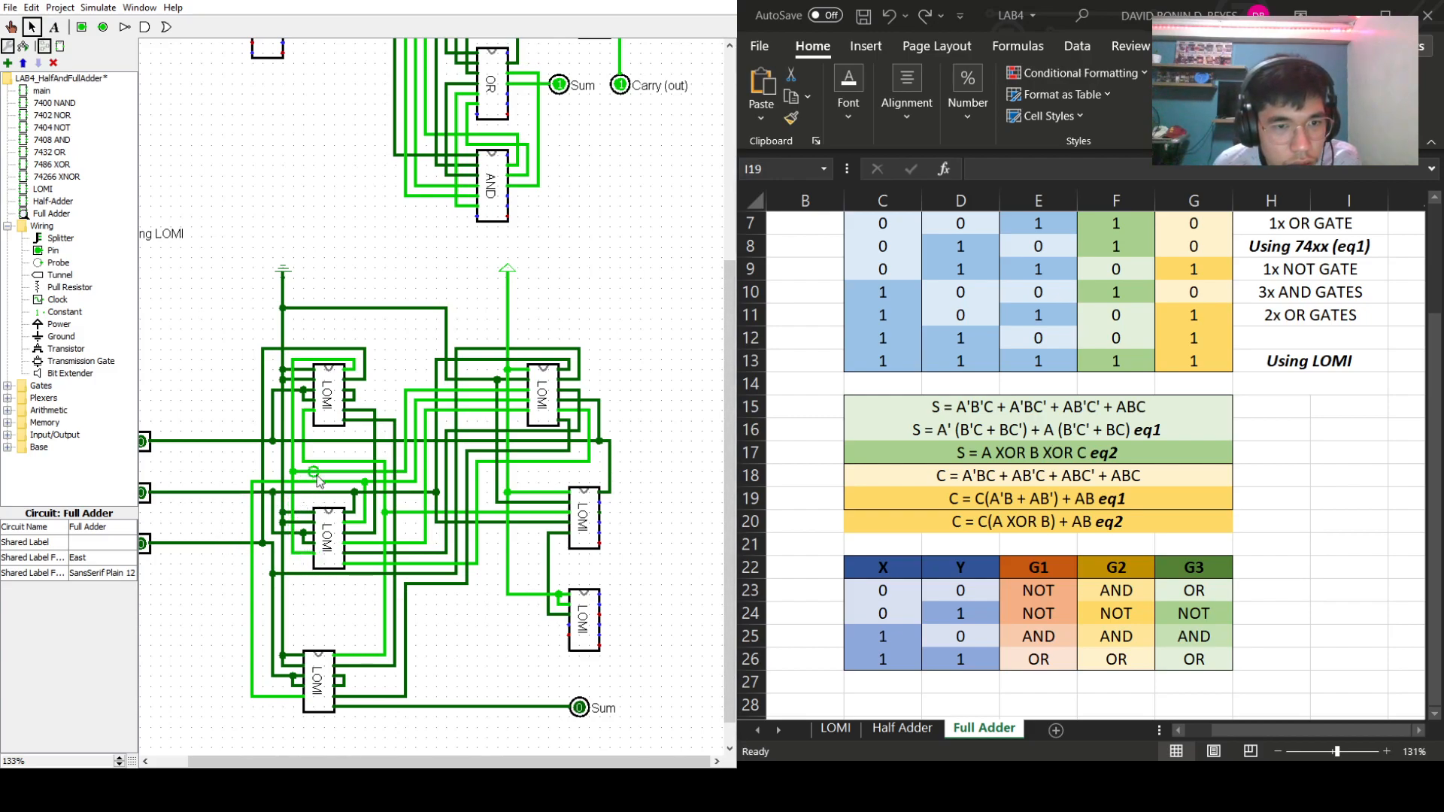
left_click_drag(405, 472, 628, 472)
key("ctrl+z")
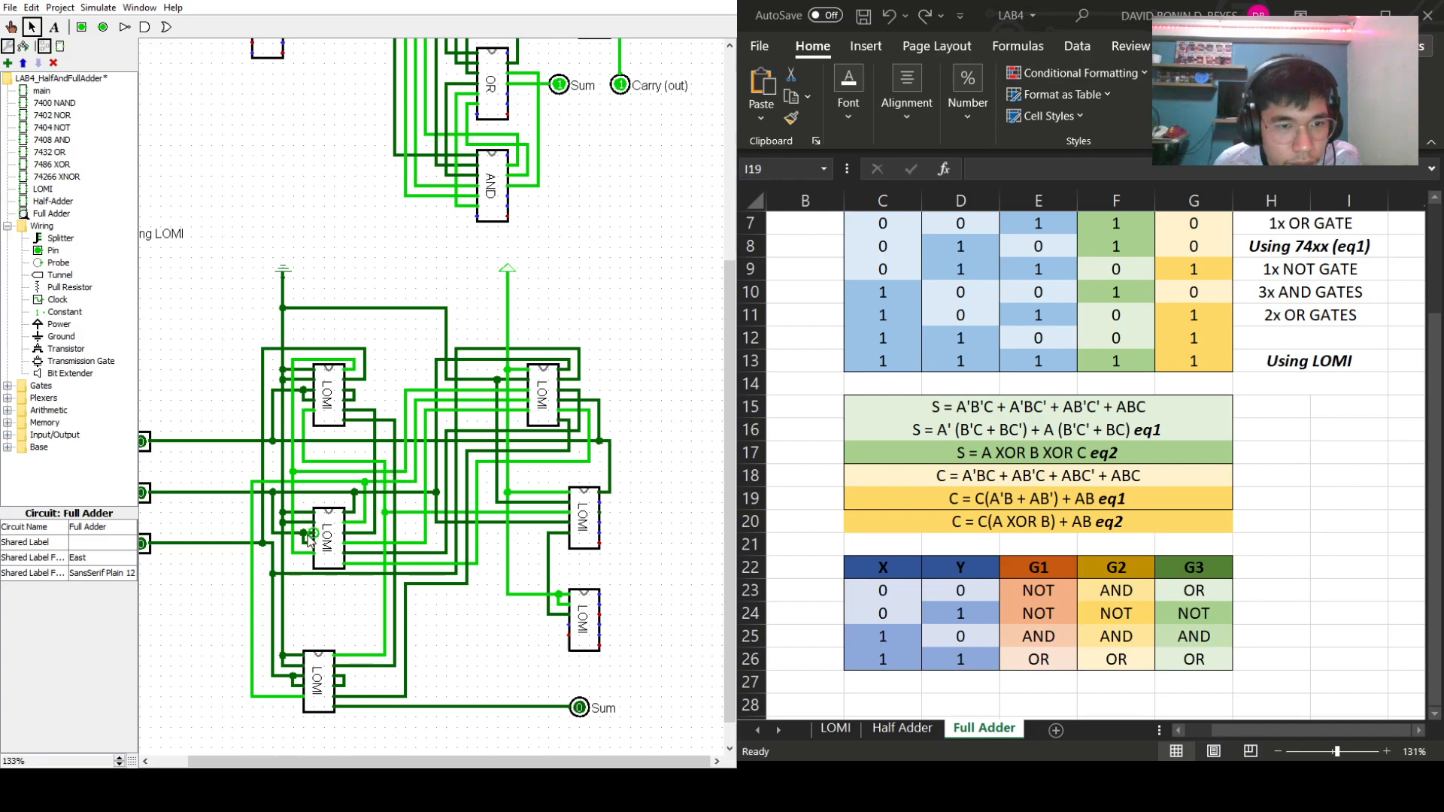
left_click_drag(405, 472, 599, 501)
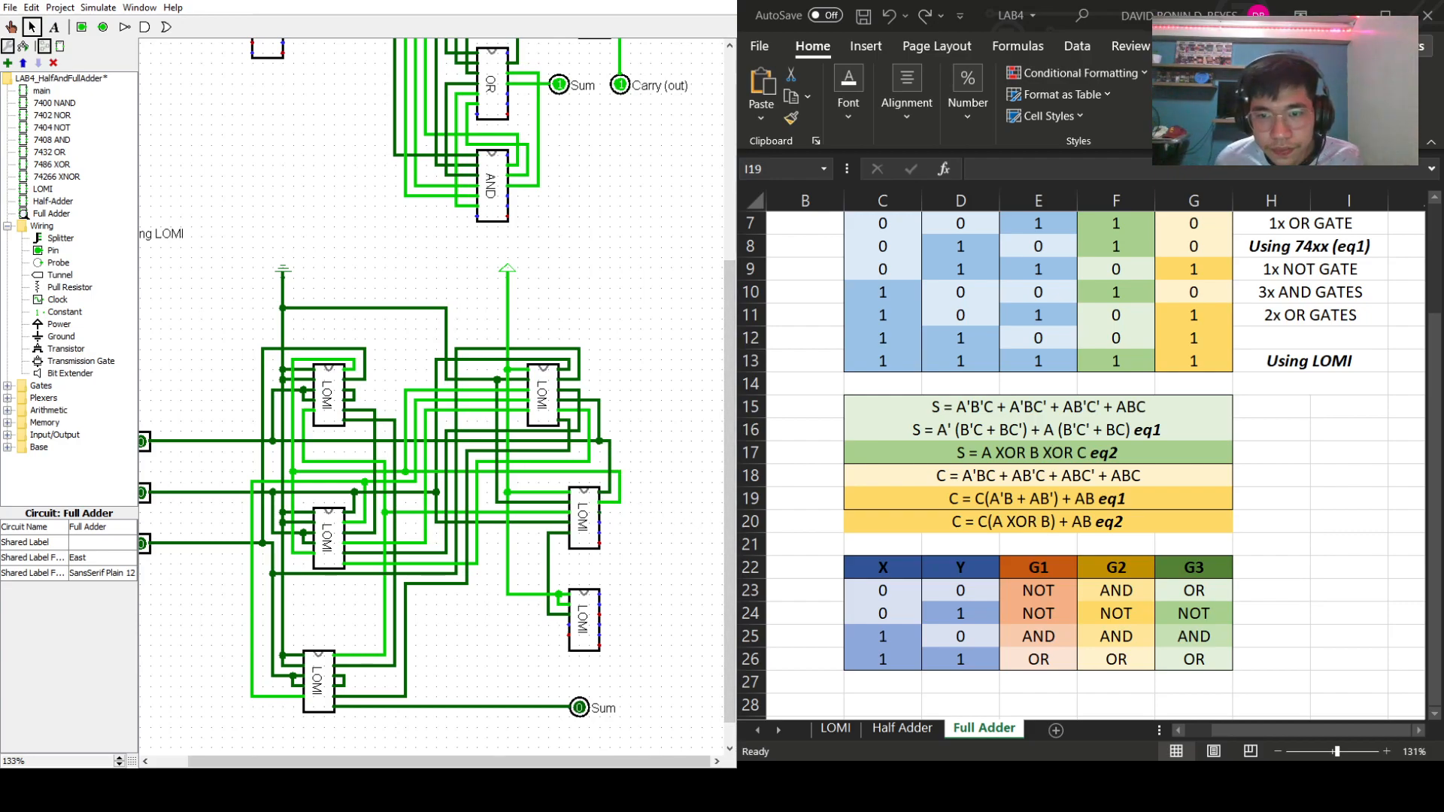
- Wire that LOMI's third and fifth right-side pins to the lower LOMI's fourth and fifth left-side pins, and its fourth right-side pin to Cin2
left_click_drag(600, 513, 629, 532)
left_click(620, 532)
left_click(676, 522)
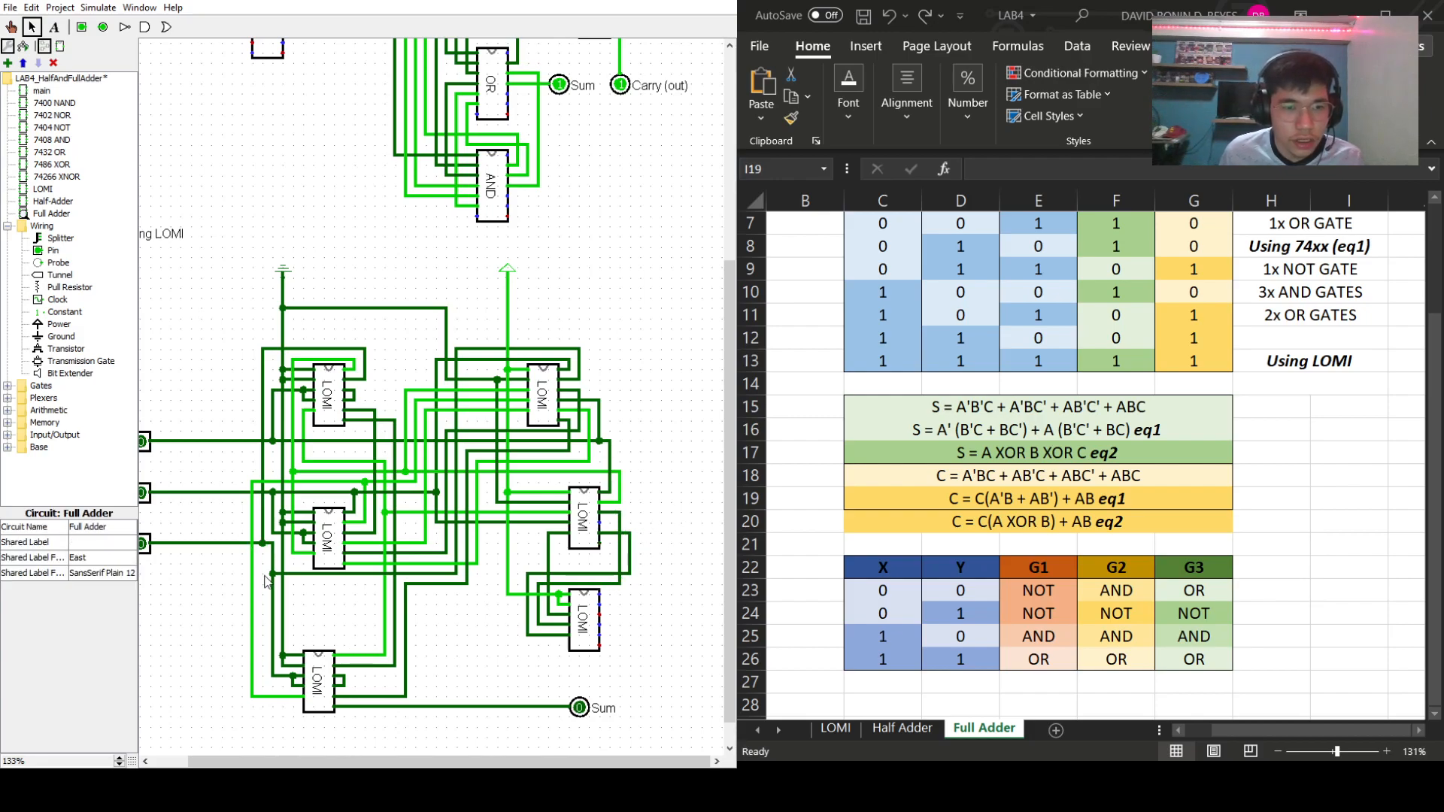
mouse_move(272, 584)
left_mouse_down()
mouse_move(417, 585)
mouse_move(374, 585)
mouse_move(375, 613)
mouse_move(376, 596)
mouse_move(488, 599)
mouse_move(503, 482)
mouse_move(634, 489)
left_mouse_up()
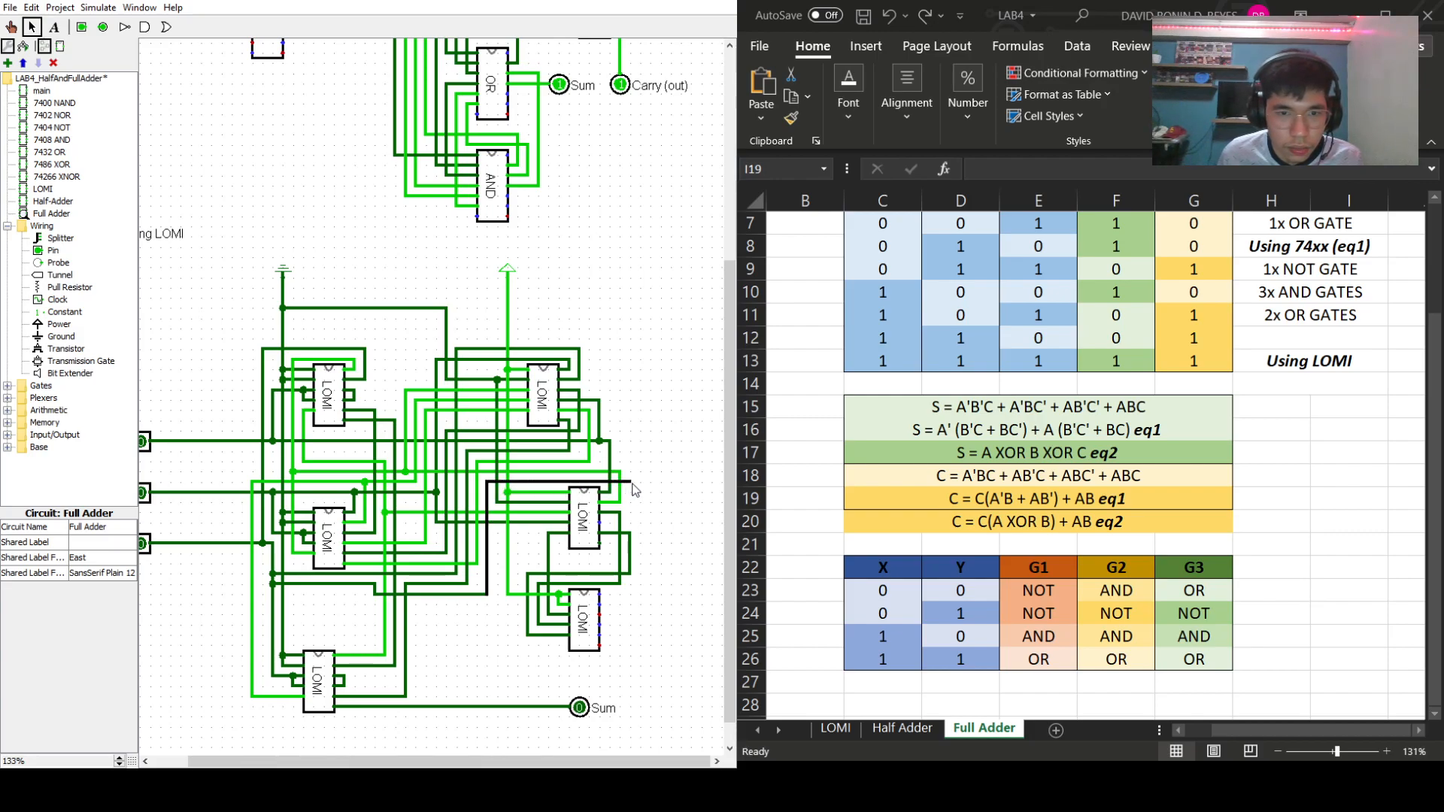
left_click_drag(632, 491, 632, 488)
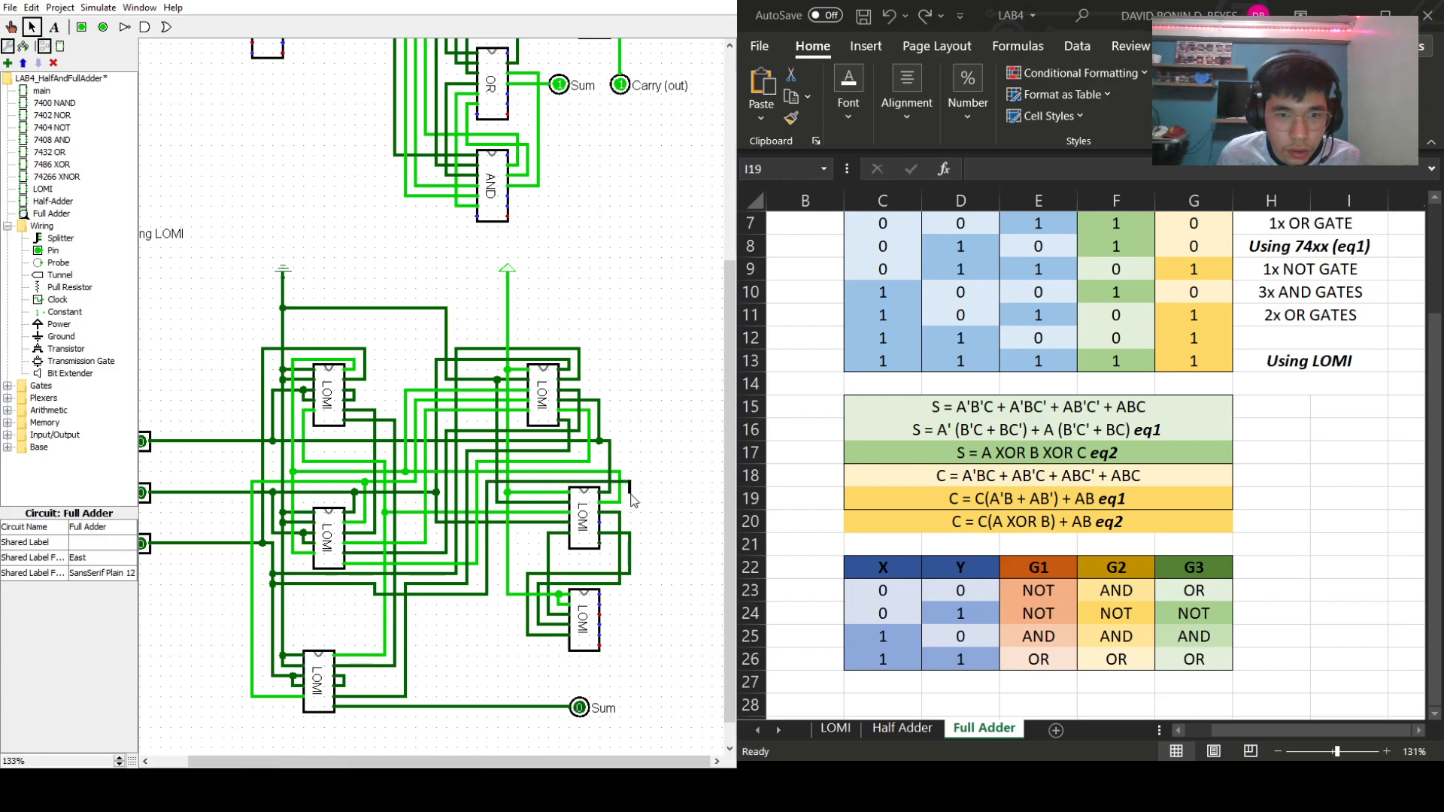
- Extend a wire from the same LOMI's sixth right-side pin, place an output pin at its end, and align the Sum pin below it
left_click_drag(600, 543, 651, 542)
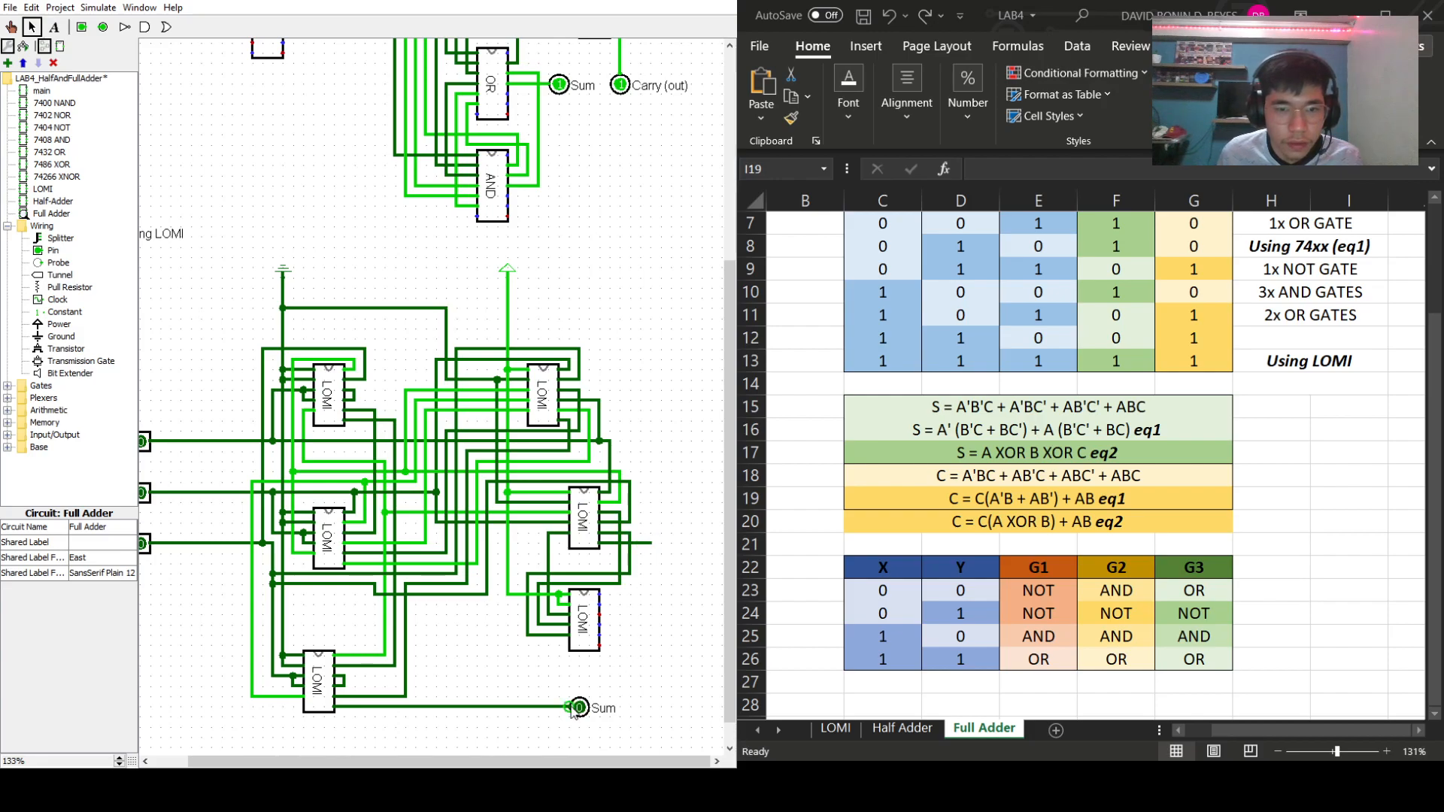
left_click_drag(579, 708, 661, 707)
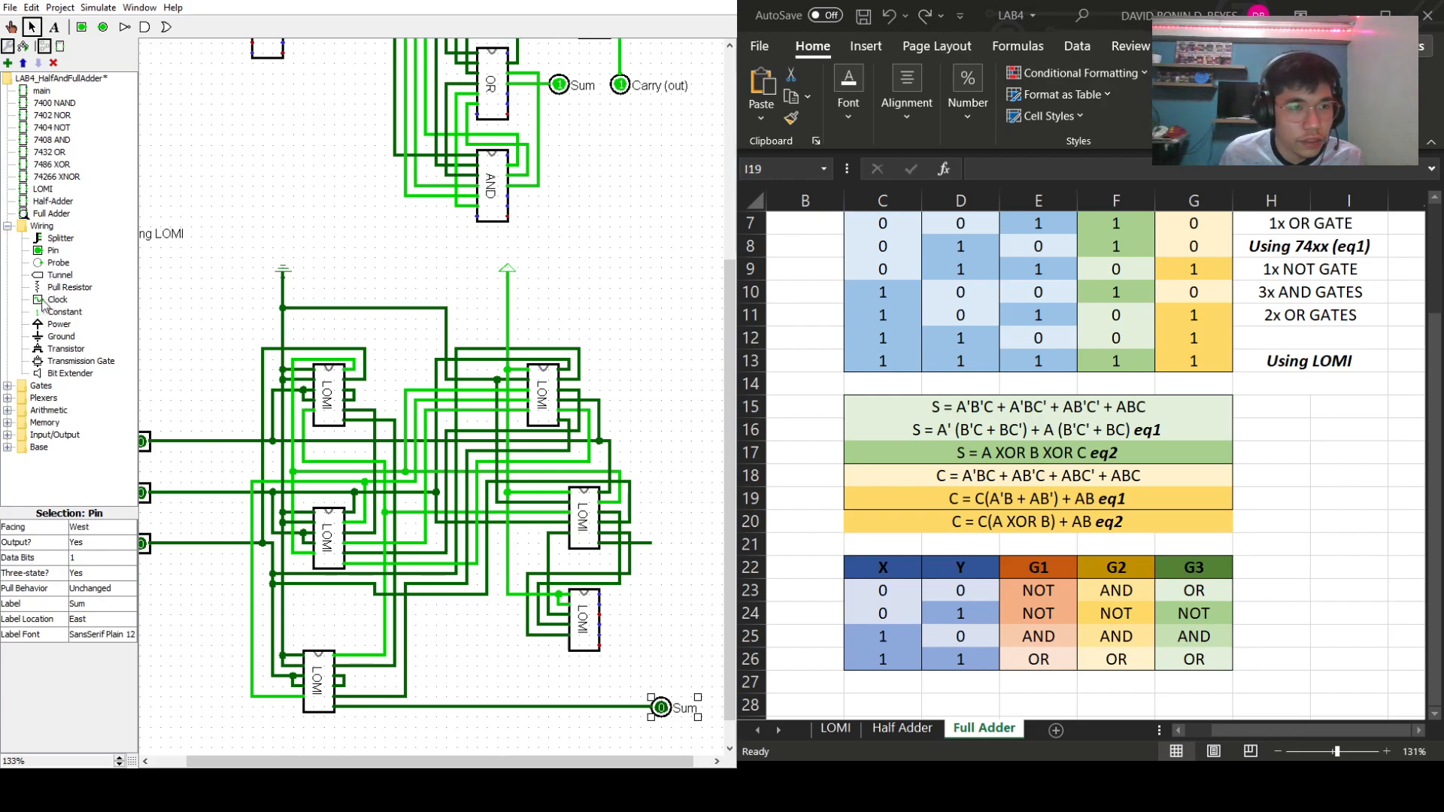
left_click(103, 27)
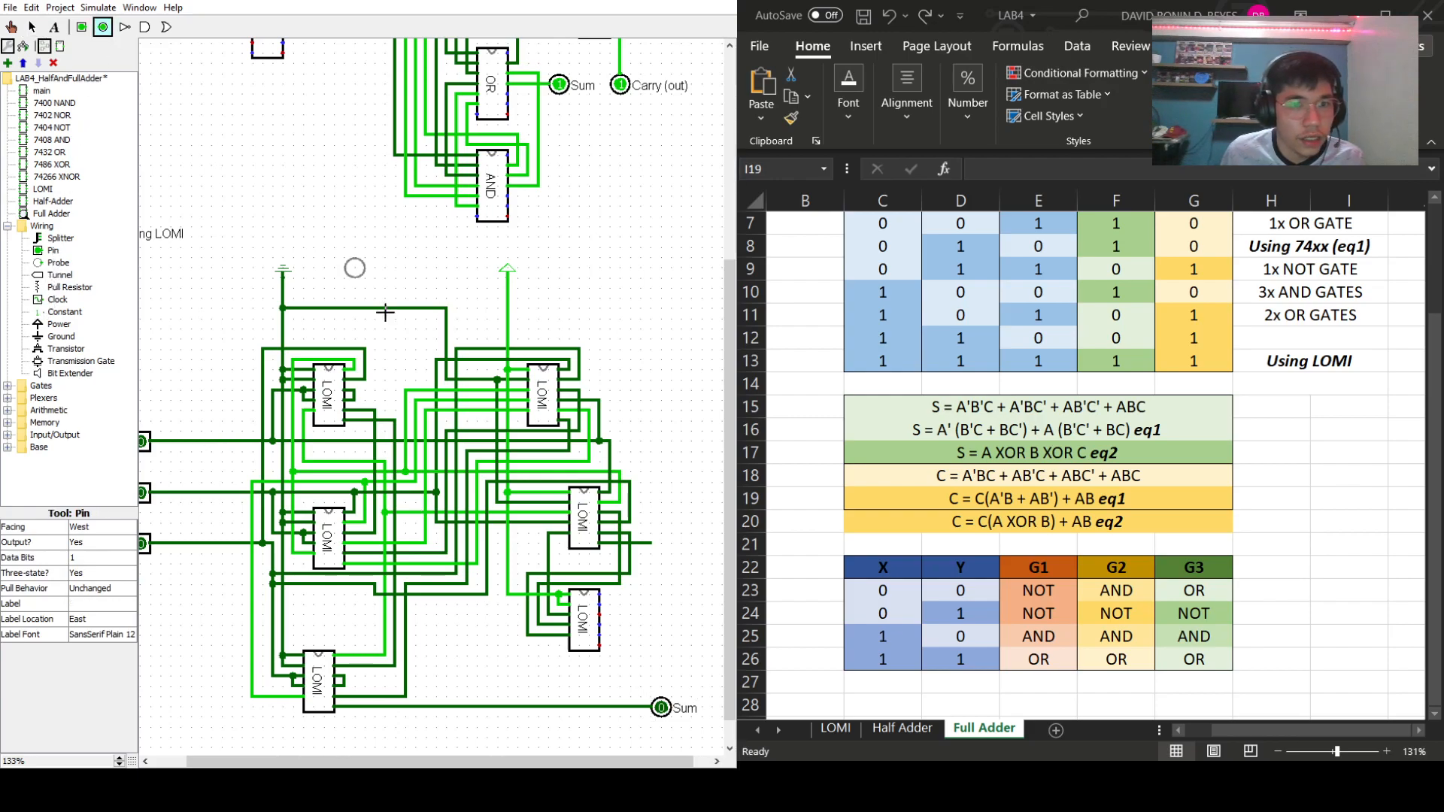
left_click(660, 543)
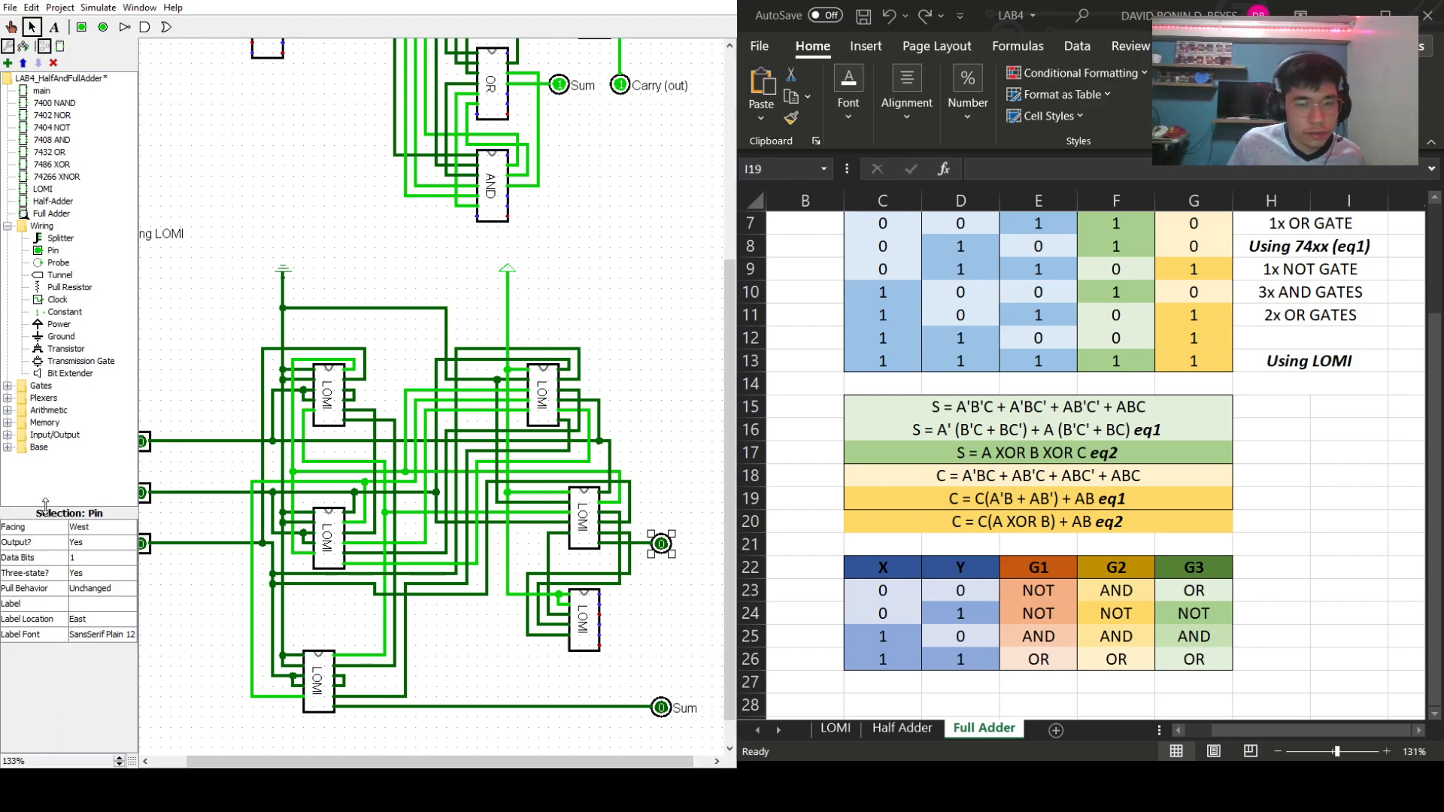
- Move the Sum pin between the two LOMI columns and reroute the carry output wire around the lower-right LOMI, deleting its old segment
left_click_drag(662, 708, 466, 626)
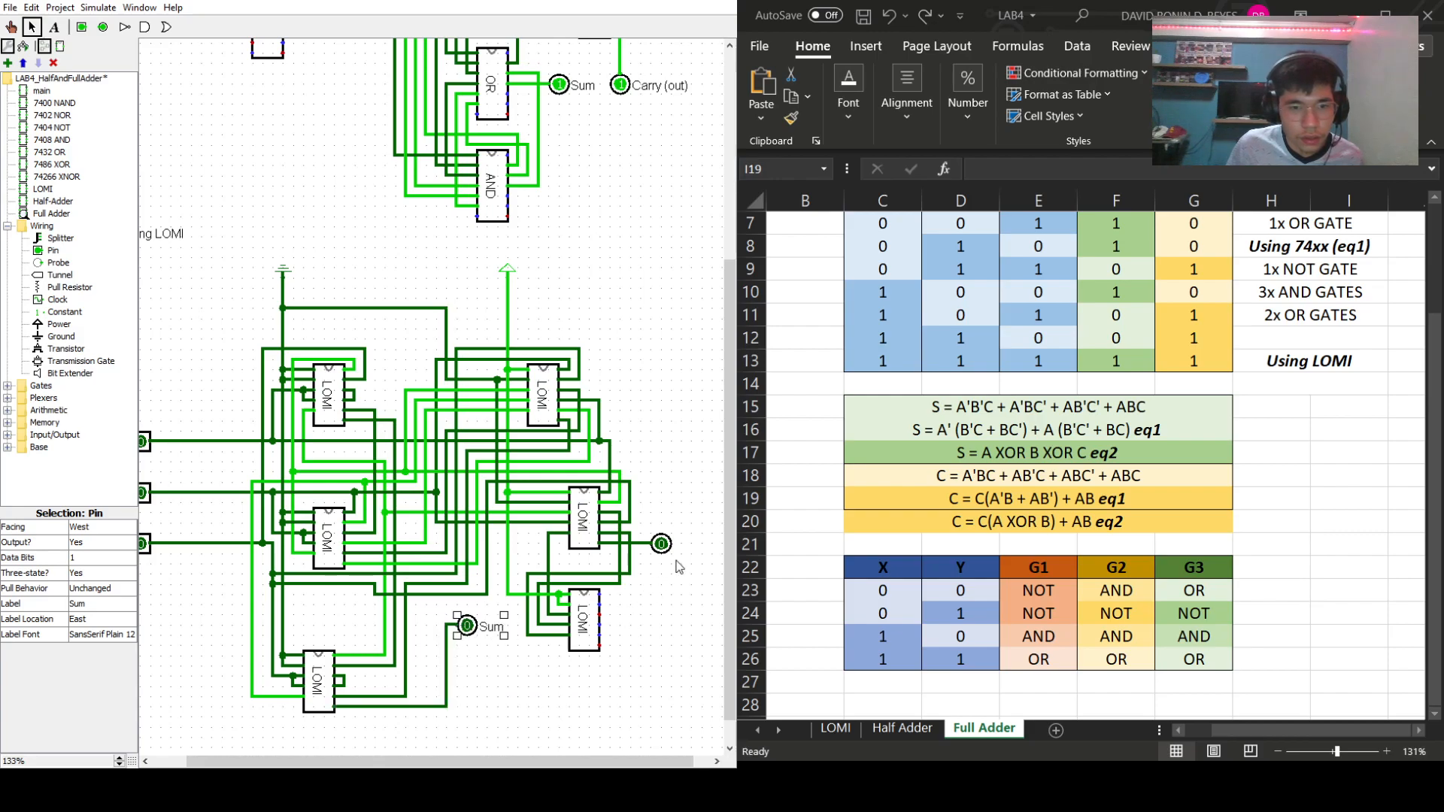
left_click(661, 545)
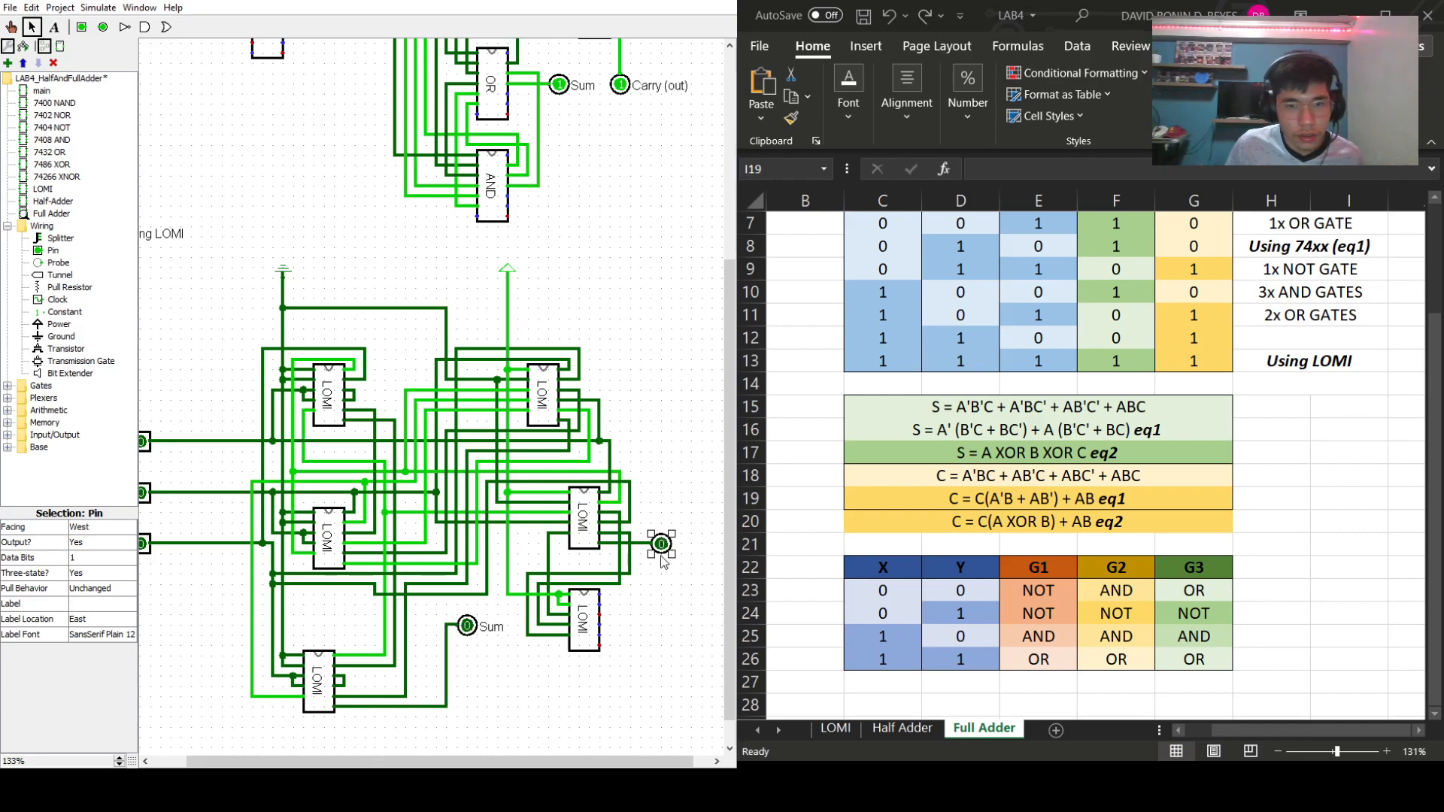
left_click(641, 544)
key("Delete")
left_click_drag(612, 567, 521, 641)
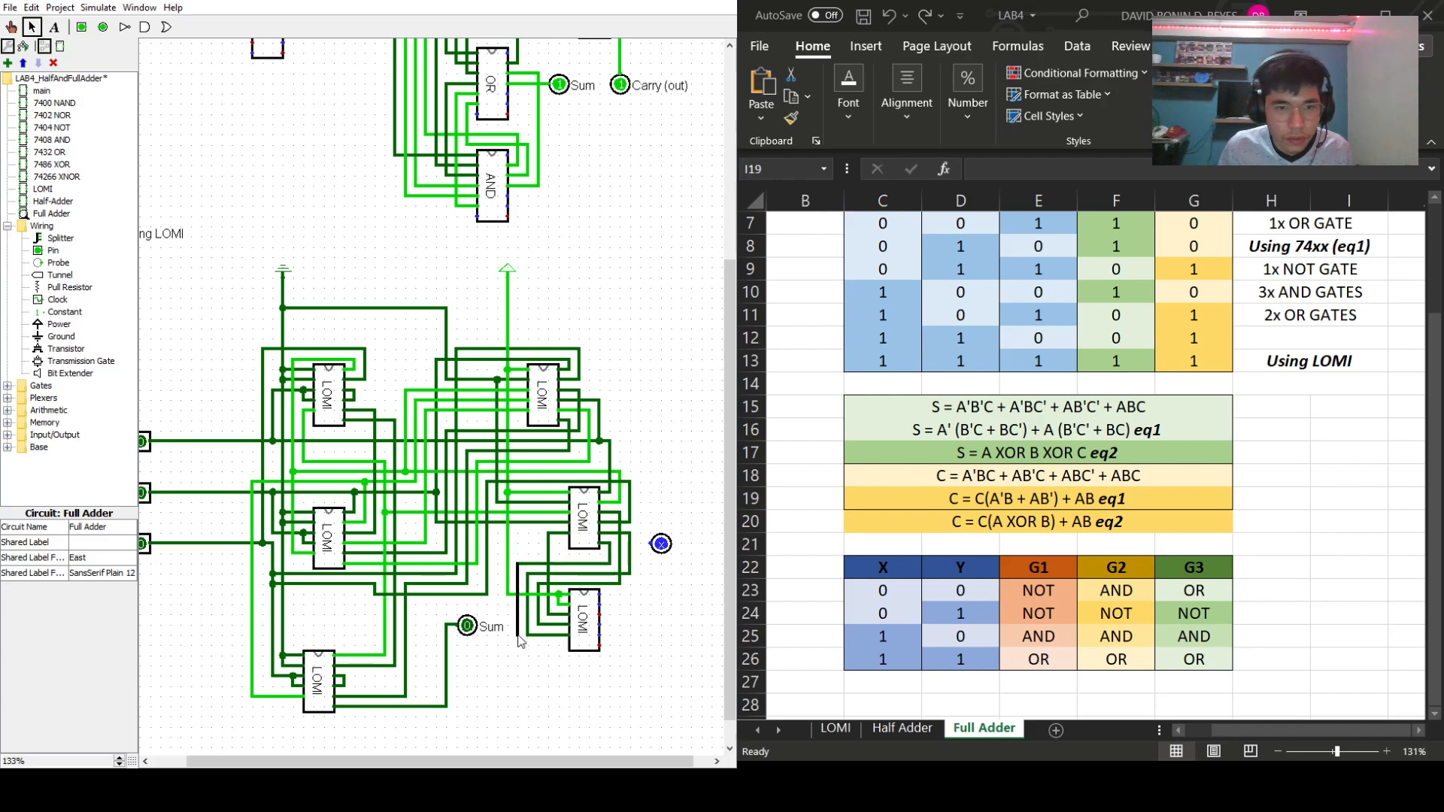
left_click_drag(515, 609, 478, 627)
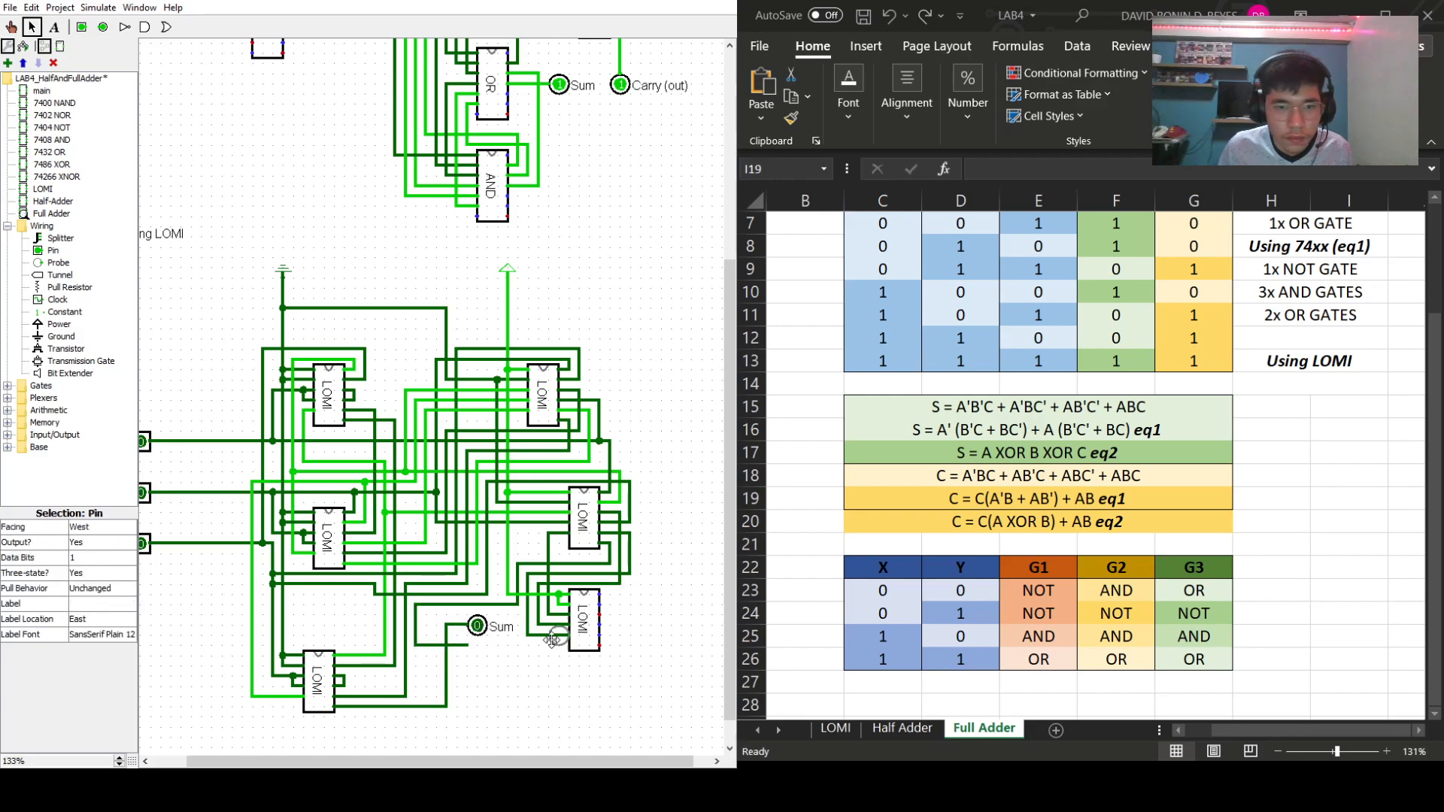
- Move the unlabelled output pin to the carry wire just below the Sum pin and delete the leftover wire segments around both pins
left_click(481, 650)
mouse_move(486, 655)
left_mouse_down()
mouse_move(415, 666)
mouse_move(427, 627)
mouse_move(426, 706)
mouse_move(459, 670)
mouse_move(466, 630)
mouse_move(454, 629)
left_mouse_up()
left_click(426, 646)
key("Delete")
left_click(446, 690)
key("Delete")
left_click(456, 654)
key("Delete")
left_click(441, 707)
key("Delete")
- Label the carry output pin Carry (Cout) and change the sum pin's label to Sum (S)
left_click(466, 669)
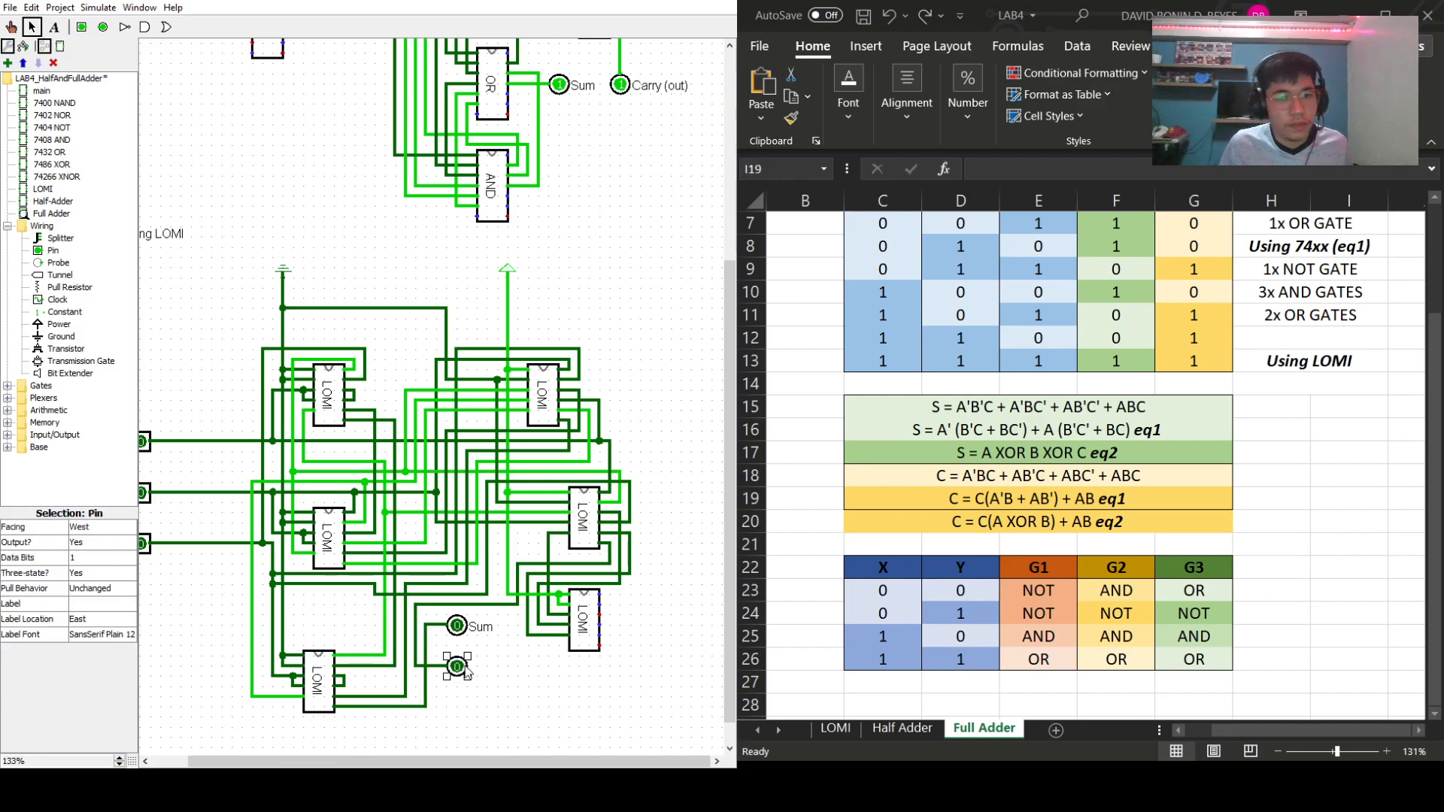
left_click(79, 606)
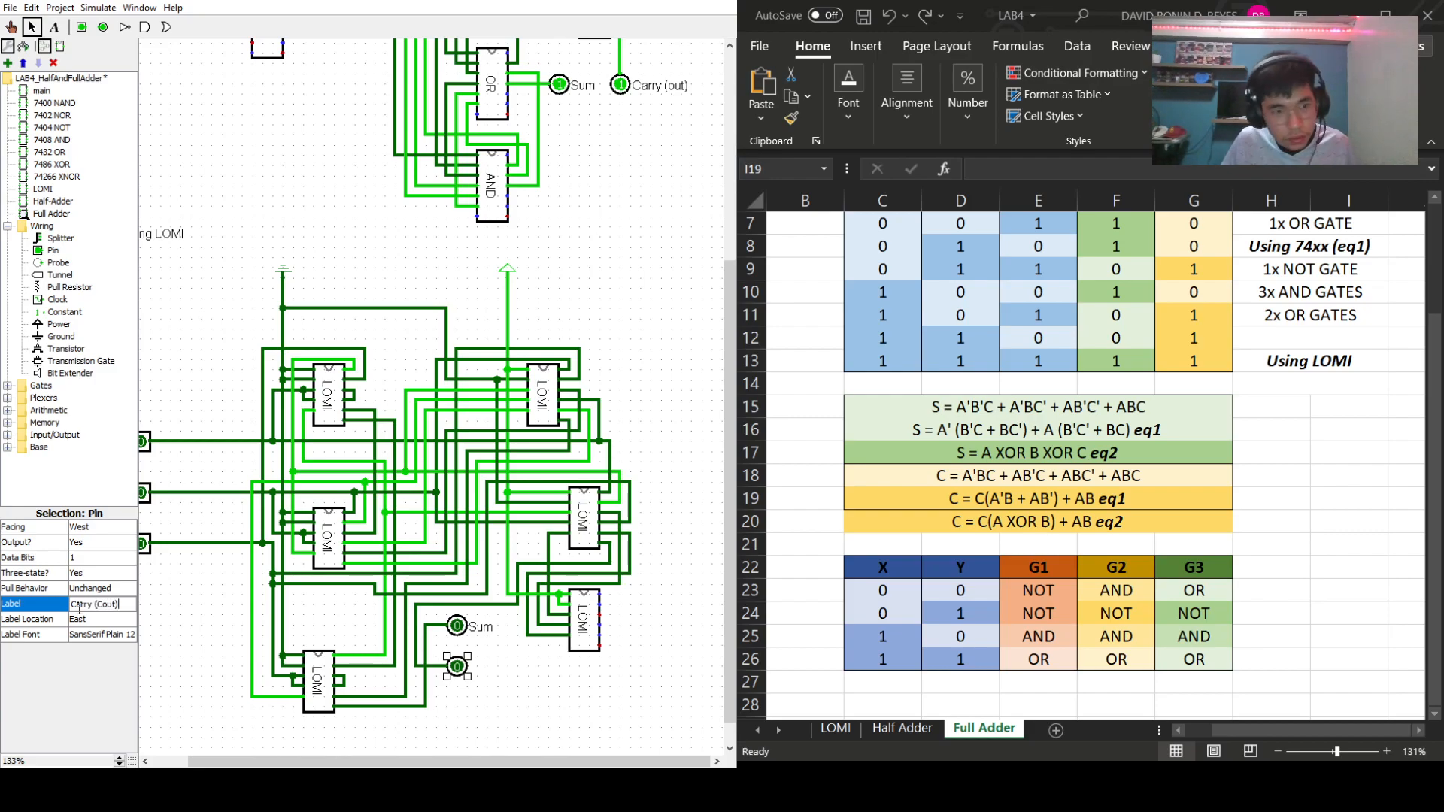
type("Carry (Cout)")
key("Return")
left_click(460, 627)
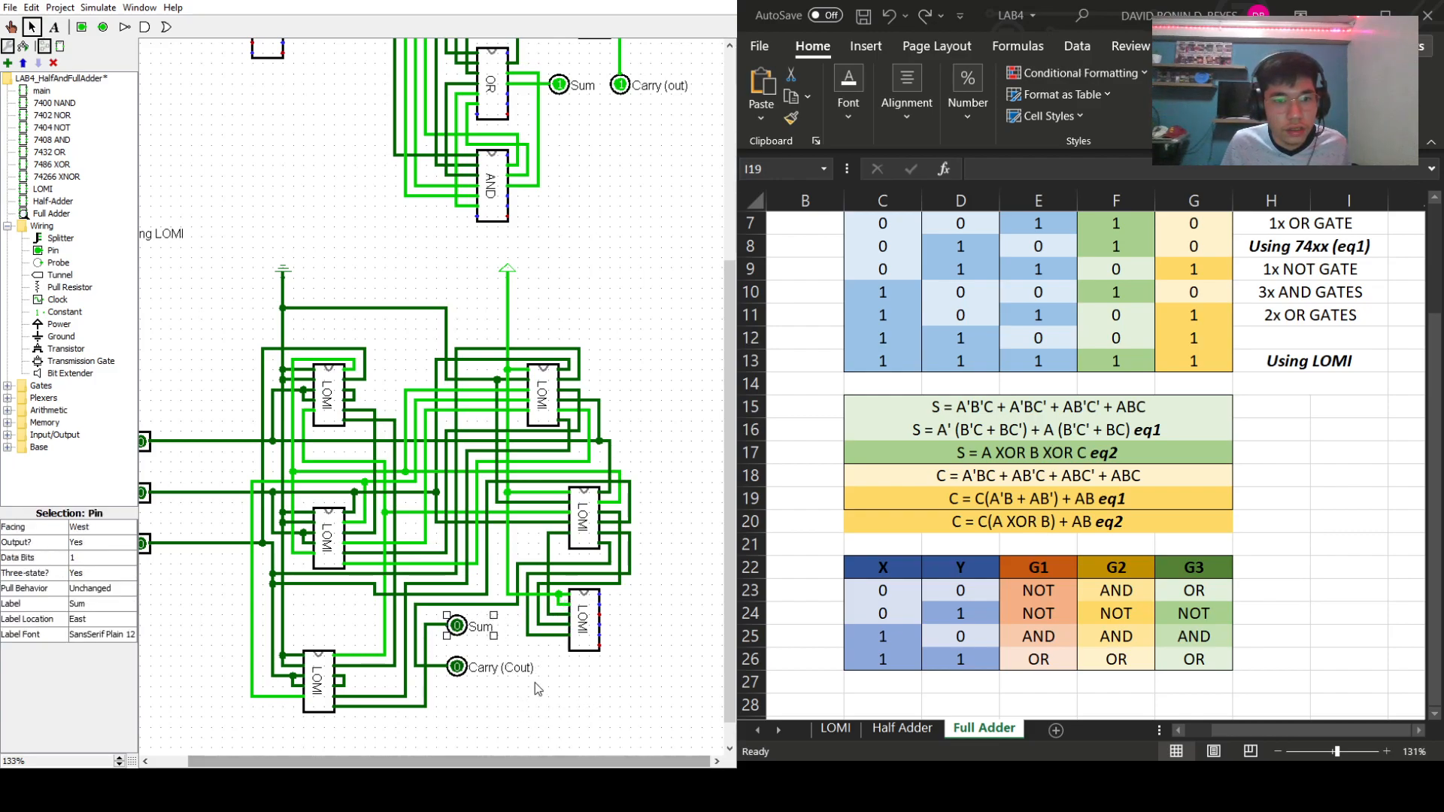
left_click(94, 604)
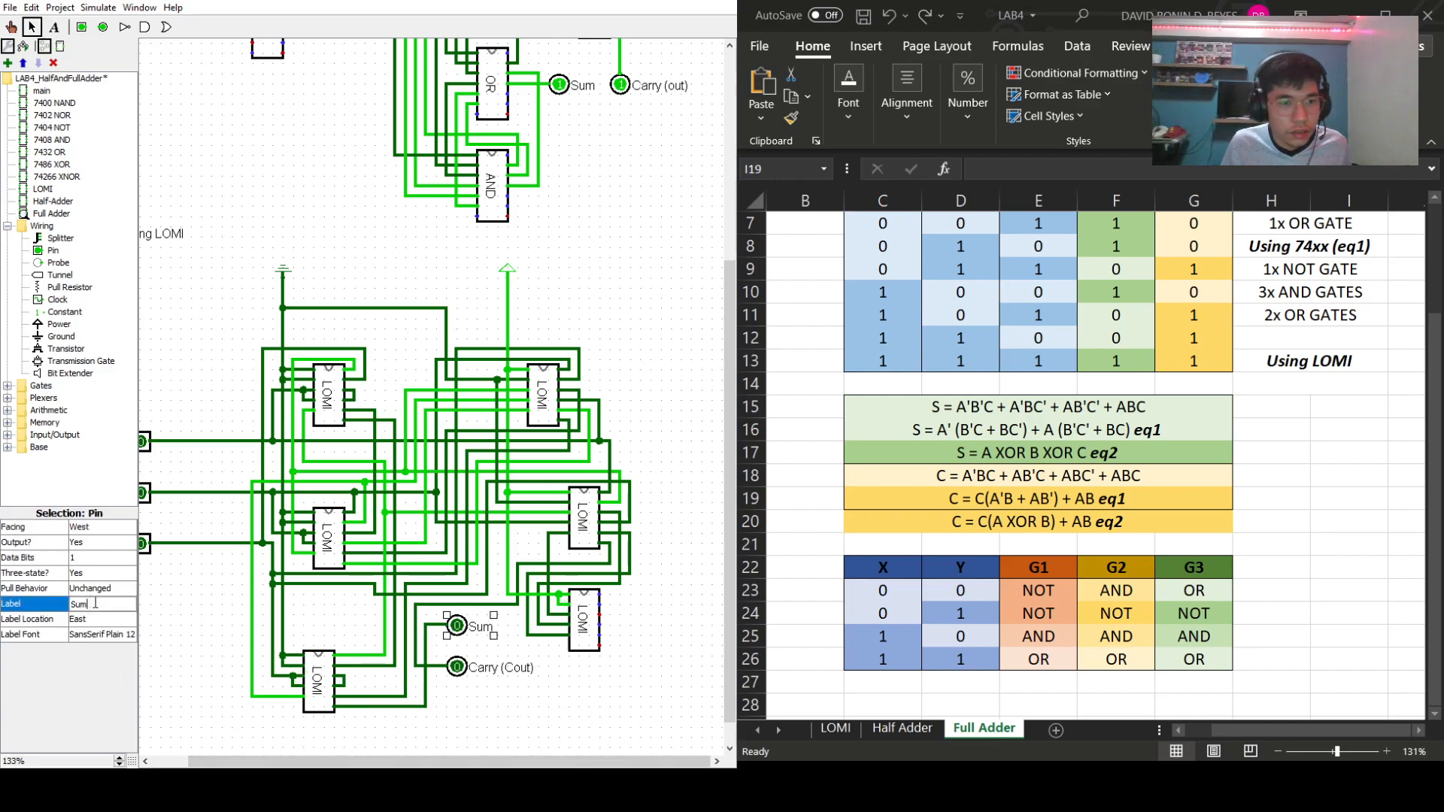
type("(S")
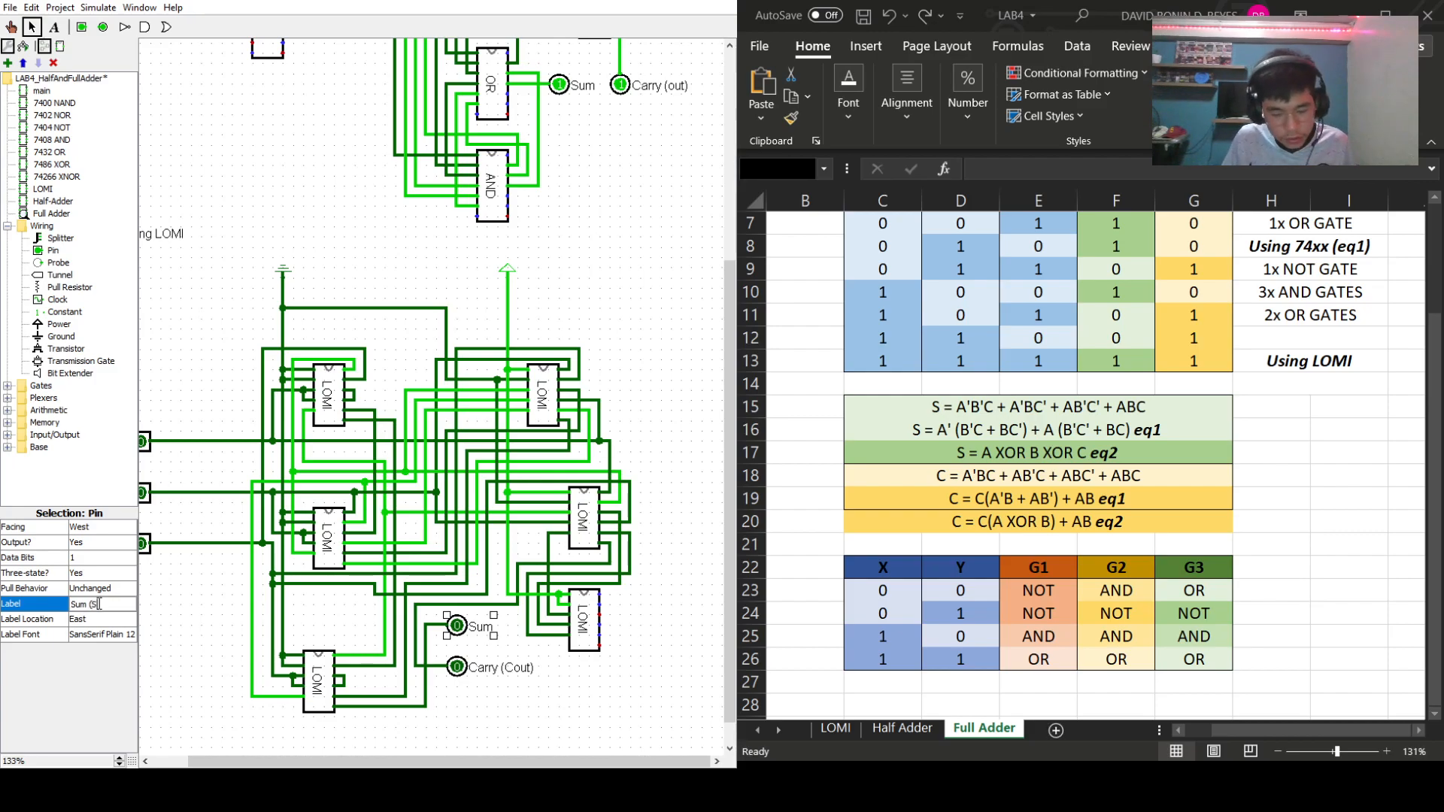
key("Return")
left_click(615, 726)
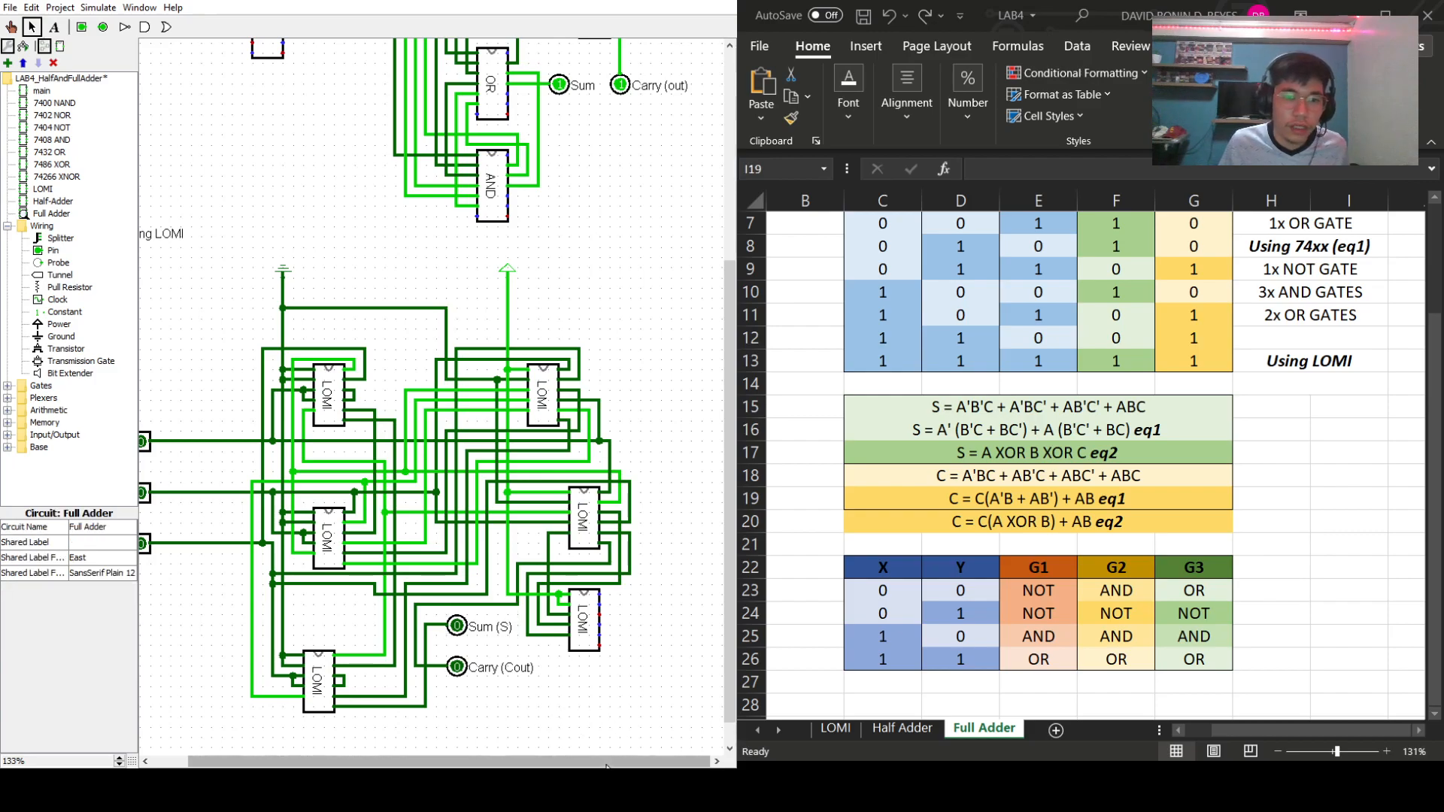
left_click_drag(617, 762, 581, 762)
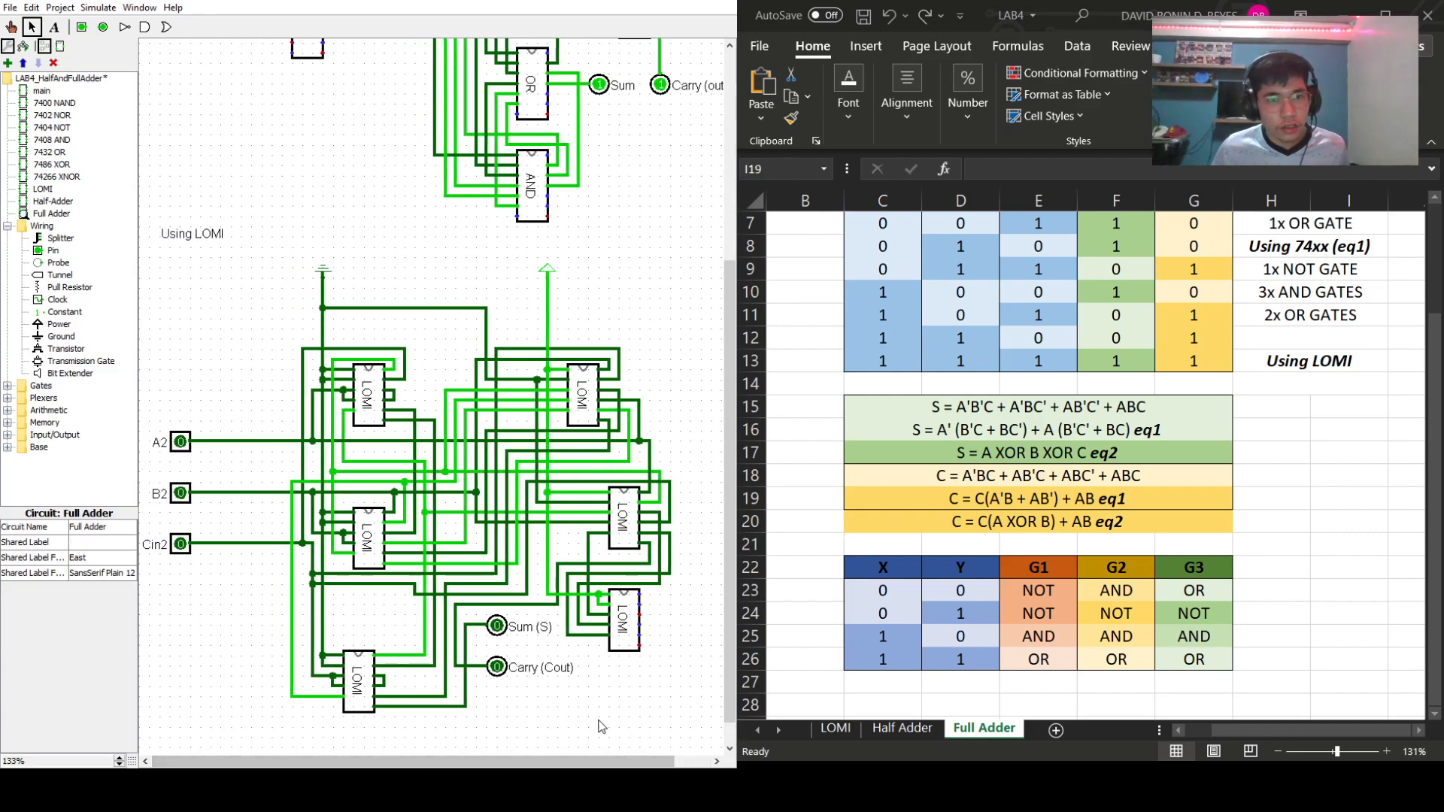
left_click(549, 276)
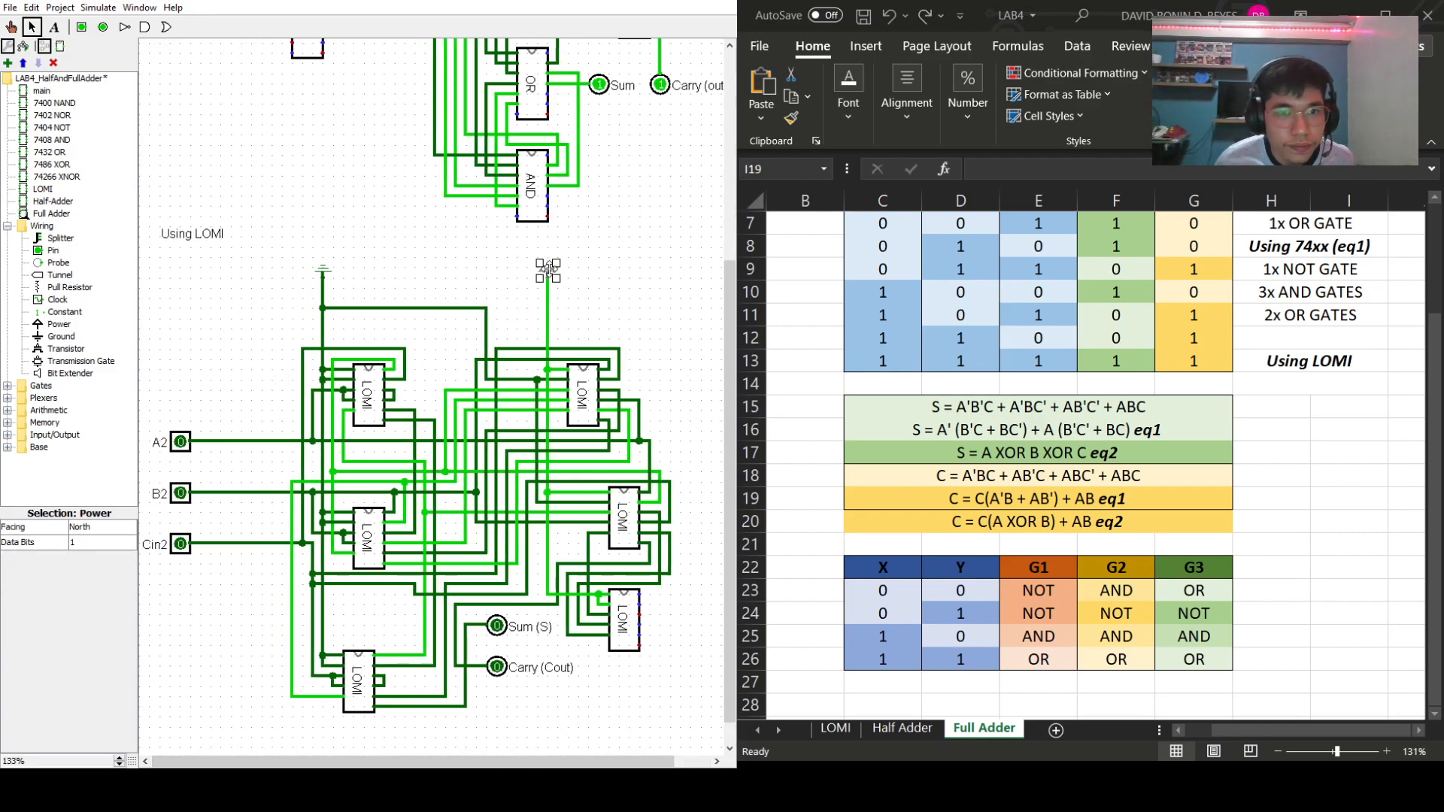
left_click(597, 259)
left_click(548, 276)
left_click(633, 271)
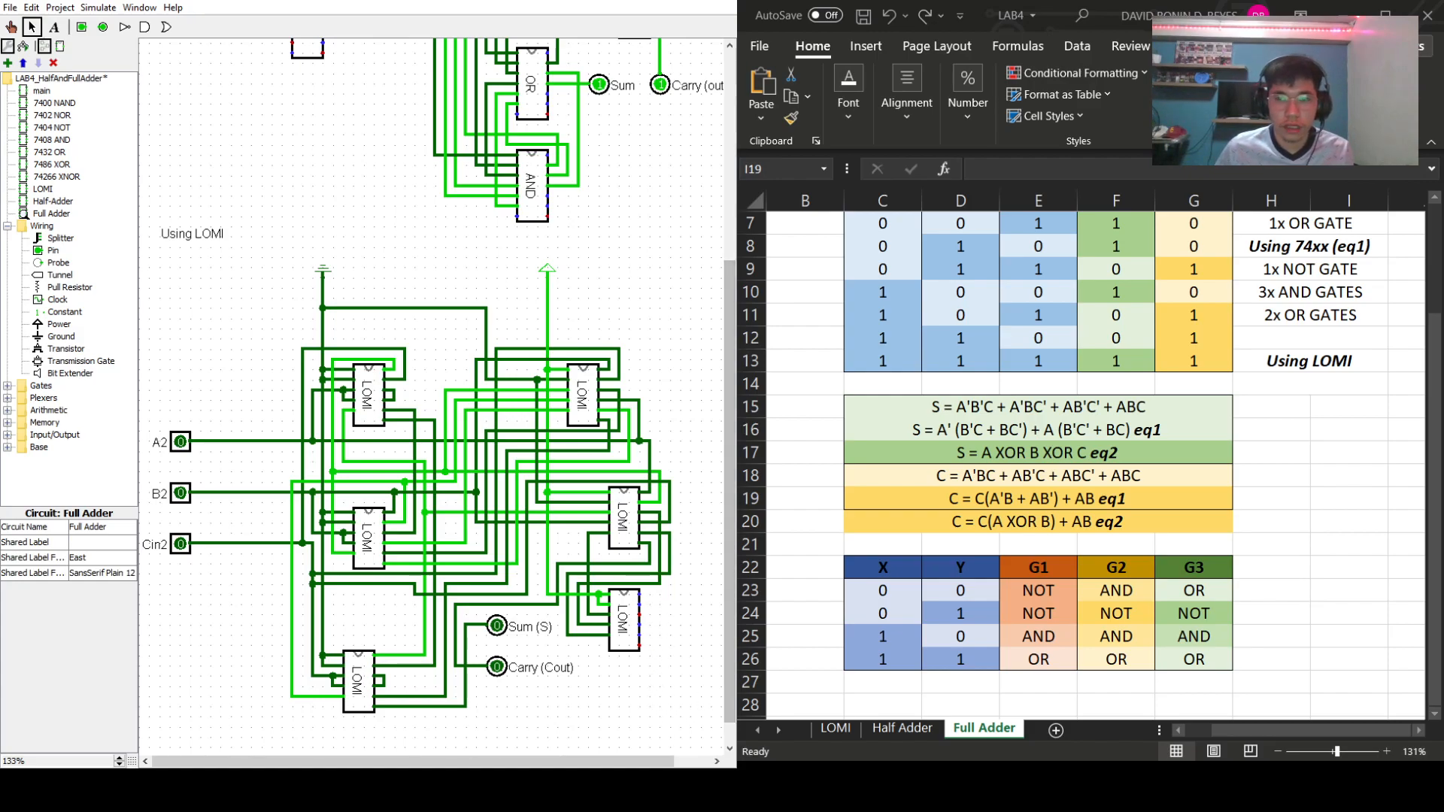
- Enter 6x LOMI in cell H14 beneath the Using LOMI heading
left_click(1313, 382)
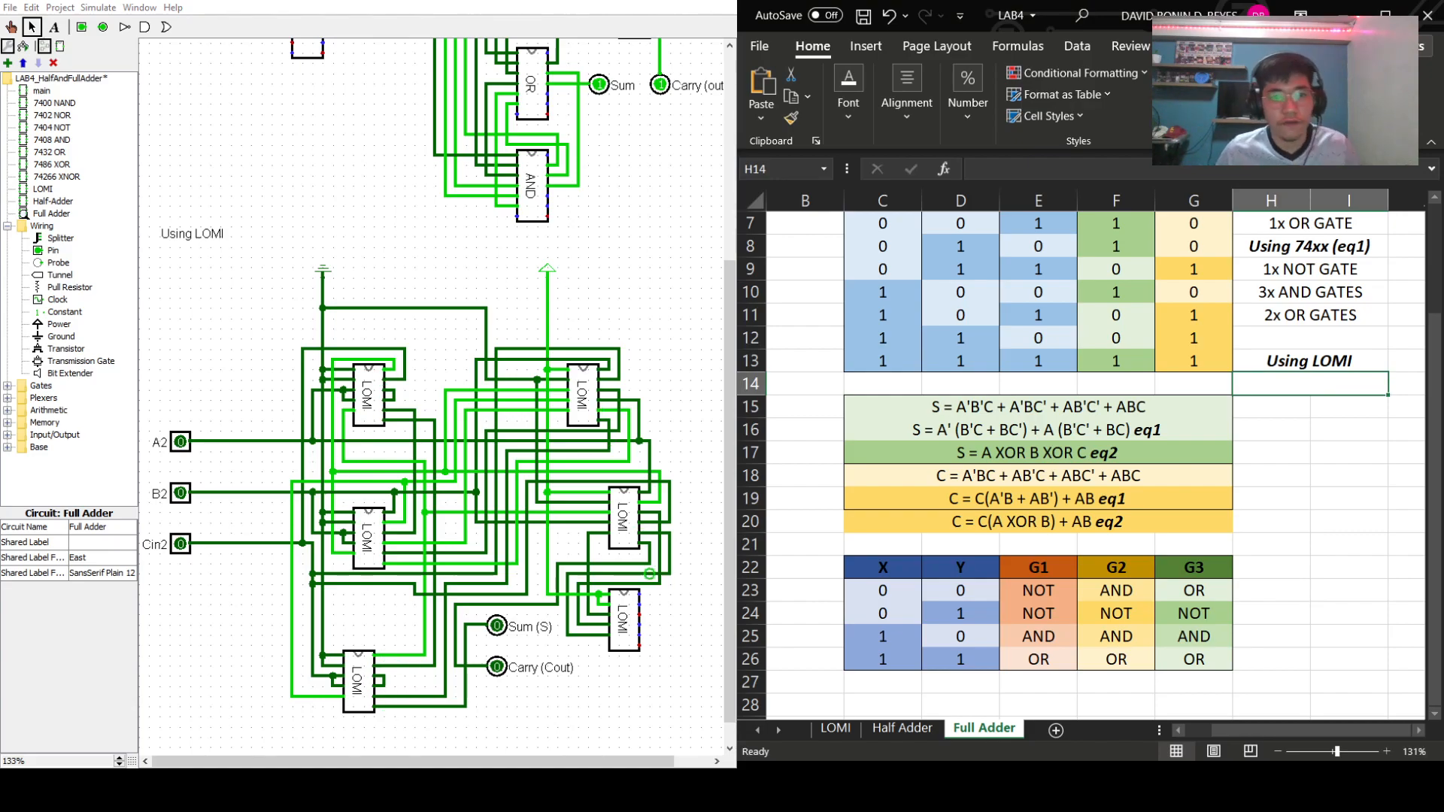
double_click(1313, 382)
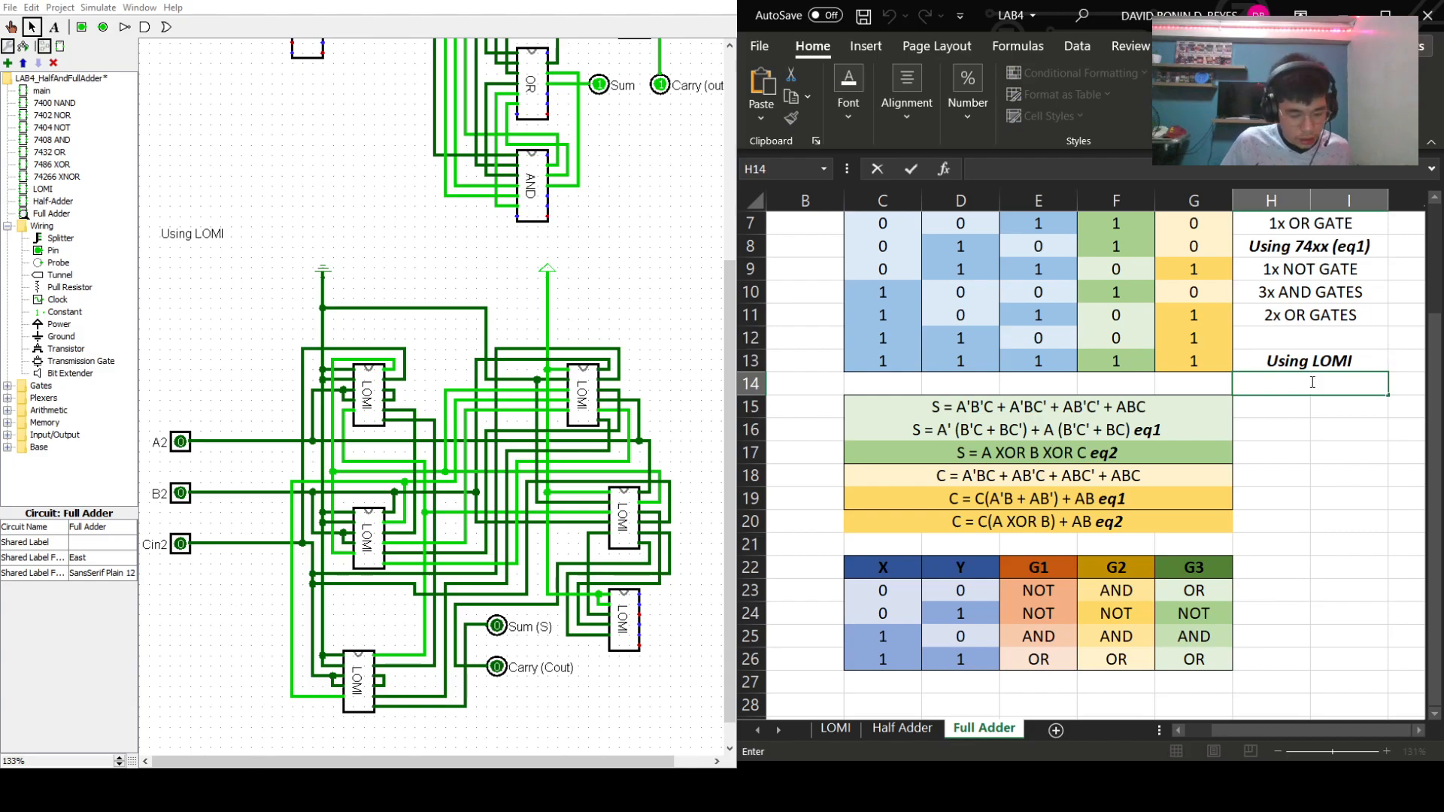
type("6x")
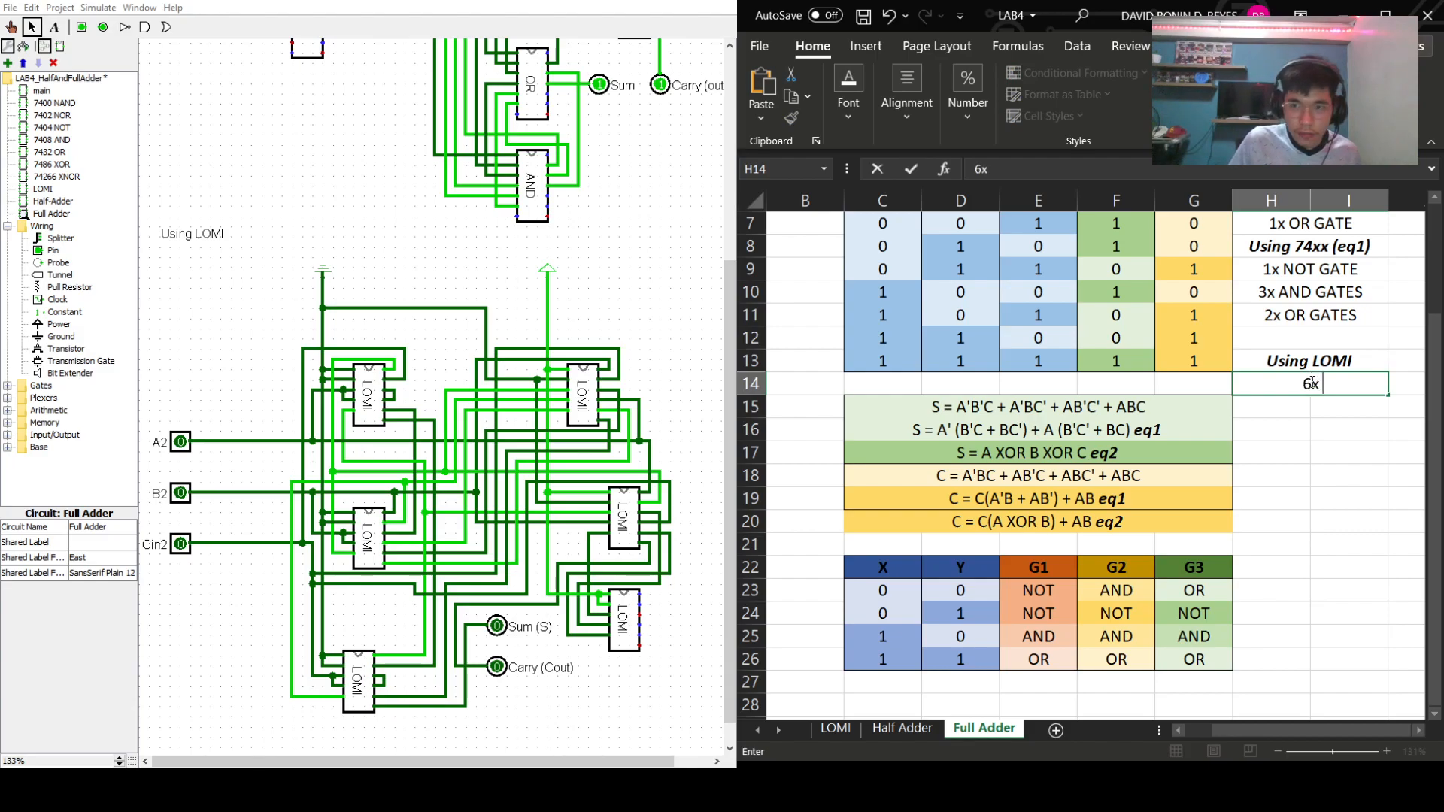
type(" LOMI")
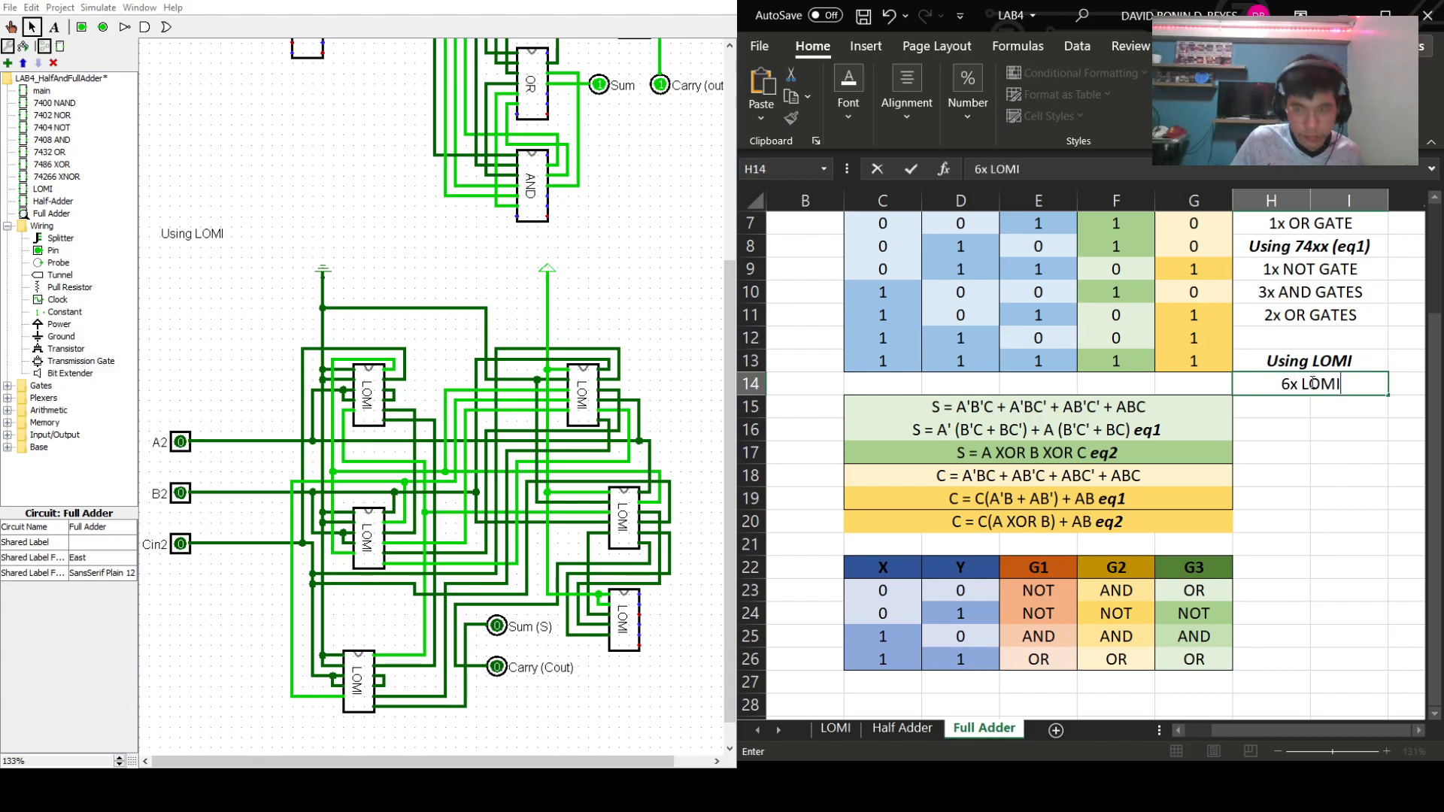
- Enter 3x XY = 00 in cell H15 and begin the H16 entry with 2x
double_click(1284, 404)
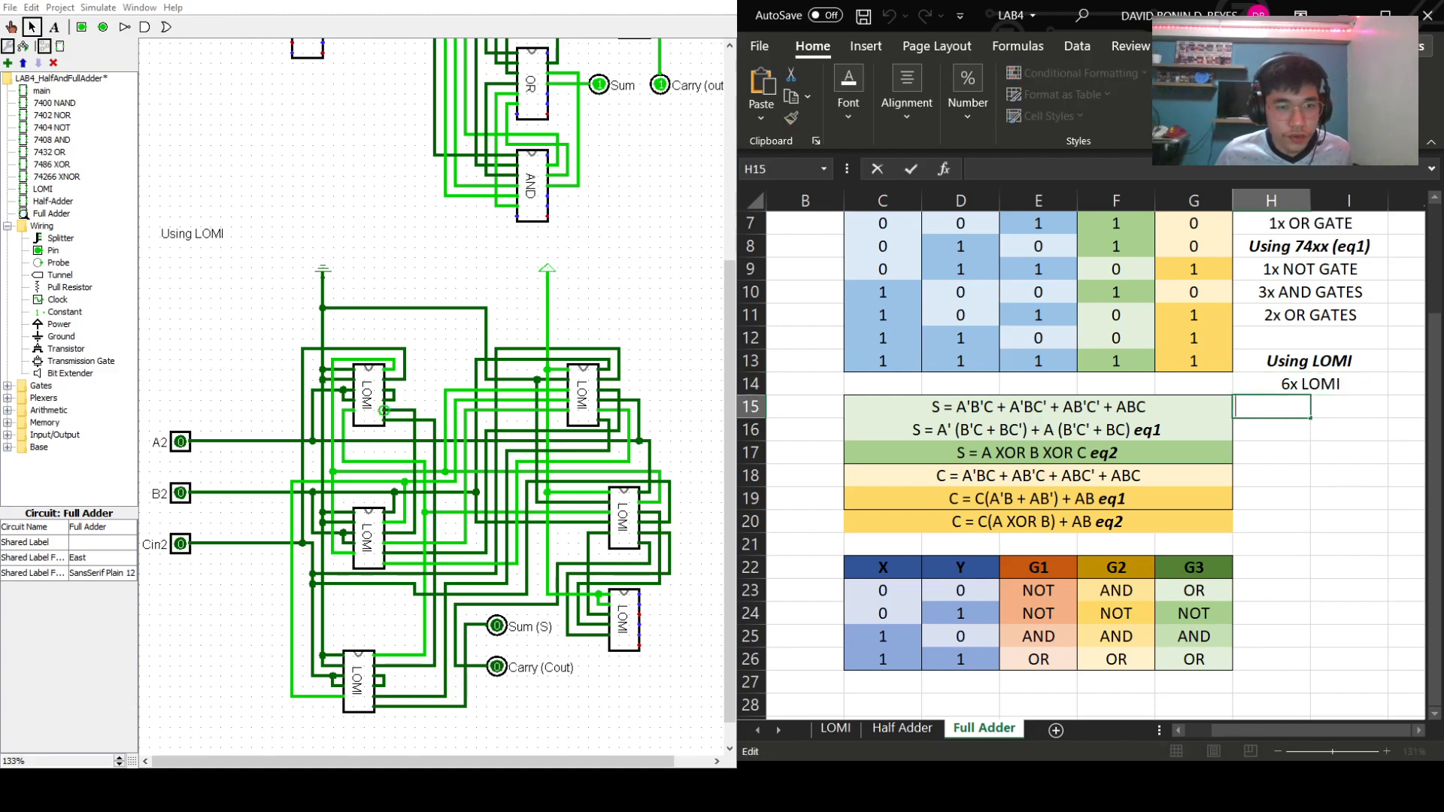
type("3x")
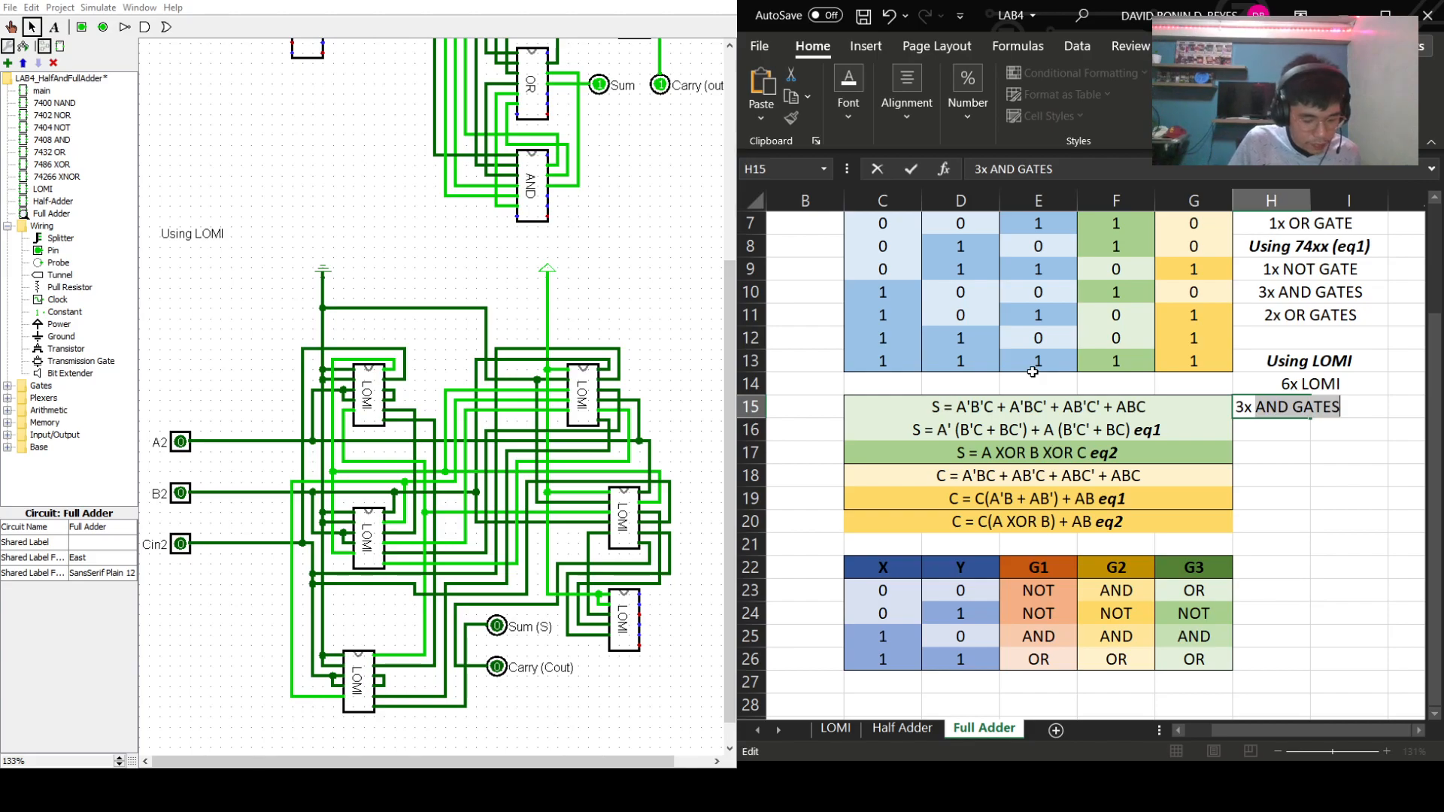
type(" XY")
left_click(1289, 433)
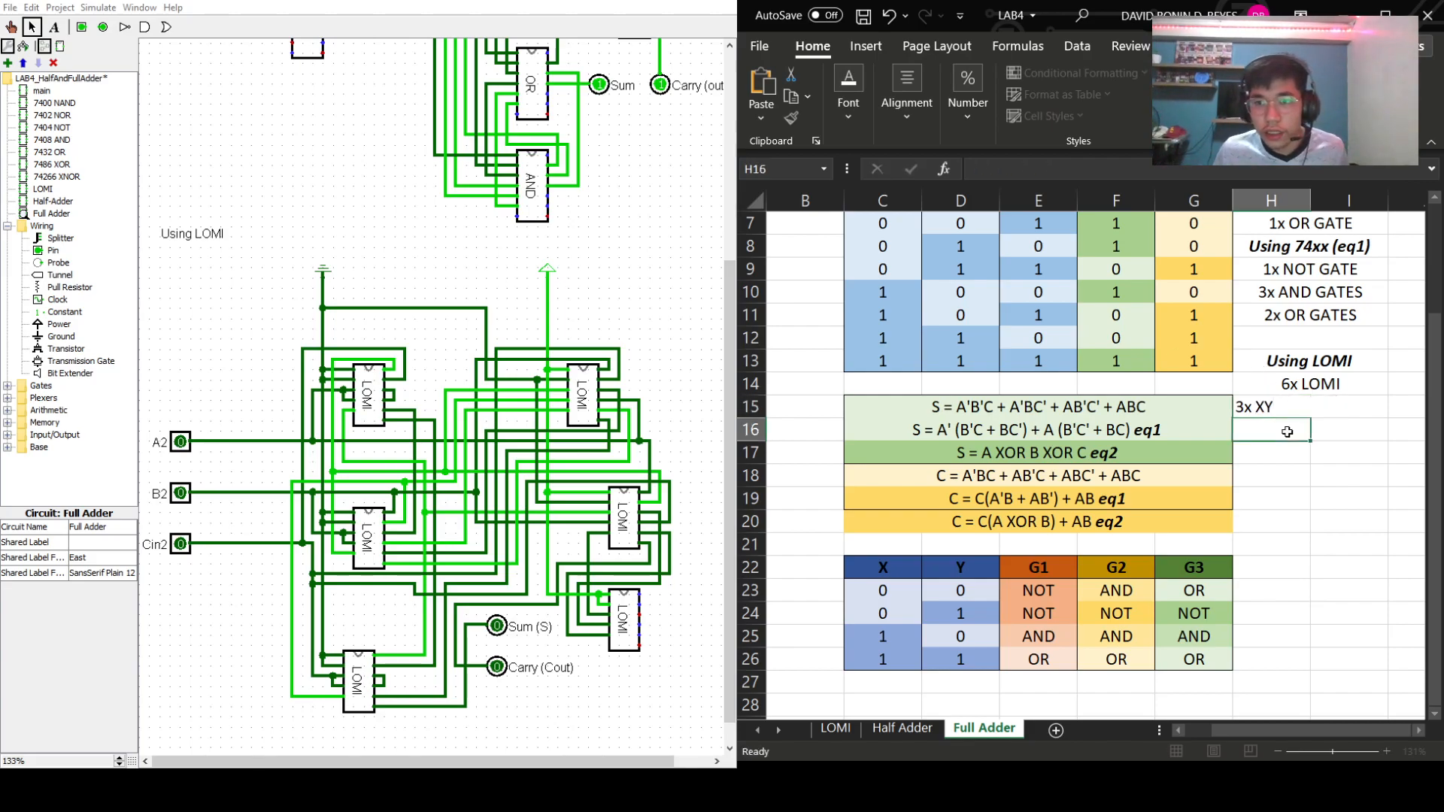
type("2x")
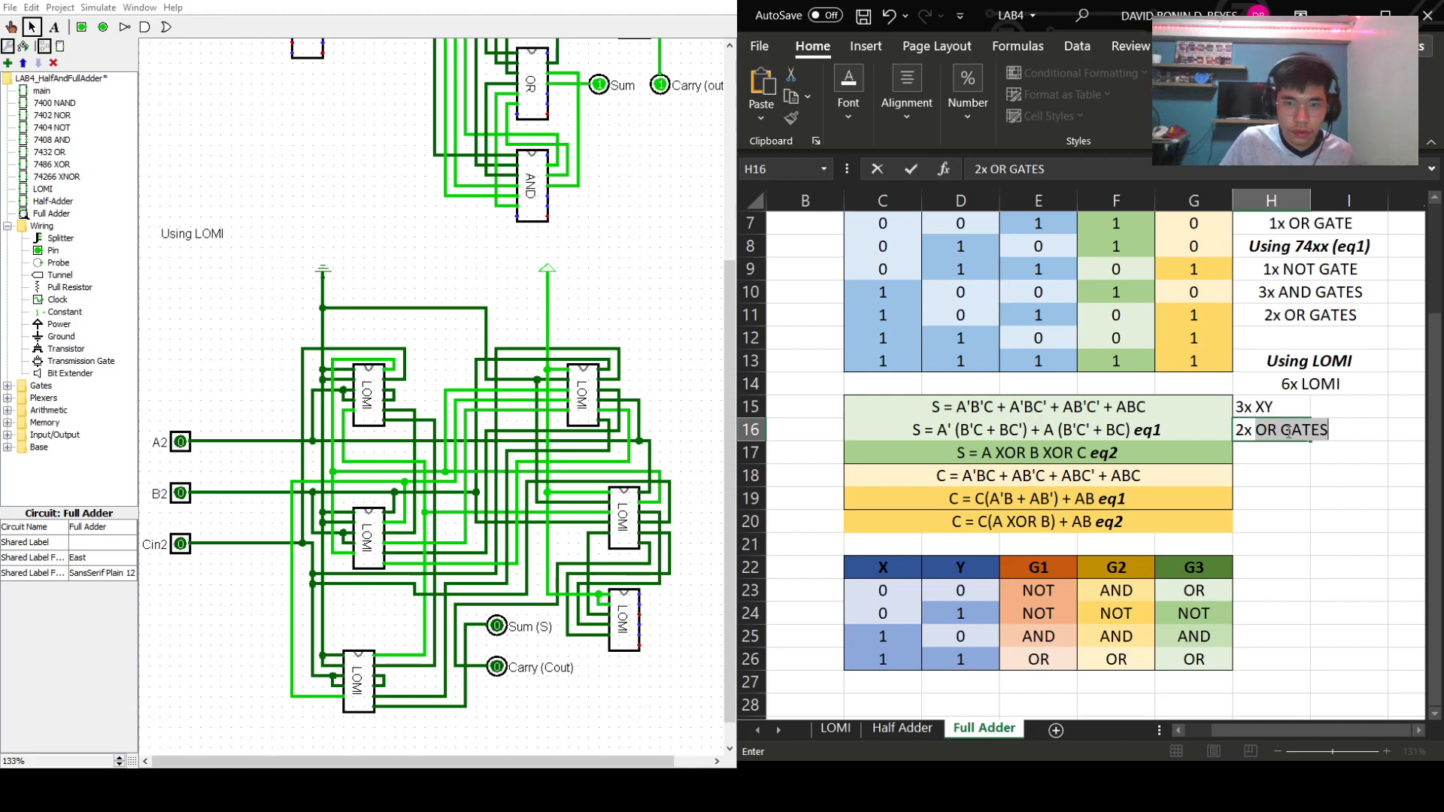
double_click(1296, 410)
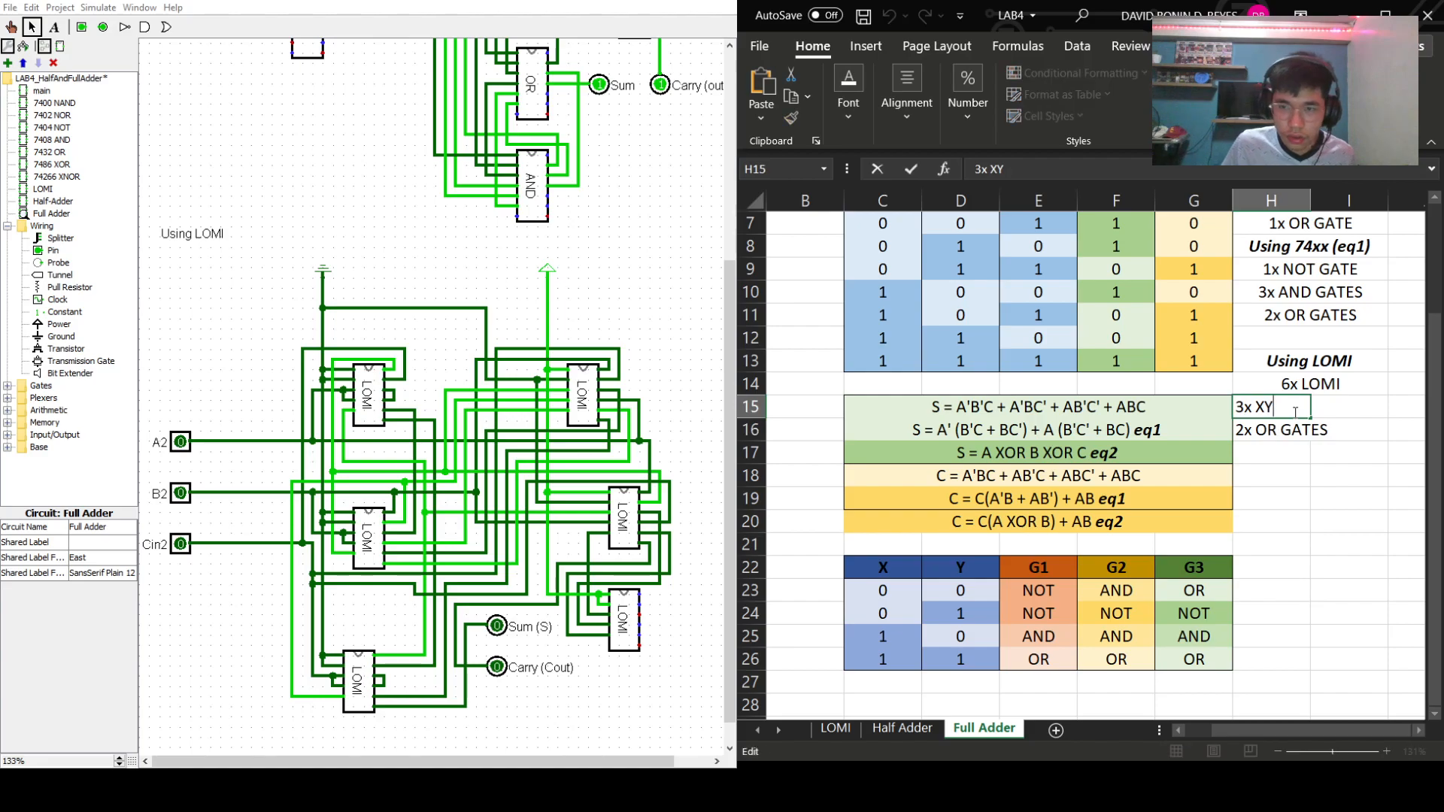
type("= 00")
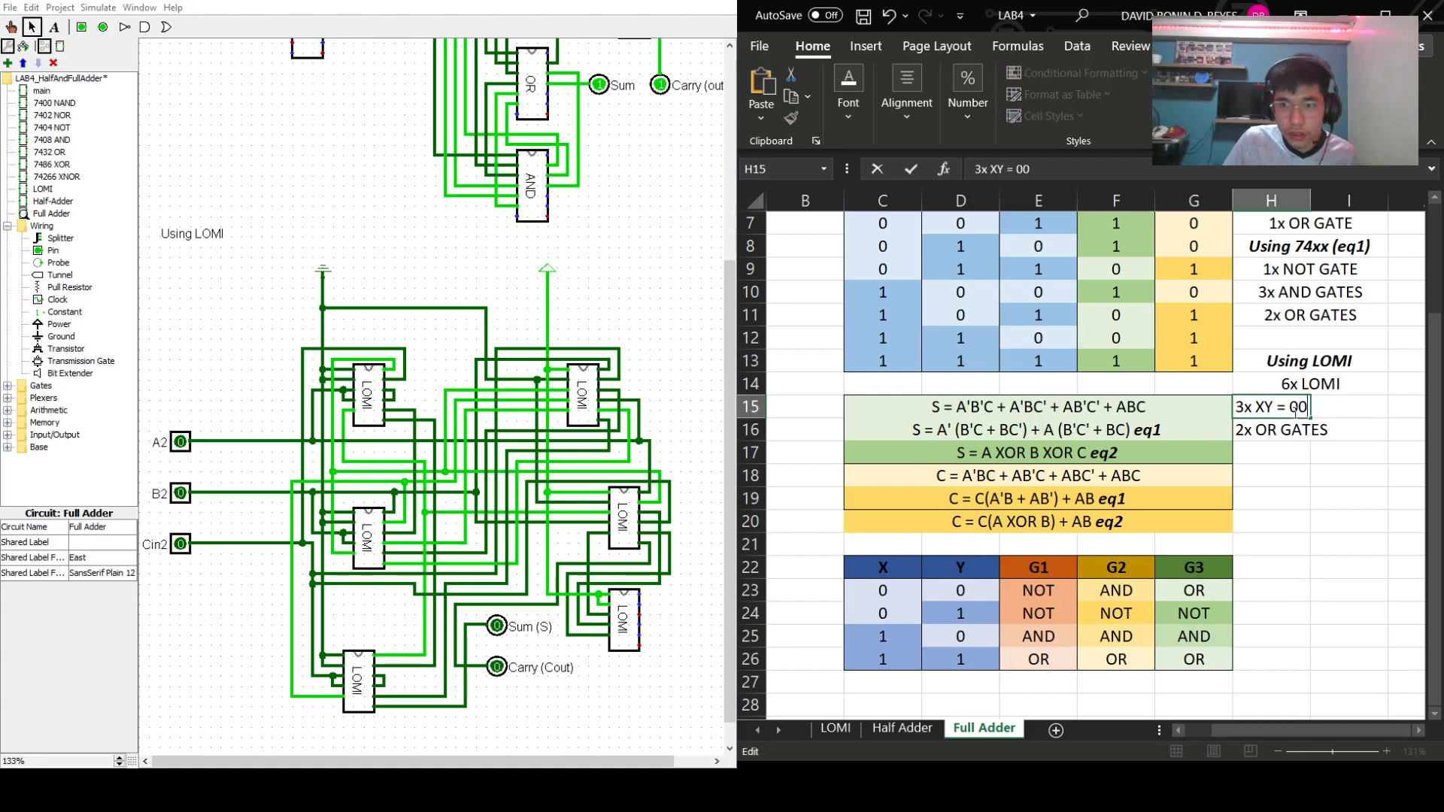
- Replace the OR GATES text in cell H16 so that the entry reads 2x XY = 10
double_click(1316, 437)
double_click(1294, 434)
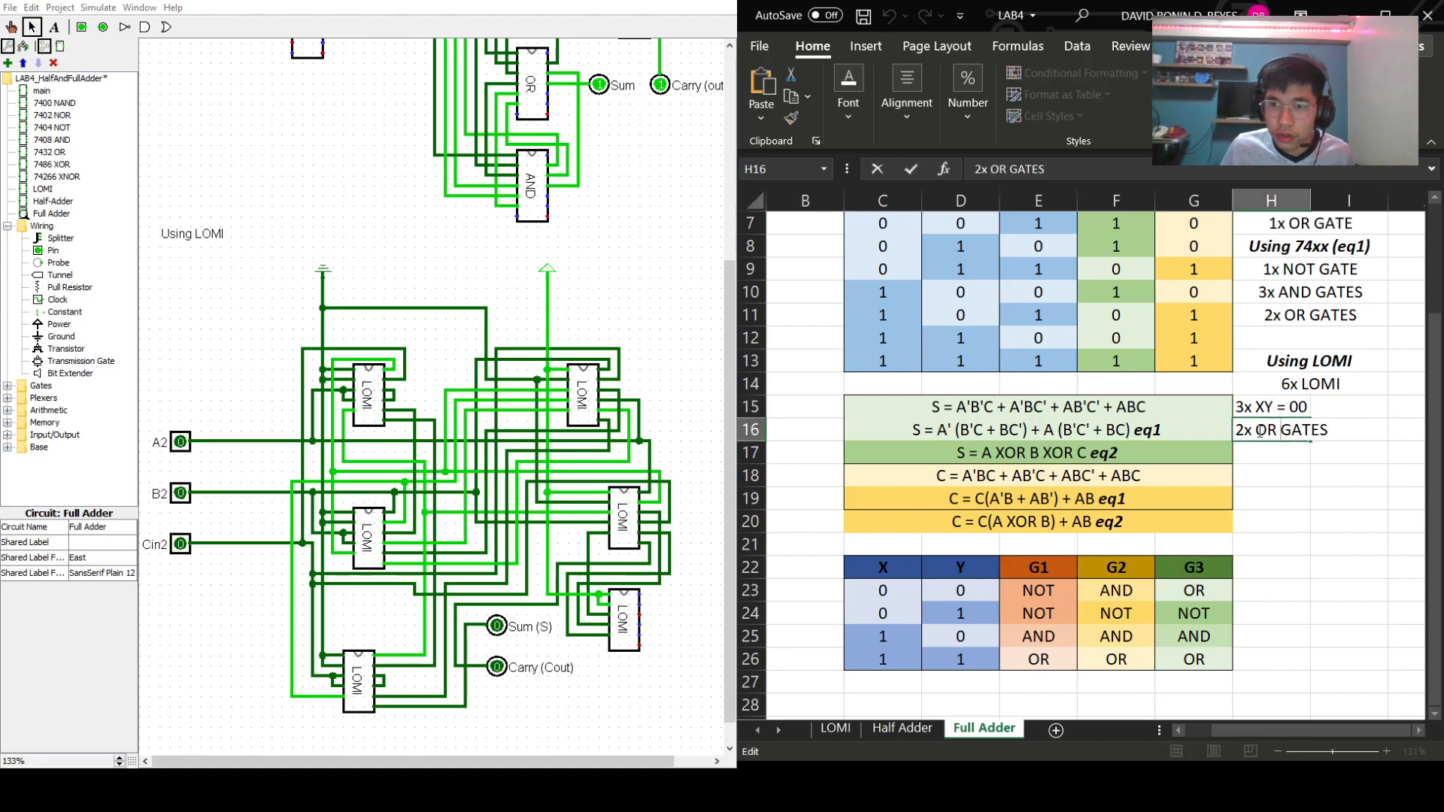
left_click_drag(1256, 433, 1337, 434)
type("XY = 10")
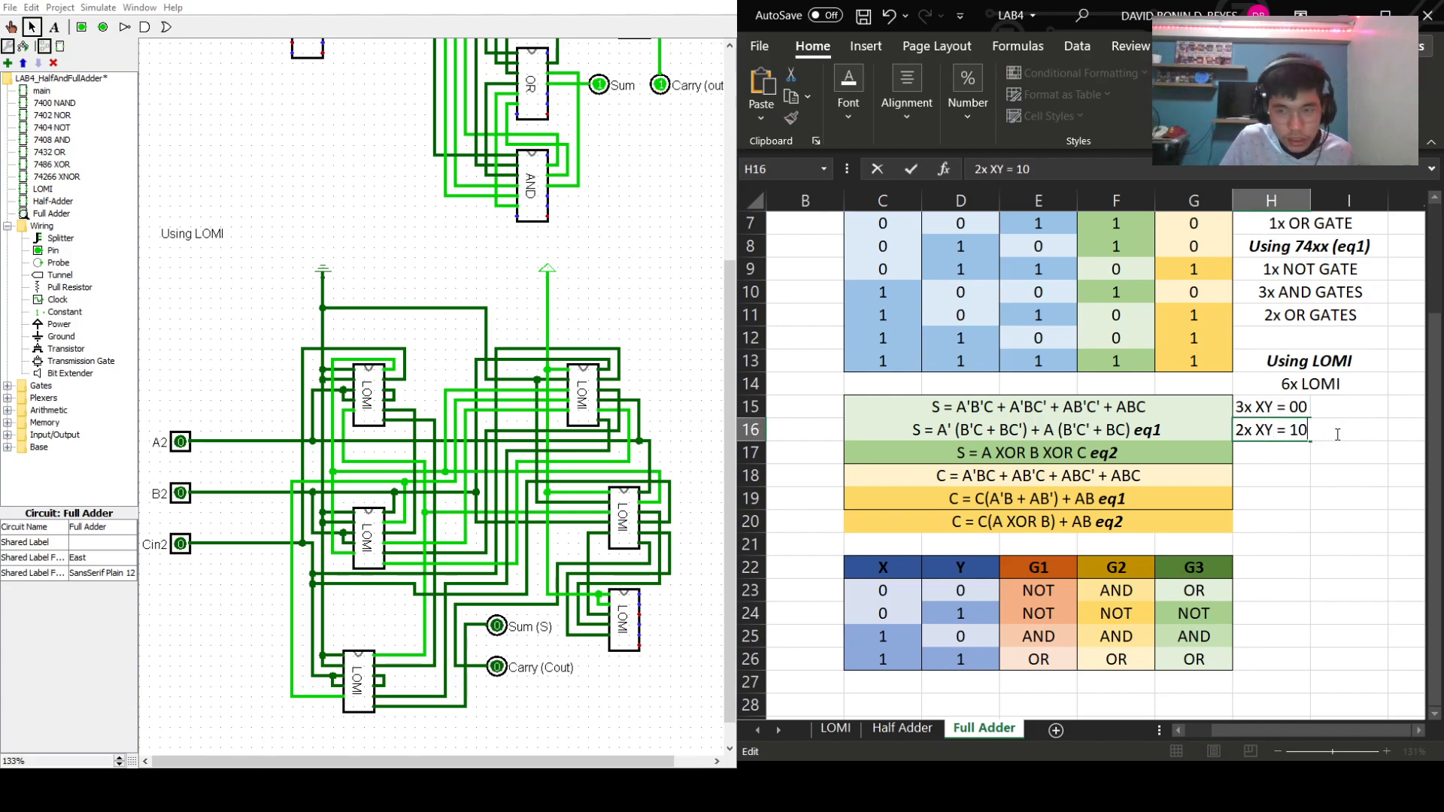
key("Return")
- Enter 1x XY = 11 in cell H17
type("1")
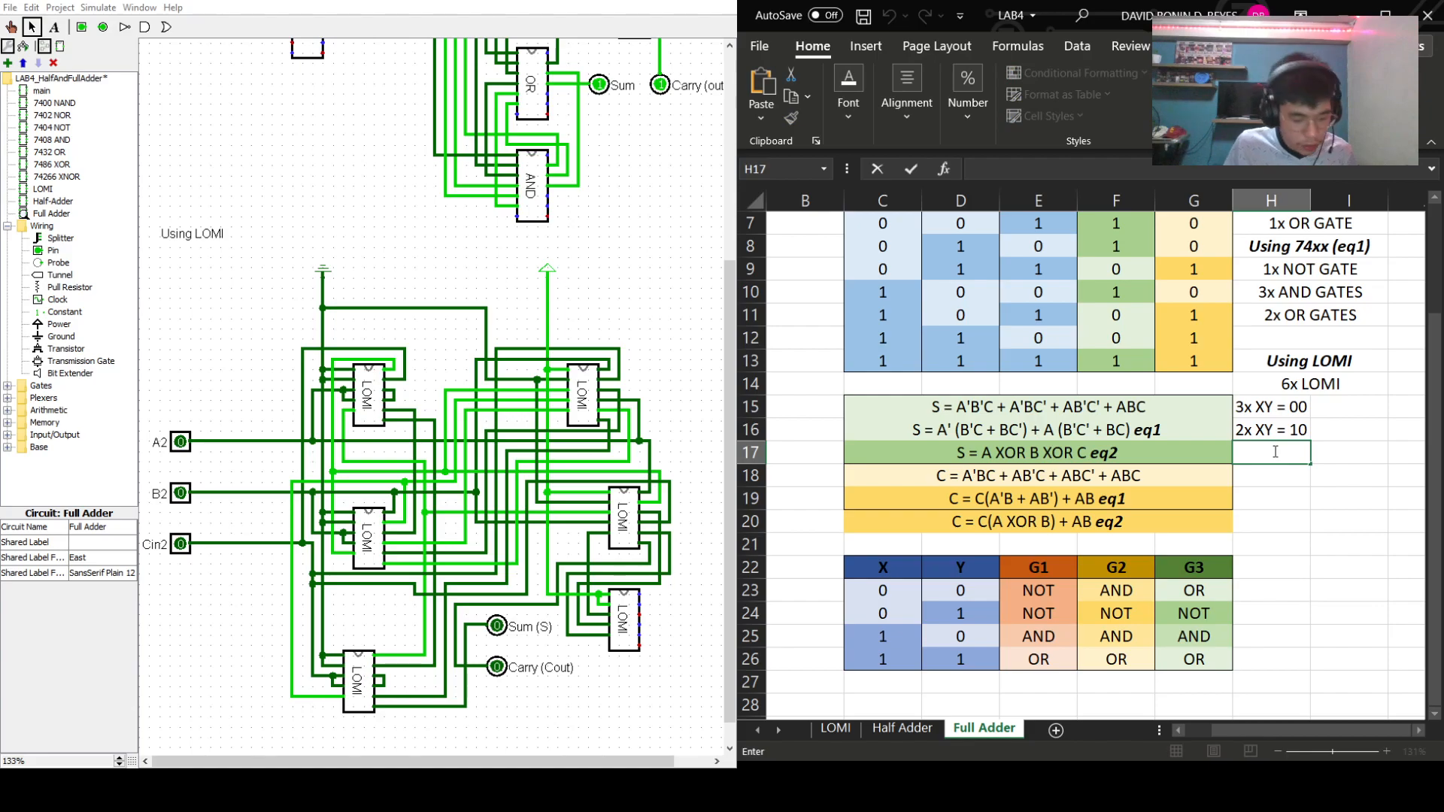
type("x XY =")
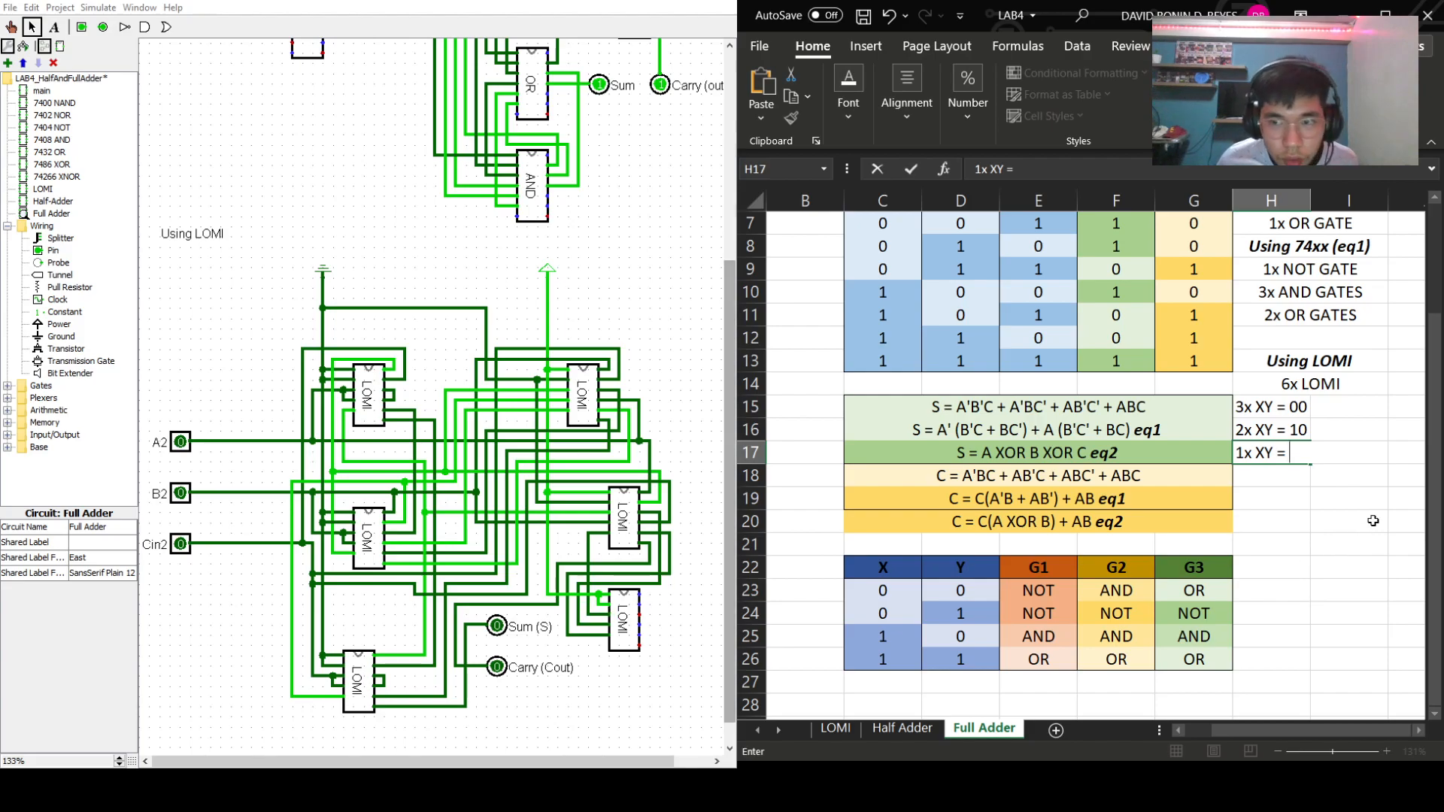
type(" 11")
key("Return")
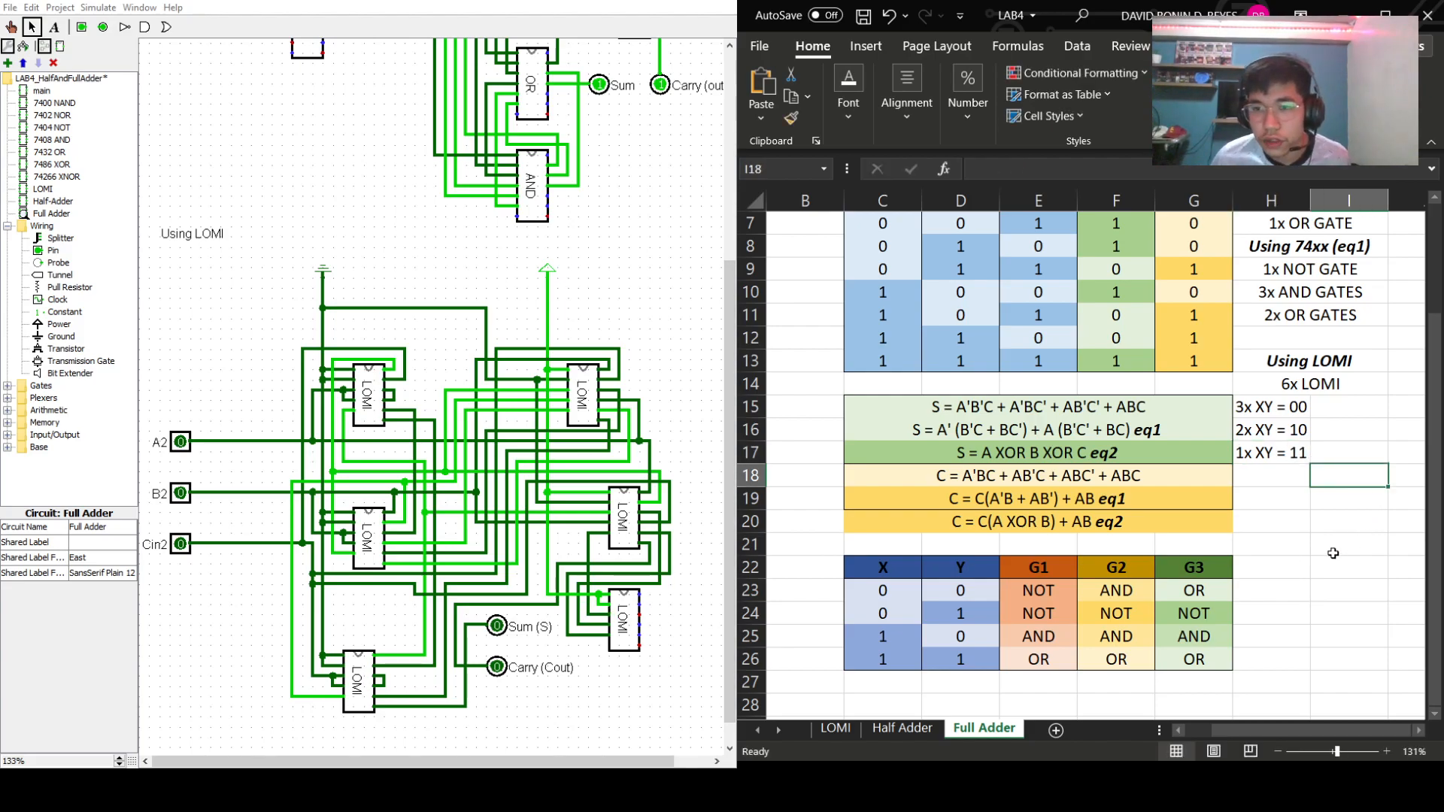
left_click(1297, 546)
- Format the three XY entries in H15:I17 as italic, without bold
scroll(1329, 580, "up", 2)
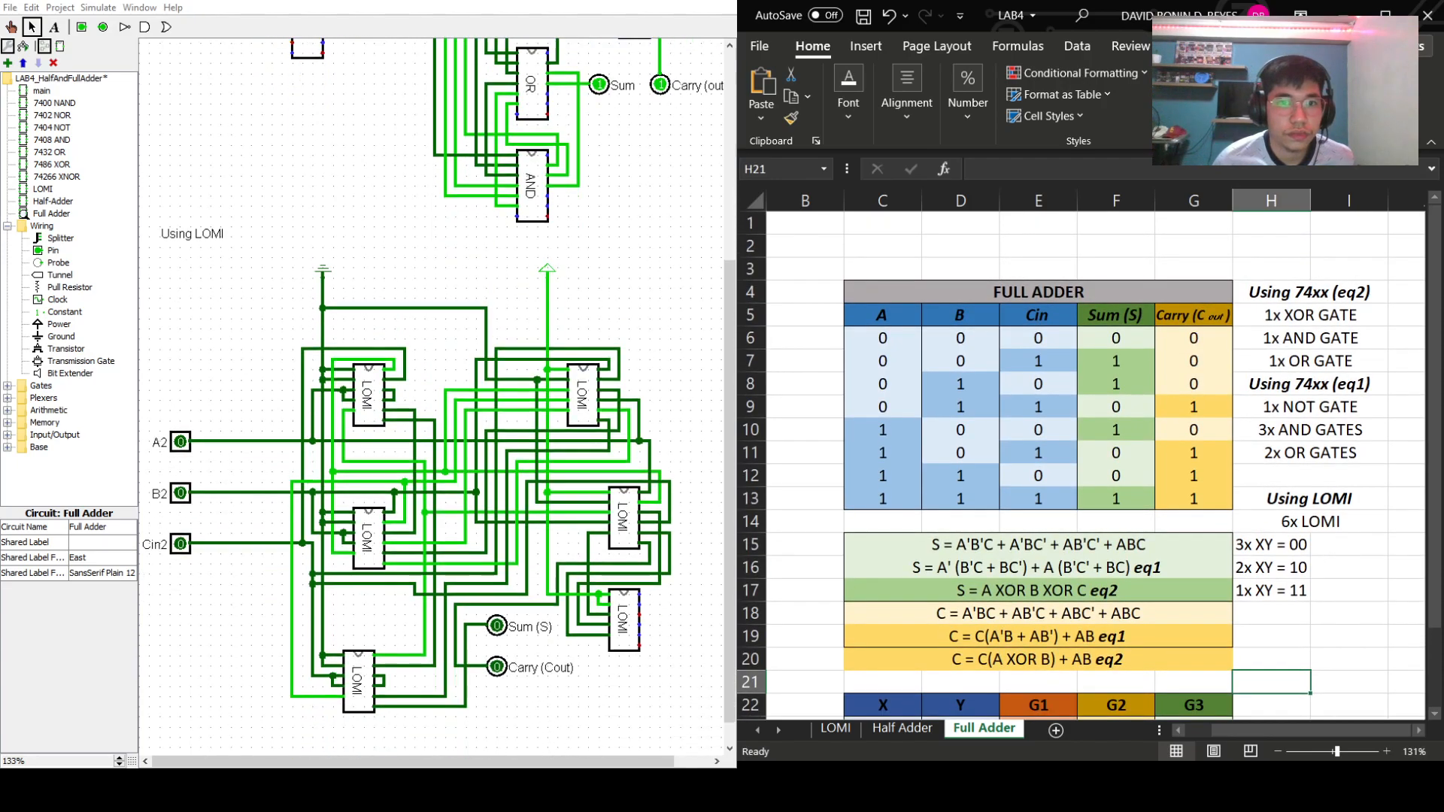
scroll(1390, 544, "down", 1)
scroll(1390, 544, "down", 1)
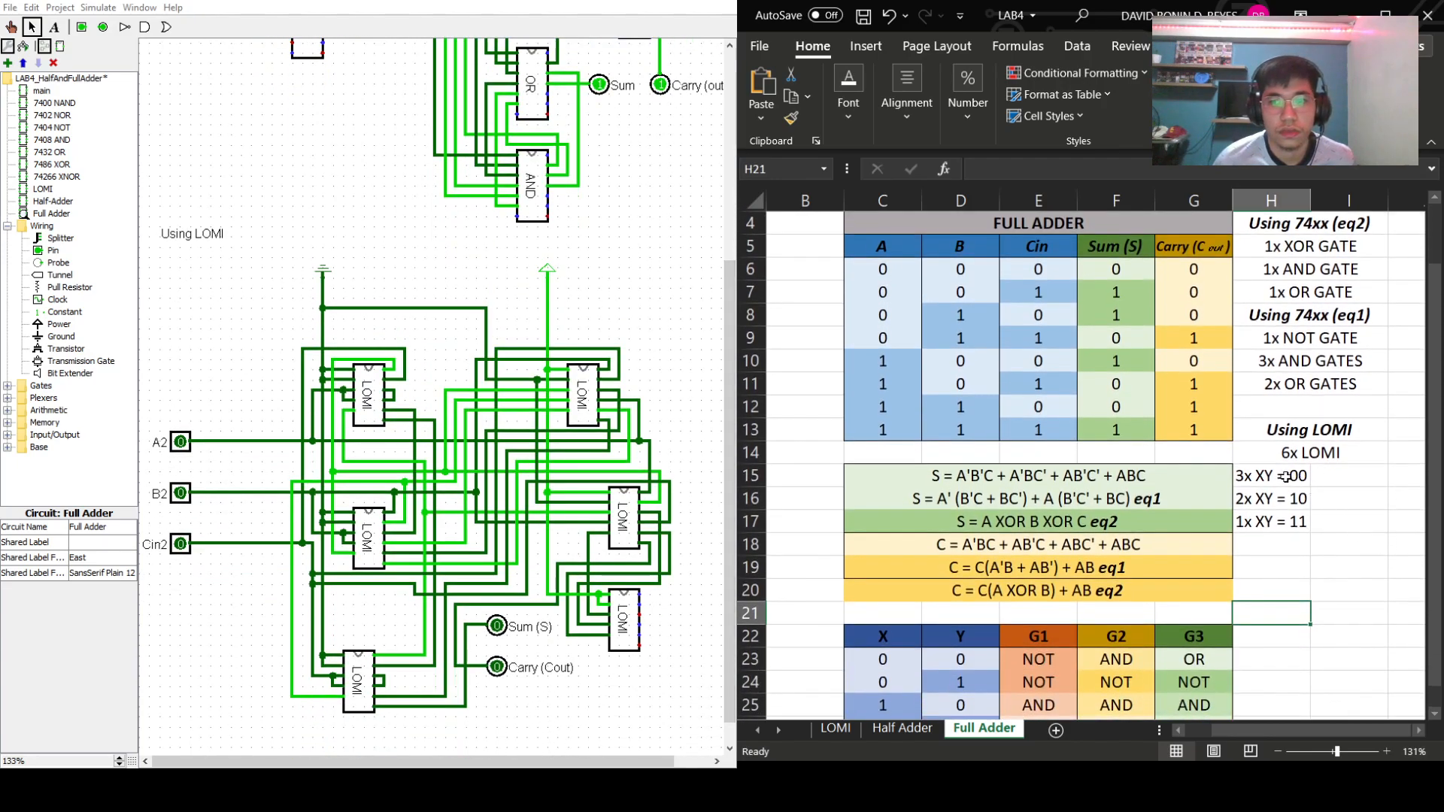
left_click_drag(1275, 475, 1384, 530)
left_click(1386, 14)
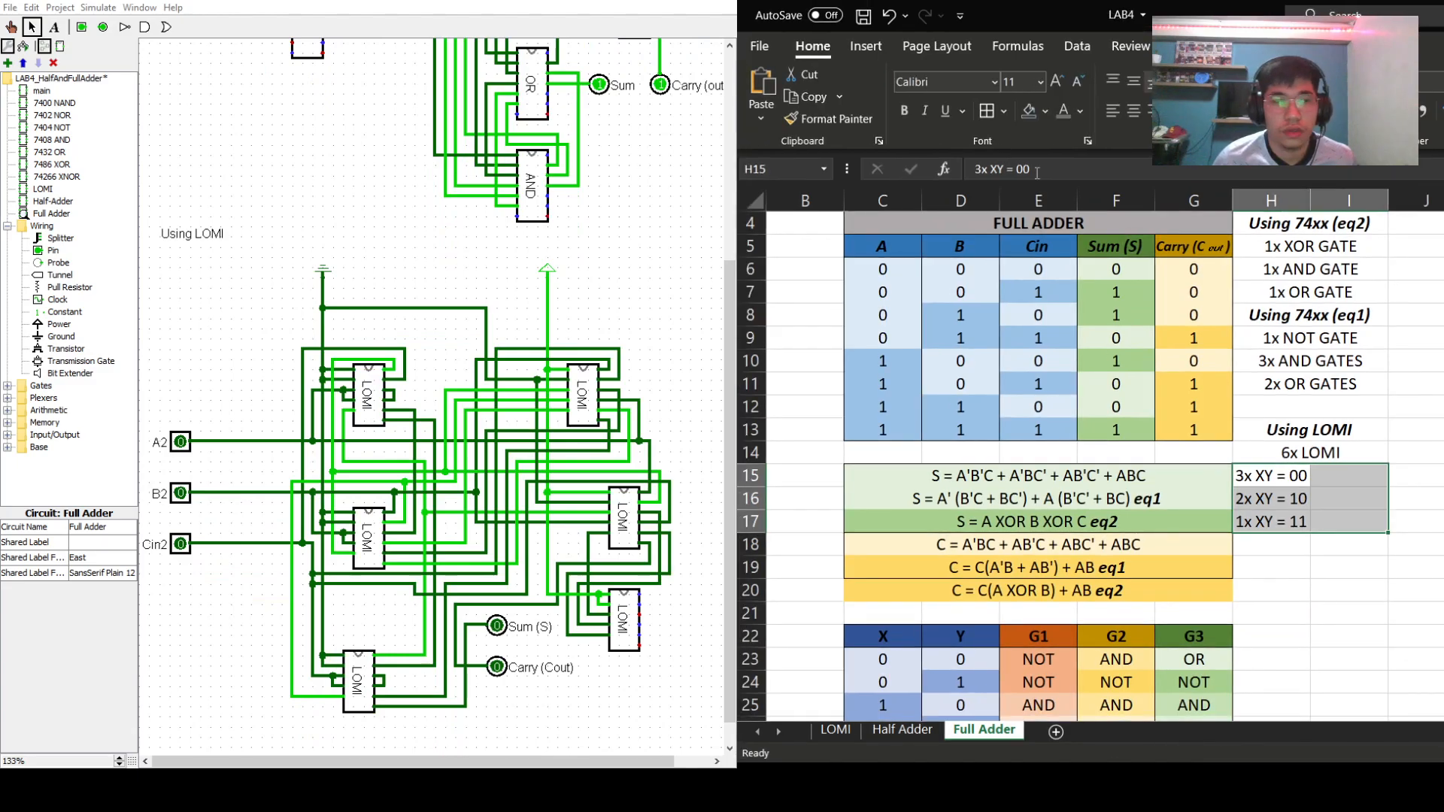
left_click(925, 113)
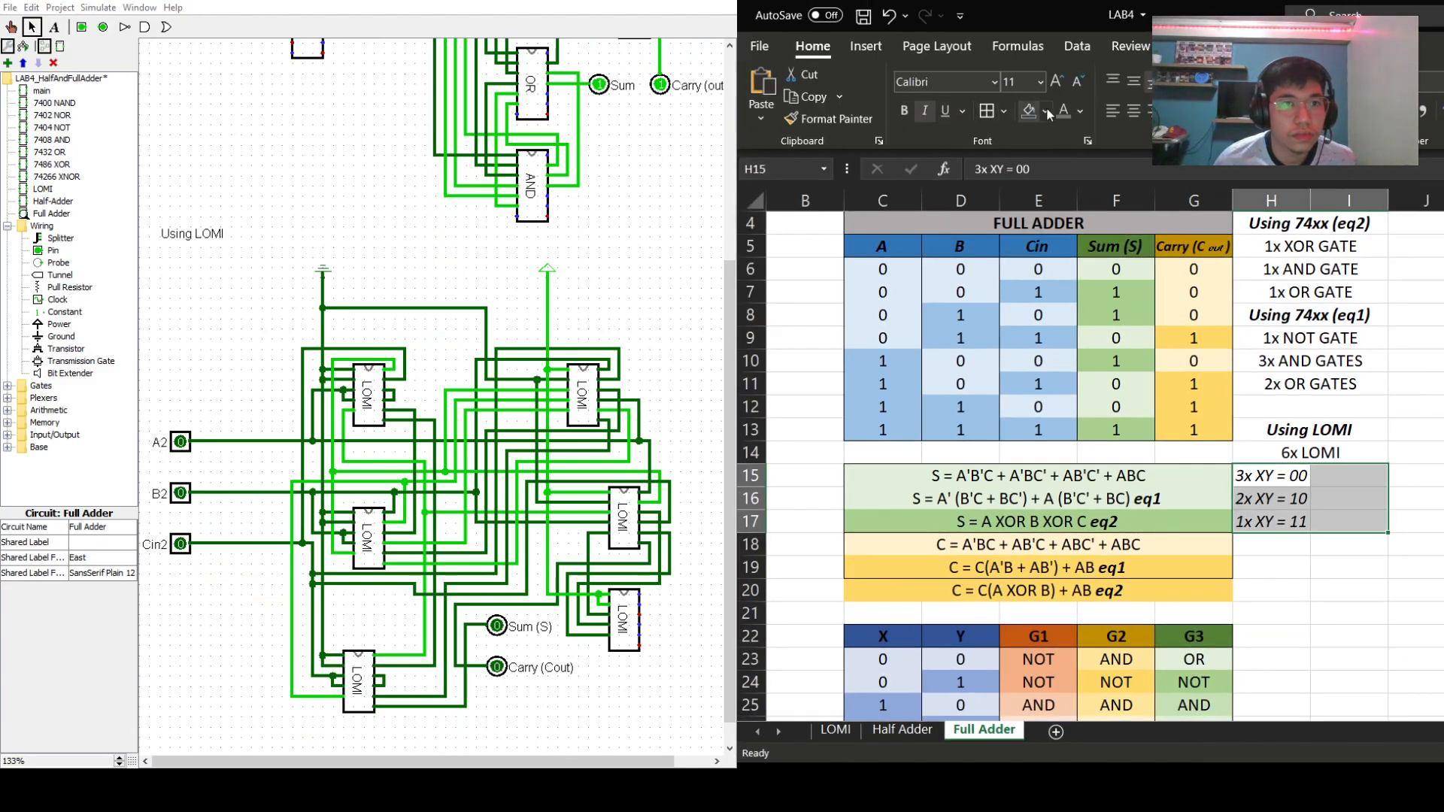
left_click(904, 113)
left_click(906, 113)
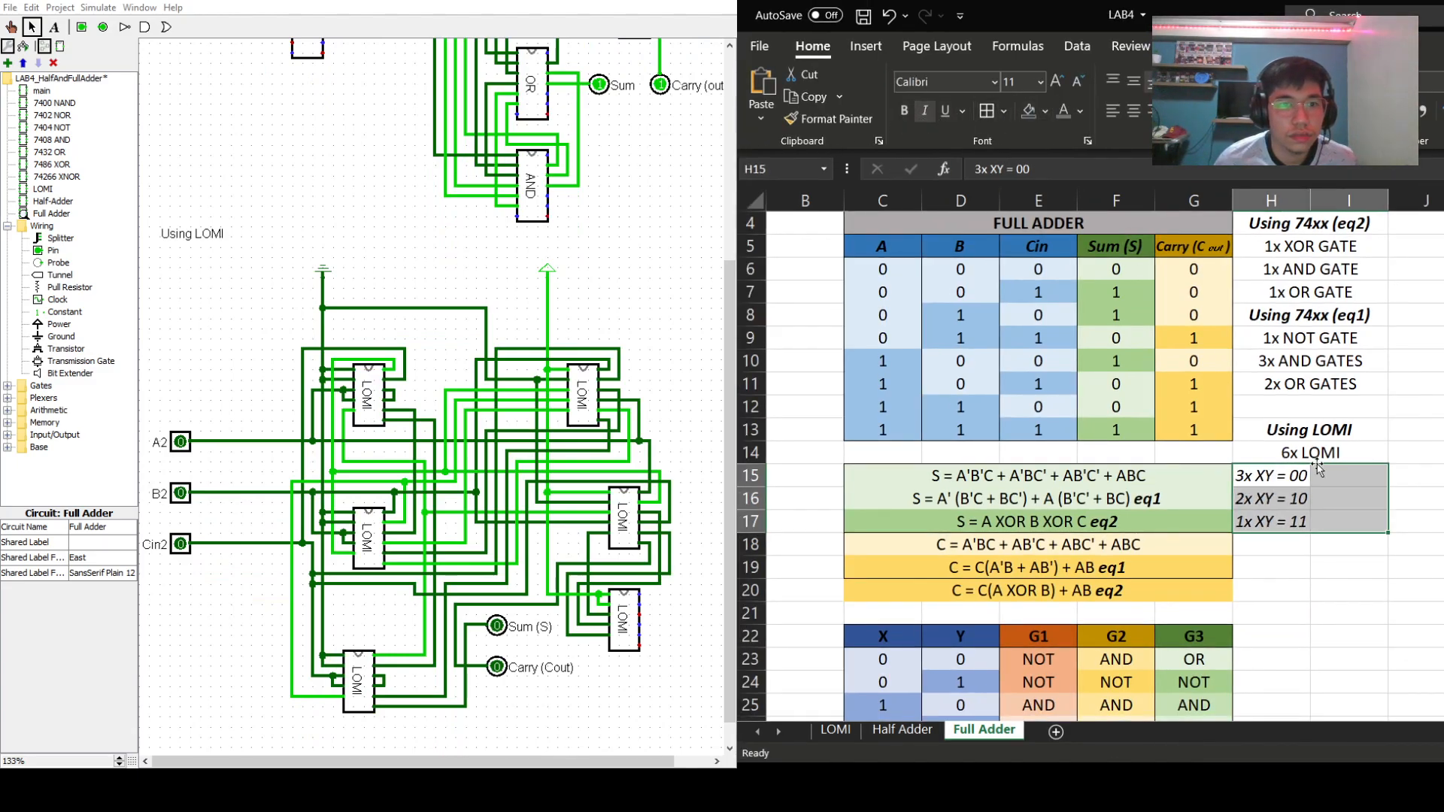
- Merge columns H and I in each of rows 15 to 17 and center the XY entries
left_click(1405, 470)
left_click_drag(1299, 475, 1347, 521)
left_click(1279, 112)
left_click(1278, 111)
left_click(1279, 111)
left_click(1443, 522)
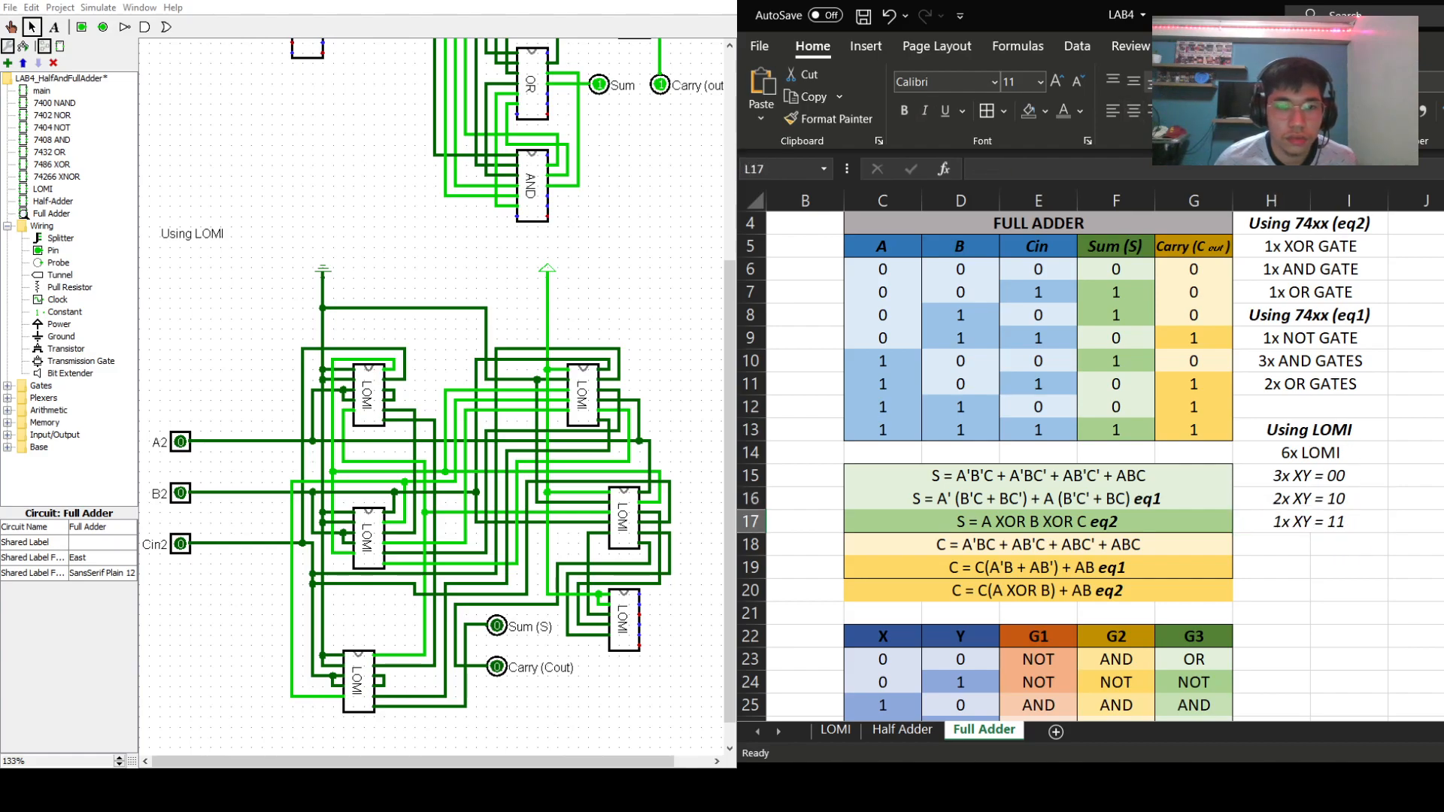
double_click(1263, 482)
type("-")
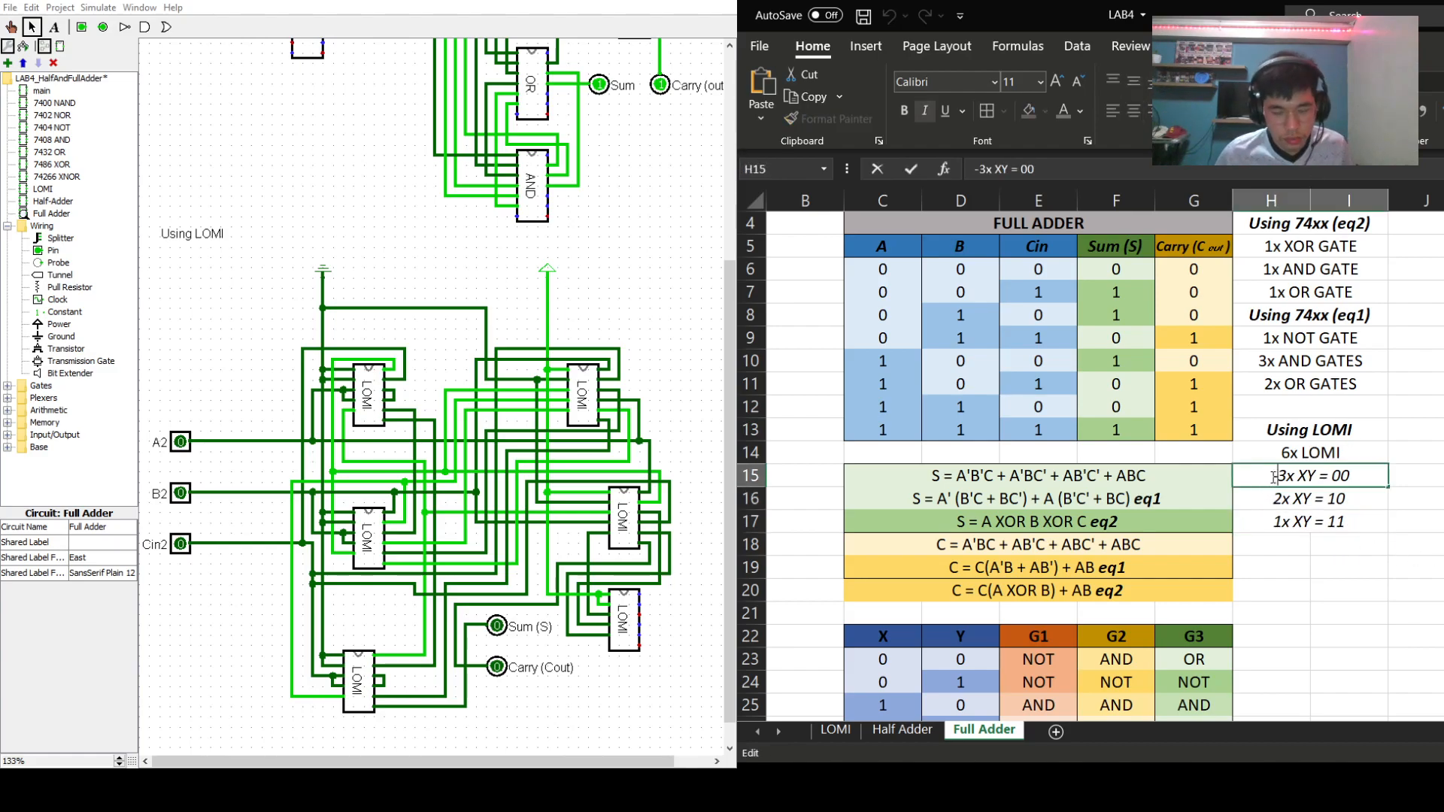
left_click(1265, 498)
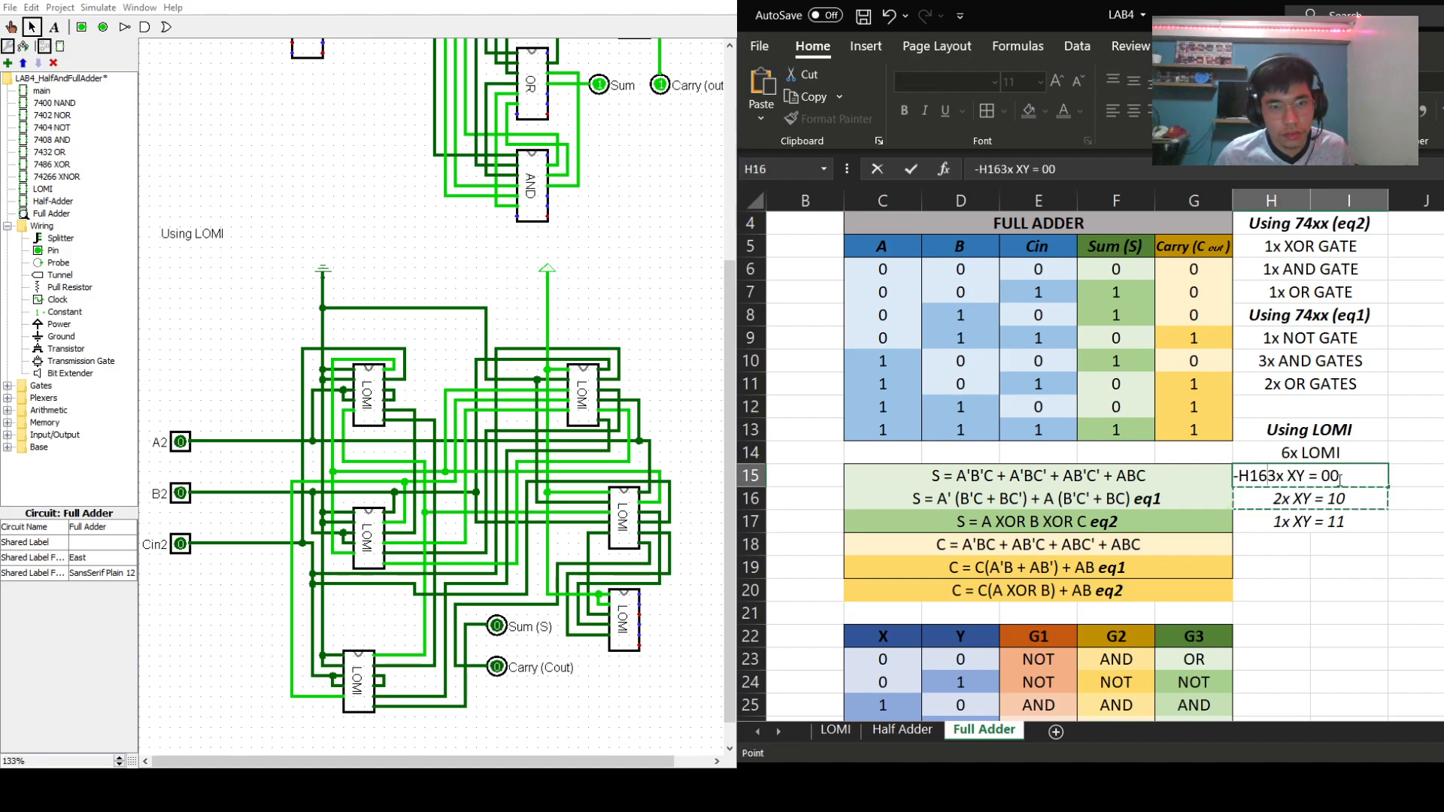
left_click(1435, 461)
left_click_drag(1263, 476, 1237, 475)
key("BackSpace")
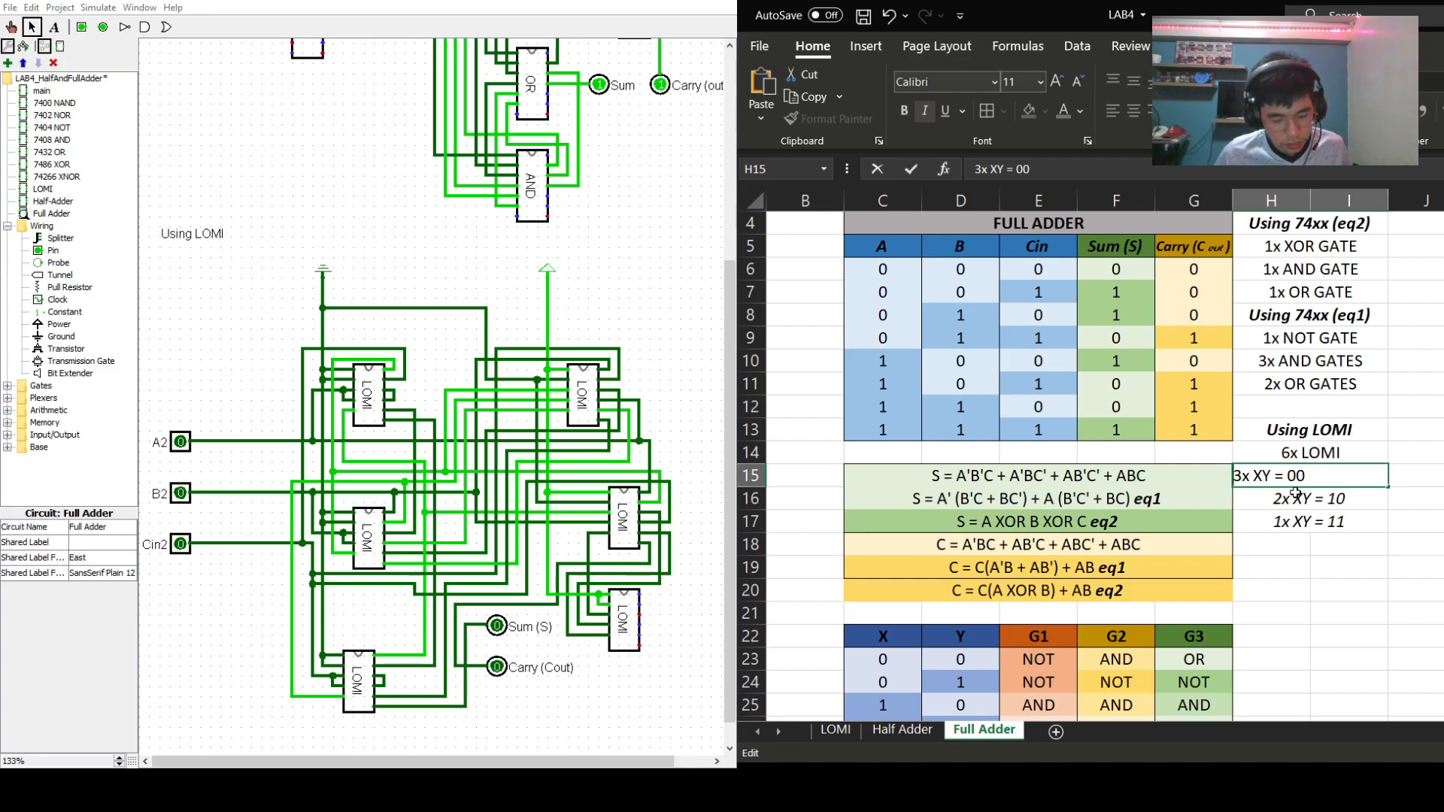
- Number the three XY entries in rows 15 to 17 with the prefixes 1., 2. and 3
type("1.")
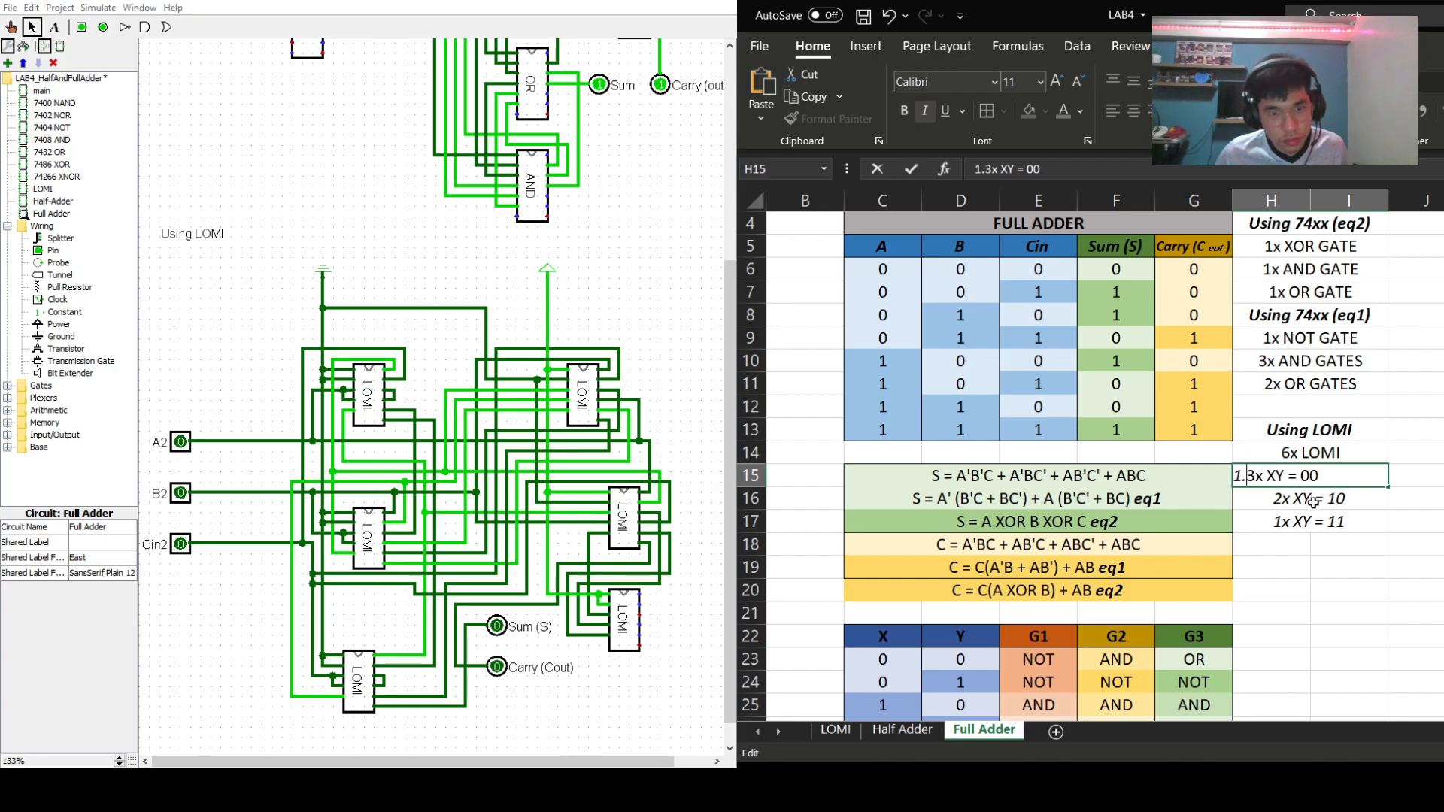
key("Return")
double_click(1269, 499)
type("2.")
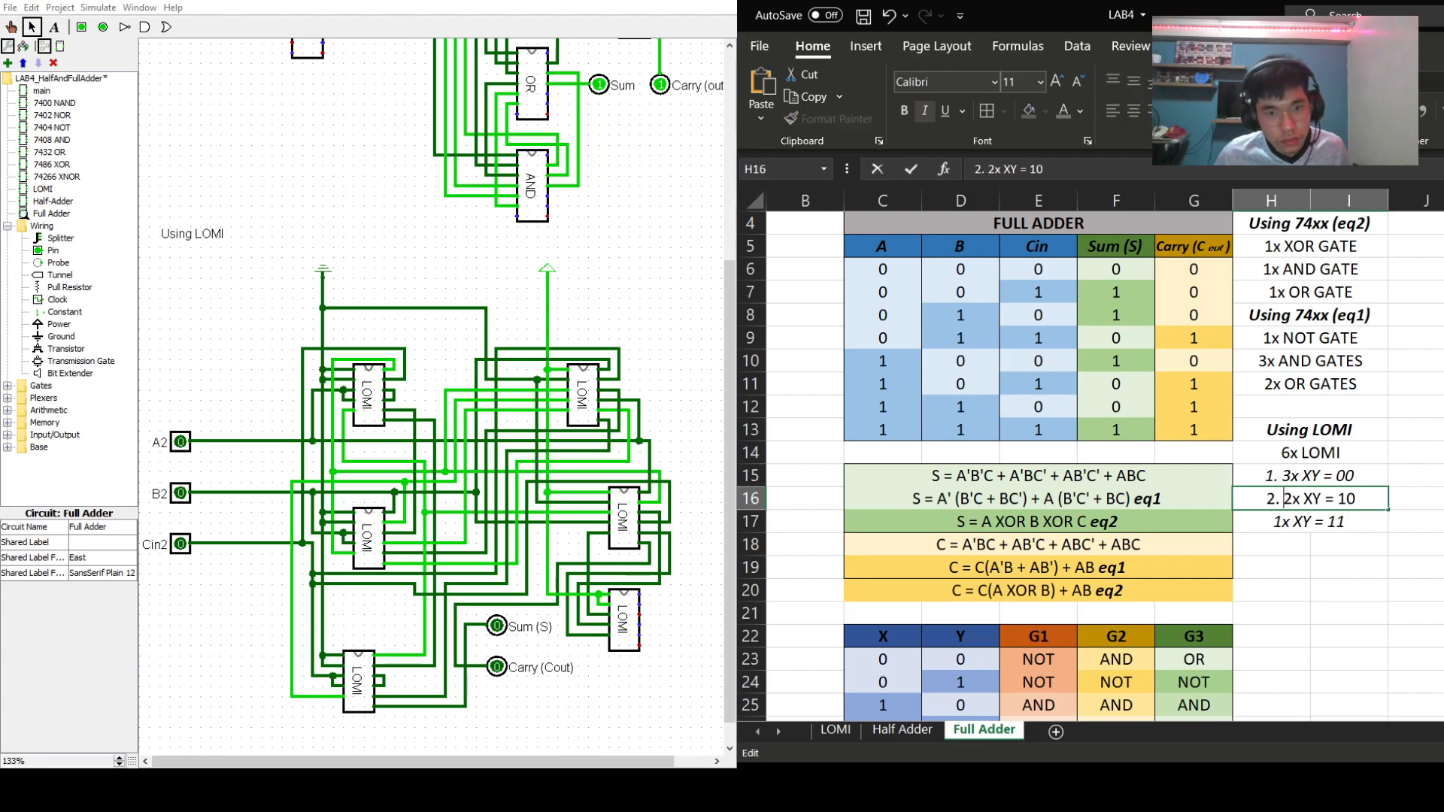
double_click(1271, 521)
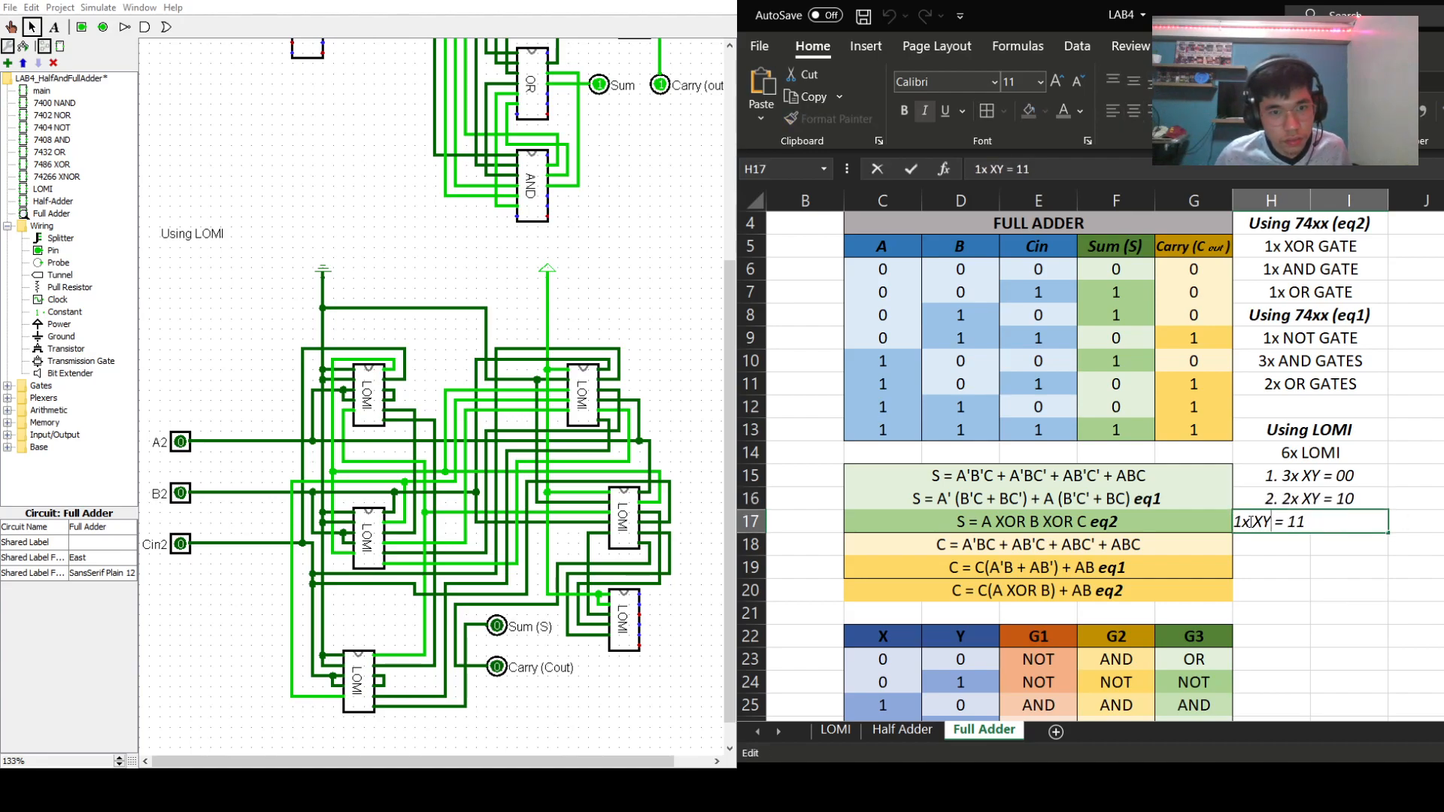
type("3.")
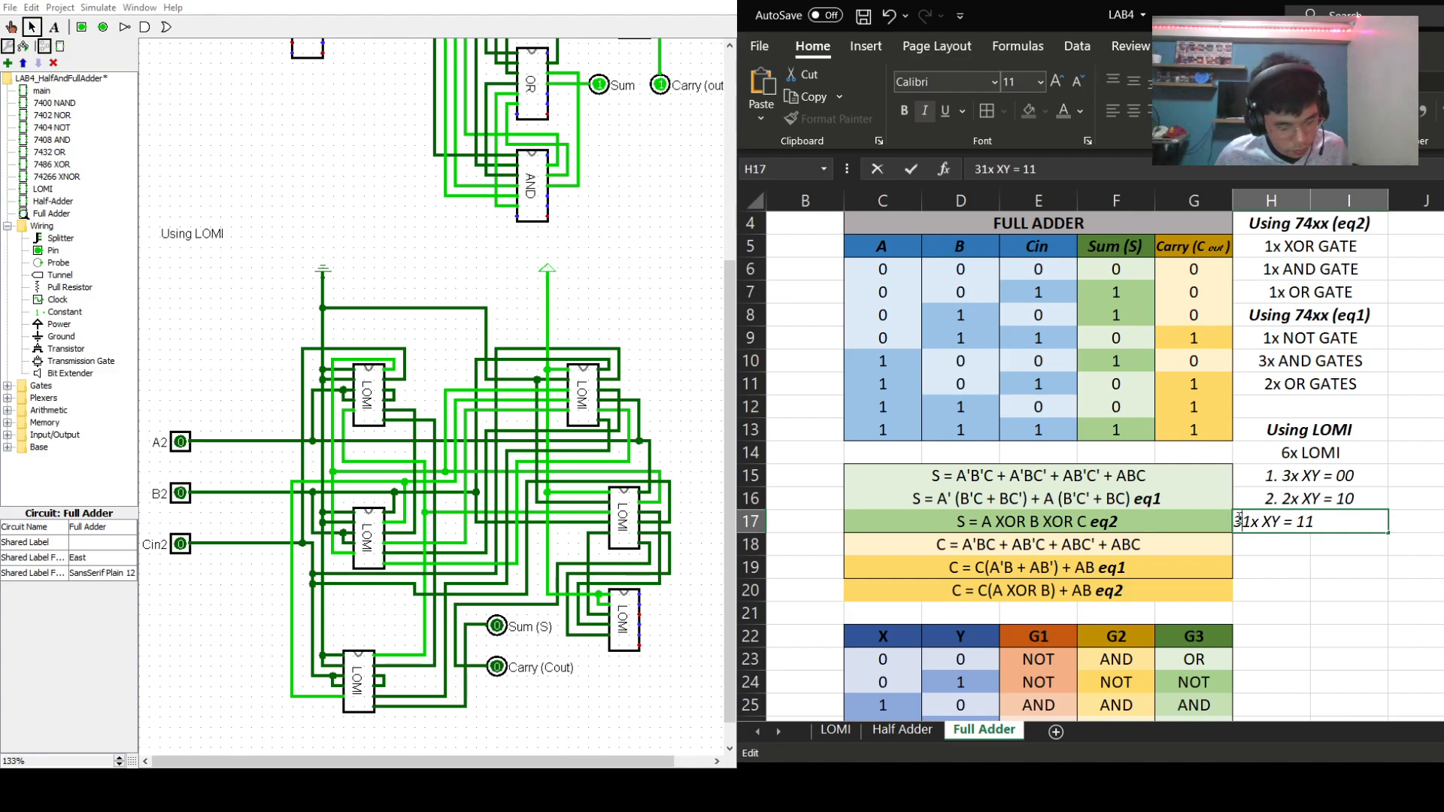
left_click(1443, 475)
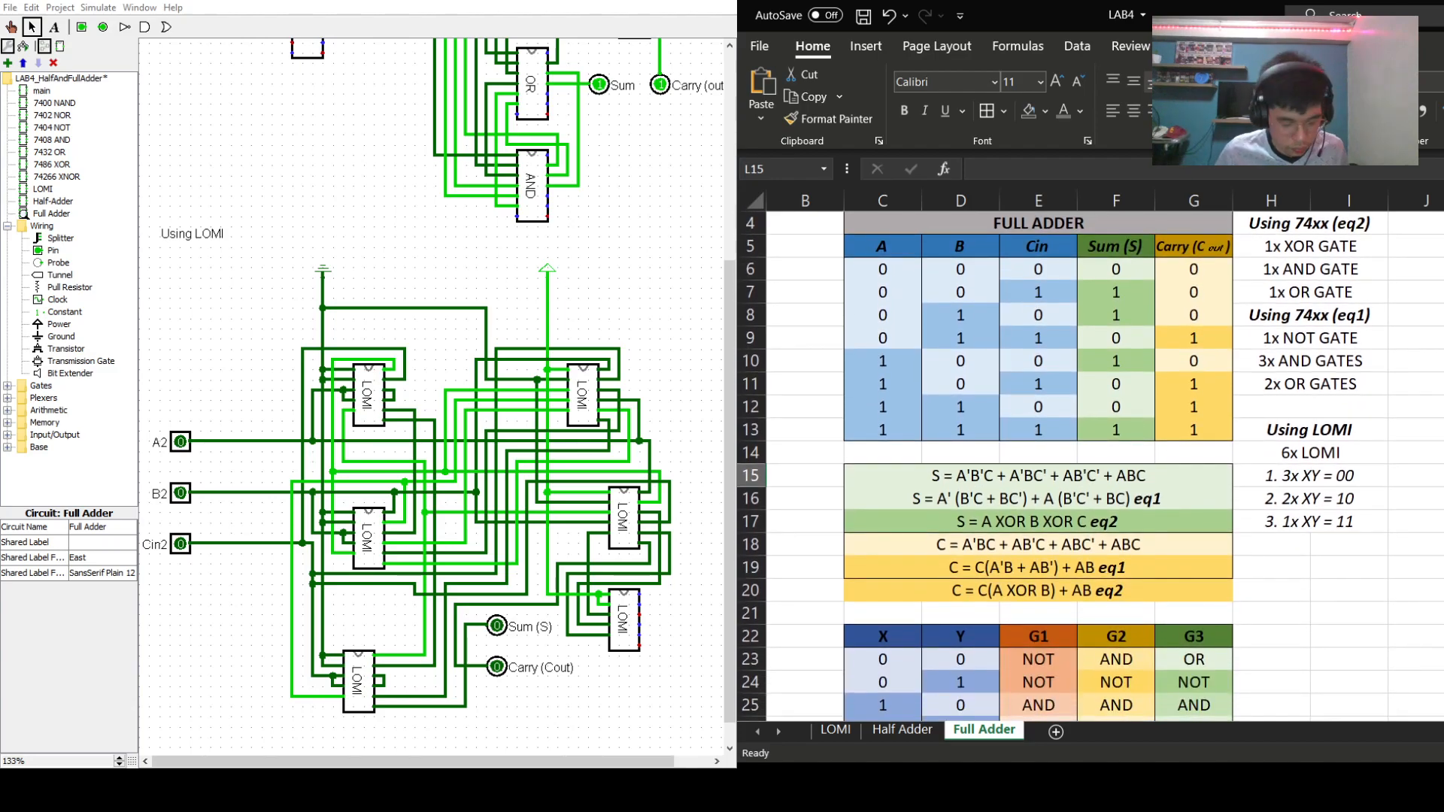
- Tile the Excel and Logisim windows side by side and set the LOMI full adder's Cin2 input to 1 with the Poke tool
key("super+Right")
key("super+Left")
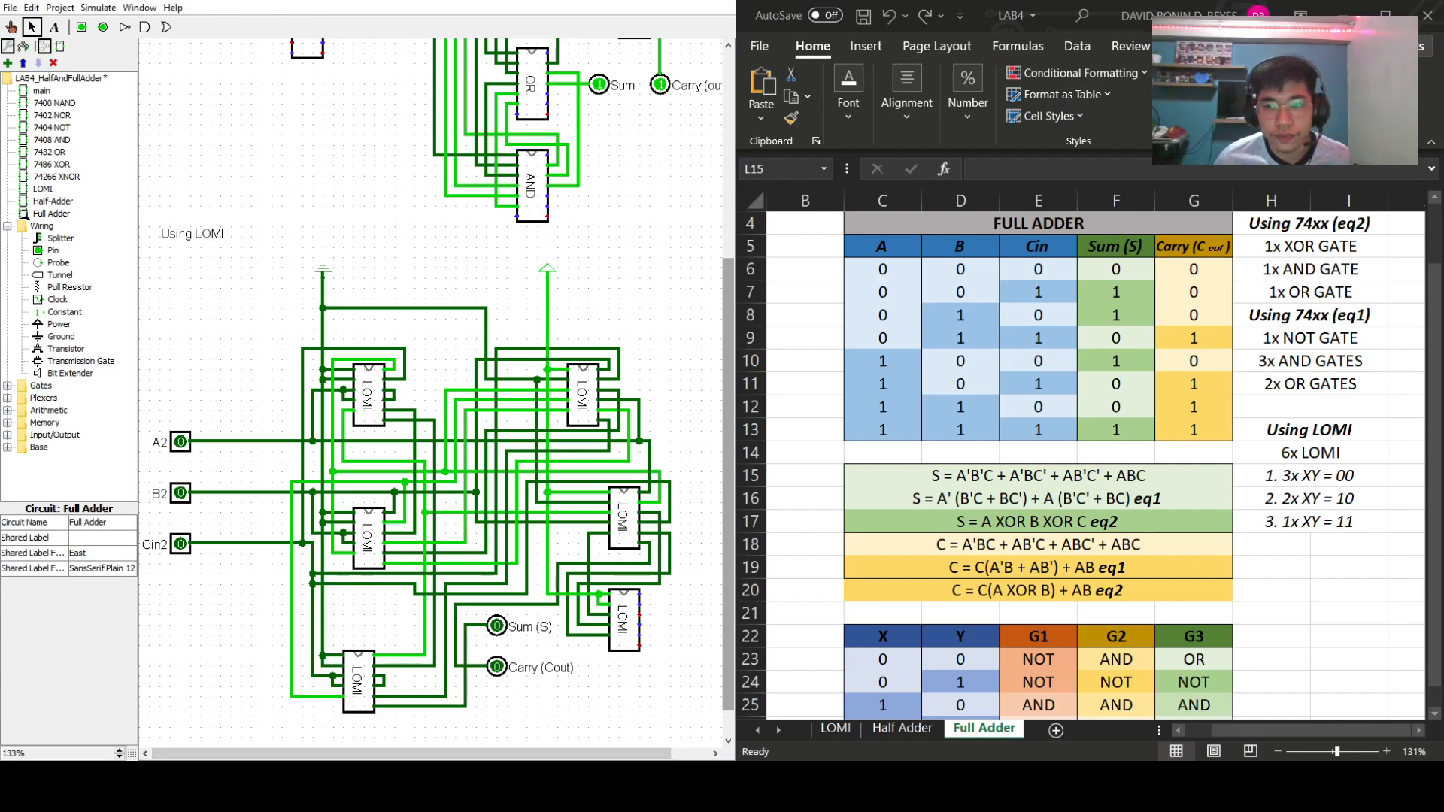
scroll(1082, 465, "down", 1)
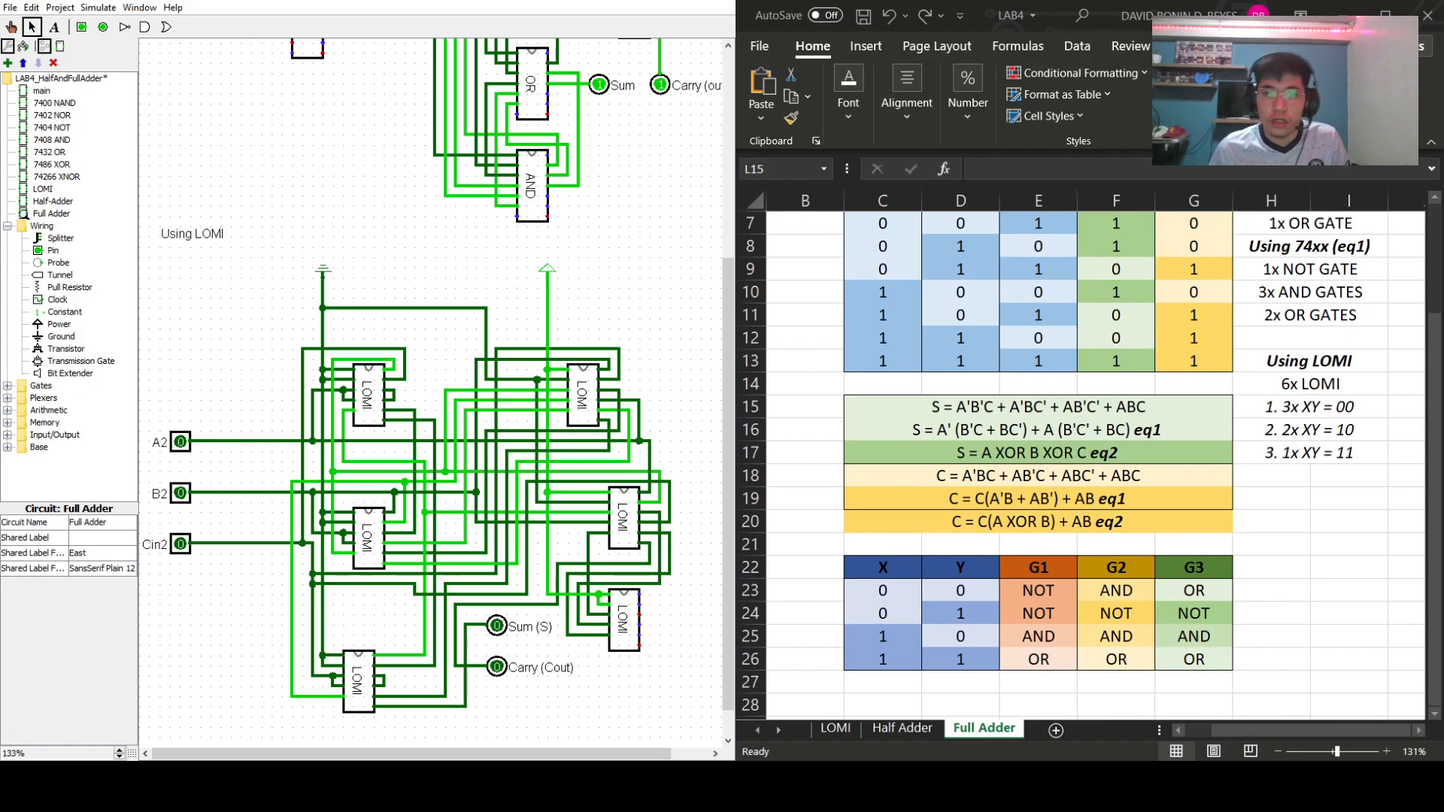
scroll(501, 566, "down", 1)
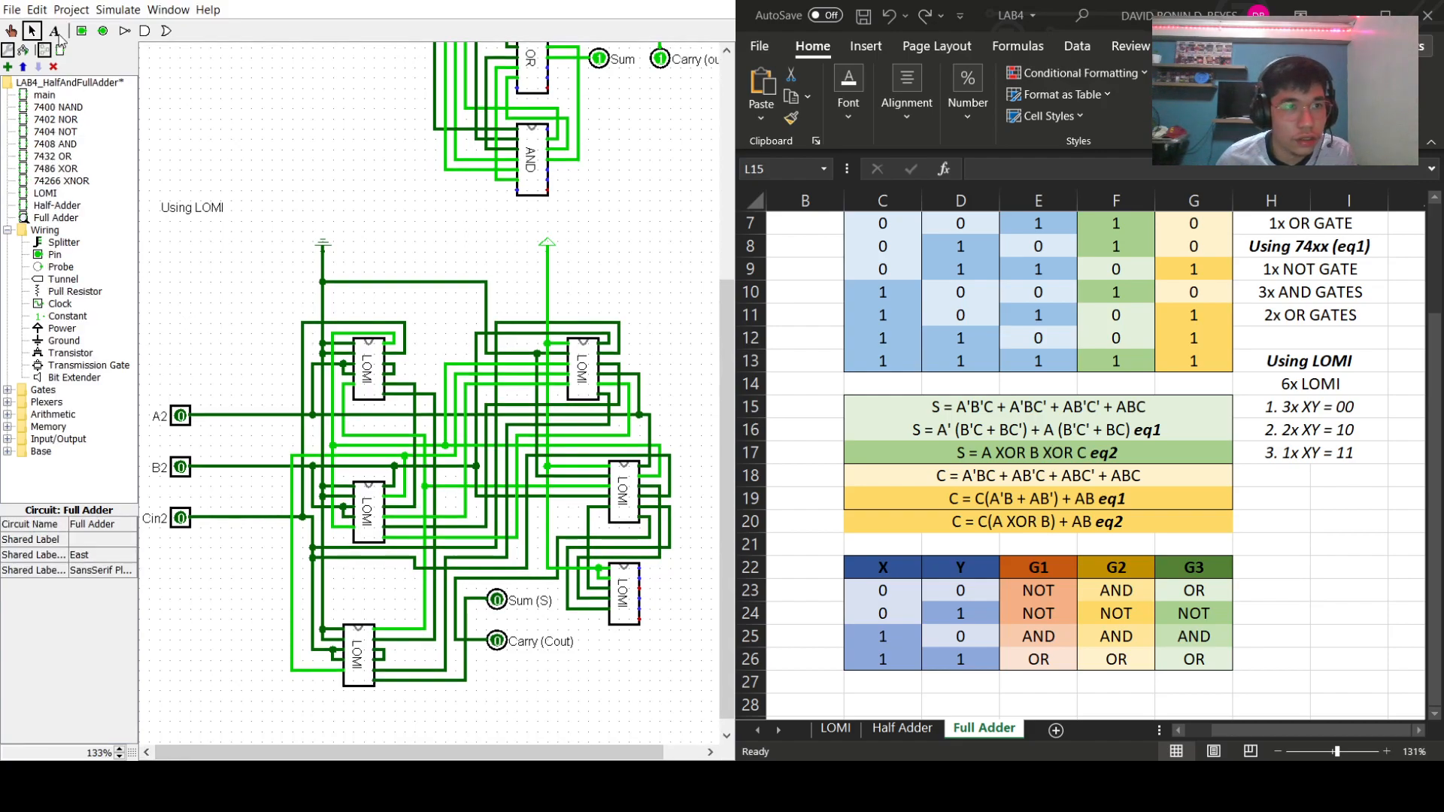
left_click(11, 31)
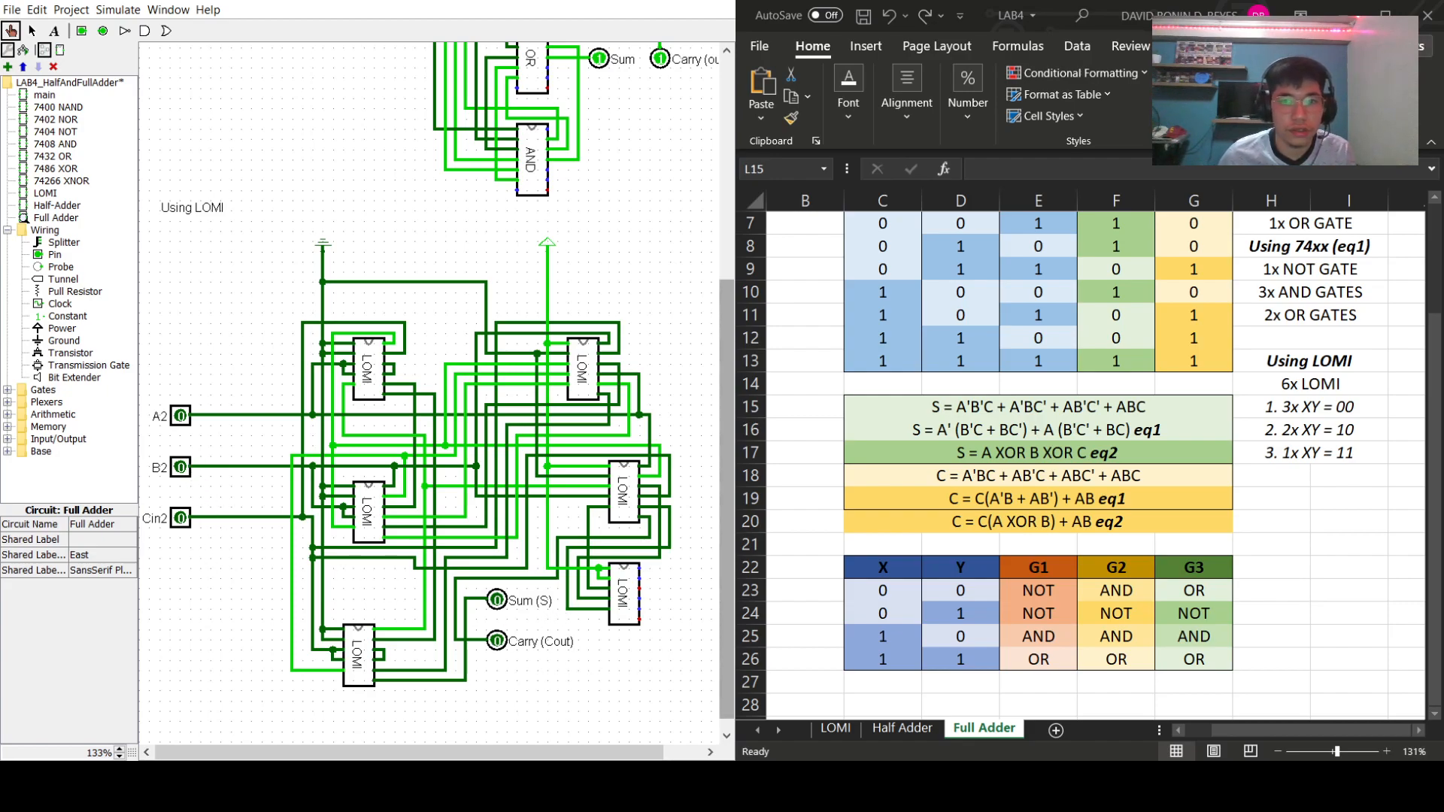
scroll(1091, 451, "up", 2)
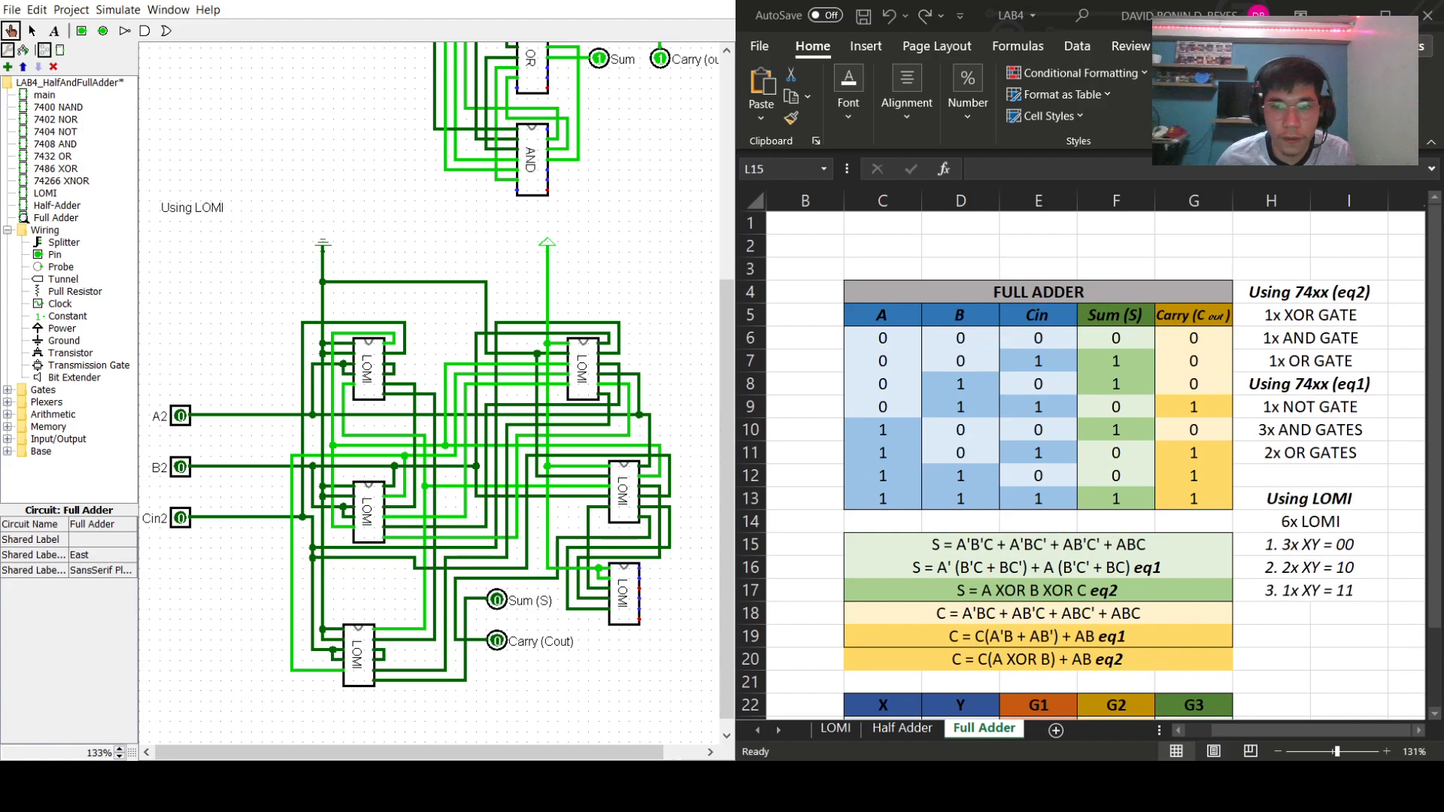
left_click(181, 518)
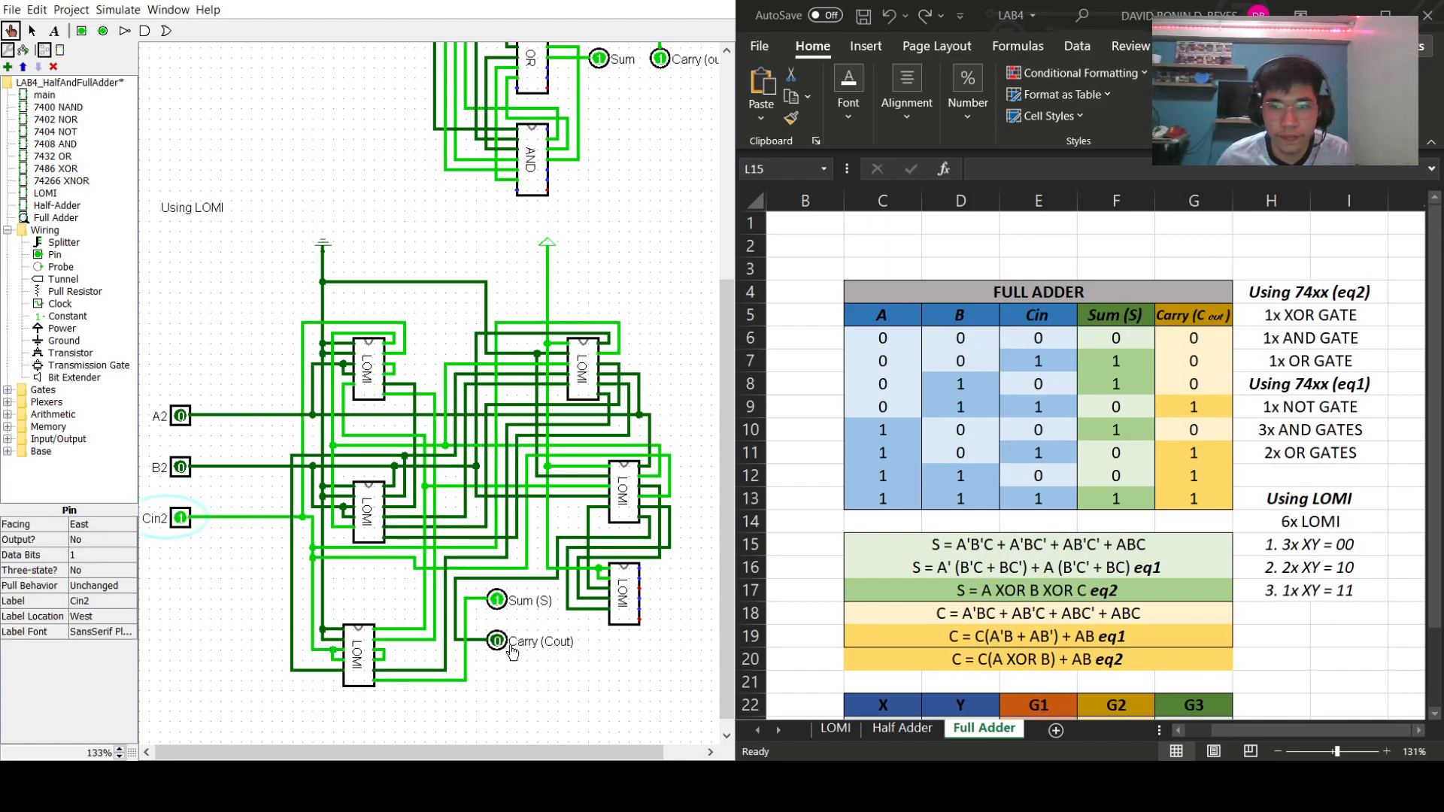
- Test the LOMI full adder with the A2, B2, Cin2 input combinations 010, 011 and 100 using the Poke tool
left_click(181, 519)
left_click(180, 467)
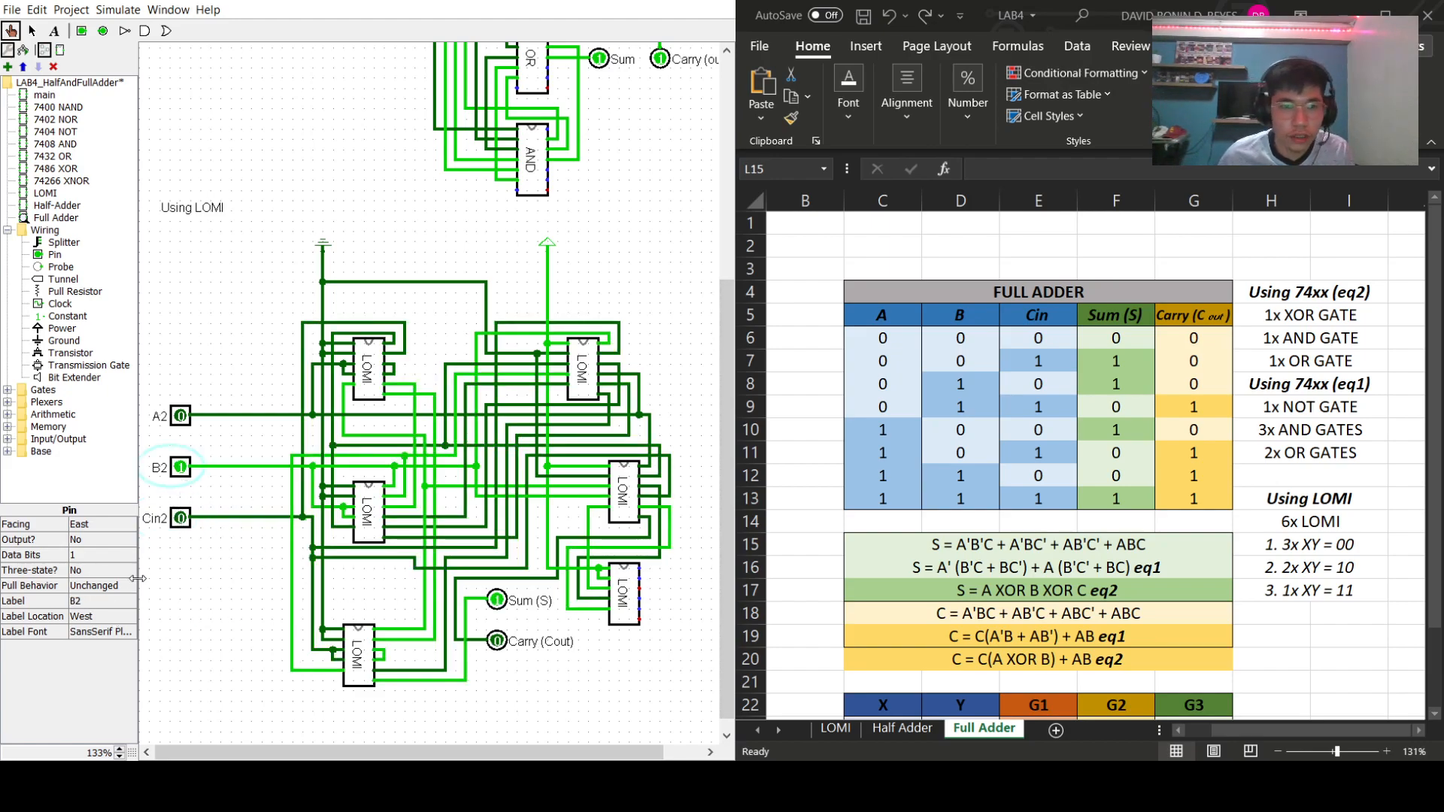
left_click(181, 519)
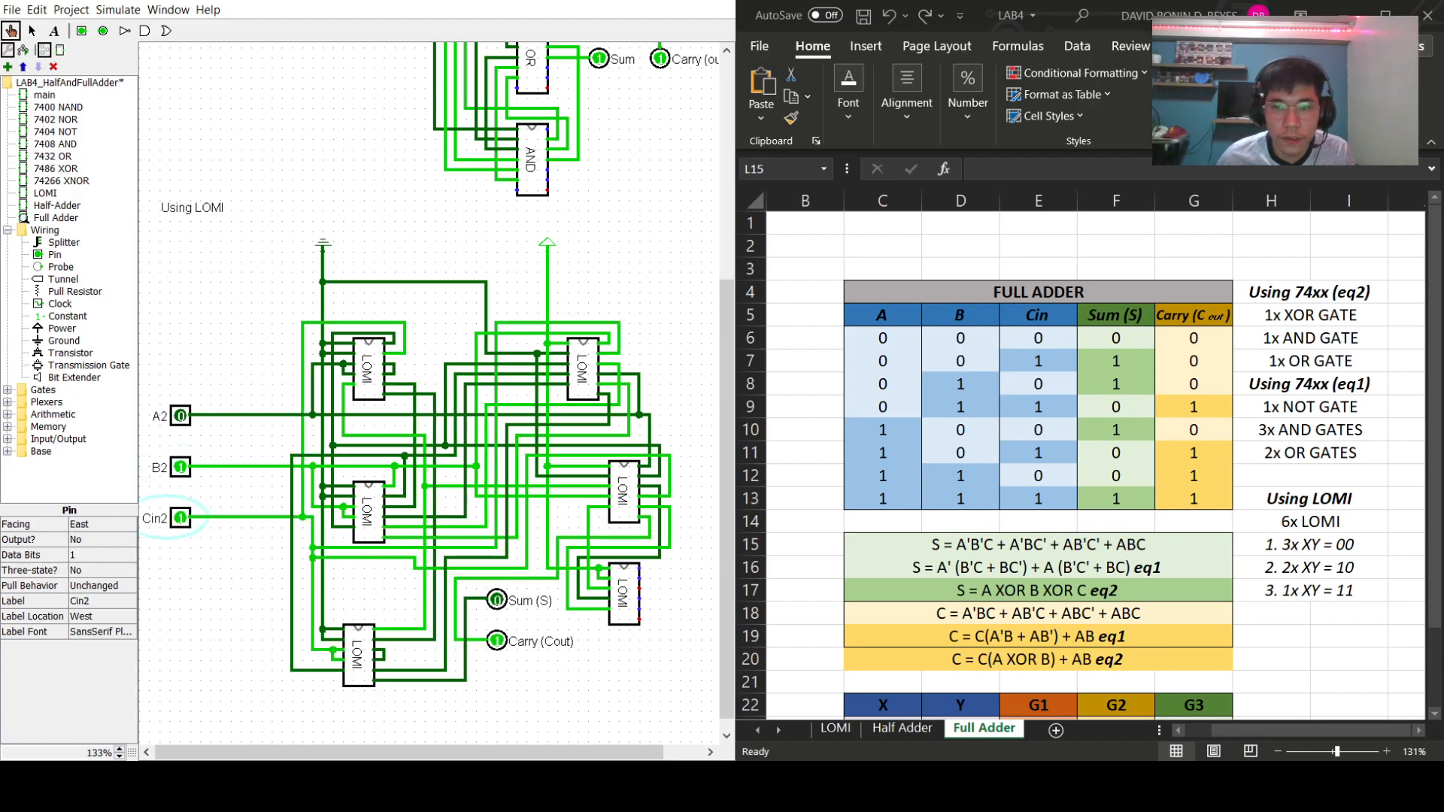
left_click(180, 467)
left_click(182, 518)
left_click(182, 416)
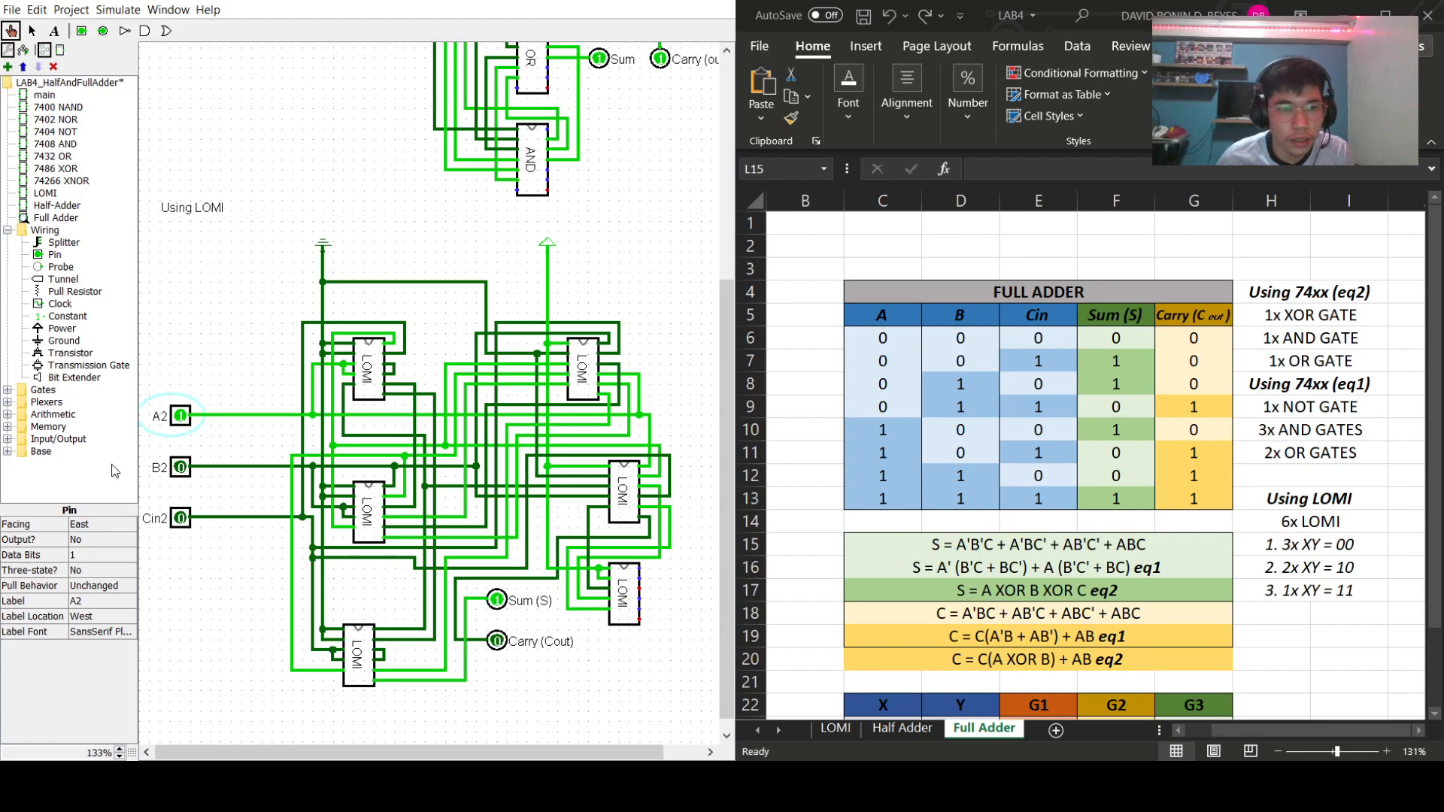
- Test the A2, B2, Cin2 combinations 101, 110 and 111 on the LOMI full adder against the truth table
left_click(182, 521)
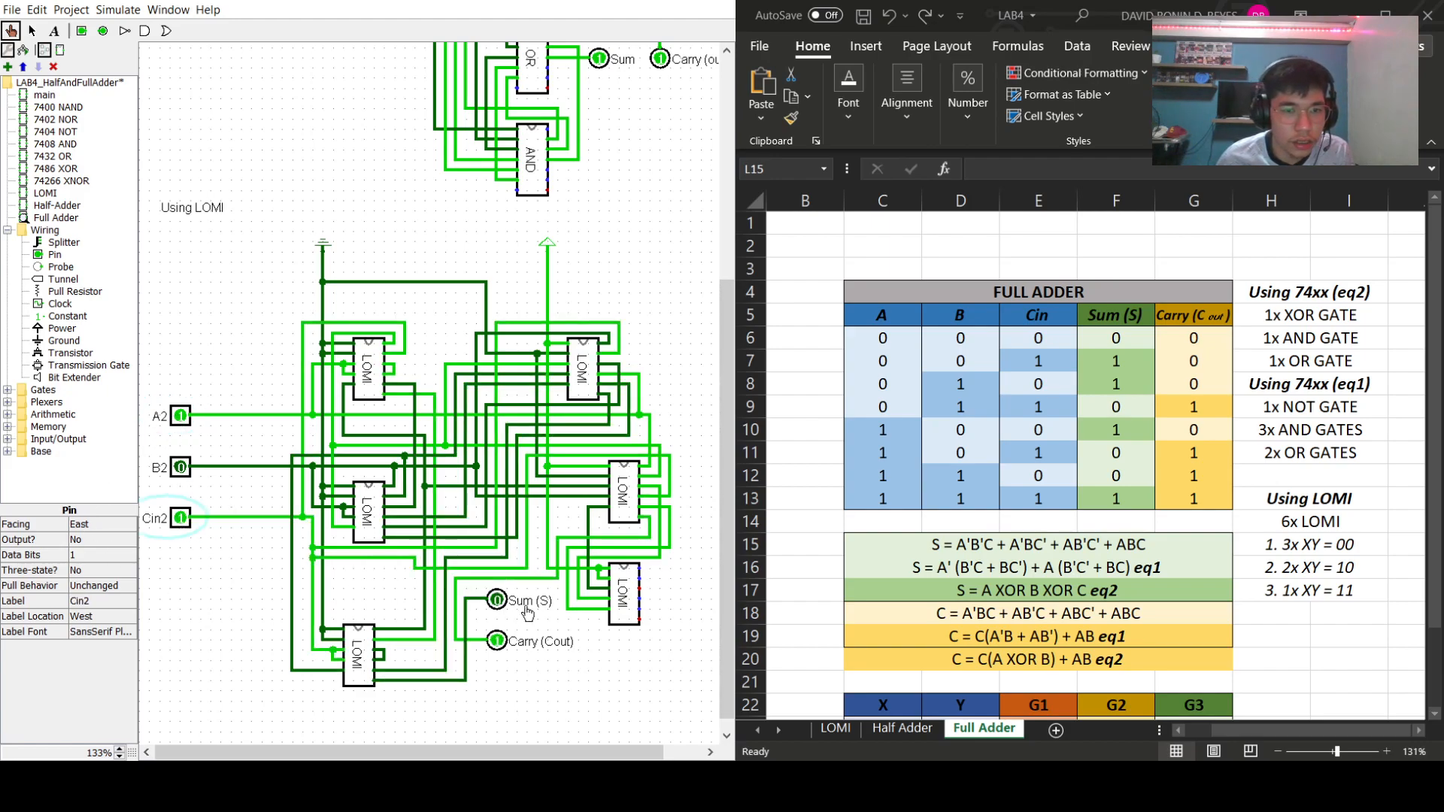
left_click(181, 519)
left_click(179, 467)
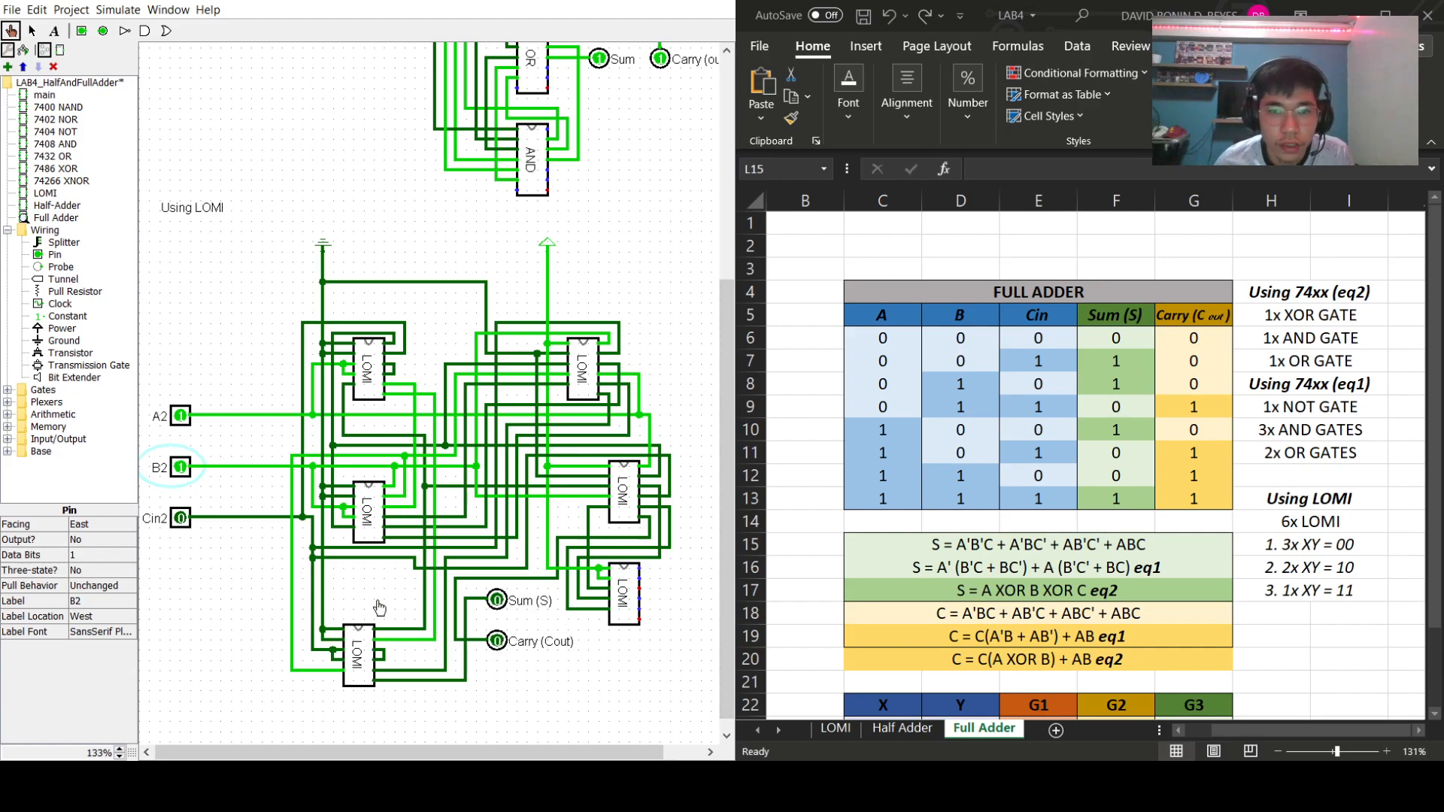
left_click(179, 519)
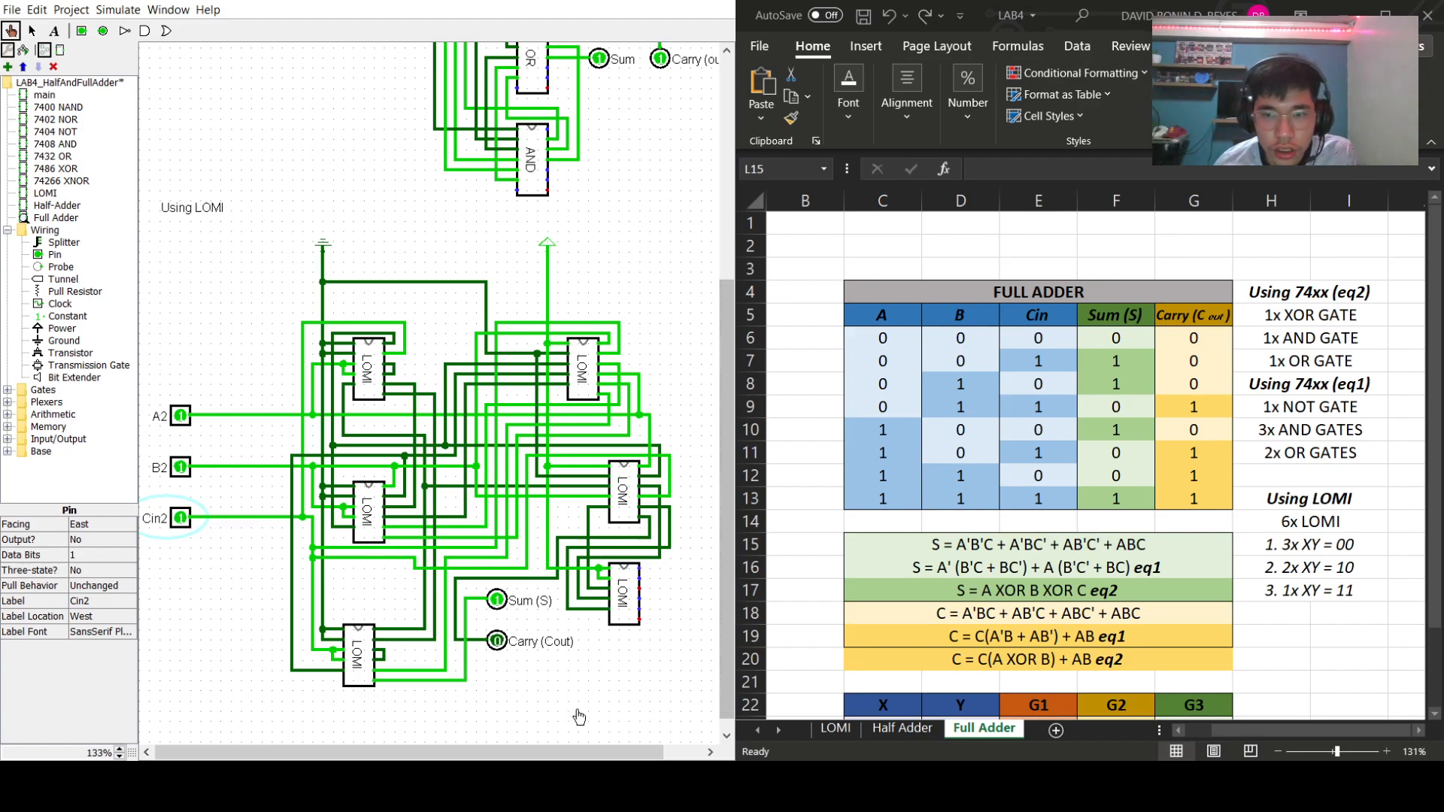
scroll(1083, 459, "down", 1)
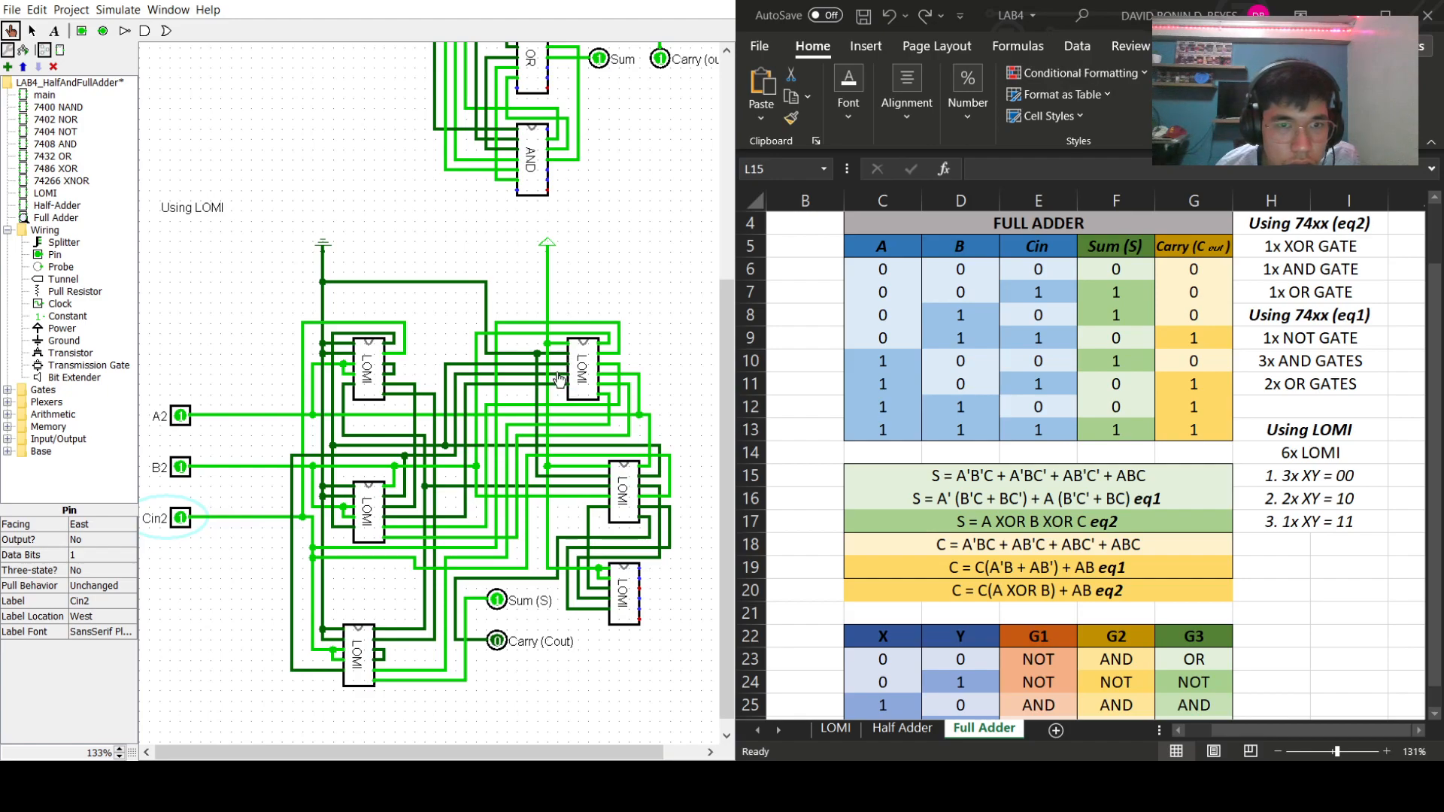
- Reset the A2, B2 and Cin2 inputs of the LOMI full adder to 0
left_click(181, 416)
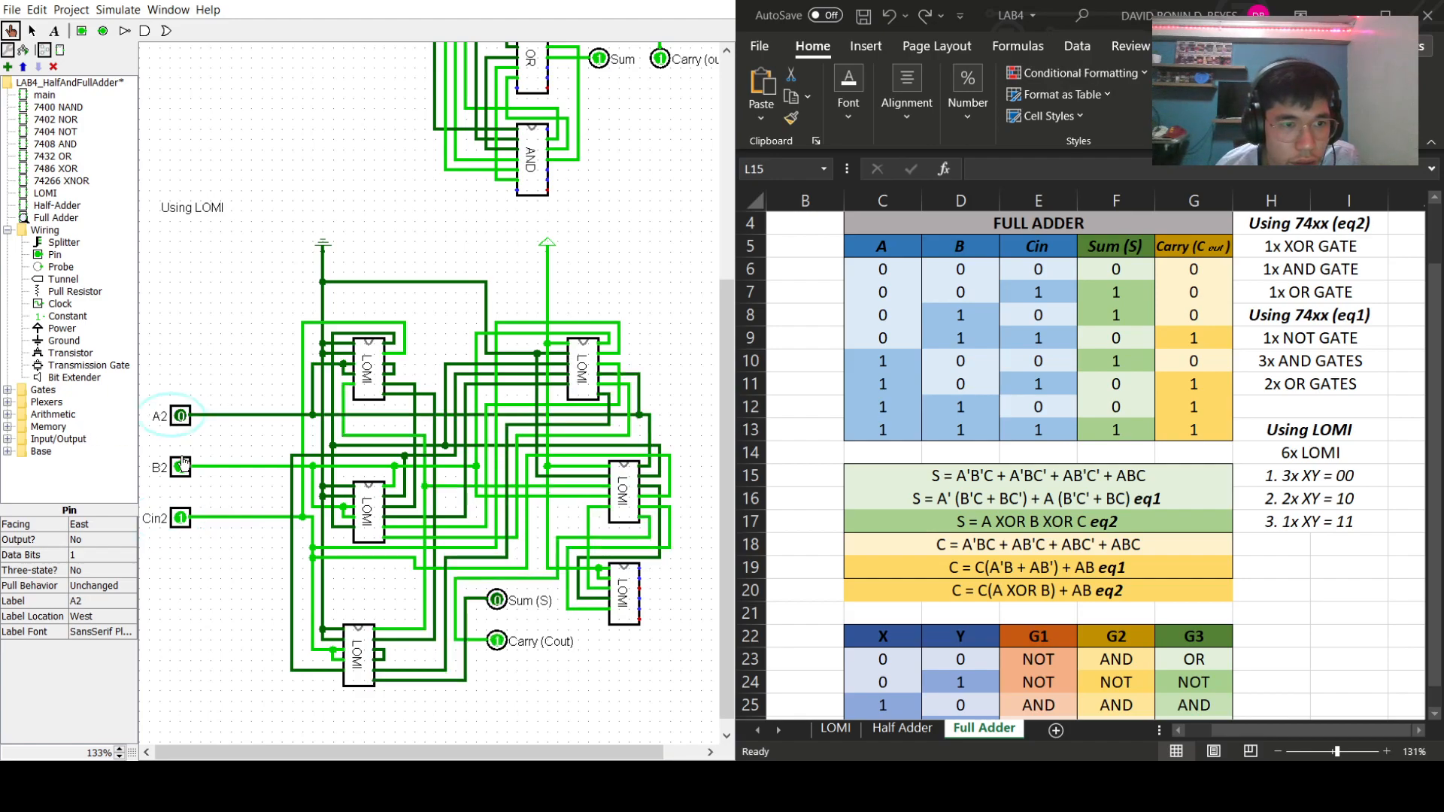
left_click(181, 467)
left_click(181, 518)
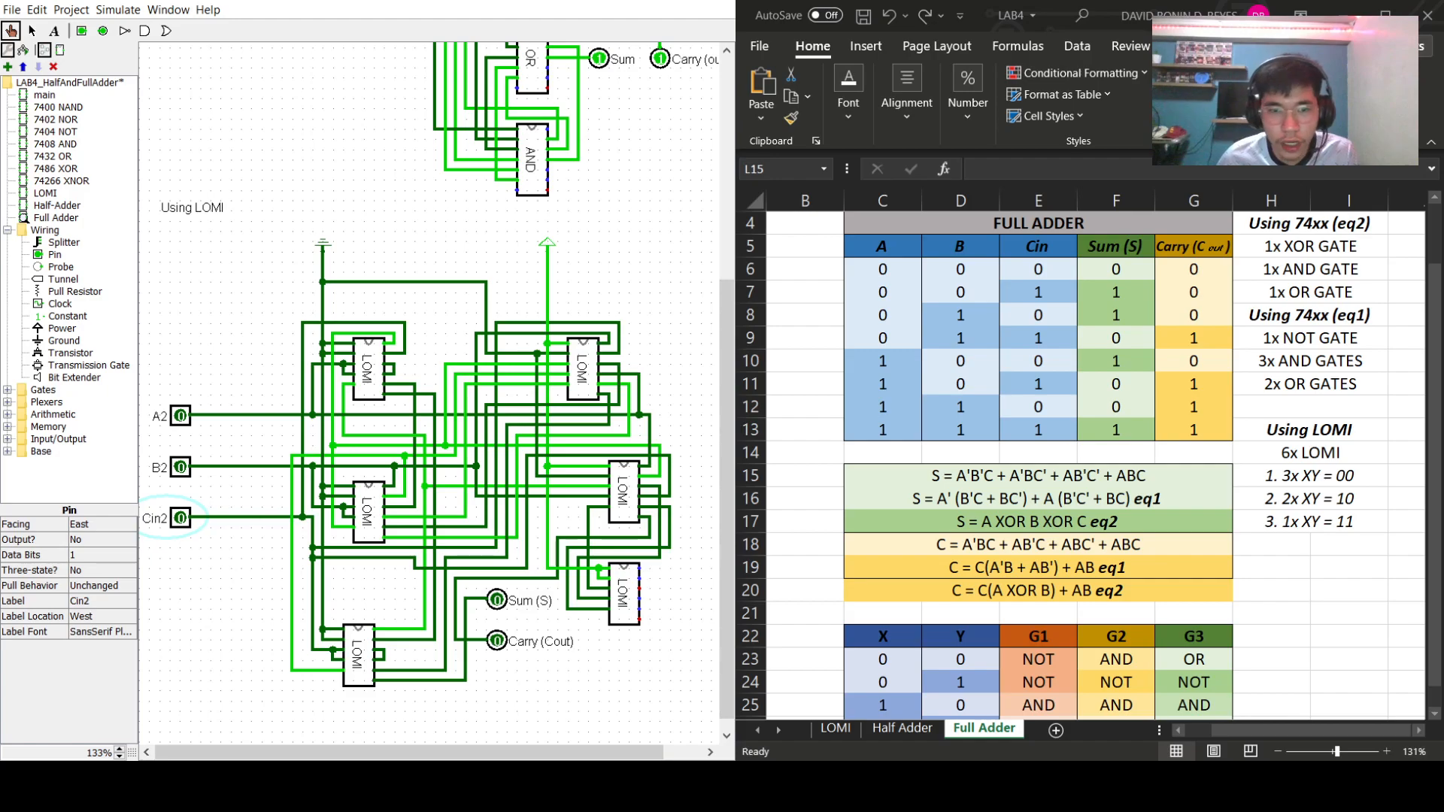
- Delete the power wire feeding the XY inputs of the LOMI beside the Sum and Carry outputs
left_click_drag(619, 752, 659, 754)
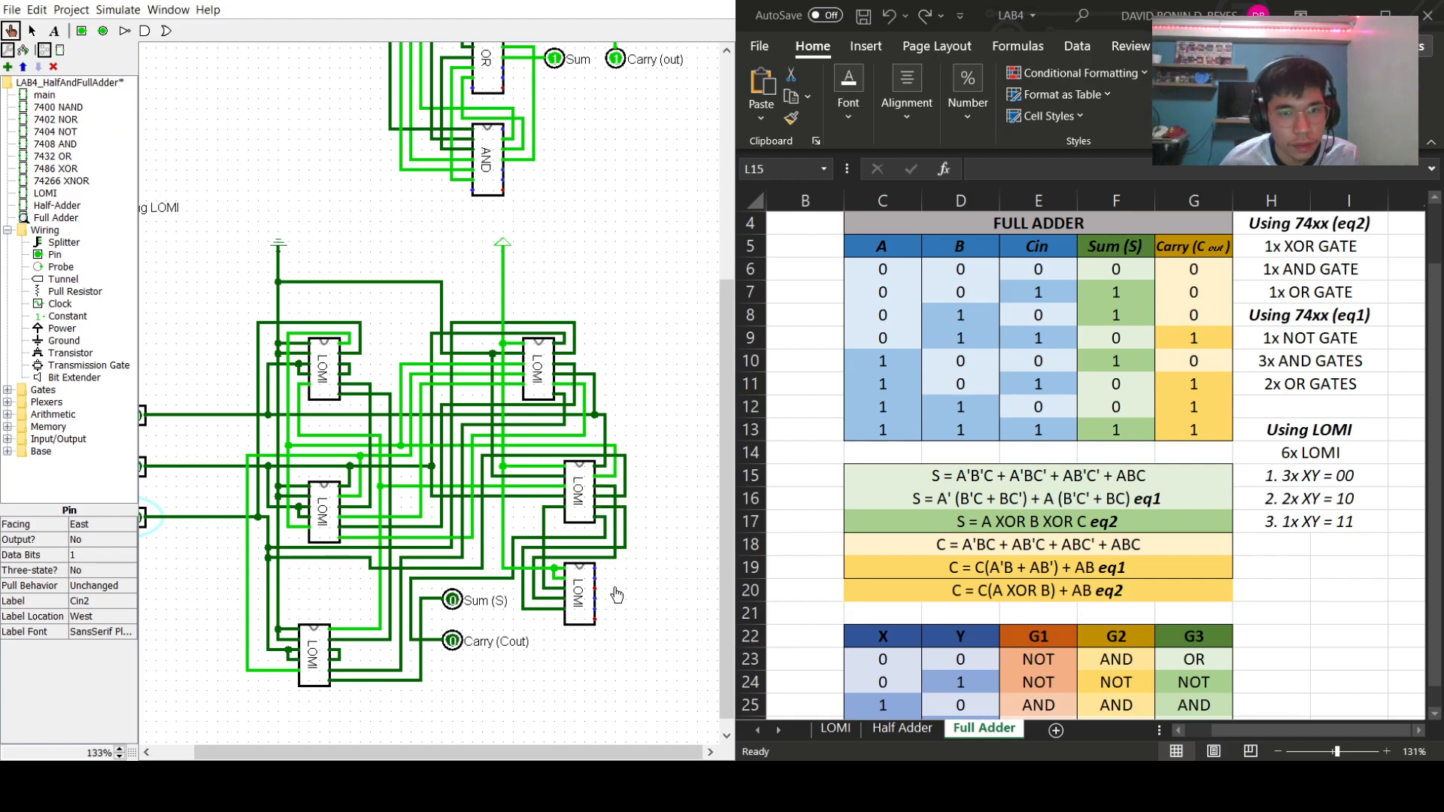
left_click(584, 600)
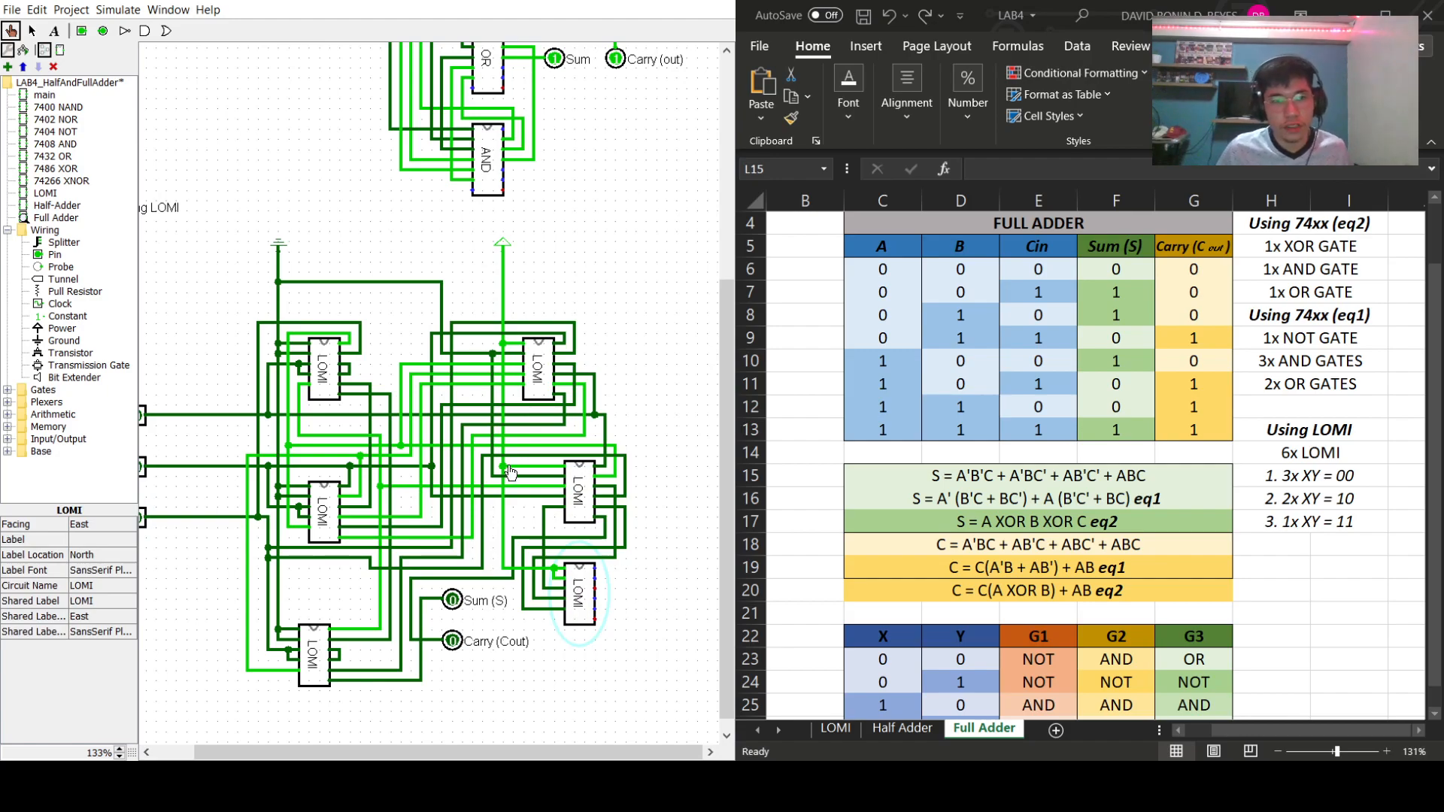
left_click(31, 32)
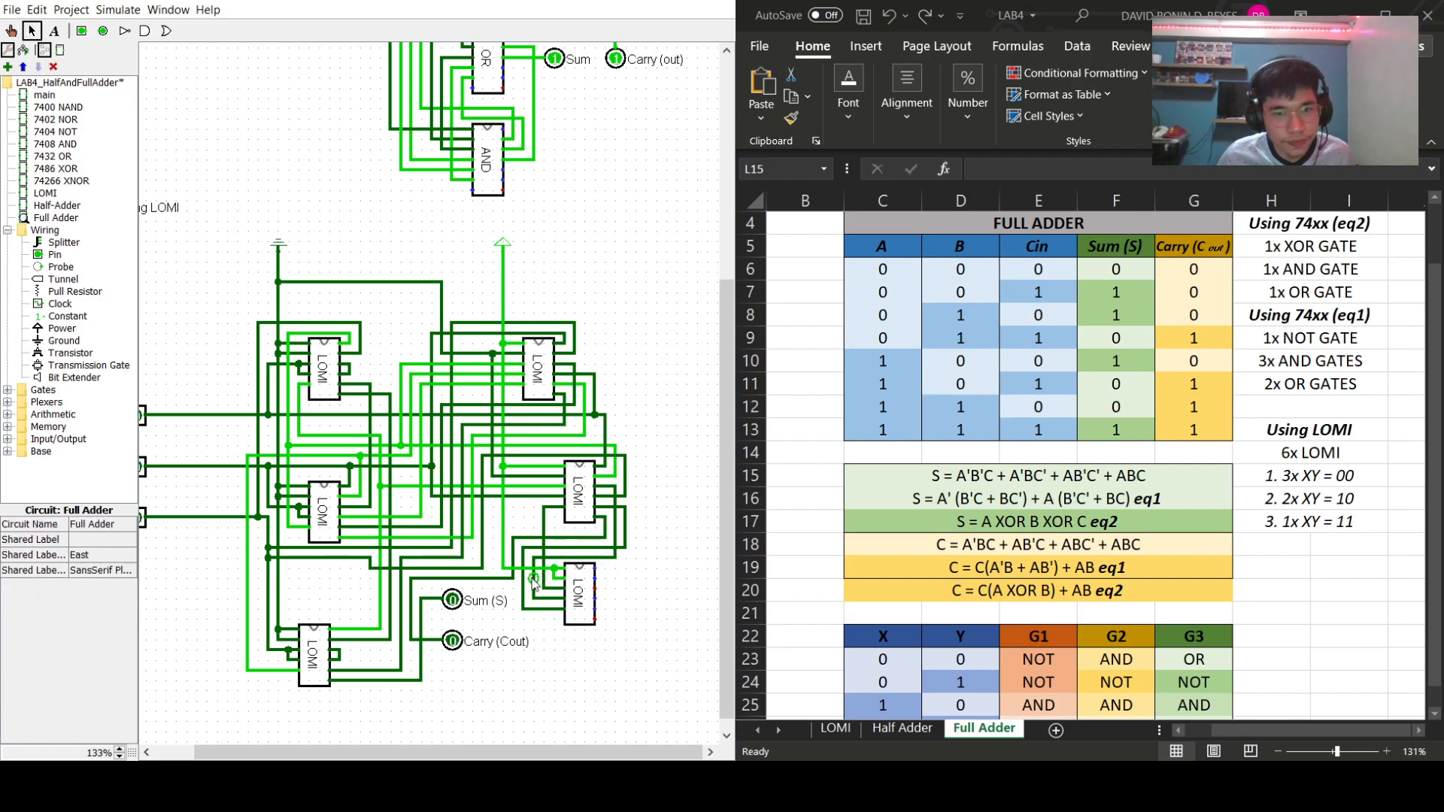
left_click(503, 564)
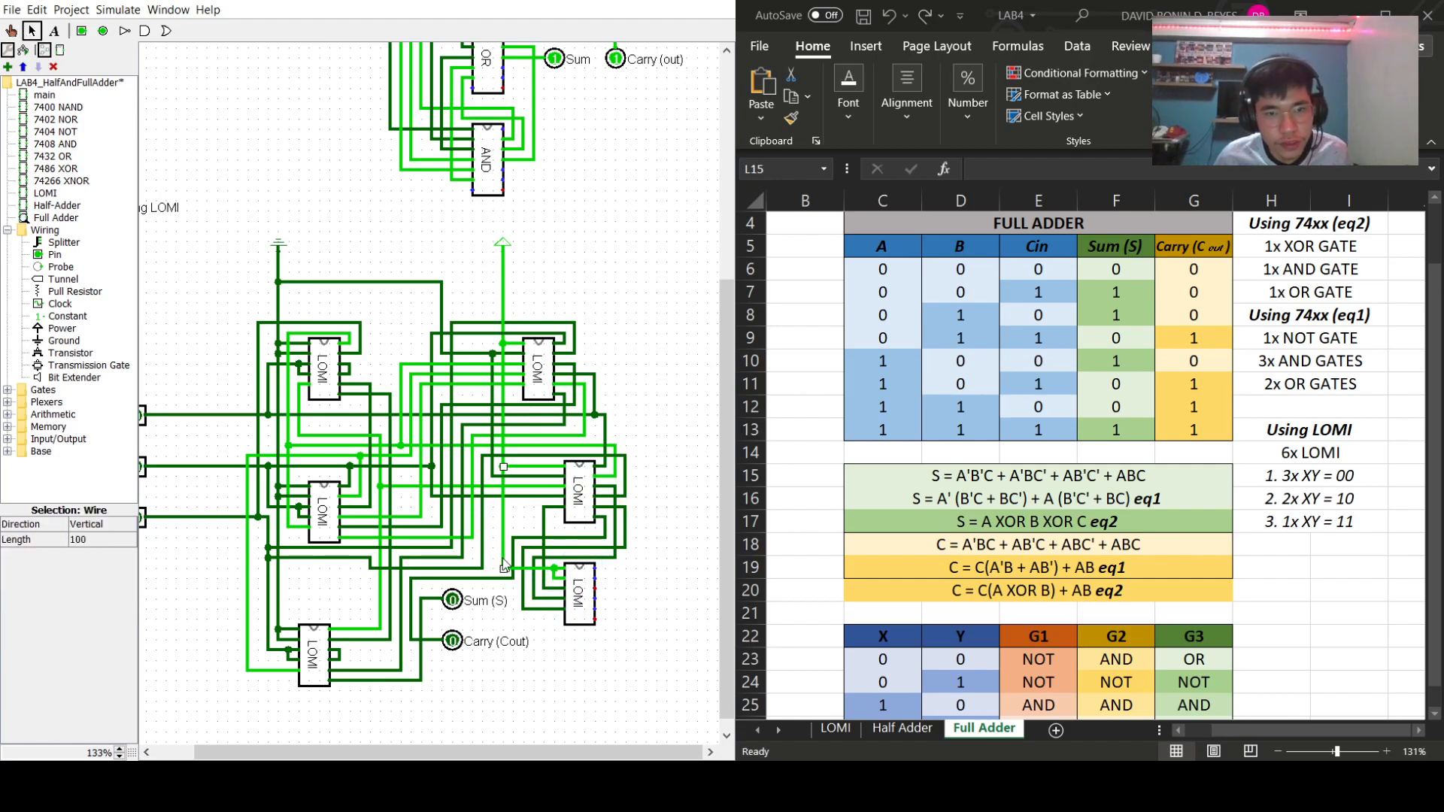
left_click(670, 636)
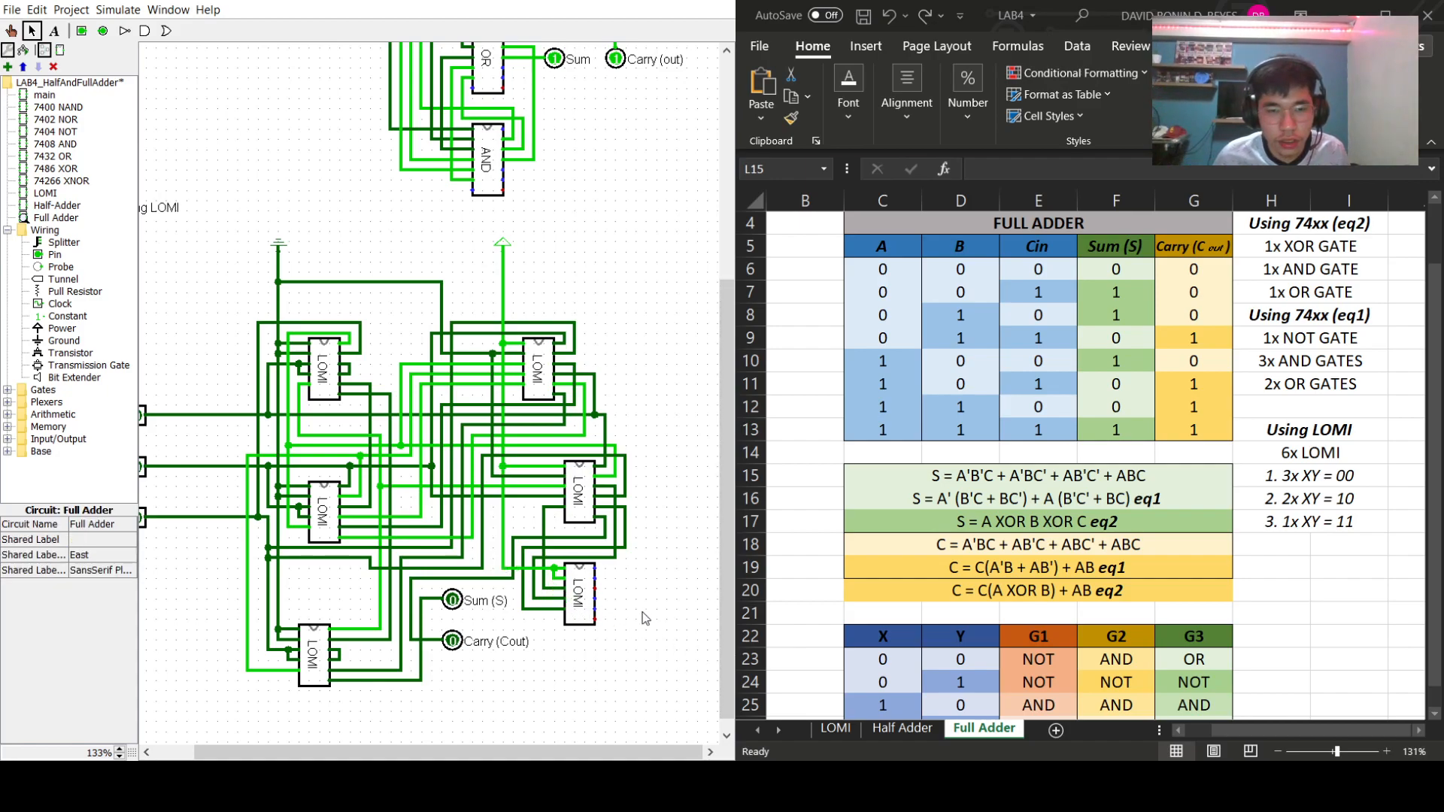
left_click(504, 503)
key("Delete")
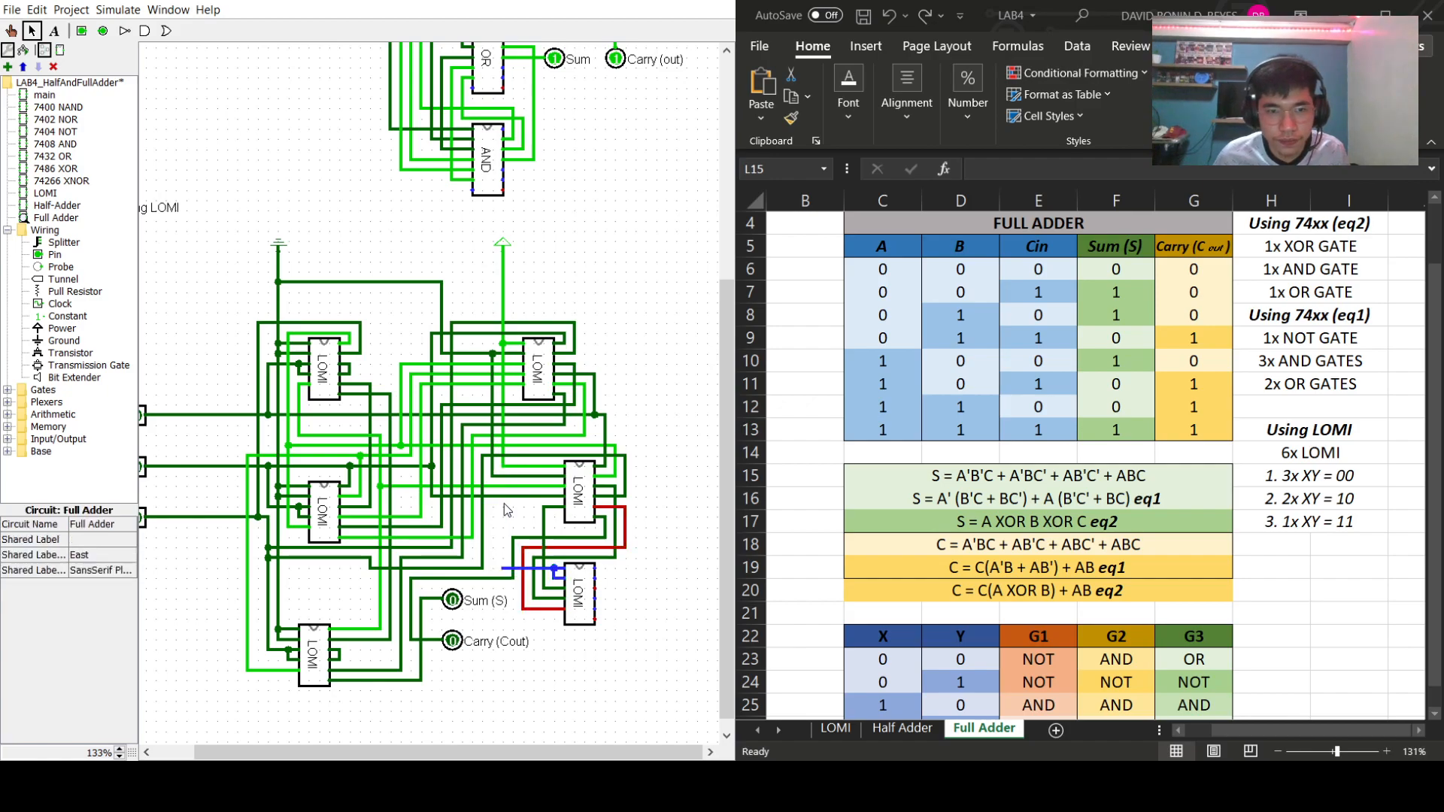
left_click(558, 575)
key("Delete")
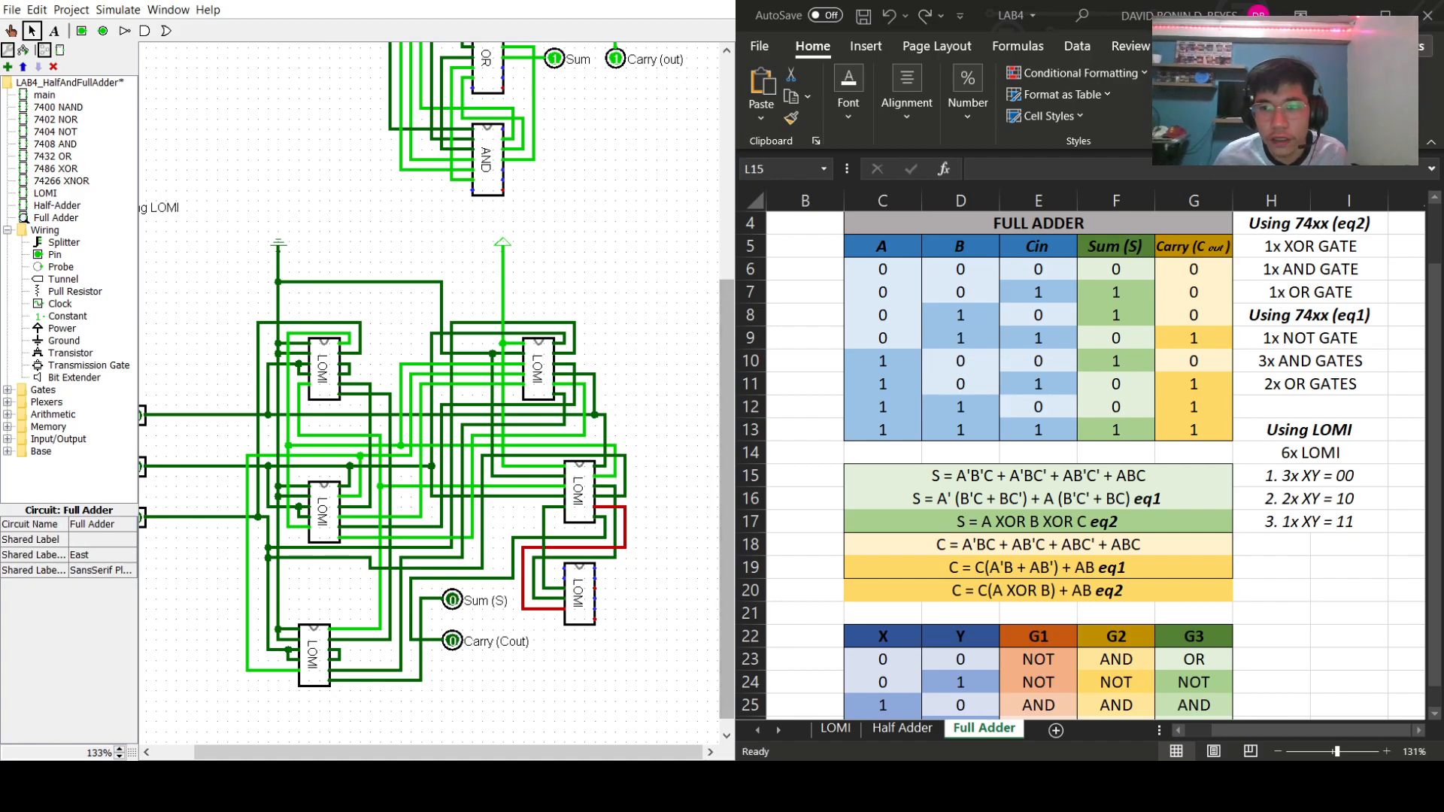
- Check the XY gate table in Excel and rewire the power line to that LOMI's XY inputs in Logisim
scroll(1084, 451, "down", 1)
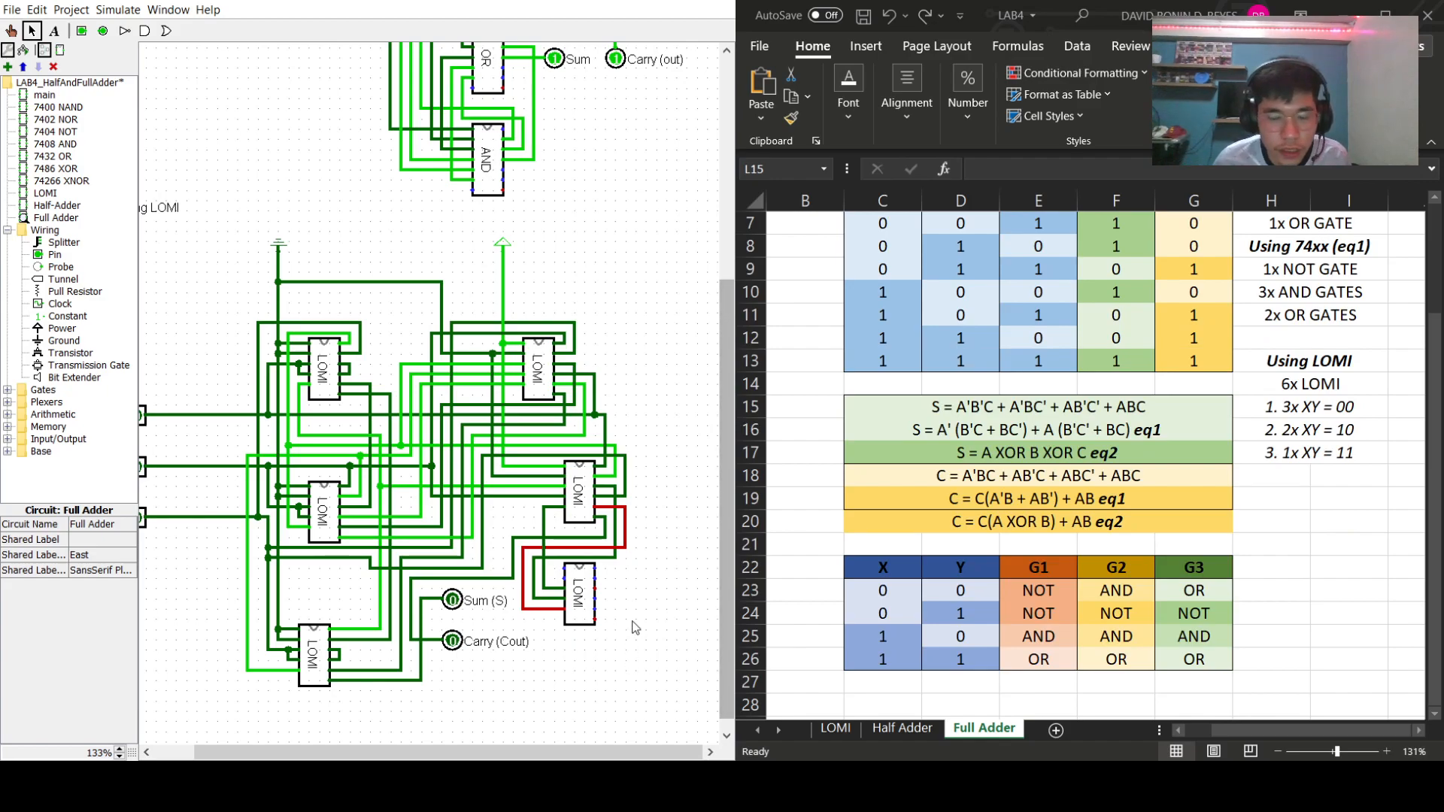
scroll(1038, 451, "up", 1)
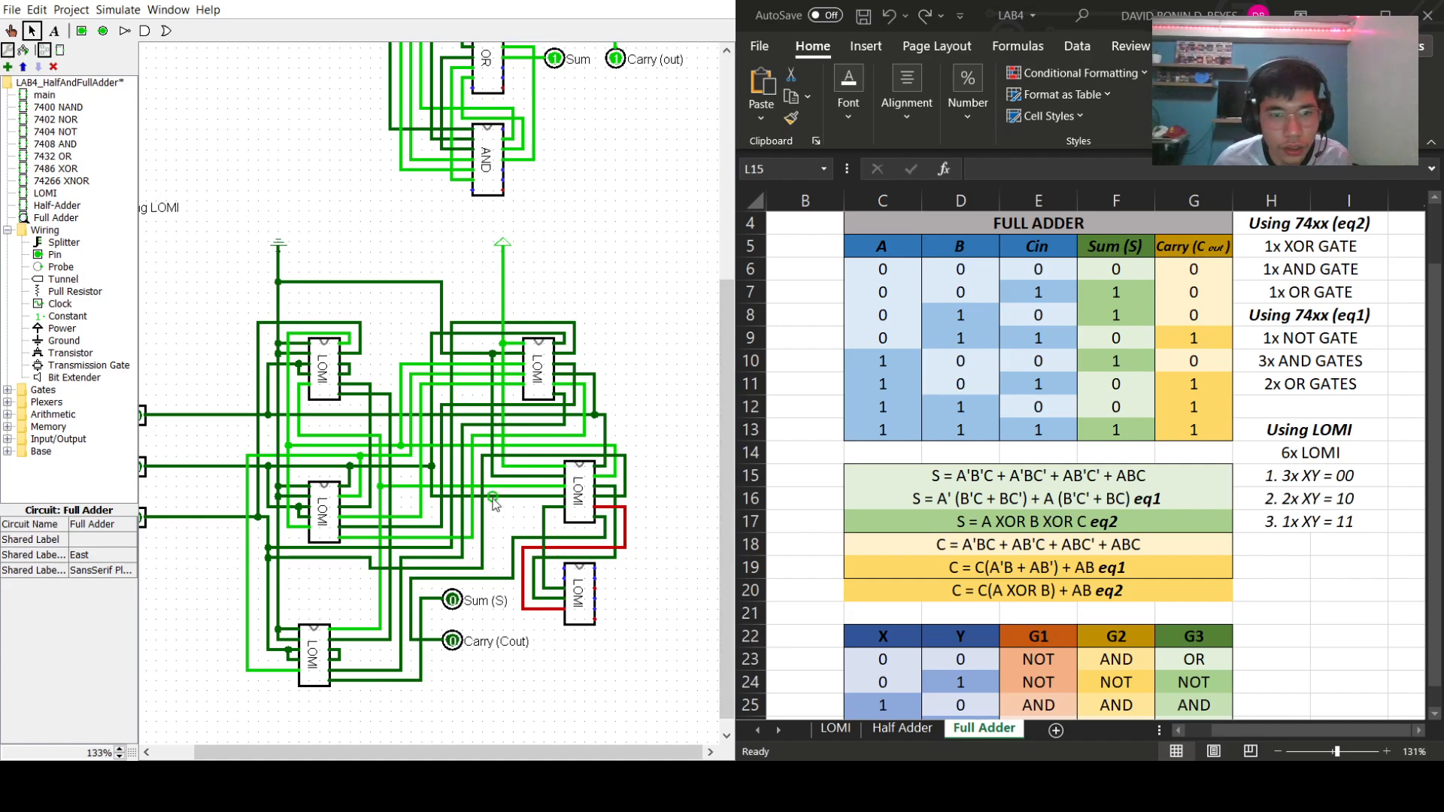
mouse_move(503, 467)
left_mouse_down()
mouse_move(505, 577)
mouse_move(570, 576)
mouse_move(557, 570)
left_mouse_up()
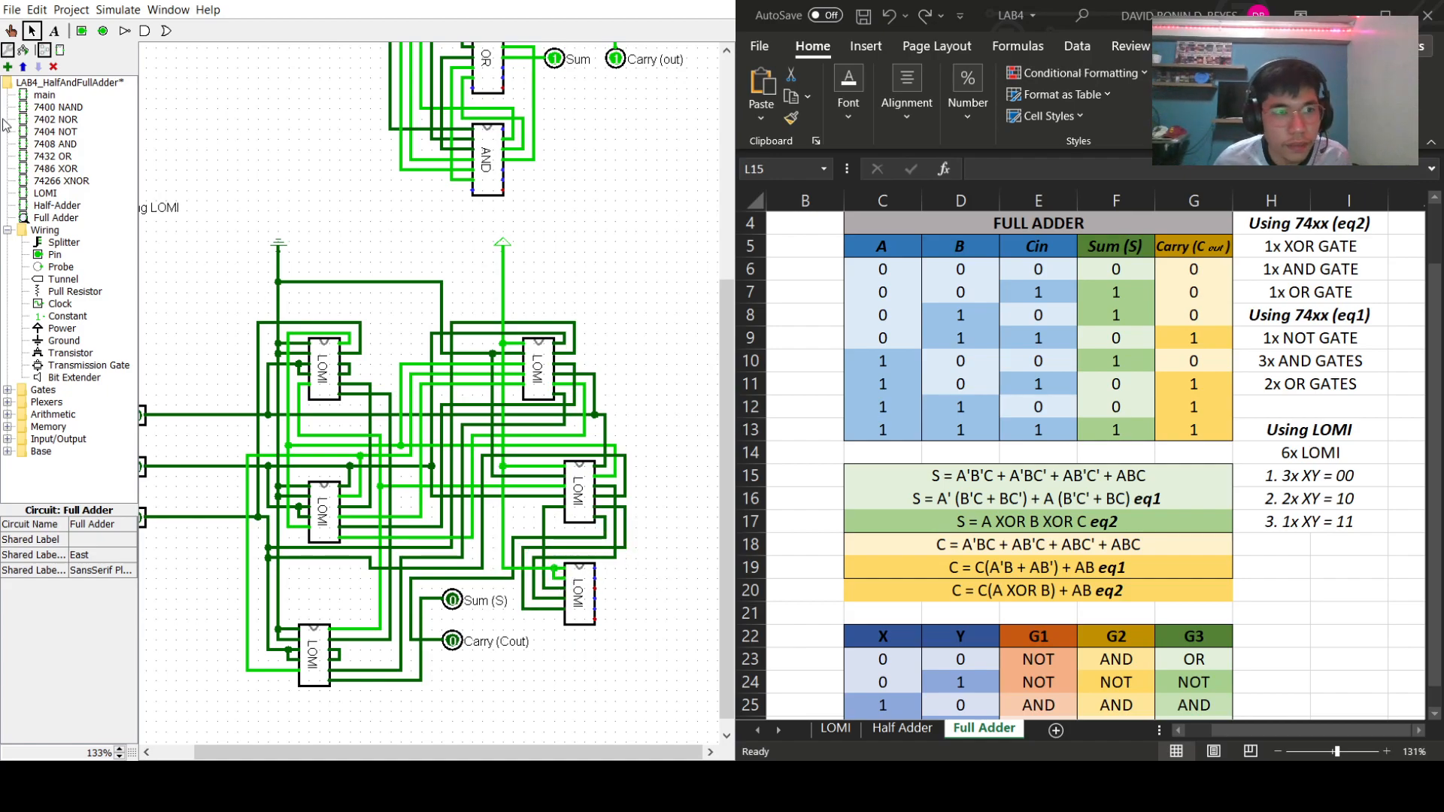
- Place a seventh LOMI in the free space right of the second LOMI column, level with its middle LOMI
left_click(45, 193)
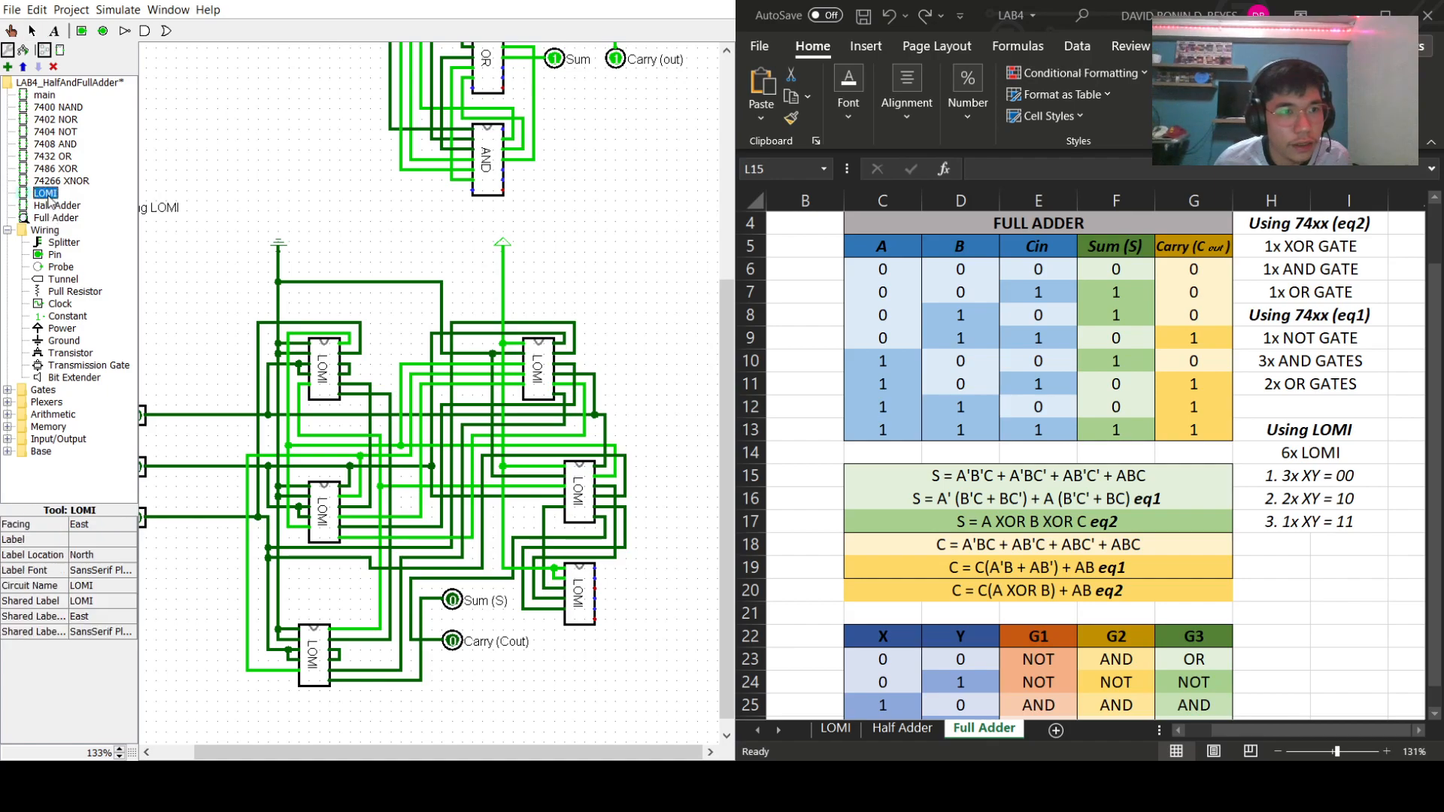
left_click(693, 465)
left_click(681, 614)
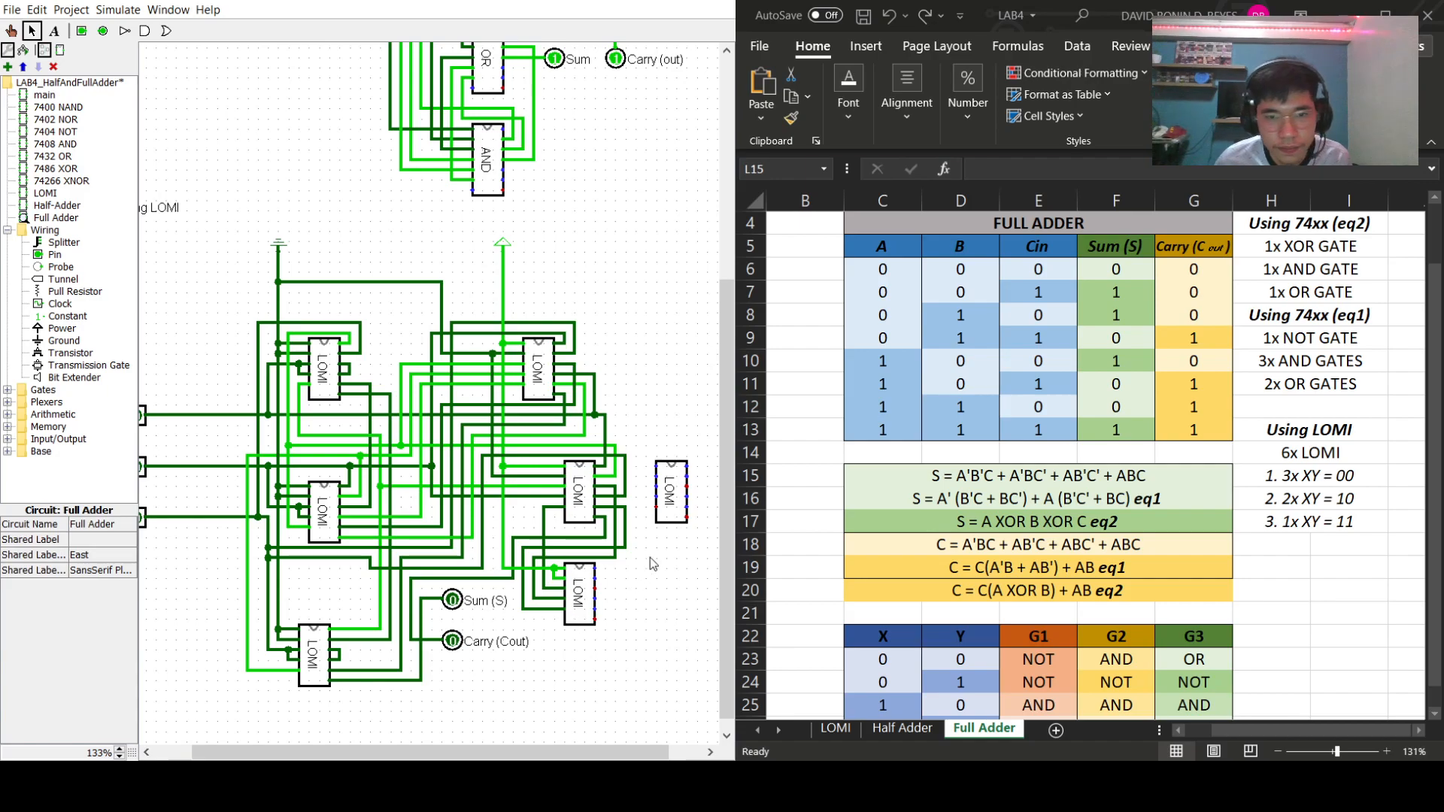
left_click(675, 492)
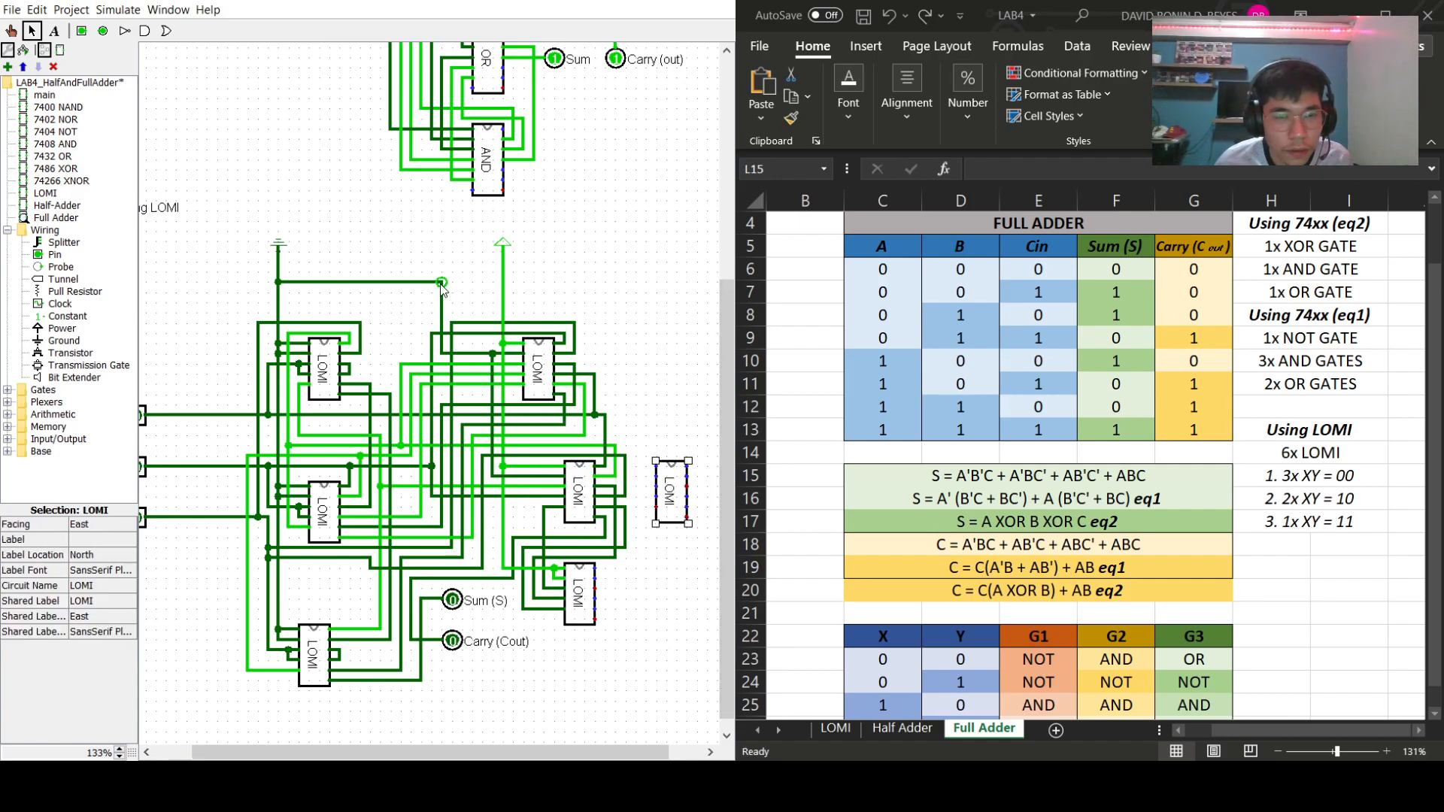
- Wire the new LOMI's X and Y inputs to the ground line and delete the stray wire at its output side
left_click_drag(443, 285, 651, 468)
left_click_drag(656, 468, 698, 495)
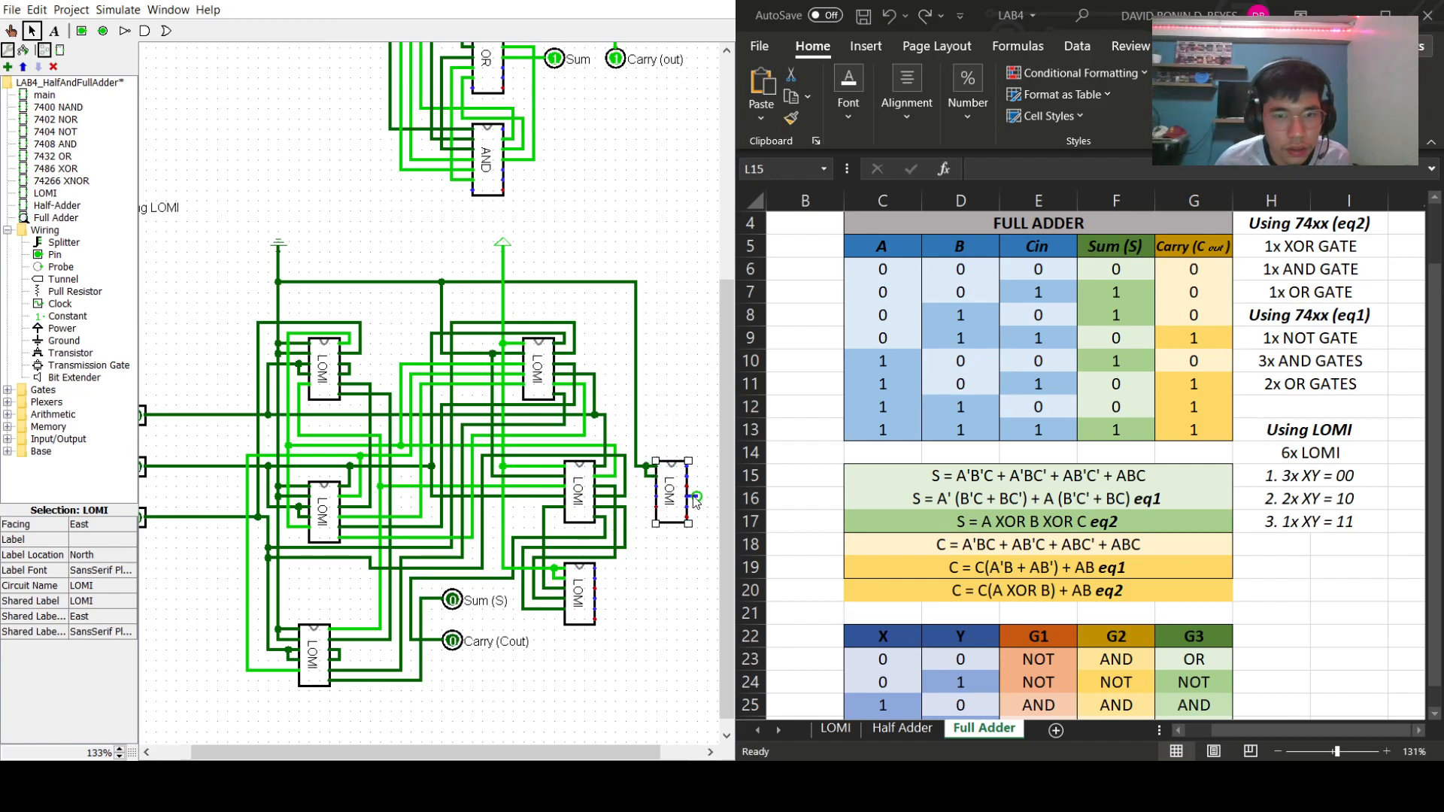
left_click(696, 498)
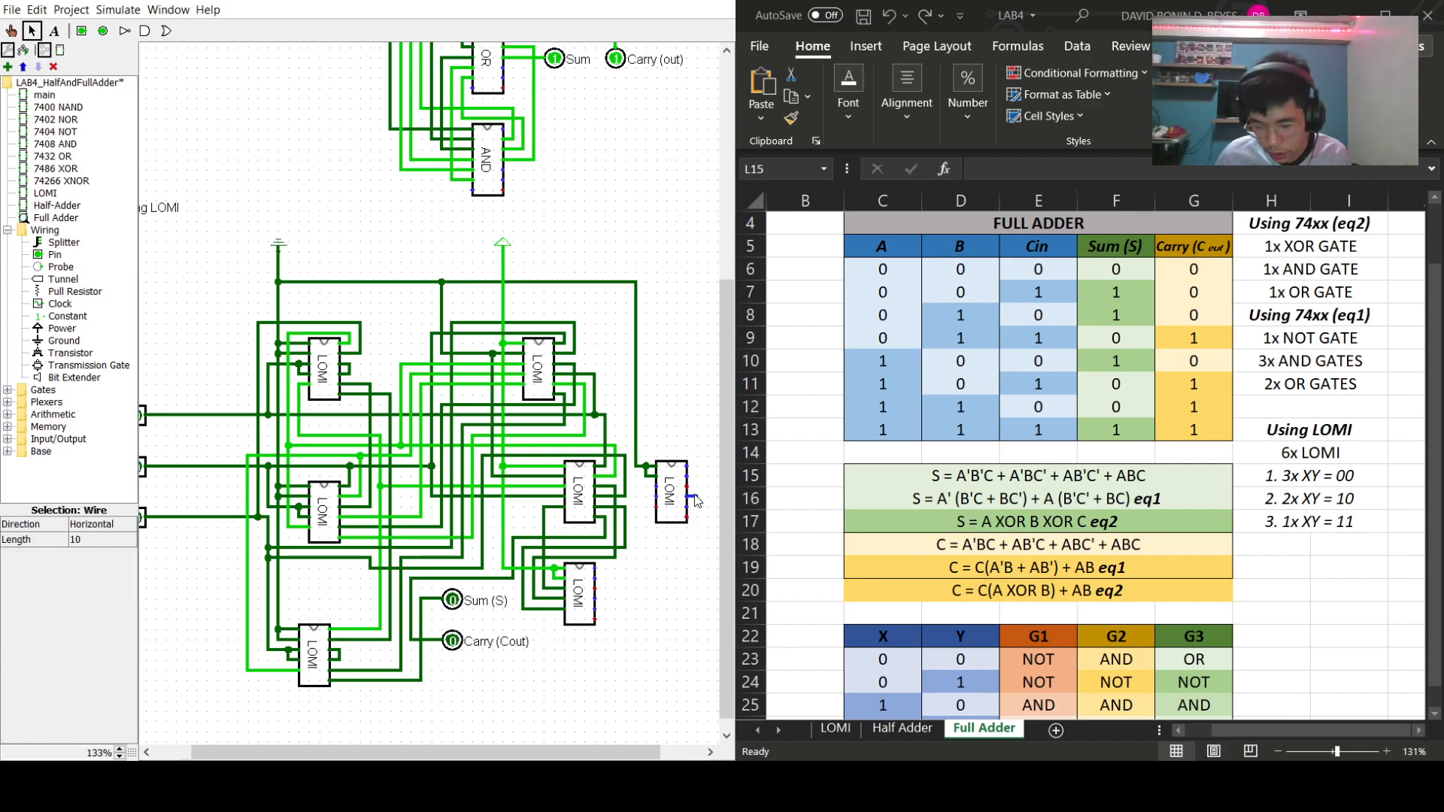
key("Delete")
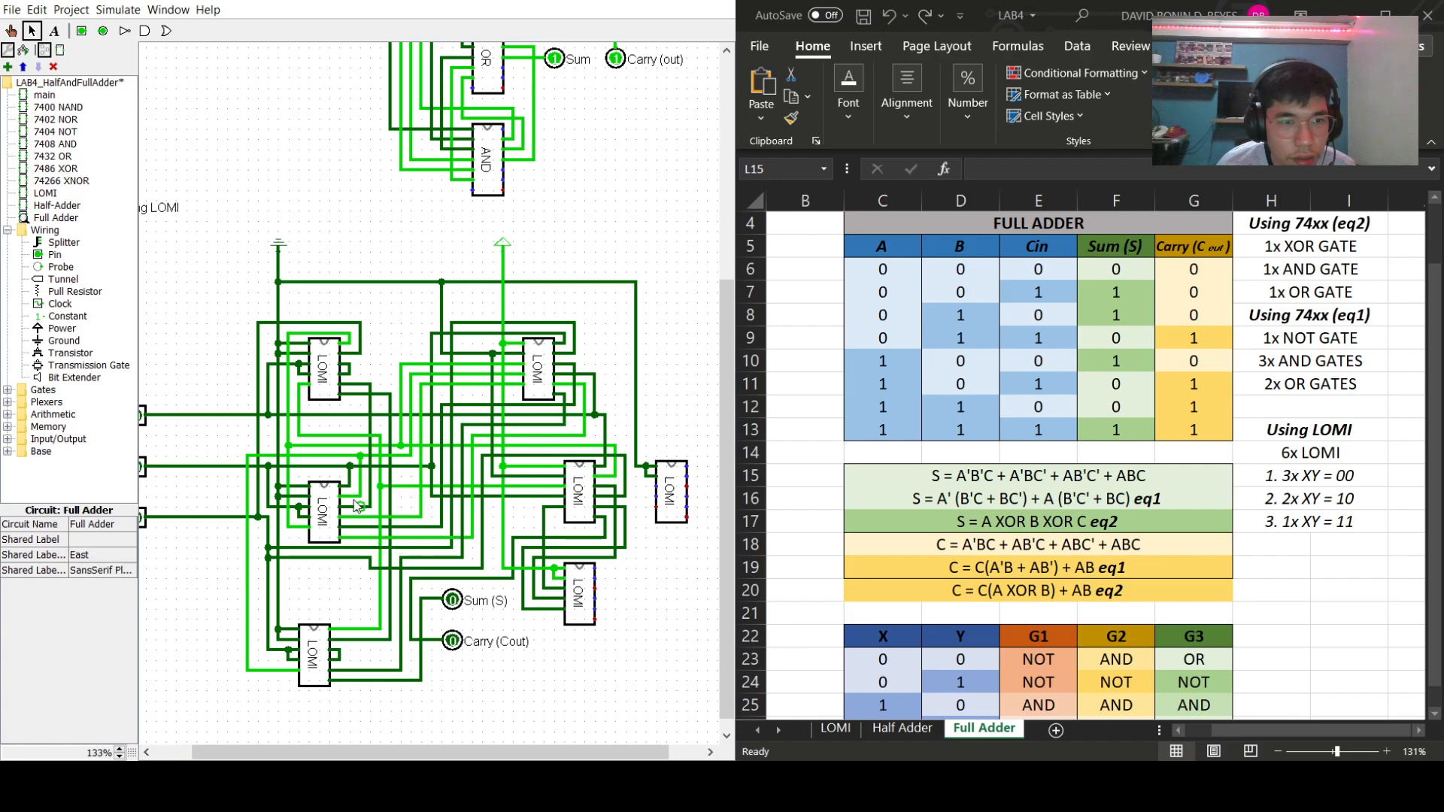
- Wire the A2 and B2 lines to the new LOMI's top two right-side pins and its third pin to the lowest LOMI of the second column
mouse_move(595, 415)
left_mouse_down()
mouse_move(685, 417)
mouse_move(695, 468)
left_mouse_up()
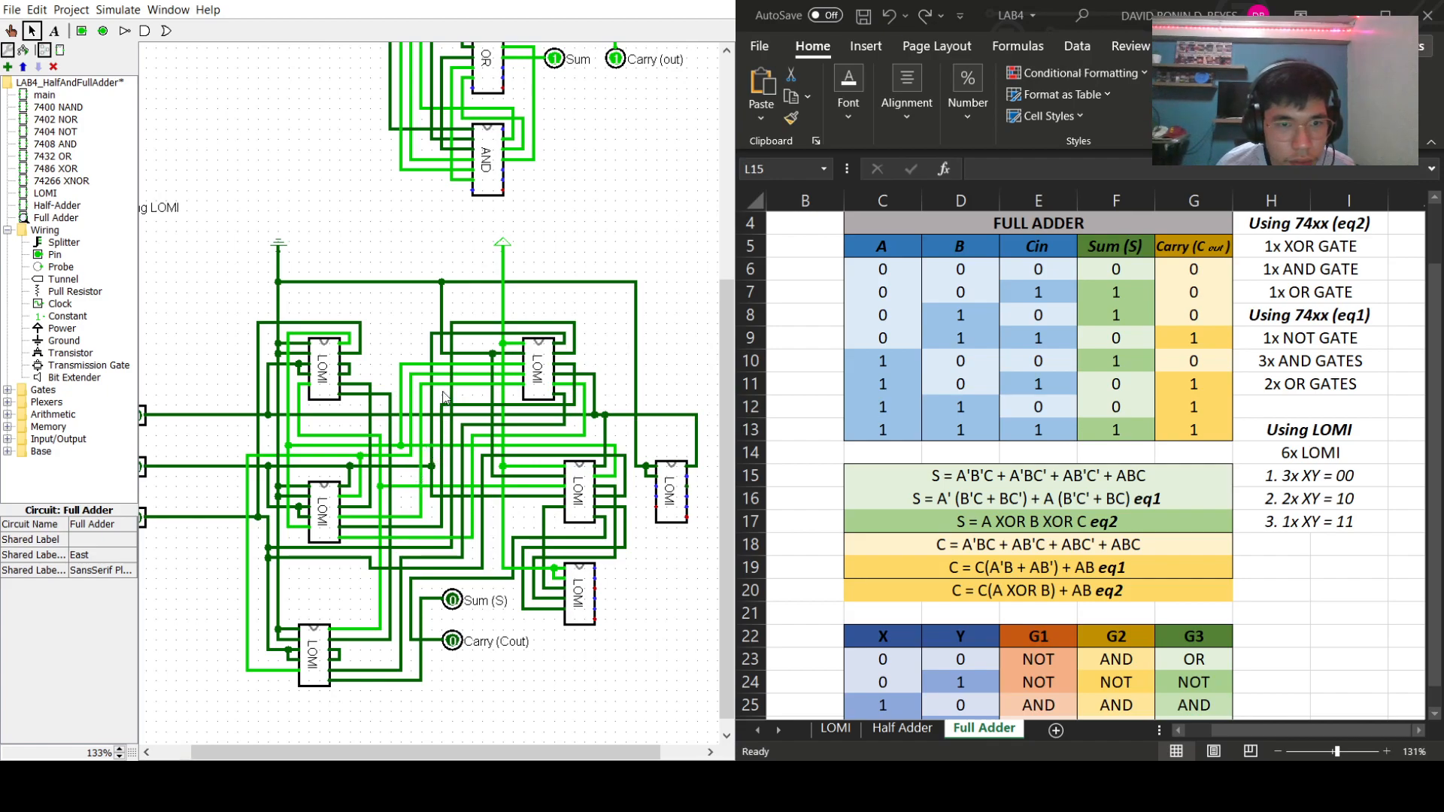
mouse_move(573, 338)
left_mouse_down()
mouse_move(671, 350)
mouse_move(707, 475)
left_mouse_up()
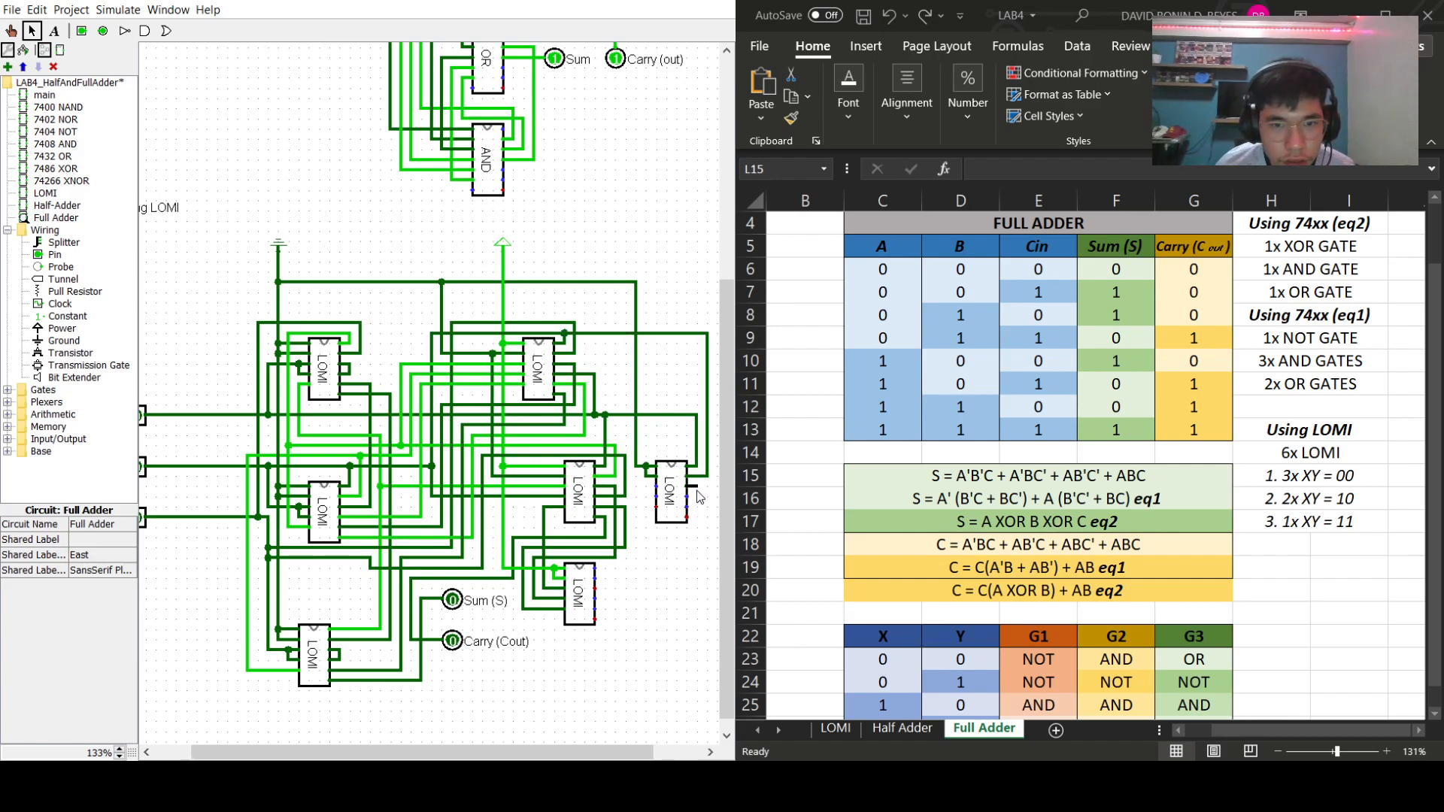
left_click_drag(701, 493, 695, 539)
left_click_drag(602, 590, 524, 566)
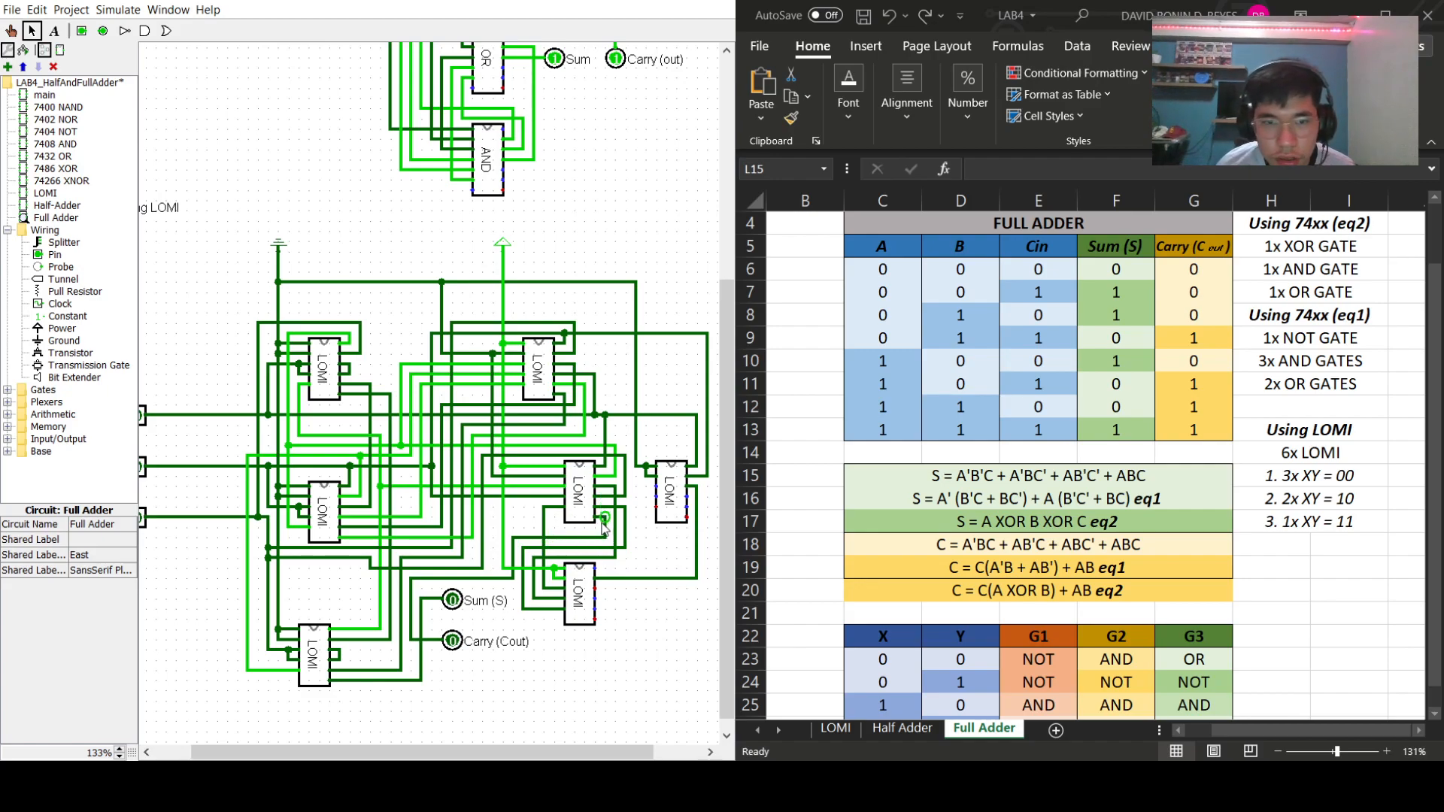
- Remove the middle LOMI's direct Carry connection, feed its output into the lowest LOMI, and wire that LOMI's output to the Carry (Cout) line
mouse_move(604, 537)
left_mouse_down()
mouse_move(604, 578)
mouse_move(601, 538)
left_mouse_up()
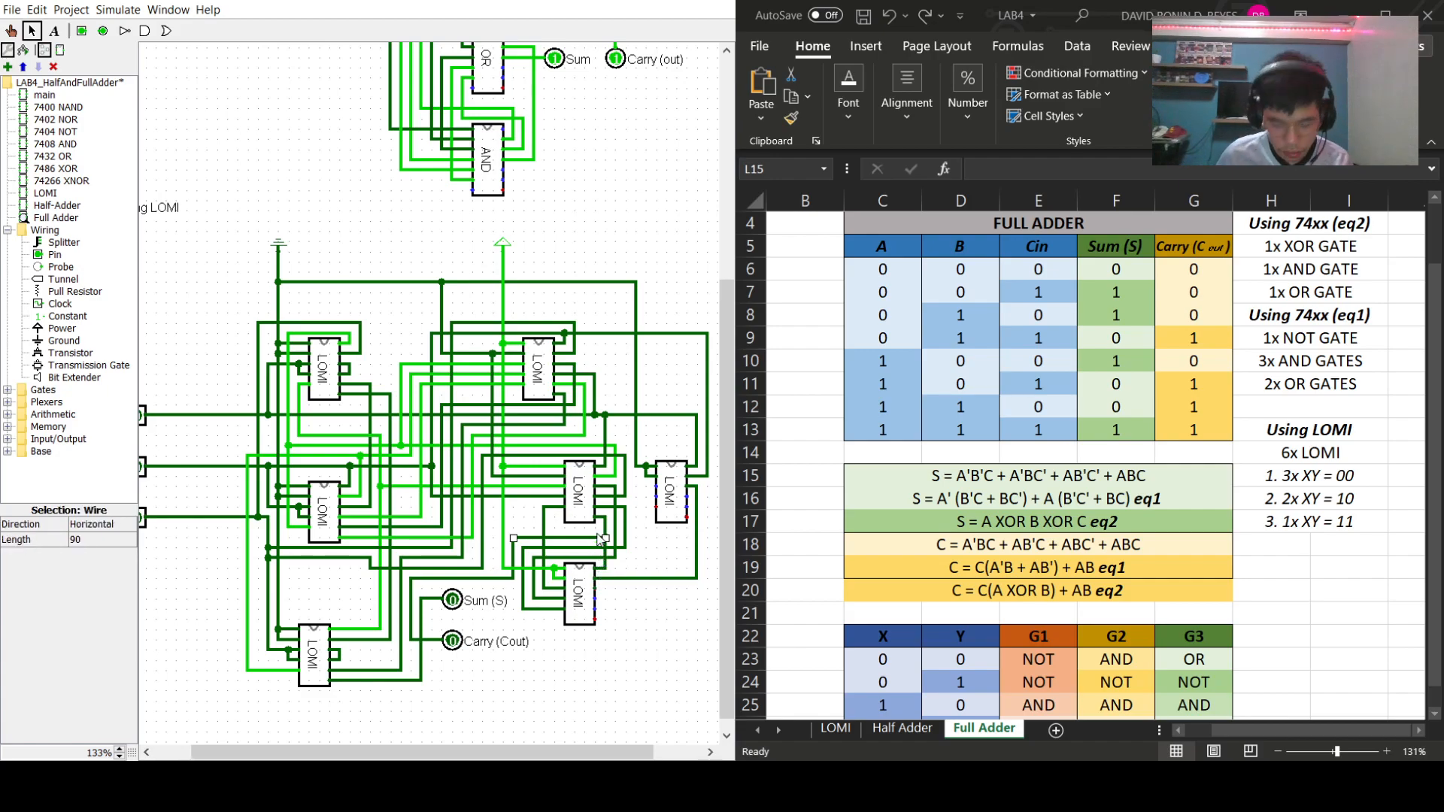
key("Delete")
left_click_drag(604, 603, 514, 539)
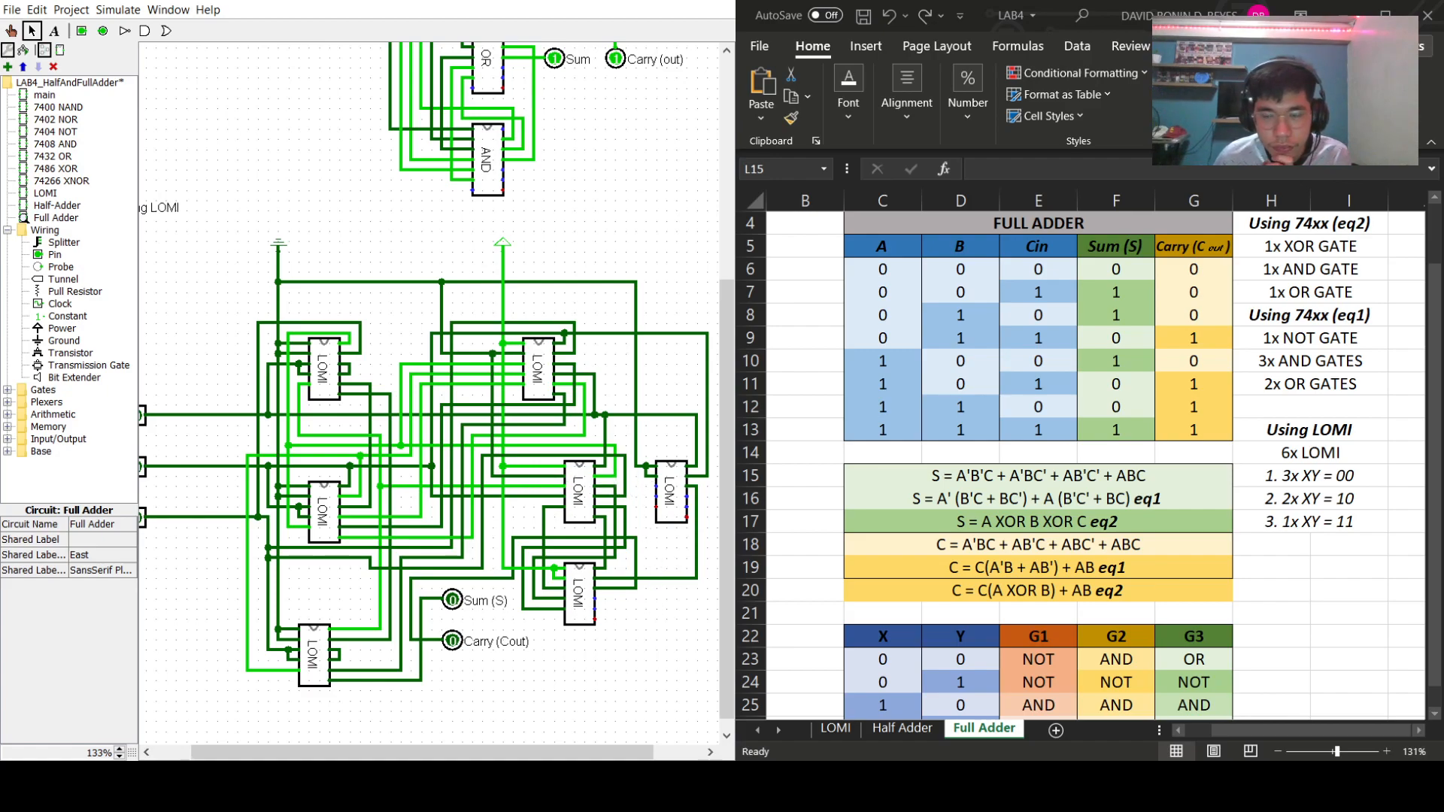
- Update the LOMI tally in Excel to "1. 4x XY = 00" in H15 and "7x LOMI" in H14
left_click(1286, 481)
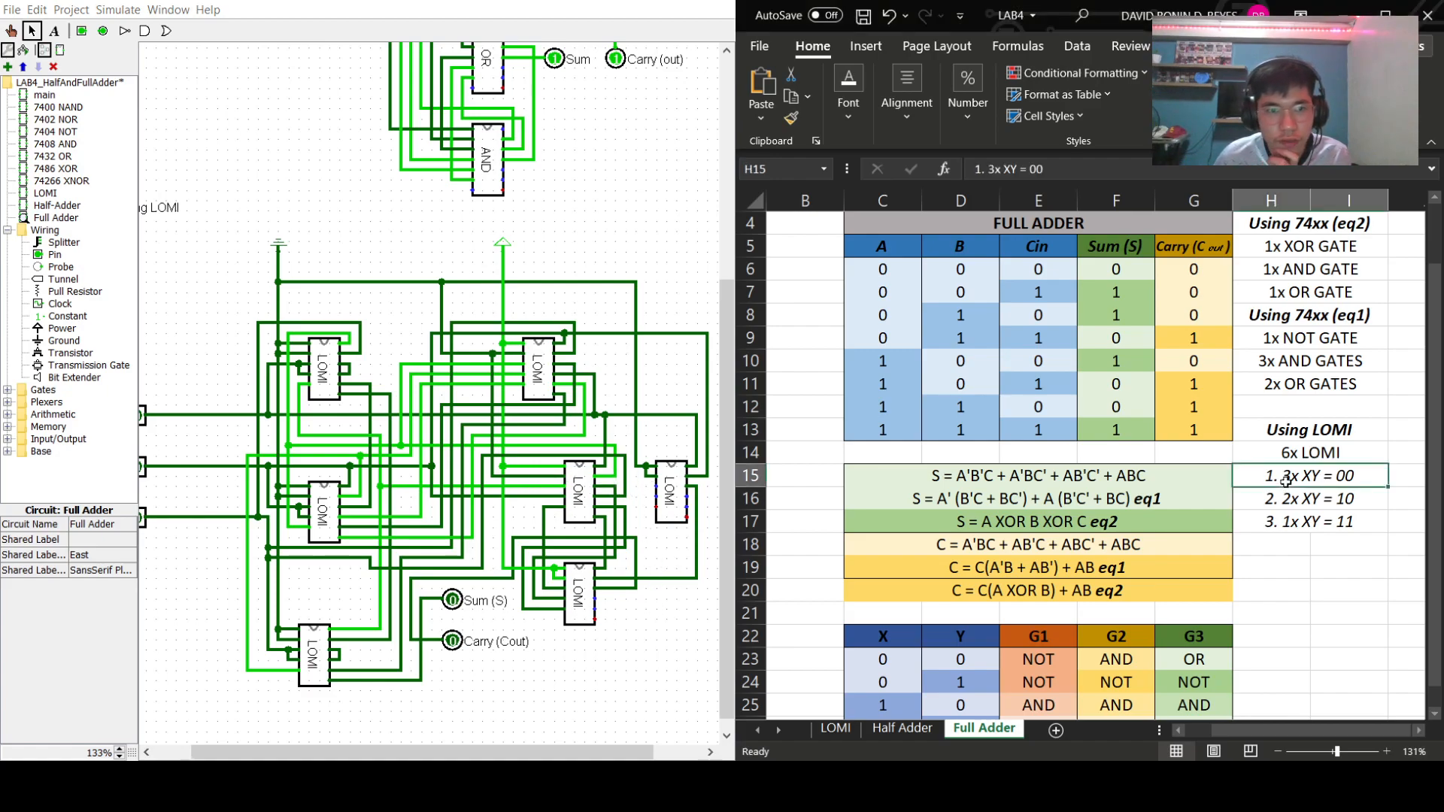
double_click(1287, 480)
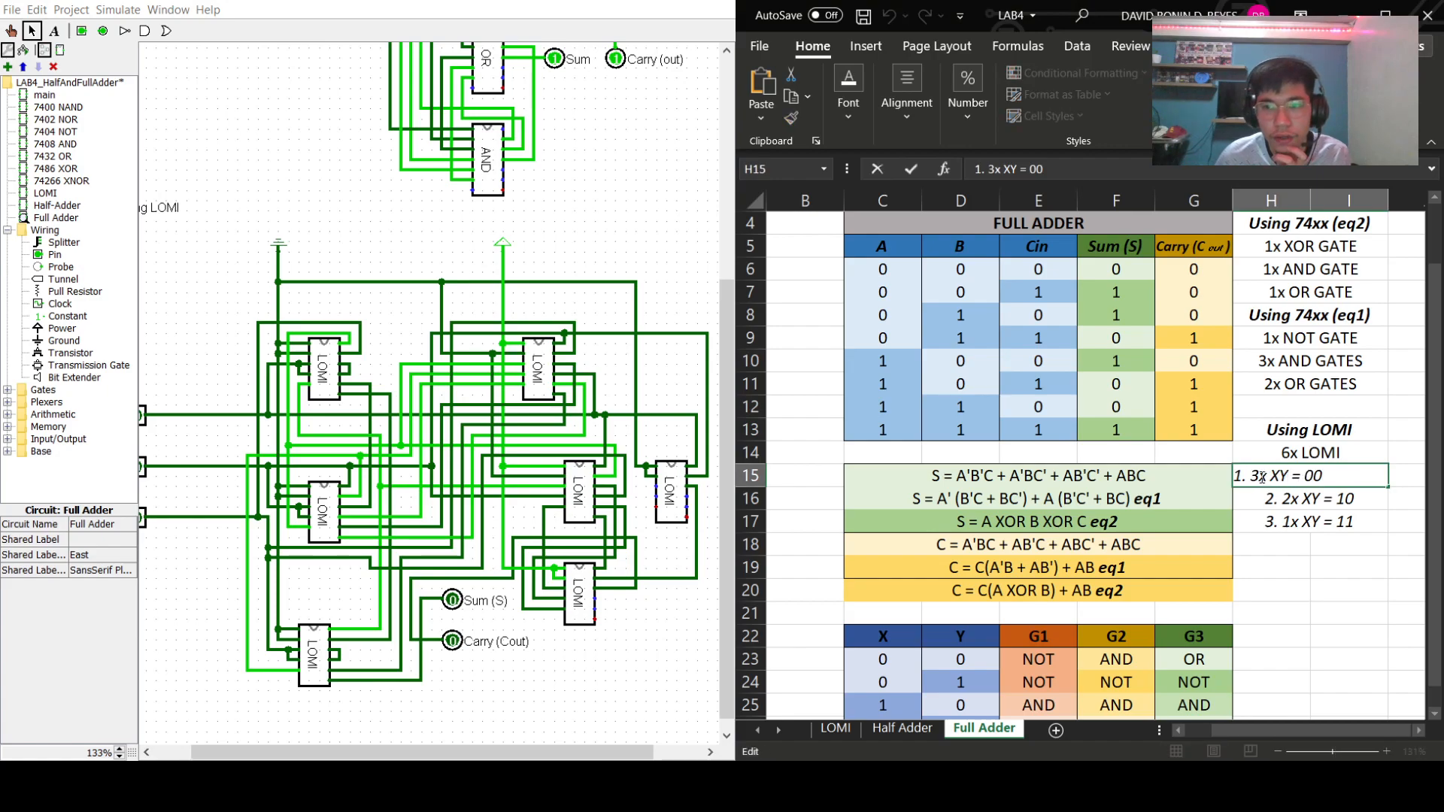
type("4")
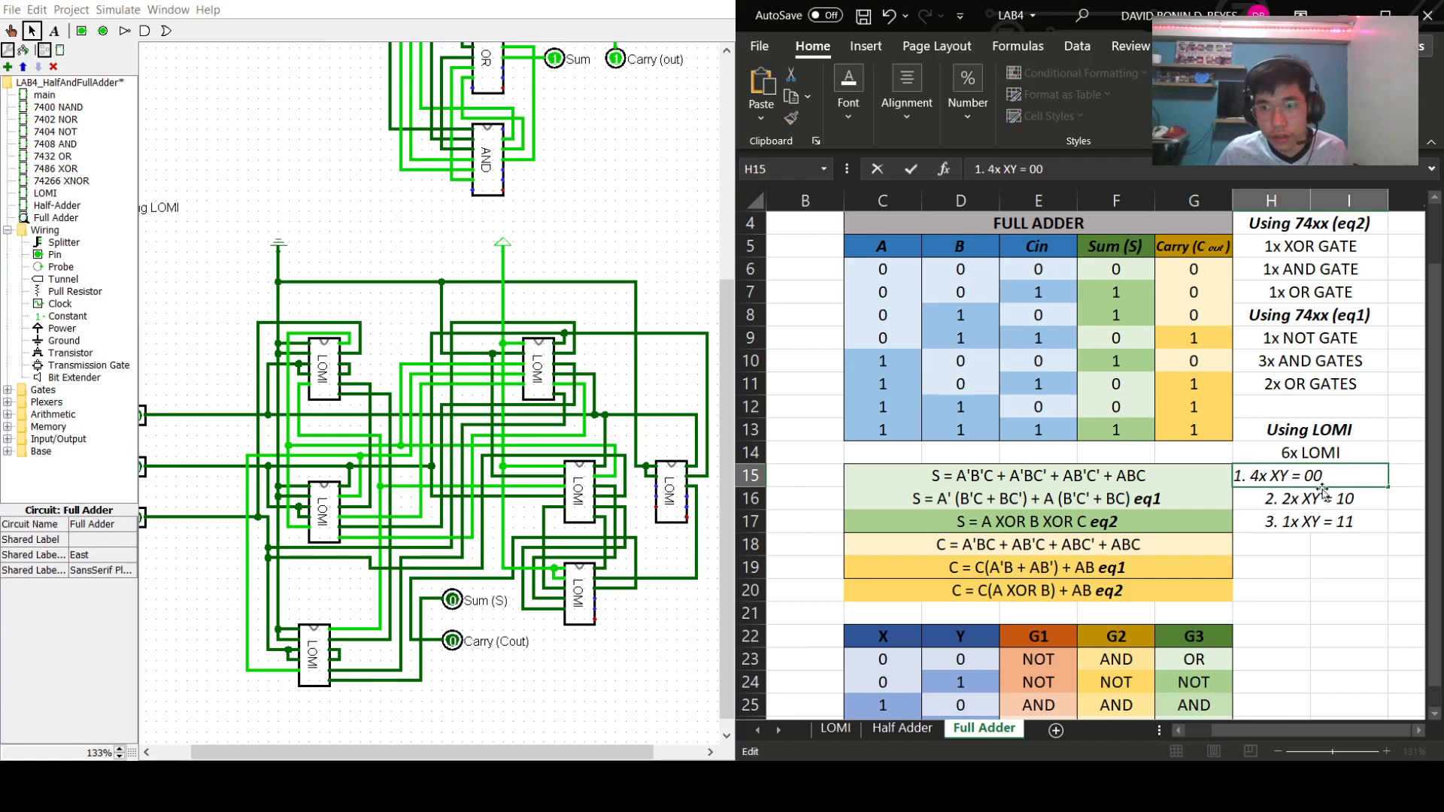
left_click(1303, 576)
left_click(1282, 447)
double_click(1289, 451)
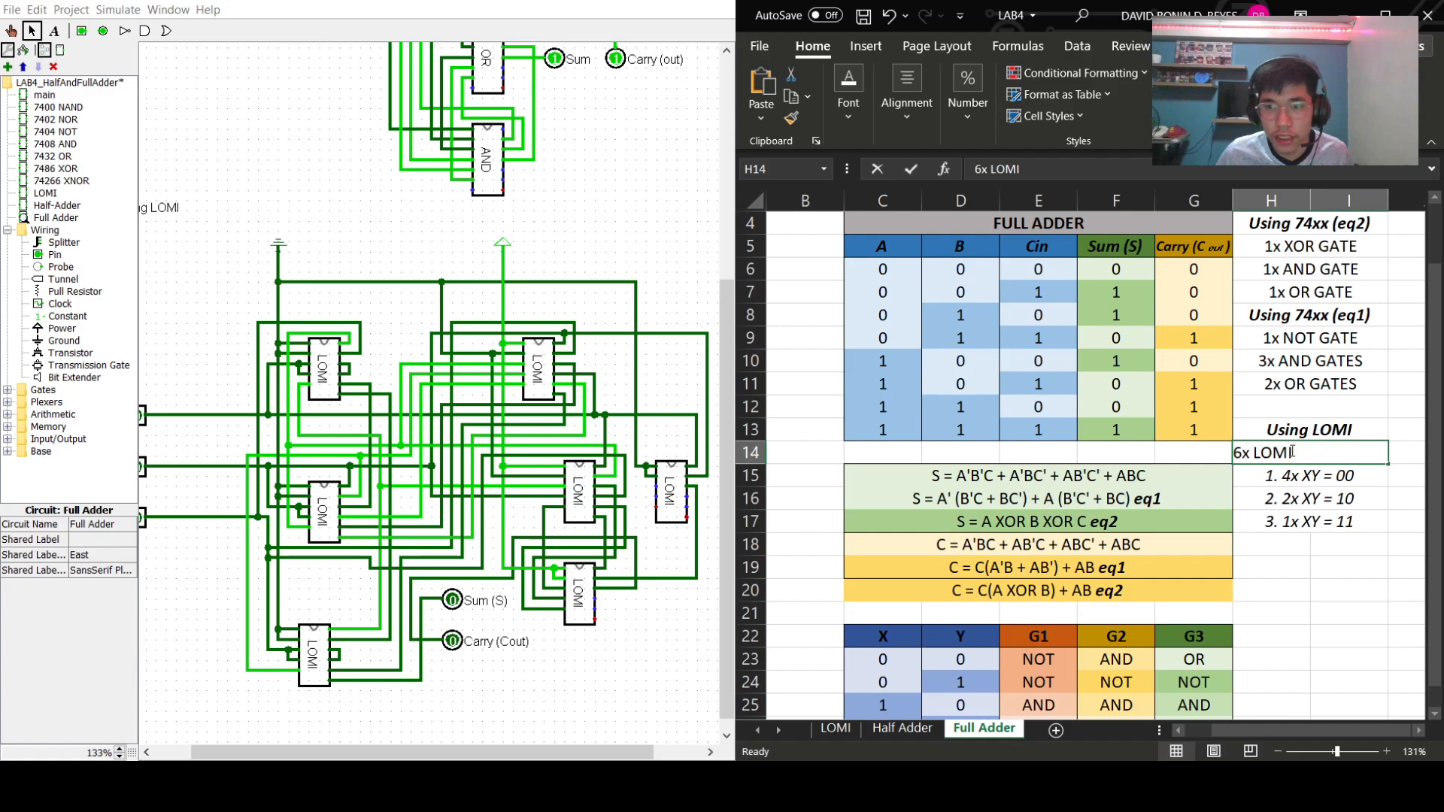
type("7")
left_click(1307, 665)
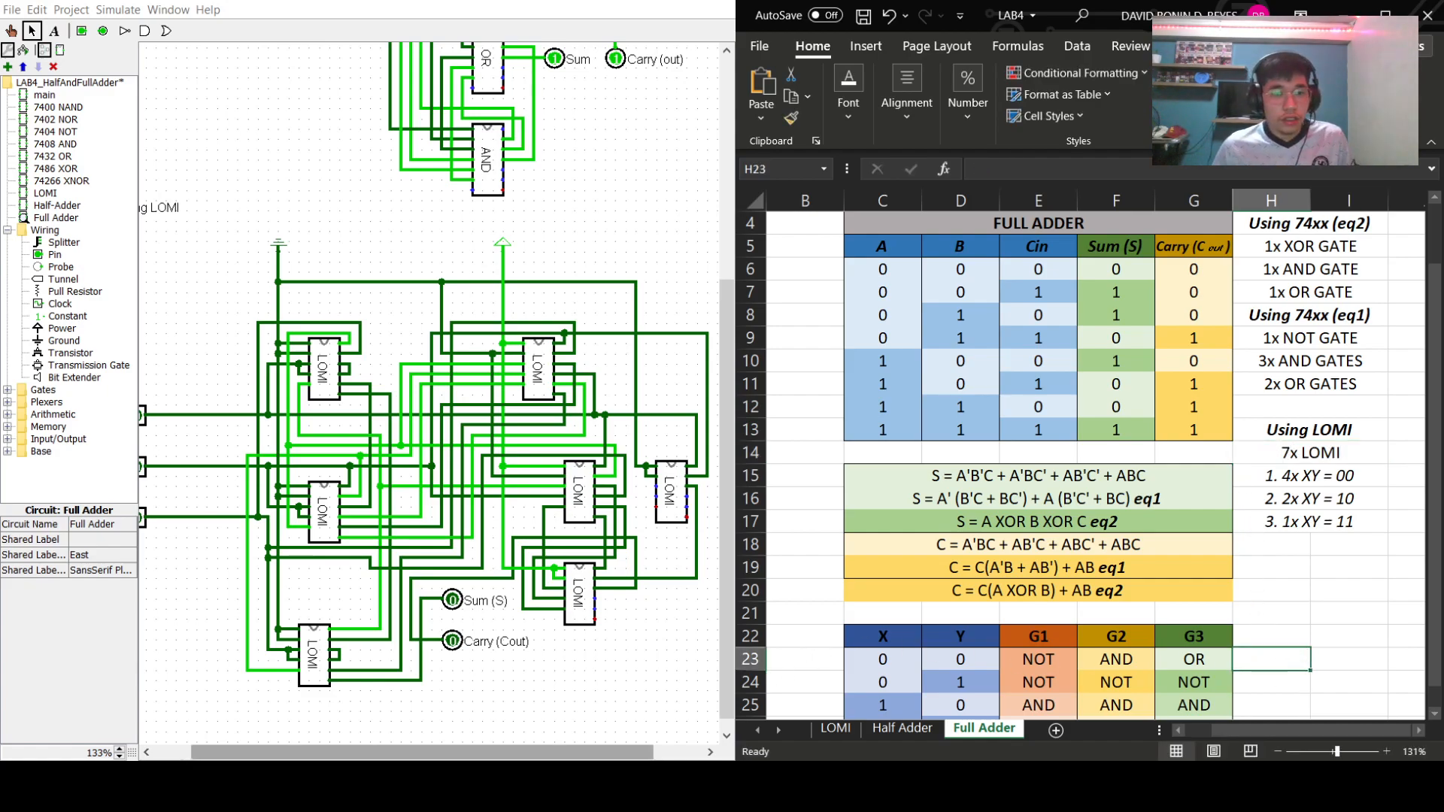
- Test the LOMI full adder with A2 at 0, switching B2 and Cin2 through 00, 01, 10 and 11
left_click(587, 786)
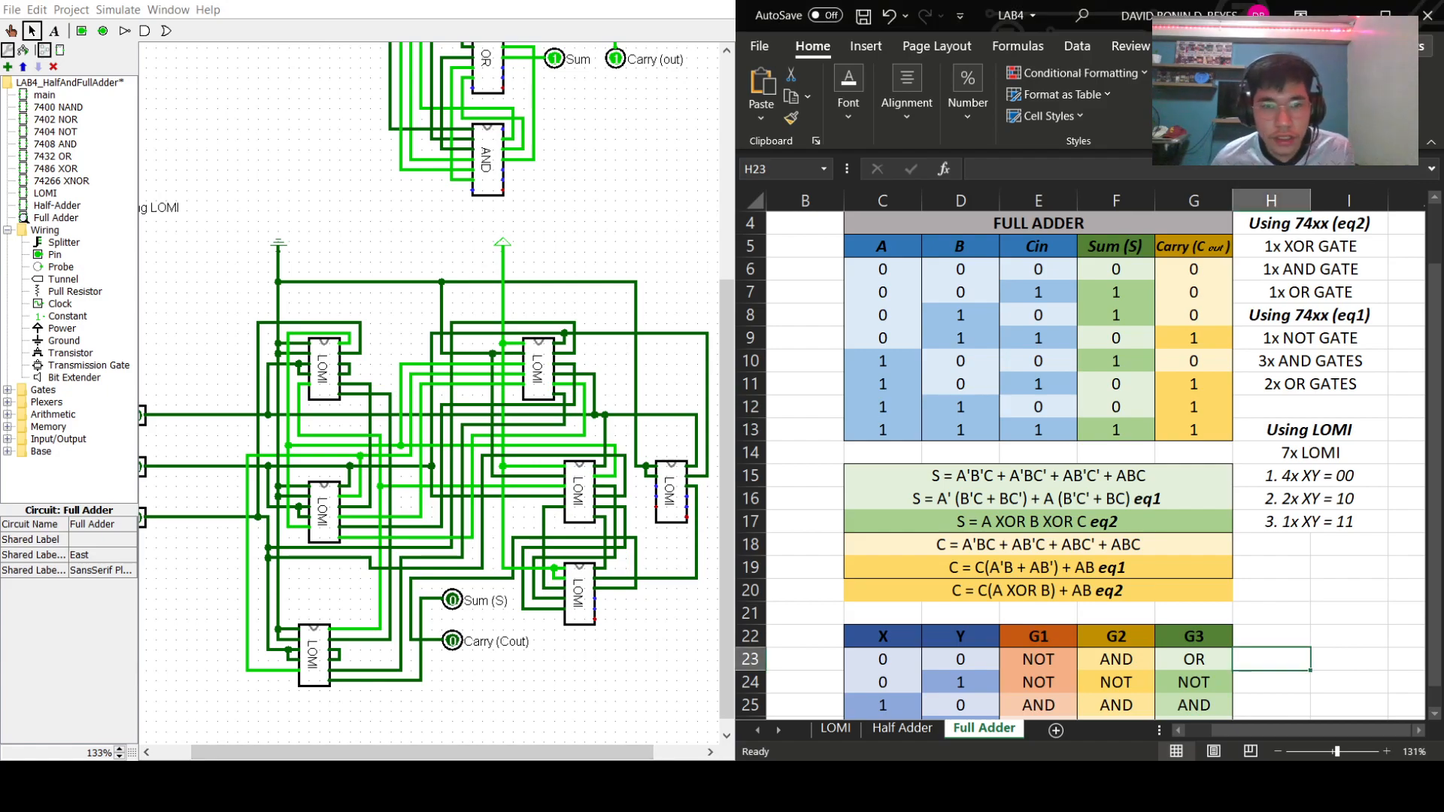
mouse_move(539, 752)
left_mouse_down()
mouse_move(502, 752)
mouse_move(599, 755)
mouse_move(539, 752)
left_mouse_up()
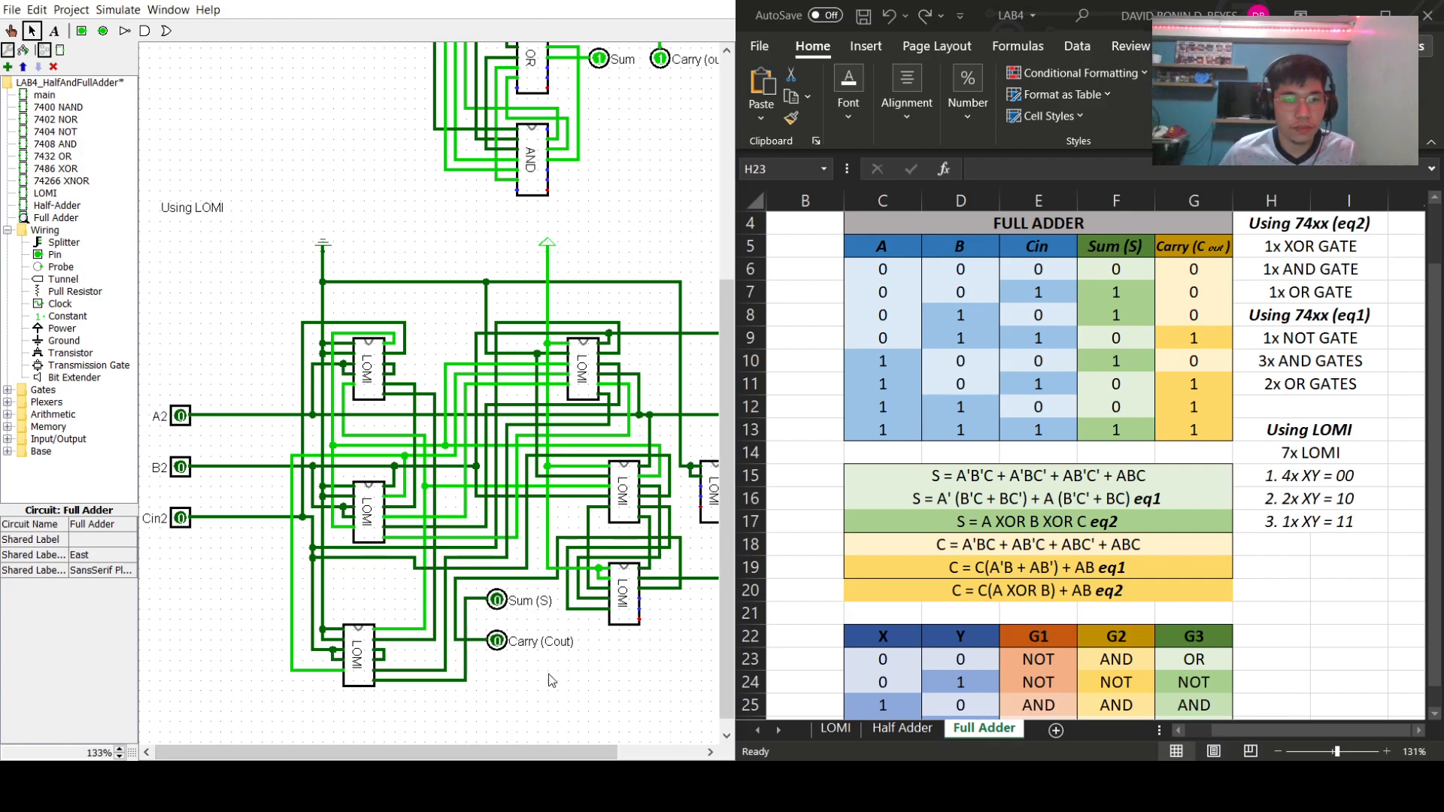
left_click(10, 30)
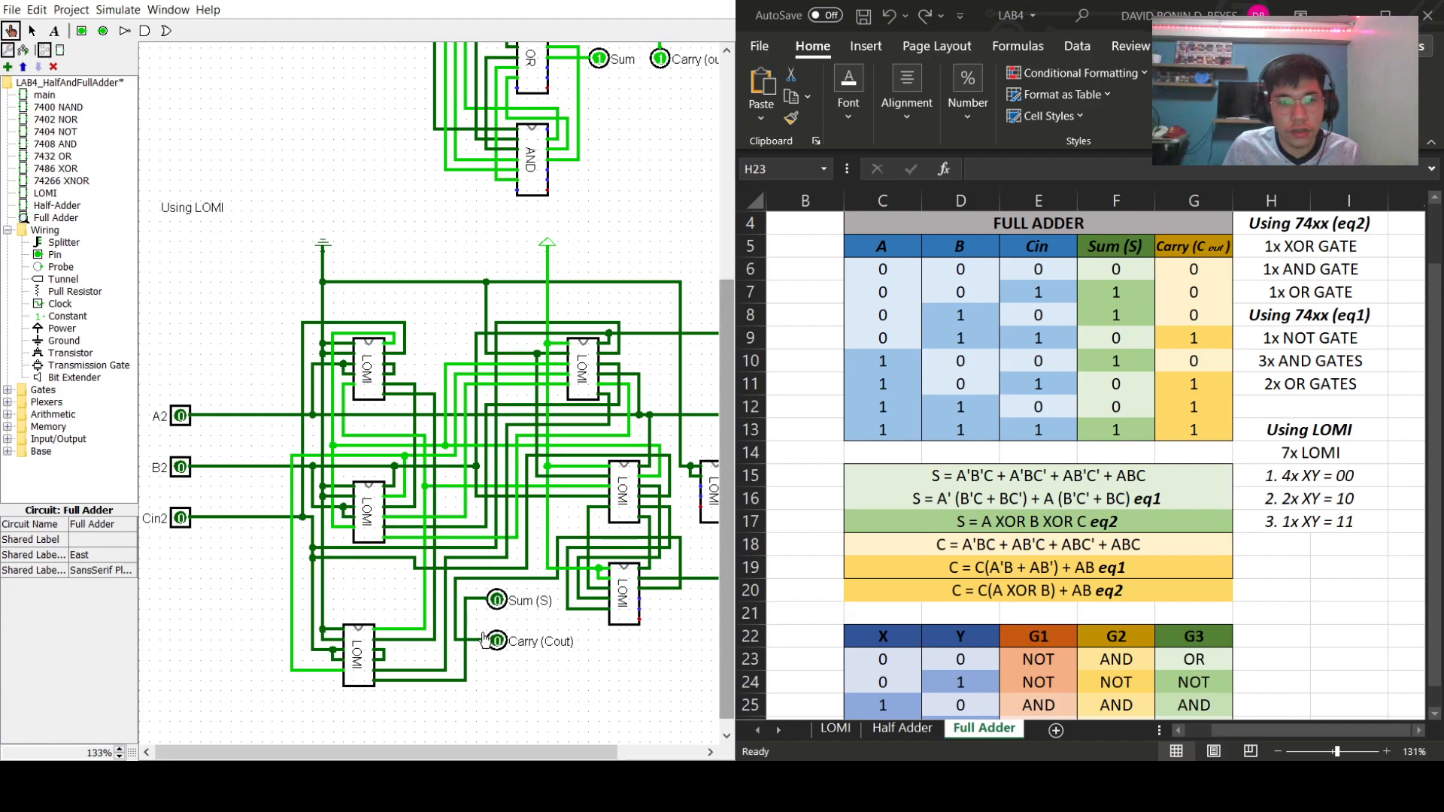
left_click(180, 519)
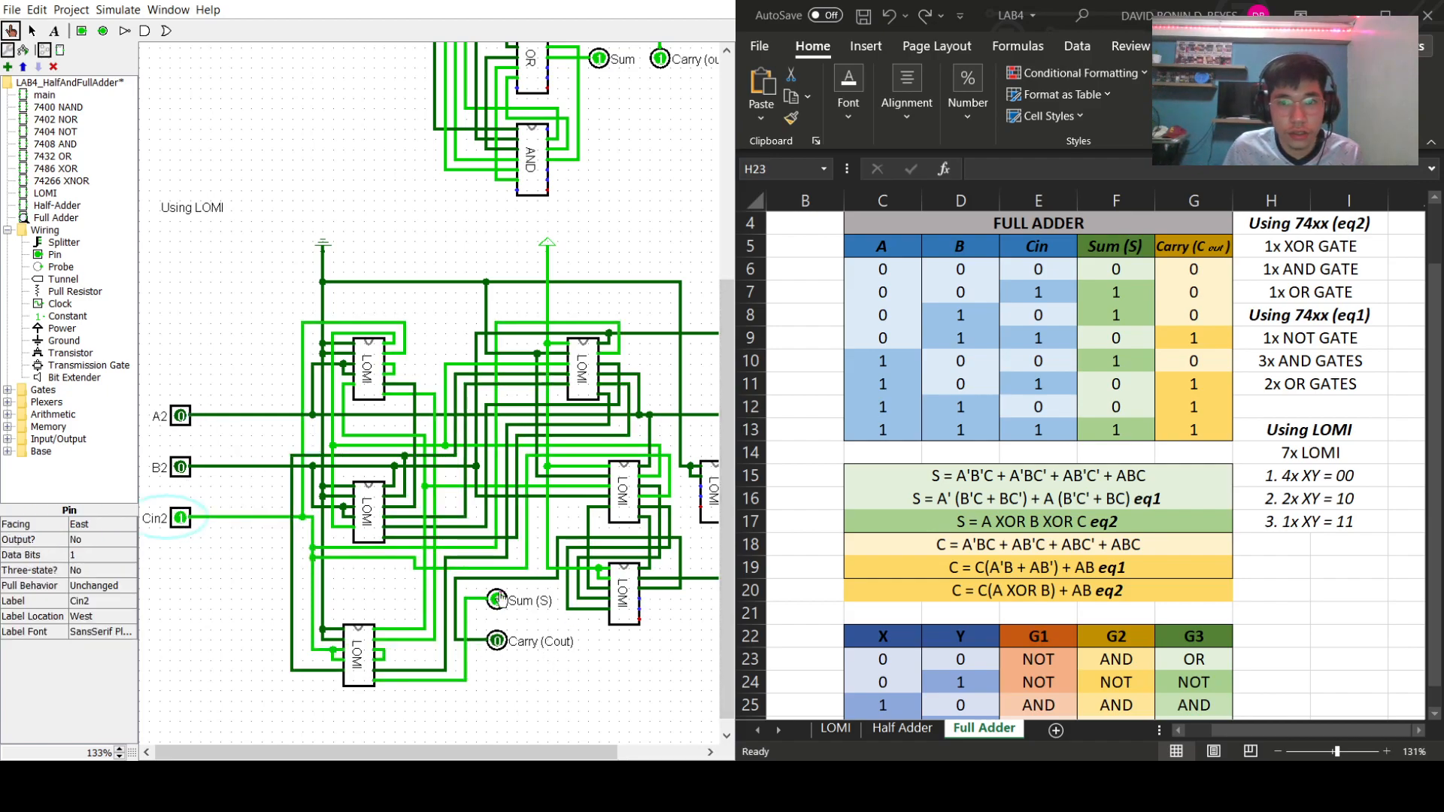
left_click(181, 518)
left_click(181, 467)
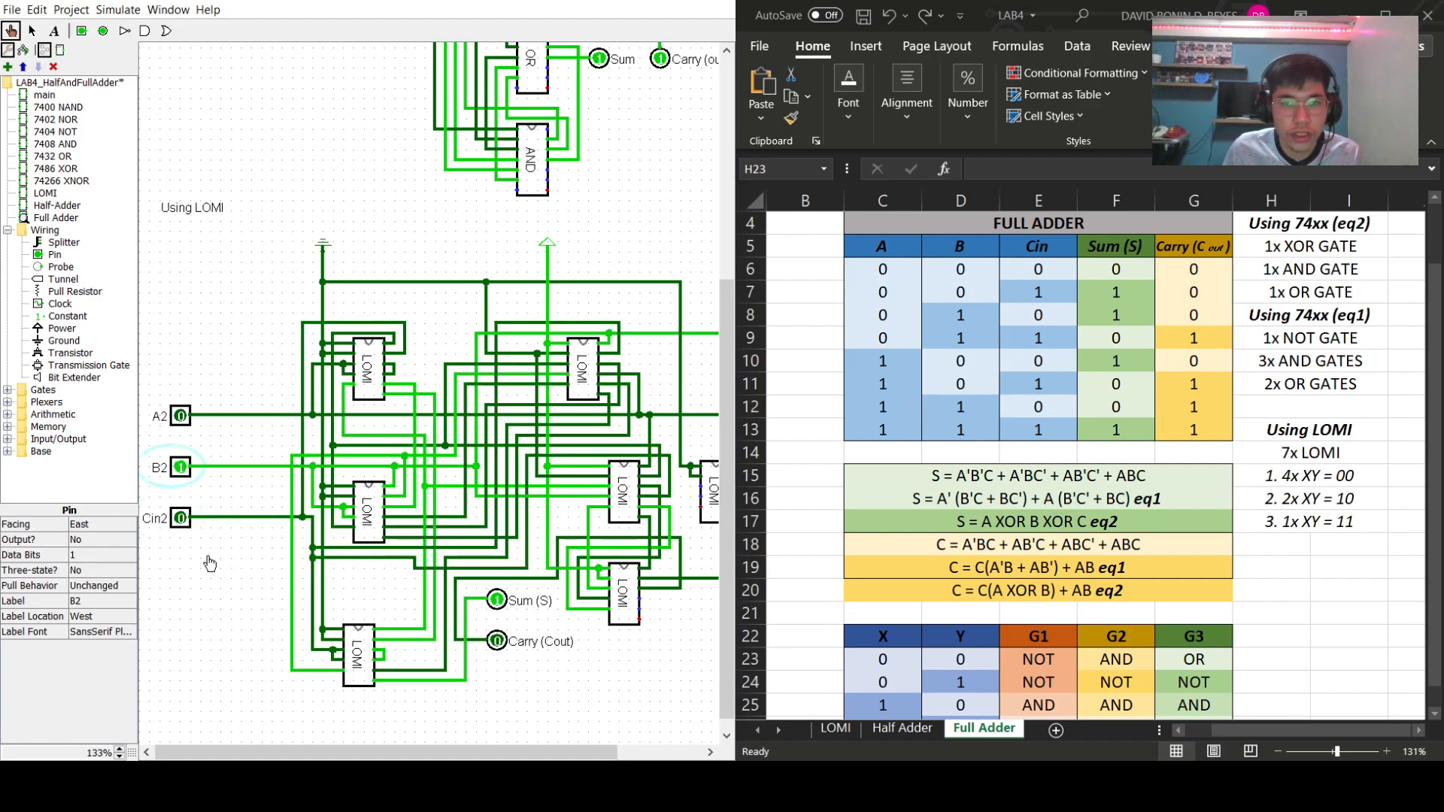
left_click(181, 518)
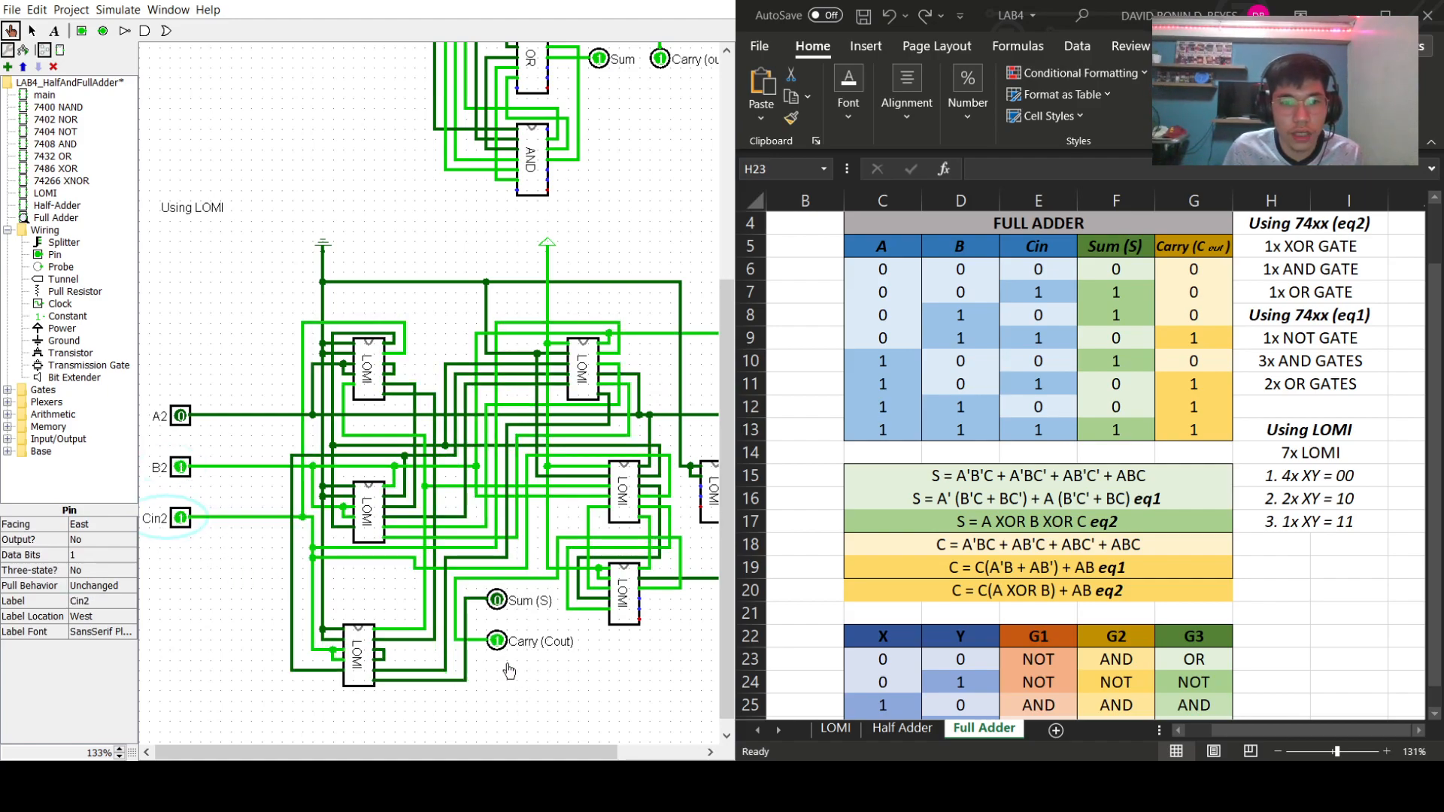
- Test the LOMI full adder with A2 at 1 for B2 and Cin2 at 00, 01, 10 and 11, and save the circuit file
left_click(181, 467)
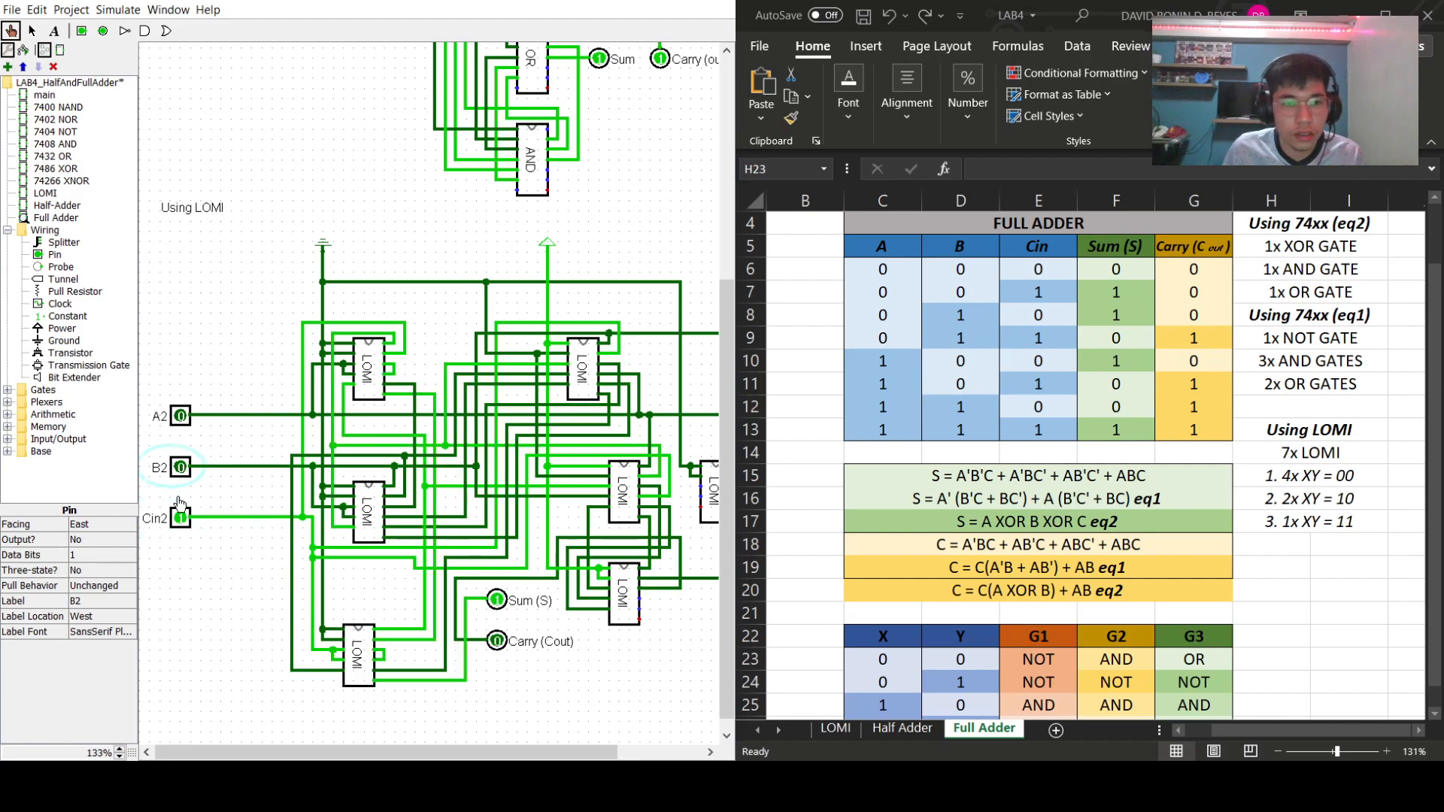
left_click(180, 519)
left_click(187, 415)
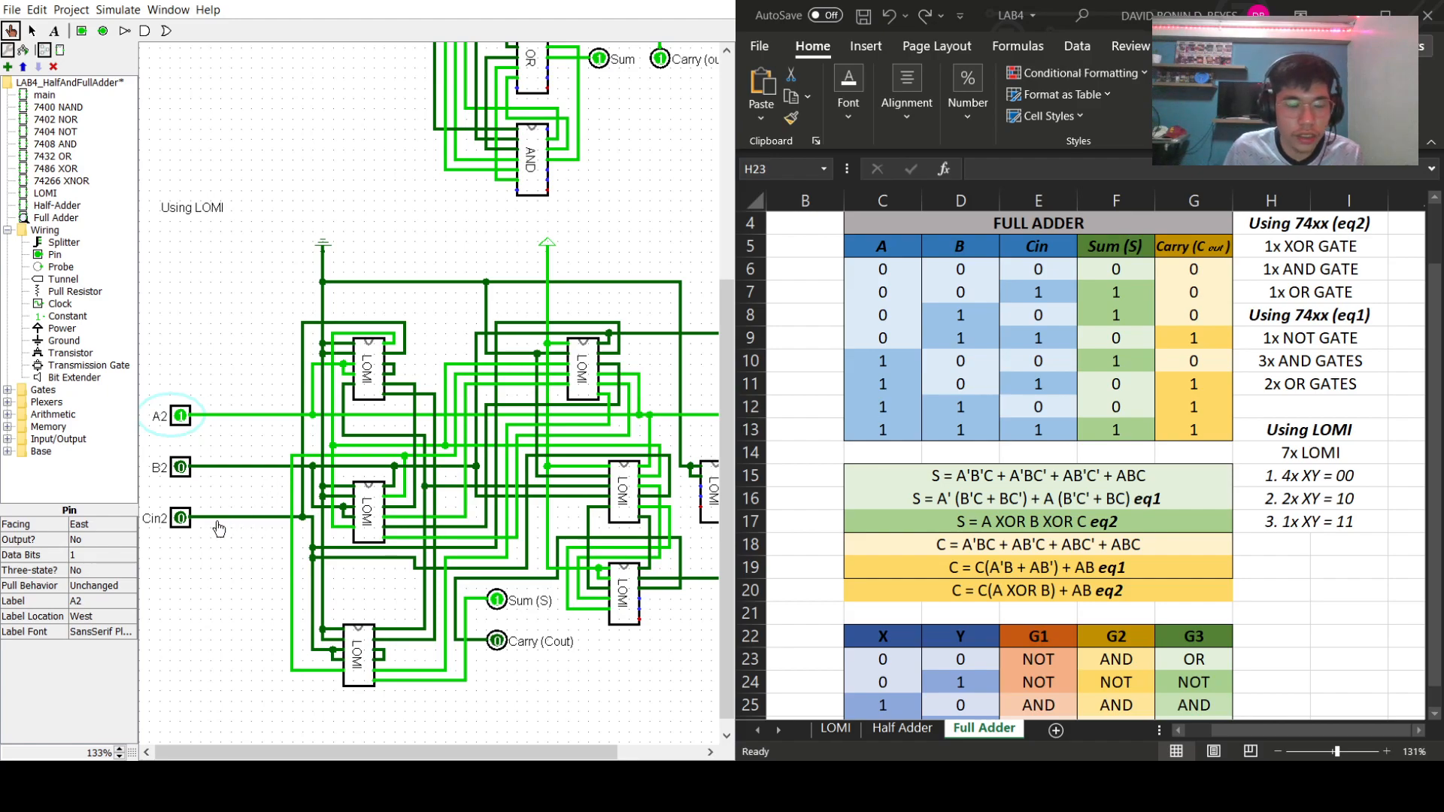
left_click(182, 519)
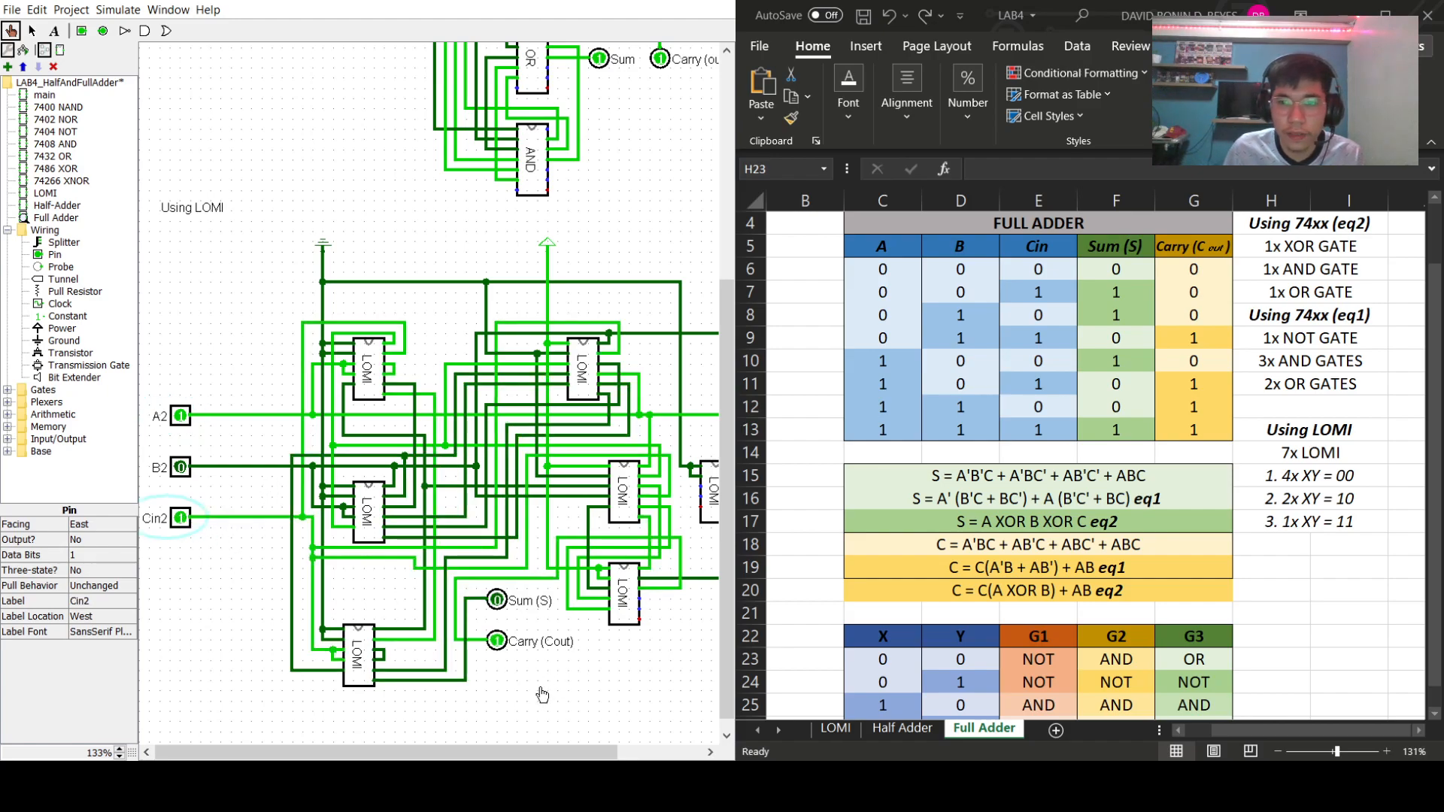
left_click(182, 516)
left_click(180, 468)
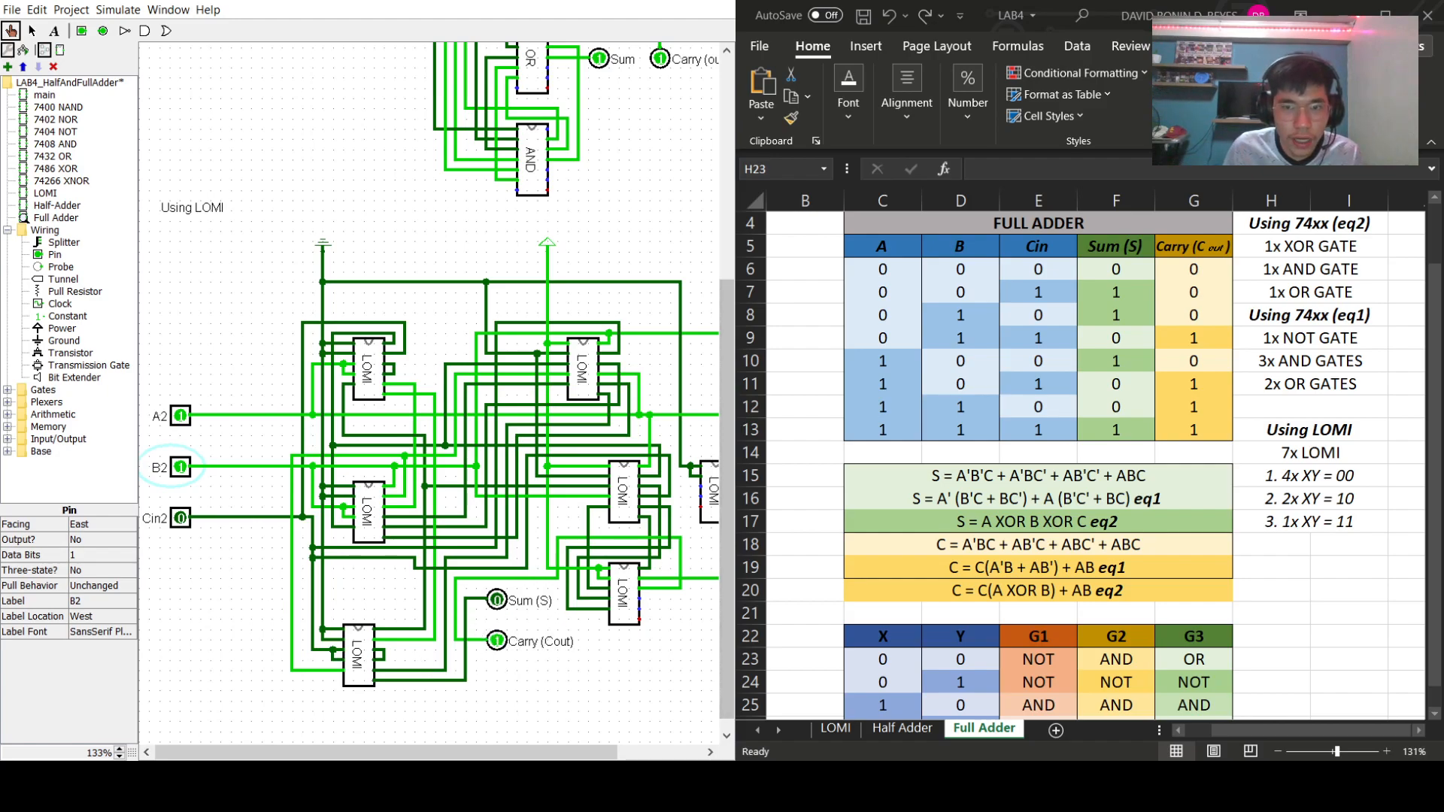
left_click(181, 519)
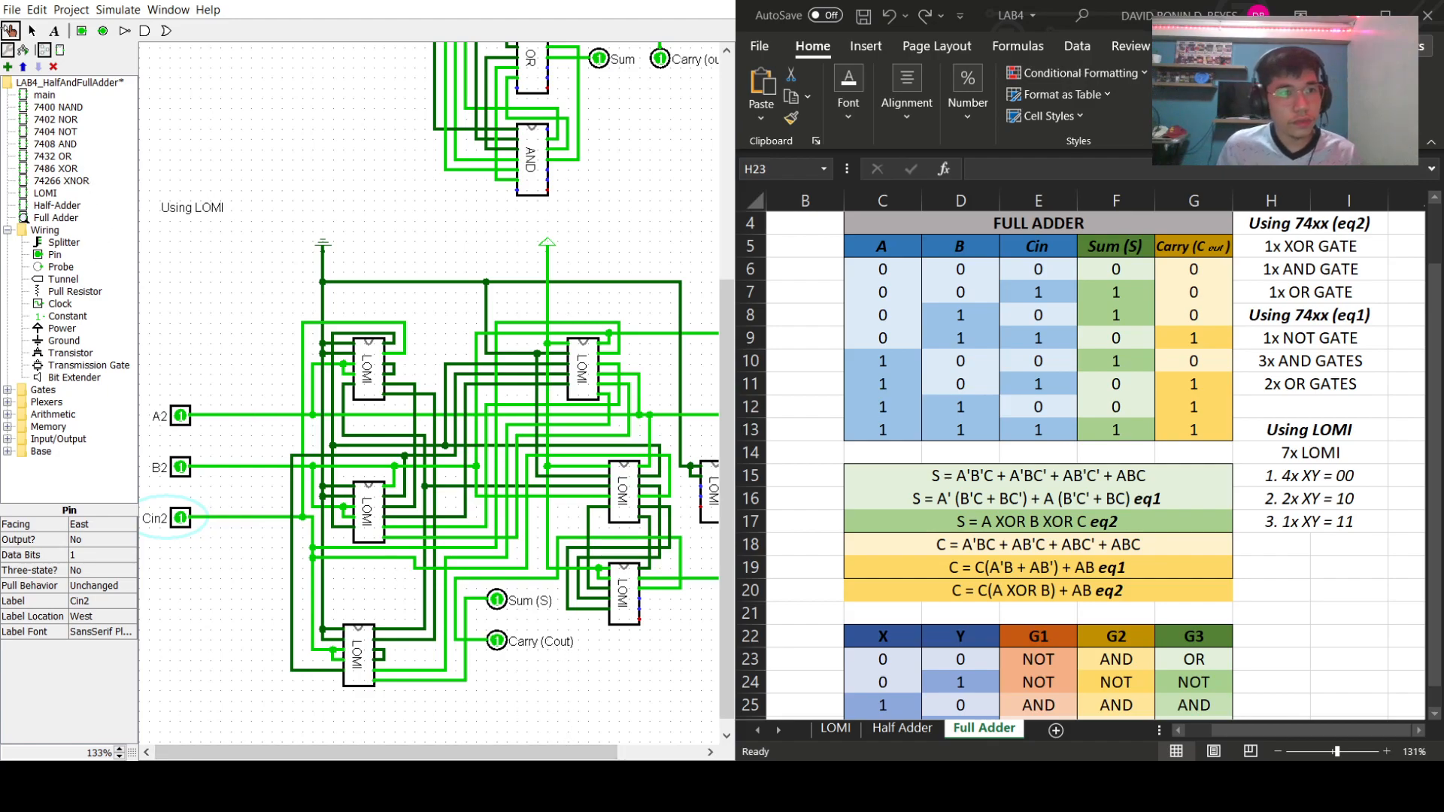
left_click(12, 9)
left_click(68, 121)
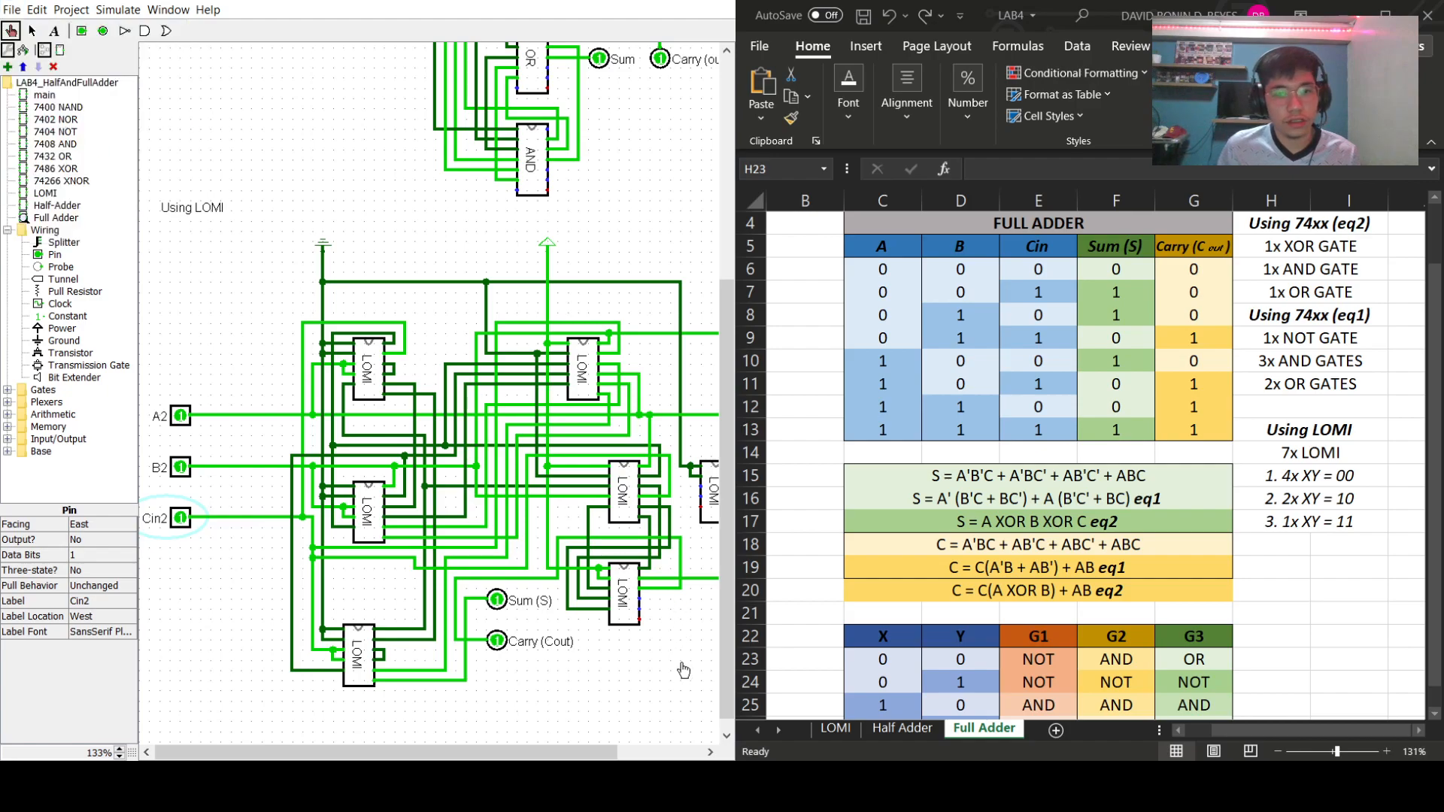
- Examine the complete Full Adder circuit, comparing the two 74XX versions with the LOMI version and the truth table
mouse_move(1220, 729)
left_mouse_down()
mouse_move(1208, 733)
mouse_move(1243, 724)
left_mouse_up()
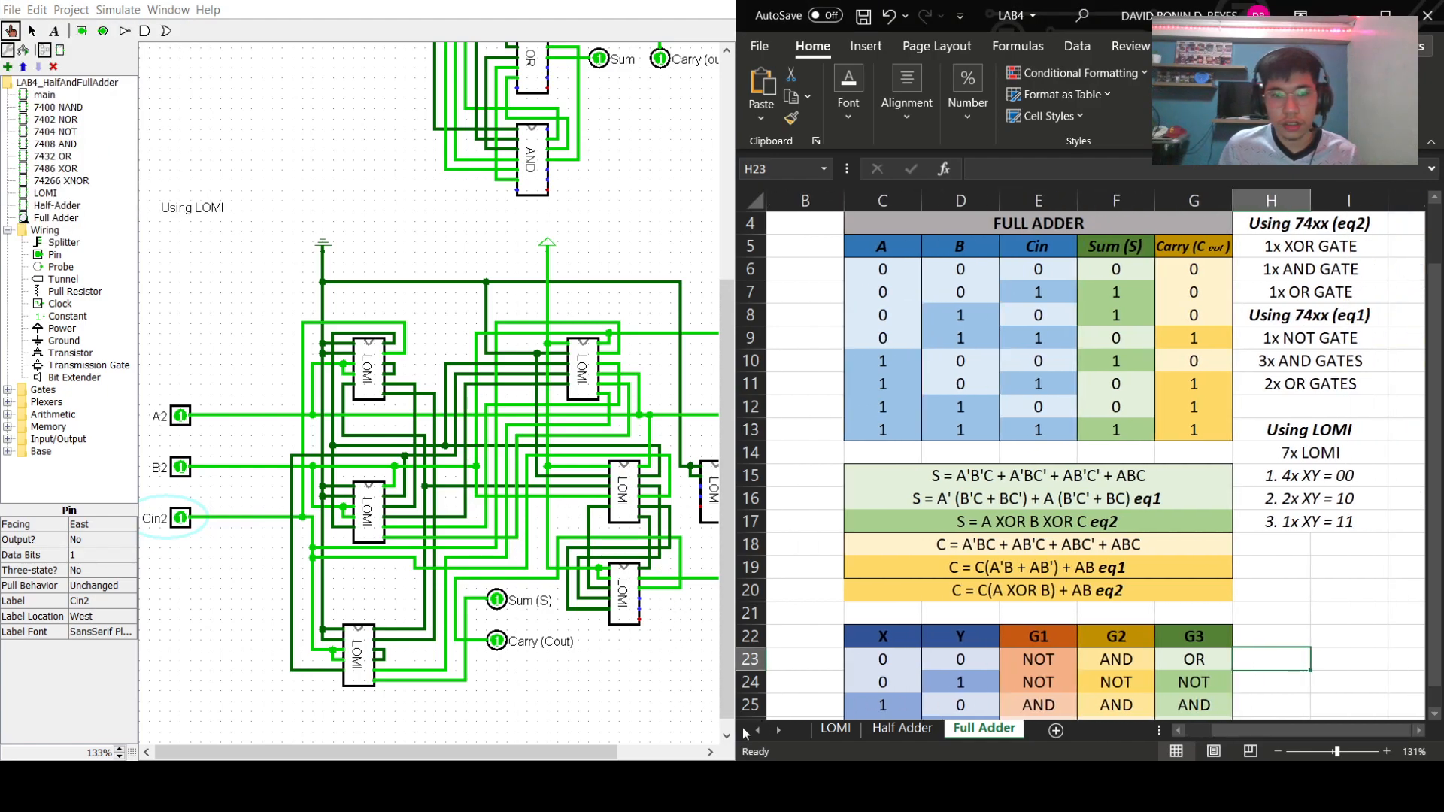
scroll(1307, 476, "up", 1)
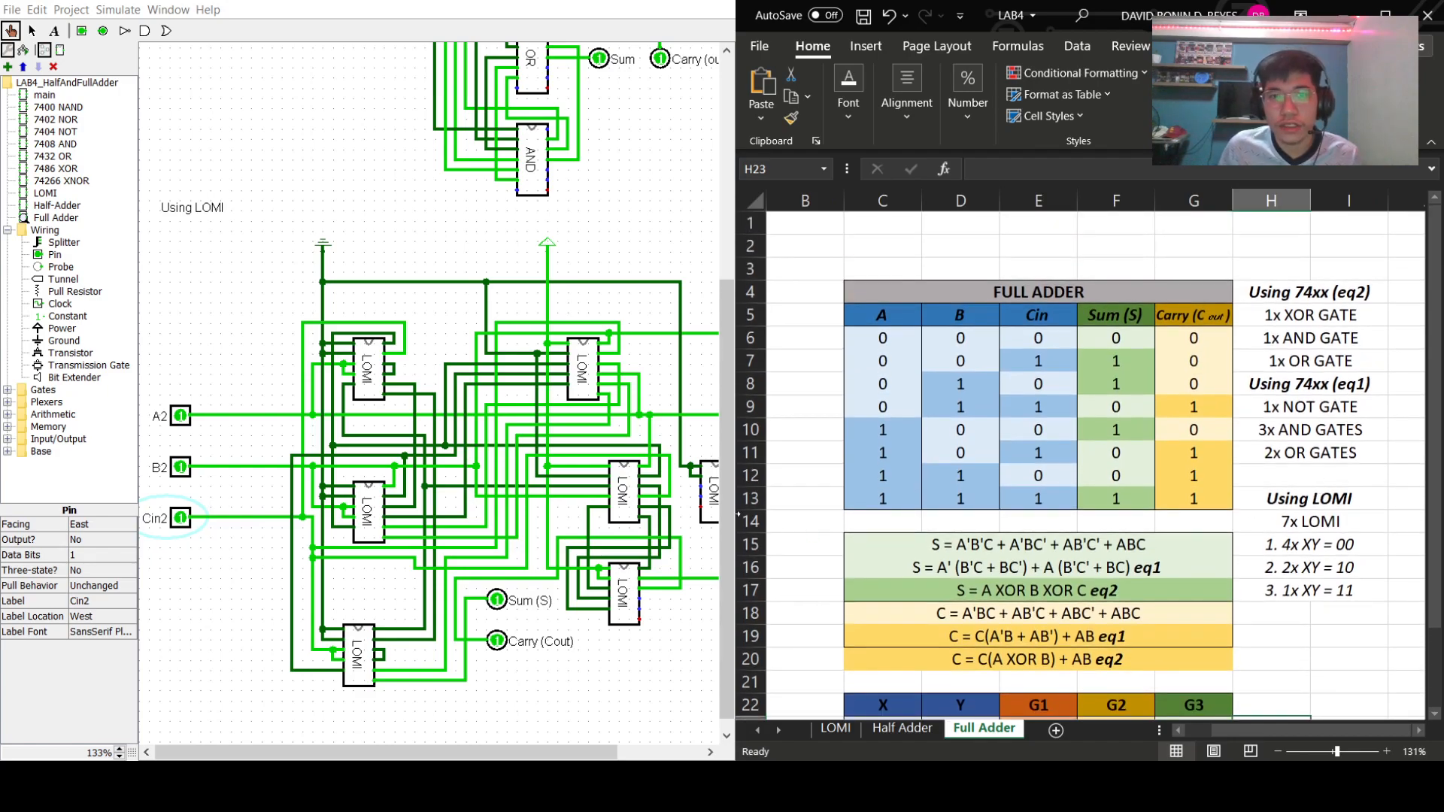
left_click(119, 756)
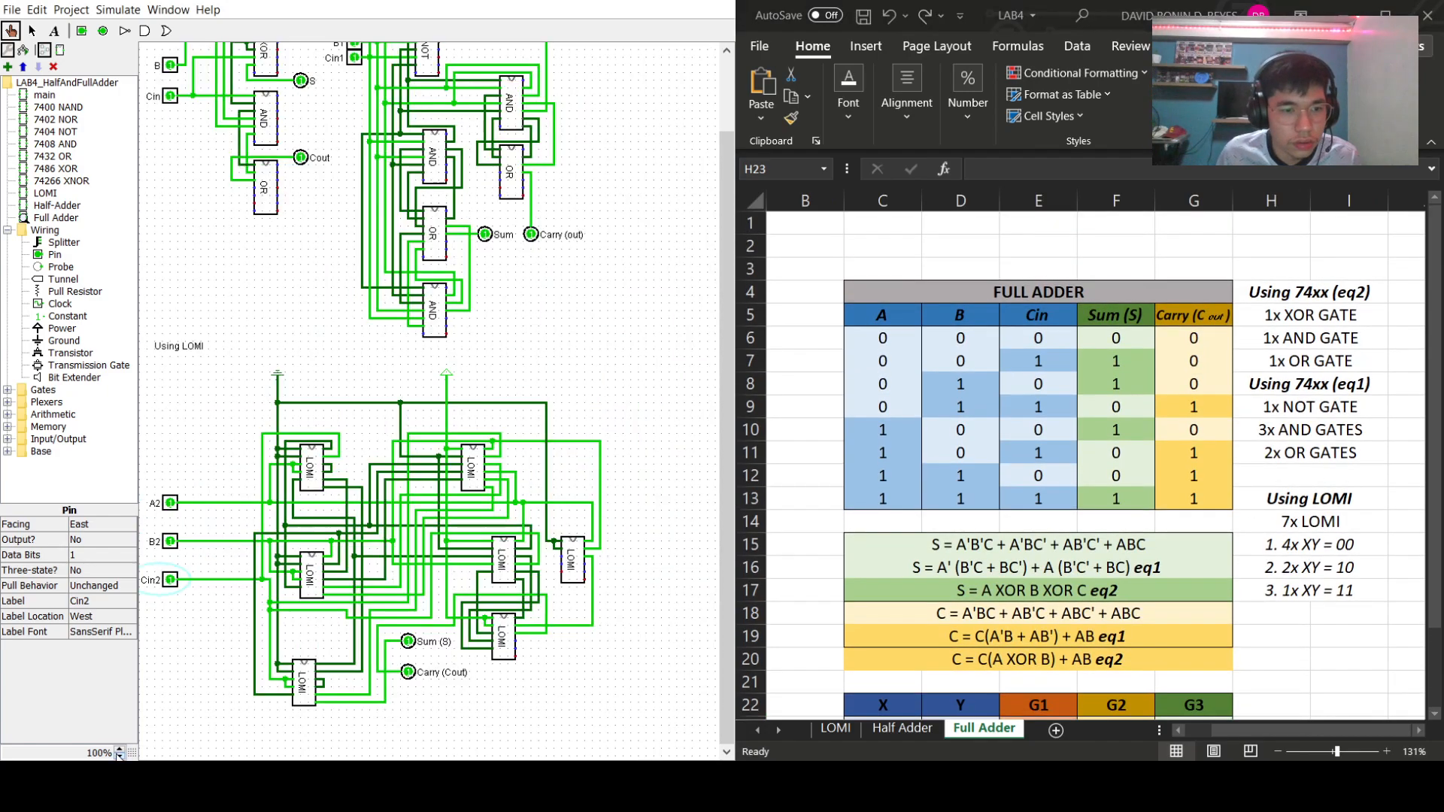
left_click(119, 756)
left_click(119, 756)
left_click(119, 749)
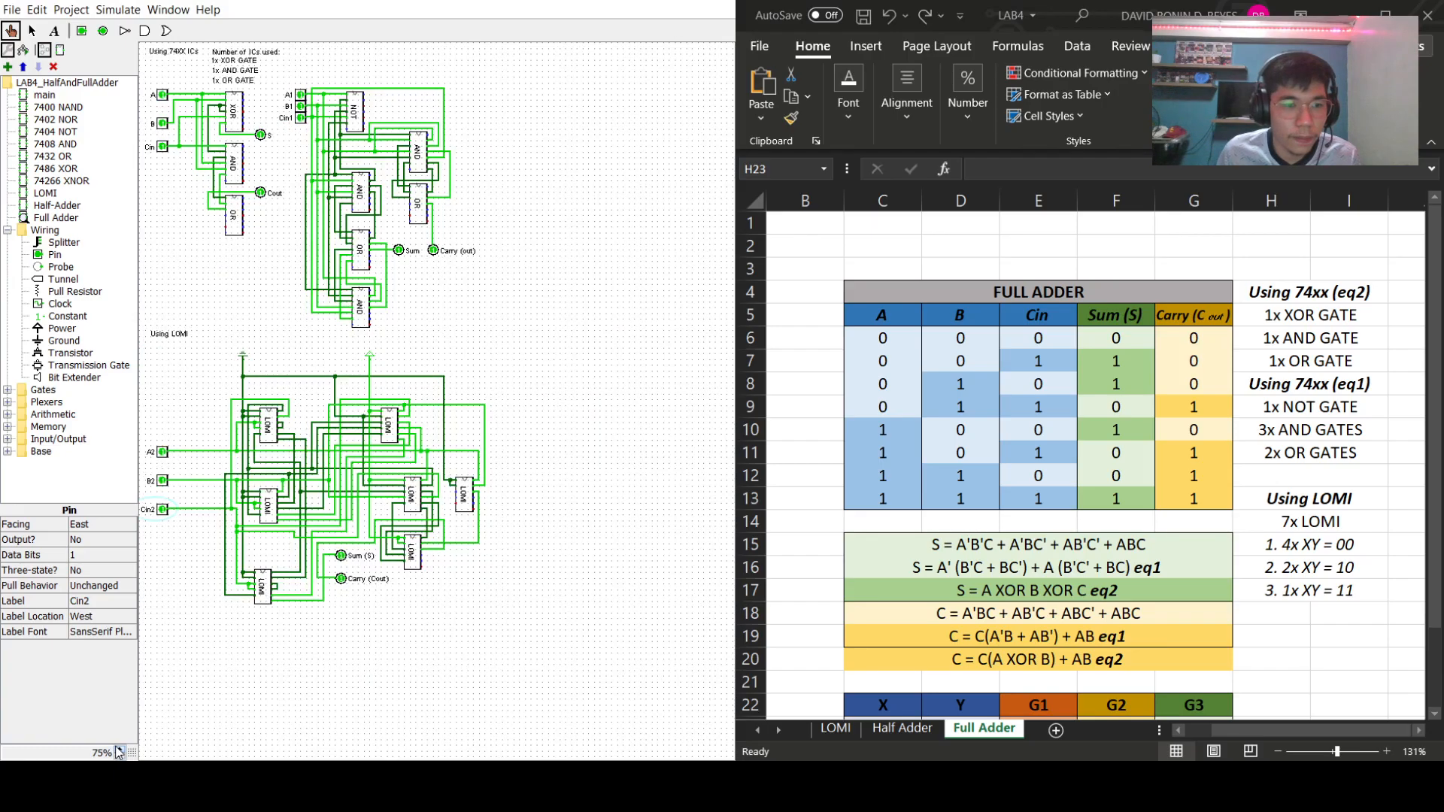
left_click(119, 749)
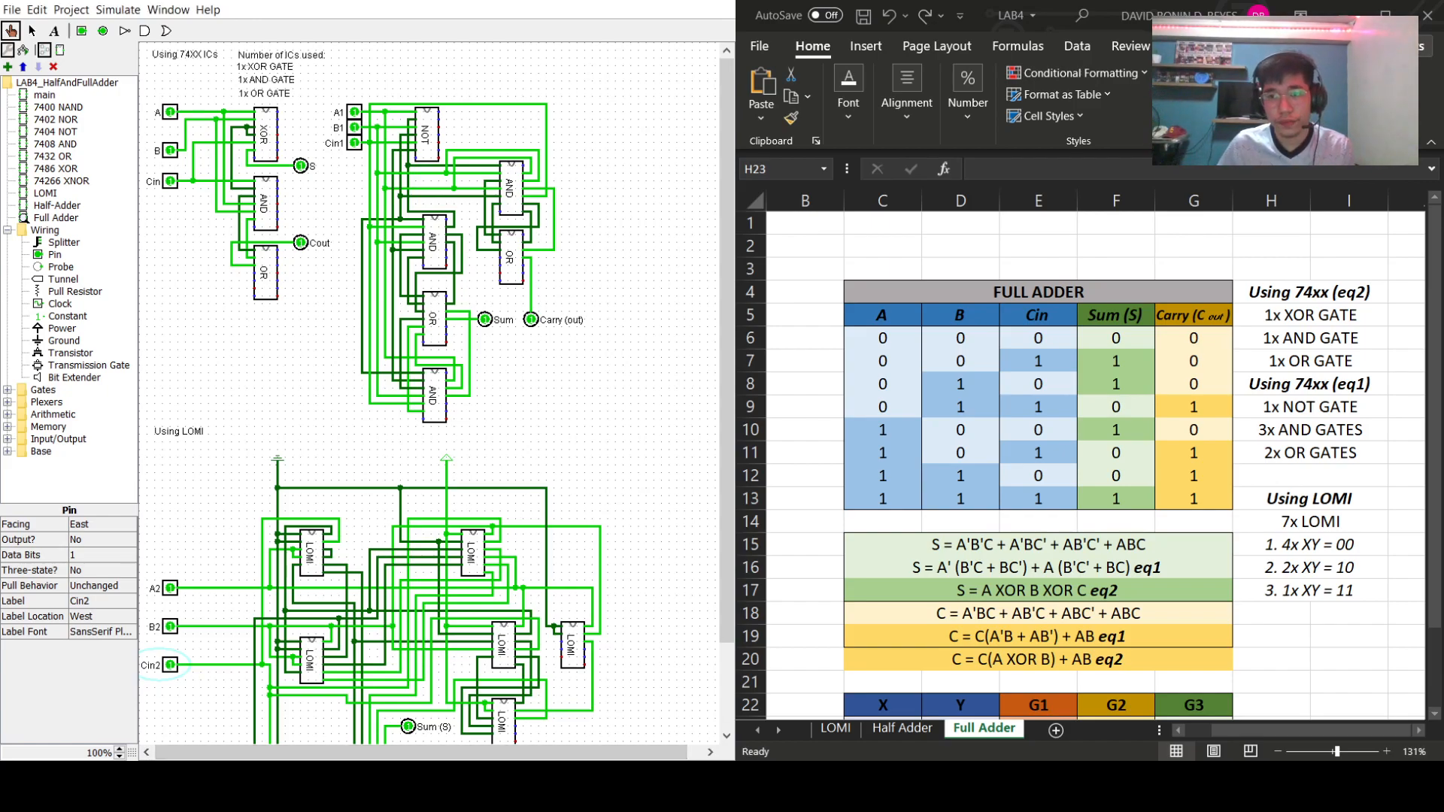
scroll(1083, 466, "down", 1)
scroll(1083, 466, "up", 1)
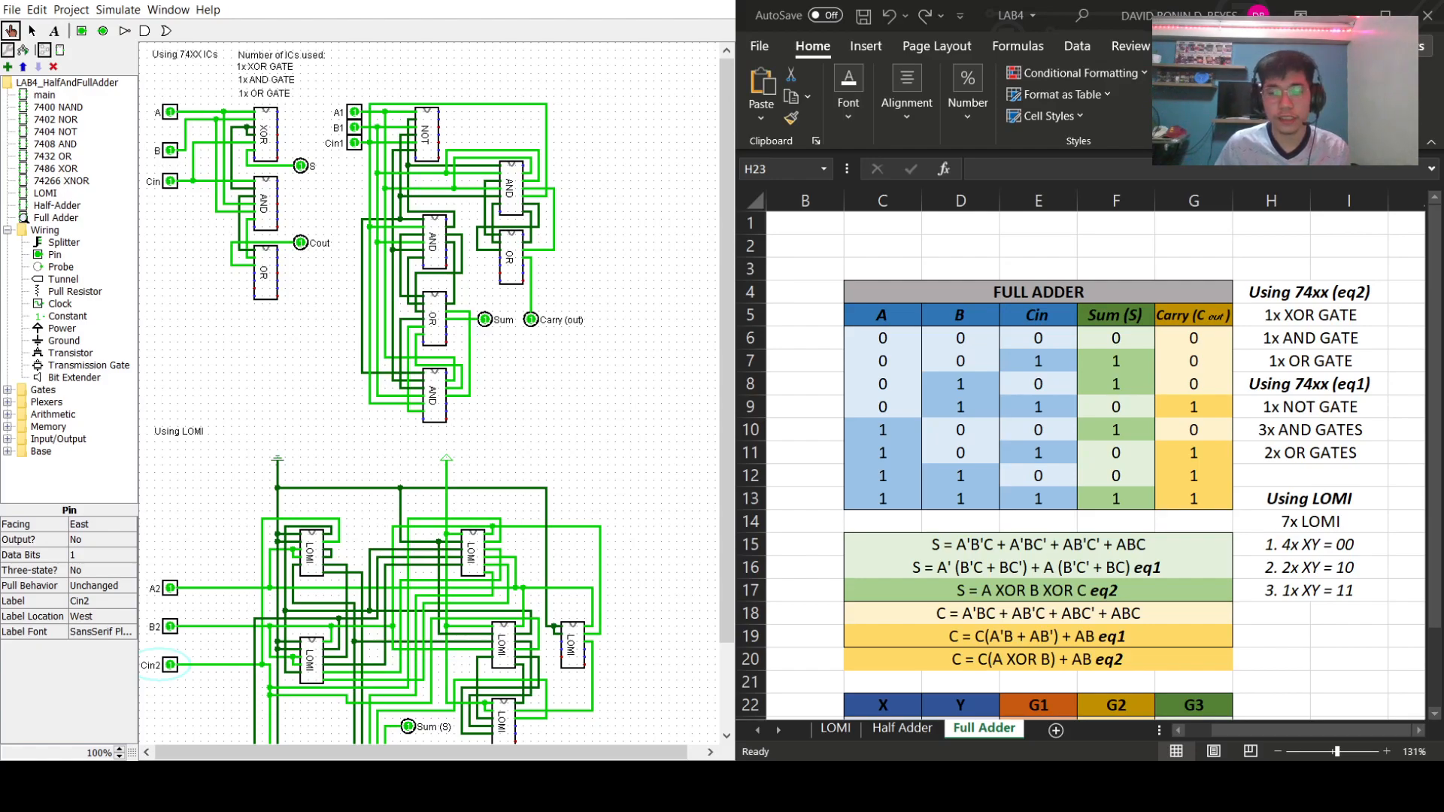
- Review the IC tallies for 74xx eq2, 74xx eq1 and LOMI on the Full Adder sheet
left_click(1271, 407)
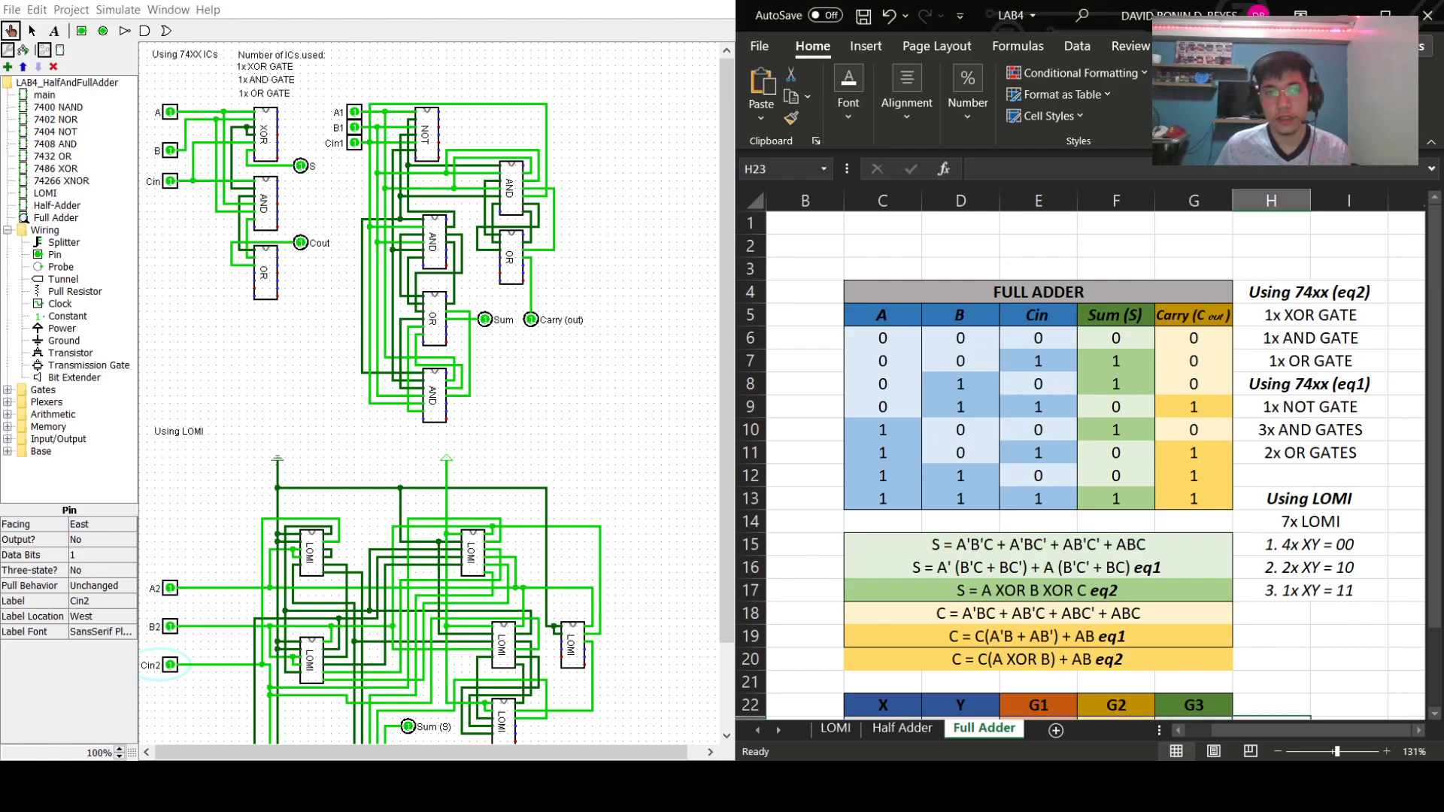
left_click(1263, 418)
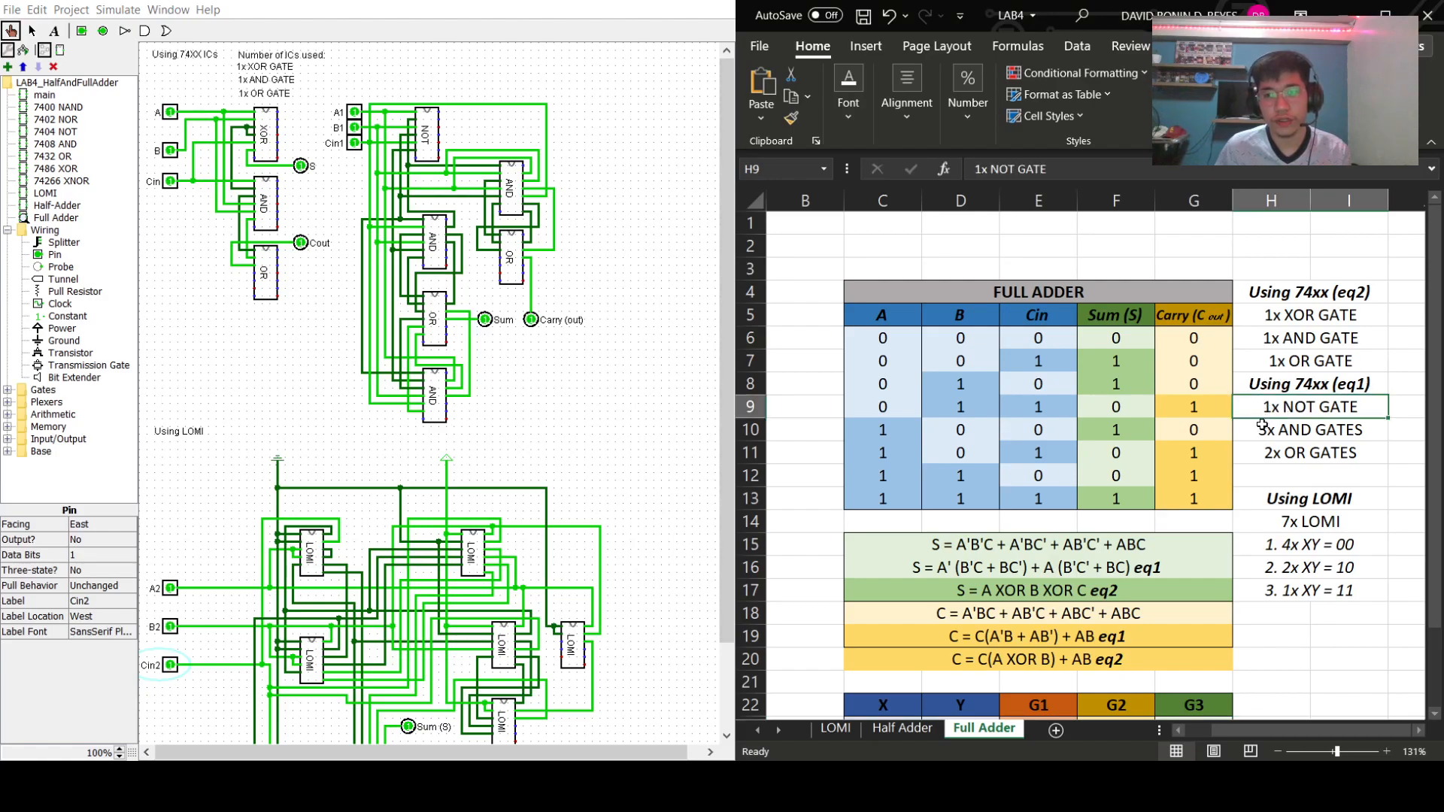
left_click(1264, 453)
left_click(1262, 424)
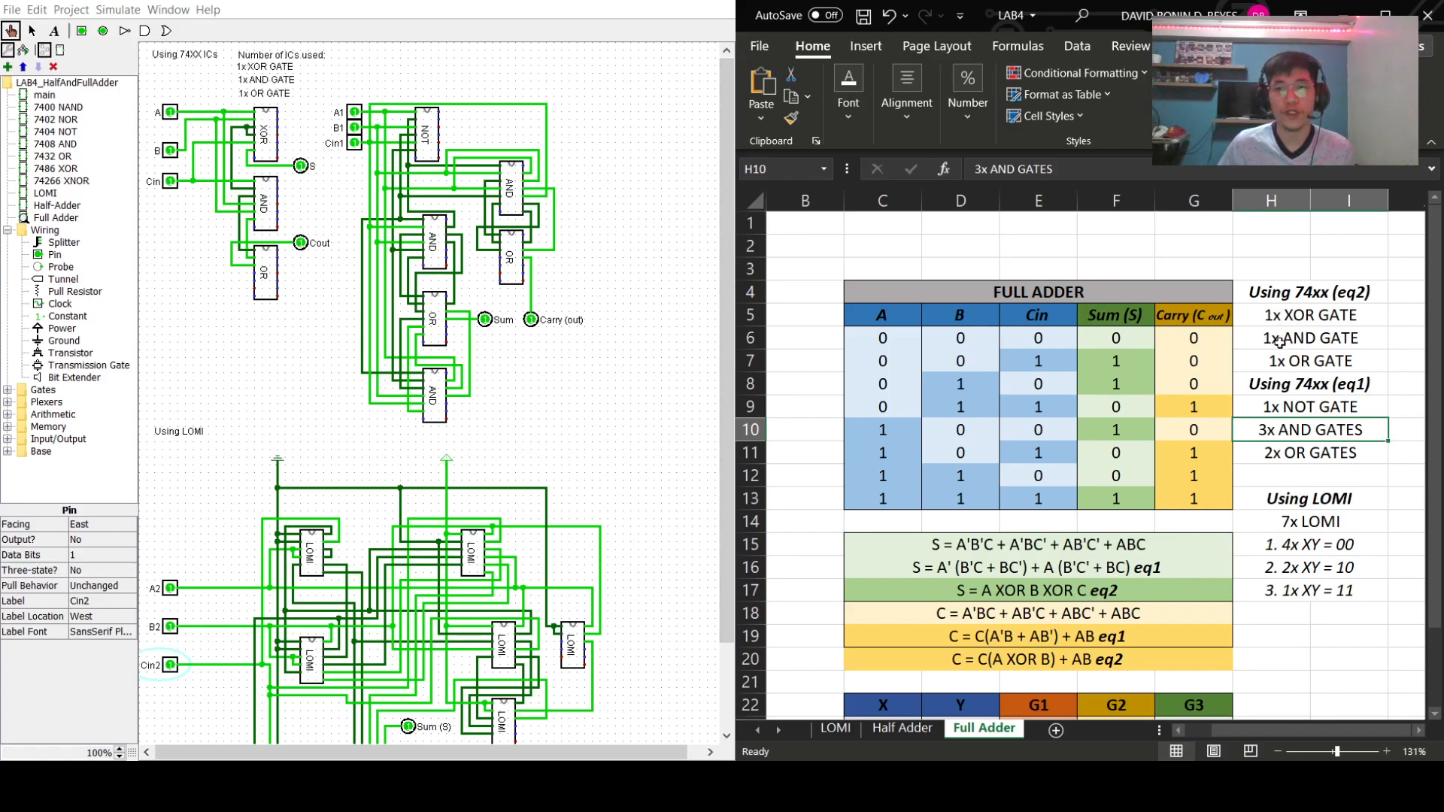
scroll(1252, 573, "down", 1)
scroll(1288, 505, "up", 1)
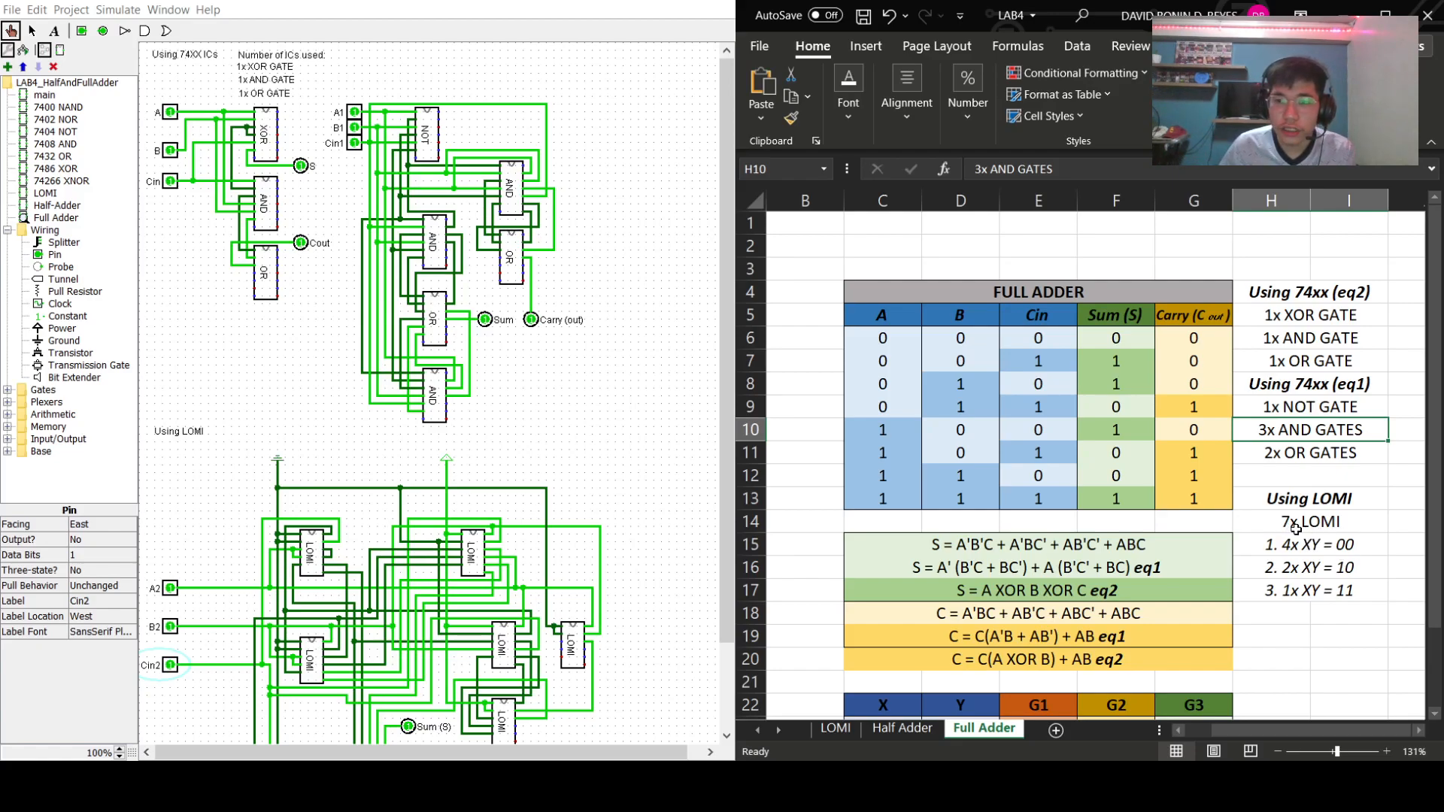
scroll(1282, 531, "down", 1)
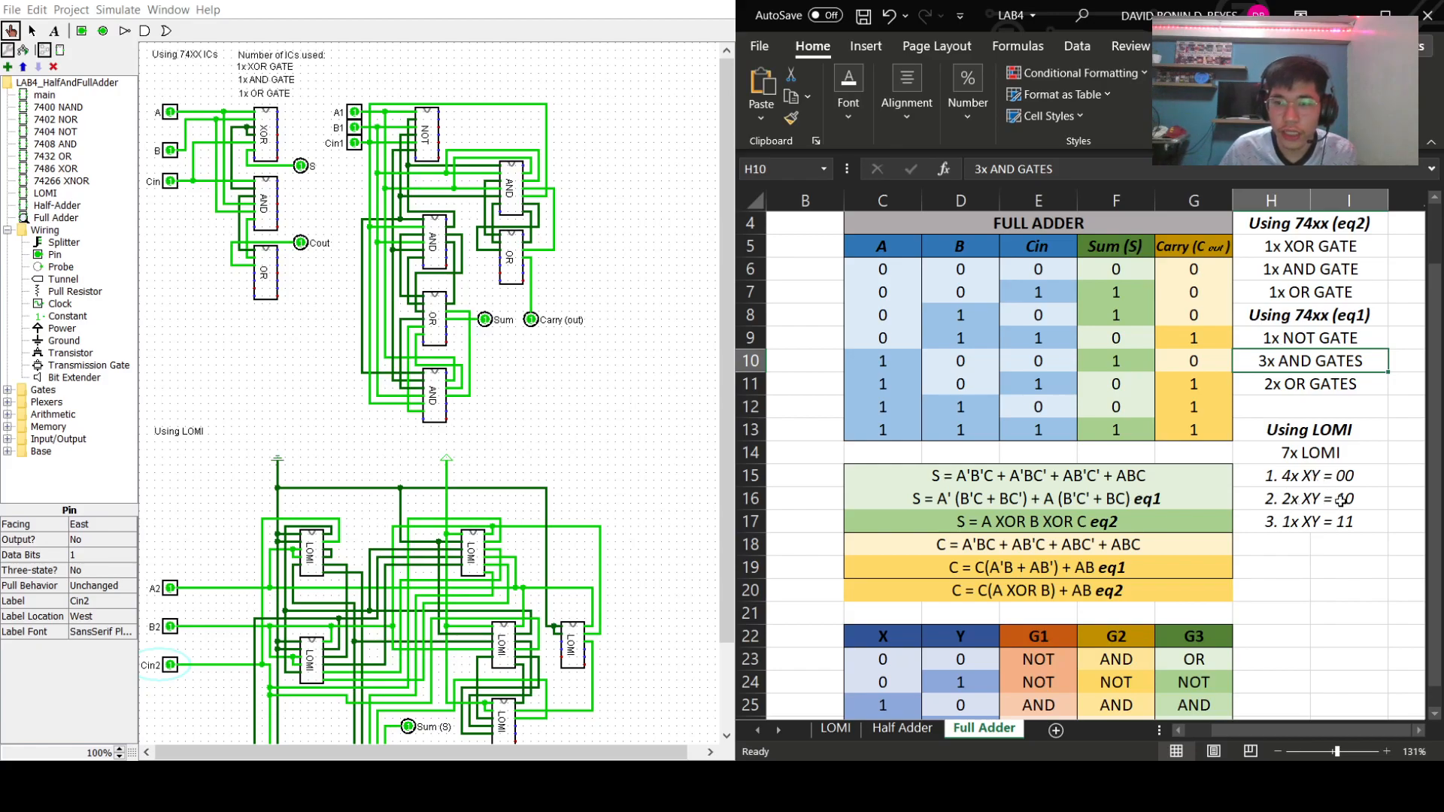
scroll(1350, 546, "up", 1)
scroll(1329, 601, "down", 1)
scroll(1328, 580, "down", 2)
scroll(1325, 589, "up", 3)
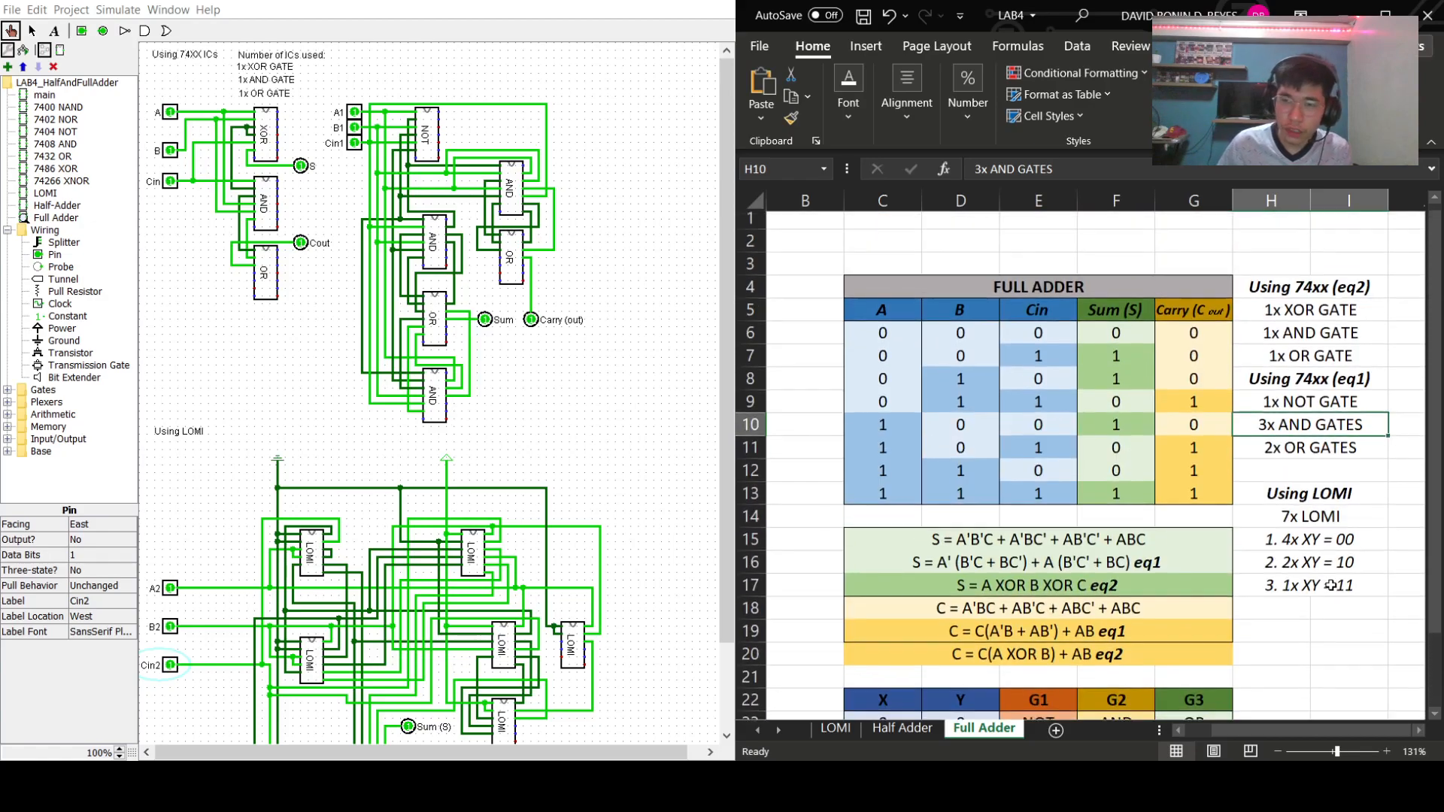
scroll(1327, 590, "down", 2)
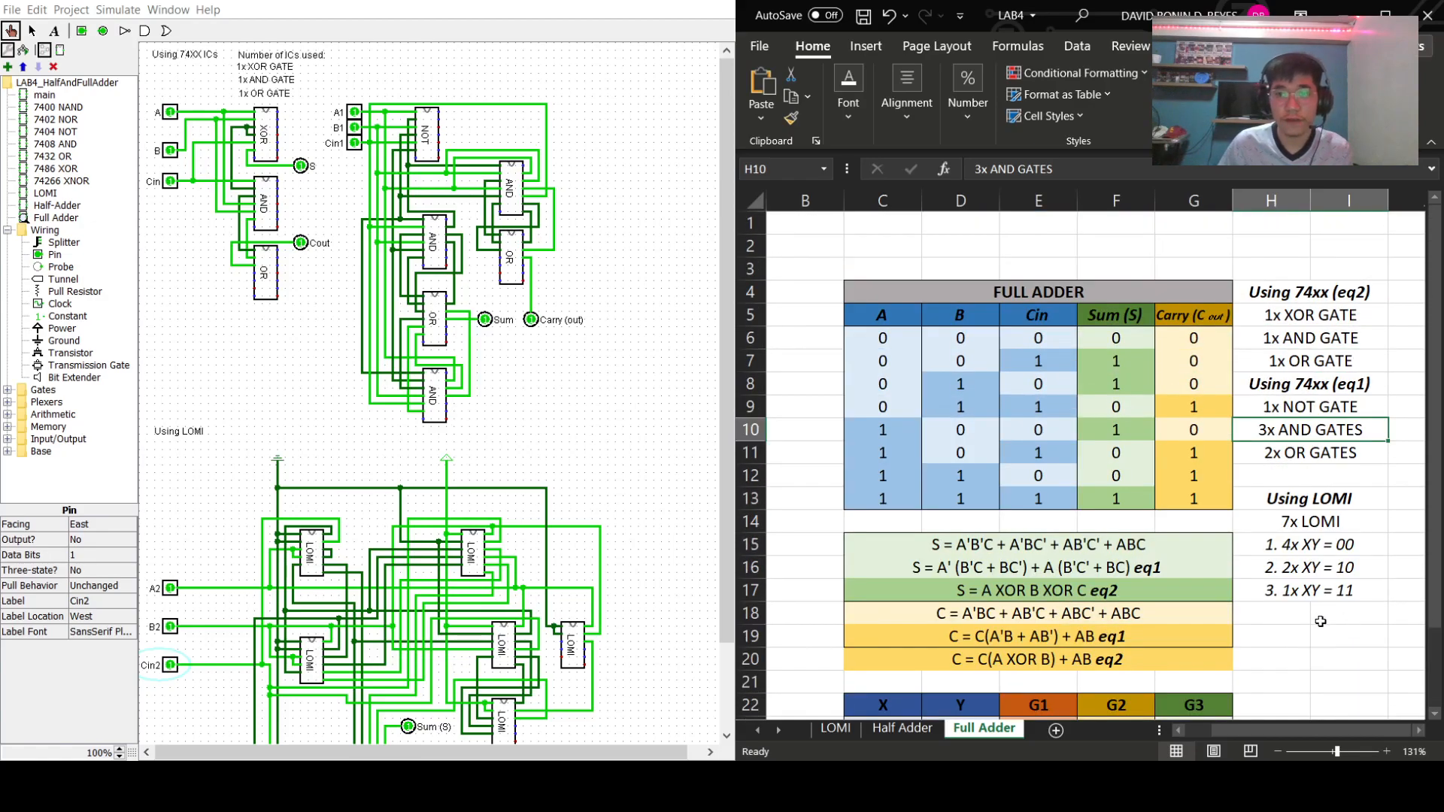
scroll(1312, 628, "down", 3)
scroll(1263, 639, "up", 3)
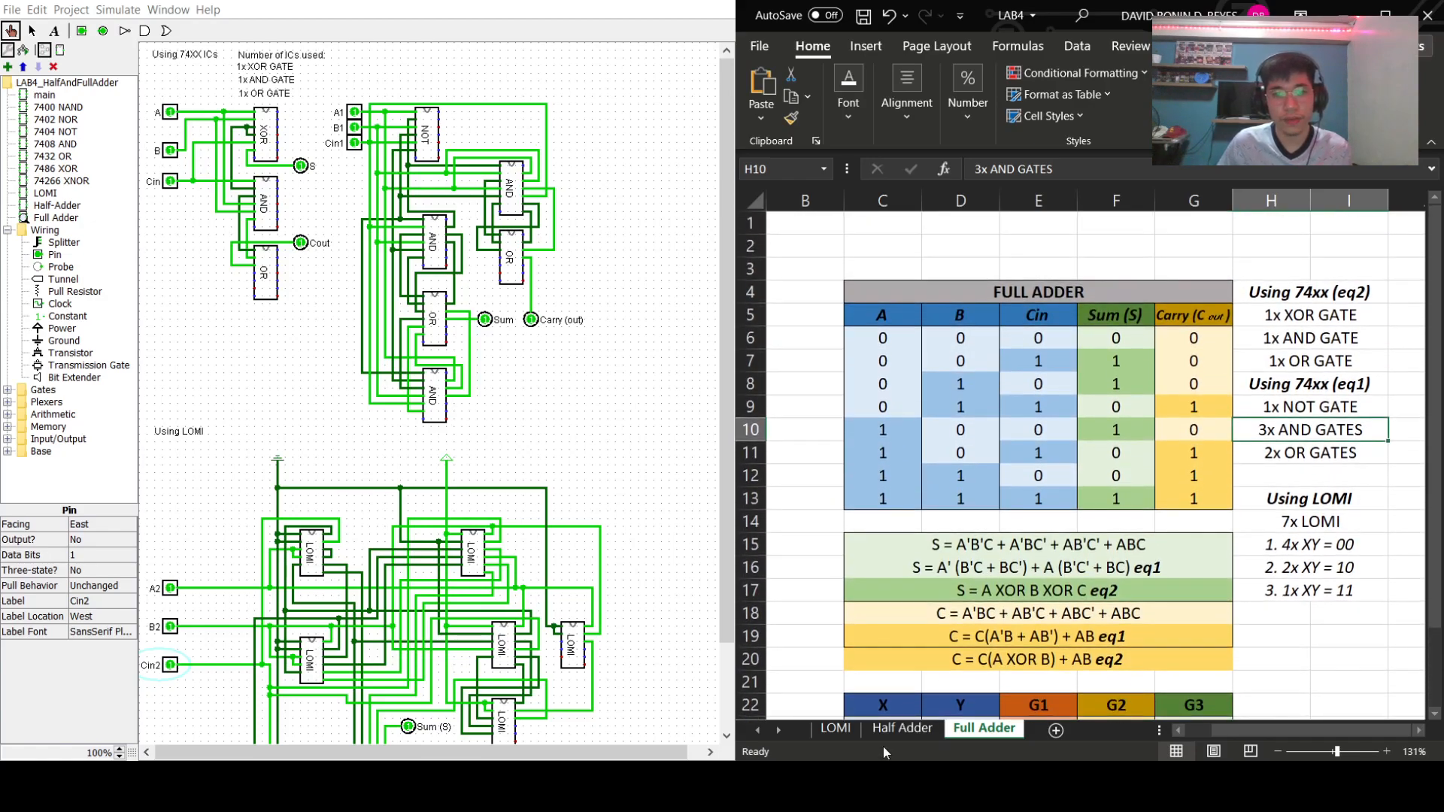
- Bring up the Half Adder sheet and the Half-Adder circuit, and enter "3x XY=00" in I5 beneath the LOMI count
left_click(887, 731)
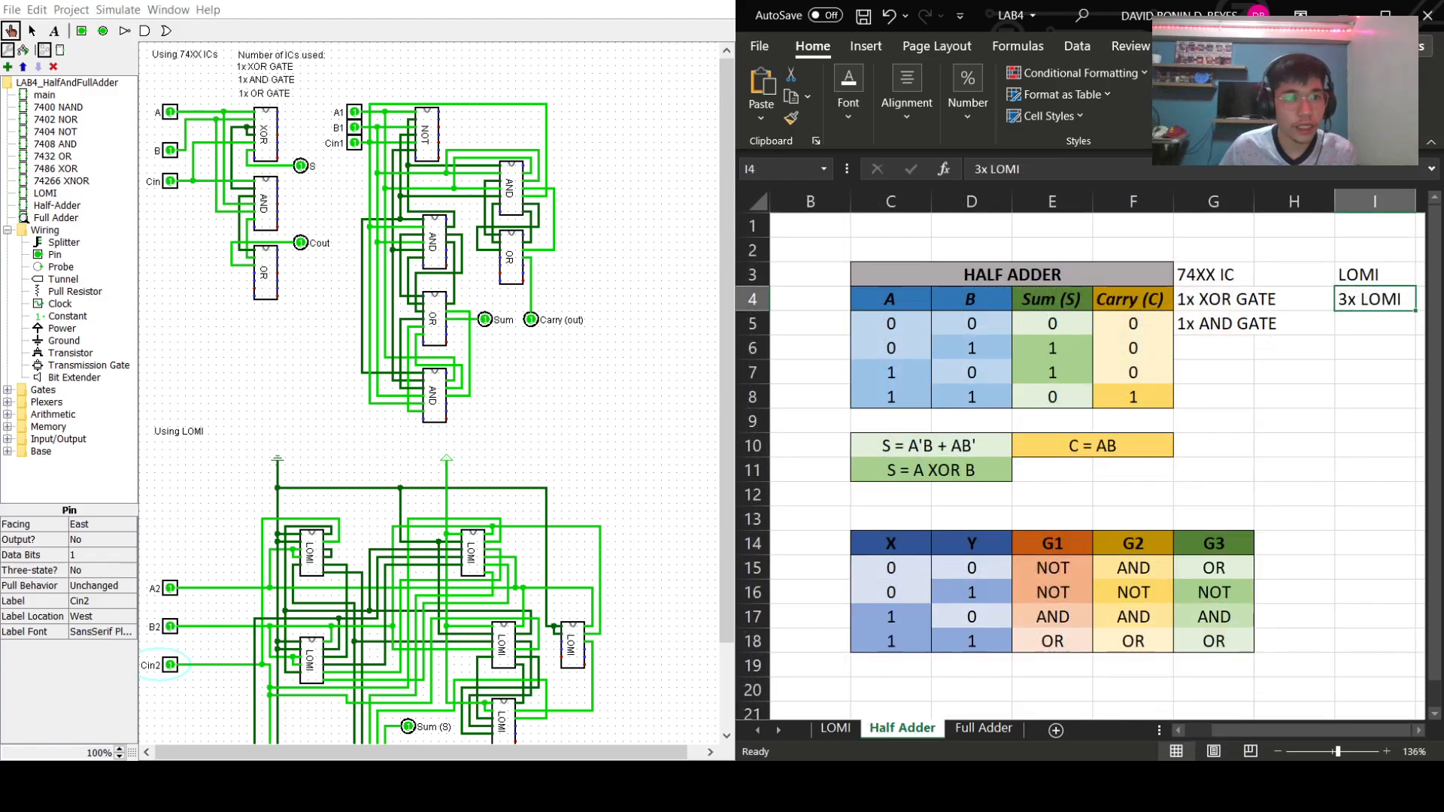
double_click(56, 205)
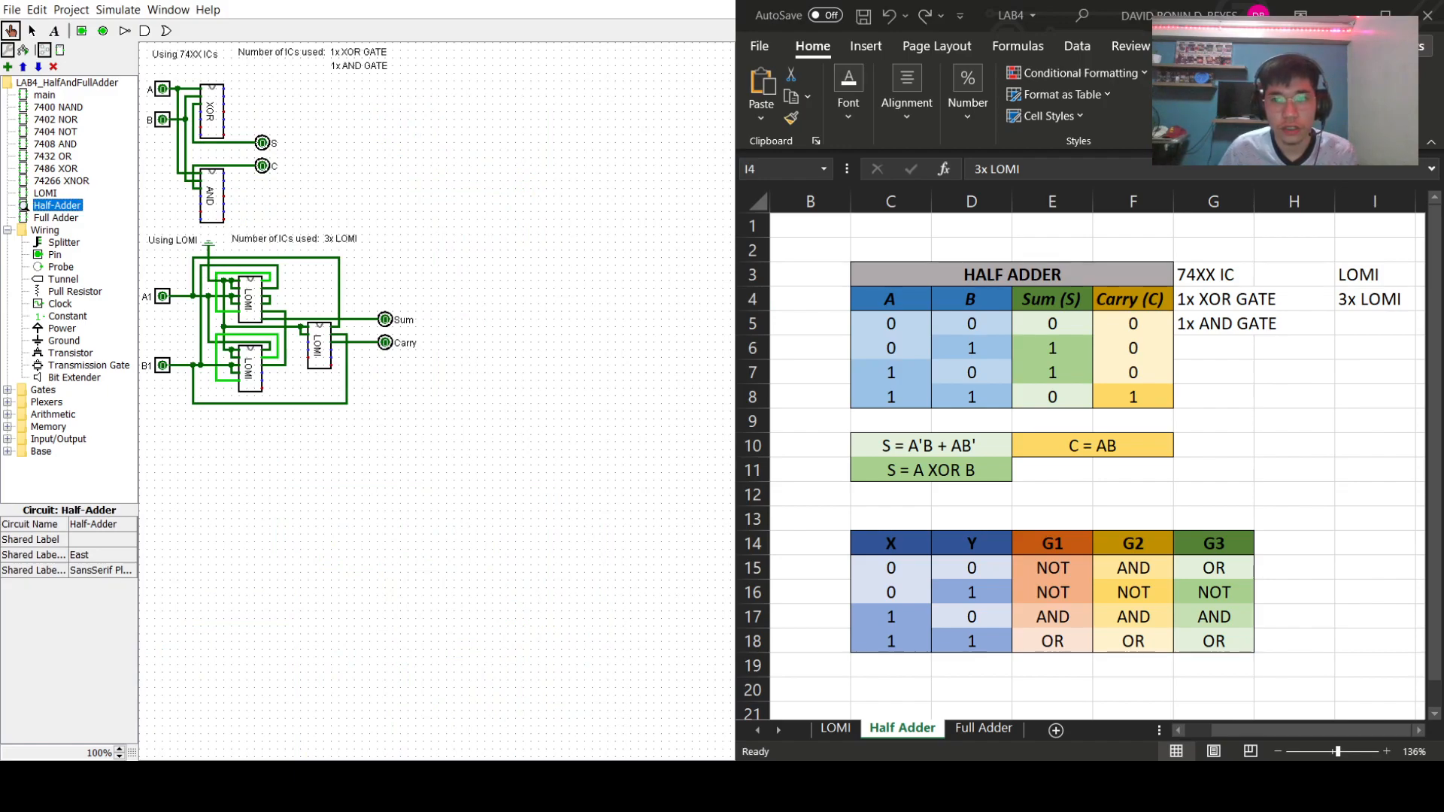
left_click(1252, 349)
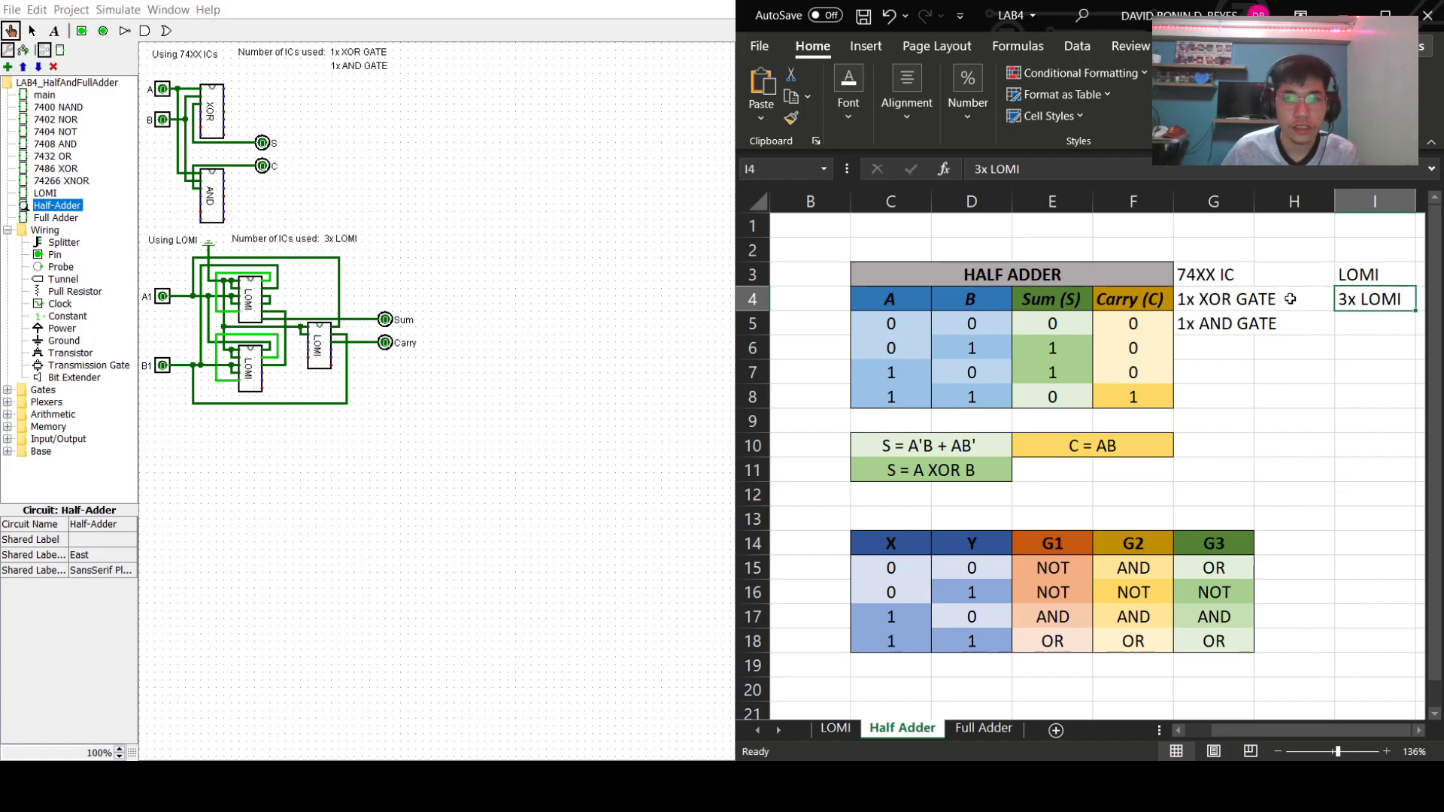
double_click(1348, 322)
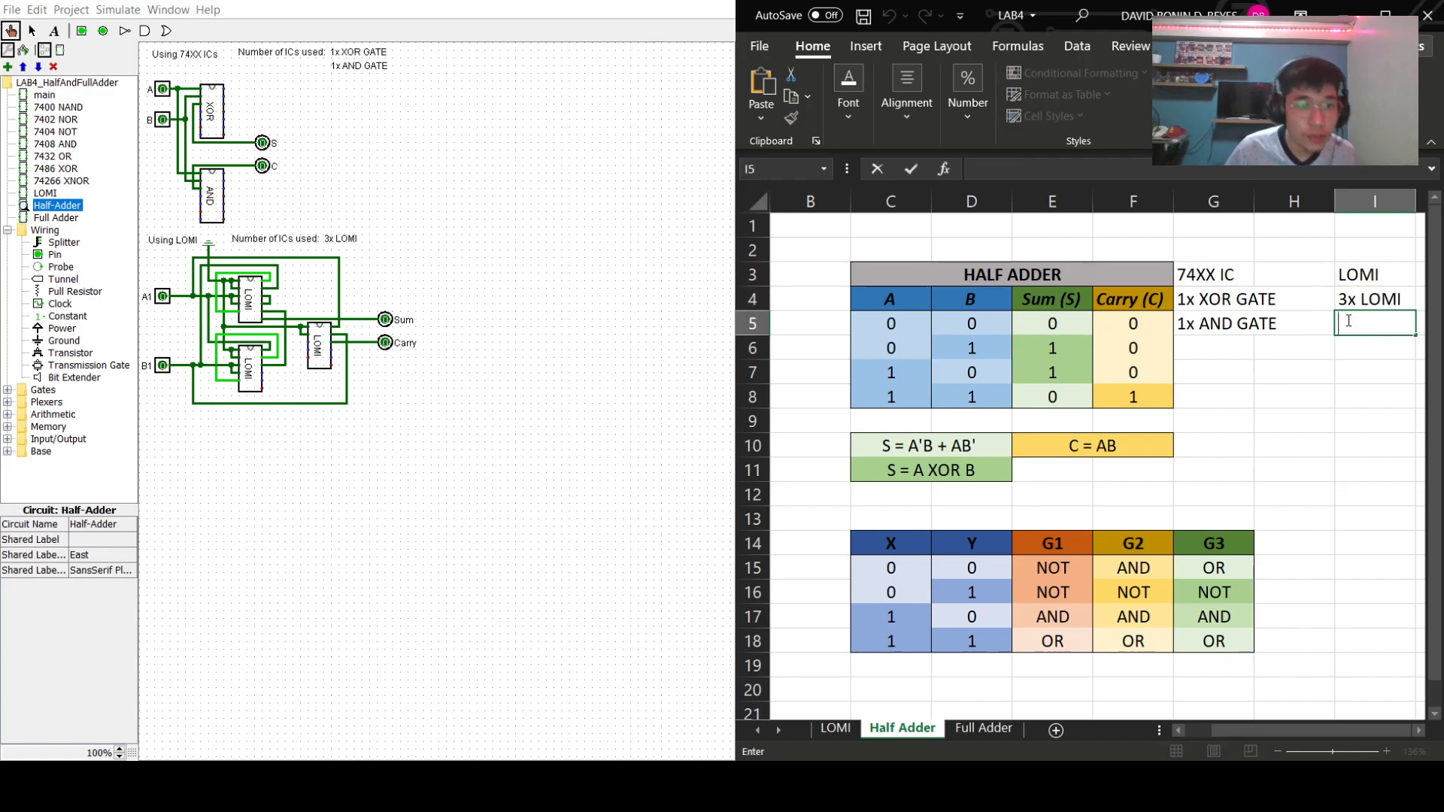
type("3x L")
key("BackSpace")
key("BackSpace")
type("XY=00")
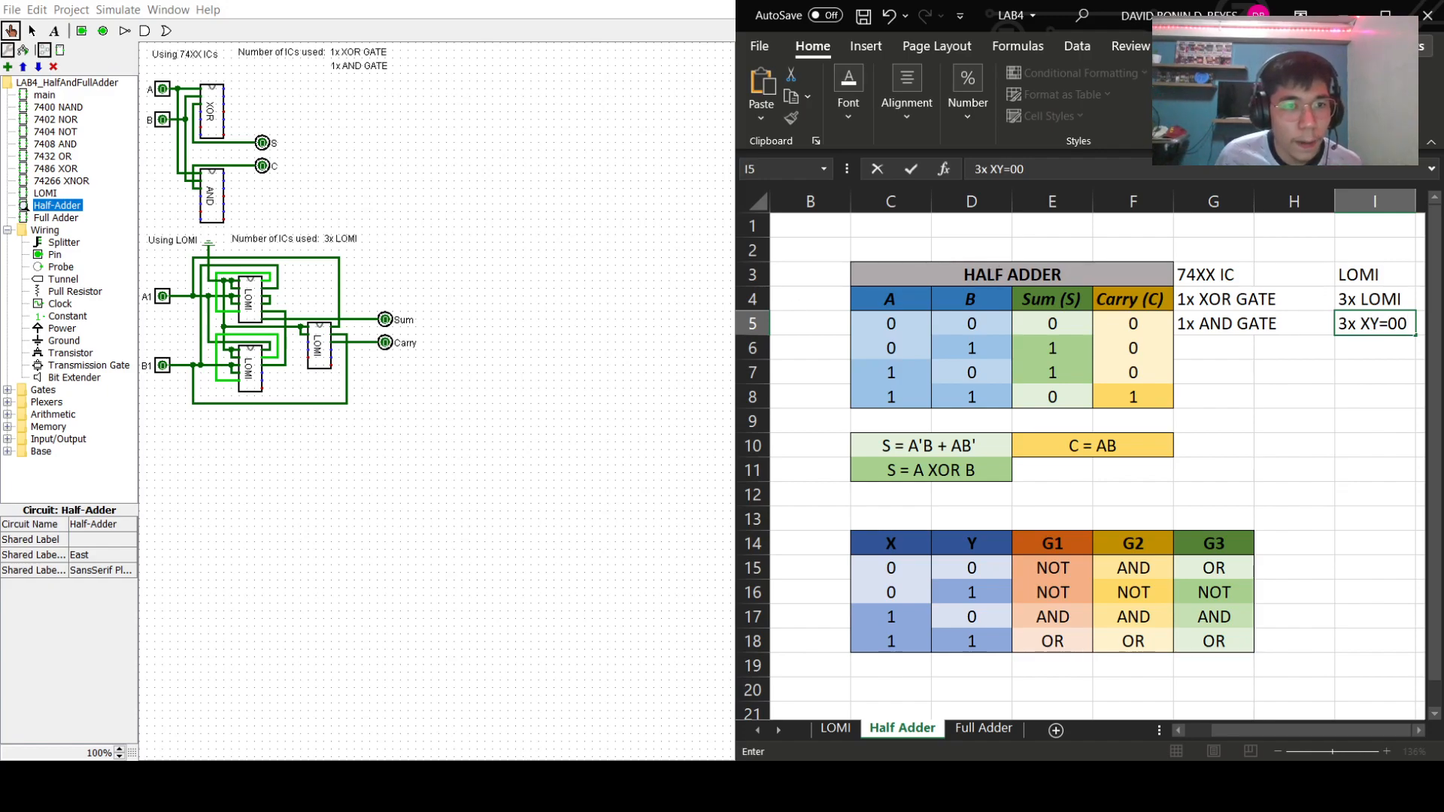
left_click(386, 181)
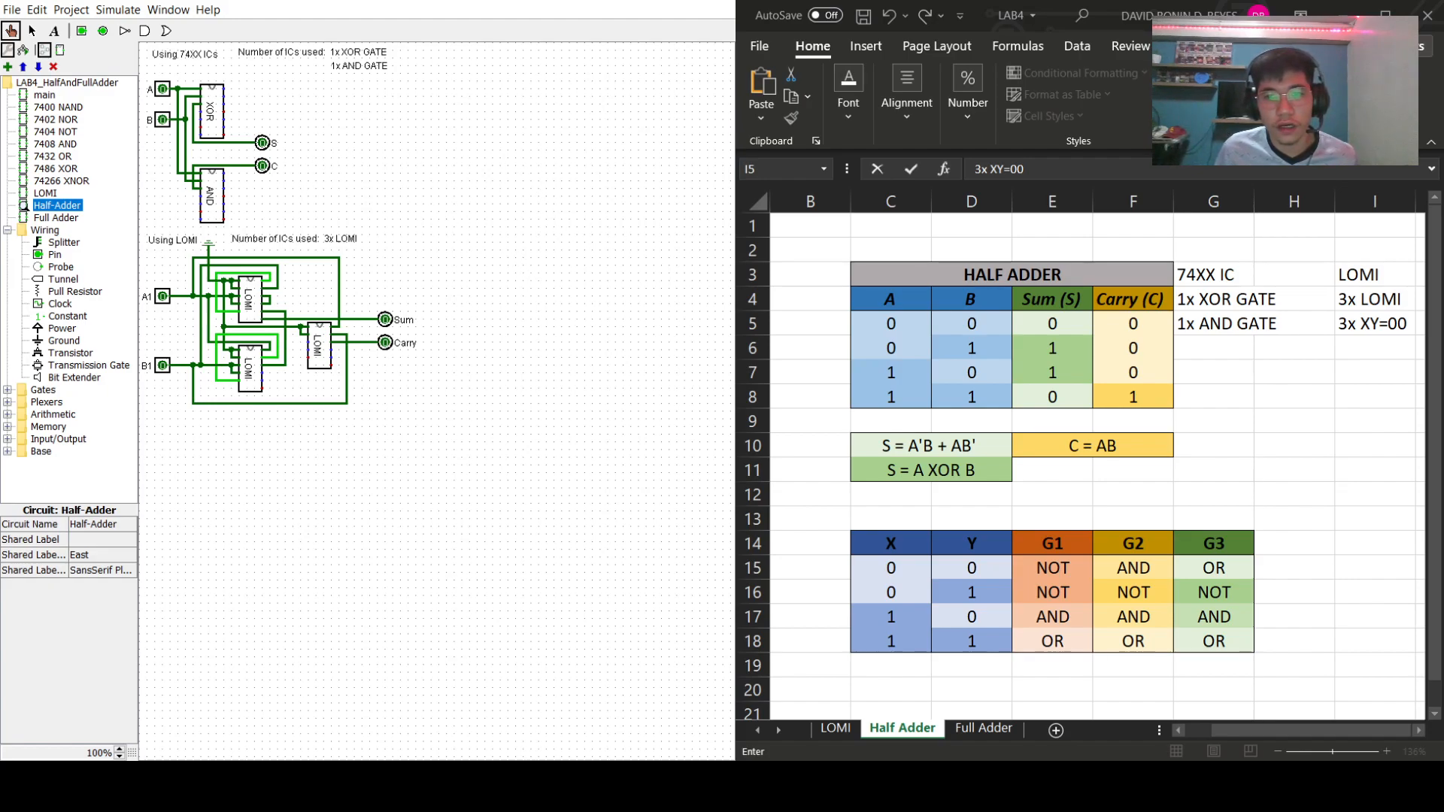
- Add a second 74XX tally on the Half Adder sheet with "1x AND GATE" in G7 and "1x NOT GATE" in G8
left_click(1225, 349)
left_click(1226, 349)
double_click(1220, 375)
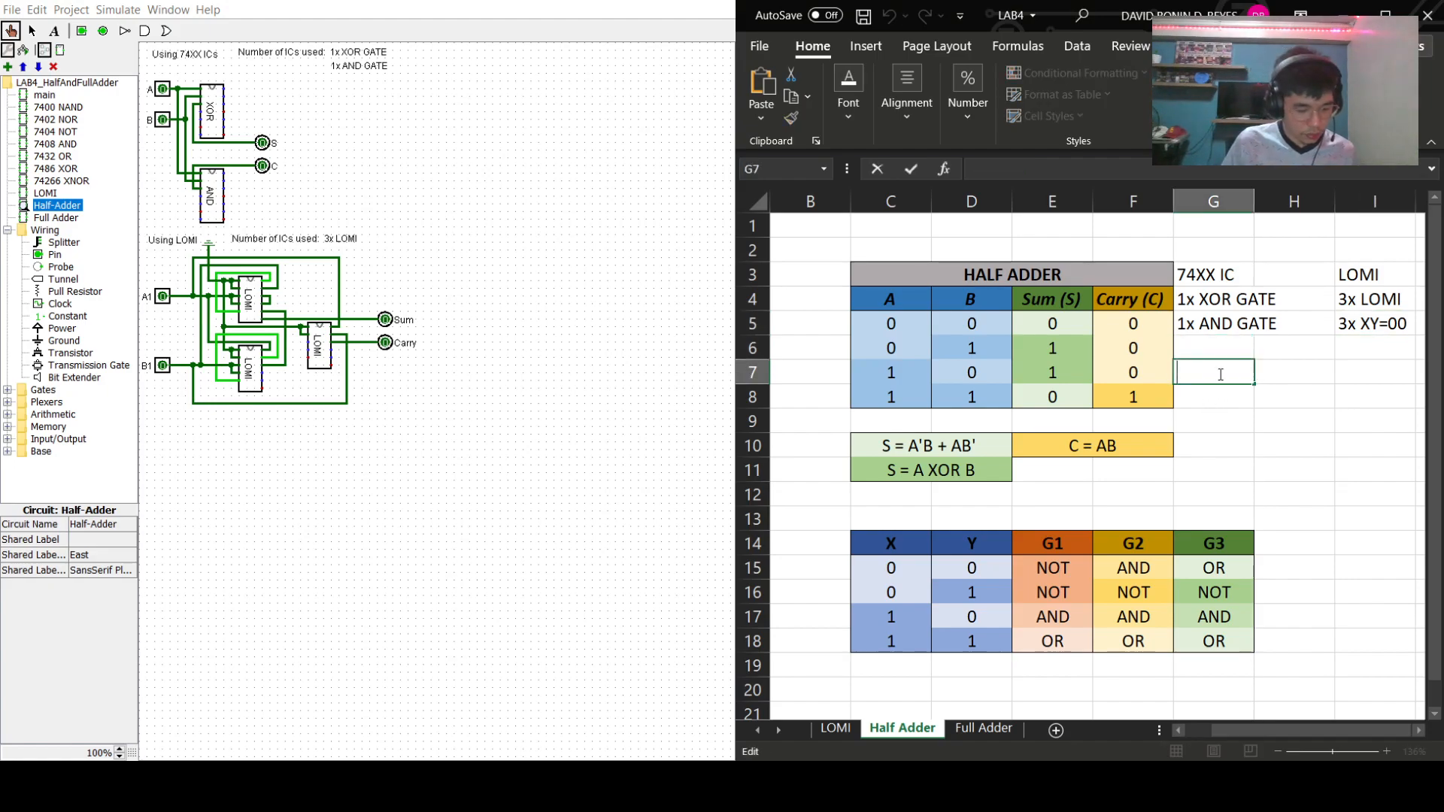
type("1x AND GATE")
left_click(1231, 403)
double_click(1232, 403)
type("1x N")
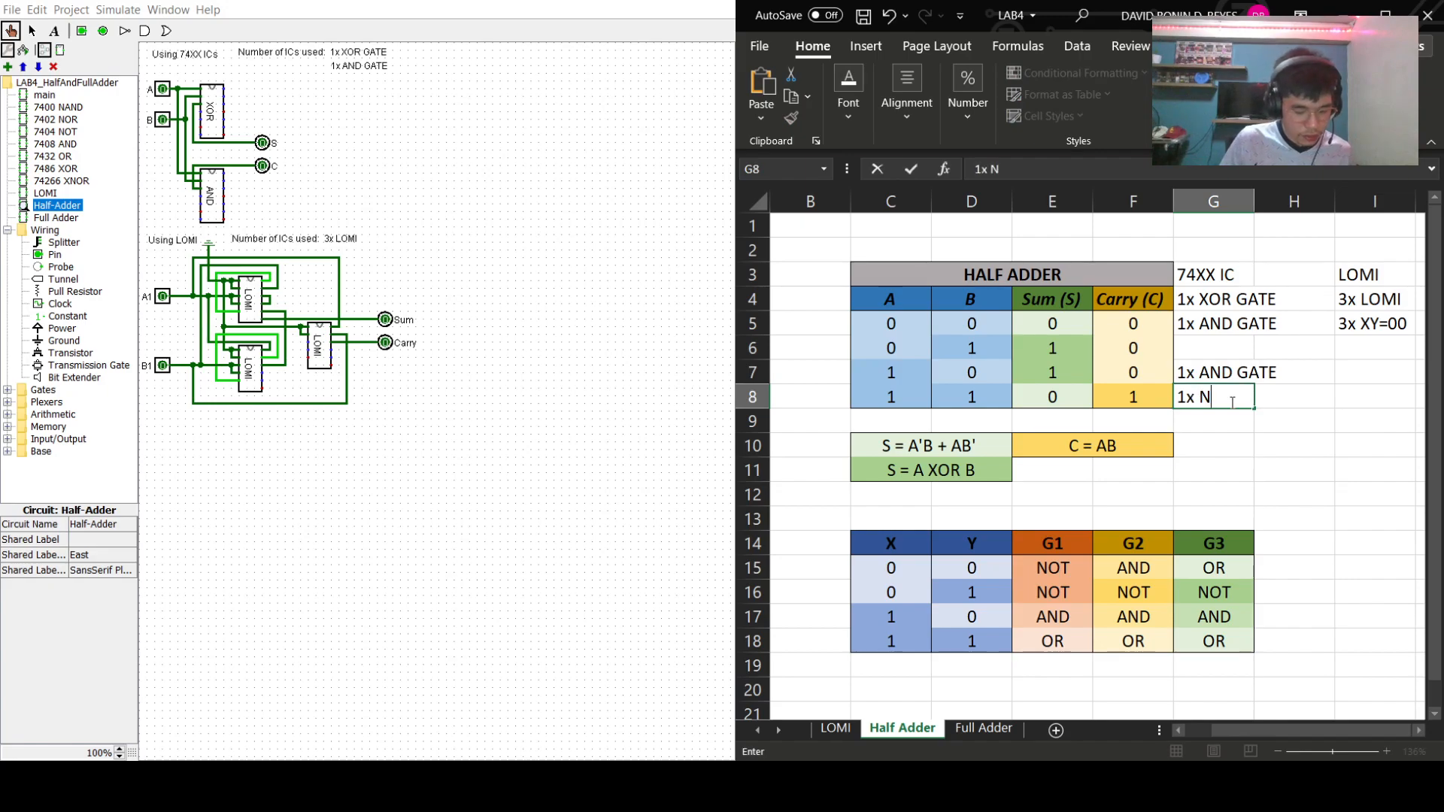
type("OT GATE")
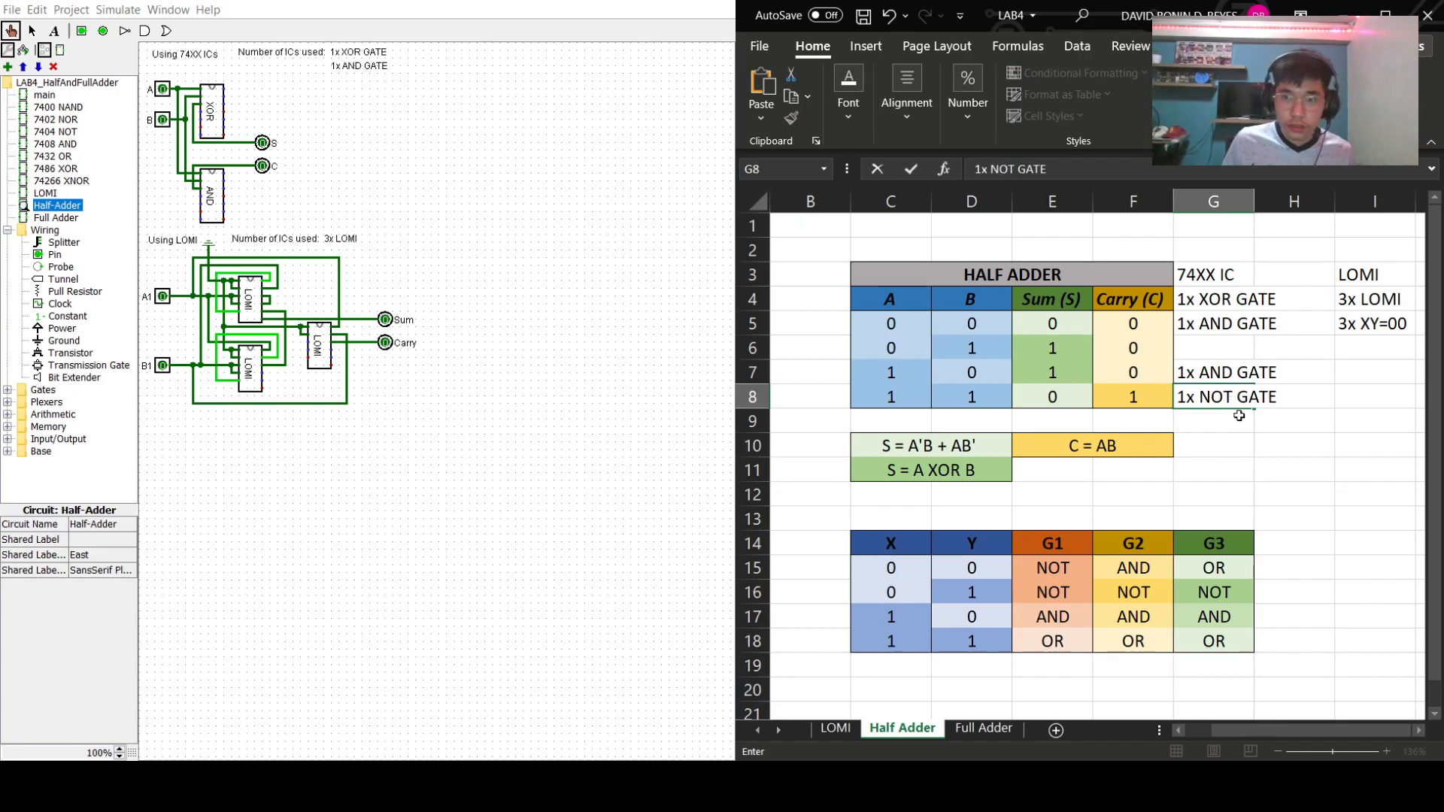
- Enter "1x OR GATE" in G9 to complete the second 74XX tally on the Half Adder sheet
left_click(1238, 418)
double_click(1237, 418)
type("1")
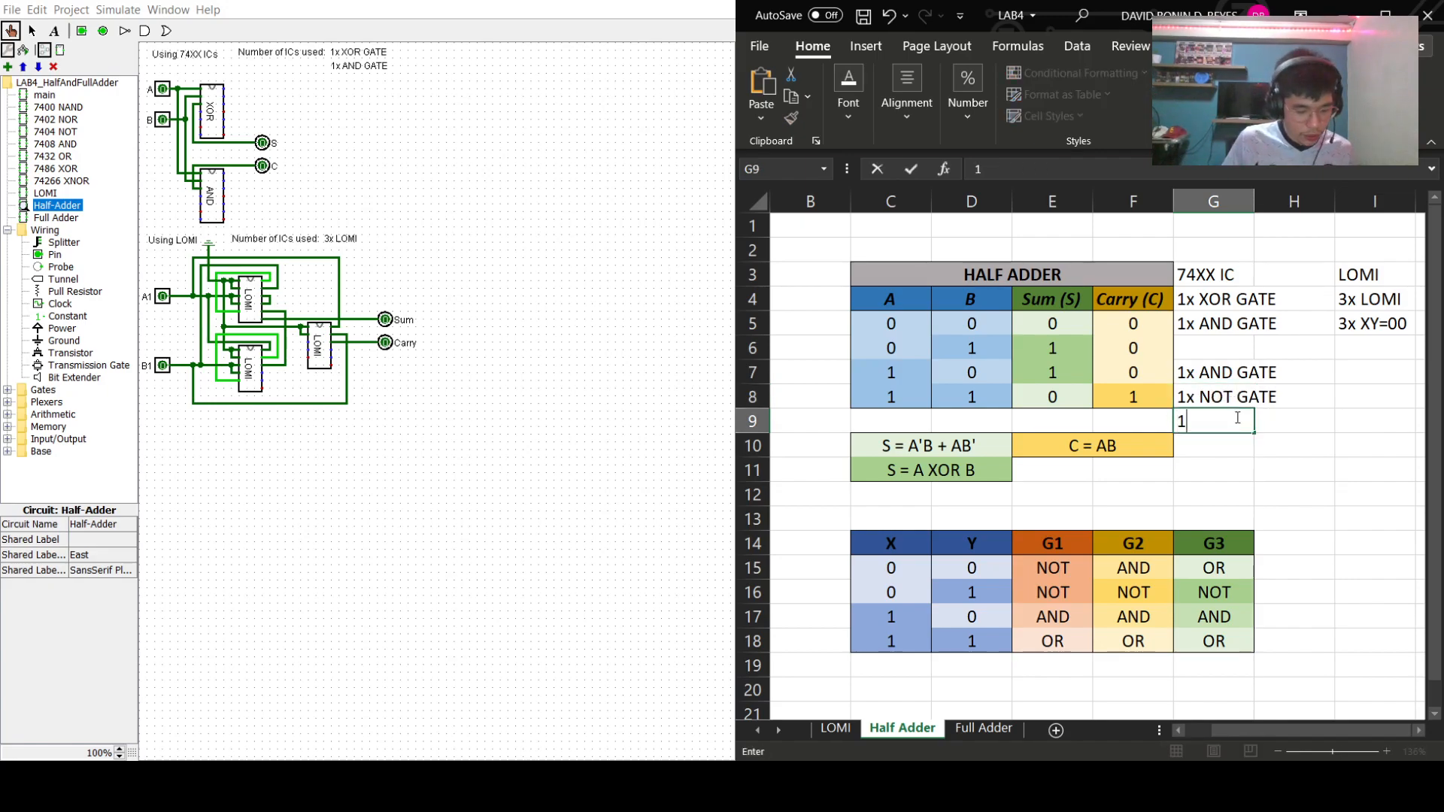
type("x OR GATE")
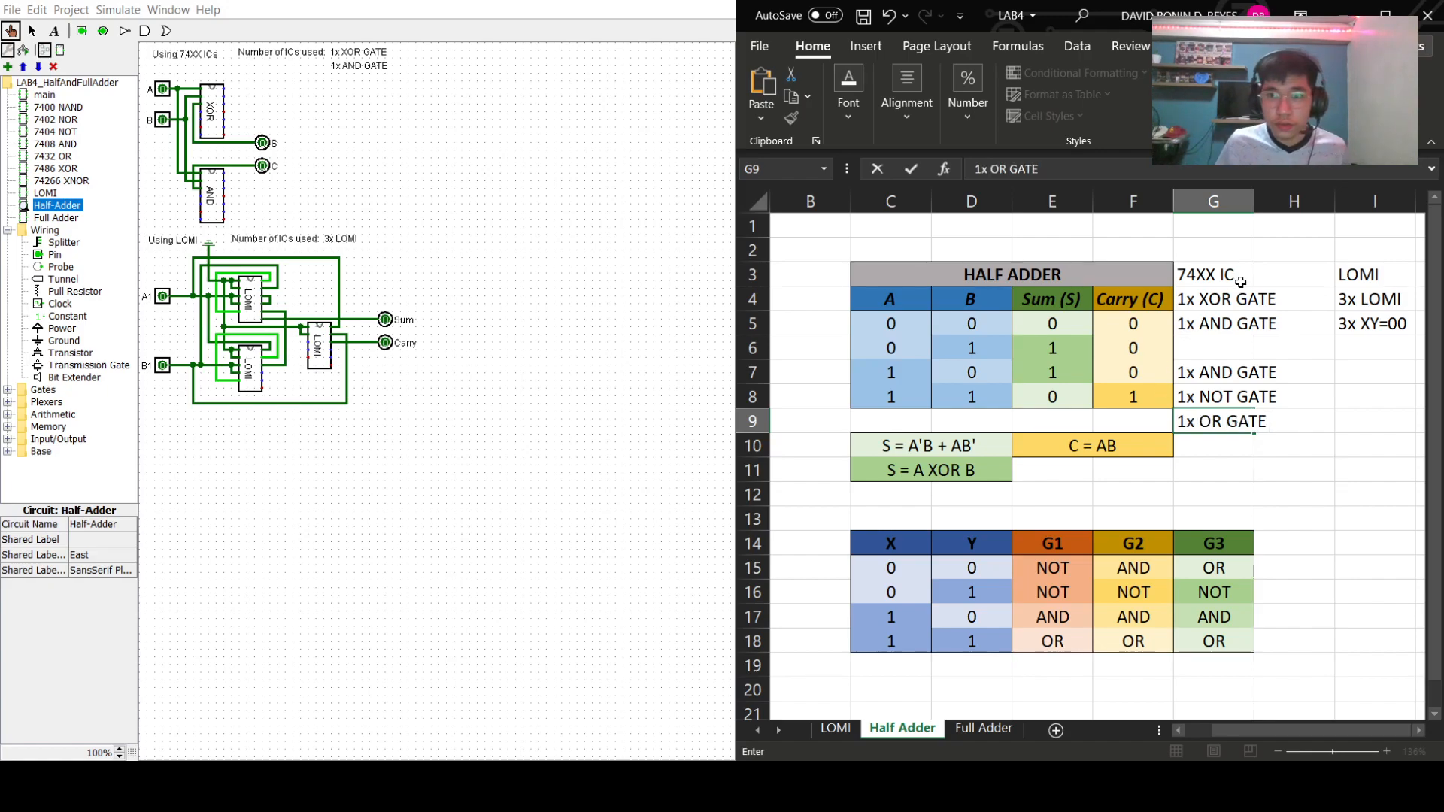
- Change the 74XX heading in G3 to read "Using 74XX IC"
double_click(1239, 283)
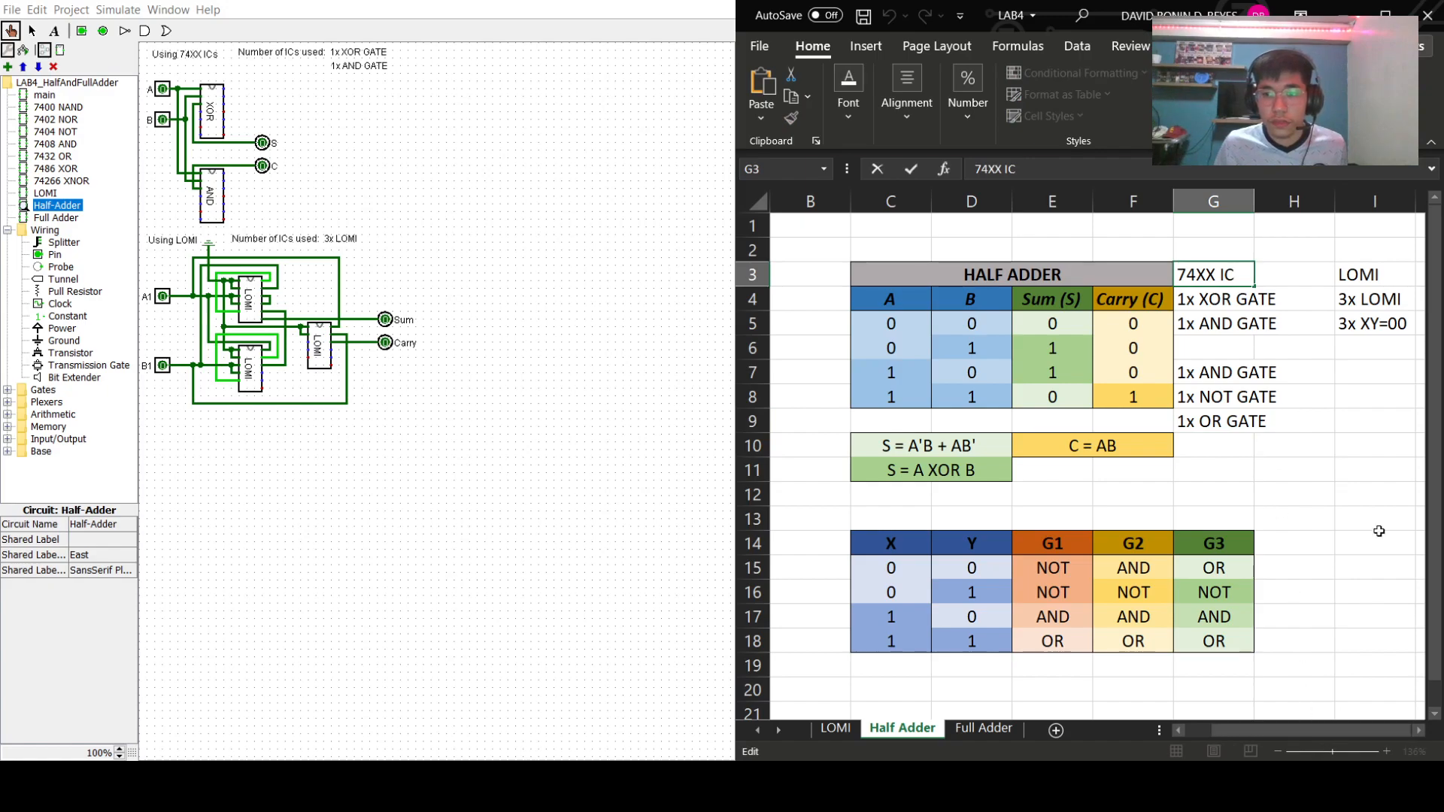
left_click(1385, 15)
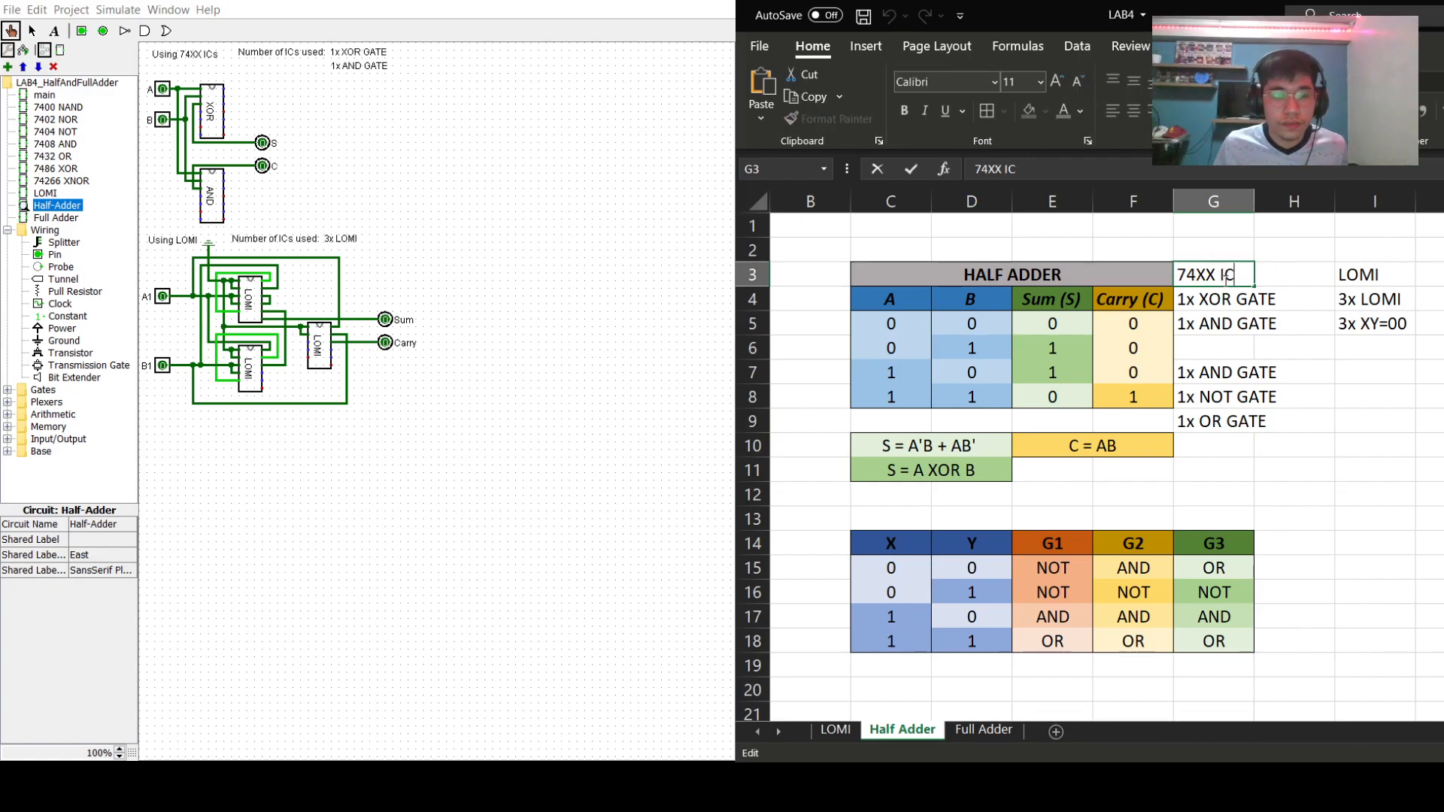
type("Using")
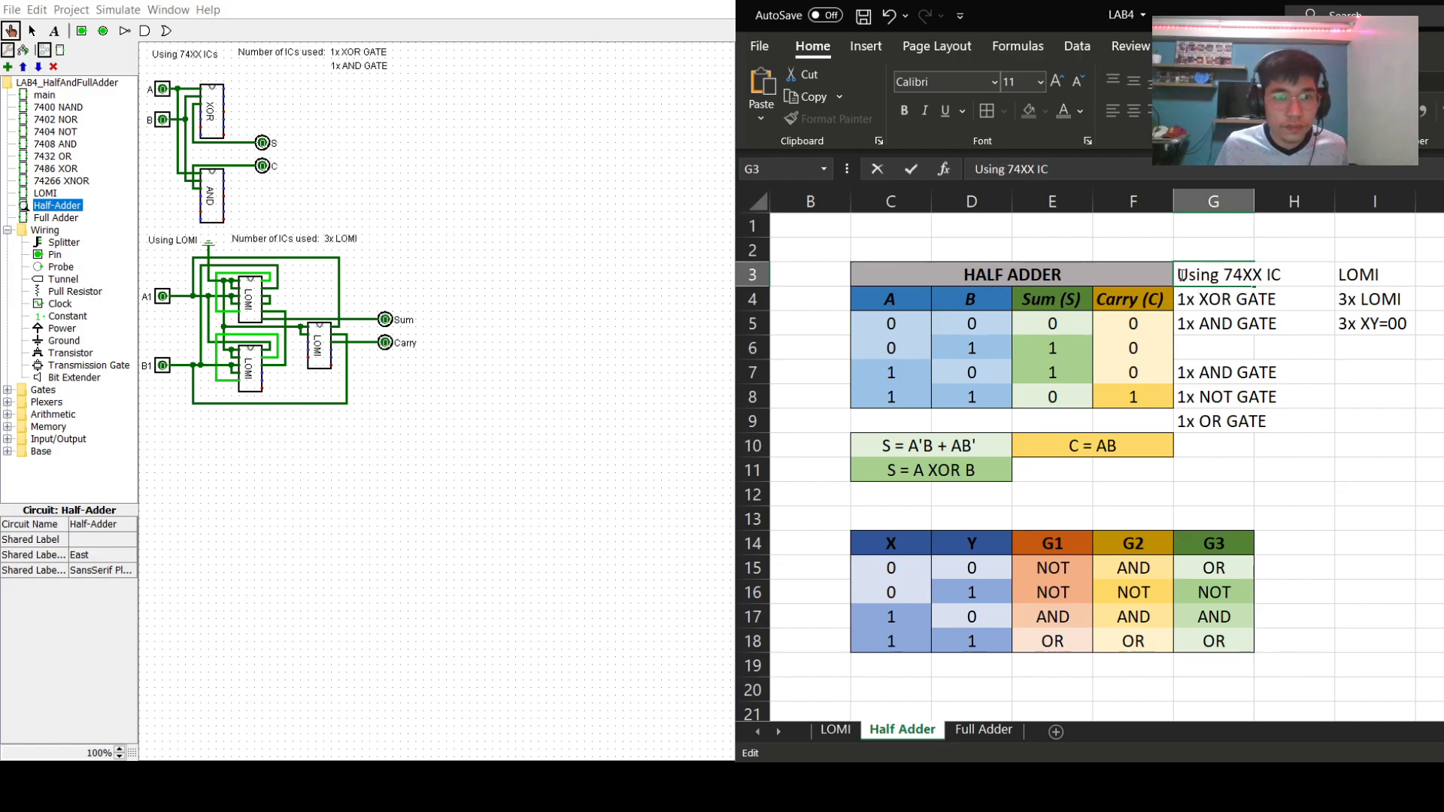
left_click_drag(1182, 275, 1298, 278)
left_click(1319, 274)
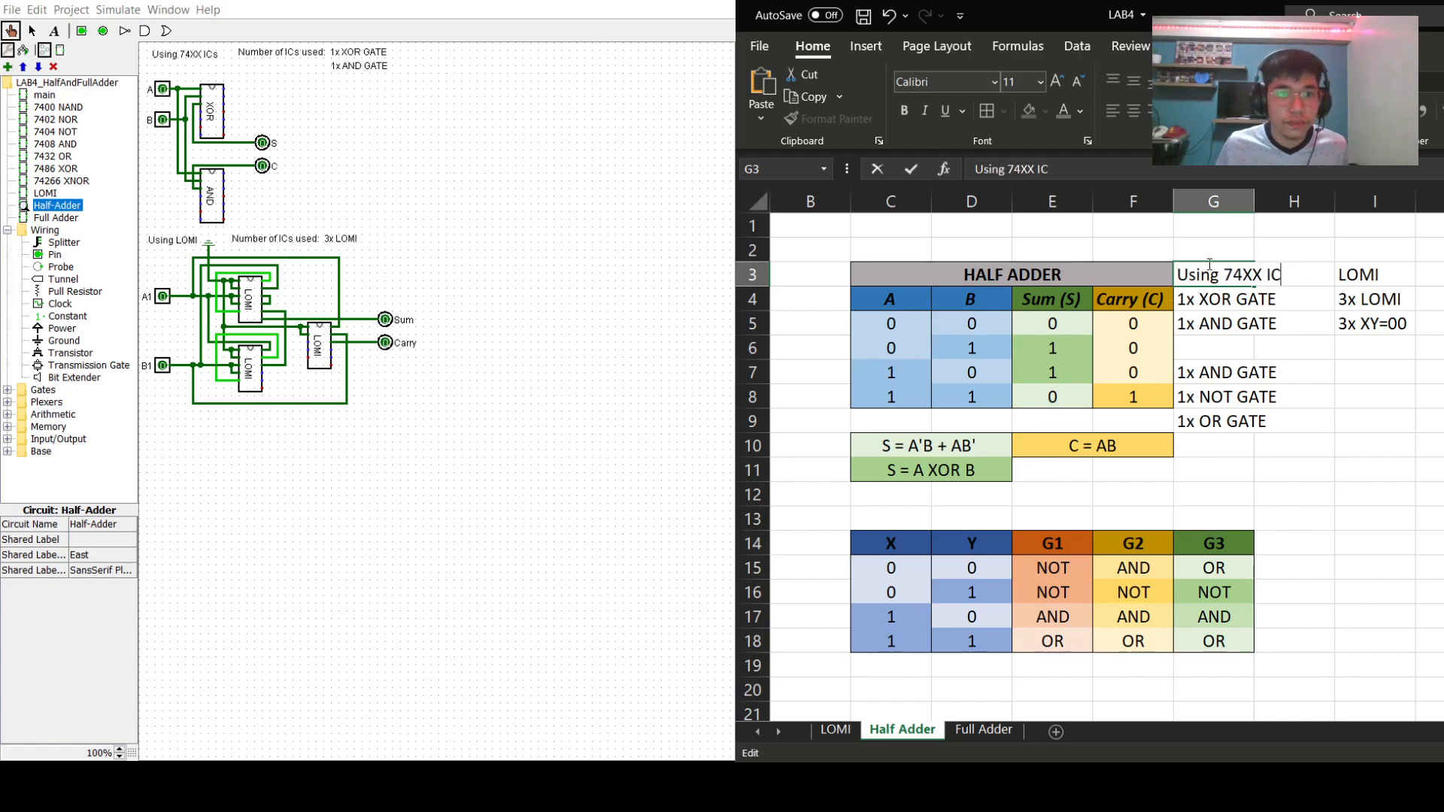
- Merge and center the first 74XX tally across columns G and H, row by row from row 3 to row 5
left_click(1288, 343)
left_click_drag(1199, 273, 1294, 299)
left_click(1257, 111)
left_click(1258, 110)
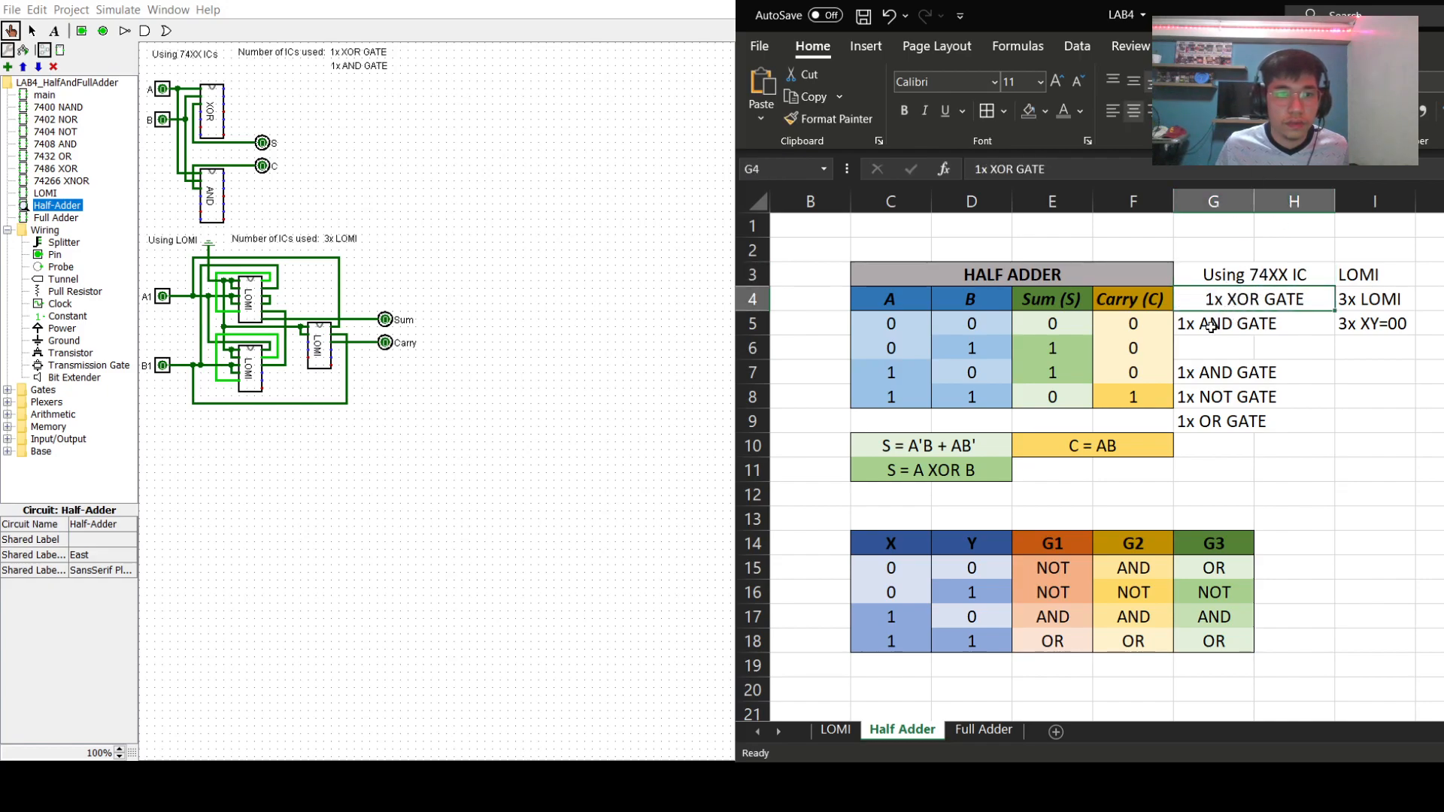
left_click_drag(1212, 325, 1279, 325)
left_click(1258, 111)
- Extend the heading in G3 to "Using 74XX IC (eq2)" and copy its text into G6 above the second tally
double_click(1312, 275)
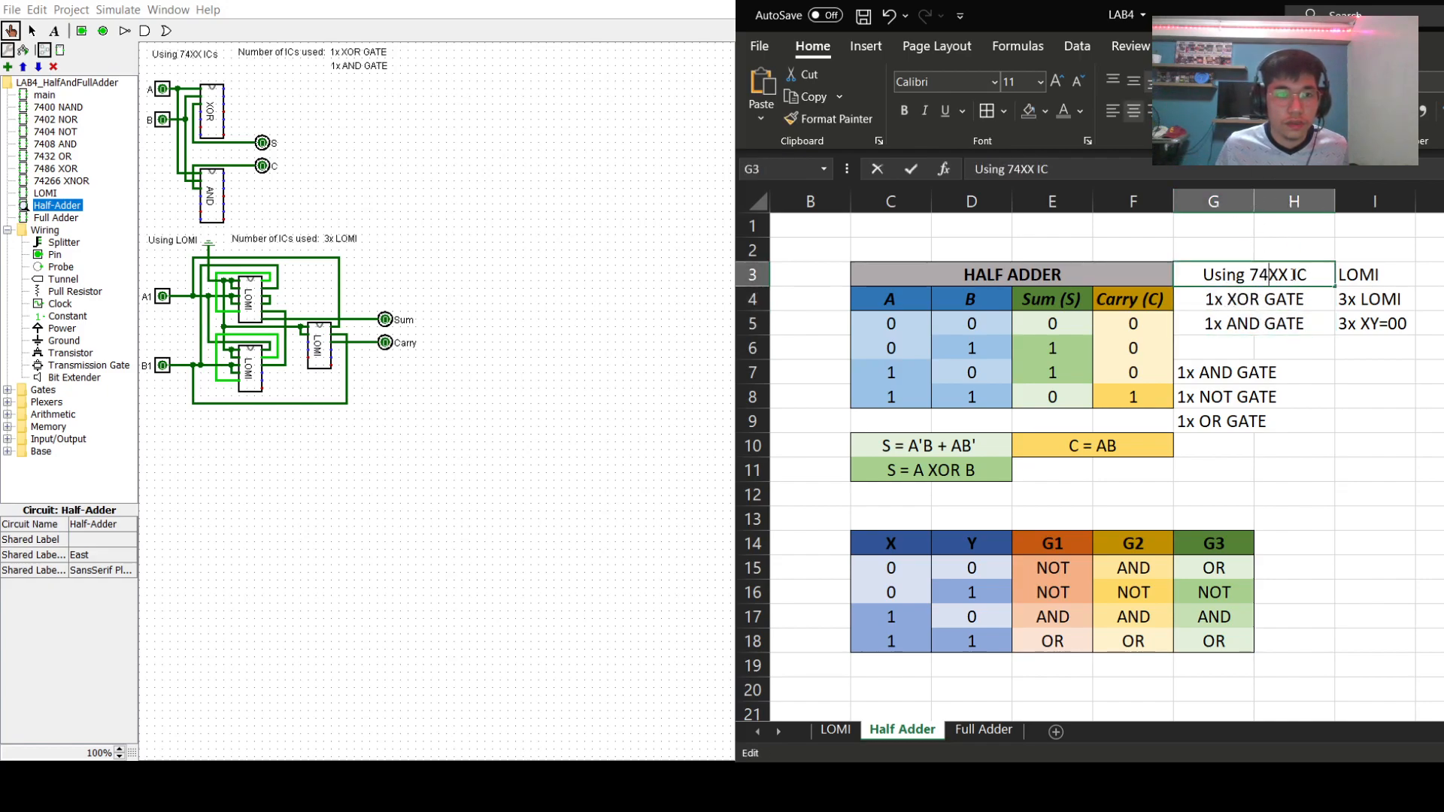
type("(")
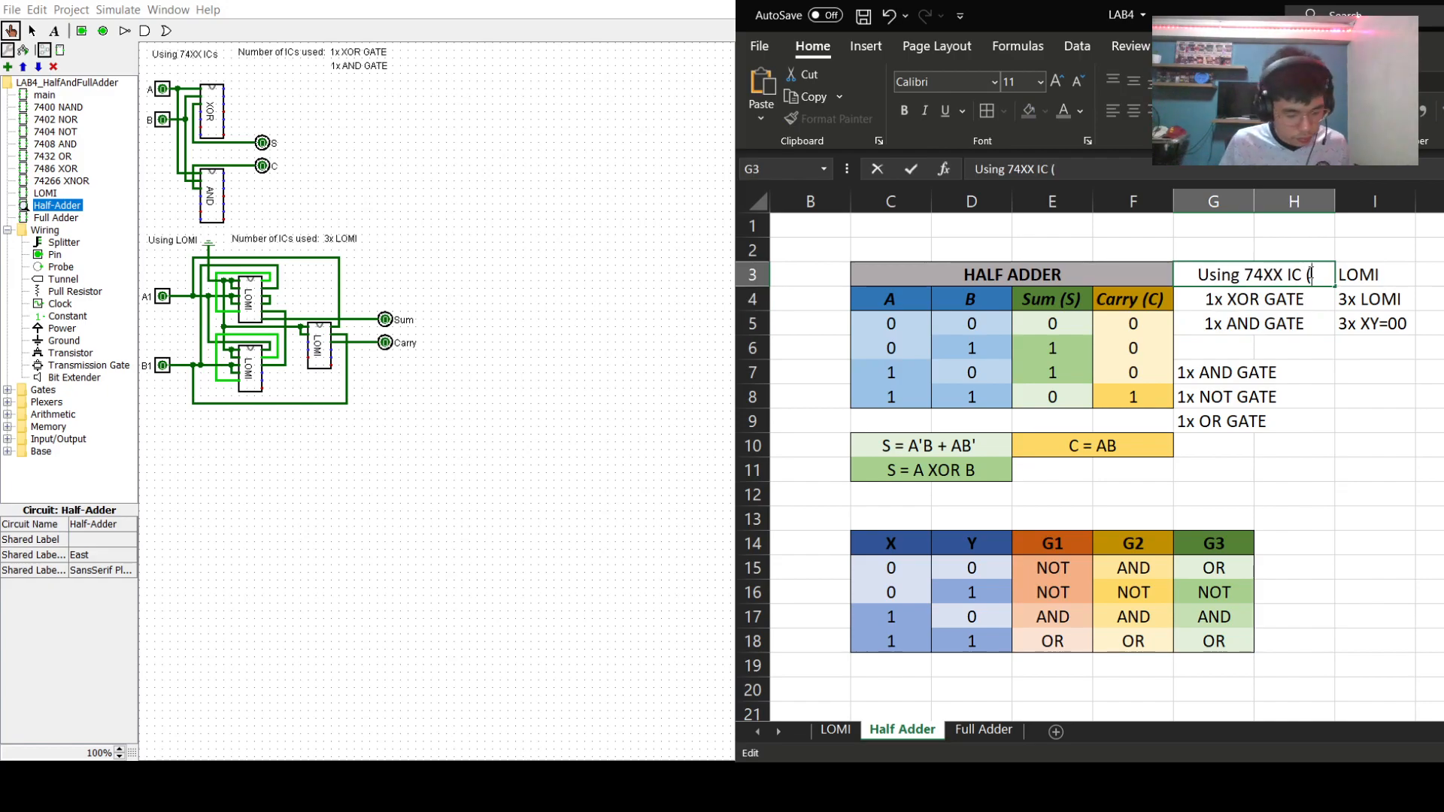
type("eq2)")
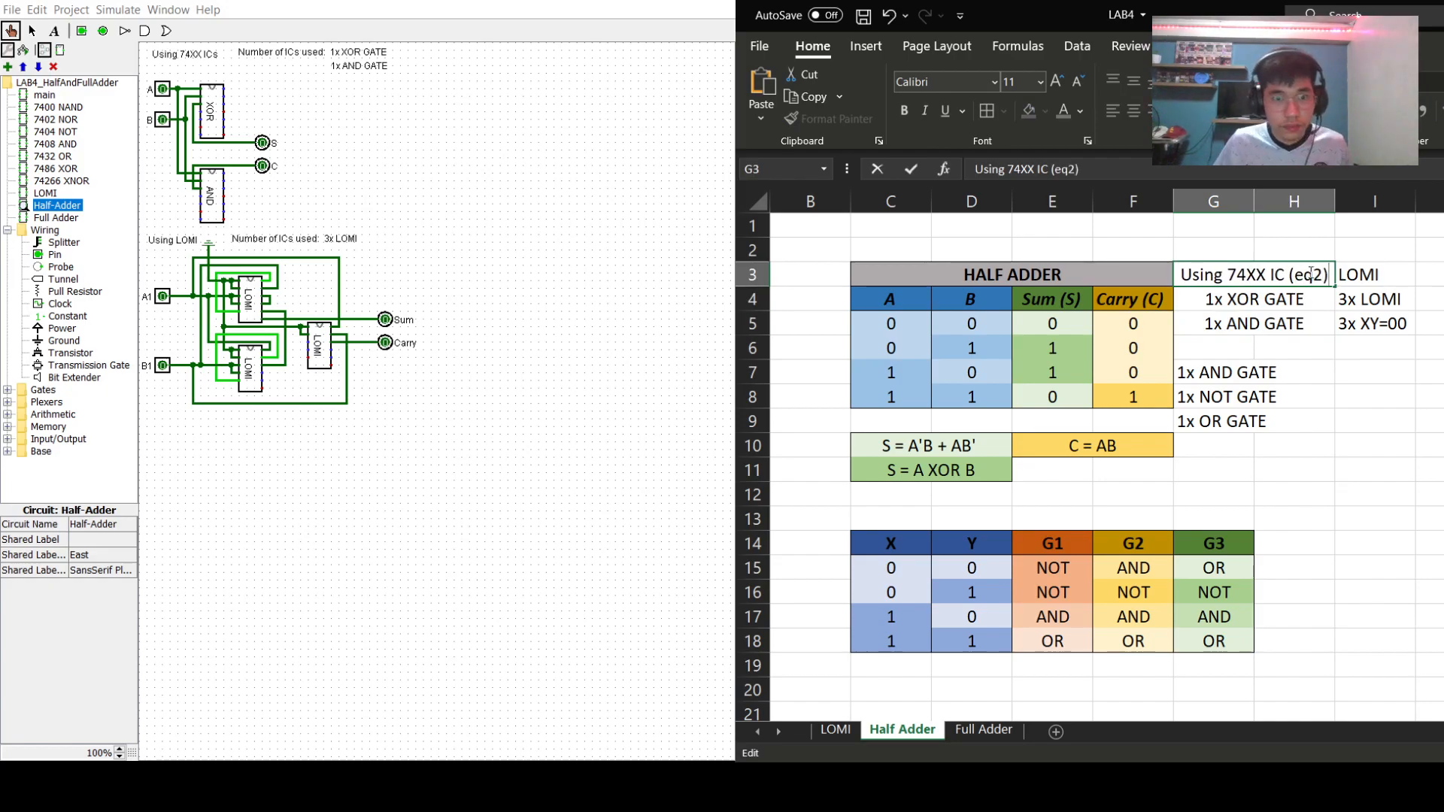
left_click_drag(1326, 277, 1177, 277)
key("ctrl+c")
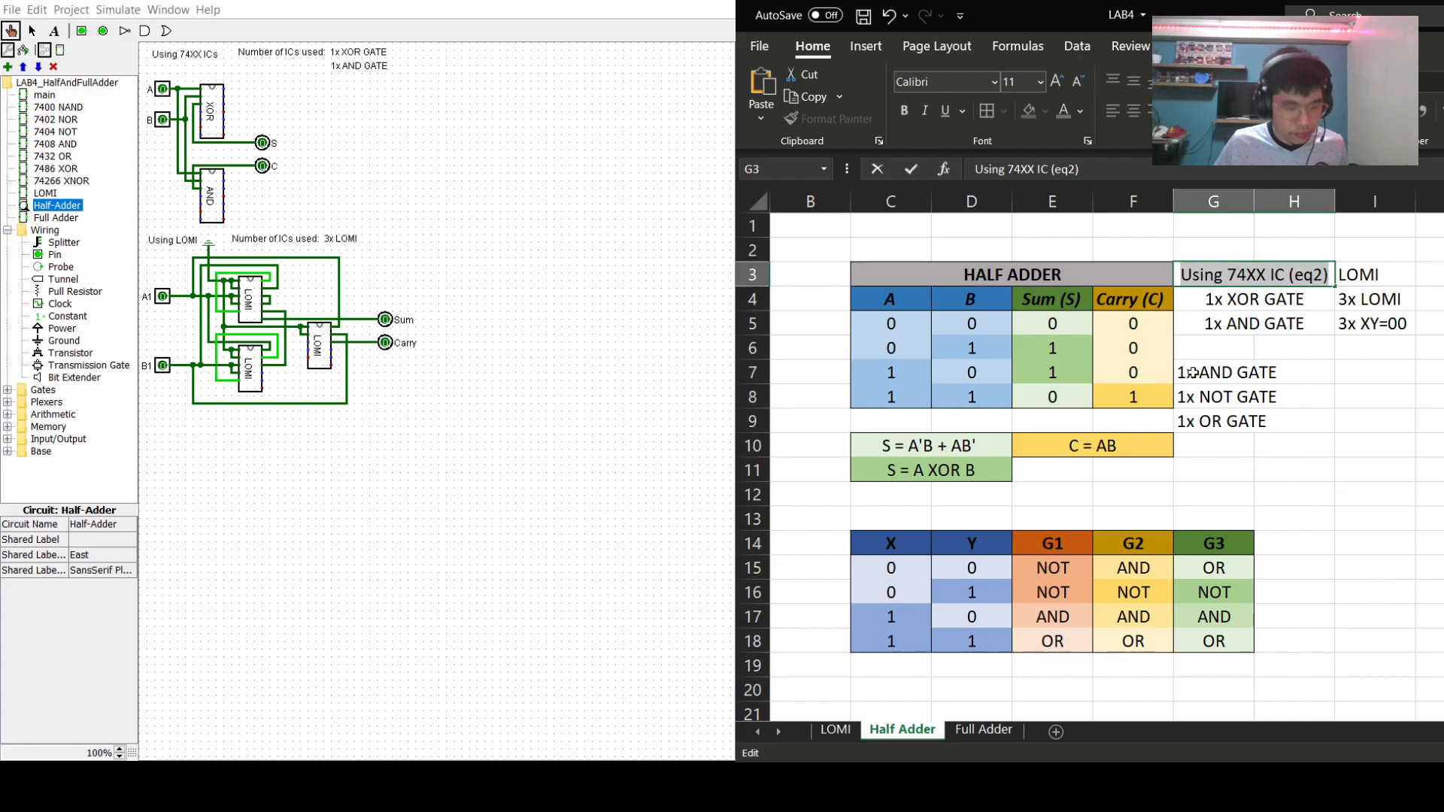
left_click(1210, 352)
key("ctrl+v")
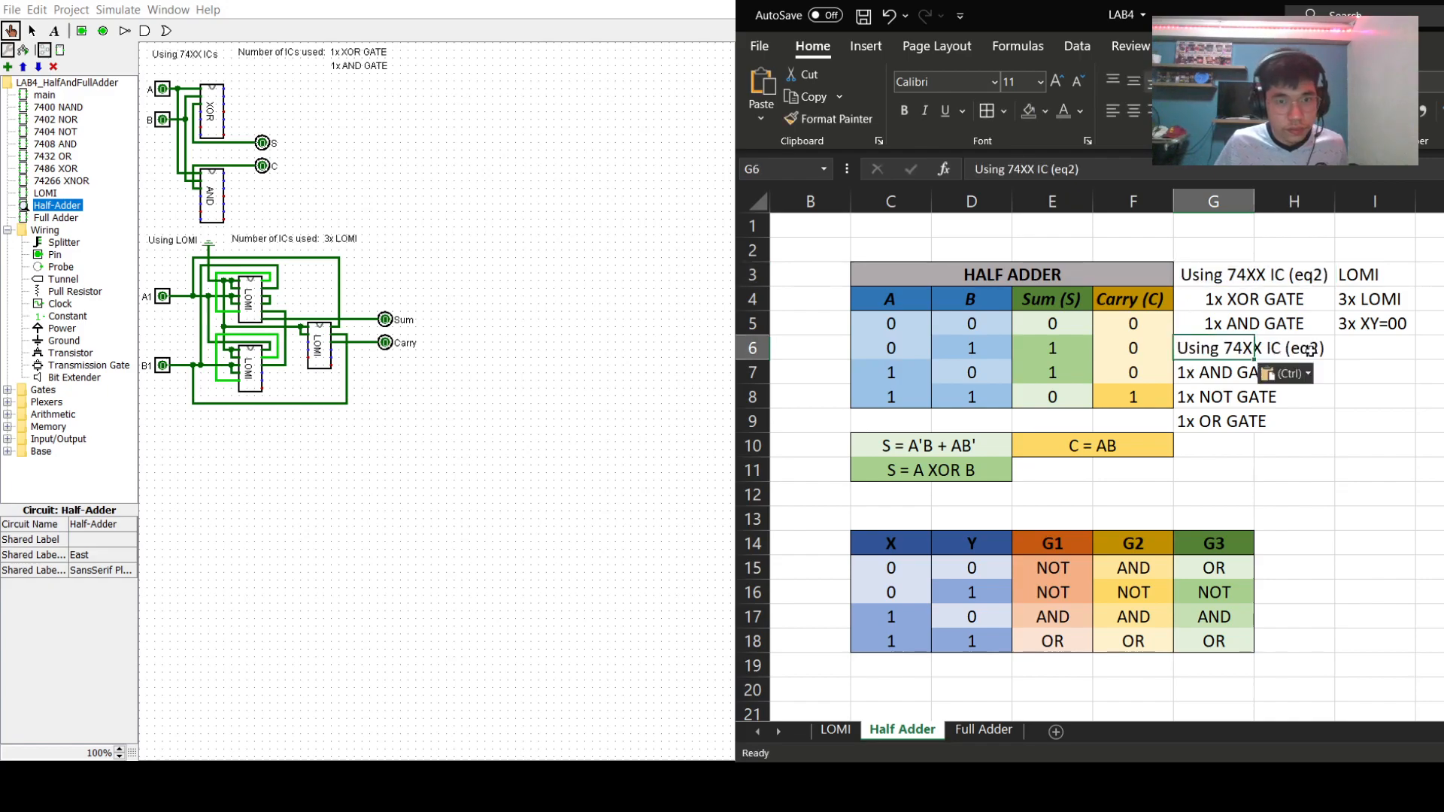
- Merge and center the second 74XX tally across columns G and H, row by row from row 6 to row 9
left_click(1315, 350)
double_click(1322, 349)
left_click(1244, 350)
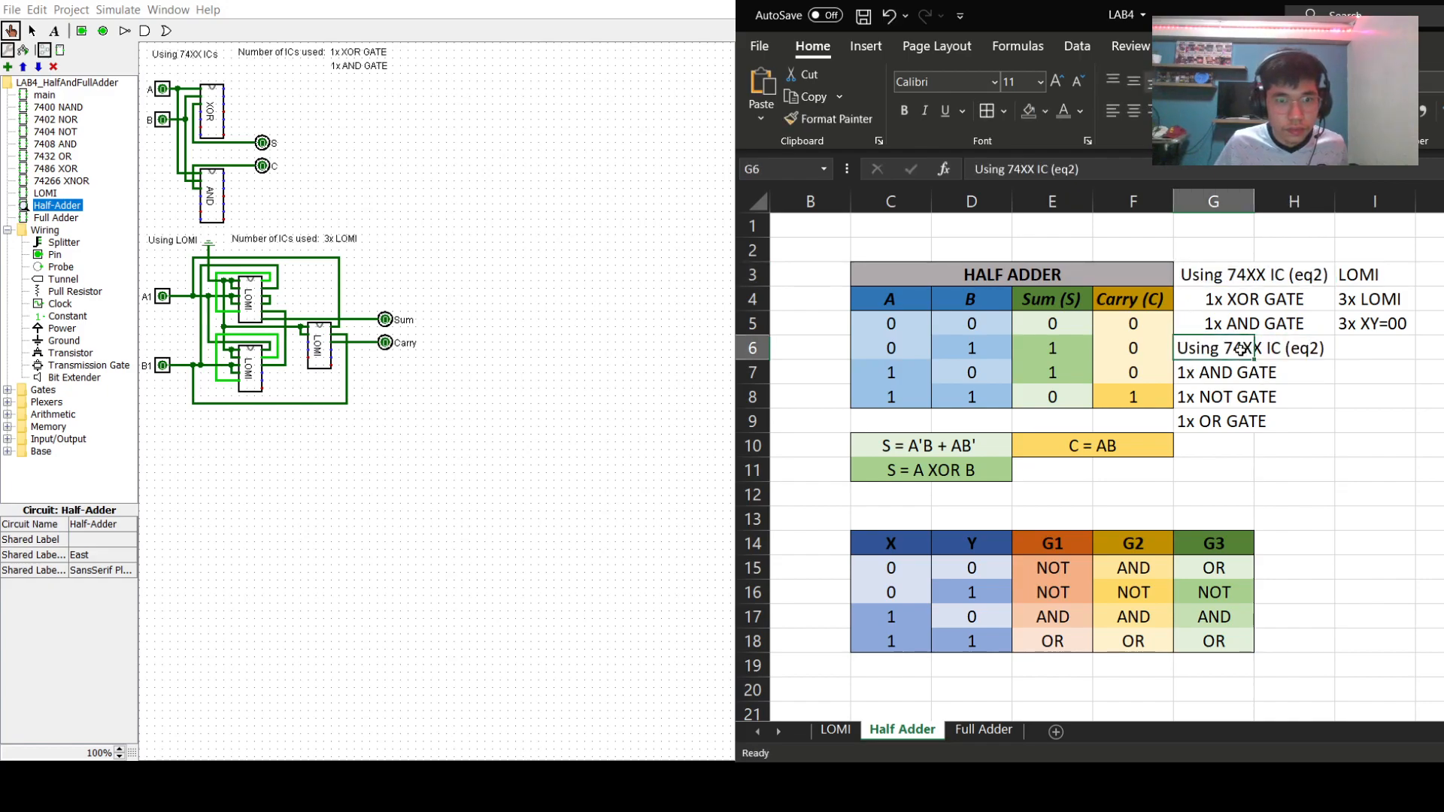
left_click_drag(1216, 346, 1293, 344)
left_click(1271, 111)
left_click_drag(1224, 422, 1290, 429)
left_click(1306, 348)
left_click_drag(1235, 380, 1280, 425)
left_click(1271, 111)
left_click(1271, 111)
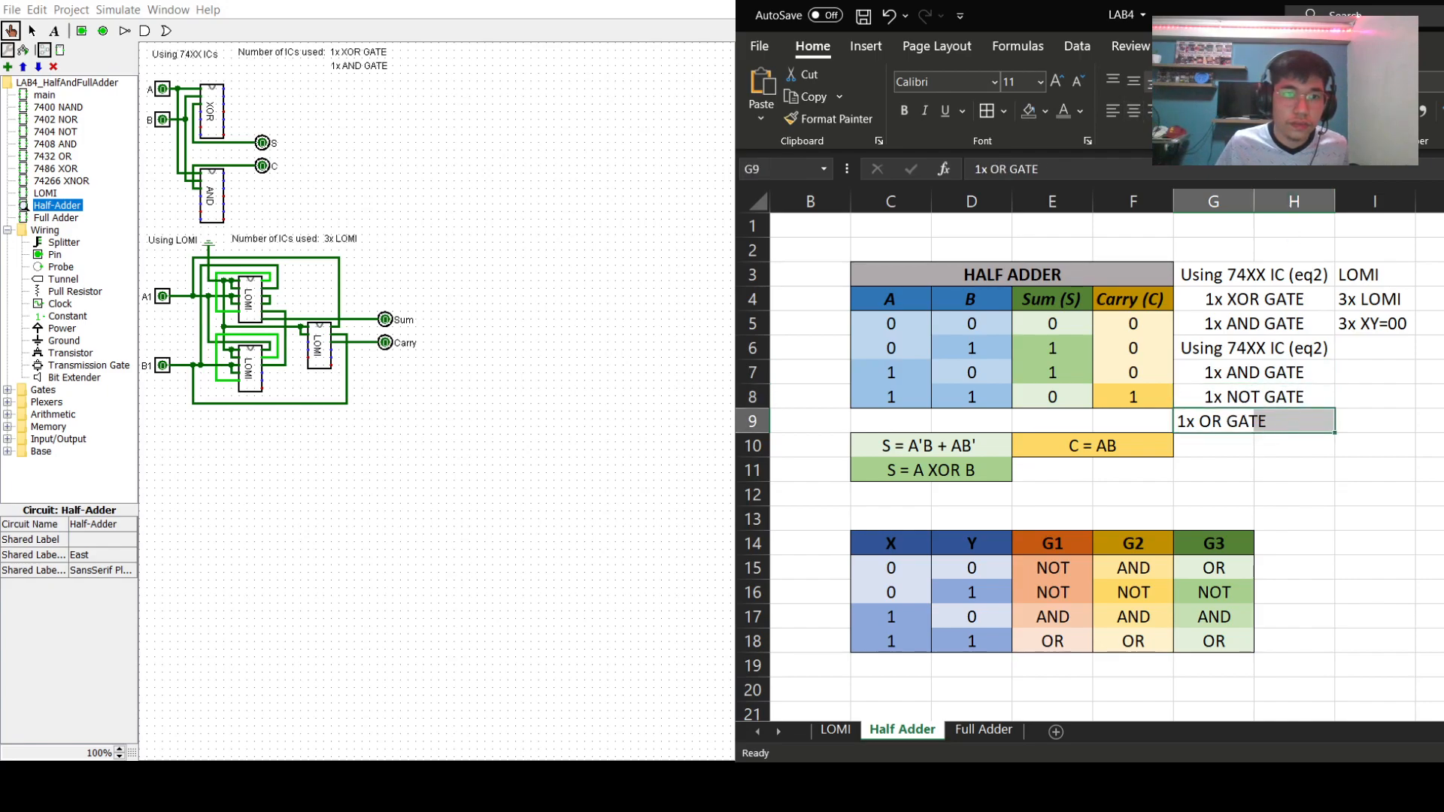
left_click(1271, 111)
- Change the second tally's heading in G6 to "Using 74XX IC (eq1)"
left_click(1309, 352)
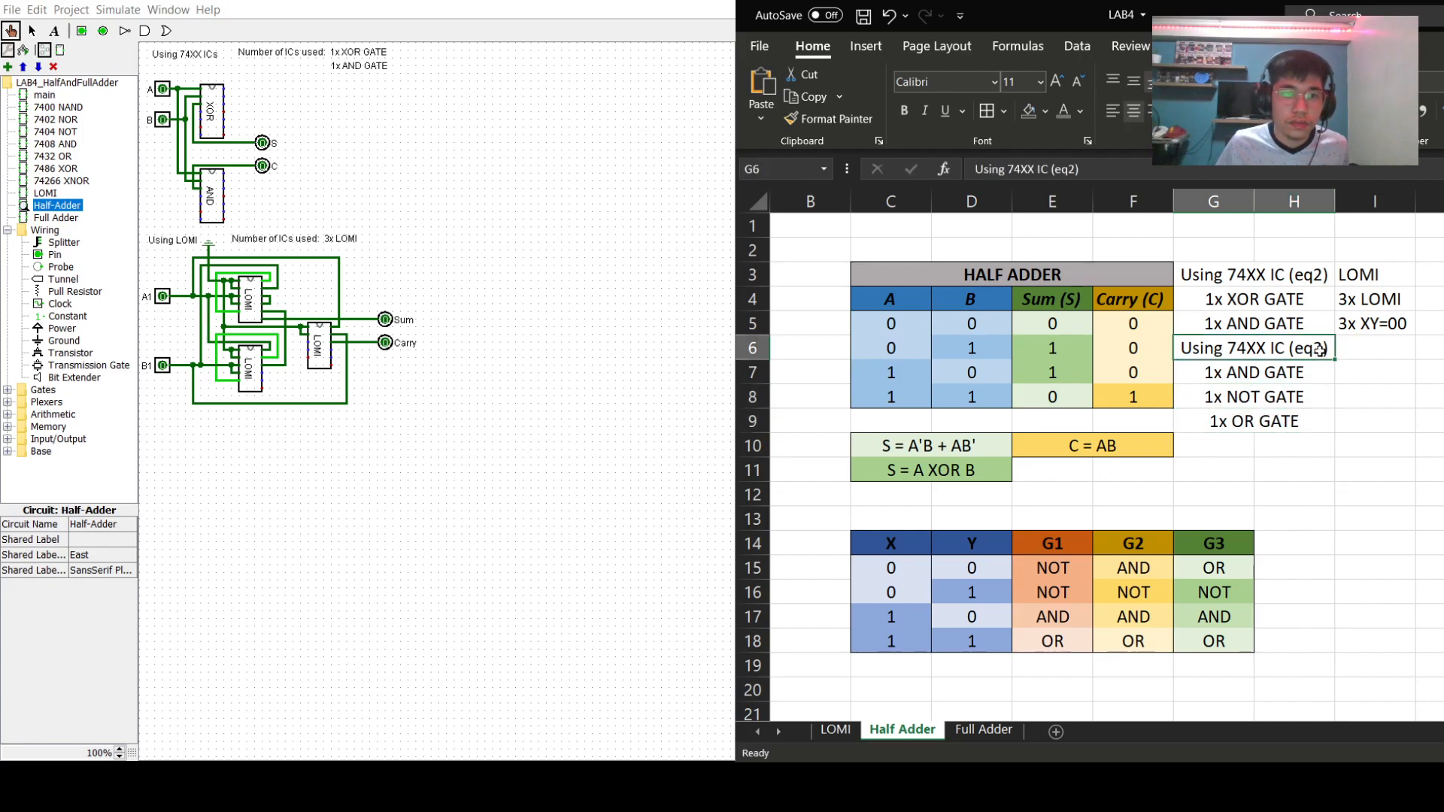
double_click(1316, 349)
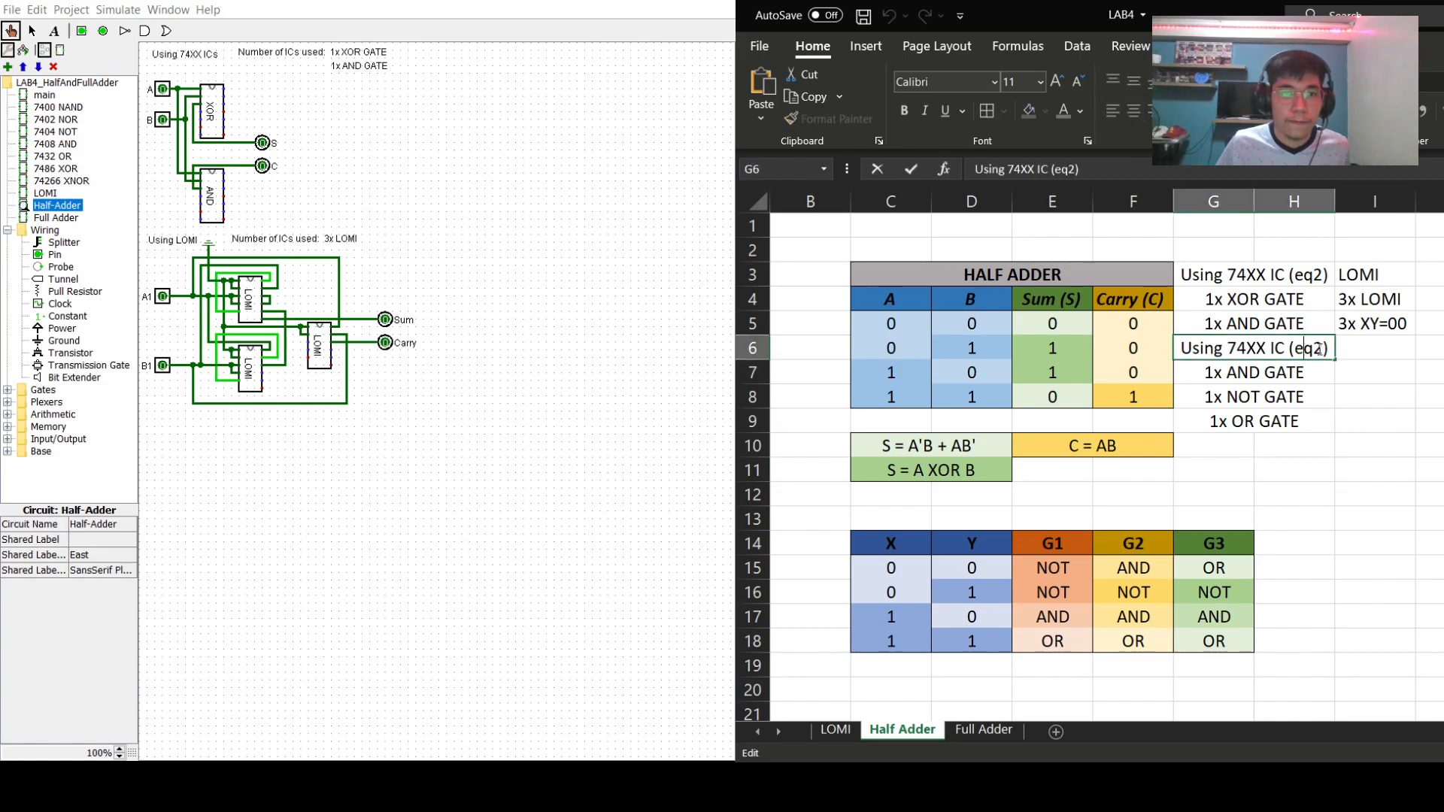
left_click_drag(1314, 348, 1323, 348)
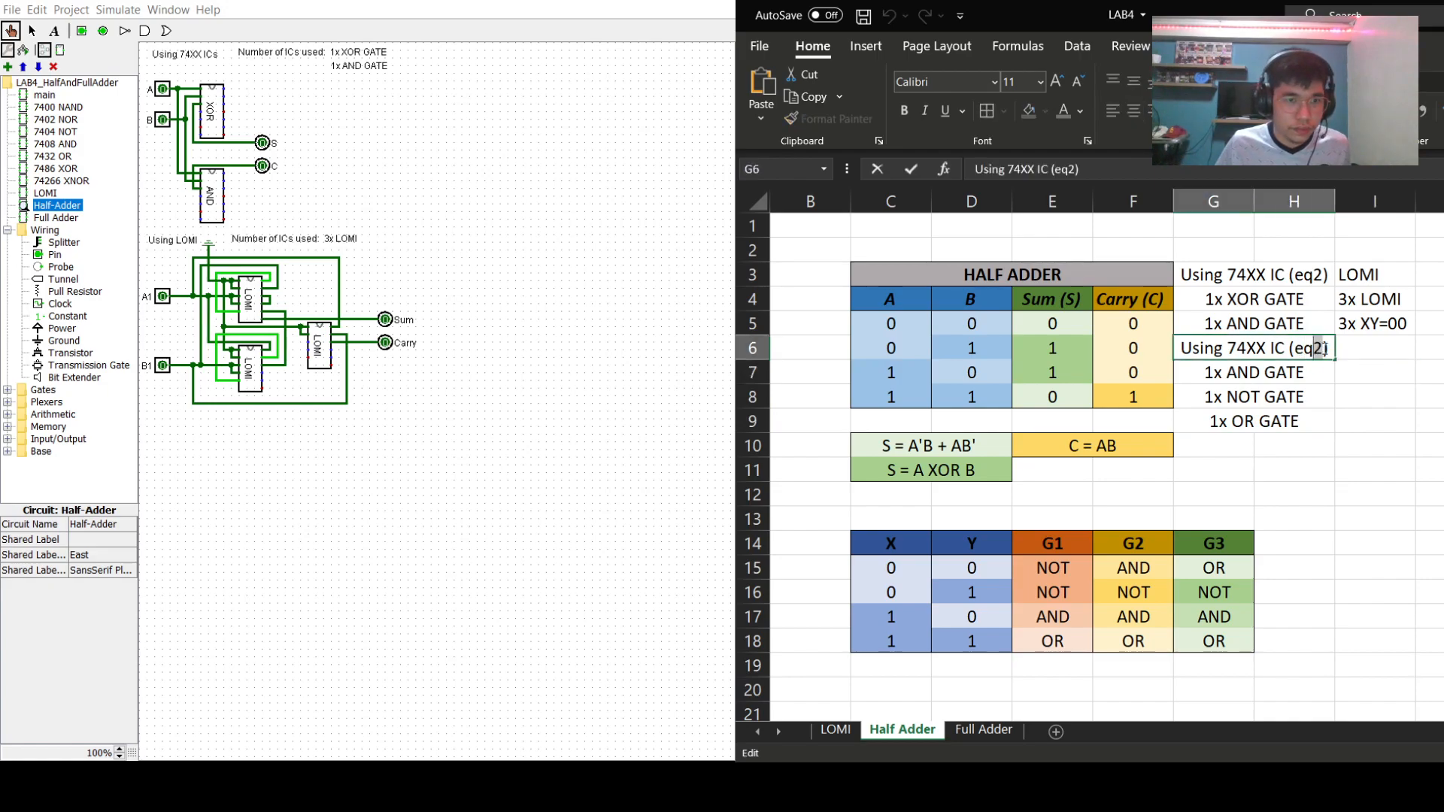
type("1")
- Append "eq1" in bold italic to the equation S = A'B + AB' in C10
left_click(984, 445)
type("eq1")
left_click_drag(1005, 442, 968, 444)
left_click(924, 114)
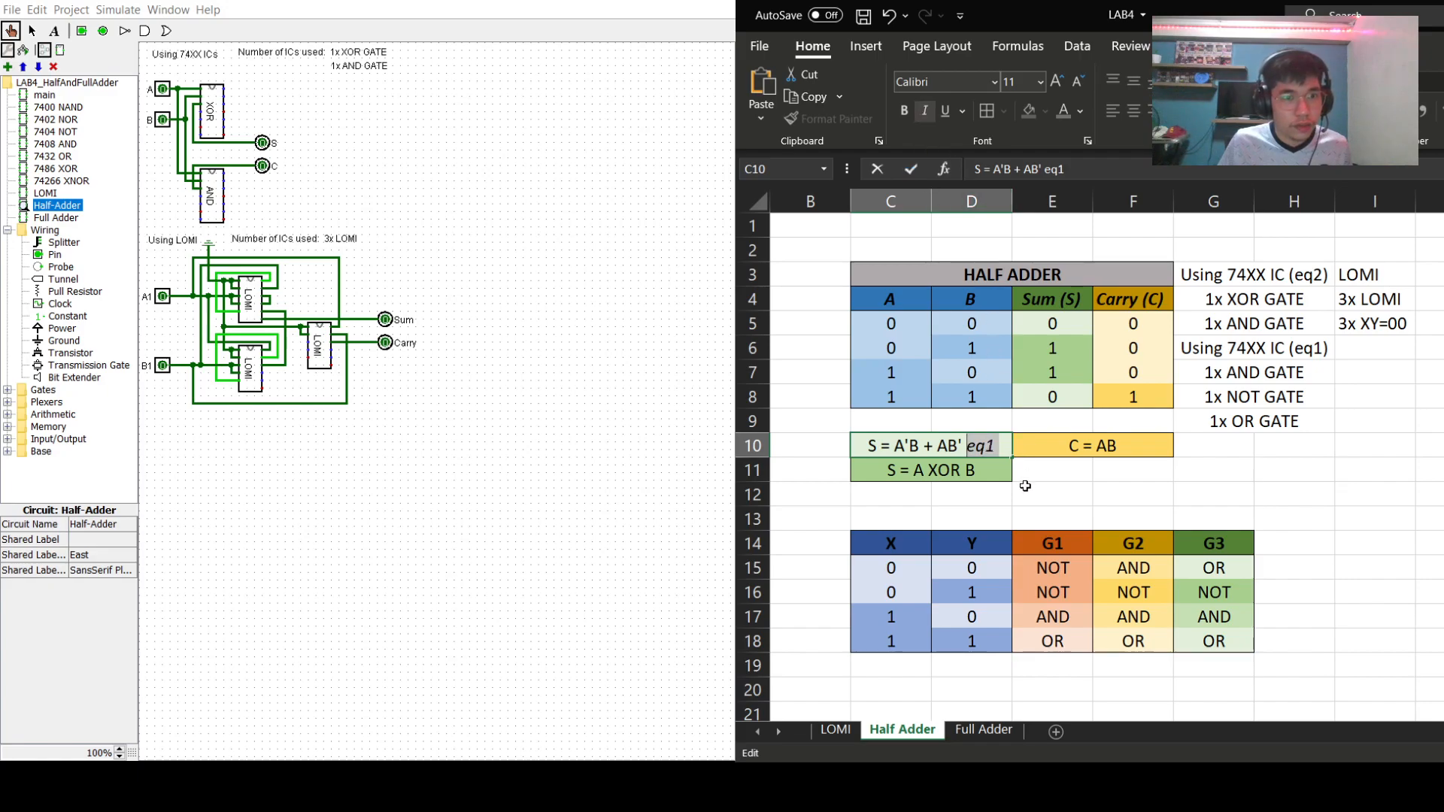
left_click(905, 111)
- Append "eq2" in bold italic to the equation S = A XOR B in C11
left_click(996, 466)
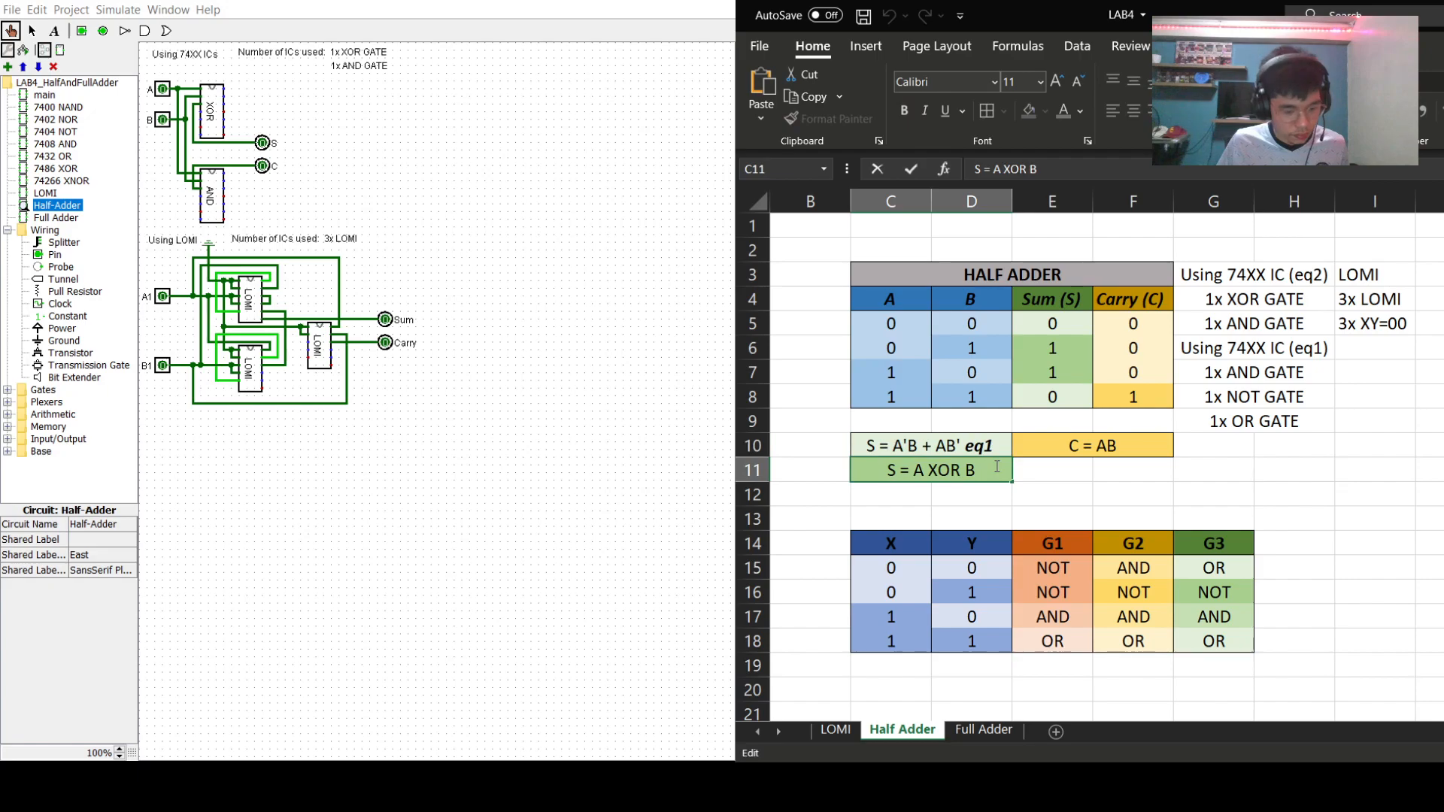
type("eq1")
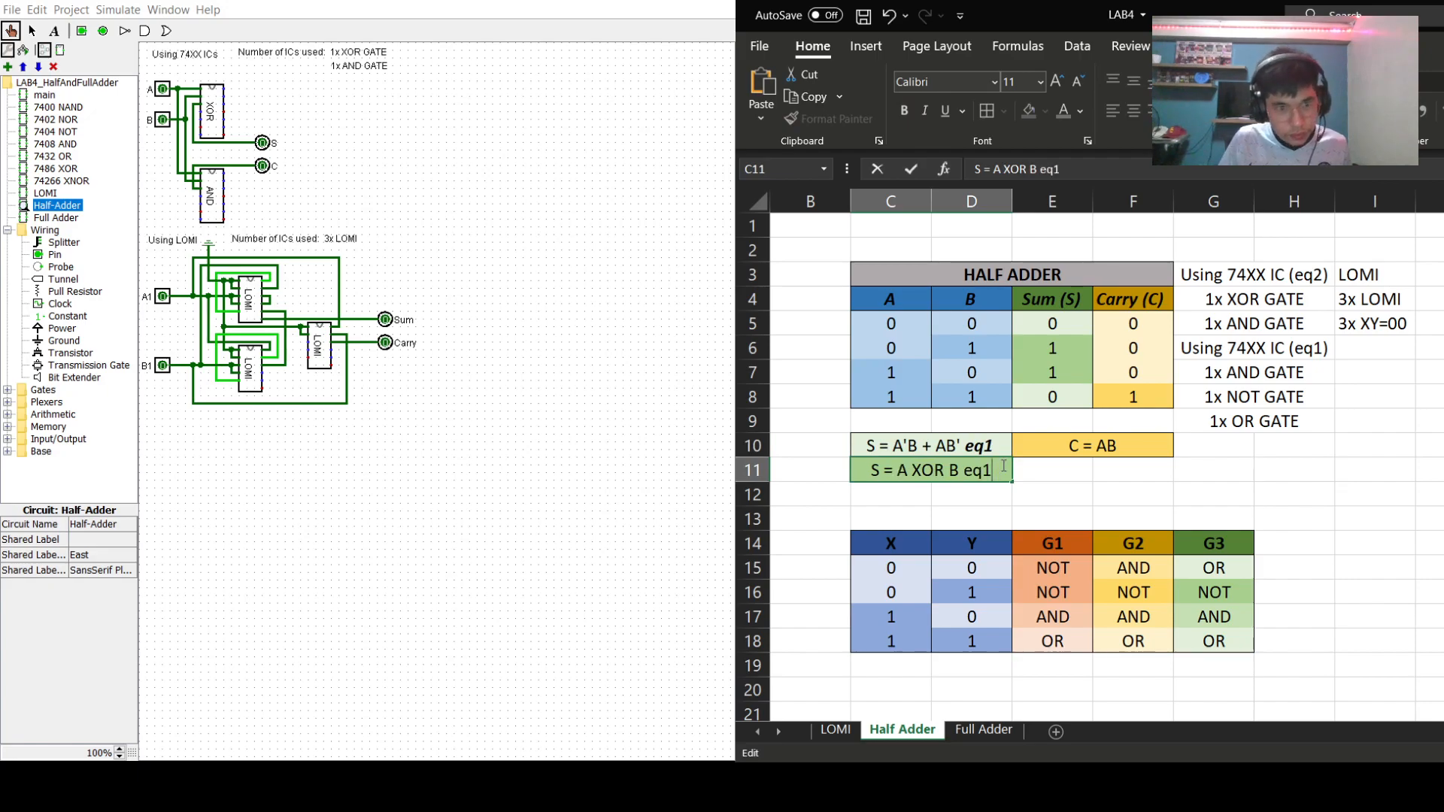
key("BackSpace")
type("2")
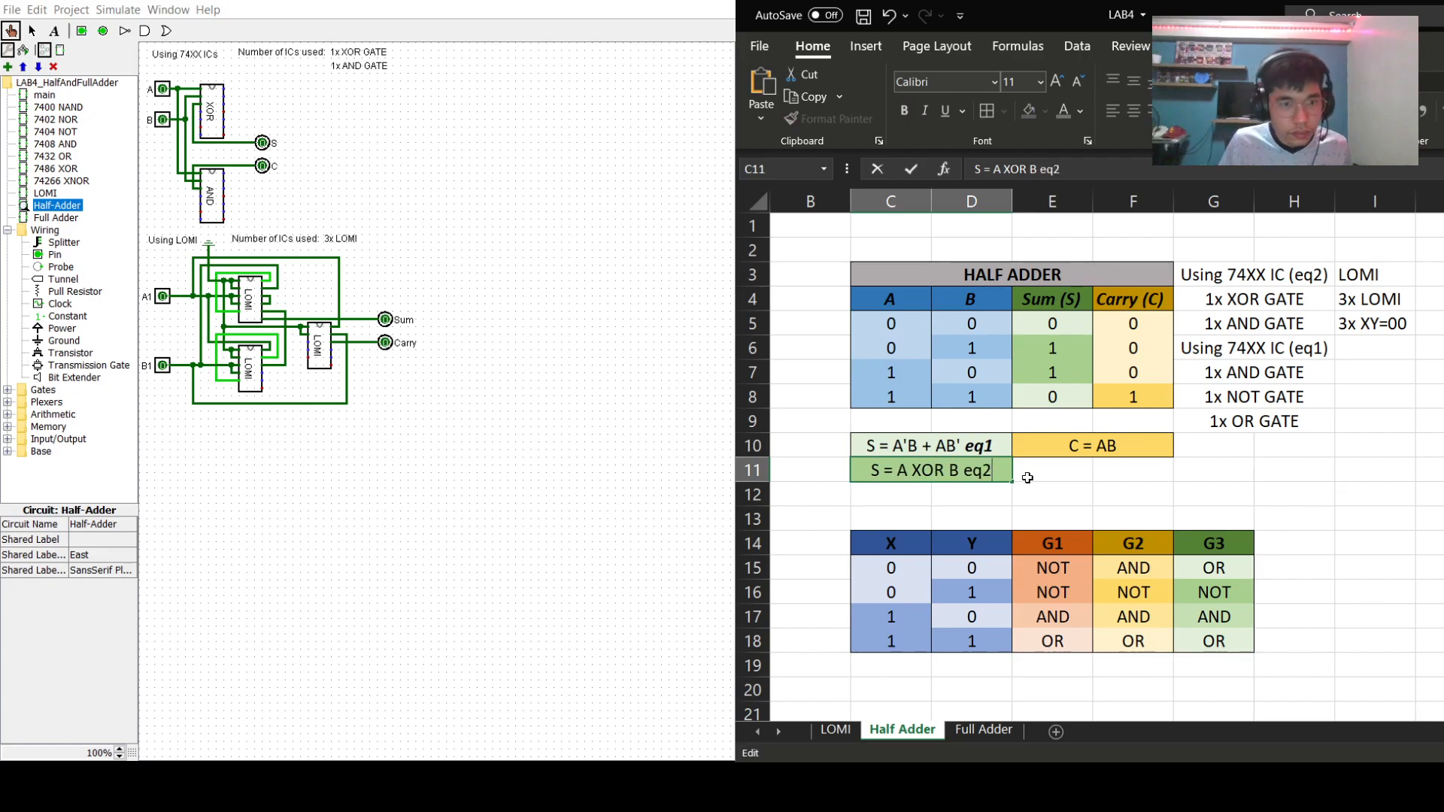
double_click(976, 470)
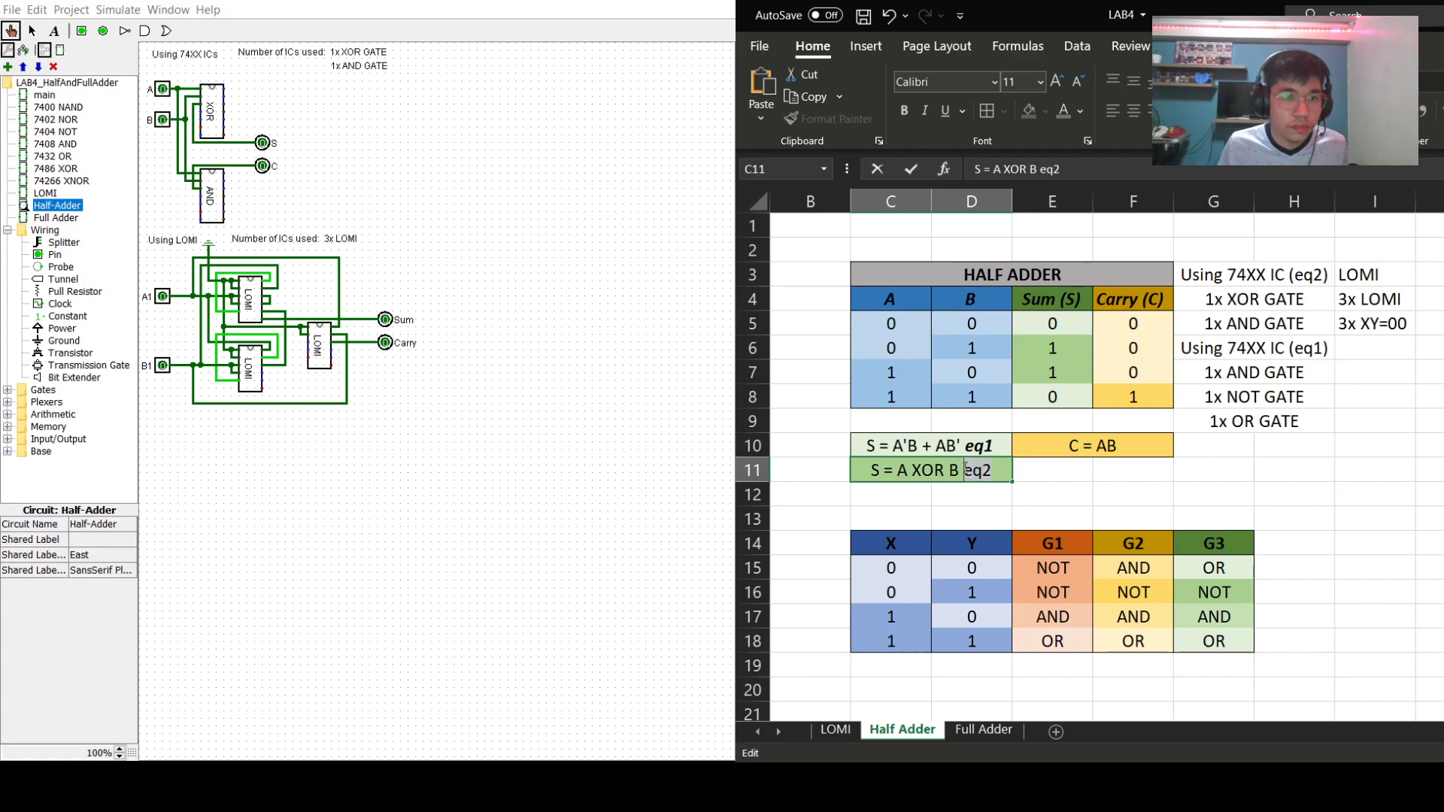
left_click(905, 110)
left_click(926, 111)
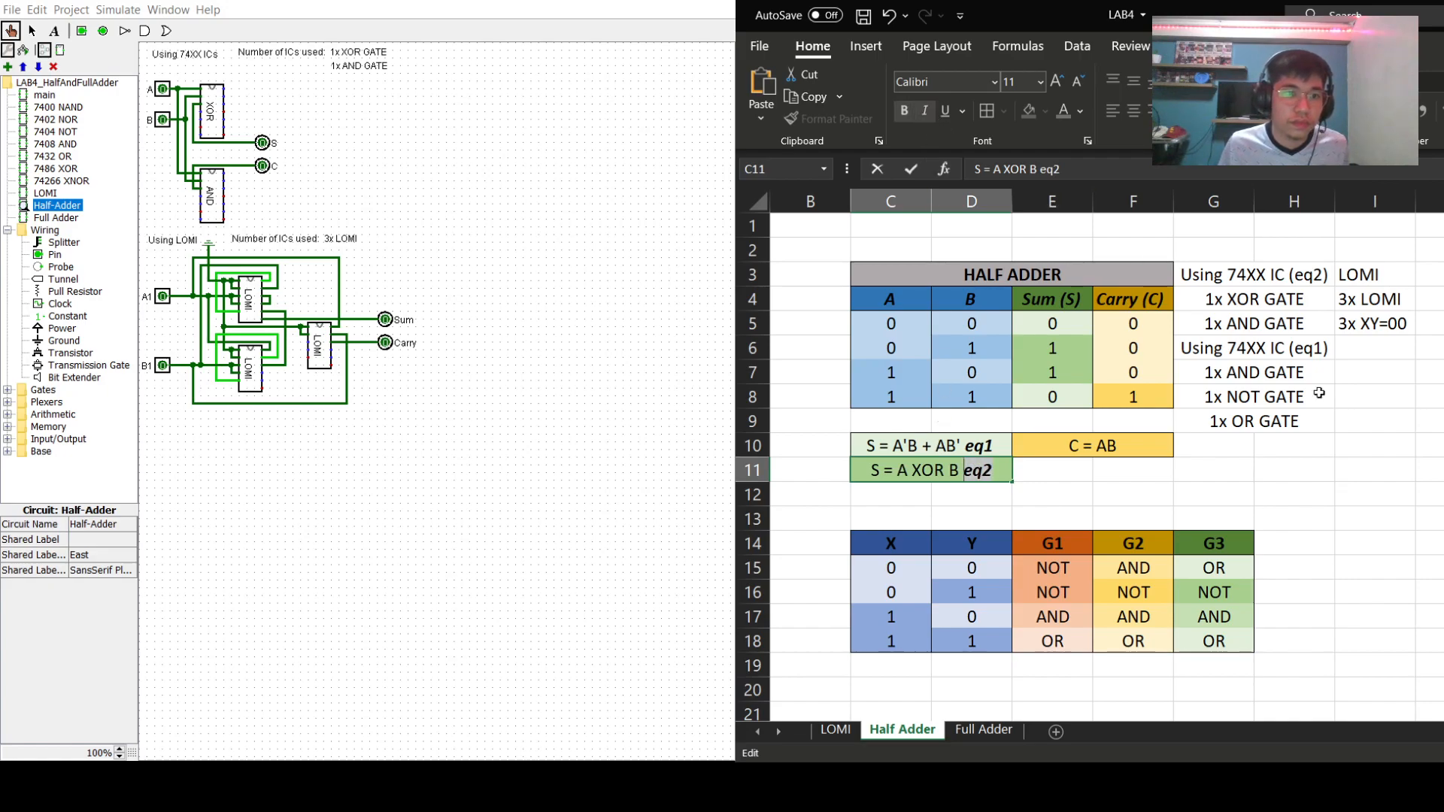
- Make the "Using 74XX IC (eq1)" and "Using 74XX IC (eq2)" headings bold and italic
left_click(1430, 495)
double_click(1185, 348)
mouse_move(1182, 348)
left_mouse_down()
mouse_move(1324, 349)
mouse_move(1178, 348)
left_mouse_up()
left_click(905, 111)
left_click(926, 112)
left_click(1296, 275)
double_click(1295, 275)
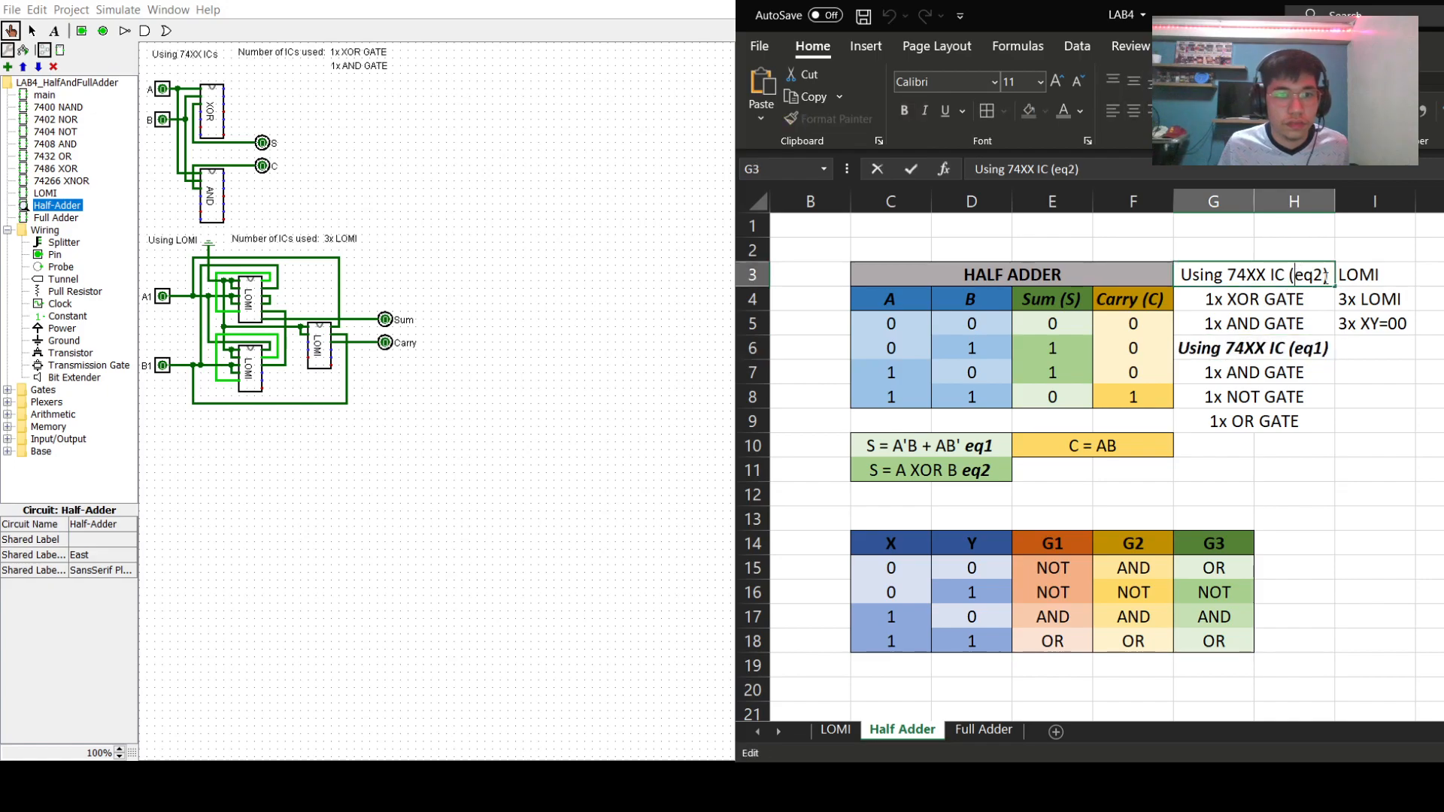
left_click_drag(1326, 276, 1180, 275)
left_click(905, 110)
left_click(926, 111)
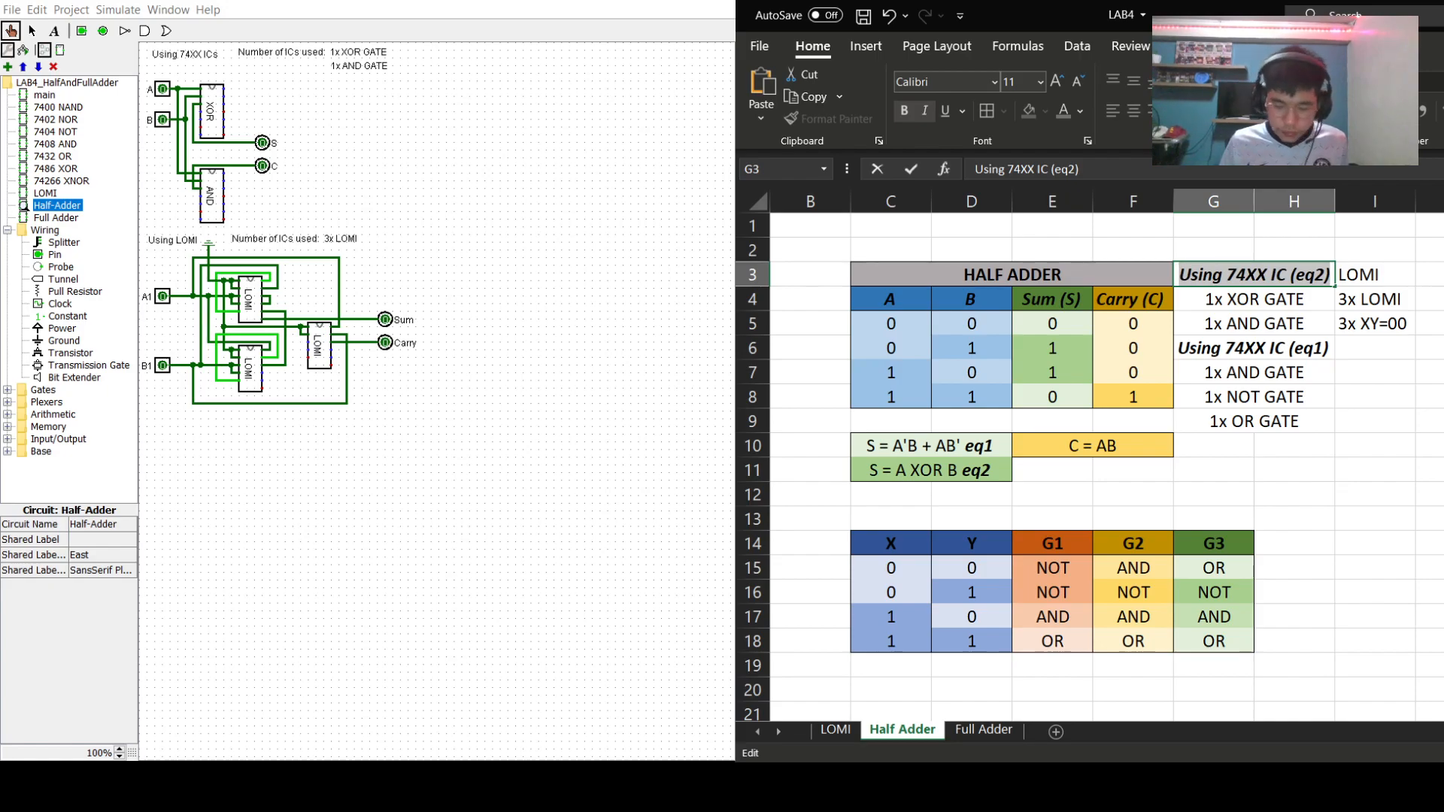
- In Logisim, place two input pins, one above the other, and a 7404 NOT IC in the empty area beside the existing 74XX half adder
key("super+Right")
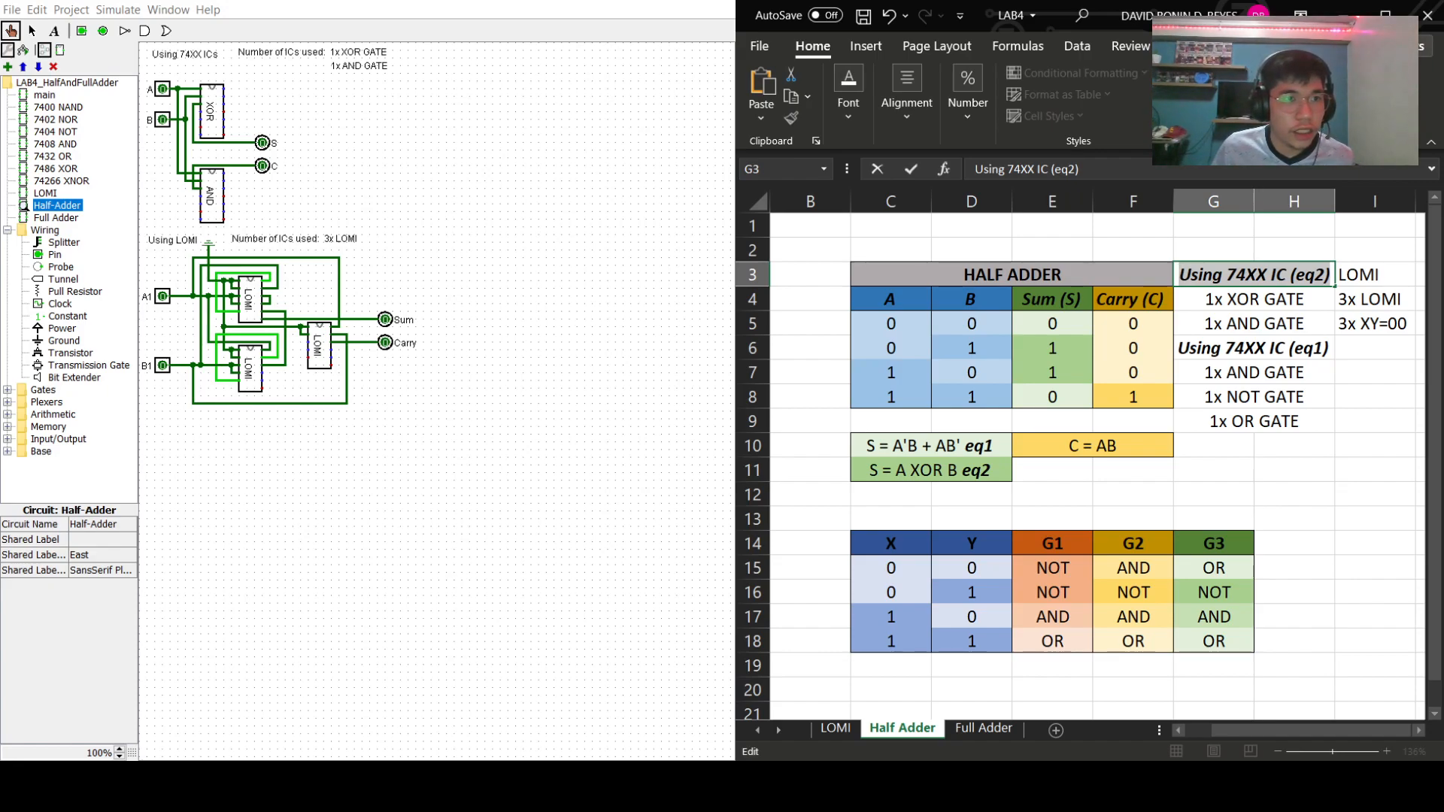
left_click(81, 31)
left_click(446, 89)
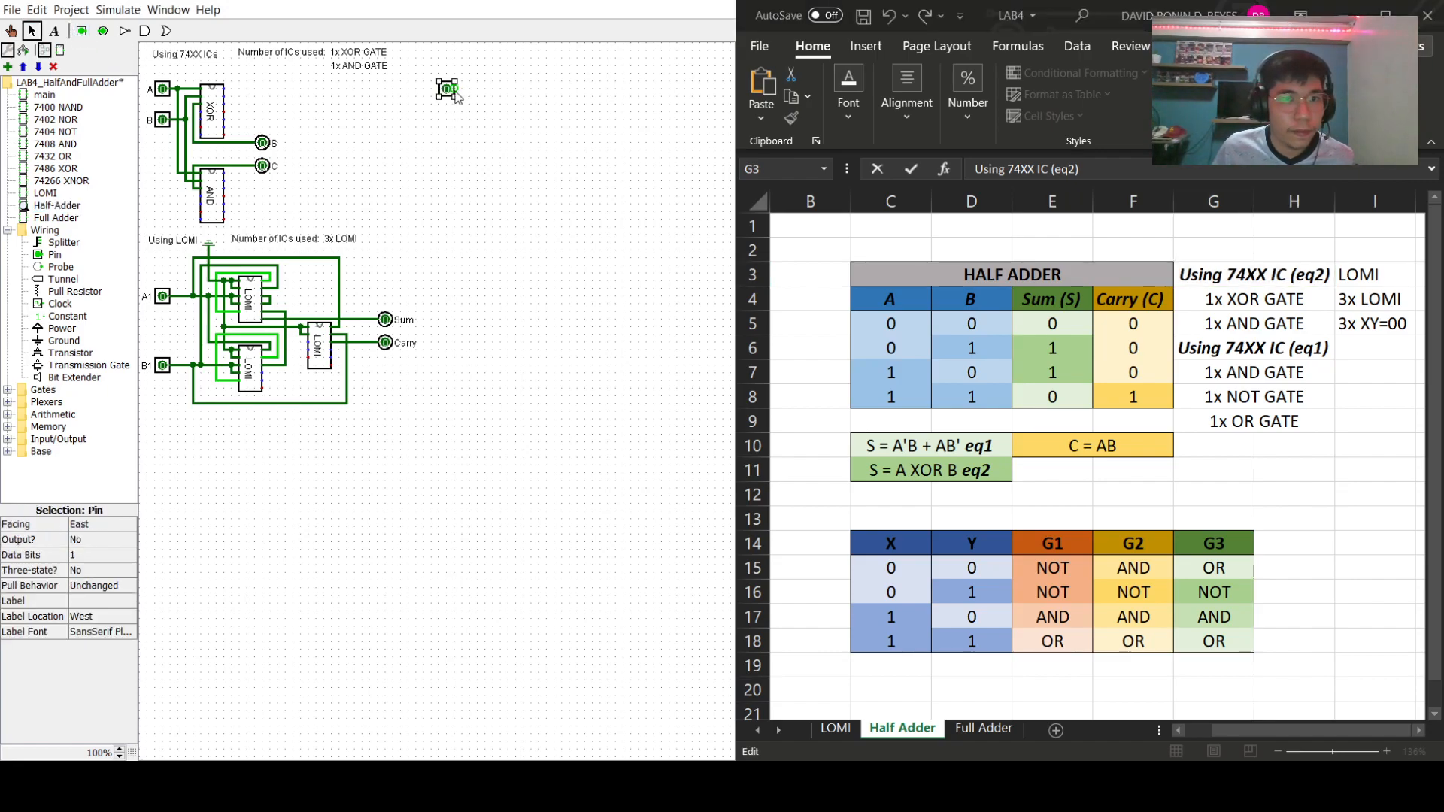
left_click(81, 31)
left_click(452, 120)
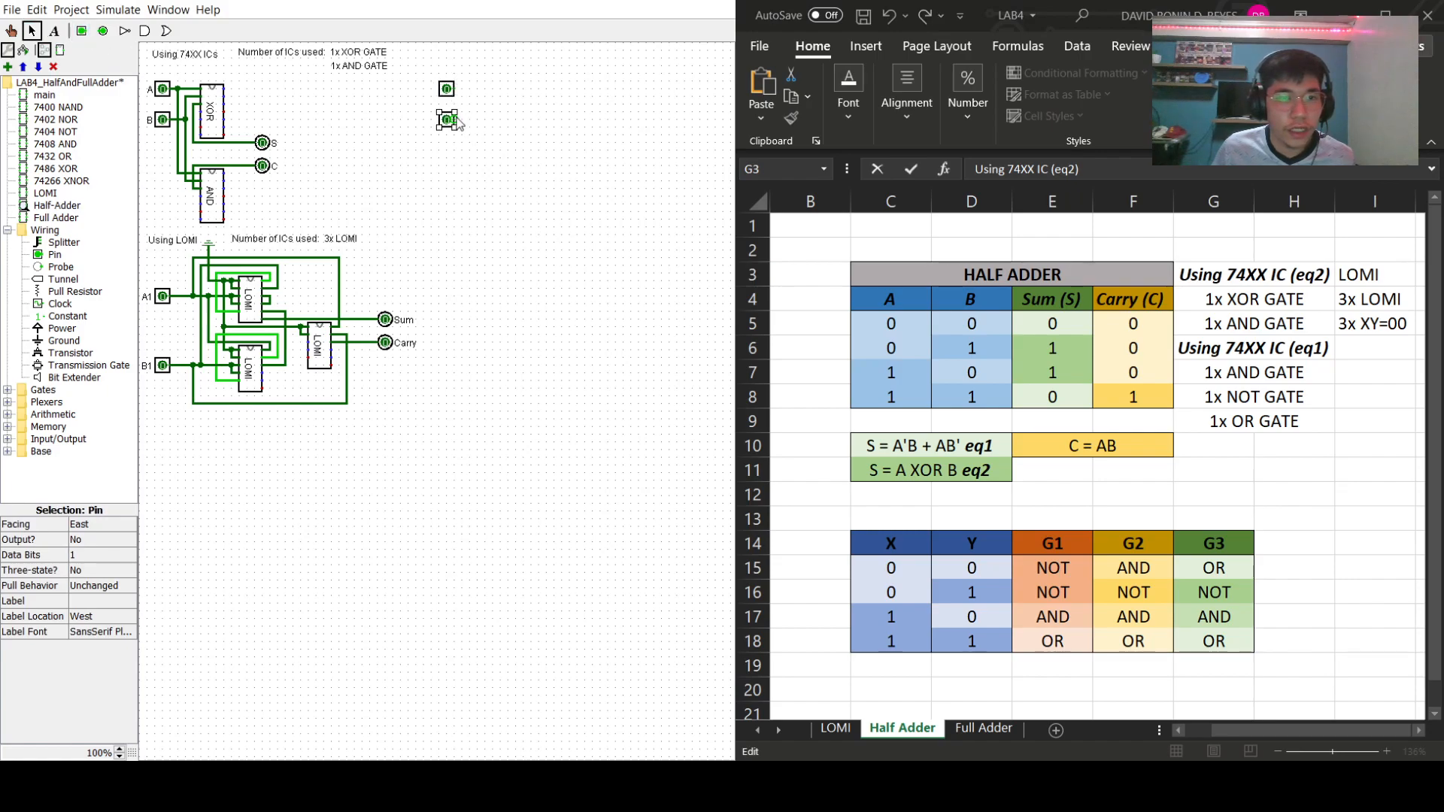
left_click(534, 110)
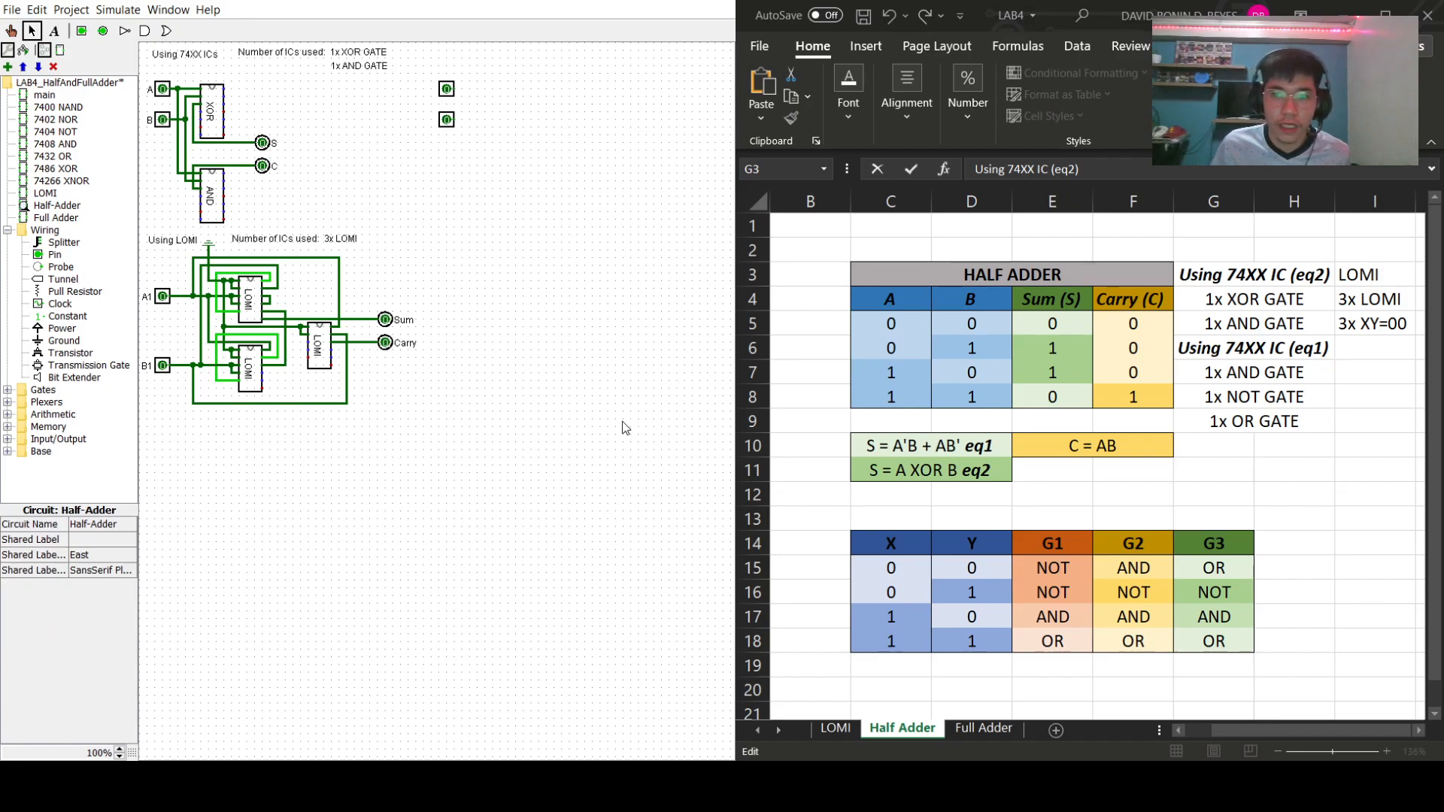
left_click(56, 132)
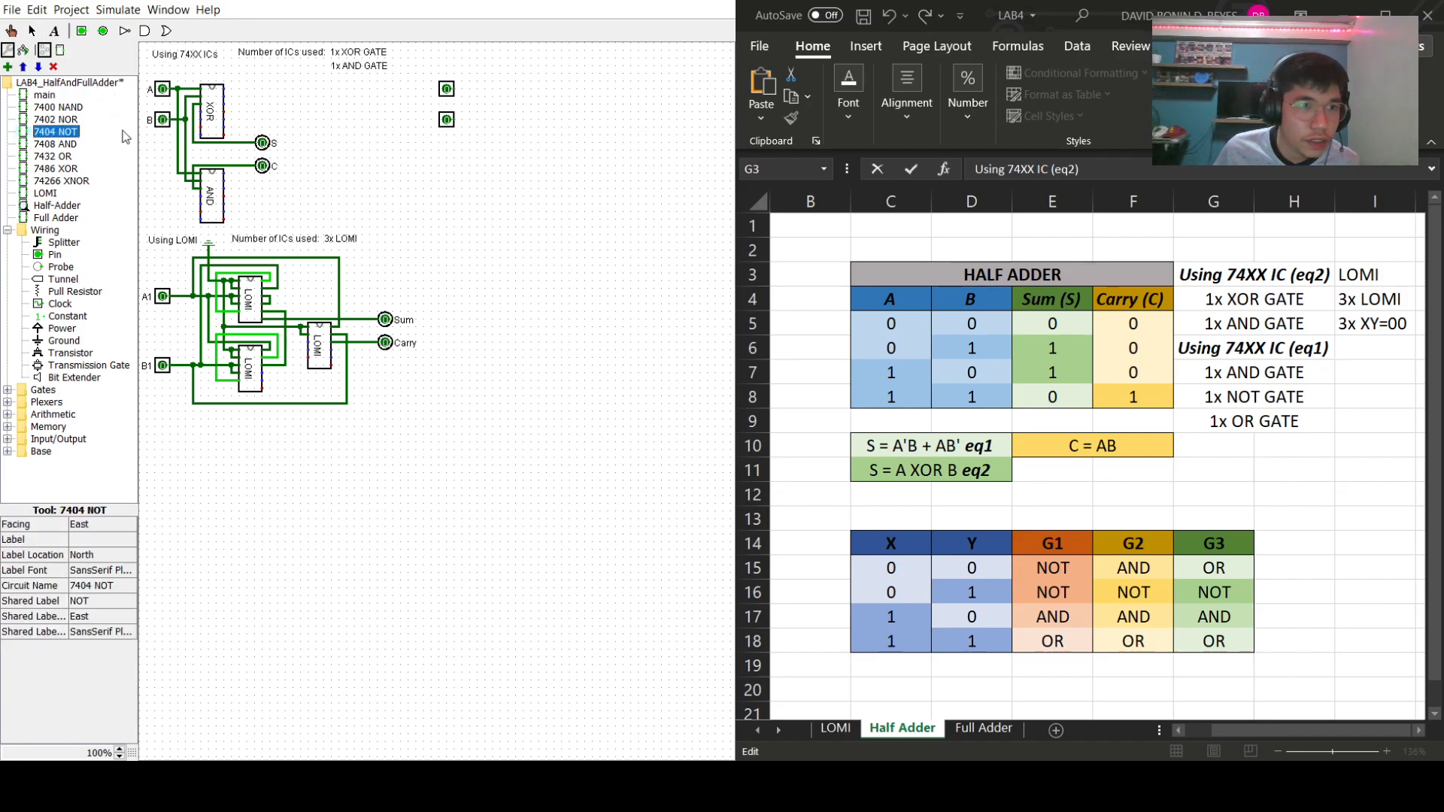
left_click(524, 99)
- Label the upper new input pin A and the lower one B
left_click(447, 89)
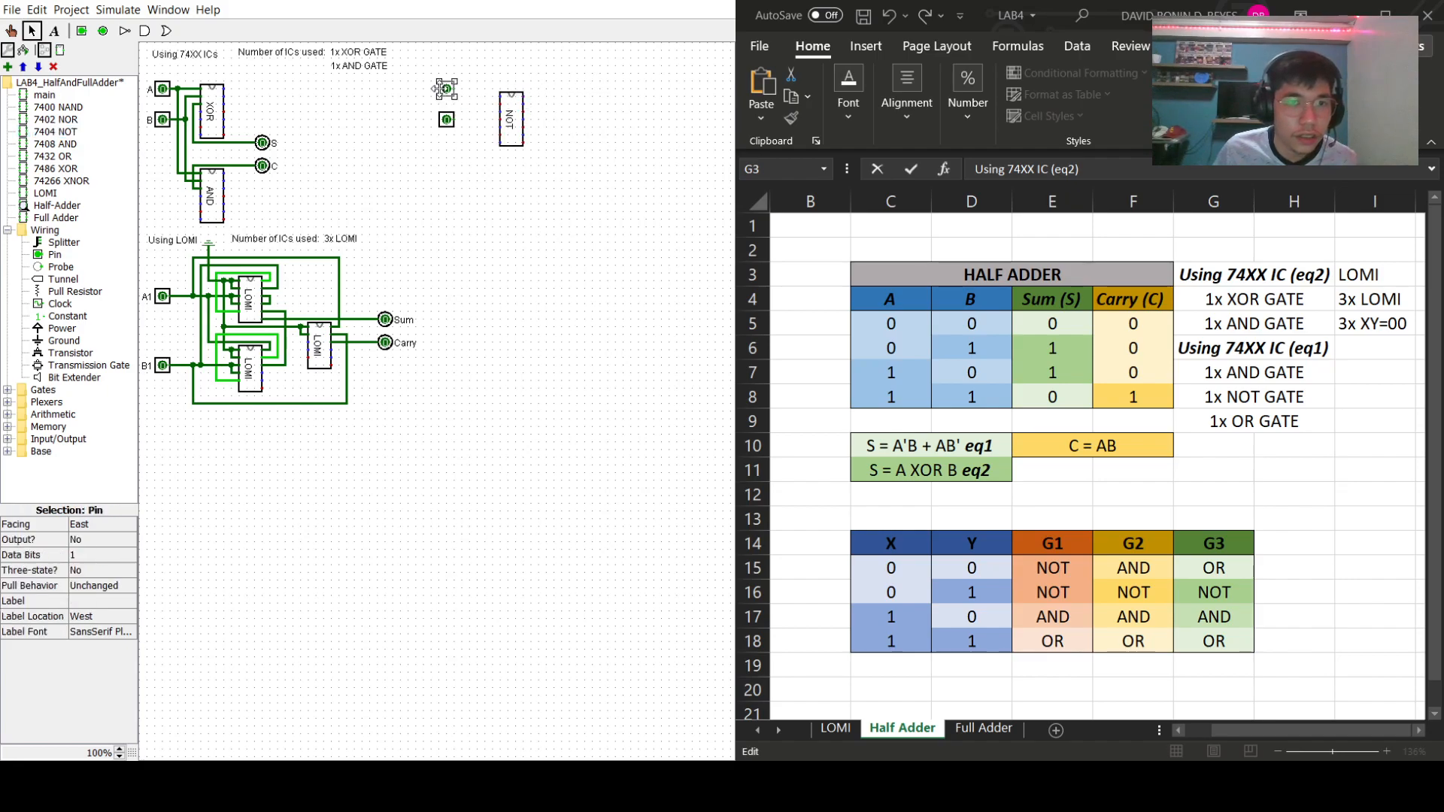
left_click(71, 600)
type("A")
left_click(579, 346)
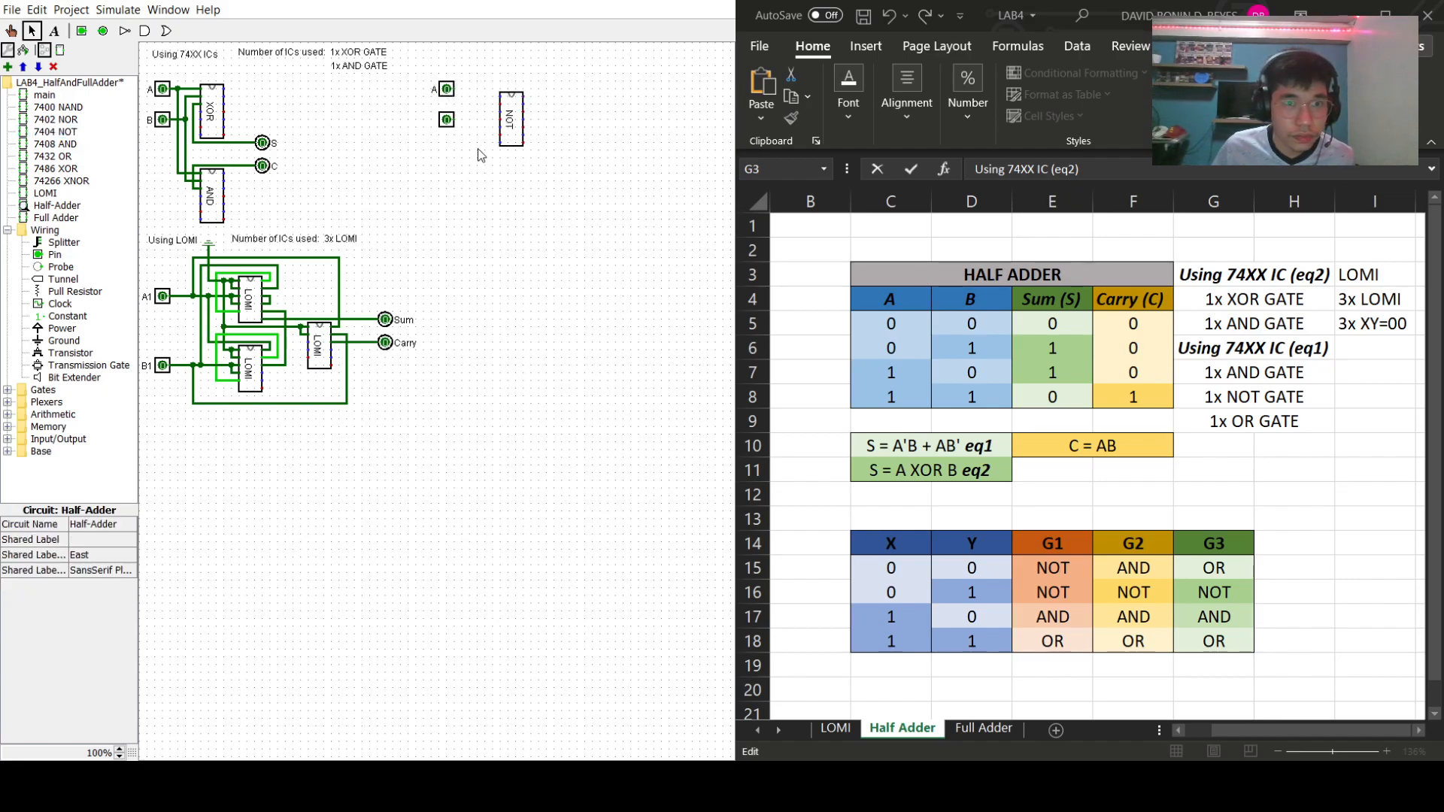
left_click(448, 124)
left_click(90, 589)
left_click(92, 602)
left_click(237, 586)
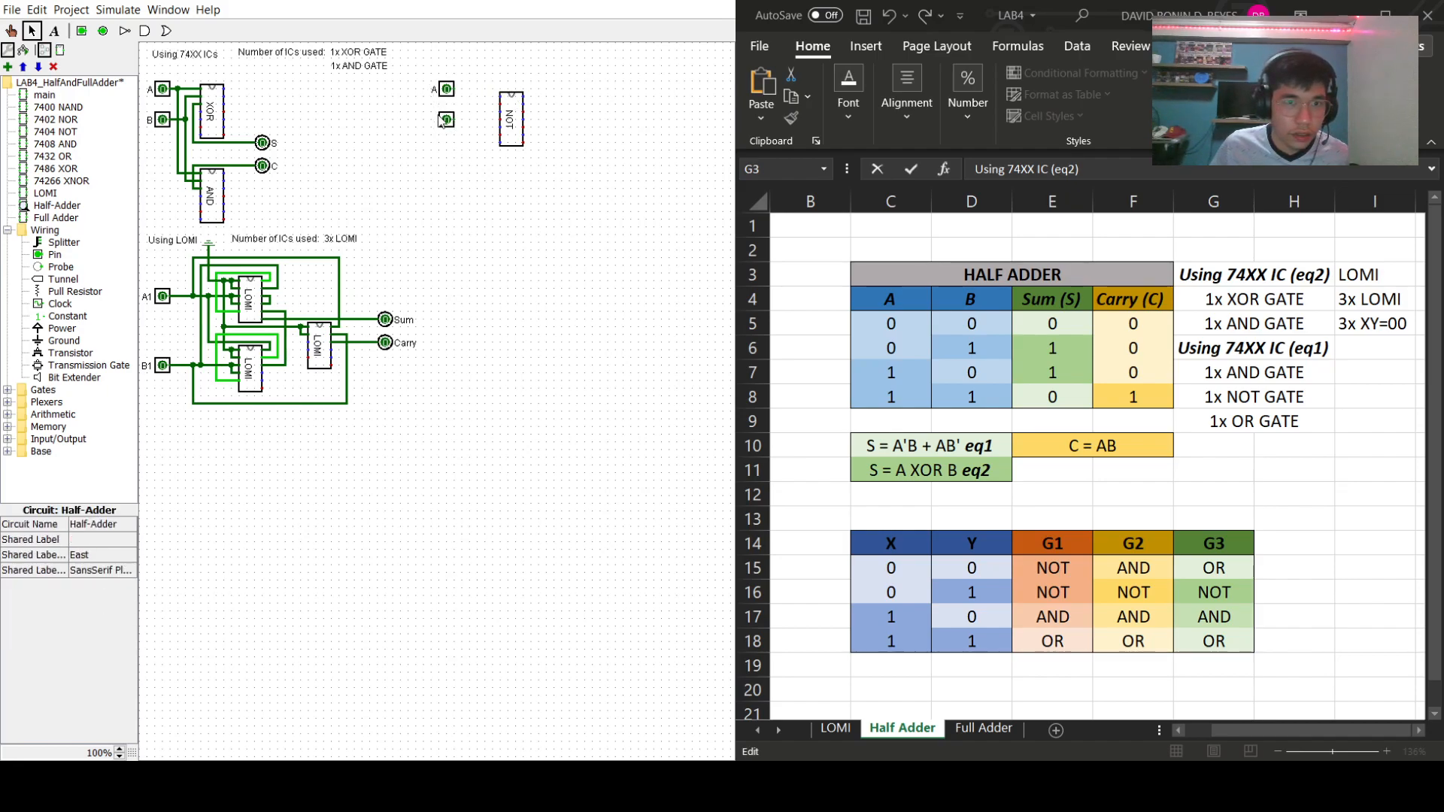
left_click(441, 122)
left_click(105, 600)
type("B")
key("Return")
left_click(588, 331)
- Wire pins A and B to the NOT IC's inputs and extend the A, B and inverted signal lines below the IC
left_click_drag(518, 119, 501, 90)
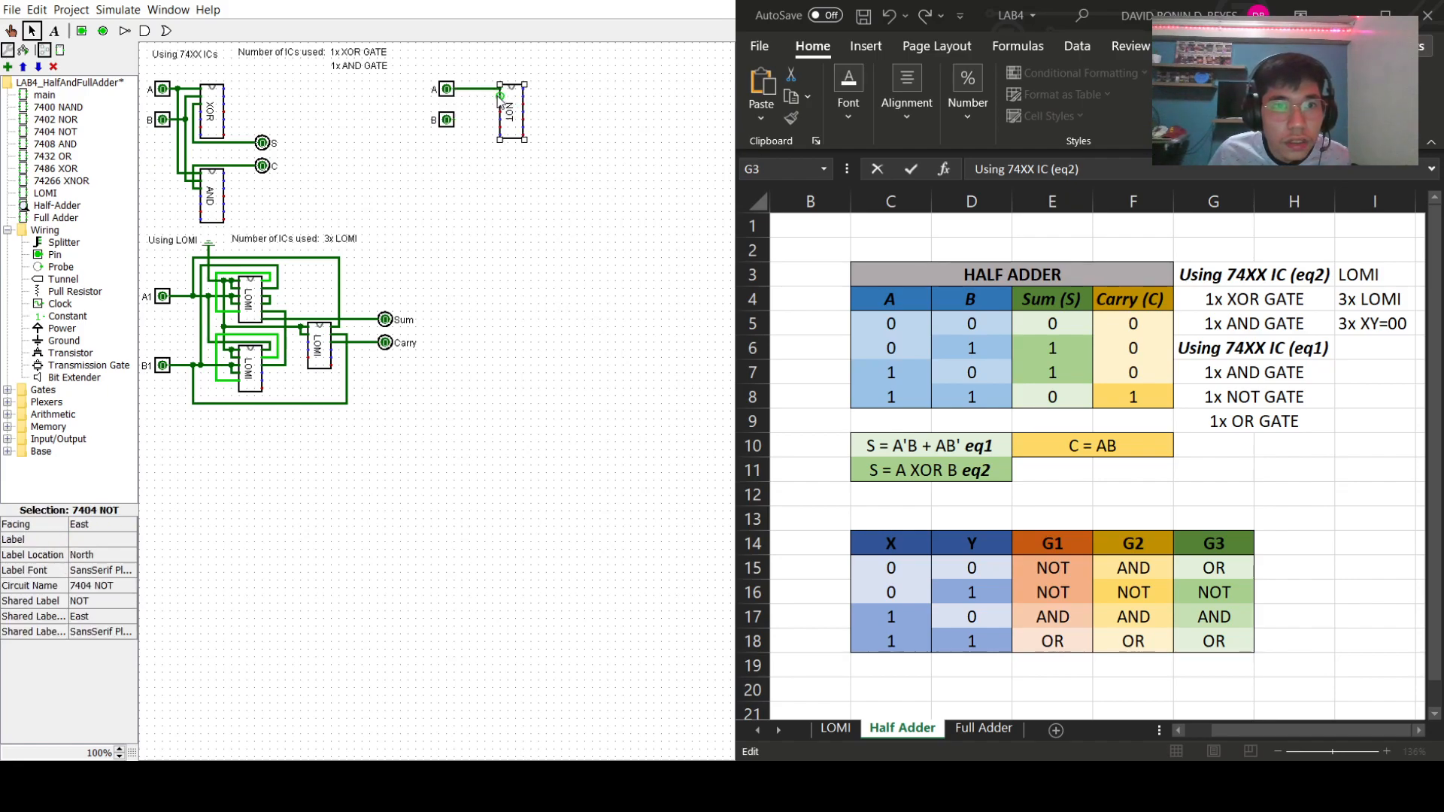
left_click(456, 125)
mouse_move(457, 123)
left_mouse_down()
mouse_move(495, 107)
mouse_move(478, 150)
mouse_move(485, 130)
mouse_move(493, 151)
left_mouse_up()
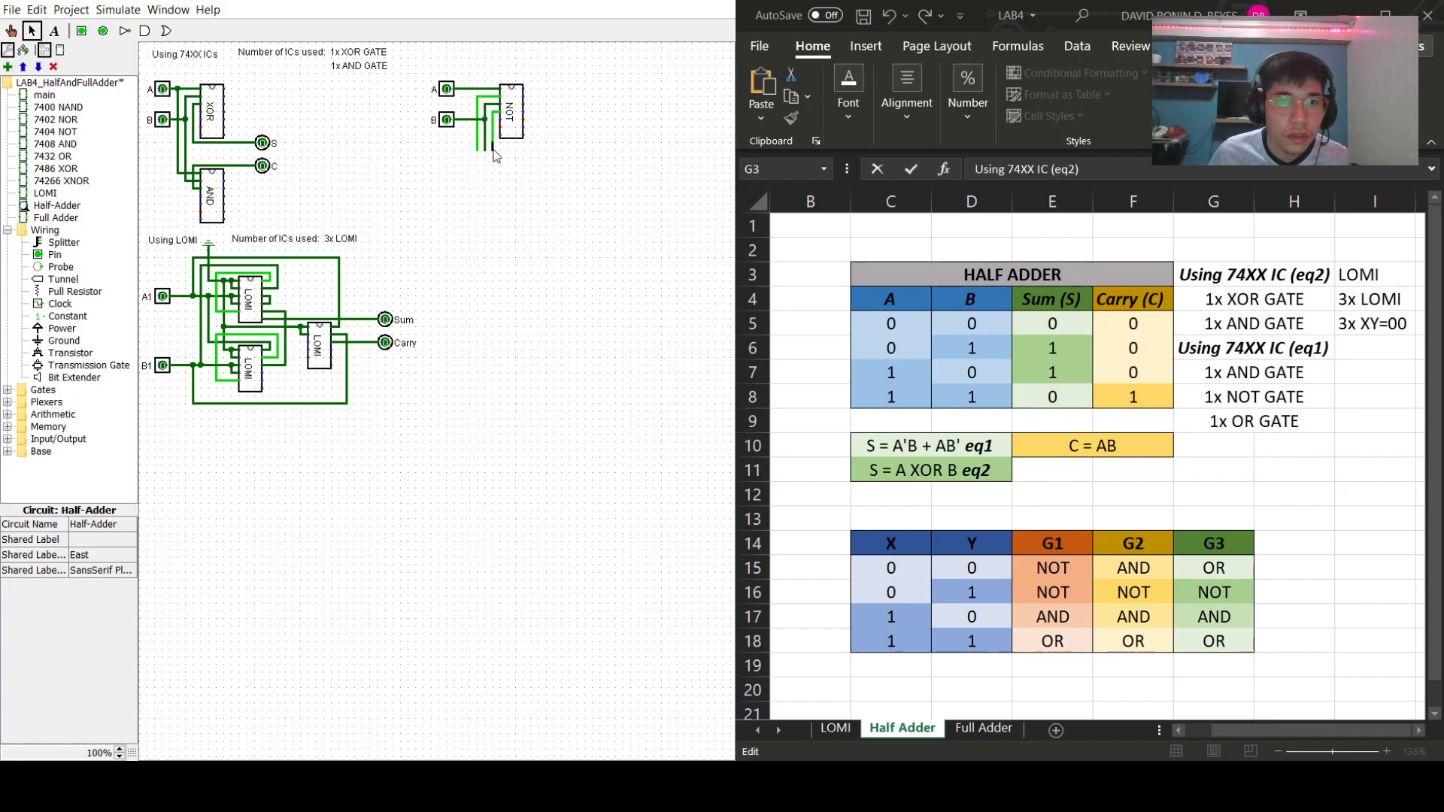
left_click_drag(469, 89, 461, 150)
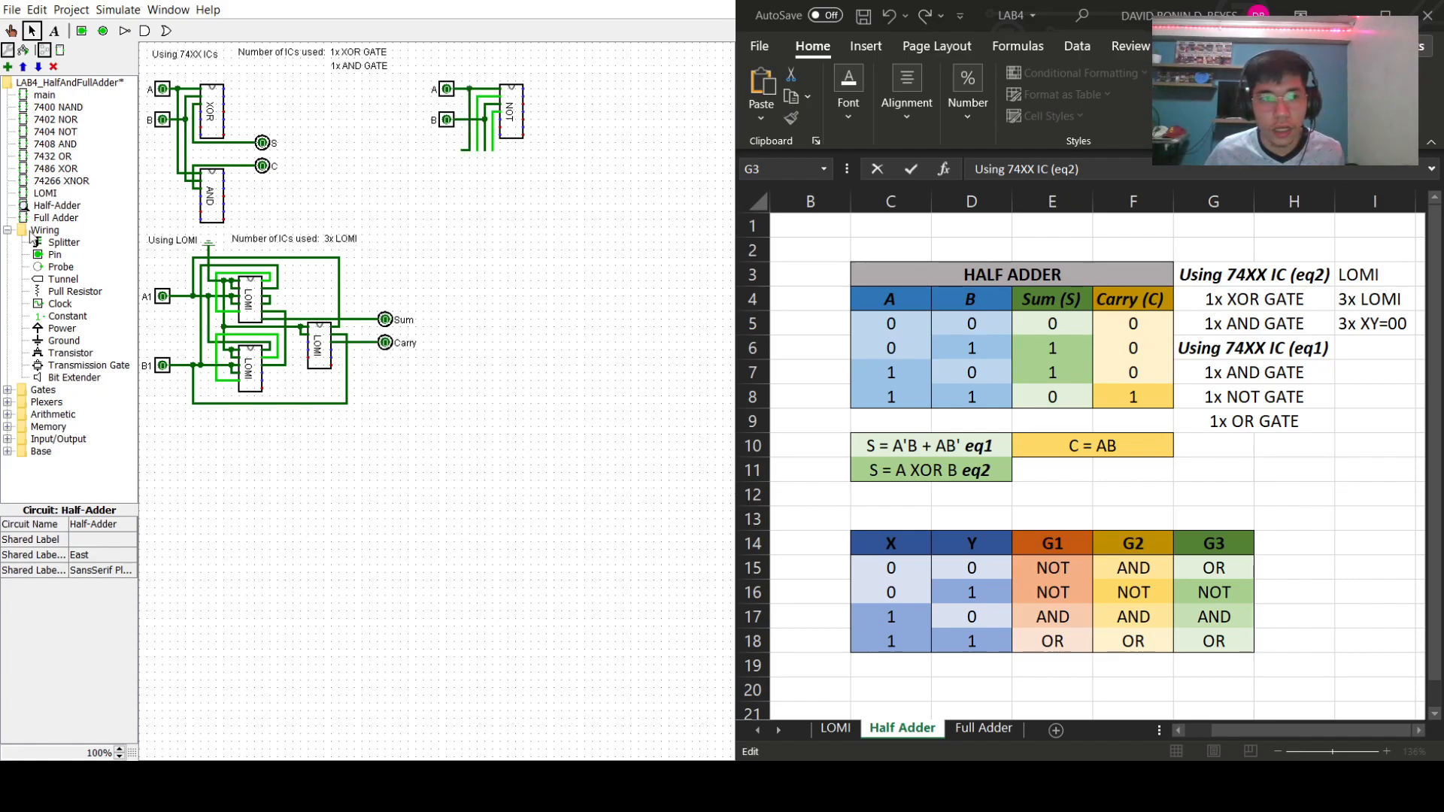
- Place a 7408 AND IC below the NOT IC and a 7432 OR IC beneath the AND IC
left_click(49, 144)
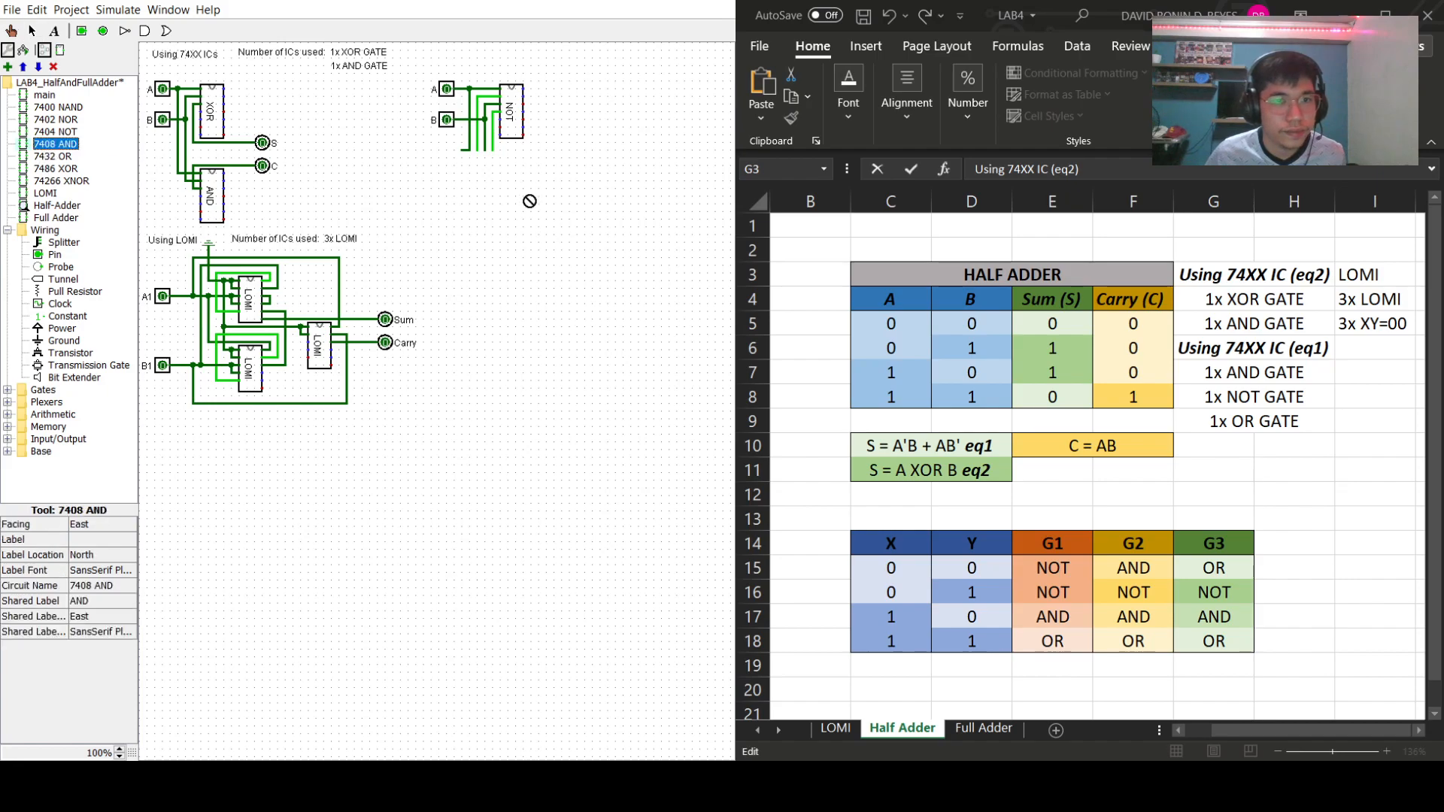
left_click(515, 197)
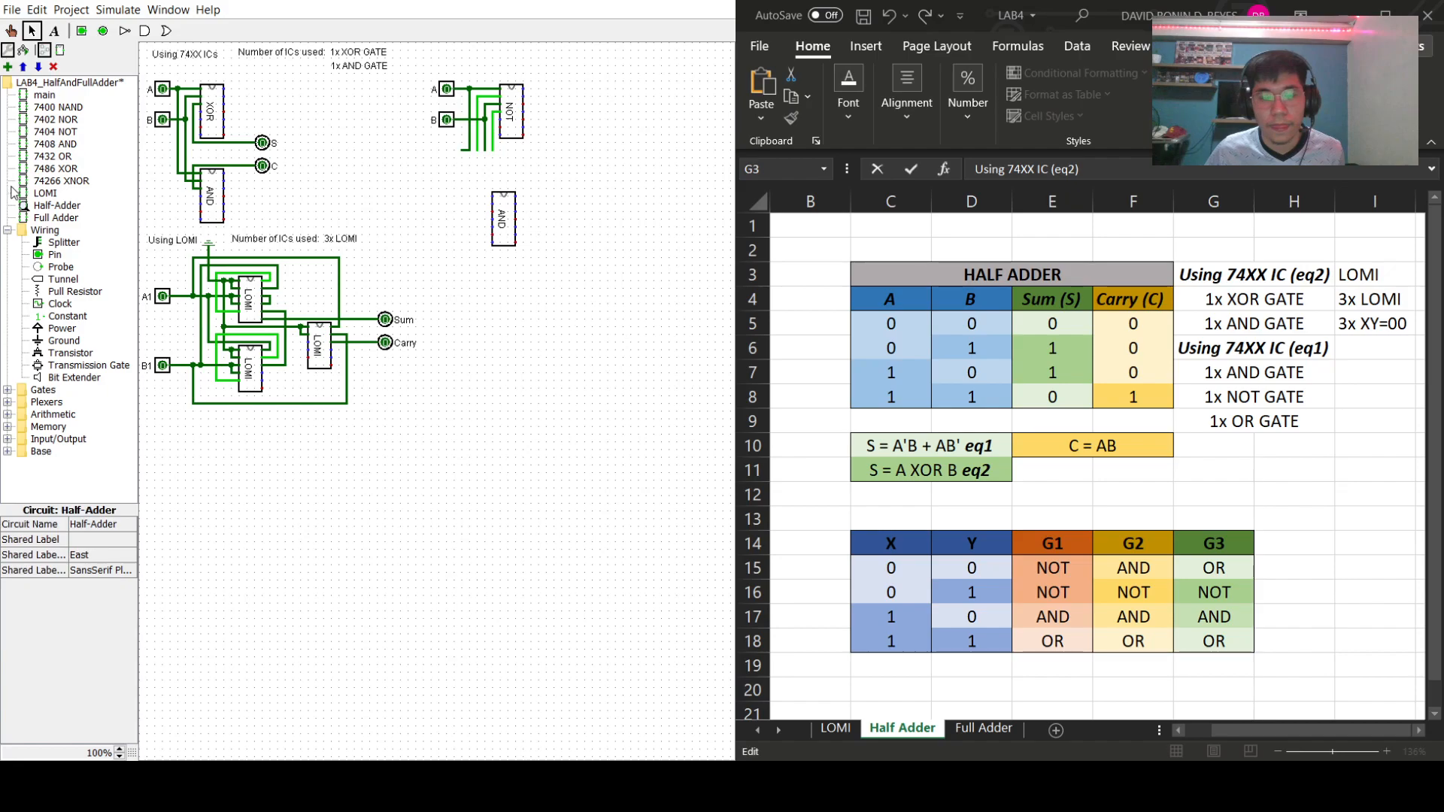
left_click(52, 156)
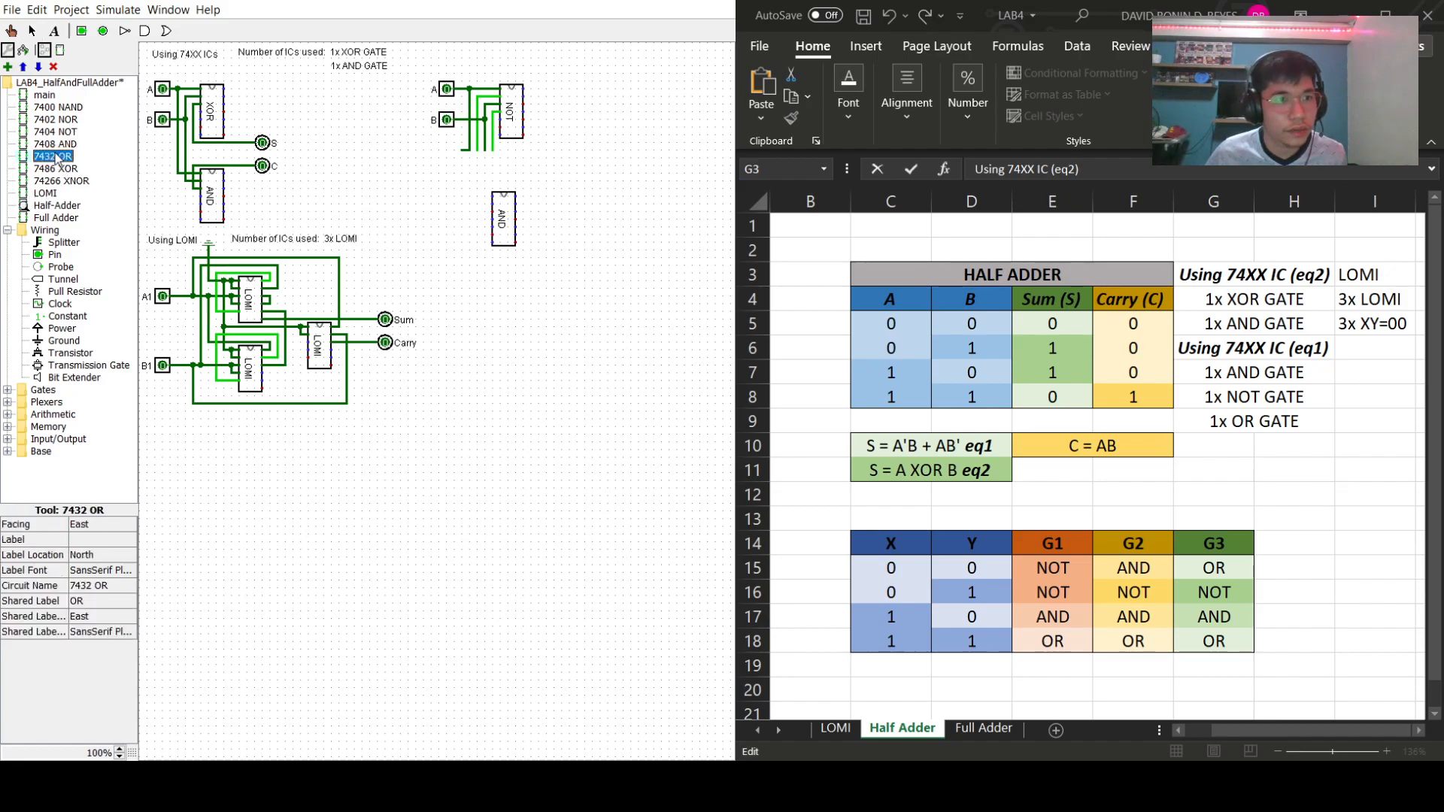
left_click(552, 265)
left_click_drag(514, 218, 530, 204)
left_click(503, 301)
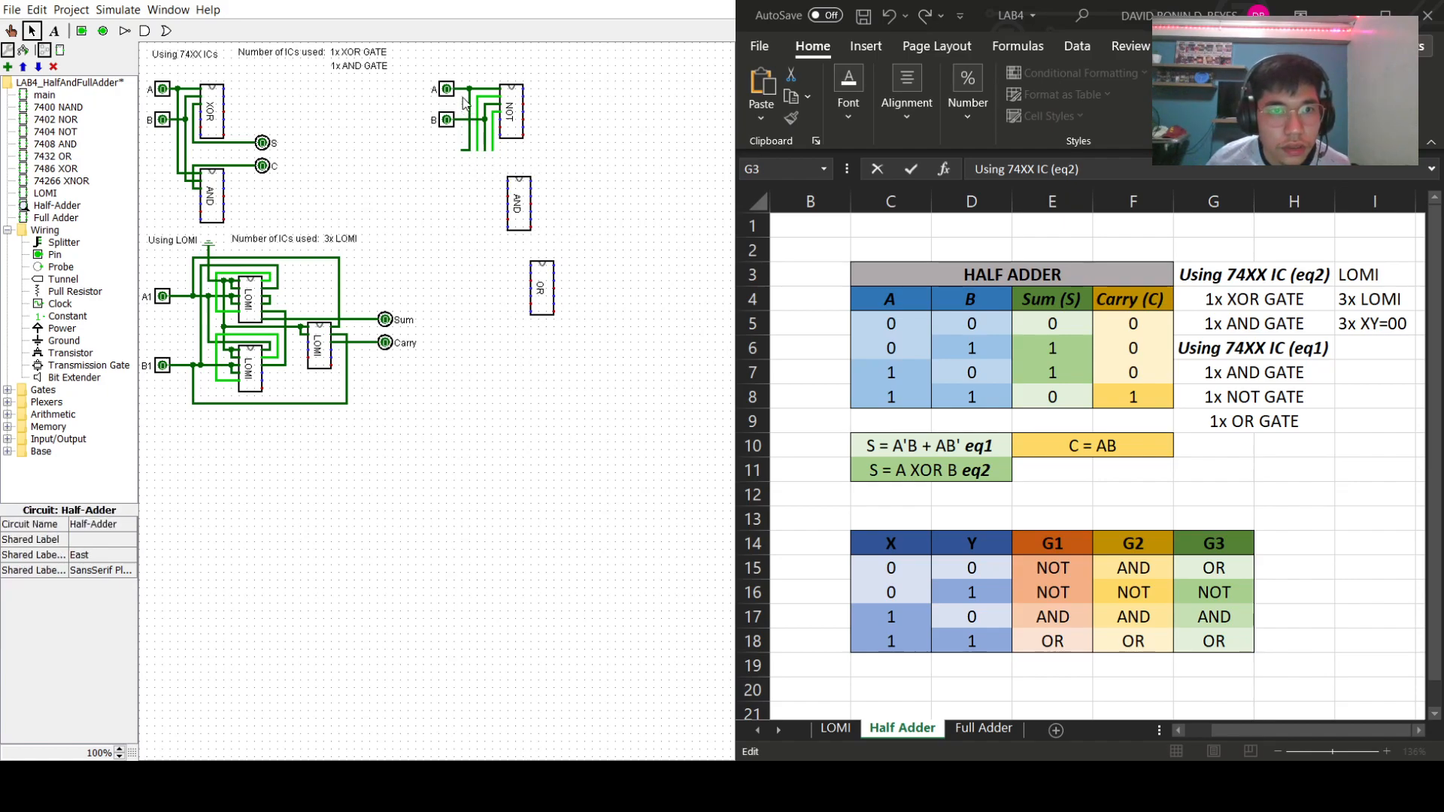
- Wire A, B and their inverted signals into two gates of the AND IC, and feed both product outputs into the OR IC
left_click_drag(478, 149, 518, 266)
left_click(568, 259)
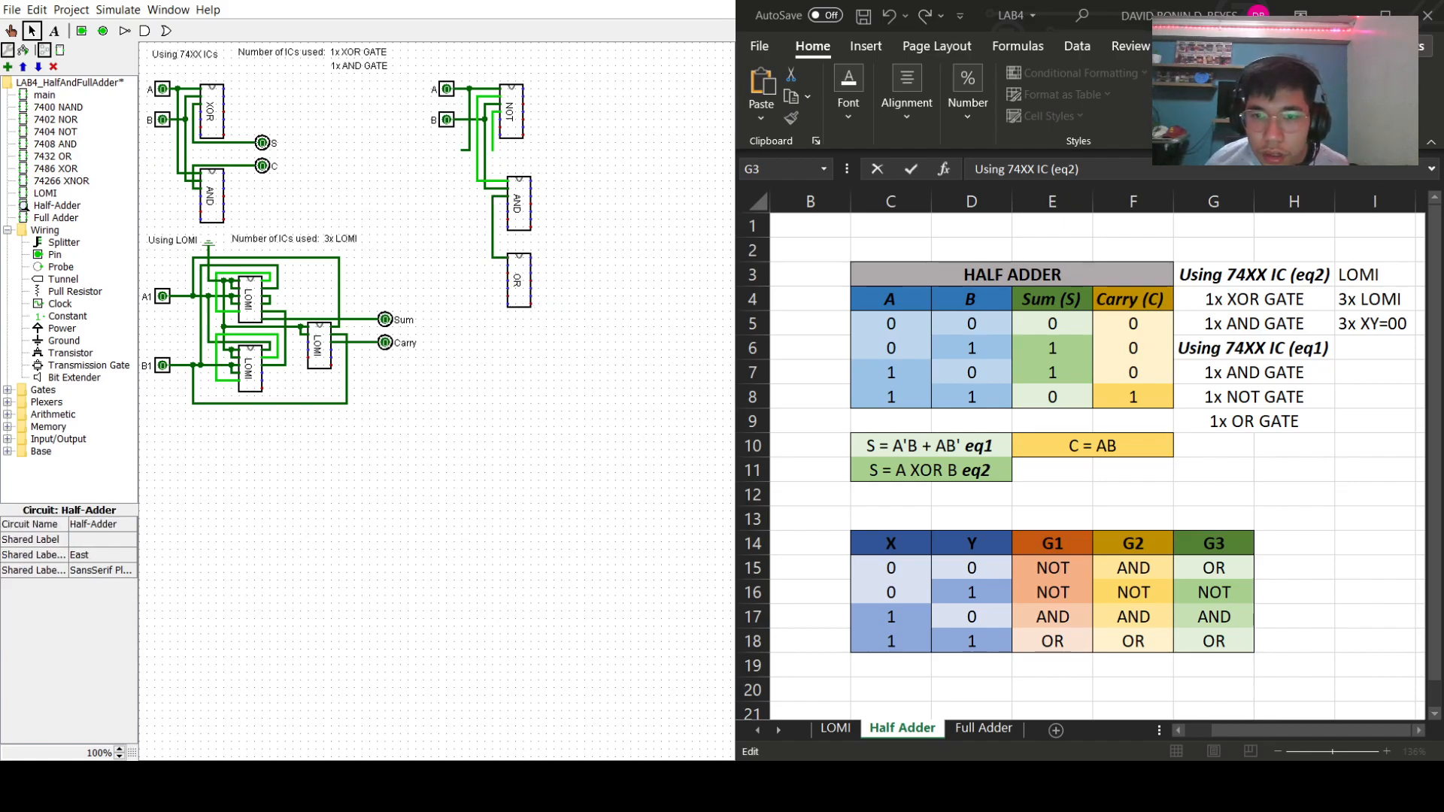
left_click_drag(470, 151, 509, 203)
left_click(463, 151)
key("Delete")
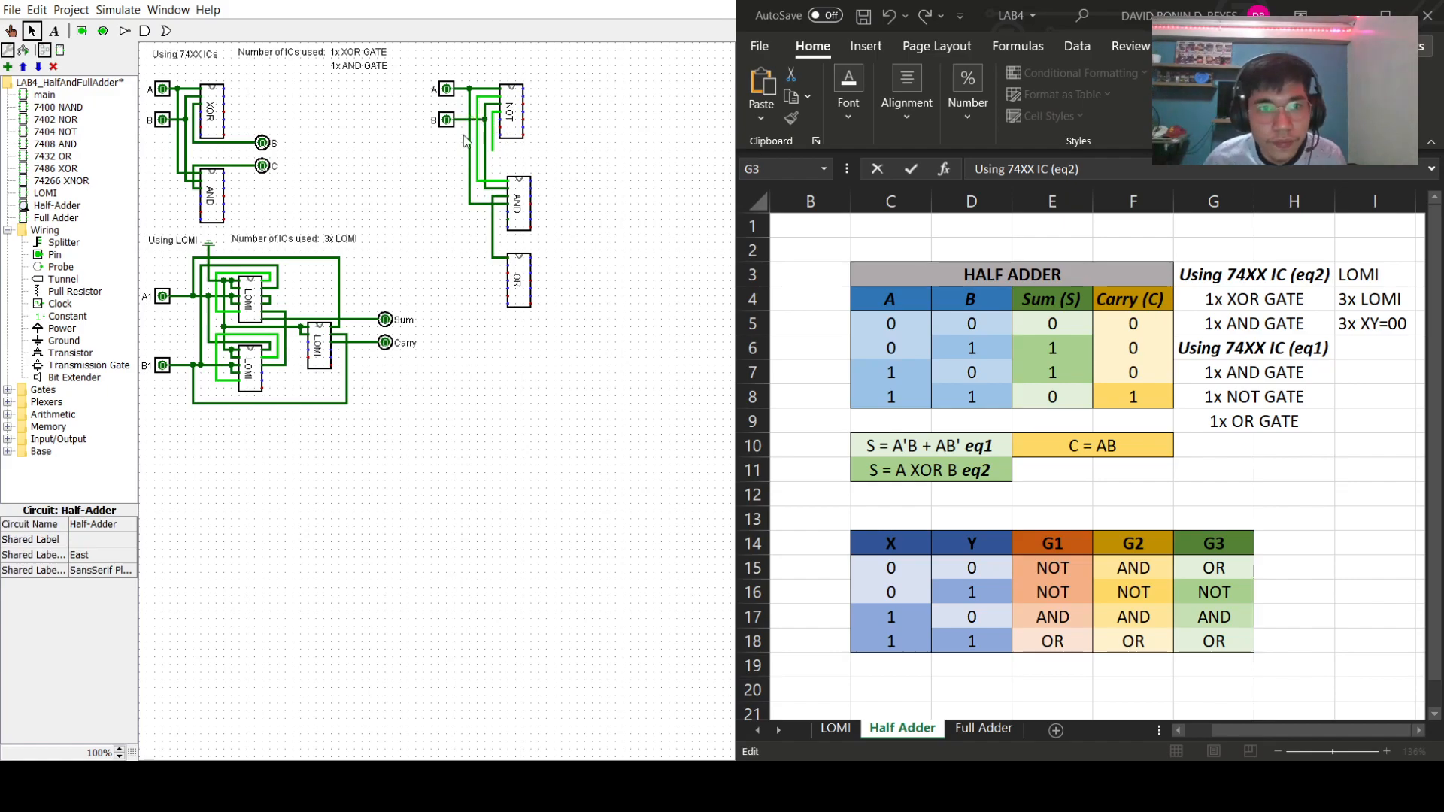
left_click_drag(492, 150, 509, 263)
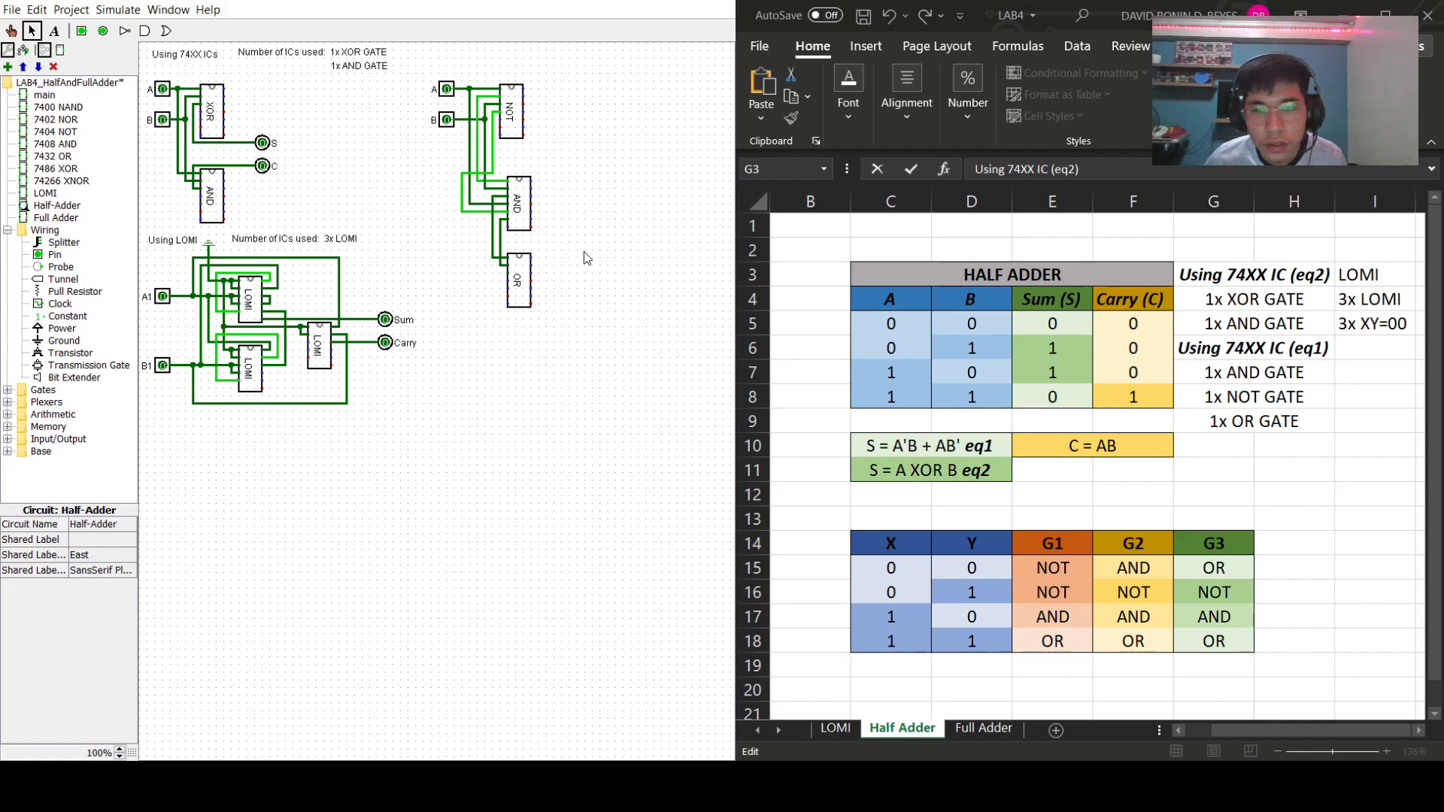
- Route the OR IC's output to a new output pin labelled Sum
left_click_drag(509, 272, 595, 250)
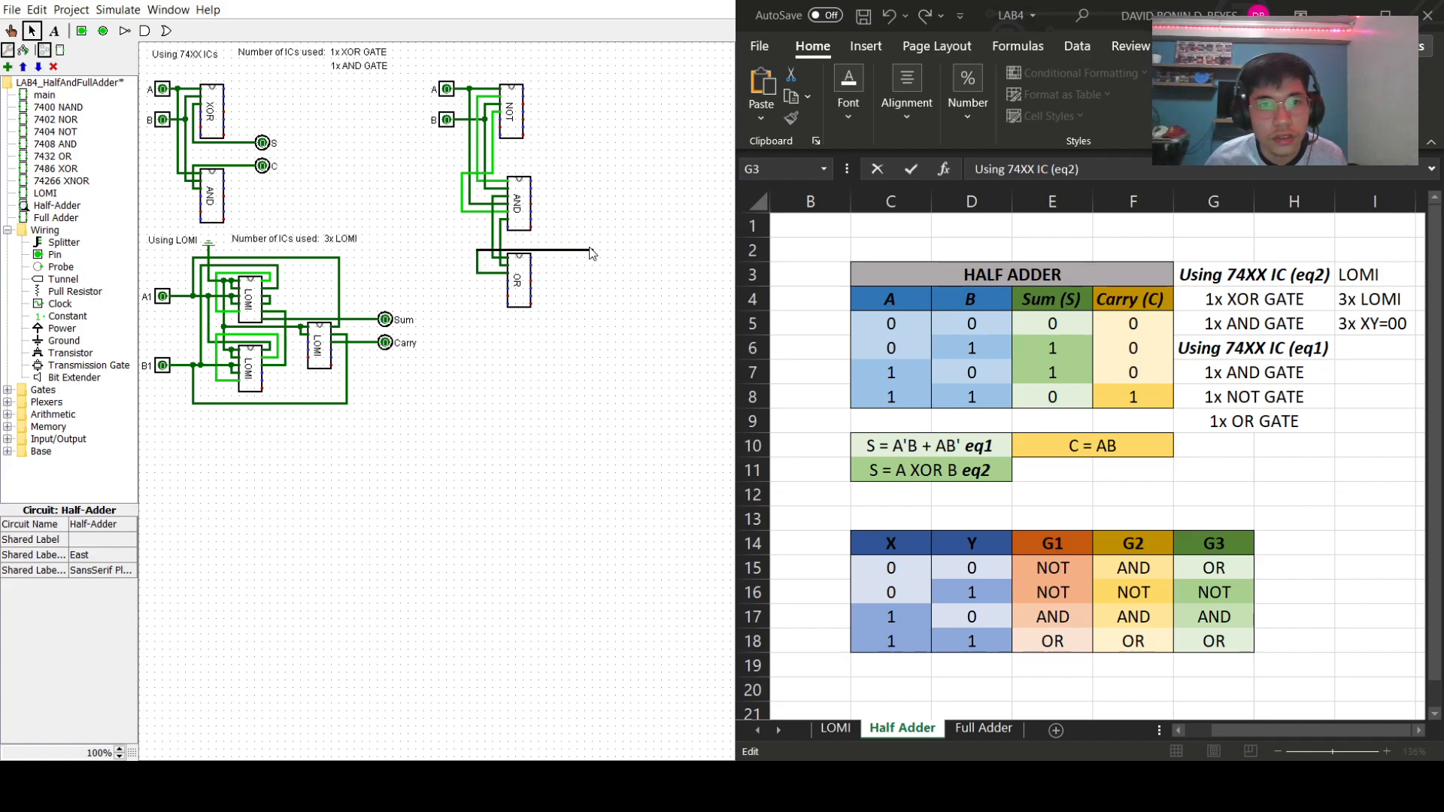
left_click(103, 31)
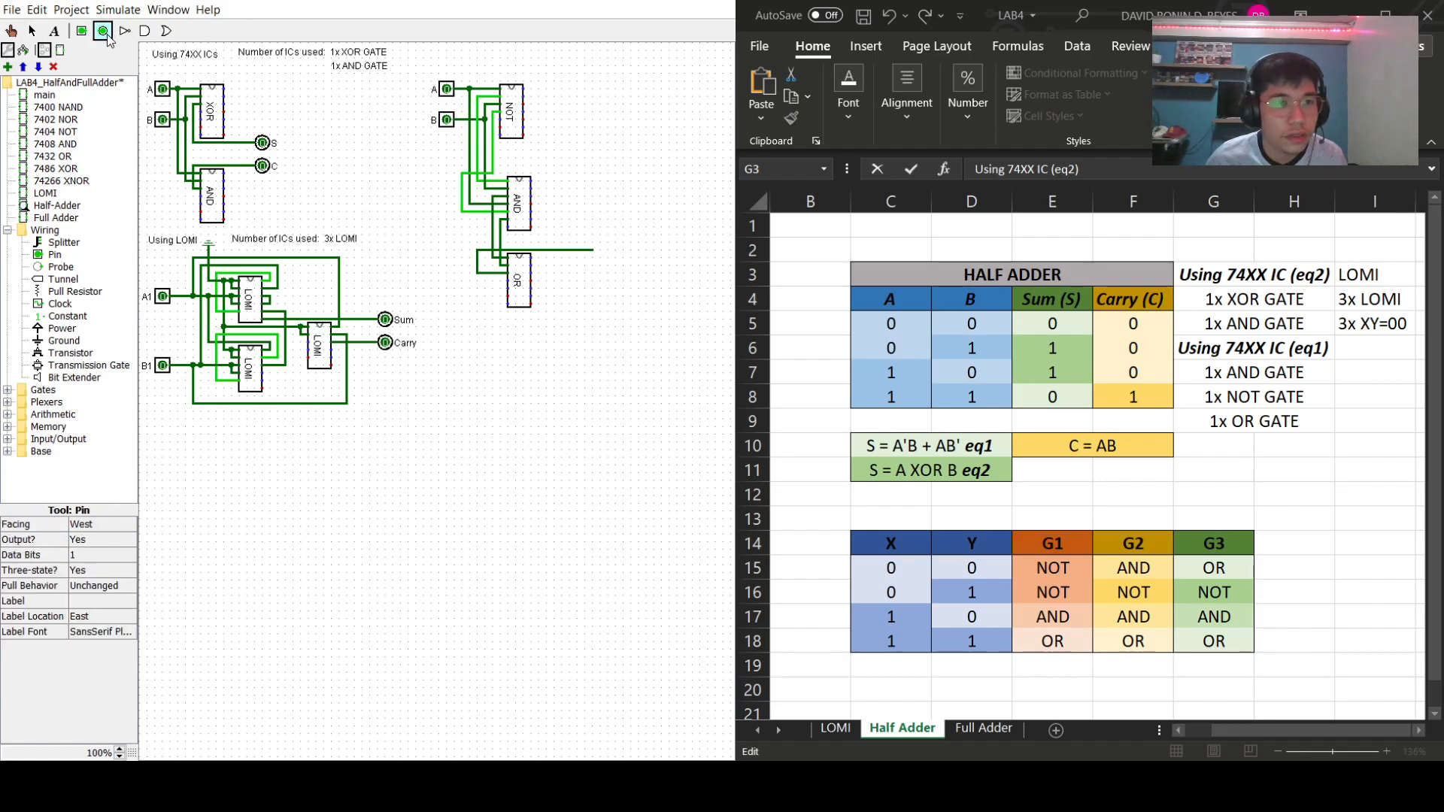
left_click(595, 249)
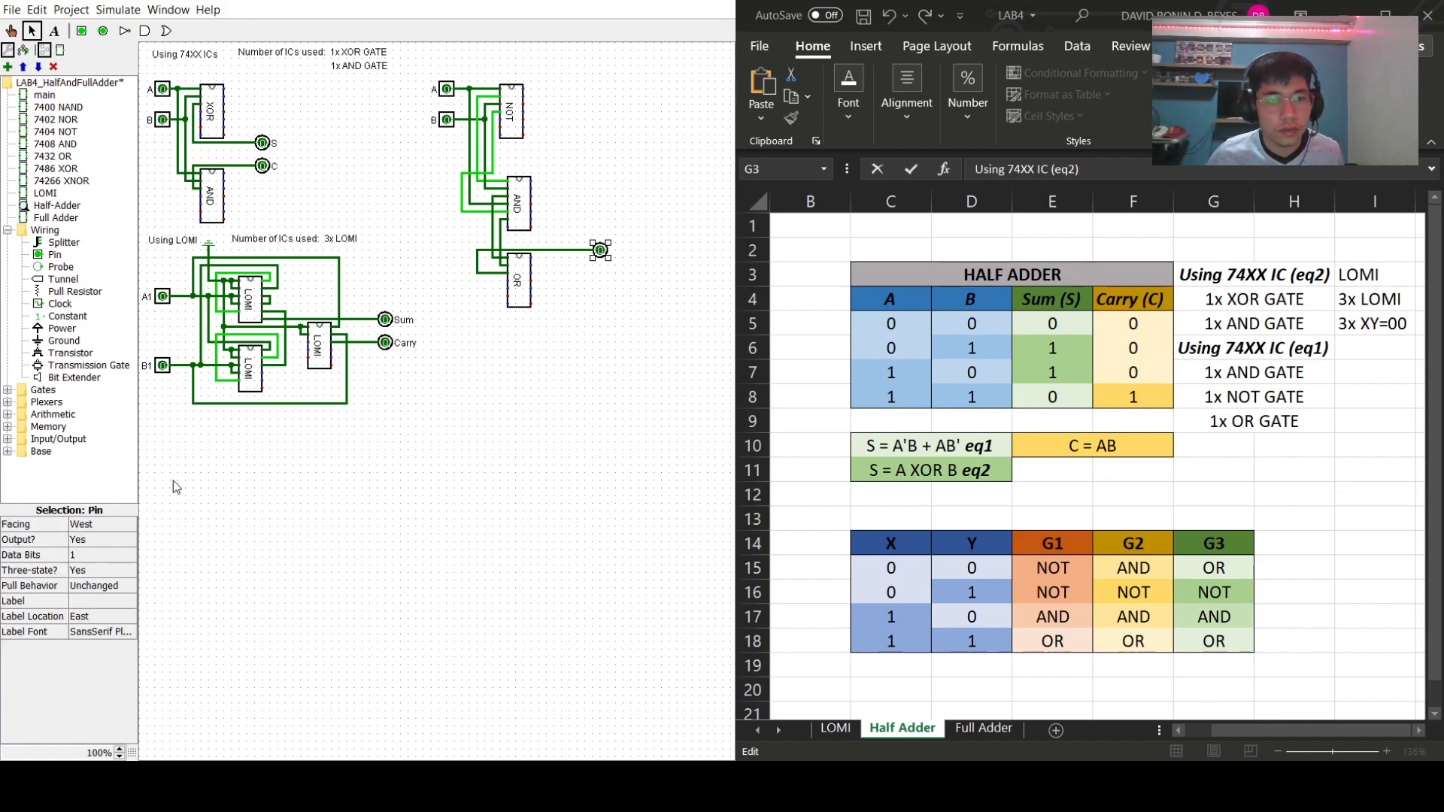
left_click(94, 601)
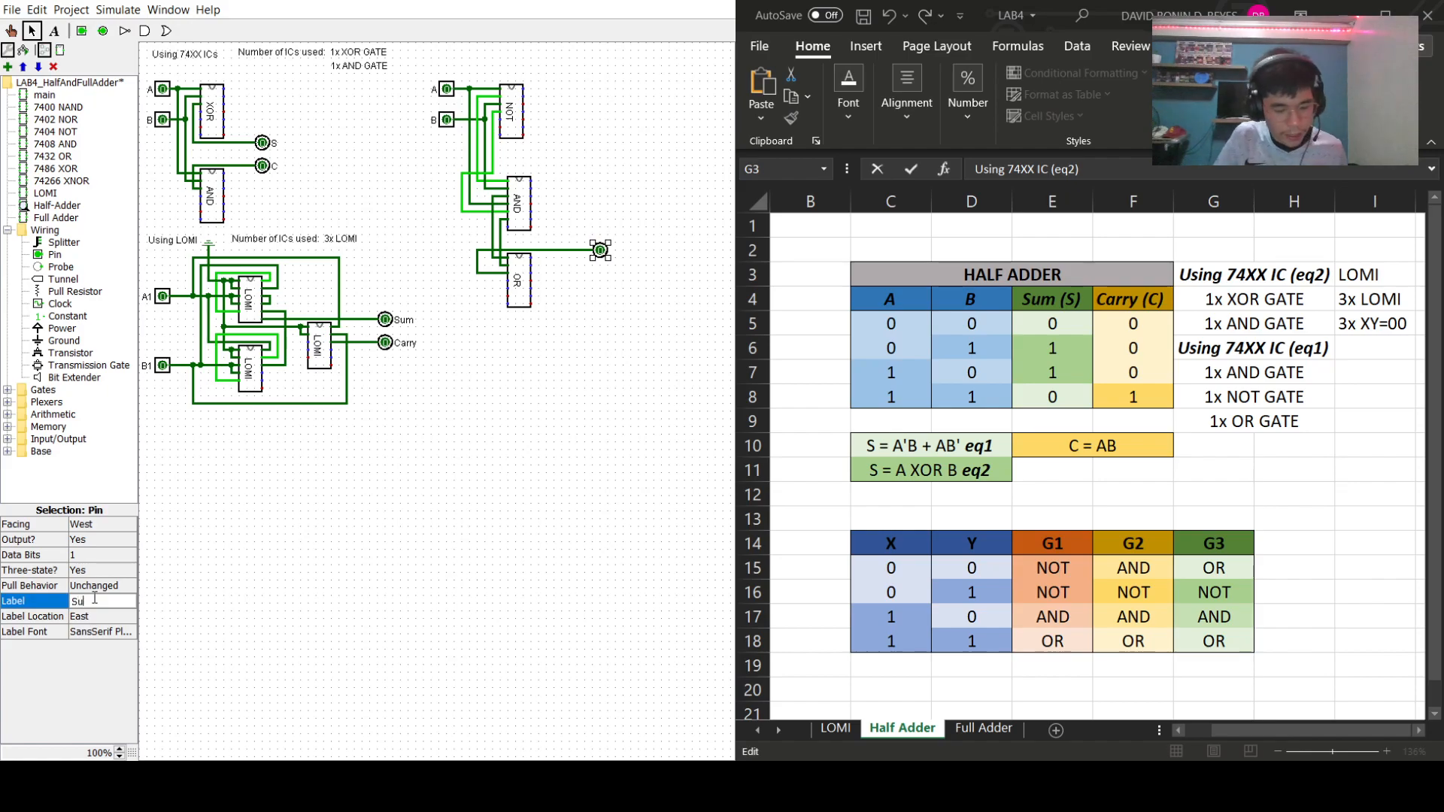
key("Return")
left_click(441, 447)
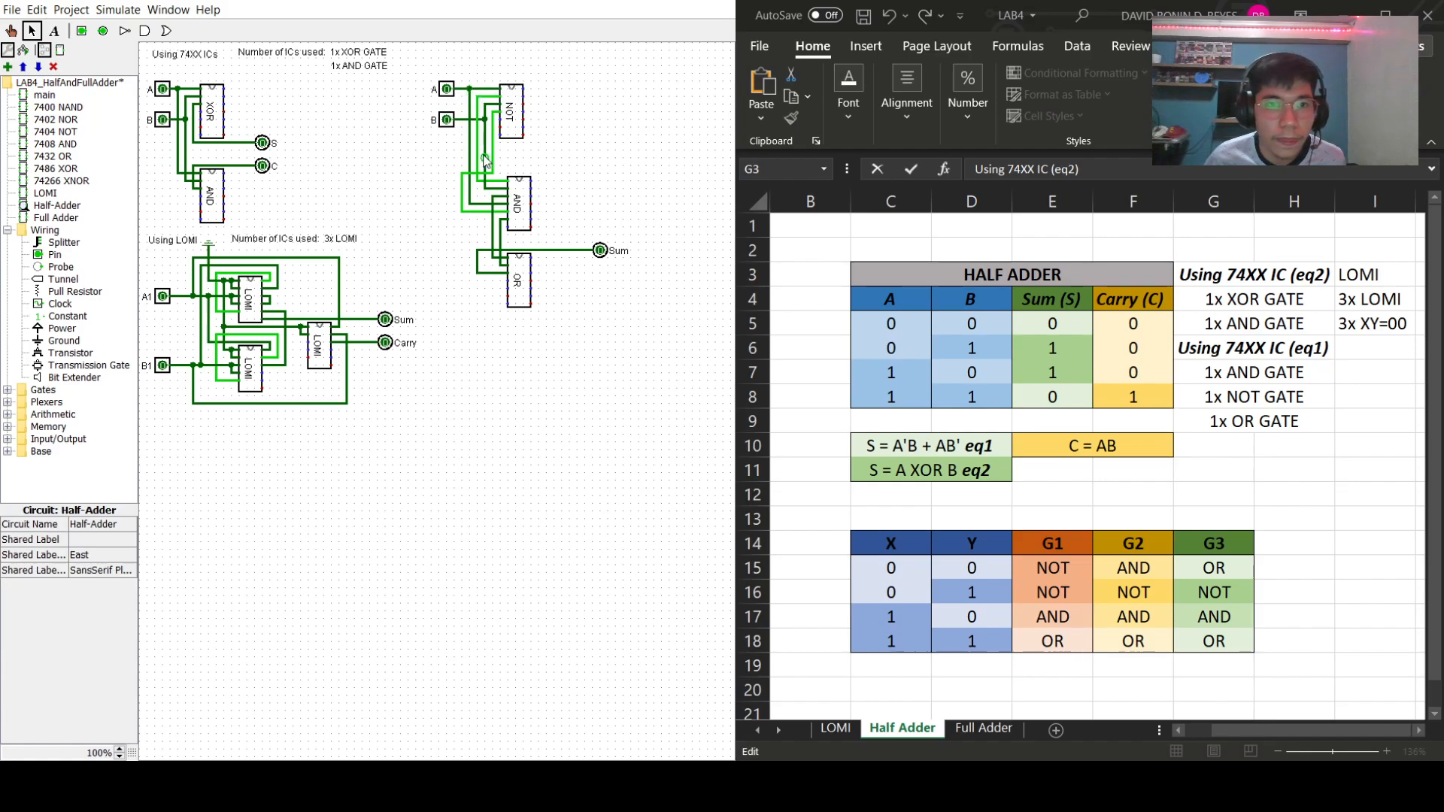
- Wire A and B around to a third gate of the AND IC and extend that gate's output line outward
mouse_move(485, 166)
left_mouse_down()
mouse_move(555, 174)
mouse_move(534, 190)
mouse_move(554, 197)
left_mouse_up()
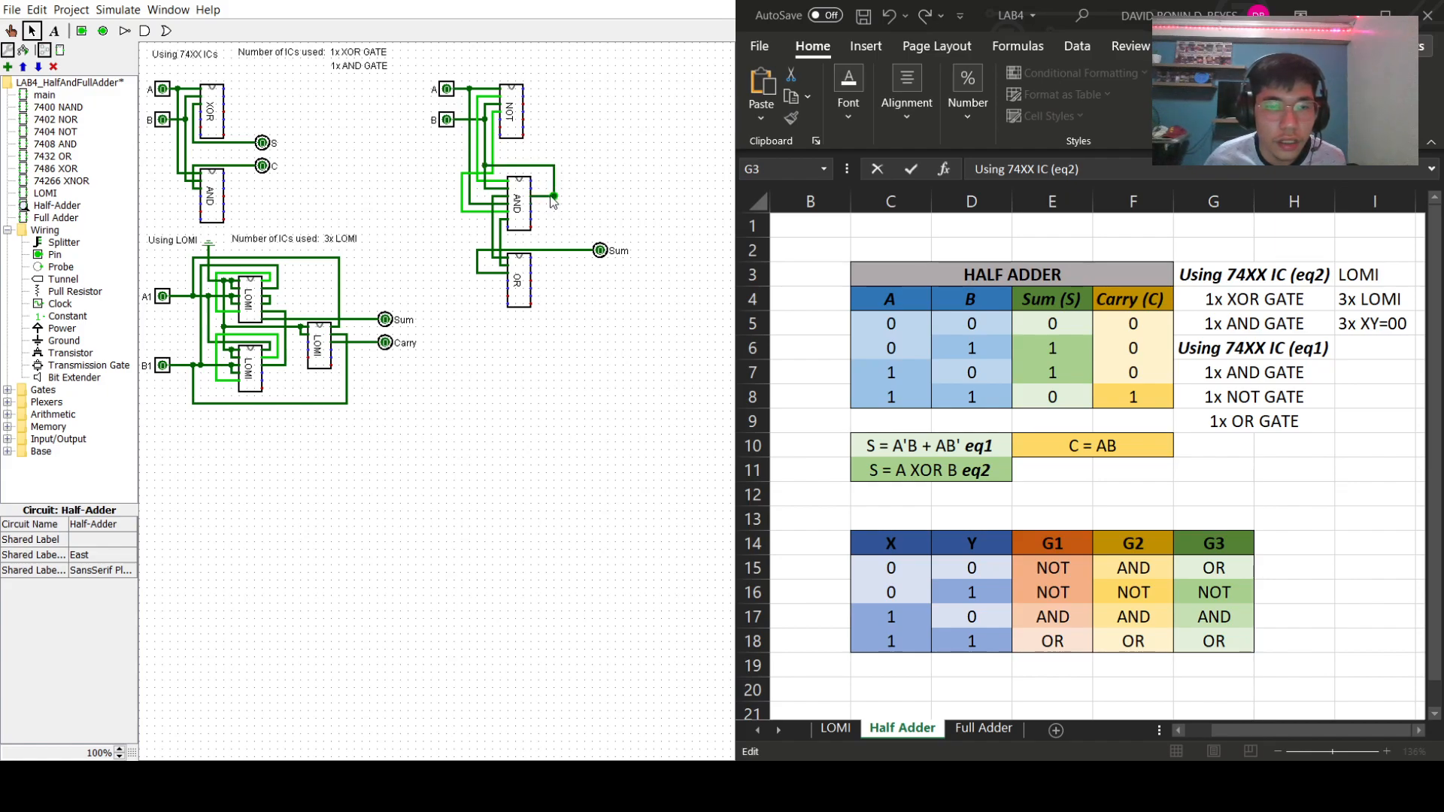
left_click(554, 204)
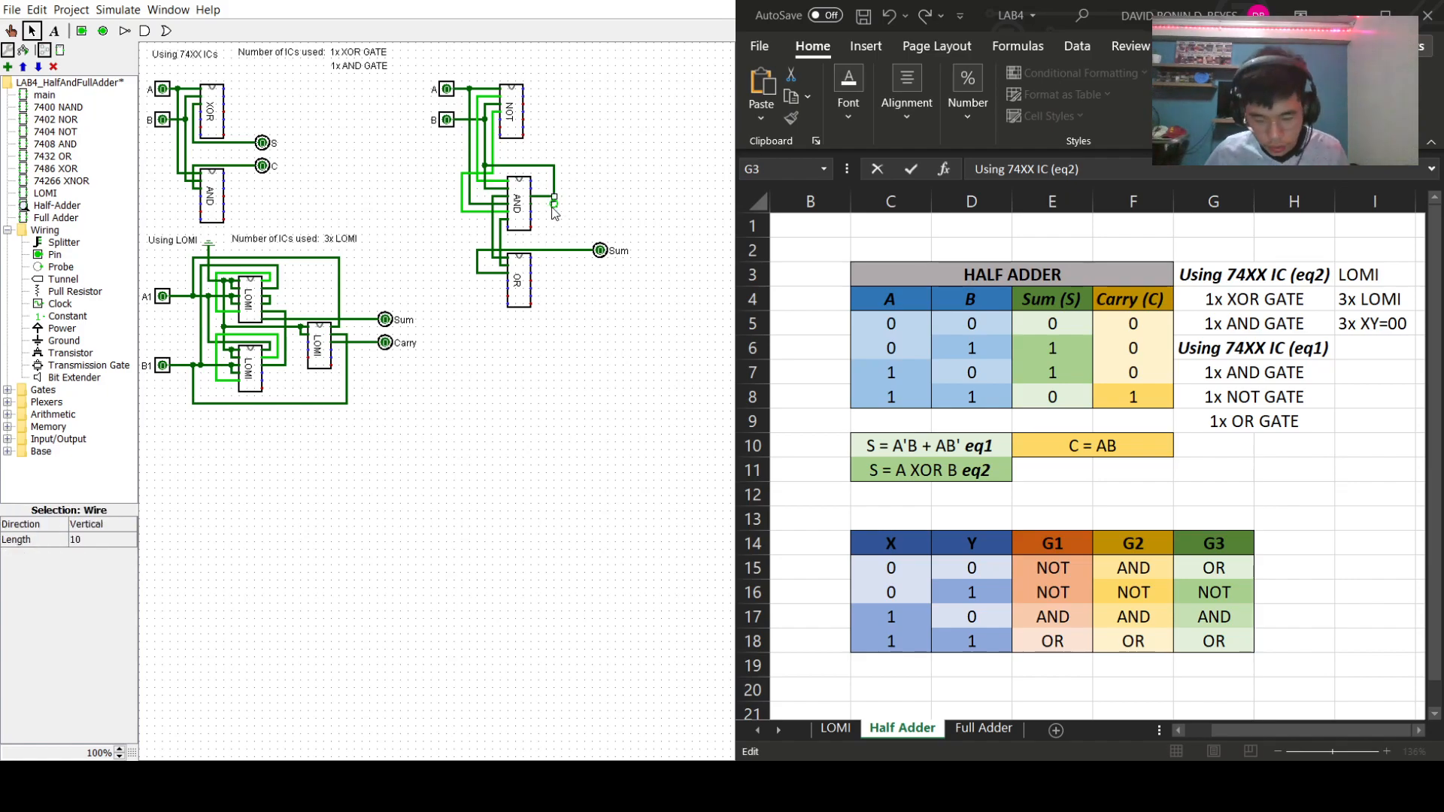
key("Delete")
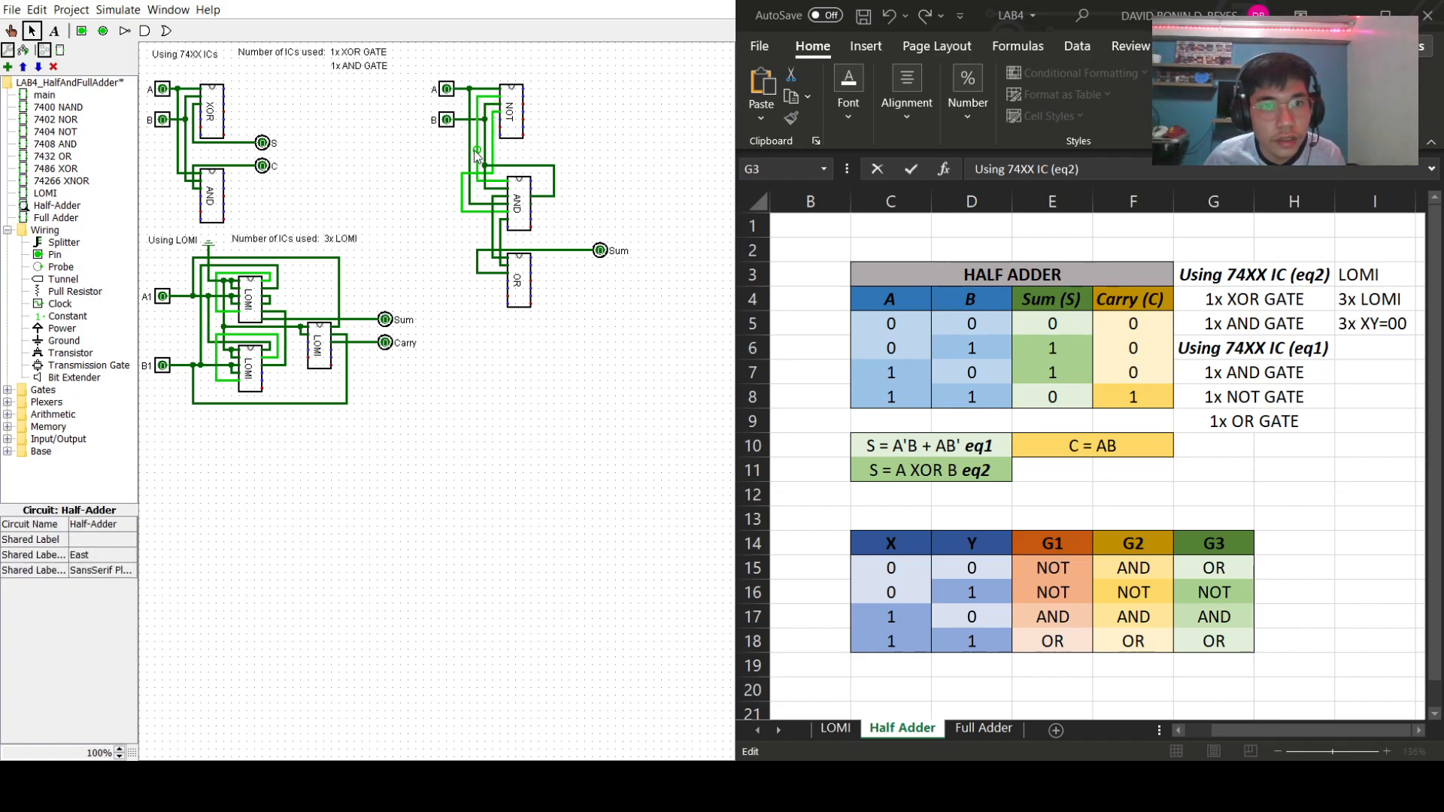
left_click_drag(473, 162, 592, 205)
- Place an output pin at the end of the AND IC's output line above Sum and label it Carry
left_click(103, 30)
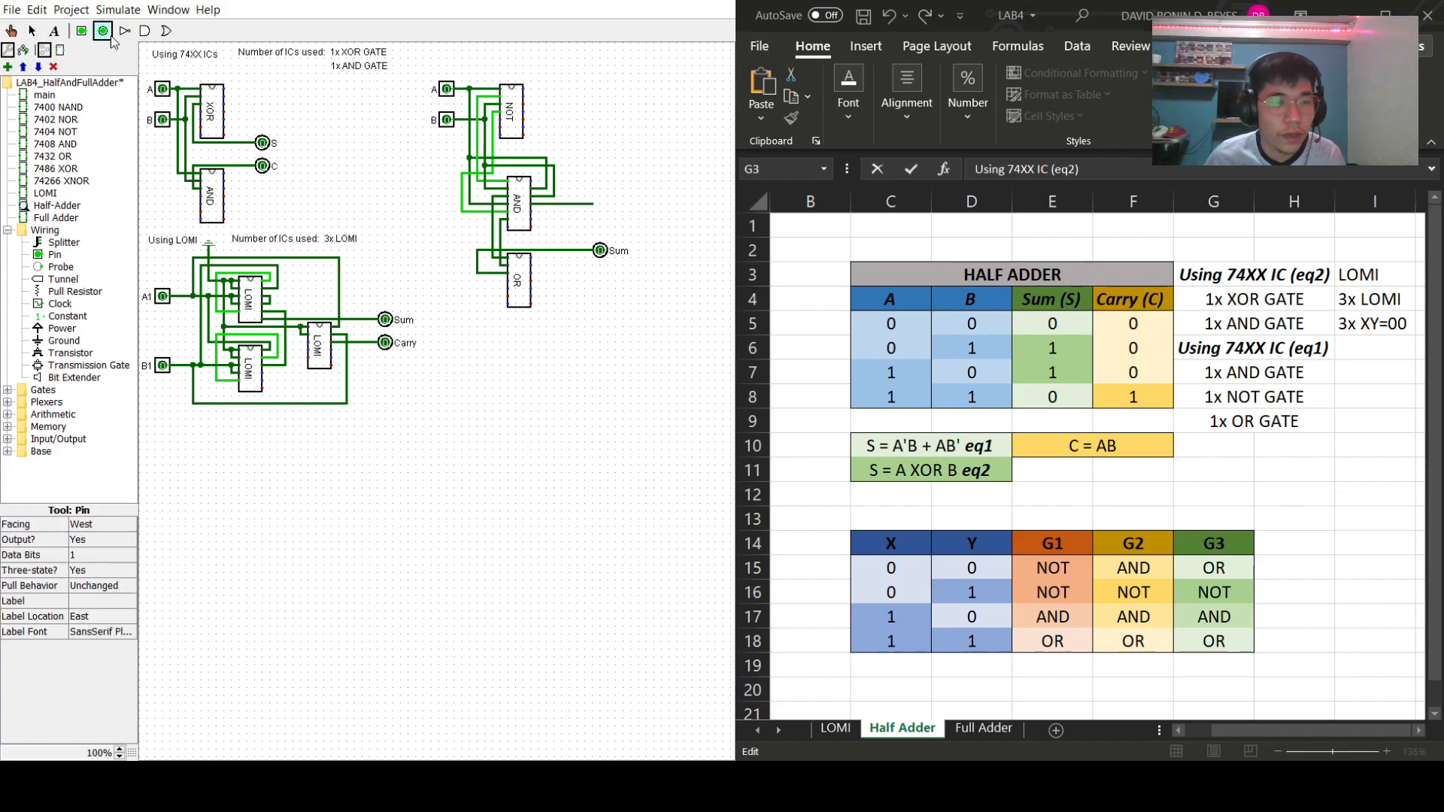
left_click(593, 205)
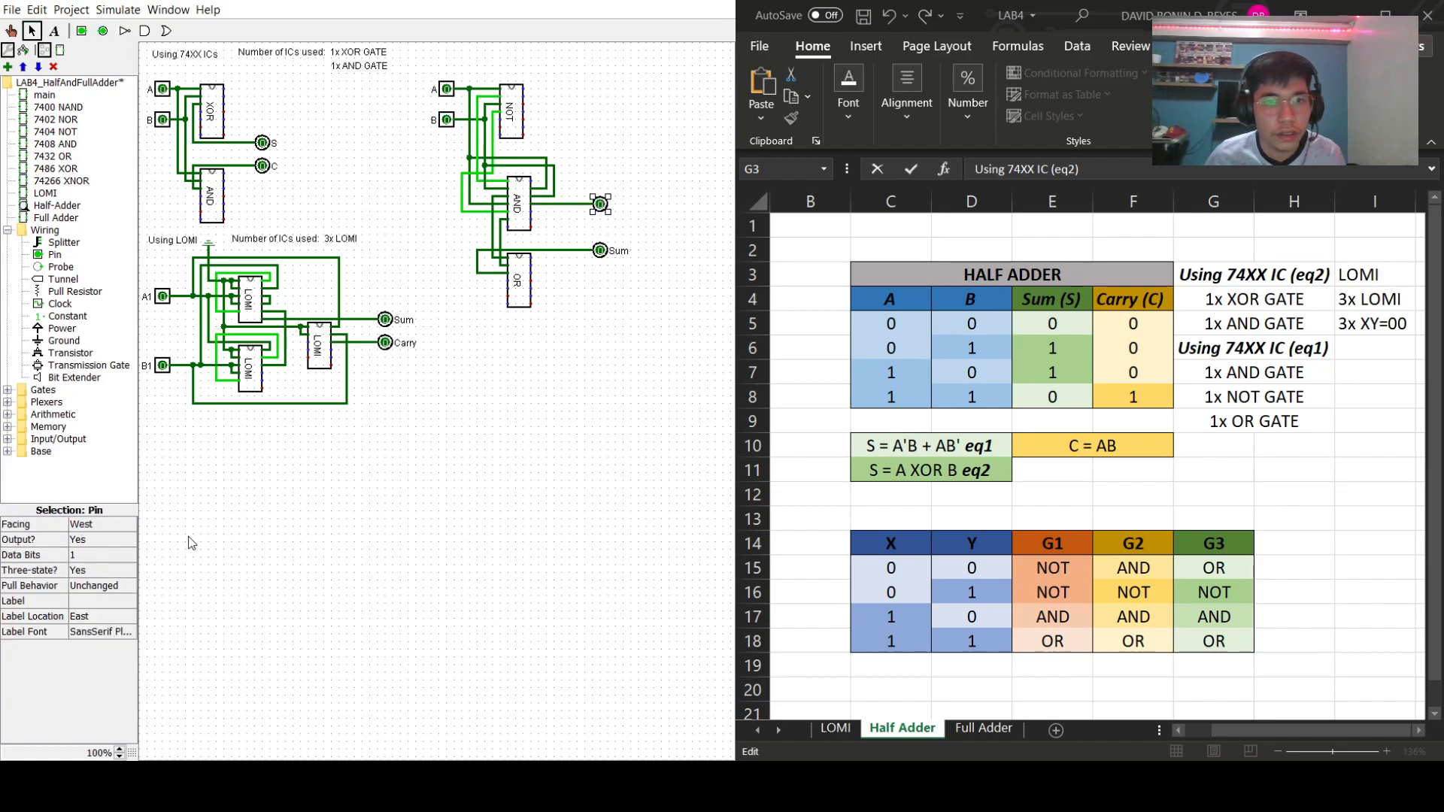
left_click(77, 601)
type("Carry")
key("Return")
left_click(410, 570)
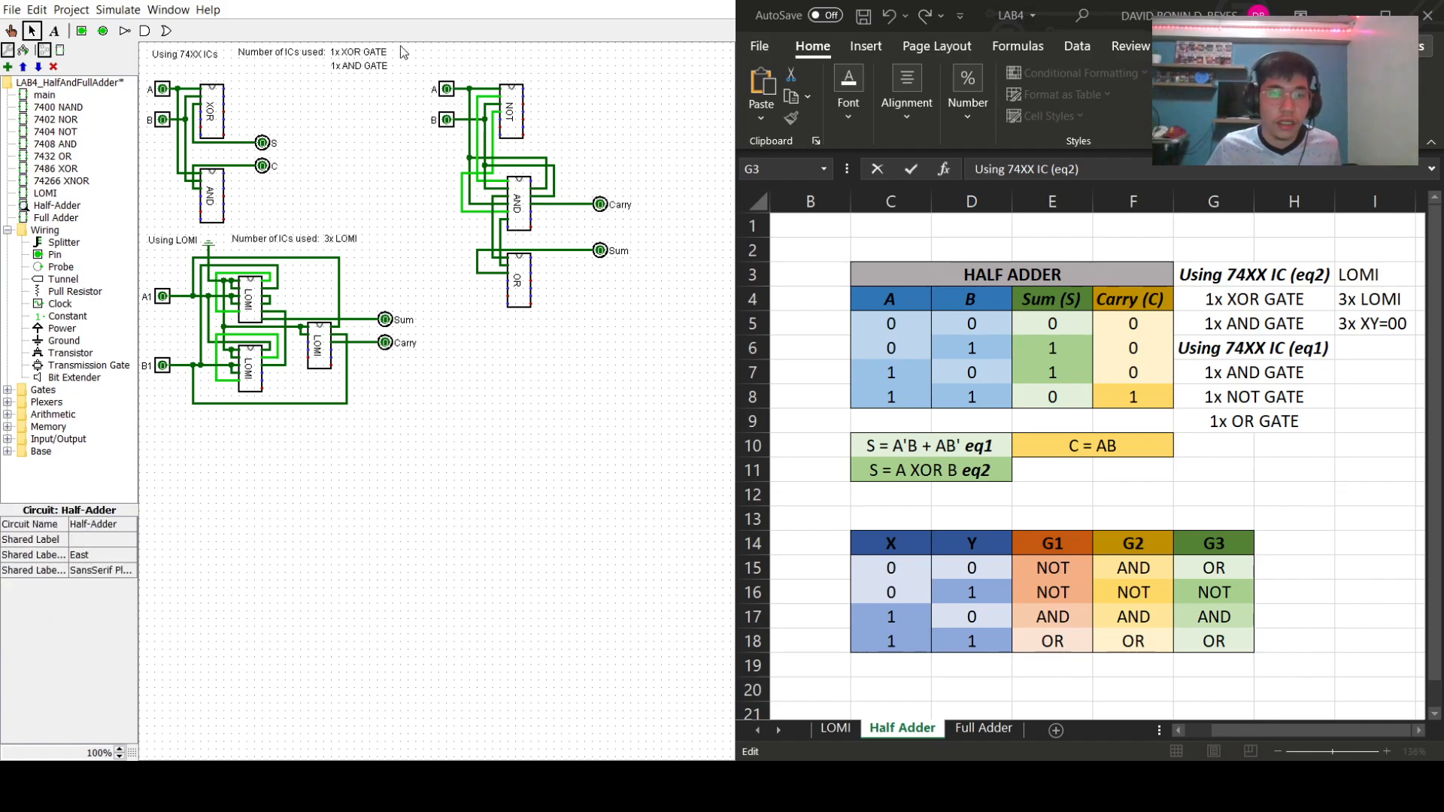
- Test the eq1 half adder by toggling inputs A and B through their combinations, ending with both at 1
left_click(13, 31)
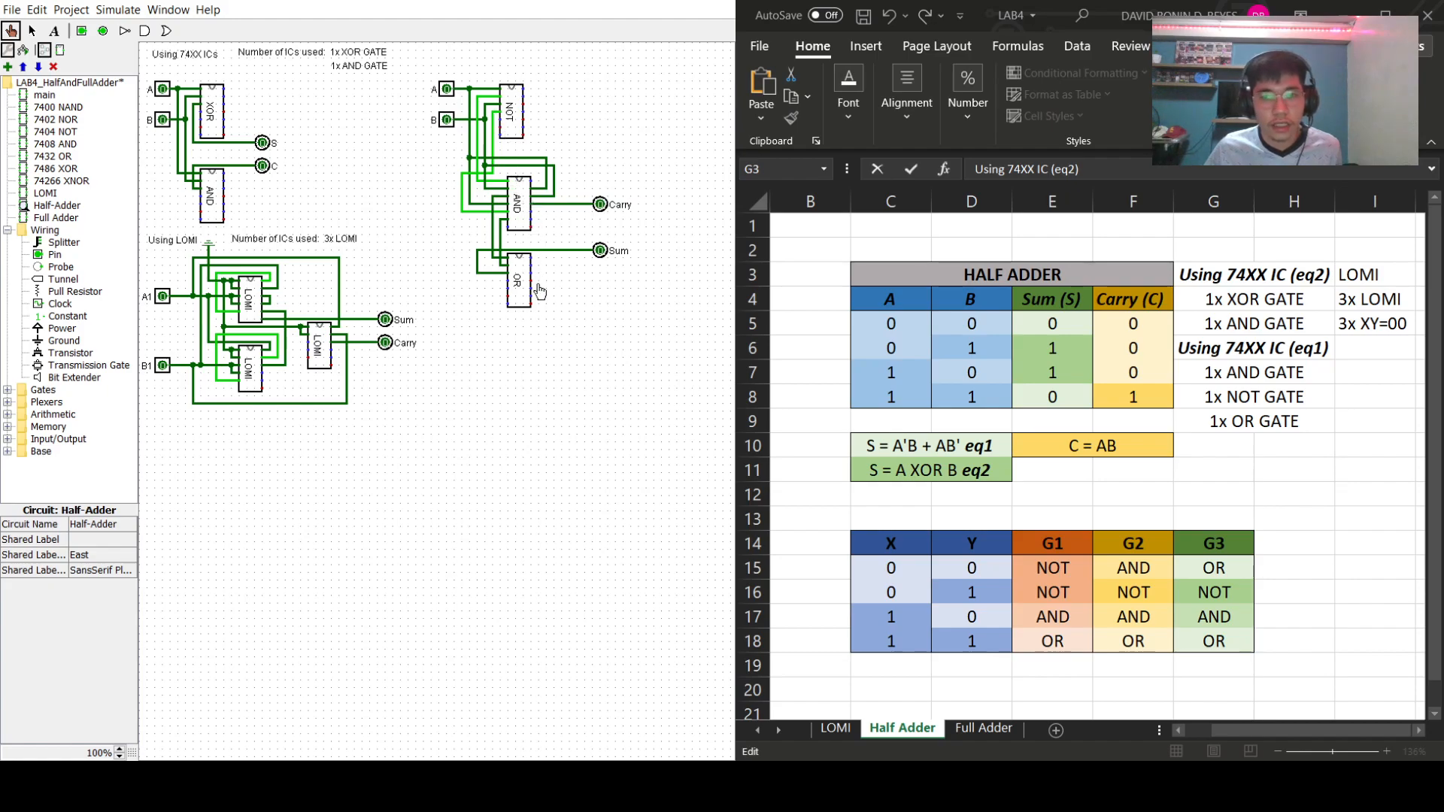
left_click(447, 120)
left_click(447, 121)
left_click(446, 89)
left_click(447, 120)
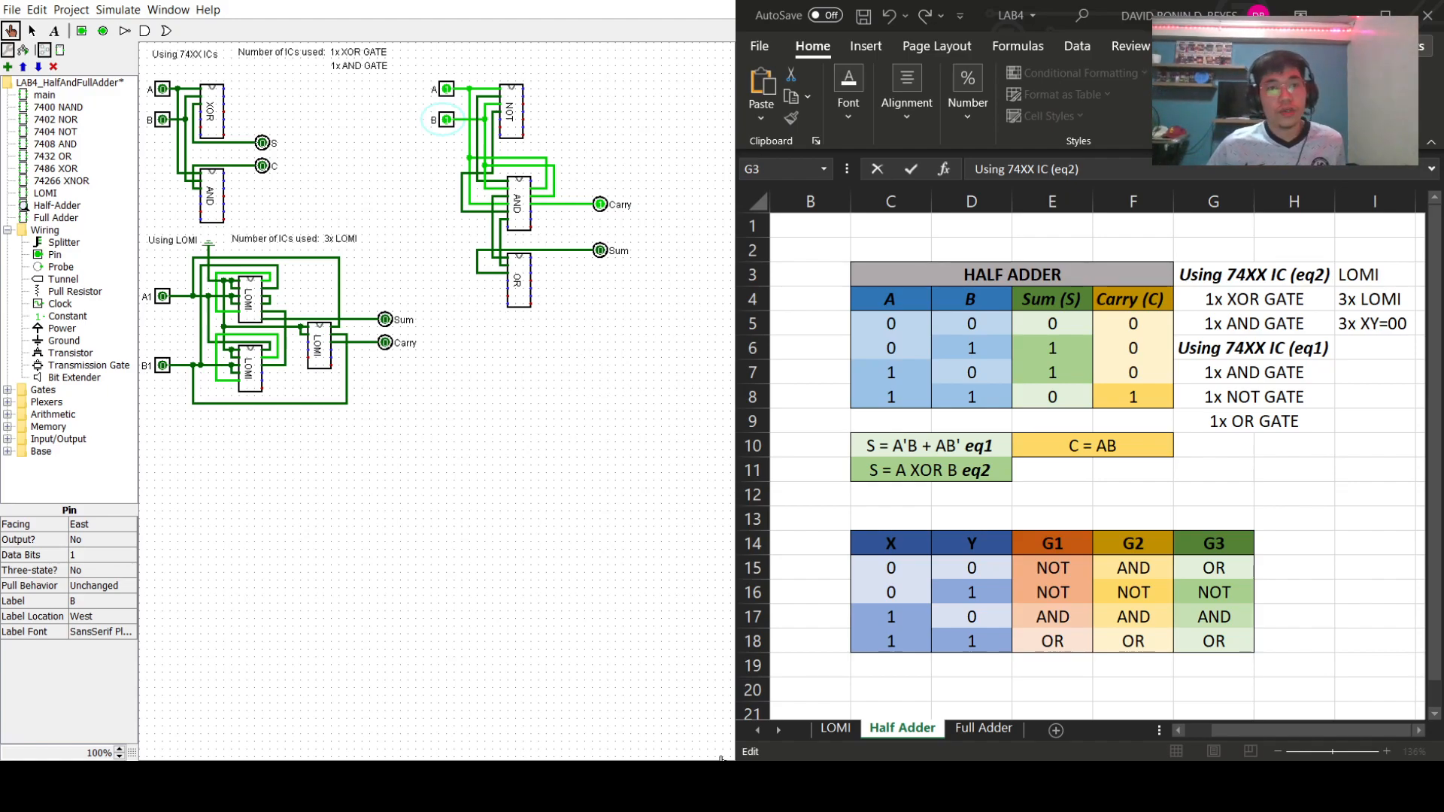
- Show the Full Adder sheet in Excel and save the LAB4_HalfAndFullAdder circuit file in Logisim
left_click(986, 730)
scroll(1083, 466, "down", 1)
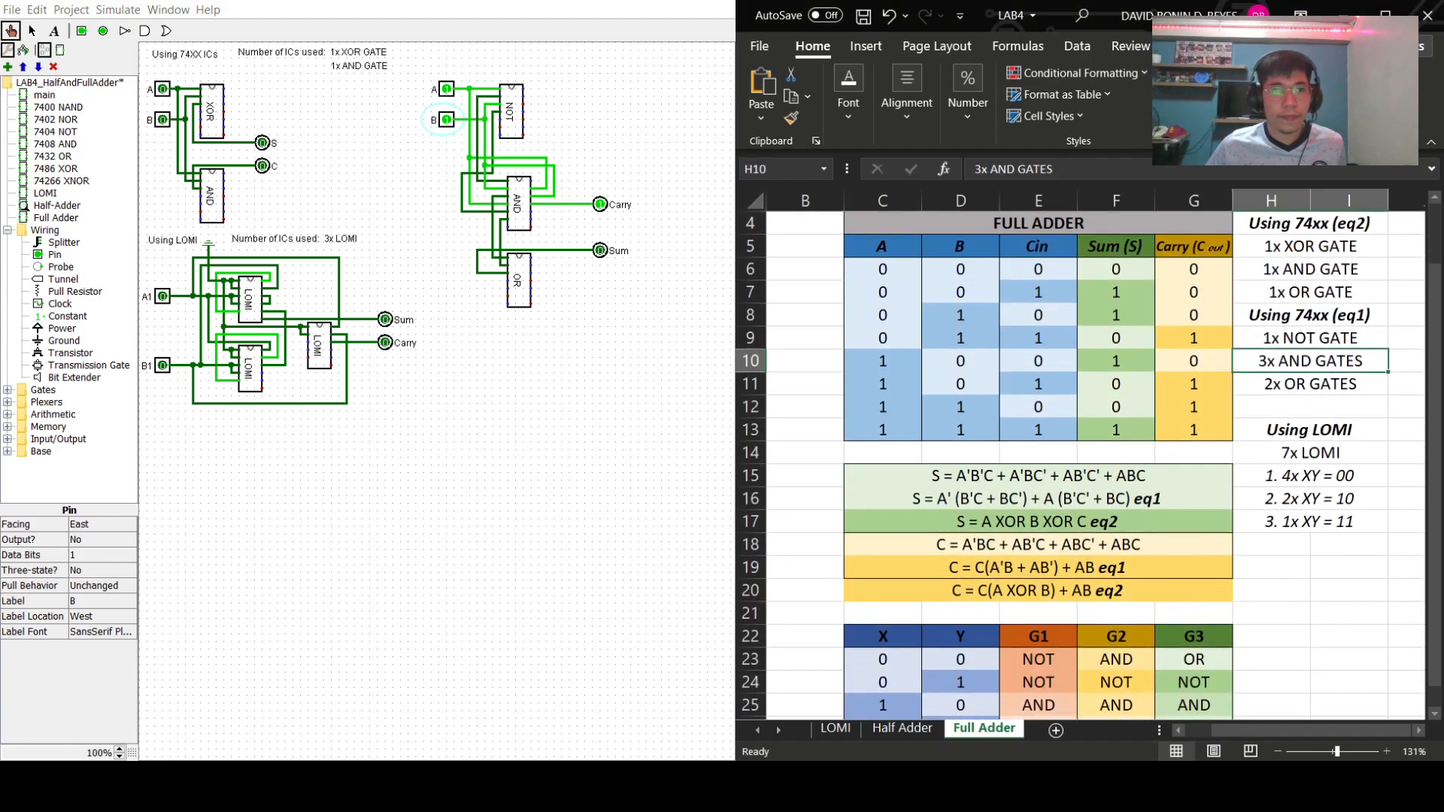
left_click(11, 10)
left_click(37, 119)
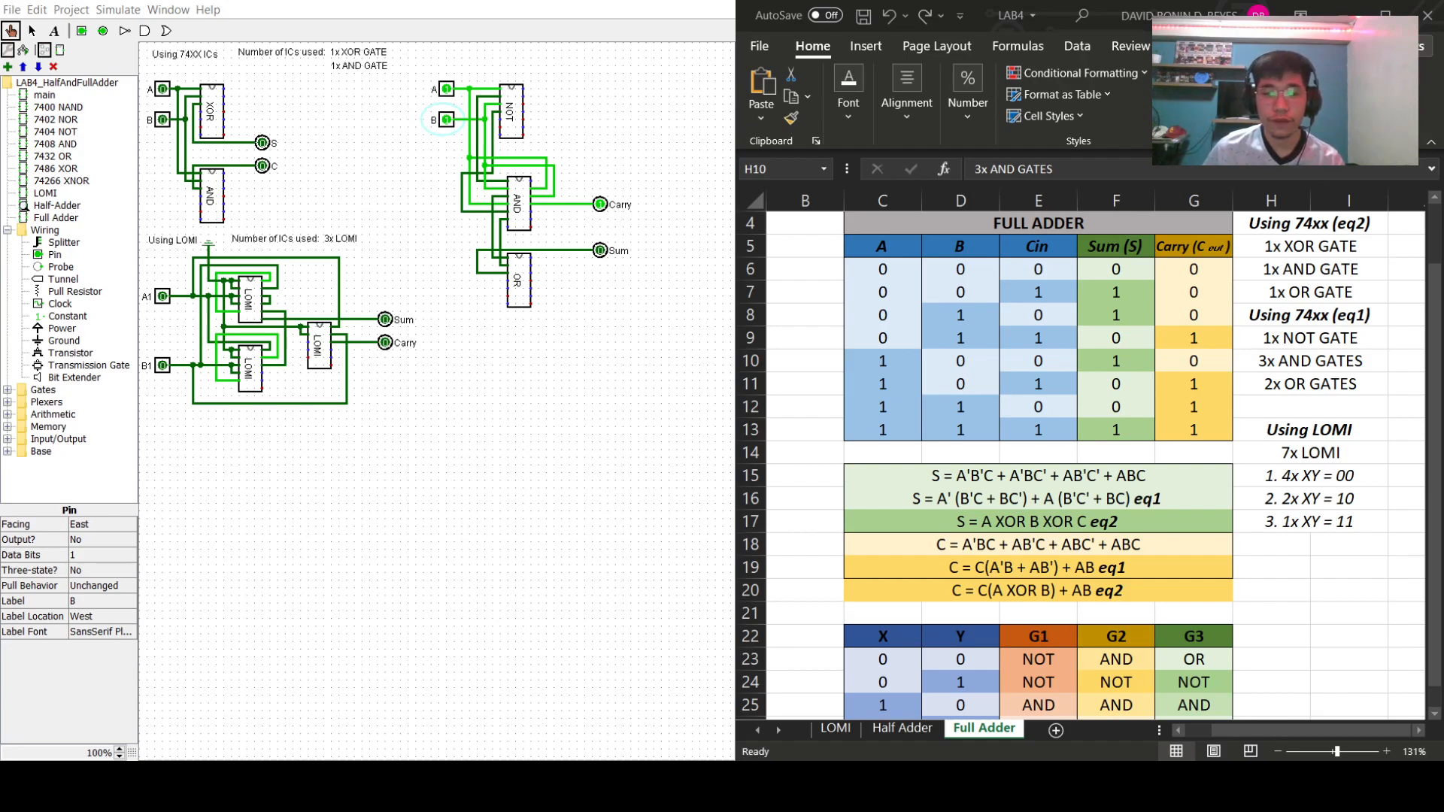
- Review the IC and LOMI counts on the Half Adder and Full Adder sheets in Excel
key("alt+Tab")
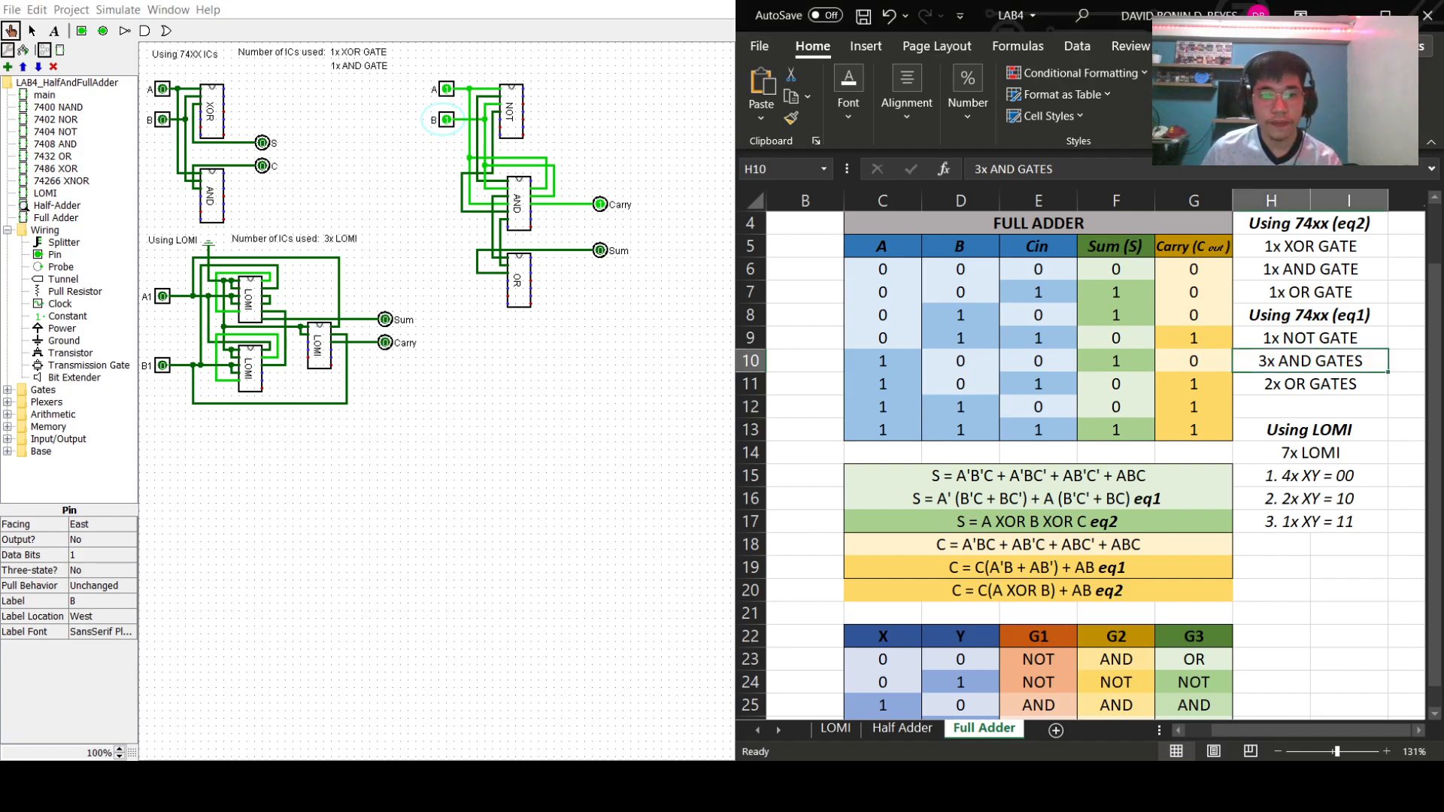
left_click(903, 728)
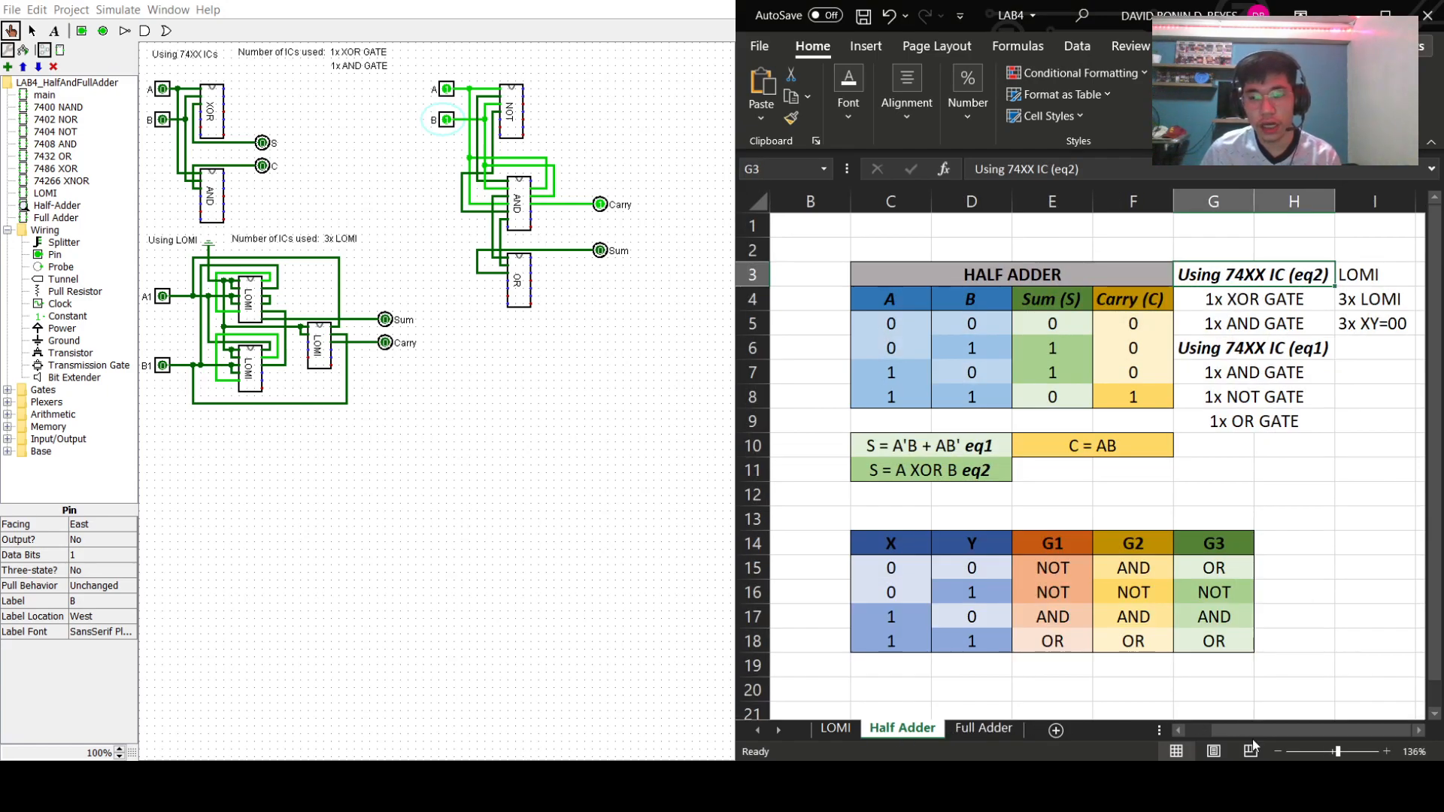
mouse_move(1252, 732)
left_mouse_down()
mouse_move(1227, 733)
mouse_move(1250, 733)
left_mouse_up()
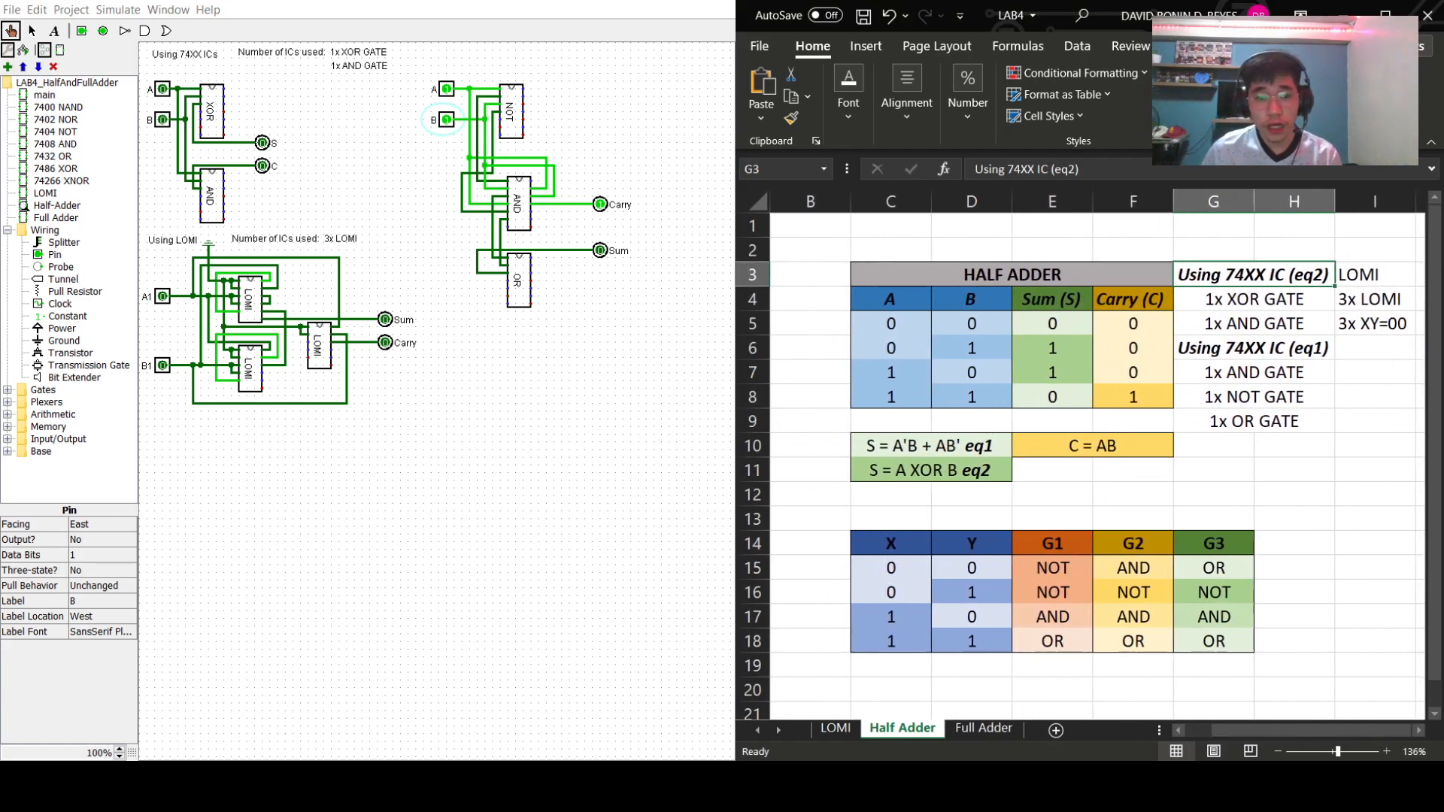
key("alt+Tab")
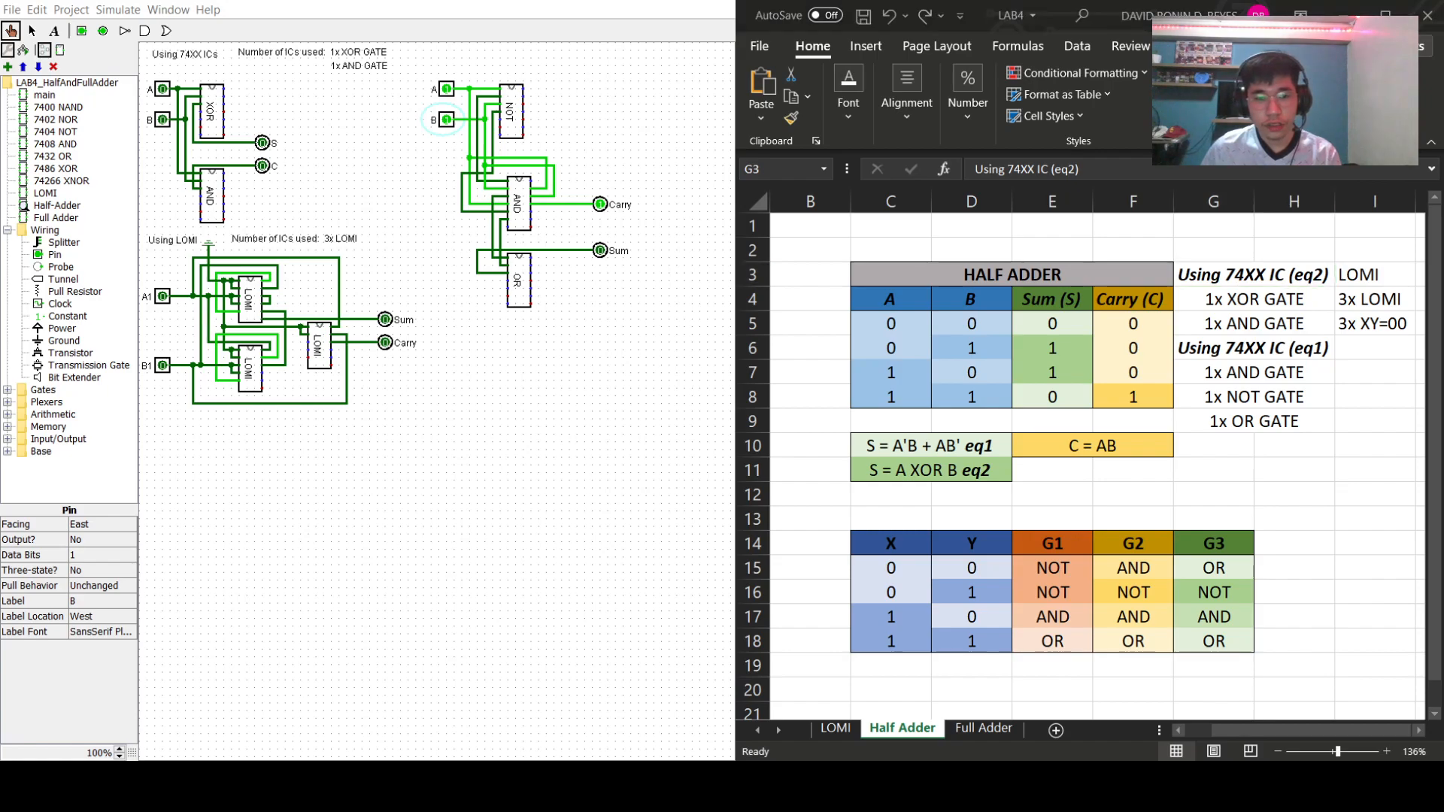
key("alt+Tab")
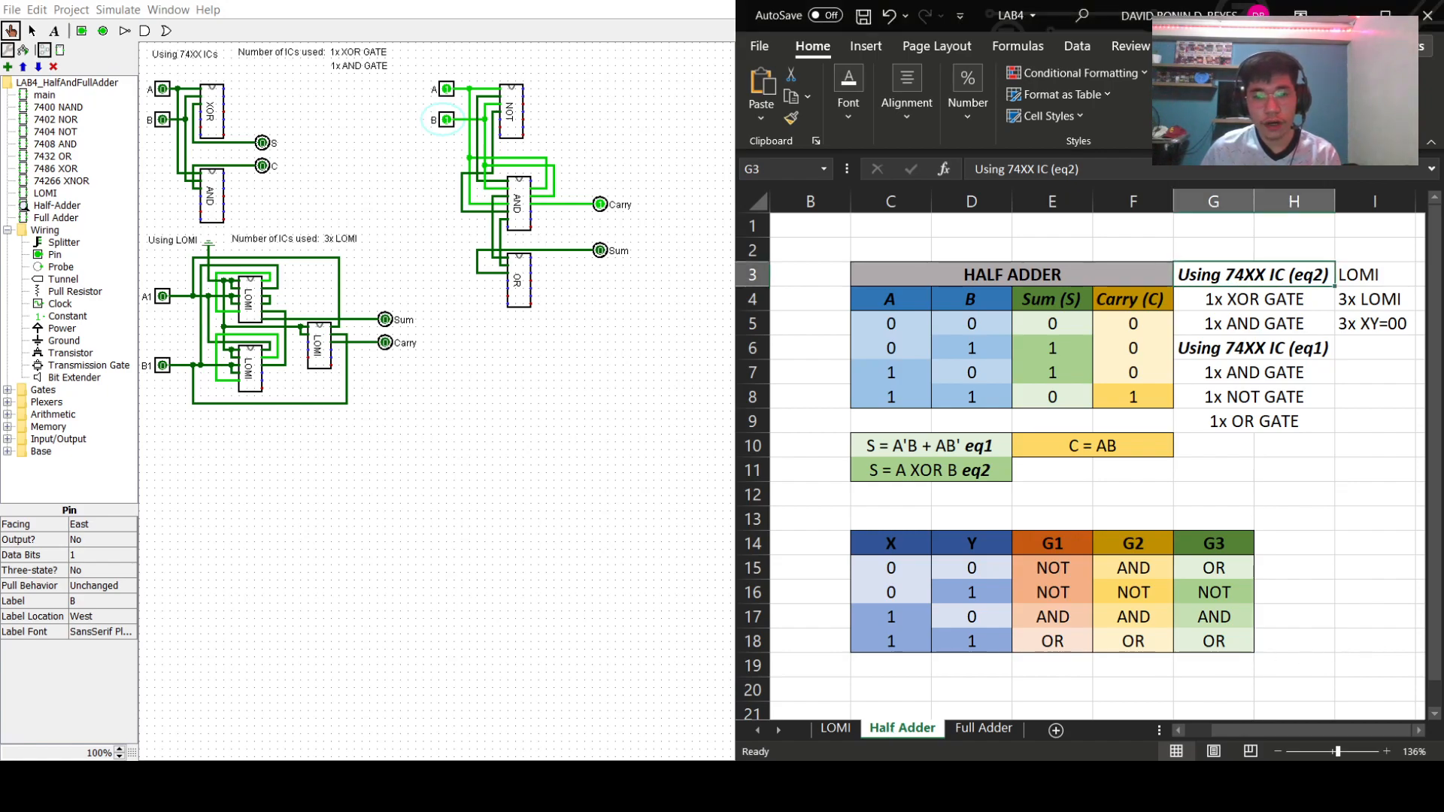
left_click(973, 731)
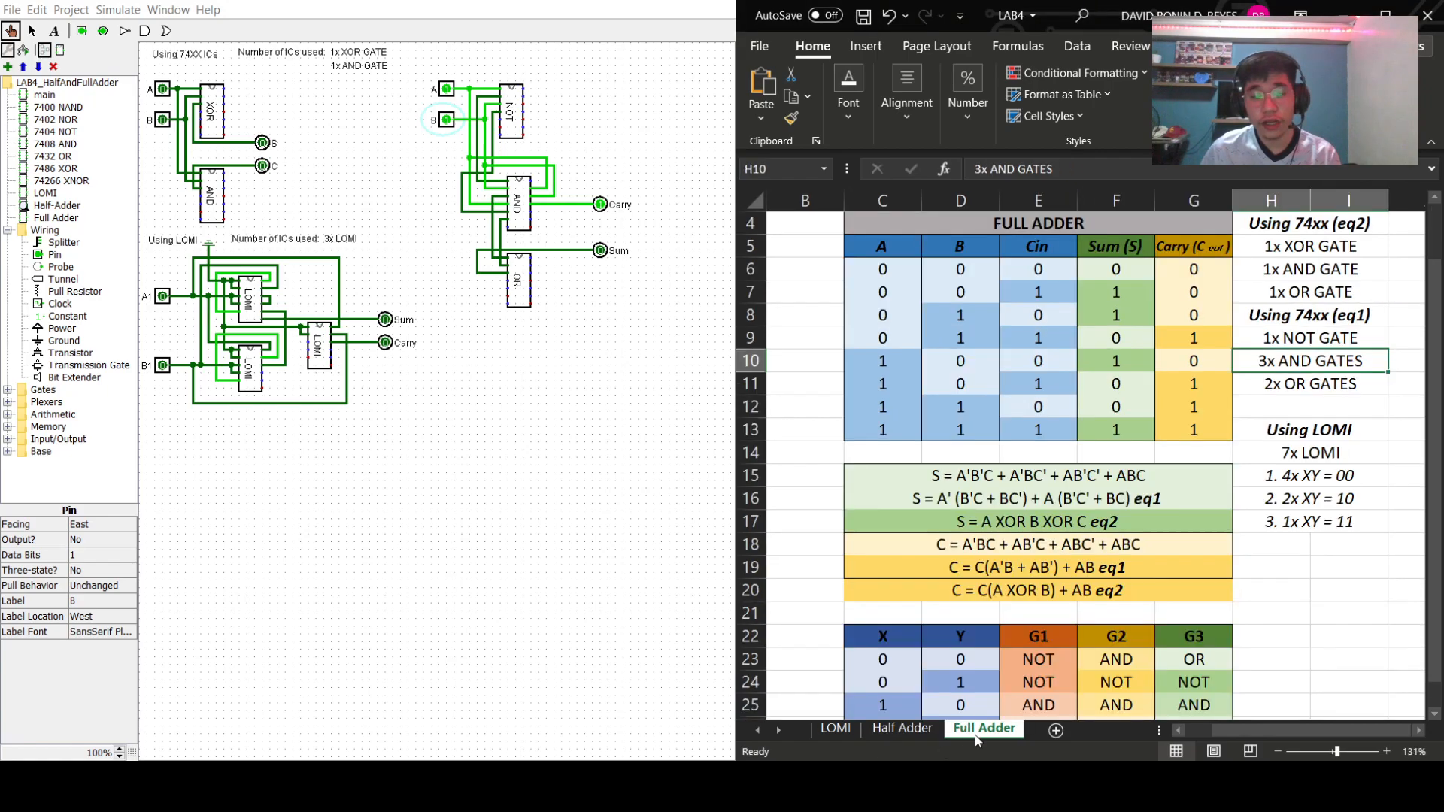
left_click(903, 728)
key("alt+Tab")
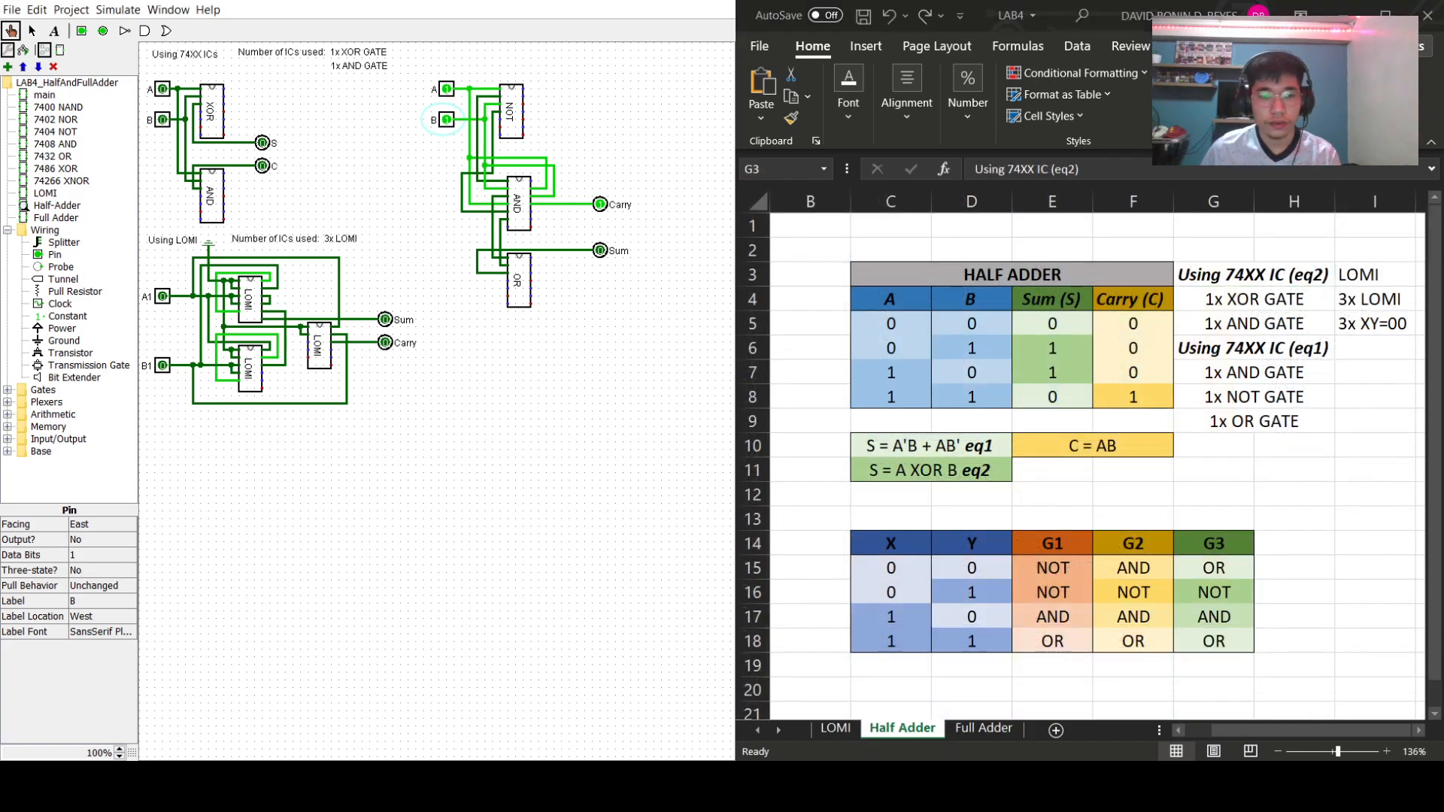